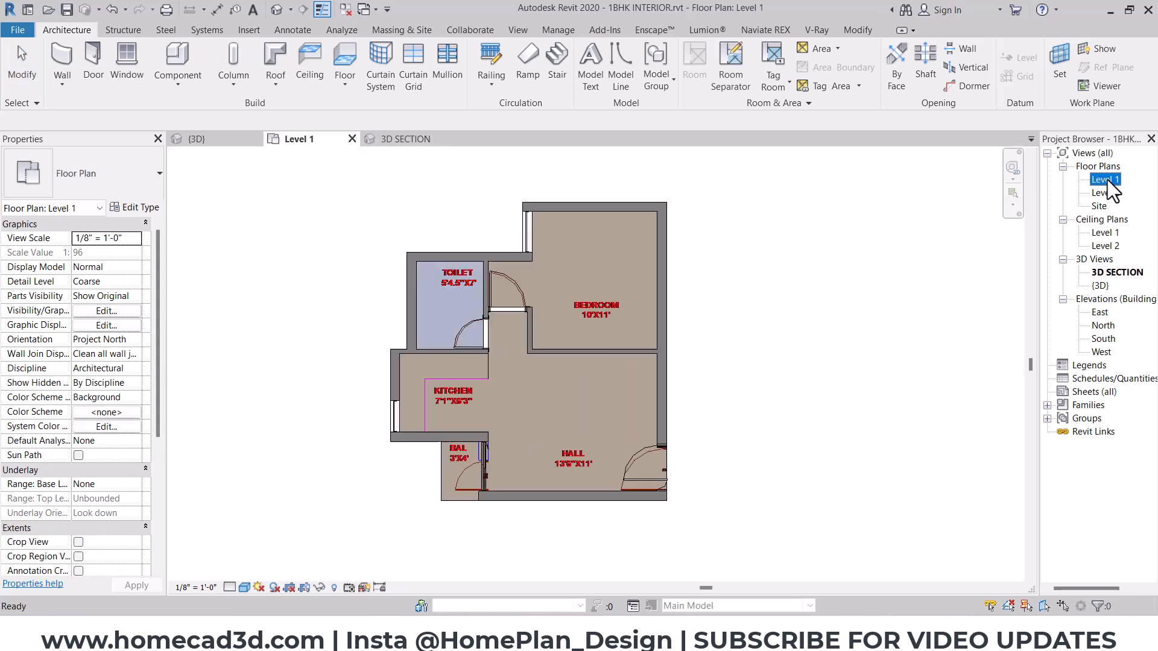
- Switch to File Explorer and open the Furniture folder of Revit Family Files Package 01 on the FAMILY FILES drive, showing icon thumbnails
{"action": "scroll", "coordinate": [591, 355], "scroll_direction": "up", "scroll_amount": 4}
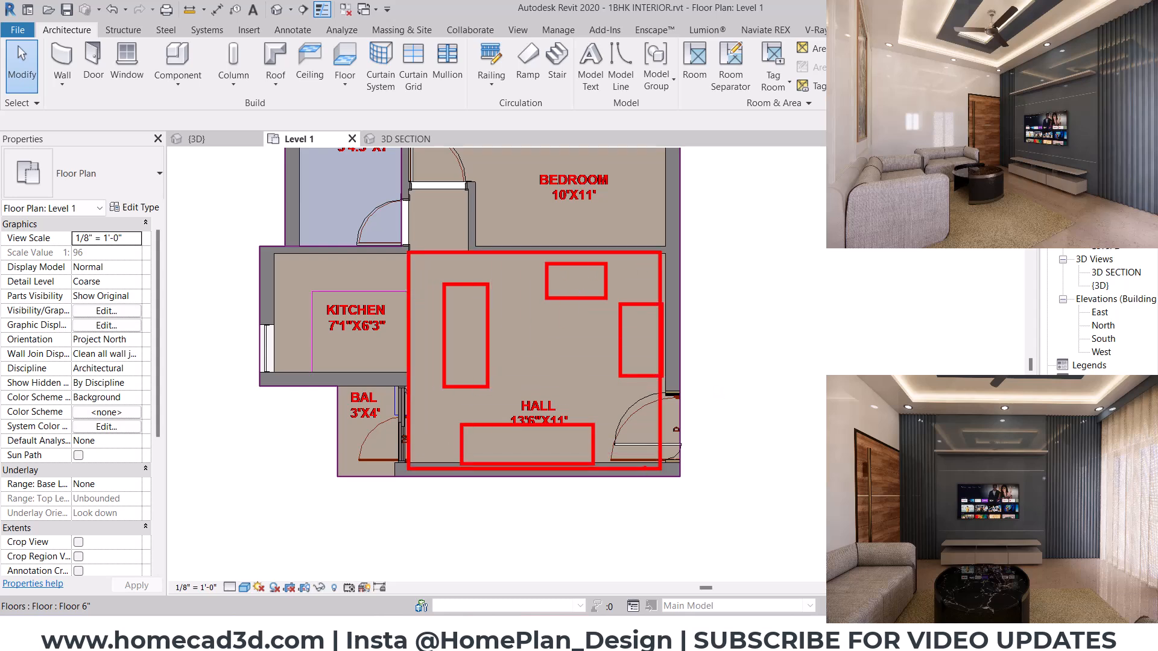
{"action": "key", "text": "Escape"}
{"action": "scroll", "coordinate": [564, 342], "scroll_direction": "up", "scroll_amount": 2}
{"action": "middle_click_drag", "start_coordinate": [594, 362], "coordinate": [601, 370]}
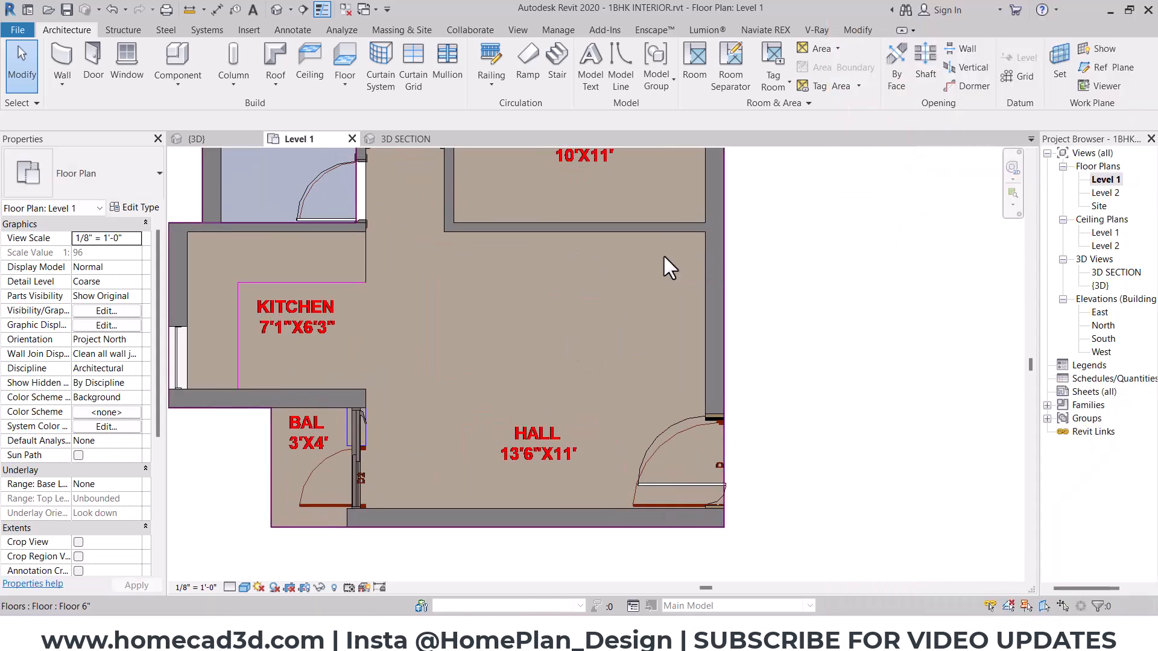
{"action": "key", "text": "super+e"}
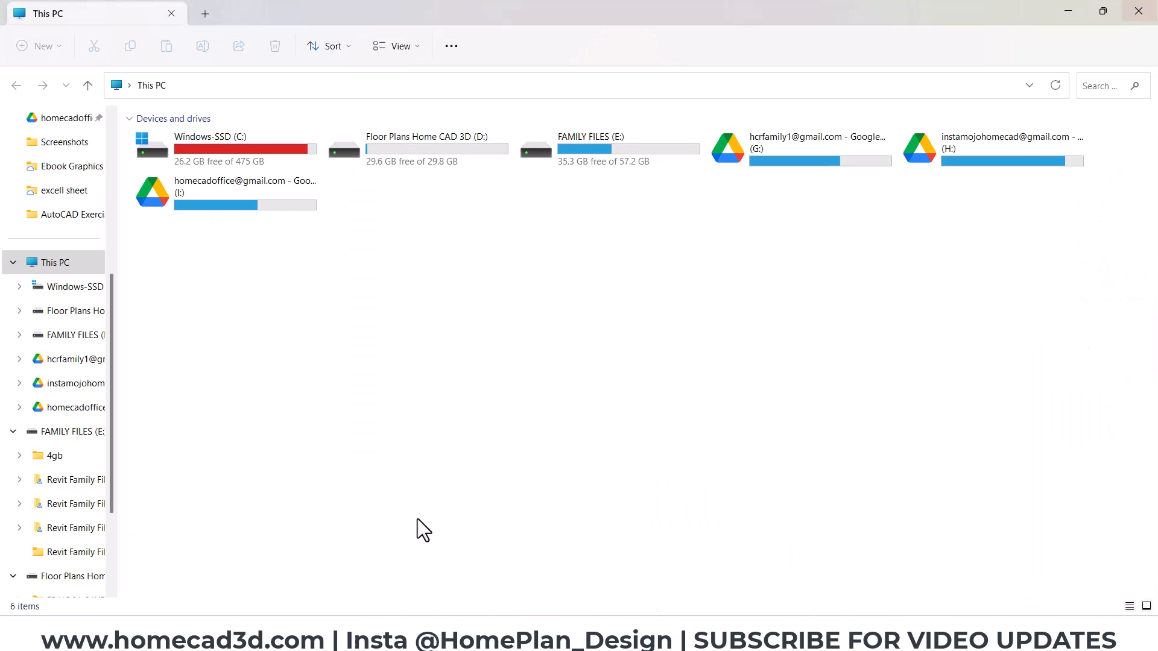
{"action": "left_click", "coordinate": [95, 435]}
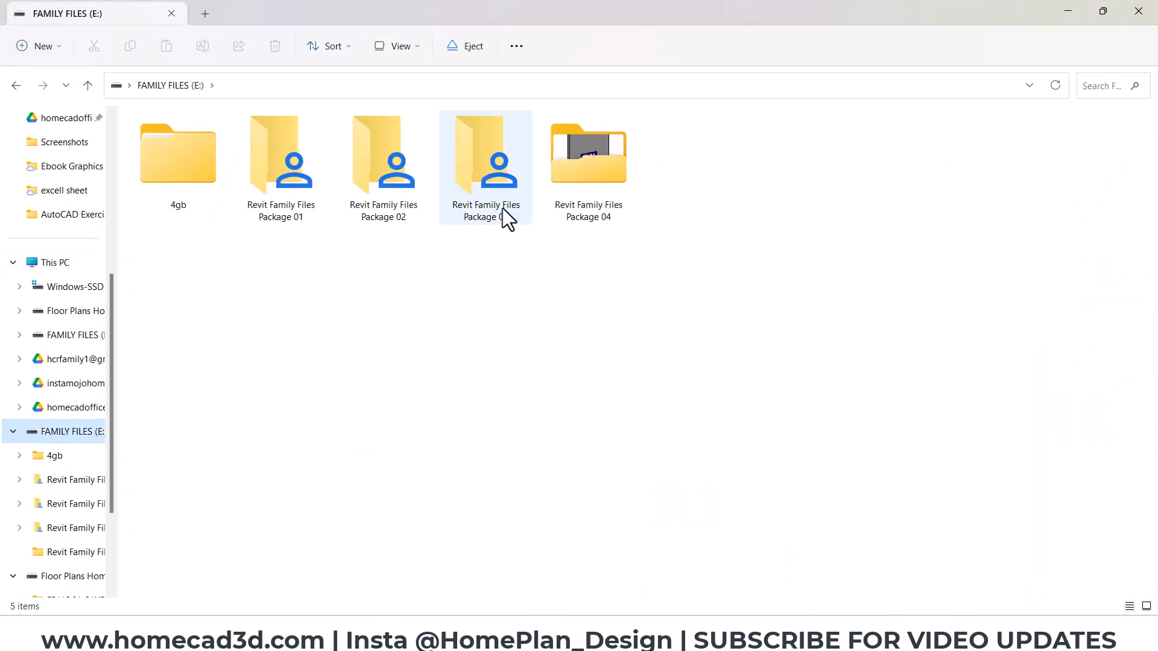
{"action": "double_click", "coordinate": [265, 171]}
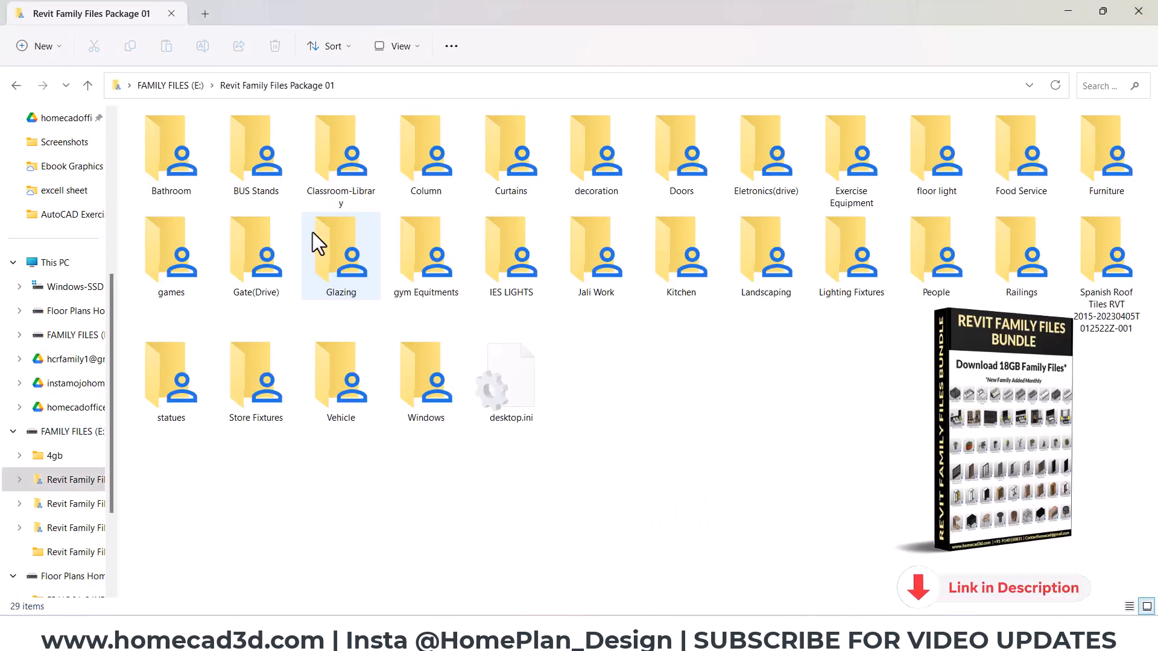
{"action": "double_click", "coordinate": [1120, 146]}
{"action": "left_click", "coordinate": [397, 46]}
{"action": "left_click", "coordinate": [396, 78]}
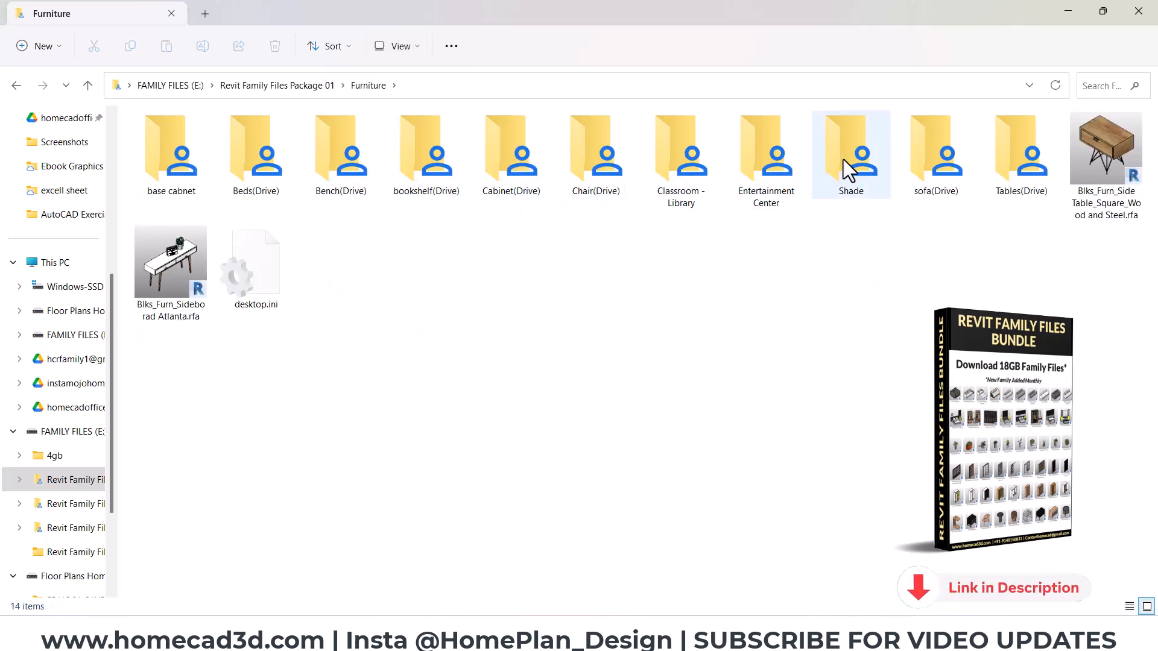
- Open the sofa(Drive) folder and show its families as large icons
{"action": "double_click", "coordinate": [918, 158]}
{"action": "left_click", "coordinate": [408, 53]}
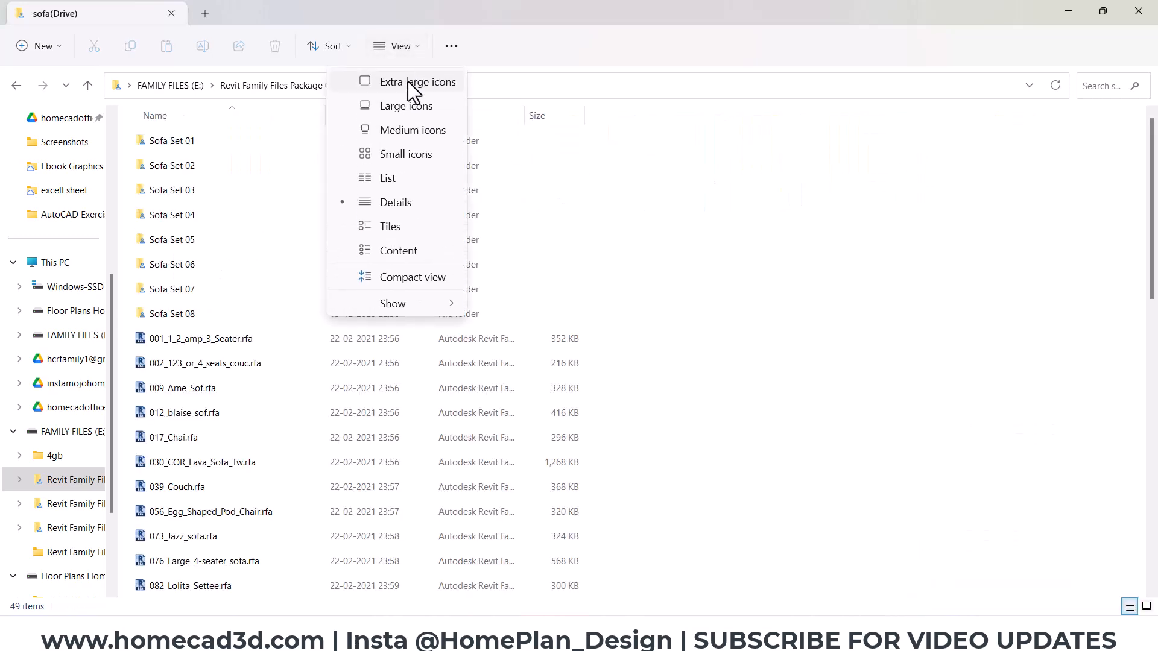
{"action": "left_click", "coordinate": [406, 107]}
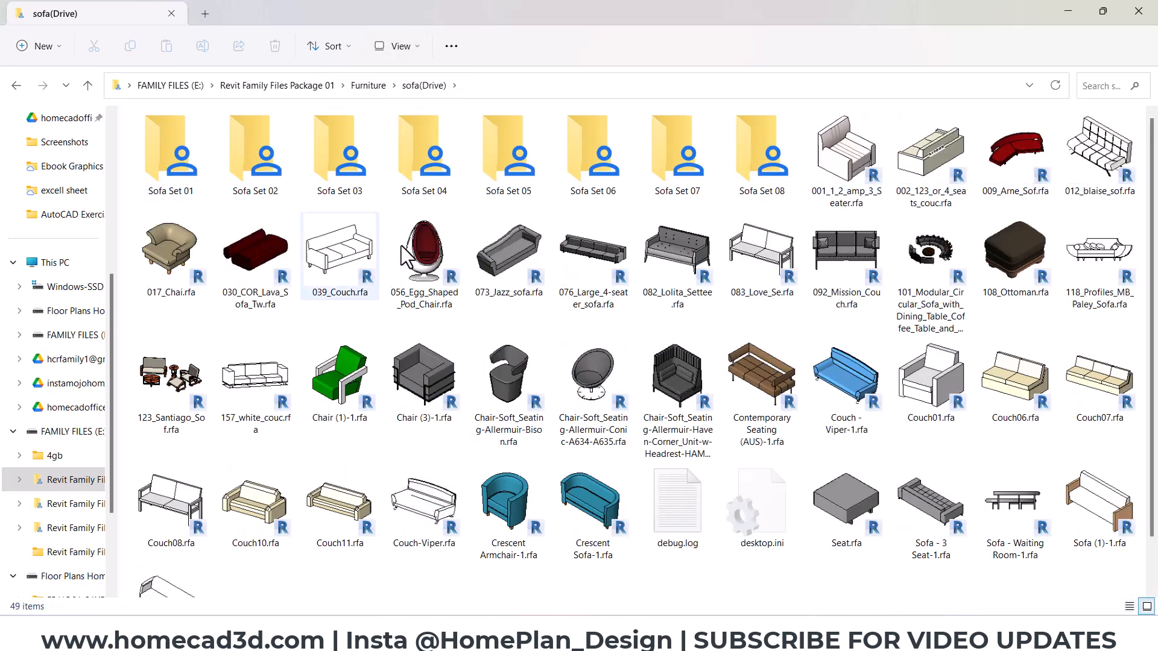
- Browse the Sofa Set 01 and Sofa Set 02 folders and select the 125_sectional_sof.rfa family
{"action": "double_click", "coordinate": [150, 175]}
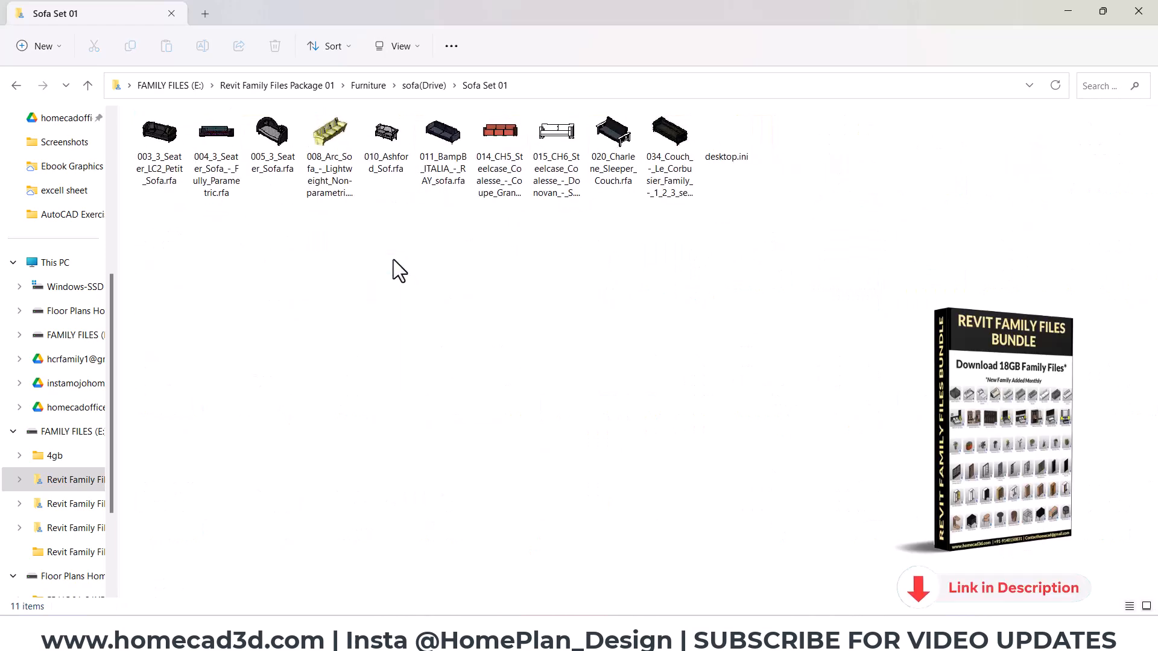
{"action": "left_click", "coordinate": [17, 85]}
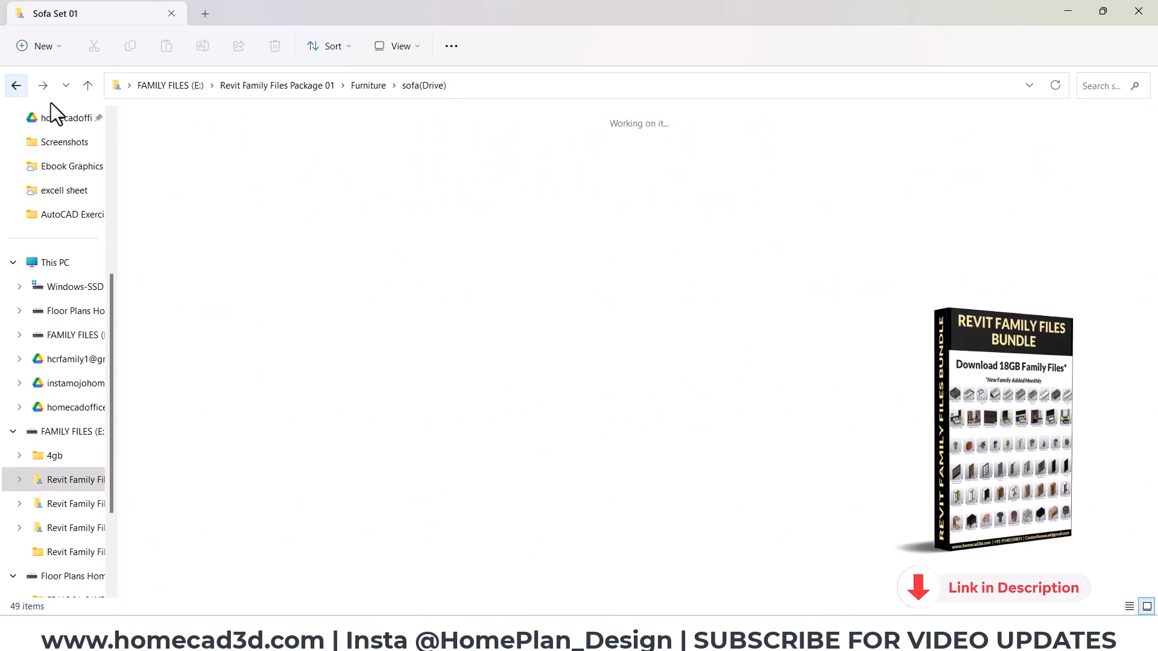
{"action": "double_click", "coordinate": [241, 160]}
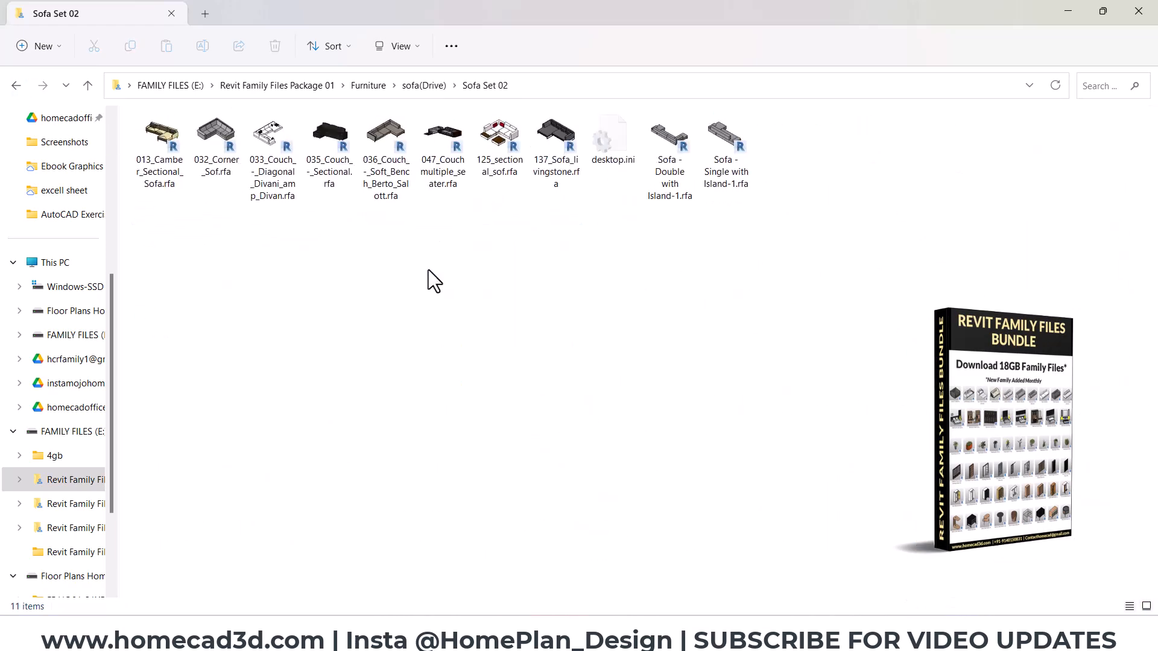
{"action": "left_click", "coordinate": [287, 190]}
{"action": "left_click", "coordinate": [346, 189]}
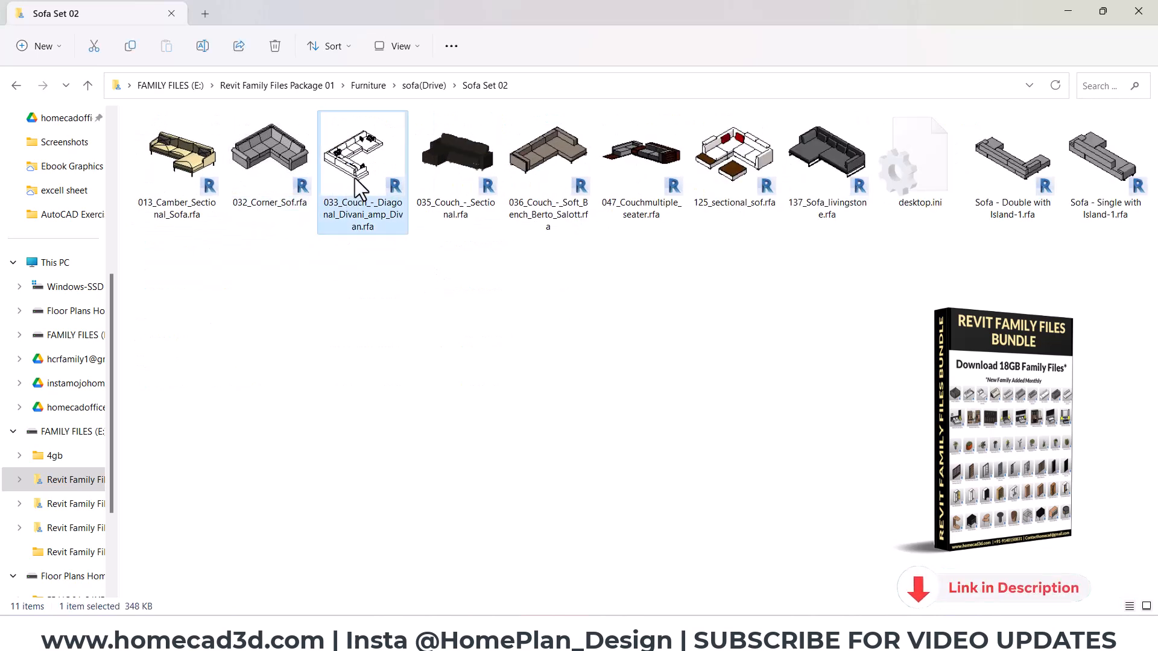
{"action": "left_click", "coordinate": [545, 179]}
{"action": "left_click", "coordinate": [728, 181]}
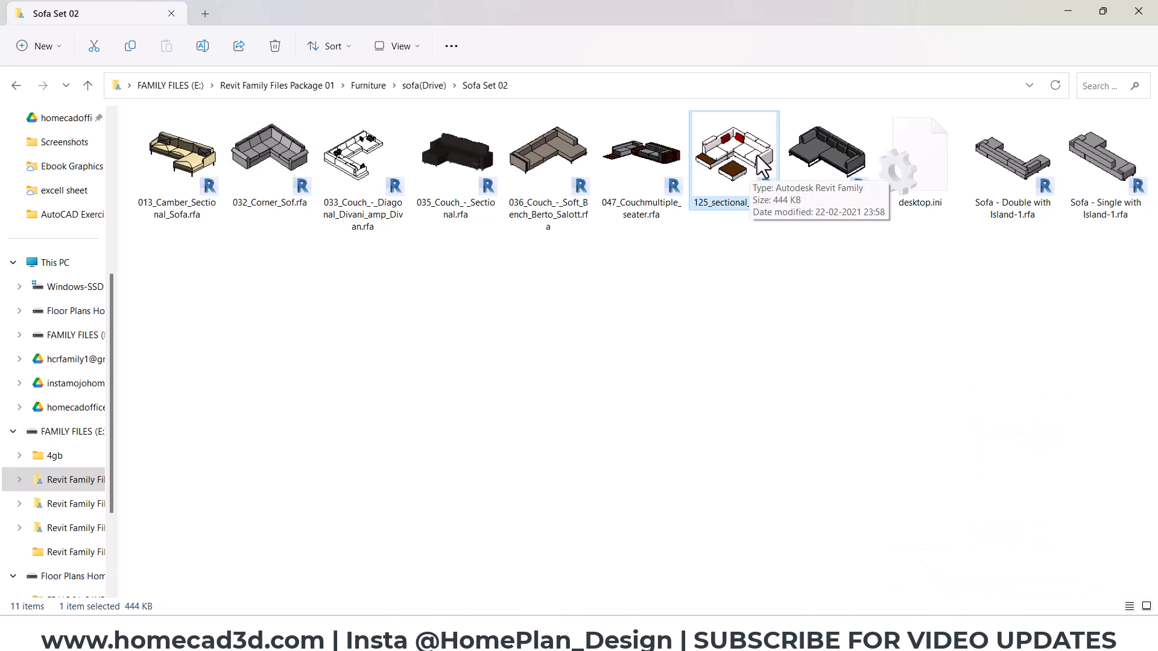
- Load the 125_sectional_sof.rfa family into the Revit Level 1 plan and place one instance in the hall's upper-right corner
{"action": "left_click_drag", "start_coordinate": [757, 22], "coordinate": [338, 70]}
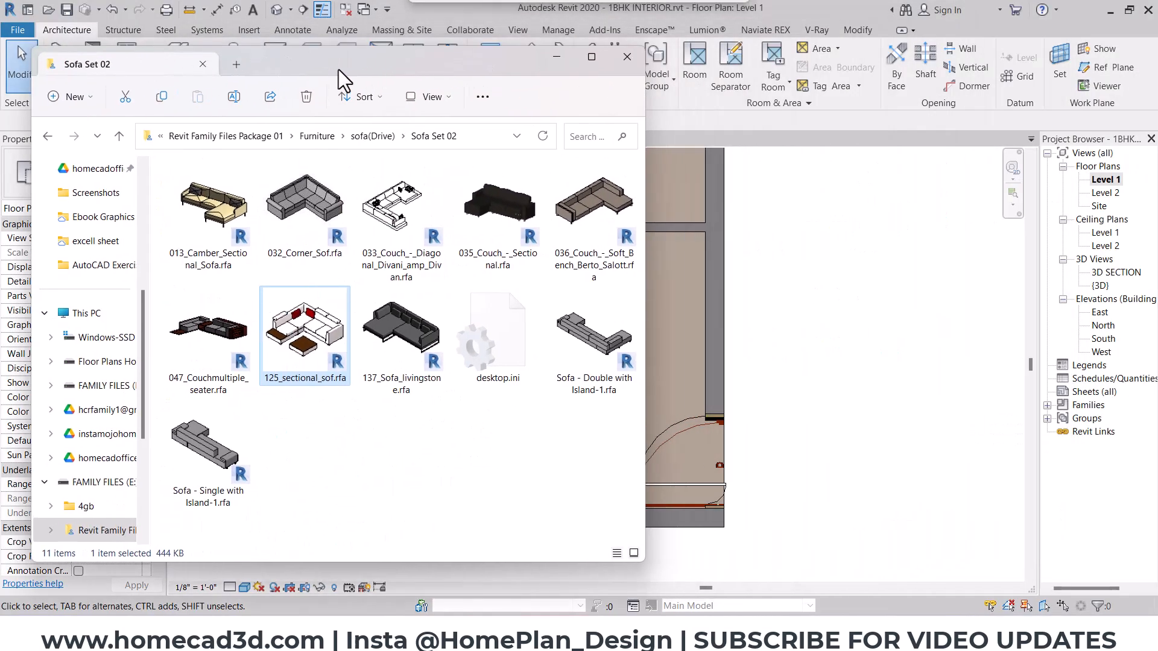
{"action": "left_click_drag", "start_coordinate": [309, 333], "coordinate": [798, 342]}
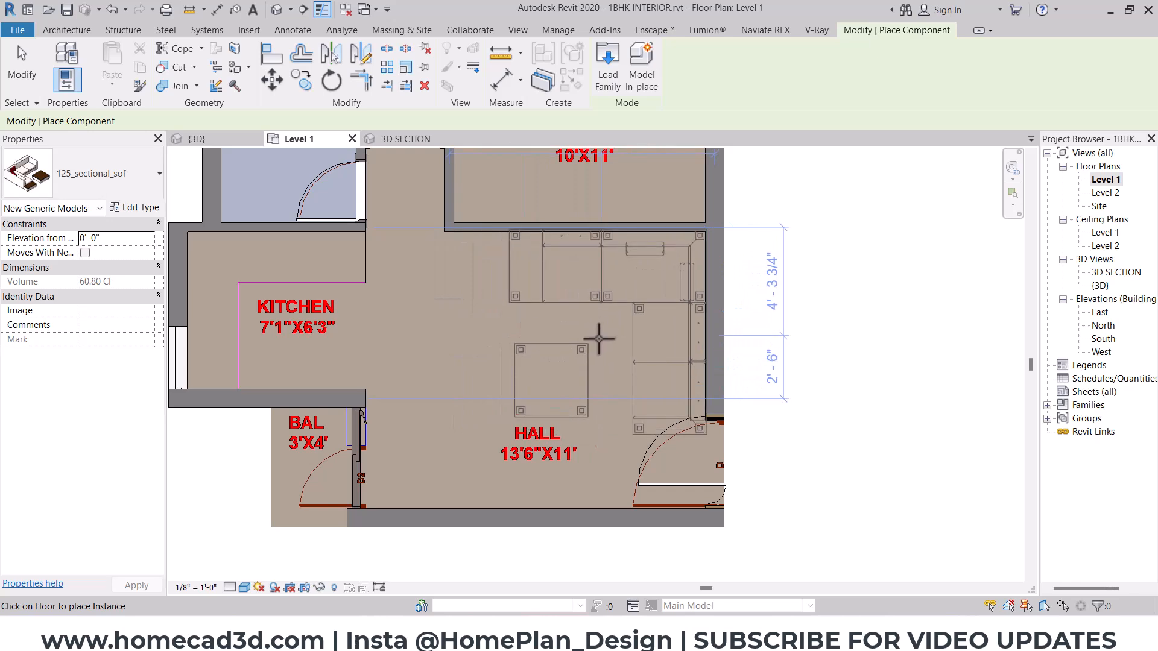
{"action": "left_click", "coordinate": [591, 342]}
{"action": "key", "text": "Escape"}
{"action": "key", "text": "Escape"}
- Try mirroring the sectional sofa about a drawn diagonal axis starting at its inner corner, and undo the mirror
{"action": "scroll", "coordinate": [724, 326], "scroll_direction": "up", "scroll_amount": 2}
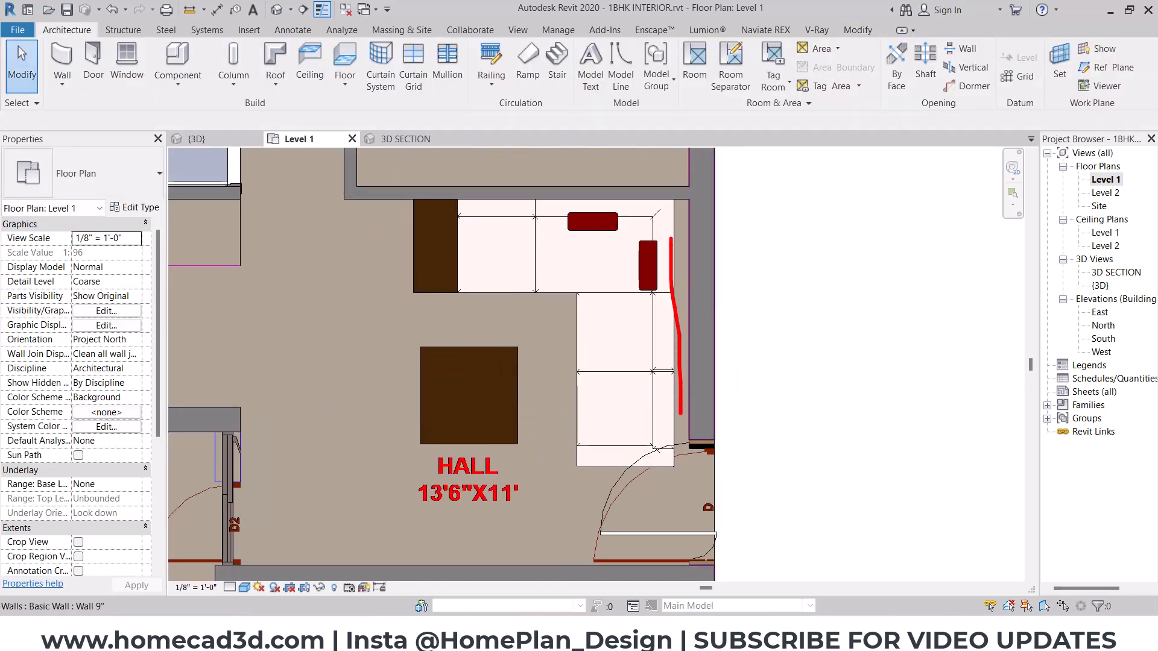
{"action": "left_click", "coordinate": [620, 335]}
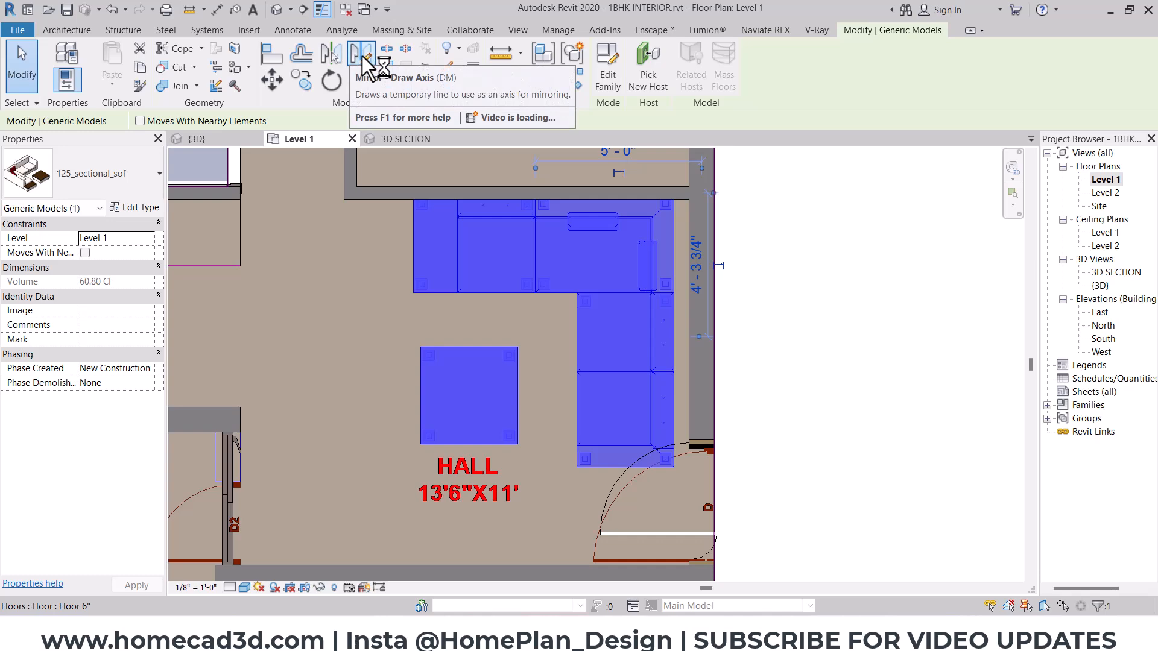
{"action": "left_click", "coordinate": [361, 54]}
{"action": "left_click", "coordinate": [576, 294]}
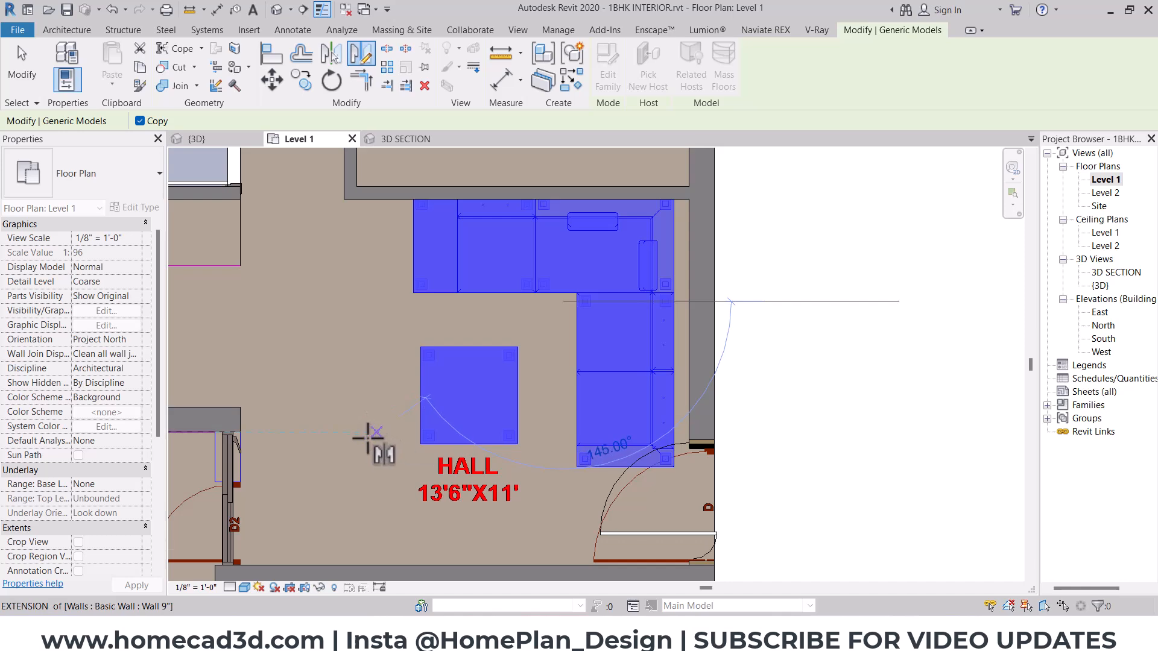
{"action": "left_click", "coordinate": [369, 436]}
{"action": "key", "text": "ctrl+z"}
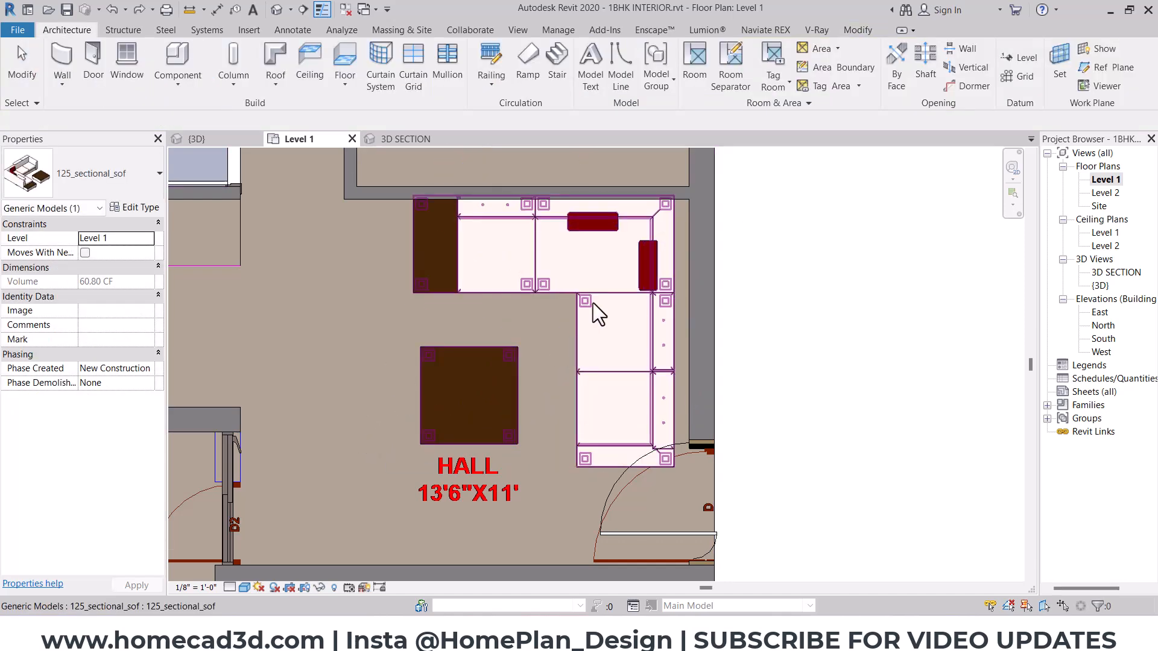
- Mirror a copy of the sectional sofa about a drawn diagonal axis at 135° and delete the original sofa
{"action": "left_click", "coordinate": [591, 306]}
{"action": "left_click", "coordinate": [354, 65]}
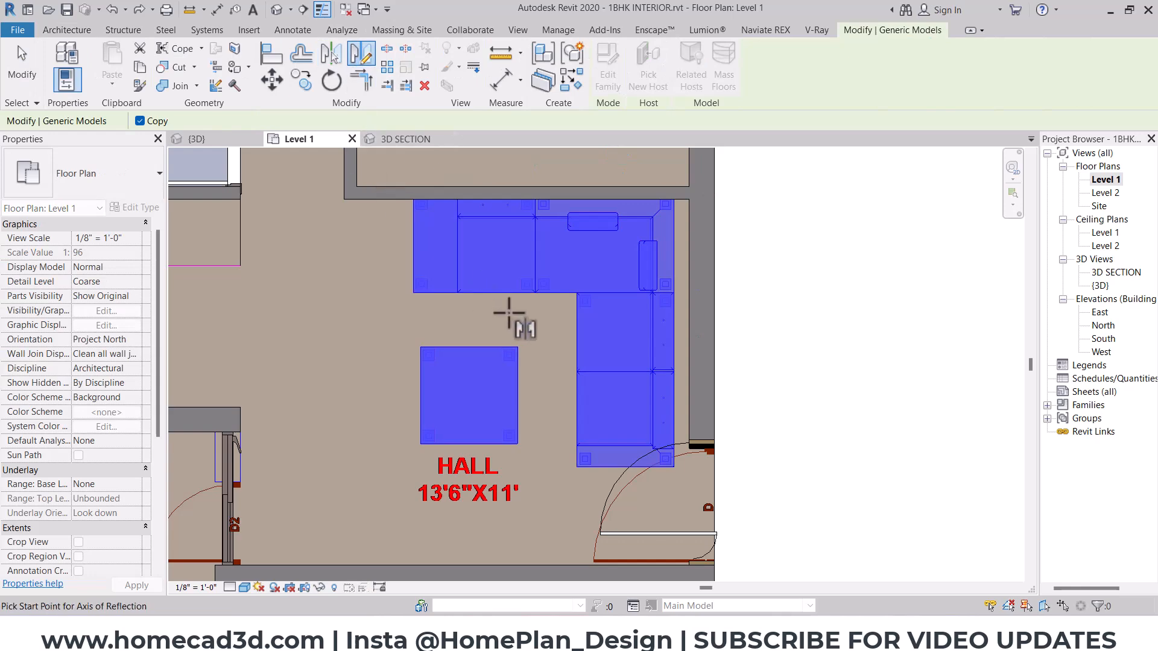
{"action": "scroll", "coordinate": [517, 326], "scroll_direction": "up", "scroll_amount": 1}
{"action": "left_click", "coordinate": [536, 313]}
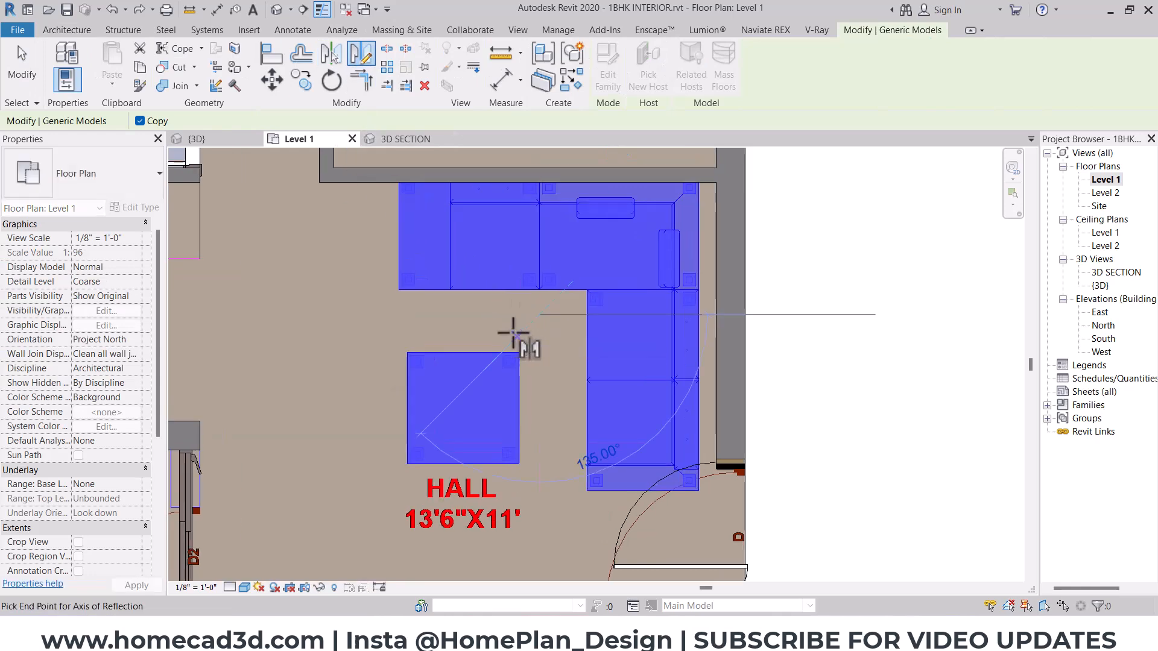
{"action": "left_click", "coordinate": [511, 330]}
{"action": "key", "text": "Escape"}
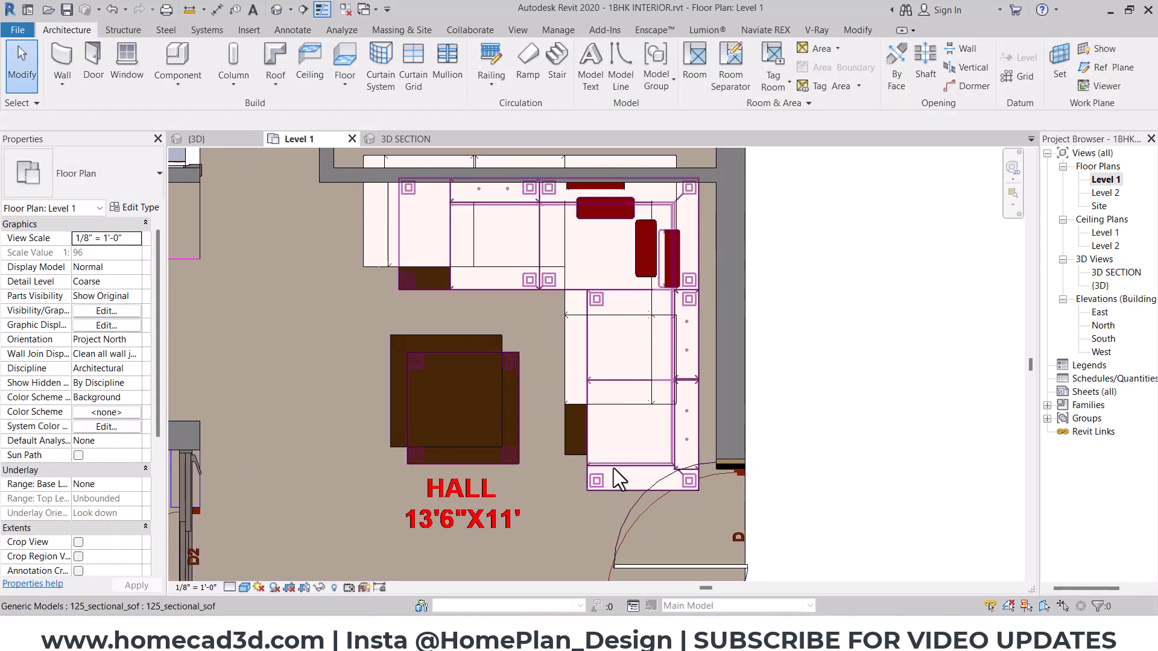
{"action": "left_click", "coordinate": [614, 468]}
{"action": "key", "text": "Delete"}
- Move the mirrored sofa so its outer back corner meets the inner wall corner of the hall
{"action": "left_click", "coordinate": [634, 399]}
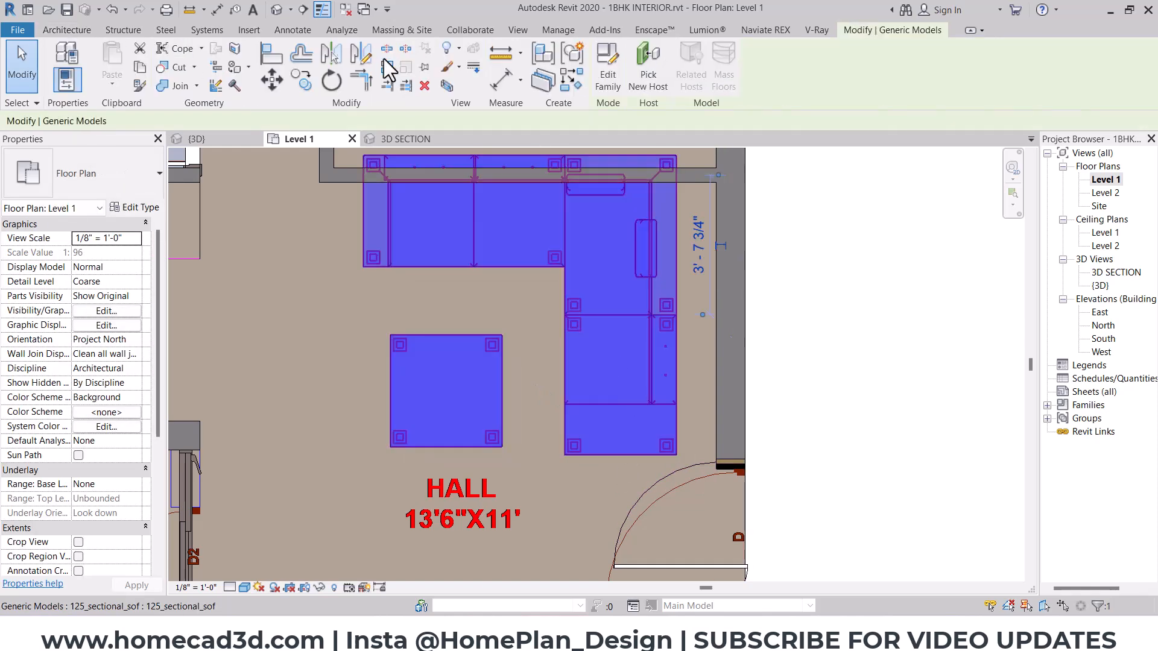
{"action": "left_click", "coordinate": [272, 81]}
{"action": "scroll", "coordinate": [697, 156], "scroll_direction": "up", "scroll_amount": 2}
{"action": "left_click", "coordinate": [667, 154]}
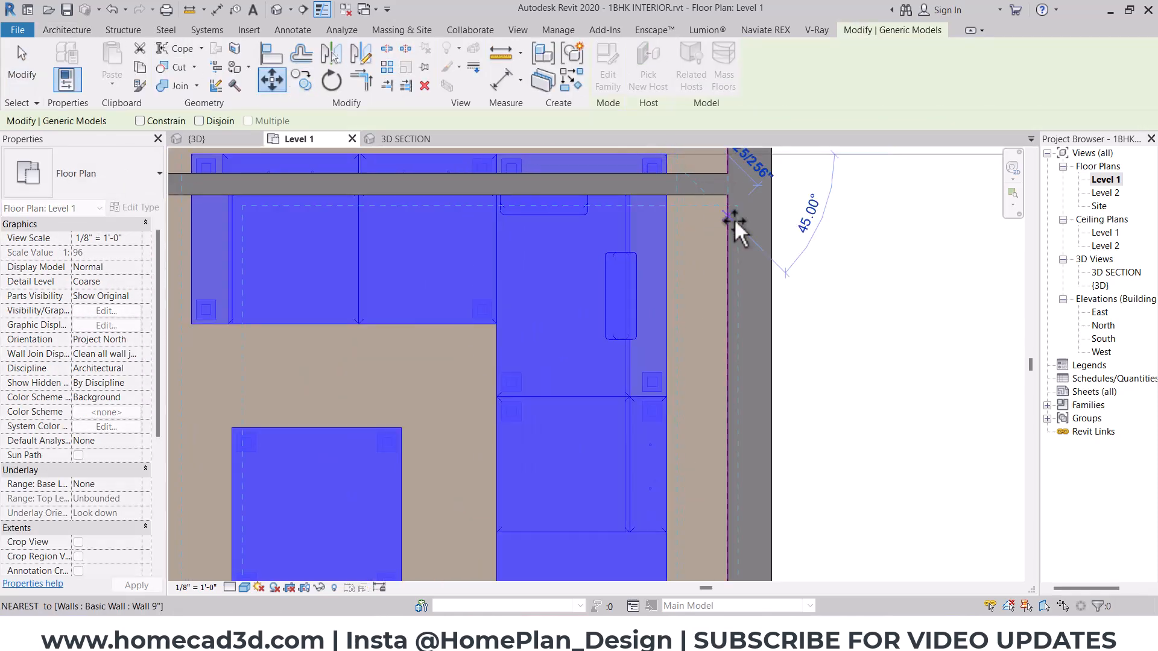
{"action": "left_click", "coordinate": [725, 193]}
{"action": "scroll", "coordinate": [705, 224], "scroll_direction": "down", "scroll_amount": 3}
{"action": "key", "text": "Escape"}
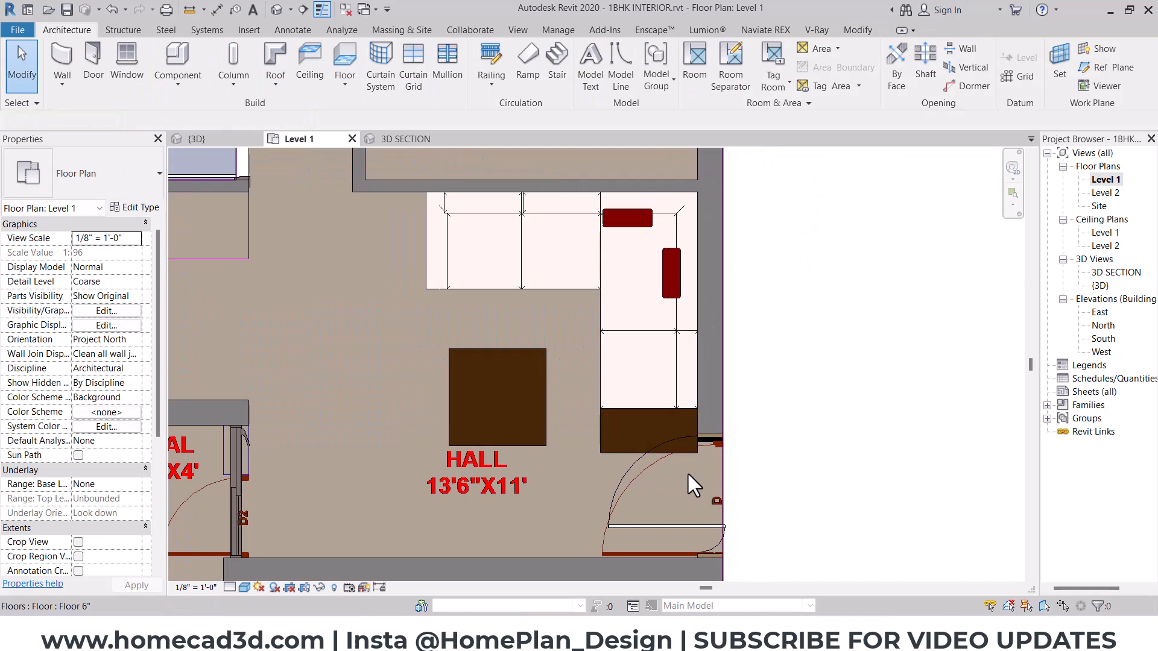
- Review the sectional sofa's type properties without changing them and delete the sofa from the hall
{"action": "scroll", "coordinate": [690, 485], "scroll_direction": "up", "scroll_amount": 1}
{"action": "left_click", "coordinate": [631, 368]}
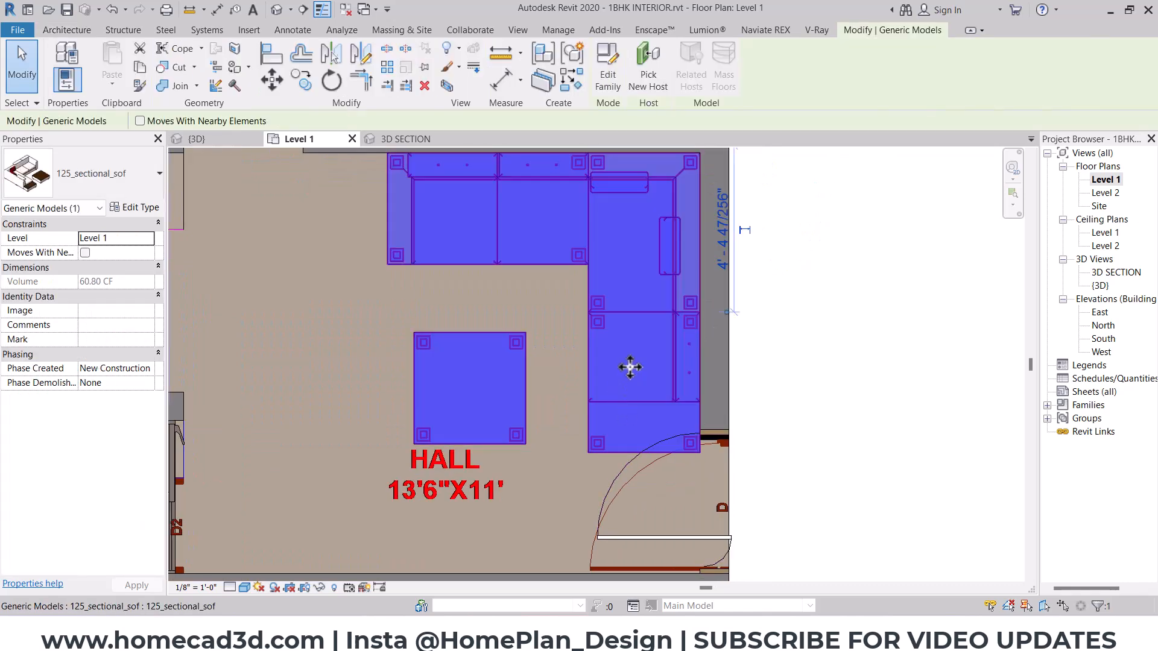
{"action": "scroll", "coordinate": [669, 392], "scroll_direction": "down", "scroll_amount": 3}
{"action": "left_click", "coordinate": [863, 318]}
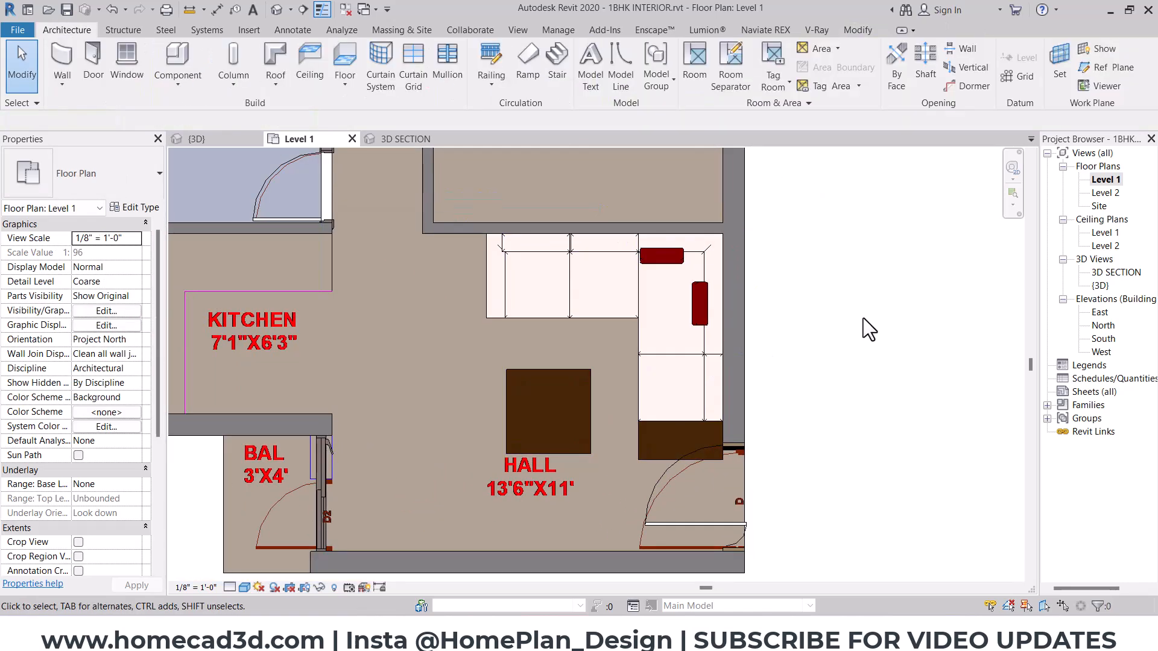
{"action": "left_click", "coordinate": [694, 320]}
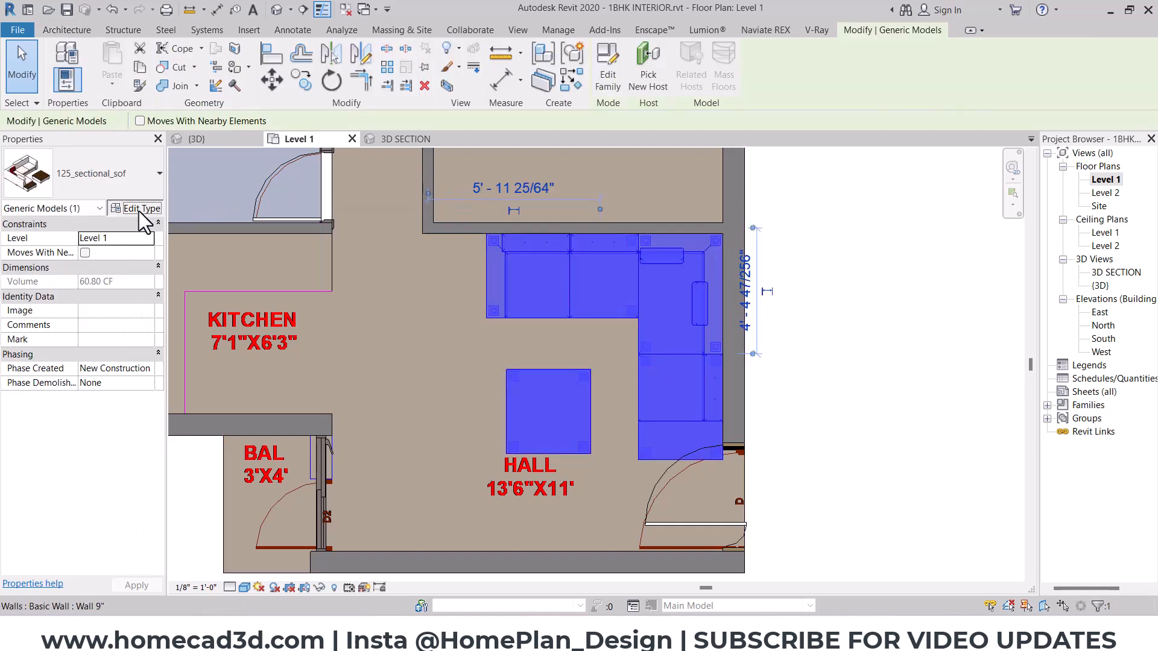
{"action": "left_click", "coordinate": [139, 209]}
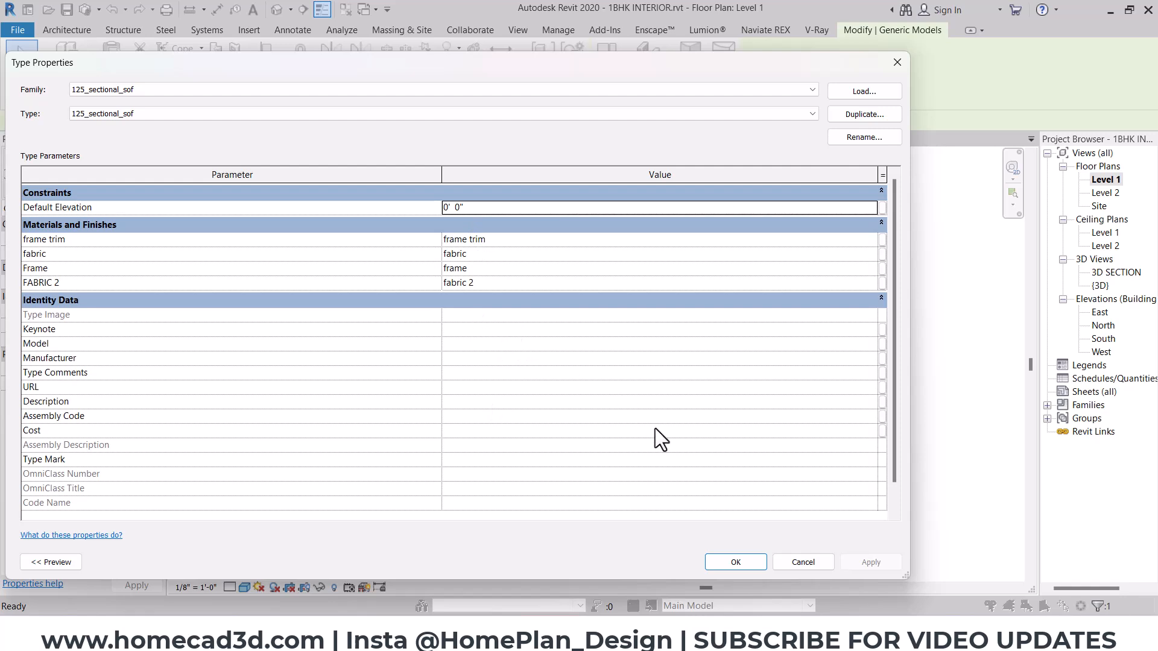
{"action": "left_click", "coordinate": [792, 561]}
{"action": "key", "text": "Delete"}
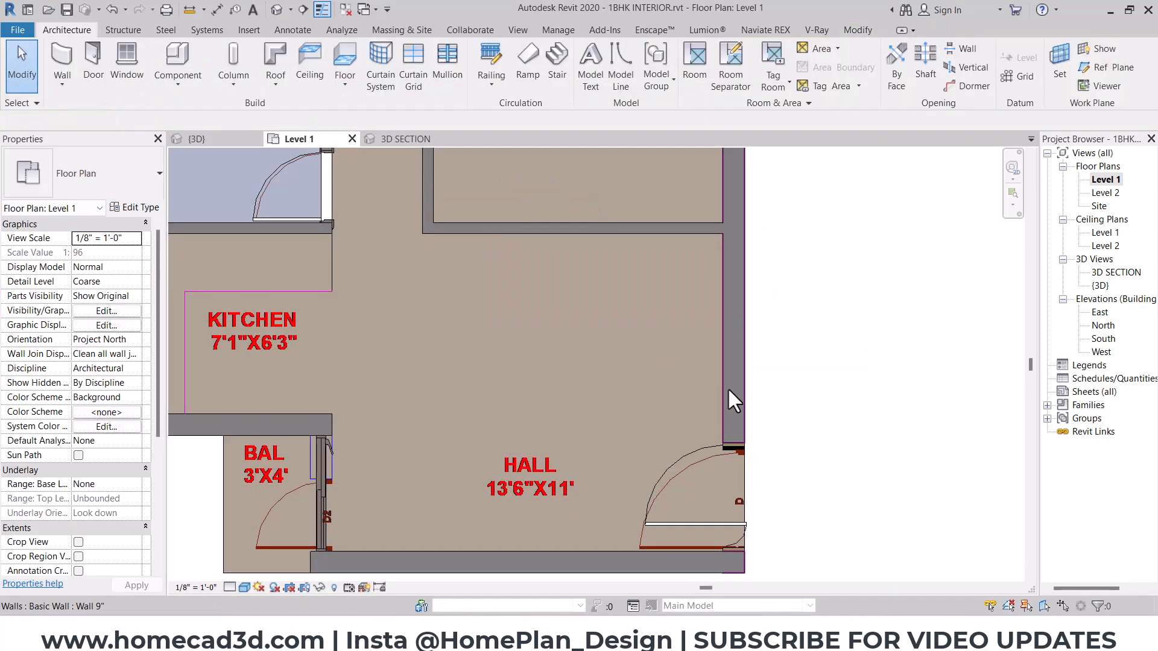
- Switch back to File Explorer, go up to the FAMILY FILES drive and open Revit Family Files Package 02 in a maximized window
{"action": "left_click", "coordinate": [728, 630]}
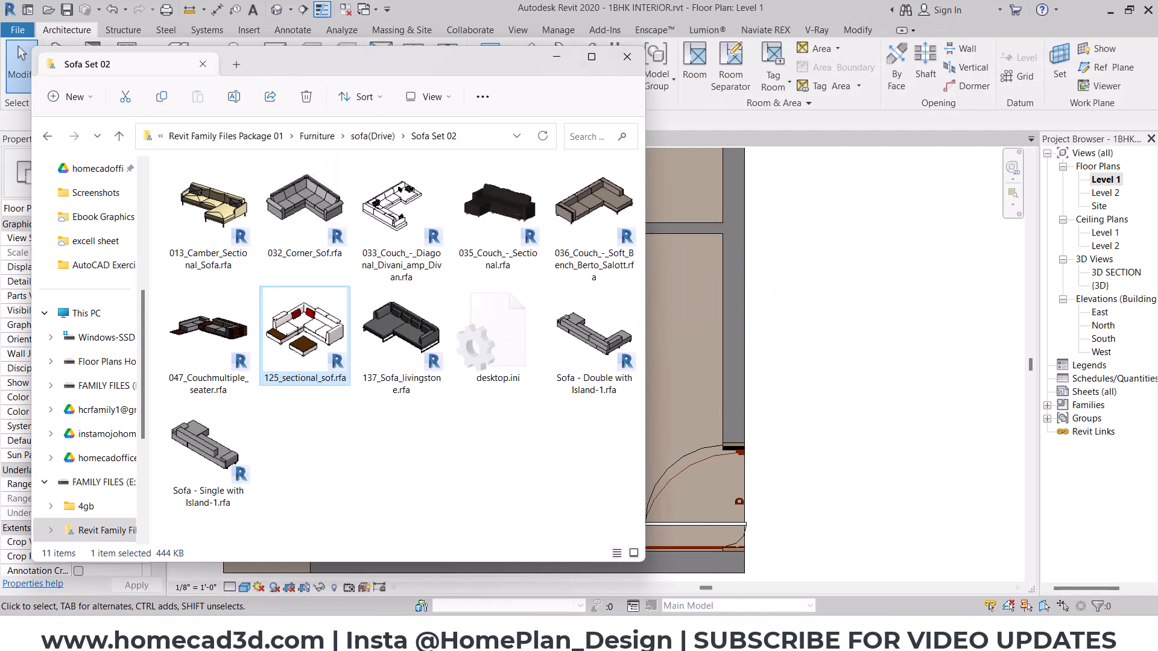
{"action": "left_click", "coordinate": [564, 229]}
{"action": "left_click", "coordinate": [369, 140]}
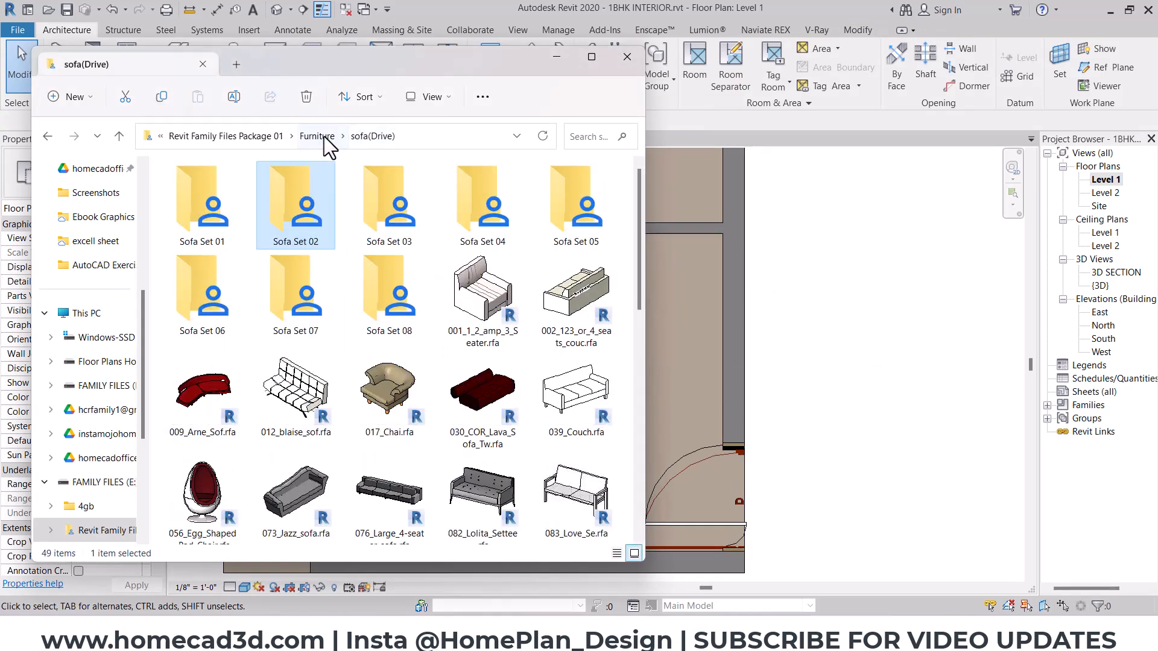
{"action": "left_click", "coordinate": [323, 136]}
{"action": "left_click", "coordinate": [335, 136]}
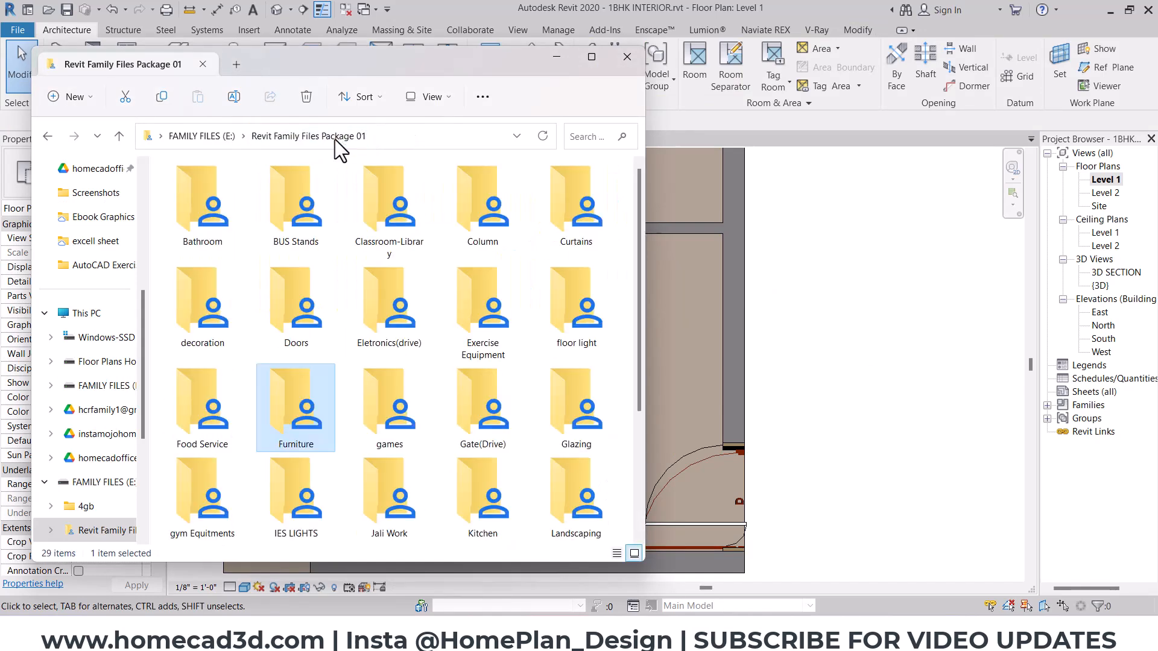
{"action": "left_click", "coordinate": [201, 136]}
{"action": "double_click", "coordinate": [399, 223]}
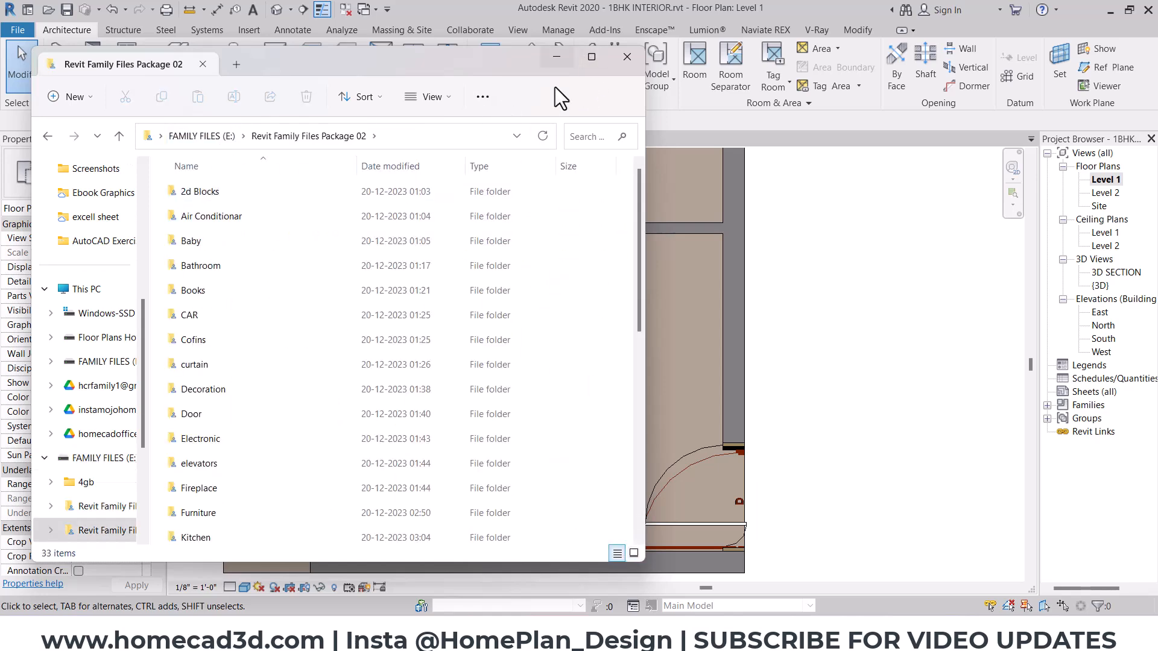
{"action": "left_click", "coordinate": [591, 57]}
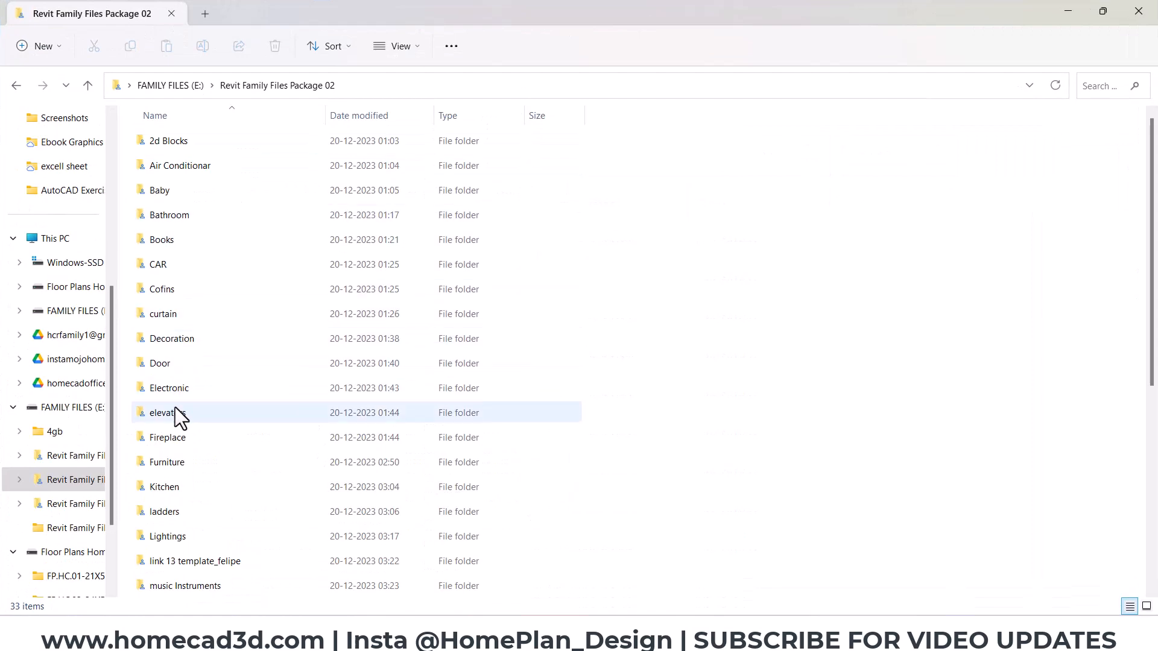
- Look through the Furniture folder of Package 02 and its drive-download folders ending in 181006Z-001 and 181307Z-001 for suitable families
{"action": "double_click", "coordinate": [179, 461]}
{"action": "scroll", "coordinate": [285, 374], "scroll_direction": "up", "scroll_amount": 4, "text": "ctrl"}
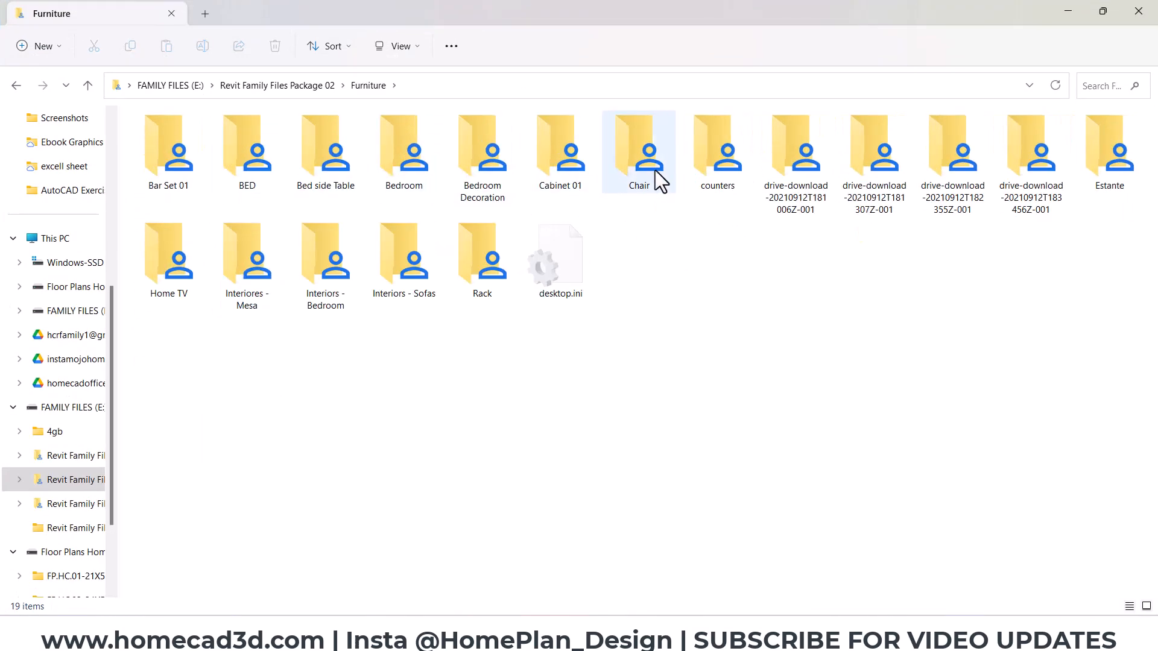
{"action": "double_click", "coordinate": [773, 156]}
{"action": "scroll", "coordinate": [492, 276], "scroll_direction": "up", "scroll_amount": 3, "text": "ctrl"}
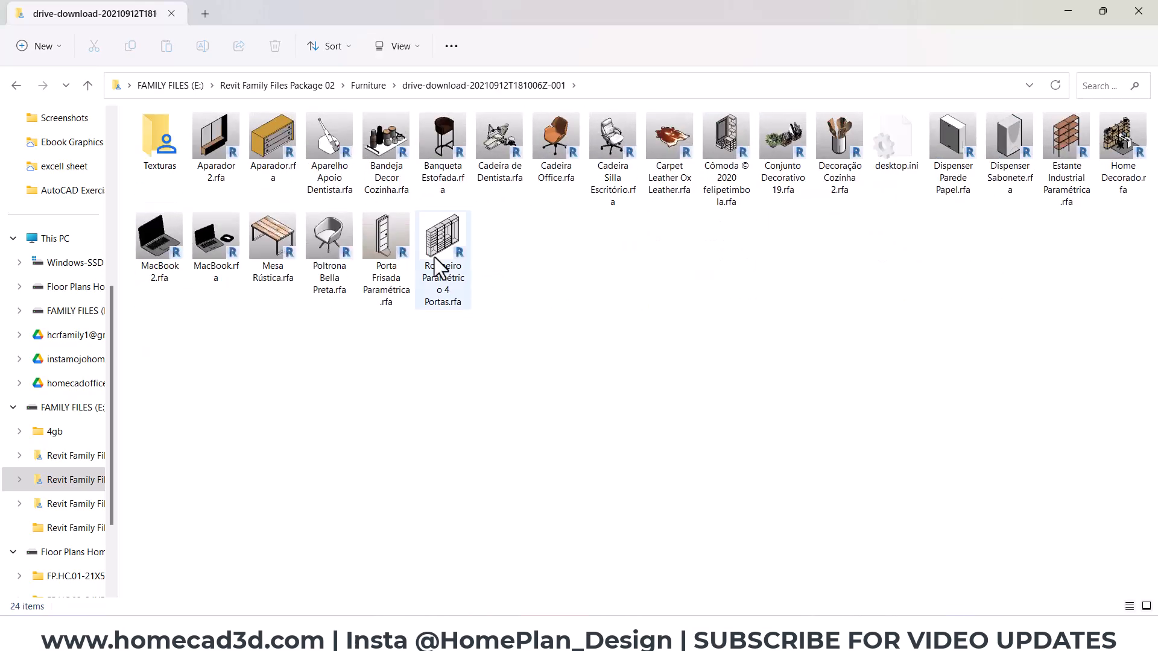
{"action": "left_click", "coordinate": [17, 85]}
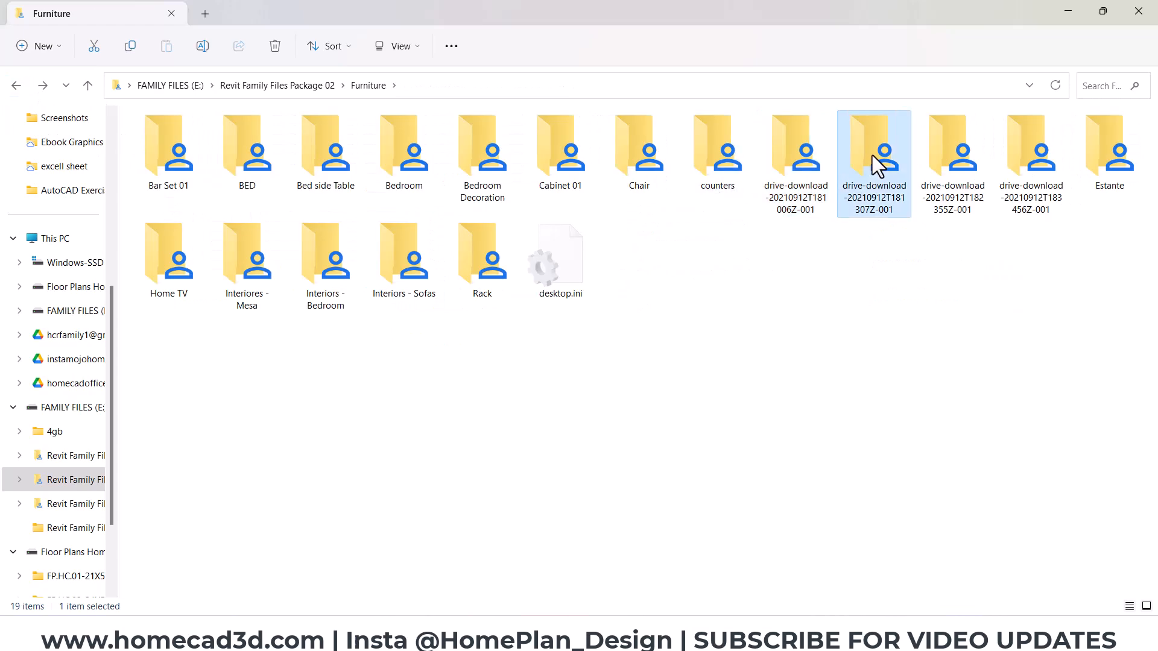
{"action": "double_click", "coordinate": [872, 156]}
{"action": "scroll", "coordinate": [364, 309], "scroll_direction": "up", "scroll_amount": 3, "text": "ctrl"}
{"action": "scroll", "coordinate": [364, 308], "scroll_direction": "up", "scroll_amount": 2, "text": "ctrl"}
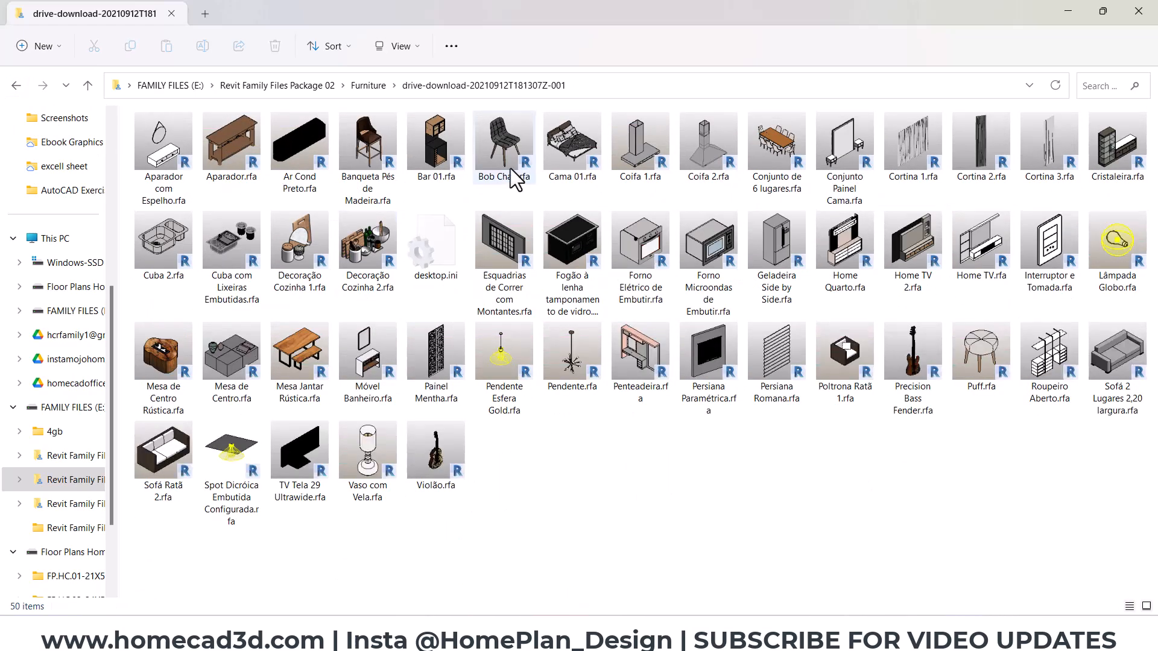
{"action": "left_click", "coordinate": [15, 85]}
{"action": "left_click", "coordinate": [15, 85]}
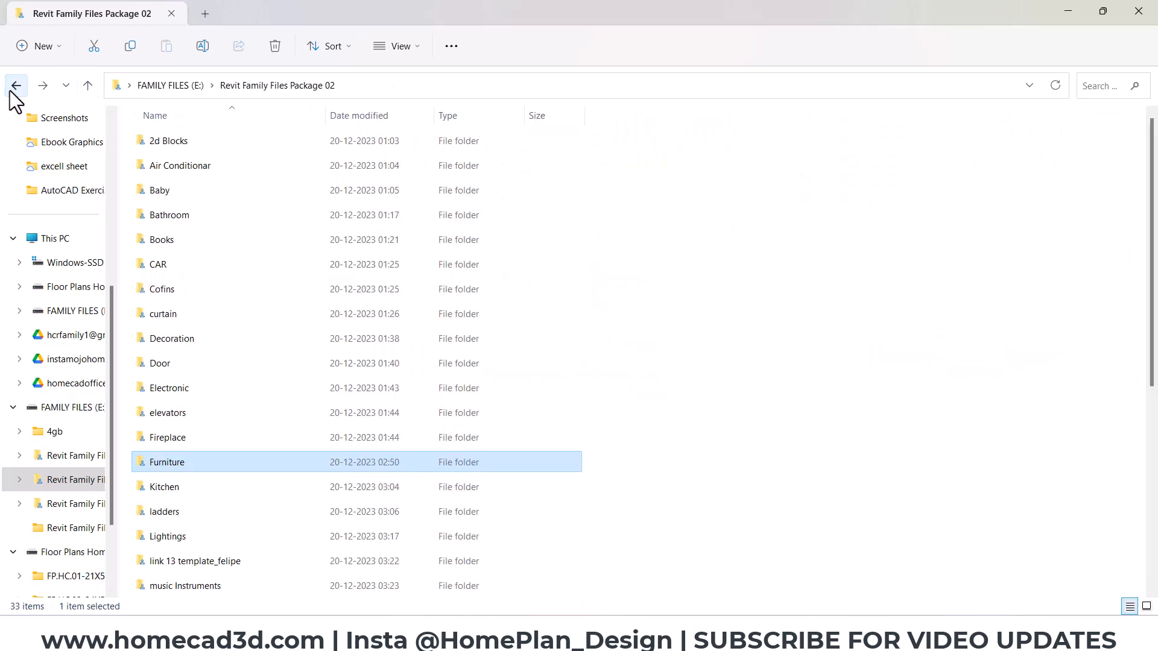
- Open the SOFA folder in Revit Family Files Package 03 and look through its sofa families
{"action": "left_click", "coordinate": [15, 85]}
{"action": "double_click", "coordinate": [487, 176]}
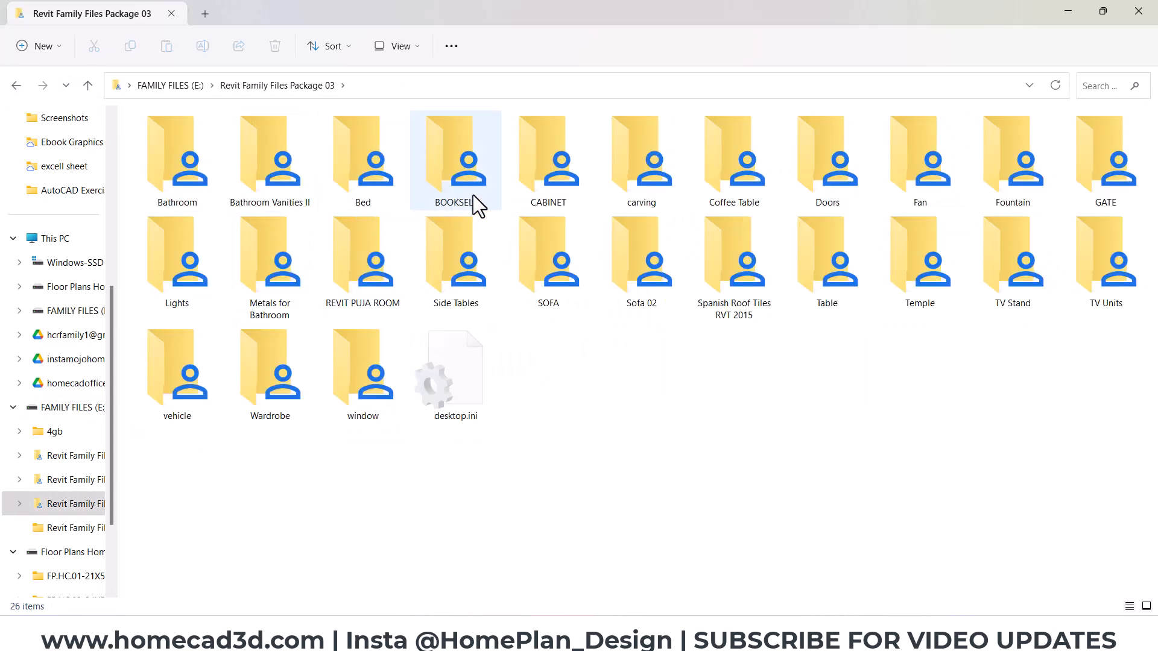
{"action": "double_click", "coordinate": [551, 269]}
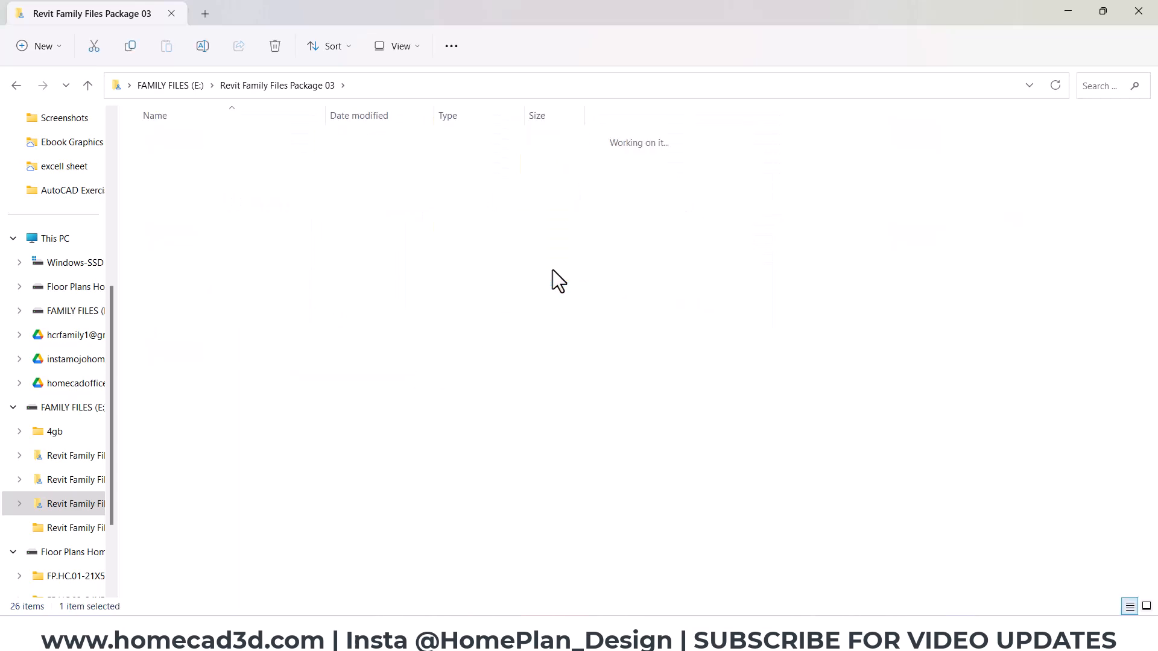
{"action": "scroll", "coordinate": [363, 275], "scroll_direction": "up", "scroll_amount": 6, "text": "ctrl"}
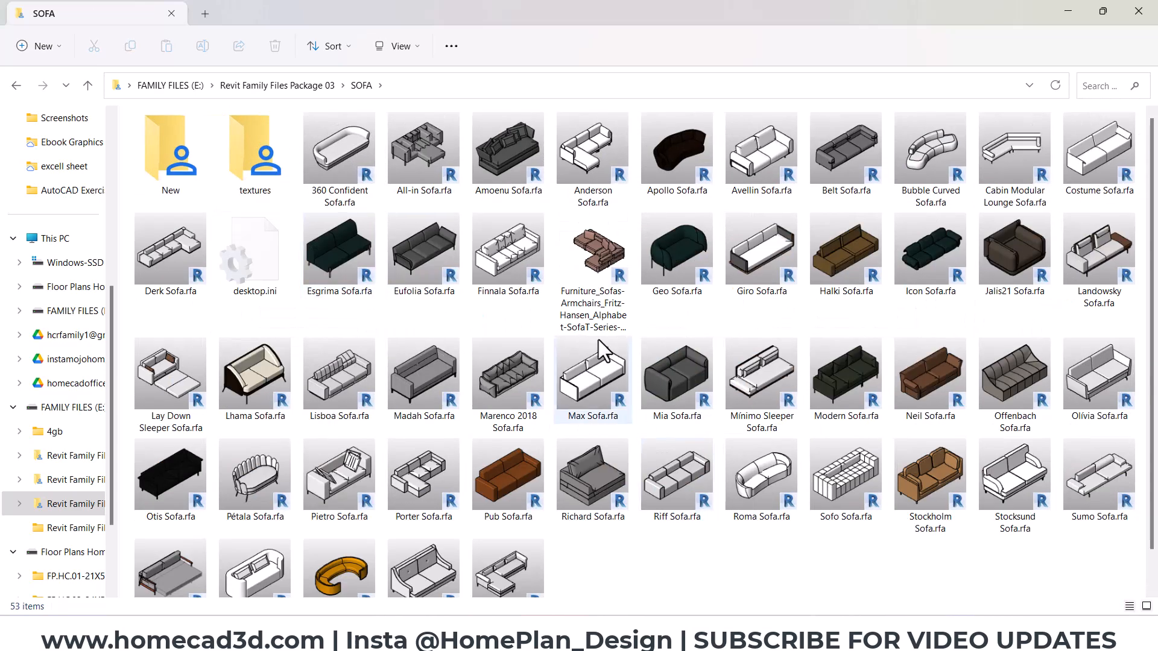
{"action": "scroll", "coordinate": [507, 294], "scroll_direction": "down", "scroll_amount": 1}
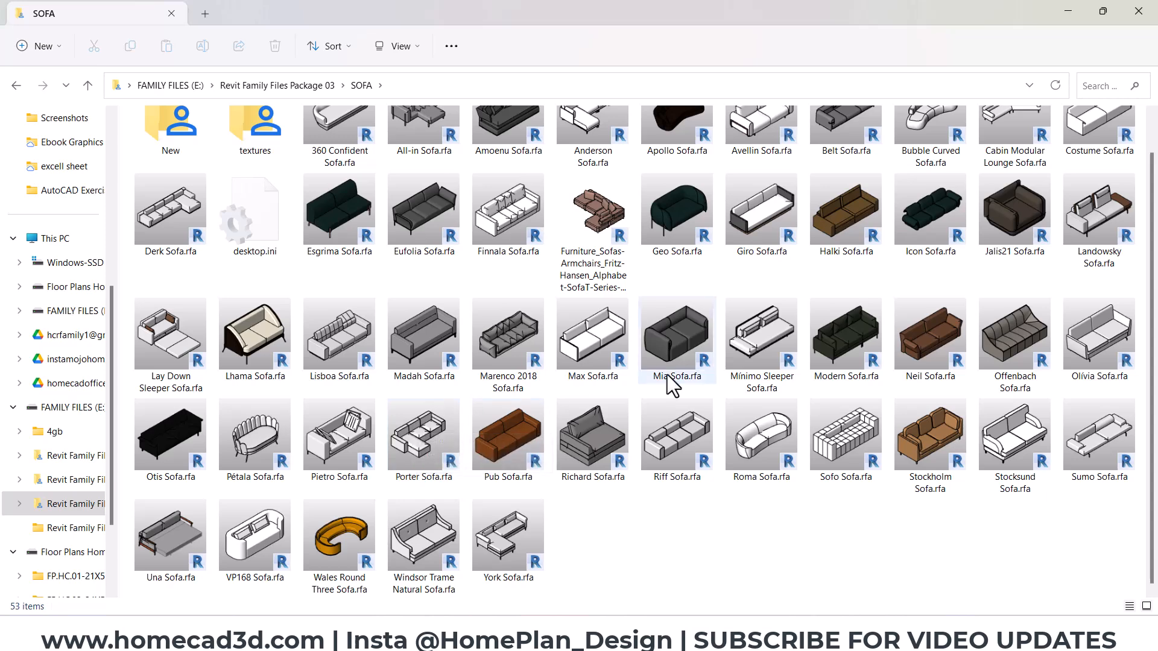
{"action": "scroll", "coordinate": [867, 349], "scroll_direction": "up", "scroll_amount": 1}
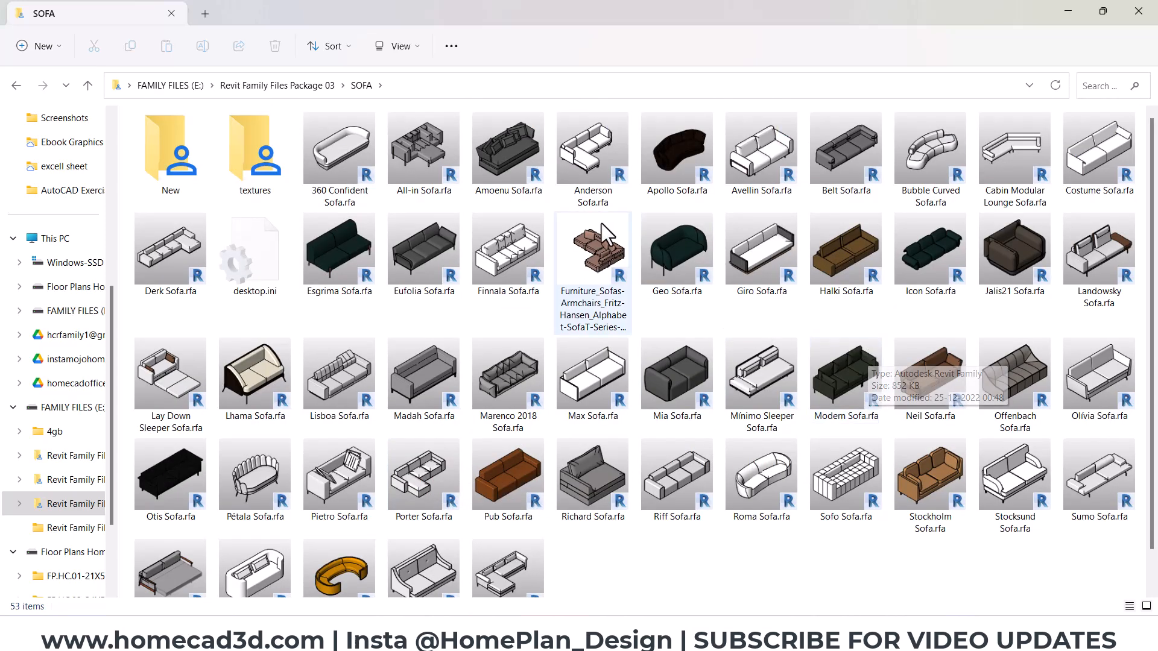
{"action": "left_click", "coordinate": [595, 175]}
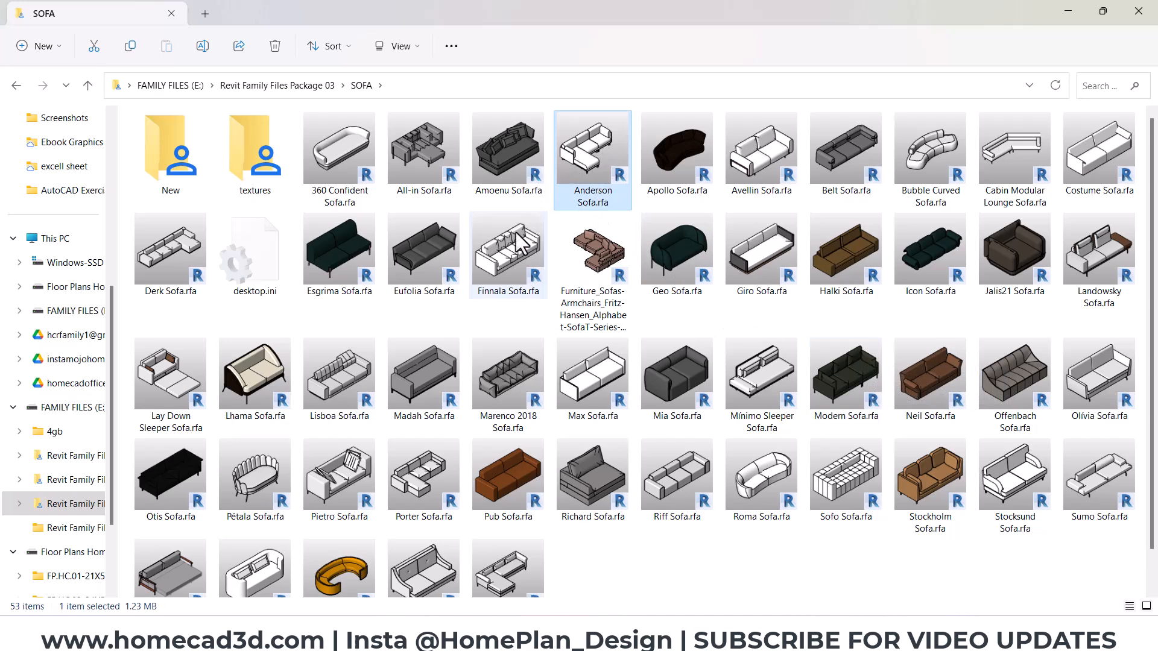
{"action": "left_click", "coordinate": [526, 269]}
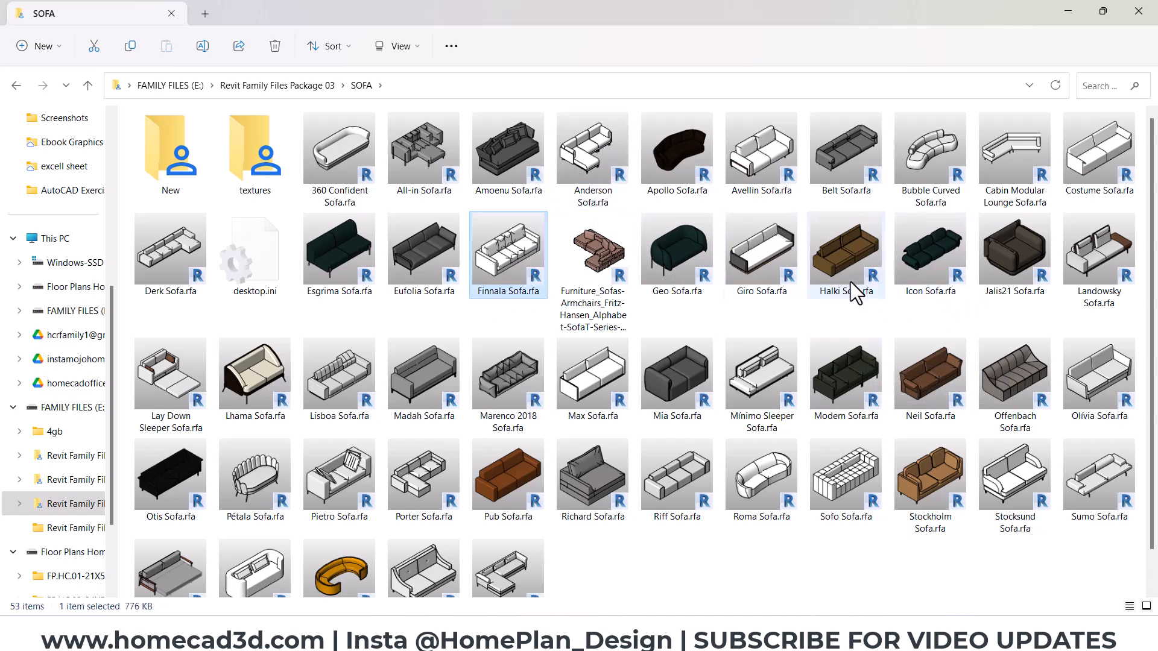
- Restore the File Explorer window, load Avellin Sofa.rfa into the Revit Level 1 plan and place one against the hall's upper wall at its midpoint
{"action": "double_click", "coordinate": [696, 9]}
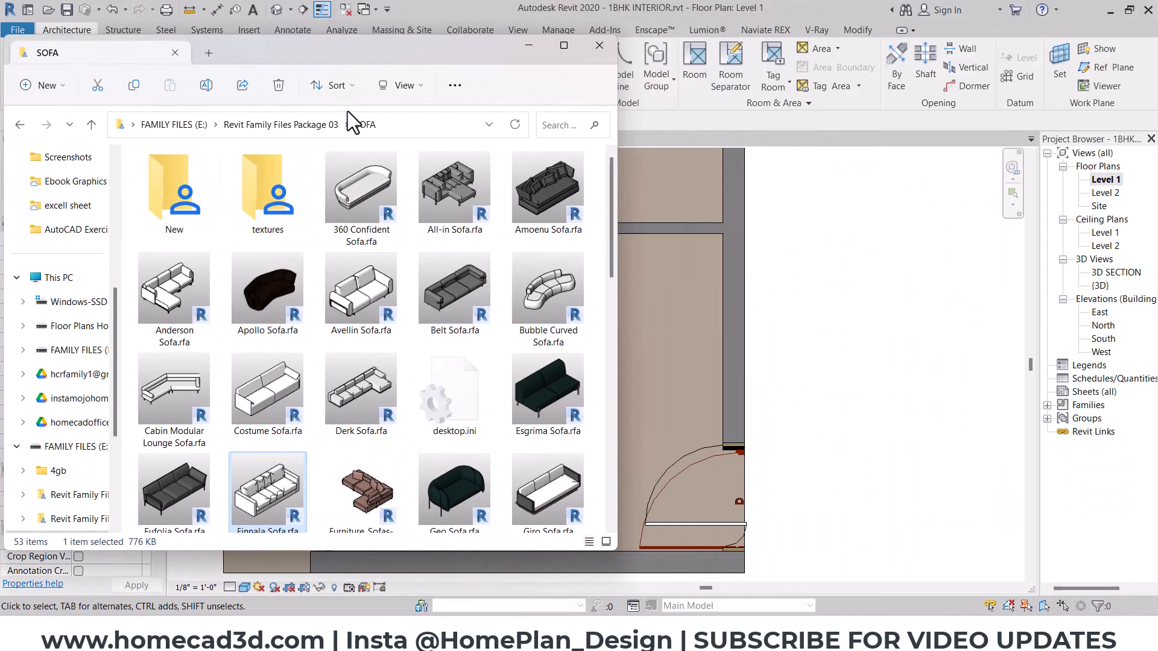
{"action": "left_click", "coordinate": [364, 303]}
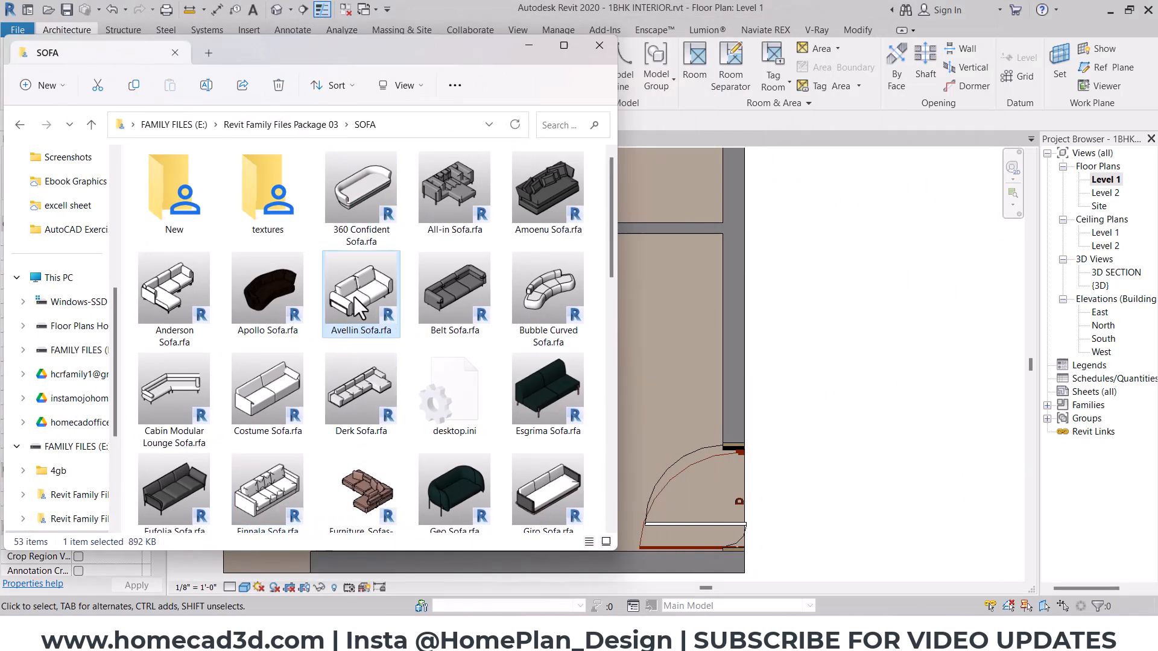
{"action": "left_click_drag", "start_coordinate": [361, 317], "coordinate": [642, 349]}
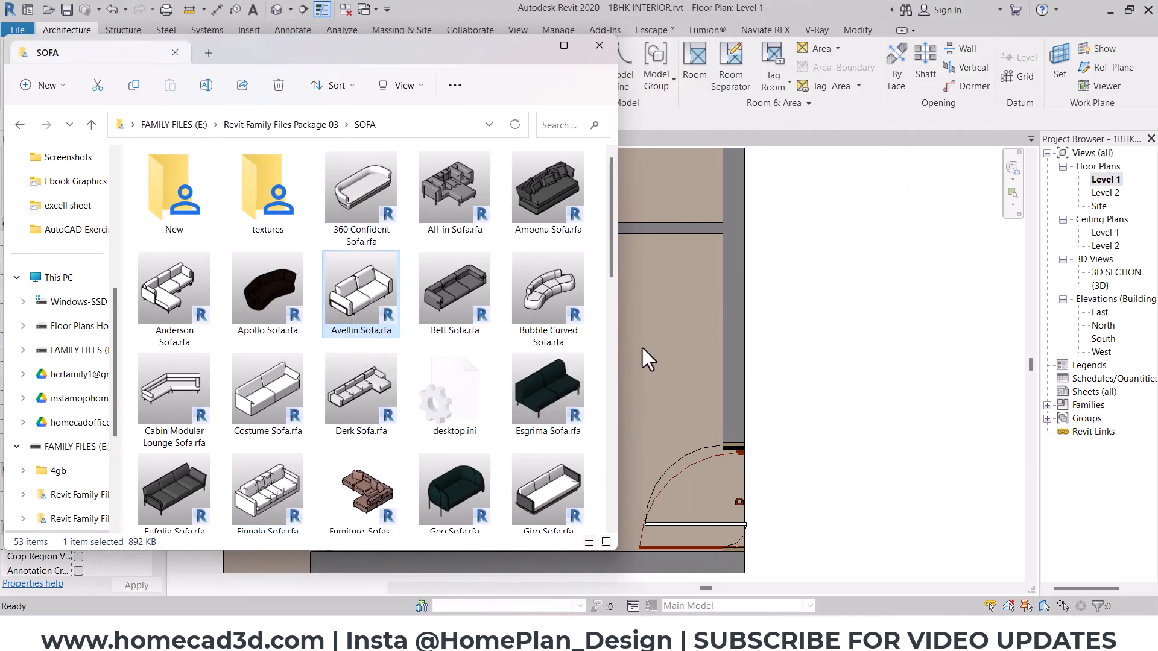
{"action": "left_click", "coordinate": [529, 46]}
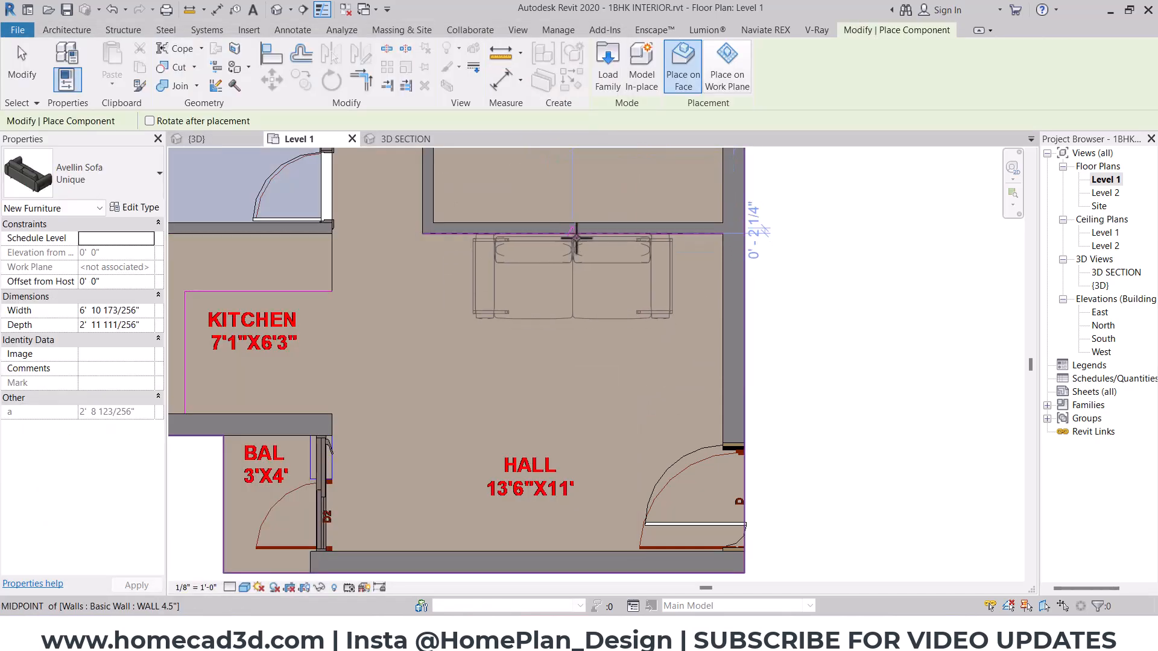
{"action": "left_click", "coordinate": [572, 237]}
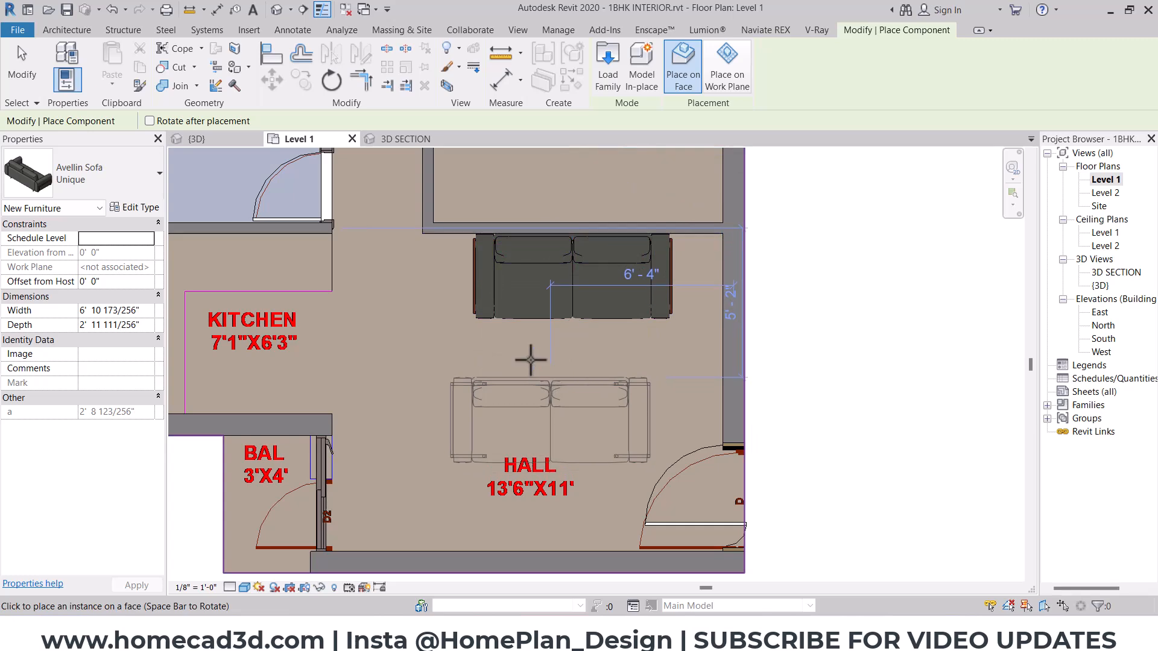
{"action": "key", "text": "Escape"}
{"action": "key", "text": "Escape"}
- Set the Avellin sofa's width to 6' and its depth to 2'10"
{"action": "left_click", "coordinate": [522, 300]}
{"action": "left_click", "coordinate": [99, 189]}
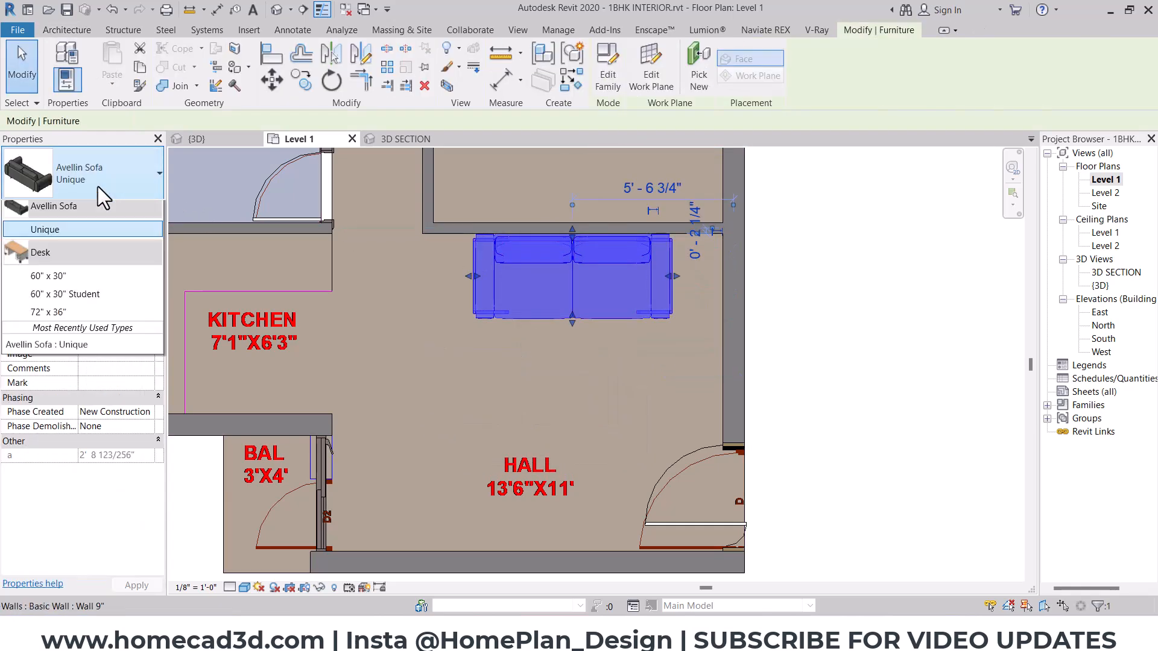
{"action": "left_click", "coordinate": [56, 258]}
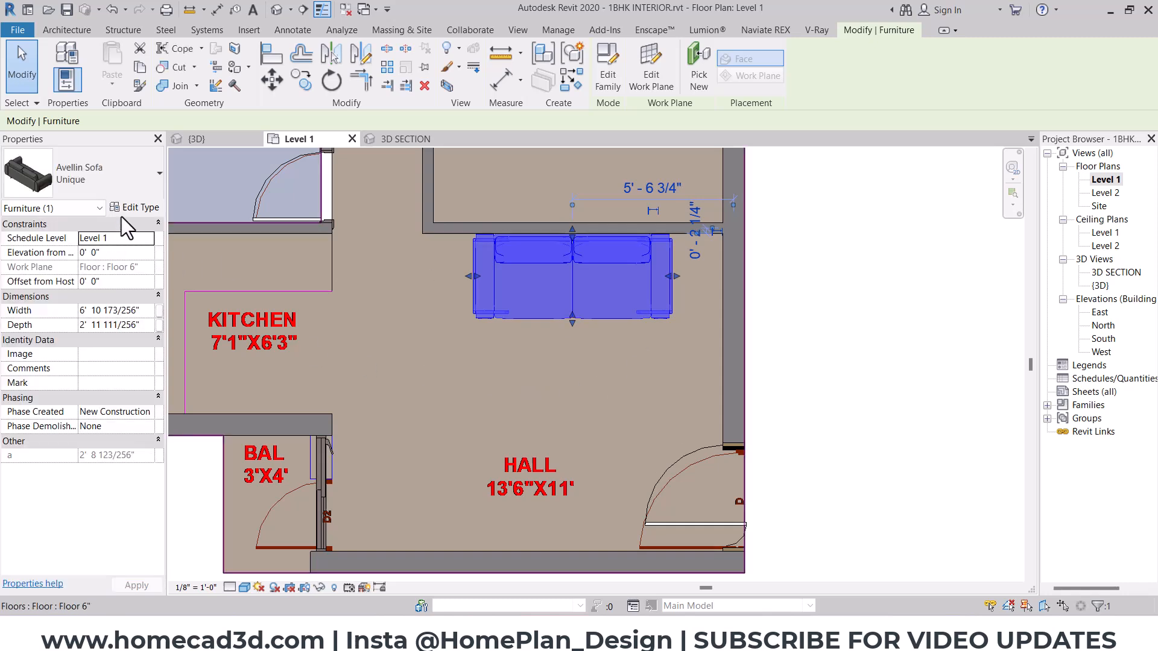
{"action": "left_click", "coordinate": [148, 311]}
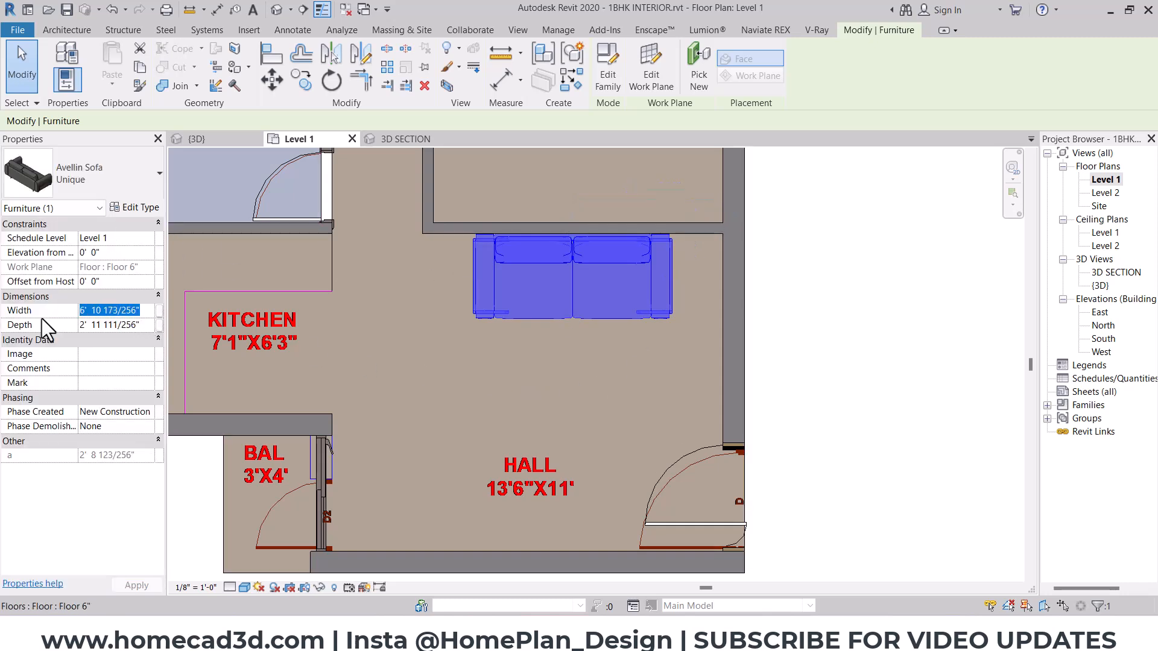
{"action": "type", "text": "6"}
{"action": "key", "text": "Return"}
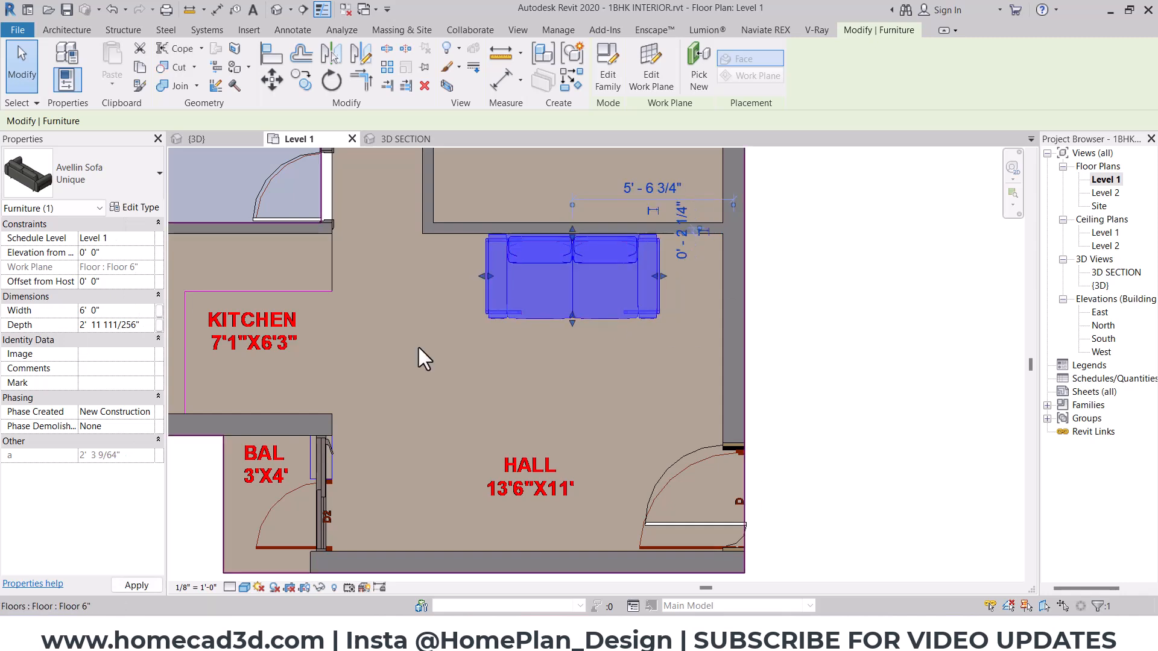
{"action": "left_click", "coordinate": [142, 326]}
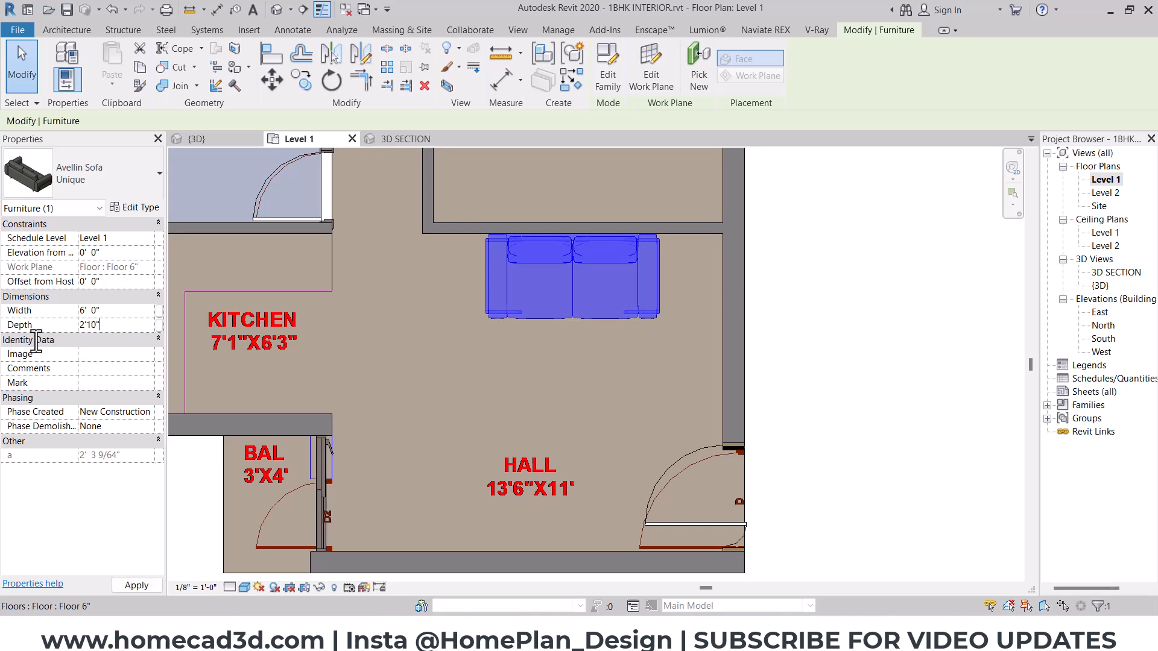
{"action": "left_click", "coordinate": [783, 284]}
- Create a similar Avellin sofa, rotated to back onto the hall's side wall, and place it just above the entrance door
{"action": "scroll", "coordinate": [656, 269], "scroll_direction": "up", "scroll_amount": 2}
{"action": "left_click", "coordinate": [584, 274]}
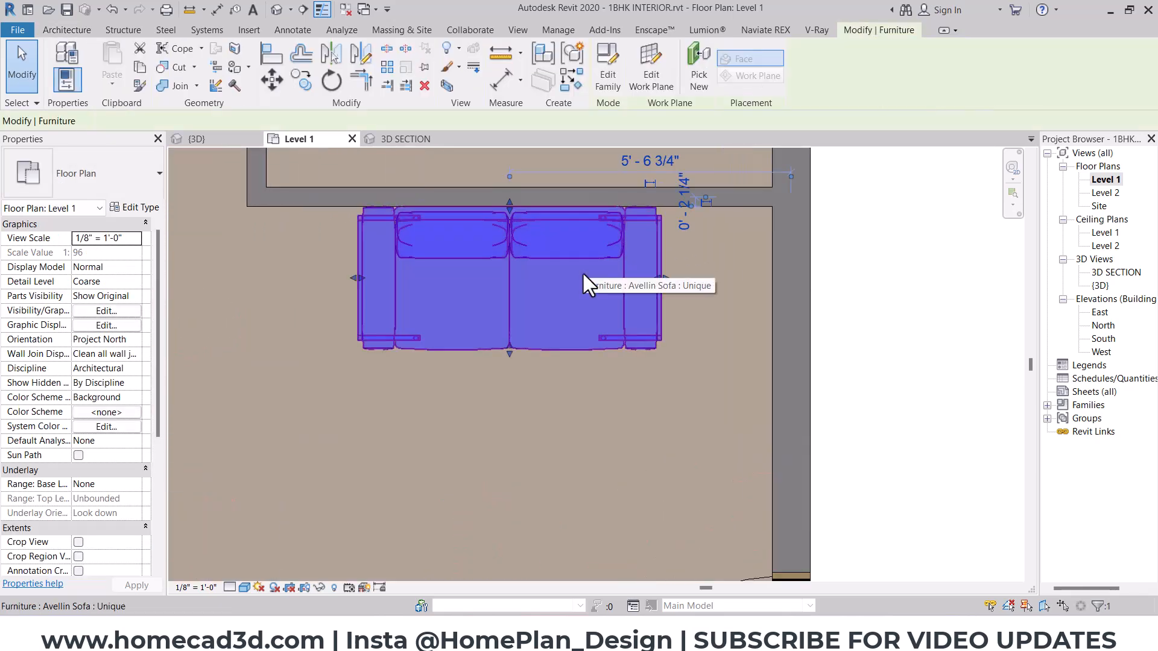
{"action": "left_click", "coordinate": [571, 83]}
{"action": "middle_click_drag", "start_coordinate": [570, 342], "coordinate": [566, 240]}
{"action": "key", "text": "space"}
{"action": "key", "text": "space"}
{"action": "key", "text": "space"}
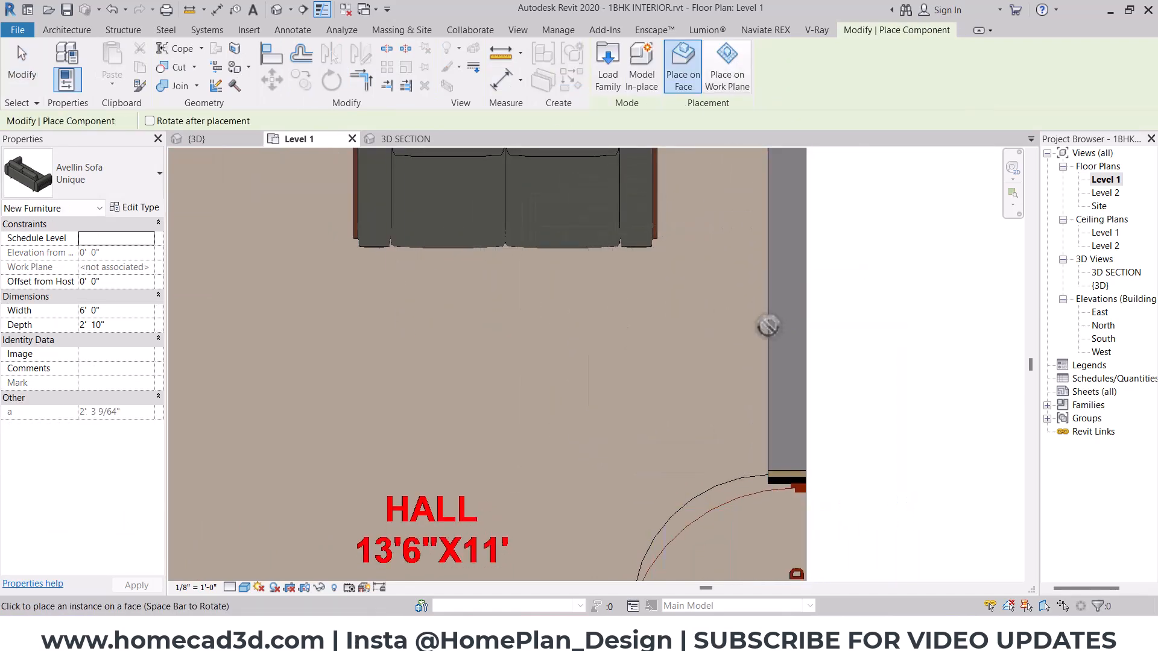
{"action": "left_click", "coordinate": [766, 329]}
{"action": "middle_click_drag", "start_coordinate": [738, 363], "coordinate": [735, 464]}
{"action": "key", "text": "Escape"}
{"action": "key", "text": "Escape"}
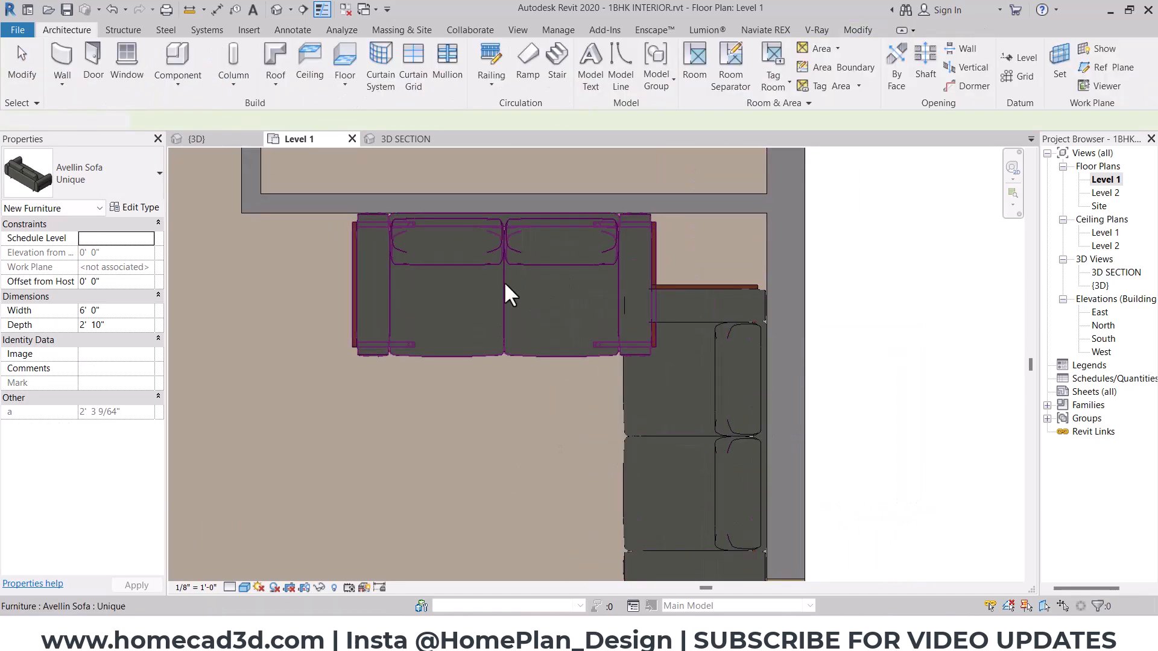
- Move the first Avellin sofa along its wall clear of the rotated one, and nudge it back until the two nearly touch
{"action": "left_click", "coordinate": [517, 298]}
{"action": "left_click", "coordinate": [272, 79]}
{"action": "left_click", "coordinate": [581, 253]}
{"action": "scroll", "coordinate": [545, 274], "scroll_direction": "down", "scroll_amount": 2}
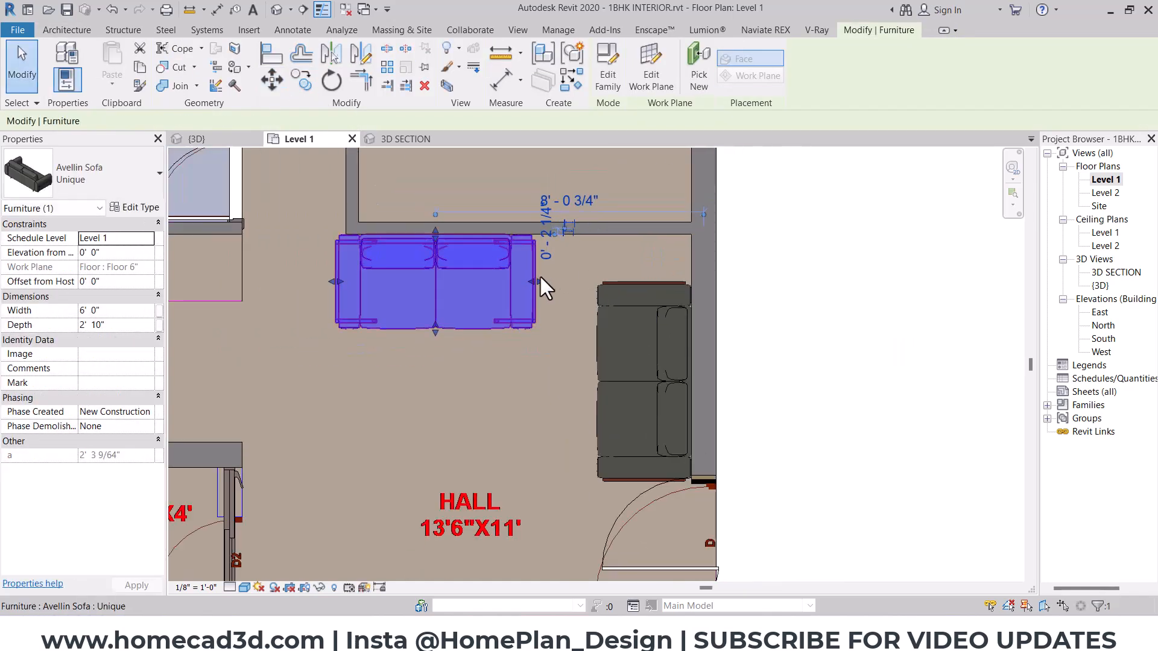
{"action": "key", "text": "Right"}
{"action": "key", "text": "Right"}
{"action": "key", "text": "Right"}
{"action": "key", "text": "Right"}
{"action": "key", "text": "Right"}
{"action": "key", "text": "Right"}
{"action": "key", "text": "Right"}
{"action": "key", "text": "Right"}
{"action": "key", "text": "Right"}
{"action": "key", "text": "Right"}
{"action": "key", "text": "Right"}
{"action": "key", "text": "Right"}
{"action": "key", "text": "Right"}
{"action": "key", "text": "Right"}
{"action": "key", "text": "Right"}
{"action": "key", "text": "Right"}
{"action": "key", "text": "Right"}
{"action": "key", "text": "Right"}
{"action": "key", "text": "Right"}
{"action": "key", "text": "Right"}
{"action": "key", "text": "Right"}
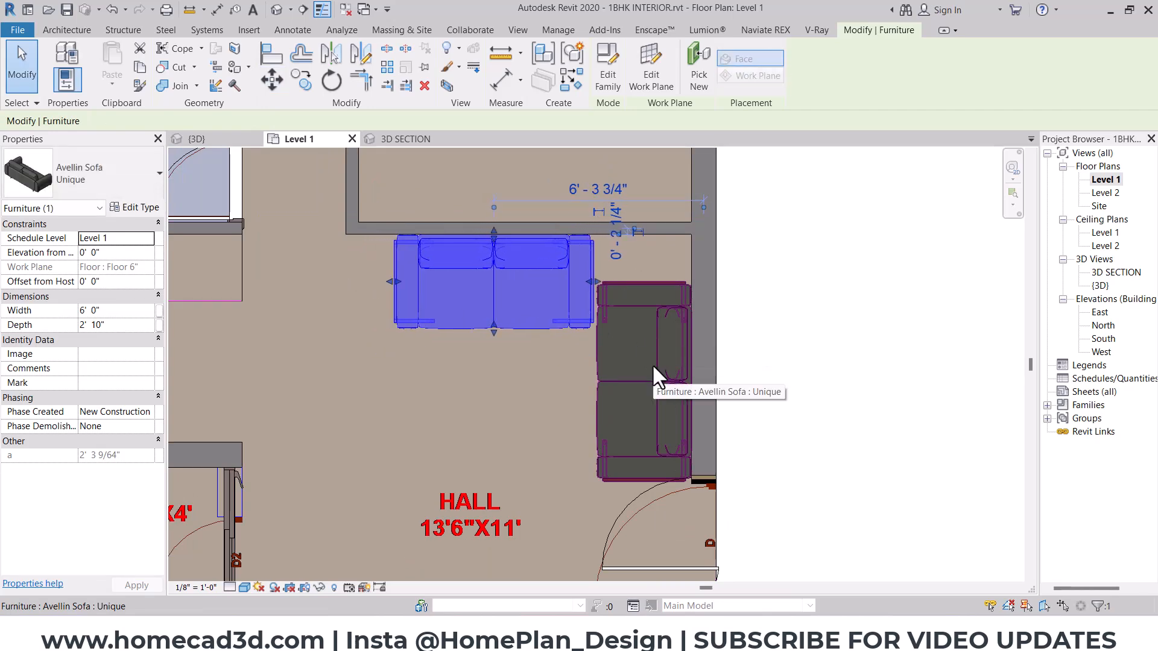
- Try to set the rotated Avellin sofa's width to 3' and delete that sofa from the hall
{"action": "key", "text": "Escape"}
{"action": "left_click", "coordinate": [627, 361]}
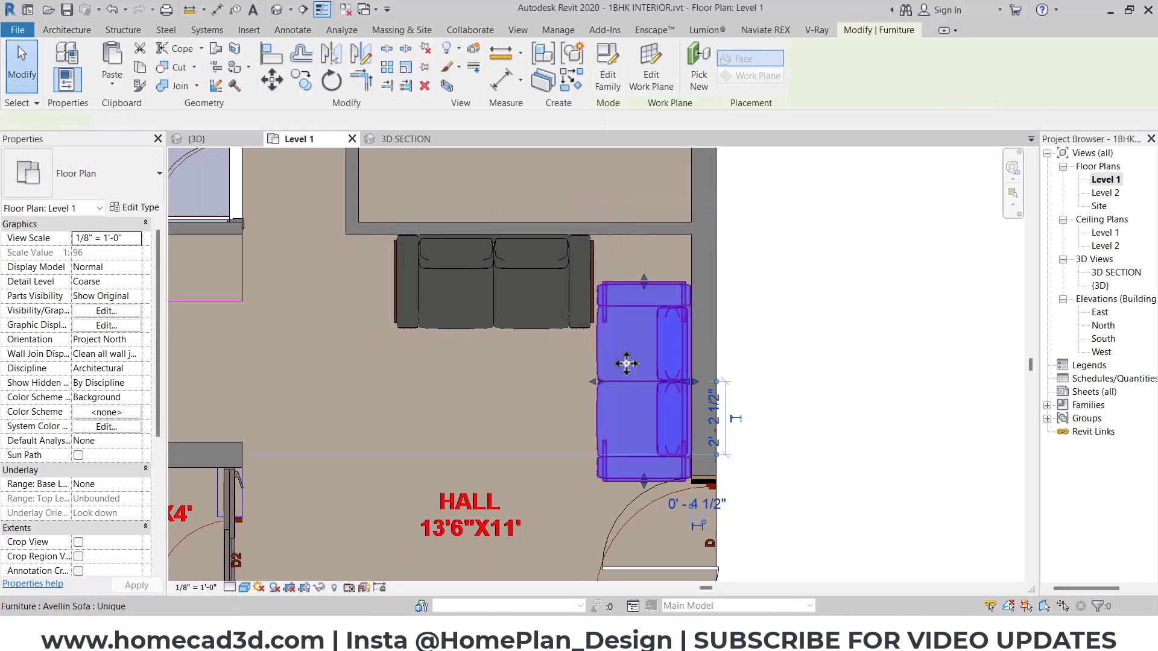
{"action": "left_click", "coordinate": [122, 314]}
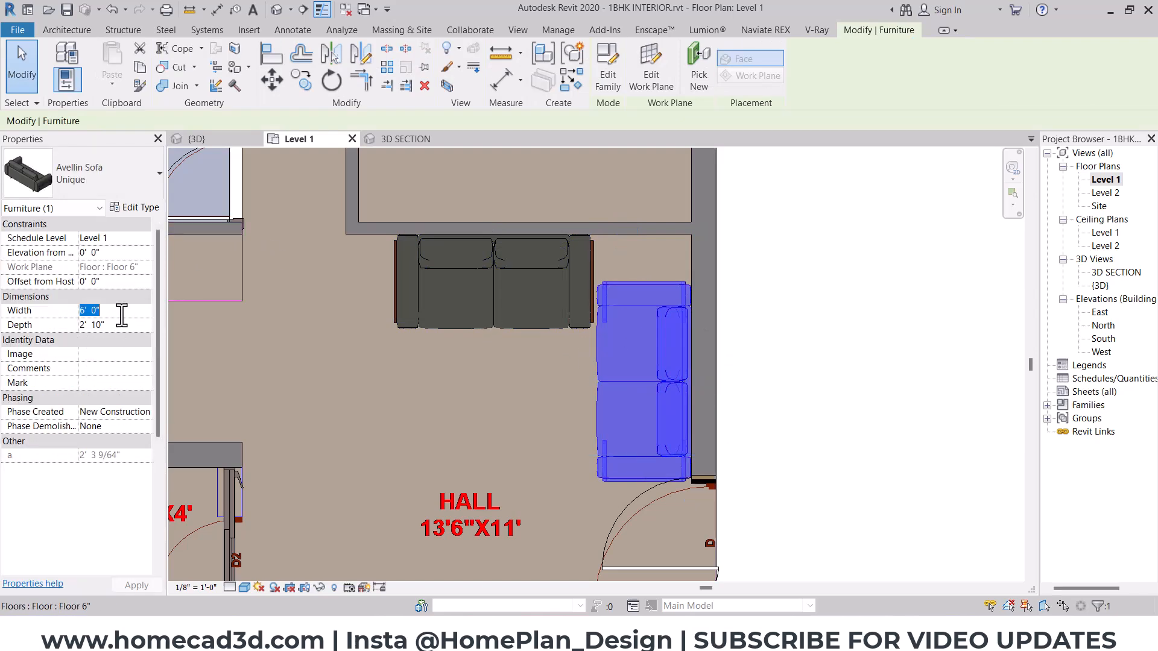
{"action": "type", "text": "3'"}
{"action": "key", "text": "Return"}
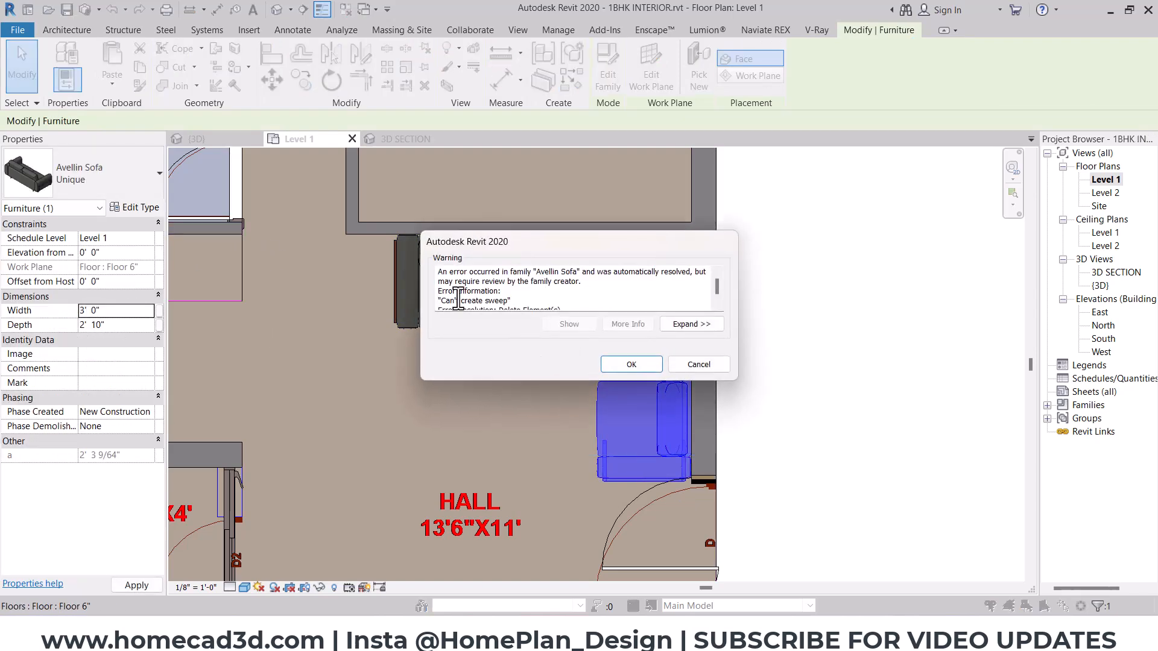
{"action": "key", "text": "Return"}
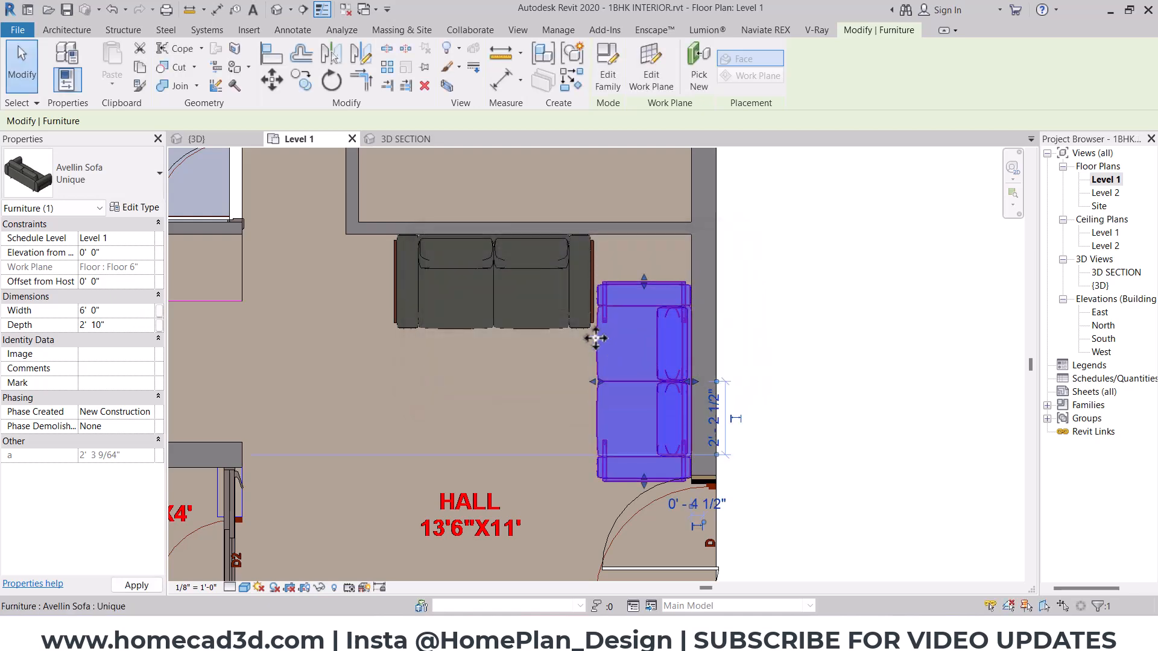
{"action": "key", "text": "Escape"}
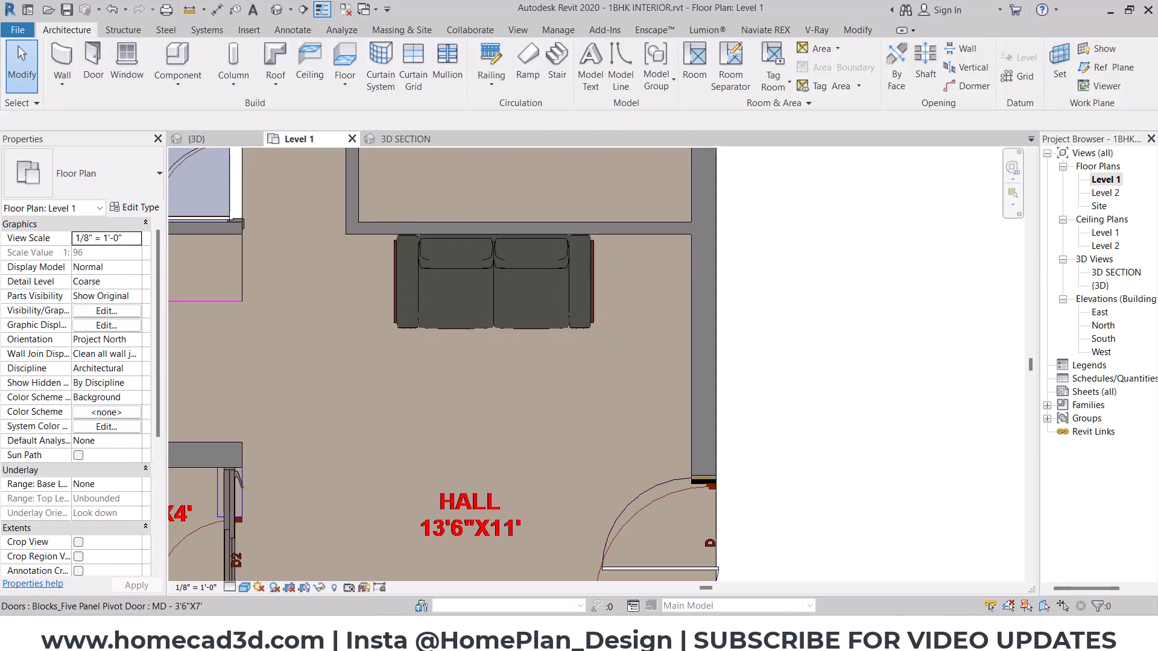
- Switch to File Explorer, load Mia Sofa.rfa into the Revit plan and place one in the open hall floor below the Avellin sofa
{"action": "left_click", "coordinate": [512, 636]}
{"action": "left_click_drag", "start_coordinate": [606, 260], "coordinate": [611, 286]}
{"action": "left_click", "coordinate": [171, 501]}
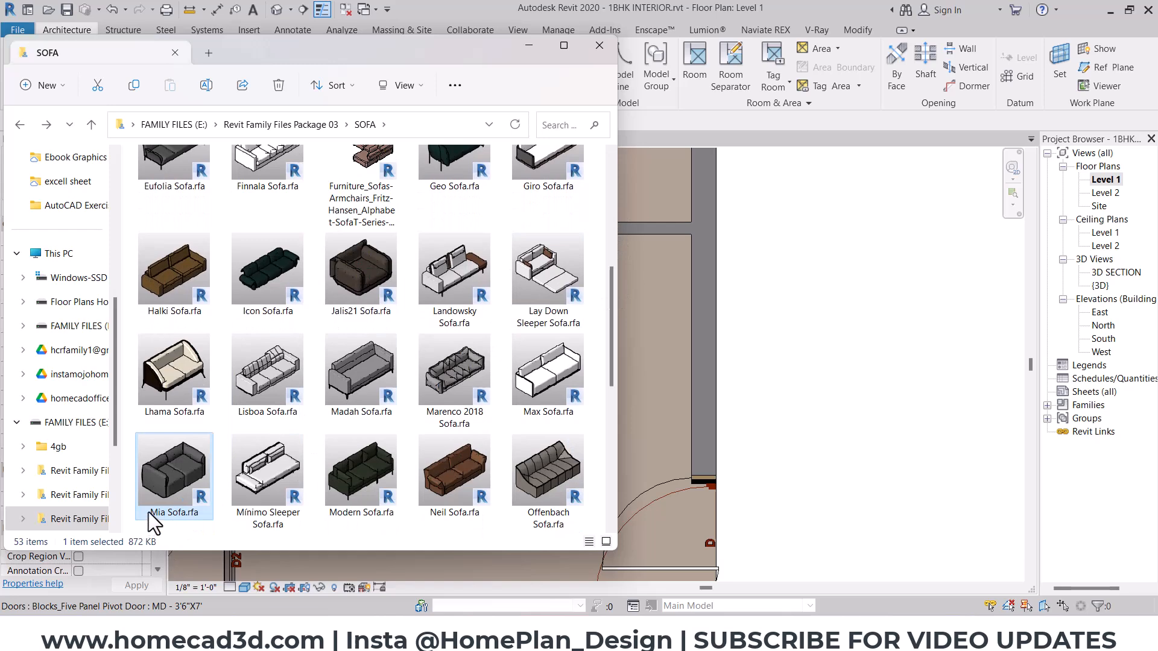
{"action": "left_click_drag", "start_coordinate": [180, 461], "coordinate": [636, 327]}
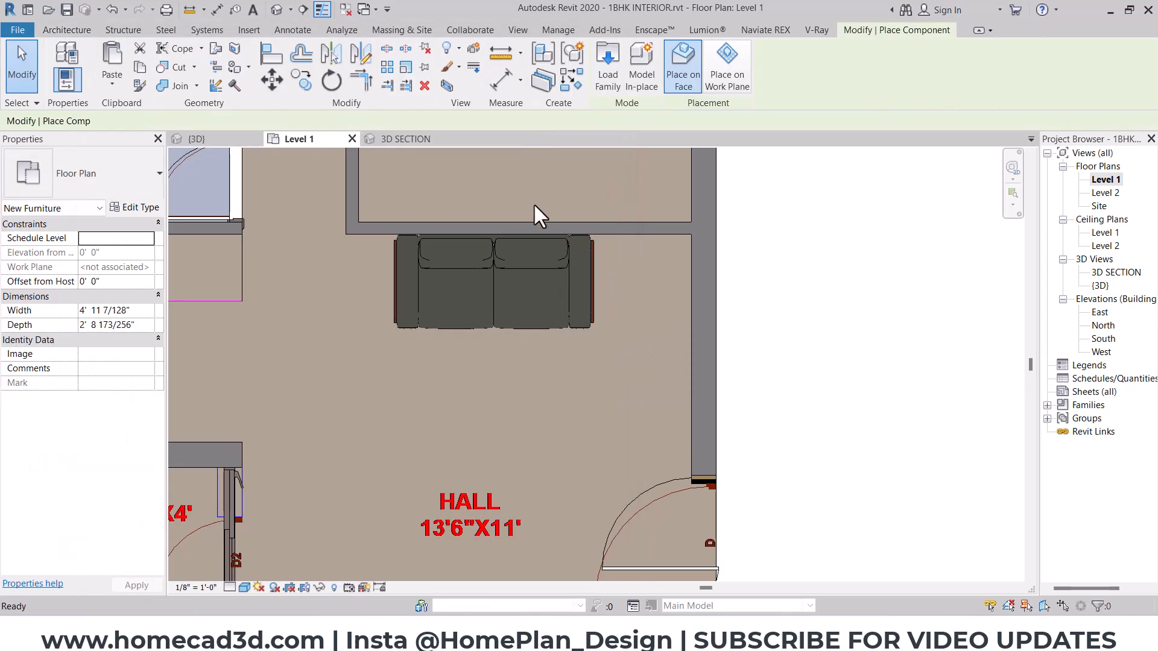
{"action": "left_click", "coordinate": [542, 398]}
{"action": "key", "text": "Escape"}
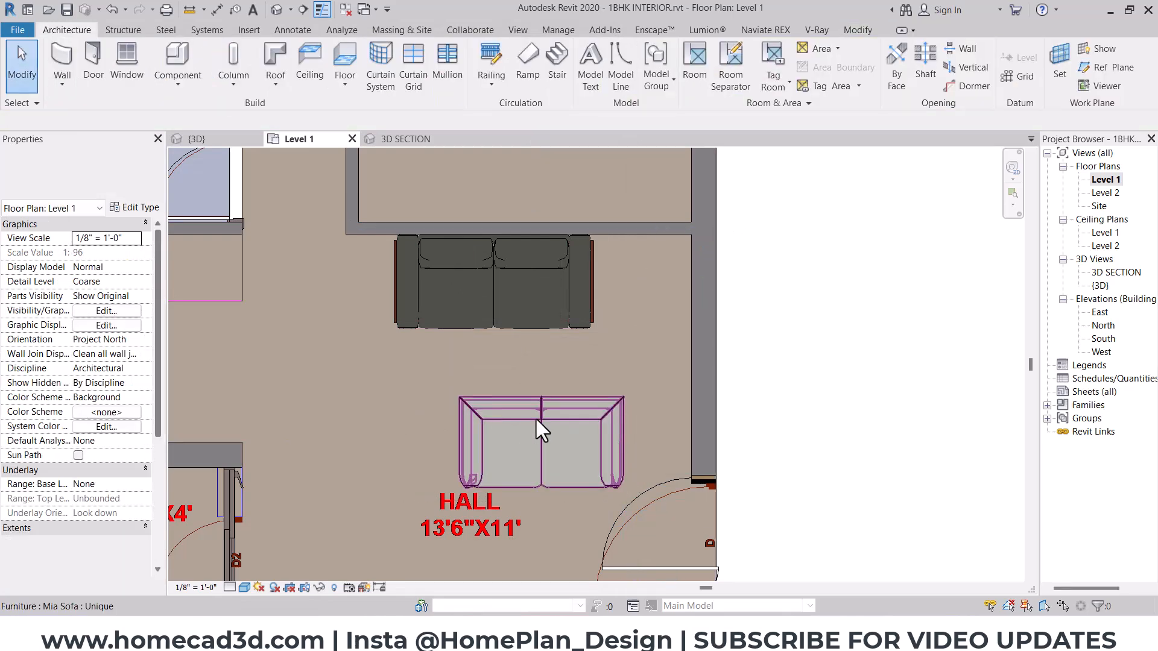
- Inspect the type parameters of the Mia sofa placed in the hall
{"action": "left_click", "coordinate": [536, 418]}
{"action": "left_click", "coordinate": [97, 184]}
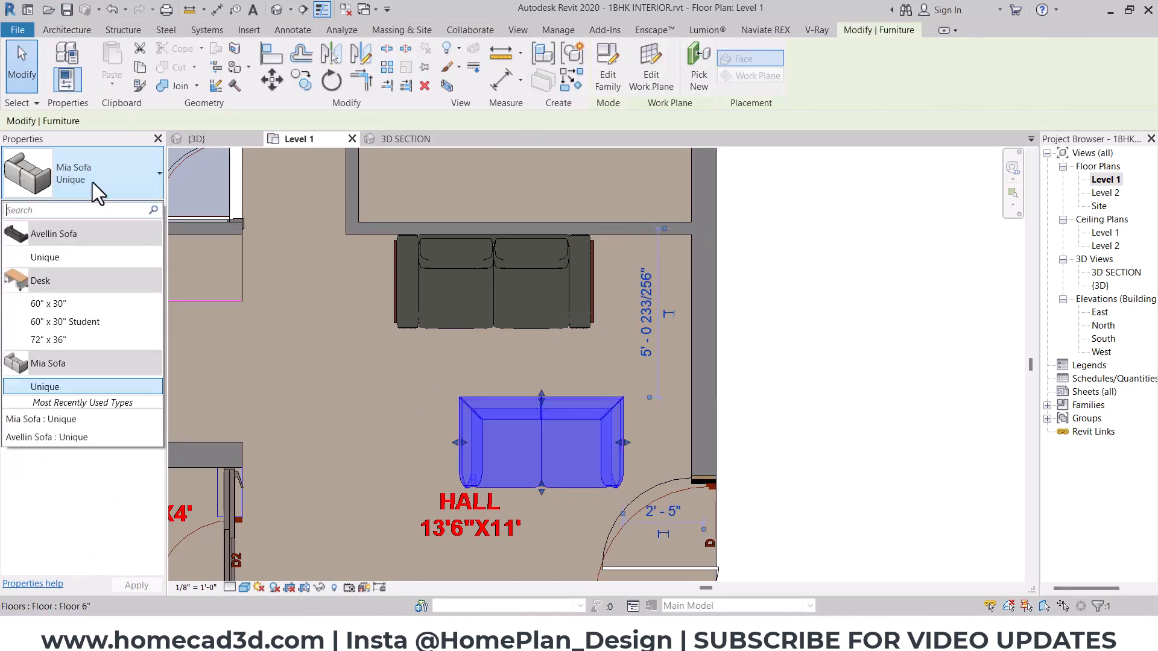
{"action": "left_click", "coordinate": [45, 389]}
{"action": "left_click", "coordinate": [138, 210]}
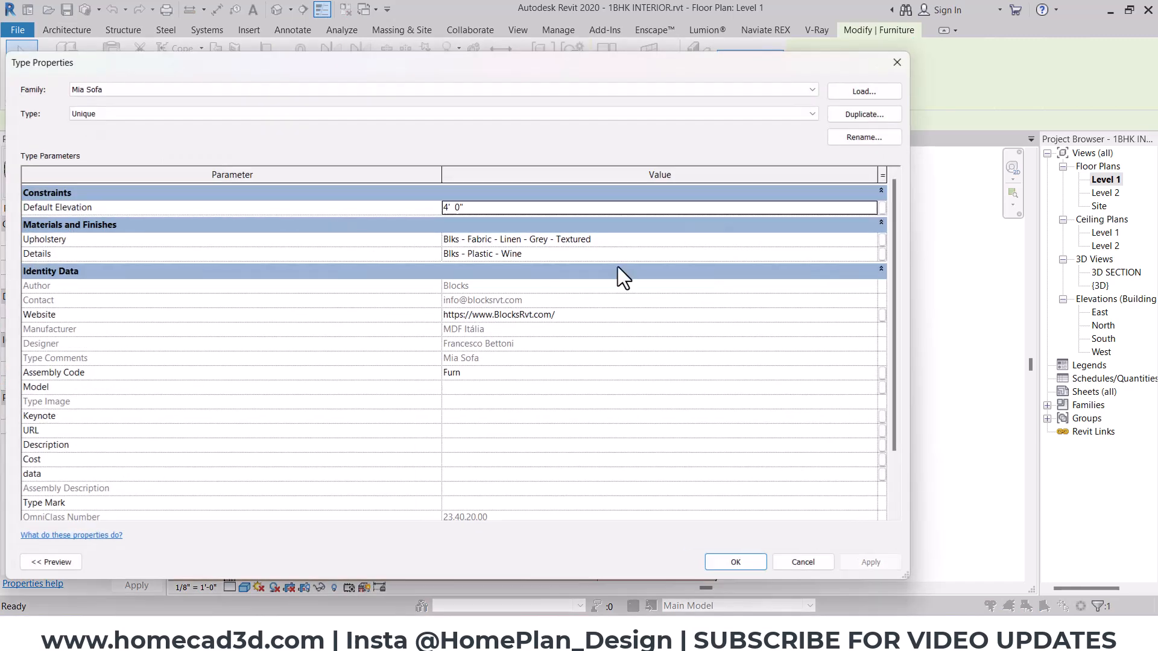
{"action": "scroll", "coordinate": [525, 371], "scroll_direction": "down", "scroll_amount": 1}
{"action": "key", "text": "Escape"}
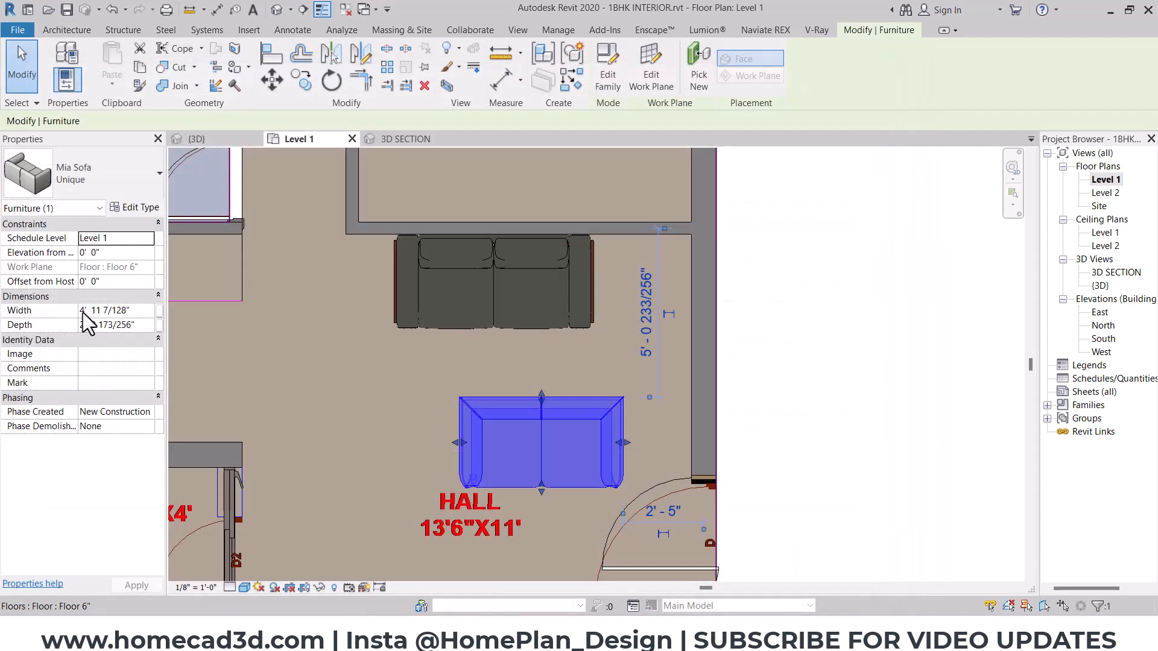
- Rotate the Mia sofa to back onto the hall's side wall and move it against that wall just above the entrance door
{"action": "key", "text": "space"}
{"action": "key", "text": "space"}
{"action": "key", "text": "space"}
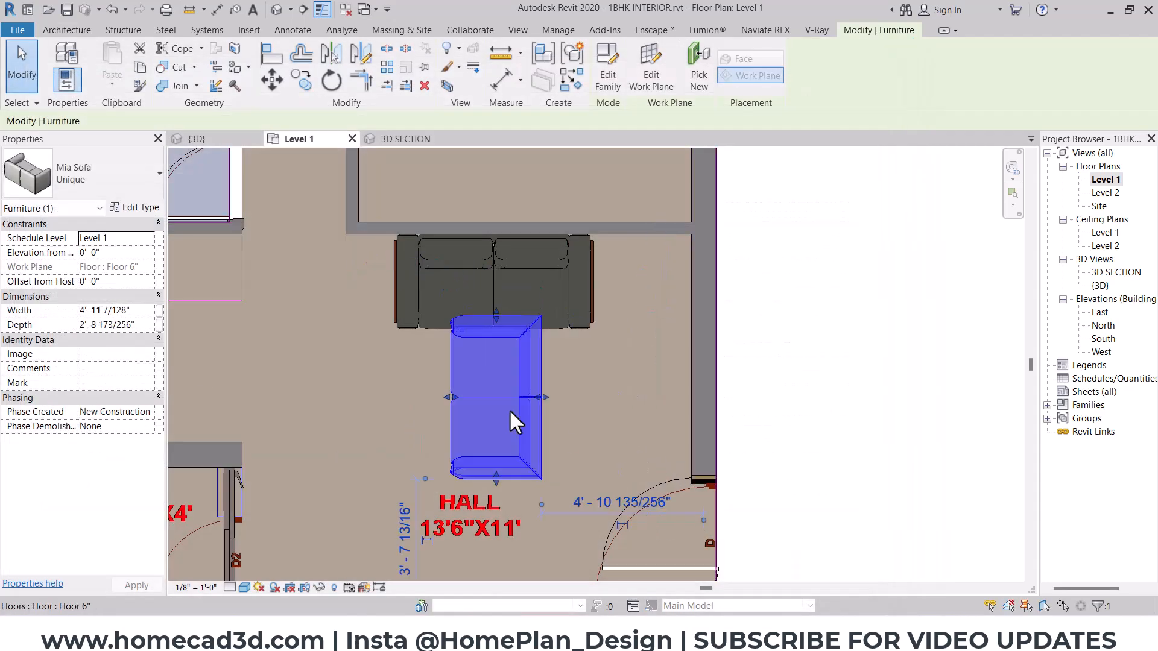
{"action": "left_click_drag", "start_coordinate": [543, 385], "coordinate": [615, 376]}
- Delete the remaining Avellin sofa and place a similar Mia sofa against the hall's upper wall in its spot
{"action": "left_click", "coordinate": [492, 305]}
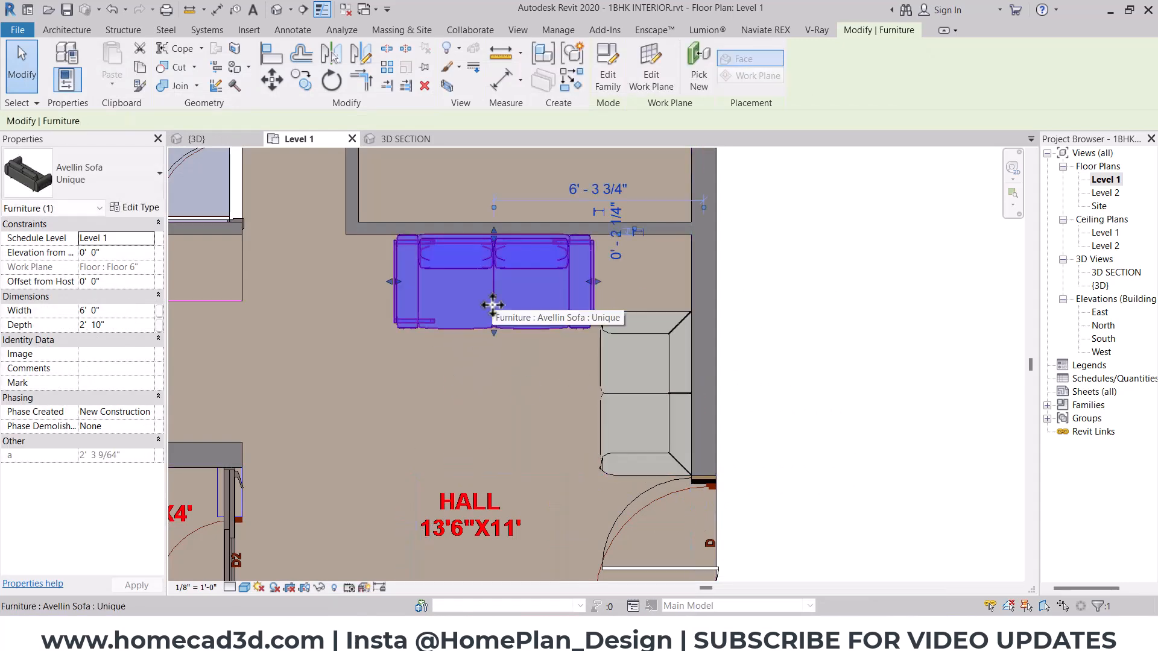
{"action": "key", "text": "Escape"}
{"action": "left_click", "coordinate": [655, 366]}
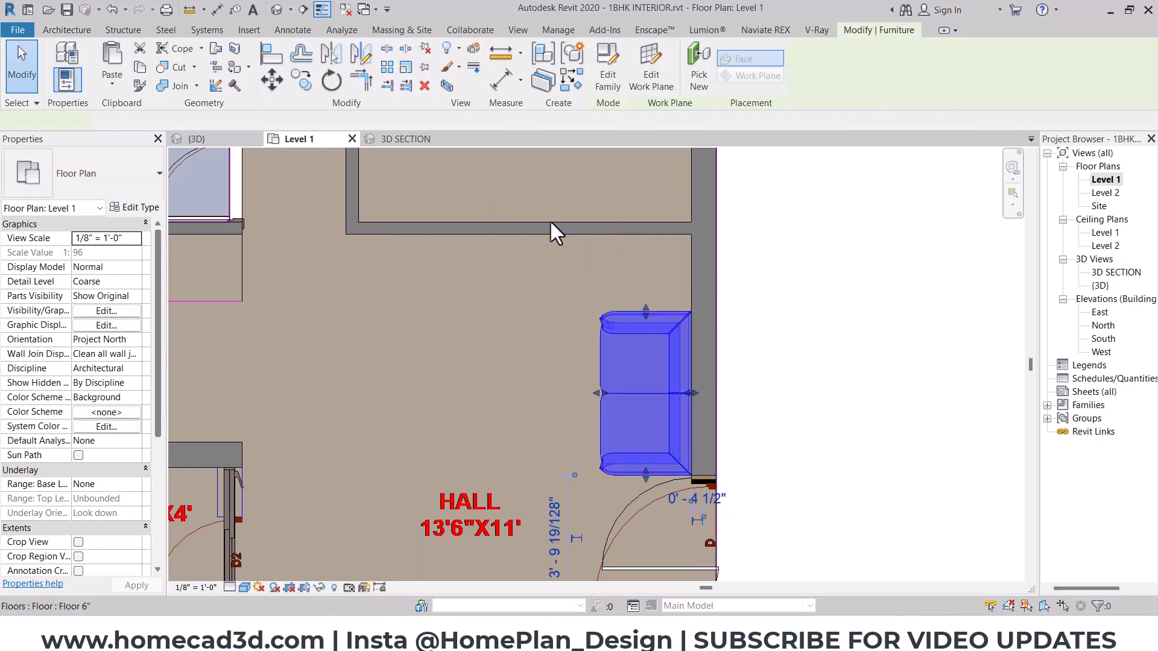
{"action": "left_click", "coordinate": [570, 83]}
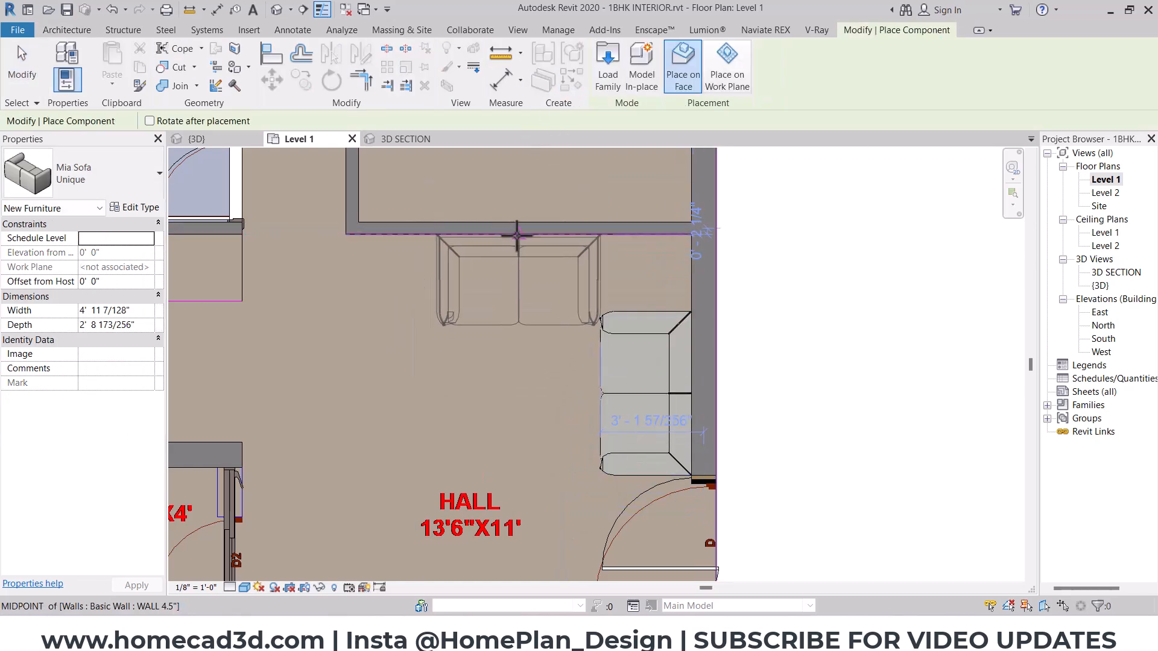
{"action": "left_click", "coordinate": [515, 234]}
{"action": "key", "text": "Escape"}
{"action": "key", "text": "Escape"}
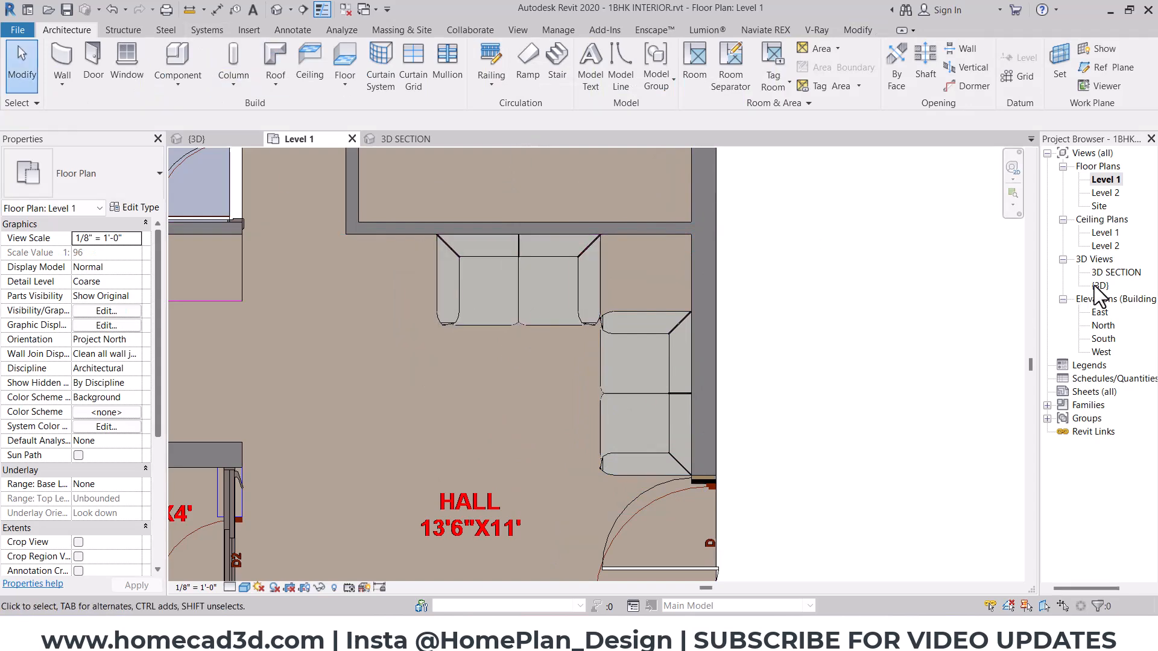
- Examine how the two Mia sofas meet in the 3D SECTION view and return to the Level 1 floor plan
{"action": "double_click", "coordinate": [1100, 286]}
{"action": "double_click", "coordinate": [1115, 272]}
{"action": "middle_click_drag", "start_coordinate": [504, 479], "coordinate": [600, 513], "text": "shift"}
{"action": "scroll", "coordinate": [603, 418], "scroll_direction": "up", "scroll_amount": 5}
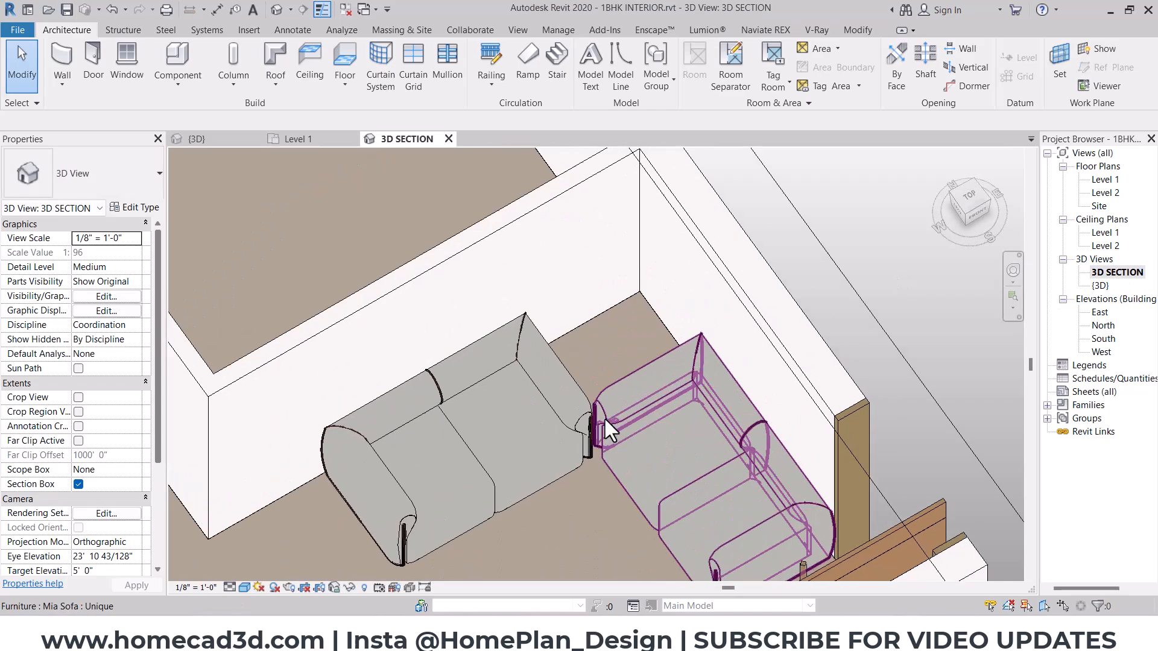
{"action": "left_click", "coordinate": [613, 417]}
{"action": "scroll", "coordinate": [618, 417], "scroll_direction": "down", "scroll_amount": 2}
{"action": "middle_click_drag", "start_coordinate": [703, 437], "coordinate": [732, 502], "text": "shift"}
{"action": "left_click", "coordinate": [869, 392]}
{"action": "double_click", "coordinate": [1105, 179]}
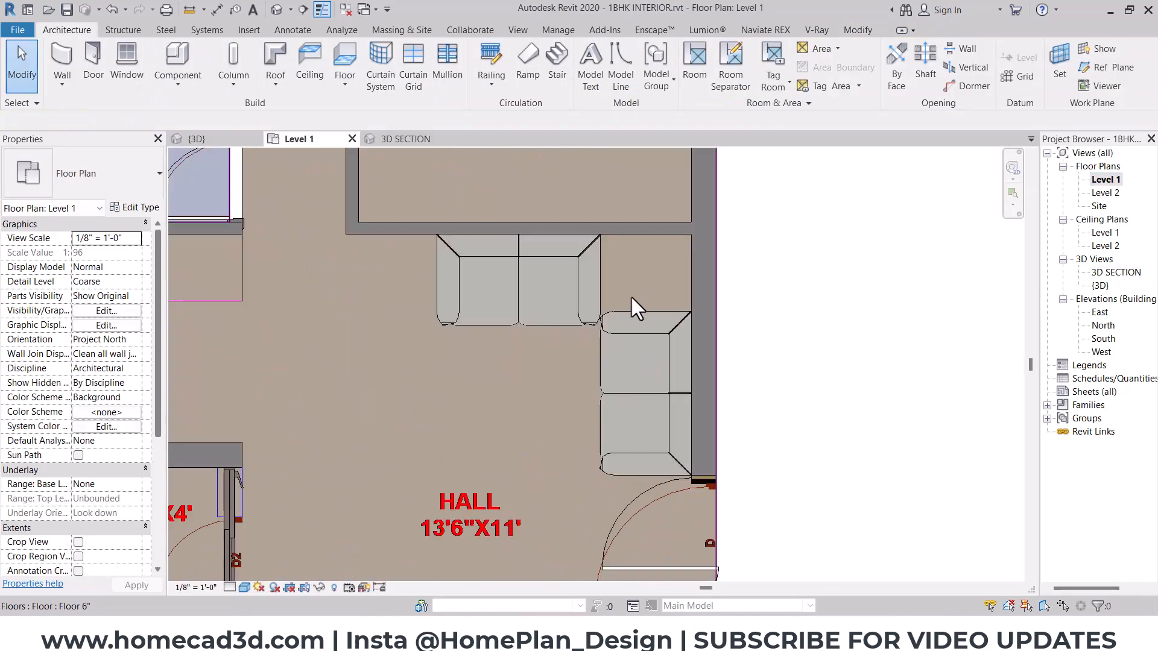
- Set the width of the Mia sofa on the hall's upper wall to 5'
{"action": "left_click", "coordinate": [533, 307]}
{"action": "left_click", "coordinate": [140, 310]}
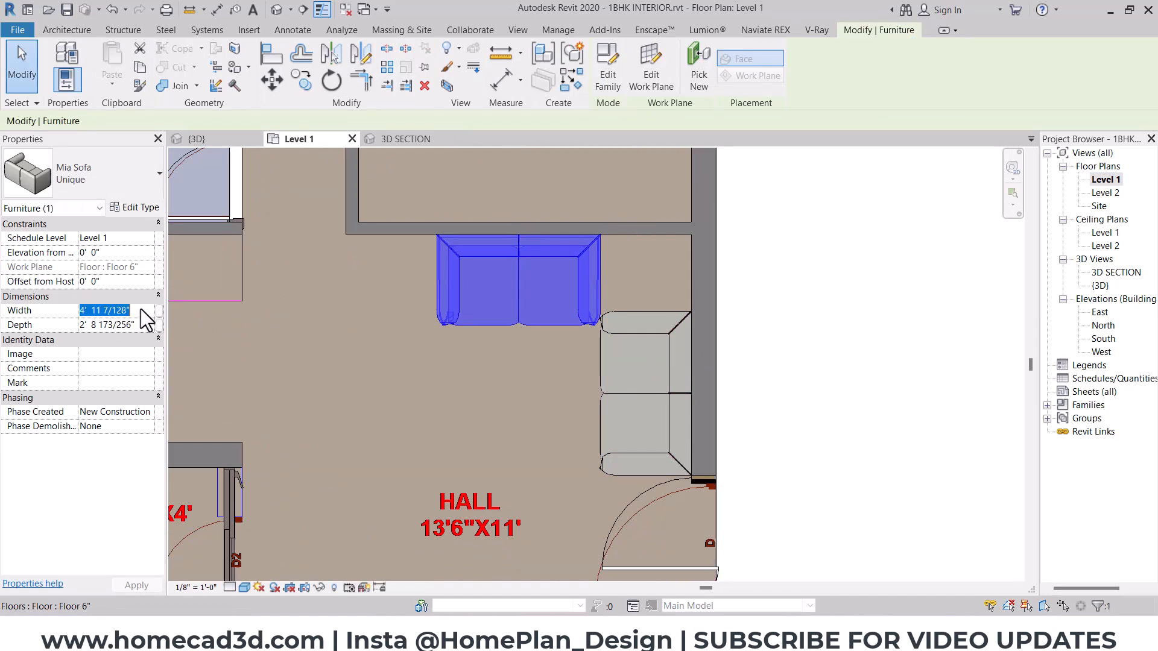
{"action": "type", "text": "5"}
{"action": "key", "text": "Return"}
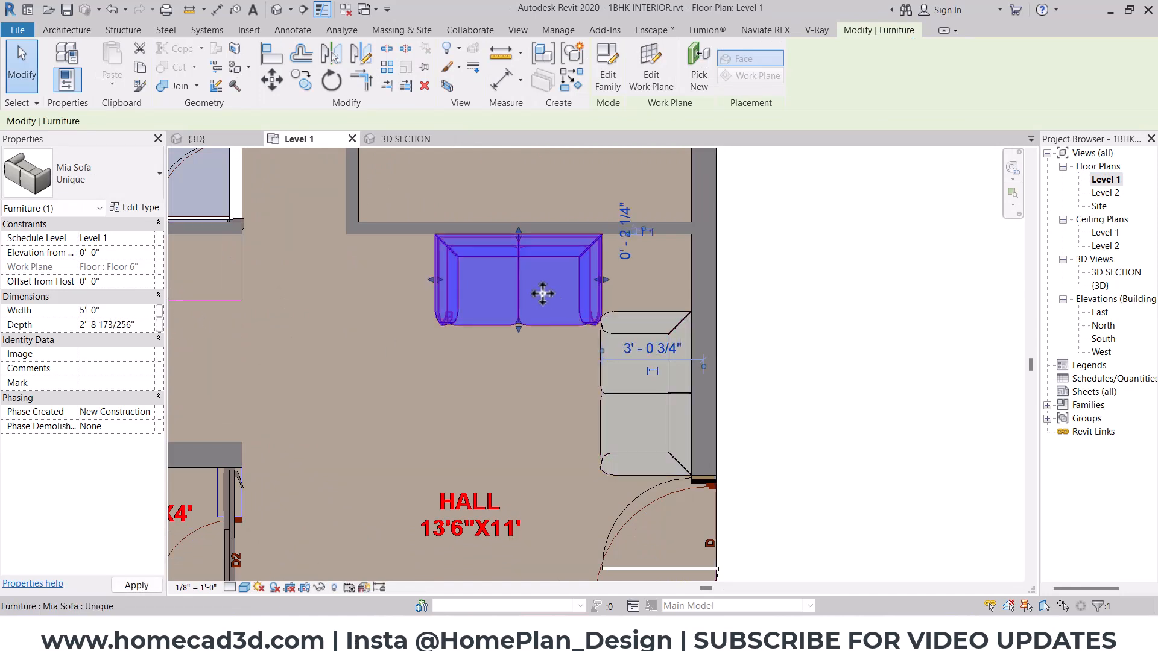
- Try a 4' width on the side-wall Mia sofa and settle on 4' 6"
{"action": "left_click", "coordinate": [629, 413]}
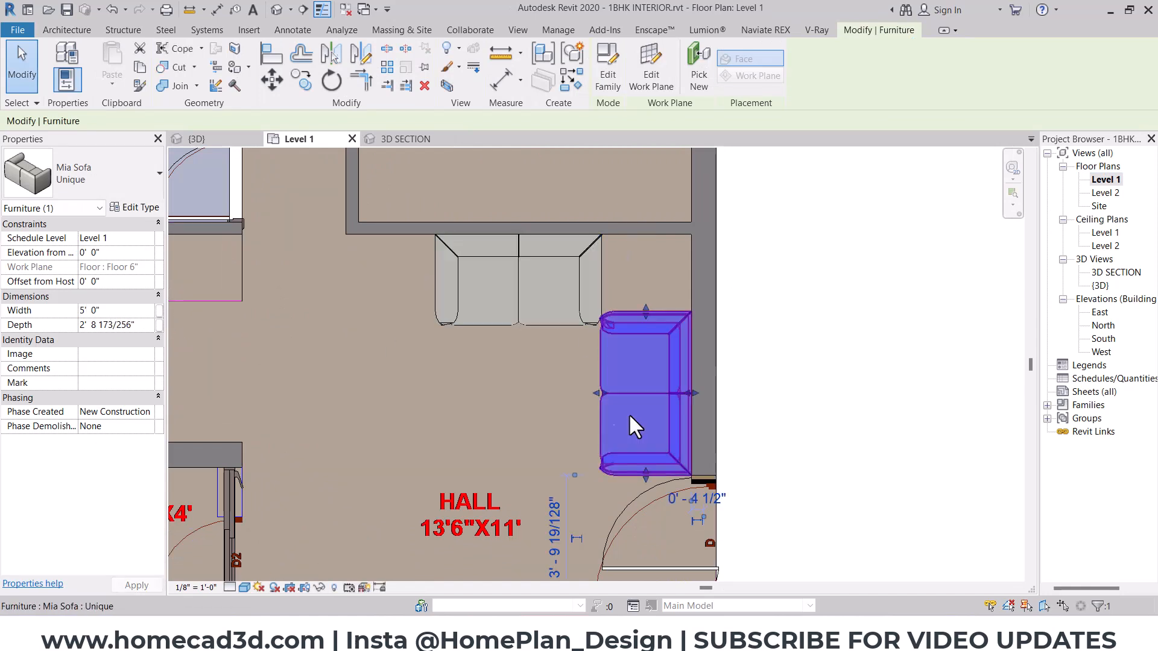
{"action": "left_click", "coordinate": [139, 312]}
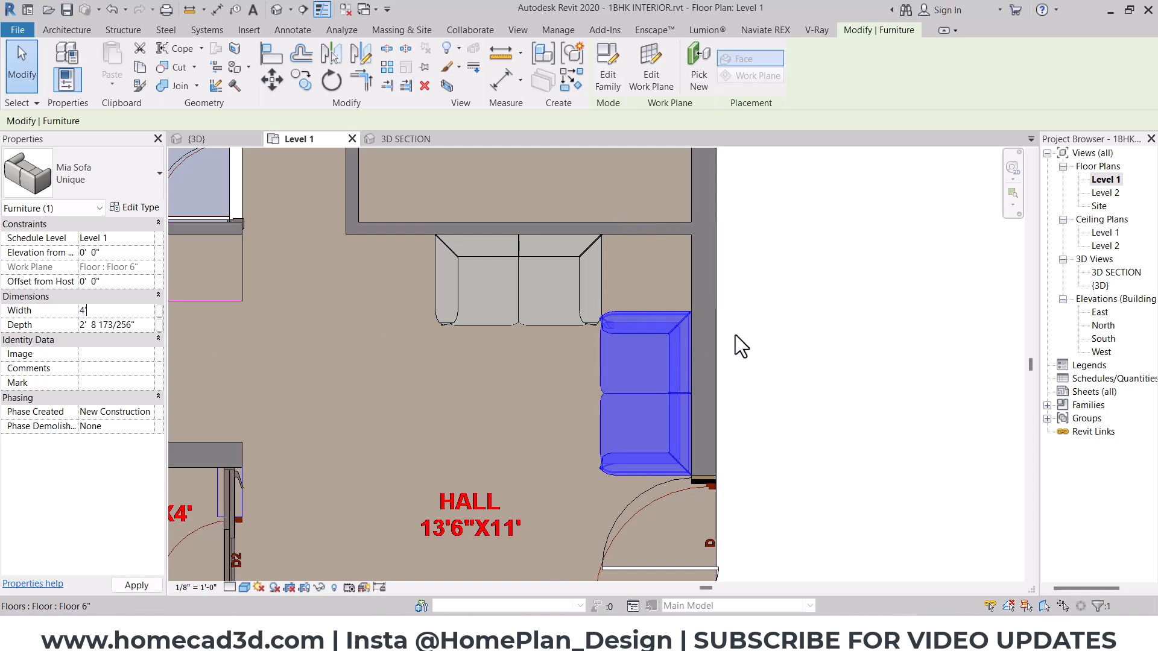
{"action": "type", "text": "4'"}
{"action": "key", "text": "Return"}
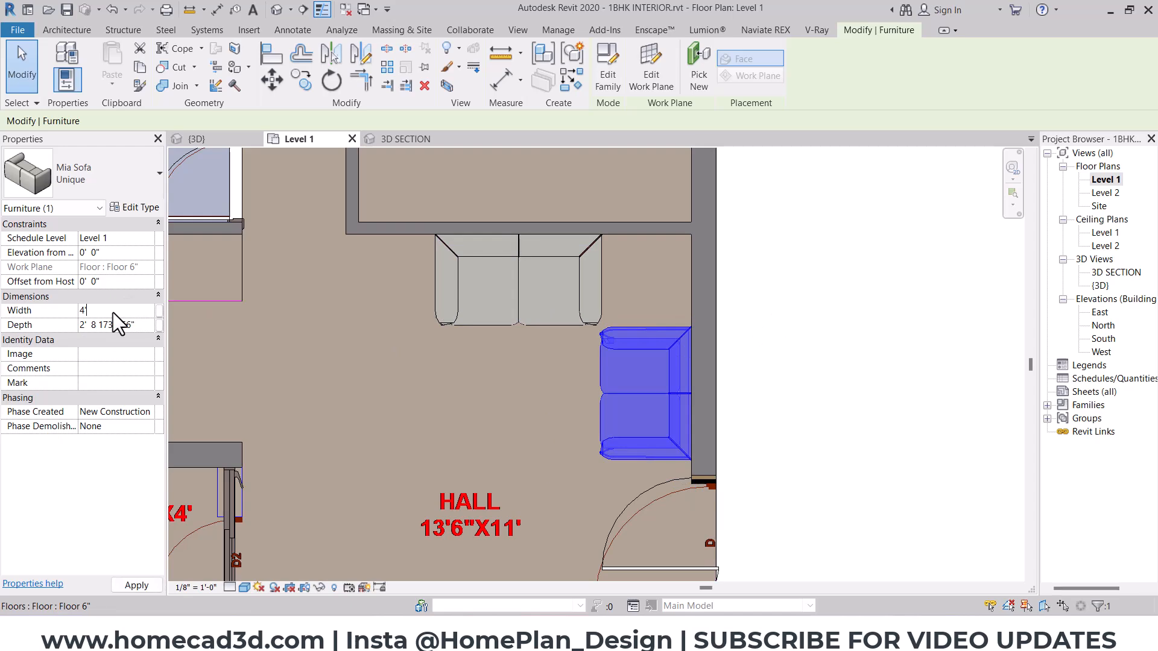
{"action": "key", "text": "Return"}
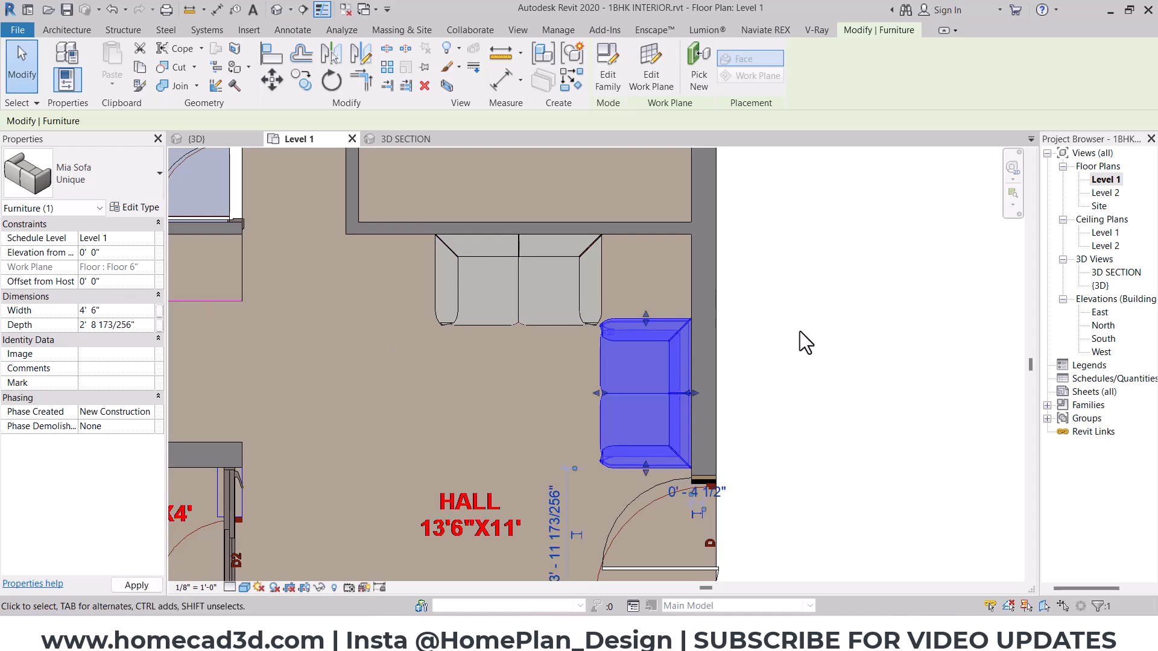
- Move the side-wall Mia sofa down so its rear corner meets the wall end at the entrance door
{"action": "scroll", "coordinate": [687, 422], "scroll_direction": "up", "scroll_amount": 6}
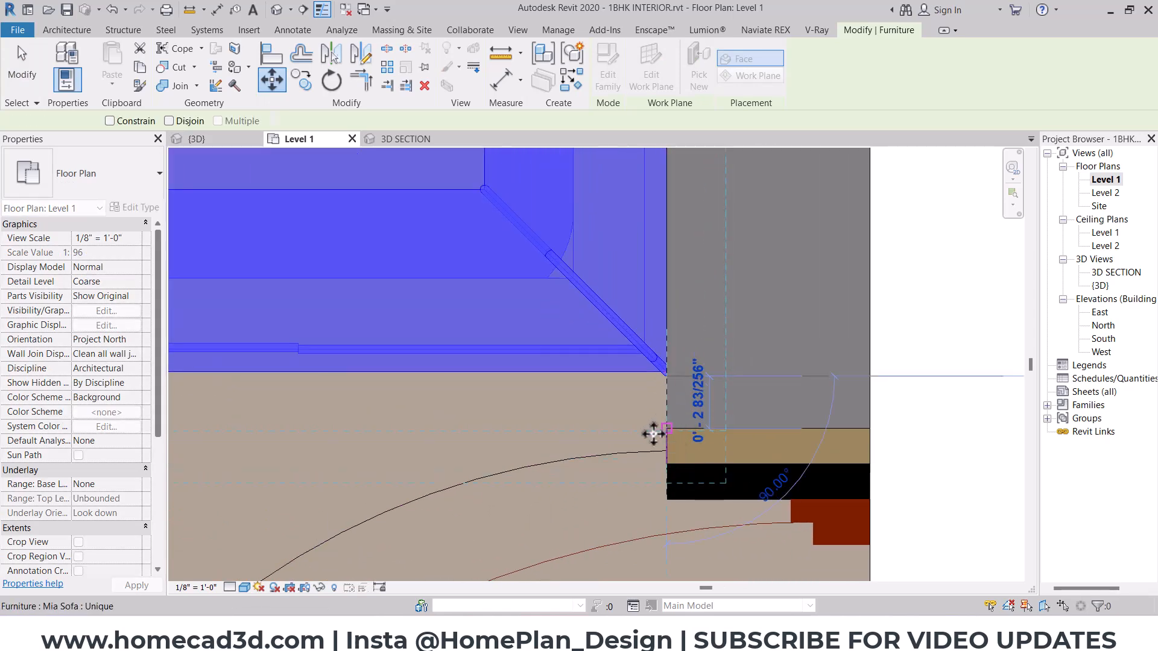
{"action": "left_click", "coordinate": [666, 431]}
{"action": "scroll", "coordinate": [593, 433], "scroll_direction": "down", "scroll_amount": 6}
{"action": "middle_click_drag", "start_coordinate": [573, 393], "coordinate": [606, 489]}
{"action": "key", "text": "Escape"}
- Nudge the upper-wall Mia sofa toward the side wall and set its width to 6'
{"action": "scroll", "coordinate": [490, 271], "scroll_direction": "up", "scroll_amount": 2}
{"action": "left_click", "coordinate": [504, 288]}
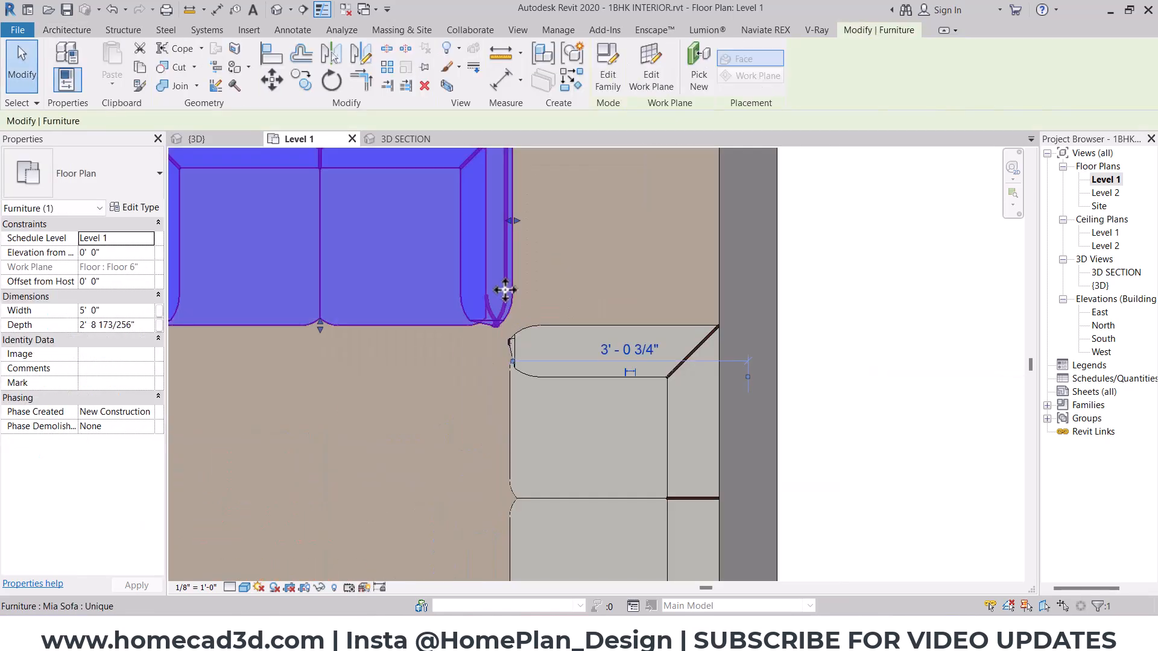
{"action": "key", "text": "Right"}
{"action": "scroll", "coordinate": [483, 314], "scroll_direction": "down", "scroll_amount": 2}
{"action": "middle_click_drag", "start_coordinate": [483, 314], "coordinate": [546, 316]}
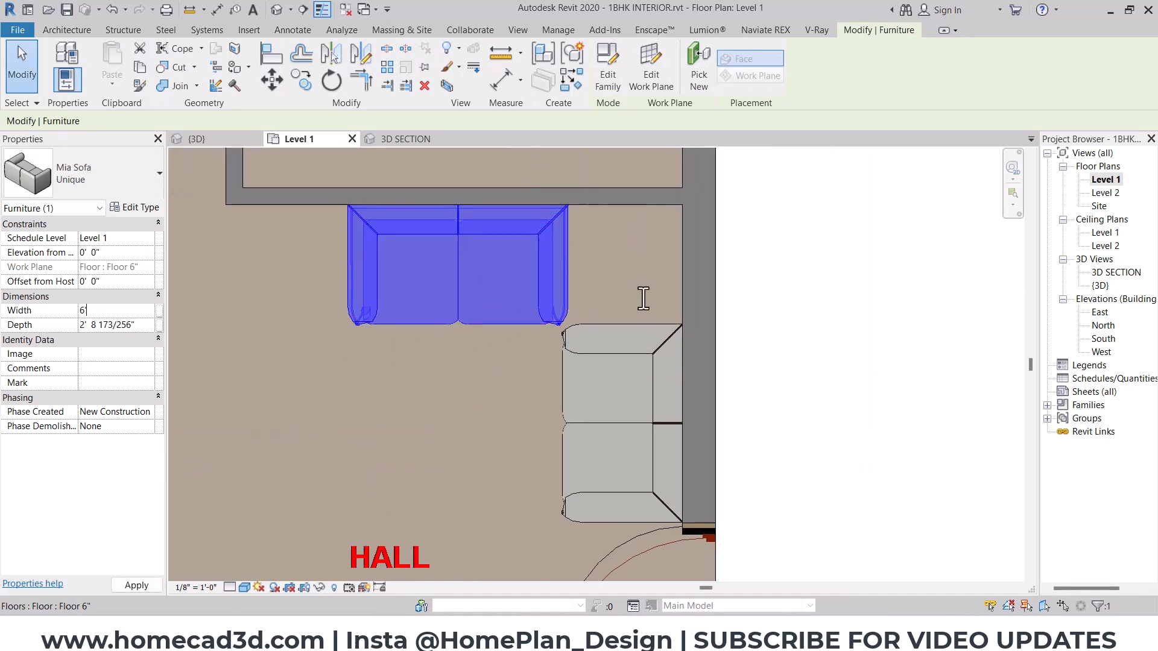
{"action": "key", "text": "Return"}
- Move the upper-wall Mia sofa along its wall into line with the side-wall sofa's front, and nudge it slightly back toward the corner
{"action": "left_click", "coordinate": [272, 79]}
{"action": "scroll", "coordinate": [567, 312], "scroll_direction": "up", "scroll_amount": 1}
{"action": "left_click", "coordinate": [591, 248]}
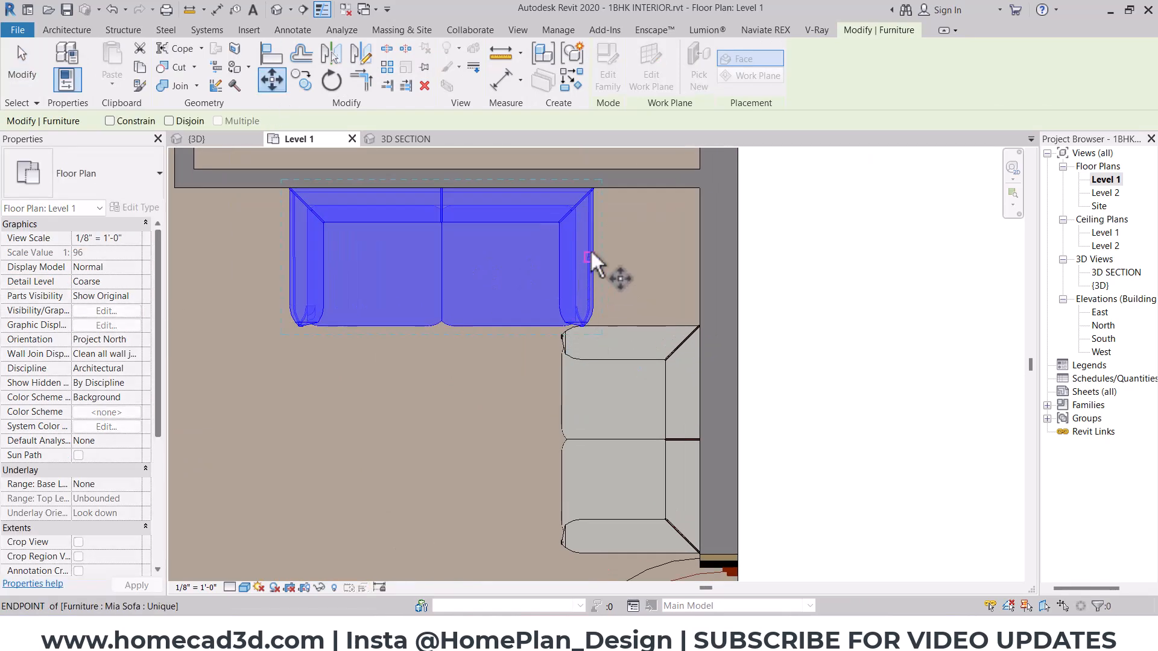
{"action": "left_click", "coordinate": [562, 250]}
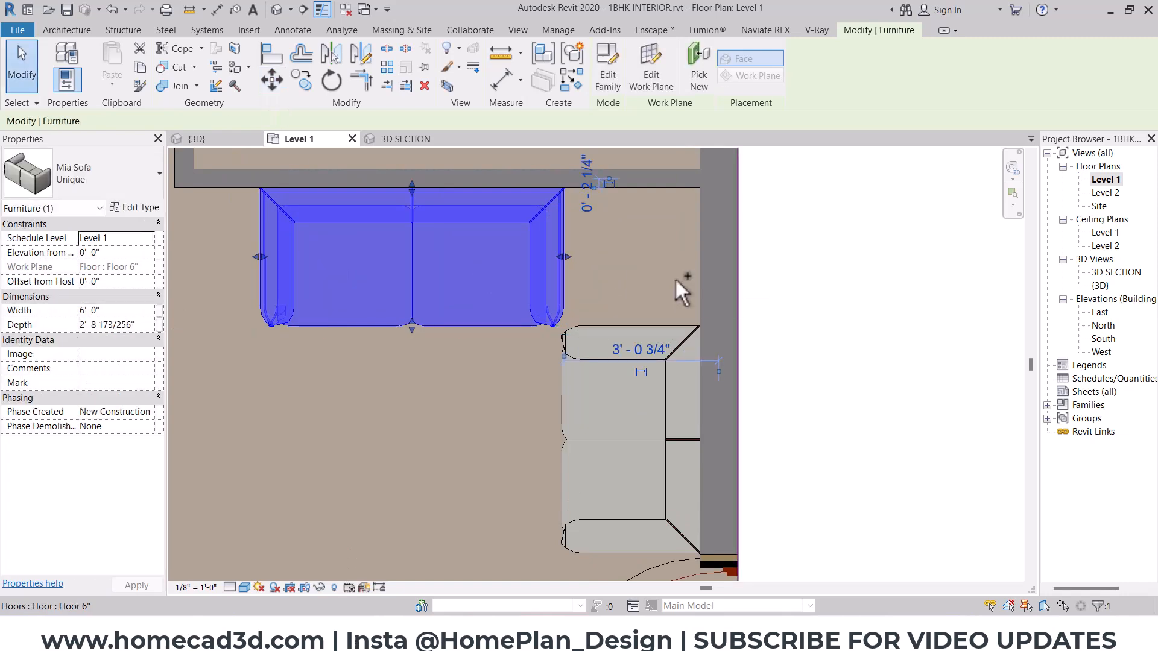
{"action": "key", "text": "Right"}
{"action": "key", "text": "Right"}
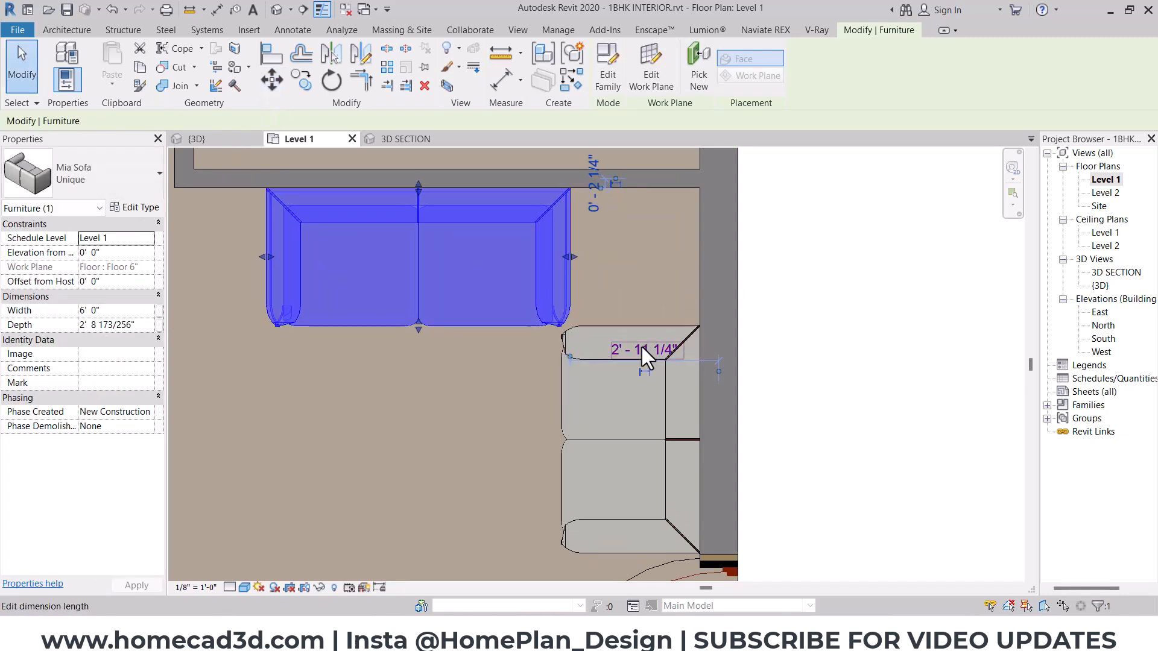
- Nudge the side-wall Mia sofa slightly up toward the sofa on the upper wall
{"action": "left_click", "coordinate": [623, 417]}
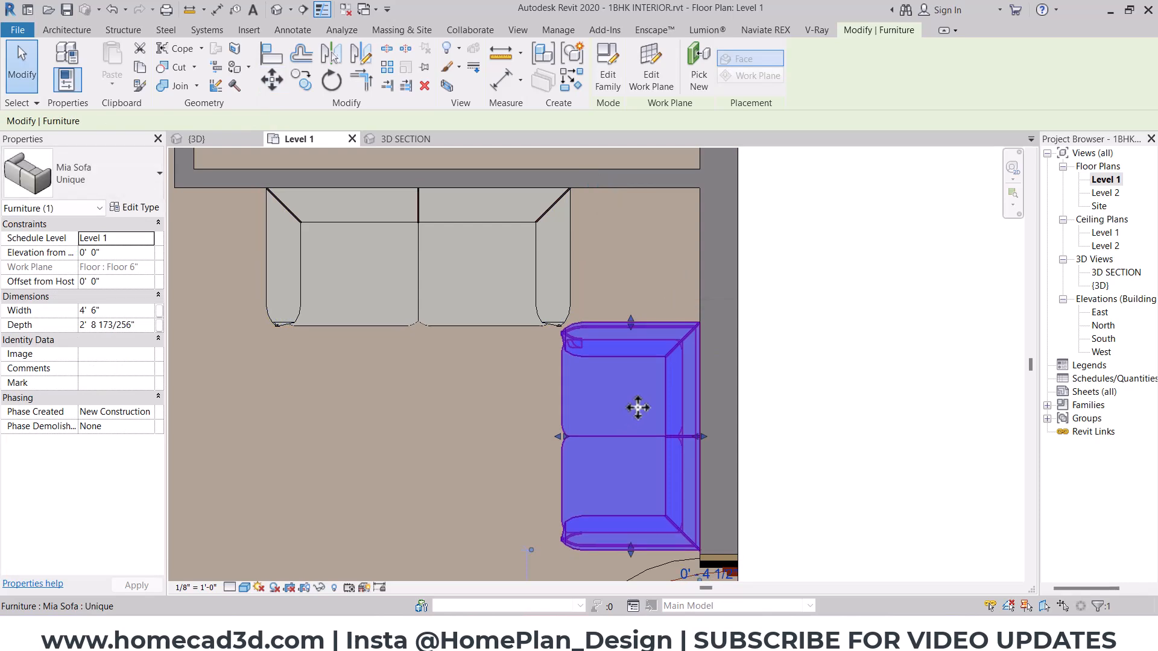
{"action": "scroll", "coordinate": [637, 406], "scroll_direction": "down", "scroll_amount": 1}
{"action": "key", "text": "Escape"}
{"action": "scroll", "coordinate": [539, 315], "scroll_direction": "down", "scroll_amount": 1}
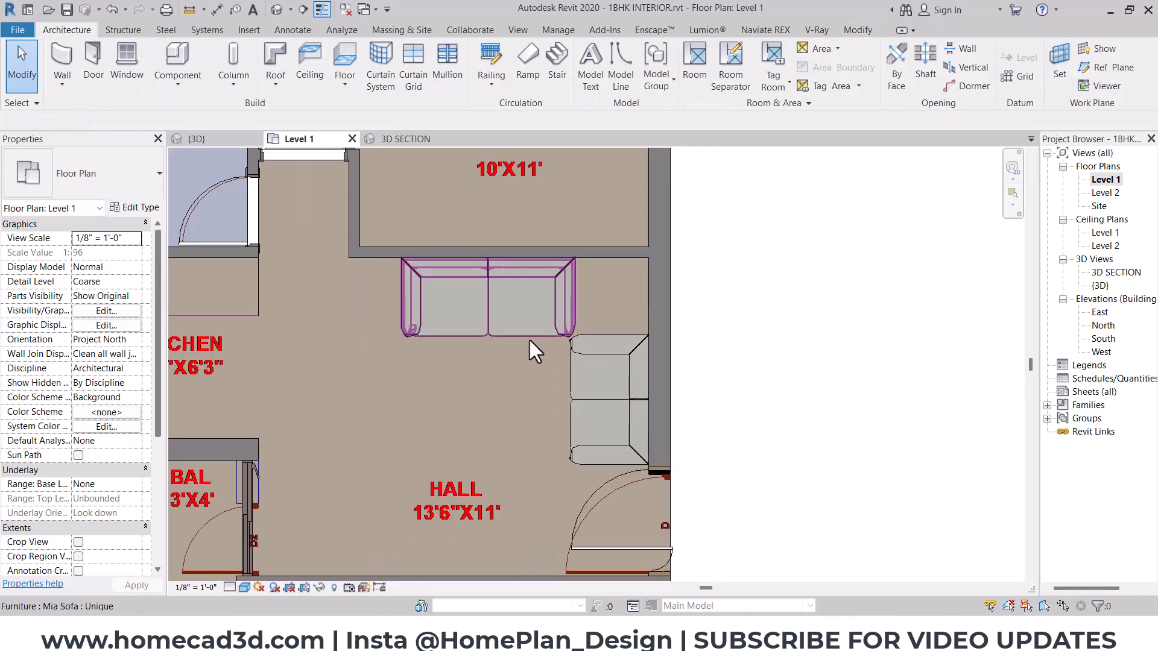
{"action": "middle_click_drag", "start_coordinate": [523, 342], "coordinate": [617, 317]}
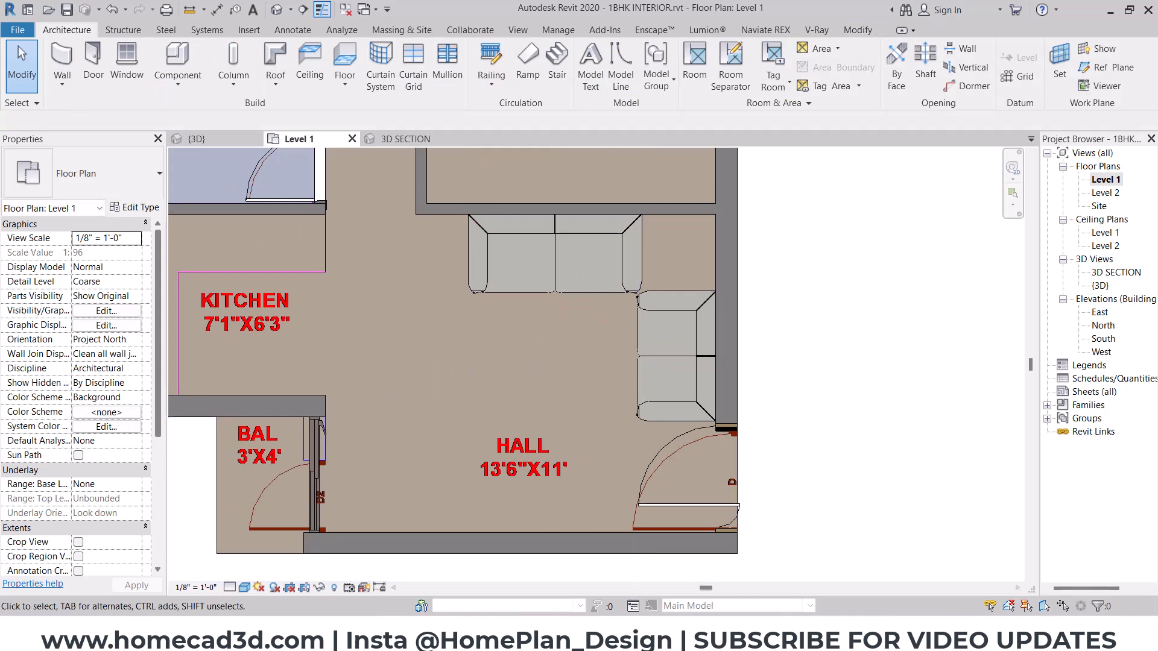
- Switch to File Explorer and check the Coffee Table folder of Revit Family Files Package 03 for a suitable table family
{"action": "left_click", "coordinate": [482, 637]}
{"action": "left_click", "coordinate": [309, 125]}
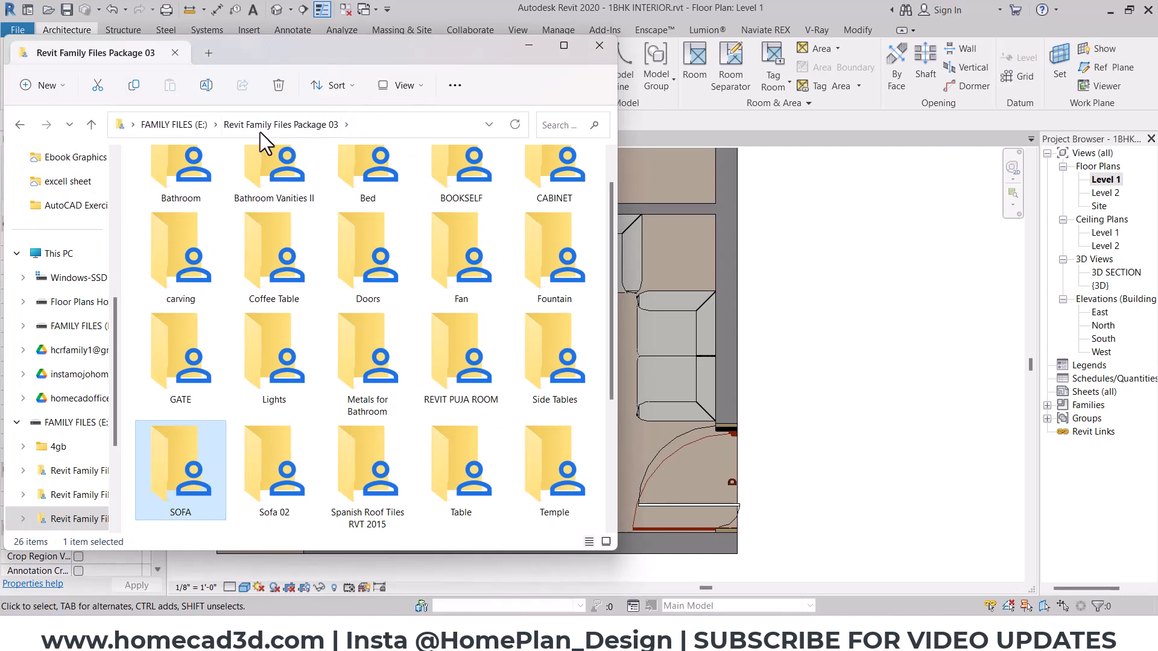
{"action": "left_click", "coordinate": [277, 276]}
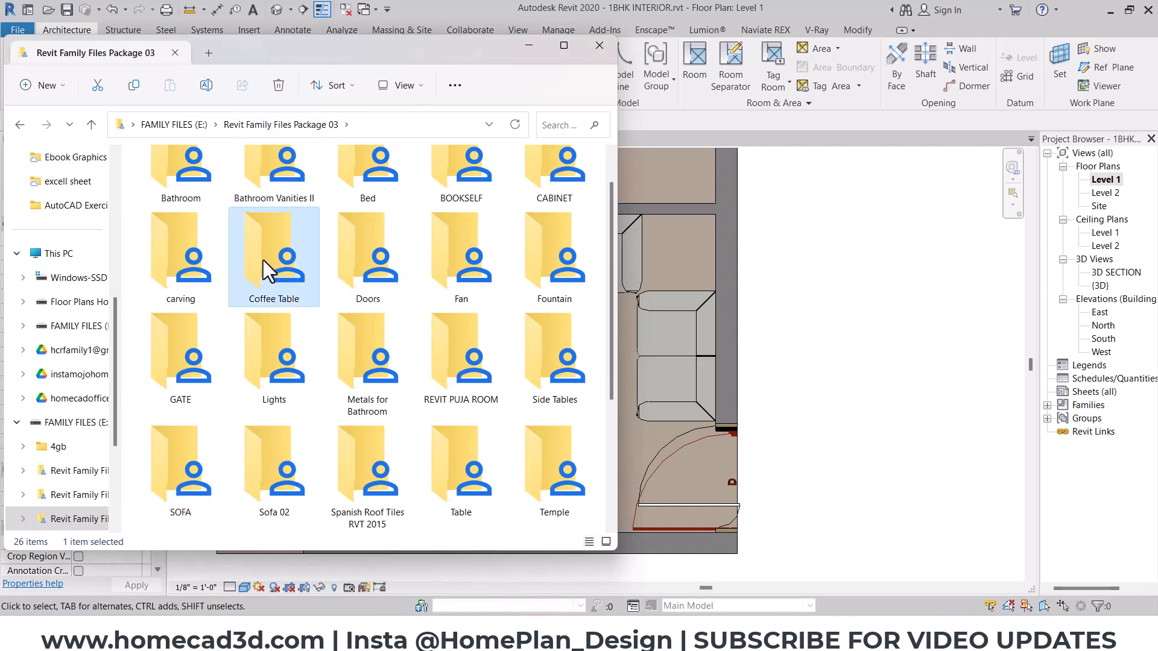
{"action": "double_click", "coordinate": [263, 259]}
{"action": "left_click", "coordinate": [253, 186]}
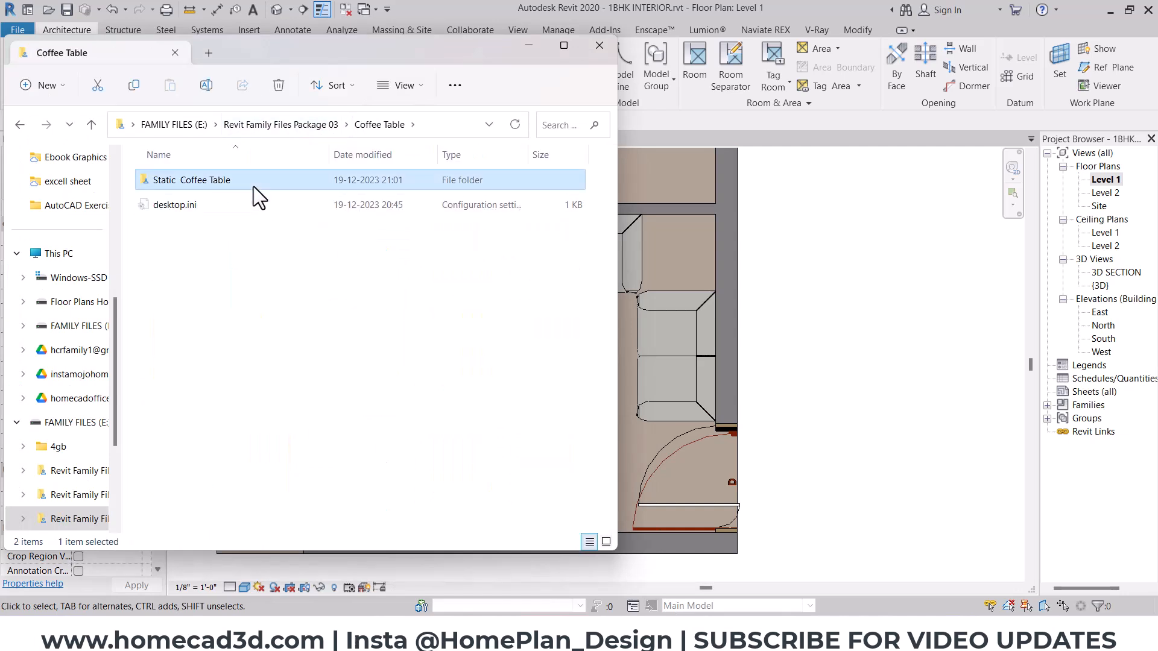
{"action": "double_click", "coordinate": [253, 186]}
{"action": "scroll", "coordinate": [220, 234], "scroll_direction": "up", "scroll_amount": 2, "text": "ctrl"}
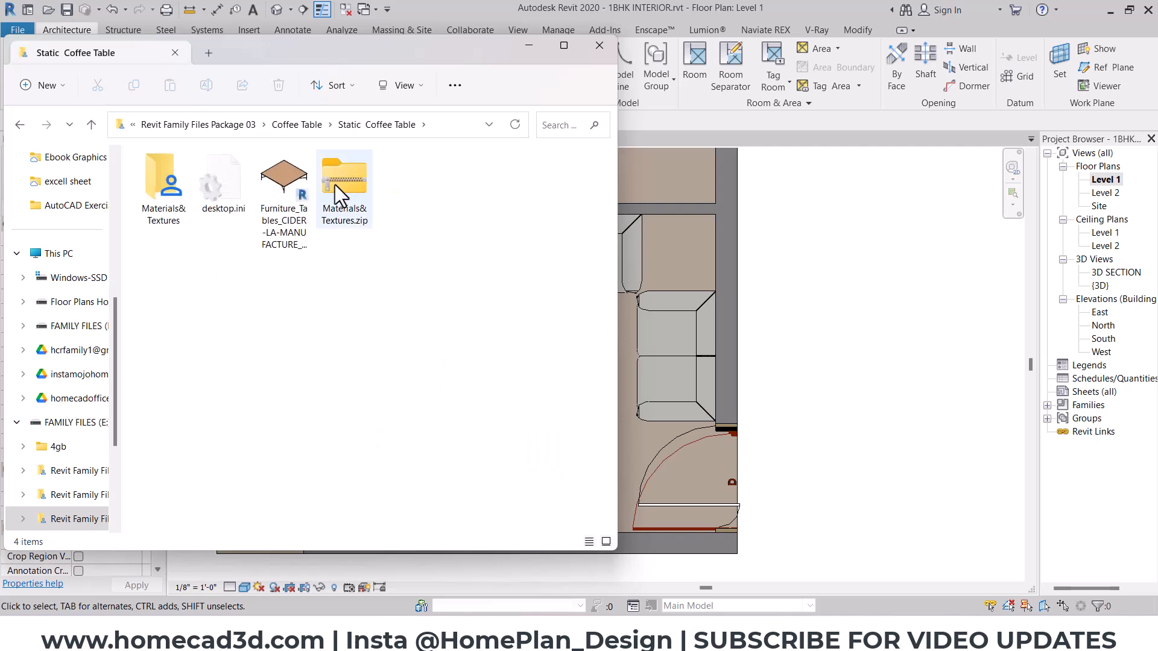
{"action": "left_click", "coordinate": [261, 173]}
{"action": "left_click", "coordinate": [20, 124]}
{"action": "left_click", "coordinate": [20, 124]}
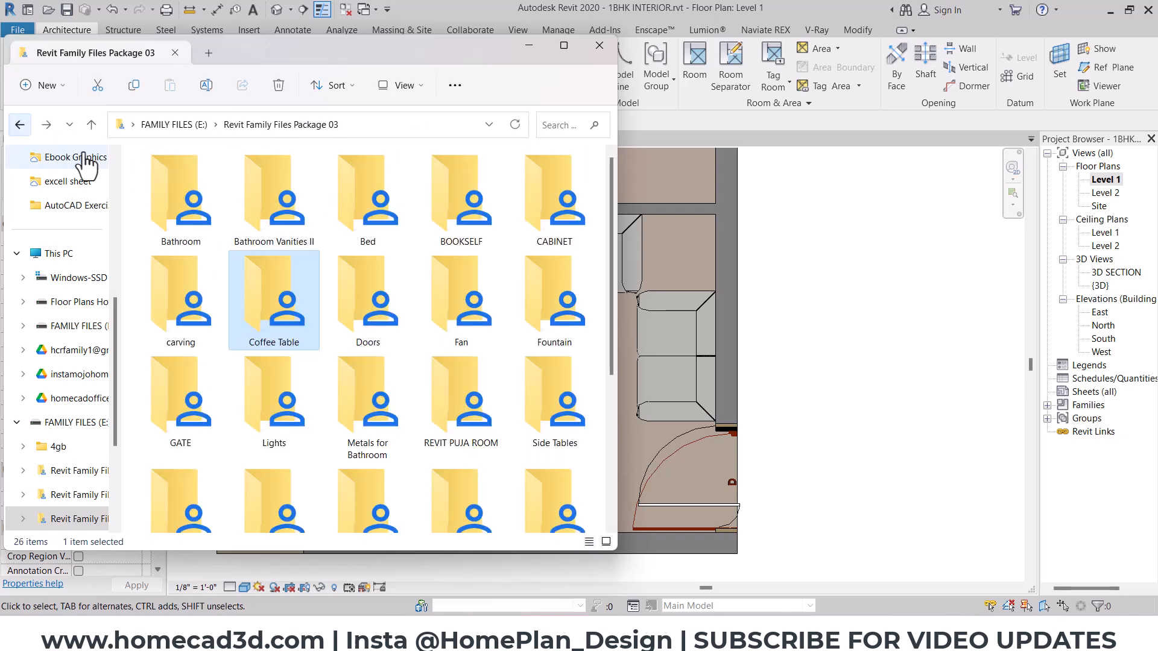
- Open the Tables(Drive) folder inside Furniture of Revit Family Files Package 01 and look through its table families for a suitable coffee table
{"action": "left_click", "coordinate": [176, 122]}
{"action": "double_click", "coordinate": [294, 218]}
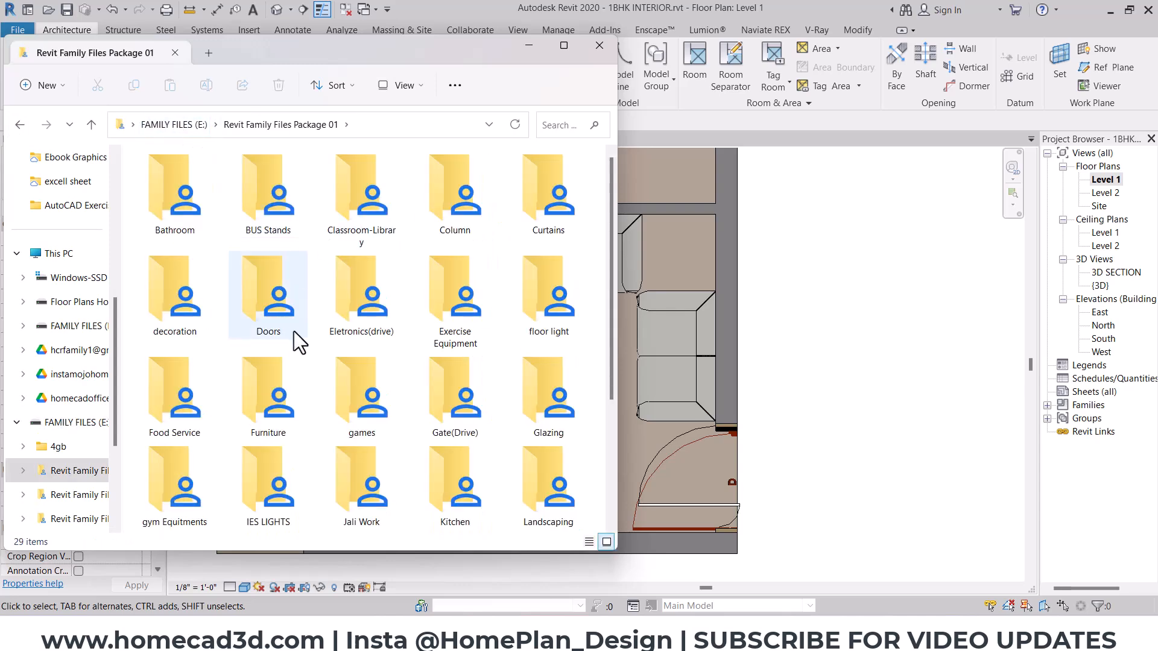
{"action": "double_click", "coordinate": [259, 407]}
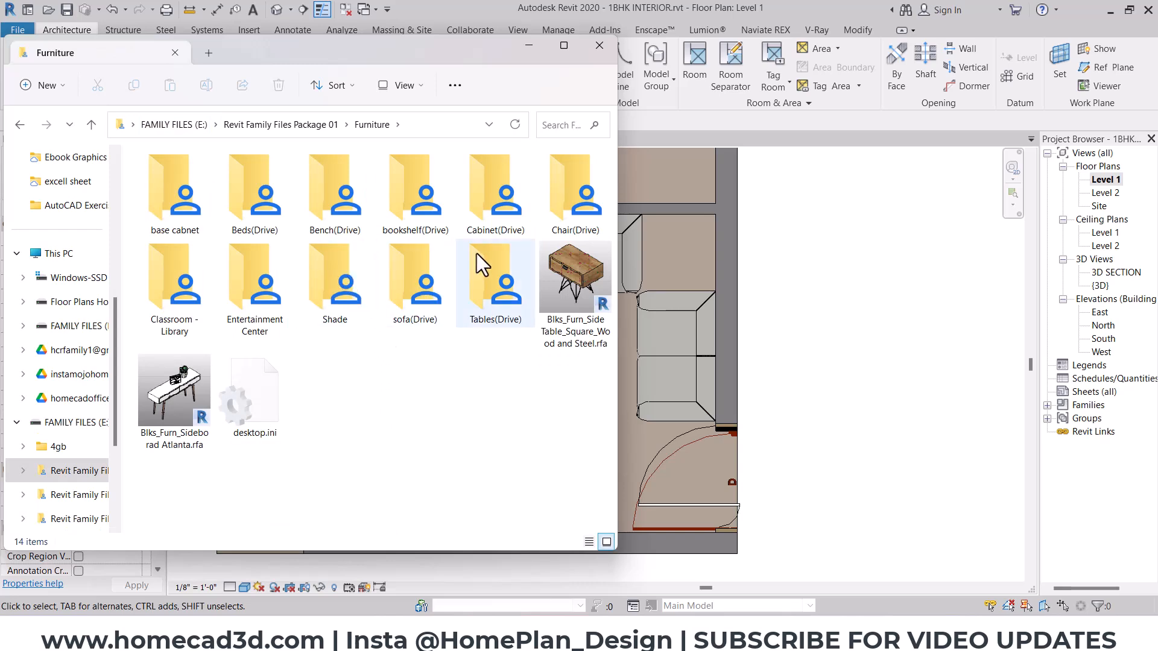
{"action": "double_click", "coordinate": [506, 269]}
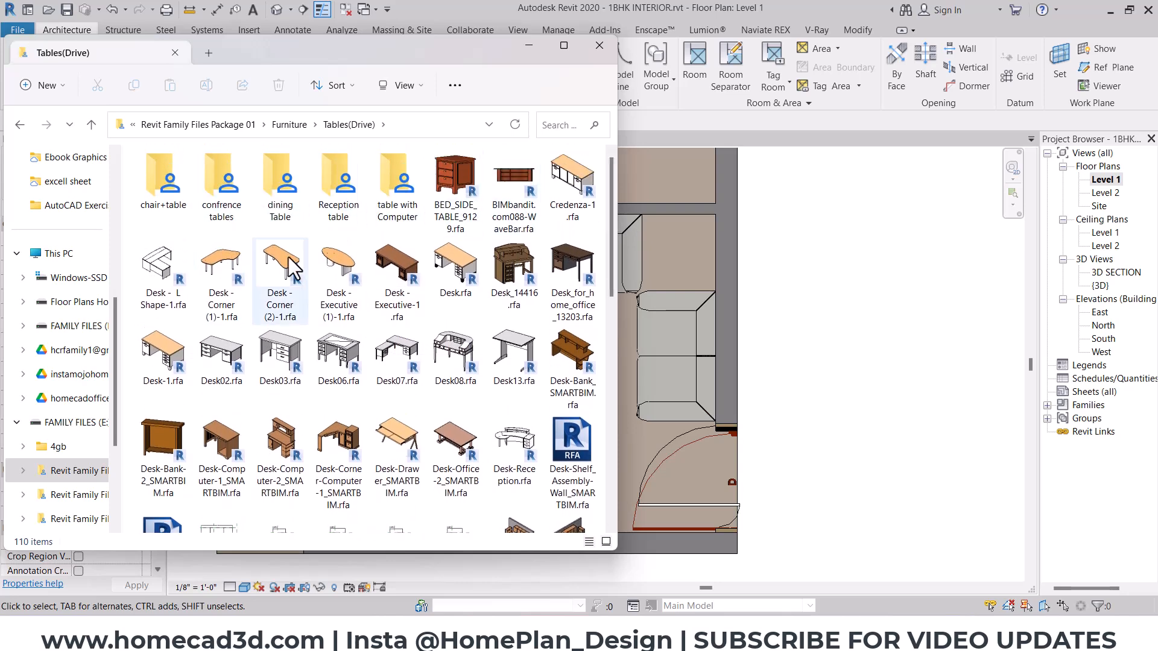
{"action": "left_click_drag", "start_coordinate": [609, 240], "coordinate": [602, 432]}
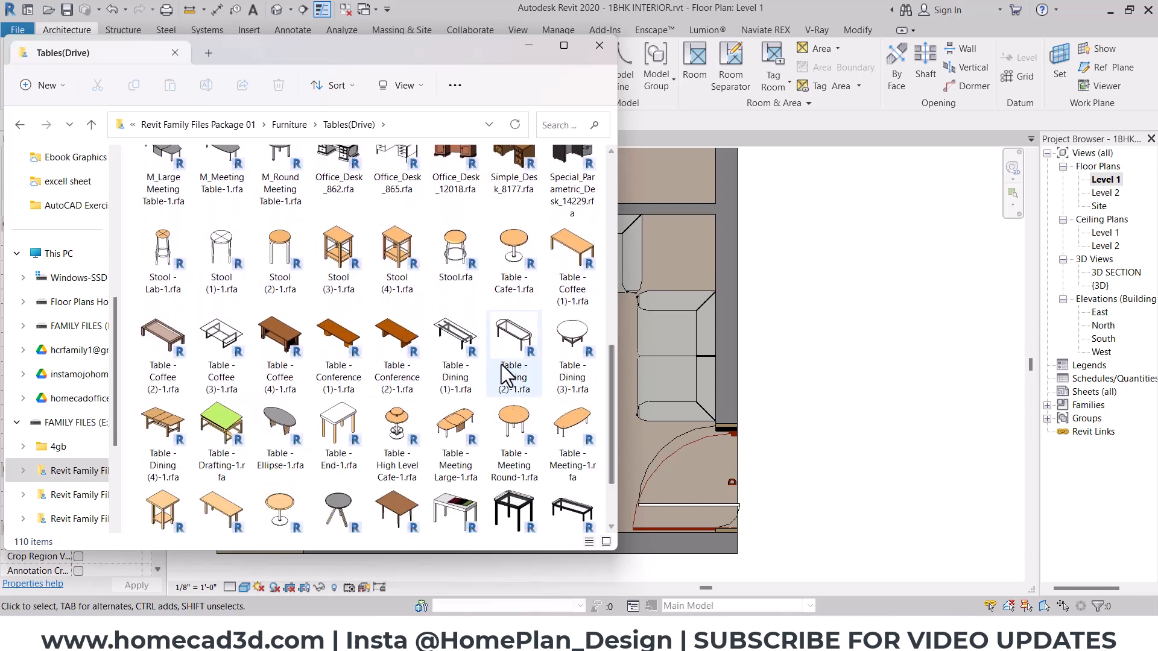
{"action": "left_click", "coordinate": [459, 368]}
{"action": "left_click_drag", "start_coordinate": [614, 365], "coordinate": [610, 386]}
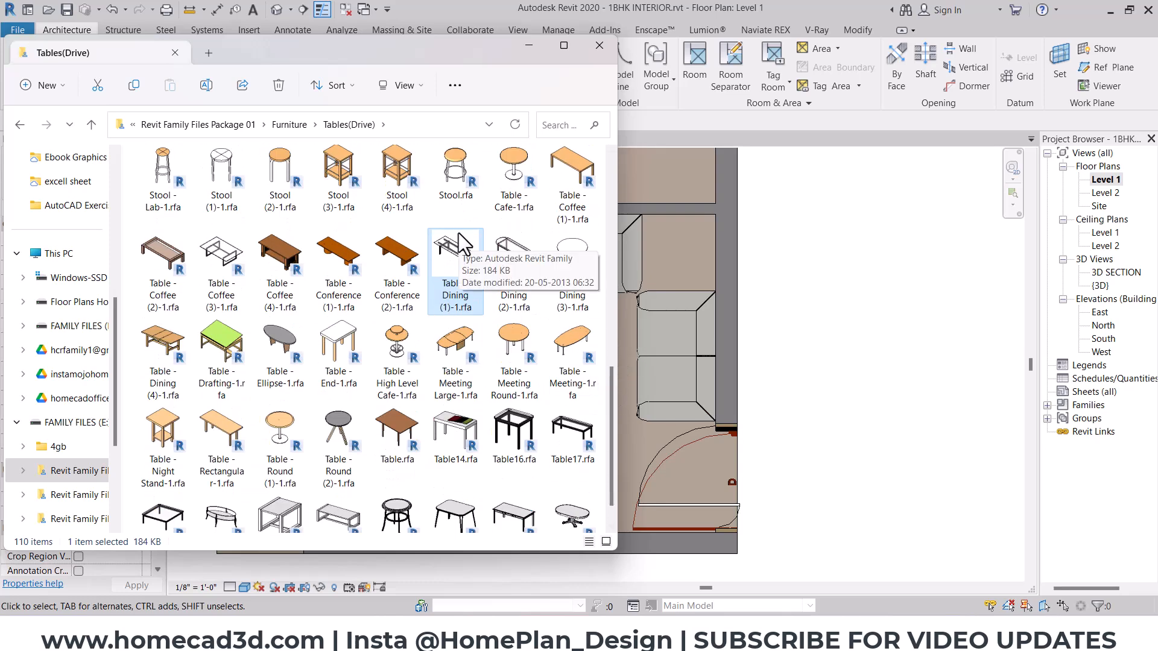
{"action": "left_click", "coordinate": [220, 253]}
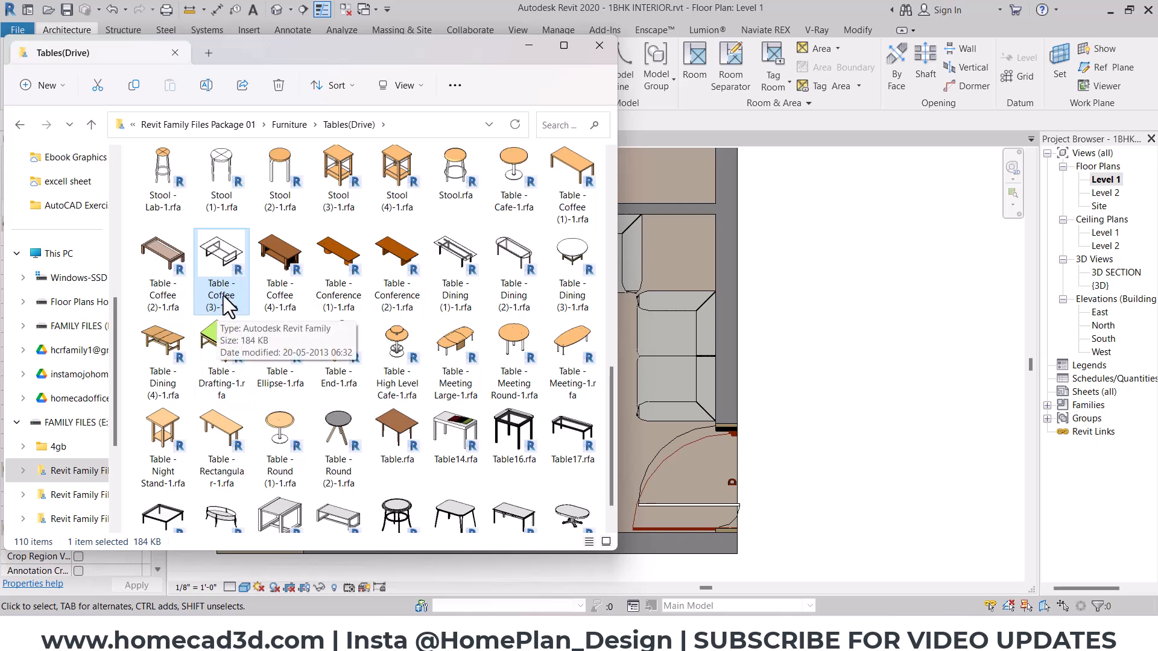
- Open the Furniture folder of Revit Family Files Package 02
{"action": "left_click", "coordinate": [285, 125]}
{"action": "left_click", "coordinate": [270, 125]}
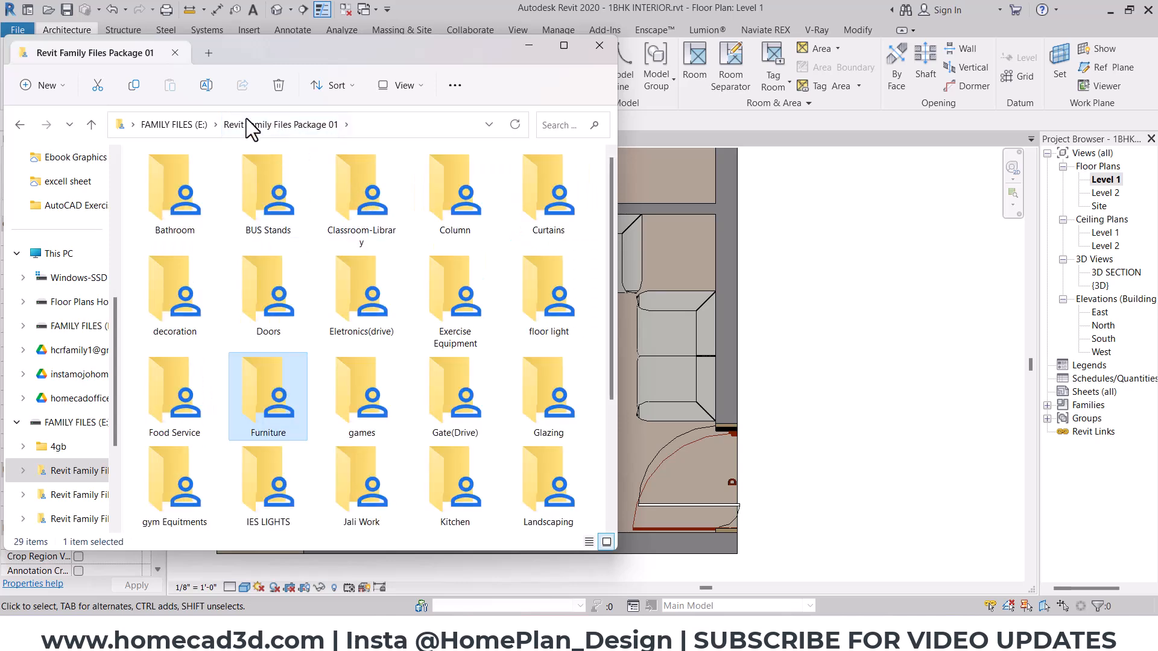
{"action": "left_click", "coordinate": [176, 126]}
{"action": "double_click", "coordinate": [388, 211]}
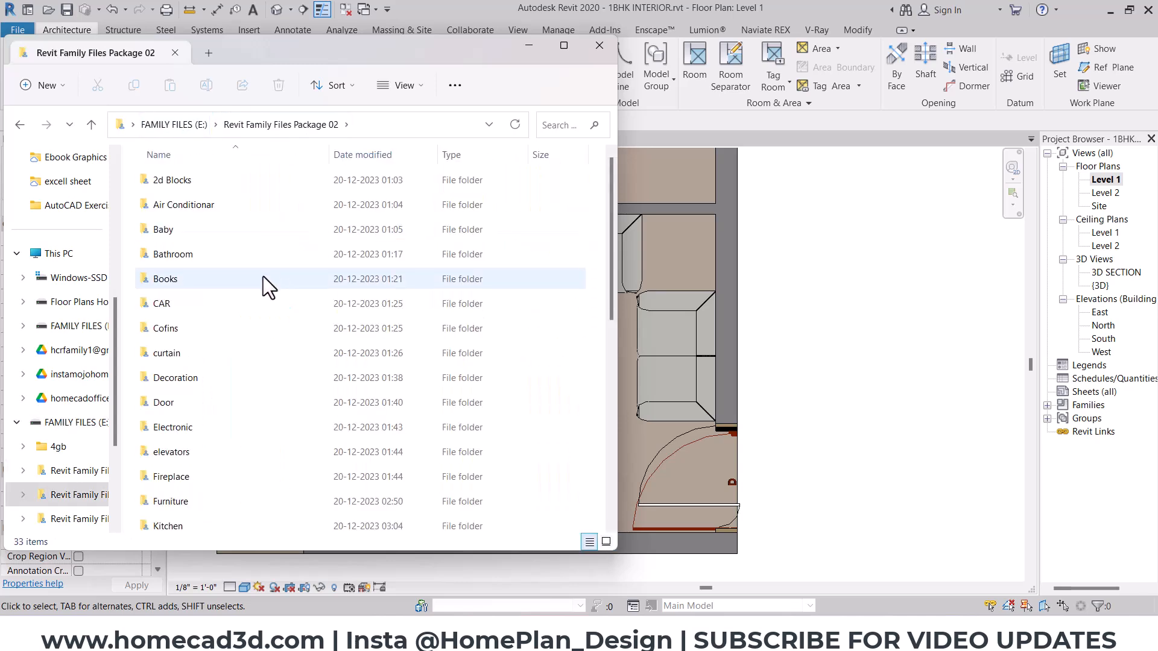
{"action": "scroll", "coordinate": [262, 276], "scroll_direction": "up", "scroll_amount": 4, "text": "ctrl"}
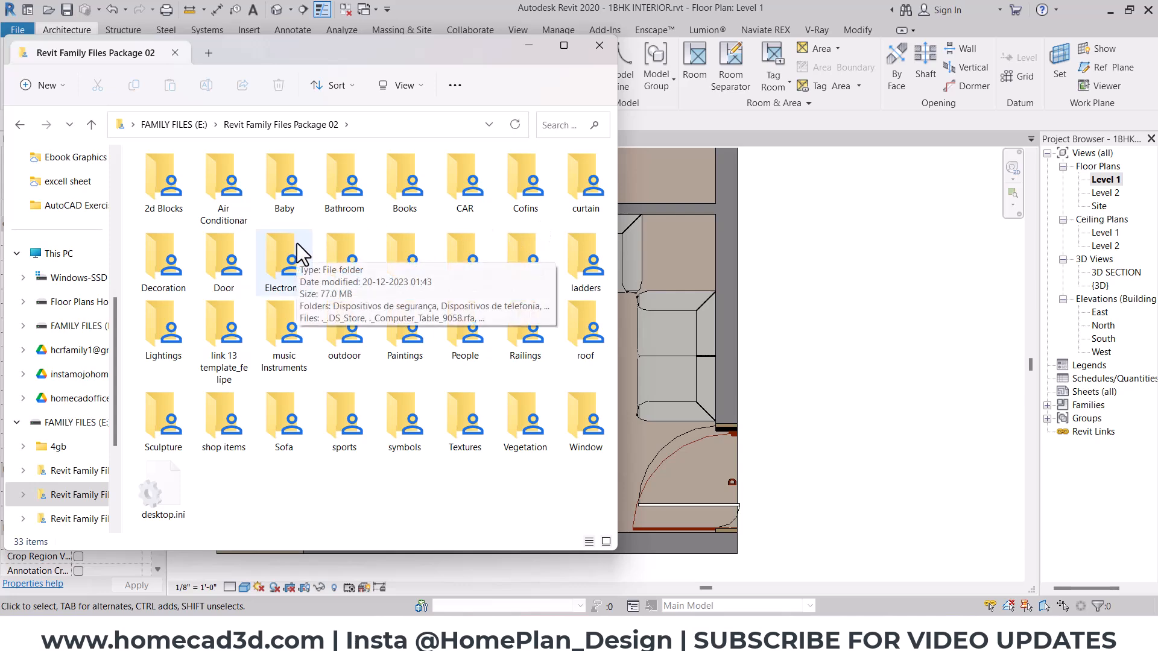
{"action": "left_click", "coordinate": [460, 264]}
{"action": "double_click", "coordinate": [460, 272]}
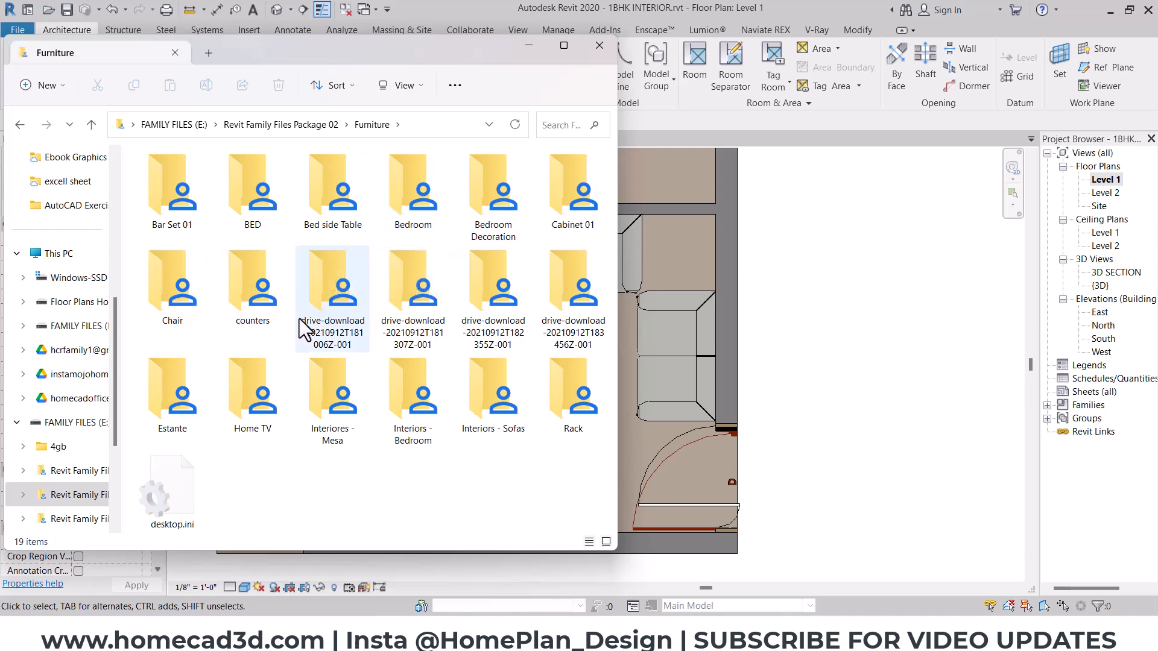
- Check the drive-download folders ending in 181006Z-001 and 181307Z-001 for a suitable table family
{"action": "double_click", "coordinate": [326, 291]}
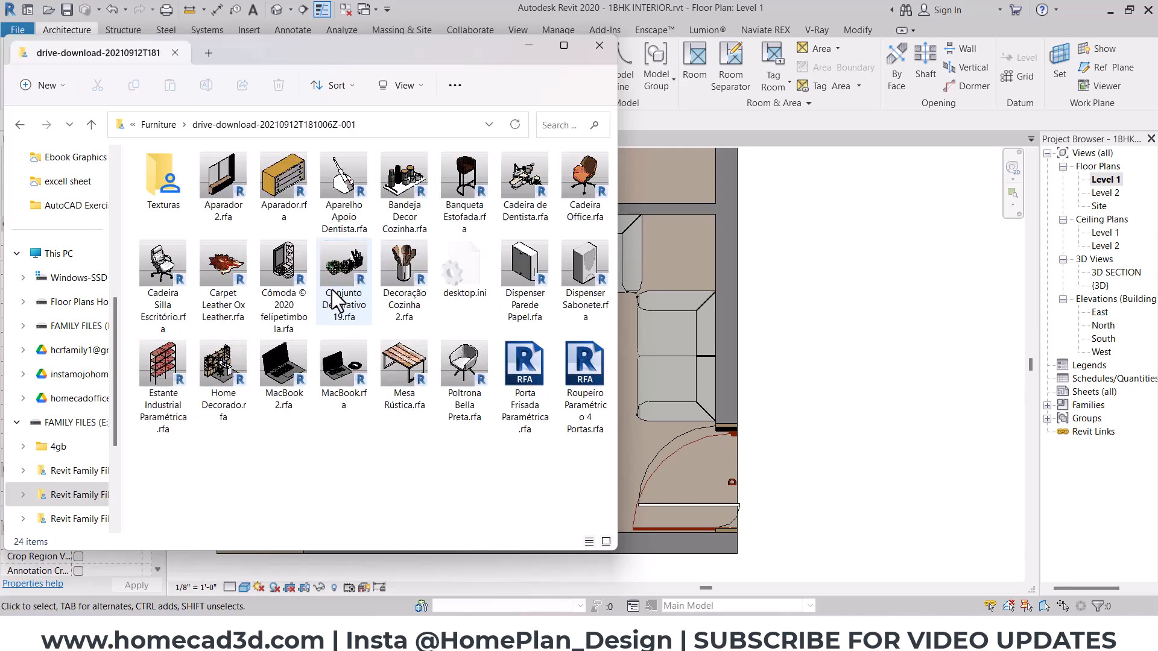
{"action": "left_click", "coordinate": [18, 125]}
{"action": "double_click", "coordinate": [391, 283]}
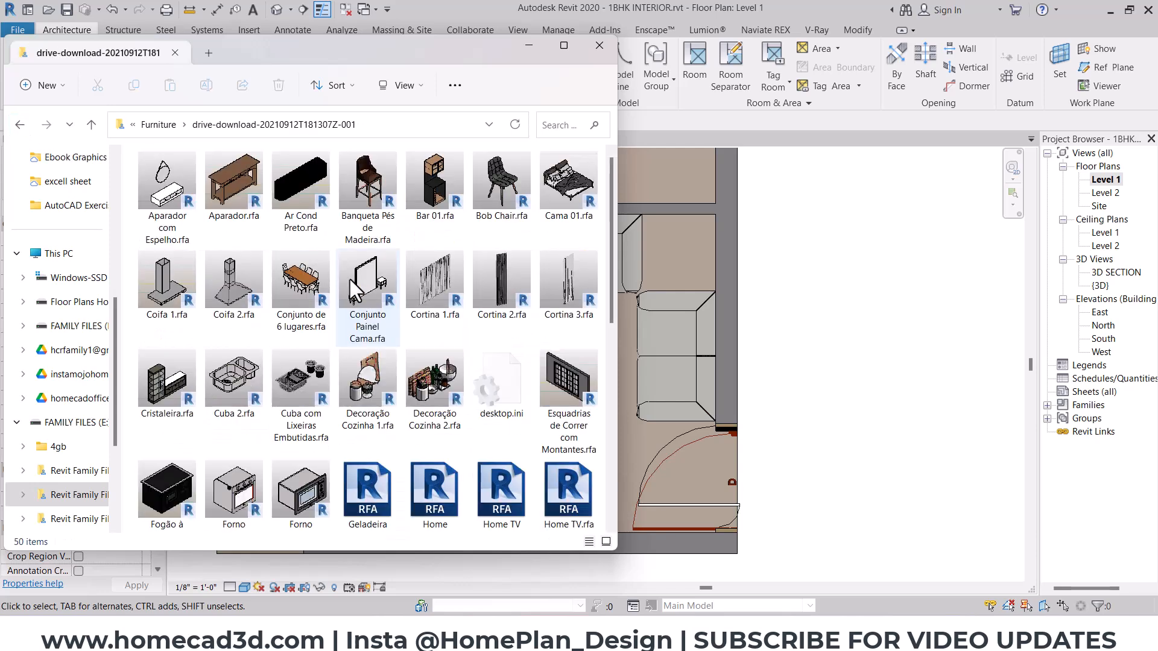
{"action": "left_click_drag", "start_coordinate": [613, 226], "coordinate": [608, 429]}
{"action": "left_click", "coordinate": [357, 439]}
{"action": "left_click", "coordinate": [296, 429]}
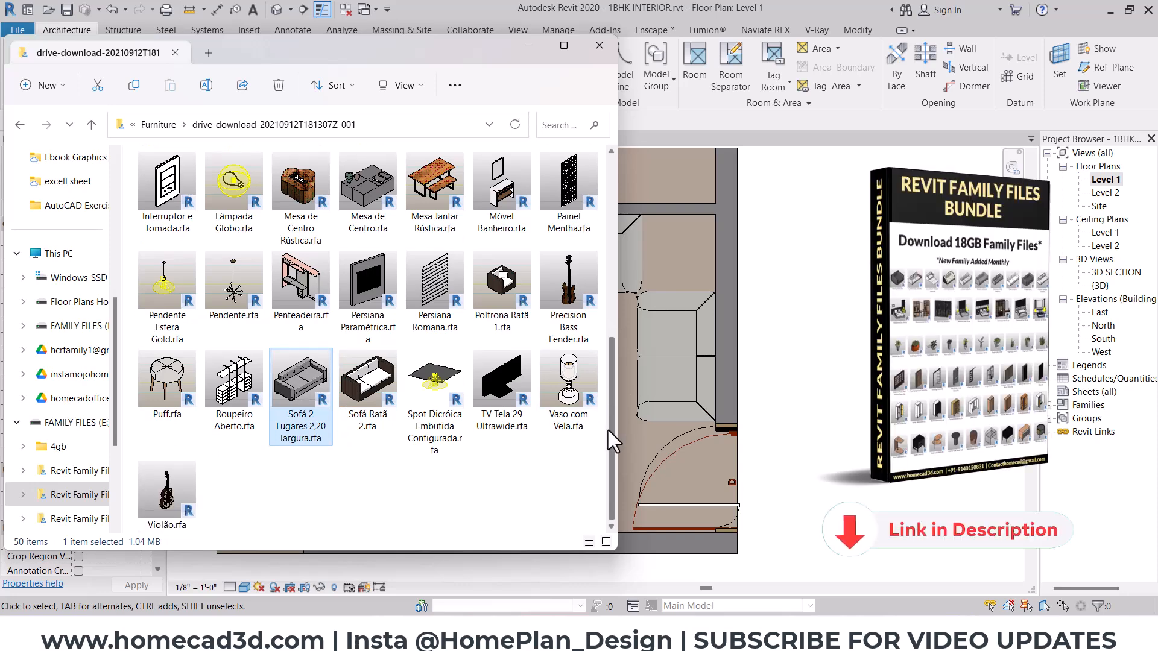
{"action": "left_click", "coordinate": [19, 124]}
- Open the drive-download-20210912T182355Z-001 folder and browse its families as far as the Mesa de centro coffee tables
{"action": "double_click", "coordinate": [459, 309]}
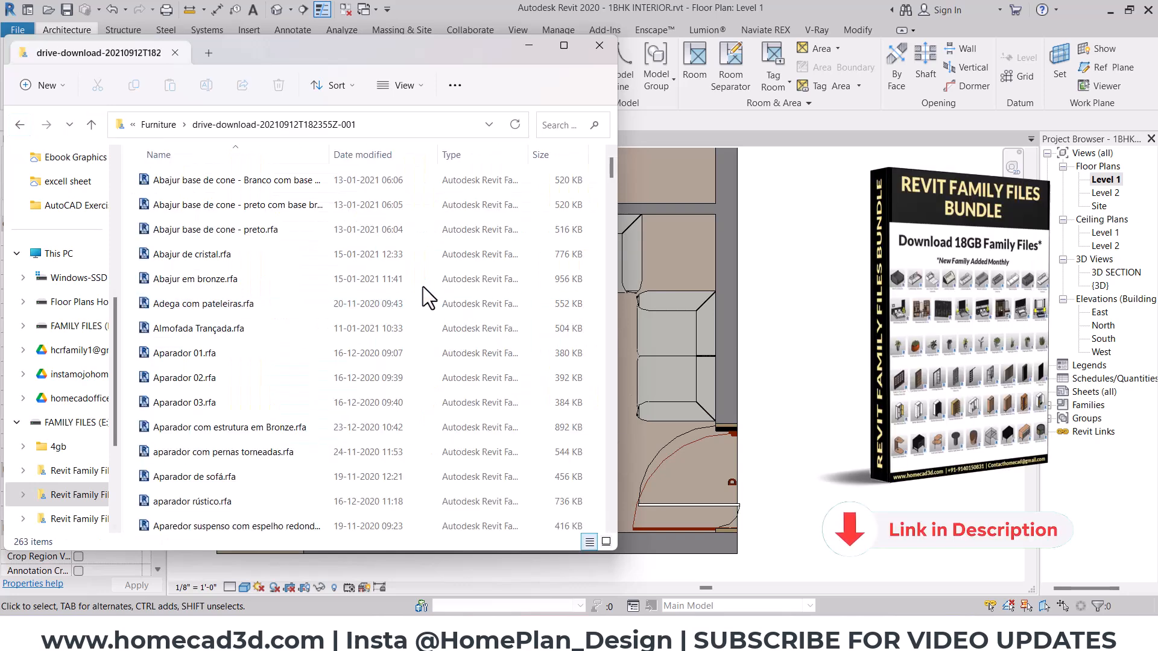
{"action": "scroll", "coordinate": [325, 243], "scroll_direction": "up", "scroll_amount": 3, "text": "ctrl"}
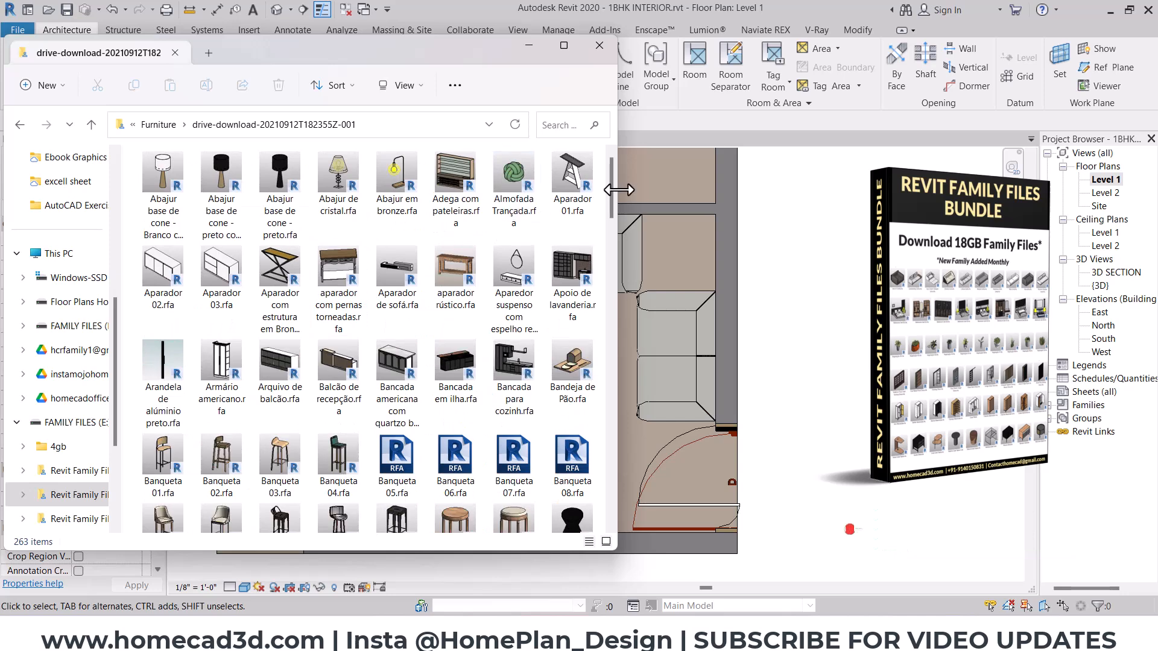
{"action": "left_click_drag", "start_coordinate": [609, 187], "coordinate": [610, 204]}
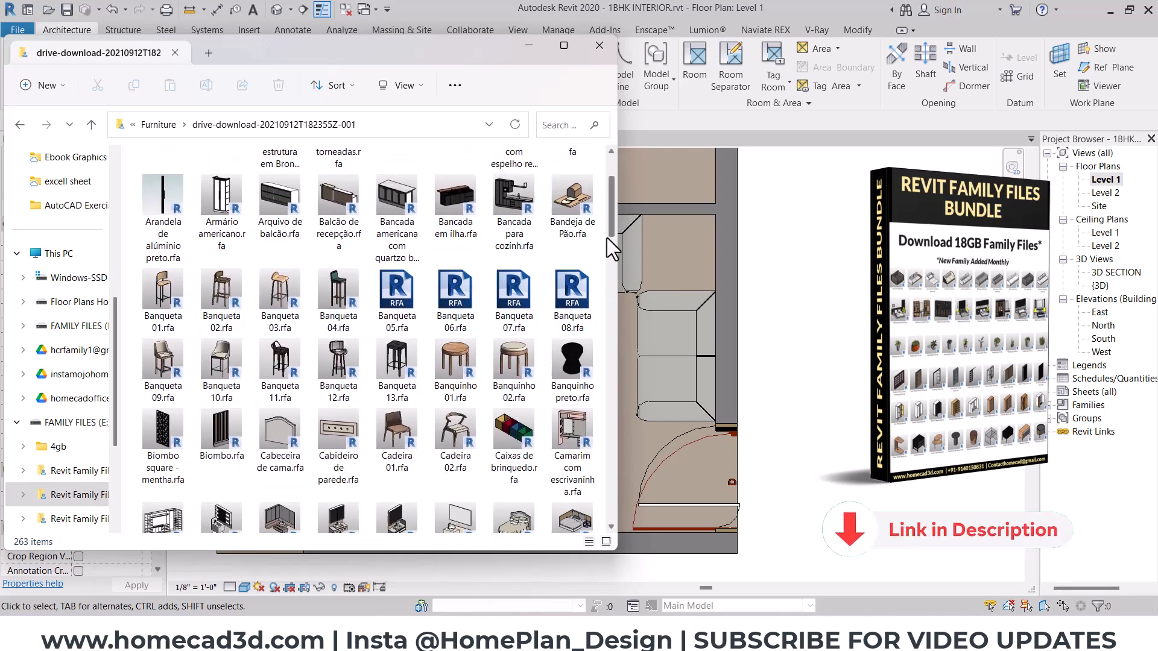
{"action": "scroll", "coordinate": [609, 239], "scroll_direction": "down", "scroll_amount": 5}
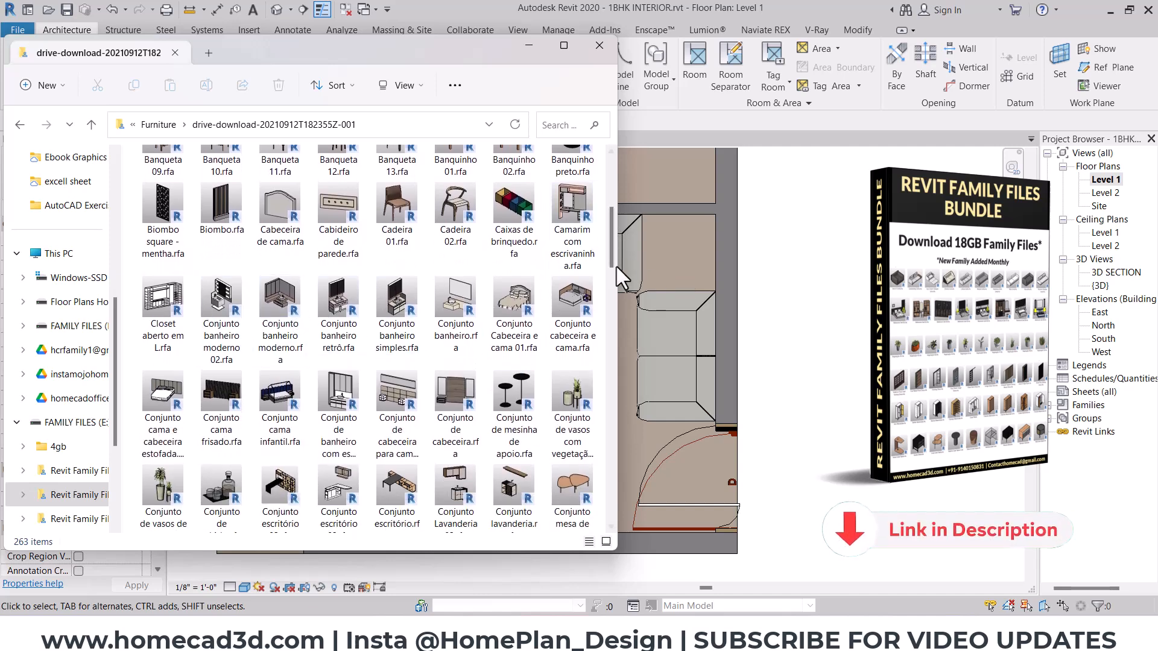
{"action": "left_click_drag", "start_coordinate": [616, 267], "coordinate": [610, 337]}
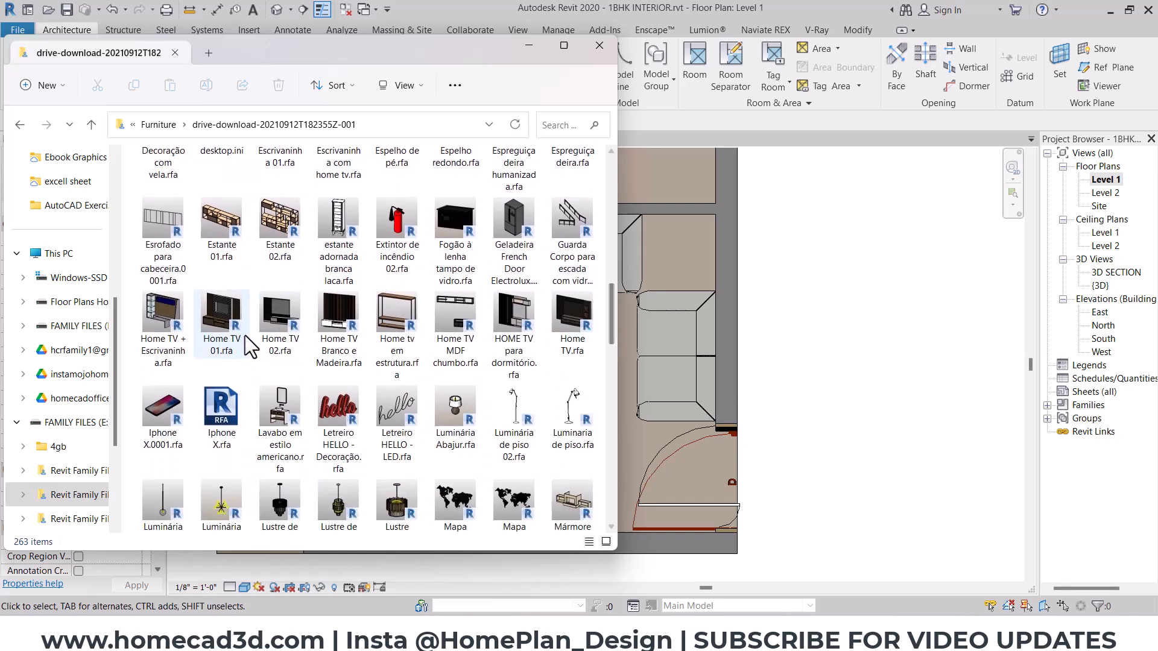
{"action": "left_click", "coordinate": [260, 332]}
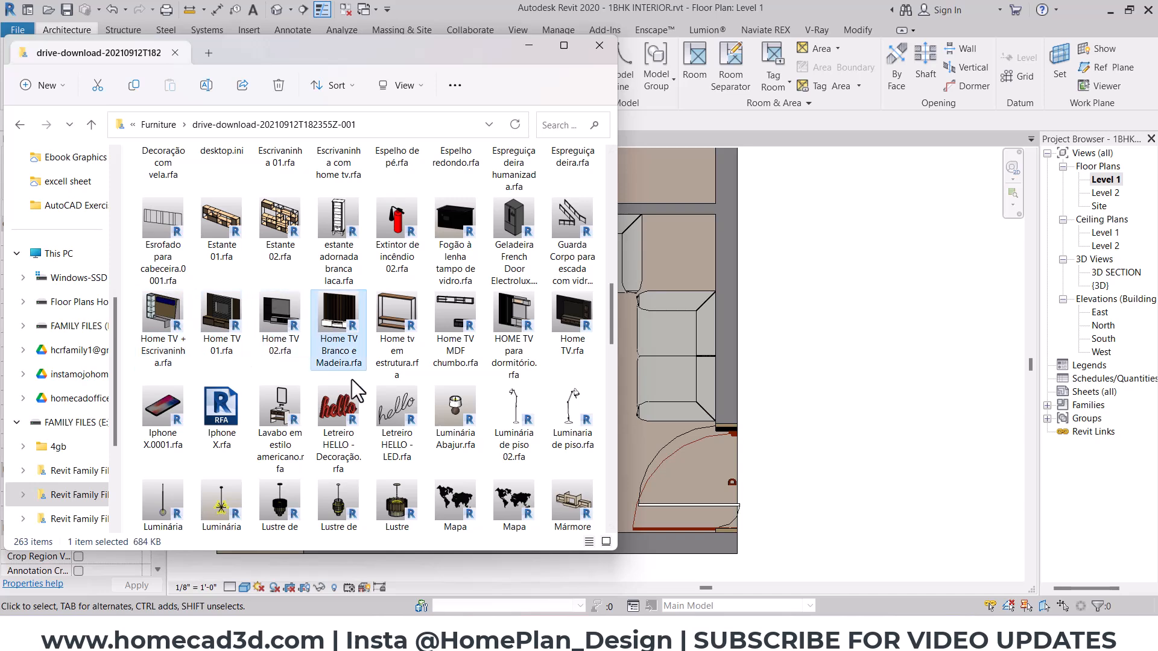
{"action": "left_click_drag", "start_coordinate": [610, 309], "coordinate": [611, 346]}
{"action": "left_click_drag", "start_coordinate": [609, 360], "coordinate": [609, 364]}
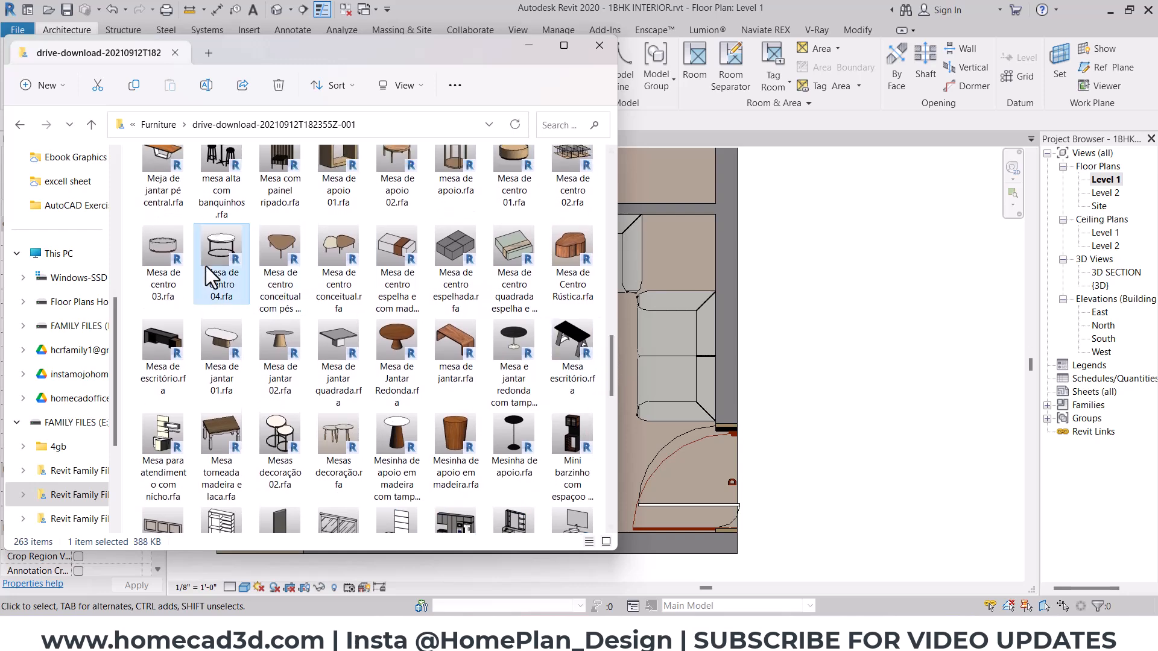
- Load the Mesa de centro 04 family into the Level 1 plan in Revit and place one table in the hall in front of the two sofas
{"action": "left_click", "coordinate": [265, 248]}
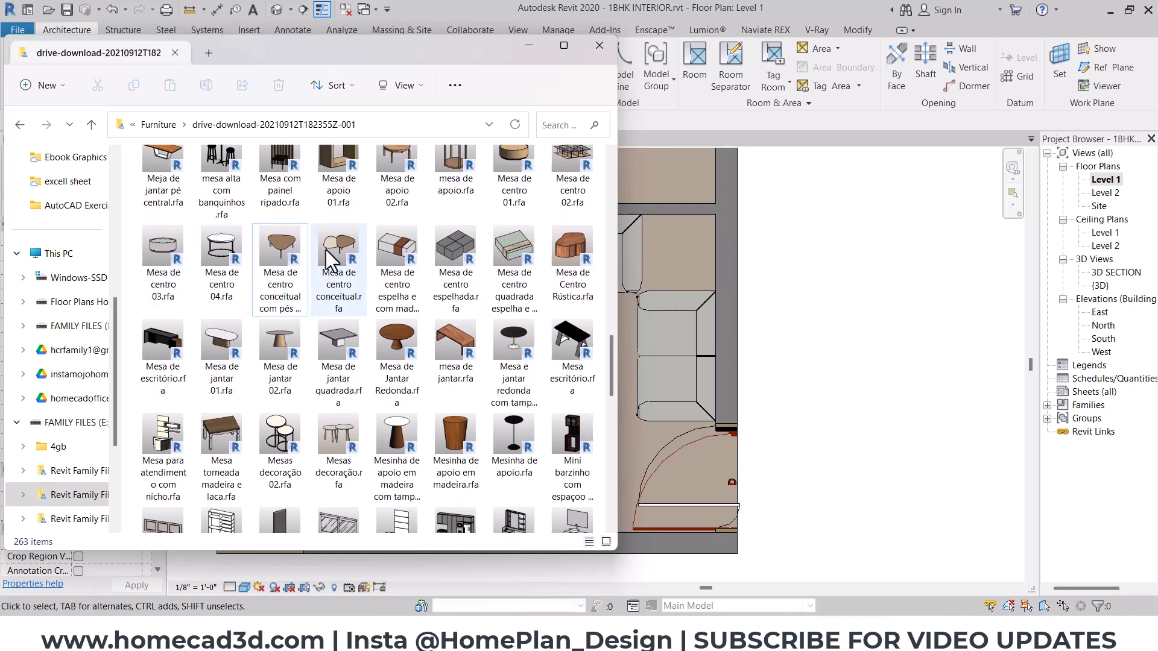
{"action": "left_click", "coordinate": [176, 283]}
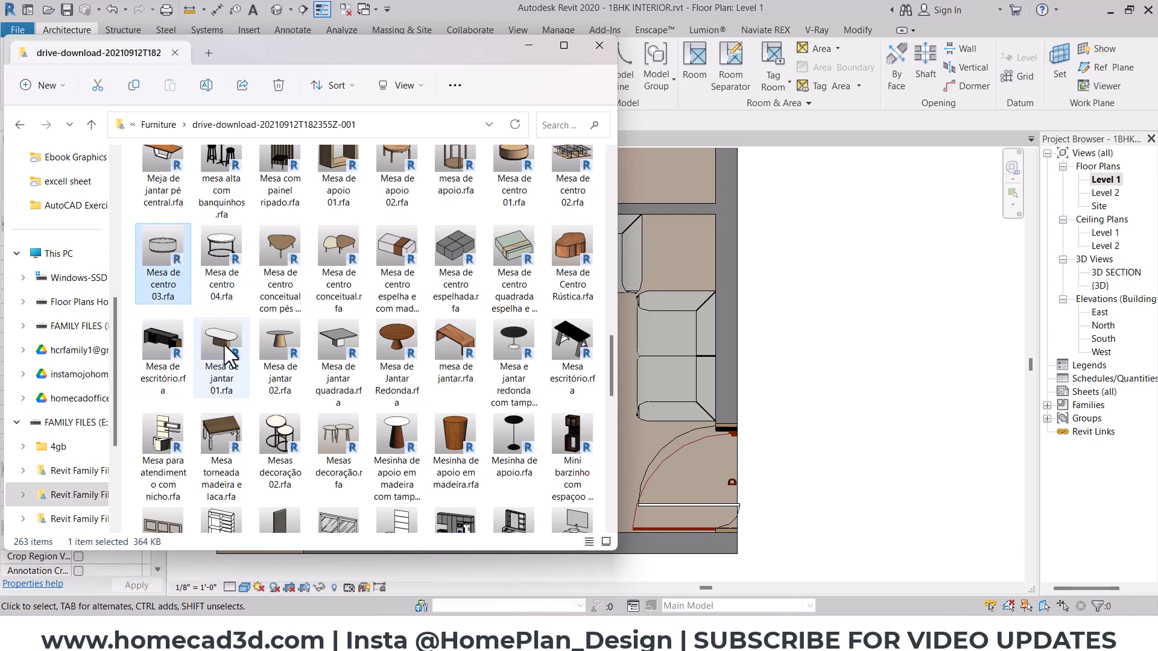
{"action": "left_click", "coordinate": [226, 272]}
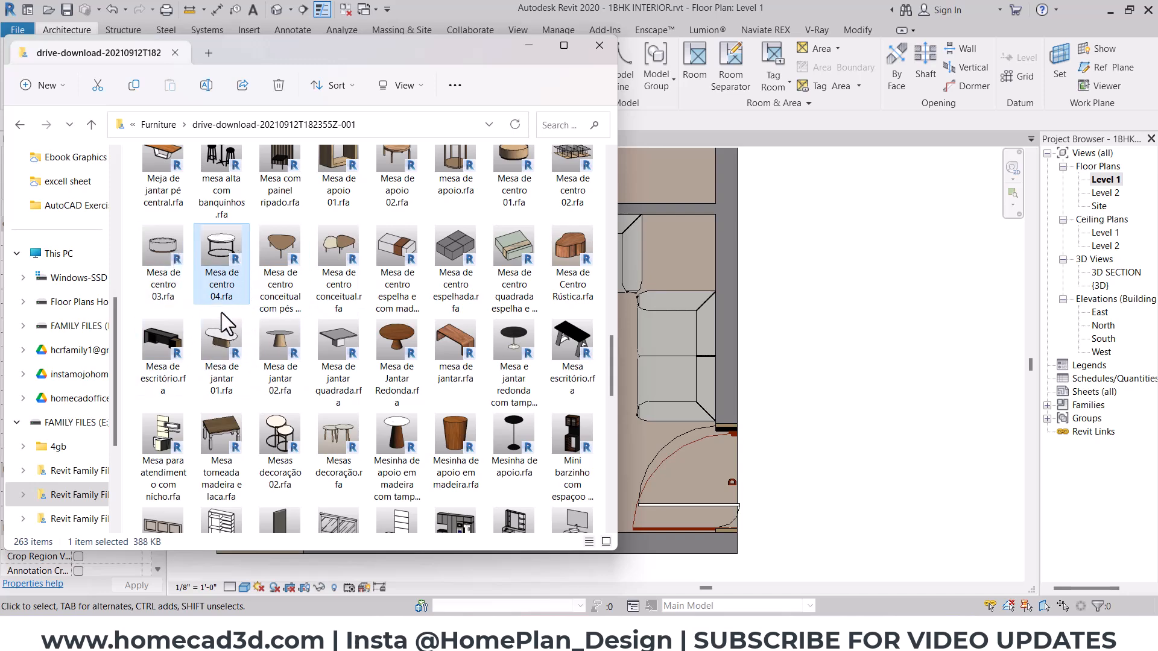
{"action": "left_click_drag", "start_coordinate": [219, 255], "coordinate": [625, 348]}
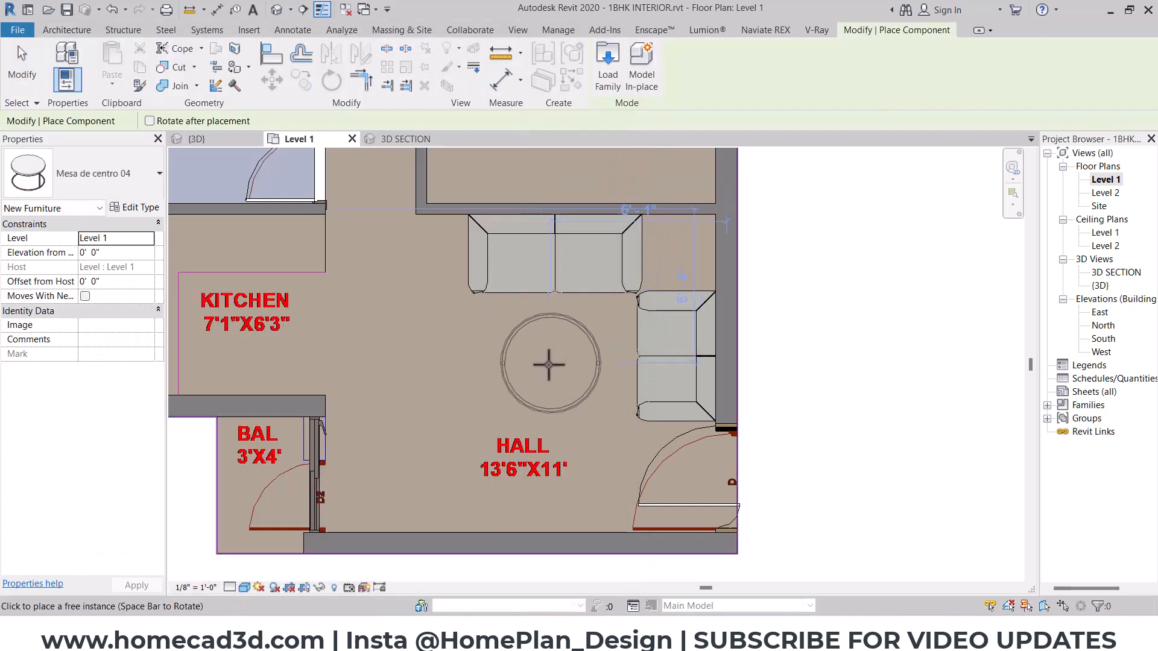
{"action": "left_click", "coordinate": [548, 364]}
{"action": "key", "text": "Escape"}
{"action": "key", "text": "Escape"}
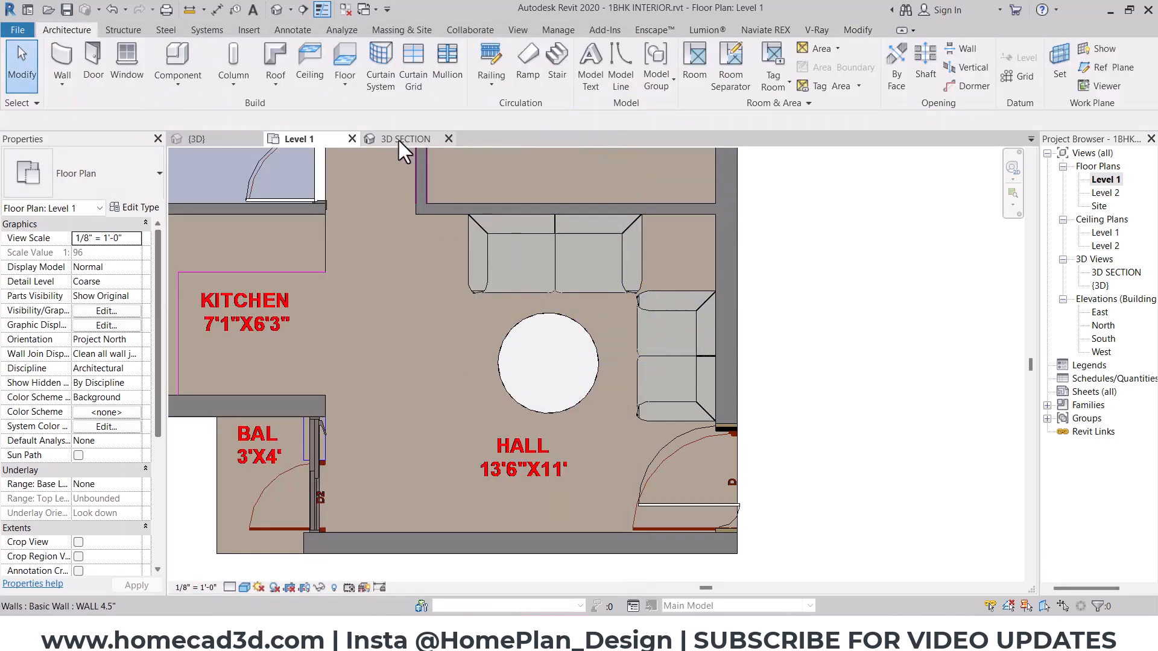
- Examine the placed round table beside the sofas in the 3D SECTION view and check its type properties for size parameters
{"action": "left_click", "coordinate": [399, 139]}
{"action": "middle_click_drag", "start_coordinate": [546, 228], "coordinate": [618, 401], "text": "shift"}
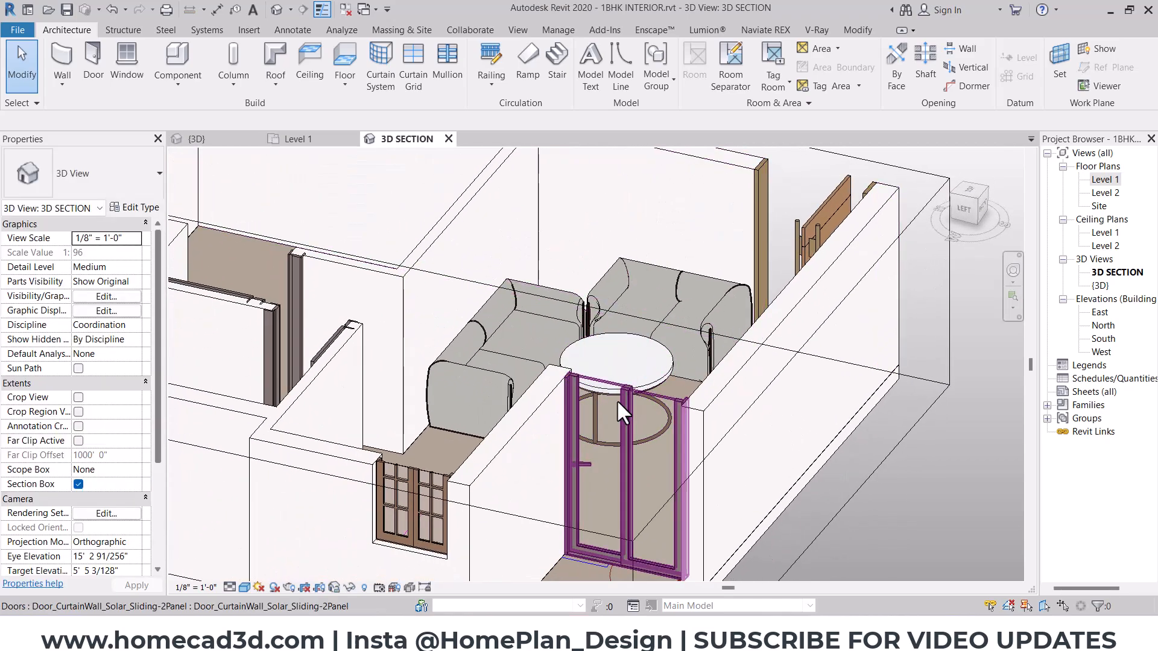
{"action": "left_click", "coordinate": [643, 369]}
{"action": "key", "text": "Escape"}
{"action": "middle_click_drag", "start_coordinate": [653, 363], "coordinate": [533, 338], "text": "shift"}
{"action": "scroll", "coordinate": [533, 337], "scroll_direction": "up", "scroll_amount": 2}
{"action": "left_click", "coordinate": [556, 345]}
{"action": "left_click", "coordinate": [138, 207]}
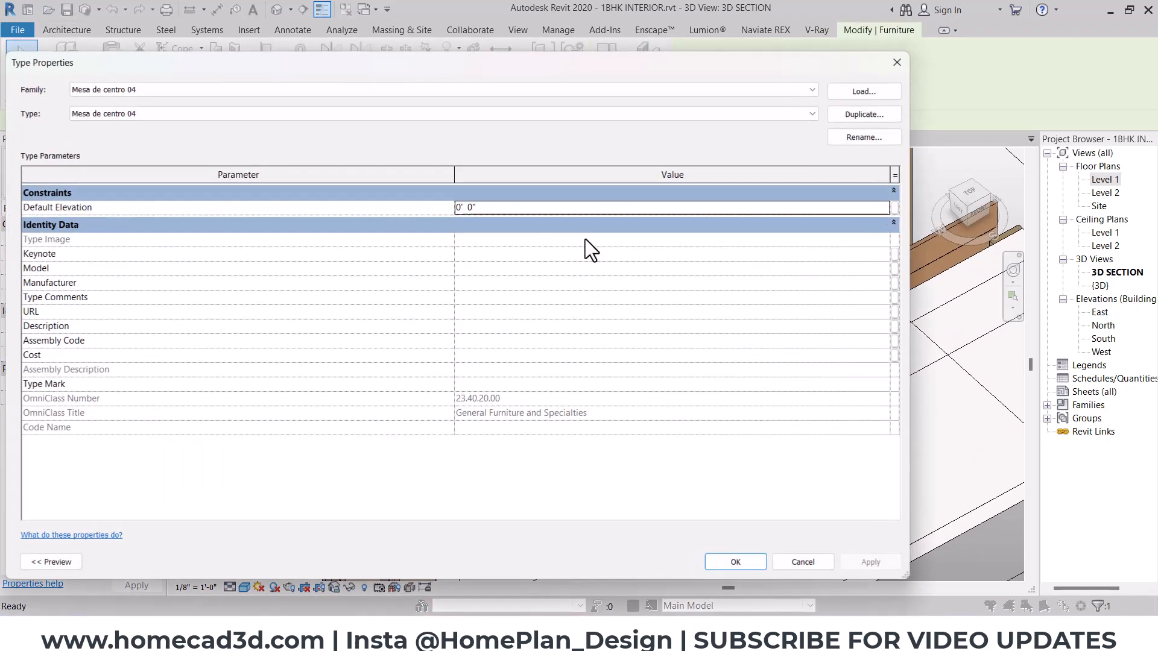
{"action": "key", "text": "Escape"}
{"action": "middle_click_drag", "start_coordinate": [408, 345], "coordinate": [566, 189], "text": "shift"}
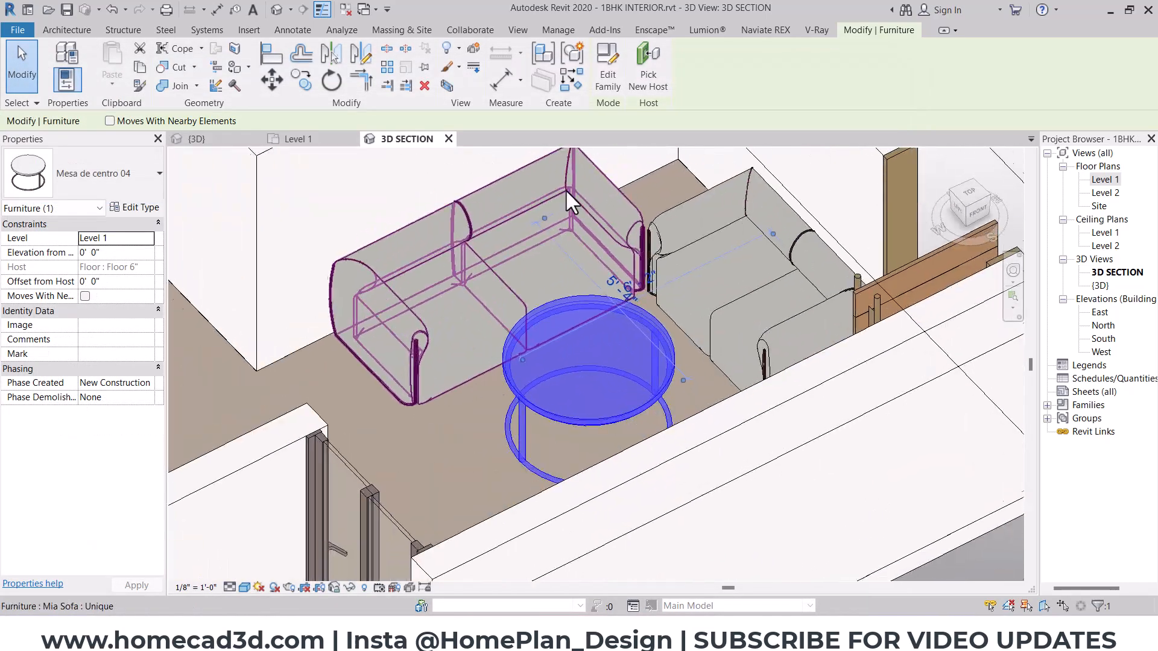
- Open the Mesa de centro 04 family for editing and change the visual style of its 3D view
{"action": "left_click", "coordinate": [605, 64]}
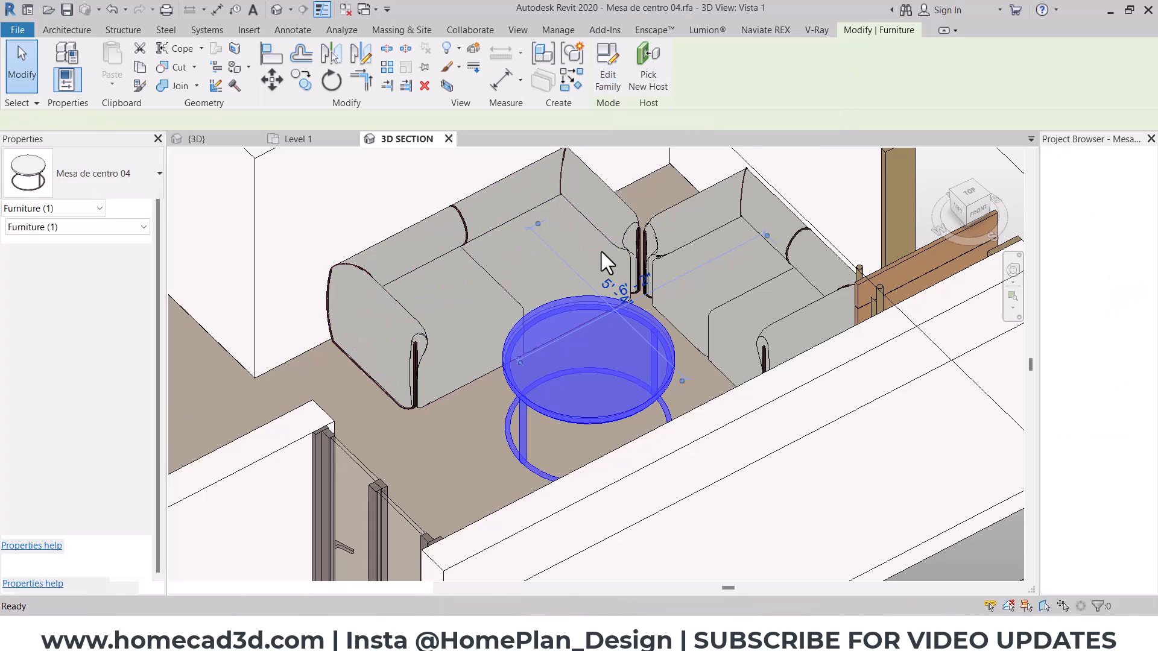
{"action": "left_click", "coordinate": [246, 586]}
{"action": "left_click", "coordinate": [258, 563]}
{"action": "mouse_move", "coordinate": [566, 378]}
{"action": "middle_mouse_down", "text": "shift"}
{"action": "mouse_move", "coordinate": [588, 417]}
{"action": "mouse_move", "coordinate": [440, 434]}
{"action": "mouse_move", "coordinate": [445, 382]}
{"action": "middle_mouse_up", "text": "shift"}
- Shorten the table's leg extrusion from its upper end by about 0.3, working from the back view
{"action": "left_click", "coordinate": [444, 382]}
{"action": "middle_click_drag", "start_coordinate": [523, 395], "coordinate": [434, 336], "text": "shift"}
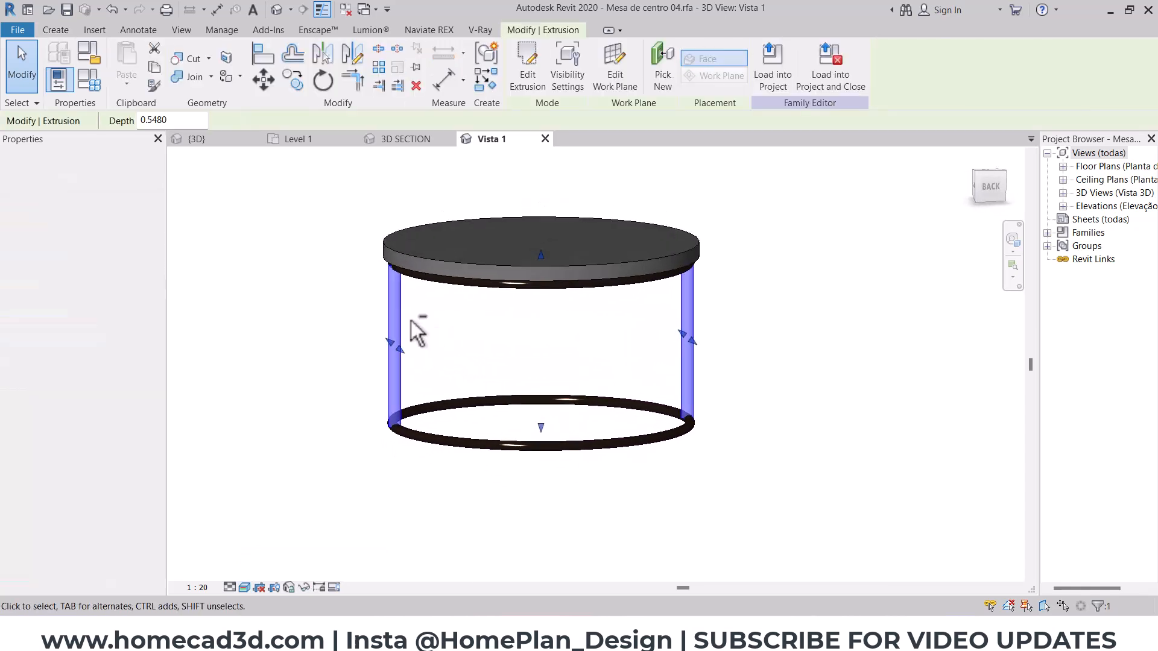
{"action": "left_click", "coordinate": [985, 189]}
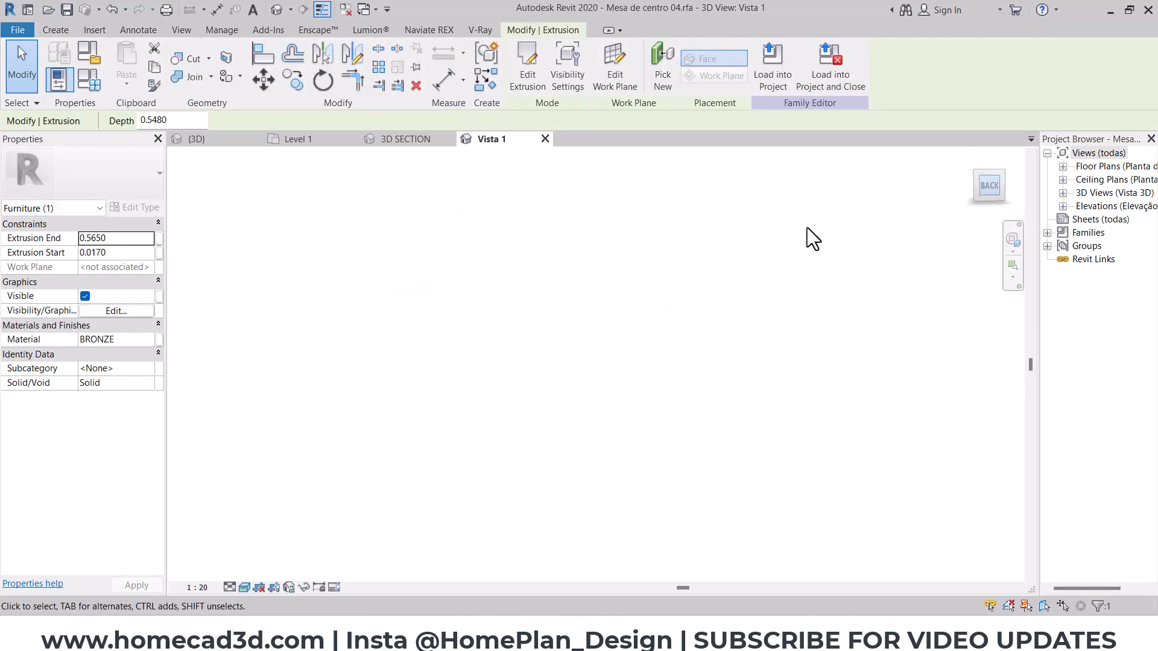
{"action": "left_click_drag", "start_coordinate": [596, 261], "coordinate": [600, 363]}
- Move the round tabletop together with the ring beneath it down onto the upper ends of the shortened legs
{"action": "left_click", "coordinate": [614, 282]}
{"action": "left_click", "coordinate": [615, 270]}
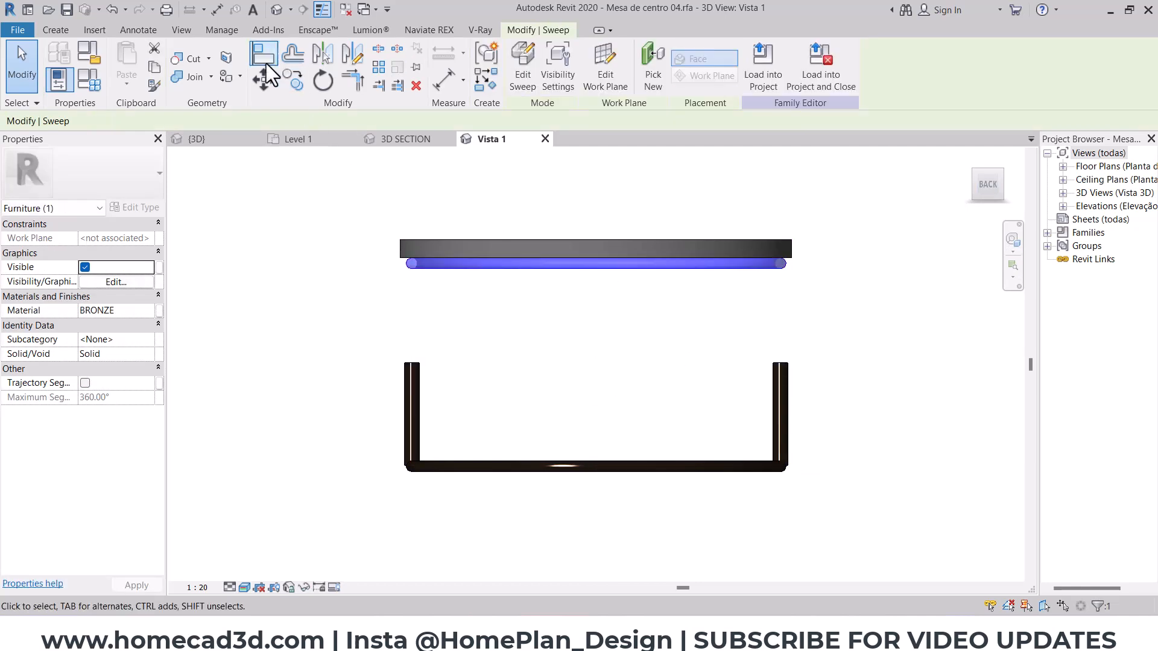
{"action": "left_click_drag", "start_coordinate": [685, 188], "coordinate": [582, 269]}
{"action": "left_click", "coordinate": [266, 83]}
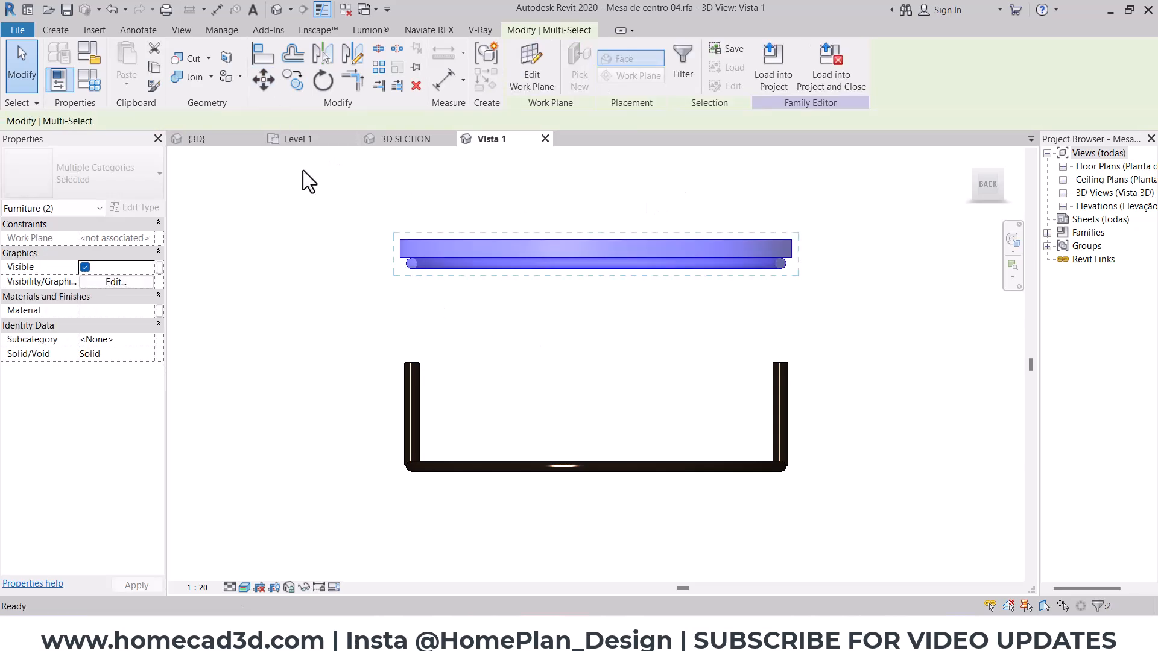
{"action": "scroll", "coordinate": [396, 273], "scroll_direction": "up", "scroll_amount": 2}
{"action": "left_click", "coordinate": [422, 247]}
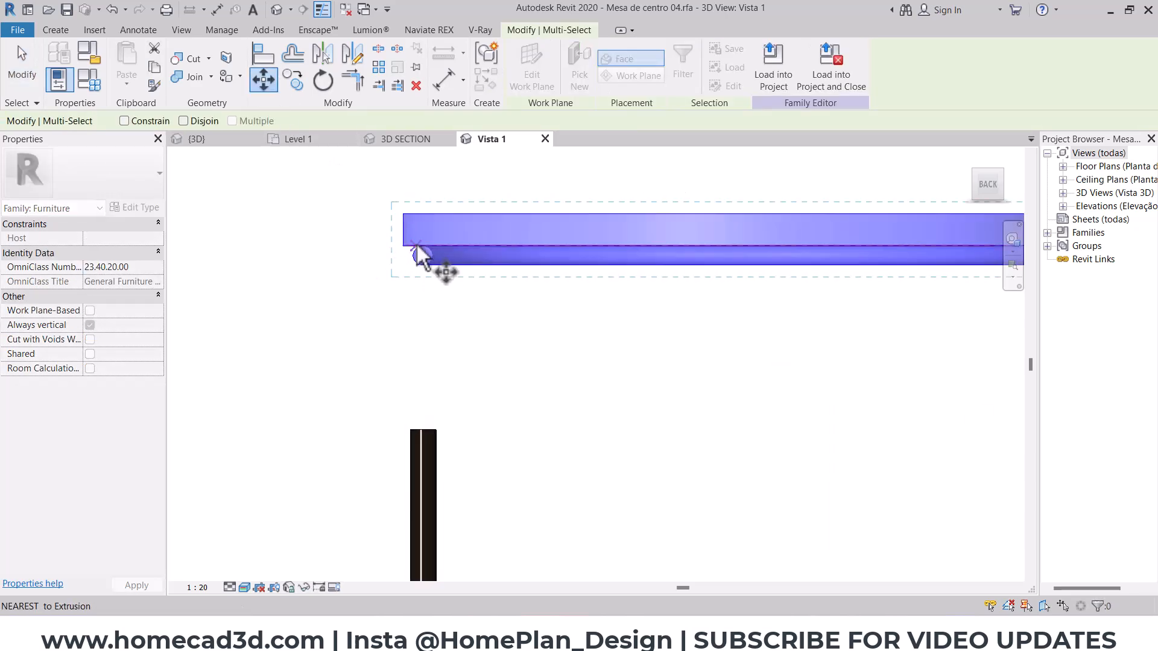
{"action": "left_click", "coordinate": [423, 428]}
{"action": "scroll", "coordinate": [445, 328], "scroll_direction": "down", "scroll_amount": 3}
{"action": "middle_click_drag", "start_coordinate": [444, 328], "coordinate": [561, 416], "text": "shift"}
{"action": "left_click", "coordinate": [709, 444]}
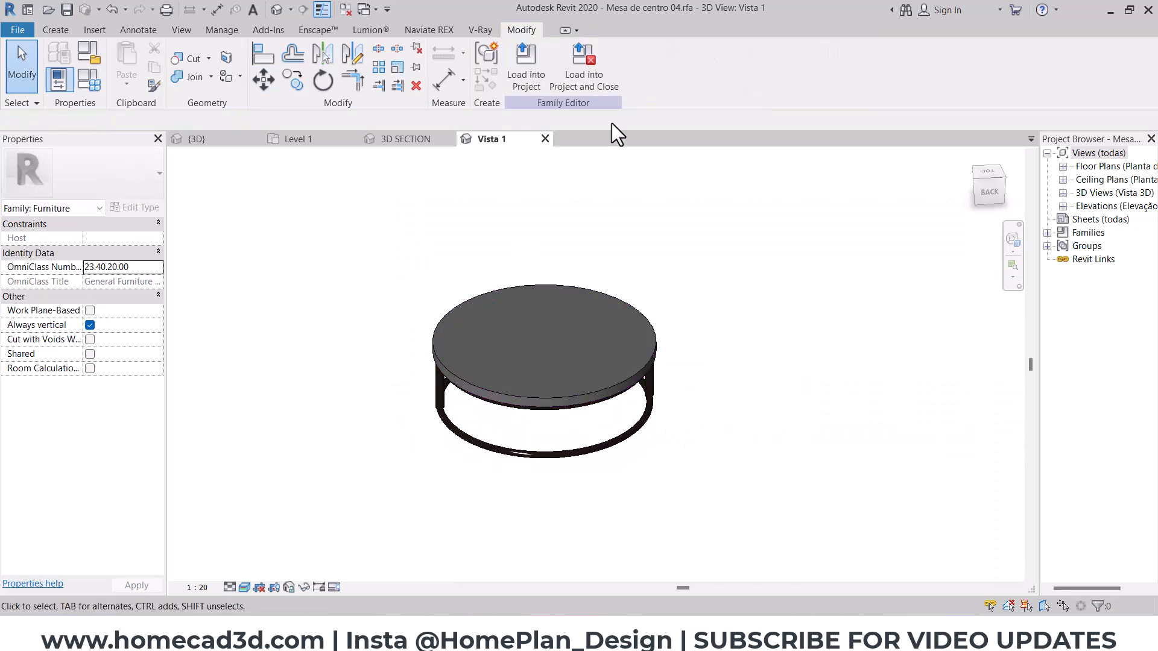
- Load the edited Mesa de centro 04 family back into the project, close its editor and overwrite the existing version
{"action": "left_click", "coordinate": [594, 71]}
{"action": "left_click", "coordinate": [614, 325]}
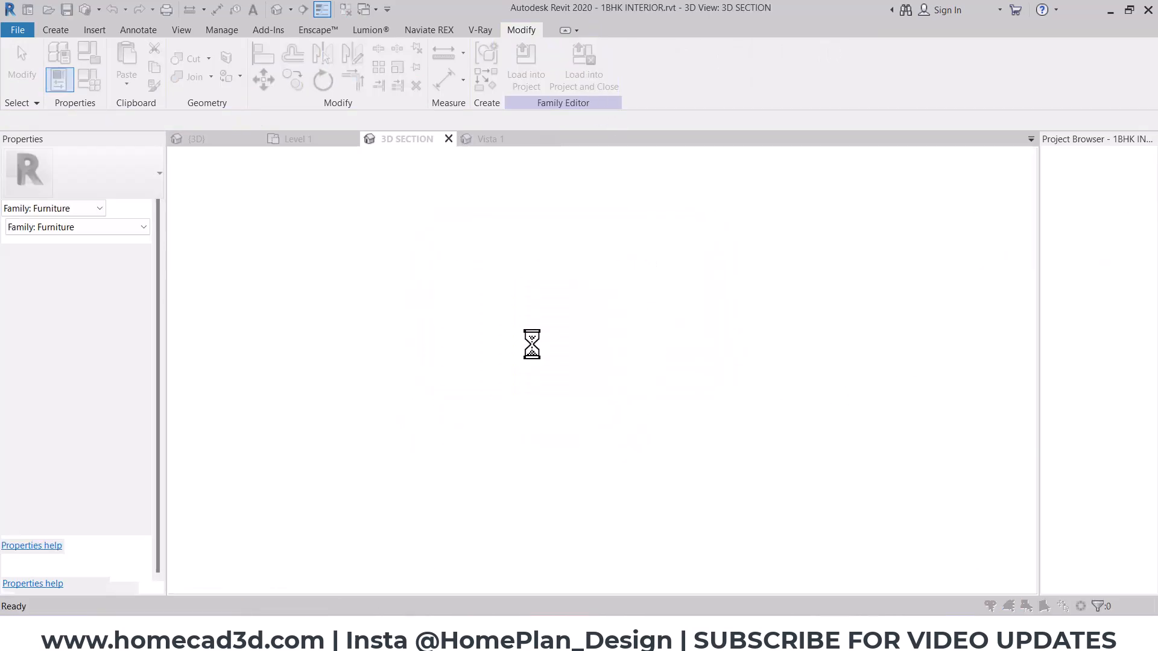
{"action": "left_click", "coordinate": [538, 284]}
{"action": "middle_click_drag", "start_coordinate": [479, 309], "coordinate": [392, 482], "text": "shift"}
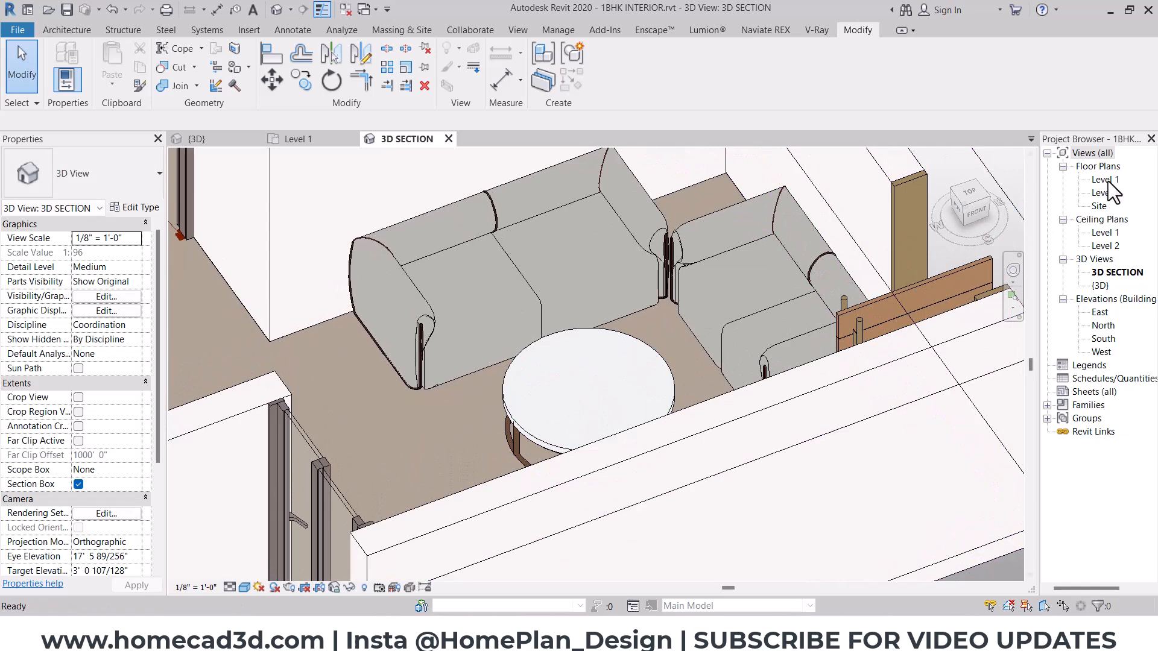
- Open the Level 1 floor plan and show the hall area around the coffee table and the wall opposite the upper sofa
{"action": "double_click", "coordinate": [1105, 179]}
{"action": "scroll", "coordinate": [622, 303], "scroll_direction": "down", "scroll_amount": 2}
{"action": "scroll", "coordinate": [564, 406], "scroll_direction": "up", "scroll_amount": 3}
{"action": "left_click_drag", "start_coordinate": [631, 424], "coordinate": [412, 460]}
{"action": "key", "text": "Escape"}
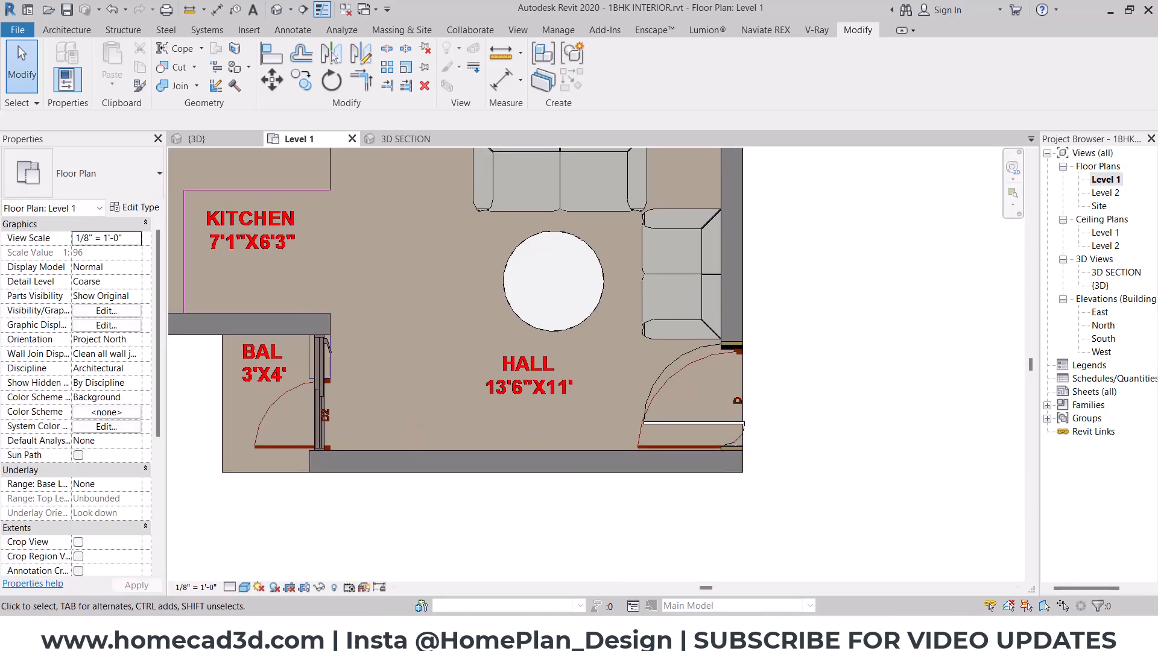
- Switch to File Explorer, open the TV Units folder in Revit Family Files Package 03 and show its files as large icons
{"action": "left_click", "coordinate": [395, 633]}
{"action": "left_click", "coordinate": [157, 127]}
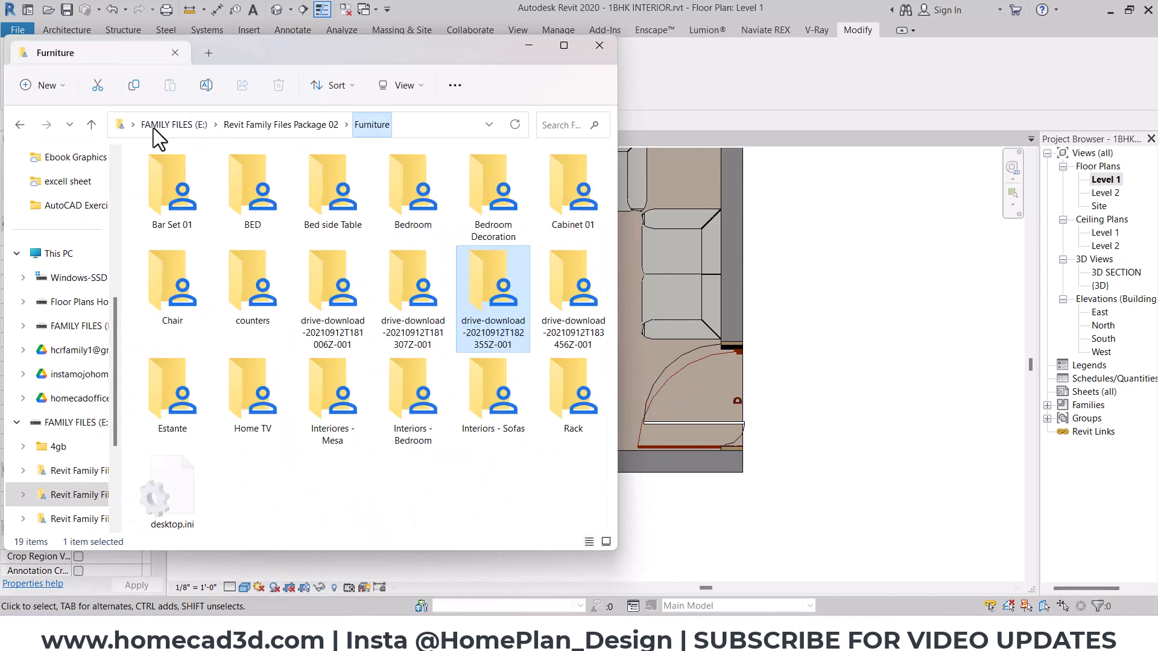
{"action": "left_click", "coordinate": [228, 125]}
{"action": "left_click", "coordinate": [206, 124]}
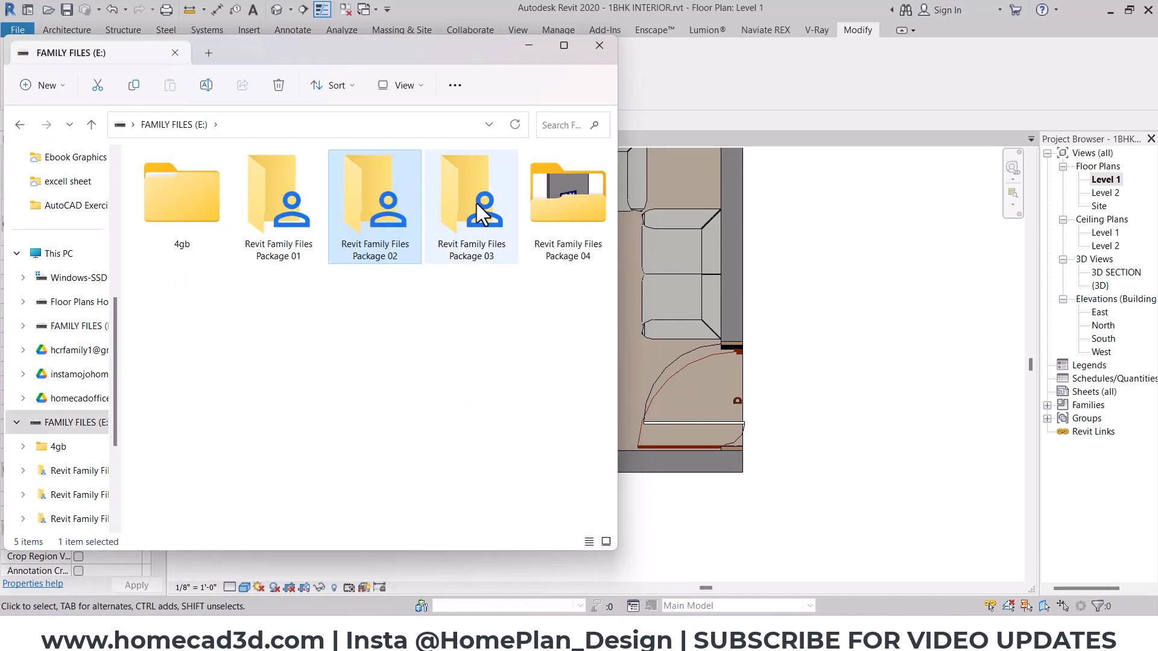
{"action": "double_click", "coordinate": [471, 199]}
{"action": "left_click_drag", "start_coordinate": [611, 232], "coordinate": [599, 381]}
{"action": "double_click", "coordinate": [259, 392]}
{"action": "left_click", "coordinate": [392, 84]}
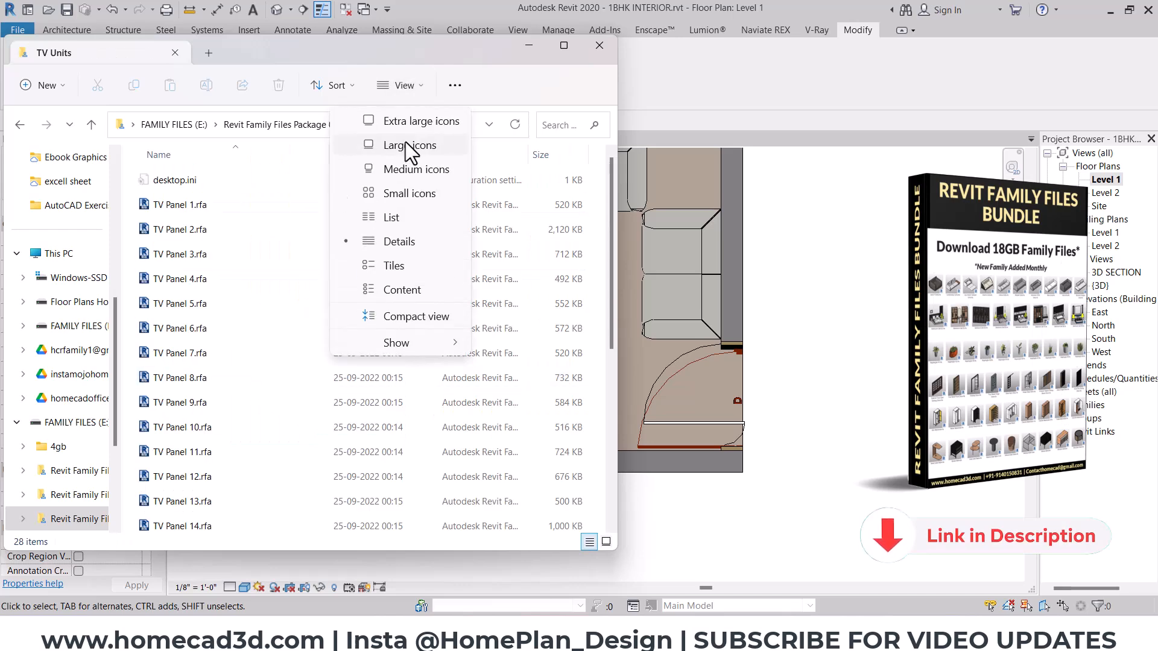
{"action": "left_click", "coordinate": [405, 144]}
- Load TV Panel 4.rfa from the TV Units folder into Revit and place it against the hall's lower wall in plan
{"action": "left_click_drag", "start_coordinate": [609, 218], "coordinate": [603, 324]}
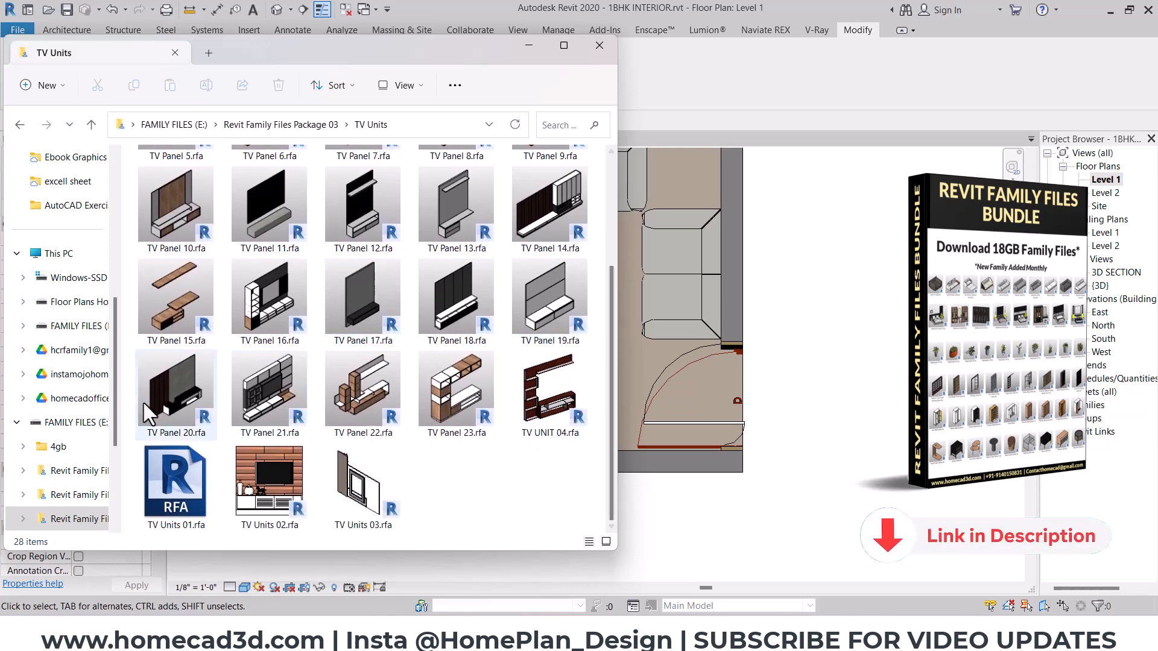
{"action": "left_click", "coordinate": [269, 392]}
{"action": "scroll", "coordinate": [356, 399], "scroll_direction": "up", "scroll_amount": 3}
{"action": "left_click", "coordinate": [555, 181]}
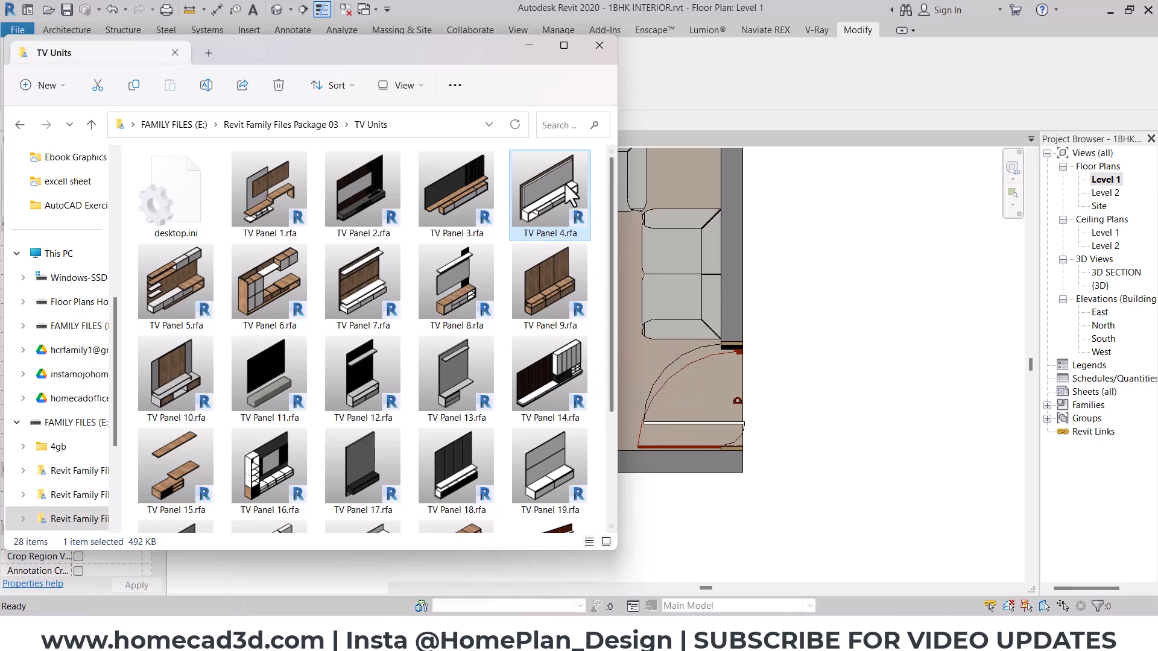
{"action": "left_click", "coordinate": [523, 46]}
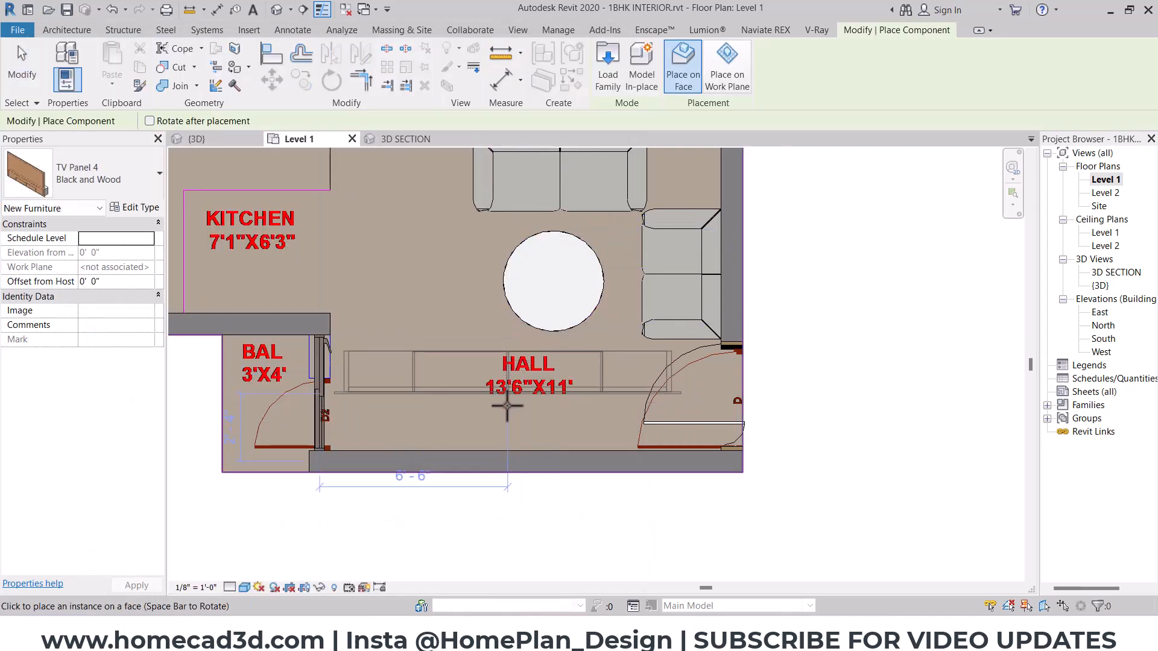
{"action": "left_click", "coordinate": [526, 449]}
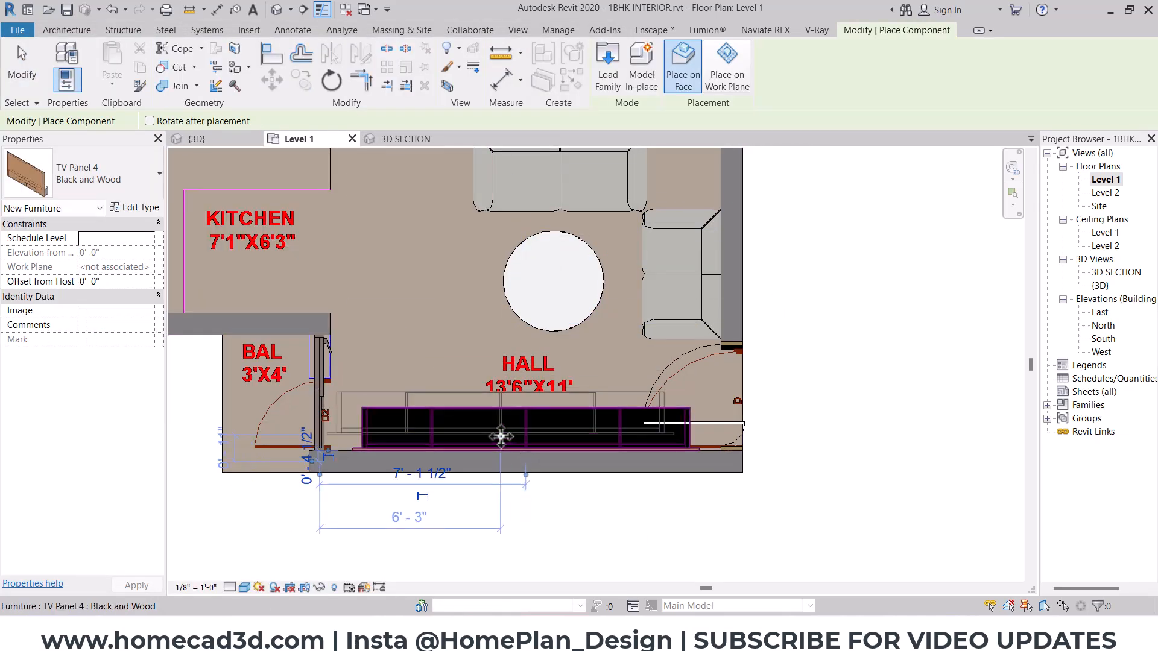
{"action": "key", "text": "Escape"}
{"action": "key", "text": "Escape"}
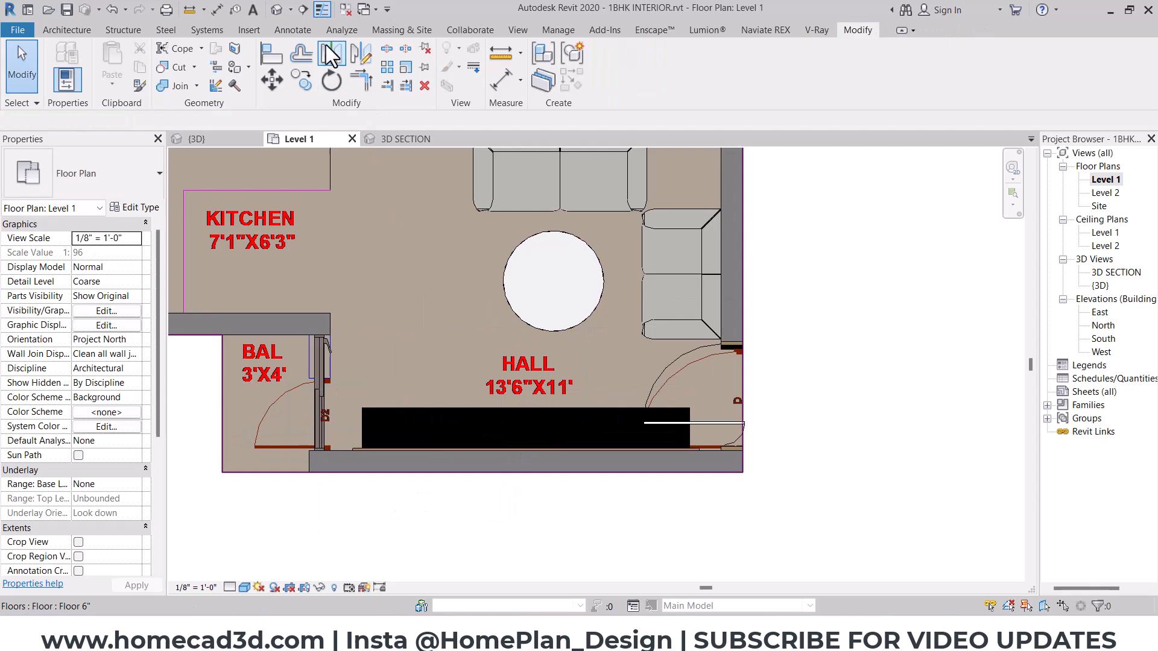
- Create a building section across the hall looking toward the TV wall and open its section view
{"action": "left_click", "coordinate": [303, 11]}
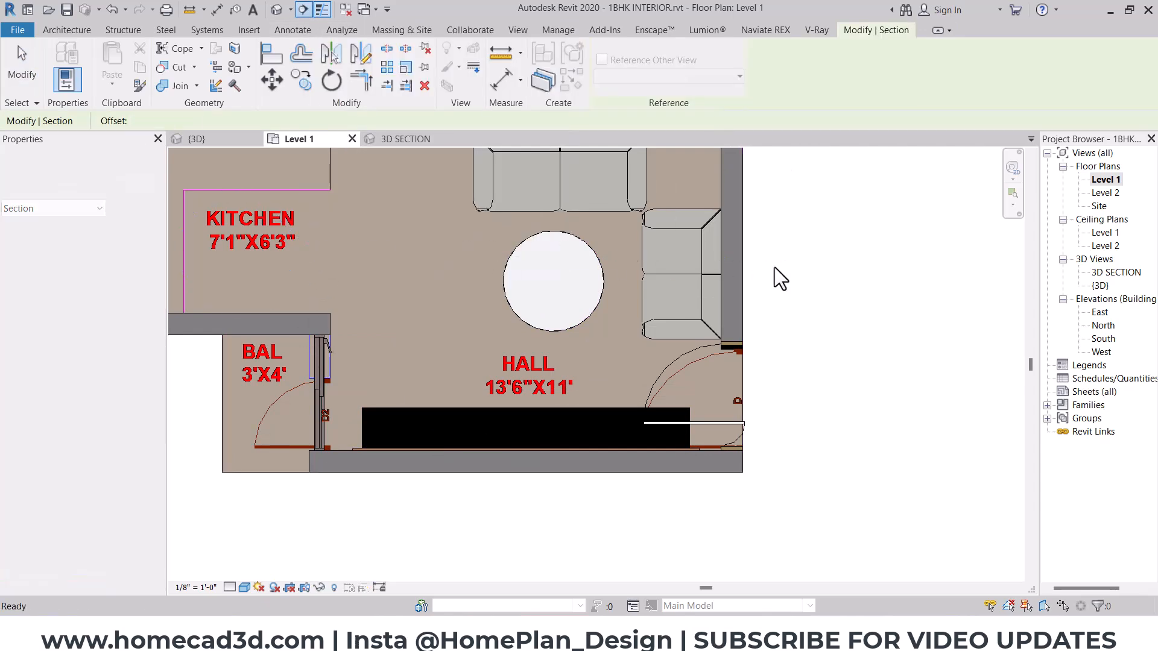
{"action": "left_click", "coordinate": [838, 258]}
{"action": "left_click", "coordinate": [267, 258]}
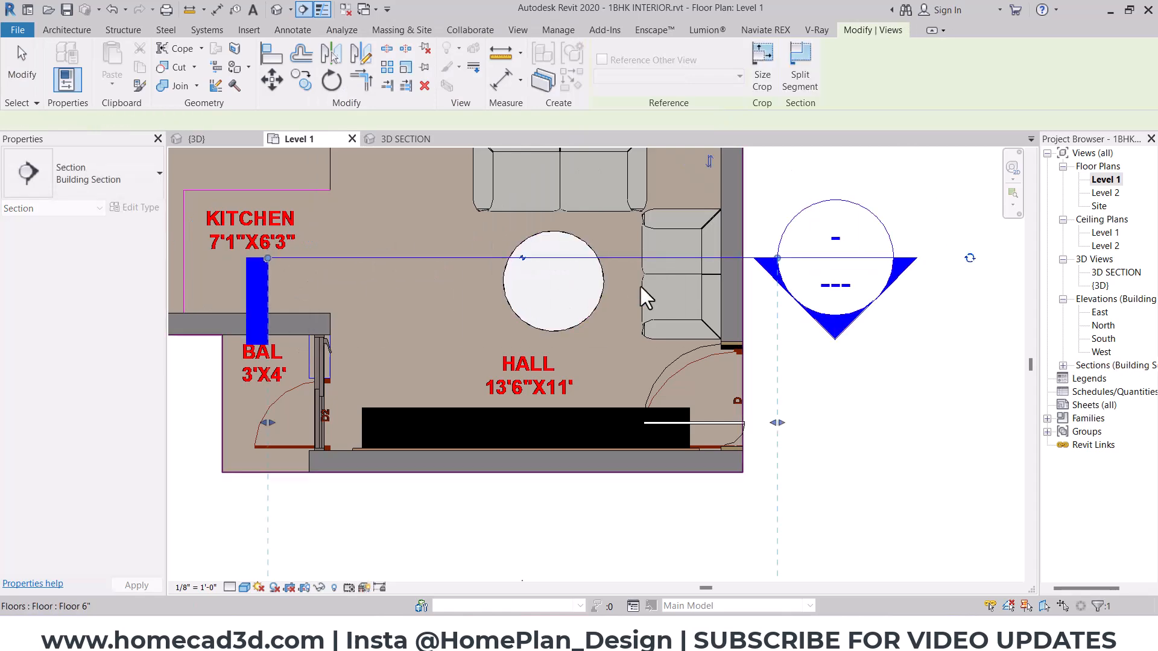
{"action": "right_click", "coordinate": [843, 258]}
{"action": "left_click", "coordinate": [882, 314]}
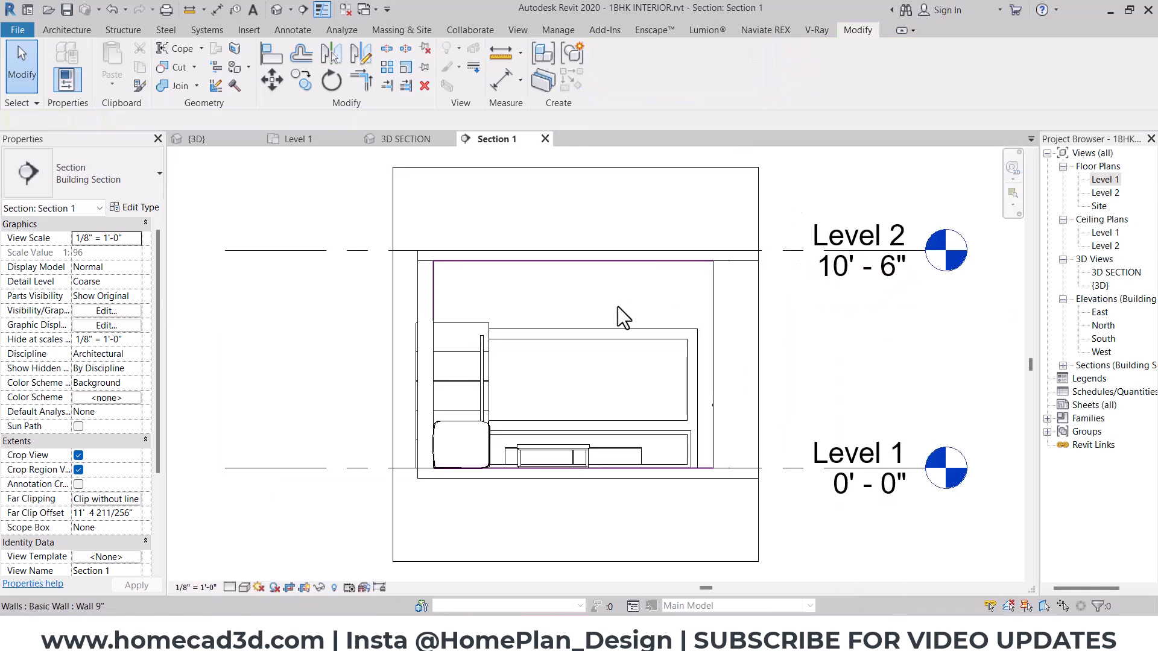
- Set the section view's visual style to Consistent Colors and examine the TV Panel 4 unit on the wall
{"action": "left_click", "coordinate": [244, 587]}
{"action": "left_click", "coordinate": [256, 556]}
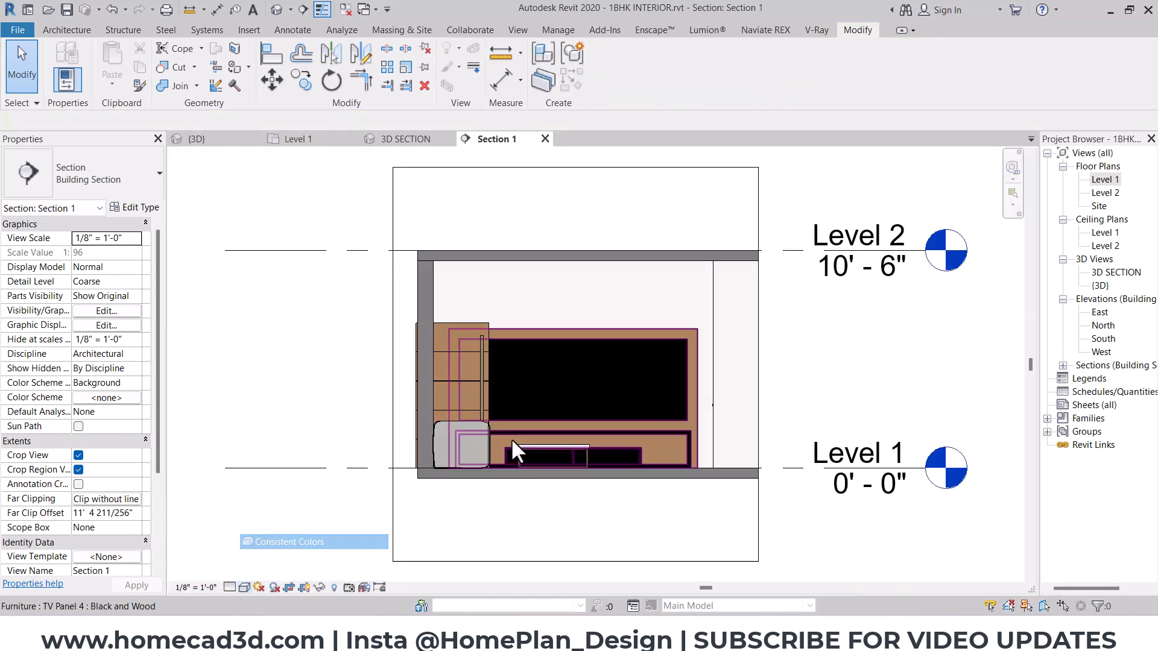
{"action": "scroll", "coordinate": [589, 351], "scroll_direction": "up", "scroll_amount": 1}
{"action": "left_click", "coordinate": [656, 419]}
{"action": "scroll", "coordinate": [656, 419], "scroll_direction": "up", "scroll_amount": 1}
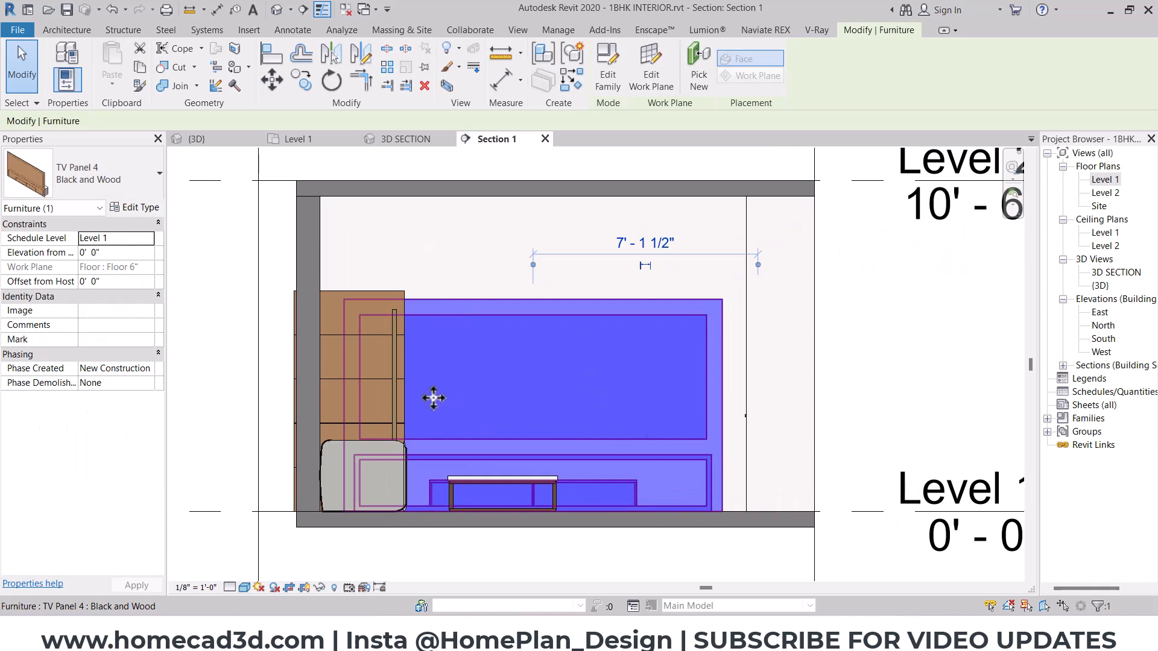
- Delete the TV Panel 4 unit from the hall in the Level 1 floor plan
{"action": "double_click", "coordinate": [1105, 179]}
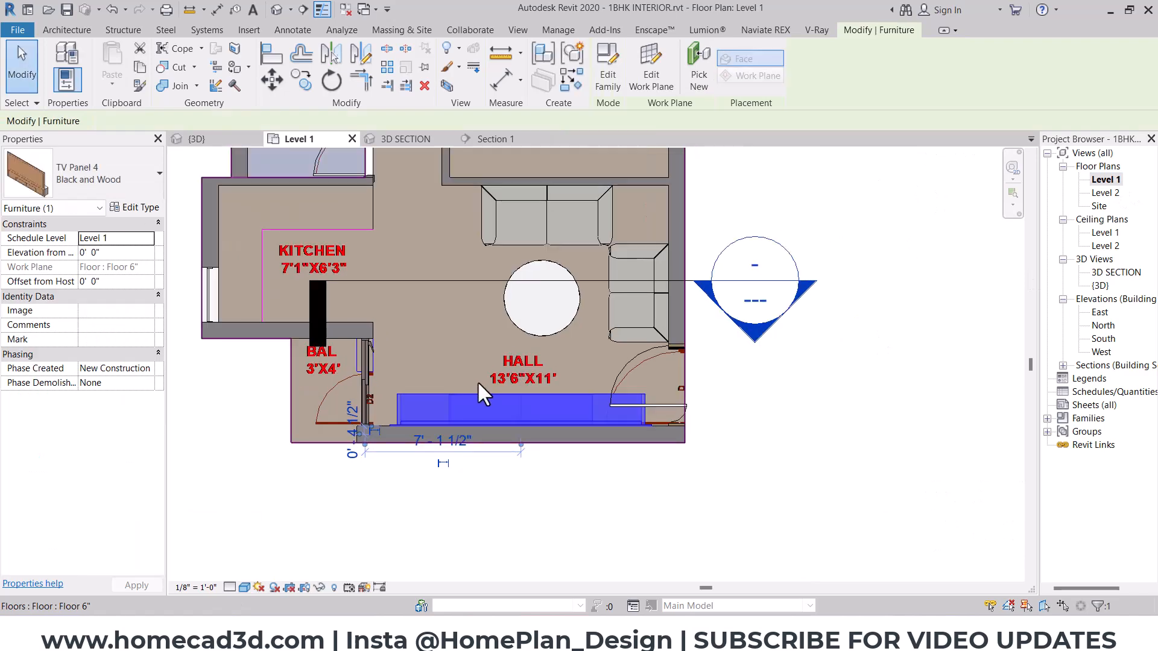
{"action": "scroll", "coordinate": [477, 381], "scroll_direction": "up", "scroll_amount": 1}
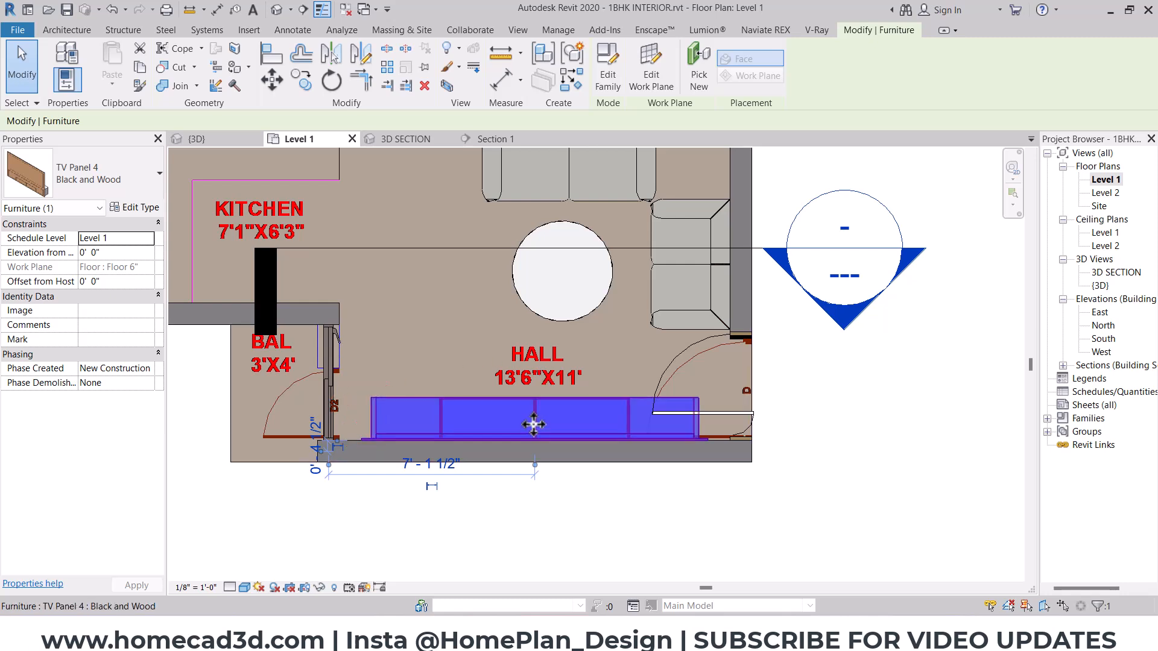
{"action": "key", "text": "Delete"}
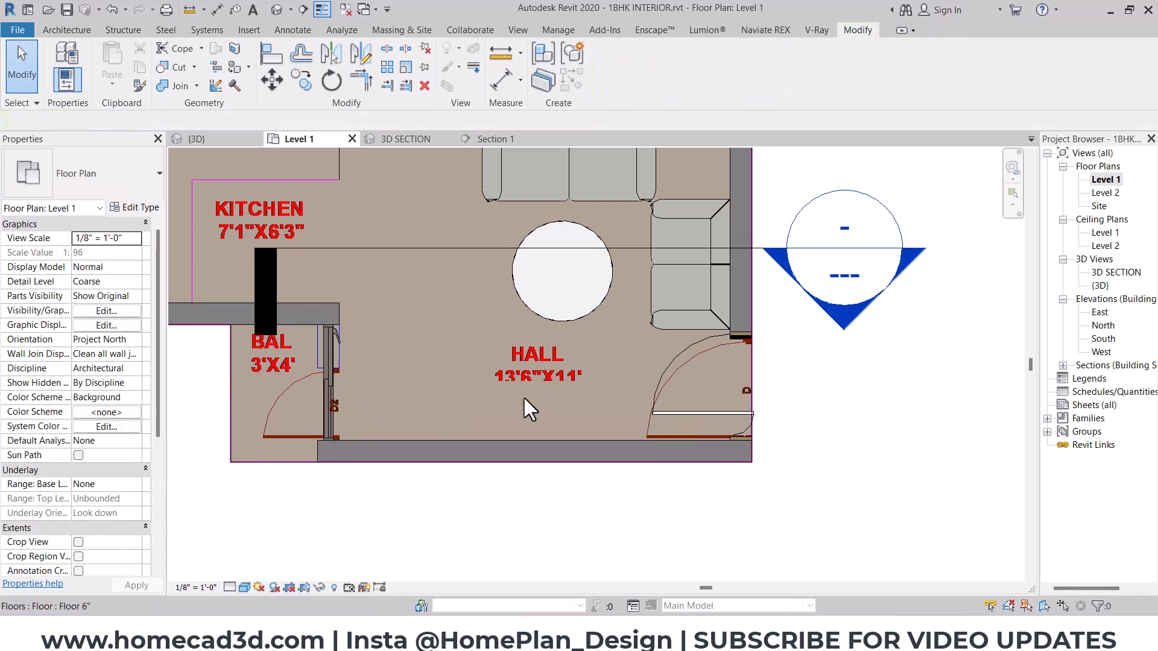
- Load TV Panel 7.rfa from the TV Units folder and place it against the hall's lower wall, centred on the round table
{"action": "left_click", "coordinate": [621, 636]}
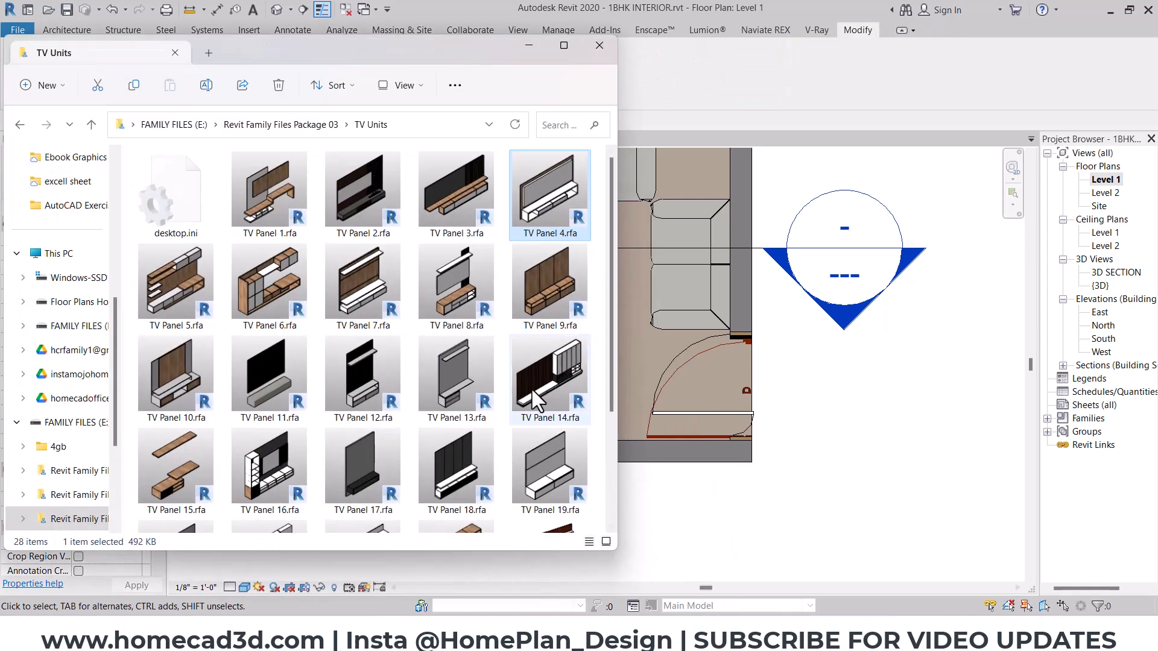
{"action": "left_click", "coordinate": [365, 331]}
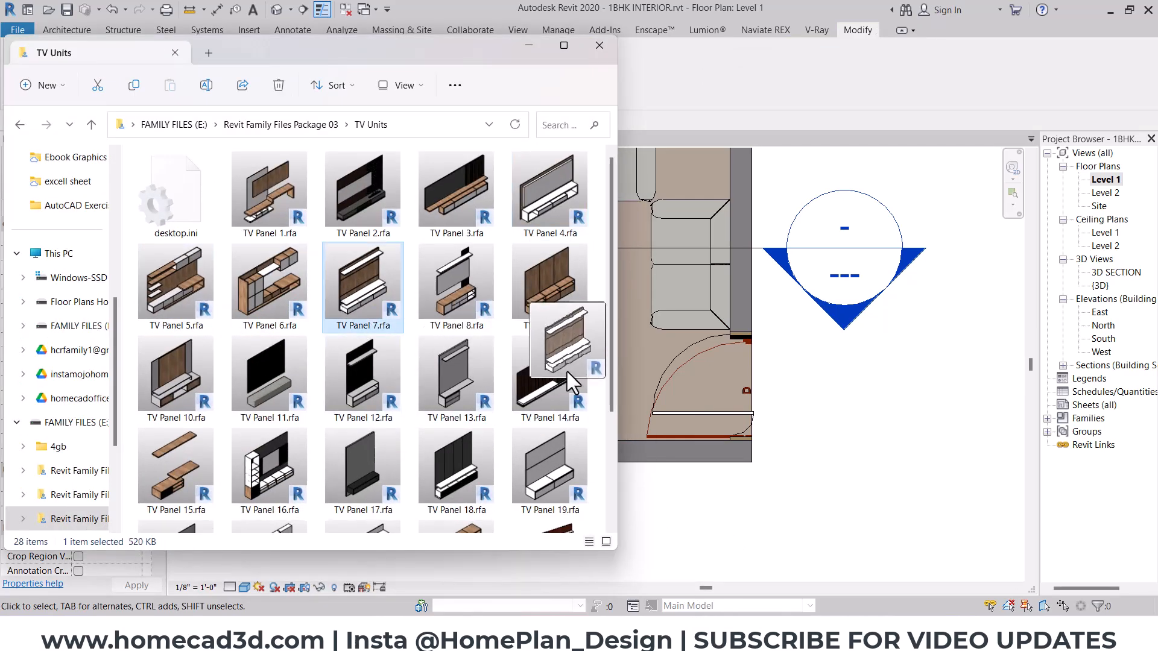
{"action": "left_click", "coordinate": [529, 46]}
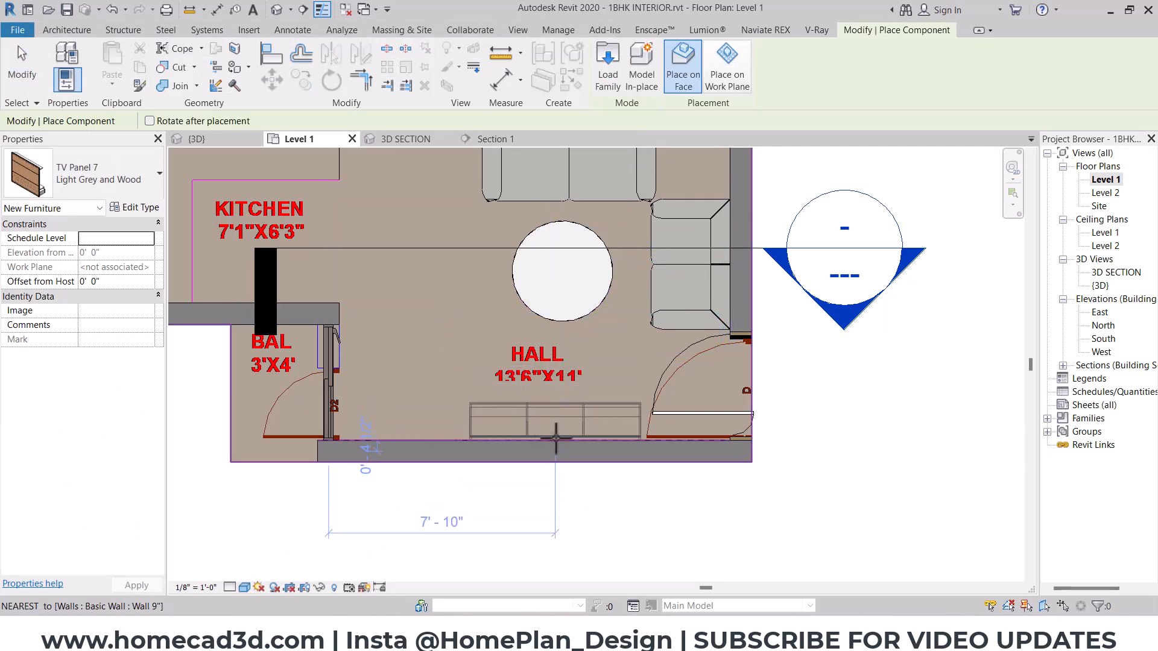
{"action": "scroll", "coordinate": [557, 432], "scroll_direction": "up", "scroll_amount": 2}
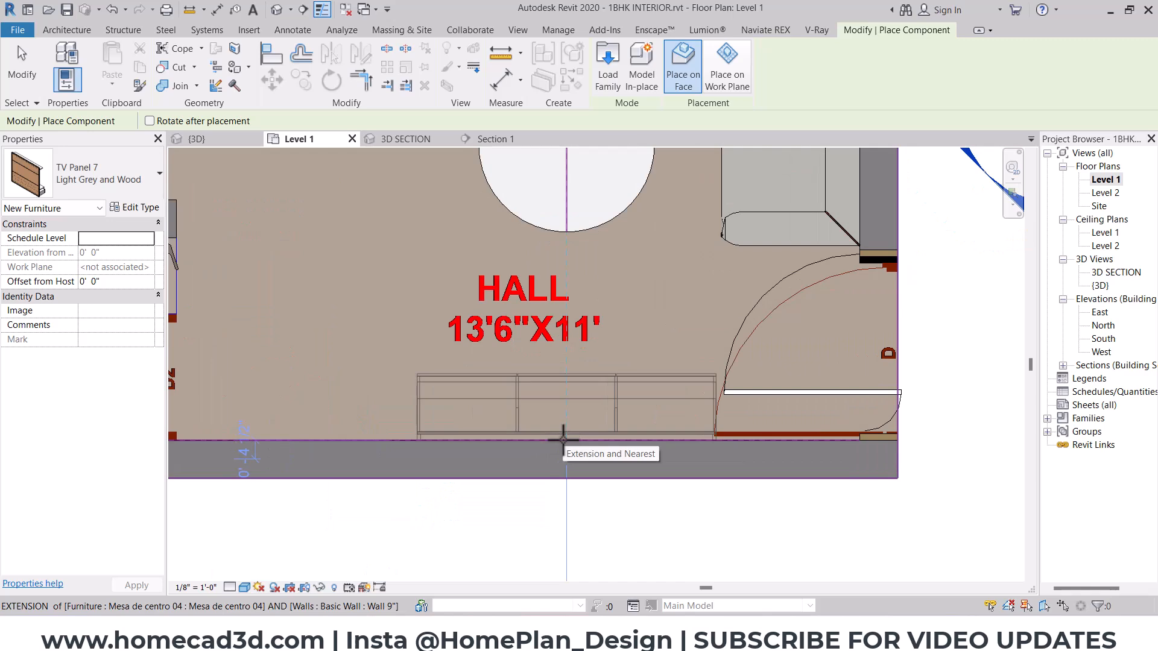
{"action": "left_click", "coordinate": [564, 440]}
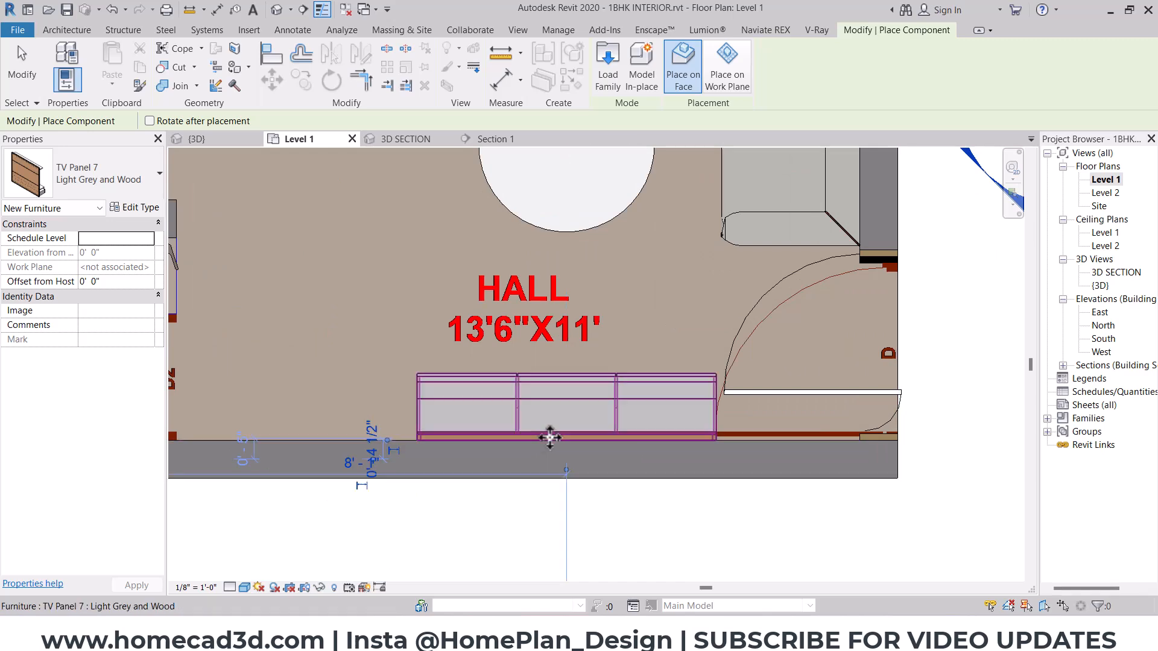
{"action": "scroll", "coordinate": [543, 429], "scroll_direction": "down", "scroll_amount": 2}
{"action": "key", "text": "Escape"}
- Nudge the upper Mia sofa and the TV Panel 7 unit together two increments to the left in the plan
{"action": "middle_click_drag", "start_coordinate": [576, 155], "coordinate": [572, 209]}
{"action": "left_click", "coordinate": [572, 199]}
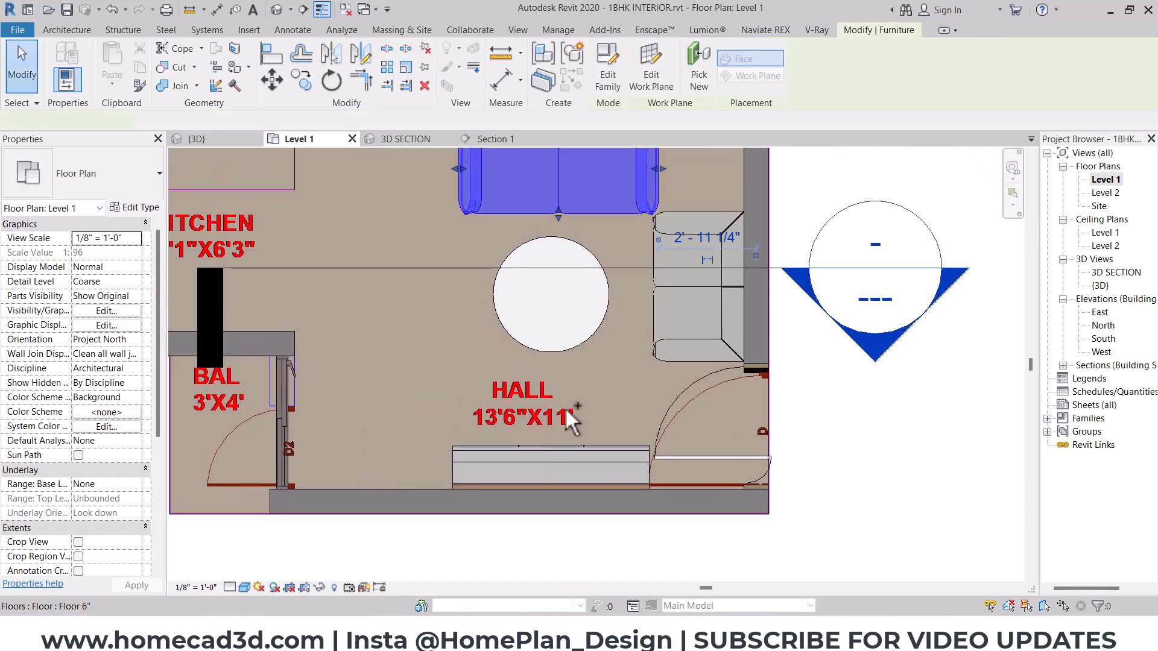
{"action": "left_click", "coordinate": [567, 448], "text": "ctrl"}
{"action": "key", "text": "Left"}
{"action": "key", "text": "Left"}
{"action": "key", "text": "Escape"}
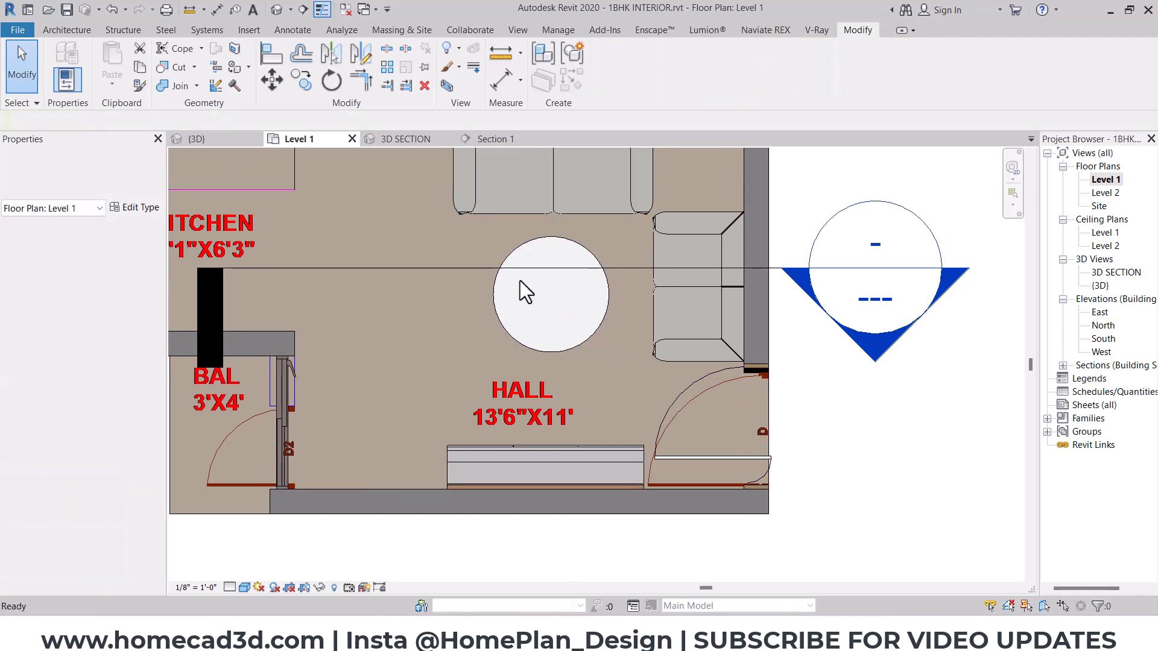
- Open the type properties of the TV Panel 7 unit from the Section 1 view and arrange the dialog beside the model
{"action": "left_click", "coordinate": [483, 143]}
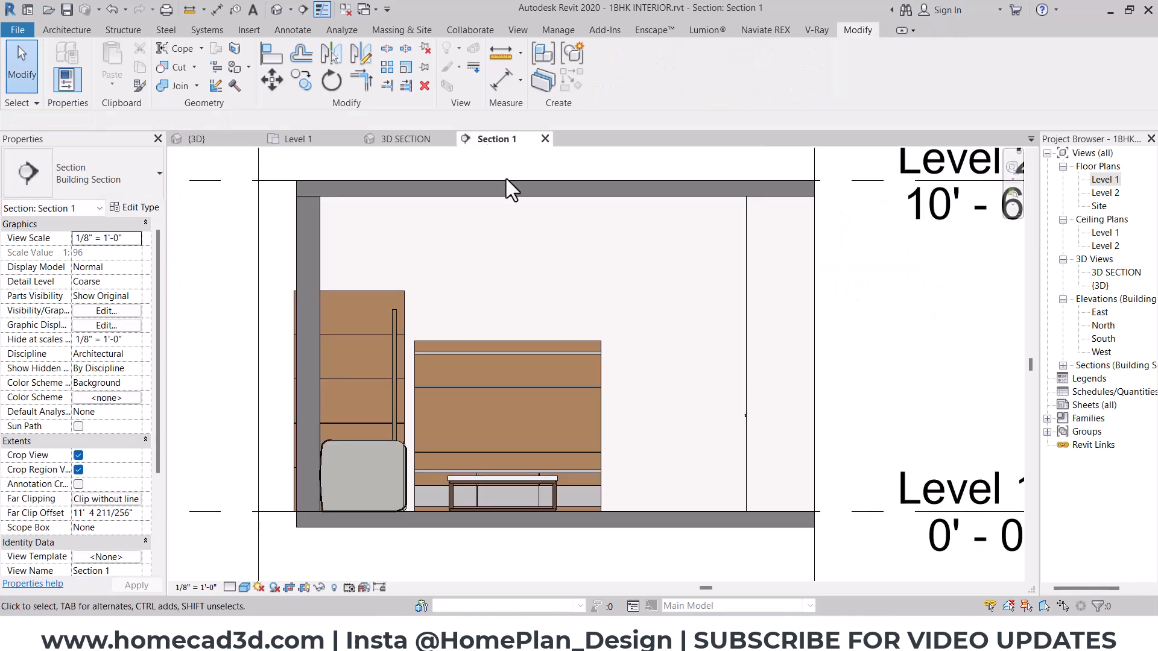
{"action": "left_click", "coordinate": [528, 425]}
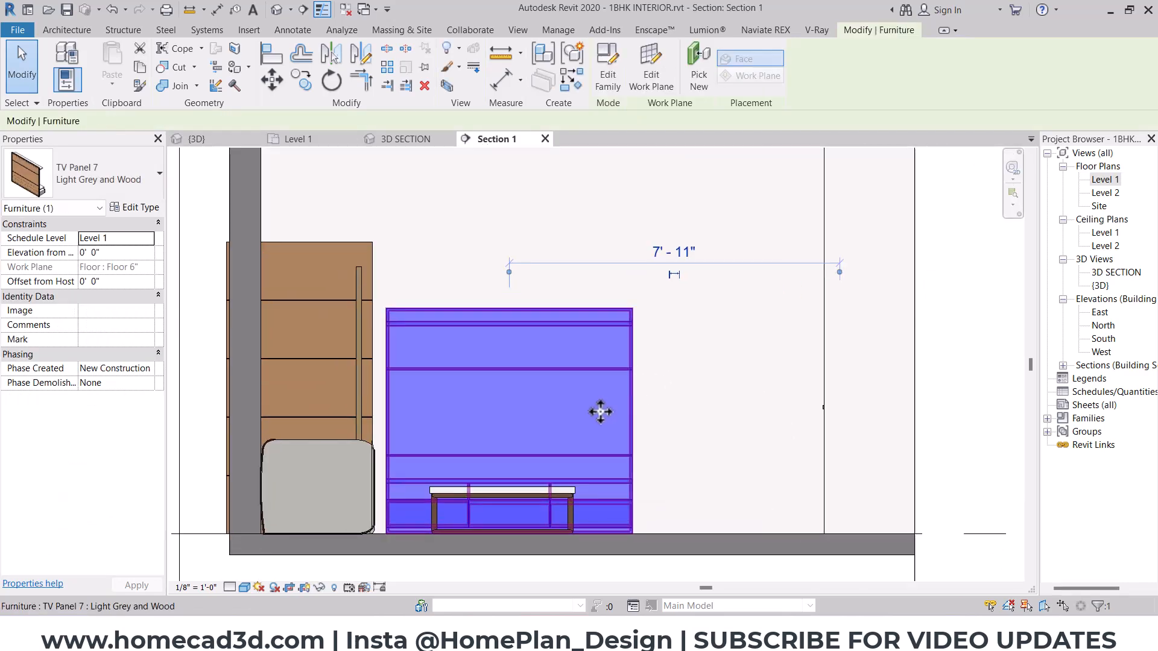
{"action": "left_click", "coordinate": [148, 207]}
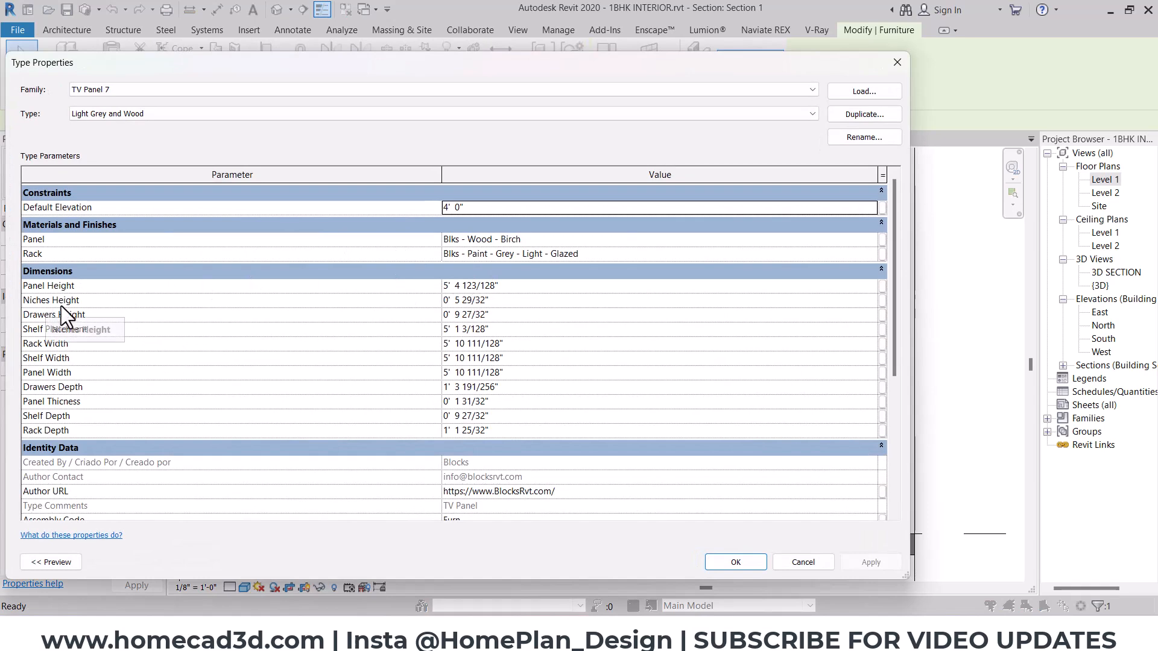
{"action": "left_click_drag", "start_coordinate": [409, 69], "coordinate": [577, 64]}
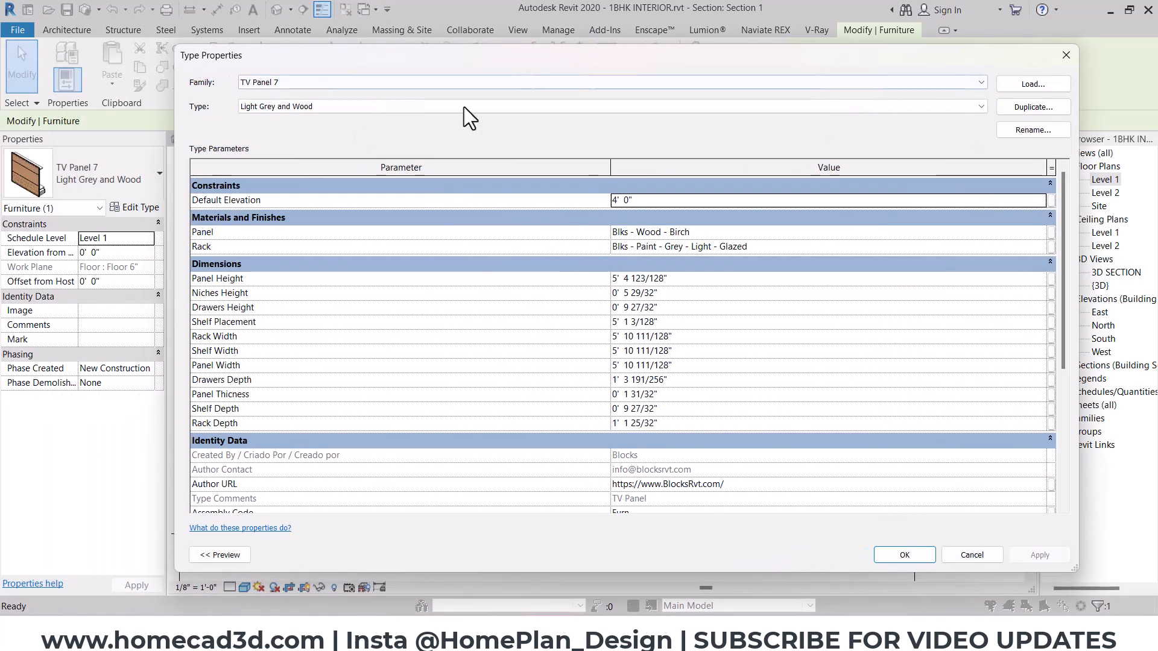
{"action": "left_click_drag", "start_coordinate": [175, 207], "coordinate": [470, 207]}
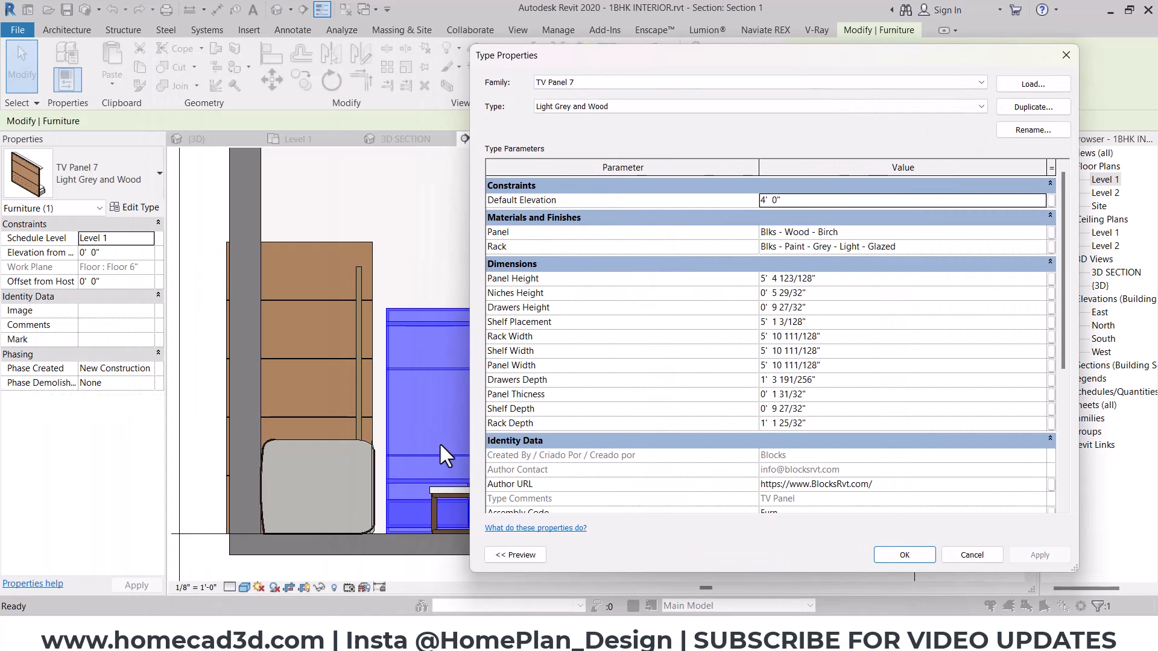
- Show the TV Panel 7 type preview and switch it from the 3D view through the Direita elevation to the front elevation
{"action": "left_click", "coordinate": [537, 556]}
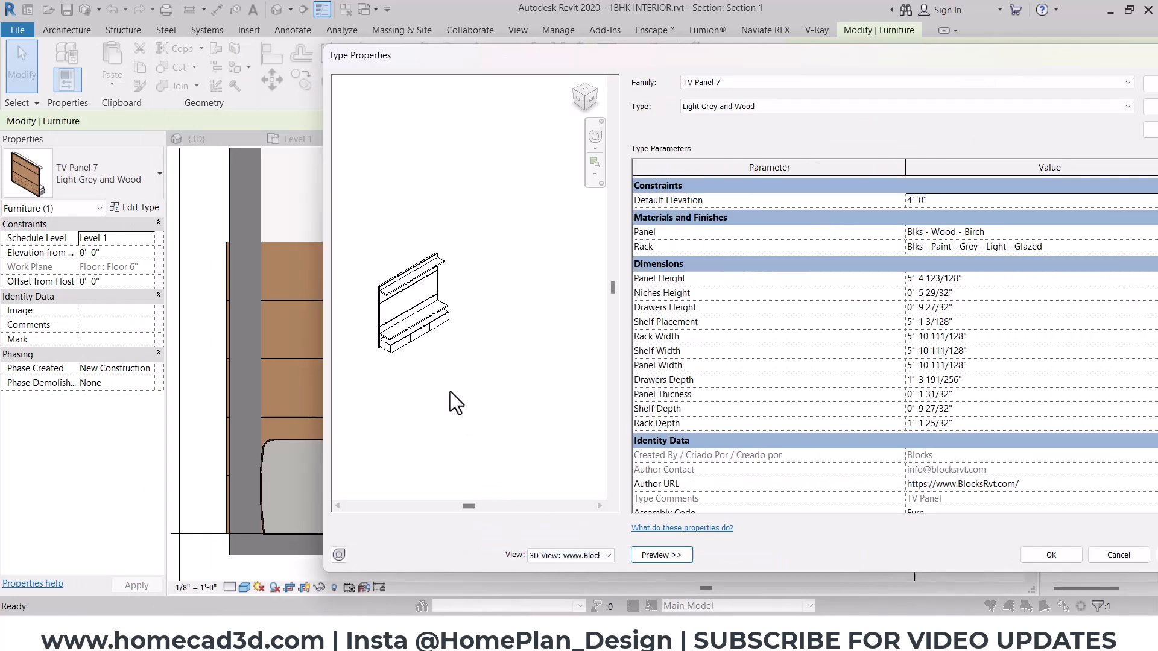
{"action": "scroll", "coordinate": [457, 406], "scroll_direction": "up", "scroll_amount": 2}
{"action": "left_click", "coordinate": [977, 280]}
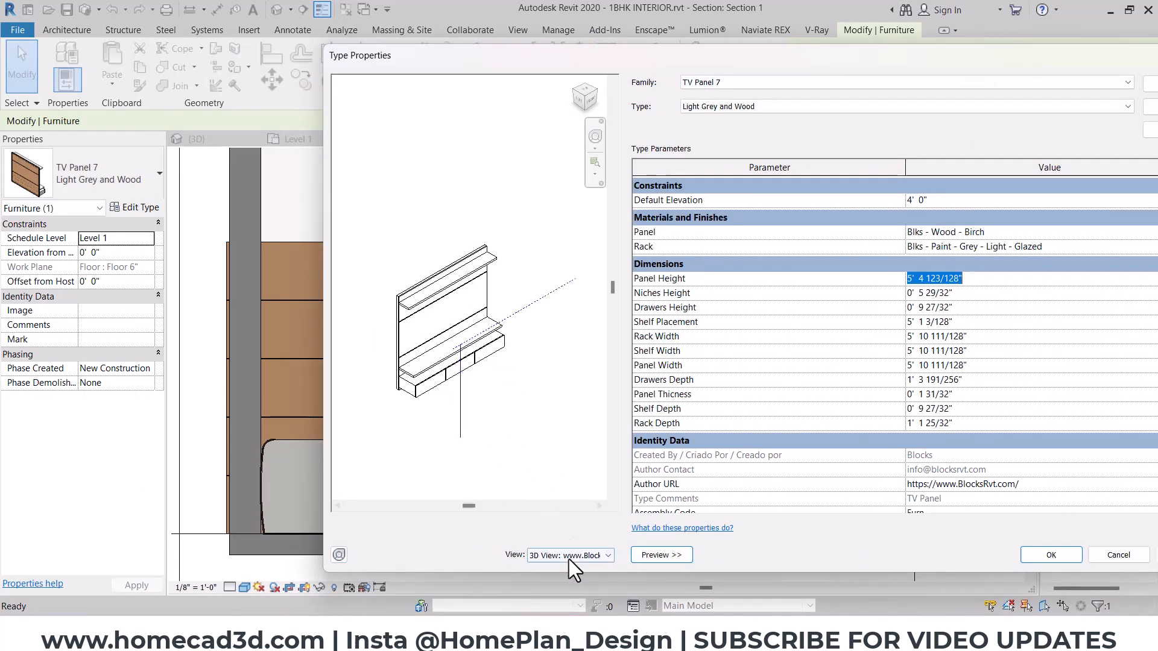
{"action": "left_click", "coordinate": [569, 556]}
{"action": "left_click", "coordinate": [602, 578]}
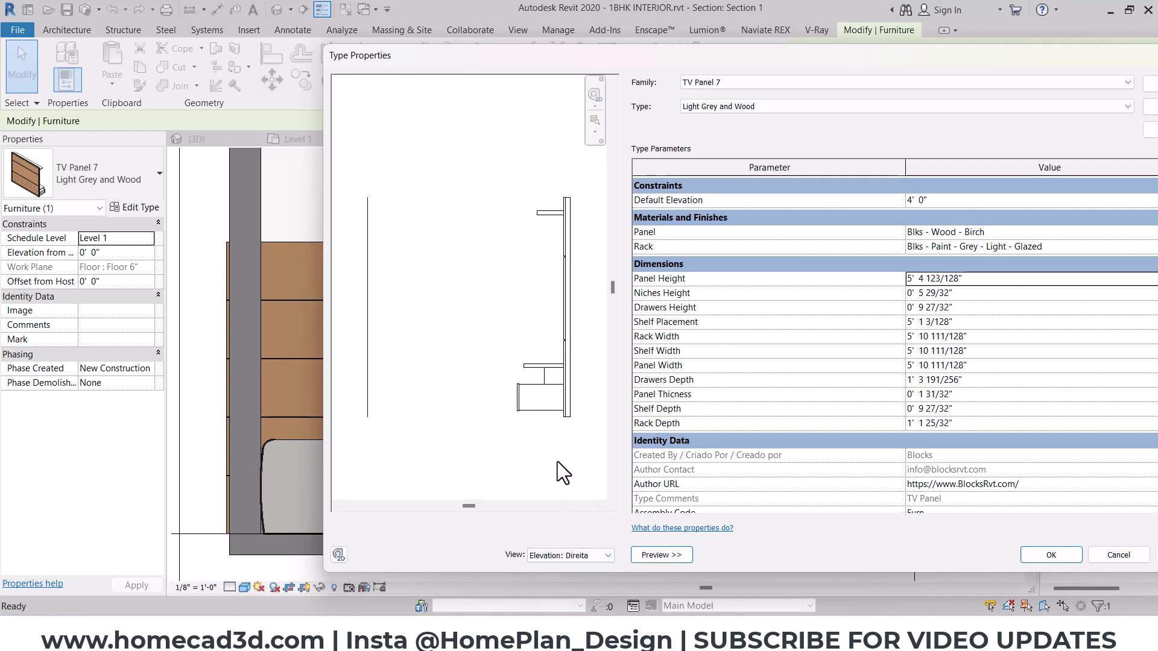
{"action": "left_click", "coordinate": [559, 553]}
{"action": "left_click", "coordinate": [606, 595]}
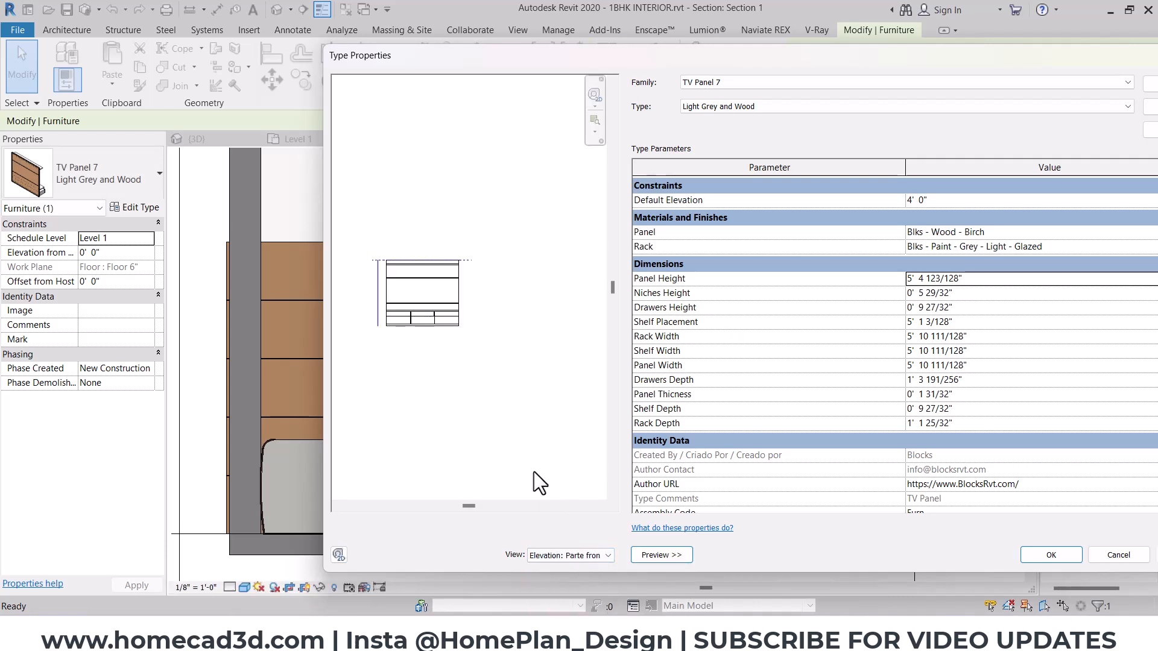
- Set the TV Panel 7 type's Panel Height to 9' 0" and its Shelf Placement to 6' 6"
{"action": "scroll", "coordinate": [379, 277], "scroll_direction": "up", "scroll_amount": 3}
{"action": "left_click", "coordinate": [977, 279]}
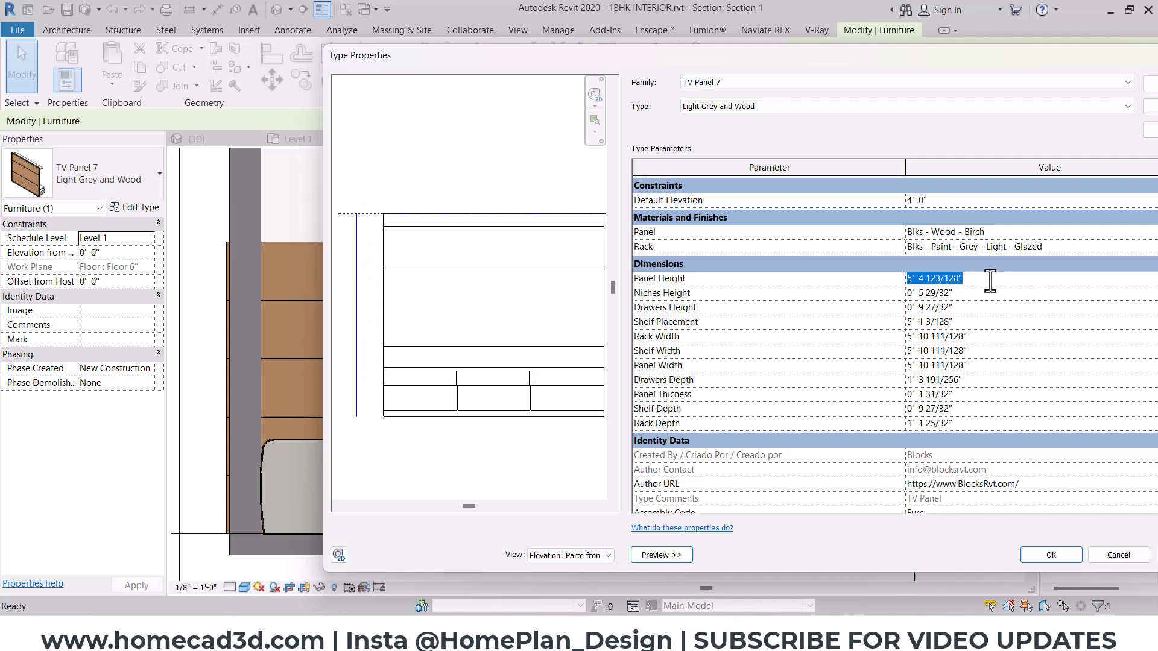
{"action": "type", "text": "9'  0"}
{"action": "left_click", "coordinate": [963, 293]}
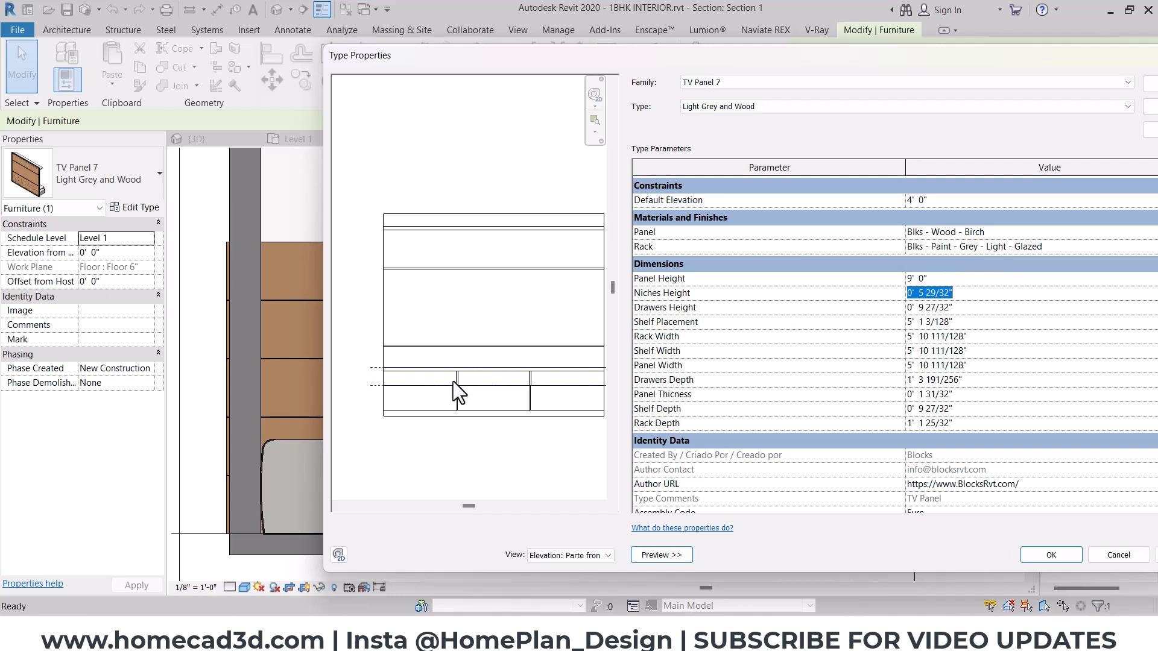
{"action": "left_click", "coordinate": [962, 308]}
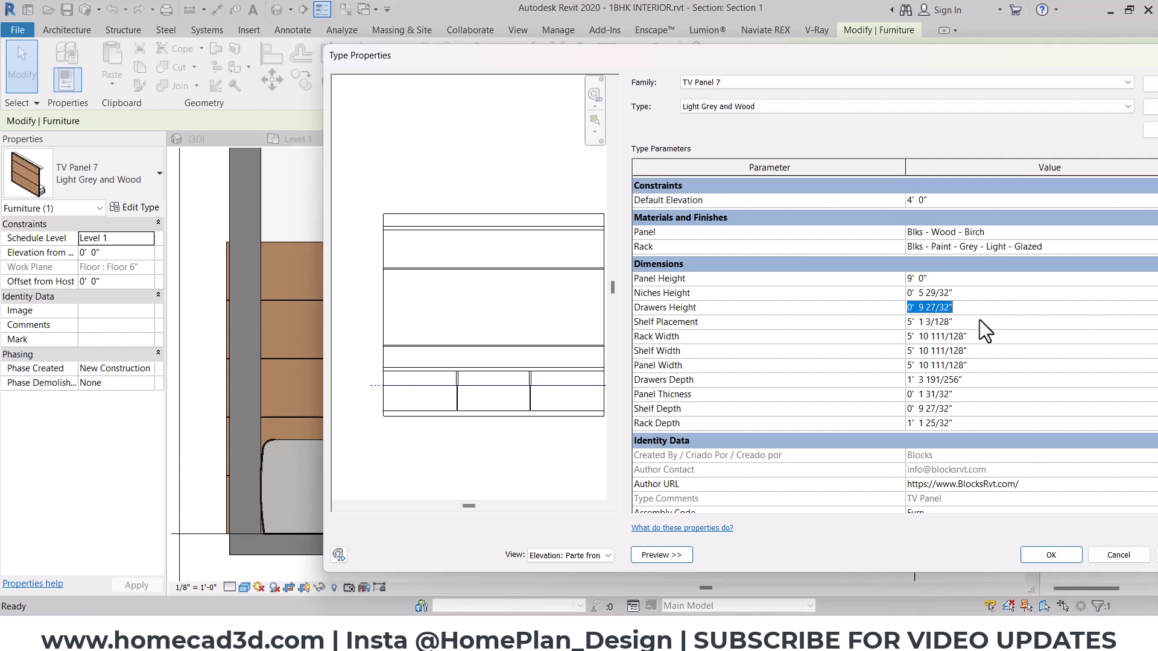
{"action": "left_click", "coordinate": [979, 321]}
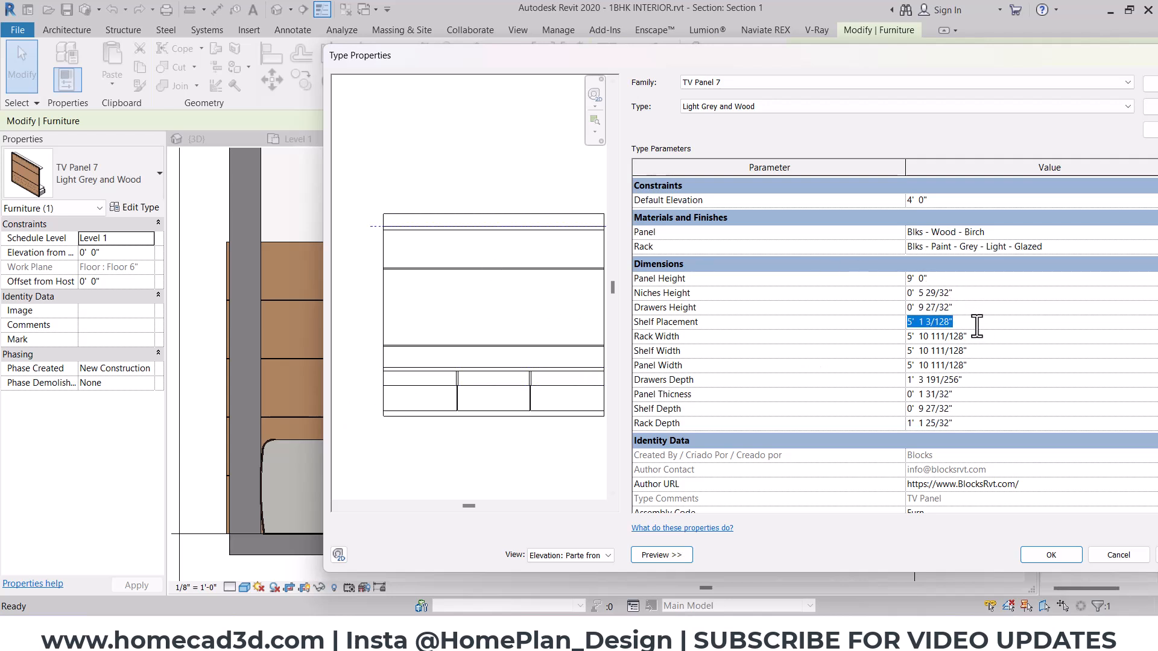
{"action": "type", "text": "6"}
{"action": "left_click", "coordinate": [957, 318]}
{"action": "type", "text": "6'6\""}
- Set the TV Panel 7 type's Rack Width to 6' 0" and its Shelf Width to 6' 6"
{"action": "left_click", "coordinate": [978, 337]}
{"action": "scroll", "coordinate": [430, 306], "scroll_direction": "down", "scroll_amount": 1}
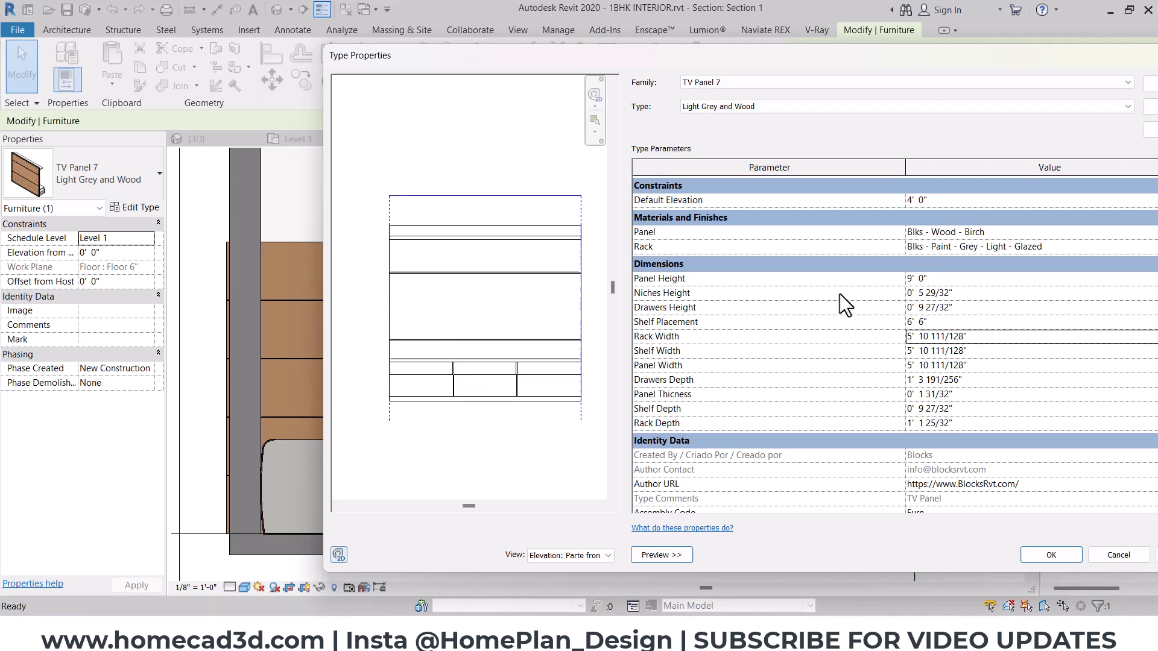
{"action": "left_click", "coordinate": [973, 338]}
{"action": "type", "text": "6'  0"}
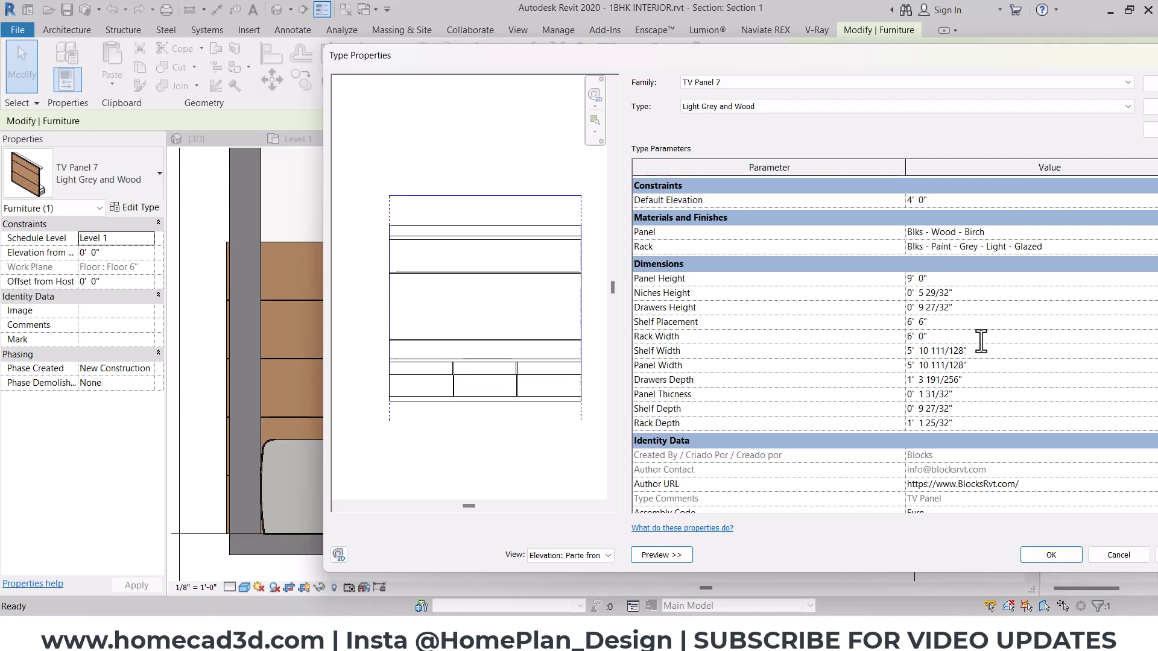
{"action": "left_click", "coordinate": [979, 351]}
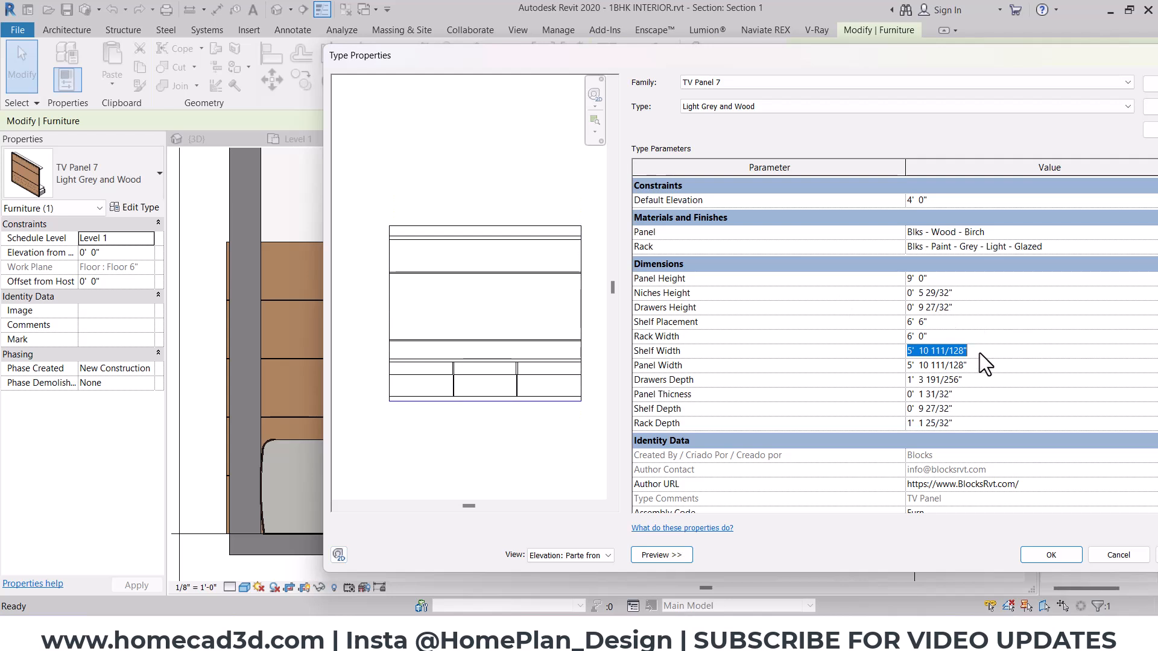
{"action": "type", "text": "6'6\""}
{"action": "key", "text": "Return"}
- Set the TV Panel 7 type's Panel Width to 6' 6" and apply the type changes
{"action": "left_click", "coordinate": [987, 364]}
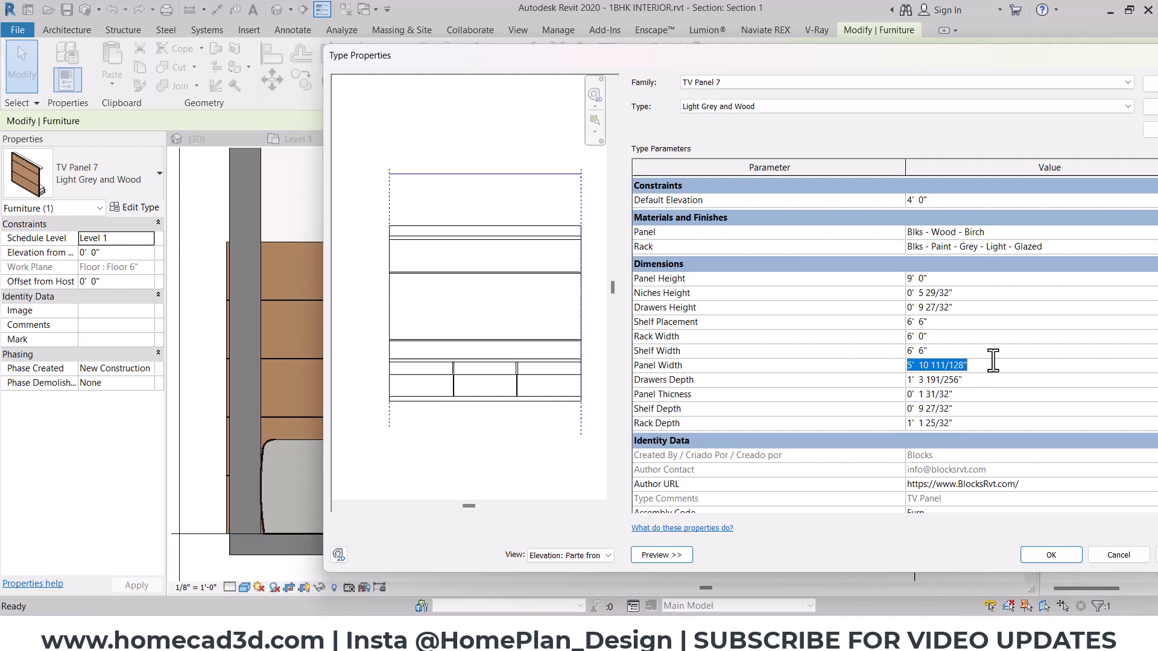
{"action": "type", "text": "6'6\""}
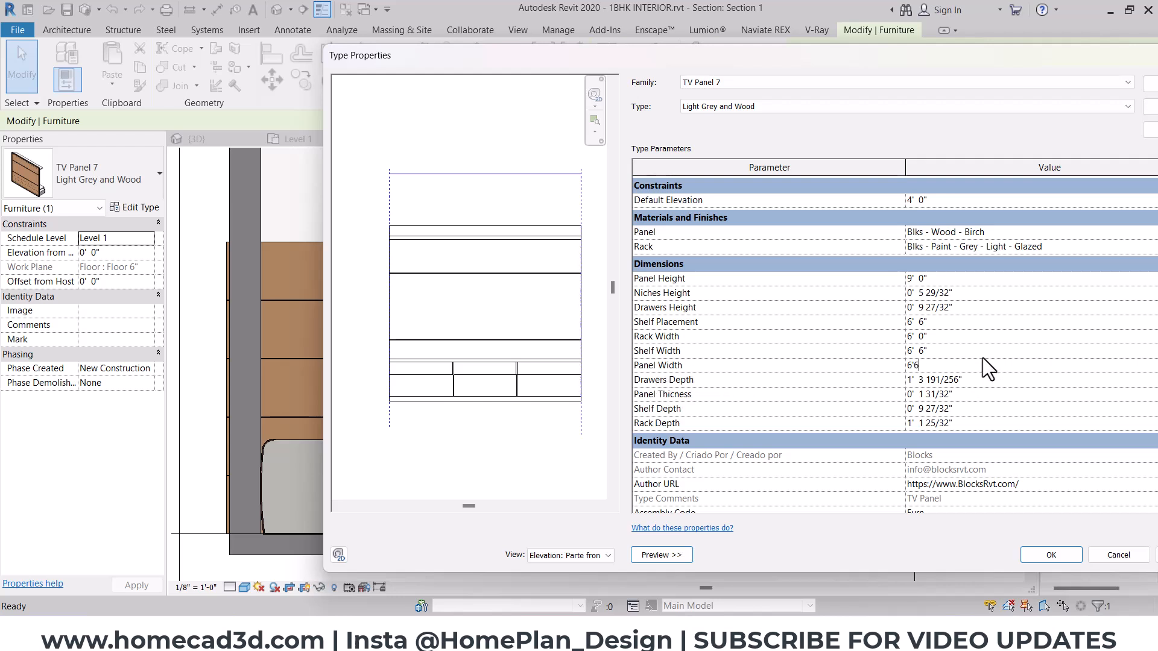
{"action": "left_click", "coordinate": [980, 380]}
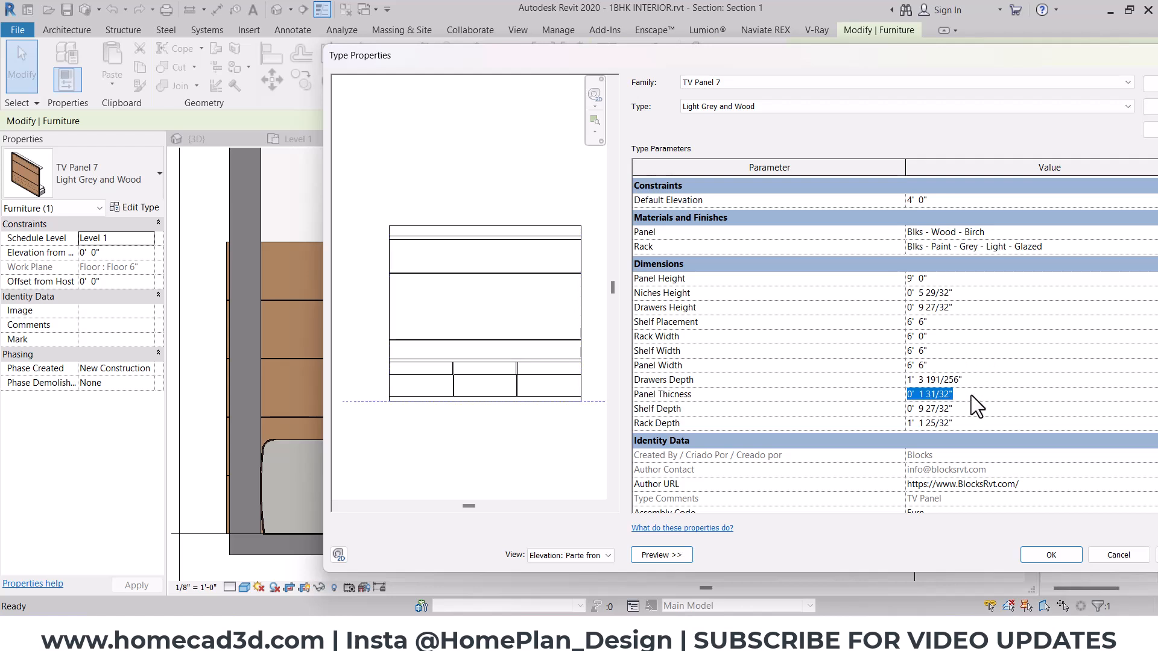
{"action": "left_click", "coordinate": [960, 407]}
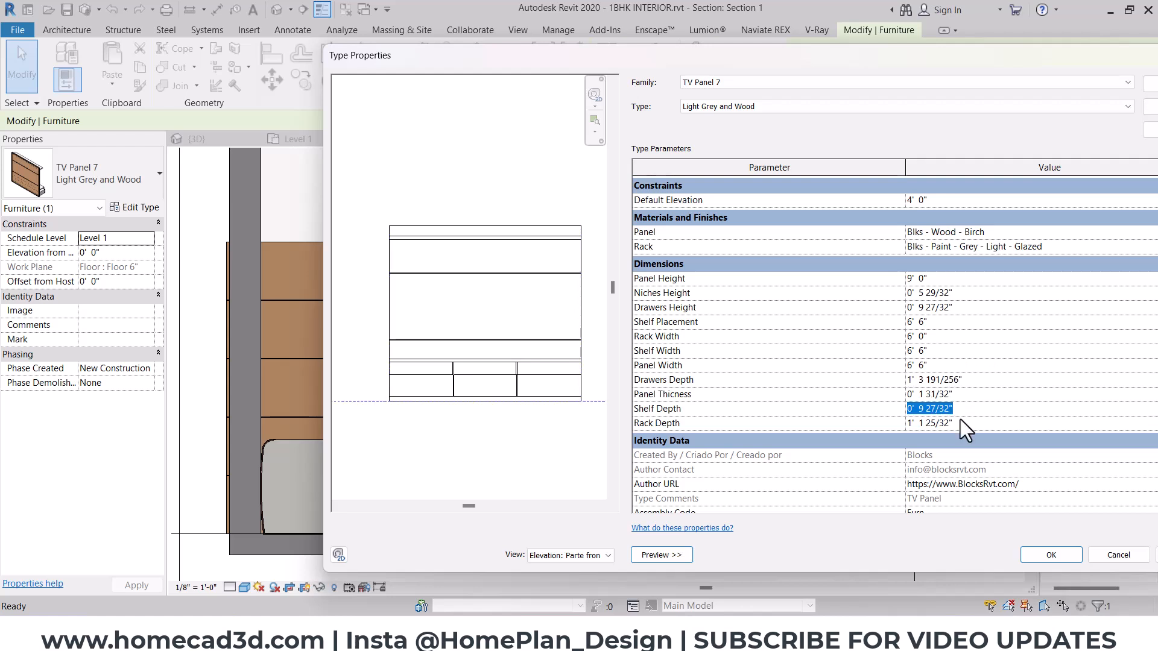
{"action": "left_click", "coordinate": [960, 422]}
{"action": "left_click", "coordinate": [1040, 544]}
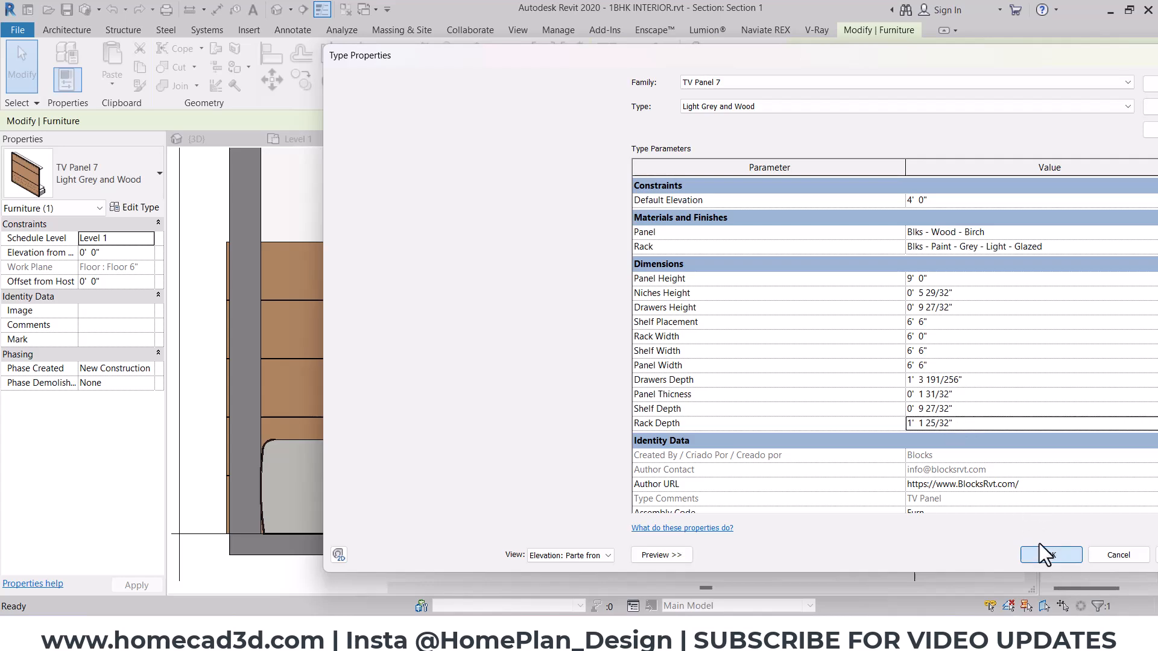
- Inspect the resized TV Panel 7 unit in Section 1 and from several angles in the 3D SECTION view
{"action": "scroll", "coordinate": [603, 295], "scroll_direction": "down", "scroll_amount": 4}
{"action": "left_click", "coordinate": [428, 158]}
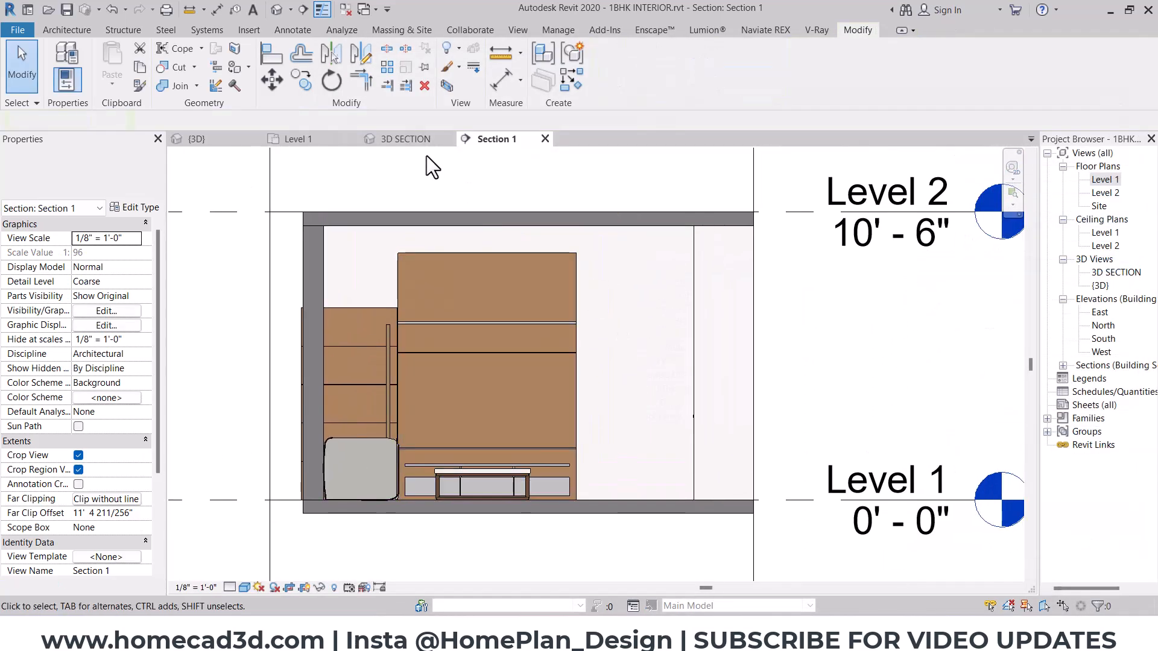
{"action": "left_click", "coordinate": [410, 139]}
{"action": "middle_click_drag", "start_coordinate": [487, 245], "coordinate": [520, 426], "text": "shift"}
{"action": "scroll", "coordinate": [656, 403], "scroll_direction": "up", "scroll_amount": 2}
{"action": "scroll", "coordinate": [648, 383], "scroll_direction": "down", "scroll_amount": 2}
{"action": "left_click", "coordinate": [644, 375]}
{"action": "scroll", "coordinate": [643, 376], "scroll_direction": "down", "scroll_amount": 1}
{"action": "middle_click_drag", "start_coordinate": [643, 375], "coordinate": [633, 465]}
{"action": "key", "text": "Escape"}
{"action": "mouse_move", "coordinate": [510, 461]}
{"action": "middle_mouse_down", "text": "shift"}
{"action": "mouse_move", "coordinate": [628, 457]}
{"action": "mouse_move", "coordinate": [499, 481]}
{"action": "middle_mouse_up", "text": "shift"}
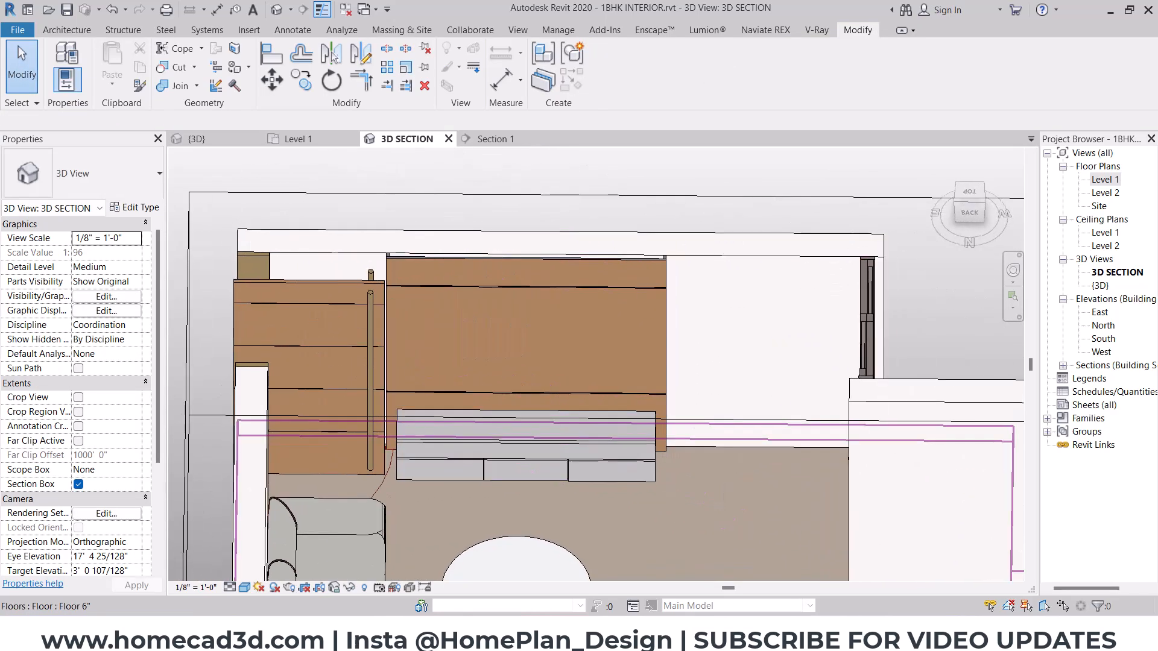
- Switch to File Explorer and open the Eletronics(drive) folder in Revit Family Files Package 01
{"action": "key", "text": "alt+Tab"}
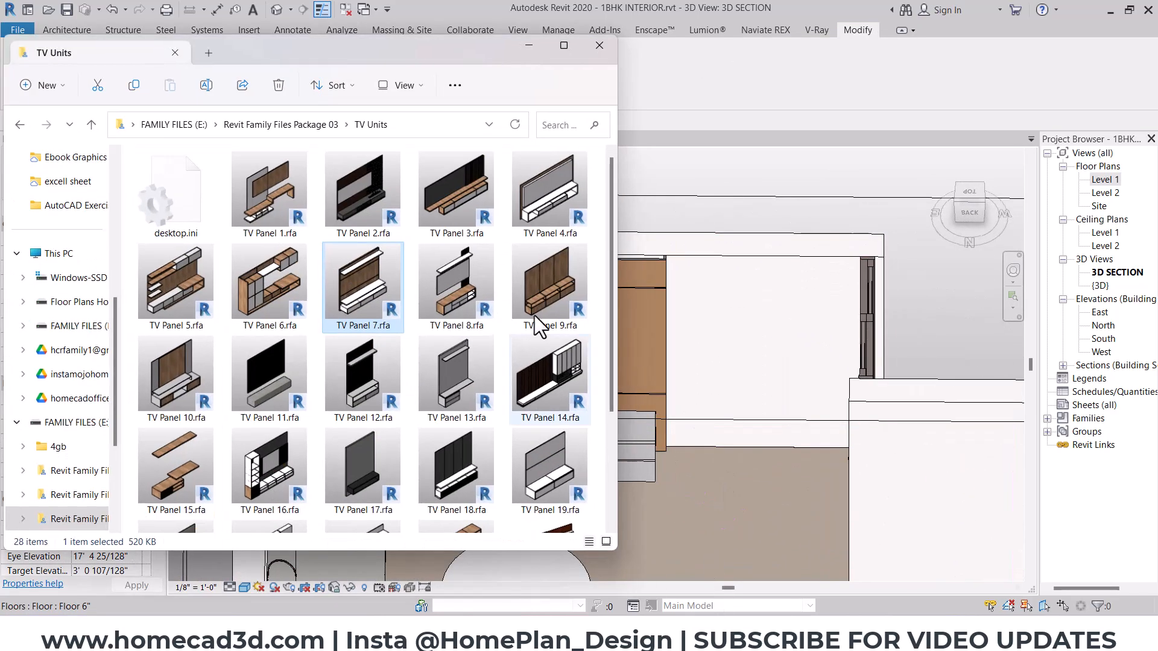
{"action": "left_click", "coordinate": [302, 121]}
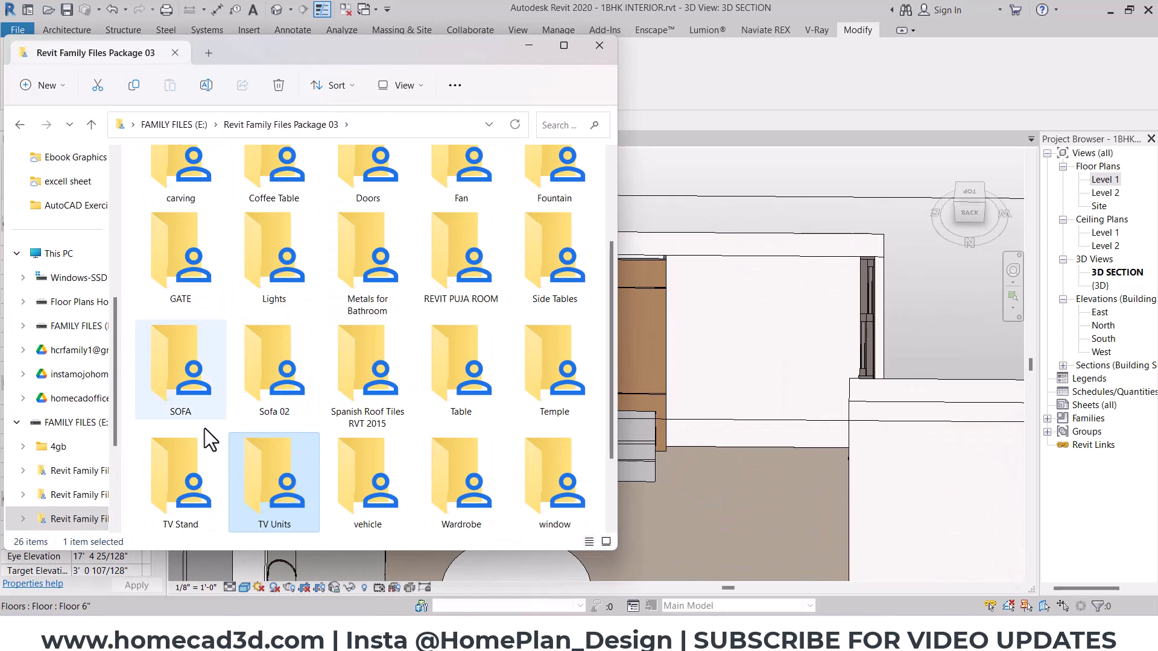
{"action": "left_click", "coordinate": [168, 124]}
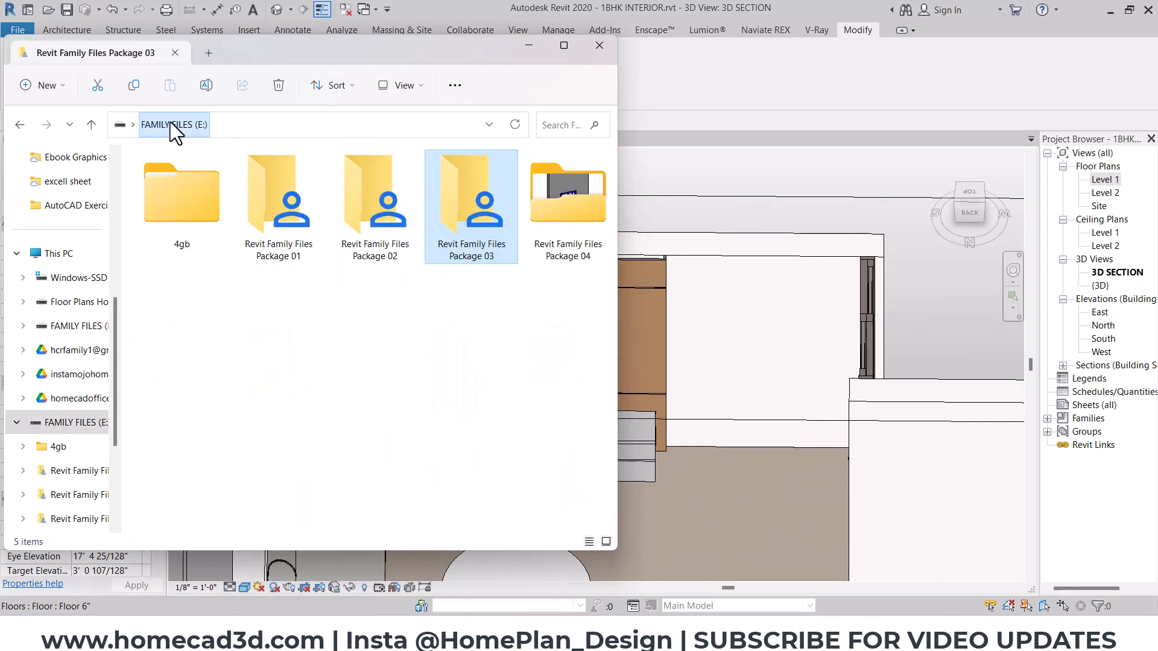
{"action": "double_click", "coordinate": [273, 213]}
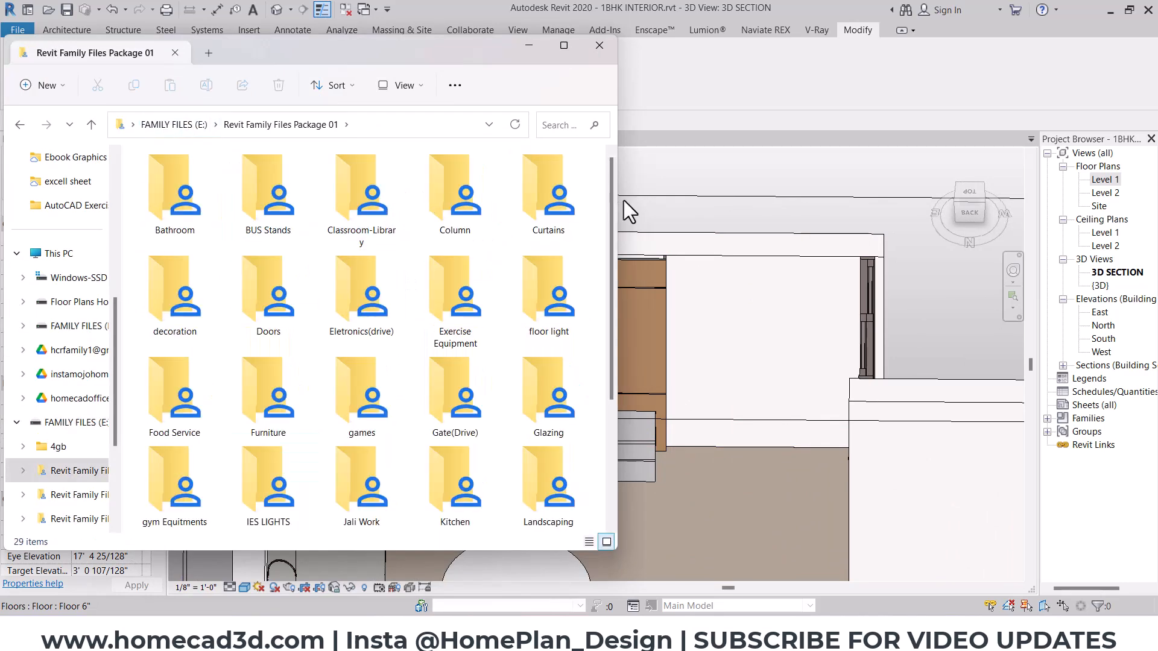
{"action": "scroll", "coordinate": [610, 217], "scroll_direction": "down", "scroll_amount": 1}
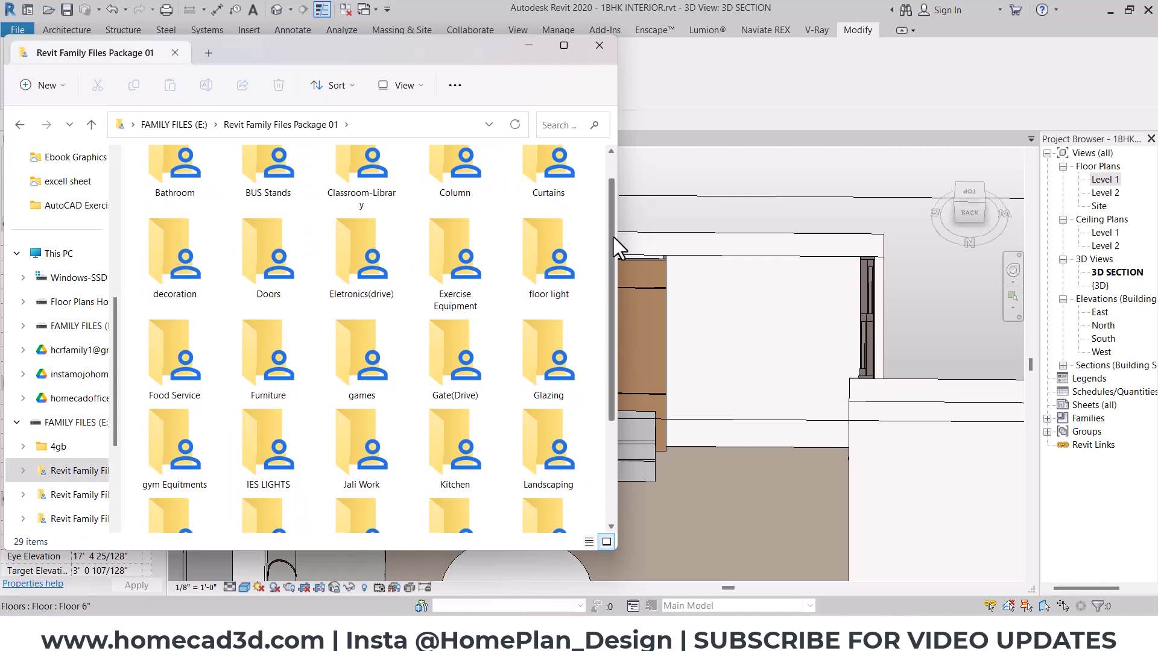
{"action": "double_click", "coordinate": [341, 248]}
{"action": "scroll", "coordinate": [409, 262], "scroll_direction": "up", "scroll_amount": 4, "text": "ctrl"}
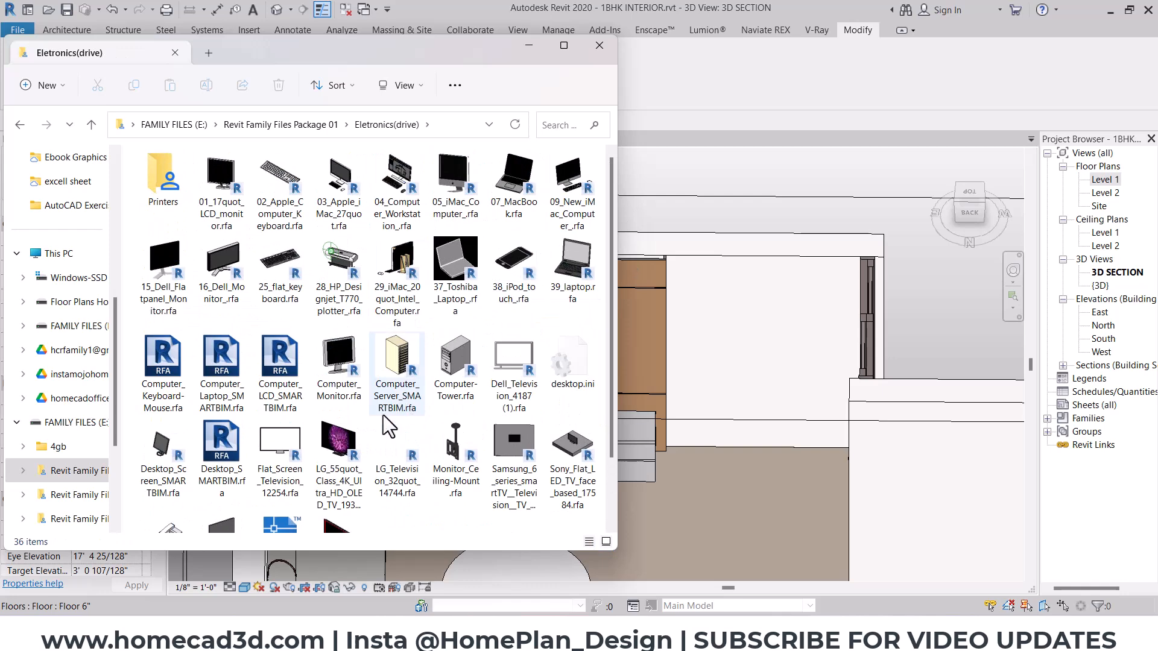
- Load the LG 55-inch 4K Ultra HD OLED TV family and place one on the rack in front of TV Panel 7
{"action": "left_click", "coordinate": [344, 480]}
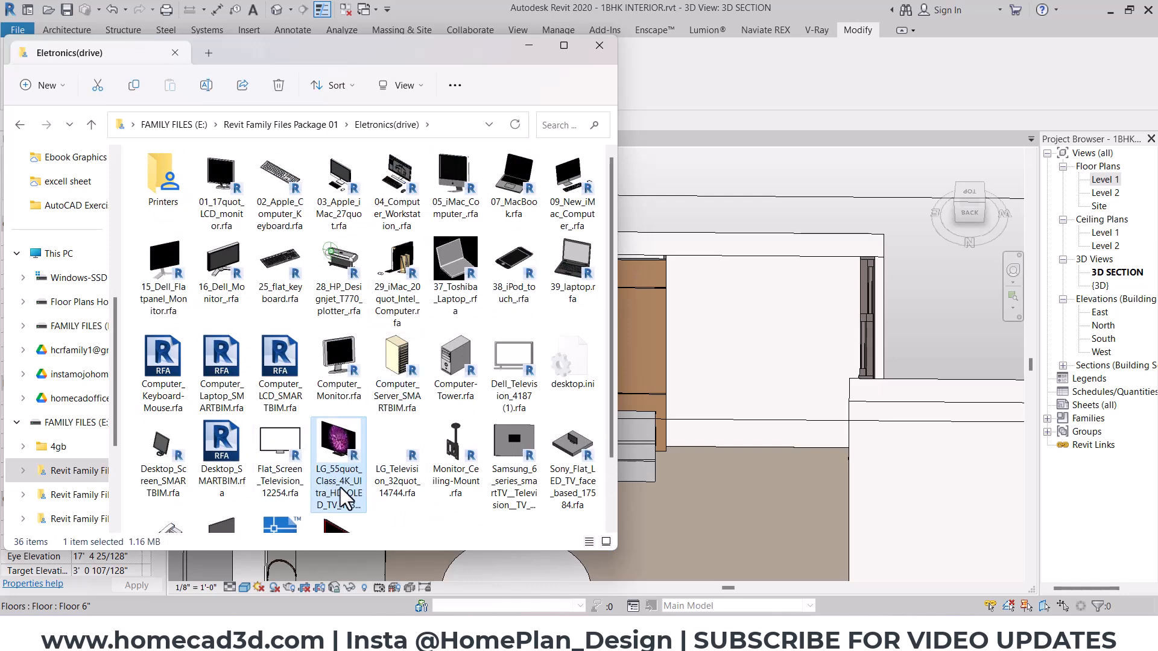
{"action": "left_click_drag", "start_coordinate": [336, 460], "coordinate": [663, 473]}
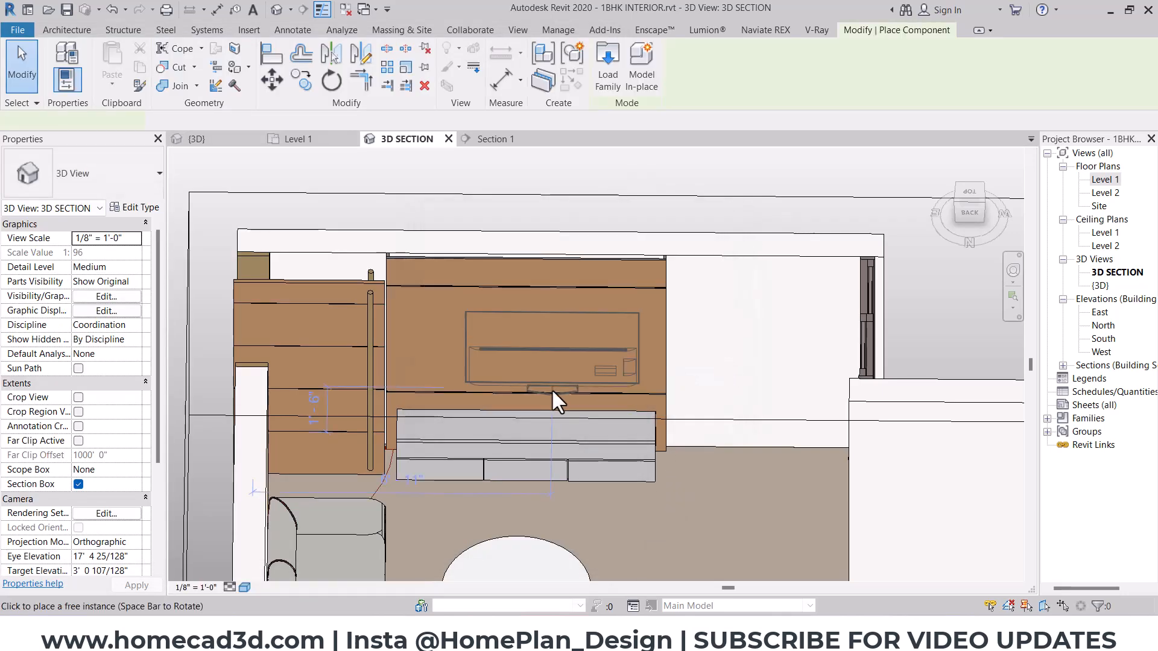
{"action": "middle_click_drag", "start_coordinate": [530, 422], "coordinate": [395, 495], "text": "shift"}
{"action": "scroll", "coordinate": [768, 524], "scroll_direction": "up", "scroll_amount": 2}
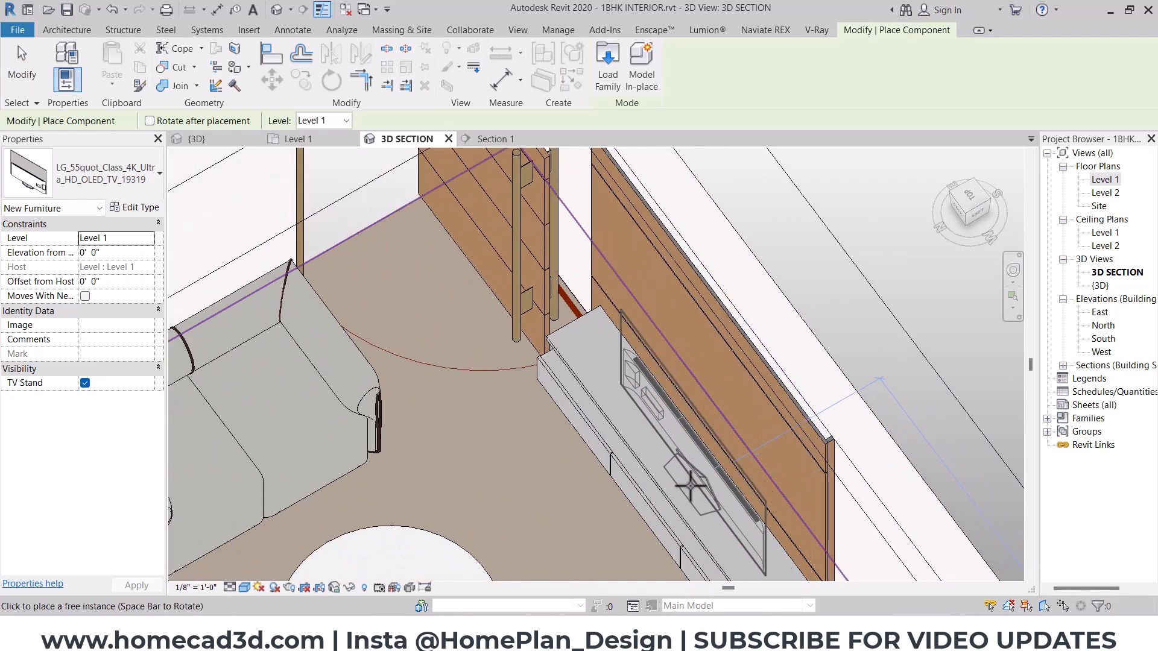
{"action": "left_click", "coordinate": [696, 496]}
{"action": "key", "text": "Escape"}
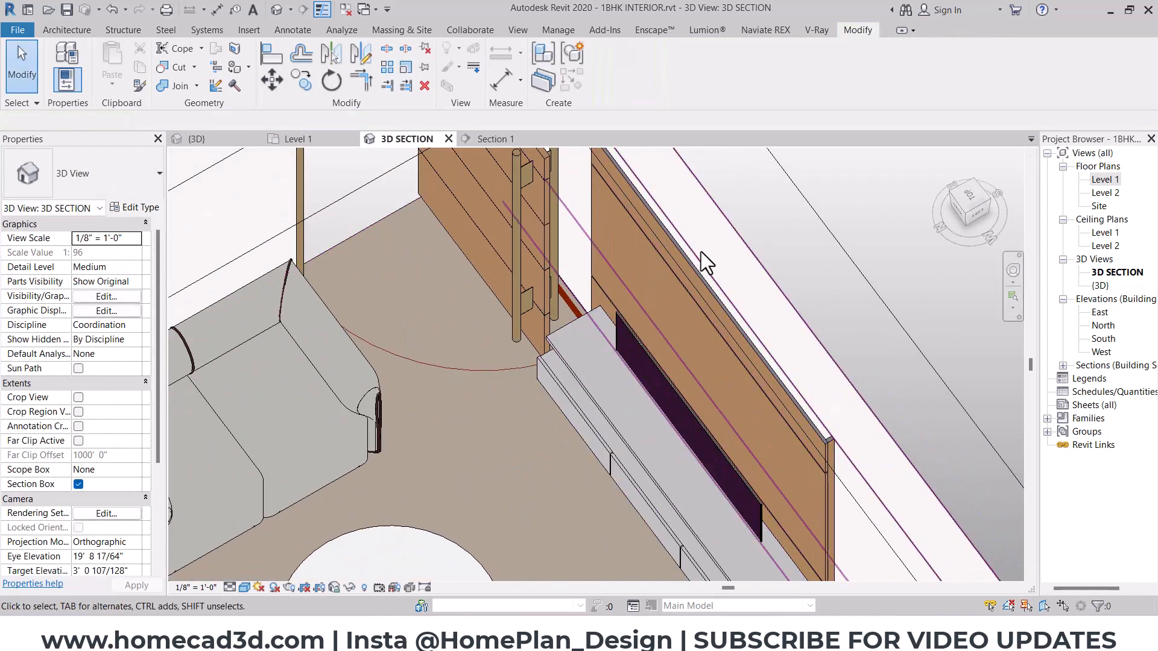
- Raise the LG TV above the rack in the Section 1 view and set its elevation from the level to 2' 6"
{"action": "left_click", "coordinate": [489, 139]}
{"action": "left_click", "coordinate": [477, 432]}
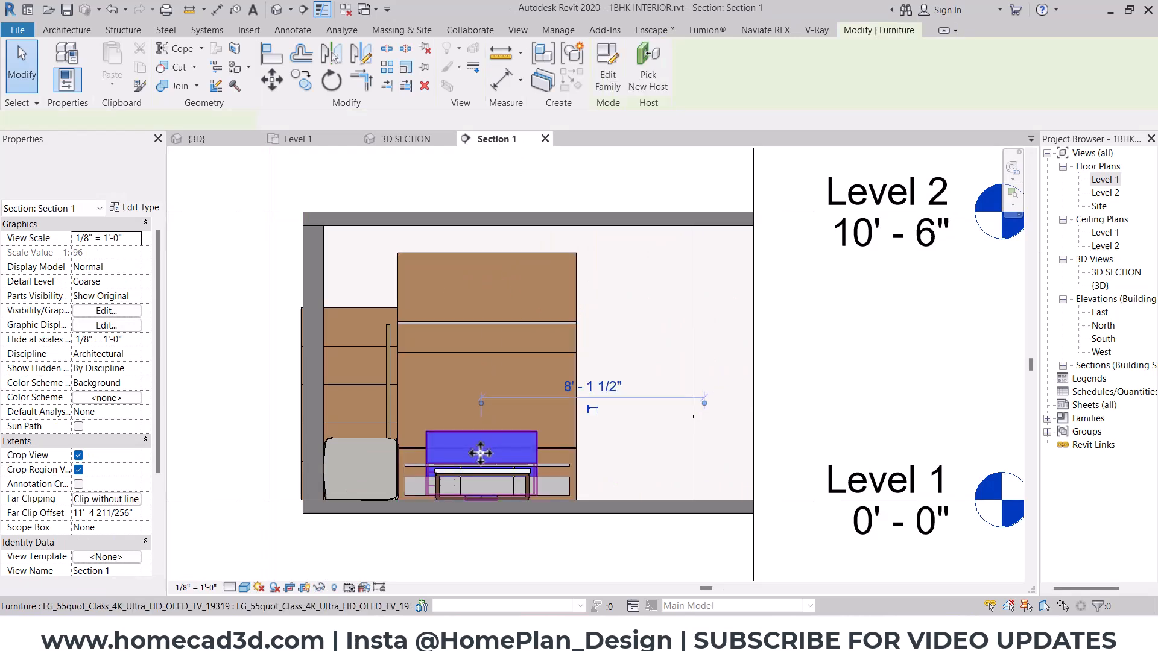
{"action": "scroll", "coordinate": [488, 483], "scroll_direction": "up", "scroll_amount": 3}
{"action": "key", "text": "m"}
{"action": "key", "text": "v"}
{"action": "left_click", "coordinate": [469, 523]}
{"action": "left_click", "coordinate": [467, 392]}
{"action": "scroll", "coordinate": [471, 392], "scroll_direction": "down", "scroll_amount": 2}
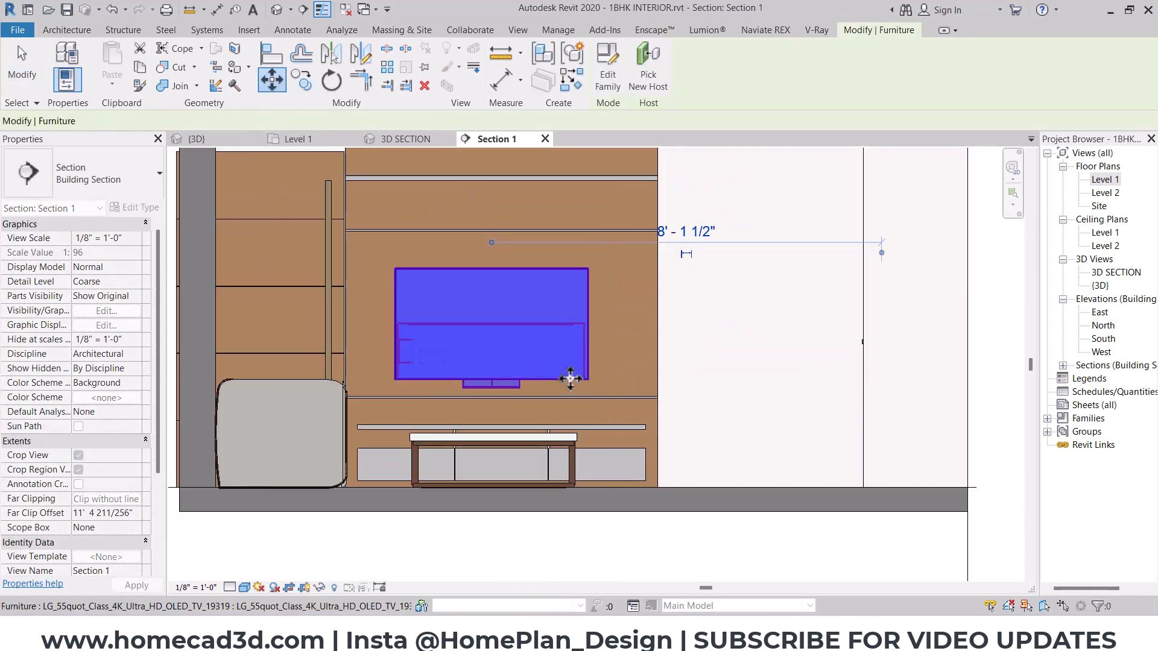
{"action": "left_click", "coordinate": [117, 252]}
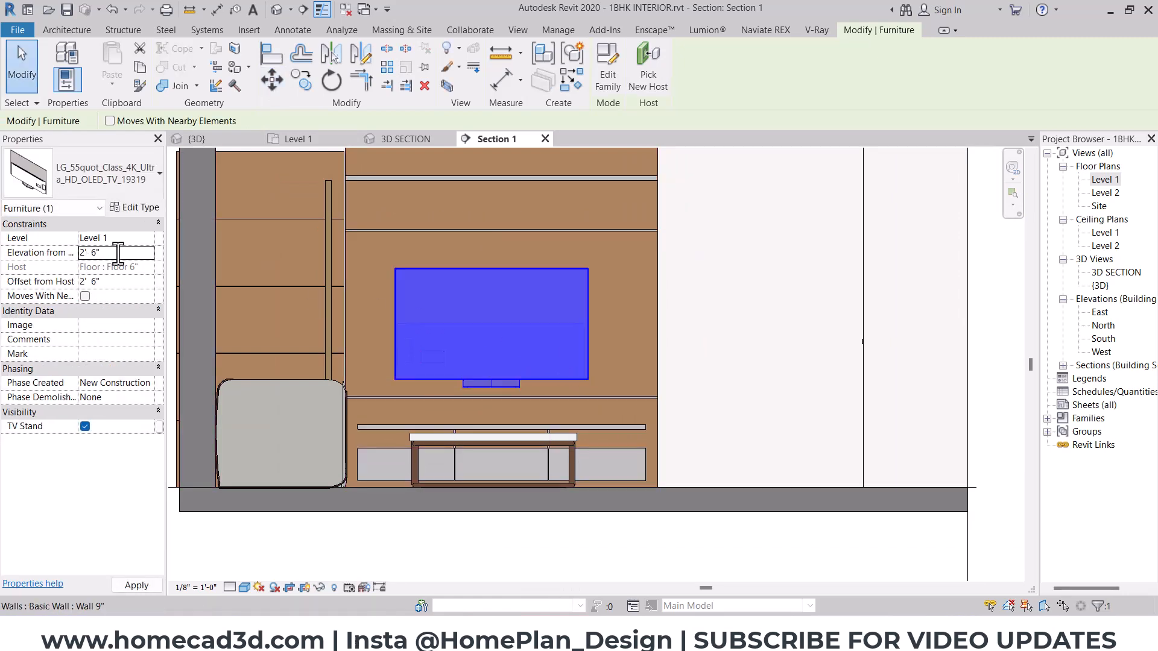
{"action": "type", "text": "2' 6\""}
- Open the Level 1 floor plan at the TV unit and set its visual style to Wireframe
{"action": "left_click", "coordinate": [1108, 179]}
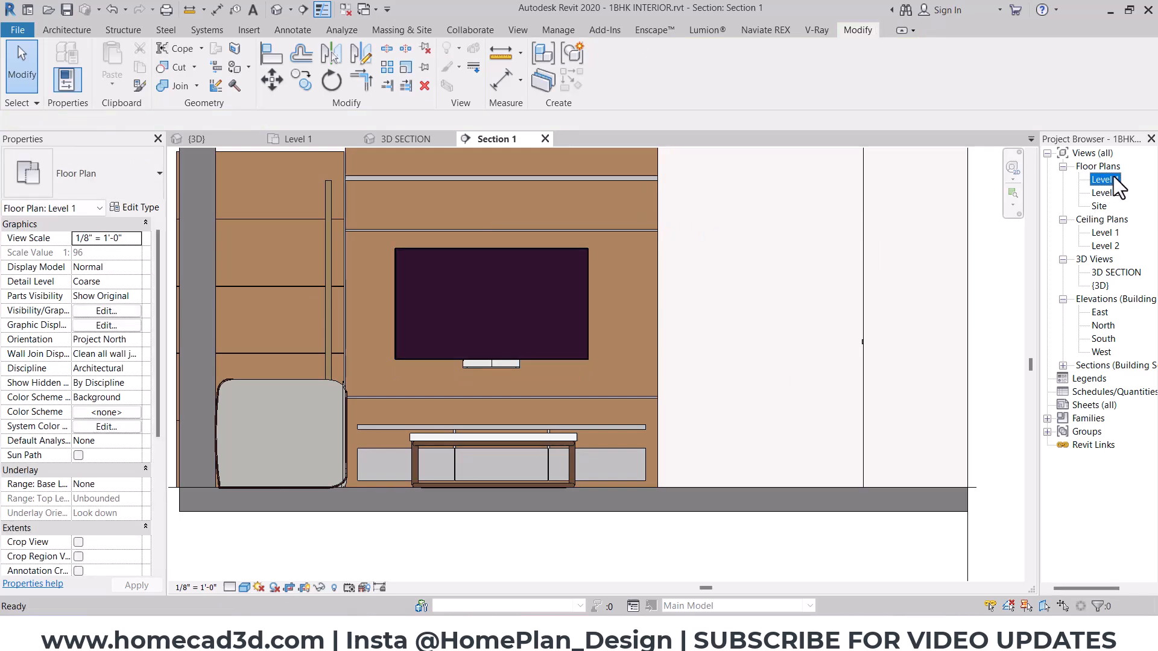
{"action": "double_click", "coordinate": [1113, 176]}
{"action": "scroll", "coordinate": [546, 476], "scroll_direction": "up", "scroll_amount": 5}
{"action": "left_click", "coordinate": [520, 443]}
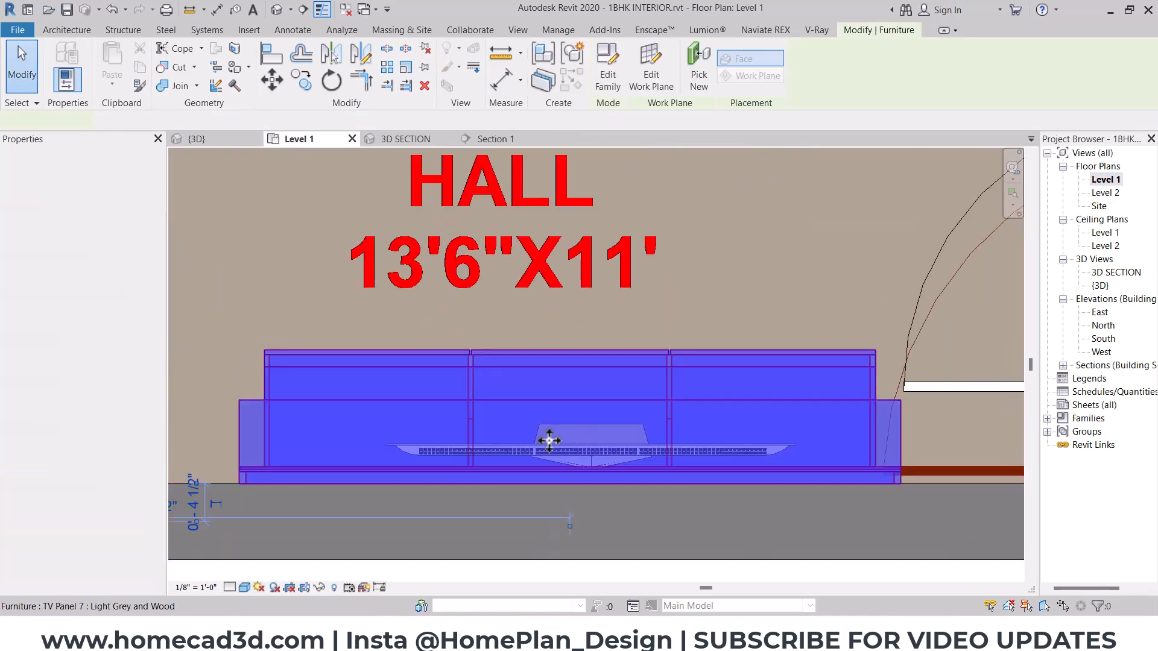
{"action": "left_click", "coordinate": [245, 587]}
{"action": "left_click", "coordinate": [276, 497]}
{"action": "scroll", "coordinate": [621, 454], "scroll_direction": "up", "scroll_amount": 2}
- Move the LG TV toward the wall in the plan so its back meets the front face of the panel
{"action": "left_click", "coordinate": [628, 466]}
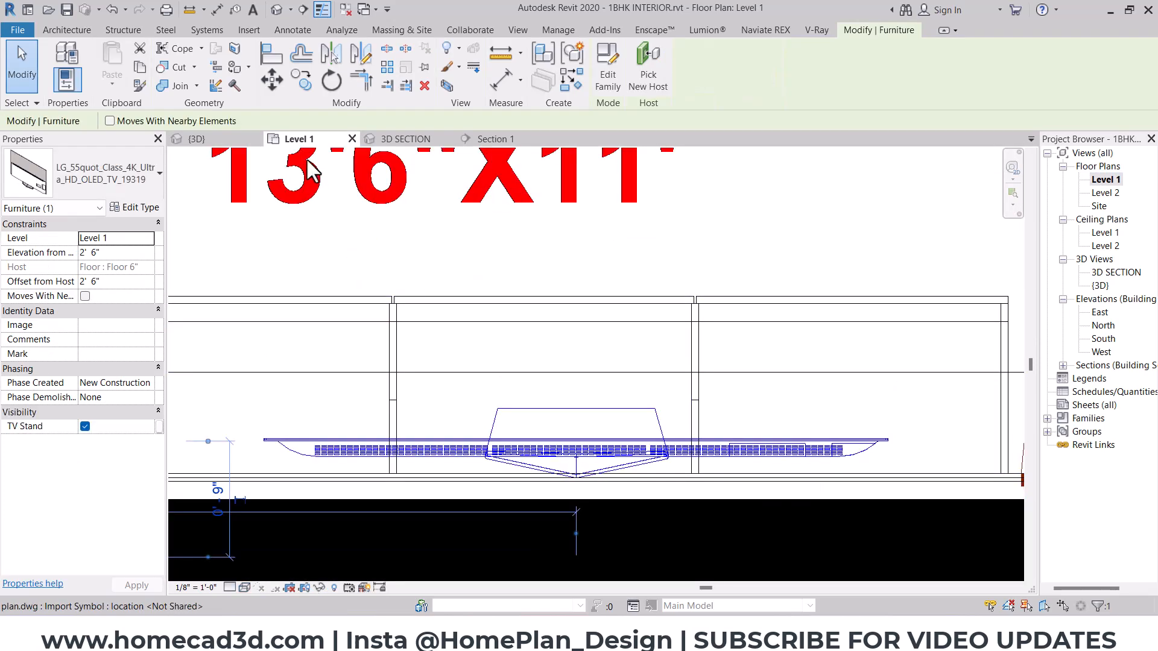
{"action": "left_click", "coordinate": [272, 79]}
{"action": "scroll", "coordinate": [453, 480], "scroll_direction": "up", "scroll_amount": 5}
{"action": "left_click", "coordinate": [453, 456]}
{"action": "left_click", "coordinate": [453, 514]}
{"action": "scroll", "coordinate": [343, 321], "scroll_direction": "down", "scroll_amount": 2}
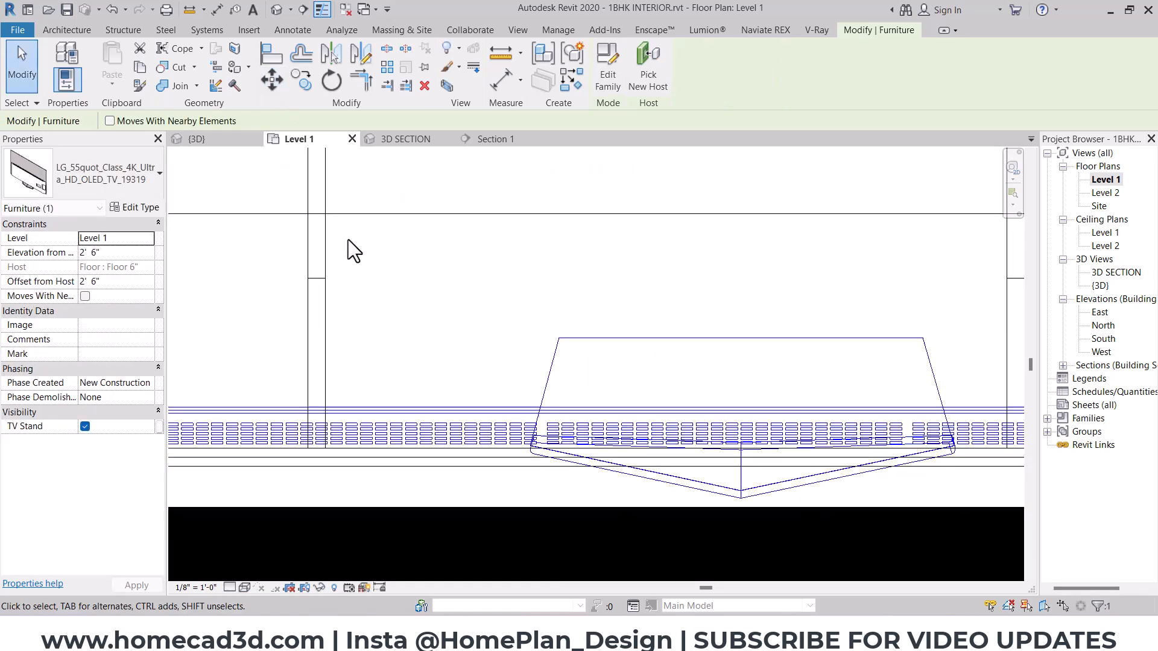
- Check the LG TV's position in the 3D SECTION view and open its family for editing
{"action": "left_click", "coordinate": [405, 139]}
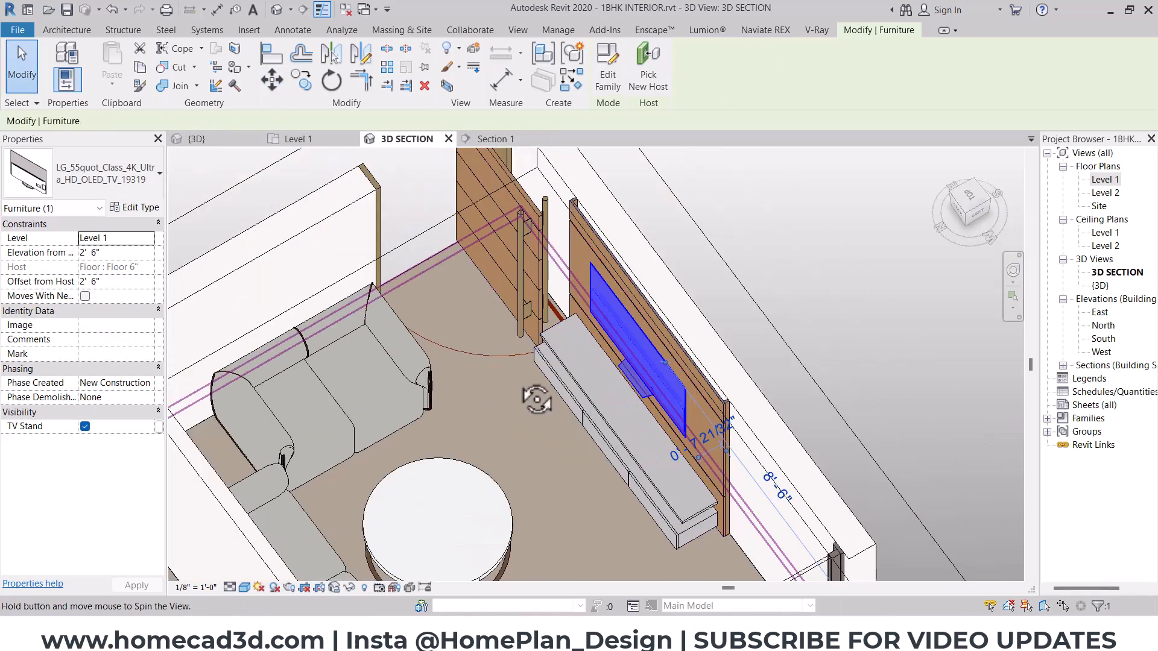
{"action": "scroll", "coordinate": [486, 381], "scroll_direction": "up", "scroll_amount": 5}
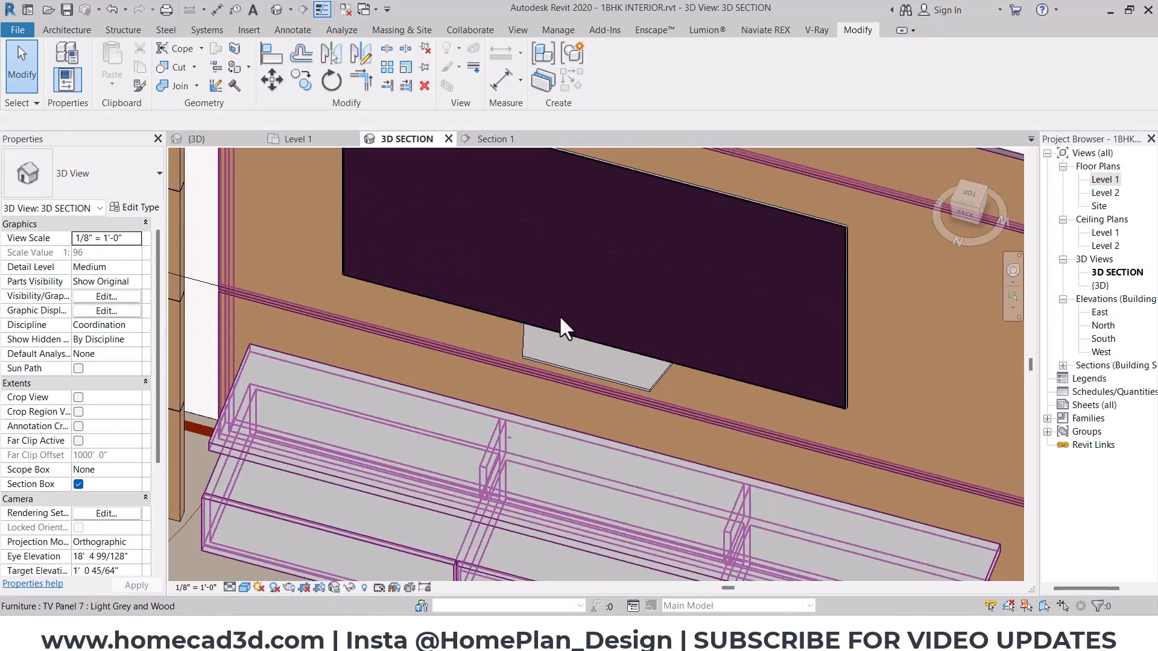
{"action": "left_click", "coordinate": [588, 296]}
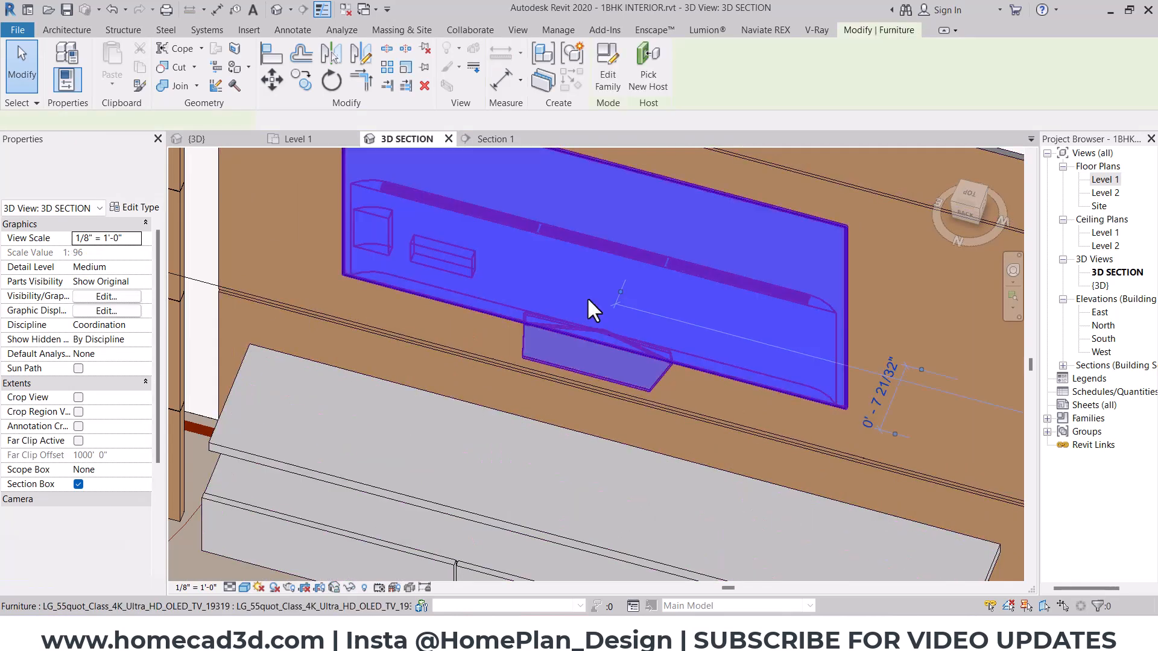
{"action": "left_click", "coordinate": [614, 85]}
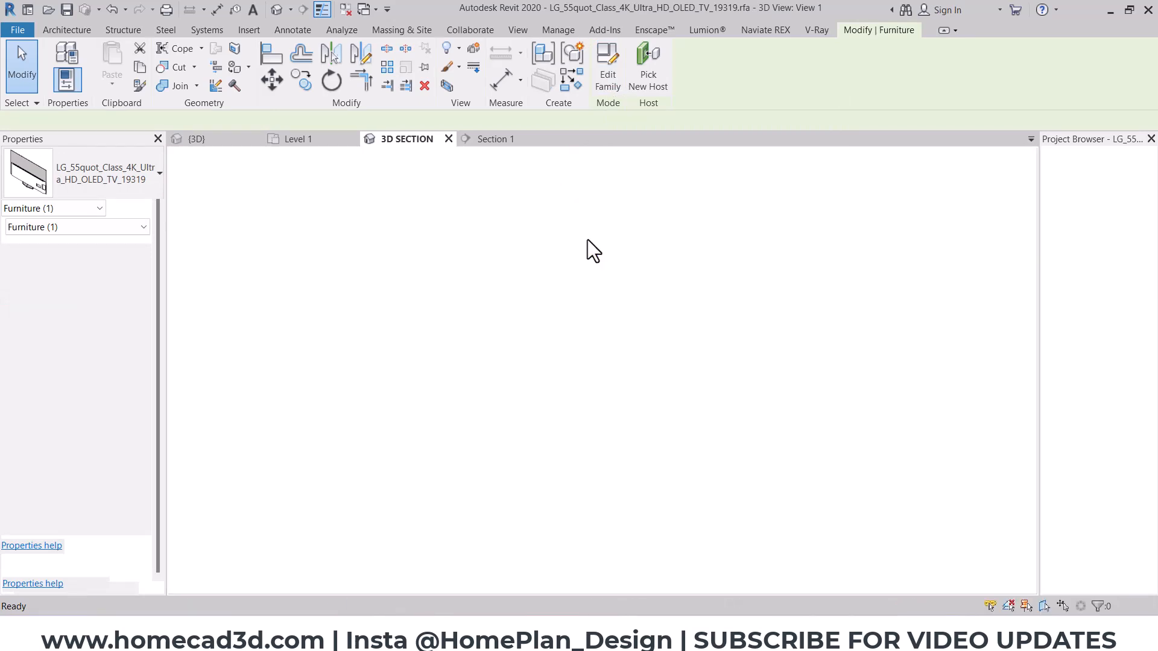
- Delete the stand base from the LG TV family and load the family back into the project without saving the family file
{"action": "scroll", "coordinate": [613, 509], "scroll_direction": "up", "scroll_amount": 2}
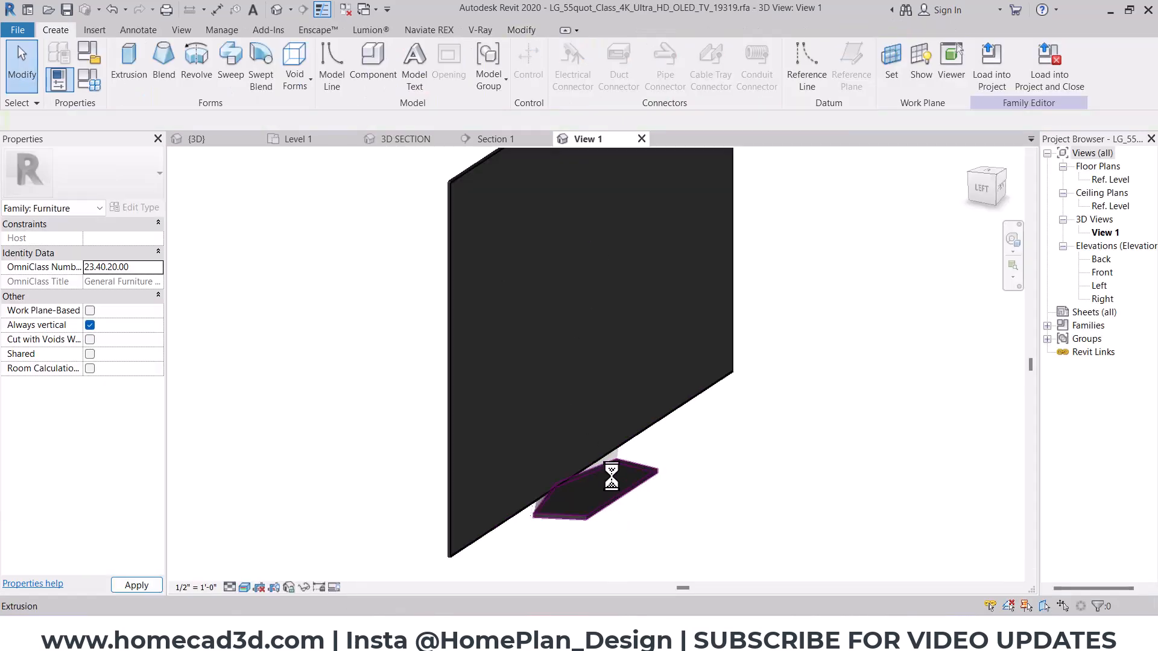
{"action": "left_click", "coordinate": [615, 470]}
{"action": "key", "text": "Delete"}
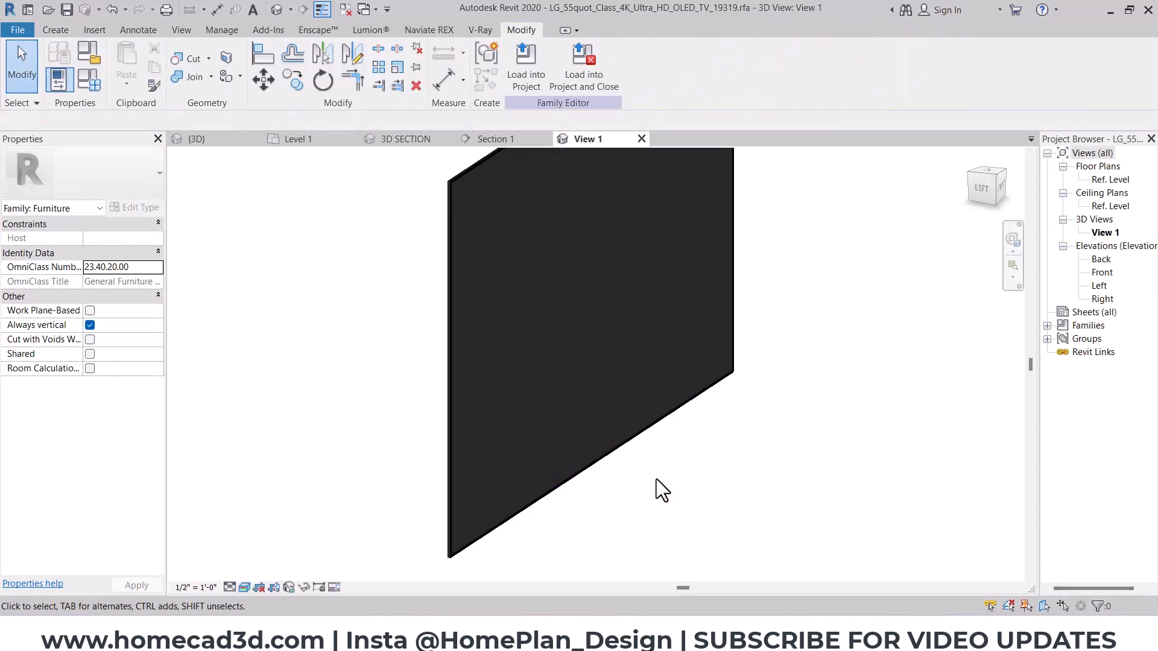
{"action": "left_click", "coordinate": [580, 77]}
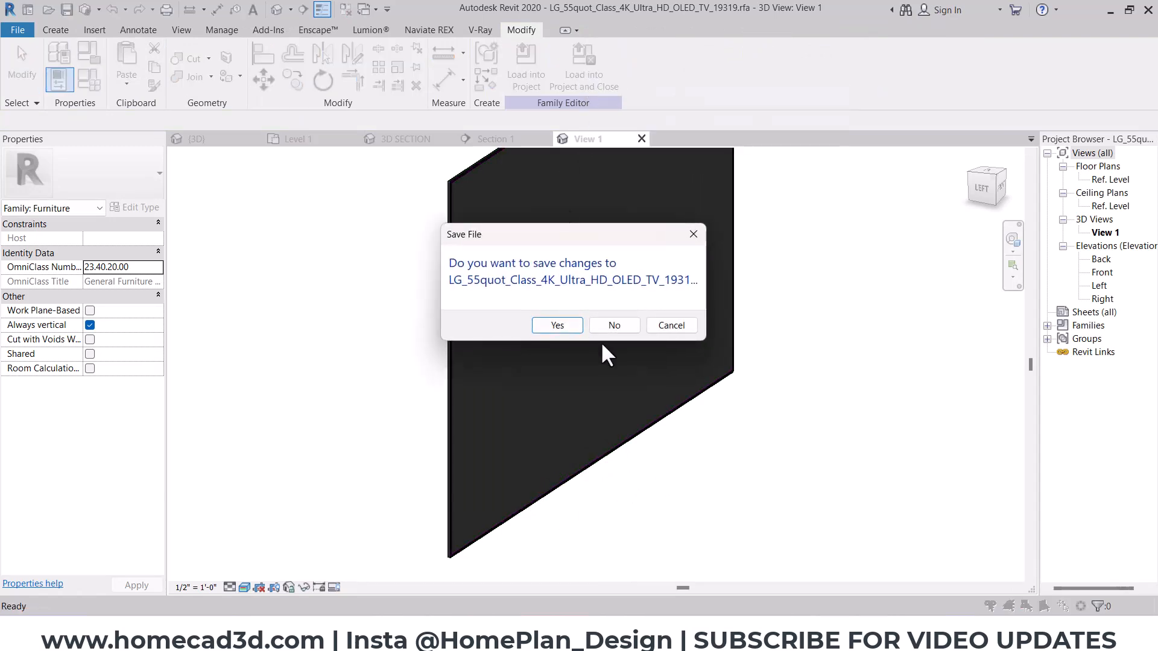
{"action": "left_click", "coordinate": [610, 328]}
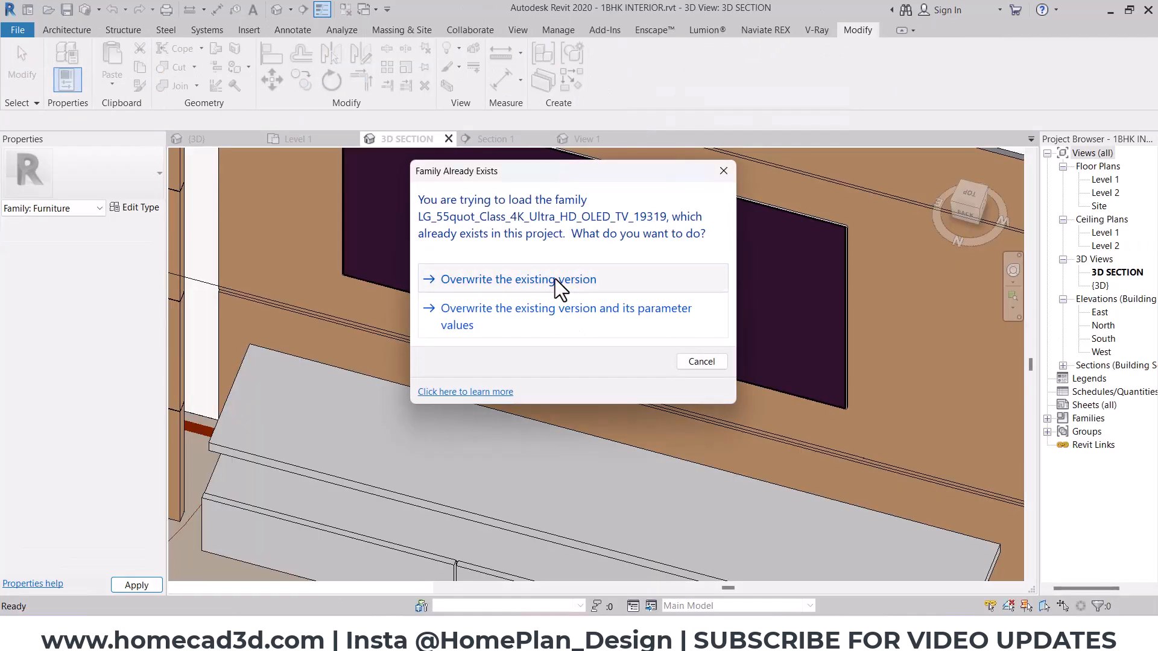
{"action": "left_click", "coordinate": [554, 281]}
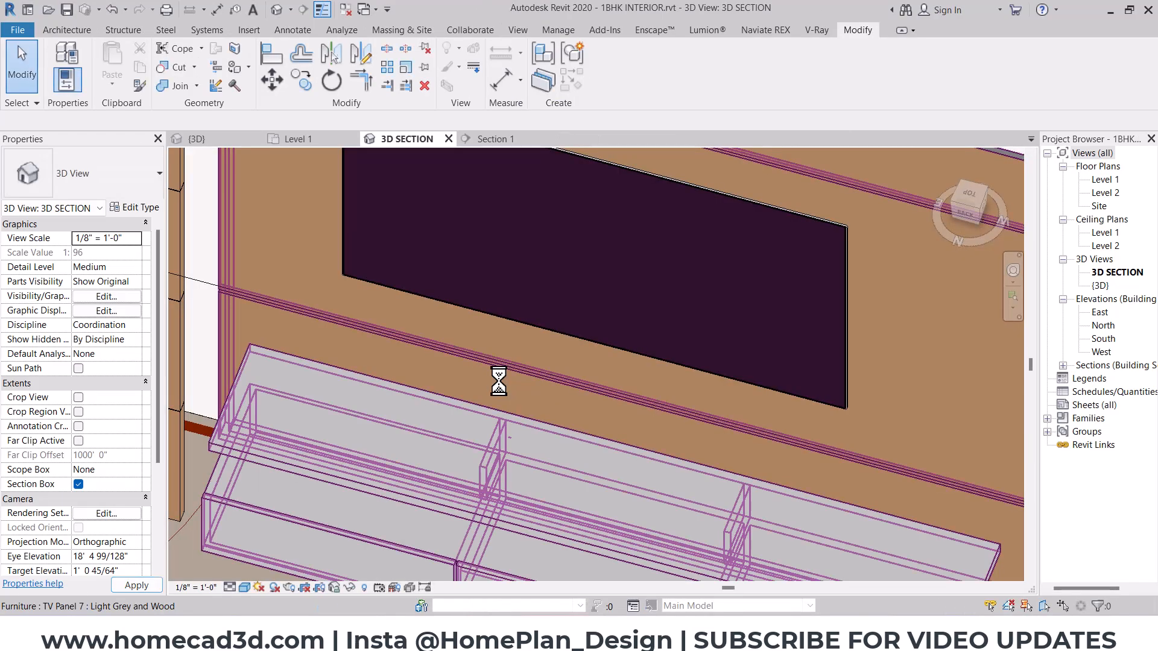
- Hide the imported plan.dwg in the 3D SECTION view through its visibility/graphics overrides
{"action": "scroll", "coordinate": [500, 381], "scroll_direction": "down", "scroll_amount": 5}
{"action": "middle_click_drag", "start_coordinate": [500, 382], "coordinate": [509, 451], "text": "shift"}
{"action": "left_click", "coordinate": [118, 296]}
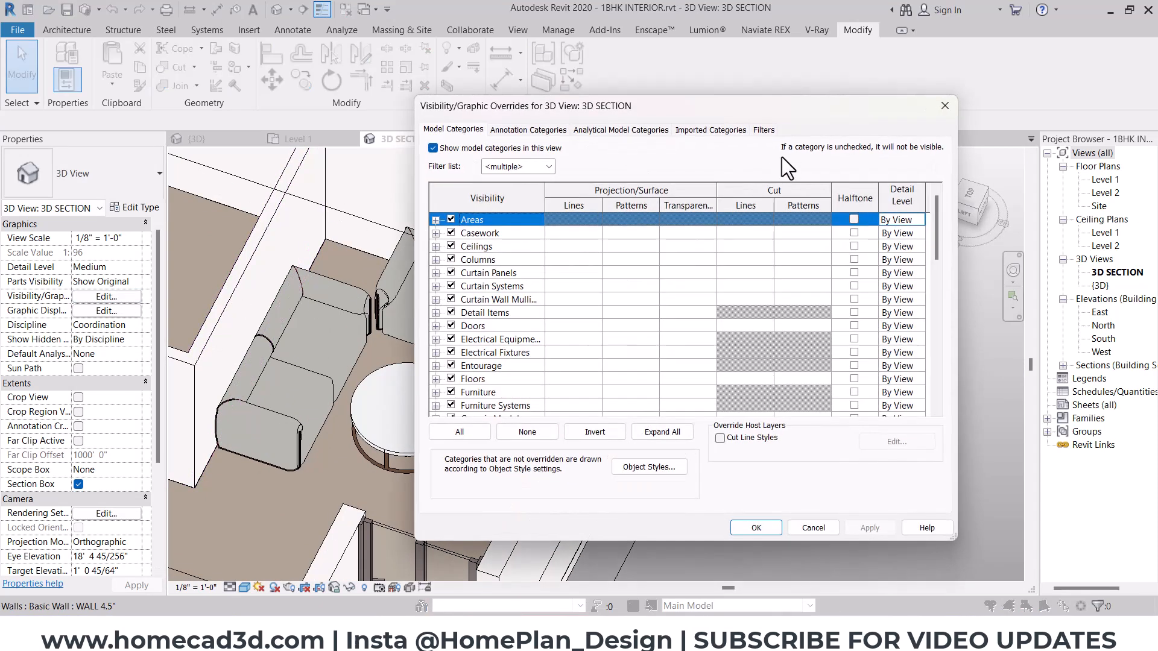
{"action": "left_click", "coordinate": [712, 130]}
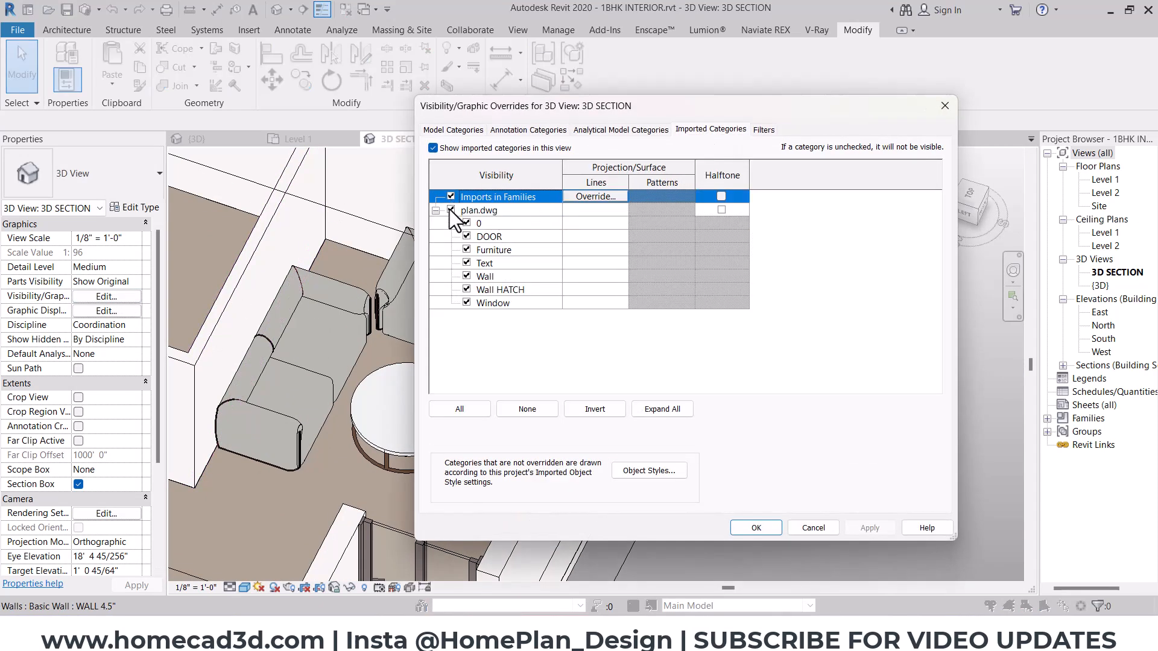
{"action": "left_click", "coordinate": [450, 210]}
{"action": "left_click", "coordinate": [758, 527]}
{"action": "mouse_move", "coordinate": [793, 484]}
{"action": "middle_mouse_down", "text": "shift"}
{"action": "mouse_move", "coordinate": [742, 413]}
{"action": "mouse_move", "coordinate": [585, 422]}
{"action": "mouse_move", "coordinate": [655, 504]}
{"action": "middle_mouse_up", "text": "shift"}
{"action": "middle_click_drag", "start_coordinate": [654, 503], "coordinate": [638, 497], "text": "shift"}
{"action": "key", "text": "ctrl+2"}
{"action": "key", "text": "Escape"}
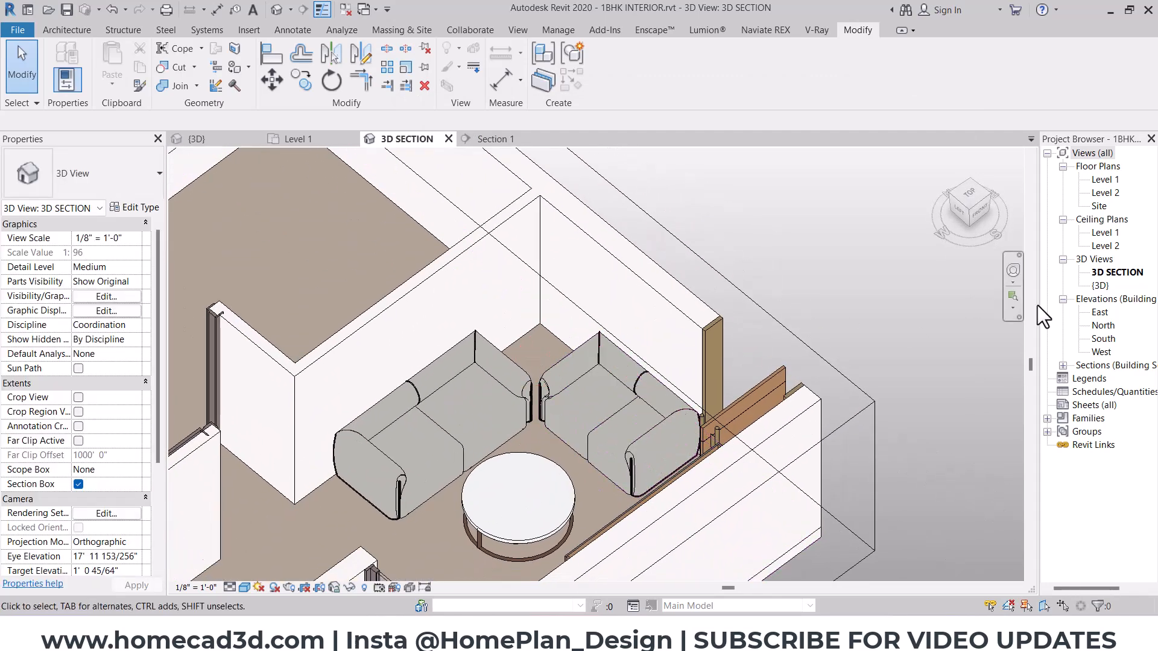
- Open the Level 1 floor plan at the hall and switch it to a shaded visual style
{"action": "double_click", "coordinate": [1109, 179]}
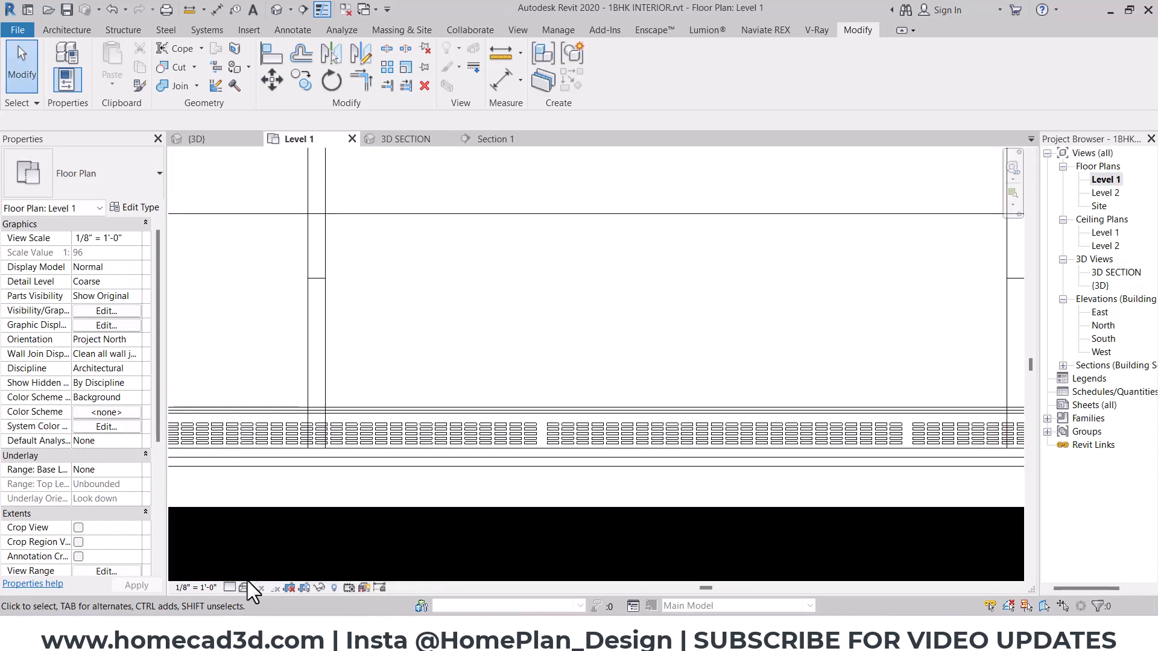
{"action": "left_click", "coordinate": [249, 582]}
{"action": "left_click", "coordinate": [257, 535]}
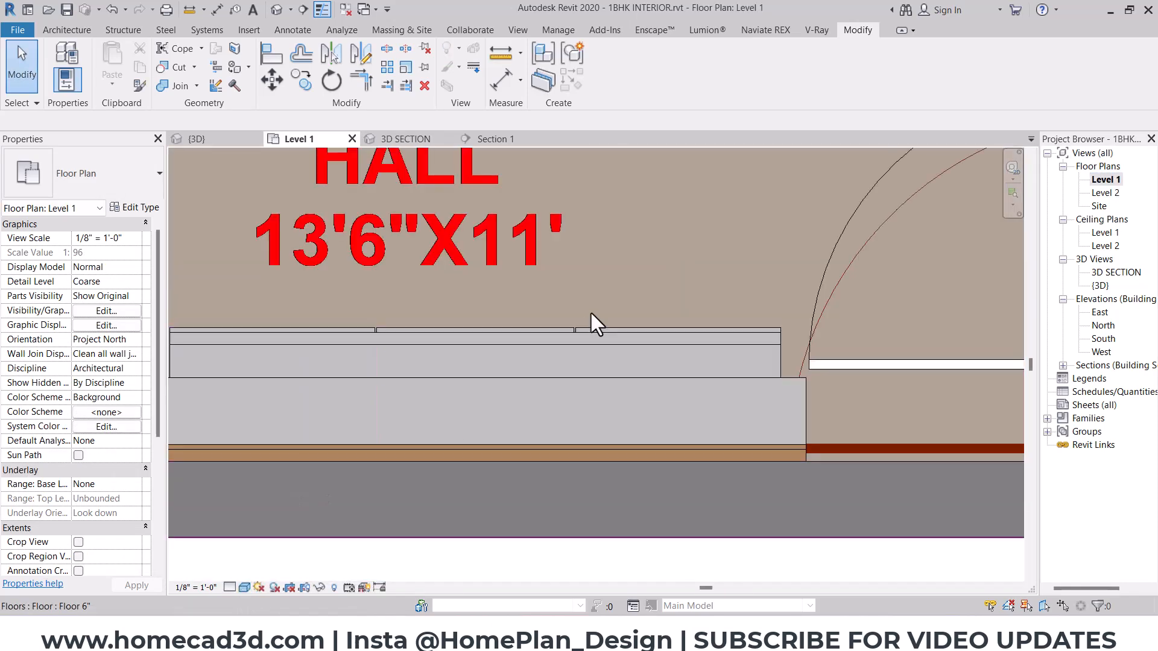
{"action": "scroll", "coordinate": [591, 313], "scroll_direction": "down", "scroll_amount": 7}
{"action": "scroll", "coordinate": [711, 208], "scroll_direction": "up", "scroll_amount": 1}
{"action": "middle_click_drag", "start_coordinate": [715, 204], "coordinate": [577, 425]}
{"action": "middle_click_drag", "start_coordinate": [547, 542], "coordinate": [587, 442]}
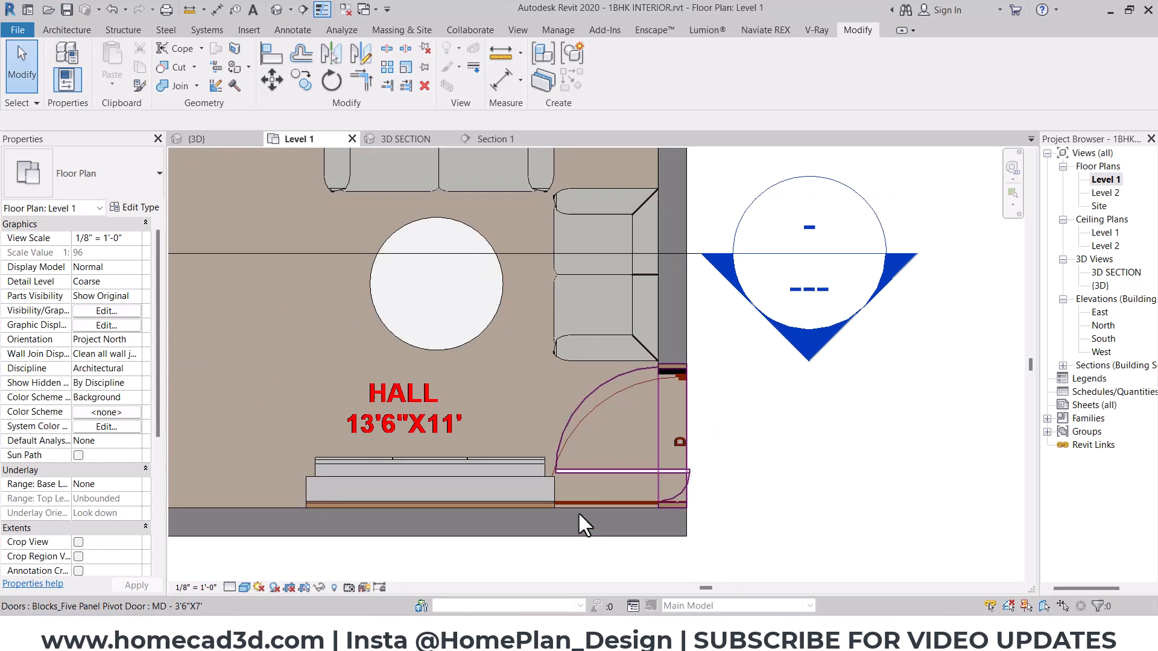
{"action": "scroll", "coordinate": [580, 515], "scroll_direction": "up", "scroll_amount": 3}
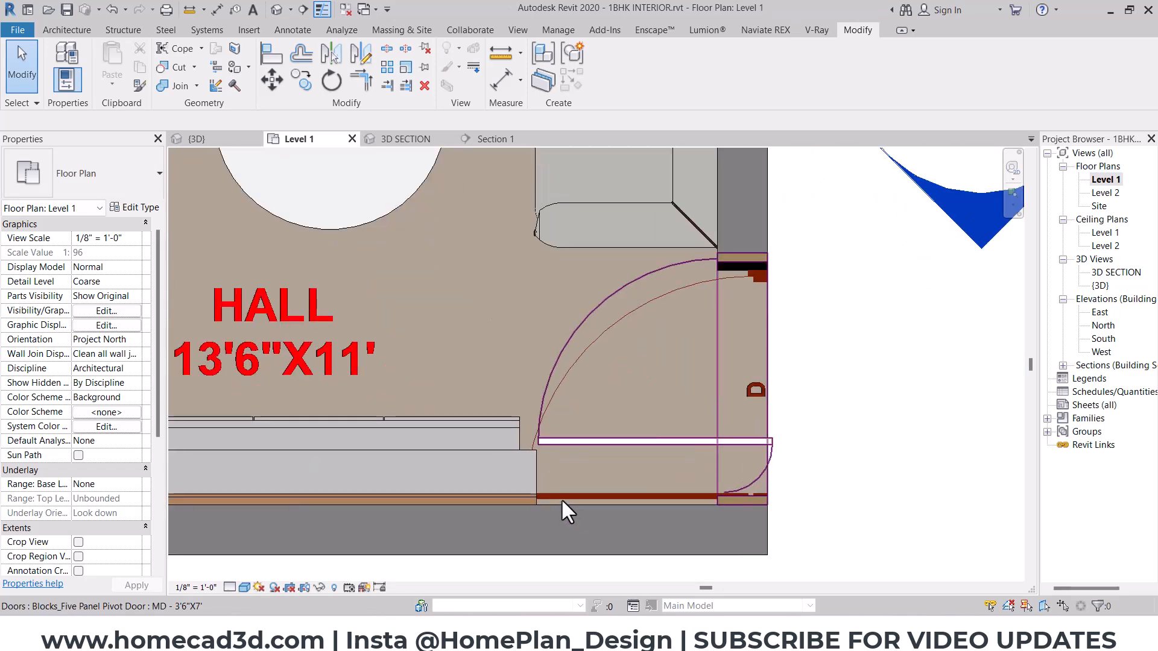
{"action": "left_click", "coordinate": [594, 306]}
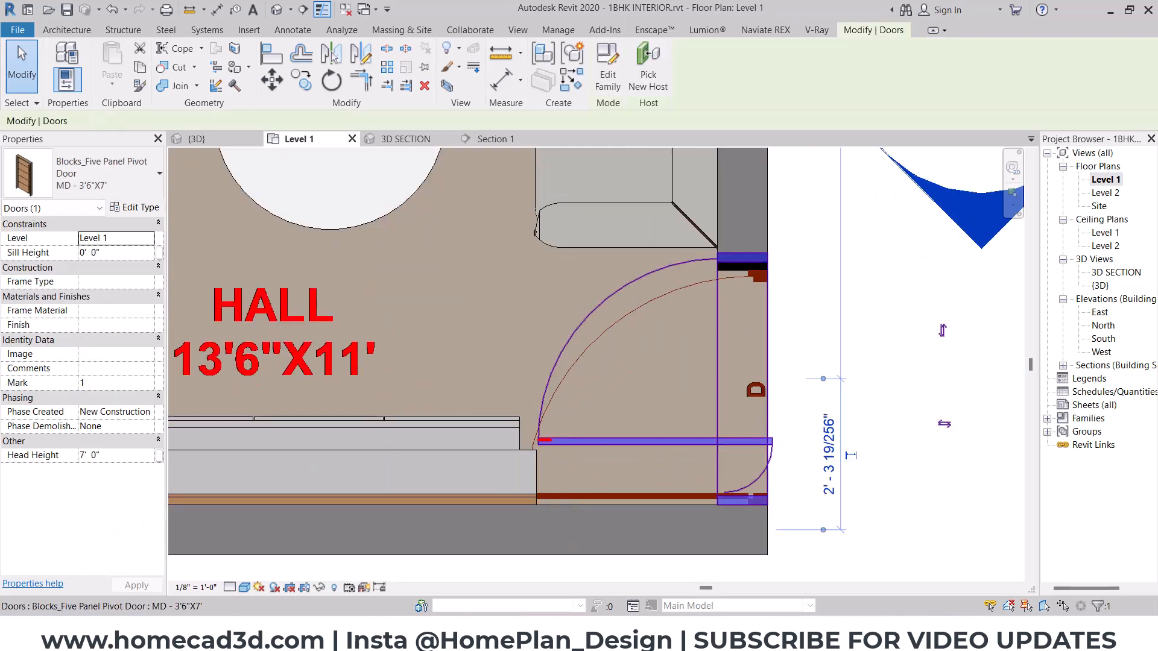
{"action": "left_click", "coordinate": [182, 345]}
{"action": "left_click", "coordinate": [126, 207]}
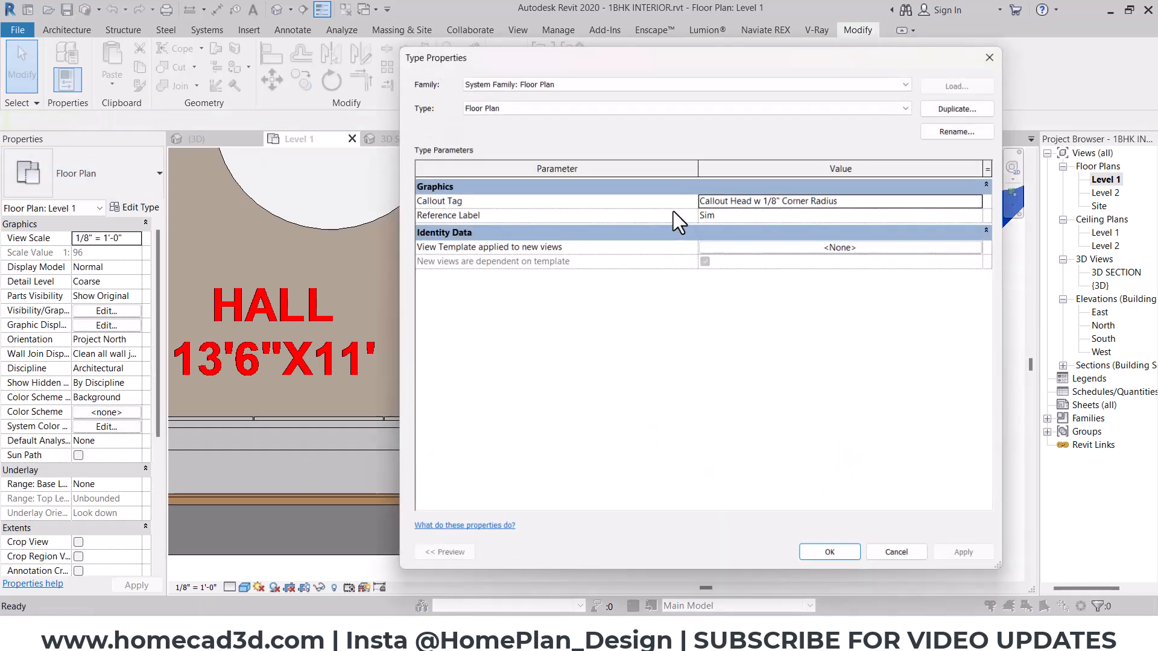
{"action": "key", "text": "Escape"}
- Hide the imported plan.dwg in the Level 1 floor plan through its visibility/graphics overrides
{"action": "left_click", "coordinate": [125, 311]}
{"action": "left_click", "coordinate": [711, 129]}
{"action": "left_click", "coordinate": [451, 211]}
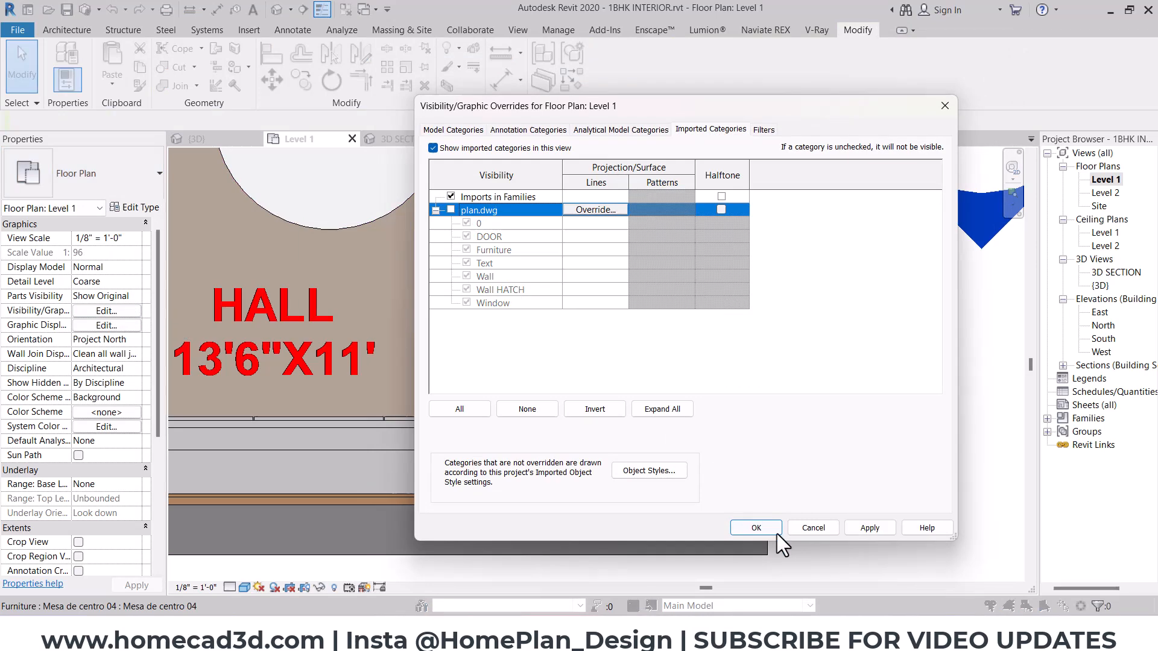
{"action": "left_click", "coordinate": [758, 527]}
{"action": "scroll", "coordinate": [822, 421], "scroll_direction": "down", "scroll_amount": 1}
{"action": "middle_click_drag", "start_coordinate": [833, 358], "coordinate": [841, 379]}
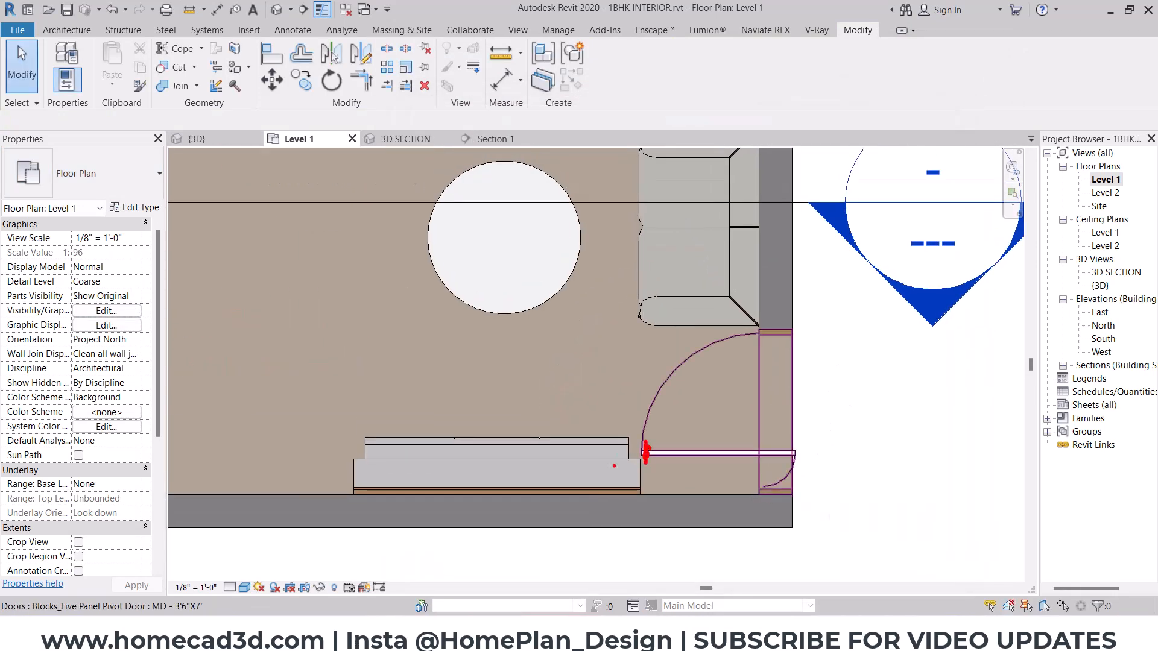
{"action": "key", "text": "Escape"}
{"action": "scroll", "coordinate": [641, 437], "scroll_direction": "down", "scroll_amount": 1}
{"action": "middle_click_drag", "start_coordinate": [710, 157], "coordinate": [679, 325]}
{"action": "scroll", "coordinate": [678, 316], "scroll_direction": "up", "scroll_amount": 1}
{"action": "key", "text": "ctrl+2"}
{"action": "left_click_drag", "start_coordinate": [690, 287], "coordinate": [693, 288]}
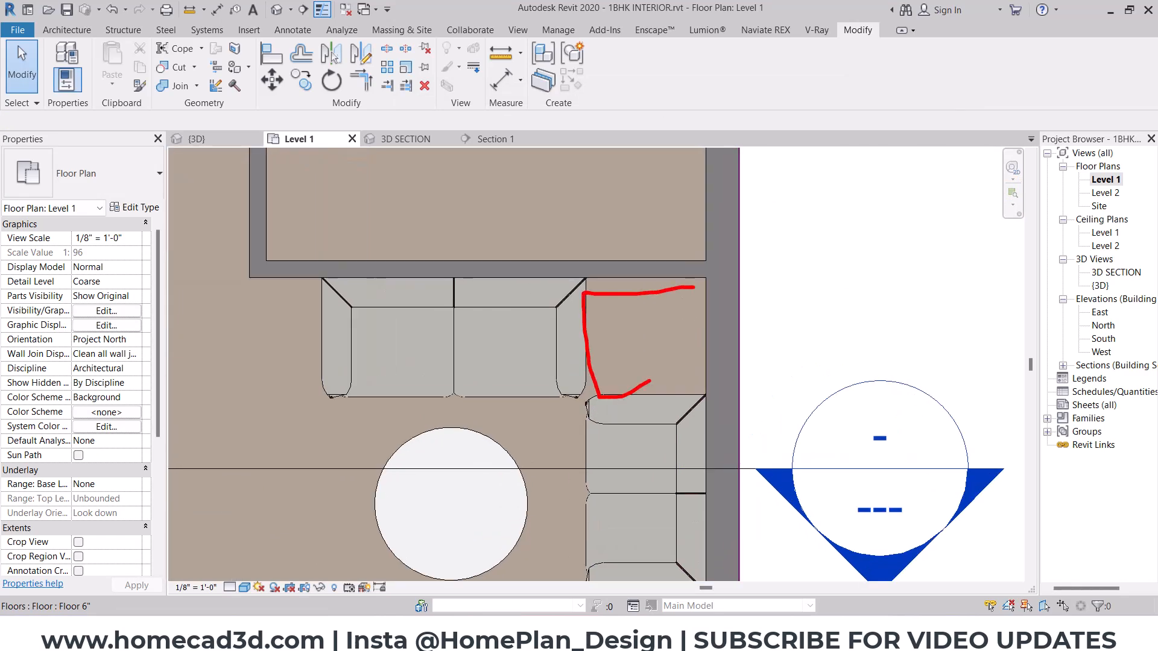
{"action": "key", "text": "Escape"}
- Switch to File Explorer and open the Side Tables folder of Revit Family Files Package 03 with large thumbnails
{"action": "left_click", "coordinate": [688, 631]}
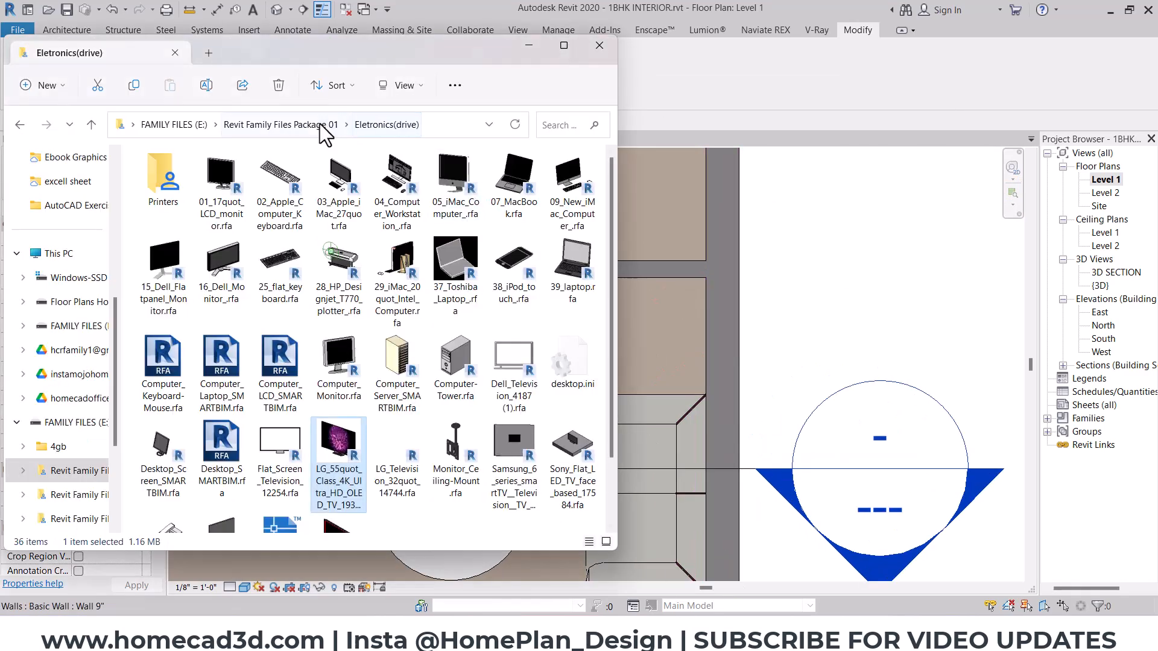
{"action": "left_click", "coordinate": [281, 124]}
{"action": "left_click", "coordinate": [181, 125]}
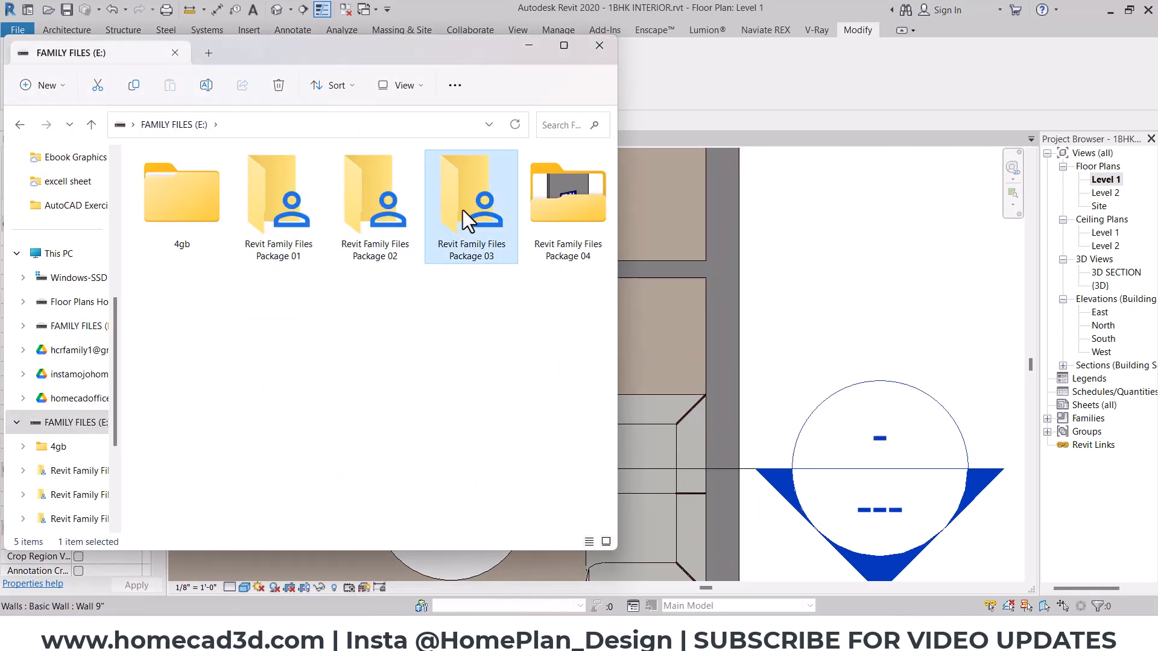
{"action": "double_click", "coordinate": [462, 210]}
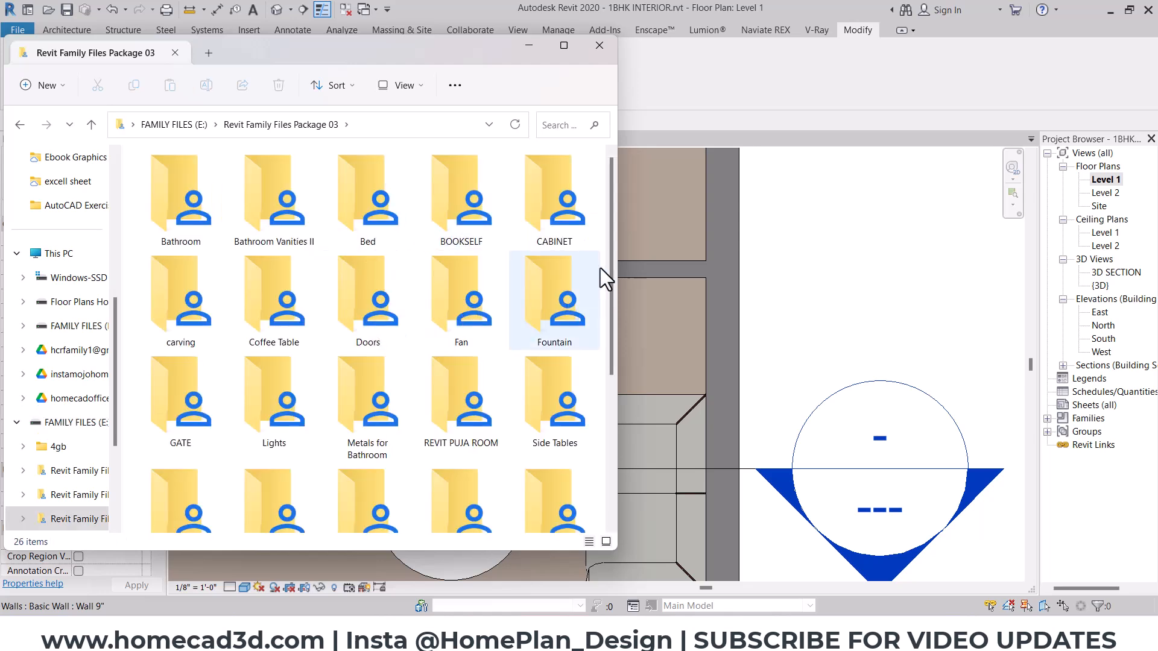
{"action": "scroll", "coordinate": [610, 274], "scroll_direction": "down", "scroll_amount": 1}
{"action": "left_click_drag", "start_coordinate": [610, 274], "coordinate": [608, 323]}
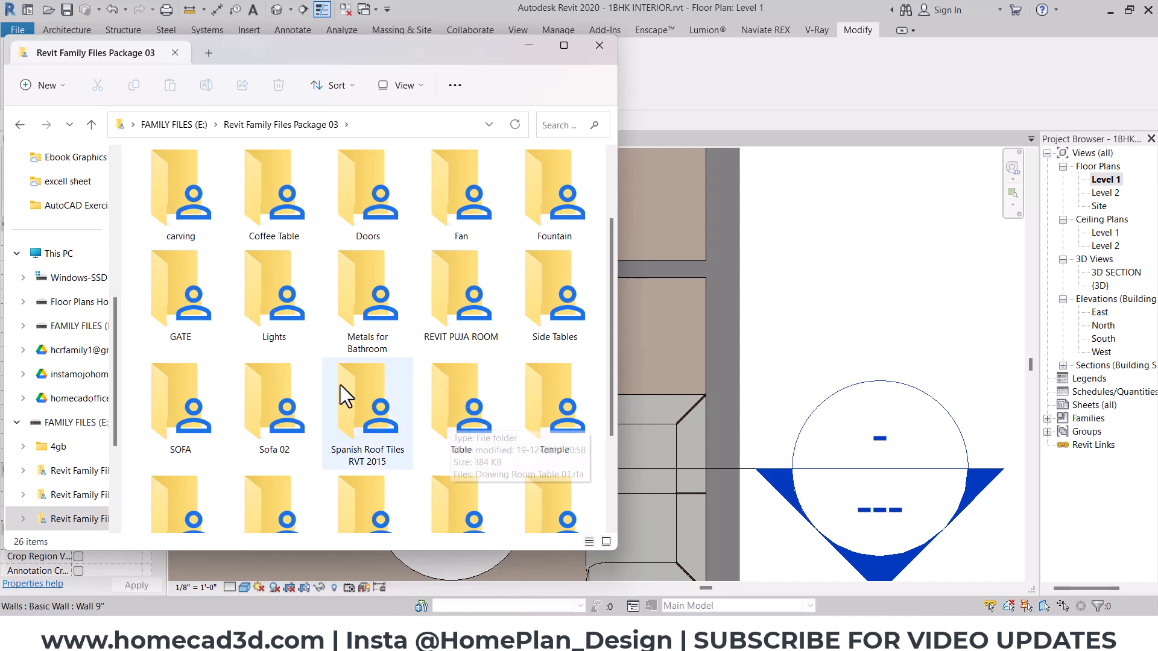
{"action": "scroll", "coordinate": [368, 238], "scroll_direction": "up", "scroll_amount": 1}
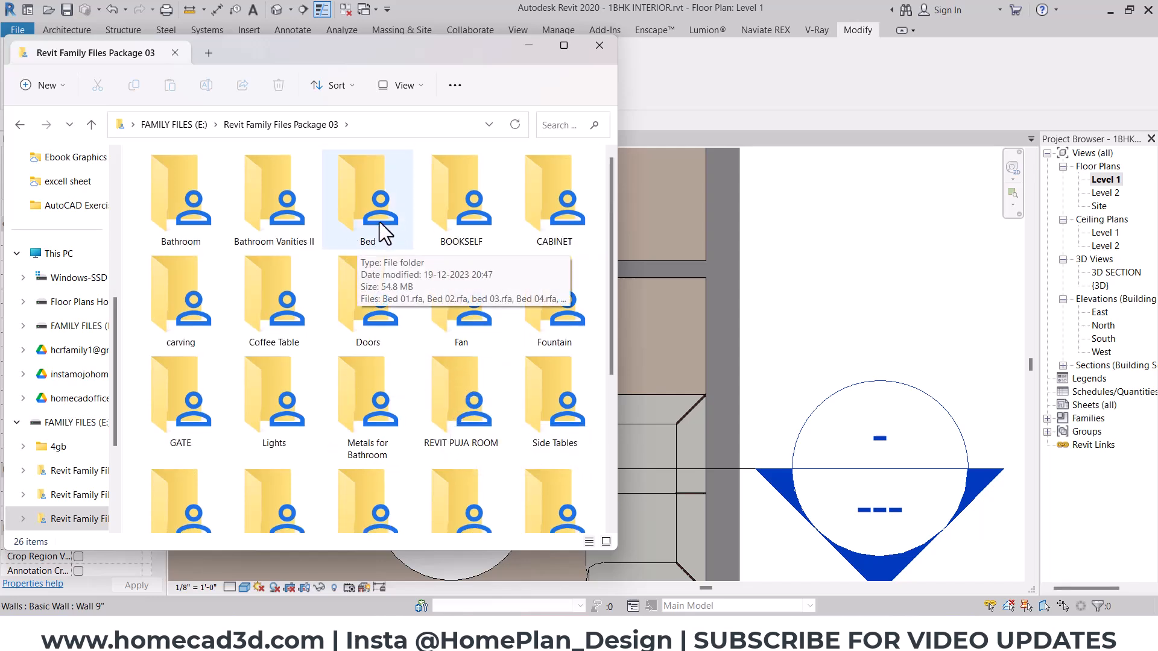
{"action": "left_click", "coordinate": [561, 413]}
{"action": "double_click", "coordinate": [561, 412]}
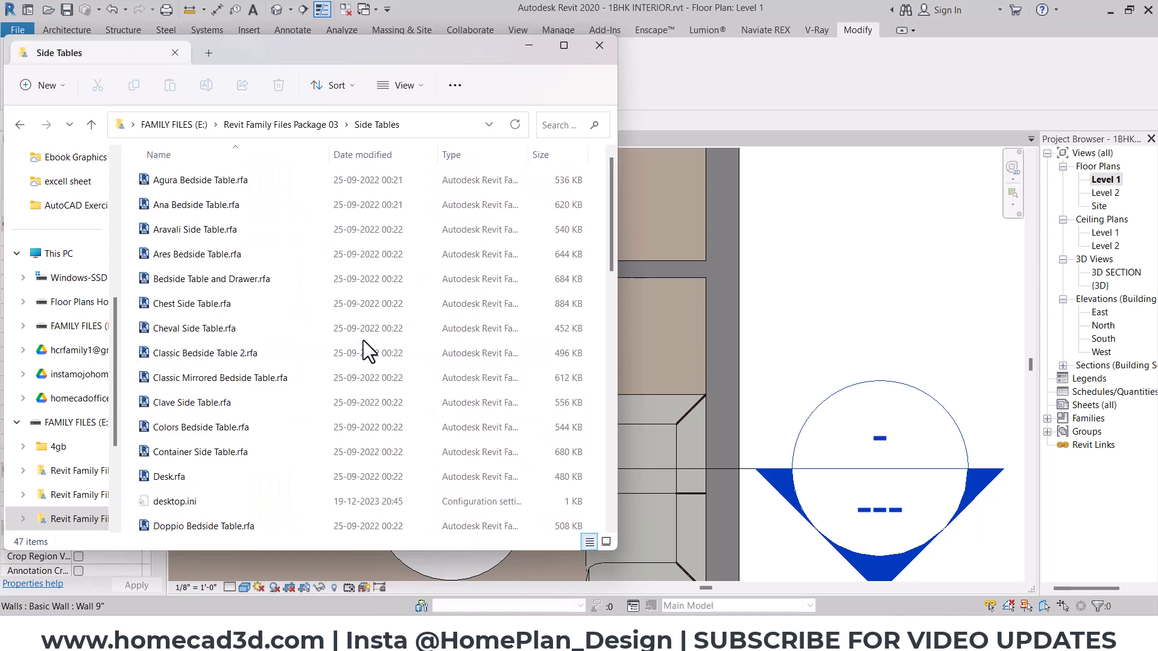
{"action": "scroll", "coordinate": [360, 341], "scroll_direction": "up", "scroll_amount": 1, "text": "ctrl"}
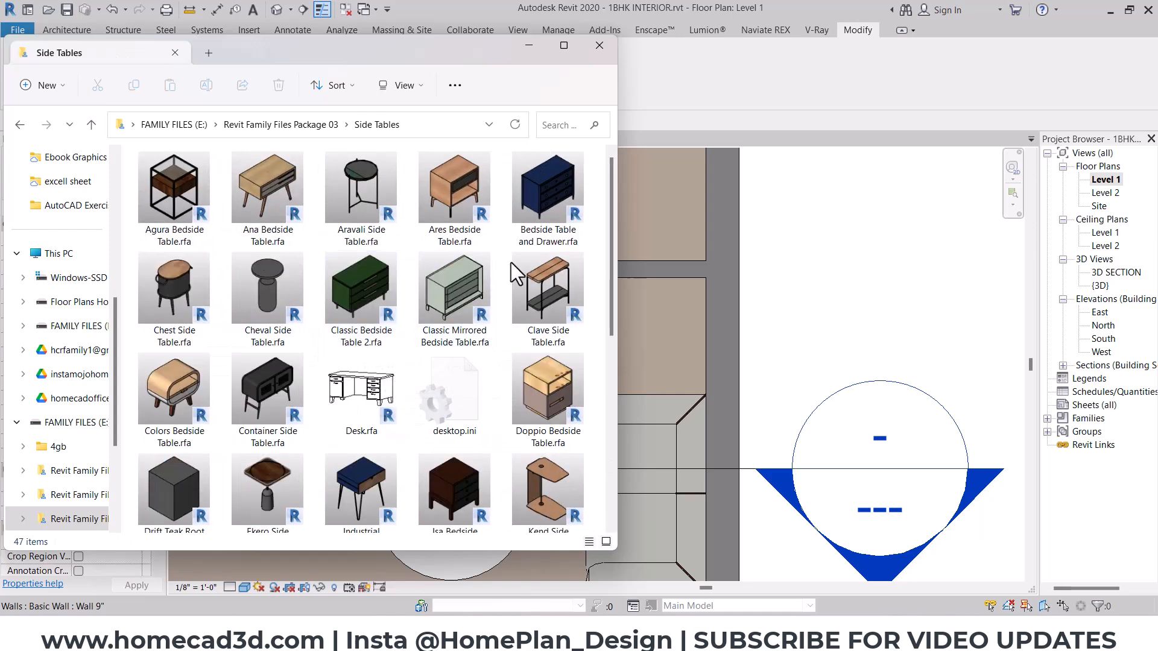
- Load Mos Side Table.rfa into the project and place one instance in the hall corner between the two sofas
{"action": "left_click_drag", "start_coordinate": [612, 199], "coordinate": [609, 234]}
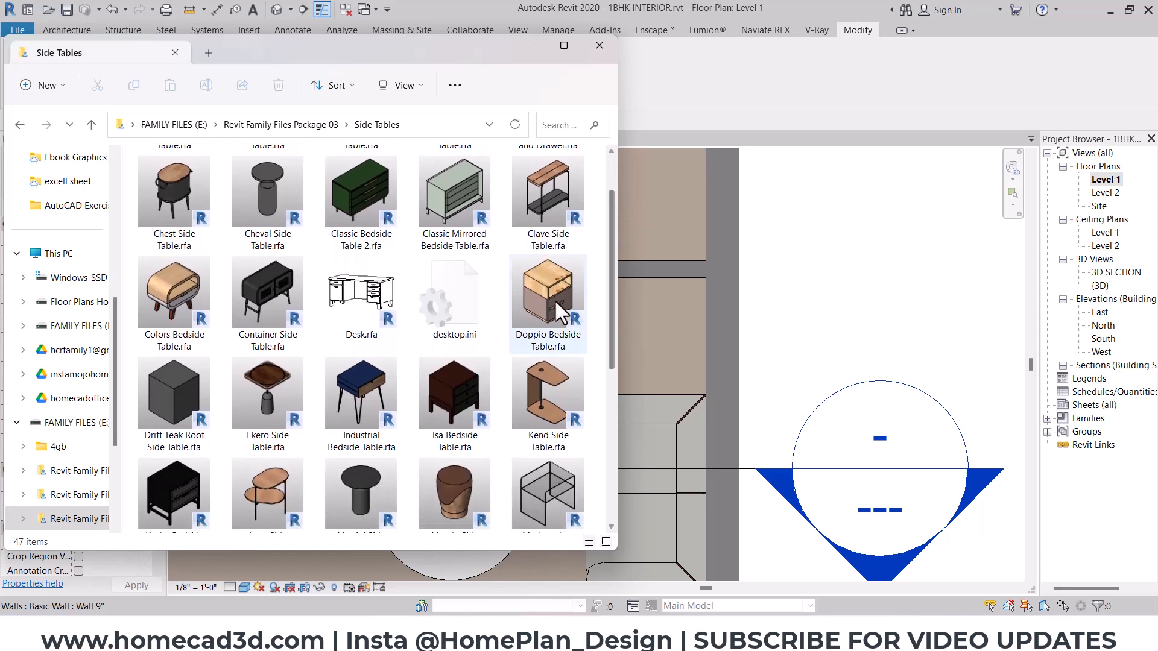
{"action": "left_click_drag", "start_coordinate": [610, 284], "coordinate": [612, 322]}
{"action": "left_click", "coordinate": [447, 398]}
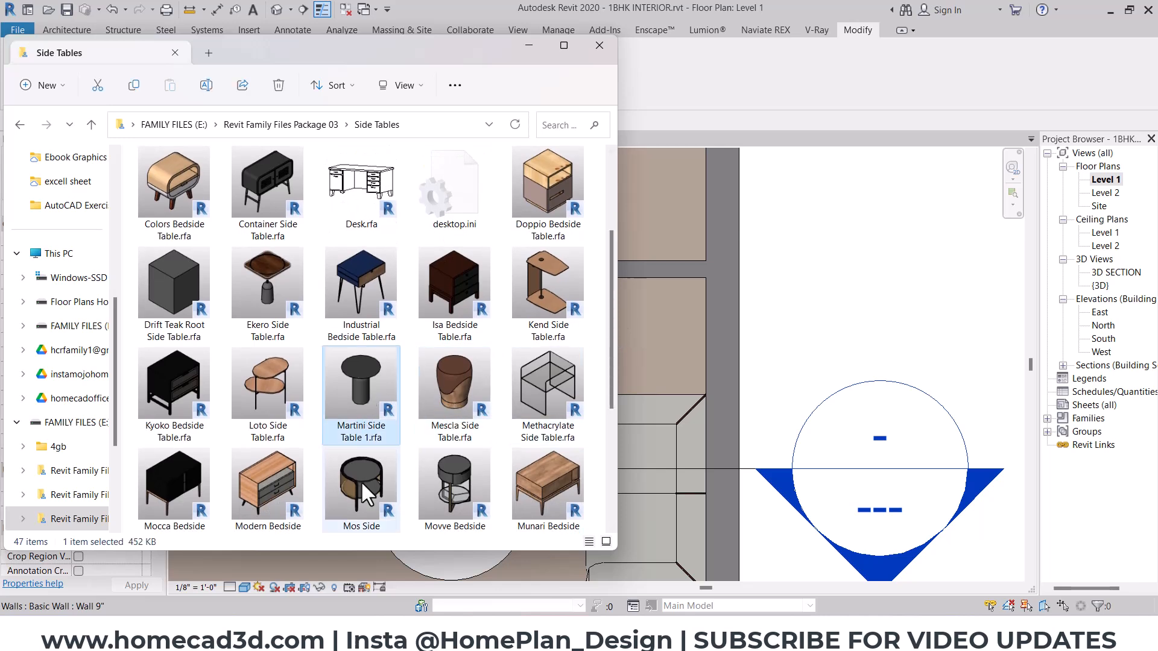
{"action": "left_click", "coordinate": [361, 479]}
{"action": "left_click", "coordinate": [436, 480]}
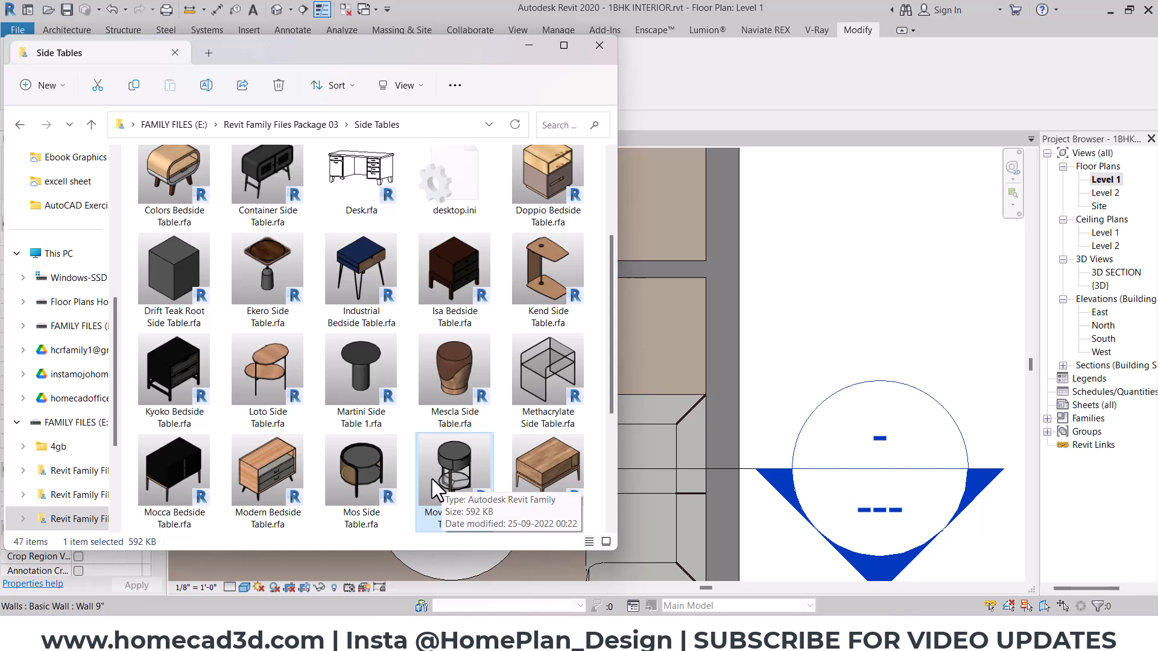
{"action": "mouse_move", "coordinate": [608, 292]}
{"action": "left_mouse_down"}
{"action": "mouse_move", "coordinate": [603, 425]}
{"action": "mouse_move", "coordinate": [624, 302]}
{"action": "left_mouse_up"}
{"action": "left_click", "coordinate": [461, 349]}
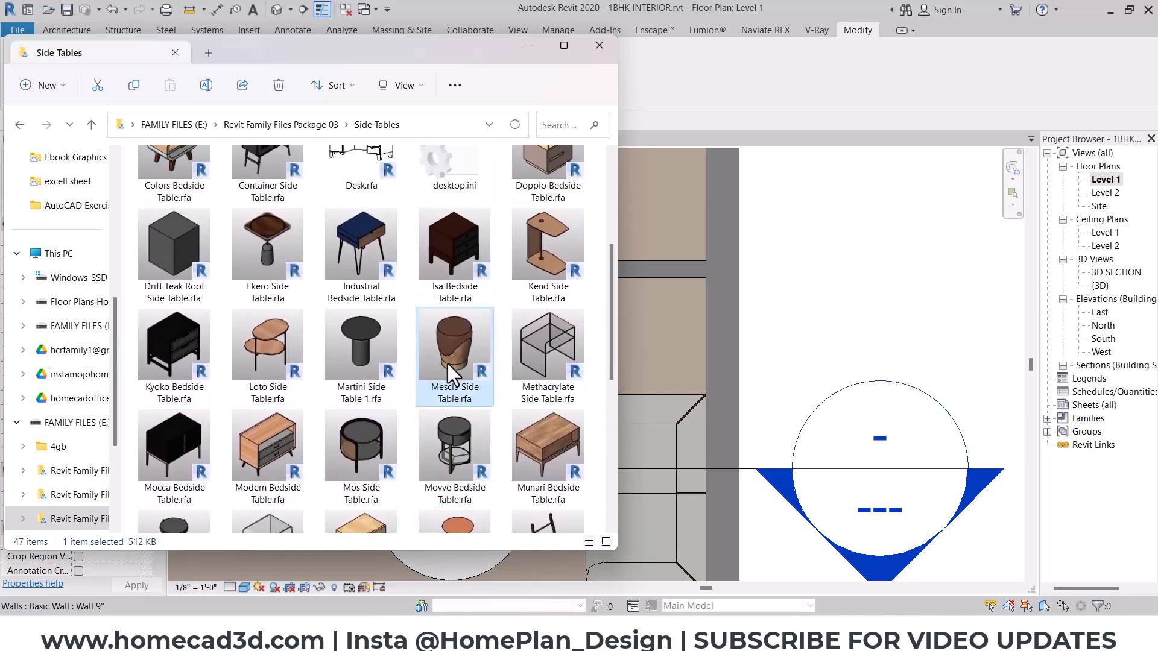
{"action": "left_click", "coordinate": [385, 435]}
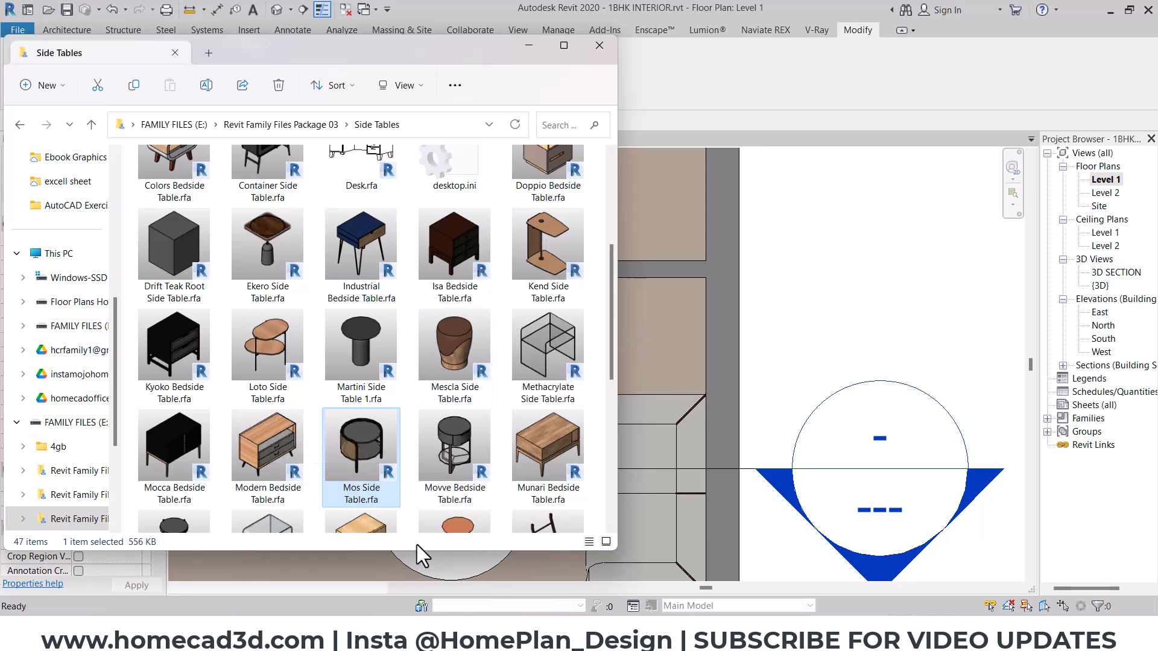
{"action": "left_click", "coordinate": [528, 44]}
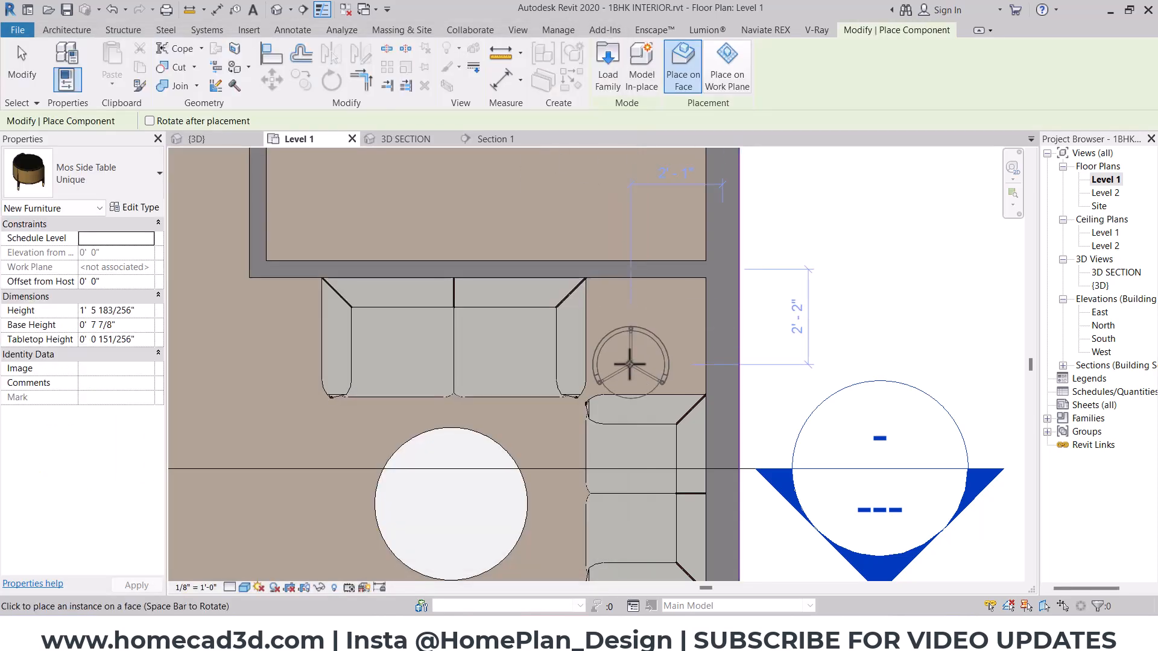
{"action": "left_click", "coordinate": [645, 340]}
{"action": "key", "text": "Escape"}
{"action": "key", "text": "Escape"}
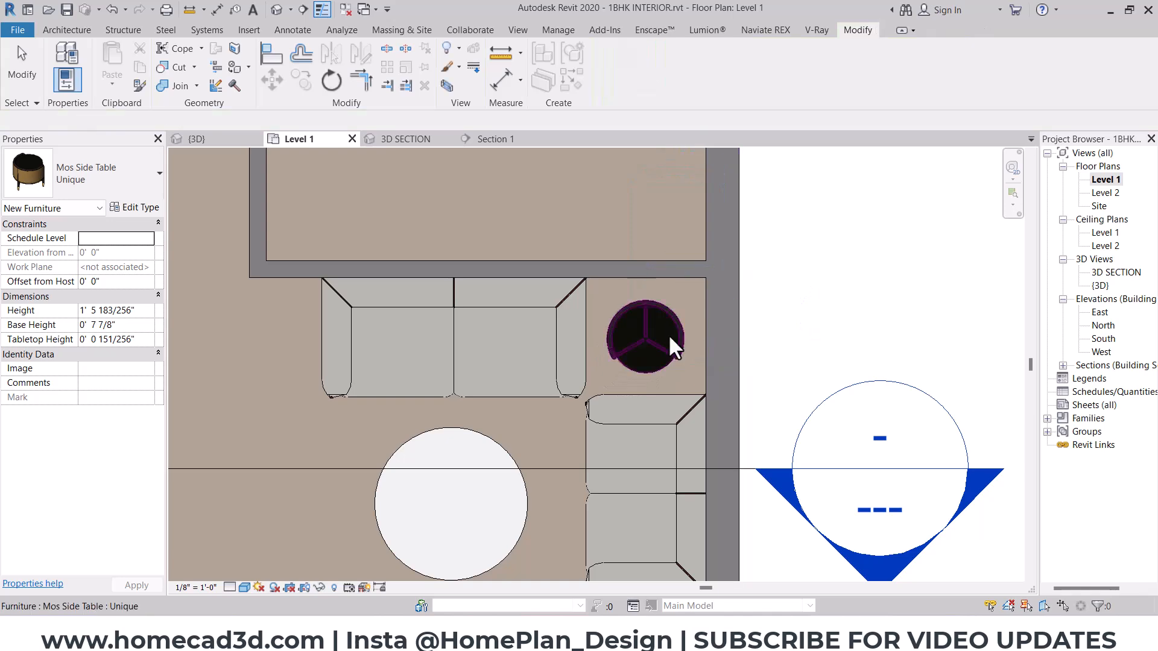
- Rotate the Mos Side Table clockwise about its centre so its curved back faces the room corner
{"action": "scroll", "coordinate": [664, 336], "scroll_direction": "up", "scroll_amount": 2}
{"action": "left_click", "coordinate": [641, 335]}
{"action": "left_click", "coordinate": [329, 86]}
{"action": "middle_click_drag", "start_coordinate": [671, 289], "coordinate": [605, 356]}
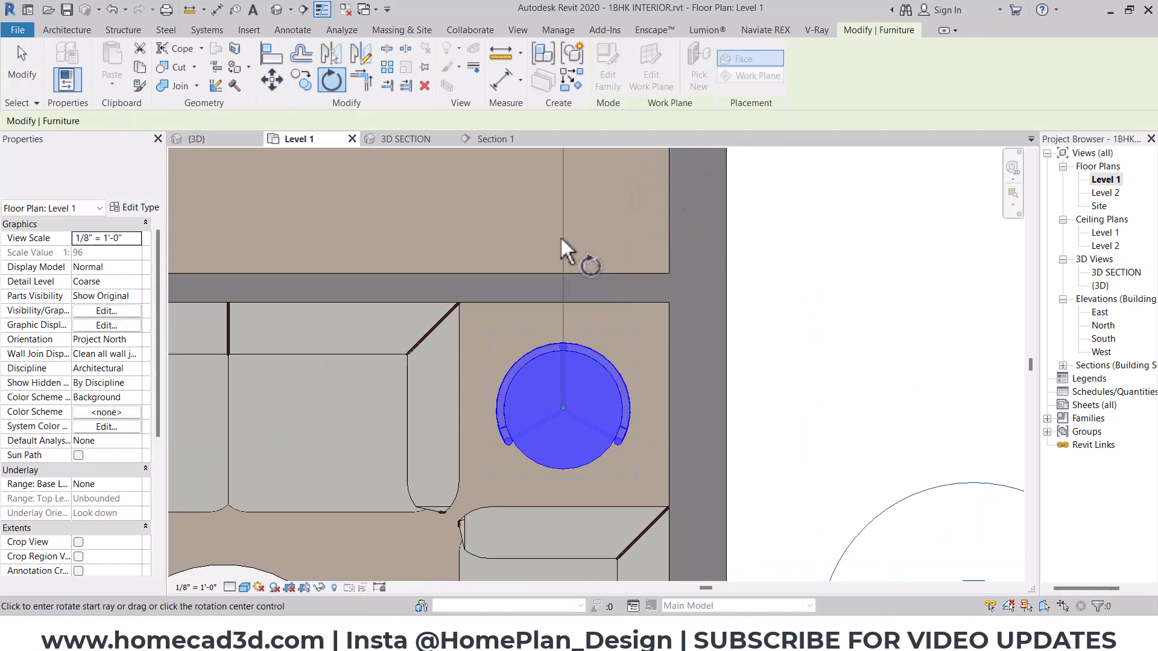
{"action": "left_click", "coordinate": [562, 247]}
{"action": "left_click", "coordinate": [771, 198]}
{"action": "key", "text": "Escape"}
- Examine the side table and its fit between the two sofas in the 3D SECTION view
{"action": "left_click", "coordinate": [406, 143]}
{"action": "mouse_move", "coordinate": [577, 430]}
{"action": "middle_mouse_down", "text": "shift"}
{"action": "mouse_move", "coordinate": [487, 472]}
{"action": "mouse_move", "coordinate": [567, 422]}
{"action": "middle_mouse_up", "text": "shift"}
{"action": "scroll", "coordinate": [568, 324], "scroll_direction": "up", "scroll_amount": 3}
{"action": "left_click", "coordinate": [566, 320]}
{"action": "middle_click_drag", "start_coordinate": [480, 377], "coordinate": [534, 401], "text": "shift"}
{"action": "key", "text": "Escape"}
{"action": "scroll", "coordinate": [643, 321], "scroll_direction": "up", "scroll_amount": 3}
{"action": "mouse_move", "coordinate": [754, 393]}
{"action": "middle_mouse_down", "text": "shift"}
{"action": "mouse_move", "coordinate": [752, 480]}
{"action": "mouse_move", "coordinate": [623, 457]}
{"action": "mouse_move", "coordinate": [748, 410]}
{"action": "middle_mouse_up", "text": "shift"}
{"action": "scroll", "coordinate": [513, 357], "scroll_direction": "down", "scroll_amount": 5}
{"action": "middle_click_drag", "start_coordinate": [512, 357], "coordinate": [694, 392], "text": "shift"}
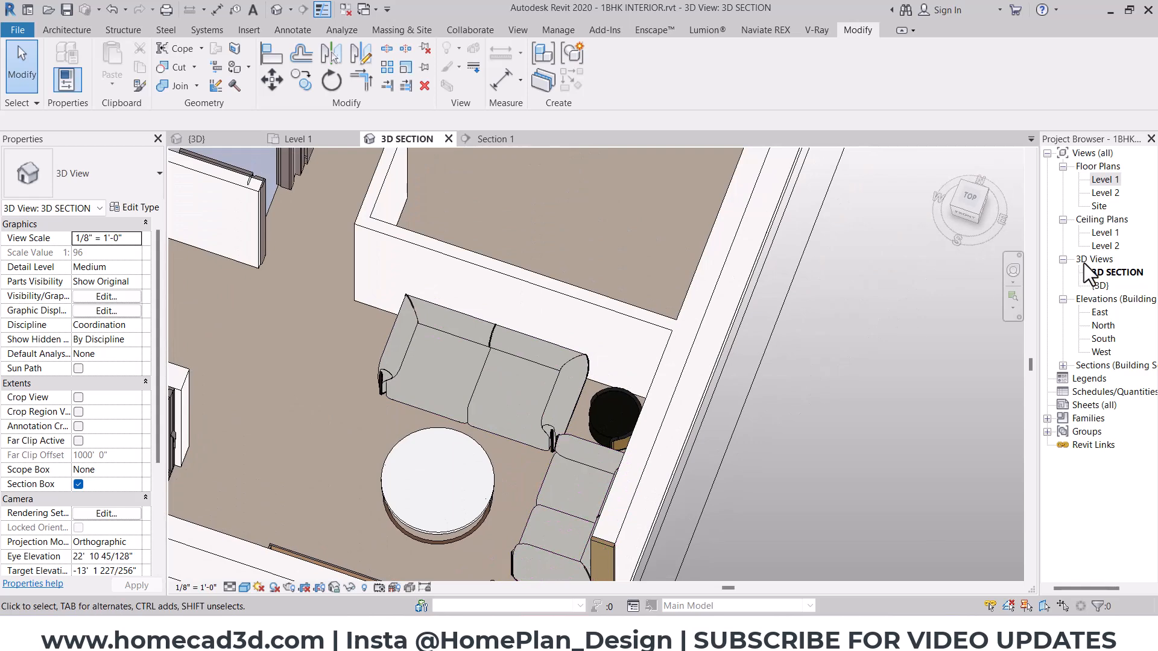
- Open the Level 1 floor plan at the hall seating area
{"action": "double_click", "coordinate": [1103, 184]}
{"action": "scroll", "coordinate": [519, 331], "scroll_direction": "down", "scroll_amount": 4}
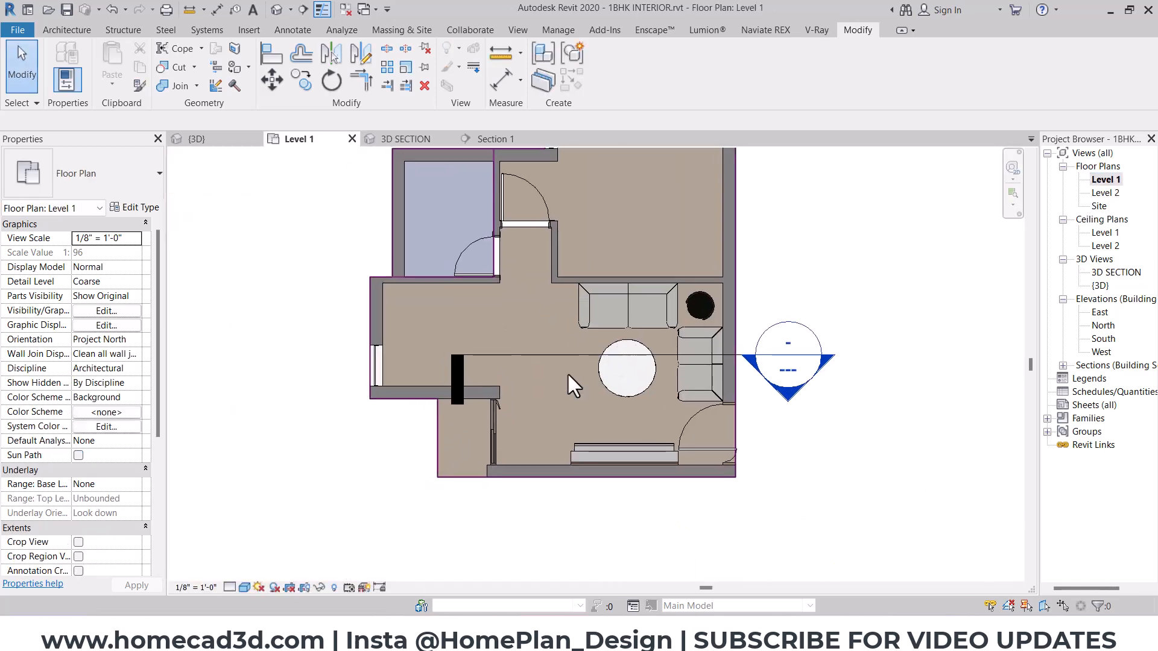
{"action": "scroll", "coordinate": [567, 368], "scroll_direction": "up", "scroll_amount": 2}
{"action": "middle_click_drag", "start_coordinate": [557, 380], "coordinate": [558, 406]}
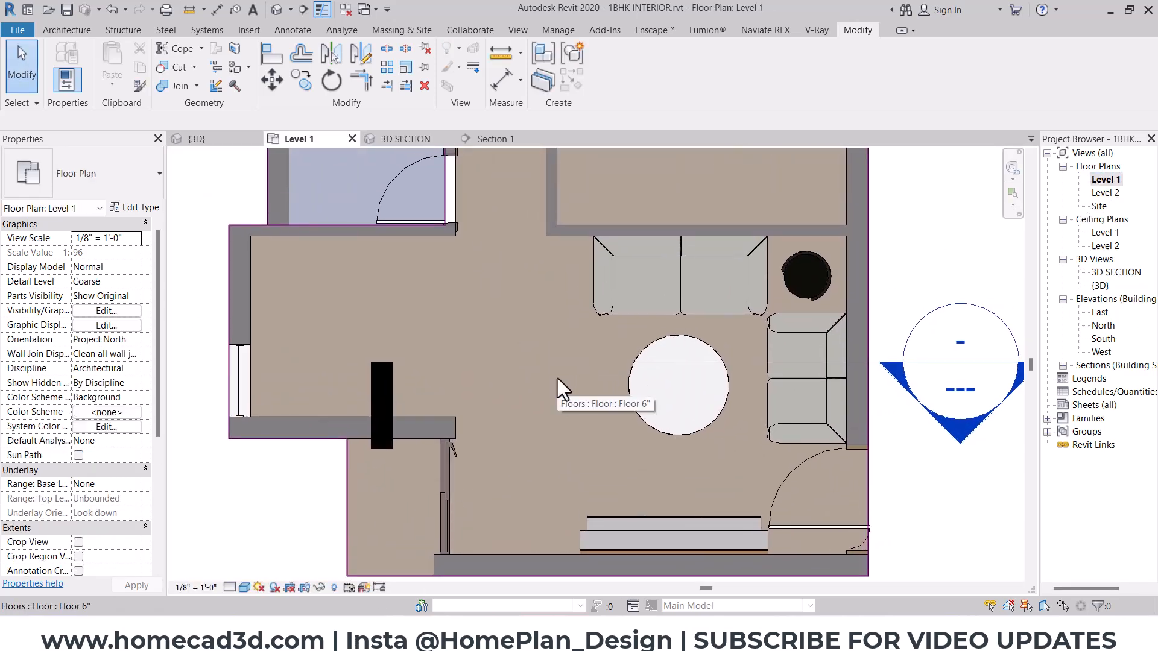
{"action": "left_click", "coordinate": [578, 363]}
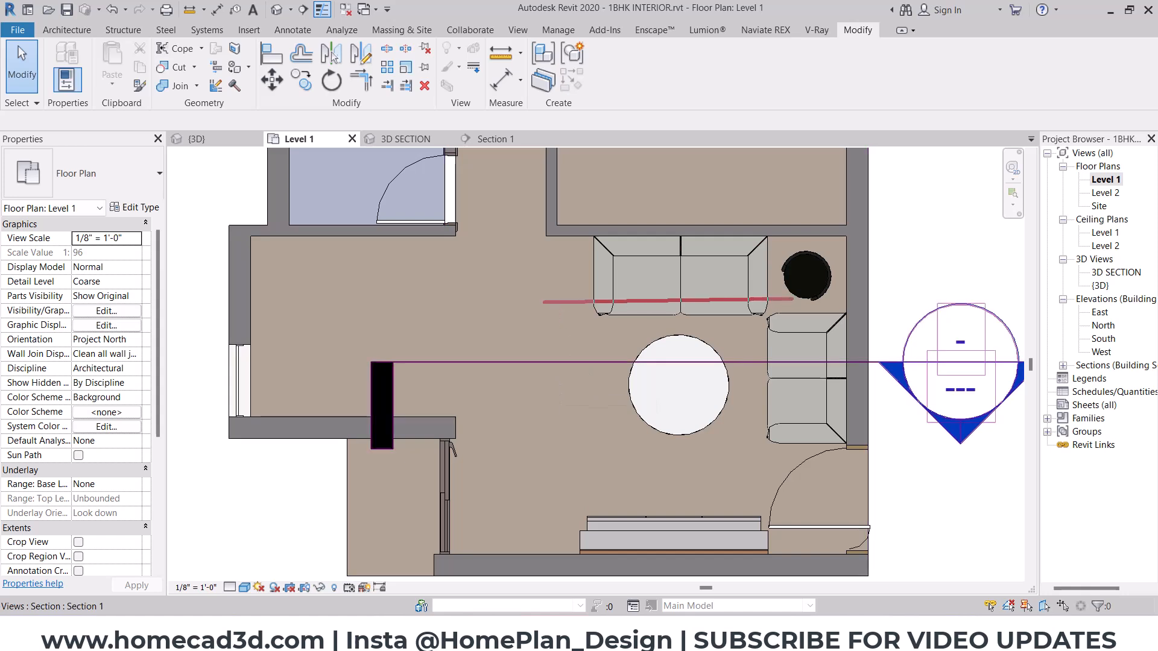
{"action": "left_click", "coordinate": [559, 465]}
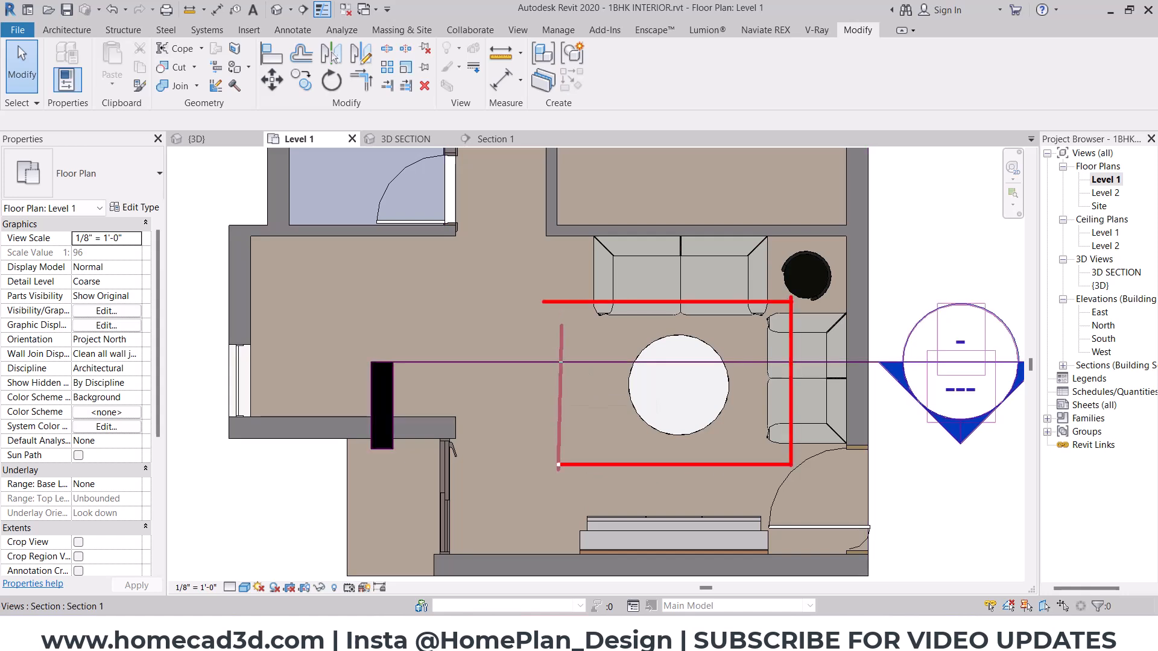
{"action": "key", "text": "Escape"}
{"action": "middle_click_drag", "start_coordinate": [679, 351], "coordinate": [547, 356]}
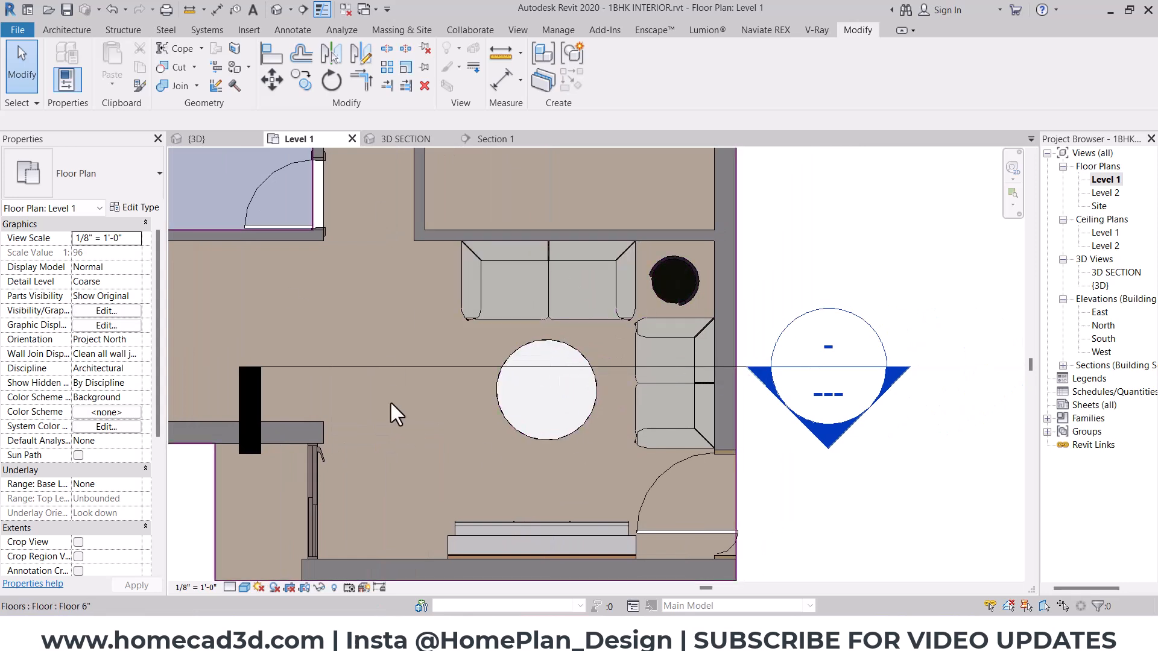
- Open the Enscape Asset Library and search its assets for "rug"
{"action": "left_click", "coordinate": [649, 27]}
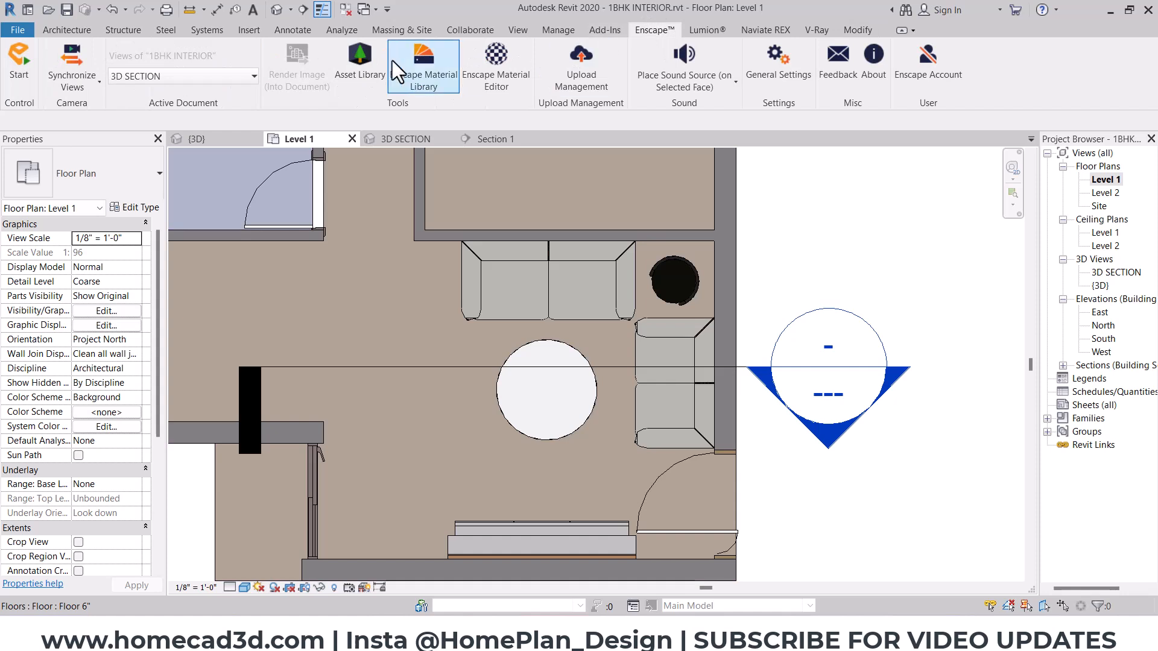
{"action": "left_click", "coordinate": [360, 61]}
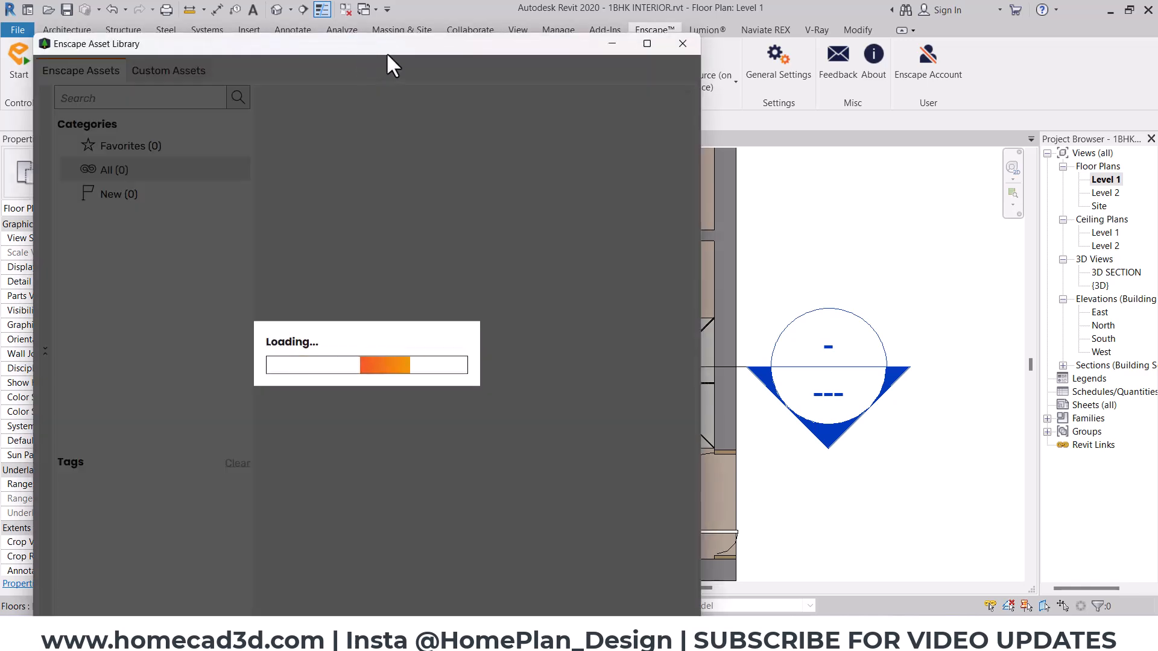
{"action": "left_click_drag", "start_coordinate": [388, 54], "coordinate": [532, 44]}
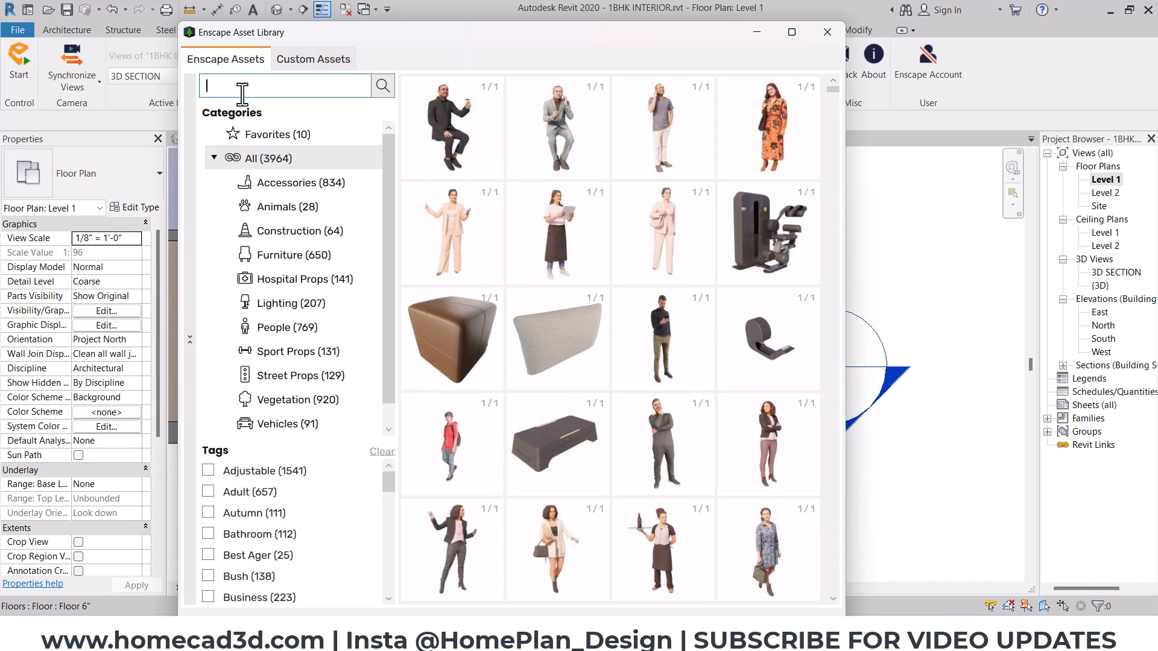
{"action": "key", "text": "Return"}
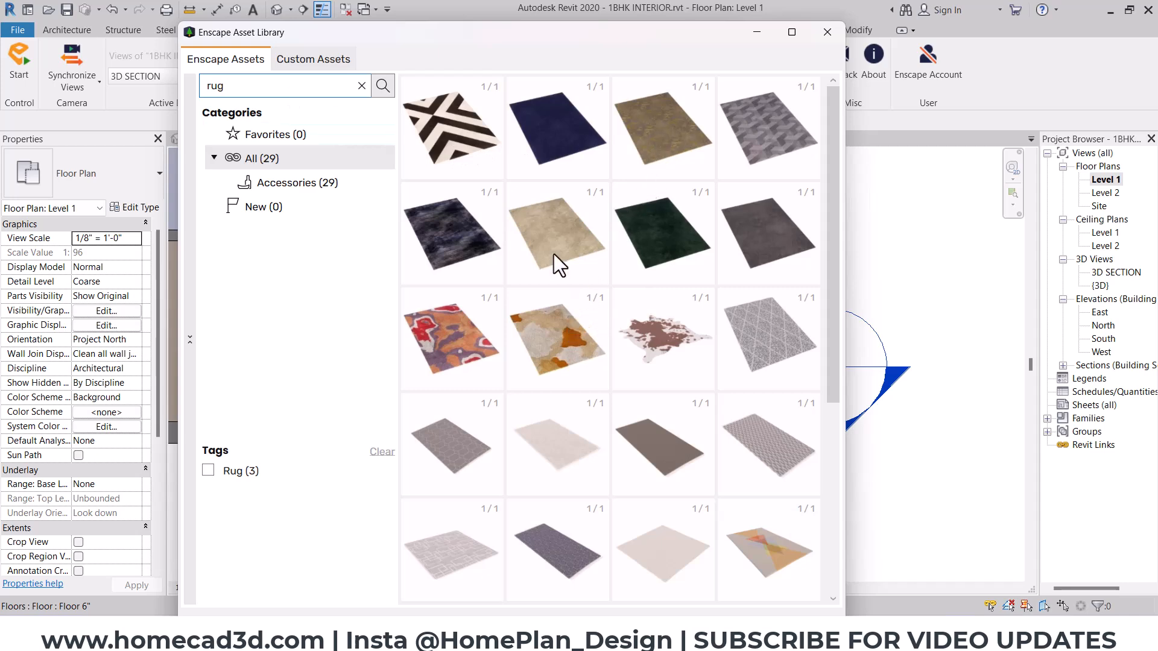
- Place the beige Rug 006 asset on the hall floor beside the coffee table and close the asset library
{"action": "left_click_drag", "start_coordinate": [577, 28], "coordinate": [338, 33]}
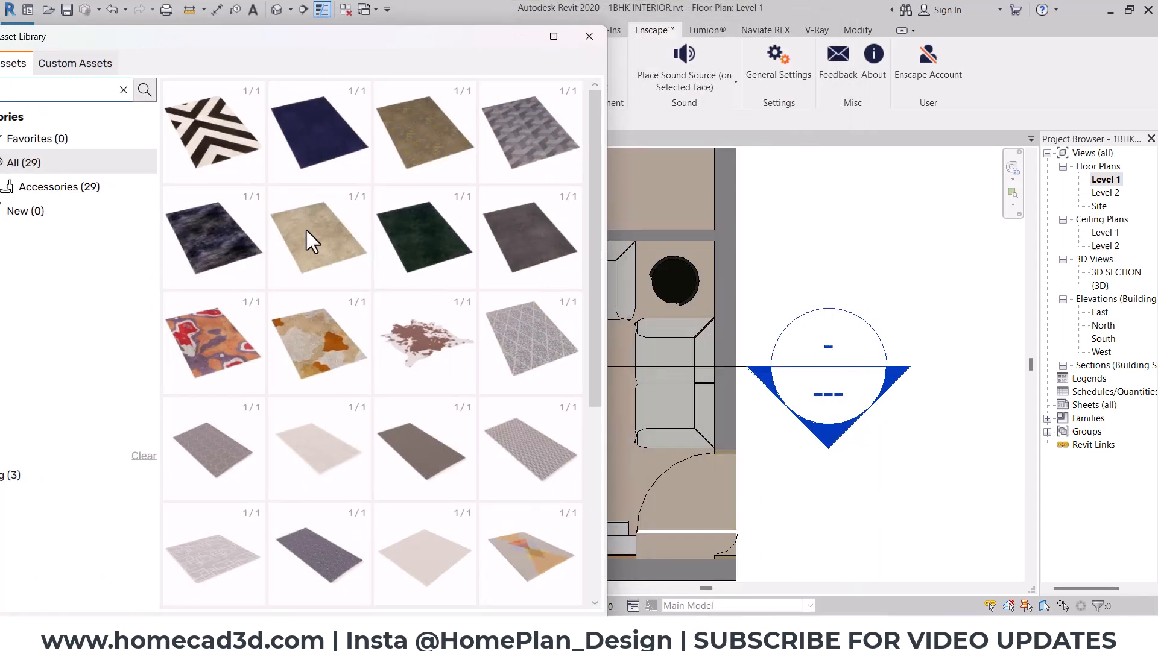
{"action": "left_click", "coordinate": [322, 238]}
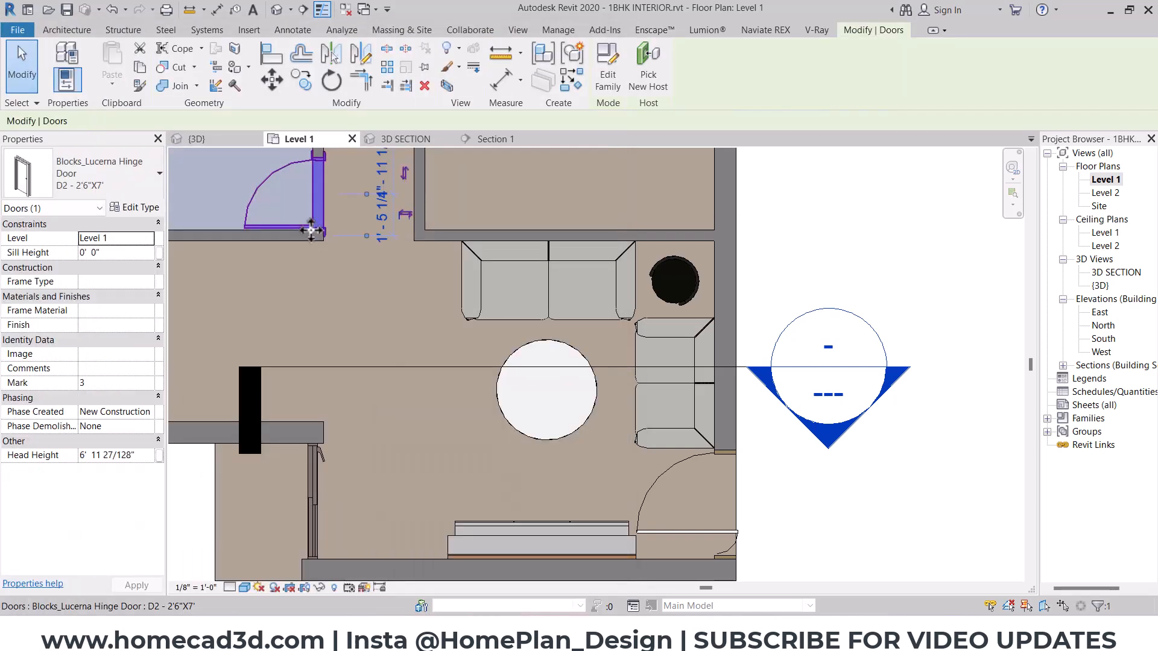
{"action": "left_click", "coordinate": [454, 387]}
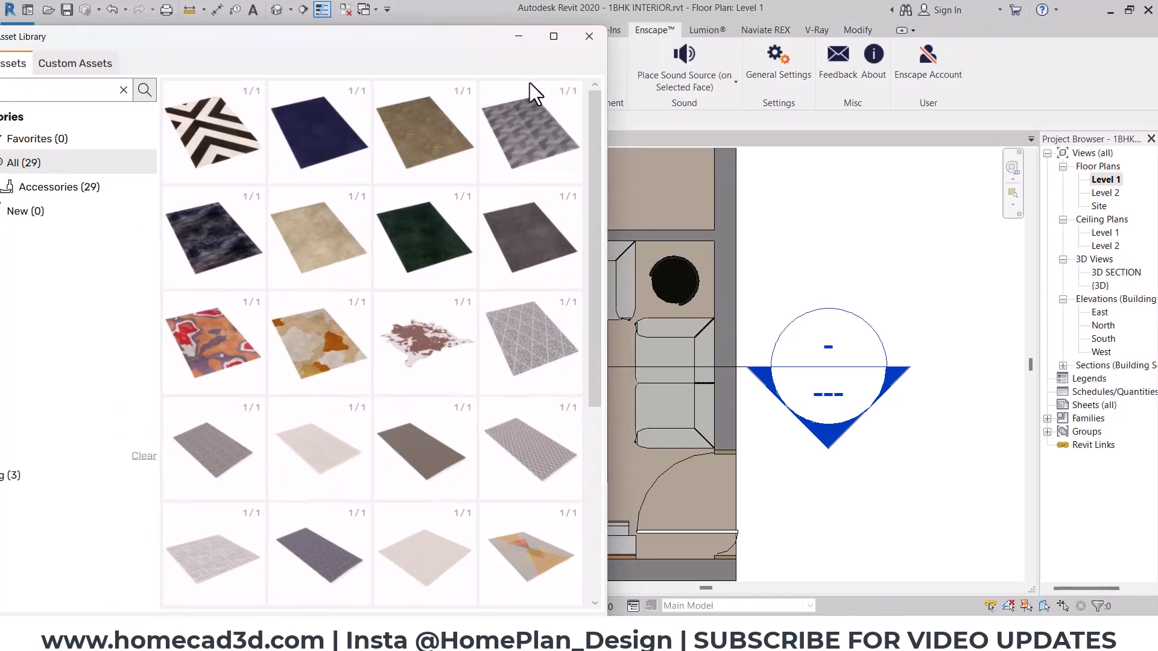
{"action": "left_click", "coordinate": [585, 33]}
{"action": "left_click", "coordinate": [399, 366]}
{"action": "key", "text": "Escape"}
- Move the rug beneath the round coffee table and nudge it slightly away from the sofa by the entrance wall
{"action": "left_click", "coordinate": [392, 440]}
{"action": "scroll", "coordinate": [452, 402], "scroll_direction": "up", "scroll_amount": 2}
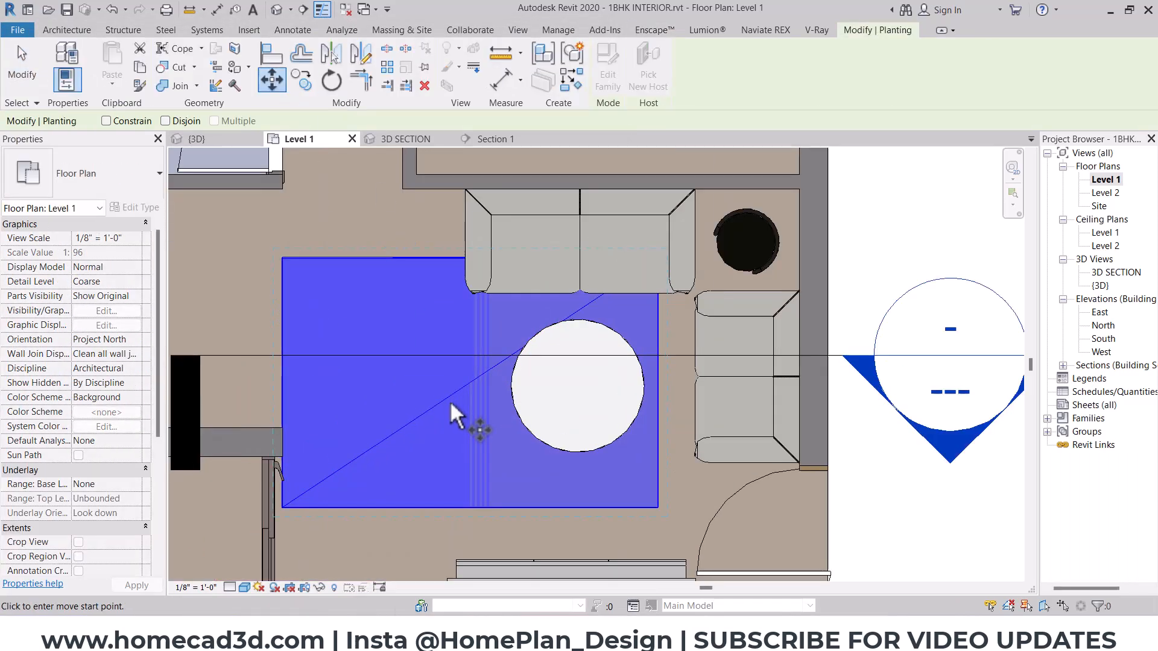
{"action": "left_click", "coordinate": [579, 404]}
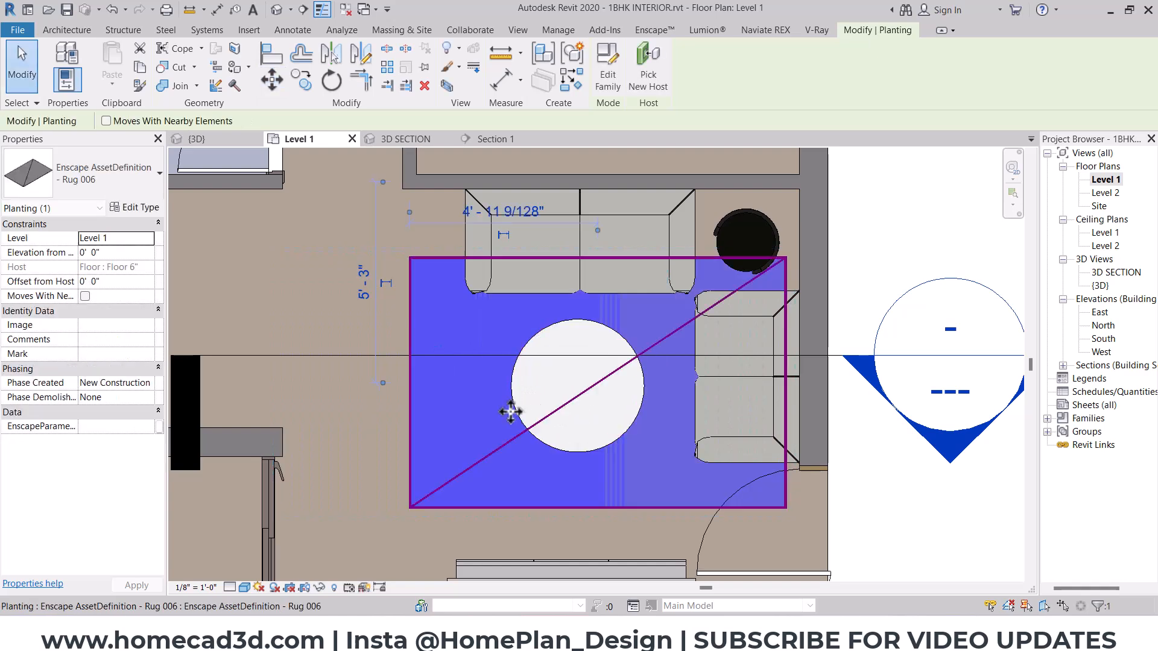
{"action": "key", "text": "Left"}
{"action": "key", "text": "Left"}
{"action": "key", "text": "Left"}
{"action": "key", "text": "Left"}
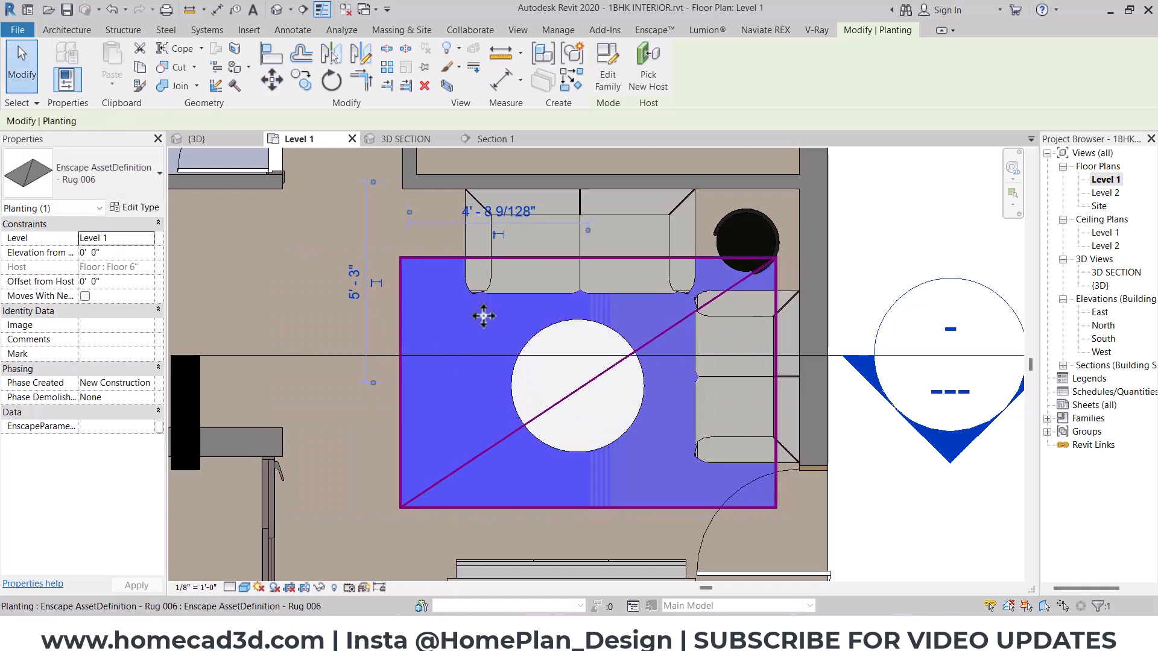
- Try resizing the rug by setting its type height to 6"
{"action": "left_click", "coordinate": [134, 208]}
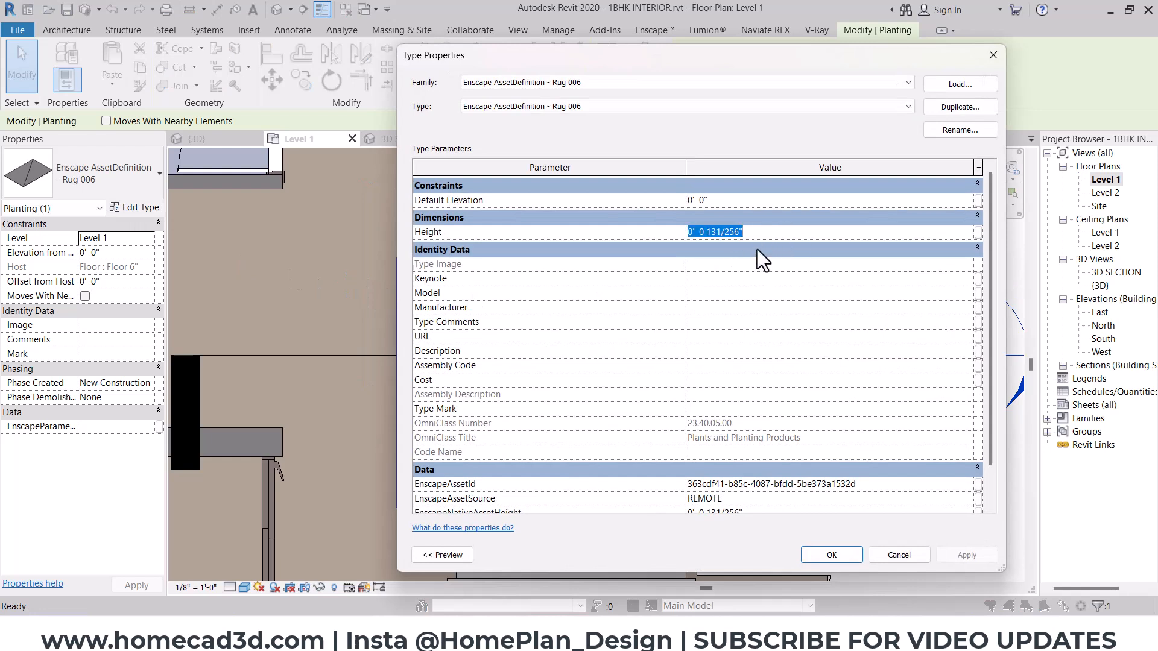
{"action": "type", "text": "6\""}
{"action": "key", "text": "Return"}
{"action": "left_click", "coordinate": [831, 555]}
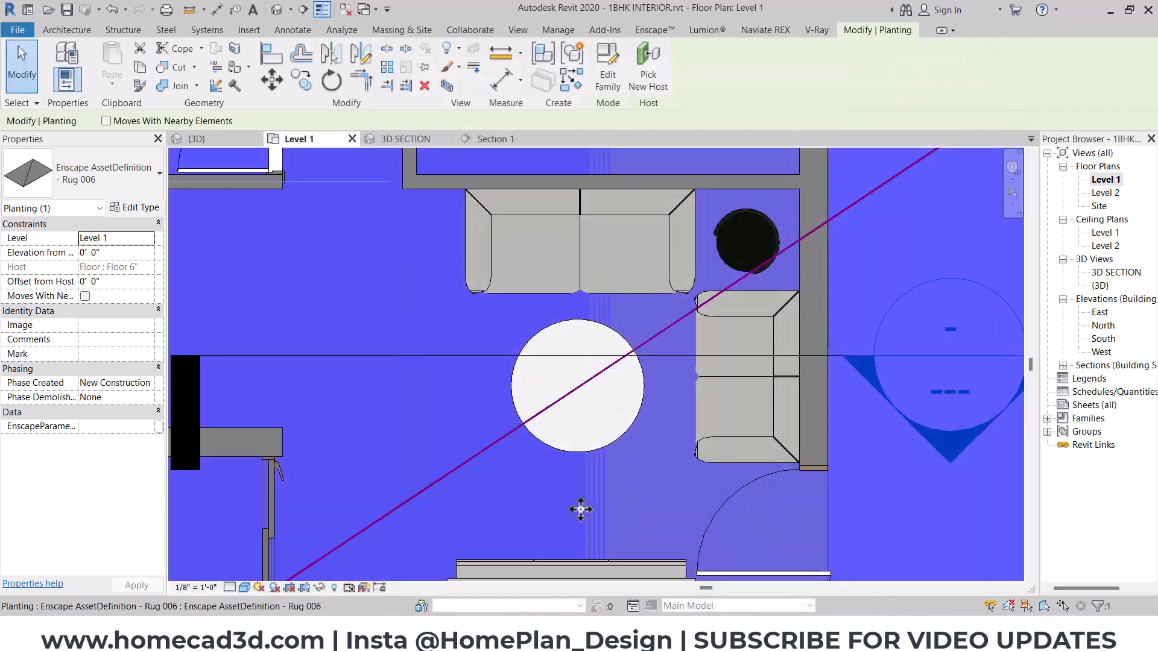
- Try a smaller rug size with a type height of 1"
{"action": "left_click", "coordinate": [145, 225]}
{"action": "left_click", "coordinate": [134, 208]}
{"action": "left_click", "coordinate": [740, 235]}
{"action": "type", "text": "1\""}
{"action": "left_click", "coordinate": [832, 555]}
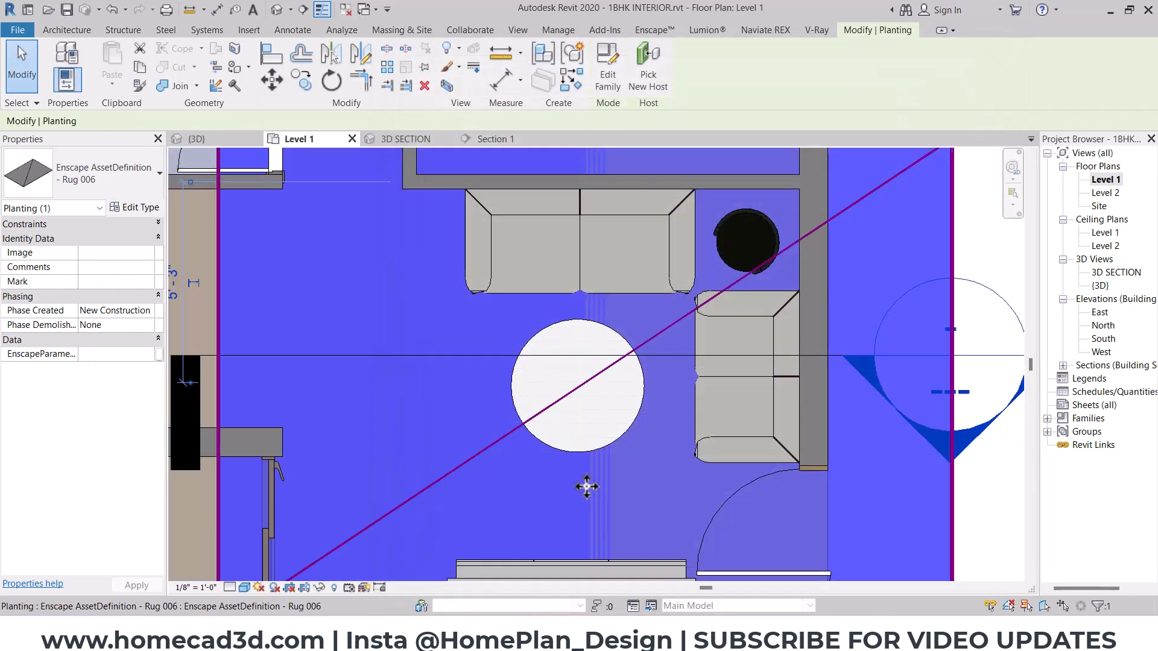
- Scale the rug down by setting its type height to about 0.5"
{"action": "left_click", "coordinate": [135, 207]}
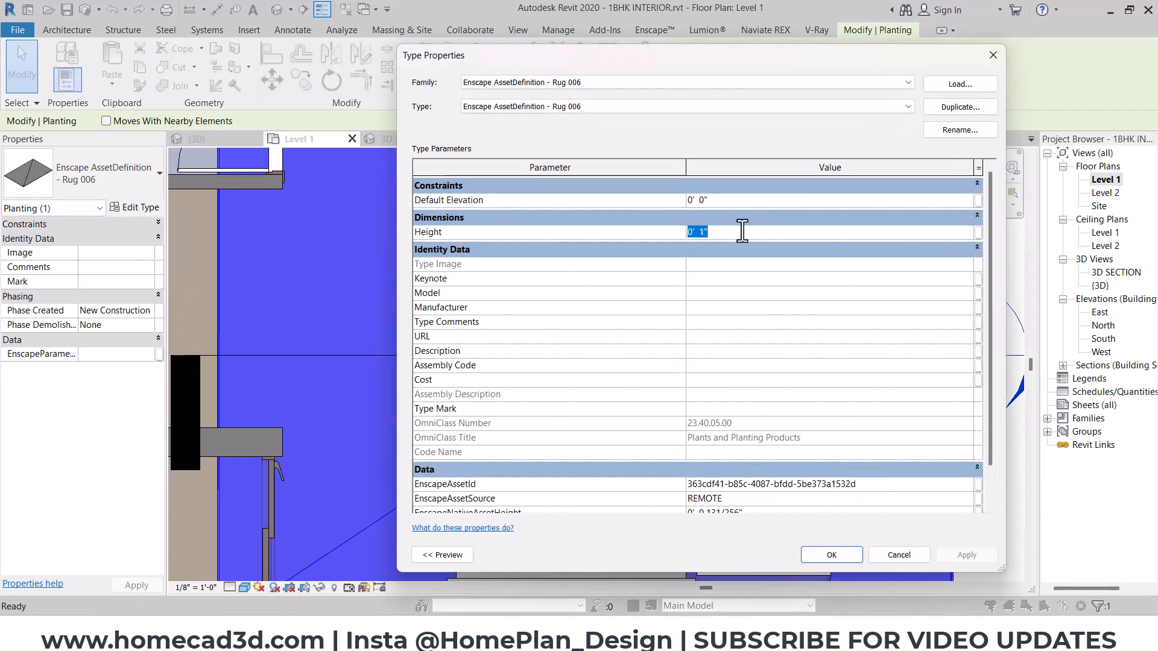
{"action": "left_click", "coordinate": [829, 554]}
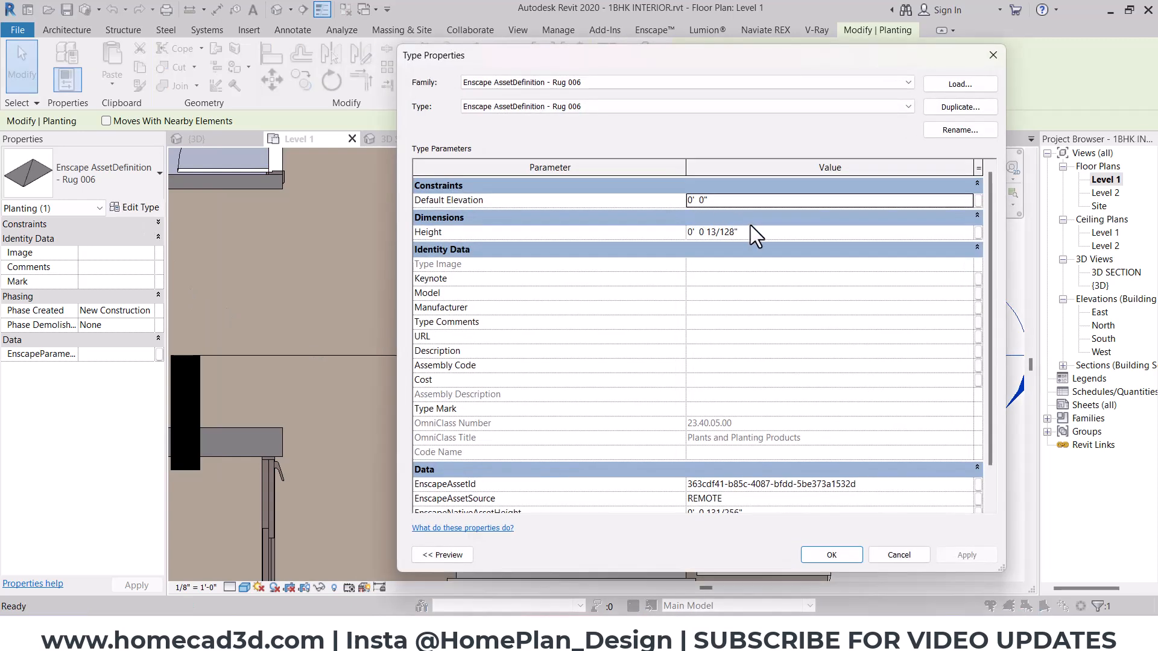
{"action": "left_click", "coordinate": [755, 230]}
{"action": "type", "text": ".5"}
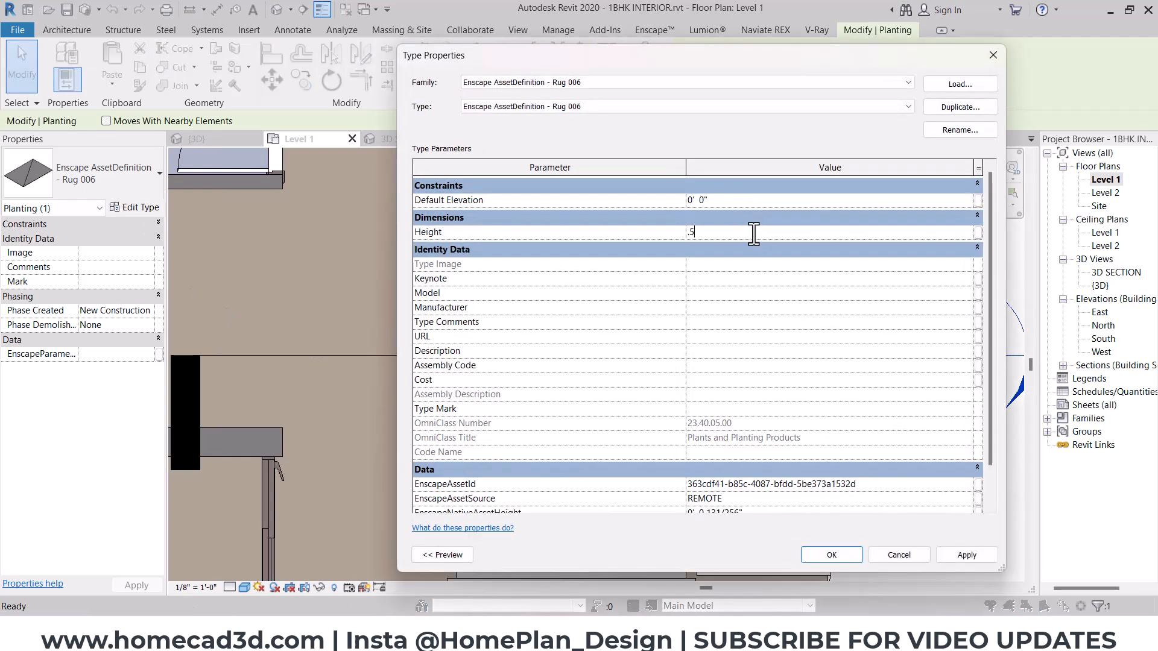
{"action": "left_click", "coordinate": [829, 558]}
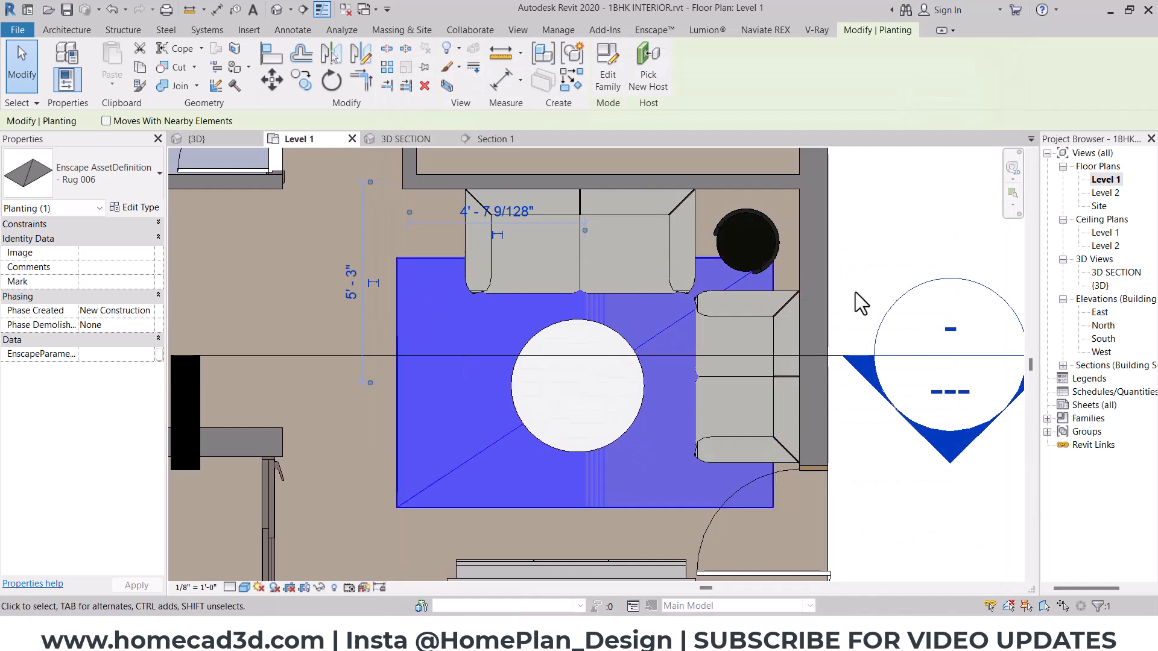
{"action": "key", "text": "Escape"}
- Shift the rug about 1 foot away from the TV unit so it lies 4'-3" from the wall behind the sofa
{"action": "scroll", "coordinate": [628, 317], "scroll_direction": "down", "scroll_amount": 3}
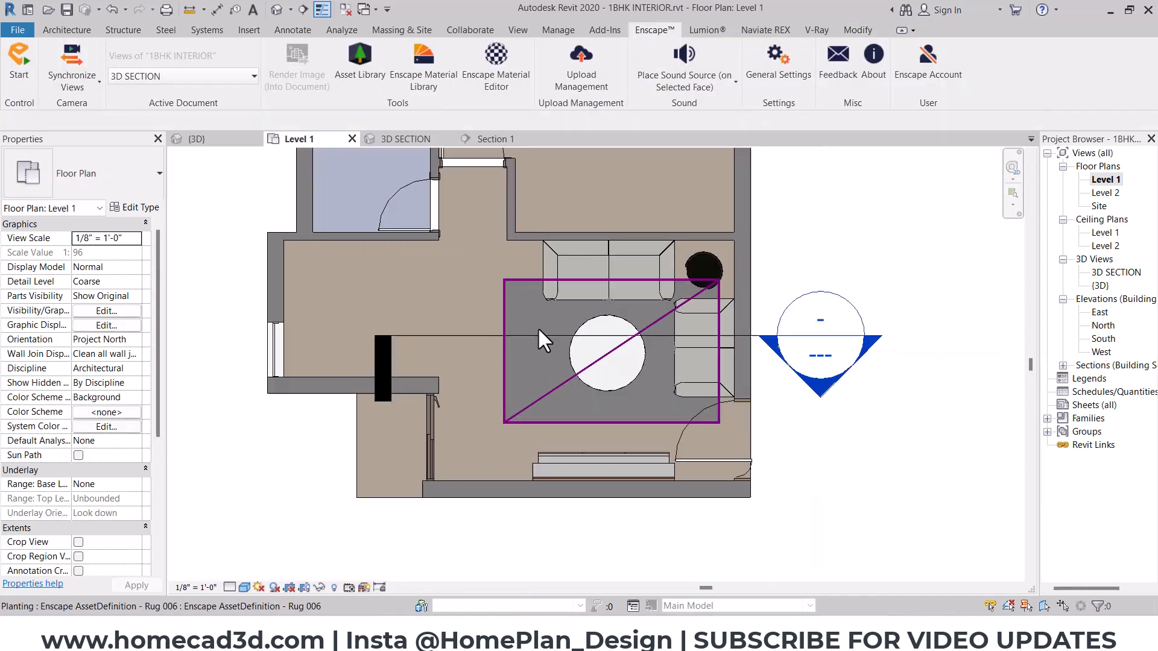
{"action": "left_click", "coordinate": [520, 363]}
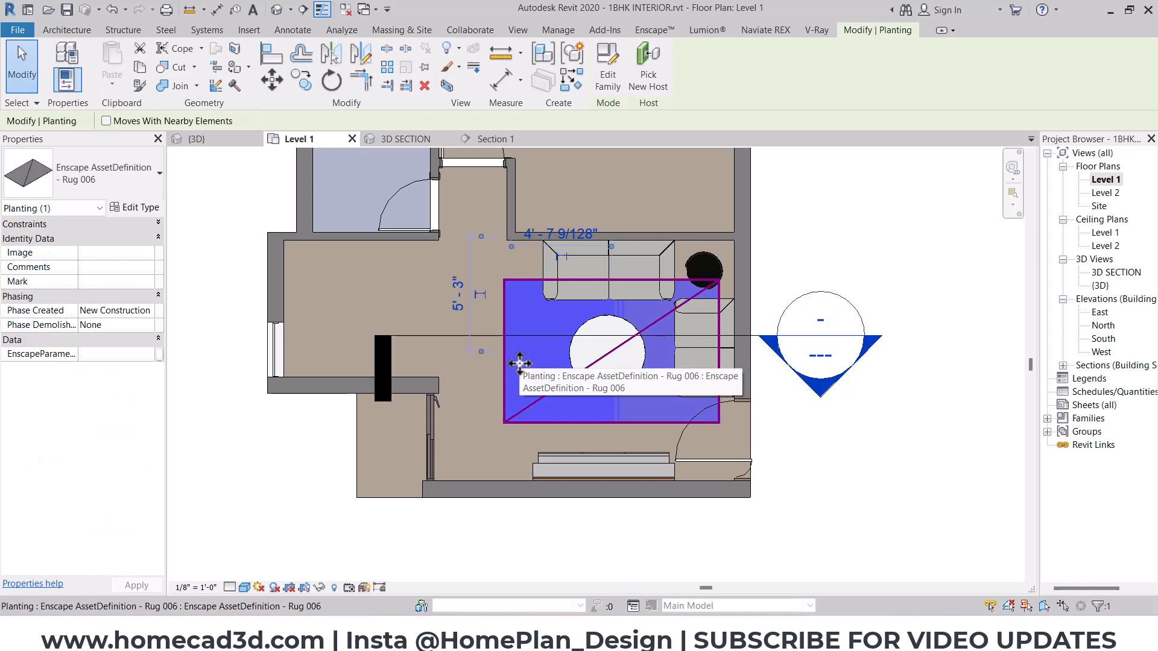
{"action": "key", "text": "Up"}
{"action": "key", "text": "Up"}
{"action": "key", "text": "Up"}
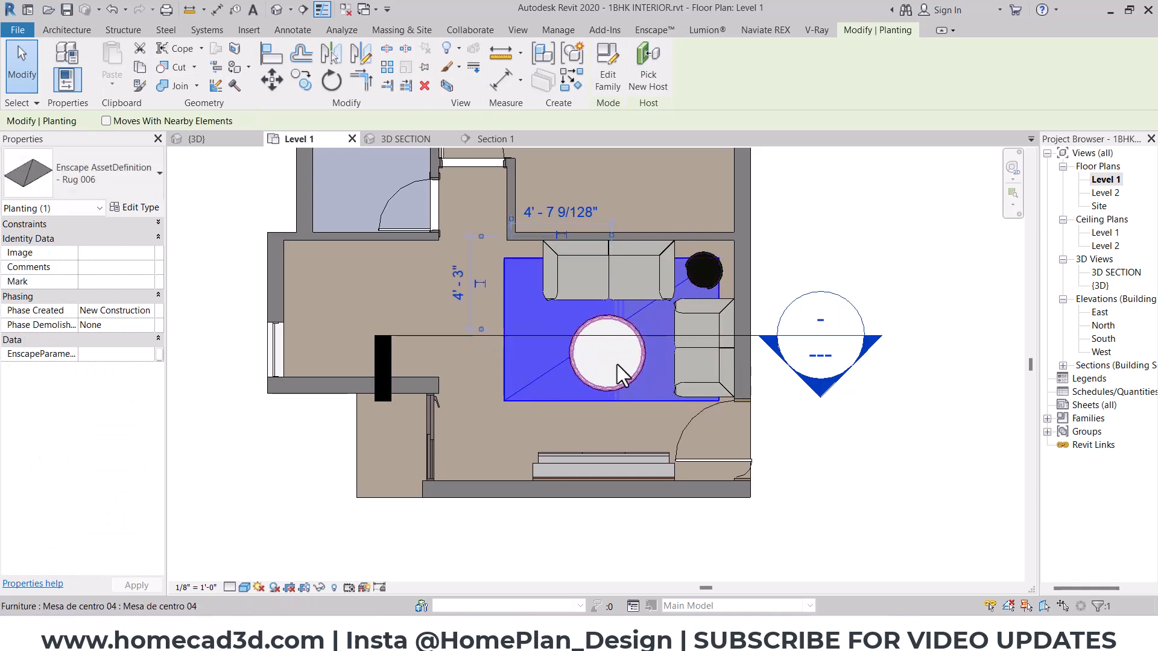
{"action": "scroll", "coordinate": [638, 351], "scroll_direction": "up", "scroll_amount": 3}
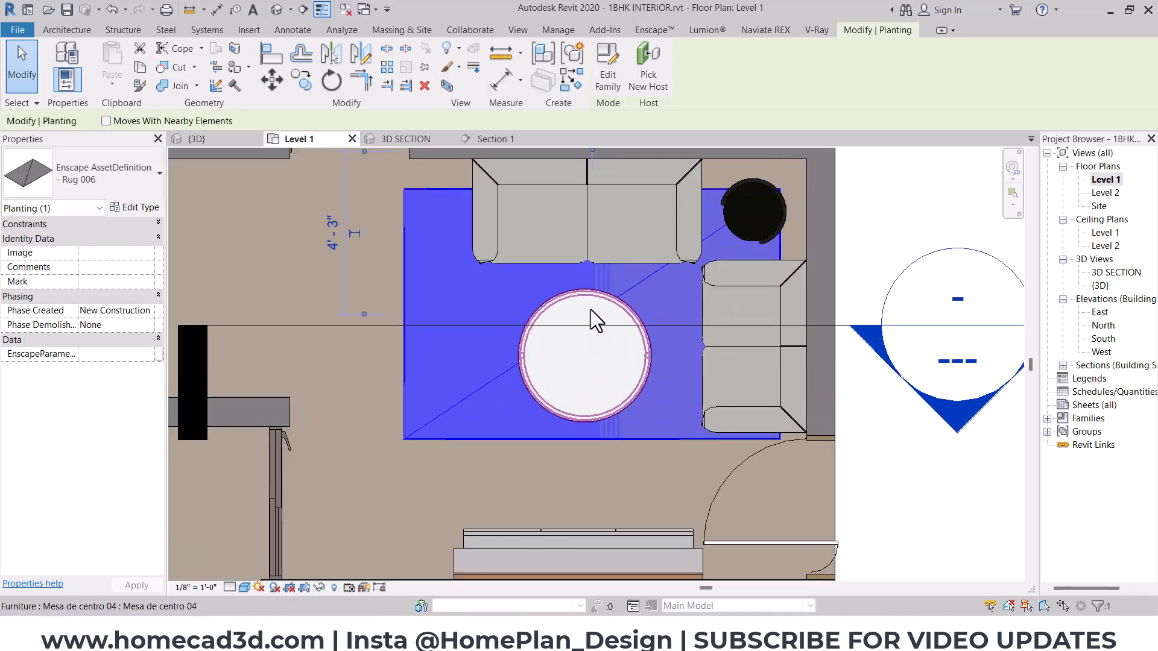
{"action": "key", "text": "Escape"}
- Examine the rug and seating arrangement in the 3D SECTION view and the TV wall in Section 1
{"action": "left_click", "coordinate": [404, 139]}
{"action": "scroll", "coordinate": [504, 319], "scroll_direction": "down", "scroll_amount": 2}
{"action": "middle_click_drag", "start_coordinate": [496, 381], "coordinate": [649, 333], "text": "shift"}
{"action": "scroll", "coordinate": [540, 338], "scroll_direction": "up", "scroll_amount": 2}
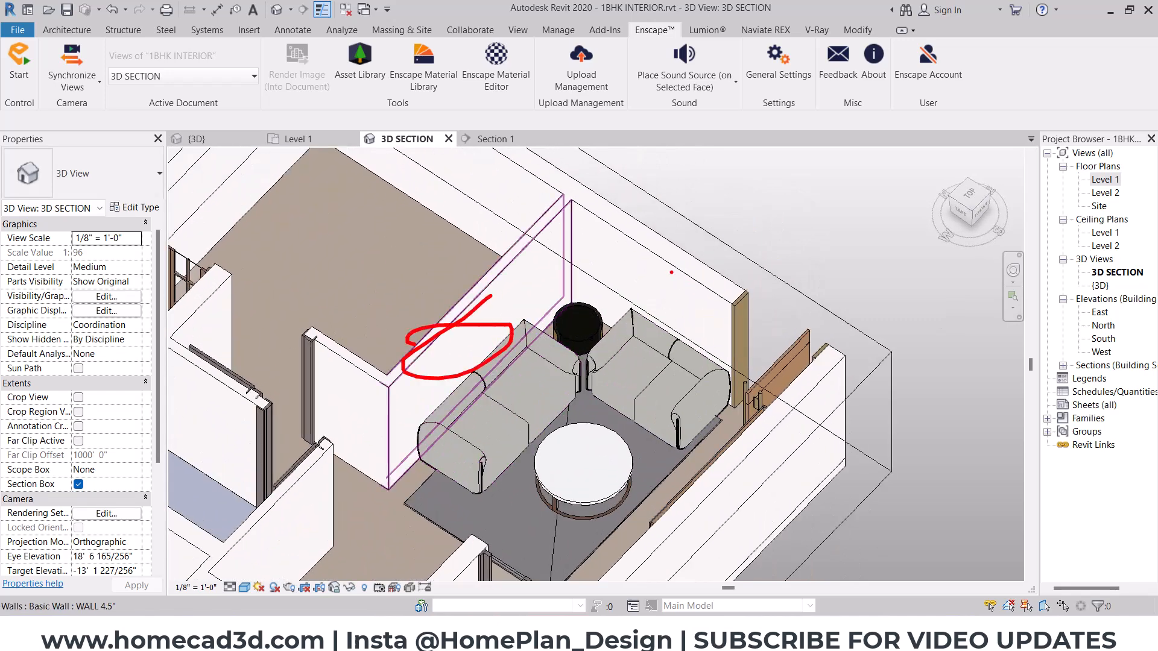
{"action": "key", "text": "Escape"}
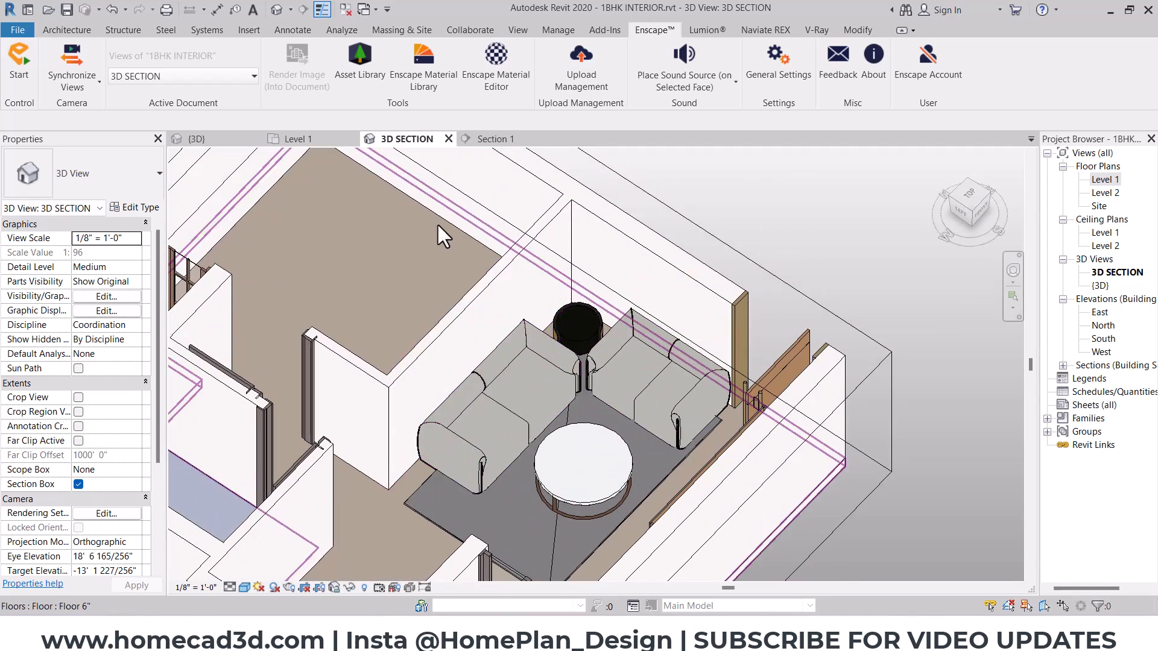
{"action": "left_click", "coordinate": [487, 139]}
{"action": "scroll", "coordinate": [605, 346], "scroll_direction": "down", "scroll_amount": 2}
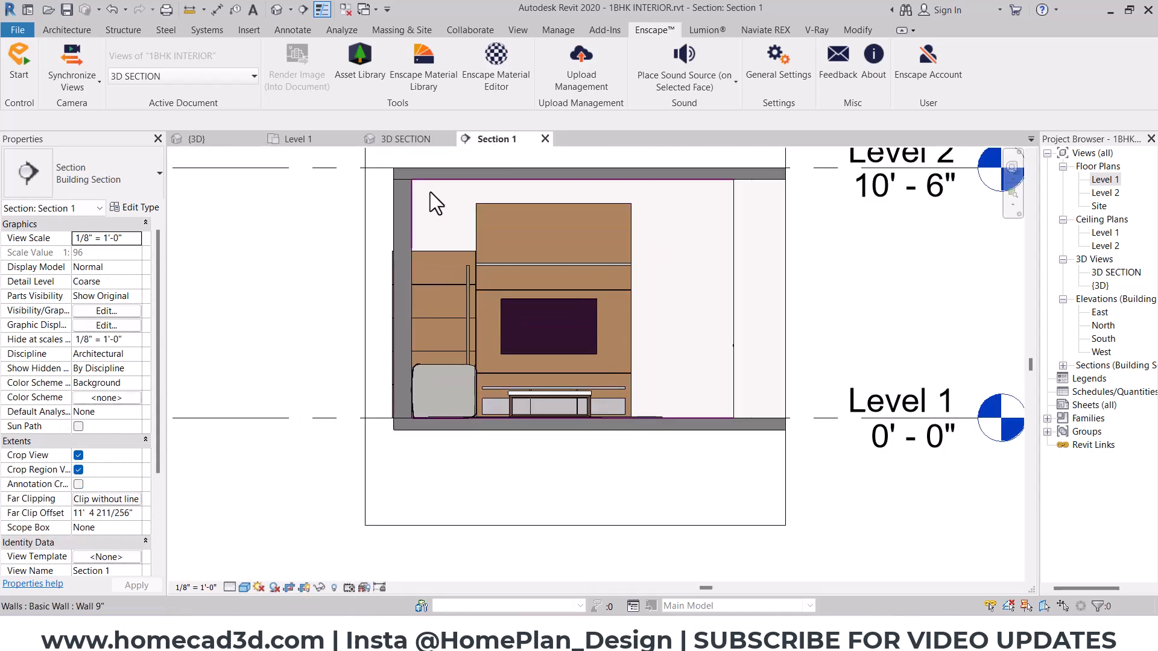
{"action": "left_click", "coordinate": [413, 141]}
{"action": "middle_click_drag", "start_coordinate": [639, 388], "coordinate": [649, 422], "text": "shift"}
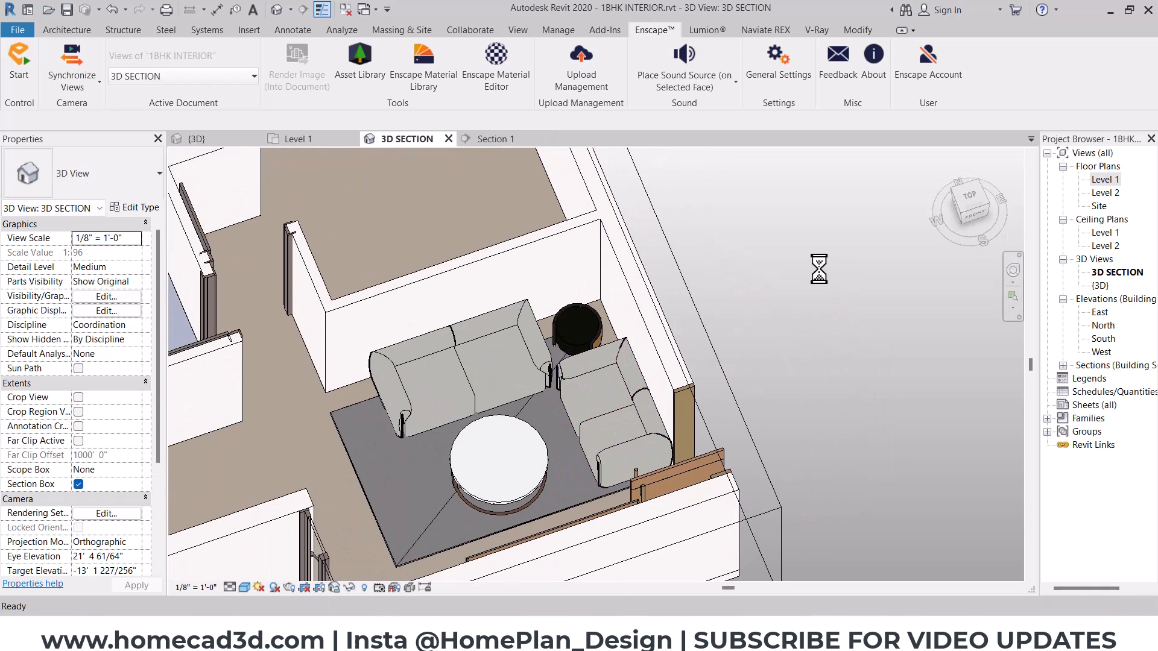
- Choose {3D} as the Enscape view and start the Enscape renderer
{"action": "left_click", "coordinate": [158, 81]}
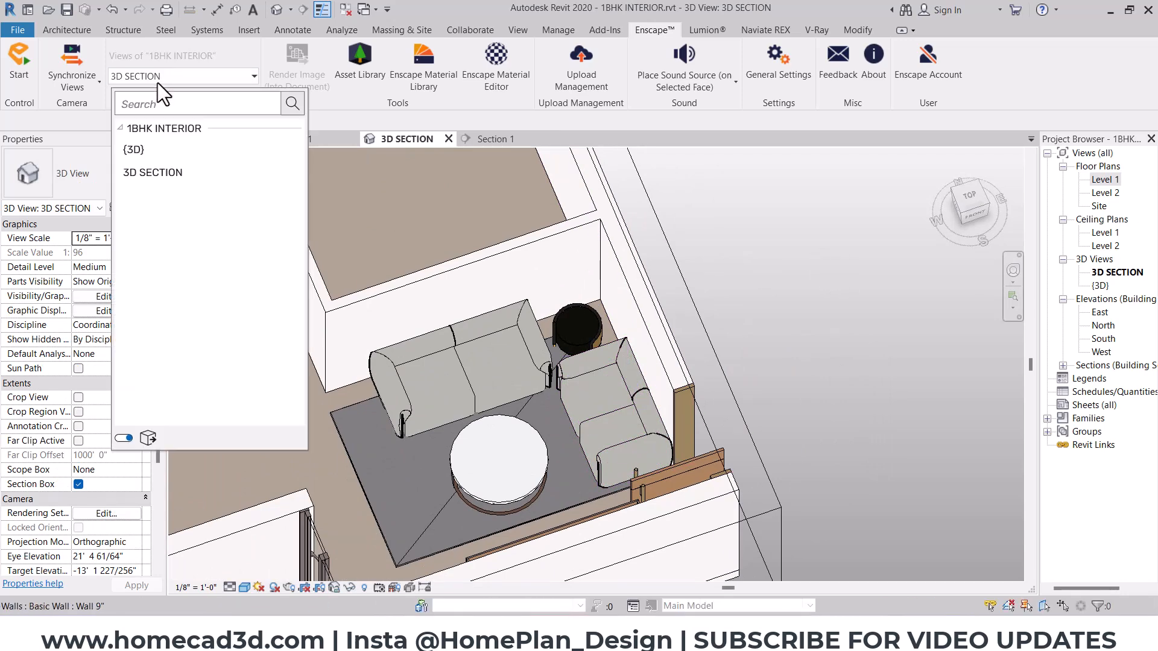
{"action": "left_click", "coordinate": [14, 64]}
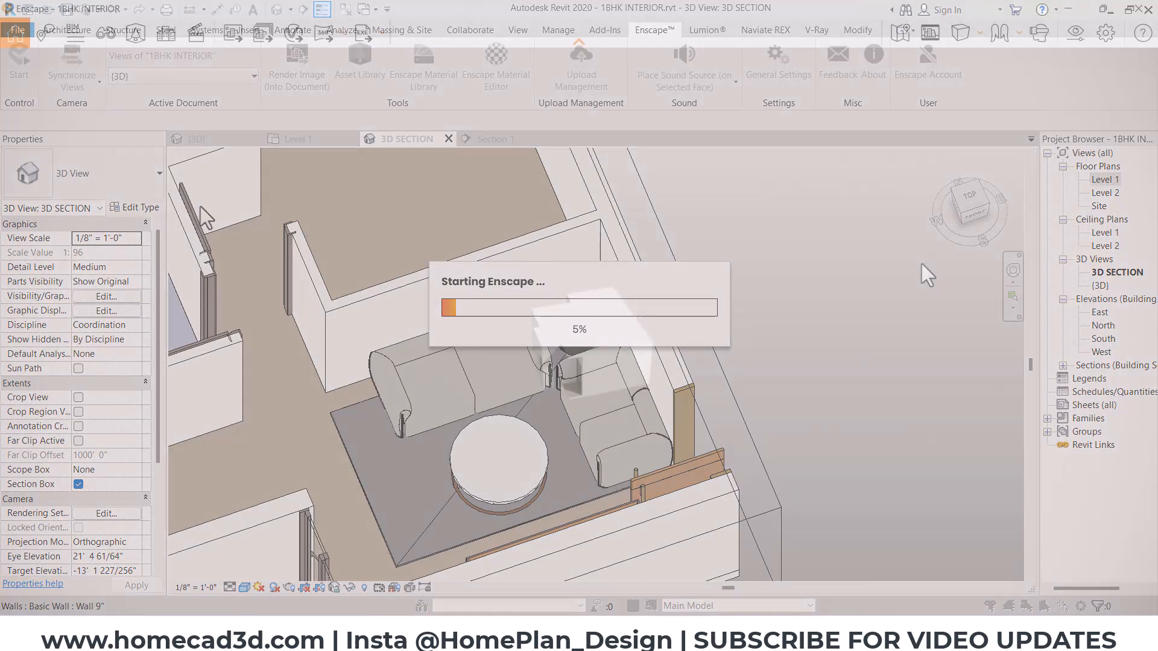
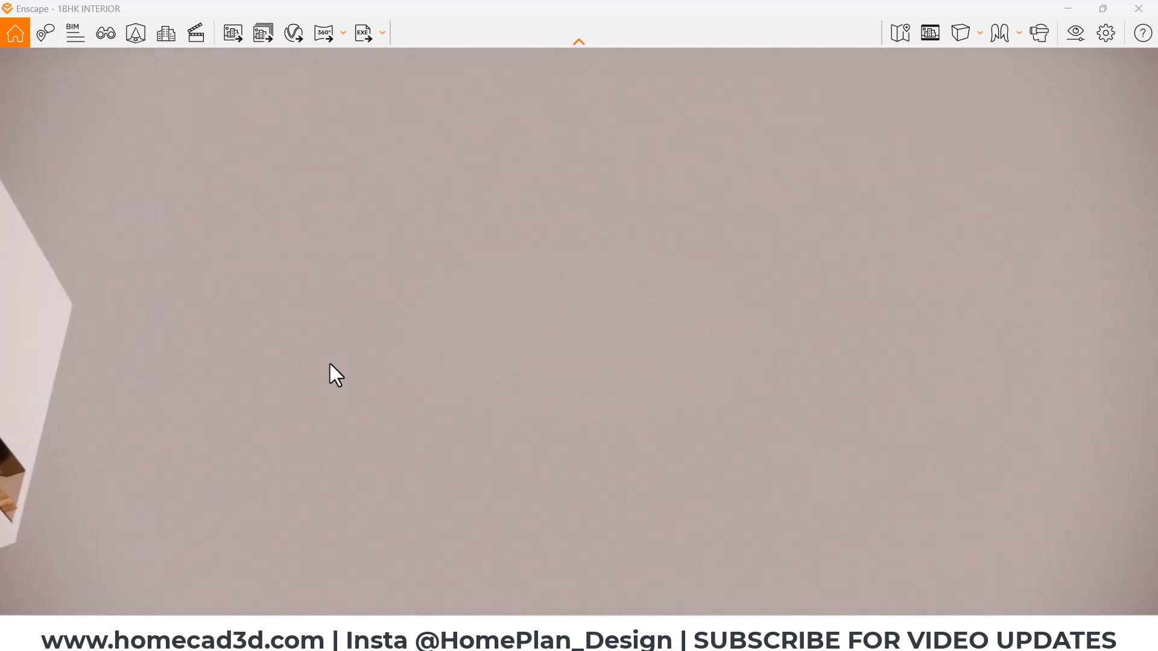
- Walk through the entrance door into the hall and examine the sofas and the round coffee table with its metal base
{"action": "left_click_drag", "start_coordinate": [286, 388], "coordinate": [905, 477]}
{"action": "key", "text": "Caps_Lock"}
{"action": "key", "text": "w"}
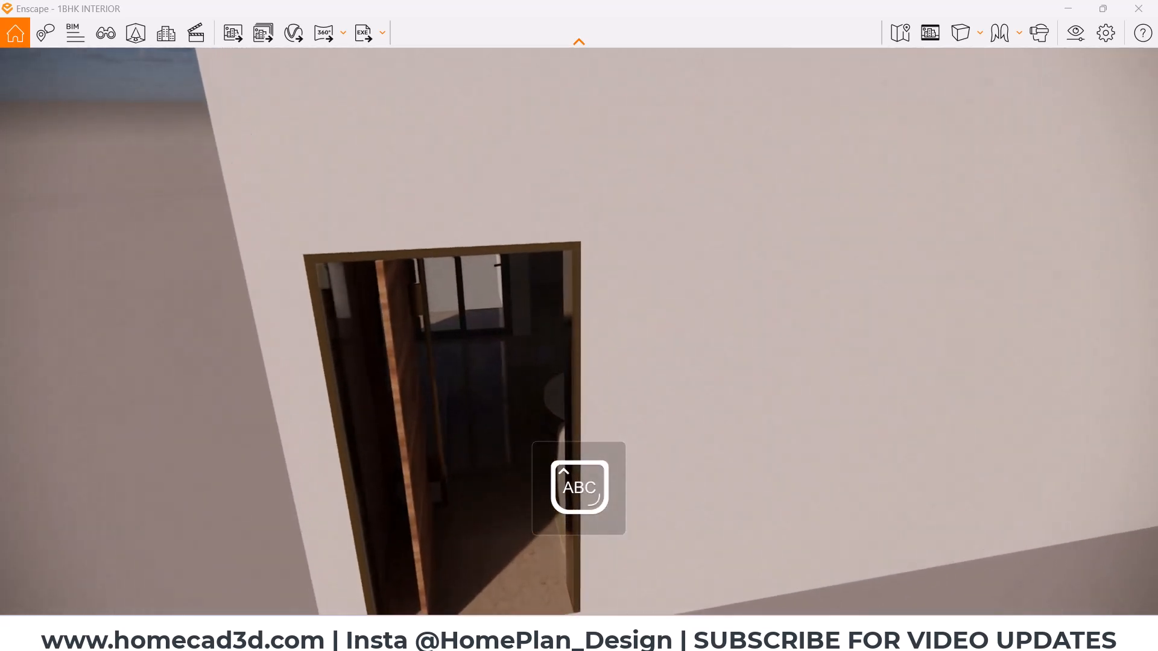
{"action": "key", "text": "w"}
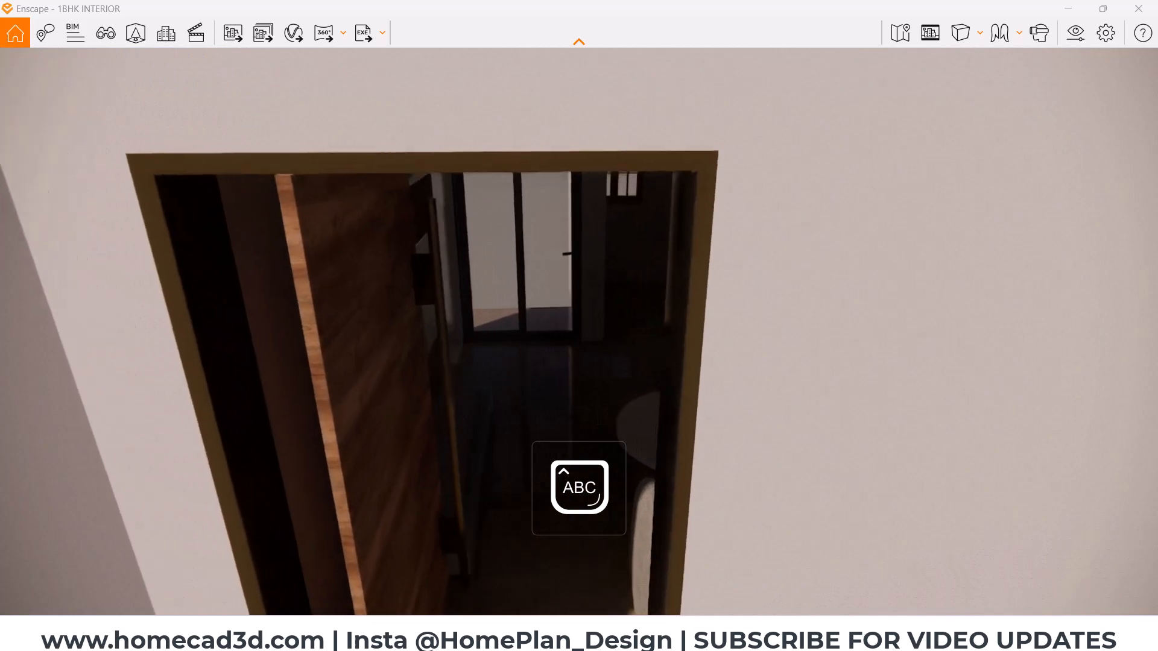
{"action": "key", "text": "w"}
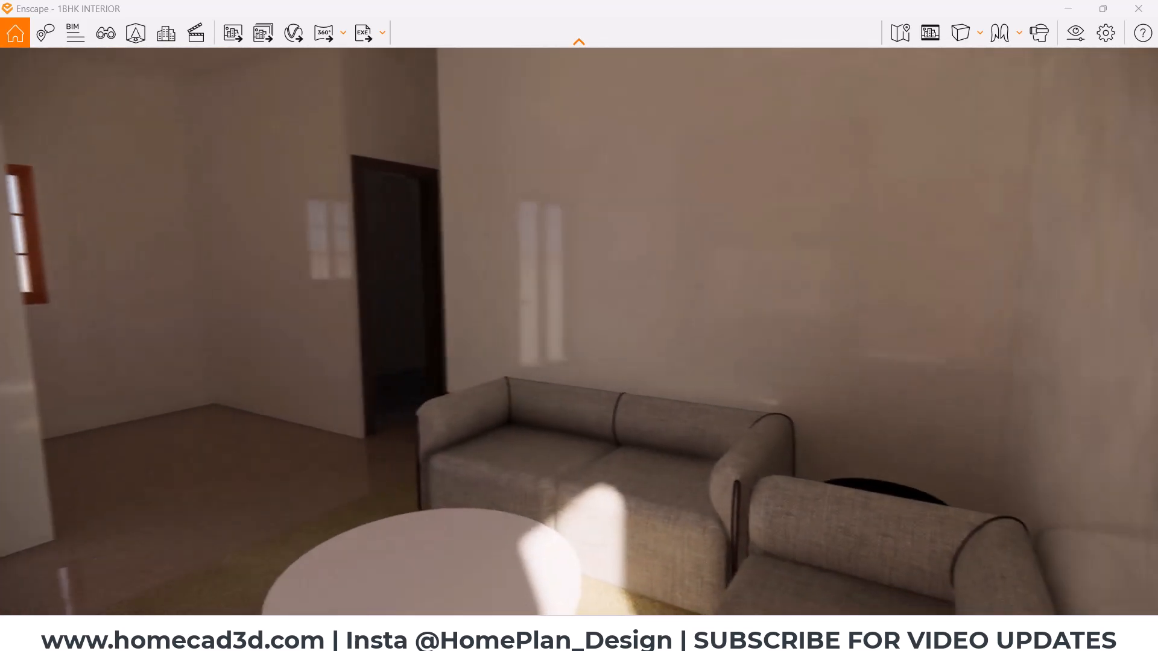
{"action": "key", "text": "s"}
{"action": "key", "text": "w"}
{"action": "key", "text": "s"}
{"action": "key", "text": "w"}
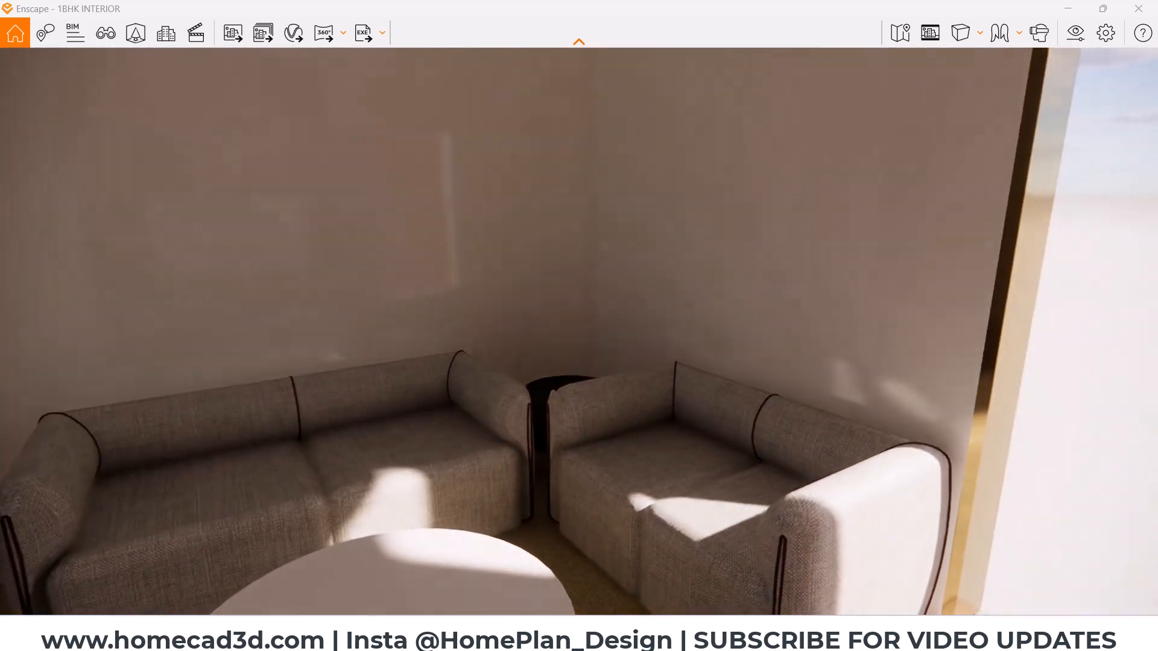
{"action": "key", "text": "a"}
{"action": "key", "text": "s"}
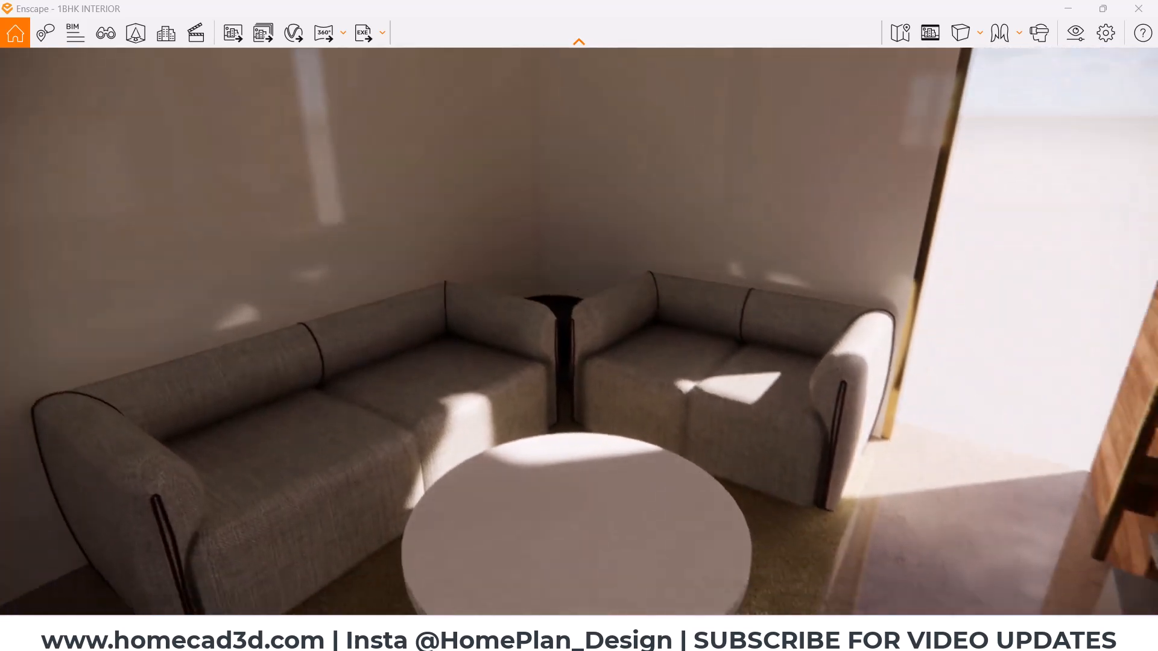
{"action": "key", "text": "w"}
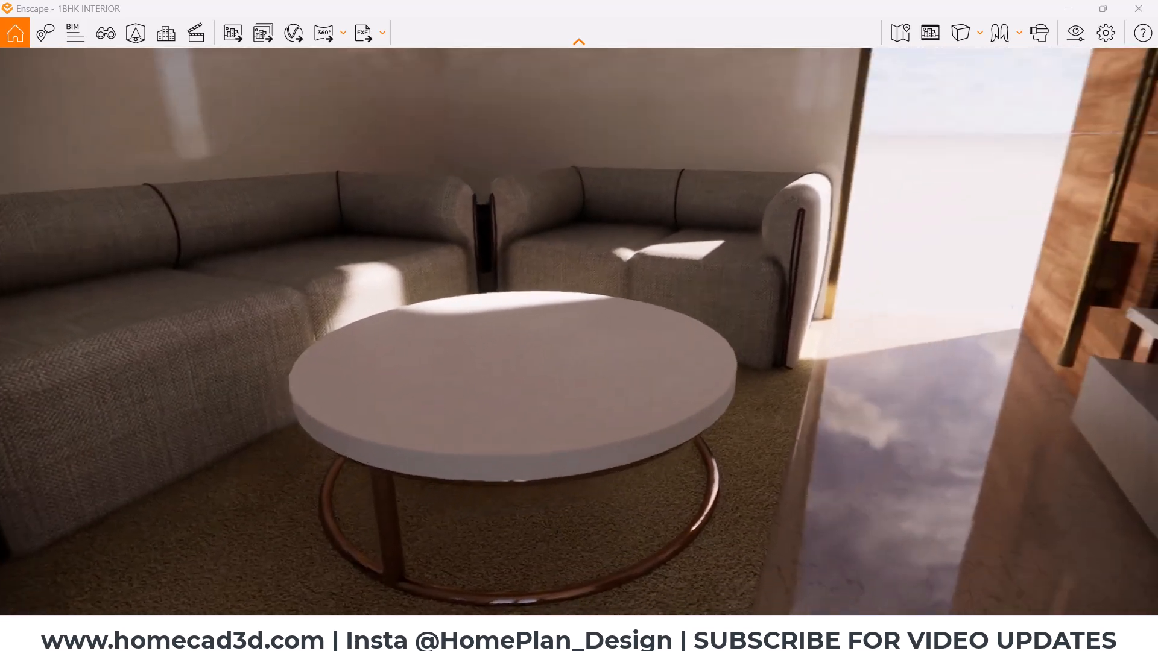
{"action": "right_click_drag", "start_coordinate": [555, 386], "coordinate": [539, 534]}
{"action": "right_click_drag", "start_coordinate": [514, 324], "coordinate": [514, 328]}
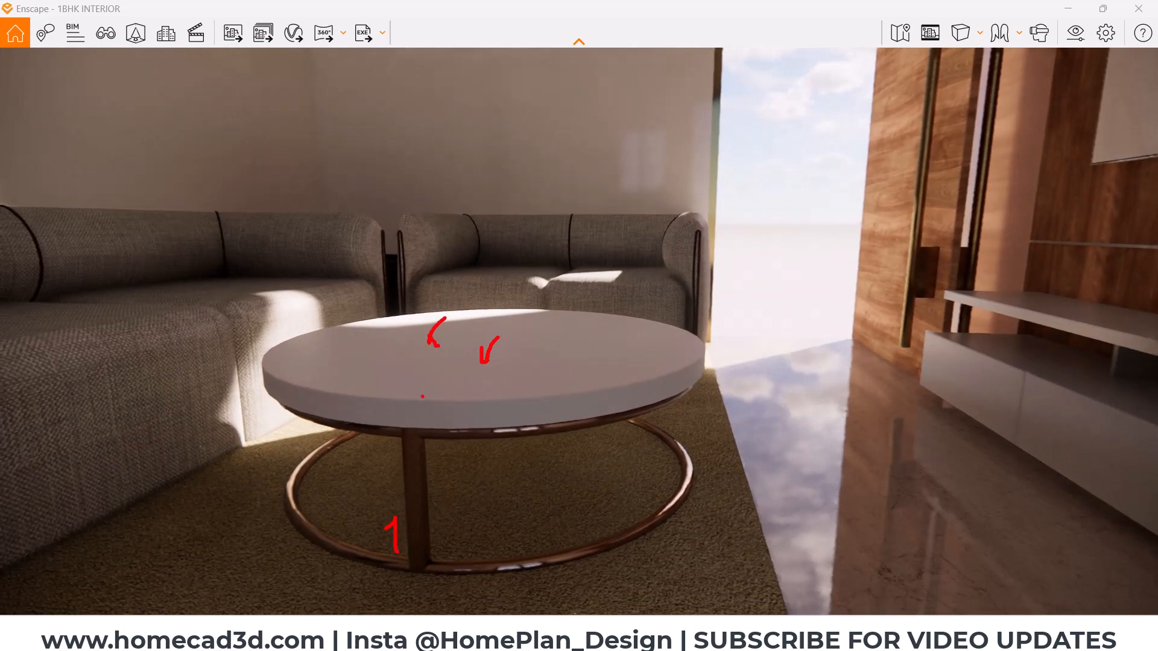
{"action": "key", "text": "Escape"}
- Examine the wood-panelled TV unit and the open entrance door beside it
{"action": "mouse_move", "coordinate": [425, 398]}
{"action": "left_mouse_down"}
{"action": "mouse_move", "coordinate": [640, 338]}
{"action": "mouse_move", "coordinate": [814, 266]}
{"action": "left_mouse_up"}
{"action": "left_click_drag", "start_coordinate": [473, 379], "coordinate": [498, 353]}
{"action": "key", "text": "s"}
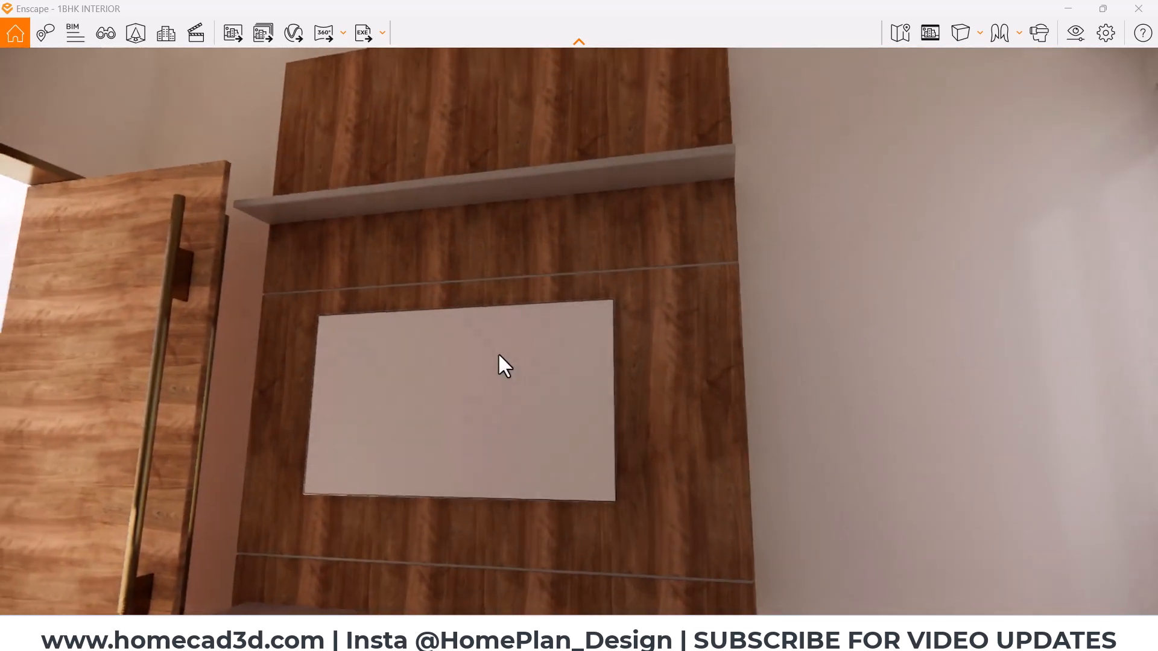
{"action": "key", "text": "s"}
{"action": "key", "text": "ctrl+2"}
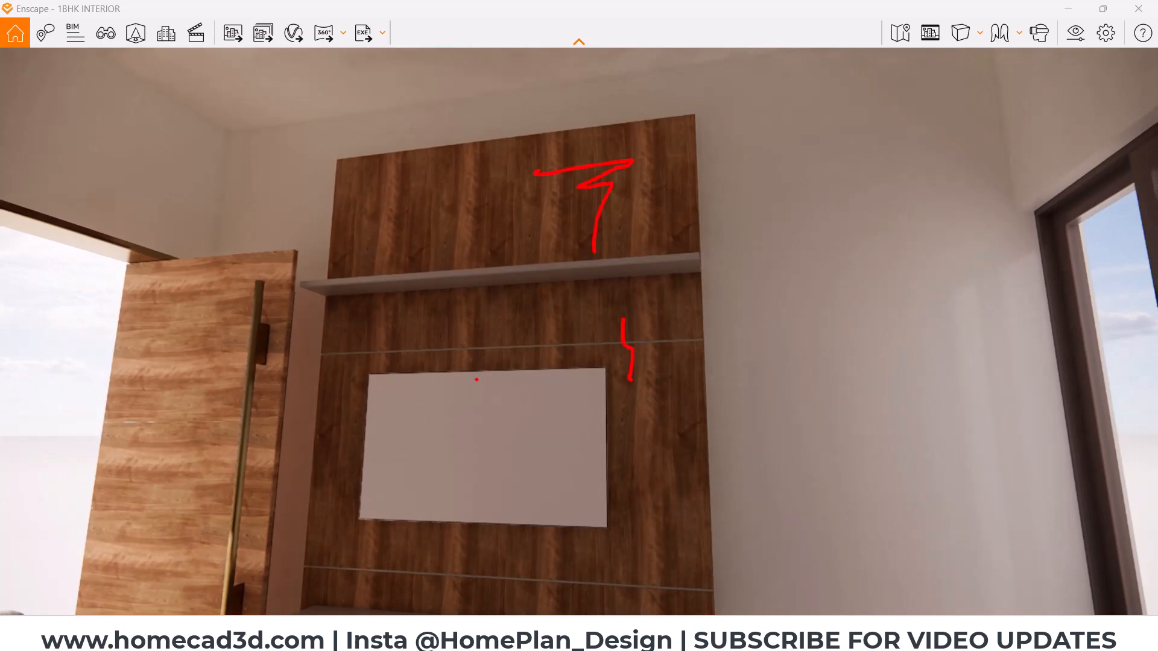
{"action": "key", "text": "Escape"}
{"action": "key", "text": "s"}
{"action": "left_click_drag", "start_coordinate": [333, 356], "coordinate": [275, 392]}
{"action": "key", "text": "ctrl+2"}
{"action": "left_click_drag", "start_coordinate": [306, 291], "coordinate": [300, 297]}
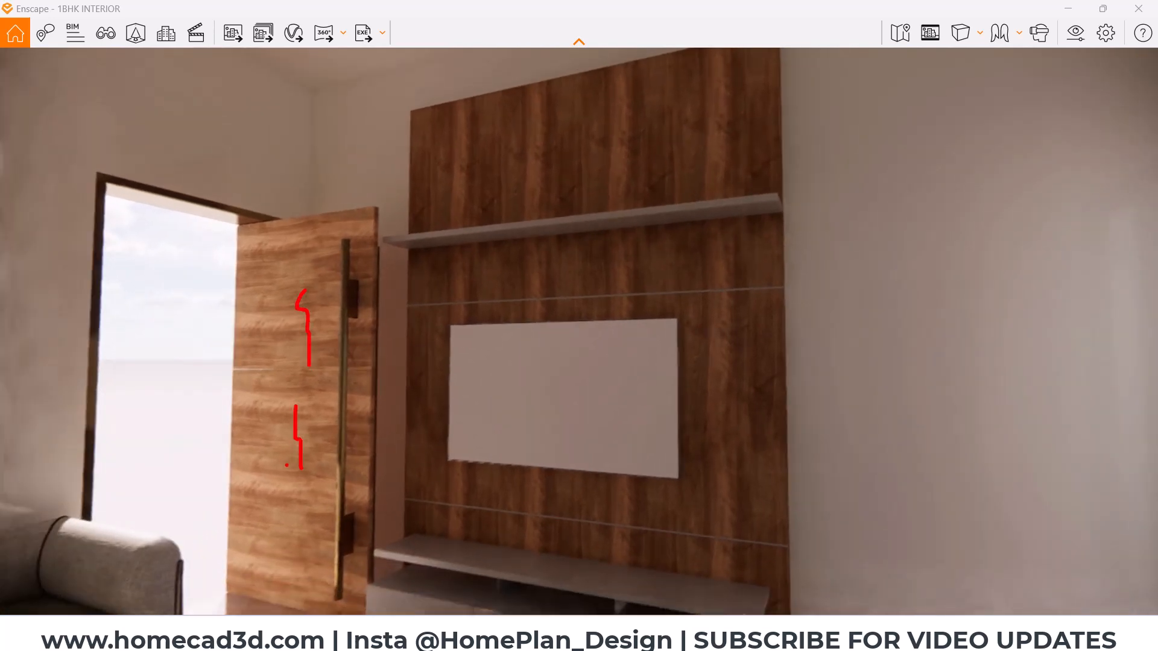
{"action": "key", "text": "Escape"}
- Examine the blank wall between the TV unit and the glazed door, and look back at the sofa corner
{"action": "left_click_drag", "start_coordinate": [592, 321], "coordinate": [538, 132]}
{"action": "key", "text": "ctrl+2"}
{"action": "mouse_move", "coordinate": [522, 92]}
{"action": "left_mouse_down"}
{"action": "mouse_move", "coordinate": [572, 95]}
{"action": "mouse_move", "coordinate": [547, 395]}
{"action": "mouse_move", "coordinate": [552, 480]}
{"action": "mouse_move", "coordinate": [585, 348]}
{"action": "left_mouse_up"}
{"action": "left_click_drag", "start_coordinate": [589, 88], "coordinate": [628, 351], "text": "ctrl"}
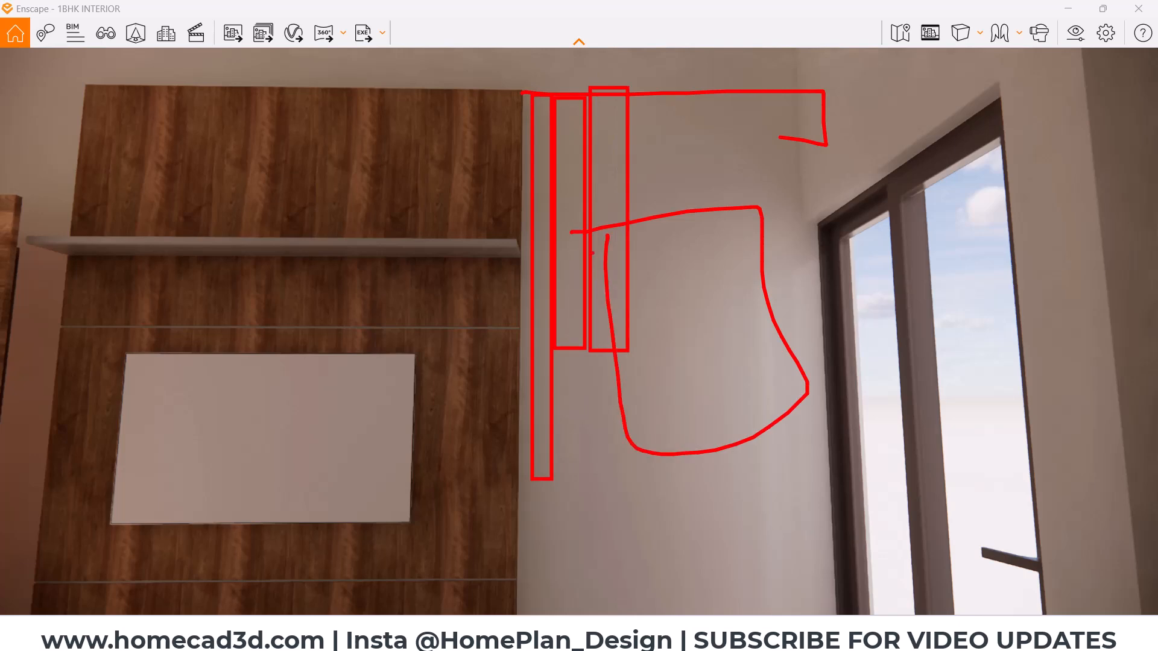
{"action": "key", "text": "Escape"}
{"action": "mouse_move", "coordinate": [553, 318]}
{"action": "left_mouse_down"}
{"action": "mouse_move", "coordinate": [443, 239]}
{"action": "mouse_move", "coordinate": [343, 187]}
{"action": "mouse_move", "coordinate": [265, 208]}
{"action": "mouse_move", "coordinate": [227, 278]}
{"action": "mouse_move", "coordinate": [171, 312]}
{"action": "mouse_move", "coordinate": [26, 334]}
{"action": "left_mouse_up"}
{"action": "key", "text": "w"}
{"action": "key", "text": "s"}
{"action": "key", "text": "d"}
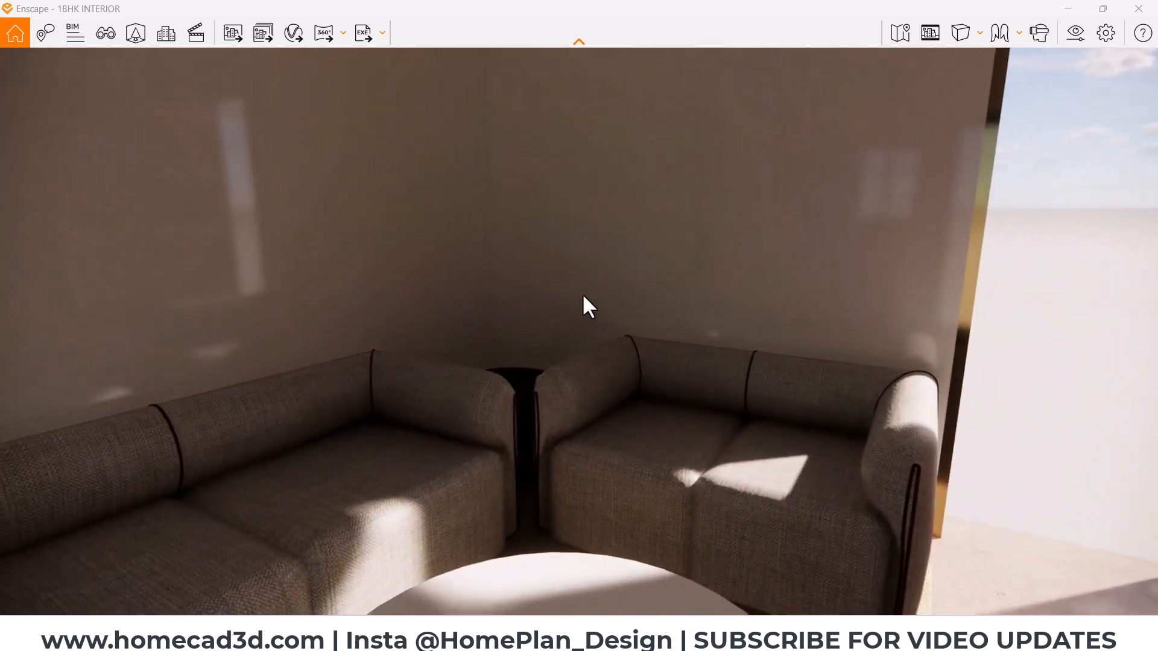
- Return to Revit and pause the Enscape live updates
{"action": "left_click", "coordinate": [1066, 9]}
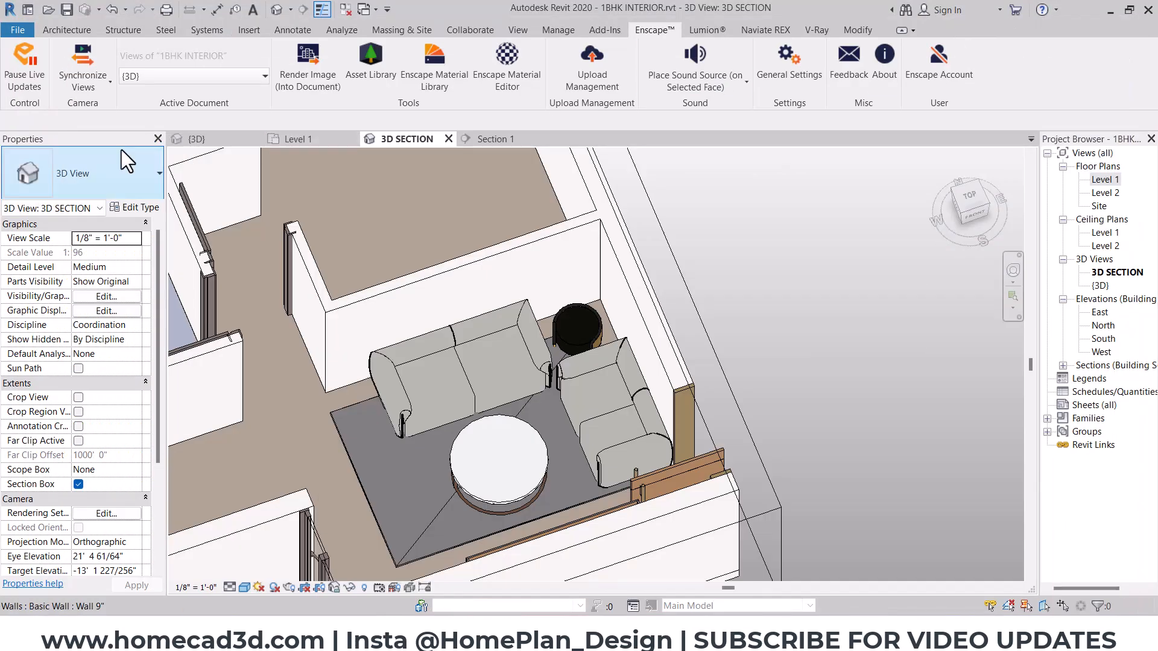
{"action": "left_click", "coordinate": [30, 67]}
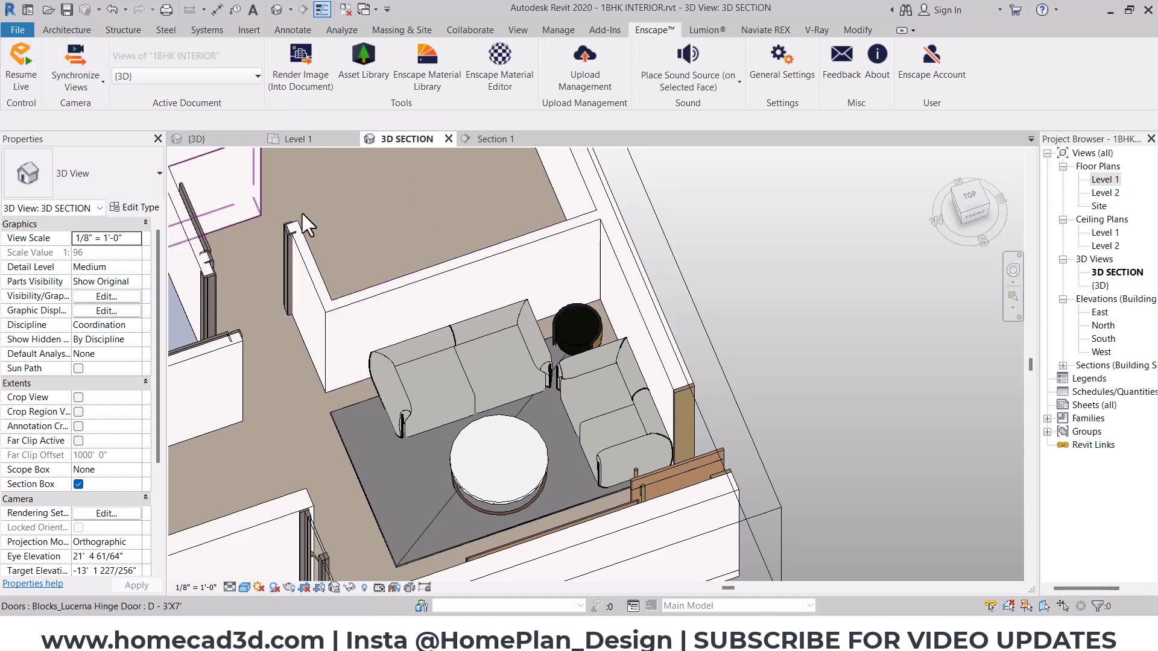
{"action": "middle_click_drag", "start_coordinate": [563, 415], "coordinate": [606, 409]}
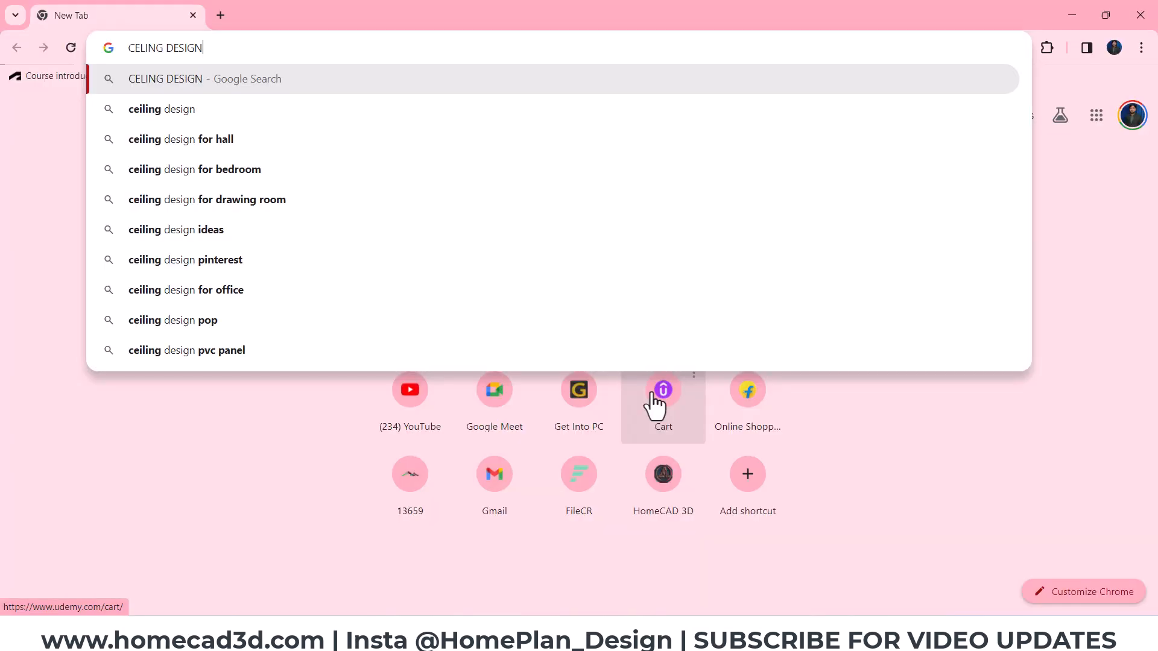
- Switch to Chrome and search Google Images for "LIVING ROOM CELING DESIGN"
{"action": "type", "text": "VING ROOM"}
{"action": "key", "text": "Return"}
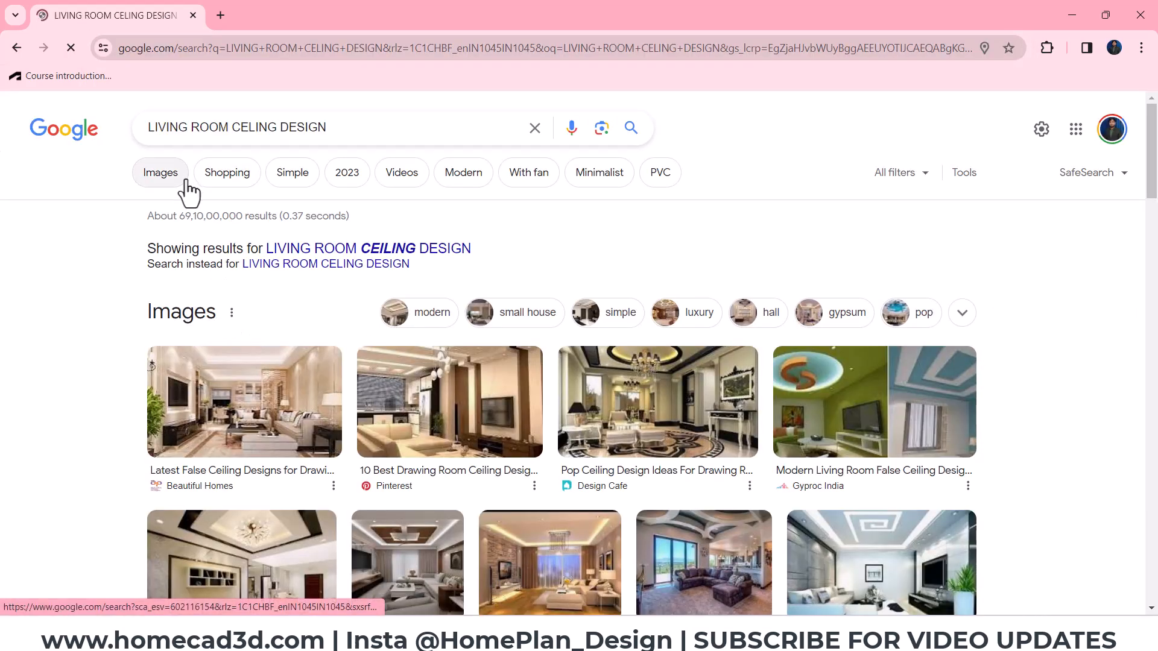
{"action": "left_click", "coordinate": [180, 180]}
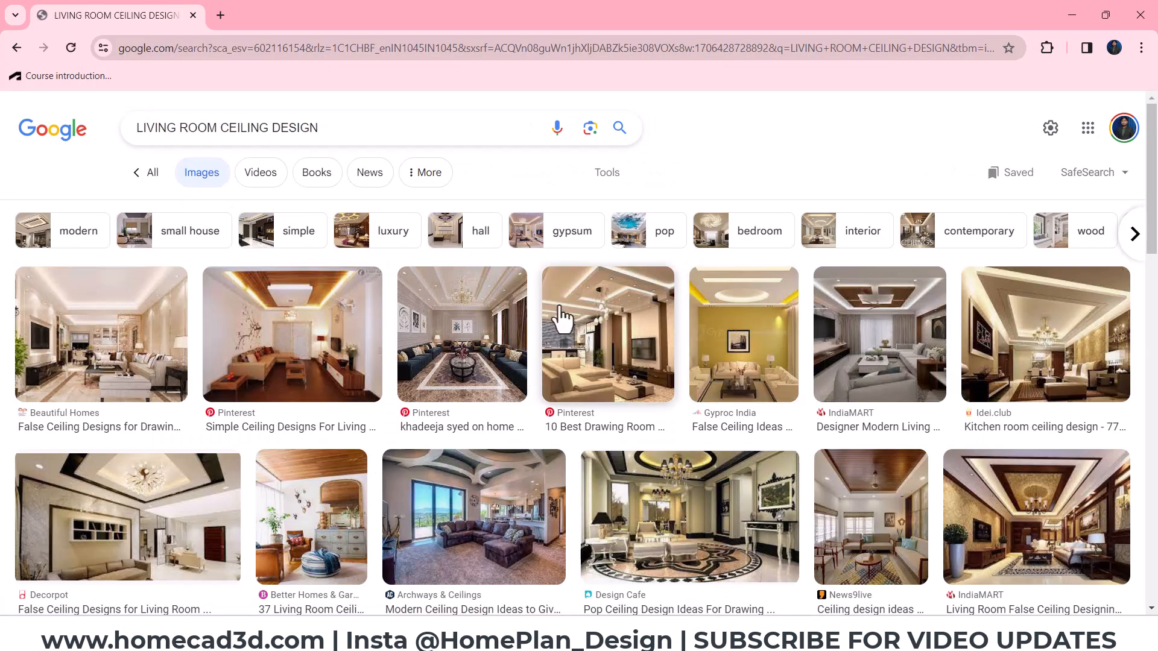
- Preview several false ceiling photos and open the IndiaMART ceiling image with wooden panels in a new tab
{"action": "left_click", "coordinate": [462, 335]}
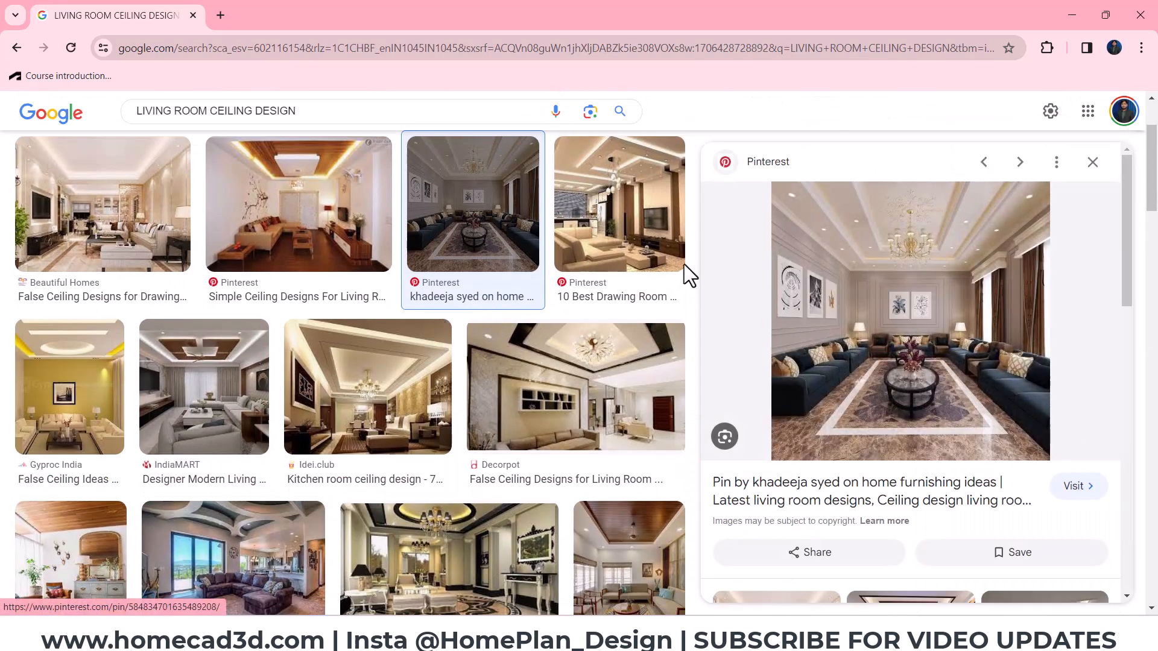
{"action": "left_click", "coordinate": [567, 368]}
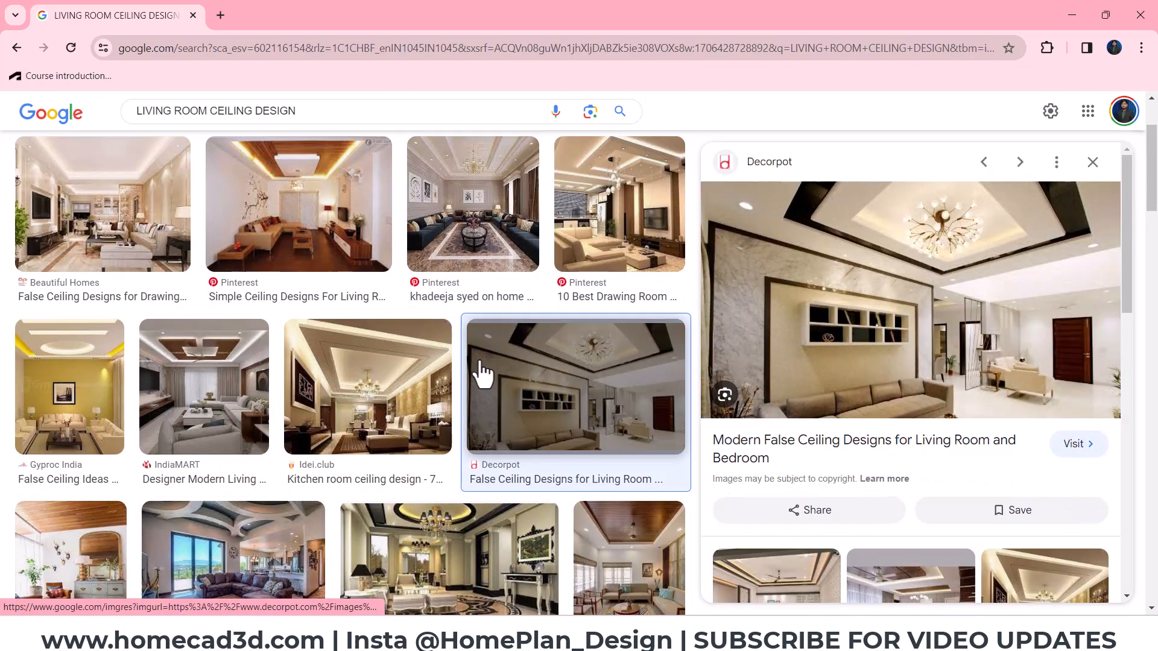
{"action": "left_click", "coordinate": [365, 380]}
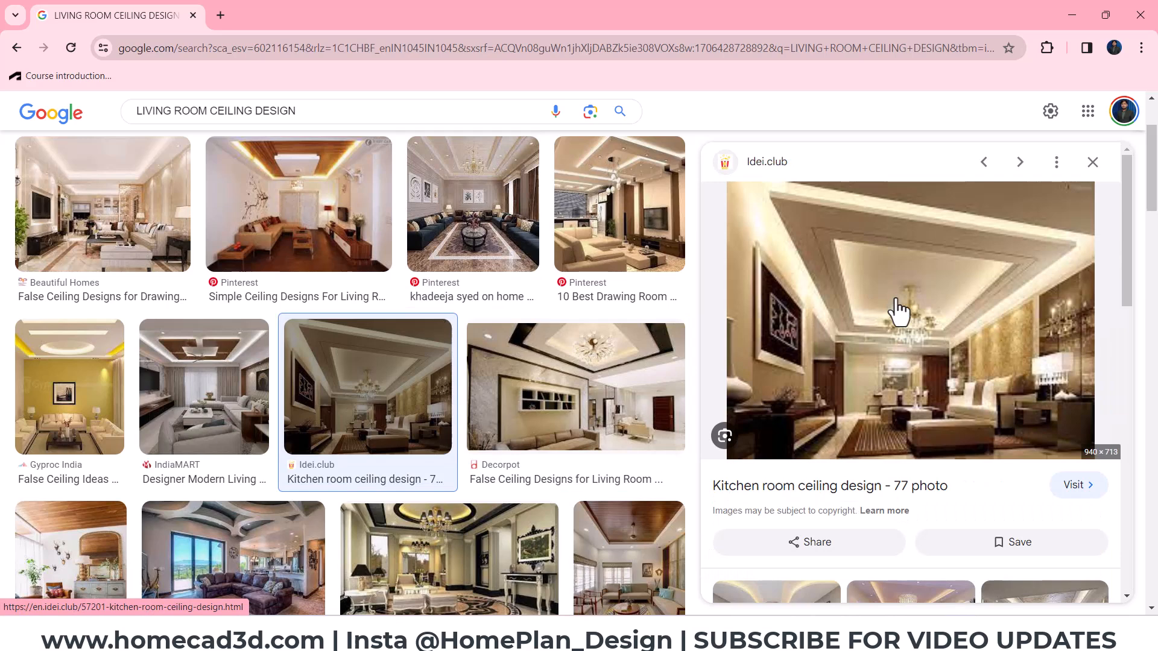
{"action": "left_click", "coordinate": [237, 414]}
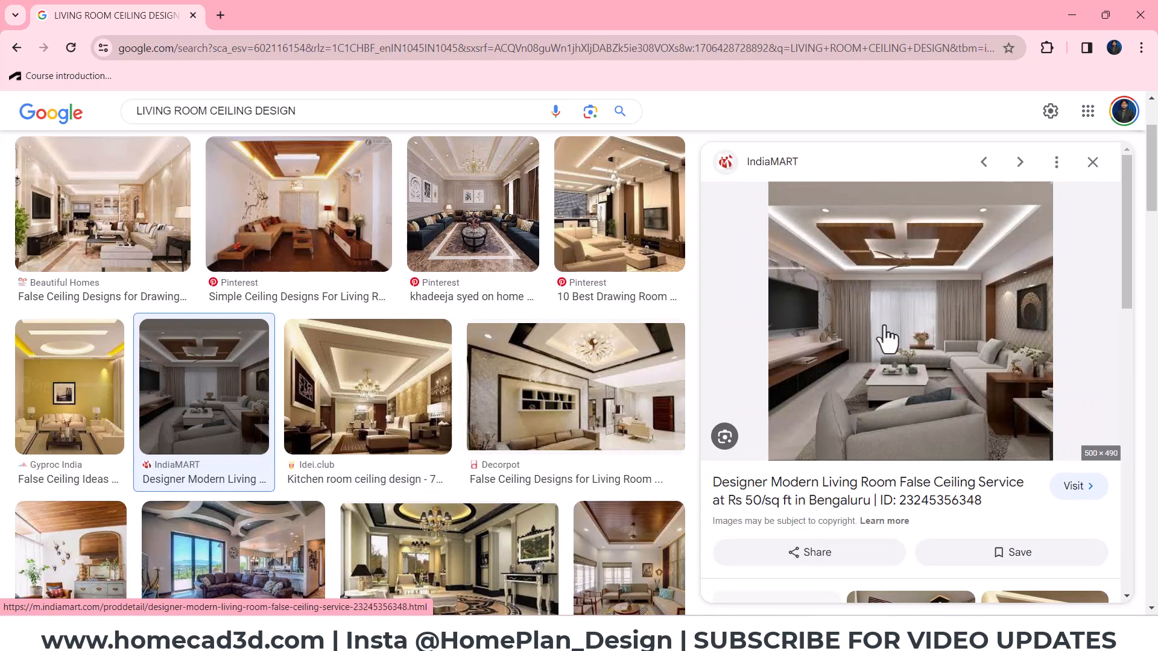
{"action": "right_click", "coordinate": [899, 302]}
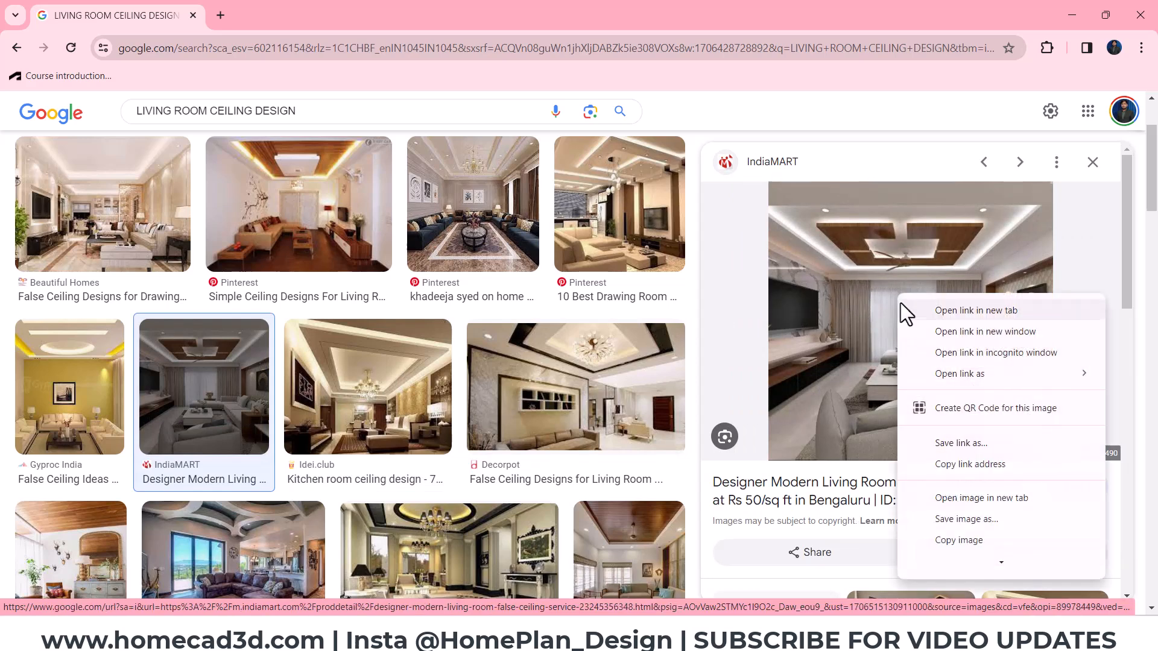
{"action": "left_click", "coordinate": [961, 499]}
{"action": "left_click", "coordinate": [293, 24]}
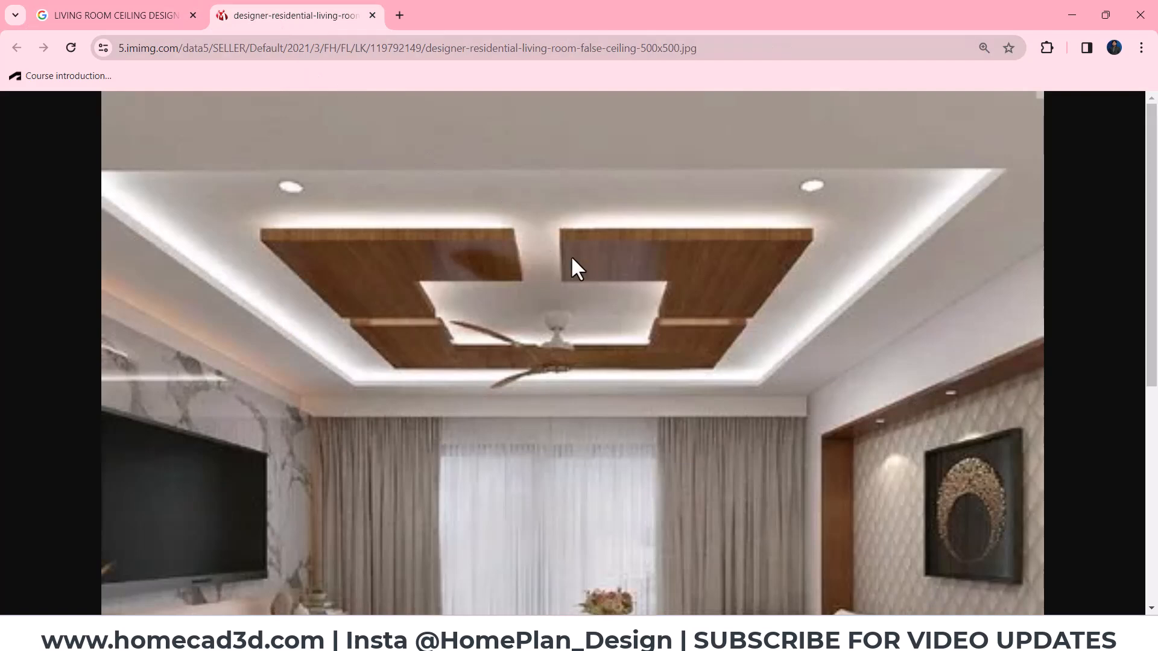
- Examine the ceiling edge above the curtains in the reference image and compare it with the glazed door in Revit's hall view
{"action": "scroll", "coordinate": [571, 255], "scroll_direction": "down", "scroll_amount": 2}
{"action": "scroll", "coordinate": [571, 256], "scroll_direction": "up", "scroll_amount": 2}
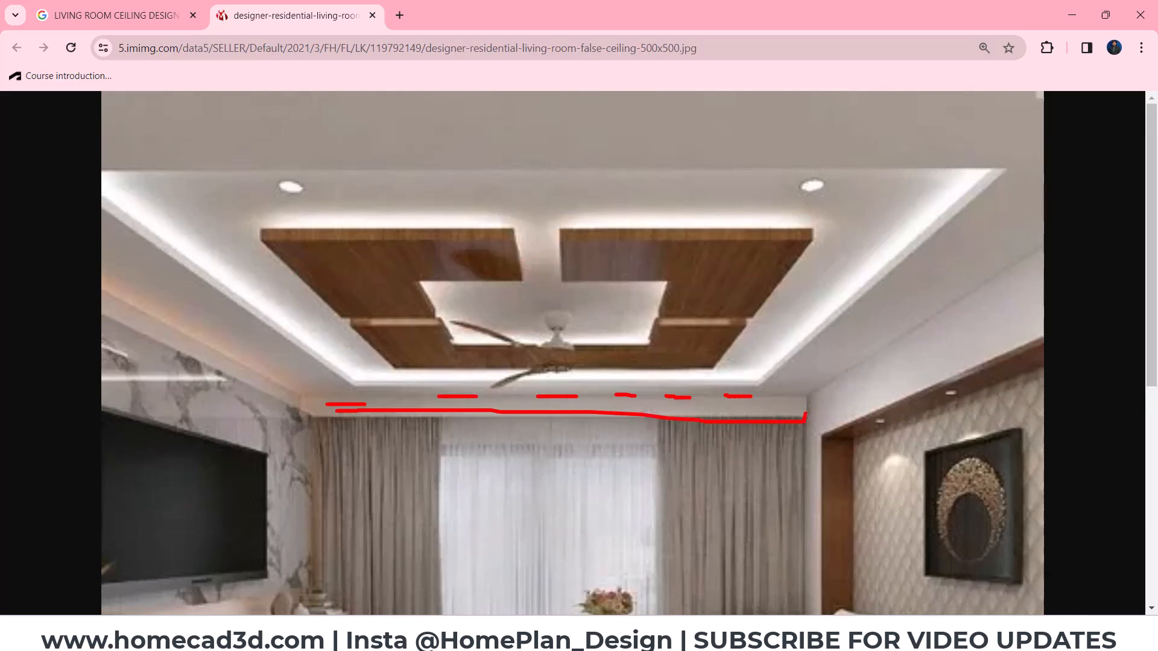
{"action": "key", "text": "Escape"}
{"action": "key", "text": "alt+Tab"}
{"action": "mouse_move", "coordinate": [573, 413]}
{"action": "middle_mouse_down", "text": "shift"}
{"action": "mouse_move", "coordinate": [290, 359]}
{"action": "mouse_move", "coordinate": [367, 316]}
{"action": "middle_mouse_up", "text": "shift"}
{"action": "left_click_drag", "start_coordinate": [536, 308], "coordinate": [434, 138]}
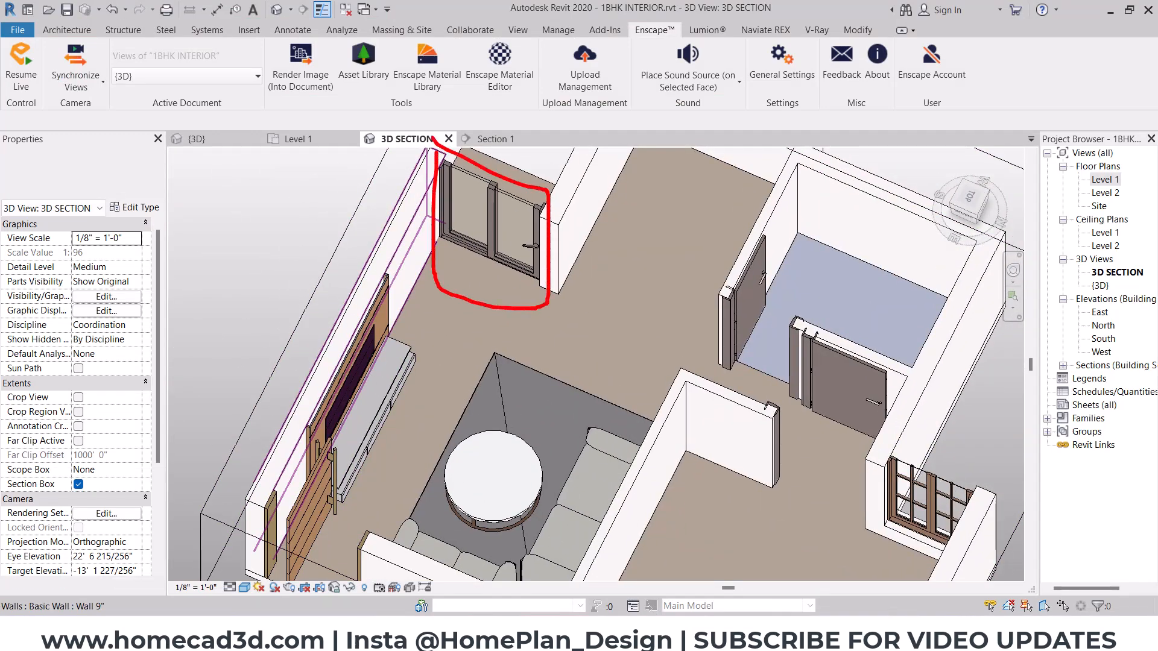
{"action": "key", "text": "Escape"}
{"action": "key", "text": "alt+Tab"}
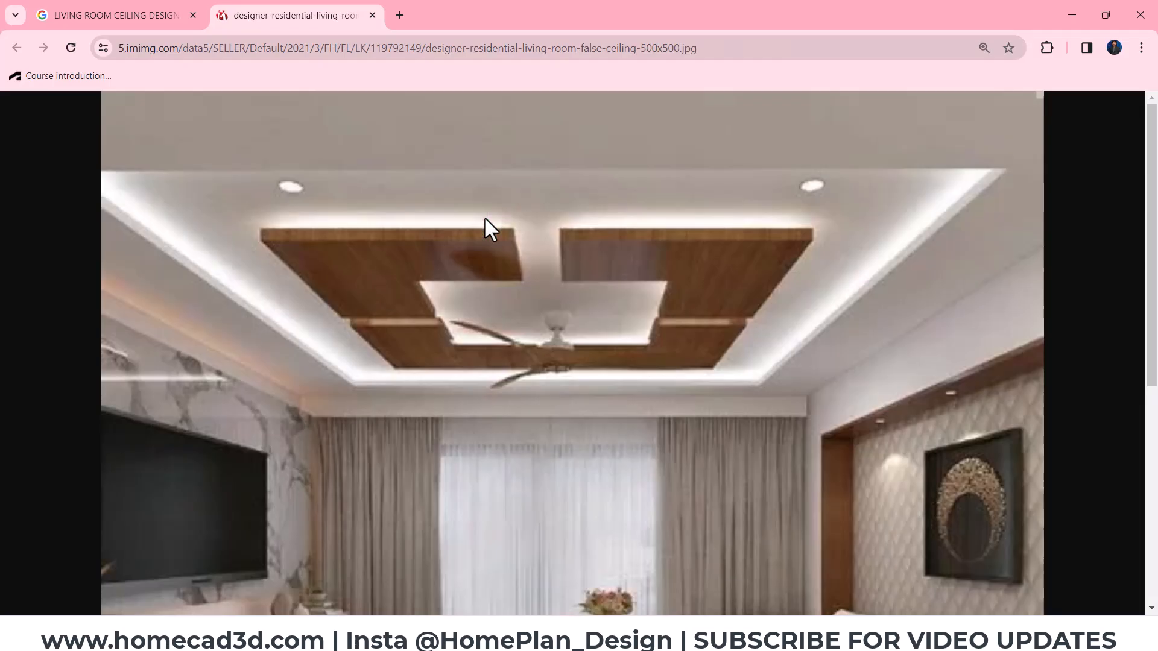
- Mark the border, lit recess, wooden panels, fan and spotlights of the reference ceiling with the red pen
{"action": "mouse_move", "coordinate": [853, 212]}
{"action": "left_mouse_down"}
{"action": "mouse_move", "coordinate": [878, 194]}
{"action": "mouse_move", "coordinate": [886, 205]}
{"action": "mouse_move", "coordinate": [848, 213]}
{"action": "left_mouse_up"}
{"action": "left_click_drag", "start_coordinate": [995, 216], "coordinate": [1001, 247]}
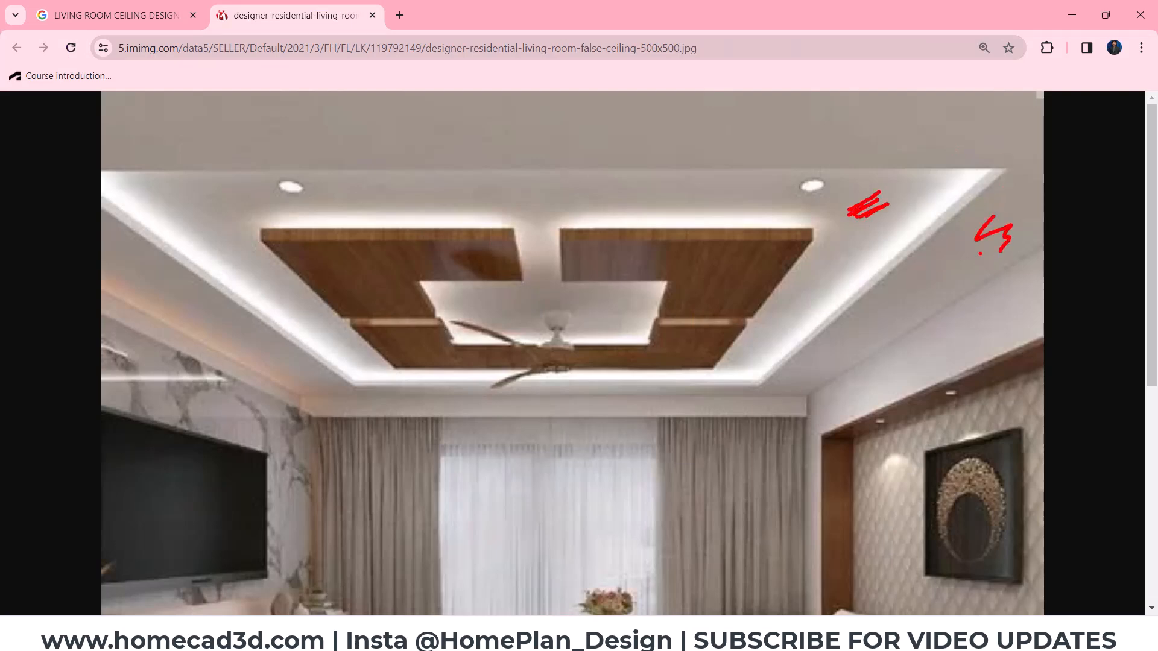
{"action": "mouse_move", "coordinate": [979, 167]}
{"action": "left_mouse_down"}
{"action": "mouse_move", "coordinate": [803, 324]}
{"action": "mouse_move", "coordinate": [715, 373]}
{"action": "mouse_move", "coordinate": [383, 373]}
{"action": "mouse_move", "coordinate": [239, 266]}
{"action": "left_mouse_up"}
{"action": "key", "text": "e"}
{"action": "left_click_drag", "start_coordinate": [202, 204], "coordinate": [227, 212]}
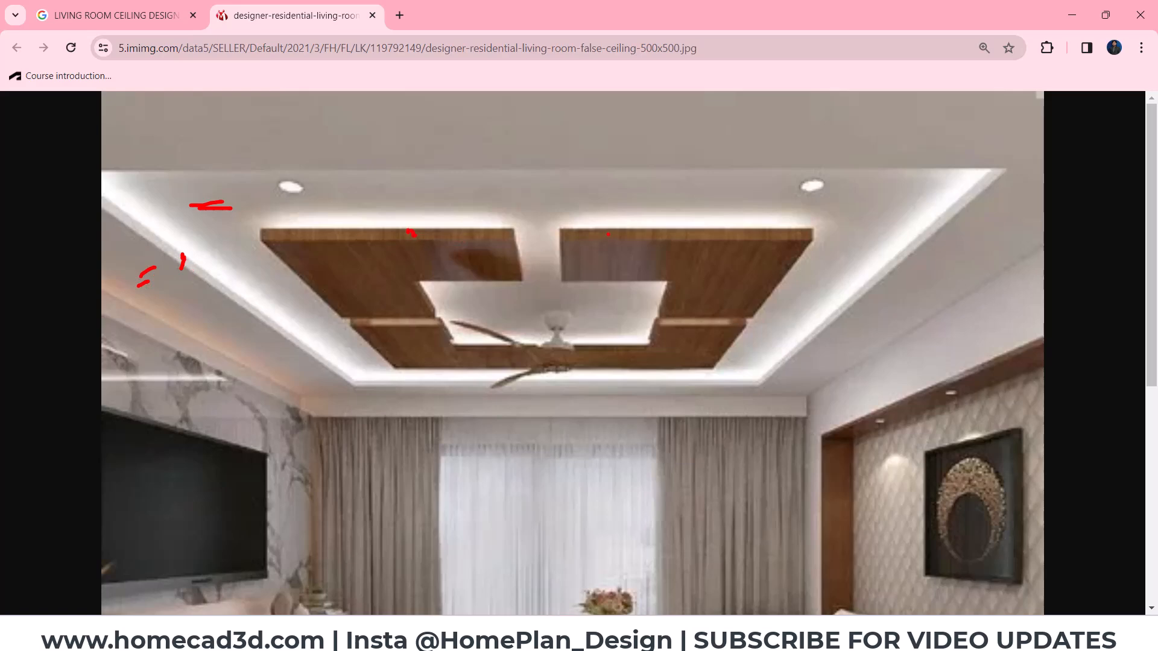
{"action": "mouse_move", "coordinate": [562, 320]}
{"action": "left_mouse_down"}
{"action": "mouse_move", "coordinate": [576, 342]}
{"action": "mouse_move", "coordinate": [596, 327]}
{"action": "left_mouse_up"}
{"action": "left_click_drag", "start_coordinate": [303, 196], "coordinate": [313, 190]}
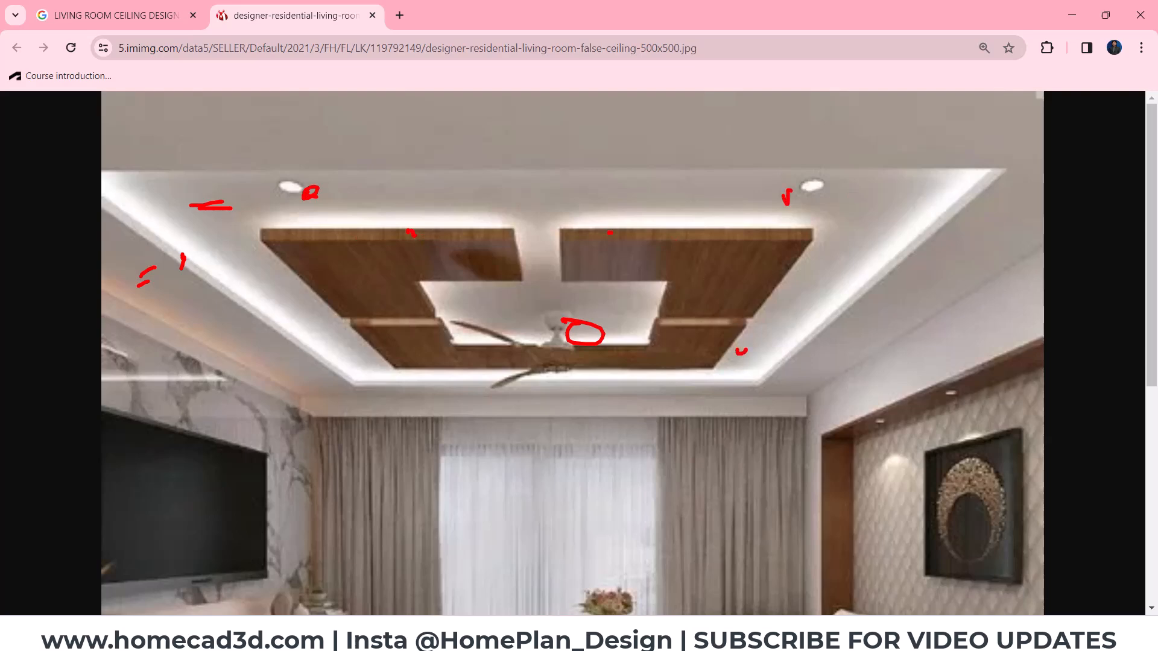
- Mark the width of the ceiling border and the gap beside the wooden panels on the reference image, and clear the markings
{"action": "left_click_drag", "start_coordinate": [899, 253], "coordinate": [878, 278]}
{"action": "left_click_drag", "start_coordinate": [879, 275], "coordinate": [973, 304]}
{"action": "left_click_drag", "start_coordinate": [984, 288], "coordinate": [966, 313]}
{"action": "left_click_drag", "start_coordinate": [967, 234], "coordinate": [964, 252]}
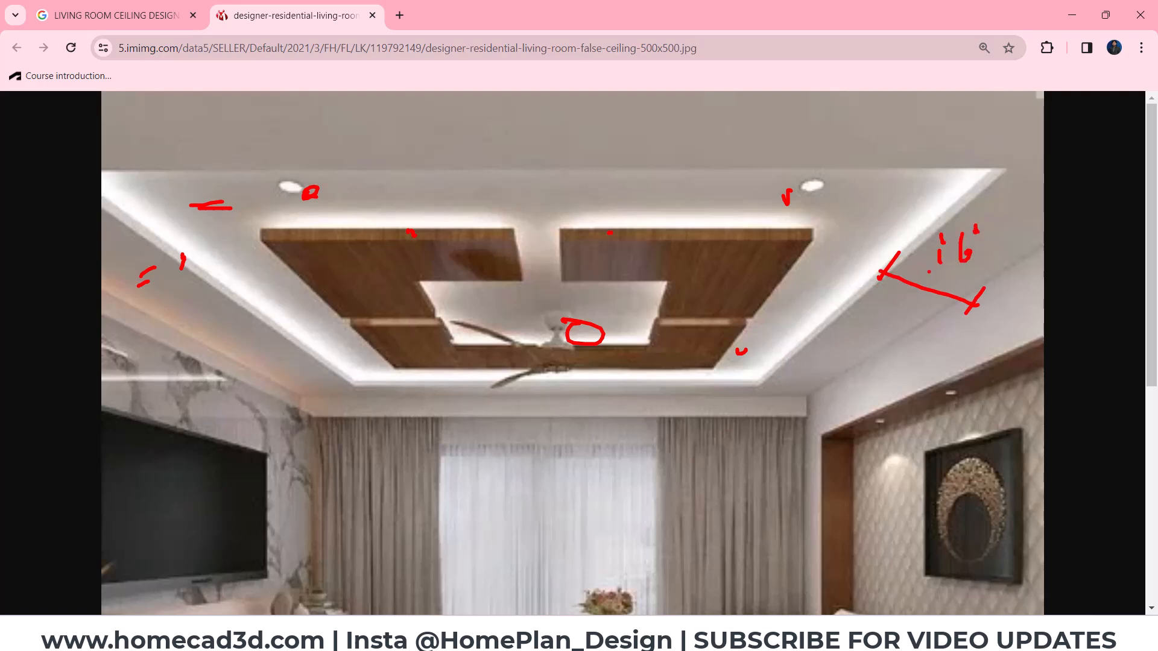
{"action": "left_click_drag", "start_coordinate": [781, 280], "coordinate": [859, 285]}
{"action": "left_click_drag", "start_coordinate": [861, 275], "coordinate": [860, 295]}
{"action": "key", "text": "Escape"}
- Switch to Revit and duplicate the 3D SECTION view with detailing
{"action": "left_click", "coordinate": [1071, 15]}
{"action": "scroll", "coordinate": [463, 352], "scroll_direction": "down", "scroll_amount": 4}
{"action": "middle_click_drag", "start_coordinate": [712, 416], "coordinate": [827, 339], "text": "shift"}
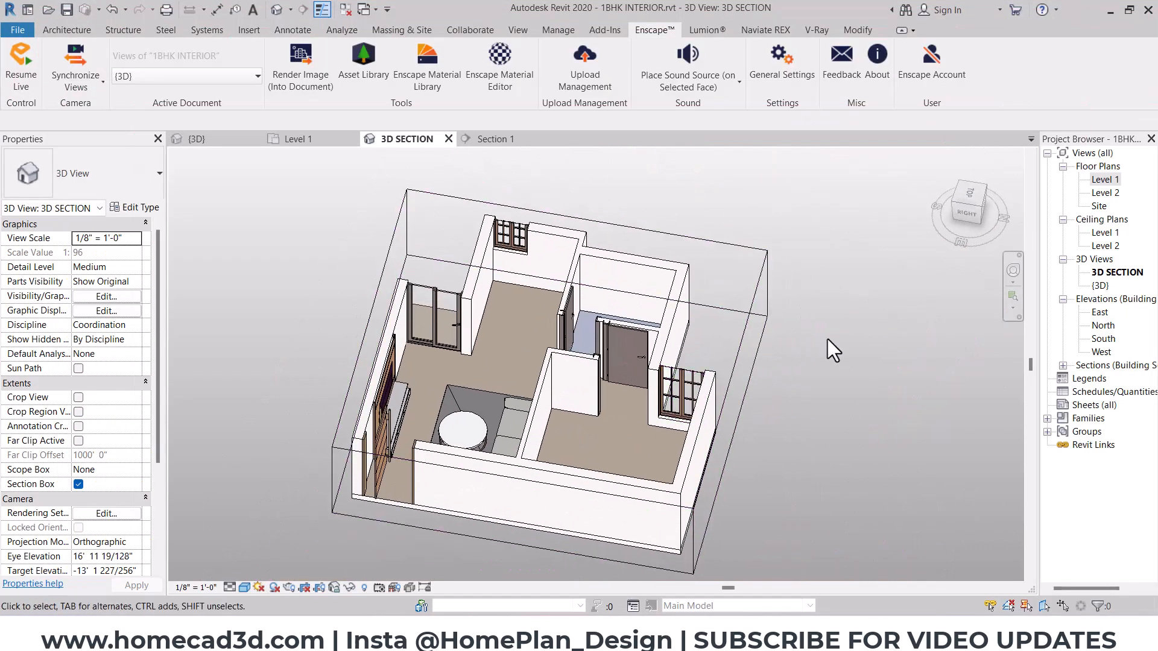
{"action": "left_click", "coordinate": [1109, 275]}
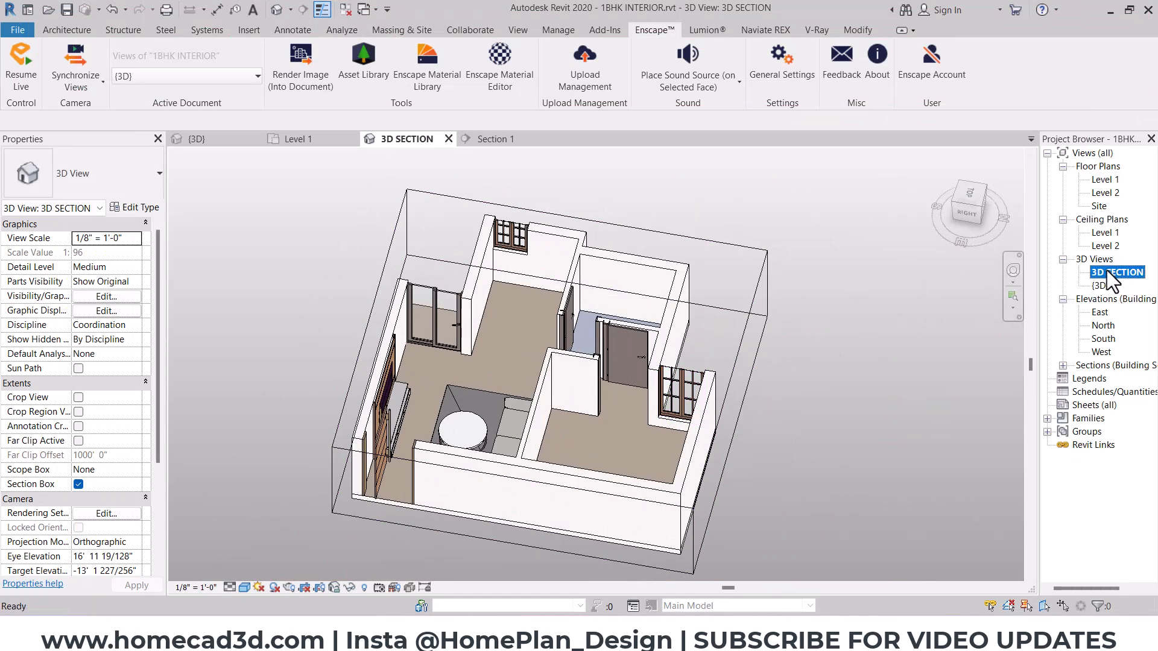
{"action": "left_click", "coordinate": [1107, 272]}
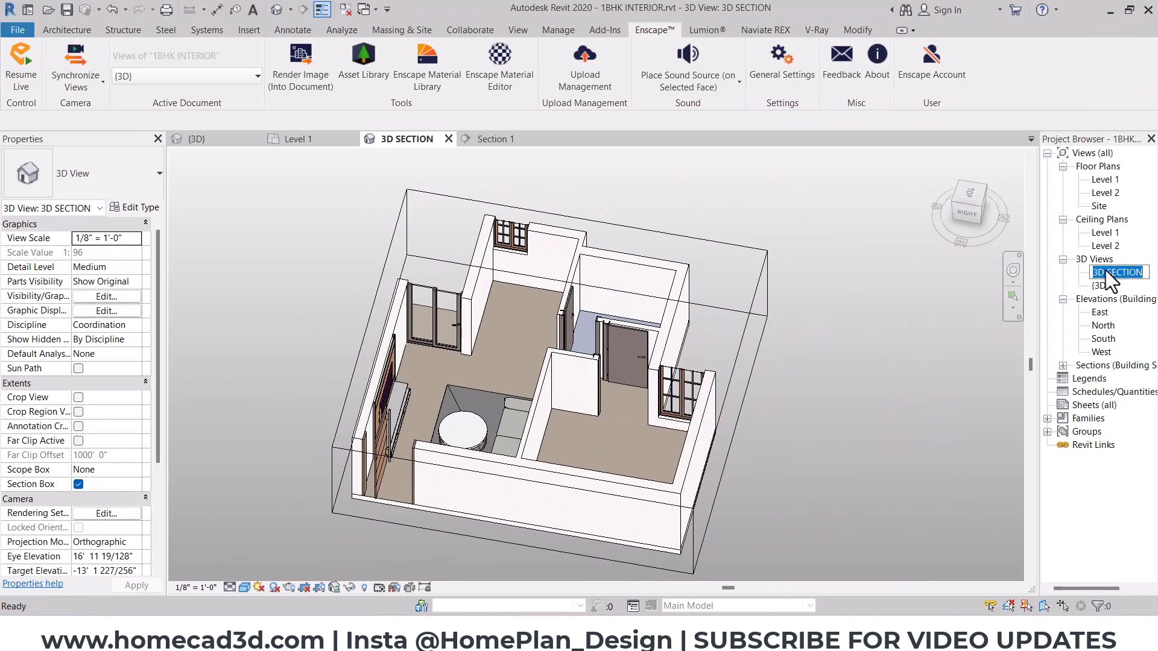
{"action": "left_click", "coordinate": [1097, 287]}
{"action": "left_click", "coordinate": [1103, 275]}
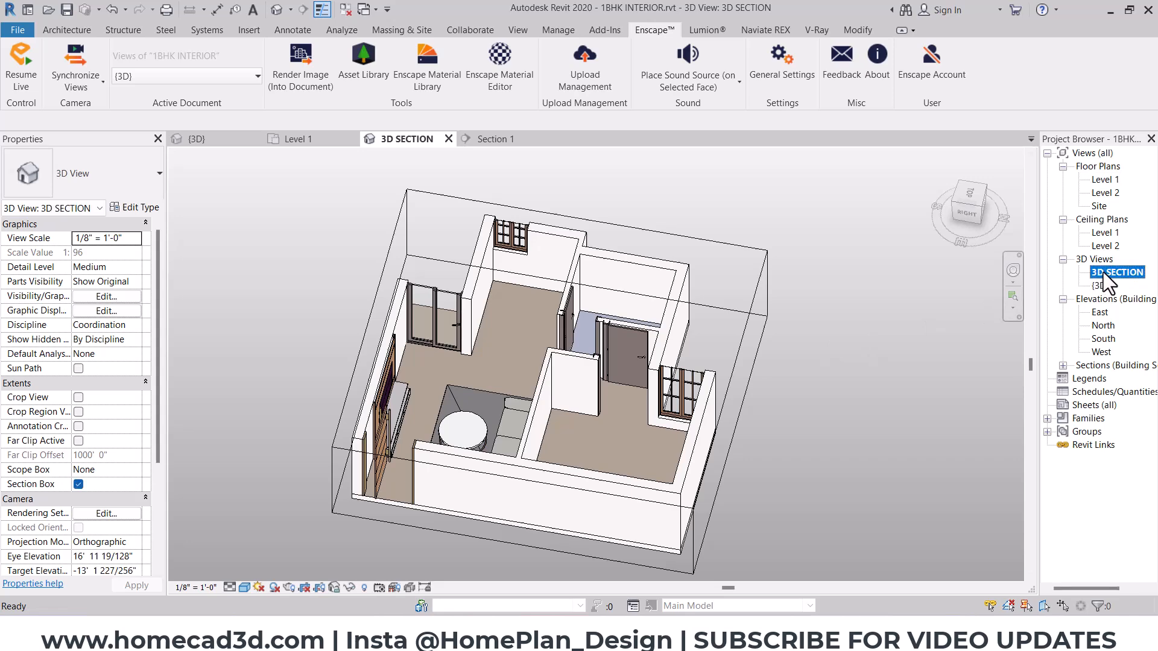
{"action": "right_click", "coordinate": [1103, 273]}
{"action": "mouse_move", "coordinate": [1015, 397]}
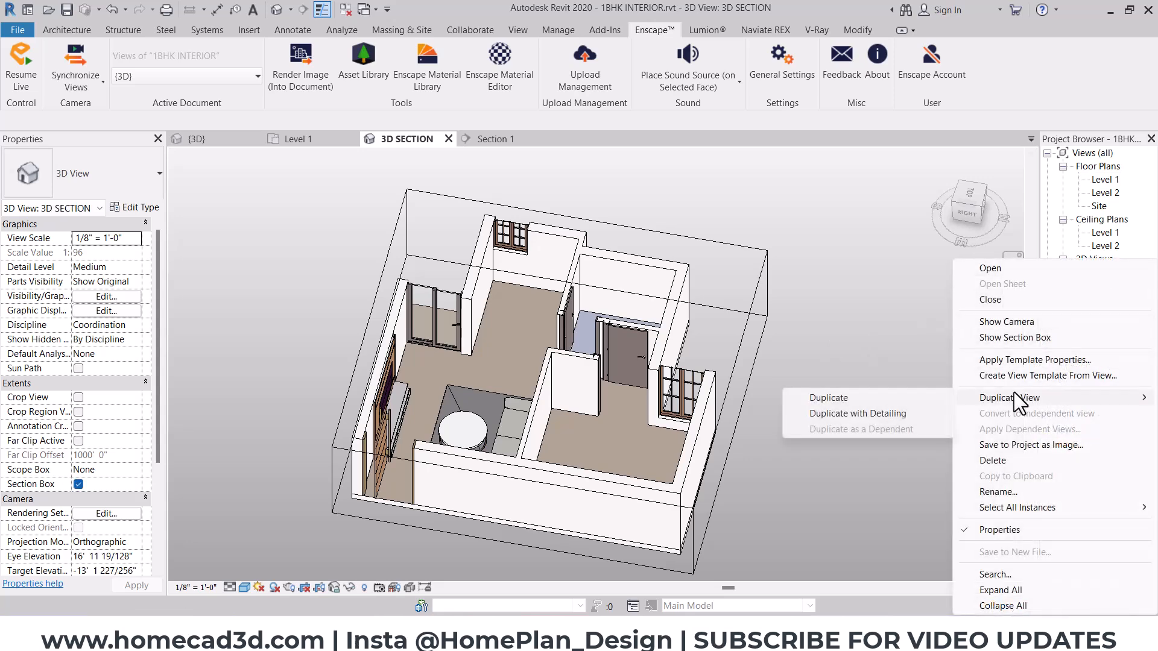
{"action": "left_click", "coordinate": [874, 411]}
- Rename the duplicated 3D section view as CELING DESIGN
{"action": "left_click", "coordinate": [1120, 288]}
{"action": "type", "text": "CEILING DESIGN"}
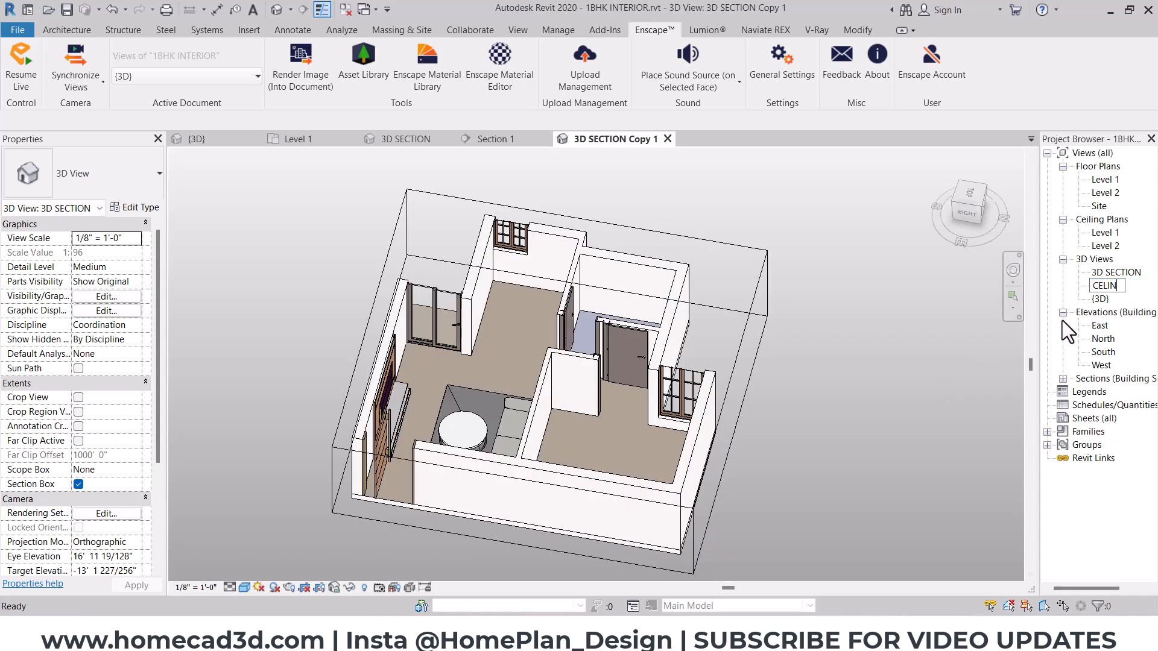
{"action": "key", "text": "Return"}
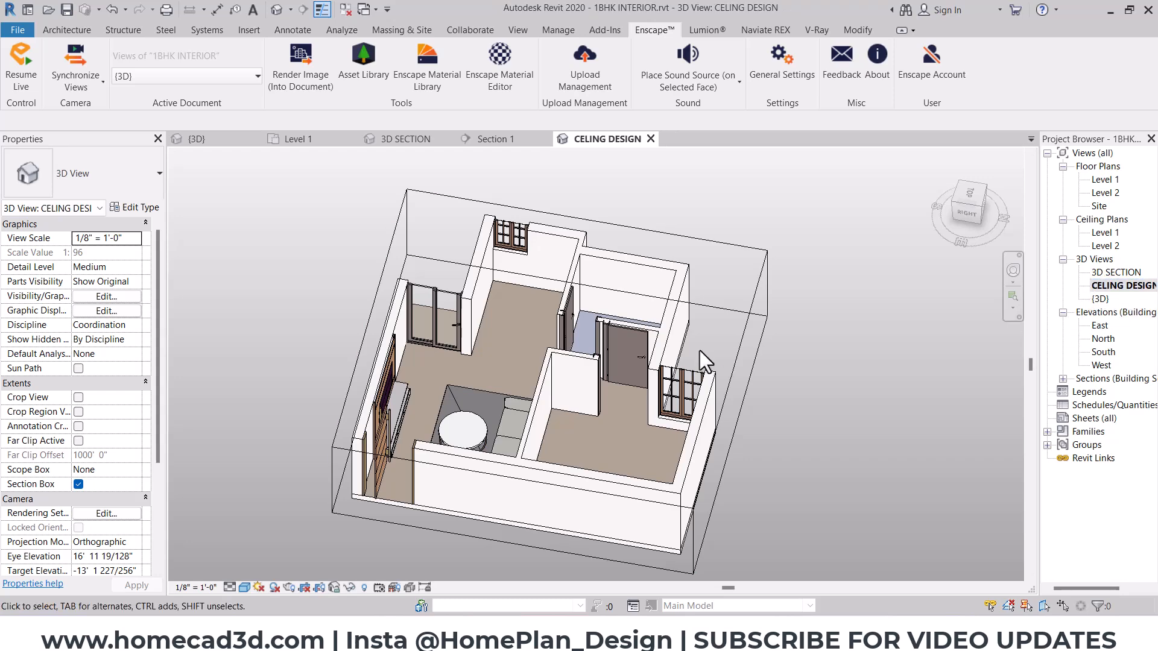
- Raise the section box's upper and lower limits to include the roof slab and cut away the ground floor, and view the slab from below
{"action": "left_click", "coordinate": [969, 217]}
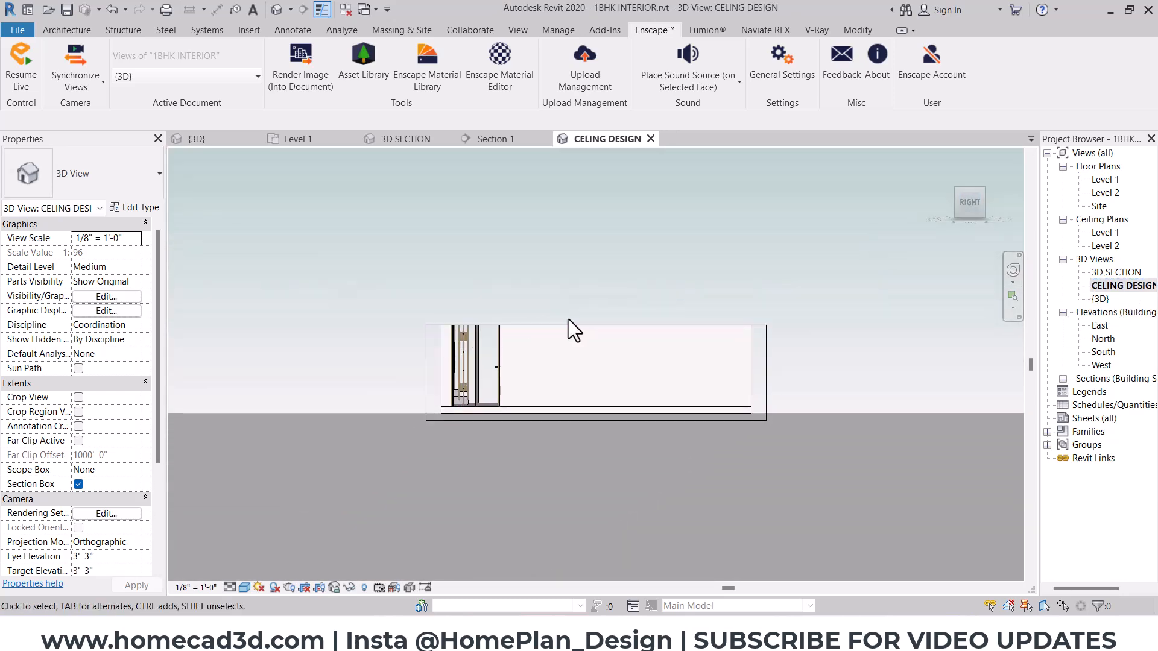
{"action": "left_click", "coordinate": [588, 337]}
{"action": "left_click_drag", "start_coordinate": [600, 310], "coordinate": [595, 251]}
{"action": "left_click_drag", "start_coordinate": [599, 427], "coordinate": [596, 320]}
{"action": "middle_click_drag", "start_coordinate": [664, 437], "coordinate": [688, 181], "text": "shift"}
{"action": "left_click", "coordinate": [531, 258]}
{"action": "middle_click_drag", "start_coordinate": [556, 315], "coordinate": [559, 256], "text": "shift"}
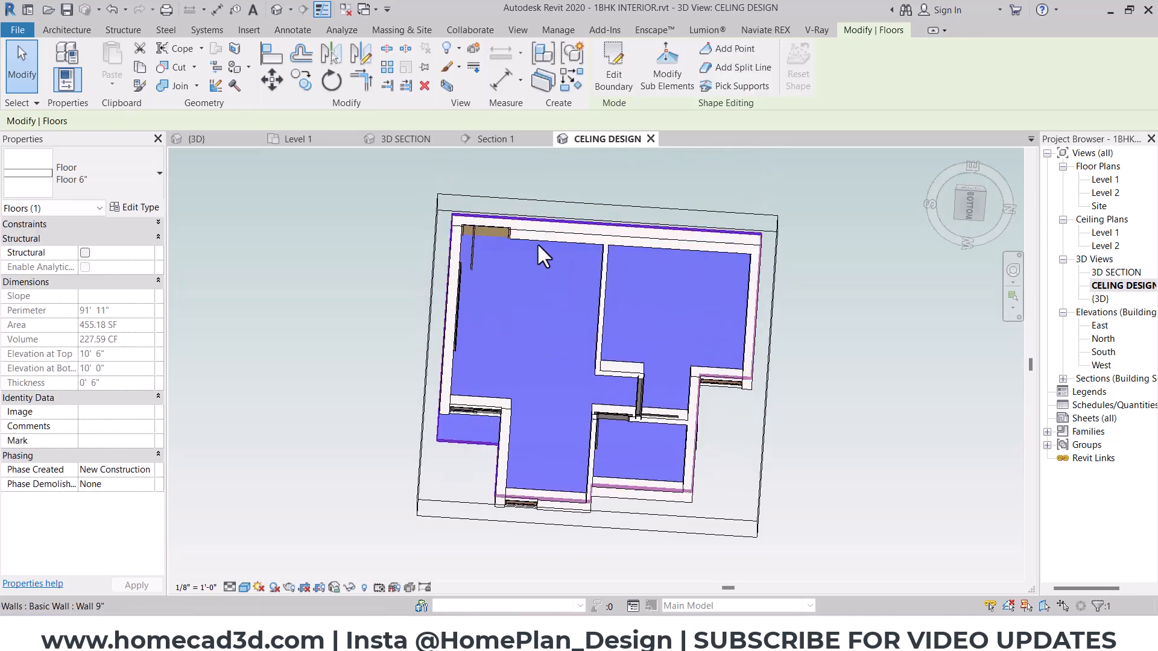
{"action": "left_click", "coordinate": [972, 208]}
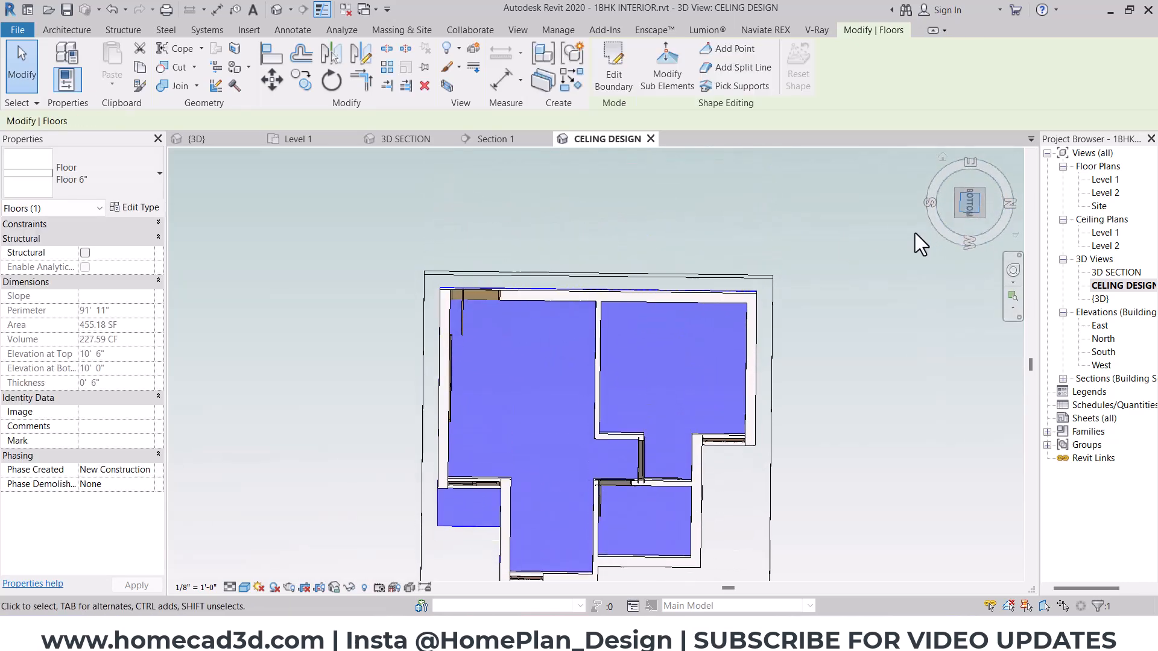
{"action": "left_click", "coordinate": [850, 344]}
{"action": "scroll", "coordinate": [531, 271], "scroll_direction": "up", "scroll_amount": 5}
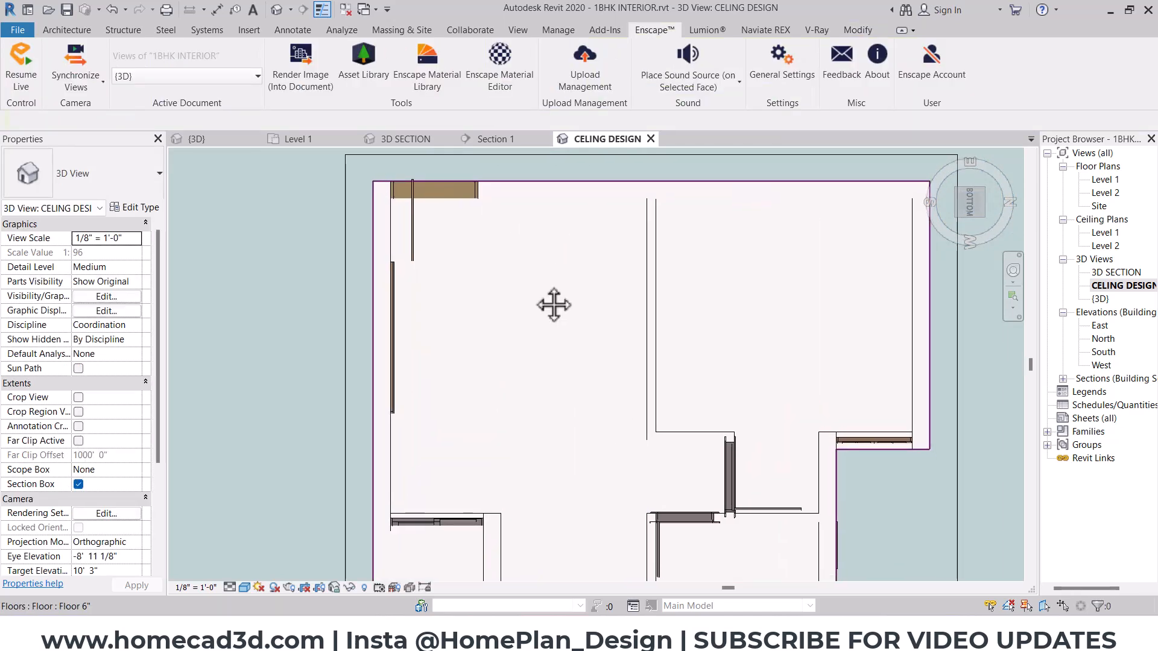
- Create an in-place model in the Ceilings category and name it Hall Celing
{"action": "left_click", "coordinate": [57, 31]}
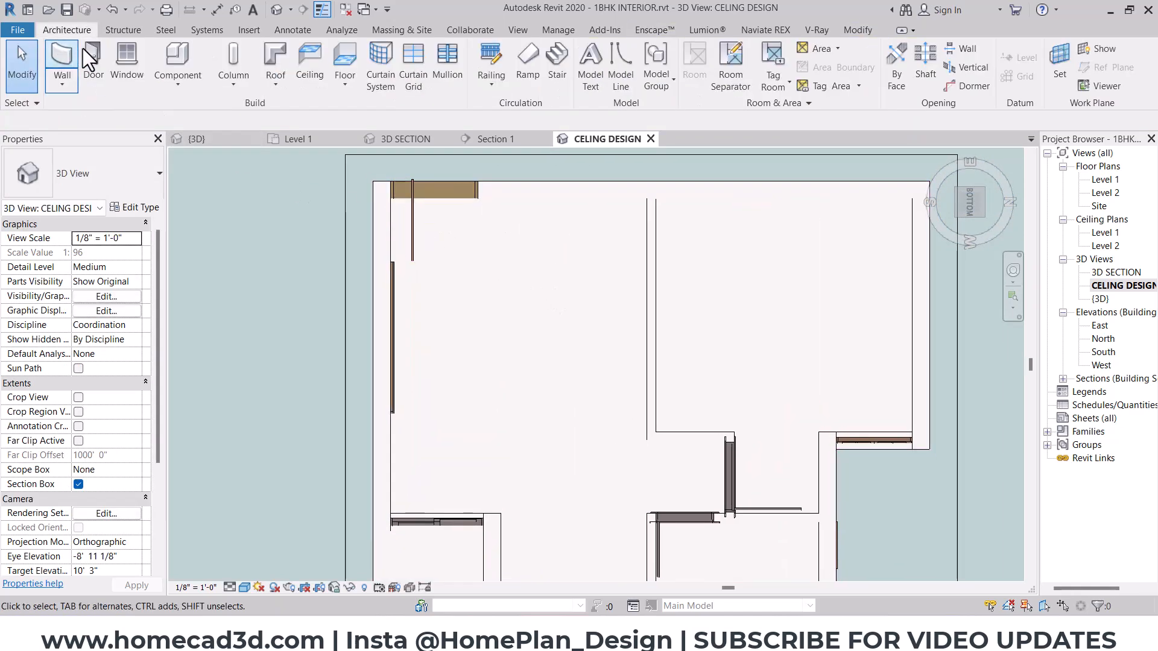
{"action": "left_click", "coordinate": [182, 87]}
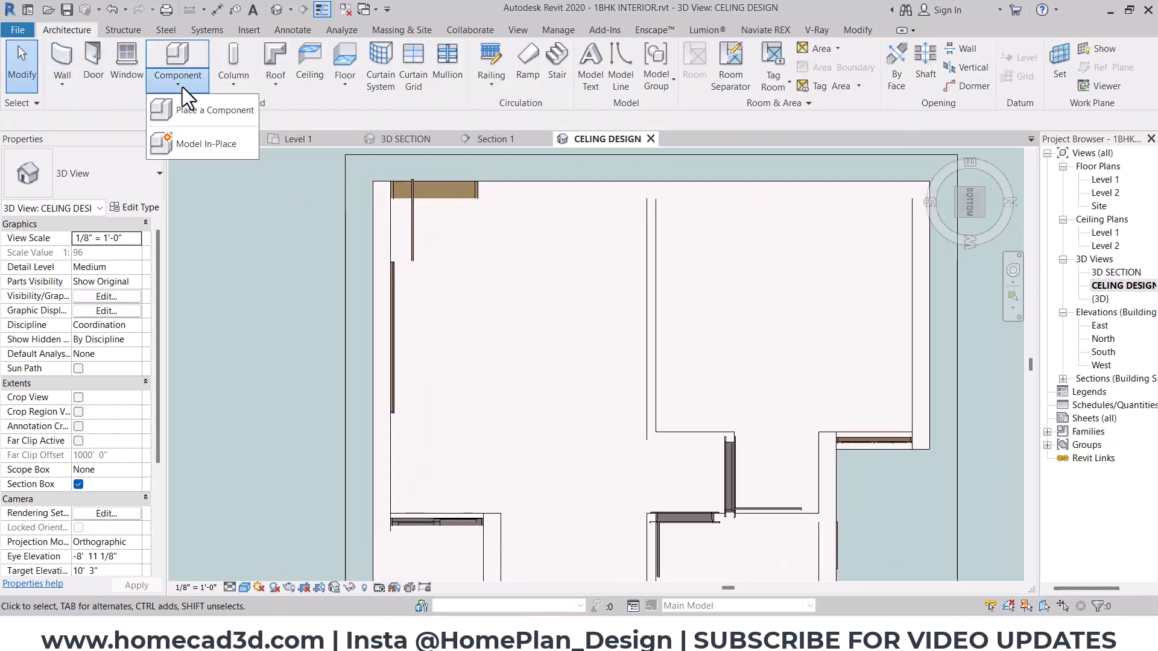
{"action": "left_click", "coordinate": [194, 145]}
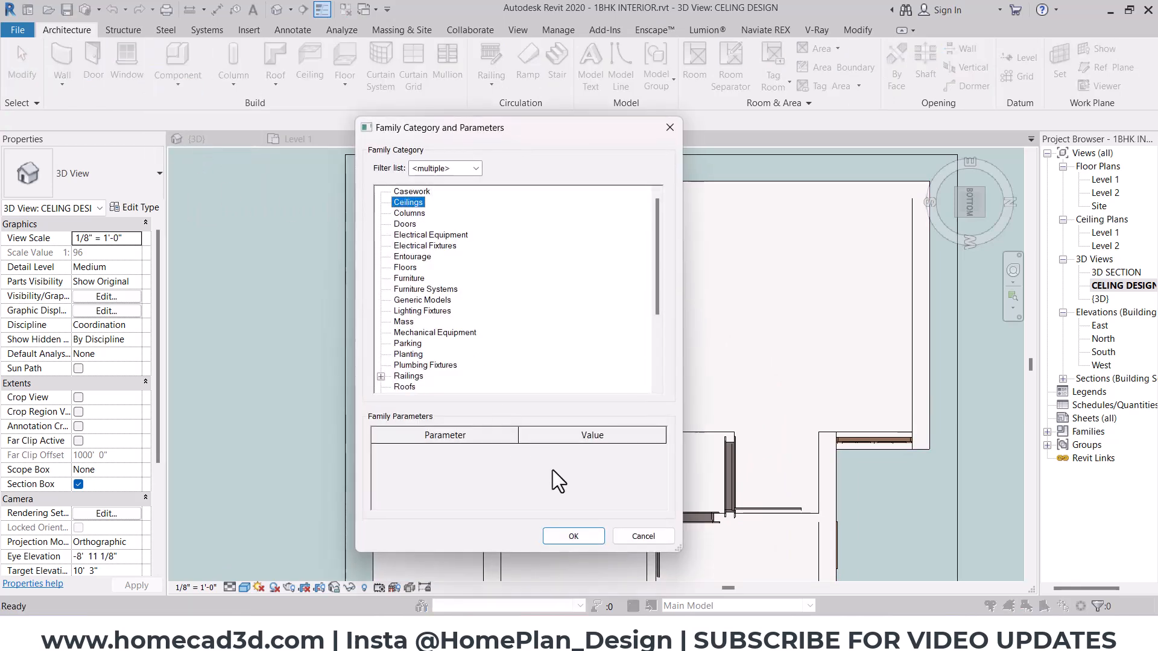
{"action": "left_click", "coordinate": [571, 534]}
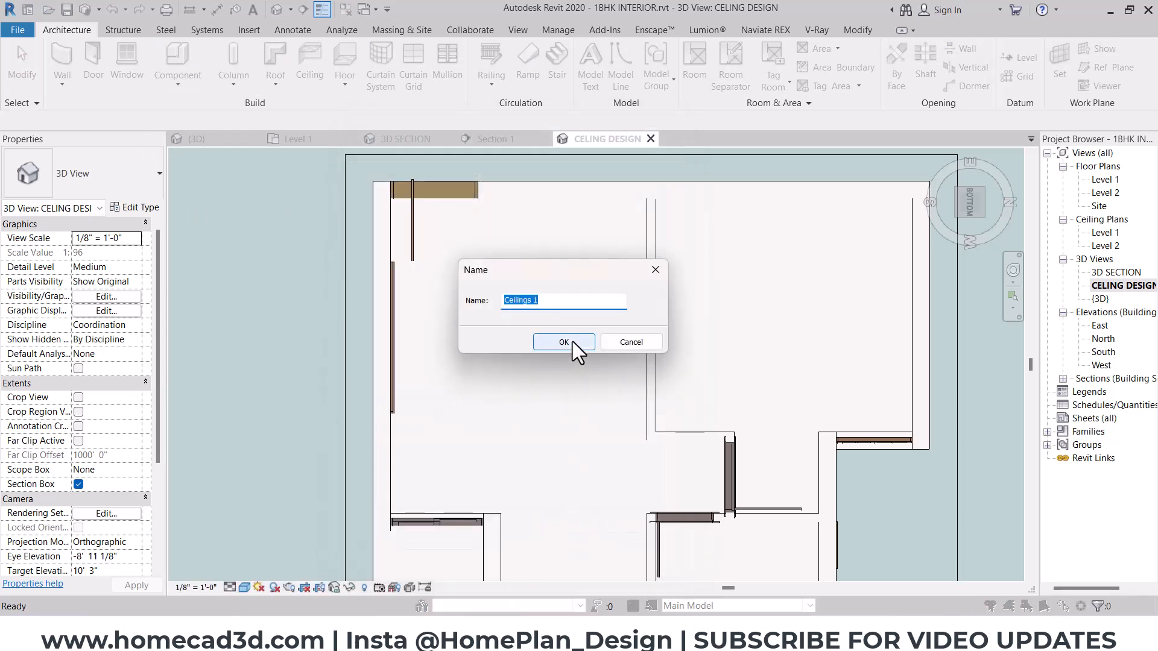
{"action": "type", "text": "LIVING"}
{"action": "key", "text": "BackSpace"}
{"action": "key", "text": "BackSpace"}
{"action": "key", "text": "BackSpace"}
{"action": "key", "text": "BackSpace"}
{"action": "key", "text": "BackSpace"}
{"action": "key", "text": "BackSpace"}
{"action": "key", "text": "Caps_Lock"}
{"action": "type", "text": "Hall Celing"}
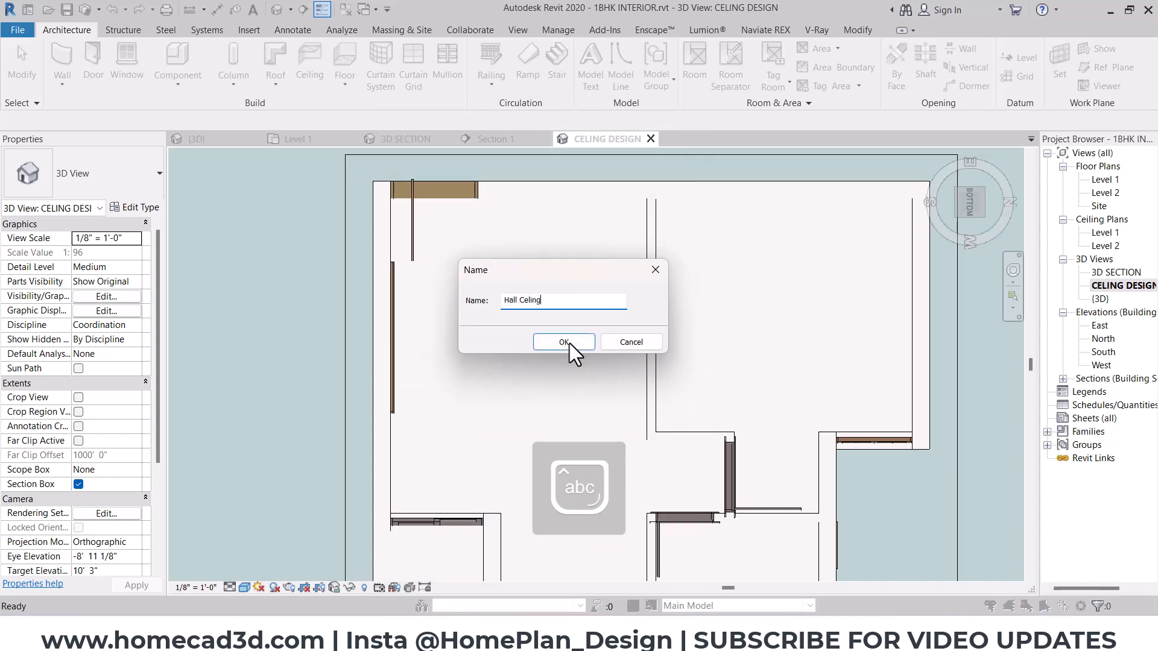
{"action": "left_click", "coordinate": [569, 342]}
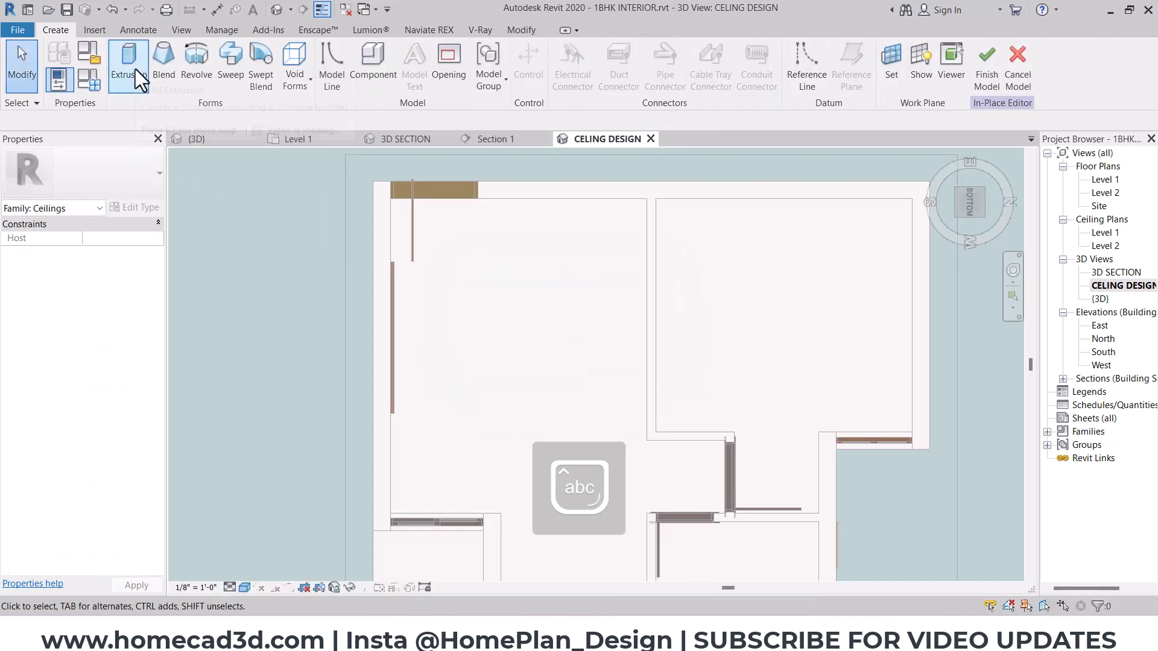
- Start an extrusion using the underside of the 6" roof slab as the work plane
{"action": "left_click", "coordinate": [135, 67]}
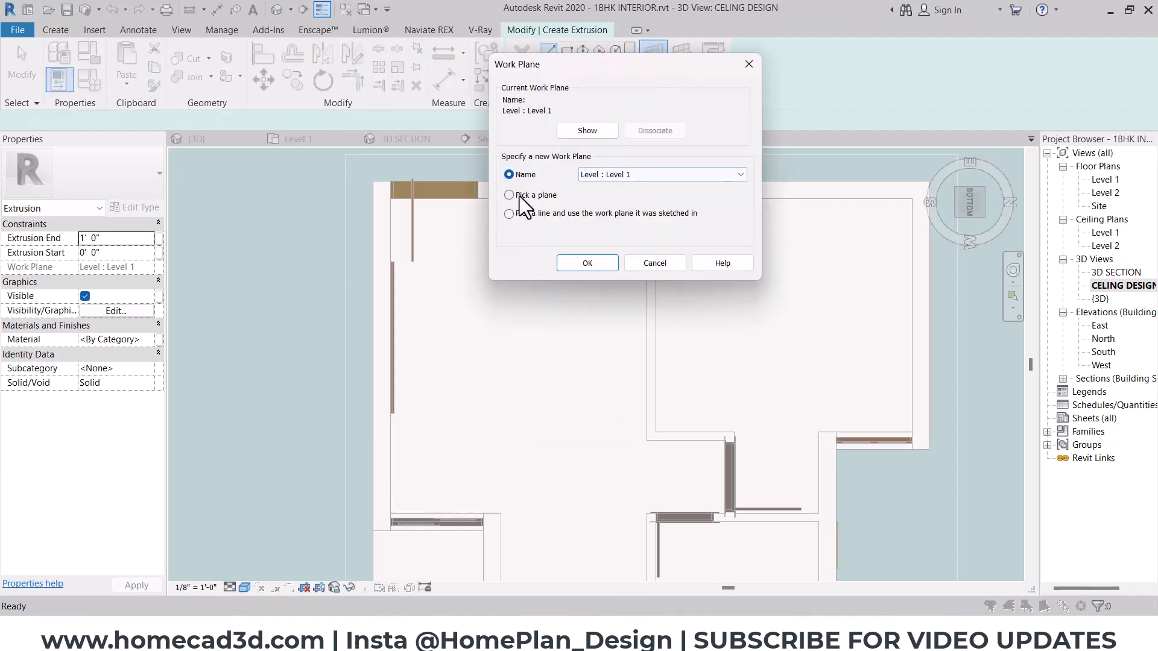
{"action": "left_click", "coordinate": [586, 263]}
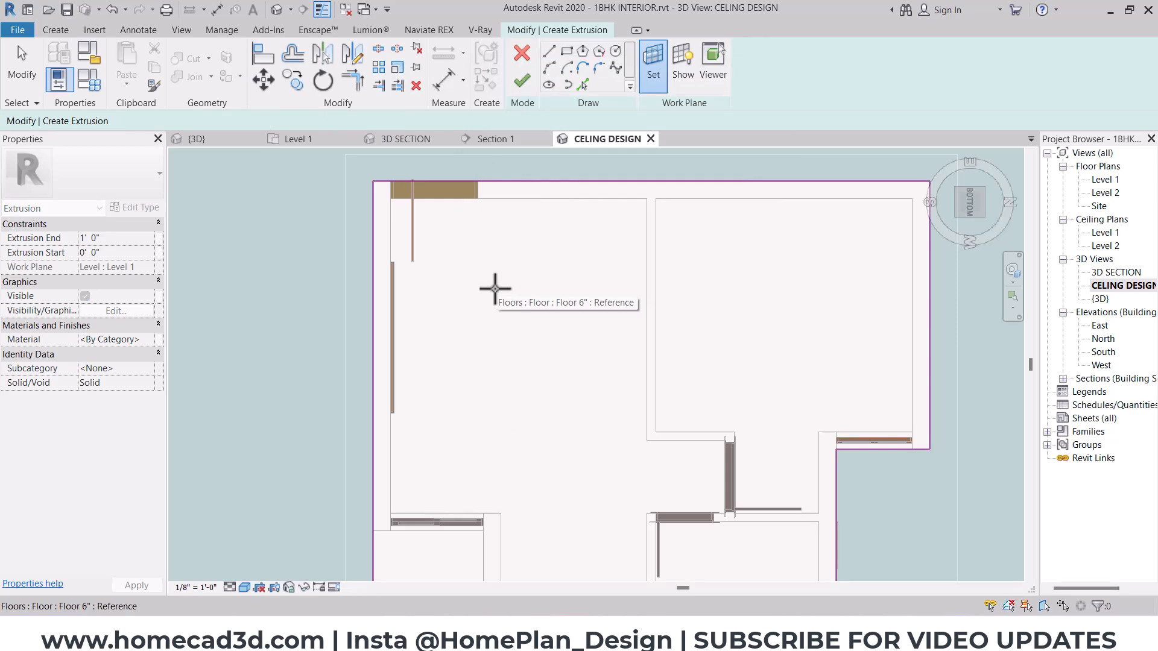
{"action": "left_click", "coordinate": [493, 288]}
- Sketch a rectangle covering the hall between opposite wall corners and finish the extrusion
{"action": "left_click", "coordinate": [566, 51]}
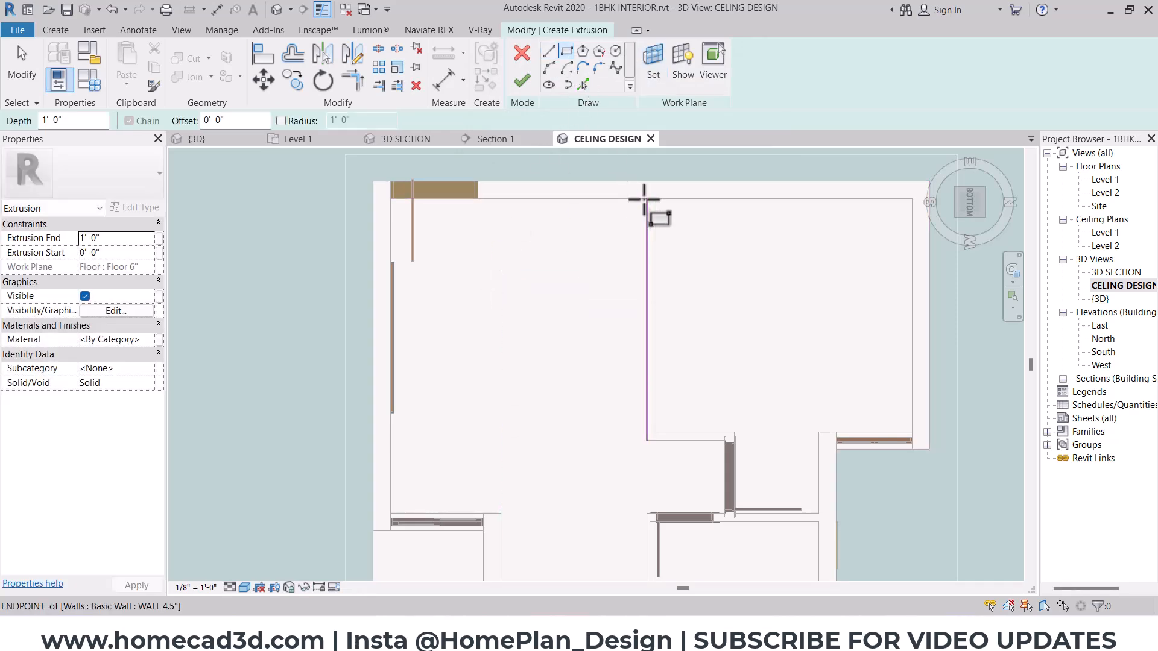
{"action": "left_click", "coordinate": [648, 199]}
{"action": "scroll", "coordinate": [398, 490], "scroll_direction": "up", "scroll_amount": 2}
{"action": "left_click", "coordinate": [386, 531]}
{"action": "scroll", "coordinate": [411, 479], "scroll_direction": "down", "scroll_amount": 3}
{"action": "key", "text": "Escape"}
{"action": "middle_click_drag", "start_coordinate": [555, 406], "coordinate": [568, 481], "text": "shift"}
{"action": "middle_click_drag", "start_coordinate": [568, 481], "coordinate": [556, 393]}
{"action": "scroll", "coordinate": [553, 394], "scroll_direction": "up", "scroll_amount": 2}
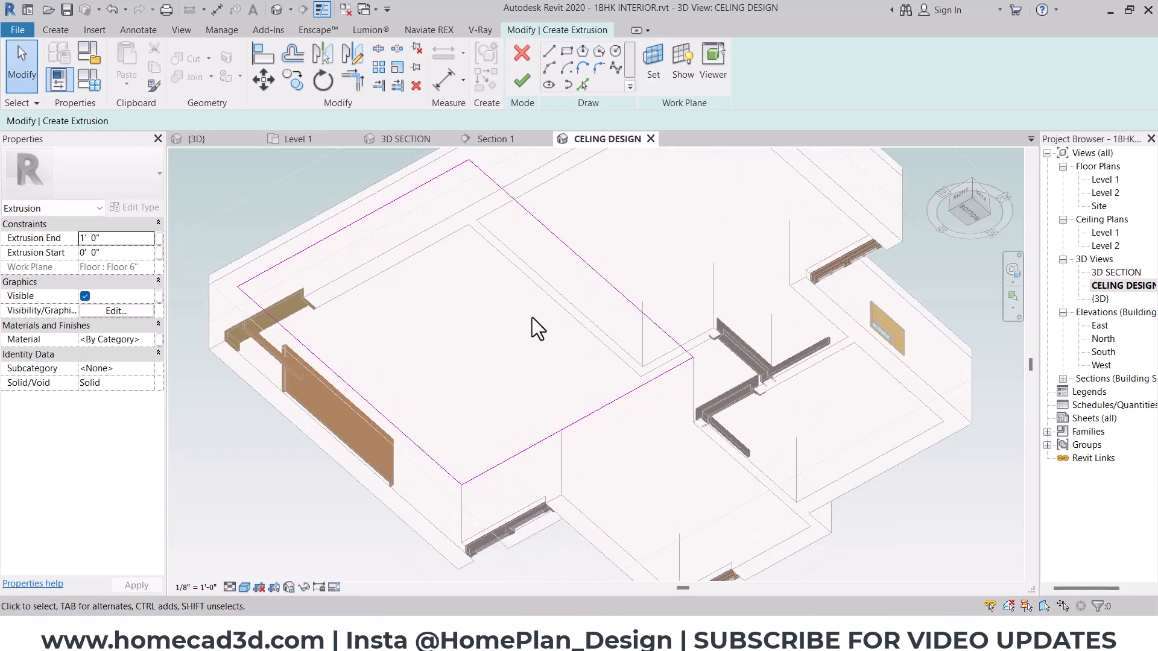
{"action": "left_click", "coordinate": [522, 81]}
- Set the hall ceiling extrusion's end to 2"
{"action": "left_click", "coordinate": [677, 336]}
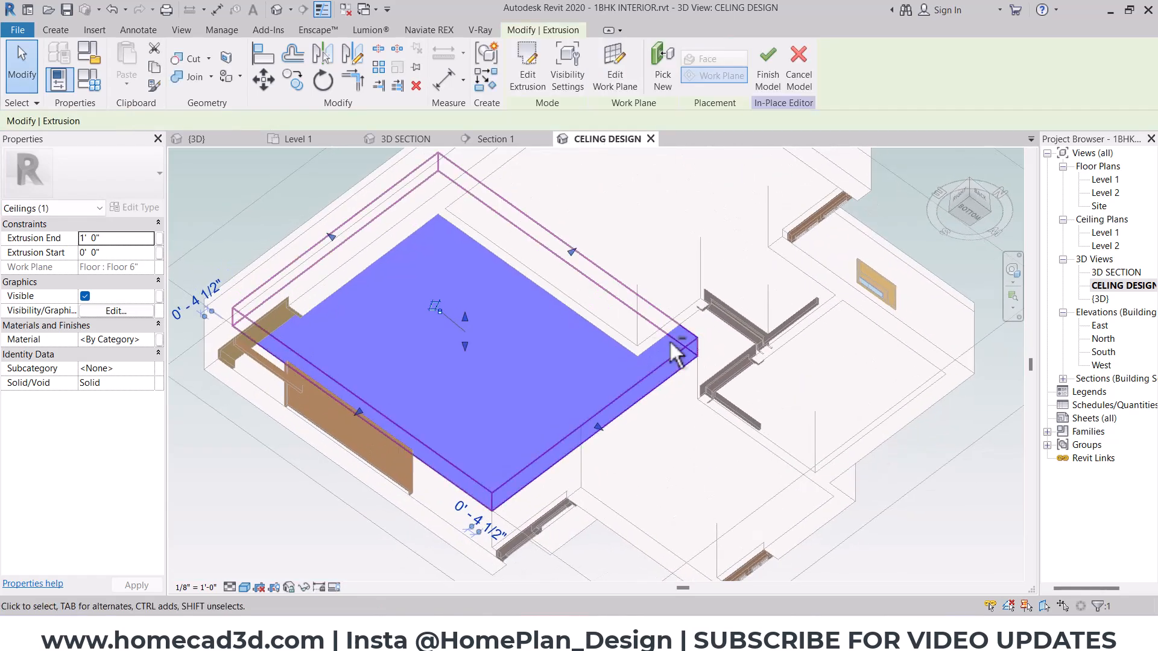
{"action": "scroll", "coordinate": [707, 320], "scroll_direction": "up", "scroll_amount": 3}
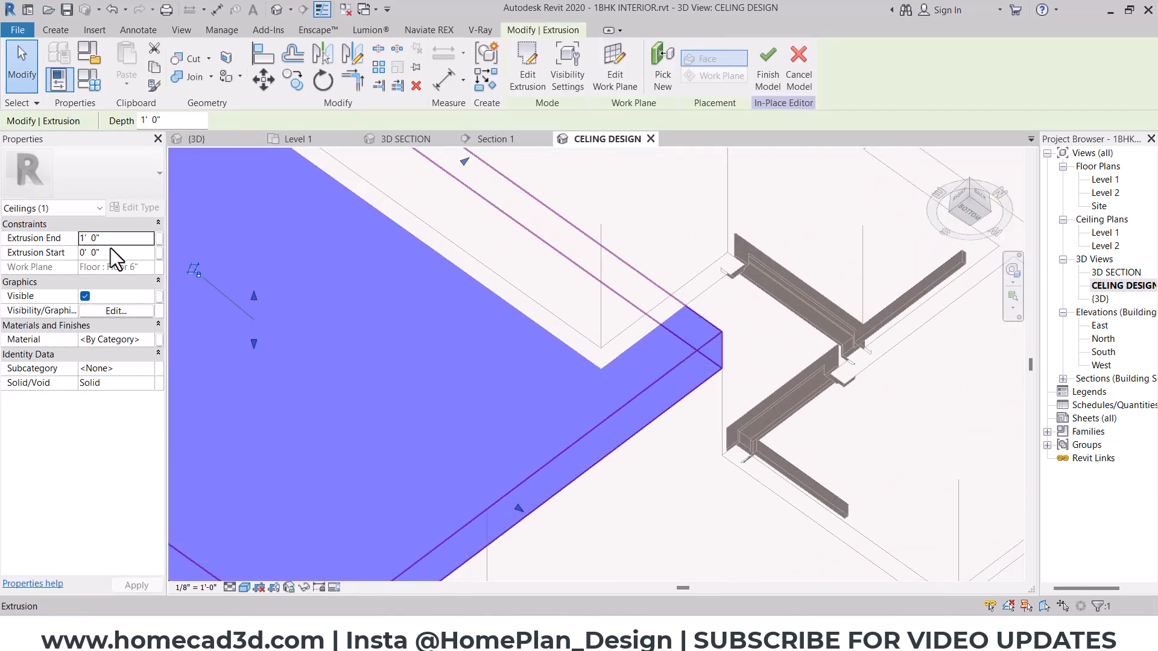
{"action": "left_click", "coordinate": [143, 240]}
{"action": "type", "text": "2\""}
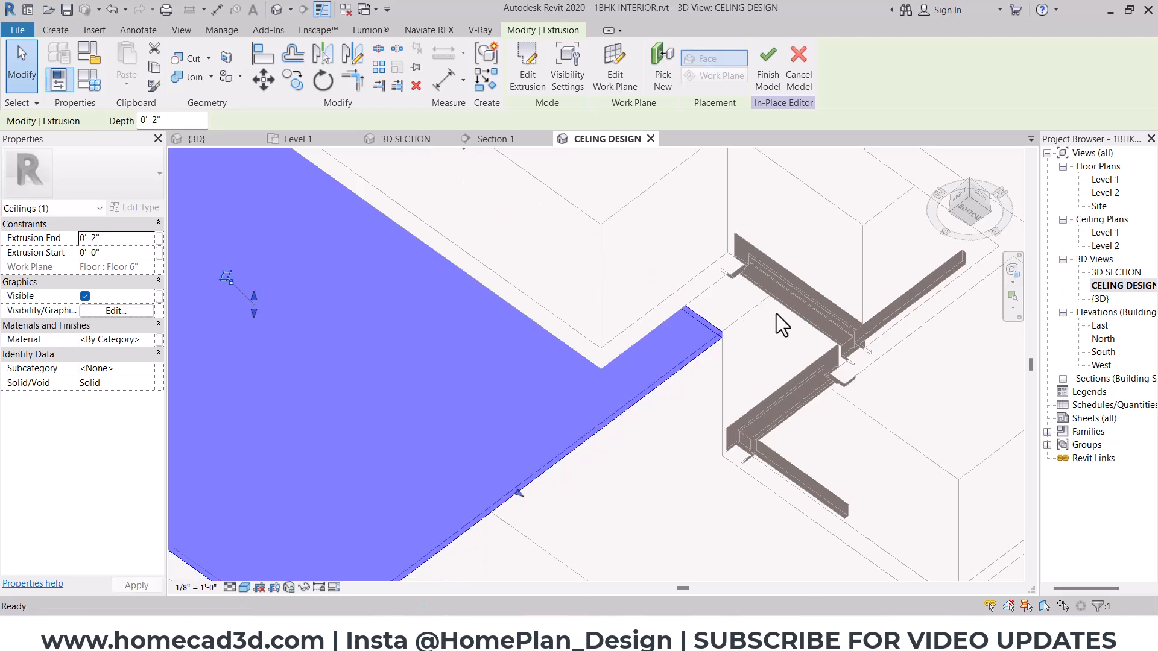
{"action": "left_click", "coordinate": [776, 313]}
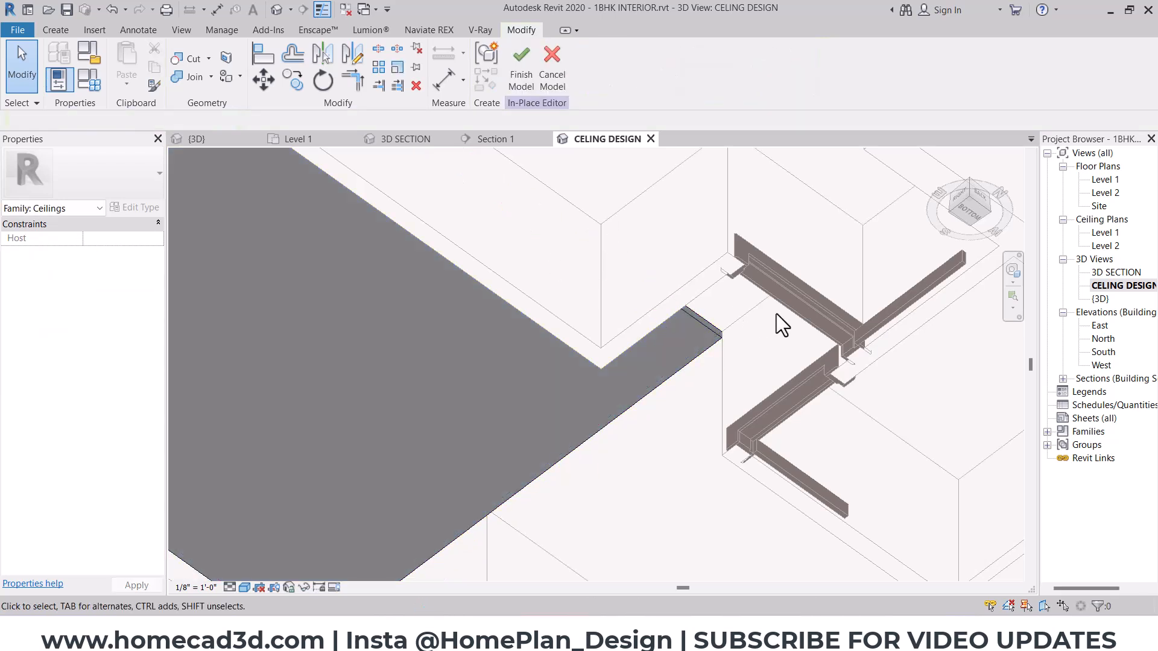
- Start a second extrusion in the bottom view, picking the underside of the 2" hall ceiling panel as its work plane
{"action": "left_click", "coordinate": [501, 383]}
{"action": "left_click", "coordinate": [965, 214]}
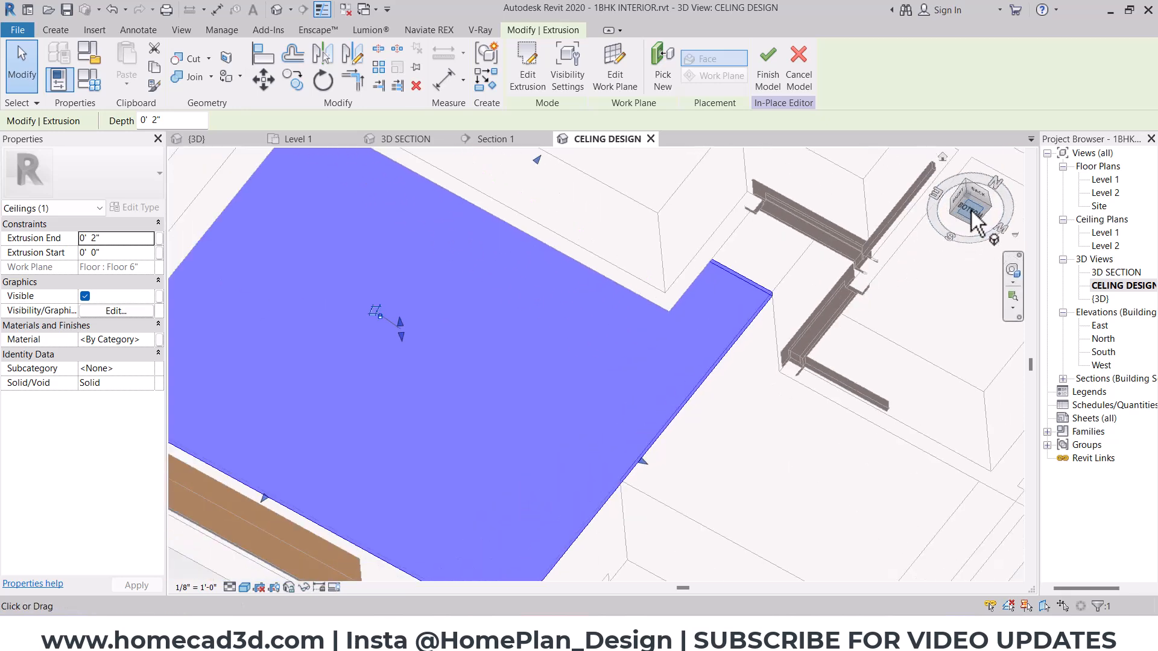
{"action": "left_click", "coordinate": [51, 29]}
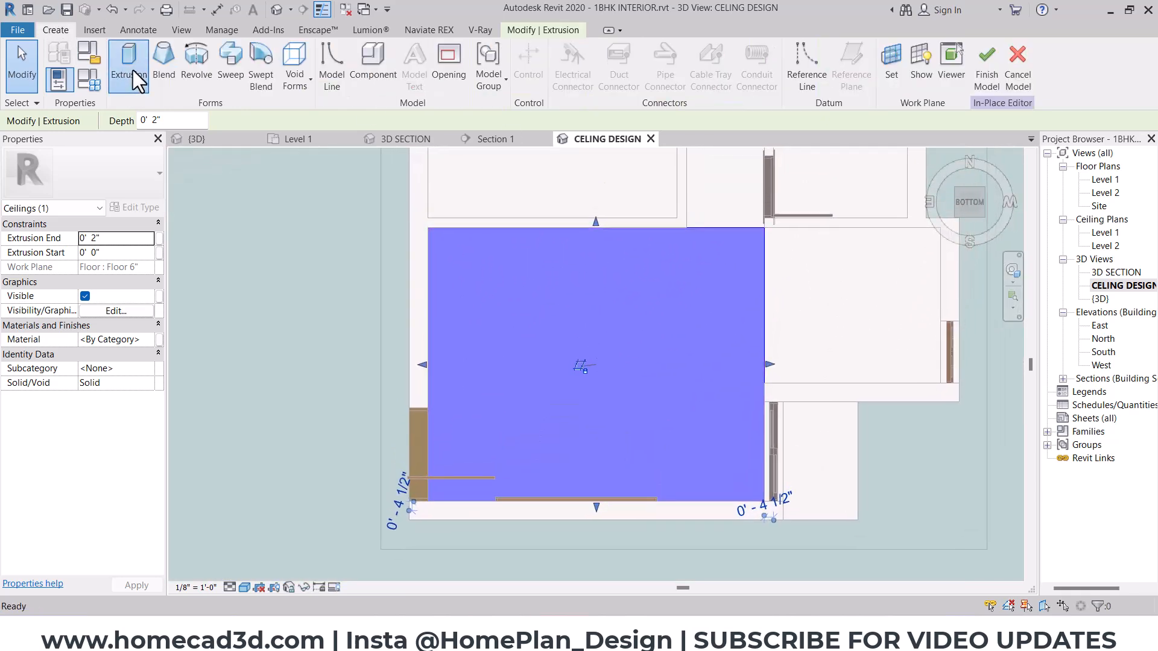
{"action": "left_click", "coordinate": [132, 70]}
{"action": "left_click", "coordinate": [657, 57]}
{"action": "left_click", "coordinate": [543, 195]}
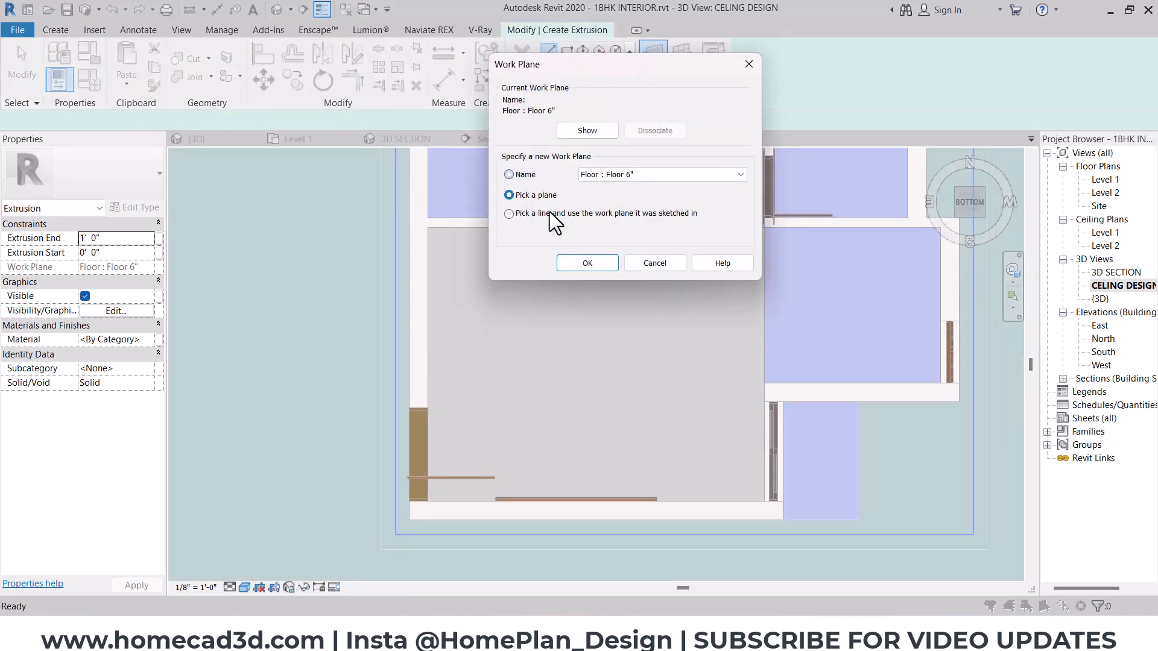
{"action": "left_click", "coordinate": [579, 264]}
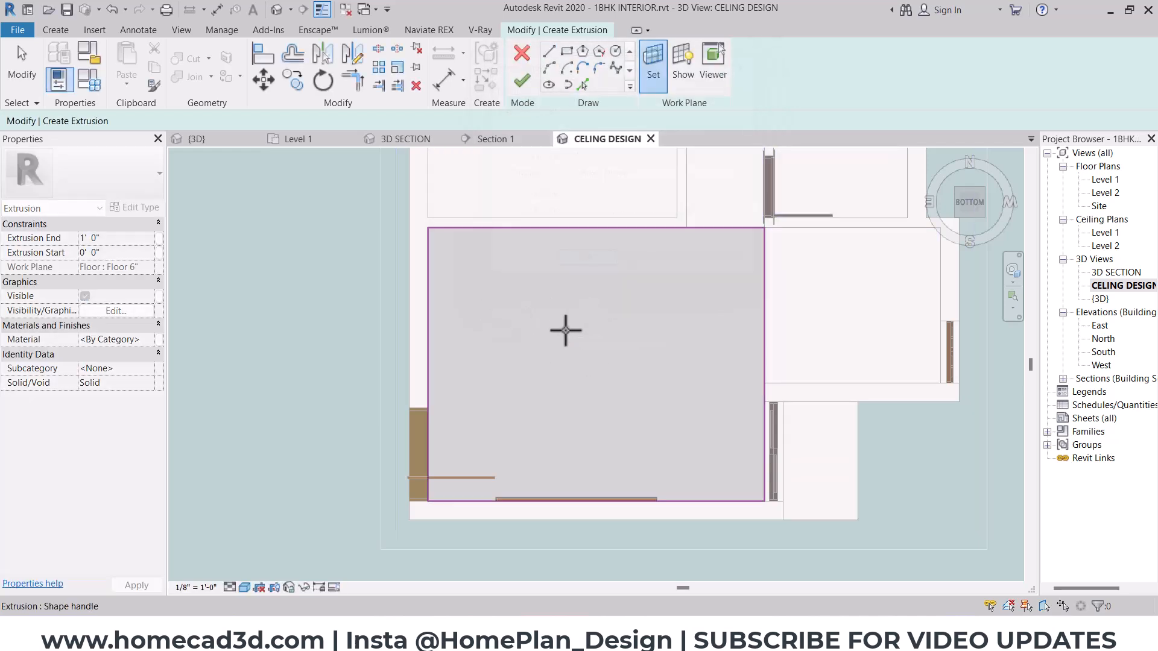
{"action": "left_click", "coordinate": [564, 329]}
- Sketch the border's outer rectangle along the full outline of the hall ceiling panel
{"action": "left_click", "coordinate": [566, 52]}
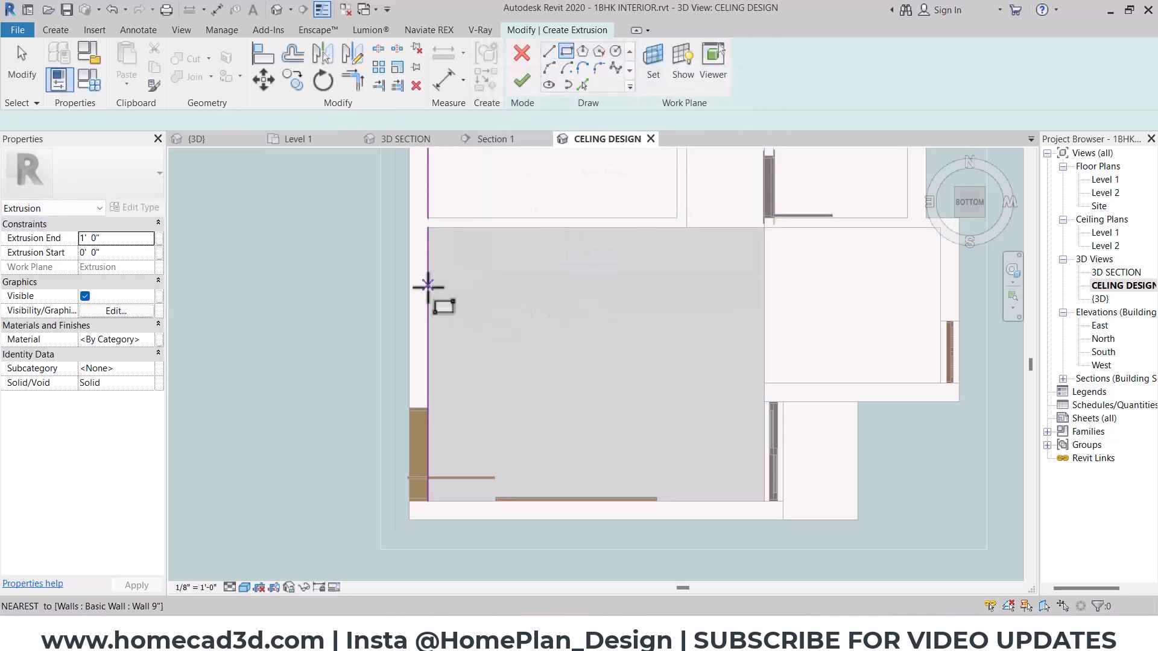
{"action": "scroll", "coordinate": [430, 286], "scroll_direction": "up", "scroll_amount": 2}
{"action": "left_click", "coordinate": [430, 212]}
{"action": "middle_click_drag", "start_coordinate": [637, 388], "coordinate": [529, 261]}
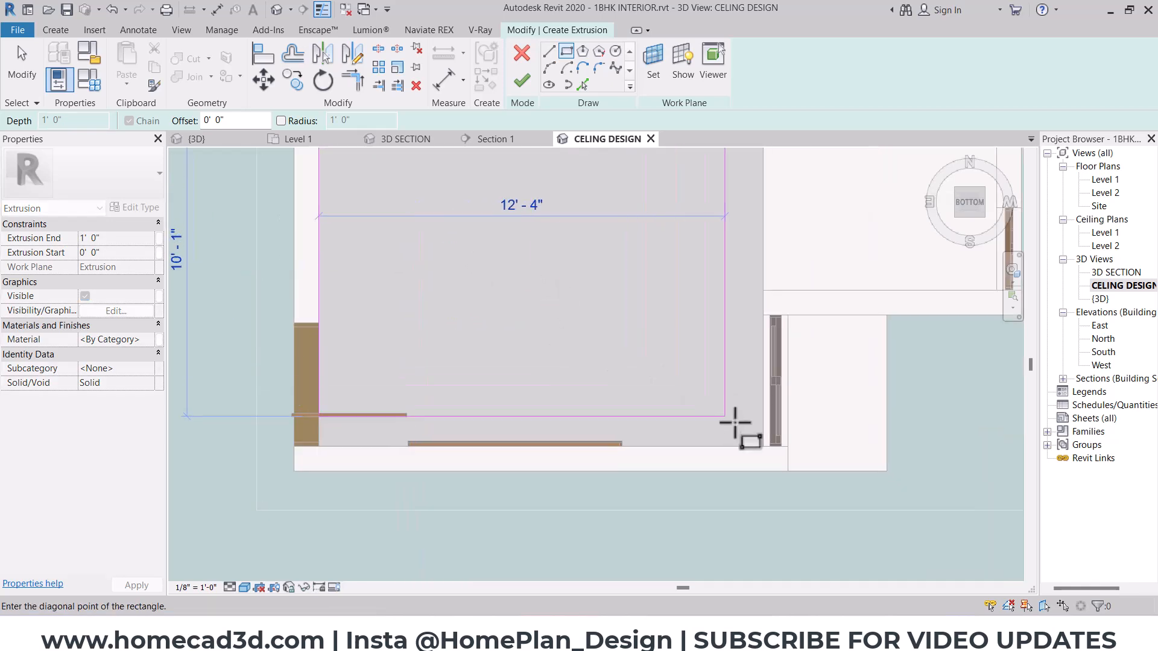
{"action": "left_click", "coordinate": [766, 447]}
{"action": "scroll", "coordinate": [600, 406], "scroll_direction": "down", "scroll_amount": 1}
- Sketch an inner rectangle offset 1' 6" inside the hall ceiling outline
{"action": "type", "text": "1'  6\""}
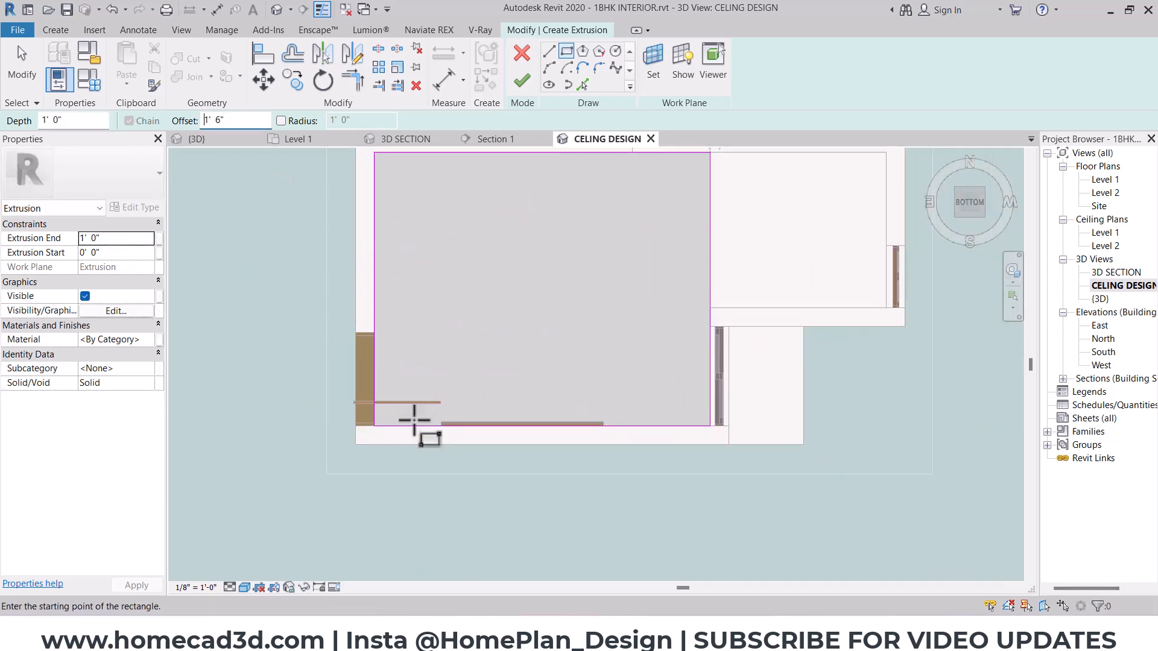
{"action": "left_click", "coordinate": [374, 427]}
{"action": "middle_click_drag", "start_coordinate": [562, 280], "coordinate": [537, 453]}
{"action": "left_click", "coordinate": [675, 266]}
{"action": "scroll", "coordinate": [618, 308], "scroll_direction": "down", "scroll_amount": 2}
{"action": "key", "text": "Escape"}
- Mark the sketched border with the pen and compare its width with the border in the reference ceiling image
{"action": "mouse_move", "coordinate": [664, 317]}
{"action": "middle_mouse_down", "text": "shift"}
{"action": "mouse_move", "coordinate": [517, 609]}
{"action": "mouse_move", "coordinate": [512, 597]}
{"action": "middle_mouse_up", "text": "shift"}
{"action": "scroll", "coordinate": [625, 362], "scroll_direction": "up", "scroll_amount": 3}
{"action": "key", "text": "ctrl+2"}
{"action": "left_click_drag", "start_coordinate": [605, 387], "coordinate": [590, 400]}
{"action": "key", "text": "Escape"}
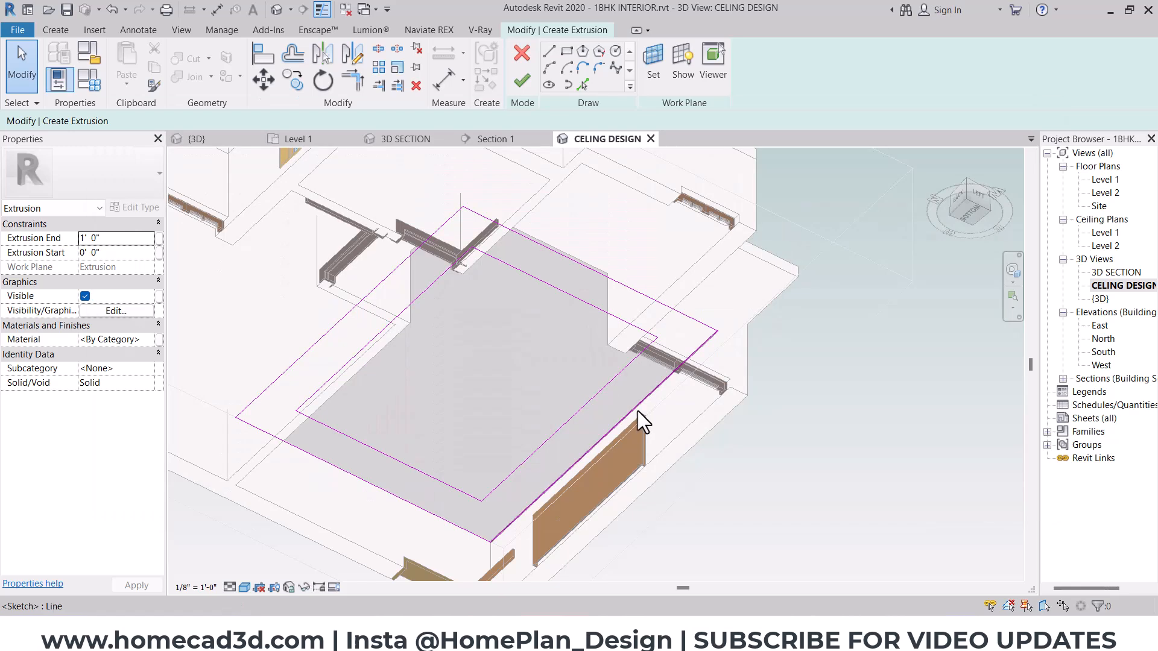
{"action": "key", "text": "alt+Tab"}
{"action": "key", "text": "ctrl+2"}
{"action": "left_click_drag", "start_coordinate": [925, 244], "coordinate": [973, 300]}
{"action": "key", "text": "Escape"}
{"action": "left_click", "coordinate": [1067, 22]}
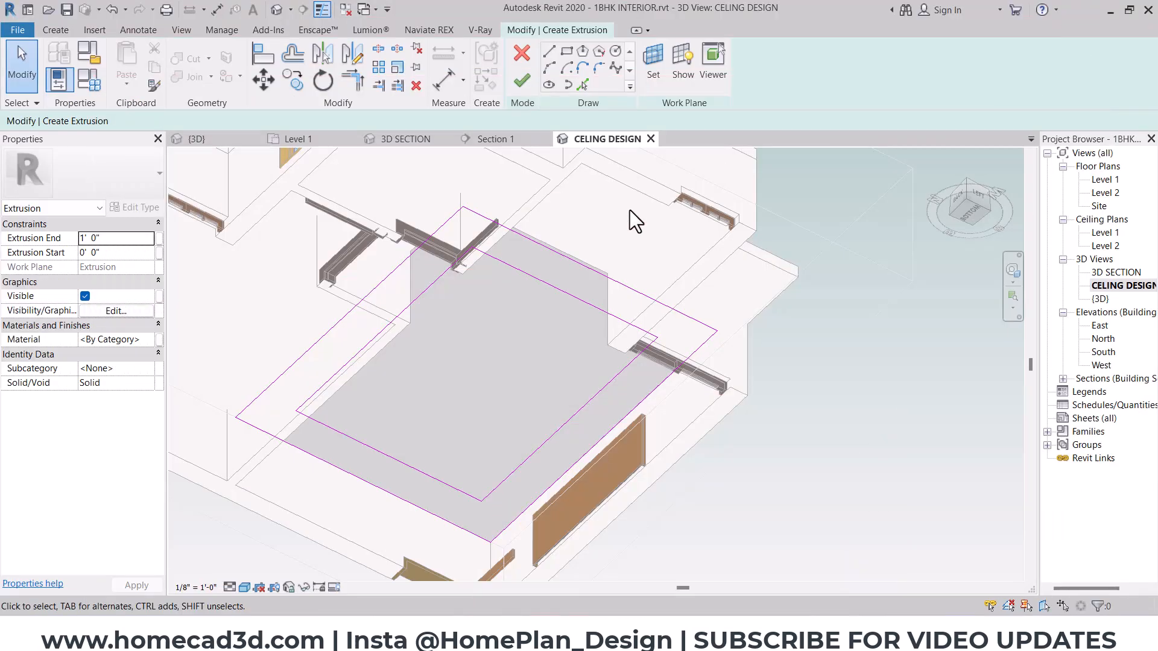
- Finish the two-rectangle sketch to create the border extrusion around the hall ceiling
{"action": "left_click", "coordinate": [522, 85]}
{"action": "middle_click_drag", "start_coordinate": [603, 416], "coordinate": [426, 460], "text": "shift"}
{"action": "scroll", "coordinate": [429, 481], "scroll_direction": "up", "scroll_amount": 3}
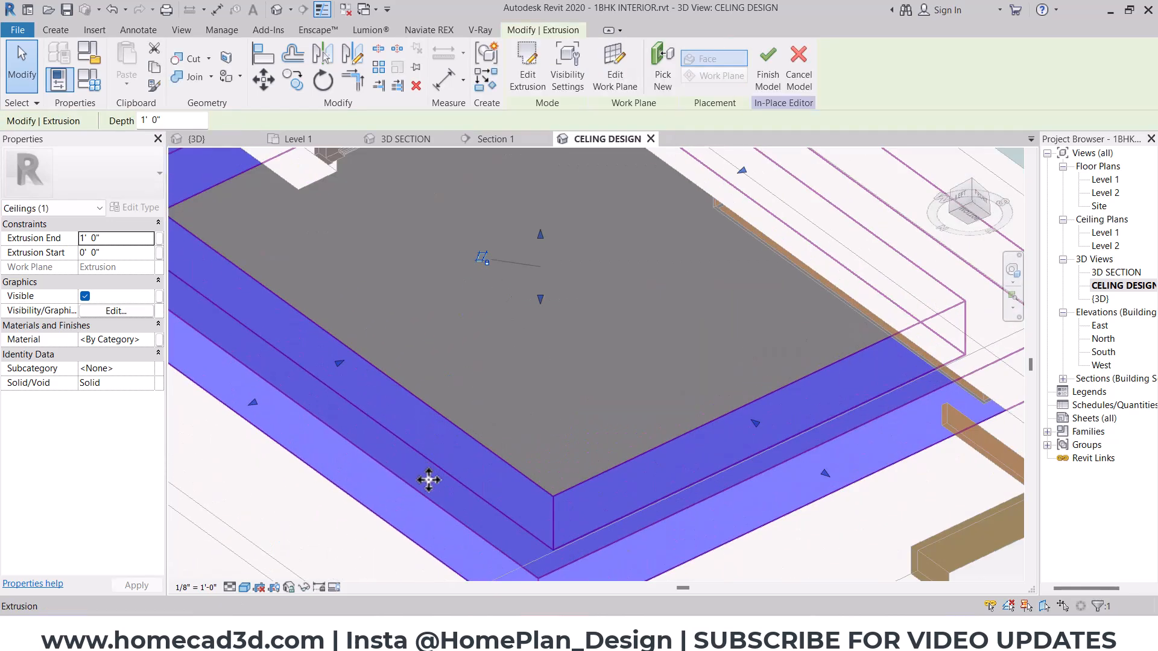
- Temporarily isolate the hall ceiling panel and its border extrusion in the 3D view
{"action": "scroll", "coordinate": [453, 428], "scroll_direction": "down", "scroll_amount": 3}
{"action": "left_click", "coordinate": [436, 392], "text": "ctrl"}
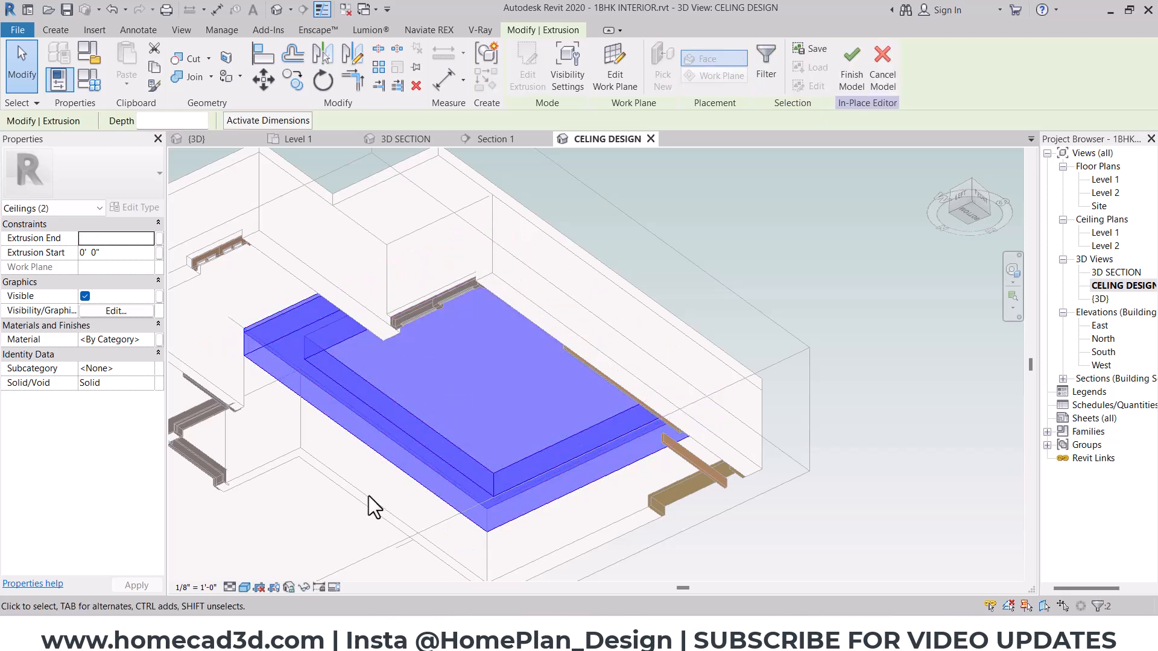
{"action": "left_click", "coordinate": [303, 587]}
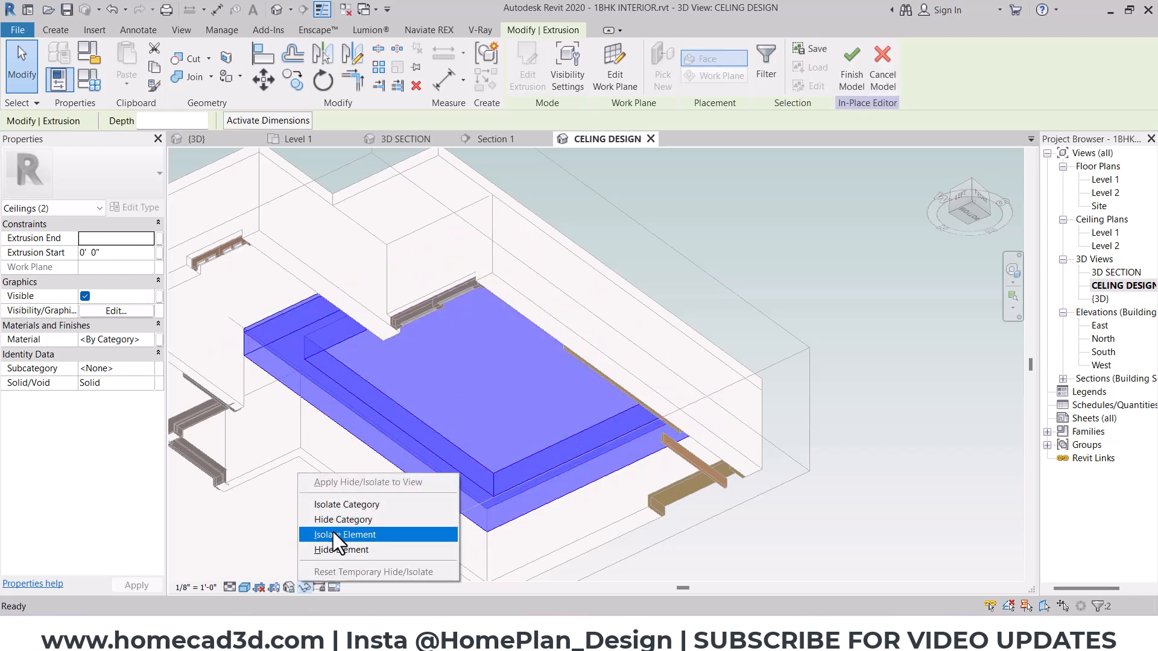
{"action": "key", "text": "Escape"}
{"action": "key", "text": "Escape"}
{"action": "left_click", "coordinate": [354, 360]}
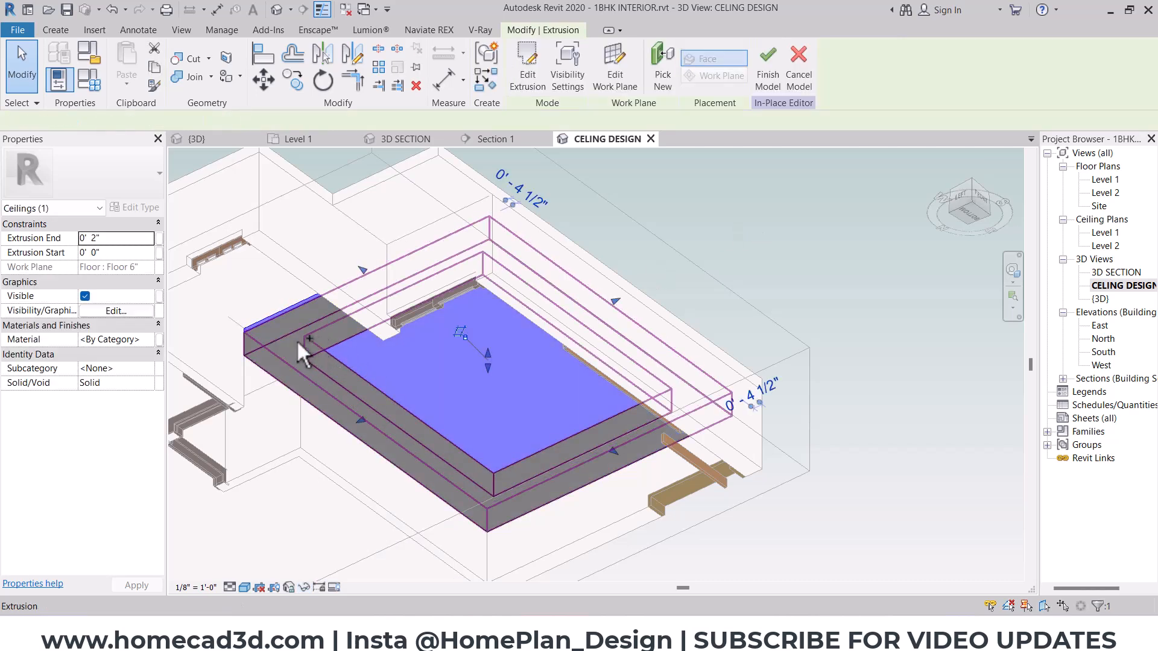
{"action": "left_click", "coordinate": [303, 587]}
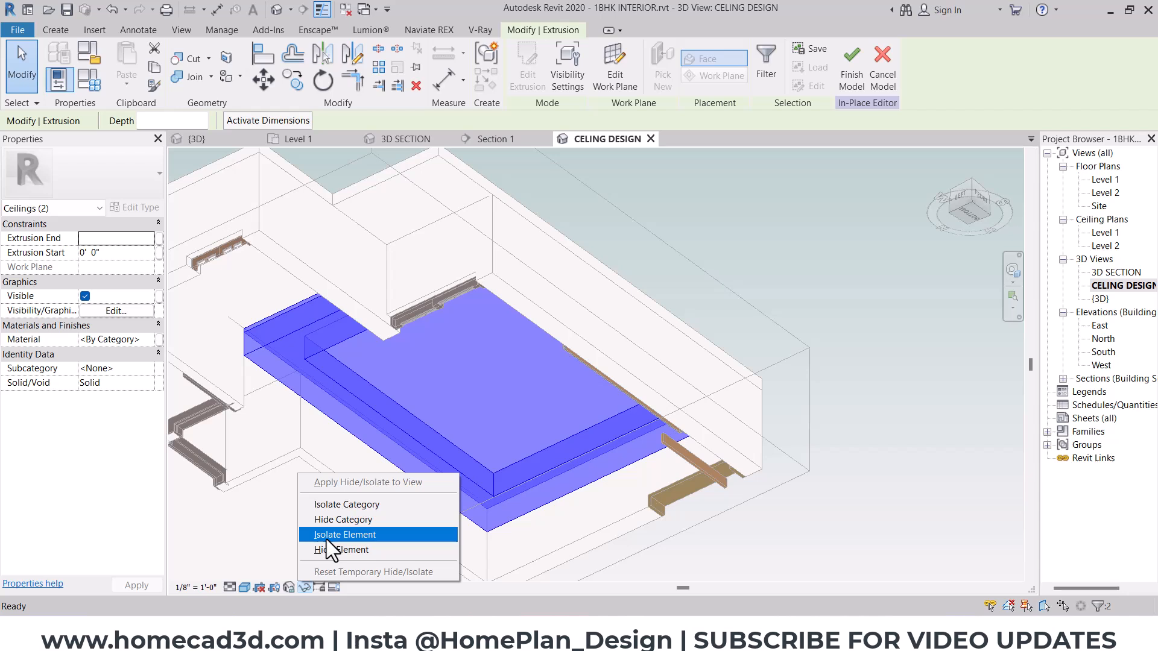
{"action": "left_click", "coordinate": [339, 539]}
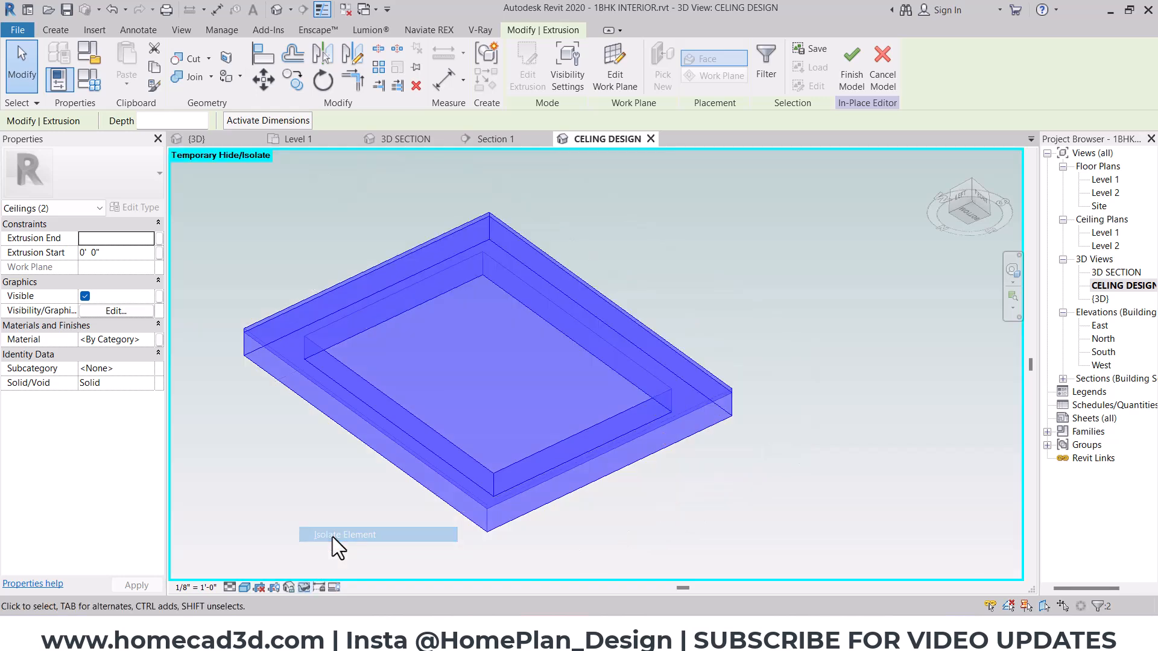
{"action": "left_click", "coordinate": [799, 434]}
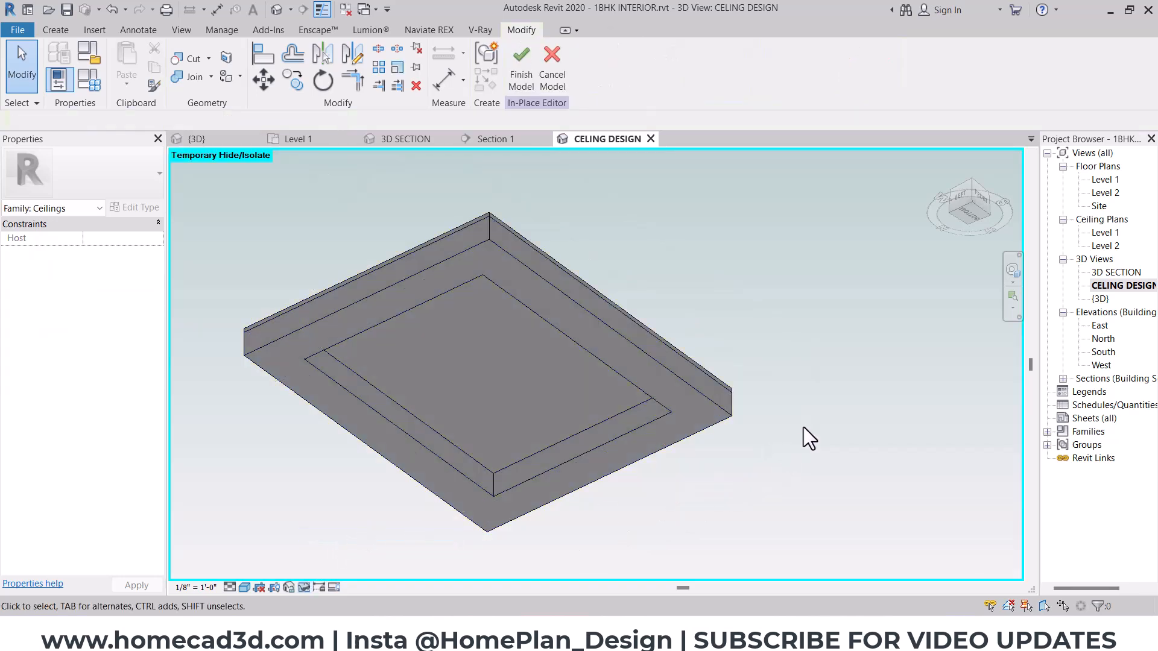
- Compare the border's corner below the ceiling panel with the lit edge in the browser's reference image, returning to Revit
{"action": "scroll", "coordinate": [490, 241], "scroll_direction": "up", "scroll_amount": 5}
{"action": "left_click", "coordinate": [491, 243]}
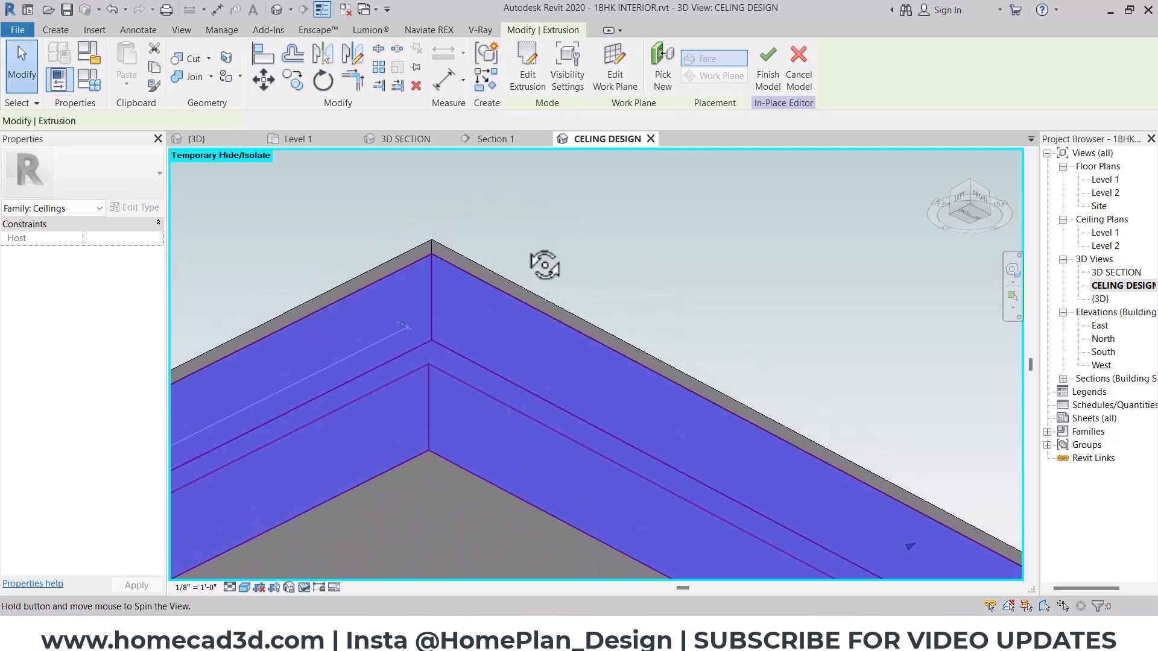
{"action": "key", "text": "alt+Tab"}
{"action": "key", "text": "alt+Tab"}
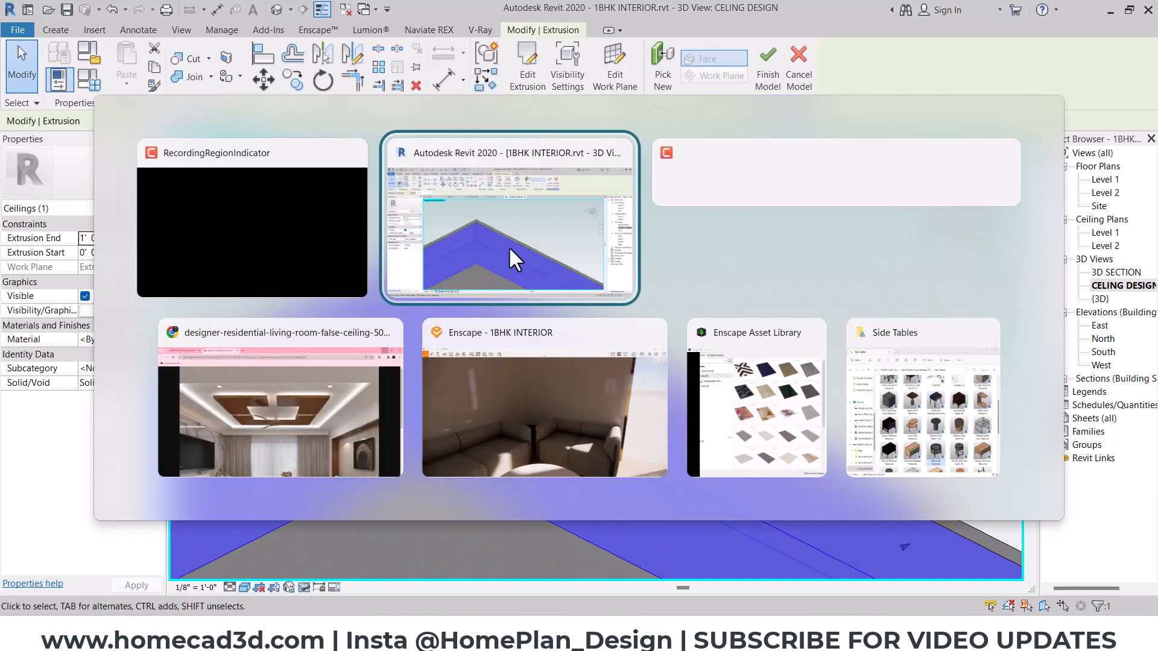
{"action": "left_click", "coordinate": [302, 370]}
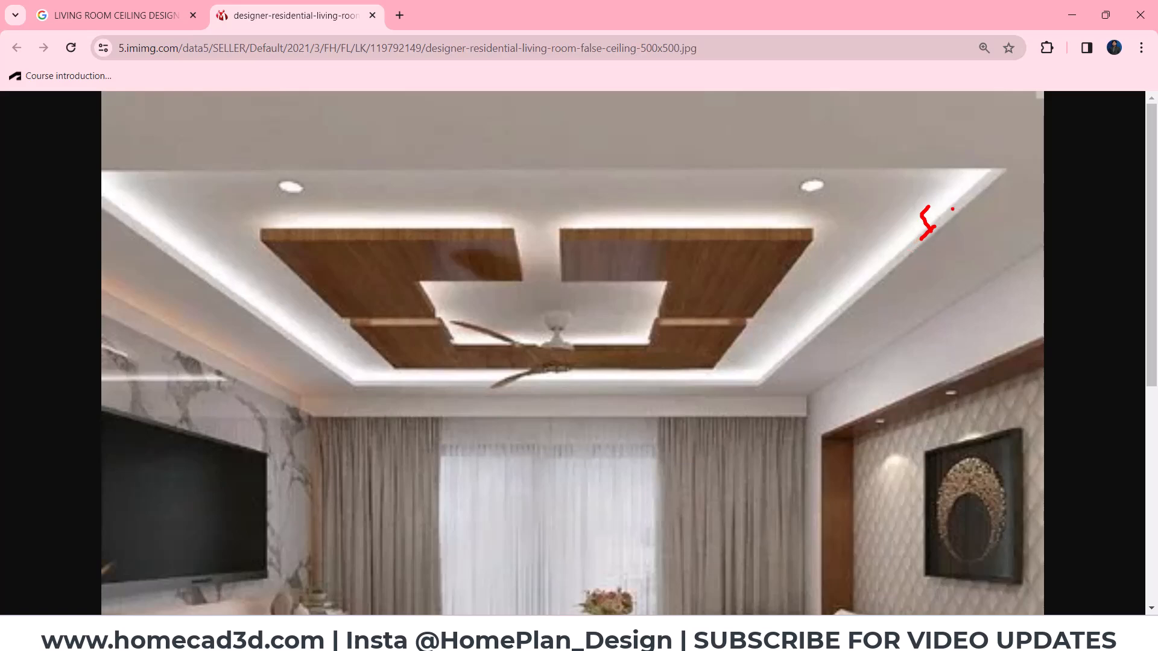
{"action": "key", "text": "Escape"}
{"action": "key", "text": "alt+Tab"}
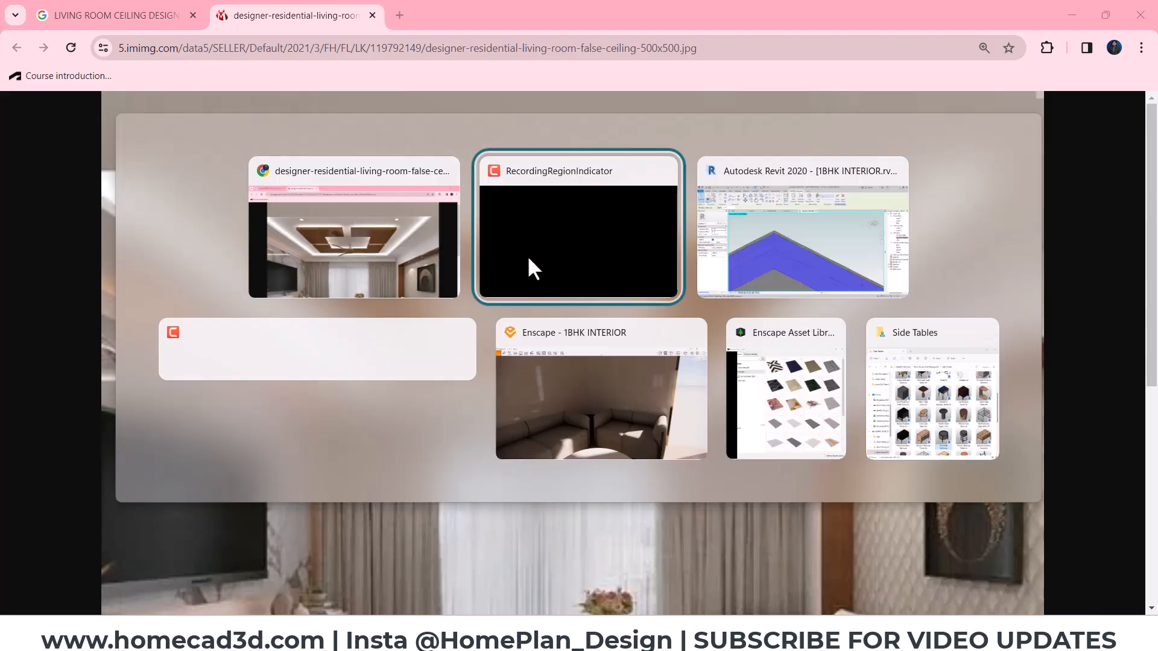
{"action": "key", "text": "alt+Tab"}
{"action": "key", "text": "alt+Tab"}
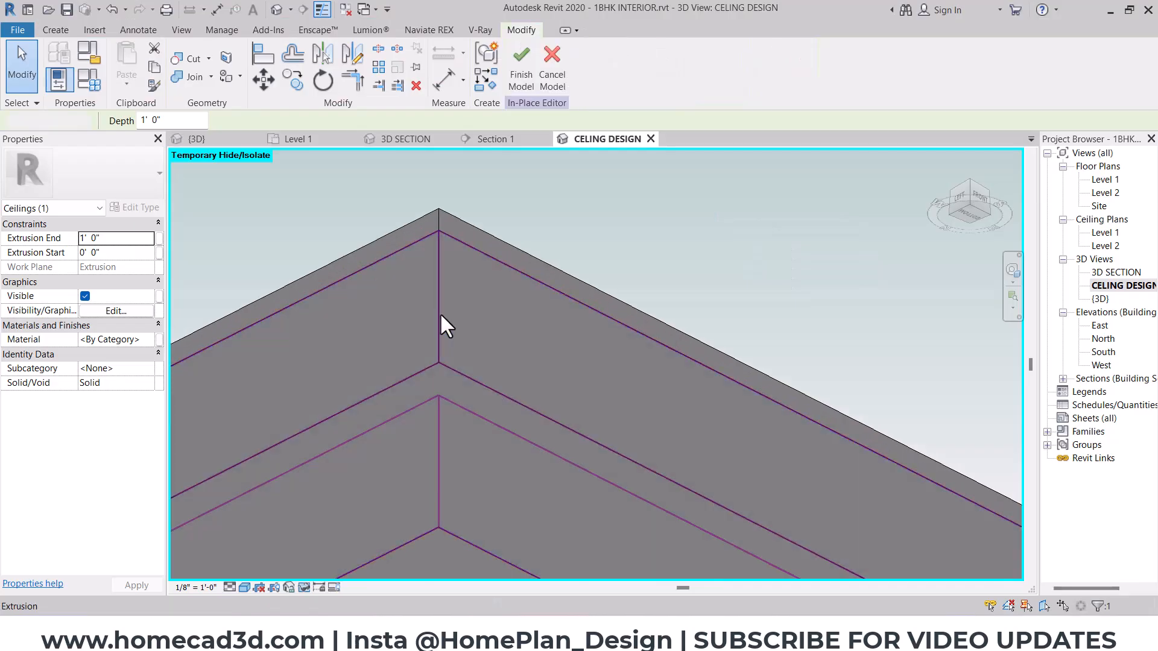
- Set the border extrusion's start to 0' 3" to separate it from the ceiling panel
{"action": "left_click", "coordinate": [85, 252]}
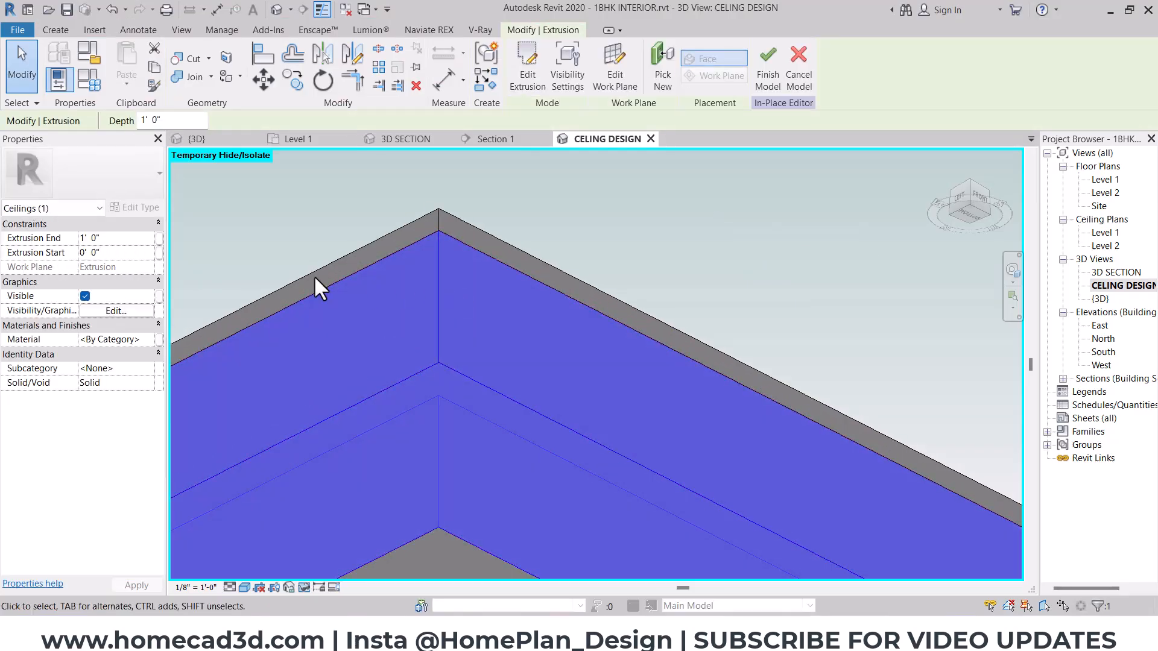
{"action": "middle_click_drag", "start_coordinate": [200, 269], "coordinate": [553, 309], "text": "shift"}
{"action": "left_click_drag", "start_coordinate": [398, 418], "coordinate": [419, 434]}
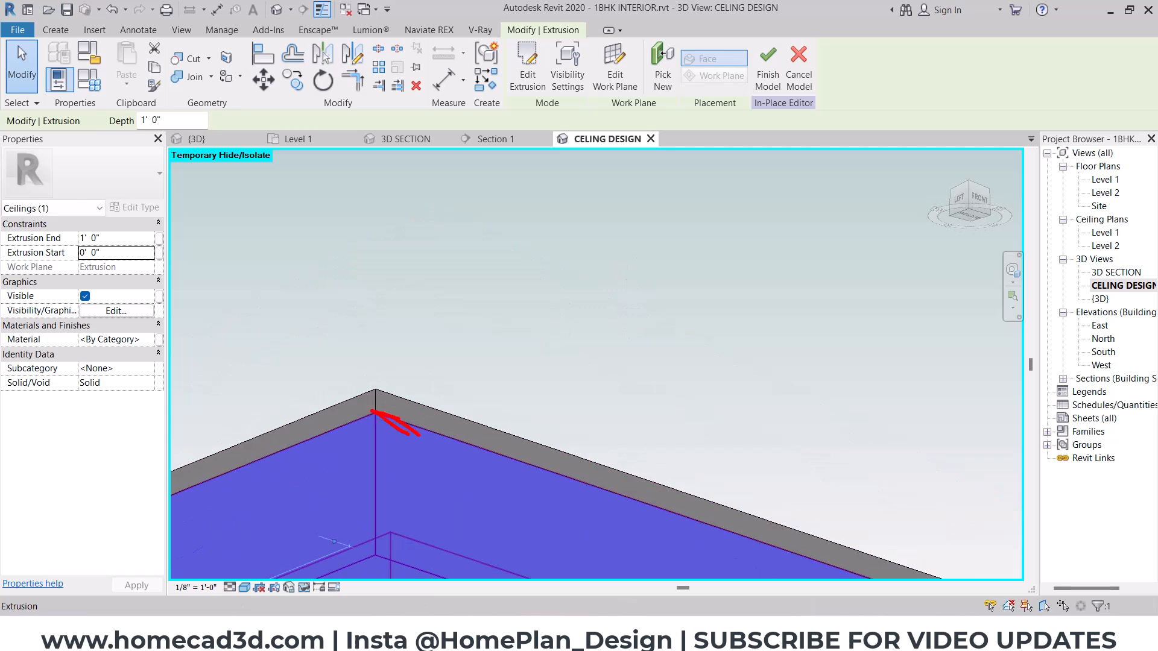
{"action": "key", "text": "Escape"}
{"action": "double_click", "coordinate": [114, 255]}
{"action": "type", "text": "0 3"}
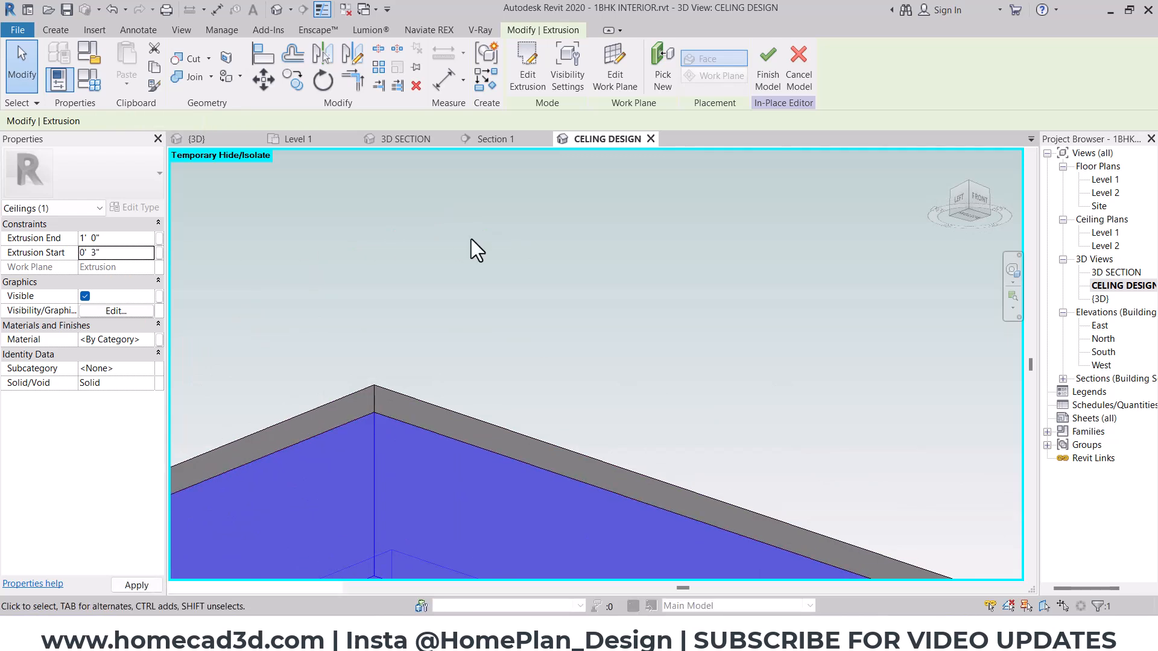
{"action": "left_click", "coordinate": [489, 237]}
{"action": "middle_click_drag", "start_coordinate": [489, 355], "coordinate": [538, 196]}
{"action": "scroll", "coordinate": [538, 196], "scroll_direction": "down", "scroll_amount": 2}
{"action": "left_click", "coordinate": [594, 292]}
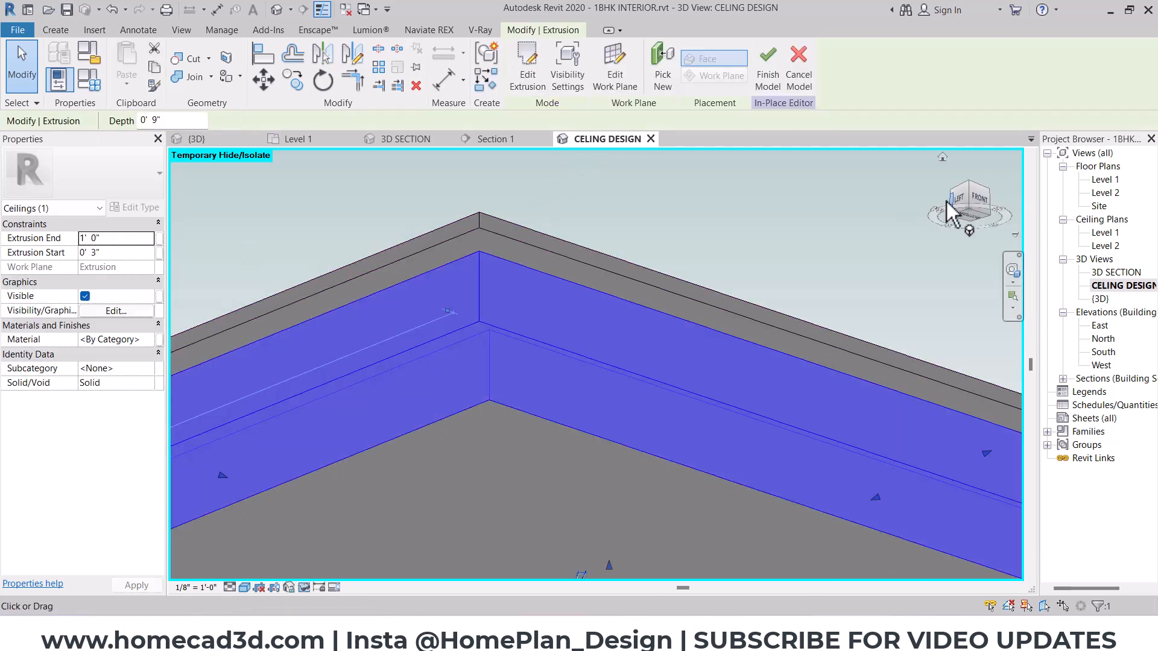
- Set the border extrusion's start to 0' 2", working from the left elevation of the model
{"action": "left_click", "coordinate": [955, 198]}
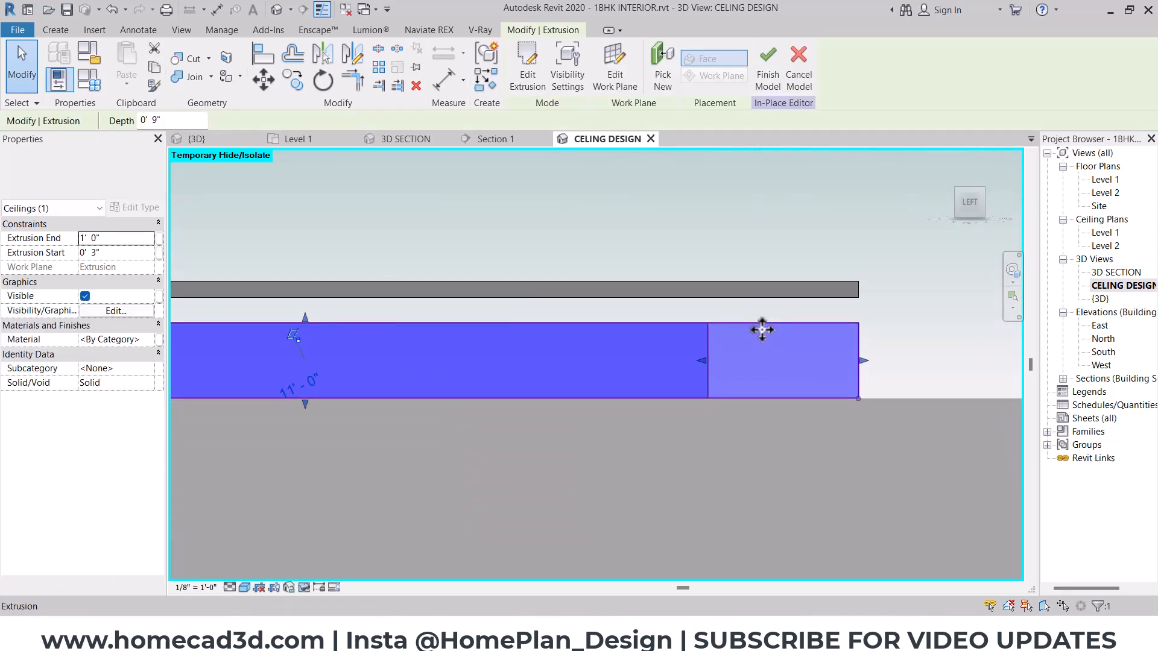
{"action": "scroll", "coordinate": [762, 330], "scroll_direction": "up", "scroll_amount": 2}
{"action": "left_click", "coordinate": [124, 252]}
{"action": "type", "text": "2\""}
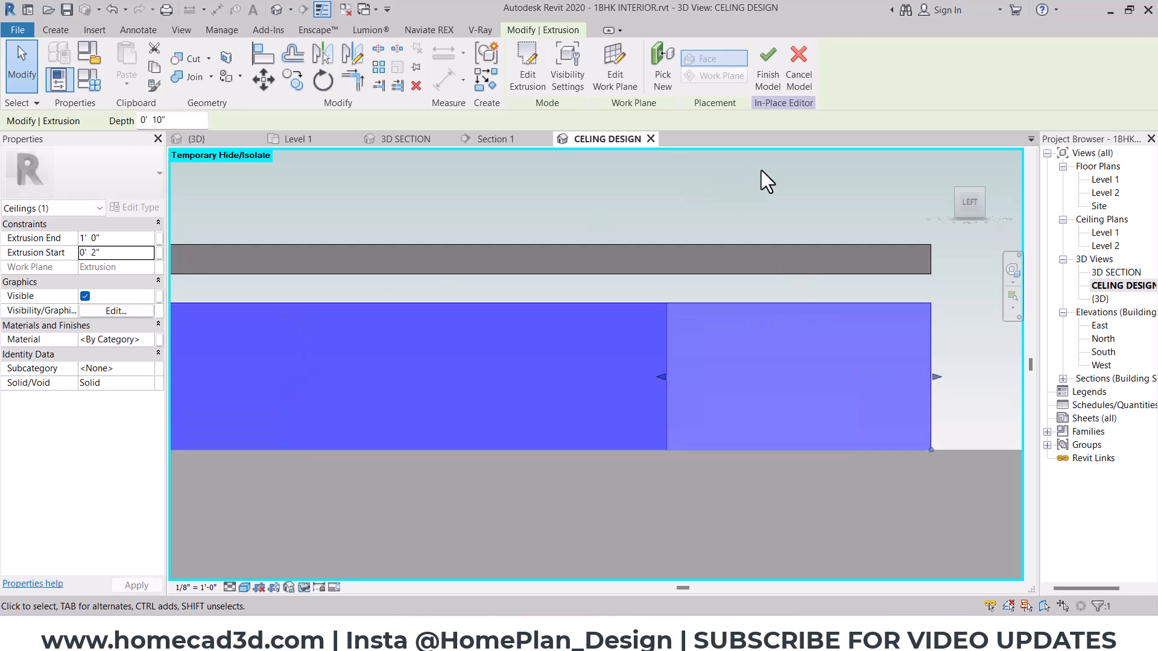
- Mark the gap and border thickness with the pen, and set the border's extrusion end to 4"
{"action": "left_click_drag", "start_coordinate": [831, 270], "coordinate": [838, 300]}
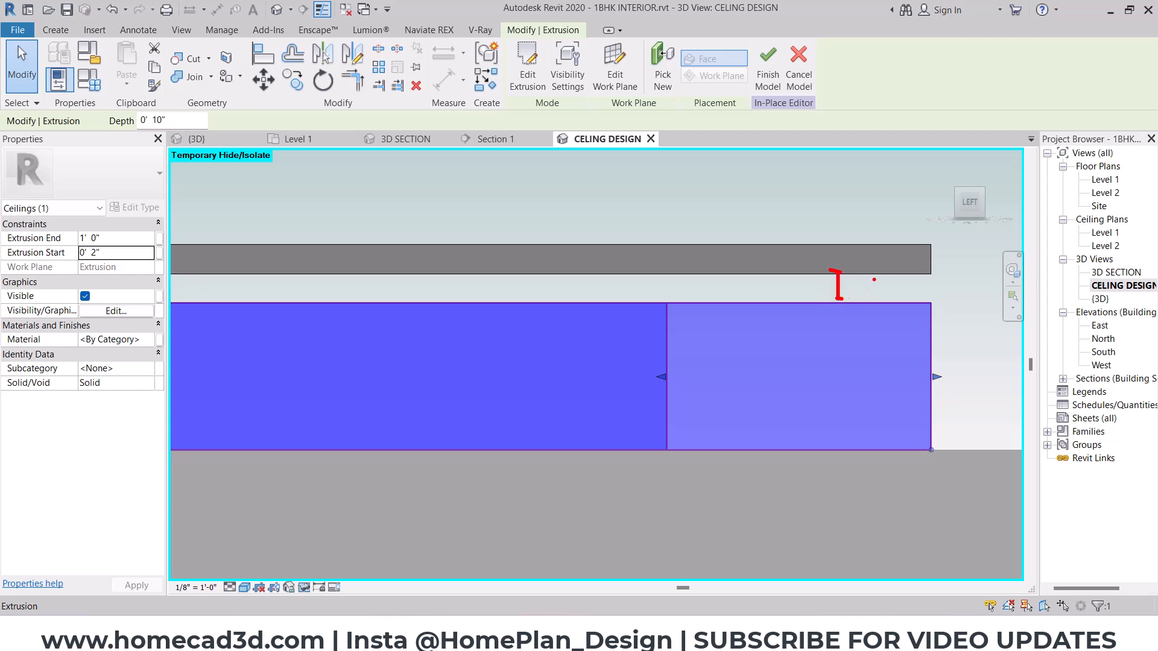
{"action": "left_click_drag", "start_coordinate": [875, 316], "coordinate": [855, 335]}
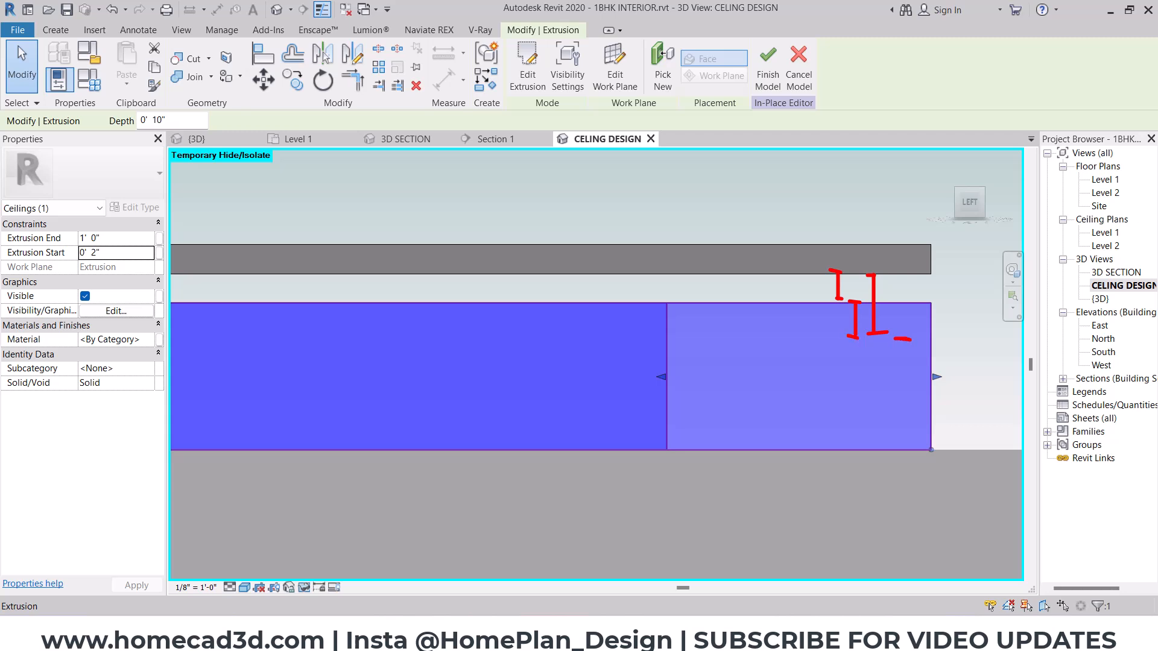
{"action": "key", "text": "Escape"}
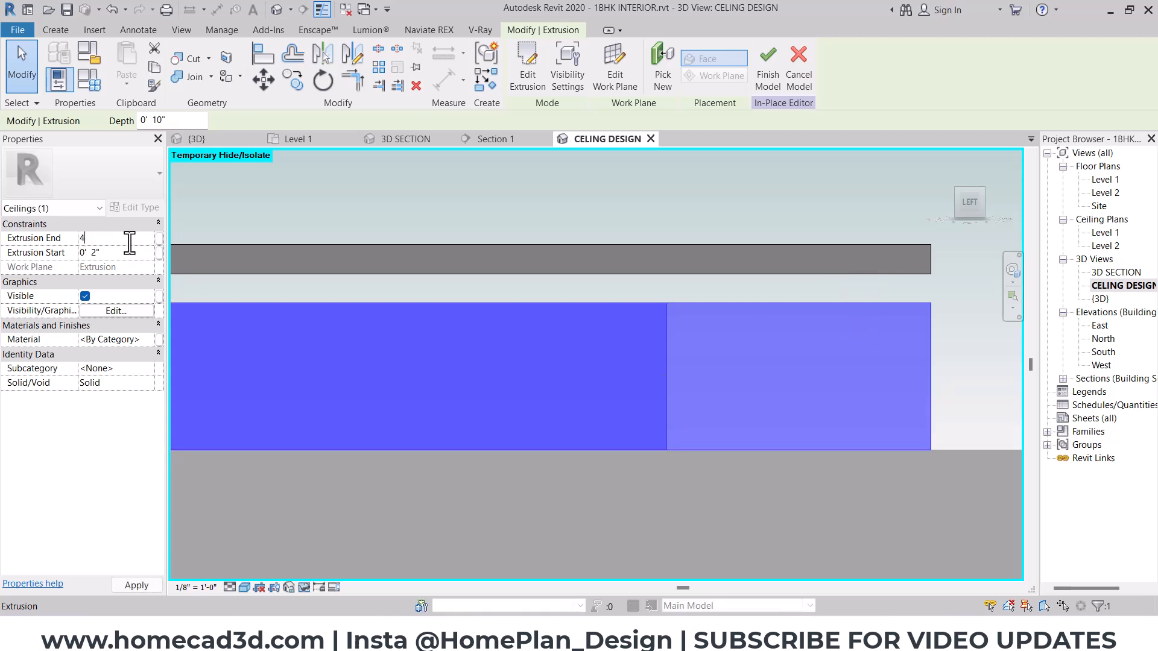
{"action": "scroll", "coordinate": [663, 392], "scroll_direction": "down", "scroll_amount": 4}
{"action": "middle_click_drag", "start_coordinate": [656, 424], "coordinate": [754, 477], "text": "shift"}
{"action": "key", "text": "Escape"}
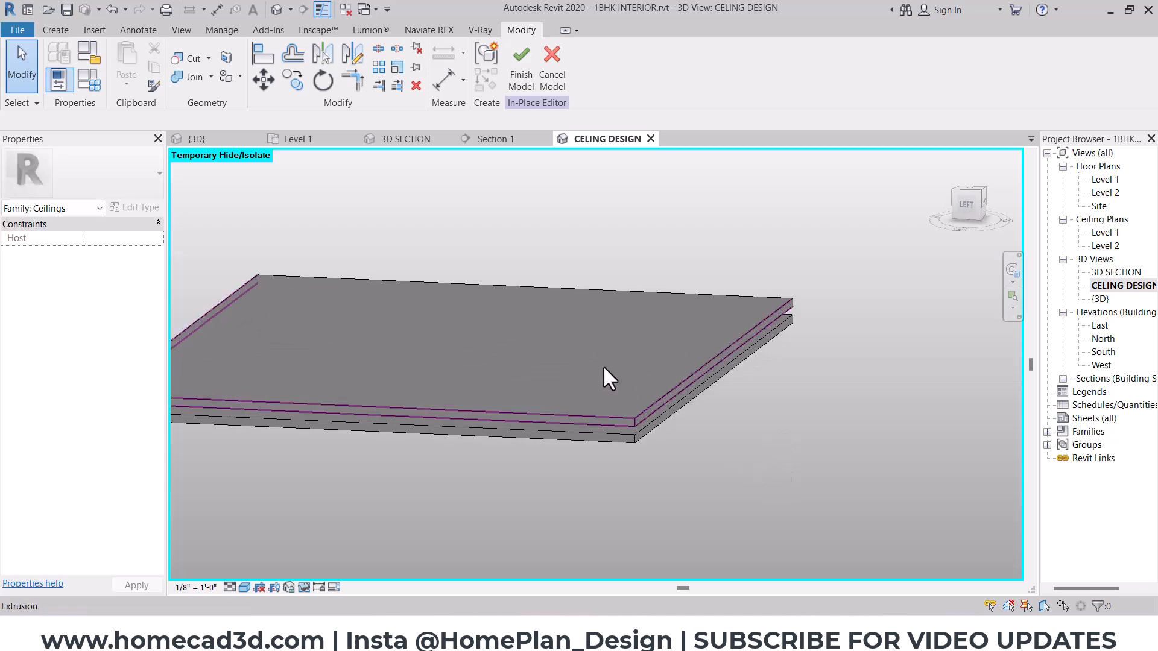
- Temporarily hide the upper ceiling panel, leaving only the border in the view
{"action": "left_click", "coordinate": [579, 365]}
{"action": "left_click", "coordinate": [305, 588]}
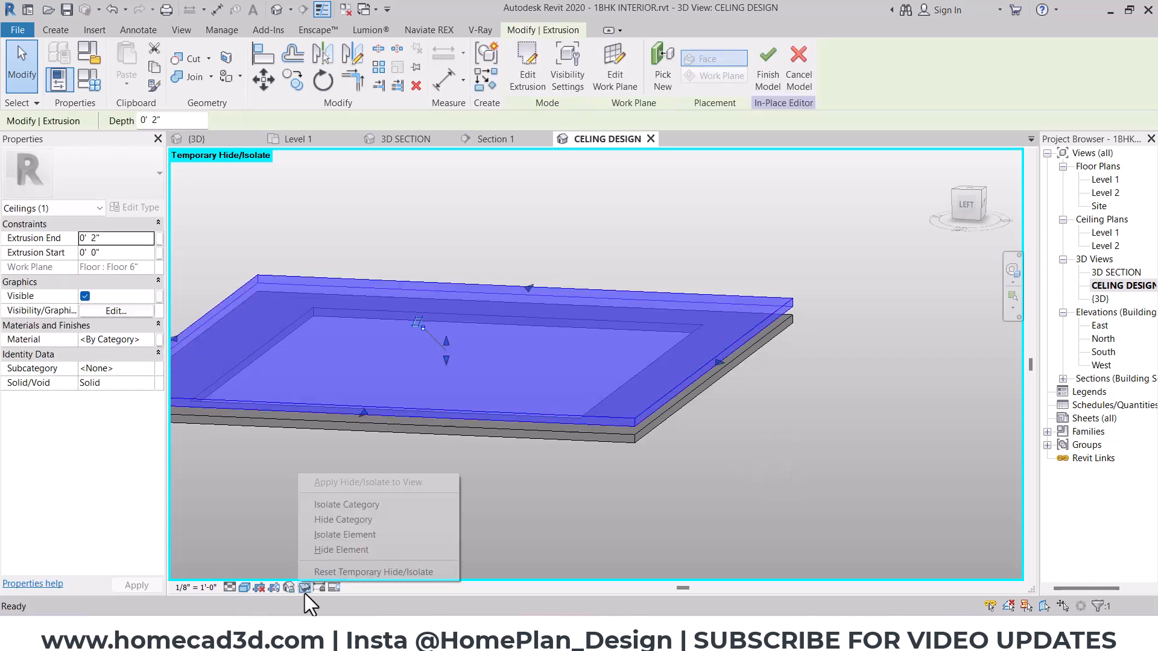
{"action": "left_click", "coordinate": [347, 551]}
{"action": "left_click", "coordinate": [712, 330]}
- Start a new extrusion in the top view with the border's upper face picked as its work plane
{"action": "middle_click_drag", "start_coordinate": [879, 295], "coordinate": [56, 28], "text": "shift"}
{"action": "left_click", "coordinate": [56, 29]}
{"action": "left_click", "coordinate": [123, 63]}
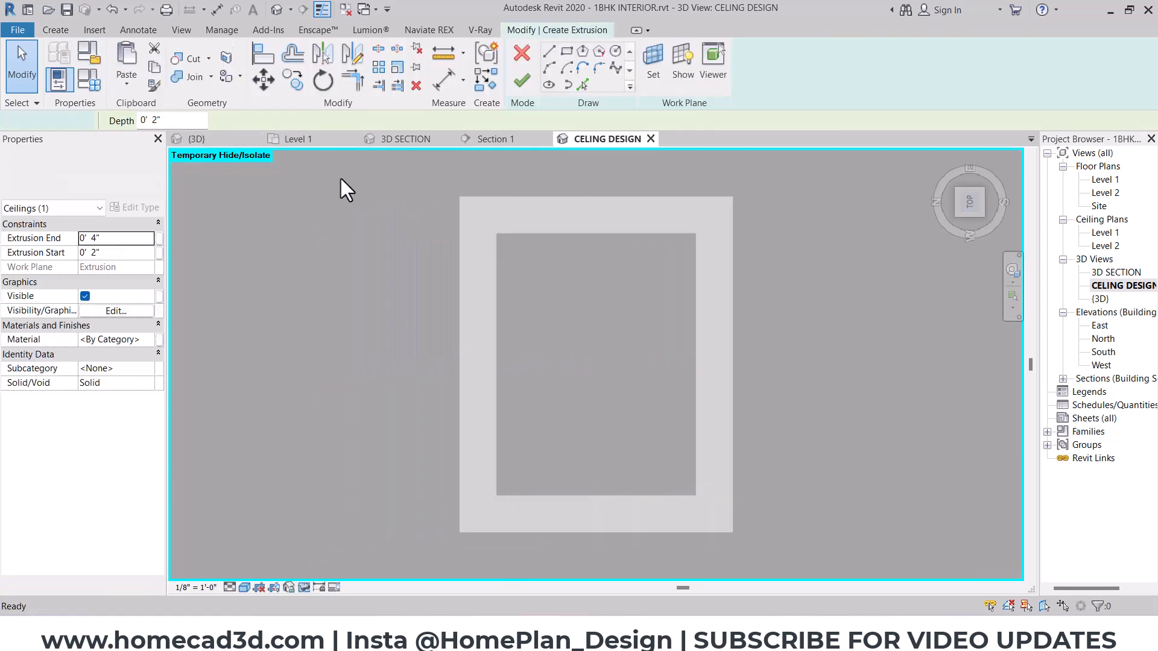
{"action": "left_click", "coordinate": [642, 61]}
{"action": "left_click", "coordinate": [585, 262]}
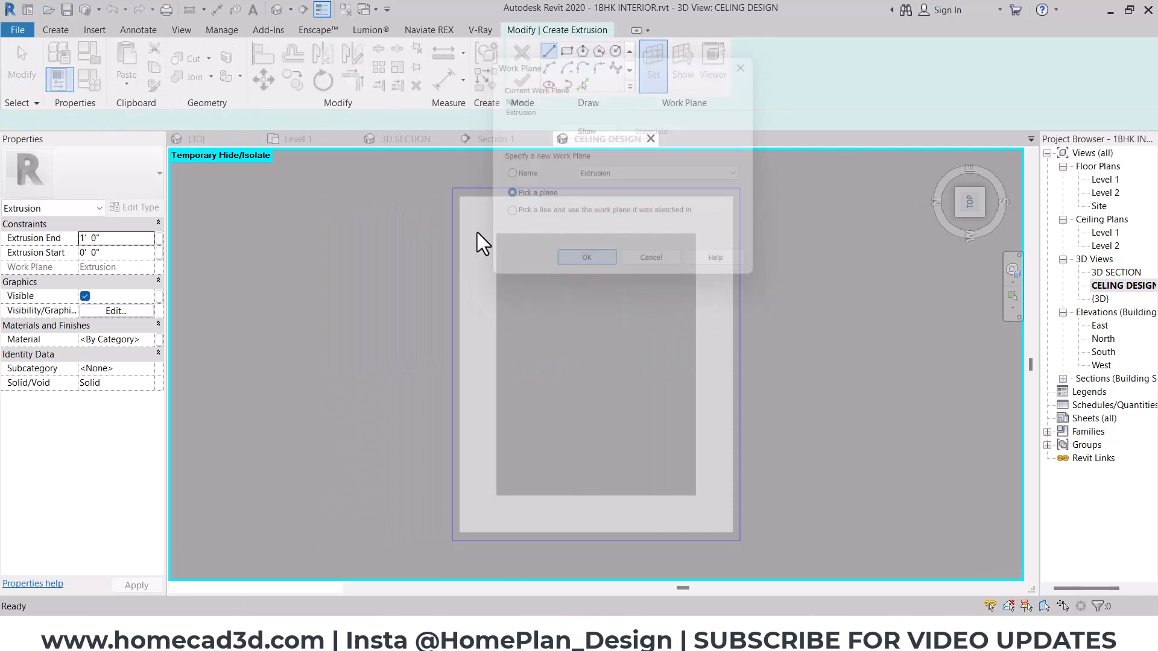
{"action": "left_click", "coordinate": [470, 219]}
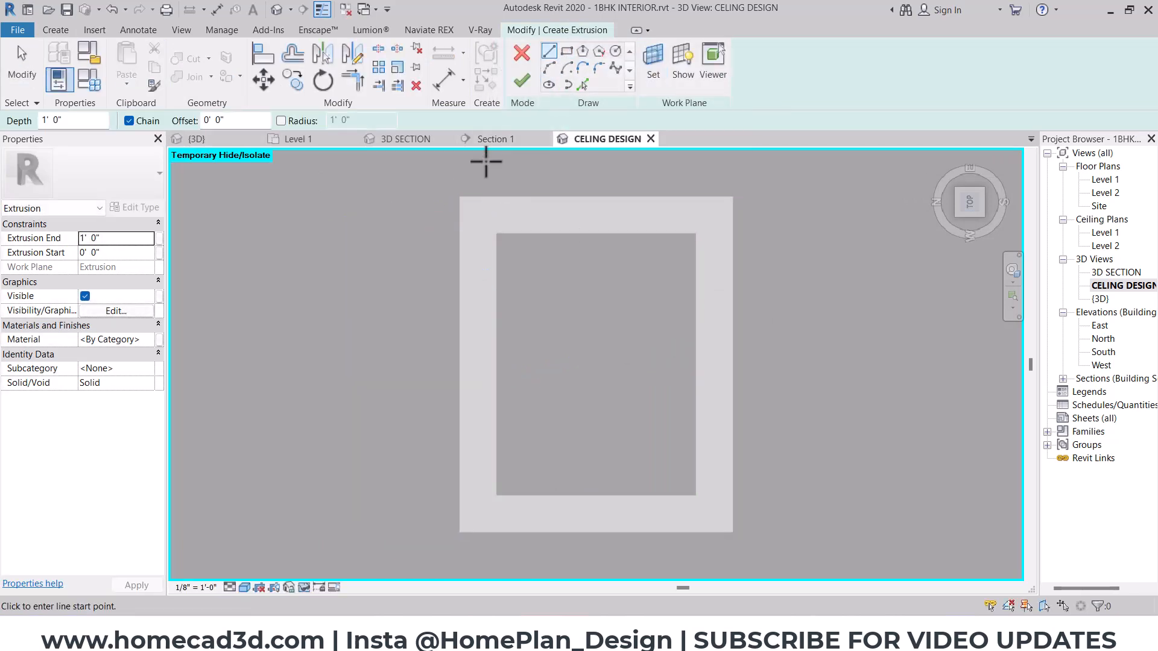
{"action": "left_click", "coordinate": [460, 197]}
{"action": "key", "text": "Escape"}
{"action": "key", "text": "Escape"}
- Sketch a rectangle along the full outer outline of the border
{"action": "left_click", "coordinate": [566, 51]}
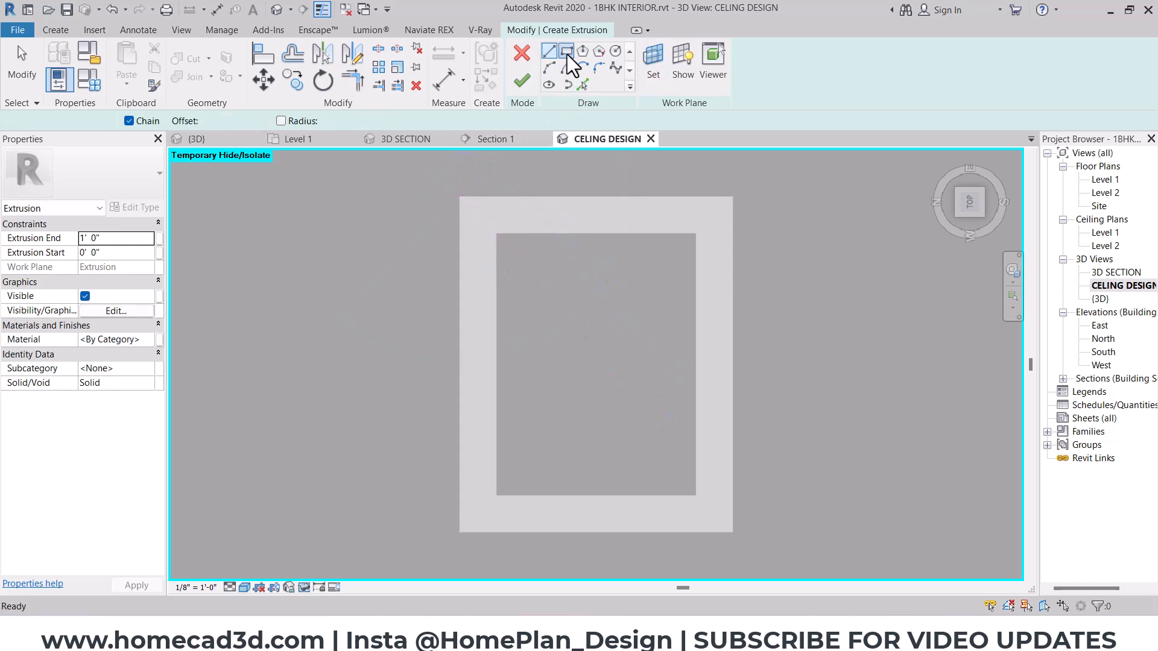
{"action": "left_click", "coordinate": [460, 197]}
{"action": "left_click", "coordinate": [739, 534]}
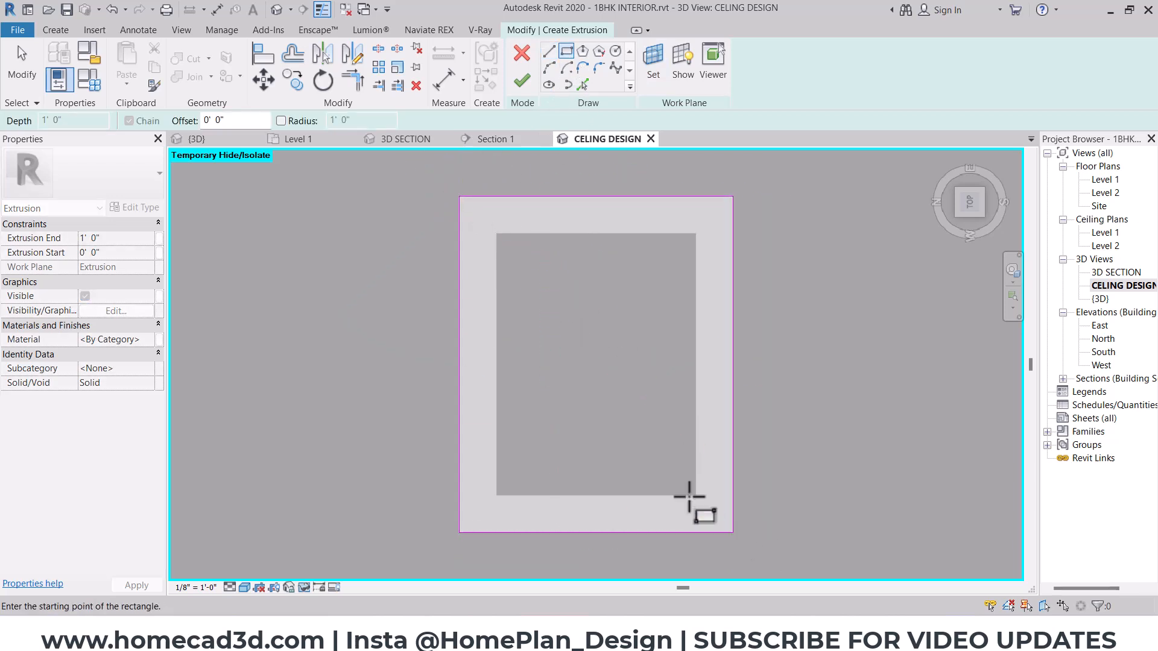
- Sketch a second rectangle around the border's opening, offset 2" outward from its edges
{"action": "scroll", "coordinate": [711, 512], "scroll_direction": "up", "scroll_amount": 2}
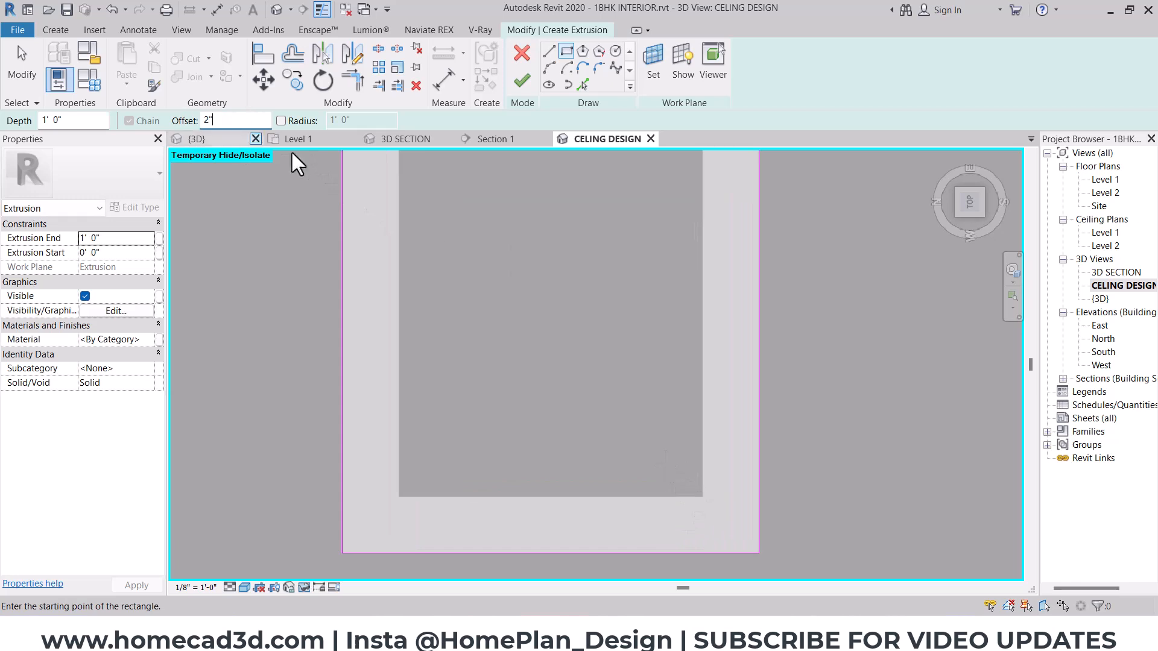
{"action": "left_click", "coordinate": [704, 494]}
{"action": "middle_click_drag", "start_coordinate": [571, 240], "coordinate": [593, 361]}
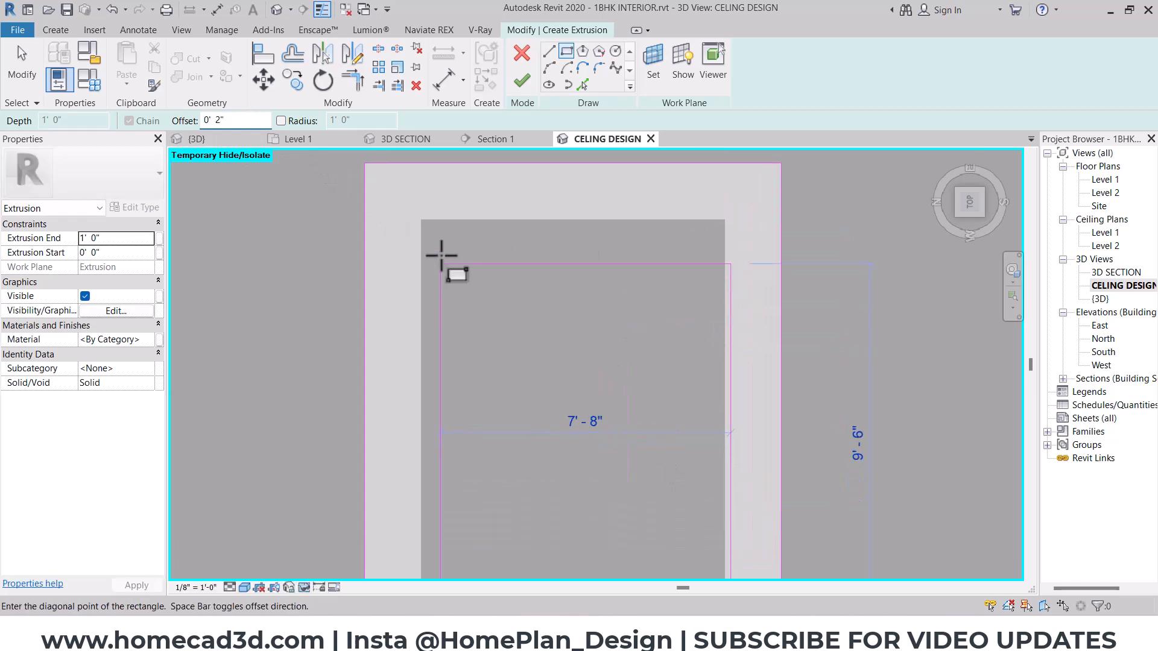
{"action": "left_click", "coordinate": [420, 224]}
{"action": "scroll", "coordinate": [450, 276], "scroll_direction": "down", "scroll_amount": 4}
{"action": "key", "text": "Escape"}
{"action": "middle_click_drag", "start_coordinate": [592, 419], "coordinate": [667, 228], "text": "shift"}
{"action": "scroll", "coordinate": [501, 299], "scroll_direction": "up", "scroll_amount": 3}
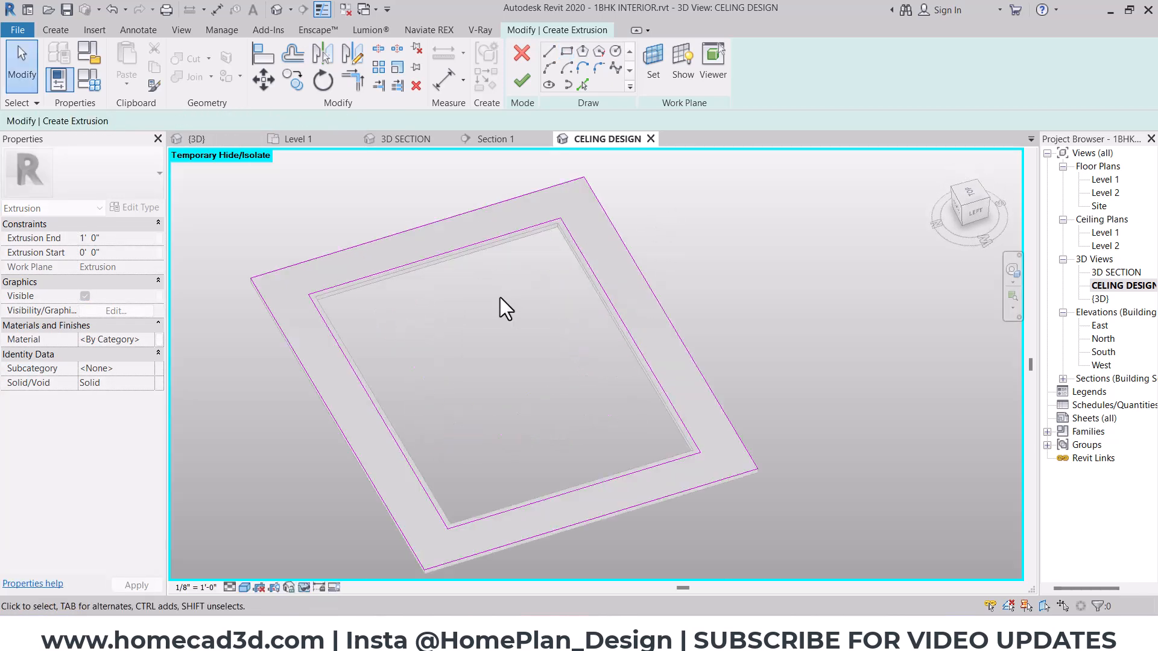
- Finish the two-rectangle sketch and set the new extrusion's end to 2"
{"action": "left_click", "coordinate": [522, 80]}
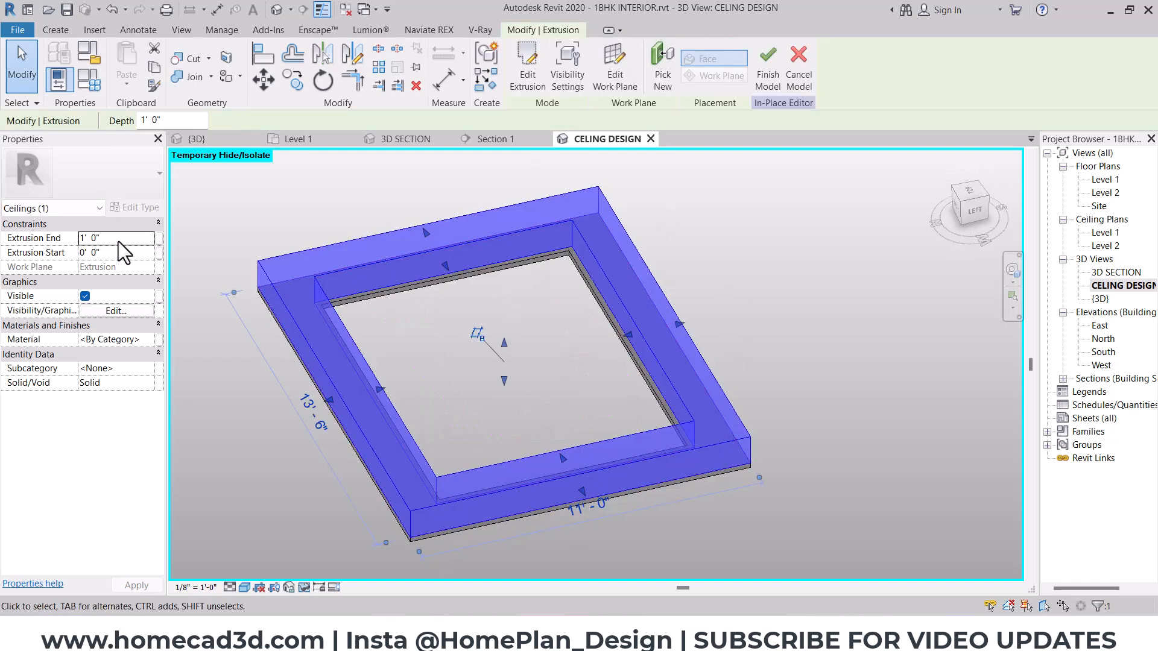
{"action": "left_click", "coordinate": [119, 241]}
{"action": "type", "text": "2\""}
{"action": "left_click", "coordinate": [726, 363]}
{"action": "middle_click_drag", "start_coordinate": [726, 363], "coordinate": [543, 313], "text": "shift"}
{"action": "scroll", "coordinate": [542, 313], "scroll_direction": "up", "scroll_amount": 5}
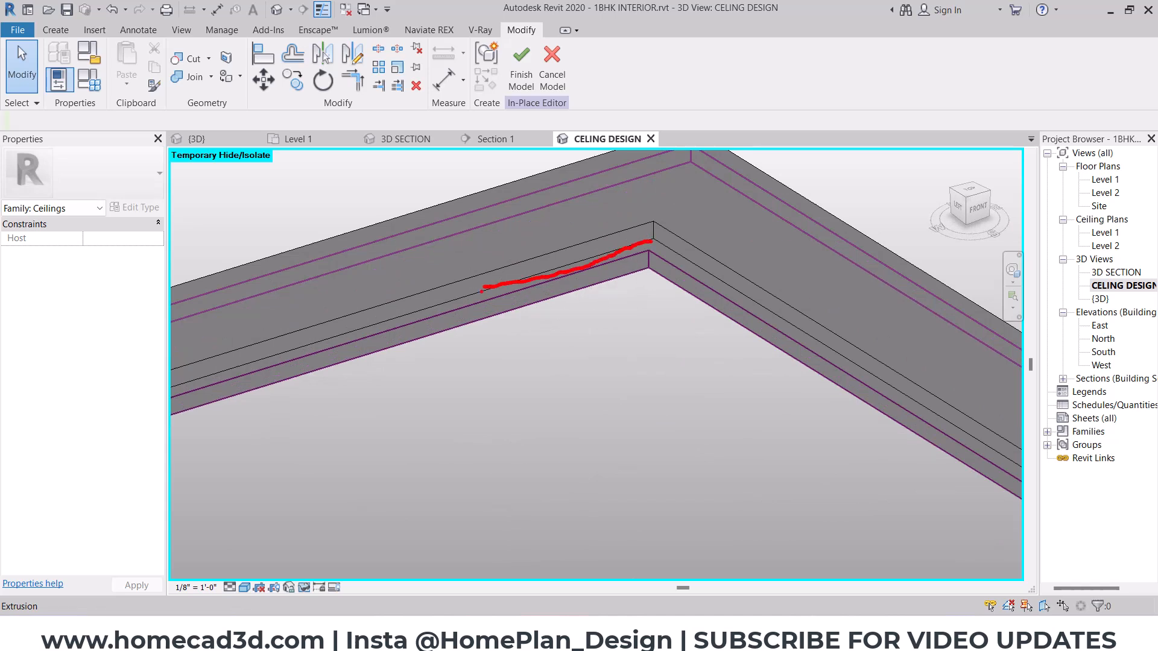
- Start another extrusion in the top view and sketch a rectangle along the inner edge of the 2" spacer frame
{"action": "left_click", "coordinate": [969, 194]}
{"action": "left_click", "coordinate": [57, 30]}
{"action": "left_click", "coordinate": [128, 60]}
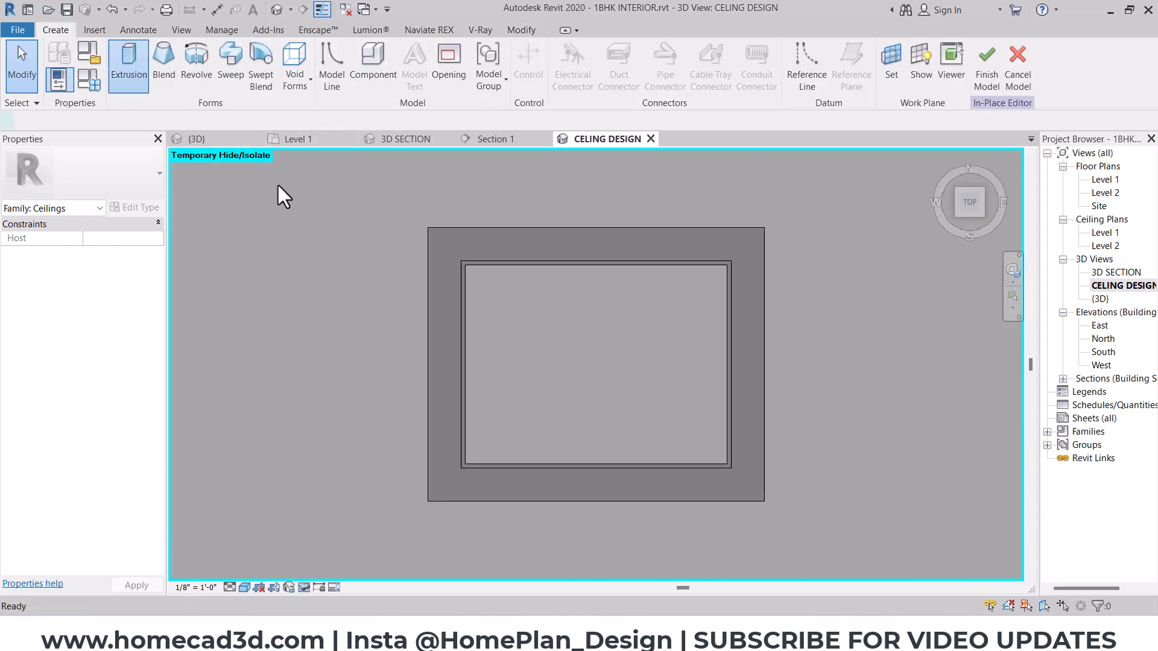
{"action": "left_click", "coordinate": [566, 50]}
{"action": "scroll", "coordinate": [497, 276], "scroll_direction": "up", "scroll_amount": 2}
{"action": "scroll", "coordinate": [426, 251], "scroll_direction": "up", "scroll_amount": 2}
{"action": "left_click", "coordinate": [421, 249]}
{"action": "scroll", "coordinate": [732, 472], "scroll_direction": "down", "scroll_amount": 2}
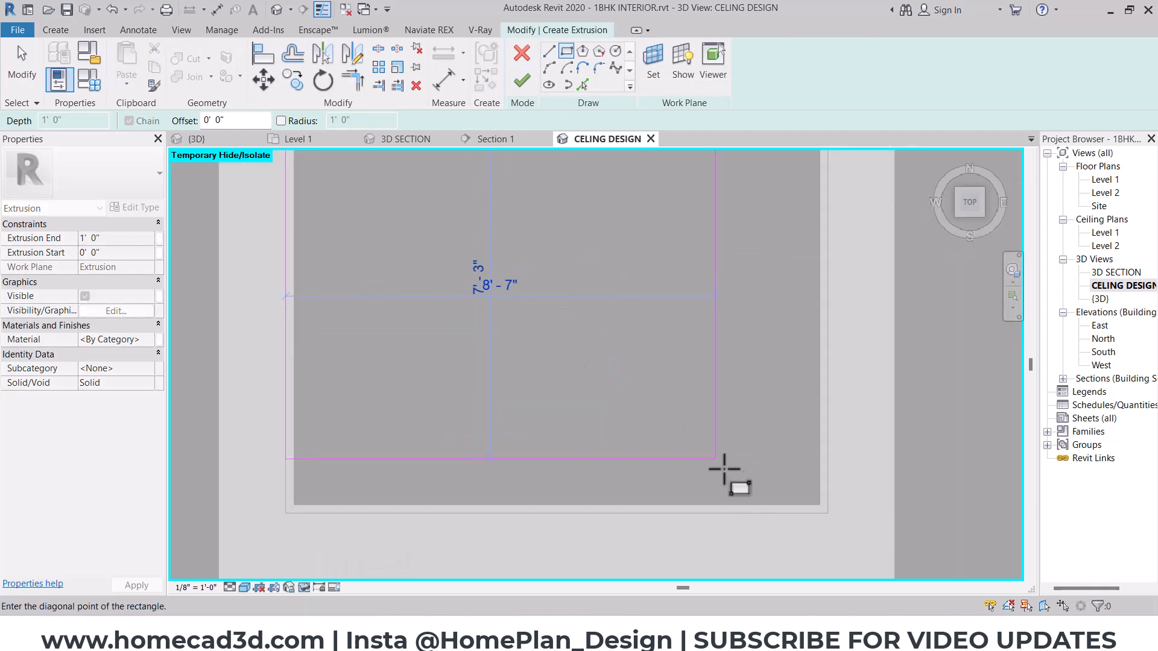
{"action": "left_click", "coordinate": [828, 514]}
- Sketch a second rectangle offset 1" inward from the first rectangle along the spacer frame's inner edge
{"action": "type", "text": "1\""}
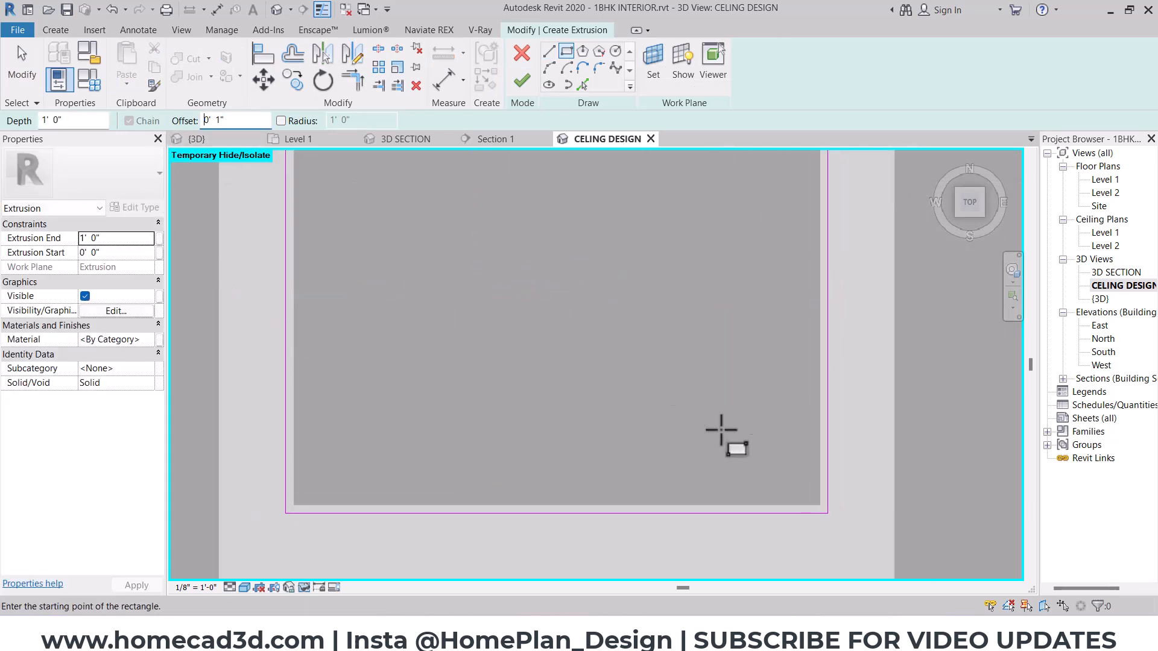
{"action": "left_click", "coordinate": [828, 514]}
{"action": "middle_click_drag", "start_coordinate": [583, 365], "coordinate": [626, 477]}
{"action": "scroll", "coordinate": [338, 205], "scroll_direction": "up", "scroll_amount": 3}
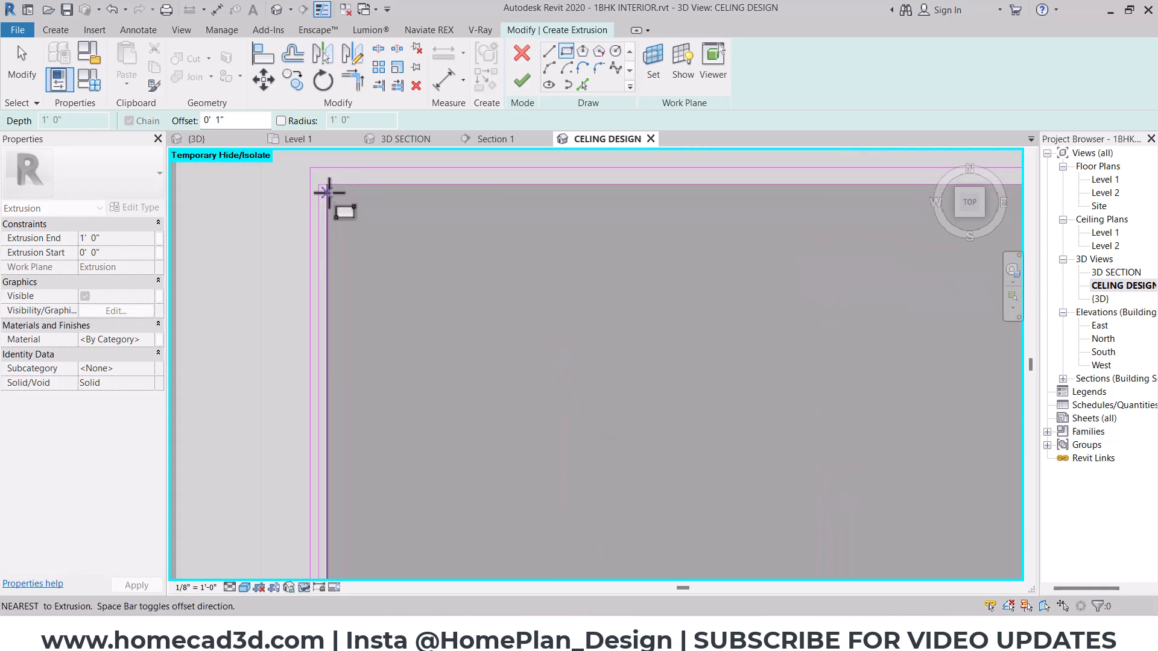
{"action": "scroll", "coordinate": [312, 173], "scroll_direction": "up", "scroll_amount": 3}
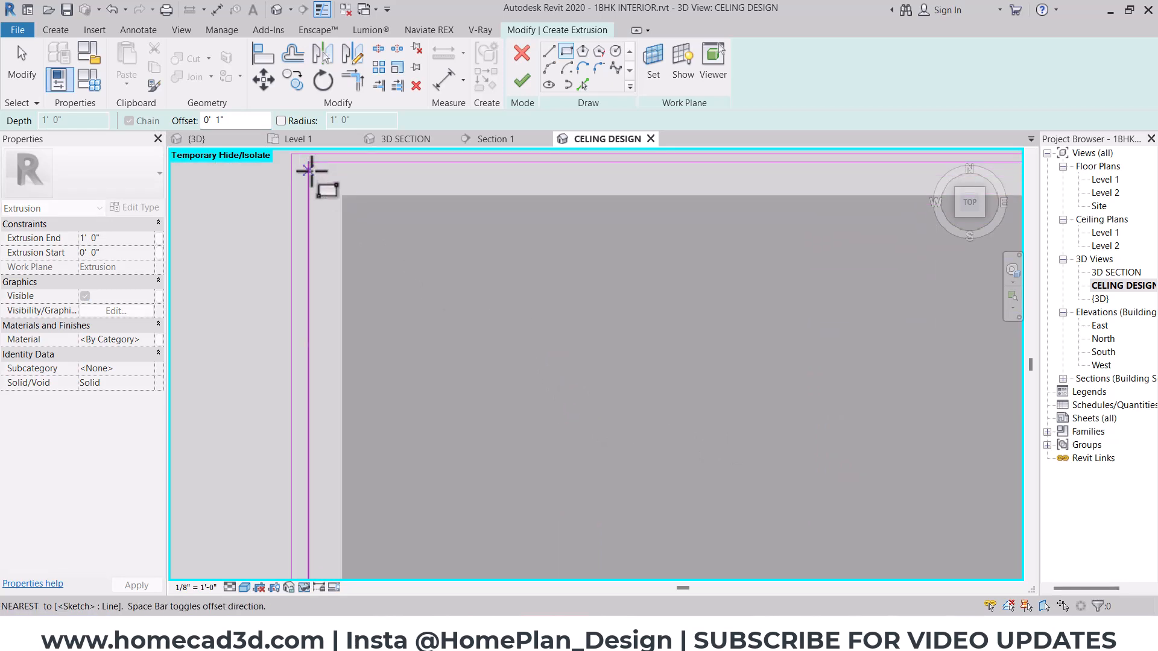
{"action": "left_click", "coordinate": [310, 165]}
{"action": "key", "text": "Escape"}
- Finish the light strip's sketch and set its extrusion end to 1"
{"action": "scroll", "coordinate": [374, 302], "scroll_direction": "down", "scroll_amount": 5}
{"action": "middle_click_drag", "start_coordinate": [567, 474], "coordinate": [670, 296], "text": "shift"}
{"action": "scroll", "coordinate": [756, 259], "scroll_direction": "up", "scroll_amount": 3}
{"action": "scroll", "coordinate": [761, 245], "scroll_direction": "up", "scroll_amount": 2}
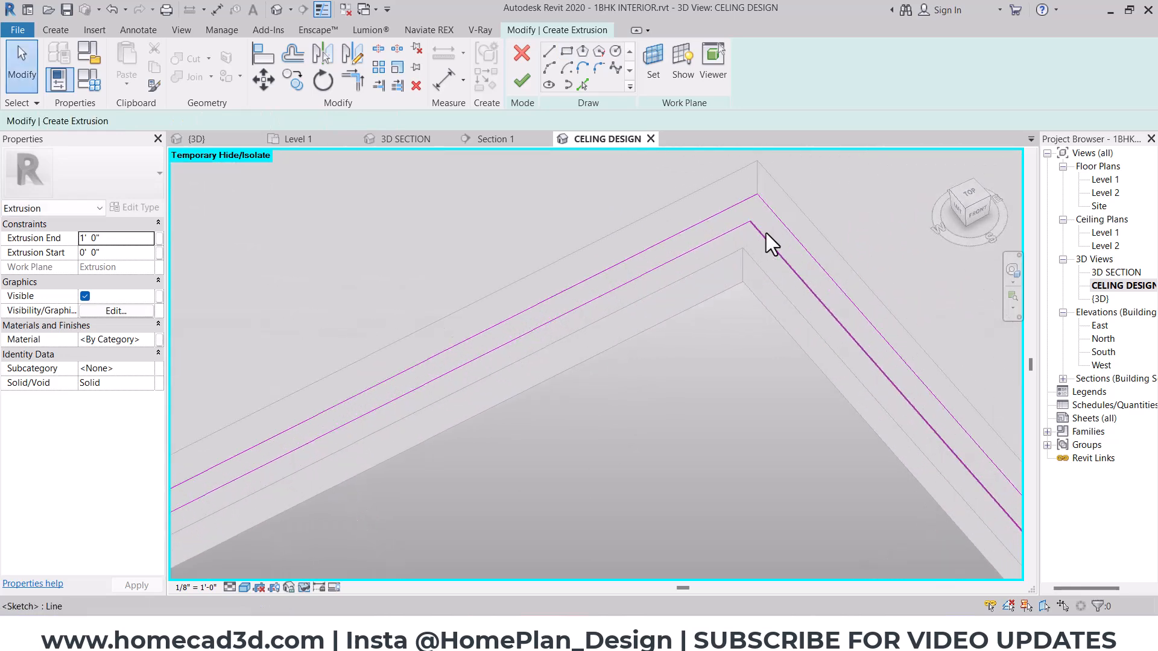
{"action": "left_click", "coordinate": [524, 84]}
{"action": "left_click", "coordinate": [118, 238]}
{"action": "type", "text": "1"}
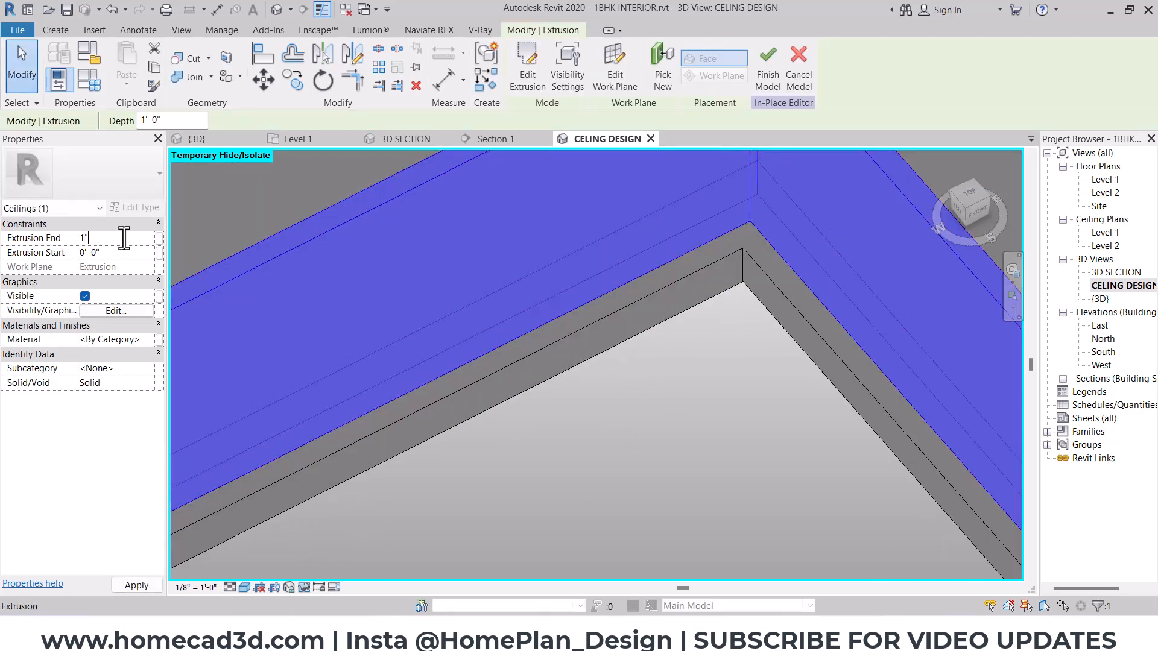
{"action": "key", "text": "Return"}
{"action": "left_click", "coordinate": [754, 313]}
- Select the thin light strip extrusion and create a new material for it
{"action": "scroll", "coordinate": [760, 295], "scroll_direction": "down", "scroll_amount": 3}
{"action": "left_click", "coordinate": [765, 284]}
{"action": "middle_click_drag", "start_coordinate": [711, 433], "coordinate": [747, 209], "text": "shift"}
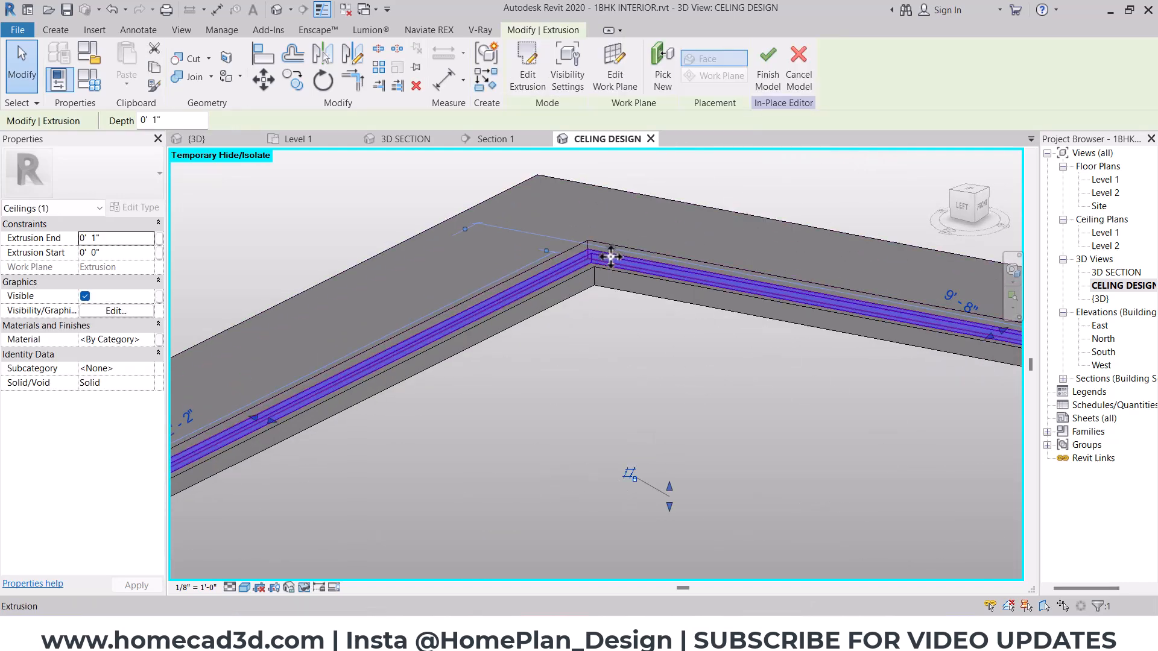
{"action": "left_click", "coordinate": [586, 382]}
{"action": "scroll", "coordinate": [593, 282], "scroll_direction": "up", "scroll_amount": 2}
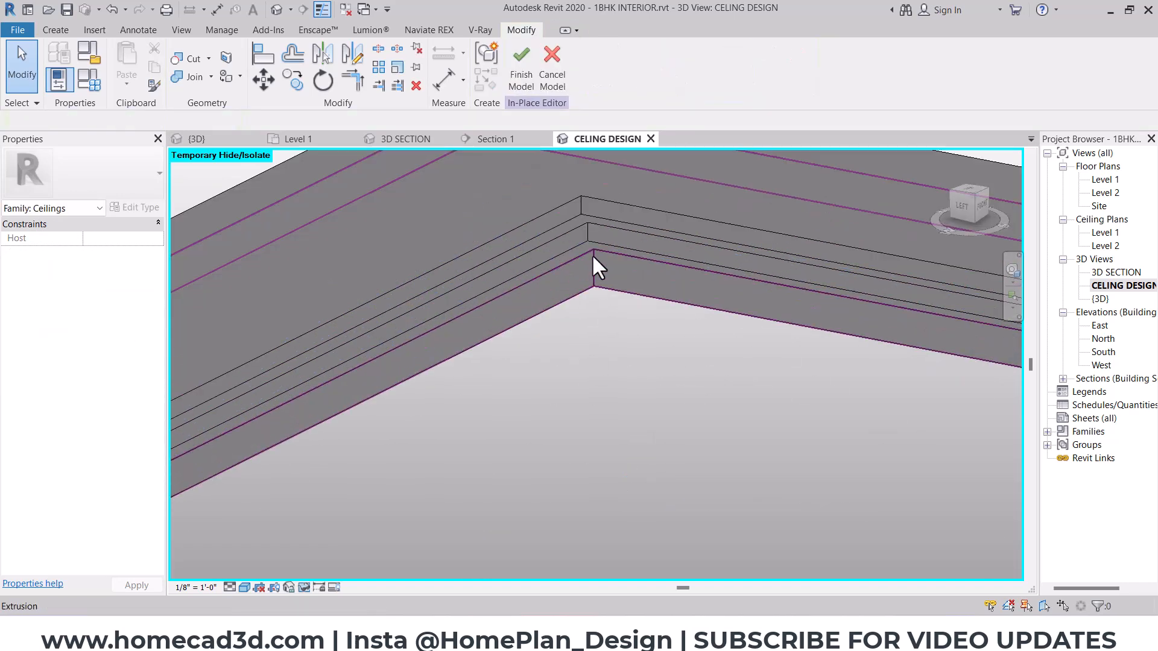
{"action": "left_click", "coordinate": [591, 225]}
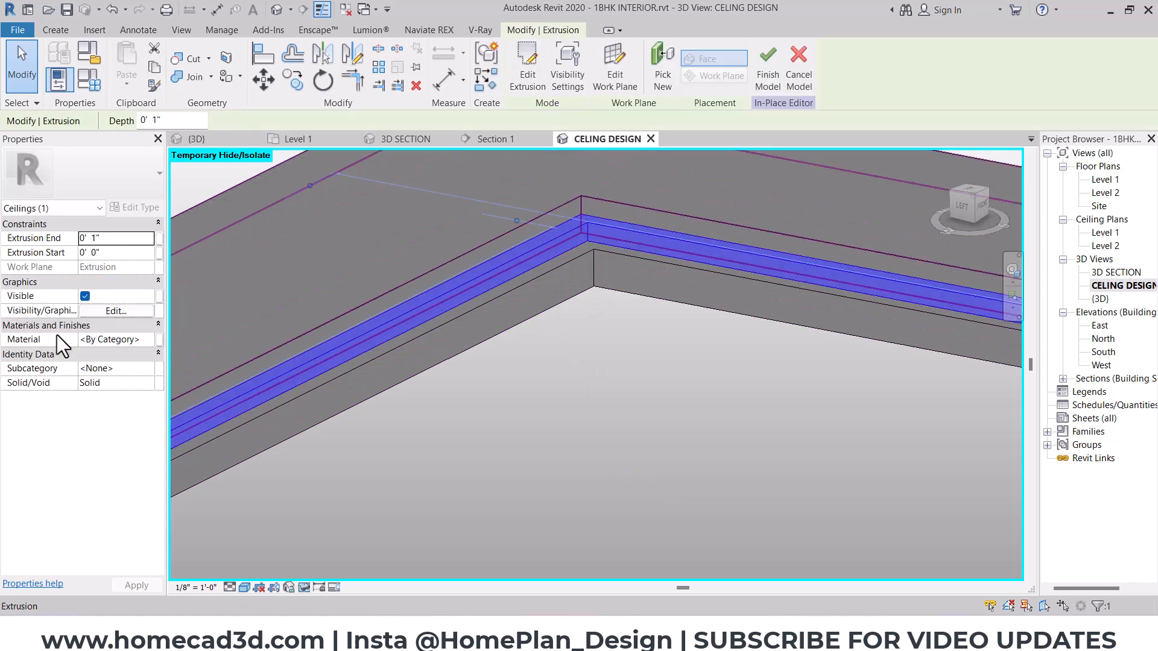
{"action": "left_click", "coordinate": [103, 339]}
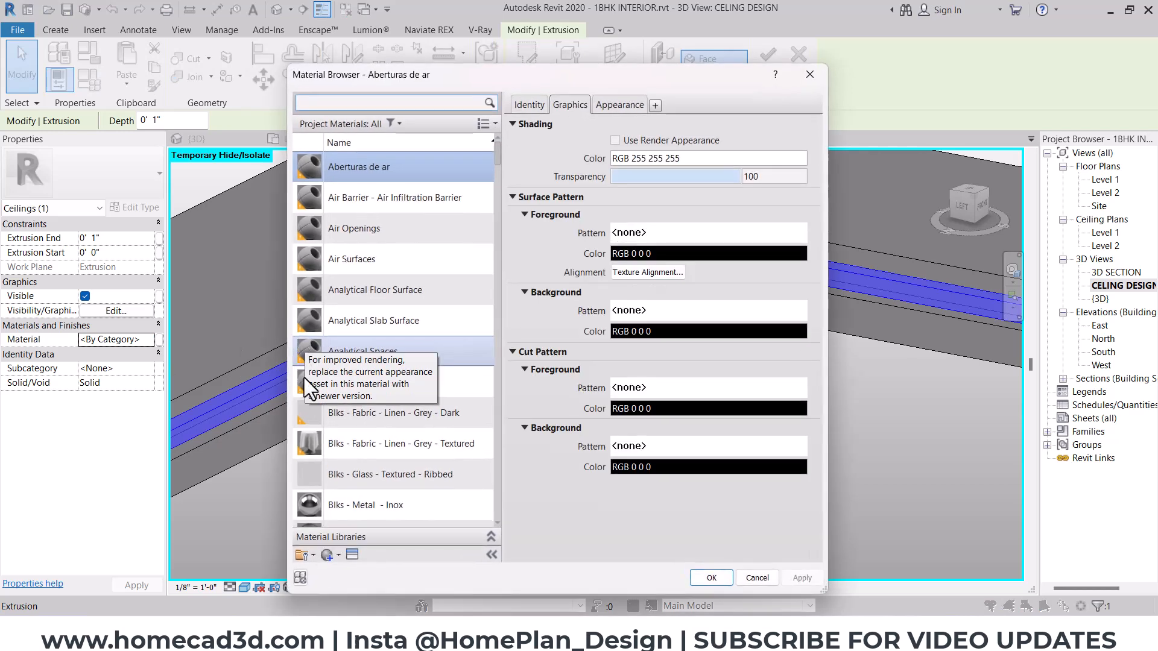
{"action": "scroll", "coordinate": [304, 378], "scroll_direction": "down", "scroll_amount": 1}
{"action": "left_click", "coordinate": [332, 557]}
{"action": "left_click", "coordinate": [350, 570]}
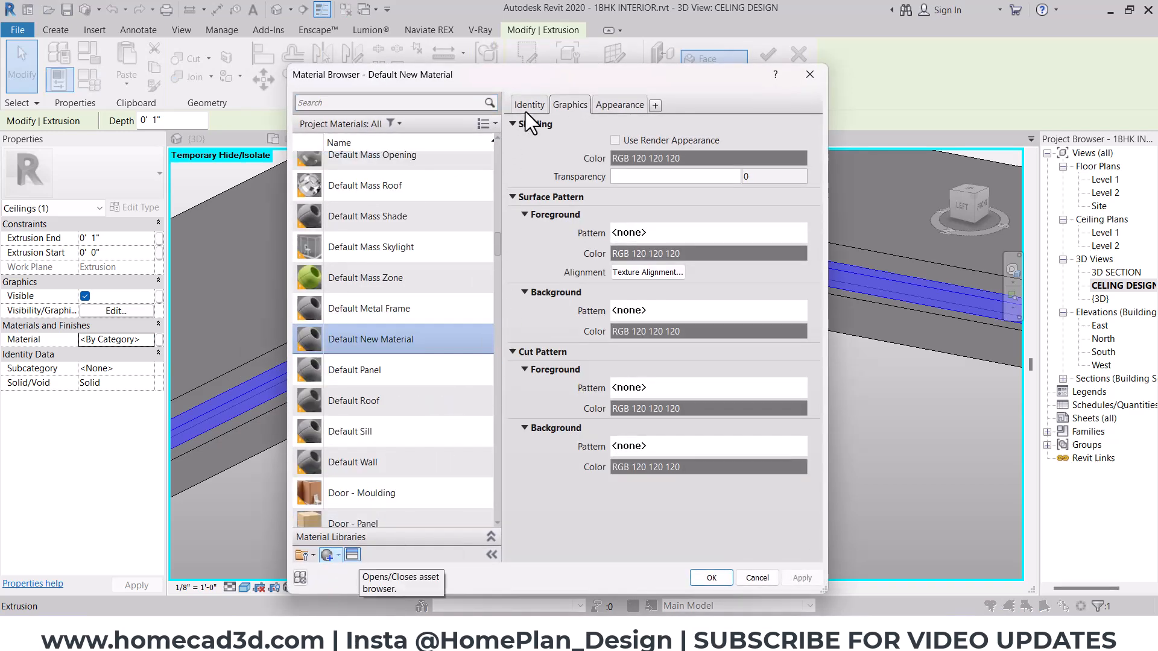
- Name the new material "hall celing light", set its class to light and turn on Use Render Appearance
{"action": "left_click", "coordinate": [527, 106]}
{"action": "left_click", "coordinate": [728, 127]}
{"action": "type", "text": "hall celing light"}
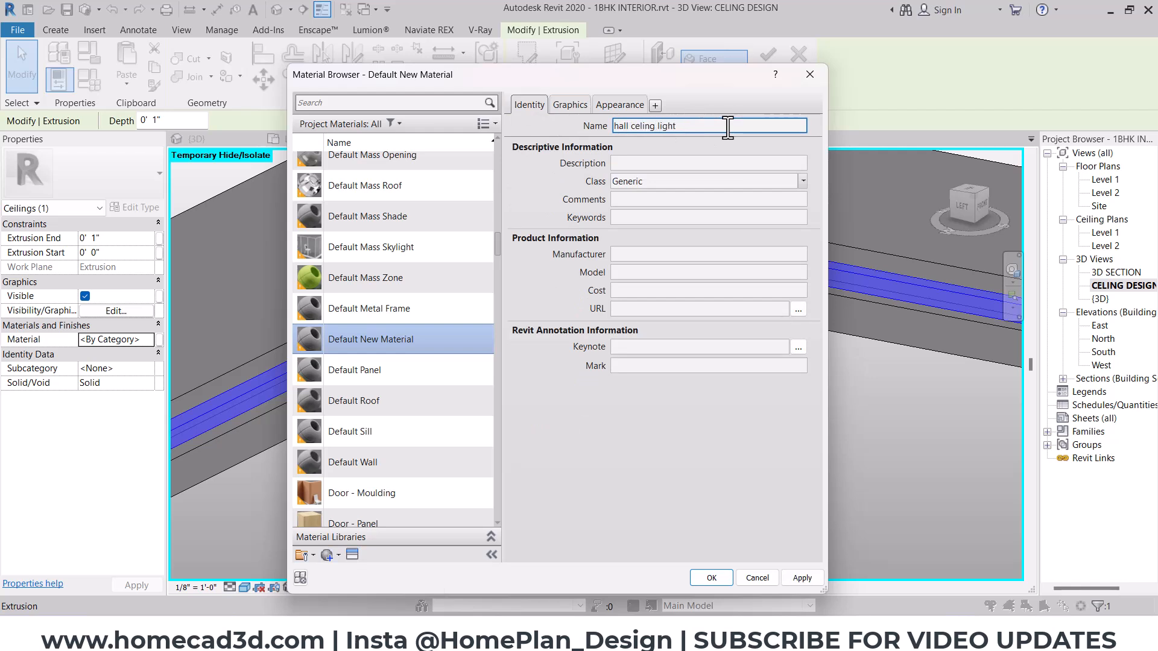
{"action": "left_click", "coordinate": [729, 181]}
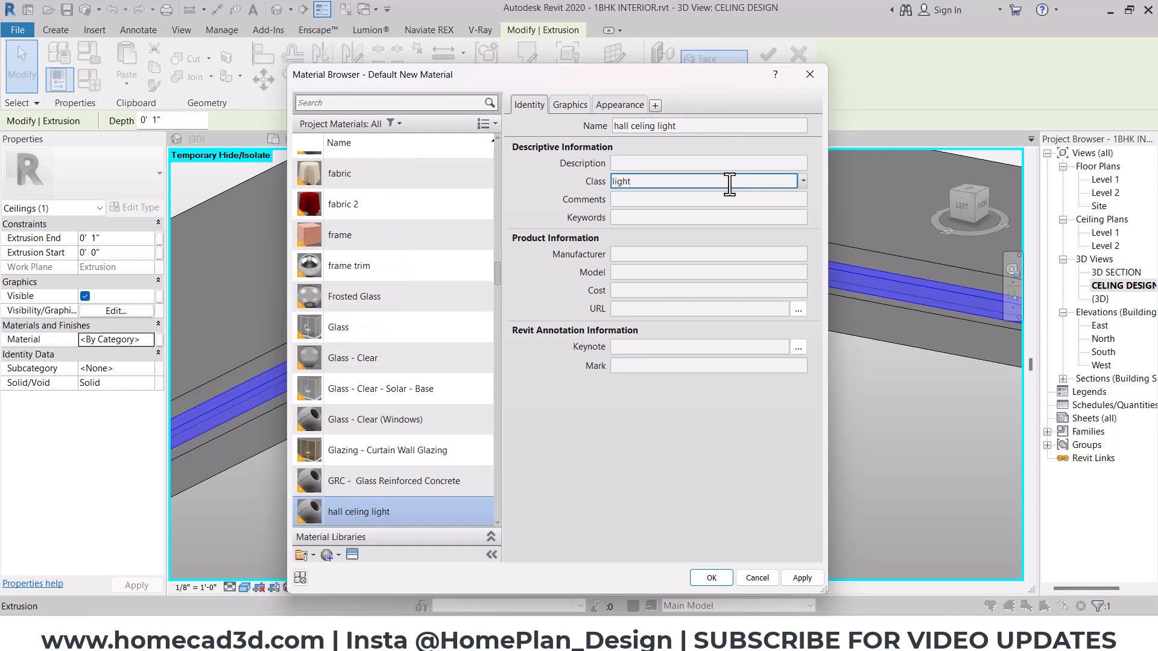
{"action": "left_click", "coordinate": [570, 105]}
{"action": "left_click", "coordinate": [610, 138]}
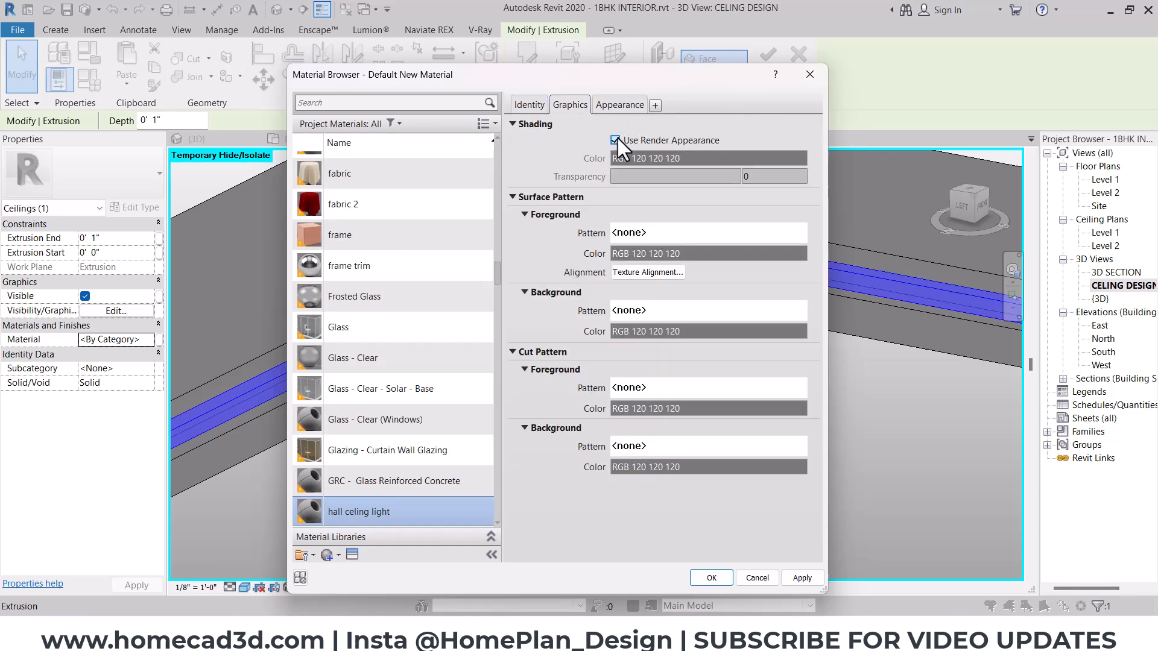
- Set the light material's generic appearance color to white, RGB 255 255 255
{"action": "left_click", "coordinate": [609, 106]}
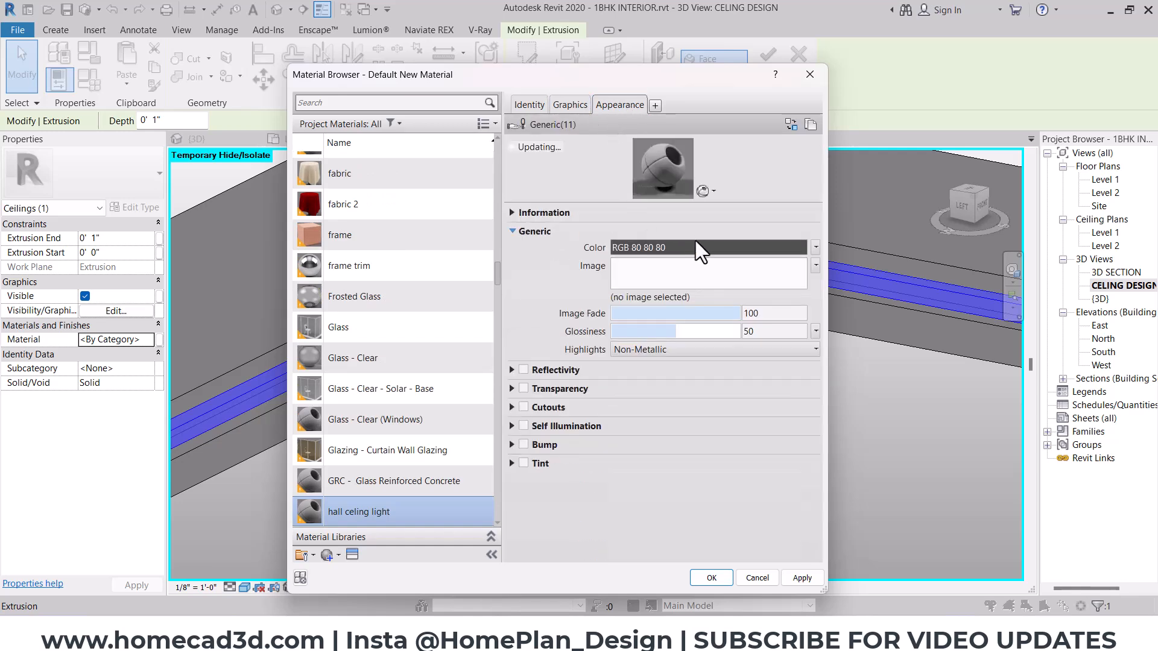
{"action": "left_click", "coordinate": [694, 248]}
{"action": "left_click", "coordinate": [537, 309]}
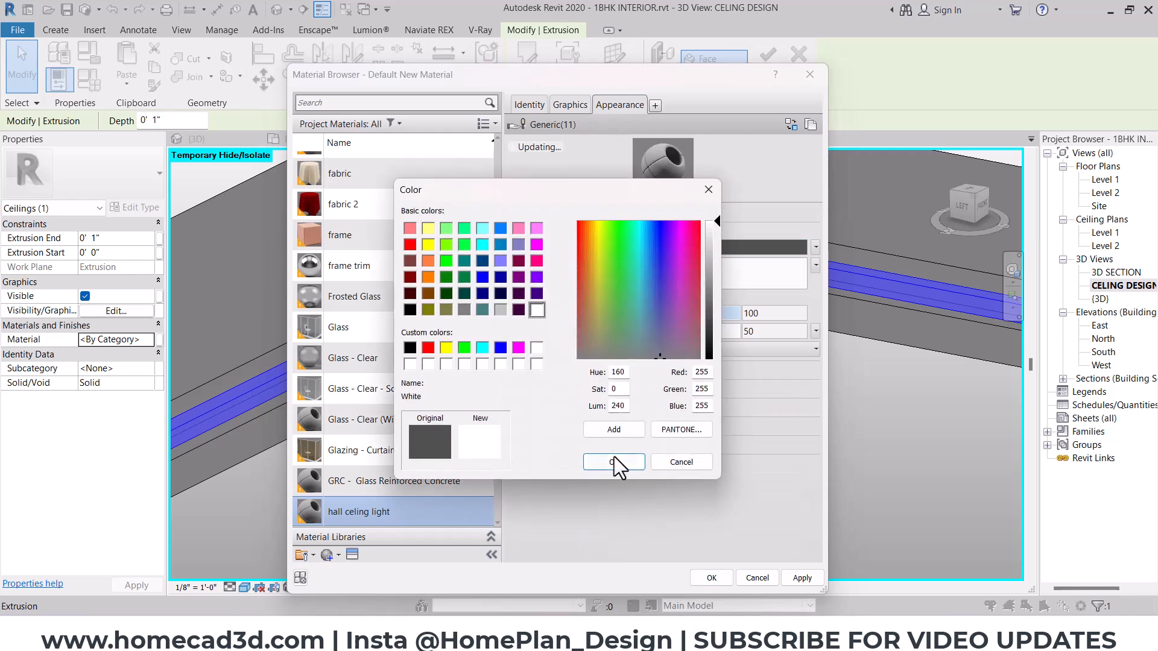
{"action": "left_click", "coordinate": [614, 462]}
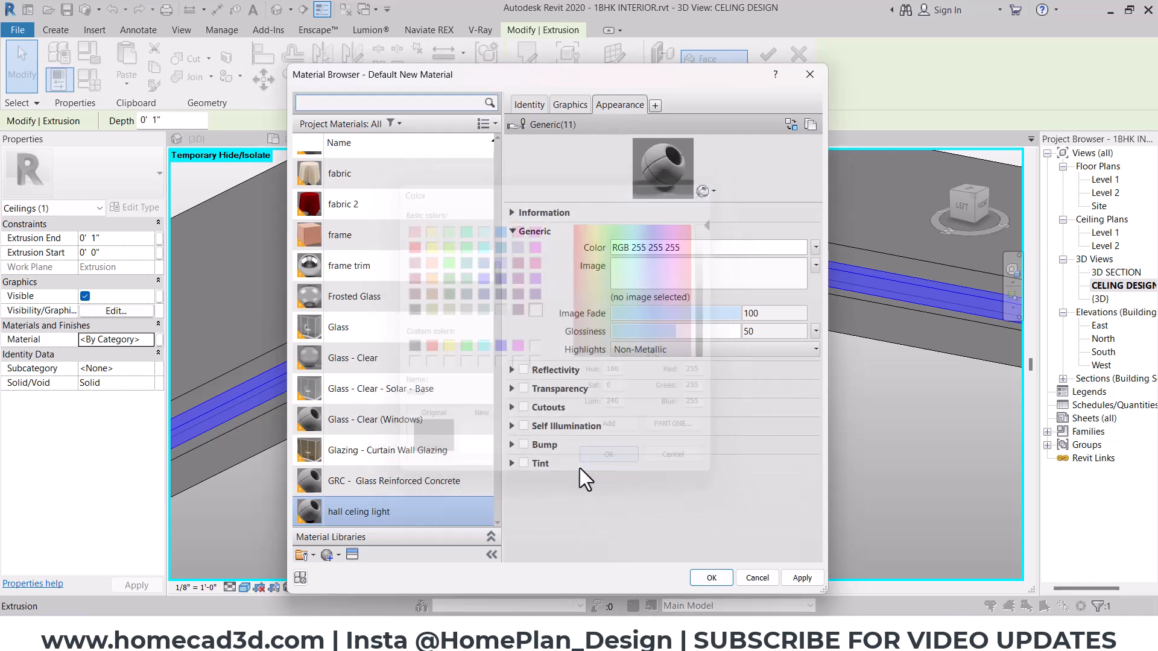
- Enable Self Illumination with luminance 1500 and color temperature 2500, and assign the material to the strip
{"action": "left_click", "coordinate": [523, 427]}
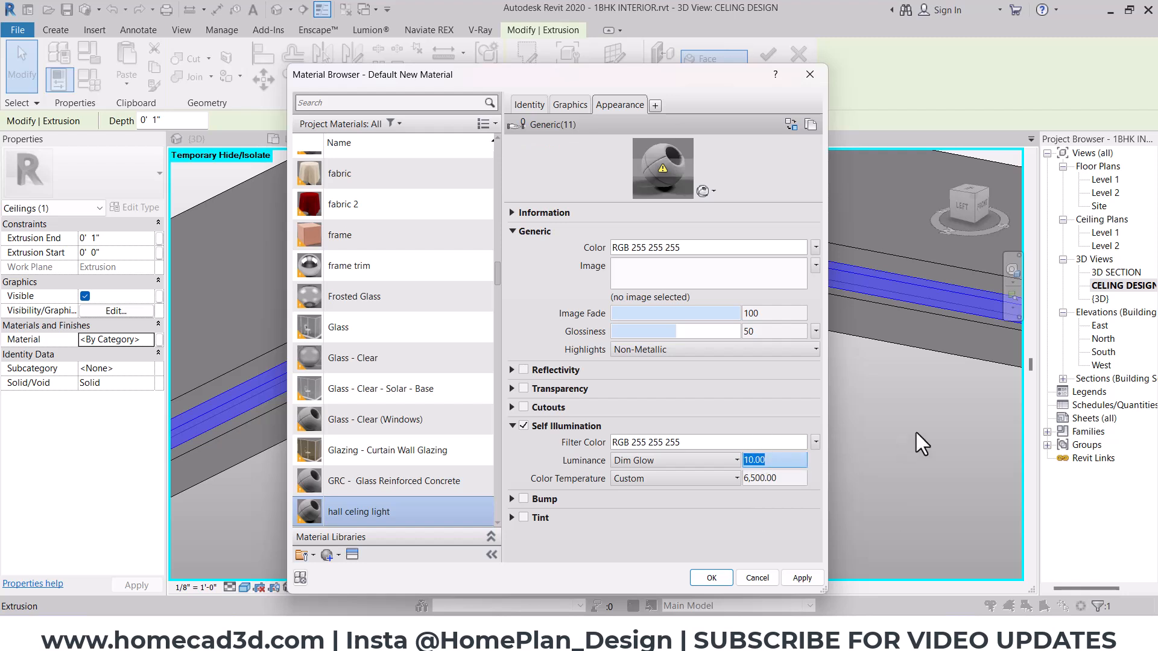
{"action": "type", "text": "1500"}
{"action": "left_click", "coordinate": [787, 477]}
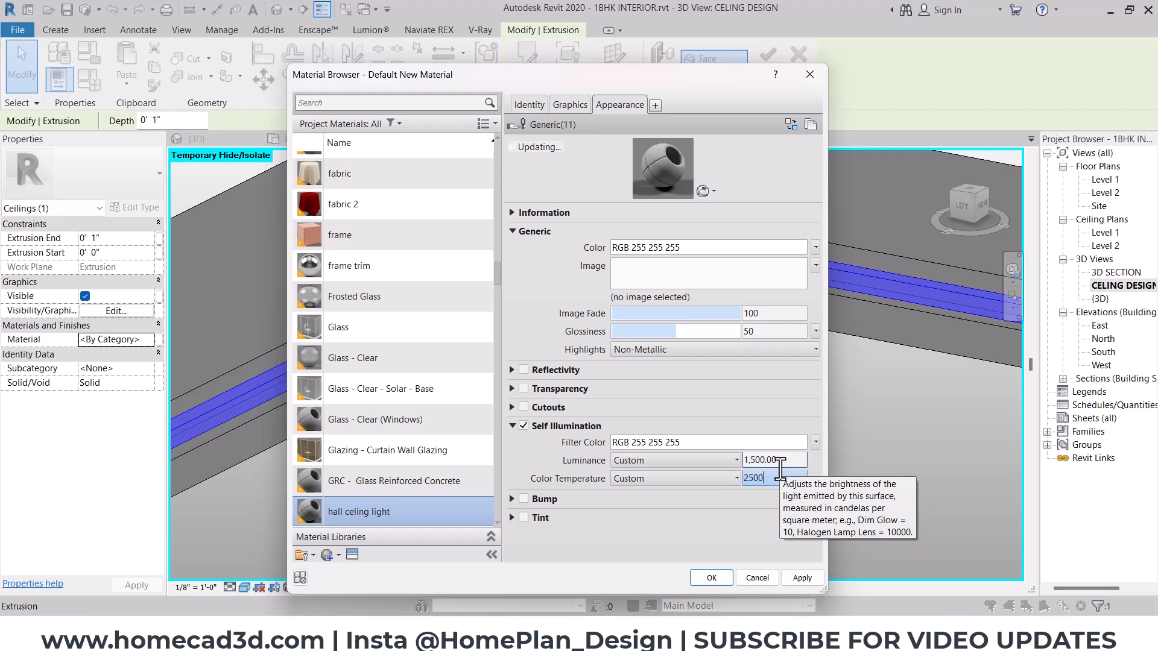
{"action": "left_click", "coordinate": [781, 466]}
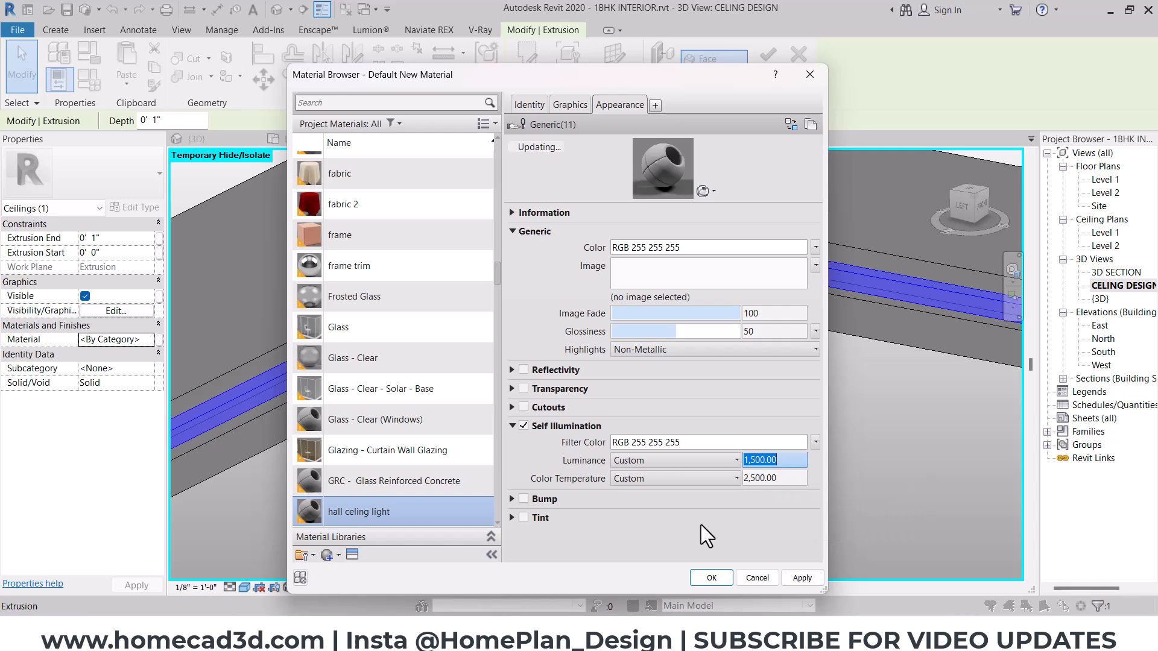
{"action": "left_click", "coordinate": [712, 578]}
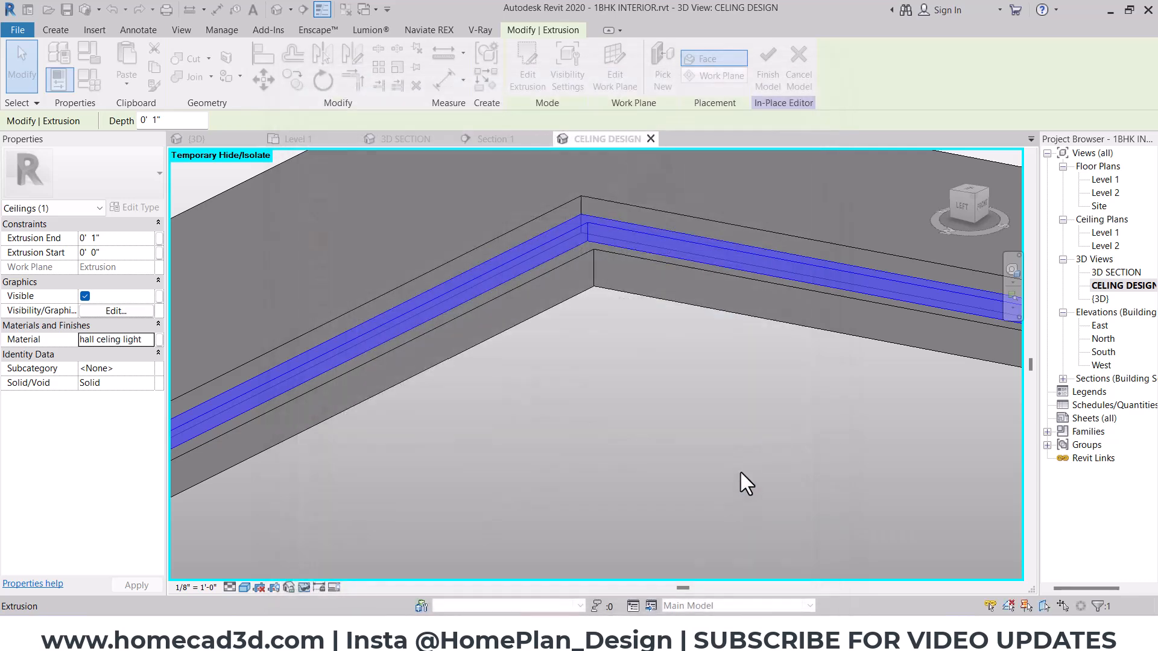
{"action": "left_click", "coordinate": [740, 472]}
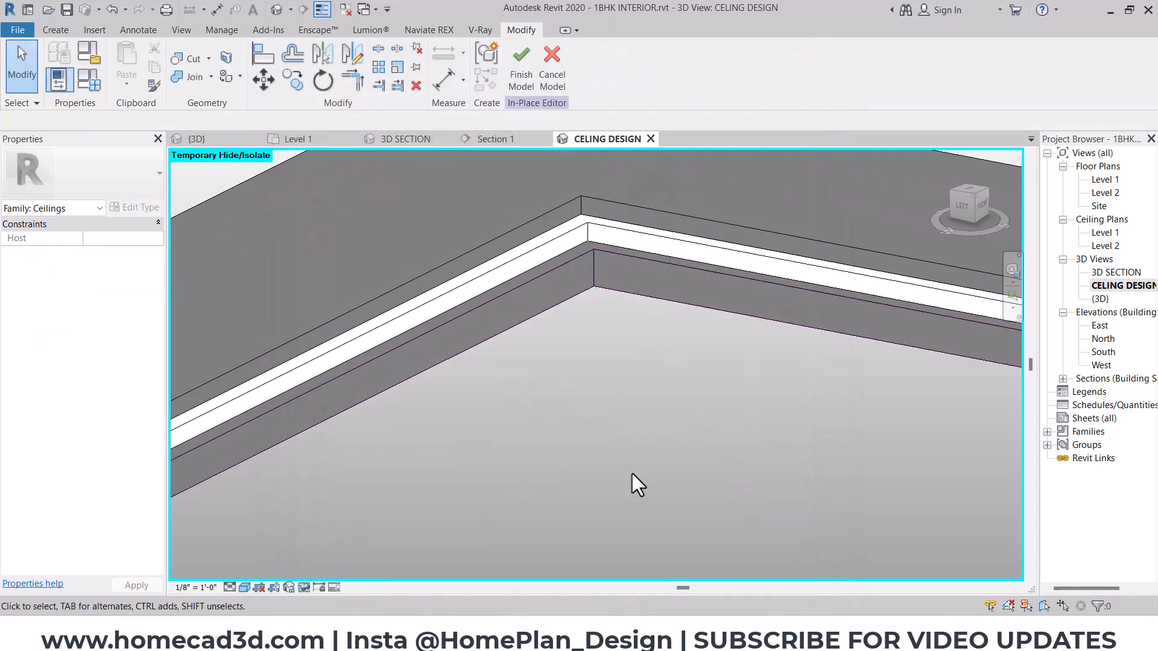
- Assign the White wall paint material from the Paint/Coating class to the border extrusions above and below the light strip
{"action": "scroll", "coordinate": [632, 473], "scroll_direction": "down", "scroll_amount": 3}
{"action": "left_click", "coordinate": [597, 352]}
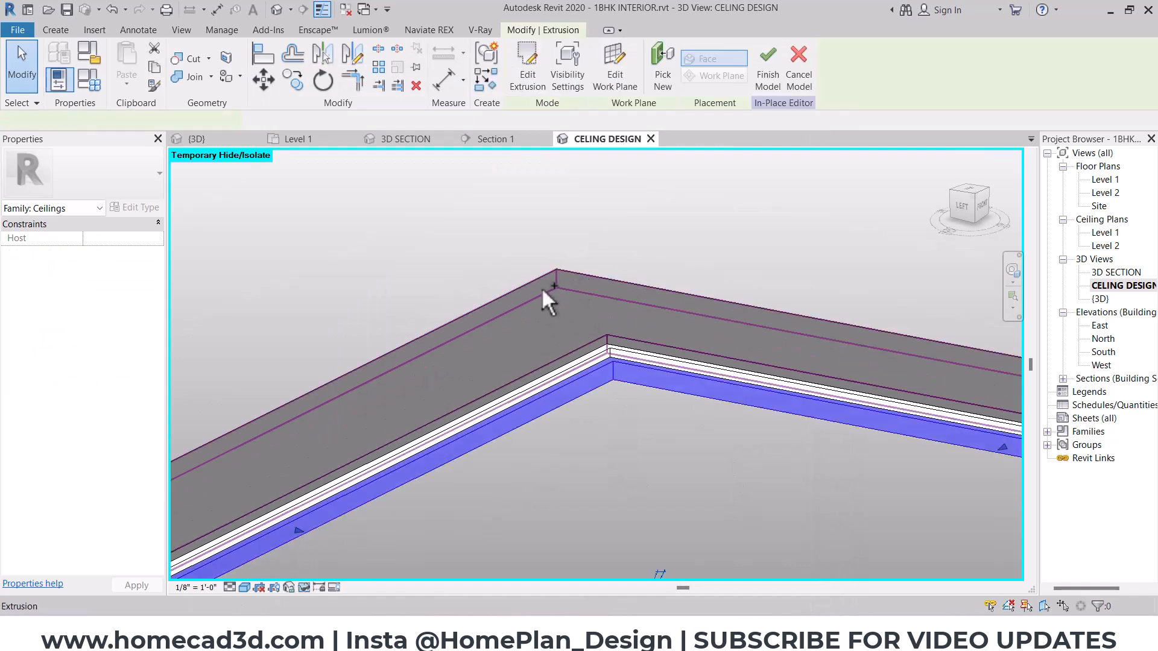
{"action": "left_click", "coordinate": [565, 284], "text": "ctrl"}
{"action": "left_click", "coordinate": [149, 339]}
{"action": "left_click", "coordinate": [394, 123]}
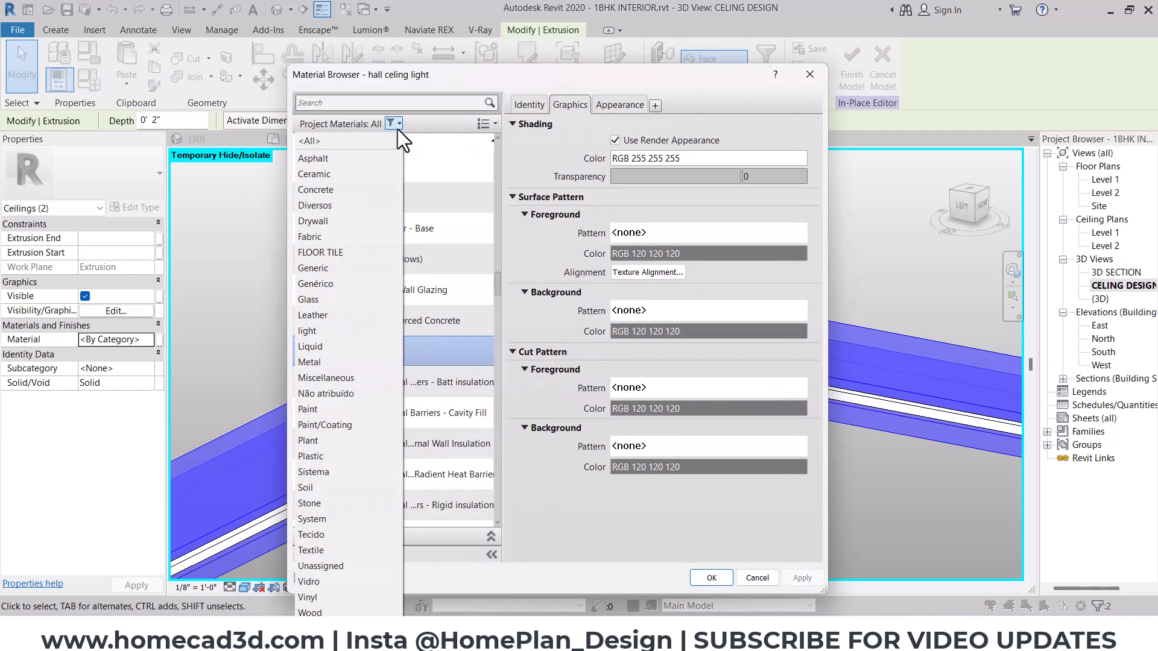
{"action": "left_click", "coordinate": [331, 424]}
{"action": "left_click", "coordinate": [365, 292]}
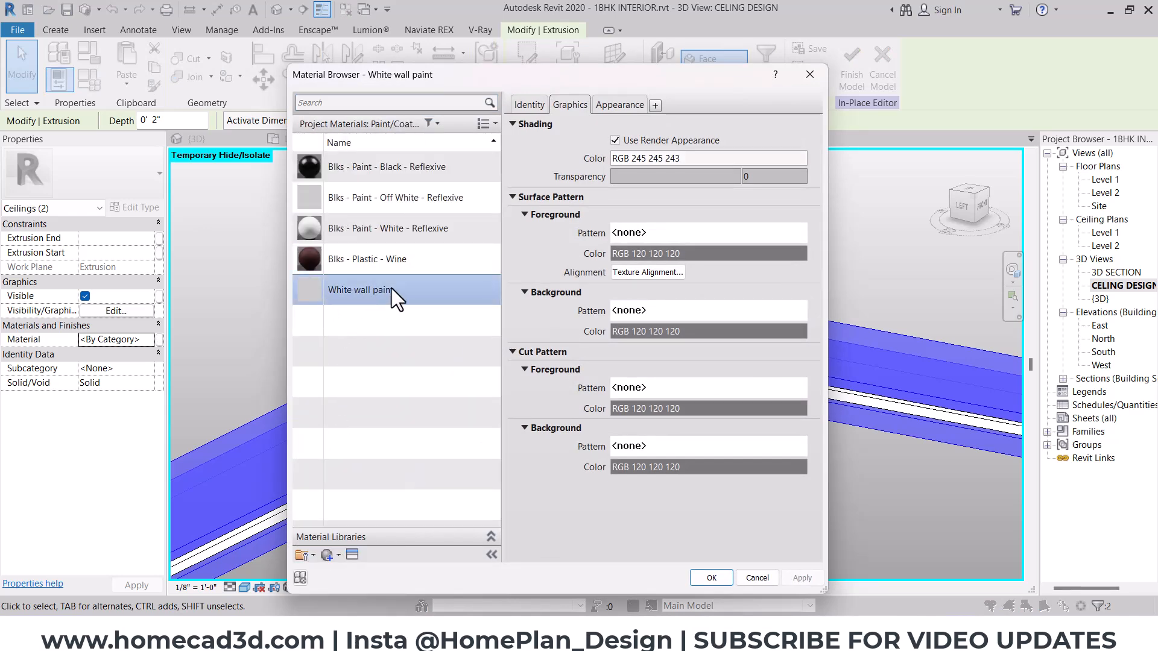
{"action": "left_click", "coordinate": [711, 578]}
{"action": "key", "text": "Escape"}
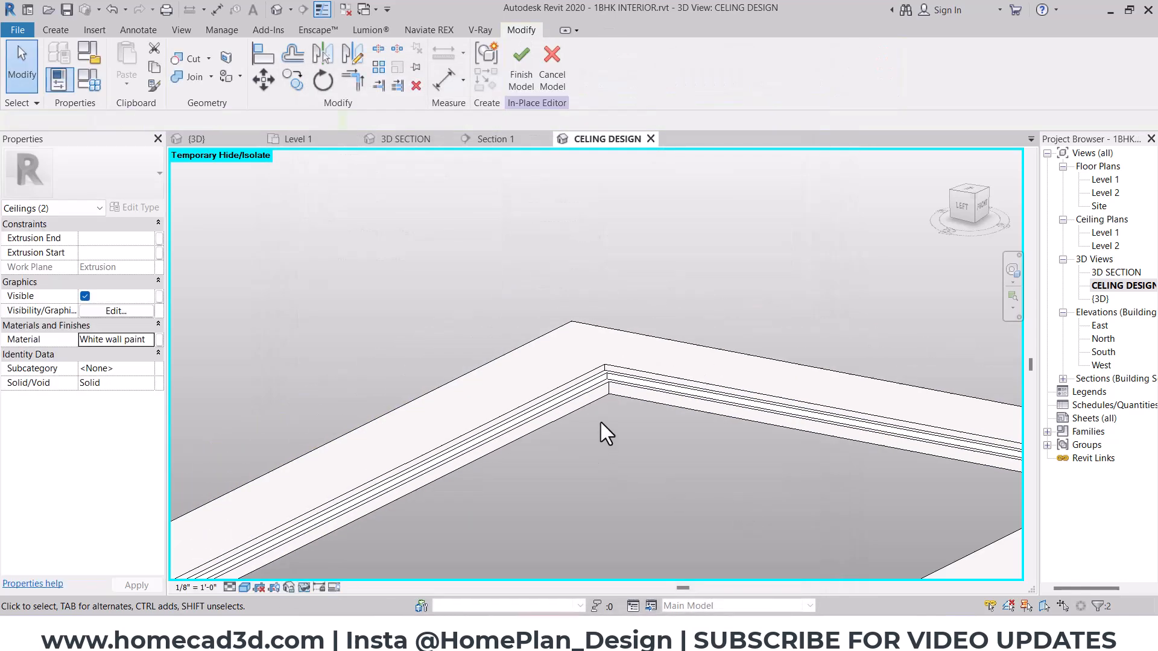
- Reset the temporary hide/isolate to bring back the whole model
{"action": "scroll", "coordinate": [601, 422], "scroll_direction": "down", "scroll_amount": 3}
{"action": "middle_click_drag", "start_coordinate": [641, 473], "coordinate": [653, 406]}
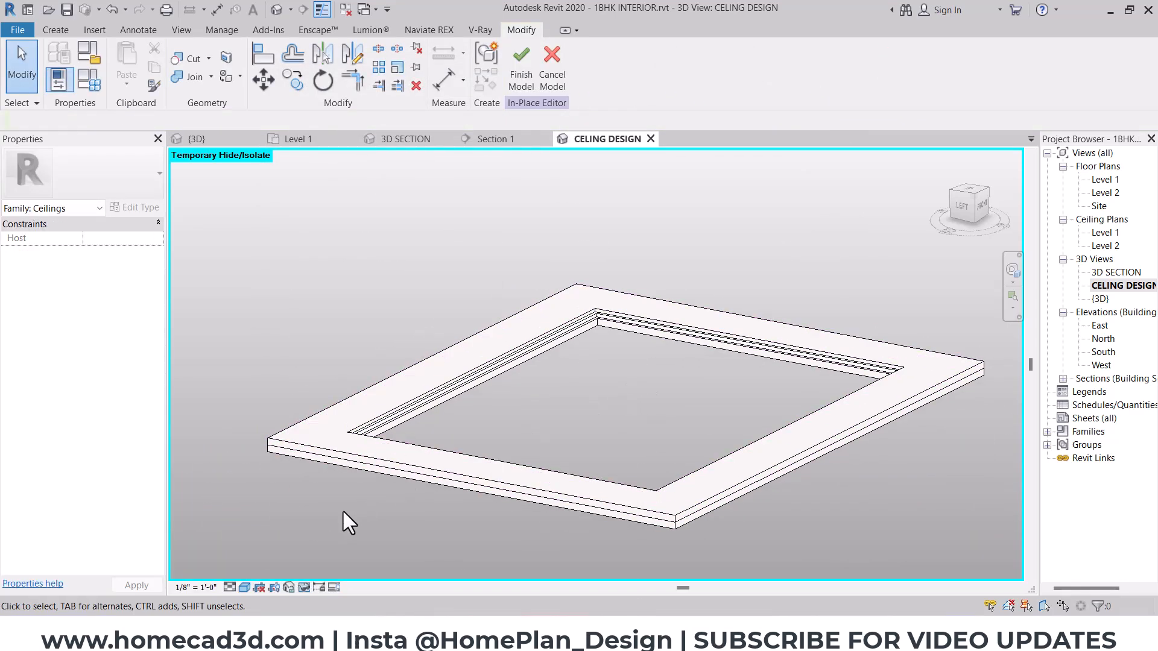
{"action": "left_click", "coordinate": [303, 588]}
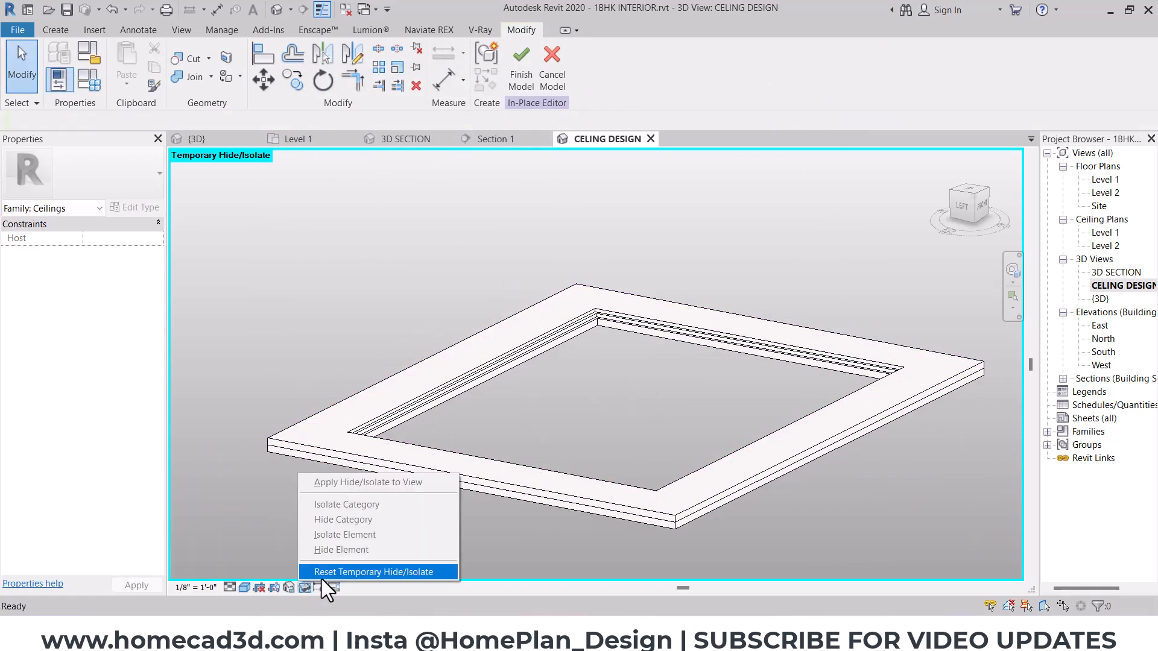
{"action": "left_click", "coordinate": [321, 574]}
- Assign the White wall paint material to the flat ceiling panel inside the border's opening
{"action": "middle_click_drag", "start_coordinate": [457, 463], "coordinate": [563, 233], "text": "shift"}
{"action": "scroll", "coordinate": [541, 373], "scroll_direction": "up", "scroll_amount": 2}
{"action": "middle_click_drag", "start_coordinate": [541, 373], "coordinate": [548, 292]}
{"action": "left_click", "coordinate": [548, 292]}
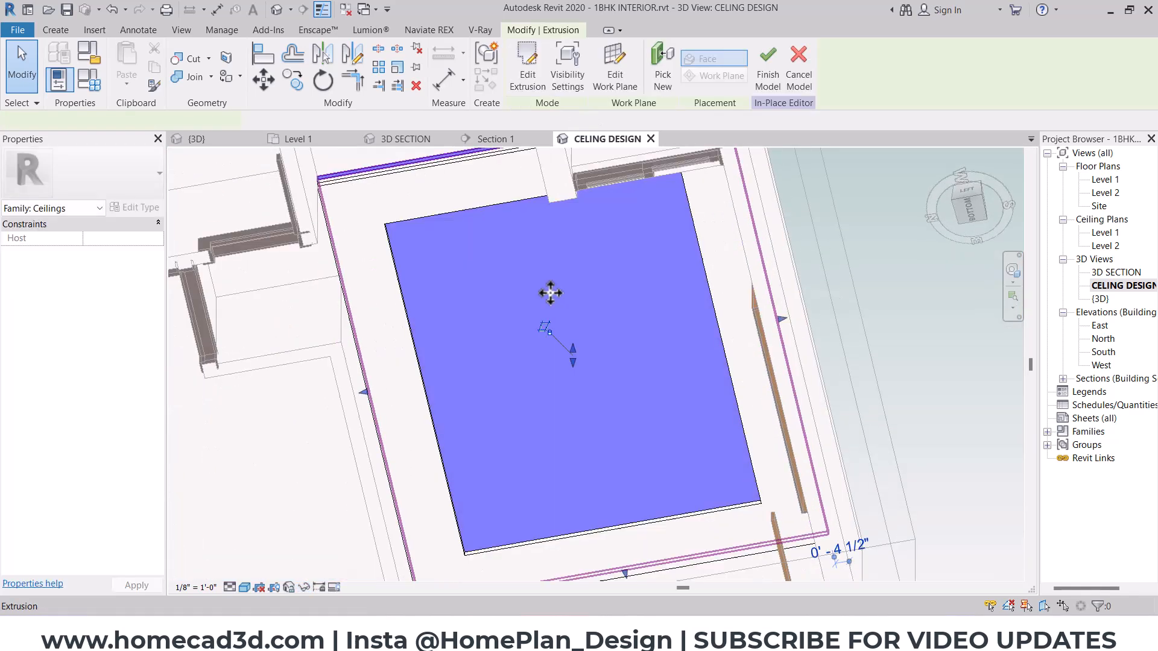
{"action": "left_click", "coordinate": [146, 341]}
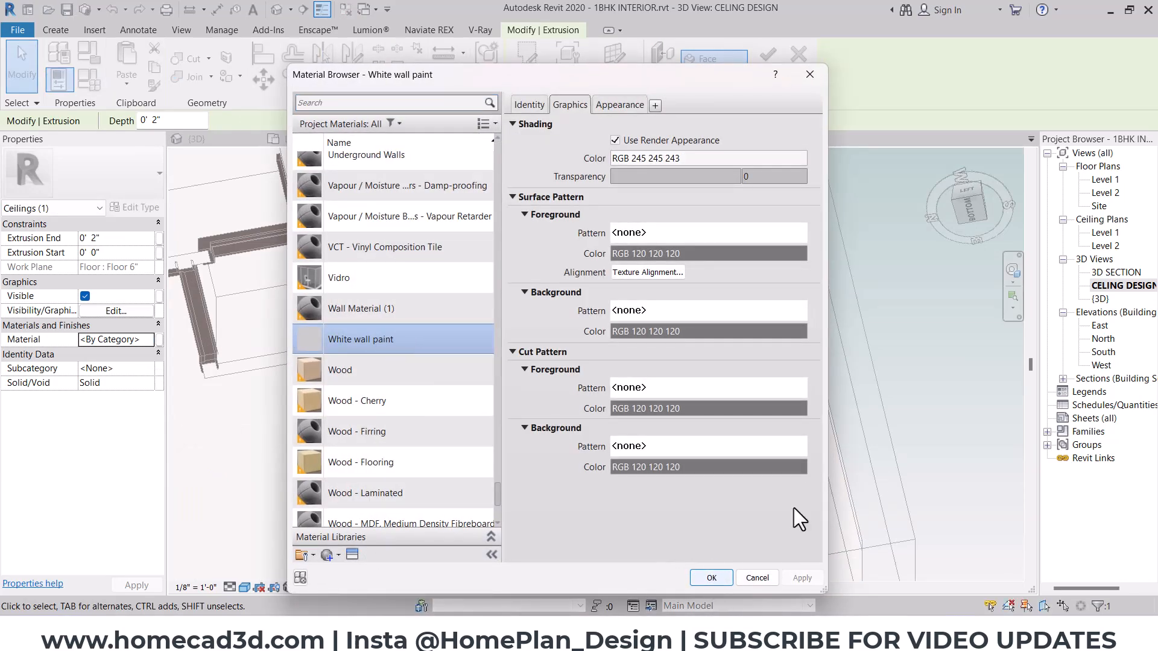
{"action": "left_click", "coordinate": [715, 571]}
{"action": "left_click", "coordinate": [782, 381]}
- Mark the outline of the wooden ceiling panels on the living room reference image in the browser
{"action": "scroll", "coordinate": [722, 346], "scroll_direction": "down", "scroll_amount": 3}
{"action": "mouse_move", "coordinate": [722, 347]}
{"action": "middle_mouse_down", "text": "shift"}
{"action": "mouse_move", "coordinate": [620, 362]}
{"action": "mouse_move", "coordinate": [404, 456]}
{"action": "middle_mouse_up", "text": "shift"}
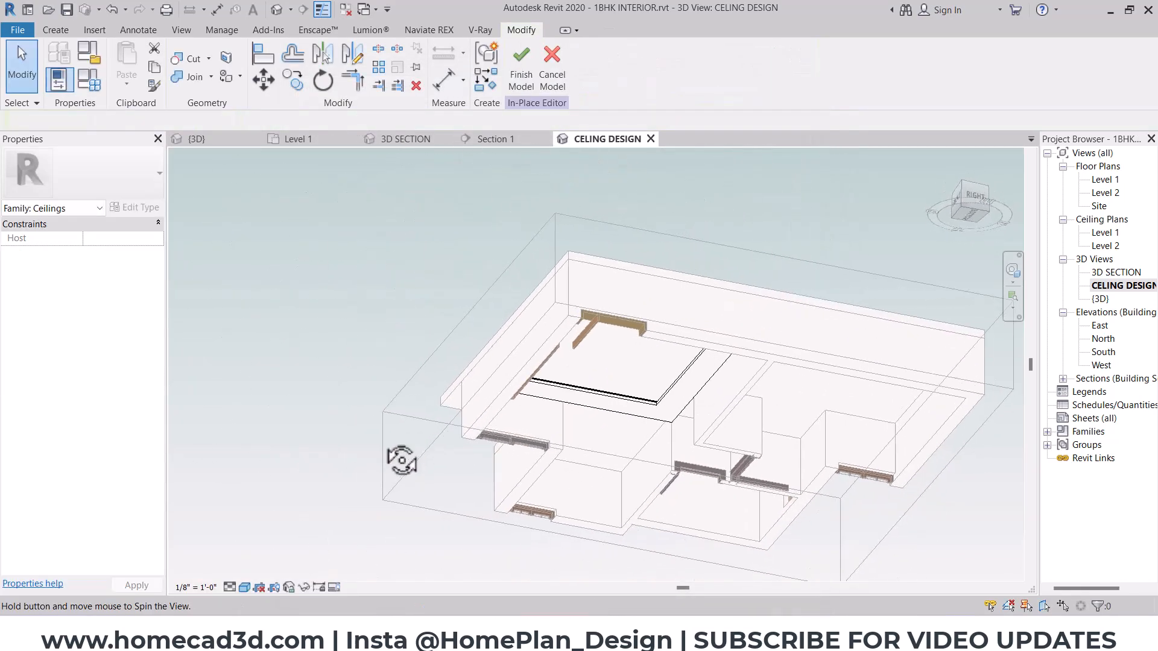
{"action": "scroll", "coordinate": [649, 398], "scroll_direction": "up", "scroll_amount": 5}
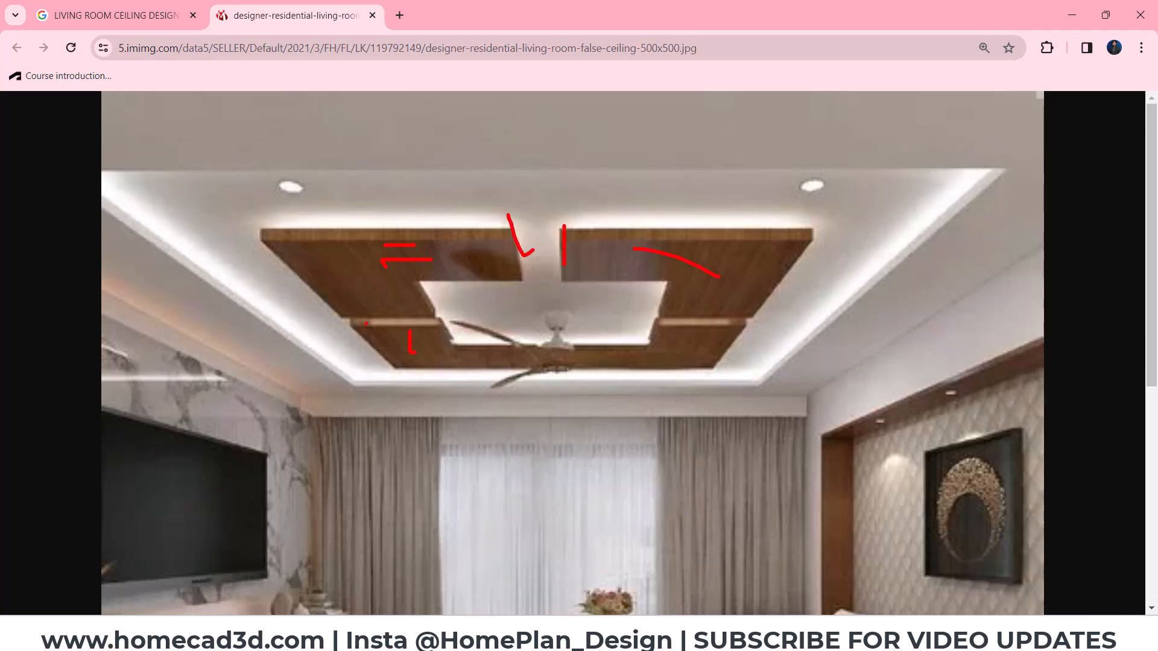
{"action": "left_click_drag", "start_coordinate": [261, 227], "coordinate": [769, 234]}
{"action": "left_click_drag", "start_coordinate": [635, 381], "coordinate": [324, 249]}
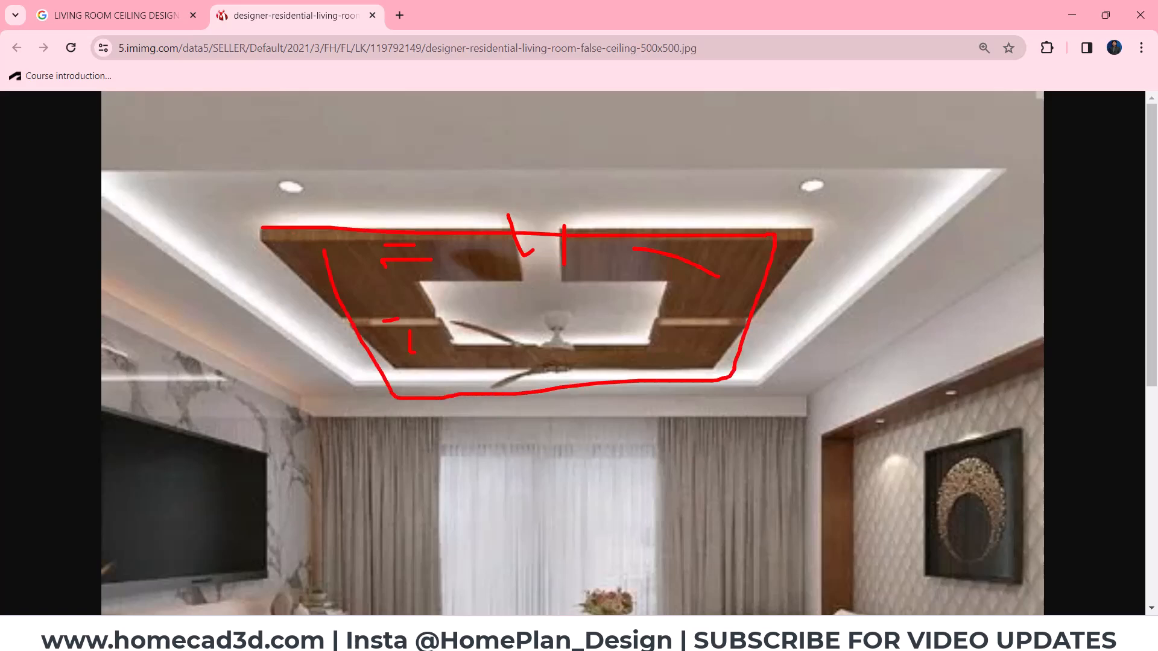
{"action": "key", "text": "Escape"}
- Switch back to Revit and orient the ceiling design view to look straight up from below
{"action": "key", "text": "alt+Tab"}
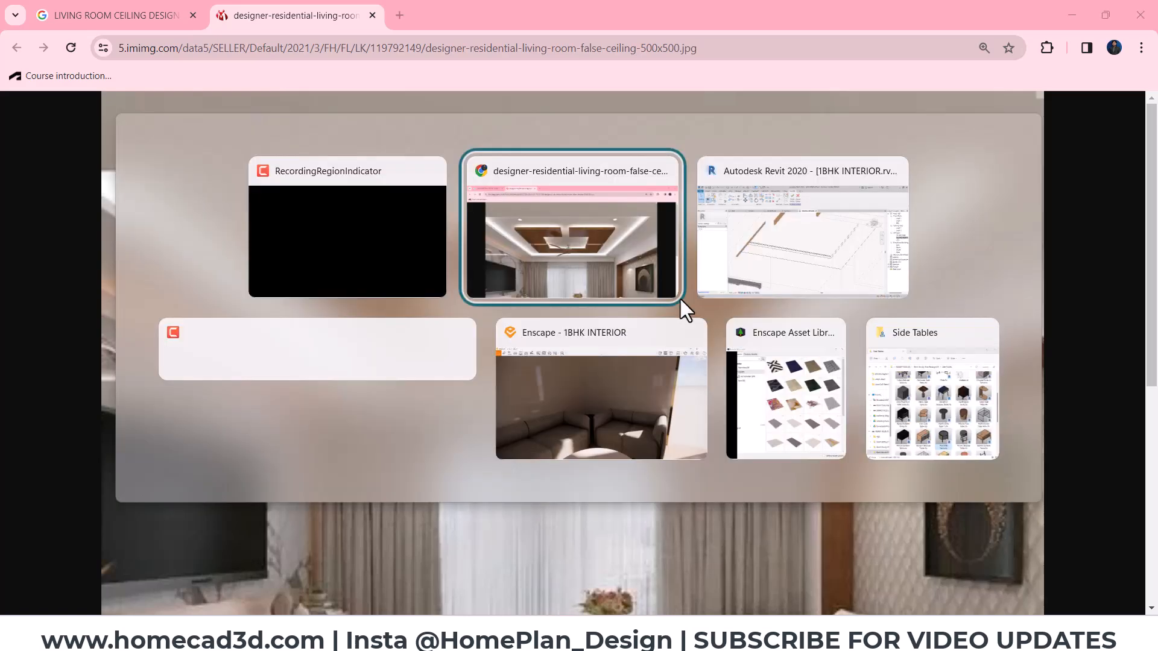
{"action": "key", "text": "alt+Tab"}
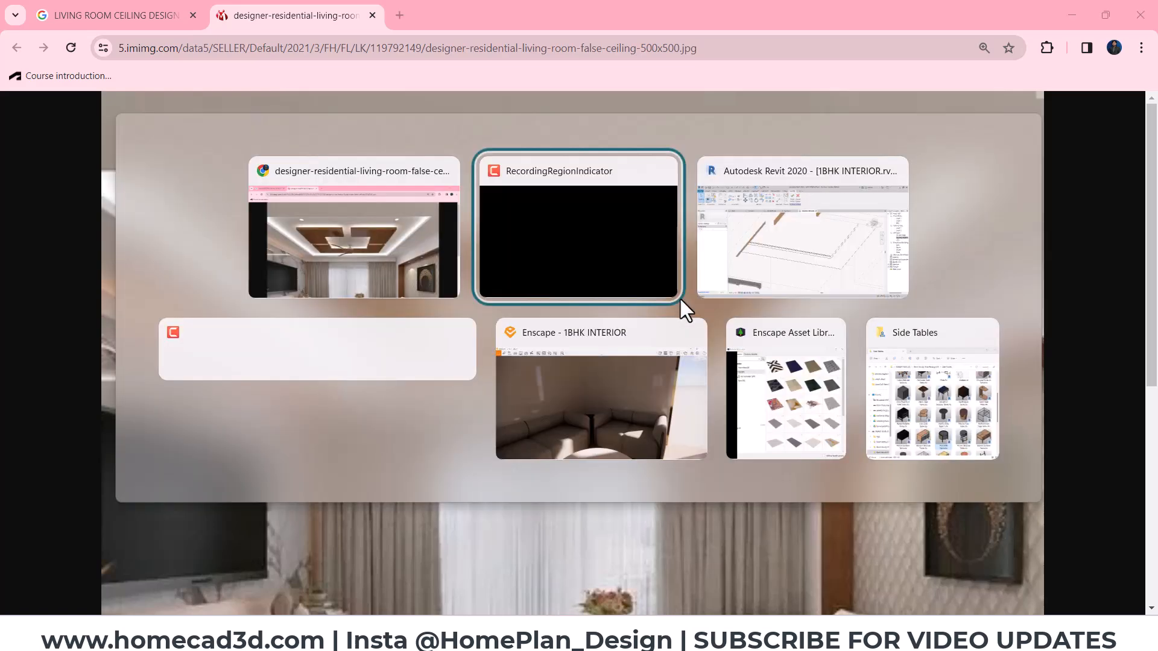
{"action": "left_click", "coordinate": [784, 220]}
{"action": "left_click", "coordinate": [585, 414]}
{"action": "left_click", "coordinate": [969, 208]}
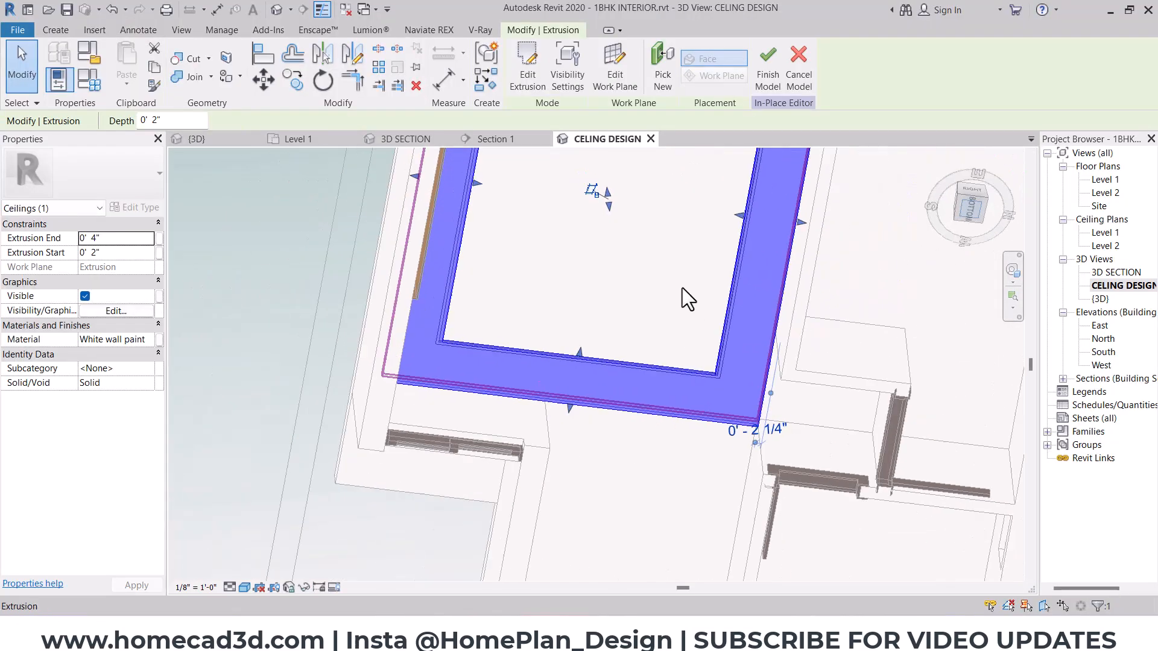
- Start a new extrusion with its work plane on the flat ceiling panel's underside
{"action": "key", "text": "Escape"}
{"action": "left_click", "coordinate": [55, 30]}
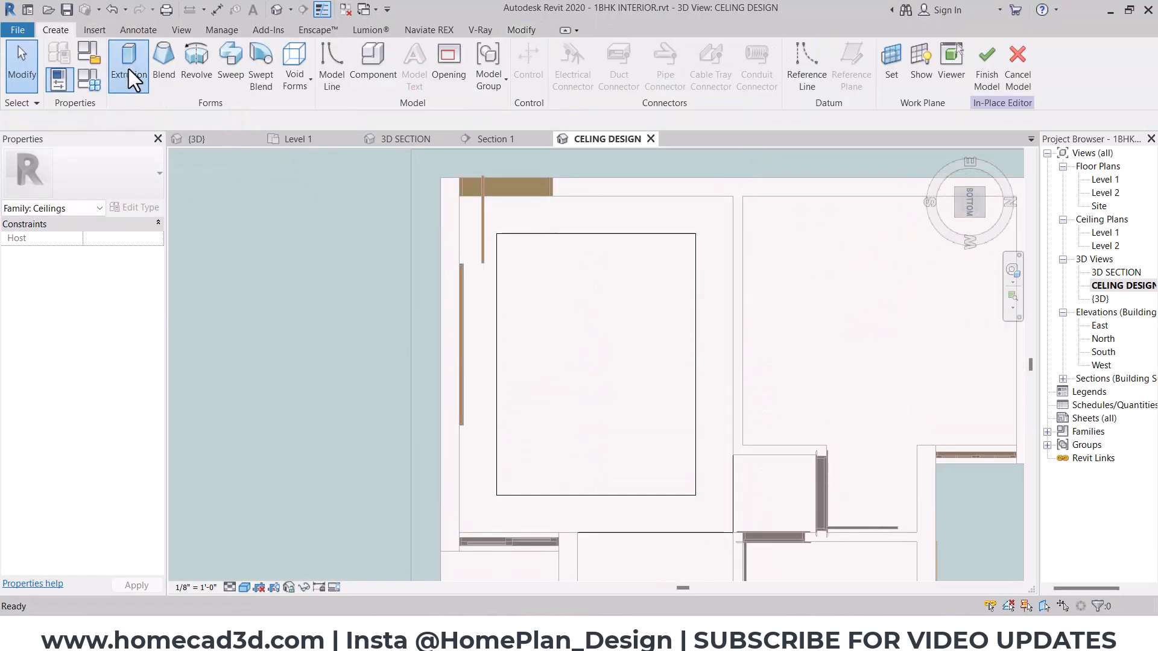
{"action": "left_click", "coordinate": [127, 65]}
{"action": "left_click", "coordinate": [653, 61]}
{"action": "left_click", "coordinate": [532, 195]}
{"action": "left_click", "coordinate": [577, 266]}
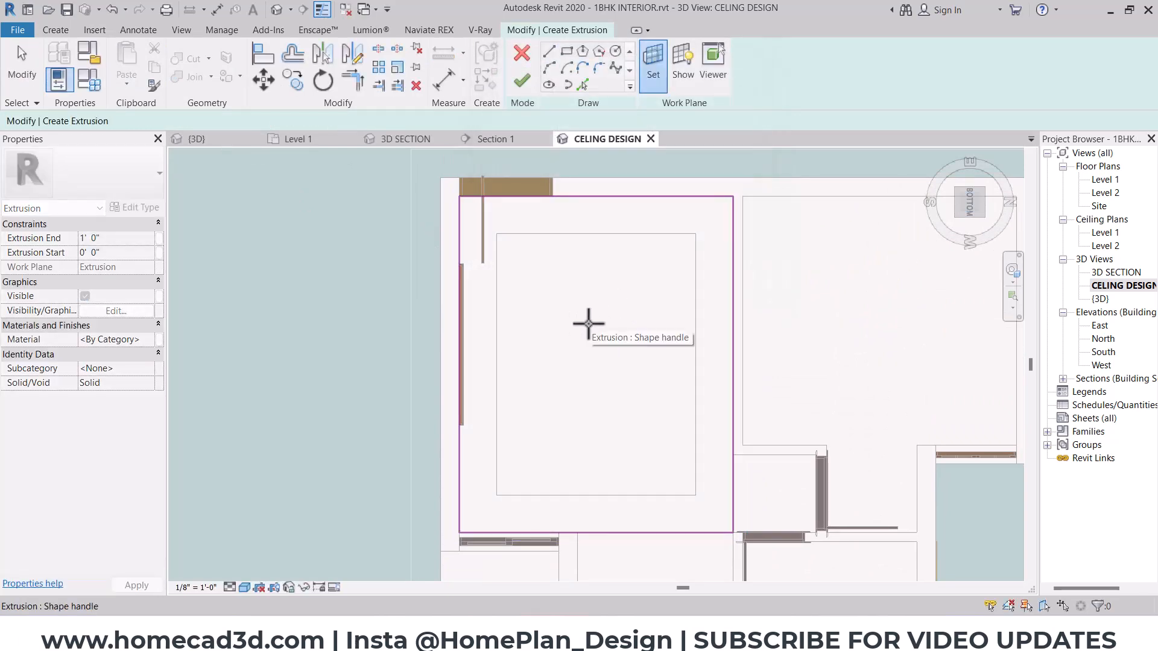
{"action": "left_click", "coordinate": [588, 324]}
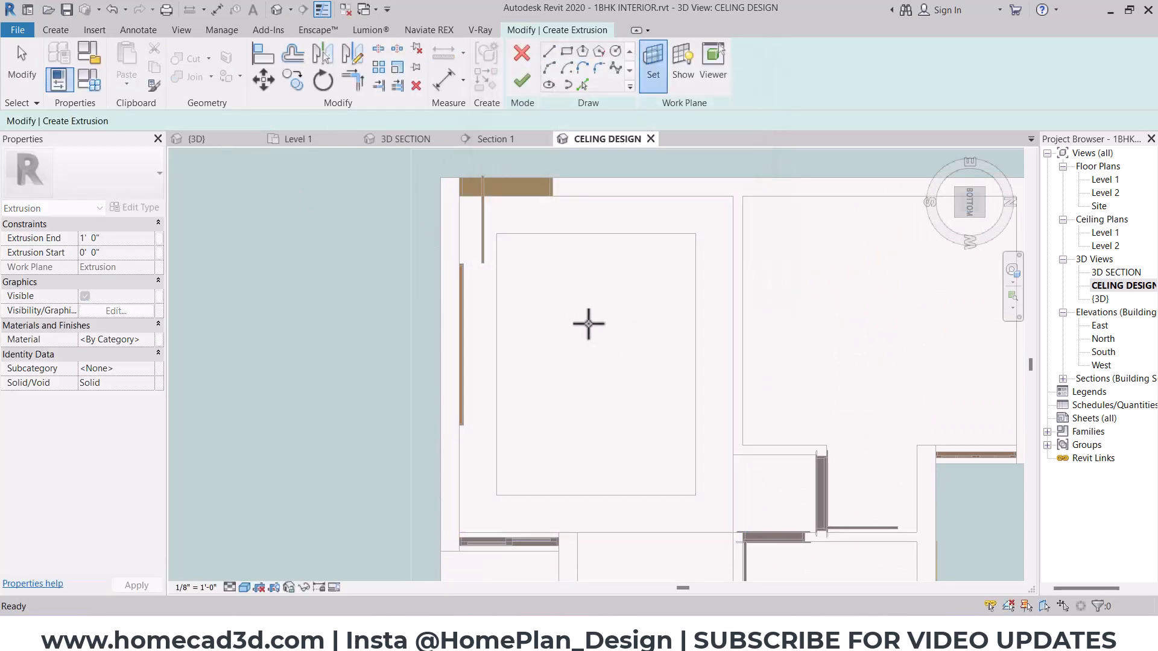
- Sketch a rectangle offset 2' inward from the opening of the ceiling border
{"action": "left_click", "coordinate": [566, 53]}
{"action": "type", "text": "2"}
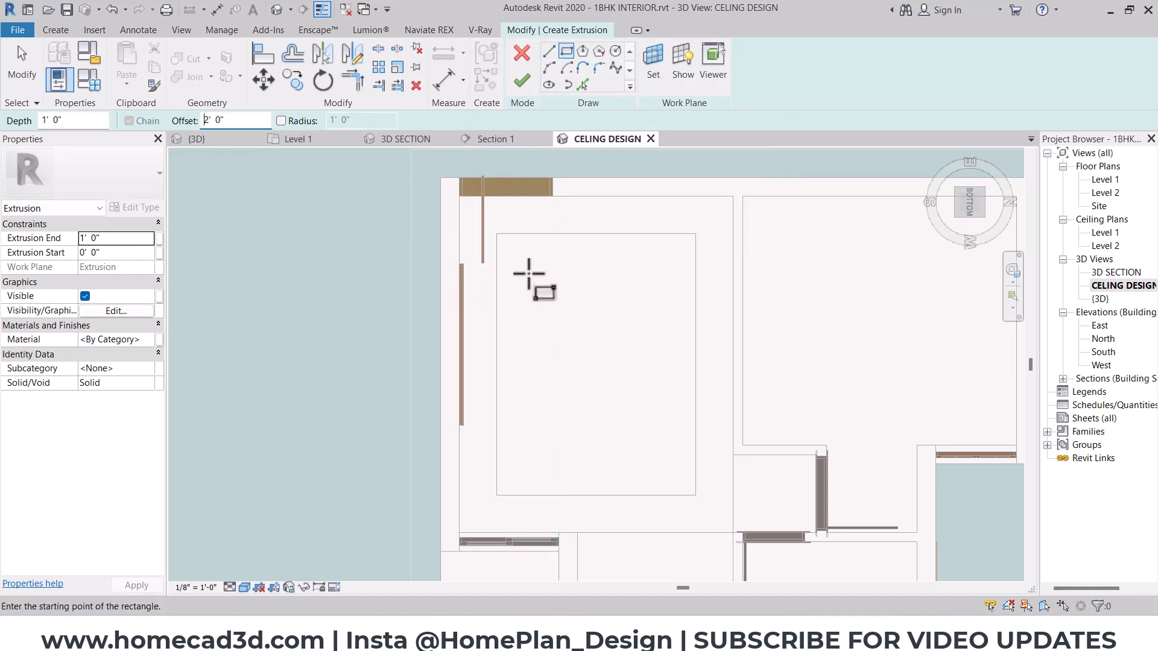
{"action": "left_click", "coordinate": [497, 234]}
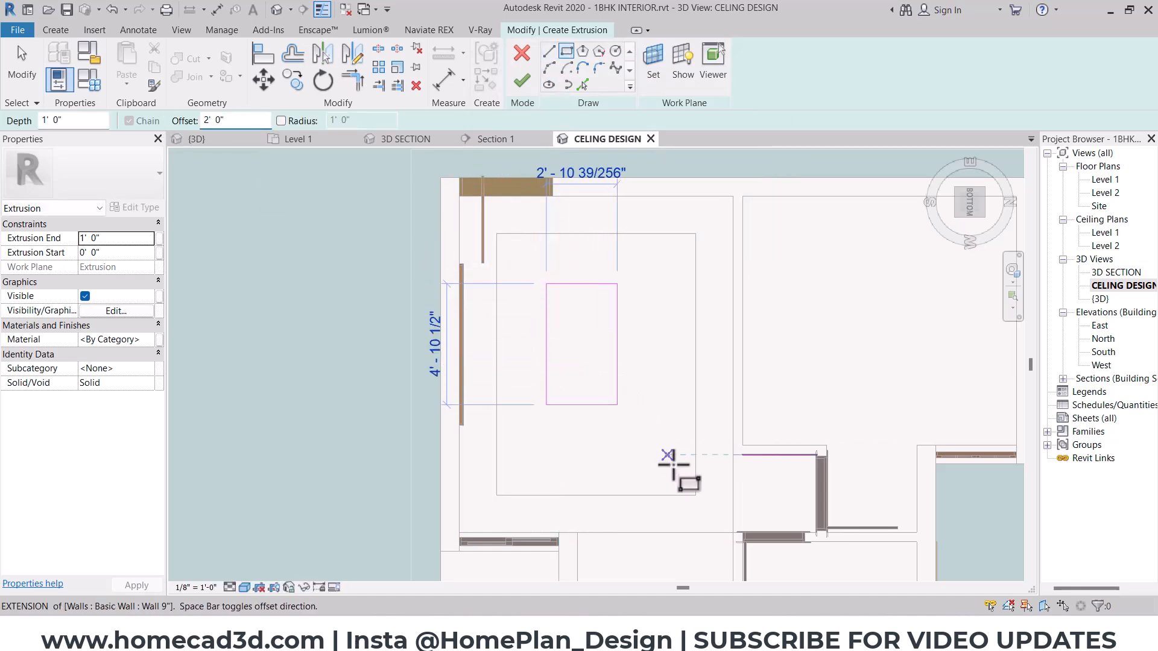
{"action": "left_click", "coordinate": [695, 496]}
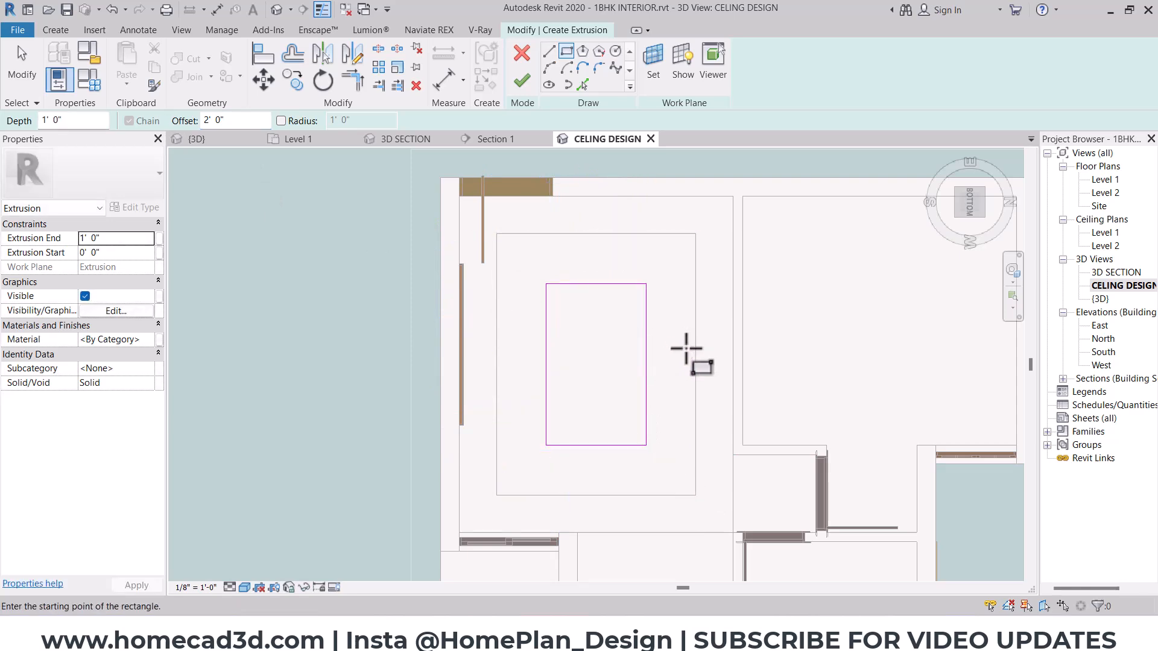
- Check the reference image, then sketch a second rectangle offset 1' inside the first one
{"action": "key", "text": "alt+Tab"}
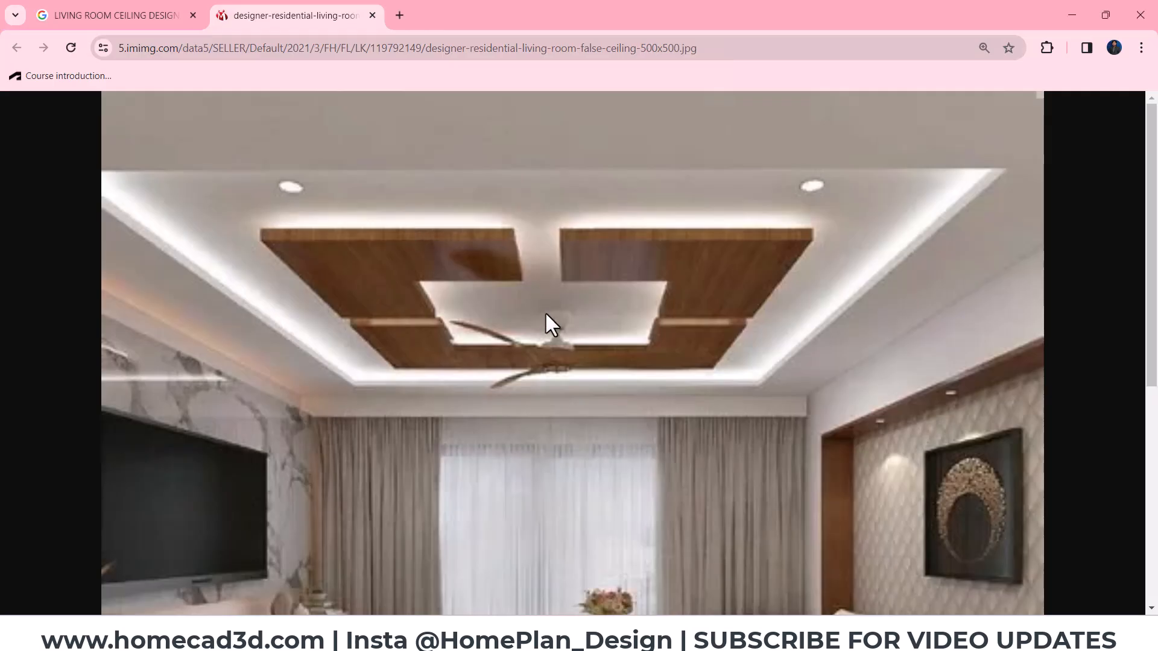
{"action": "key", "text": "alt+Tab"}
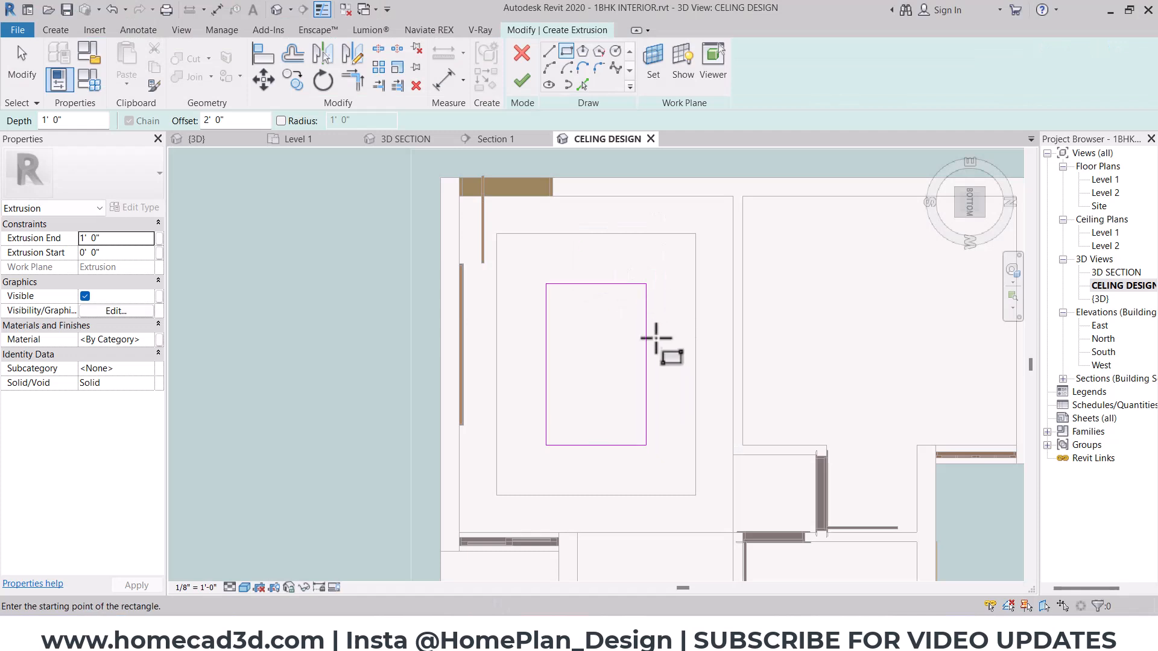
{"action": "double_click", "coordinate": [247, 120]}
{"action": "type", "text": "1"}
{"action": "left_click", "coordinate": [510, 265]}
{"action": "key", "text": "space"}
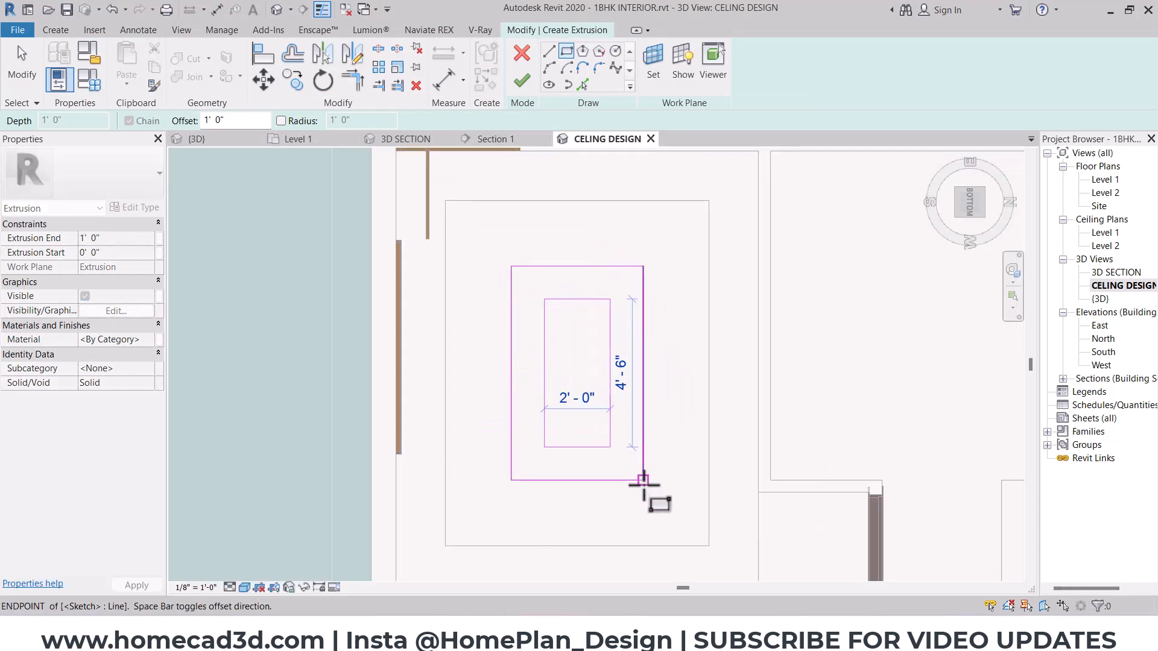
{"action": "left_click", "coordinate": [643, 479]}
{"action": "key", "text": "Escape"}
- Finish the rectangular frame extrusion with an extrusion start of 2" and an extrusion end of 4"
{"action": "scroll", "coordinate": [678, 293], "scroll_direction": "down", "scroll_amount": 3}
{"action": "middle_click_drag", "start_coordinate": [678, 293], "coordinate": [707, 316], "text": "shift"}
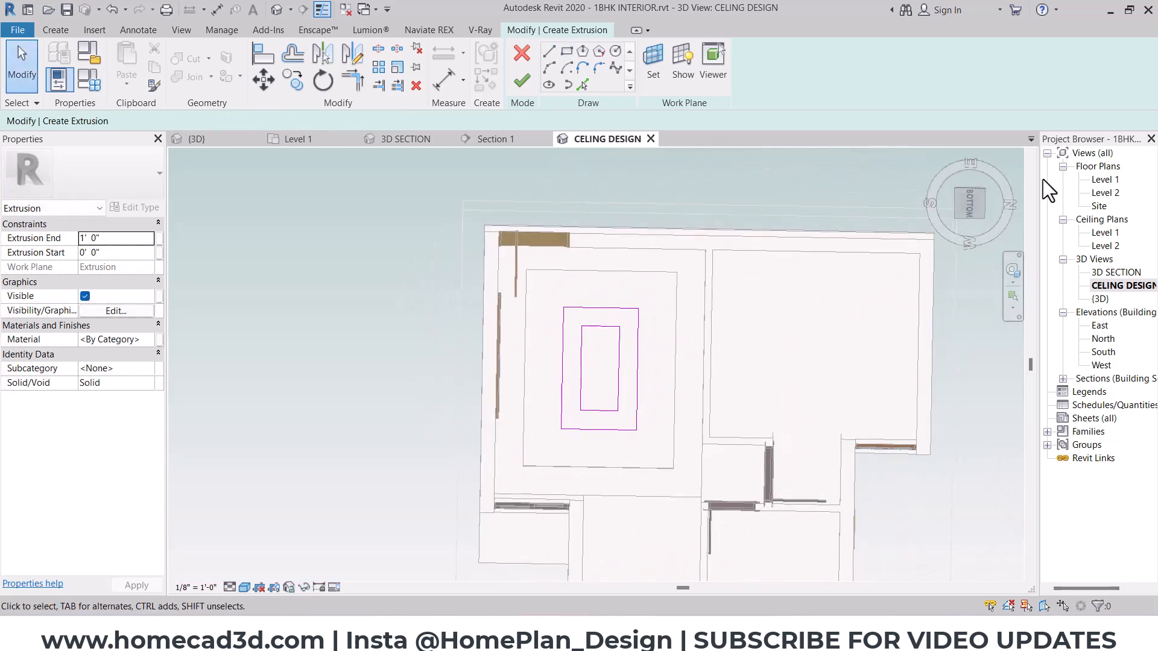
{"action": "left_click", "coordinate": [973, 207]}
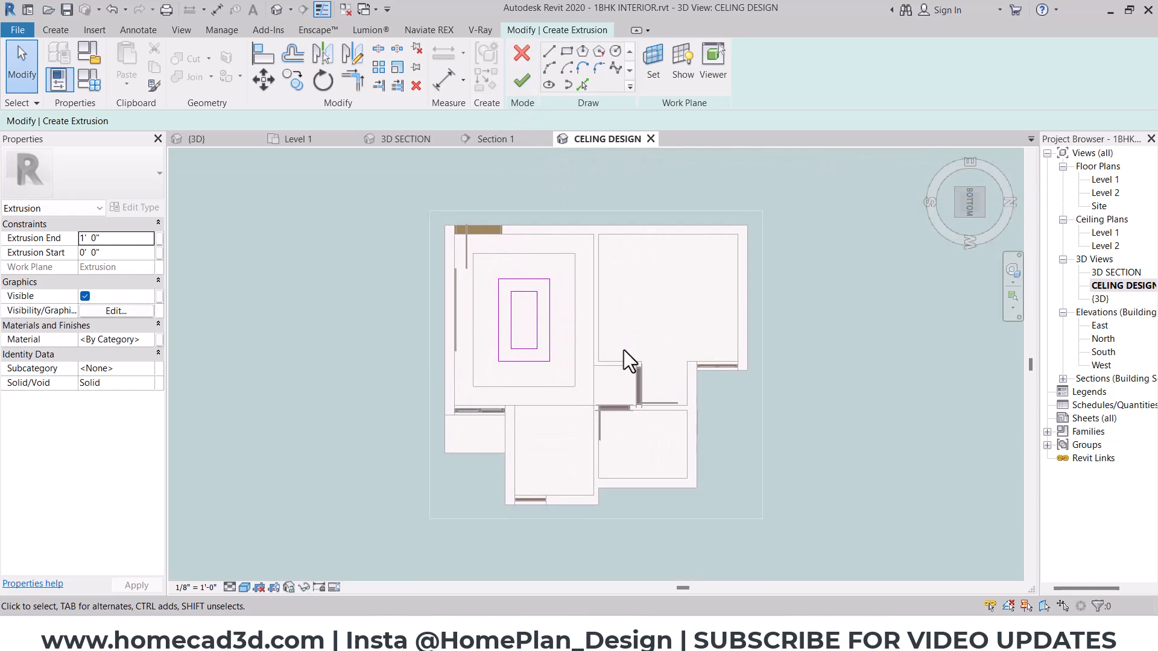
{"action": "middle_click_drag", "start_coordinate": [572, 344], "coordinate": [540, 499], "text": "shift"}
{"action": "left_click", "coordinate": [522, 80]}
{"action": "scroll", "coordinate": [587, 405], "scroll_direction": "up", "scroll_amount": 5}
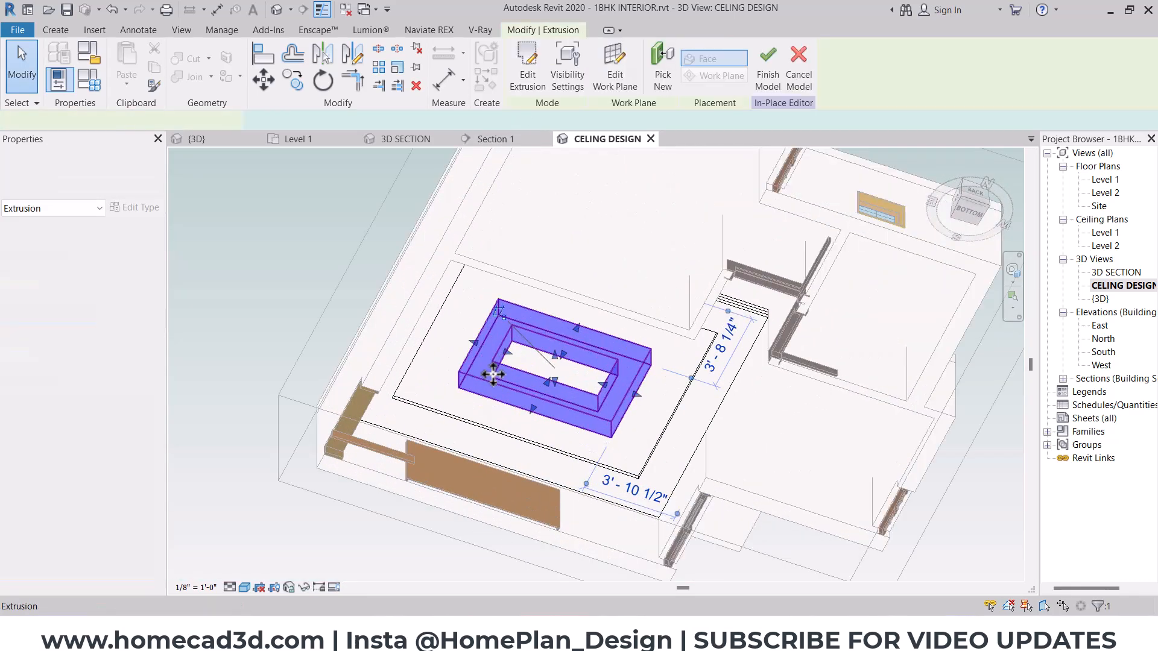
{"action": "middle_click_drag", "start_coordinate": [587, 407], "coordinate": [584, 408], "text": "shift"}
{"action": "key", "text": "ctrl+2"}
{"action": "left_click_drag", "start_coordinate": [361, 416], "coordinate": [354, 444]}
{"action": "key", "text": "Escape"}
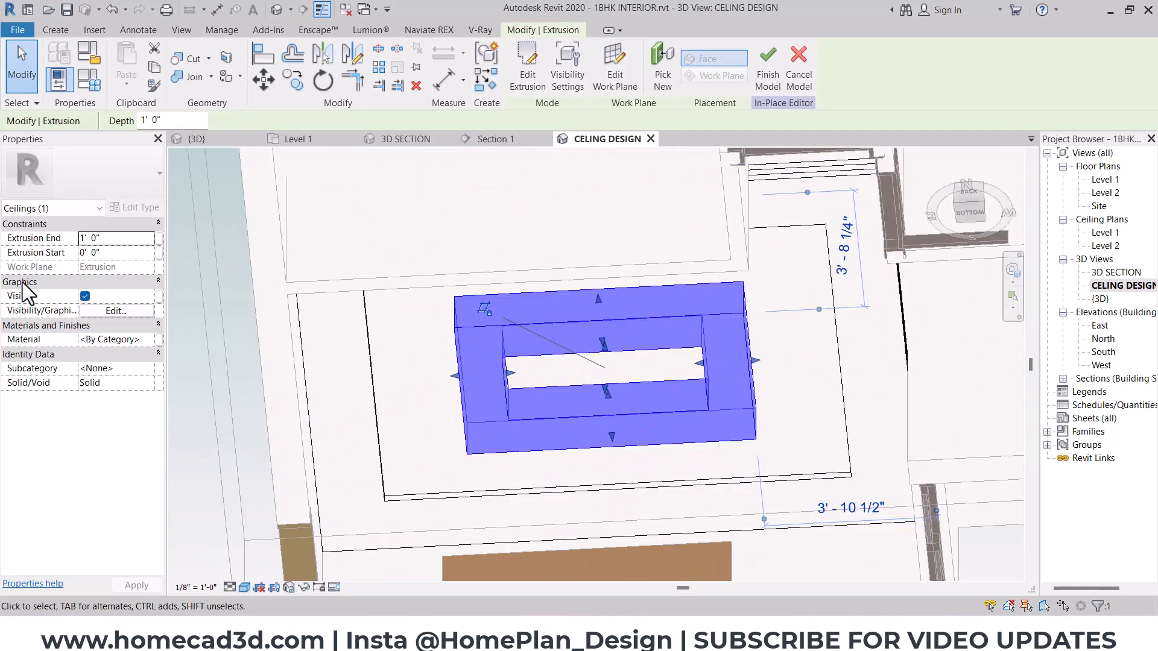
{"action": "left_click", "coordinate": [128, 254]}
{"action": "type", "text": "2\""}
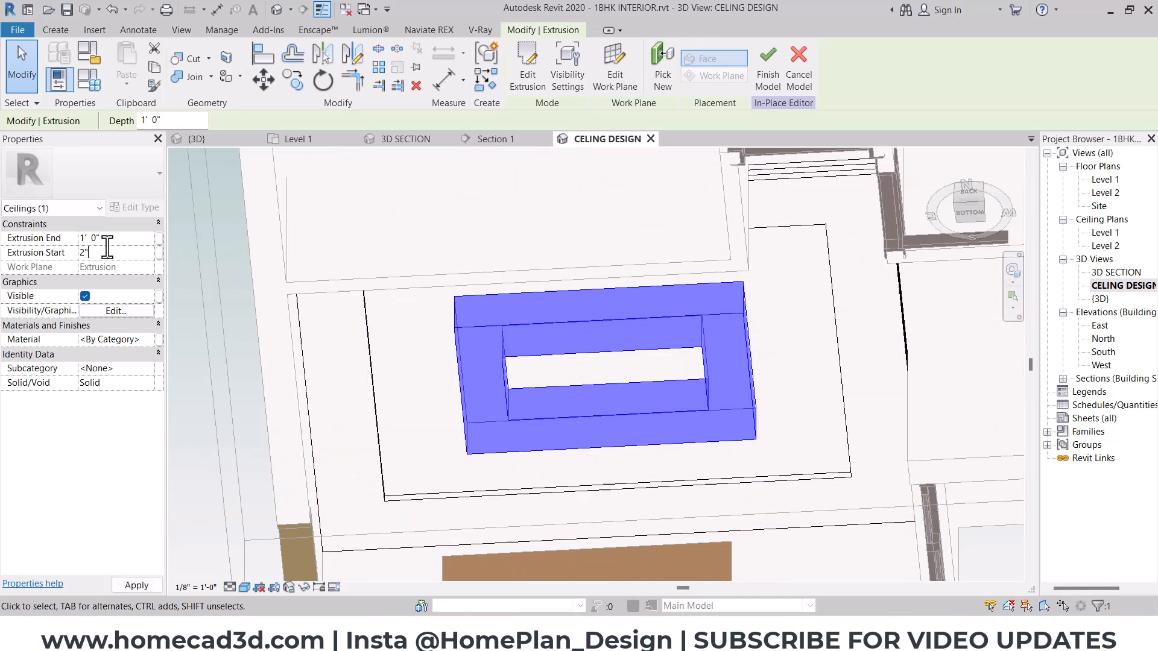
{"action": "type", "text": "4\""}
{"action": "key", "text": "Return"}
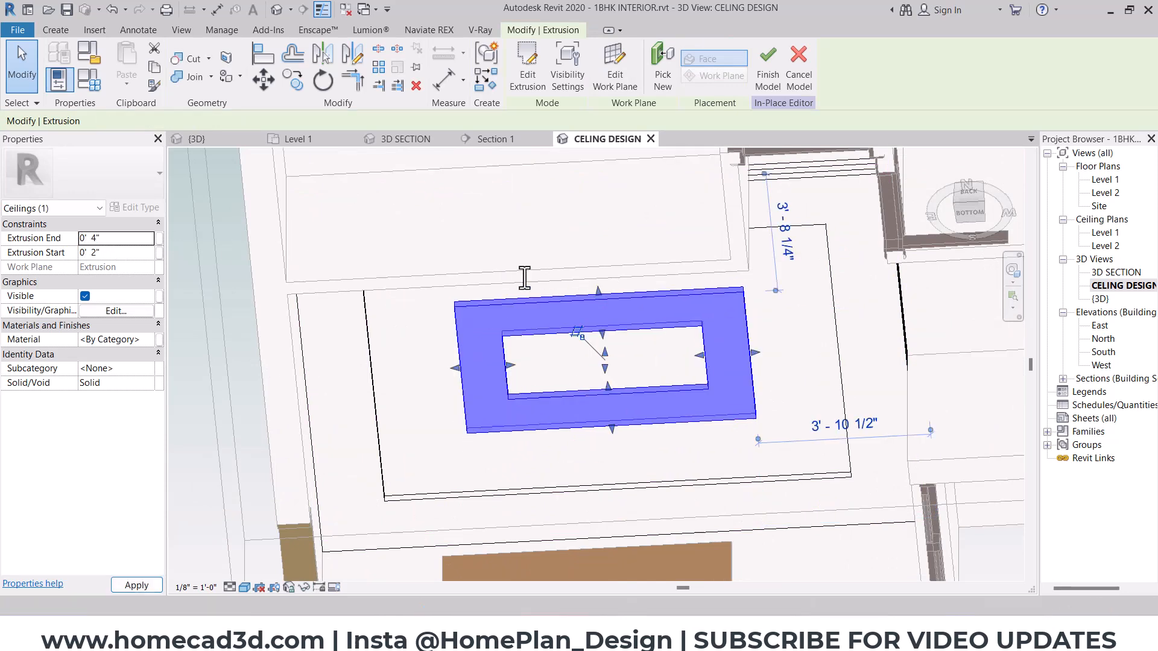
{"action": "left_click", "coordinate": [808, 312], "text": "ctrl"}
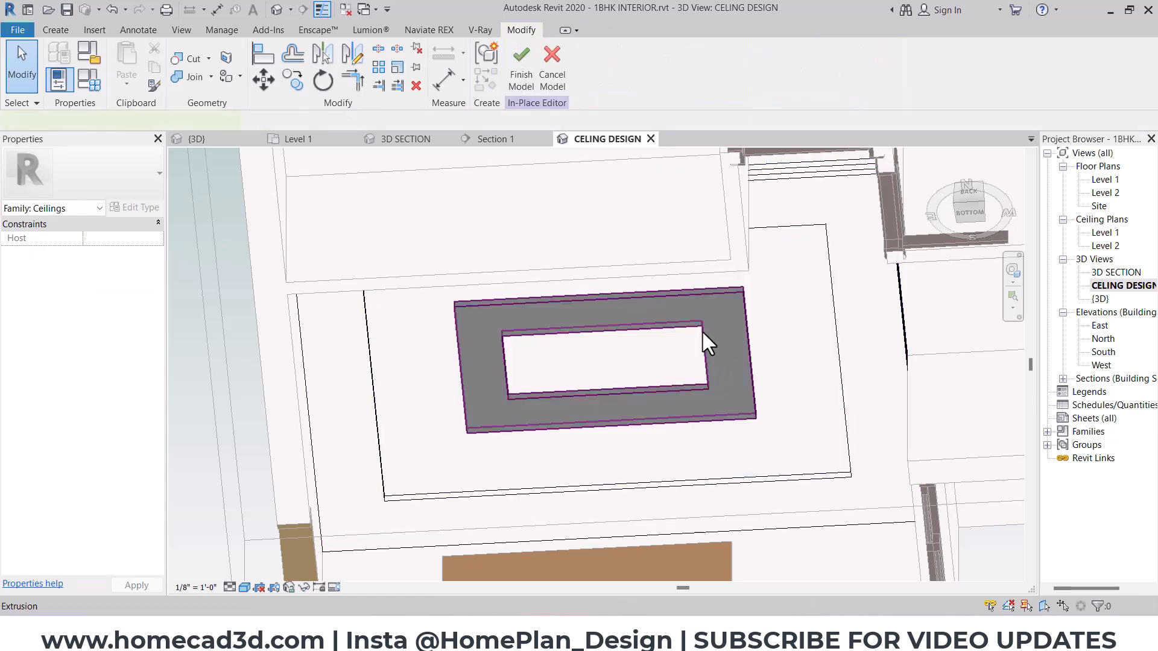
- Isolate the new frame extrusion and view it from the top
{"action": "left_click", "coordinate": [719, 330]}
{"action": "left_click", "coordinate": [305, 588]}
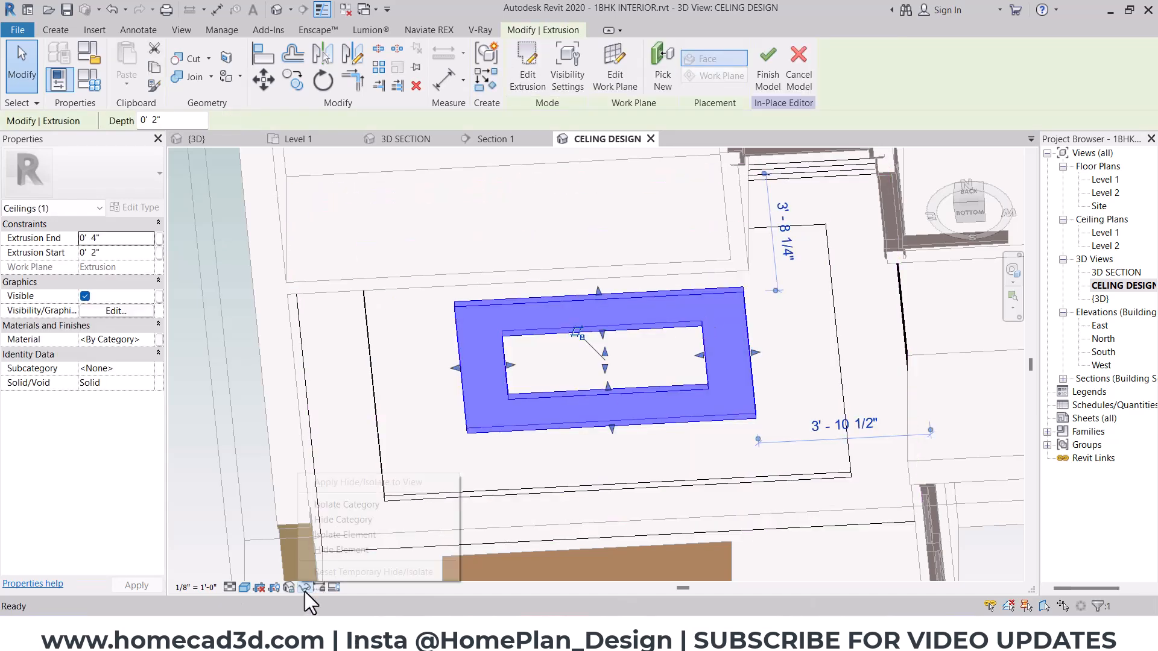
{"action": "left_click", "coordinate": [335, 534]}
{"action": "middle_click_drag", "start_coordinate": [758, 289], "coordinate": [644, 577], "text": "shift"}
{"action": "middle_click_drag", "start_coordinate": [681, 322], "coordinate": [687, 375], "text": "shift"}
{"action": "left_click", "coordinate": [971, 191]}
- Start another extrusion with its work plane on the isolated frame's upper face
{"action": "left_click", "coordinate": [73, 33]}
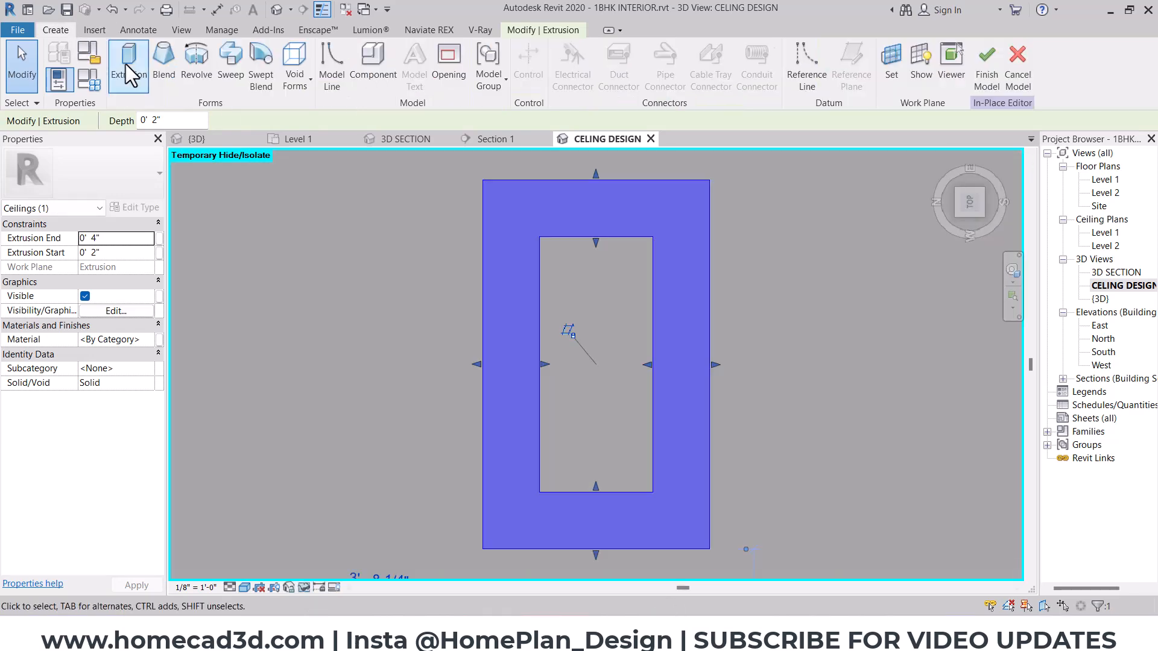
{"action": "left_click", "coordinate": [147, 68]}
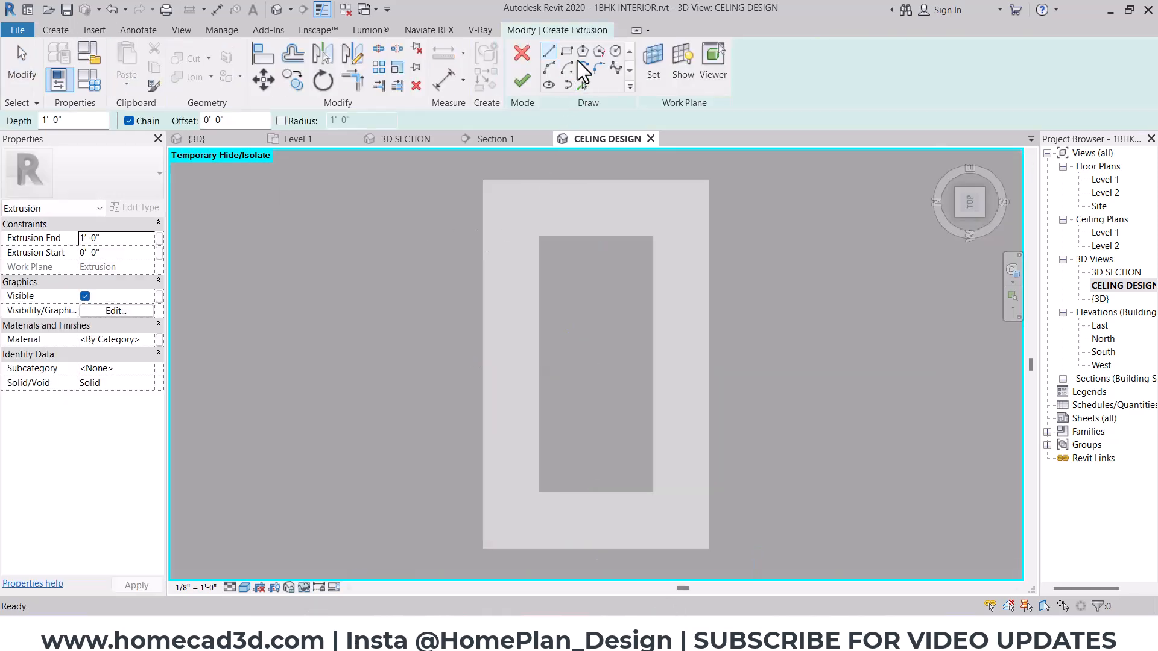
{"action": "left_click", "coordinate": [654, 61]}
{"action": "left_click", "coordinate": [533, 195]}
{"action": "left_click", "coordinate": [570, 269]}
{"action": "left_click", "coordinate": [517, 214]}
- Sketch two rectangles on the frame's face, offset 2" into the frame from its outer and inner edges
{"action": "double_click", "coordinate": [232, 121]}
{"action": "type", "text": "2\""}
{"action": "left_click", "coordinate": [483, 181]}
{"action": "left_click", "coordinate": [710, 548]}
{"action": "left_click", "coordinate": [653, 492]}
{"action": "left_click", "coordinate": [540, 236]}
{"action": "middle_click_drag", "start_coordinate": [616, 440], "coordinate": [703, 207], "text": "shift"}
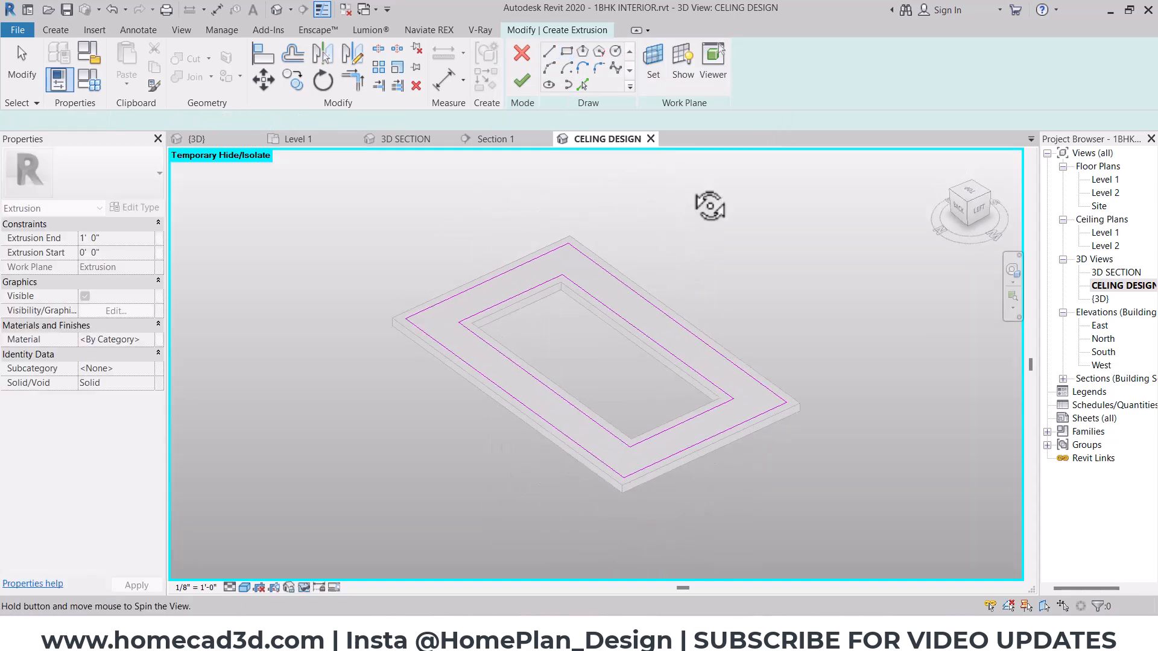
- Finish the narrower upper frame and set its extrusion end to 2"
{"action": "left_click", "coordinate": [522, 80]}
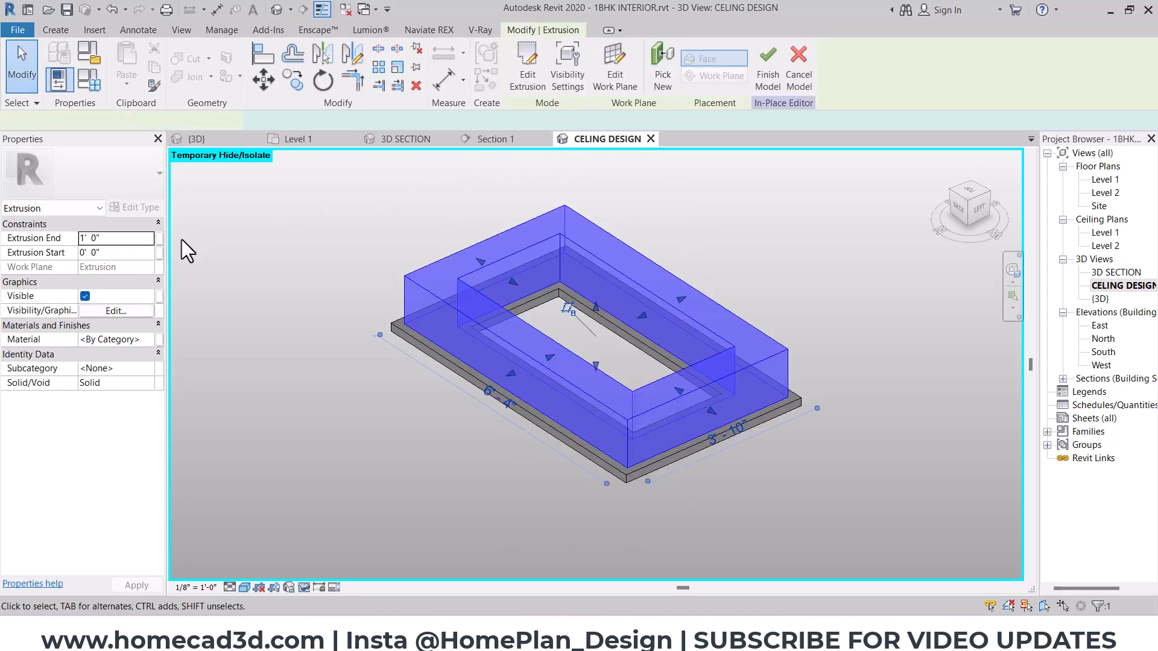
{"action": "left_click", "coordinate": [125, 244]}
{"action": "type", "text": "2\""}
{"action": "left_click", "coordinate": [727, 246]}
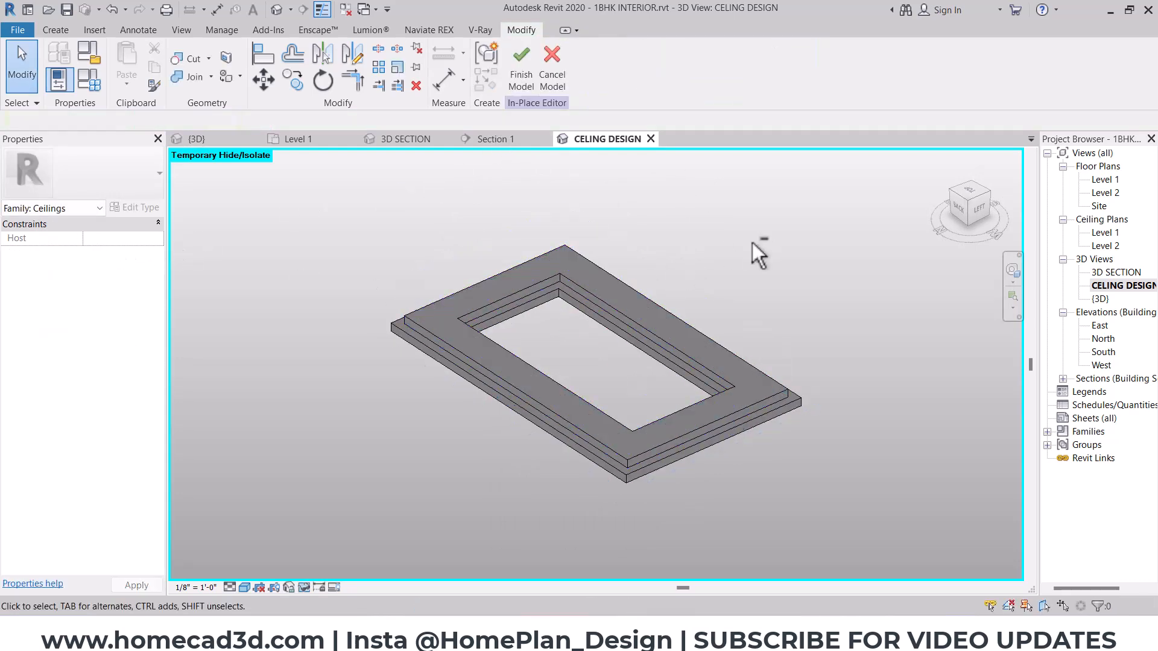
- Start a third extrusion and trace rectangles along the upper frame's outer and inner edges
{"action": "middle_click_drag", "start_coordinate": [750, 243], "coordinate": [718, 309], "text": "shift"}
{"action": "left_click", "coordinate": [970, 188]}
{"action": "left_click", "coordinate": [55, 29]}
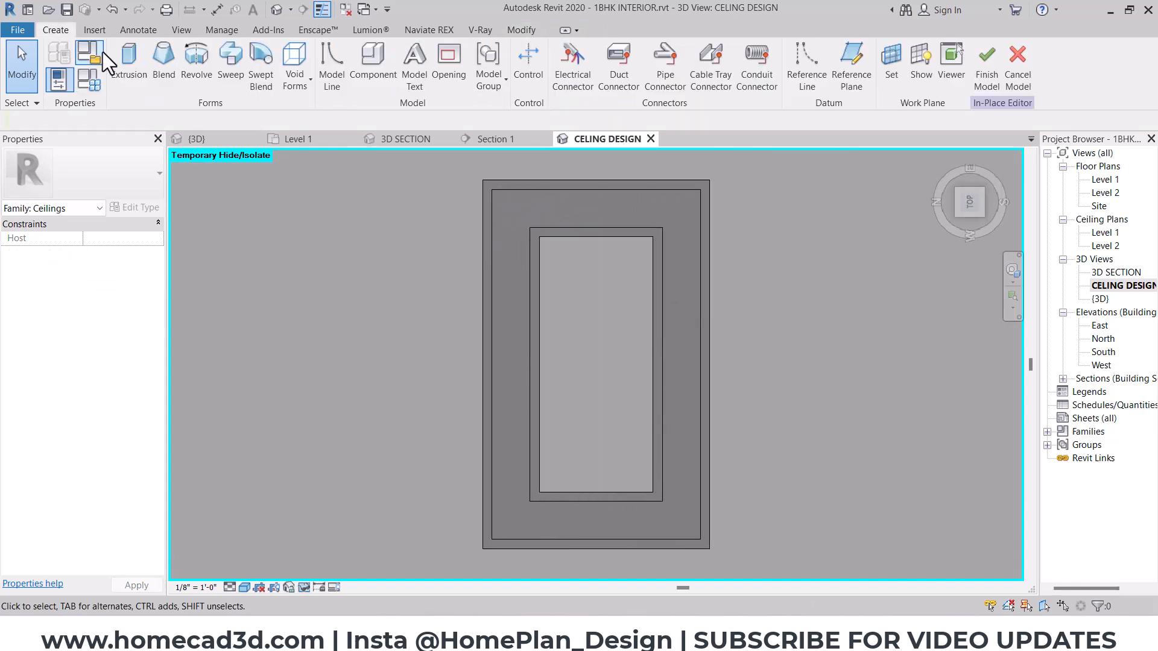
{"action": "left_click", "coordinate": [123, 57]}
{"action": "left_click", "coordinate": [566, 51]}
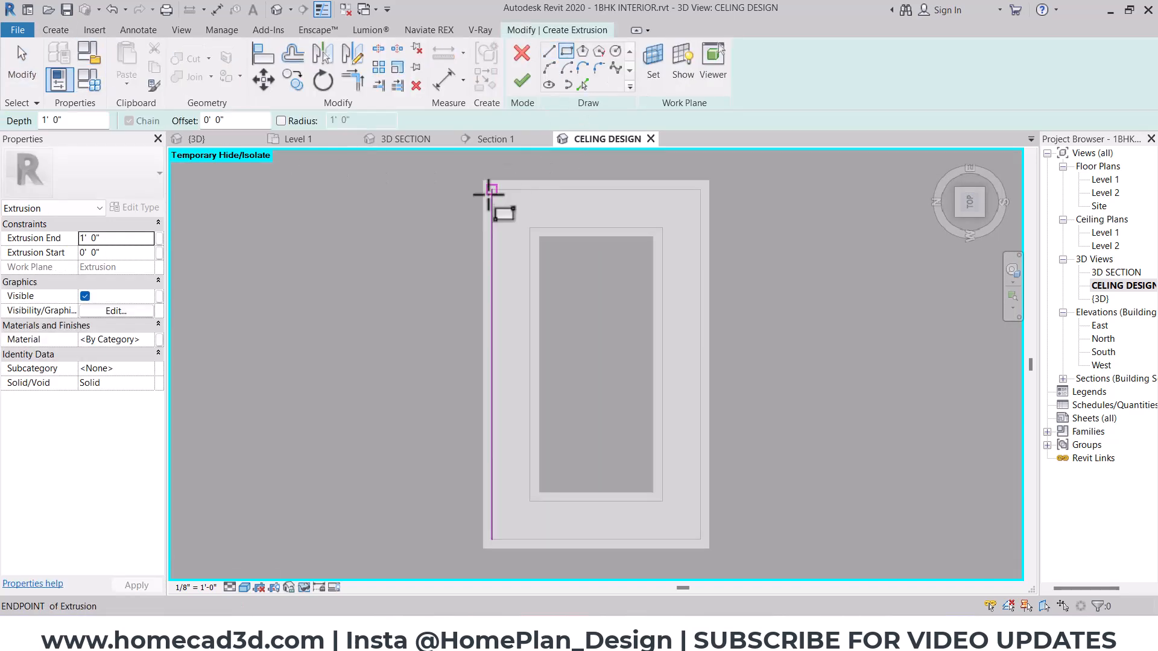
{"action": "left_click", "coordinate": [492, 190]}
{"action": "left_click", "coordinate": [700, 539]}
{"action": "left_click", "coordinate": [530, 228]}
{"action": "left_click", "coordinate": [663, 502]}
- Add two rectangles offset 1", one outside the outer outline and one inside the inner outline, to form the light strips
{"action": "left_click", "coordinate": [235, 120]}
{"action": "type", "text": "1\""}
{"action": "left_click", "coordinate": [492, 190]}
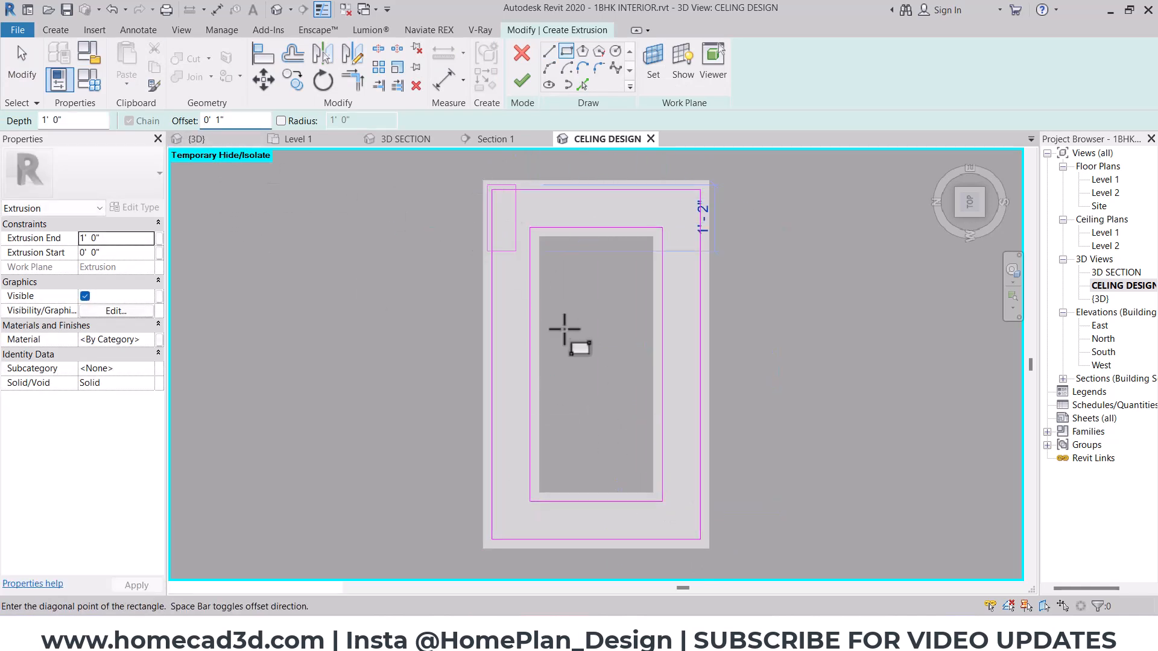
{"action": "left_click", "coordinate": [700, 539]}
{"action": "left_click", "coordinate": [662, 497]}
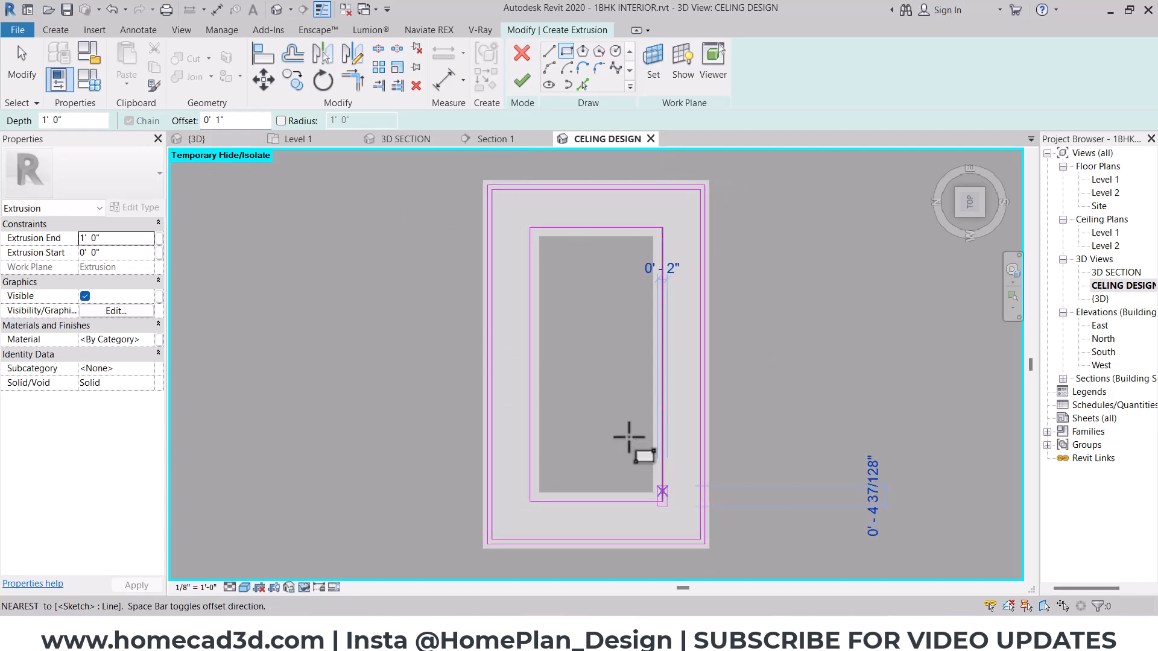
{"action": "left_click", "coordinate": [530, 230]}
- Finish the light strip extrusion and set its extrusion end to 1"
{"action": "left_click", "coordinate": [522, 80]}
{"action": "middle_click_drag", "start_coordinate": [627, 431], "coordinate": [736, 194], "text": "shift"}
{"action": "scroll", "coordinate": [392, 381], "scroll_direction": "up", "scroll_amount": 2}
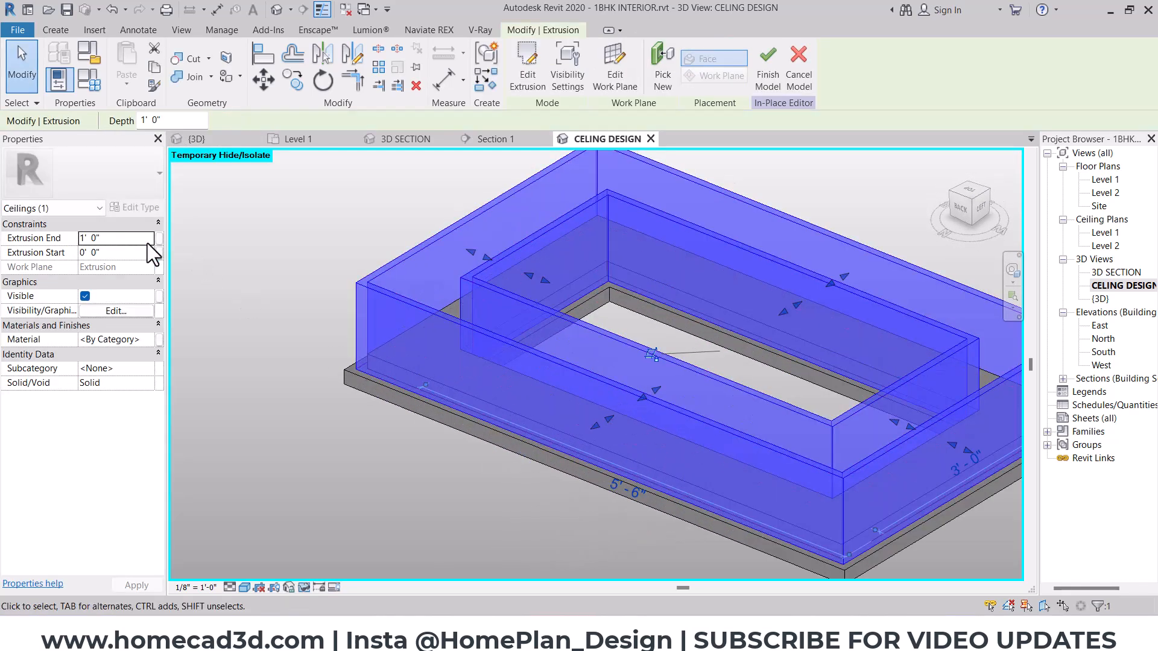
{"action": "left_click", "coordinate": [146, 242]}
{"action": "type", "text": "1"}
{"action": "key", "text": "Return"}
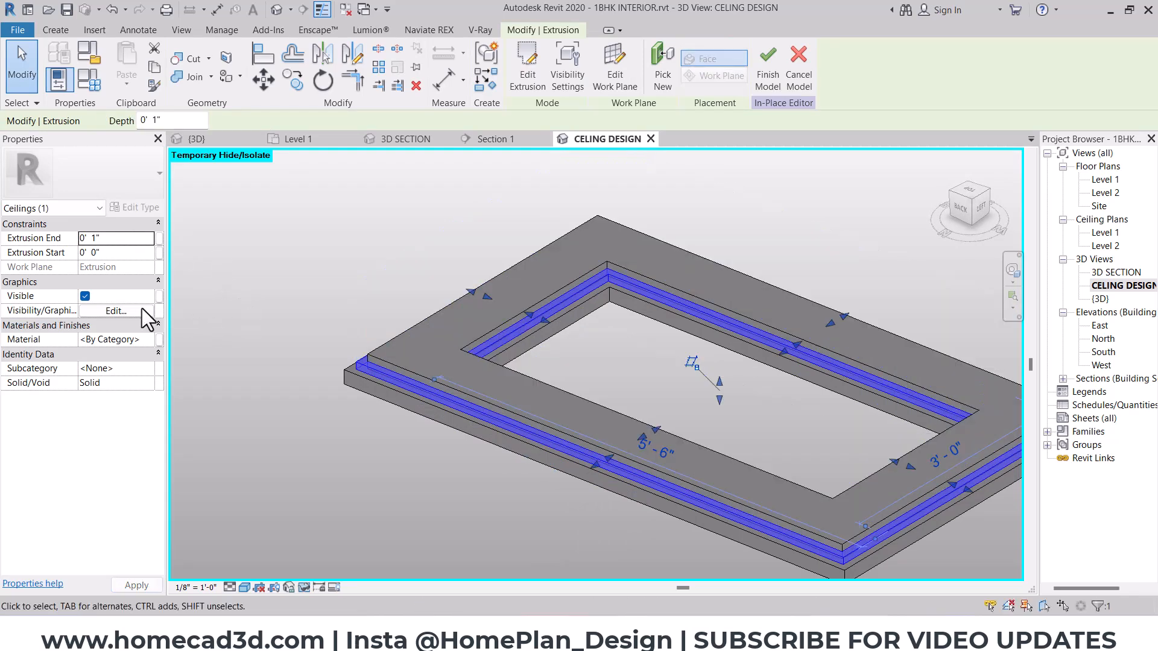
- Assign the hall celing light material to the light strip extrusion
{"action": "left_click", "coordinate": [147, 339]}
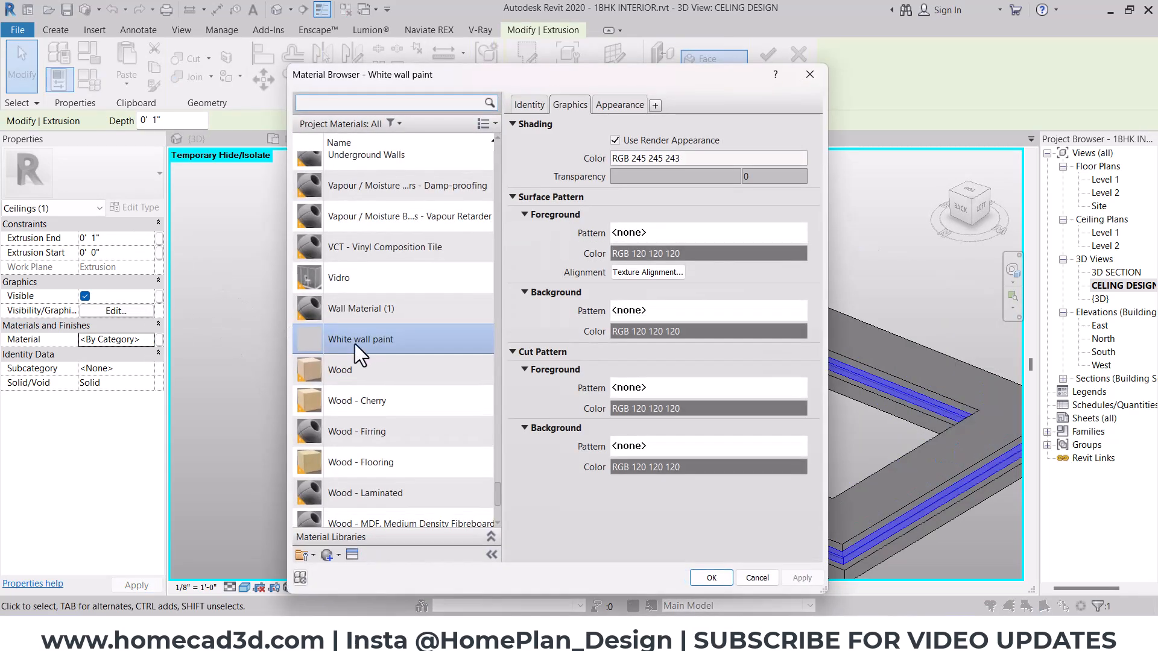
{"action": "left_click", "coordinate": [397, 123]}
{"action": "left_click", "coordinate": [315, 331]}
{"action": "left_click", "coordinate": [372, 170]}
{"action": "left_click", "coordinate": [710, 576]}
{"action": "left_click", "coordinate": [757, 444]}
- Select the upper and lower frame extrusions together and open their material assignment for editing
{"action": "middle_click_drag", "start_coordinate": [679, 475], "coordinate": [617, 437], "text": "shift"}
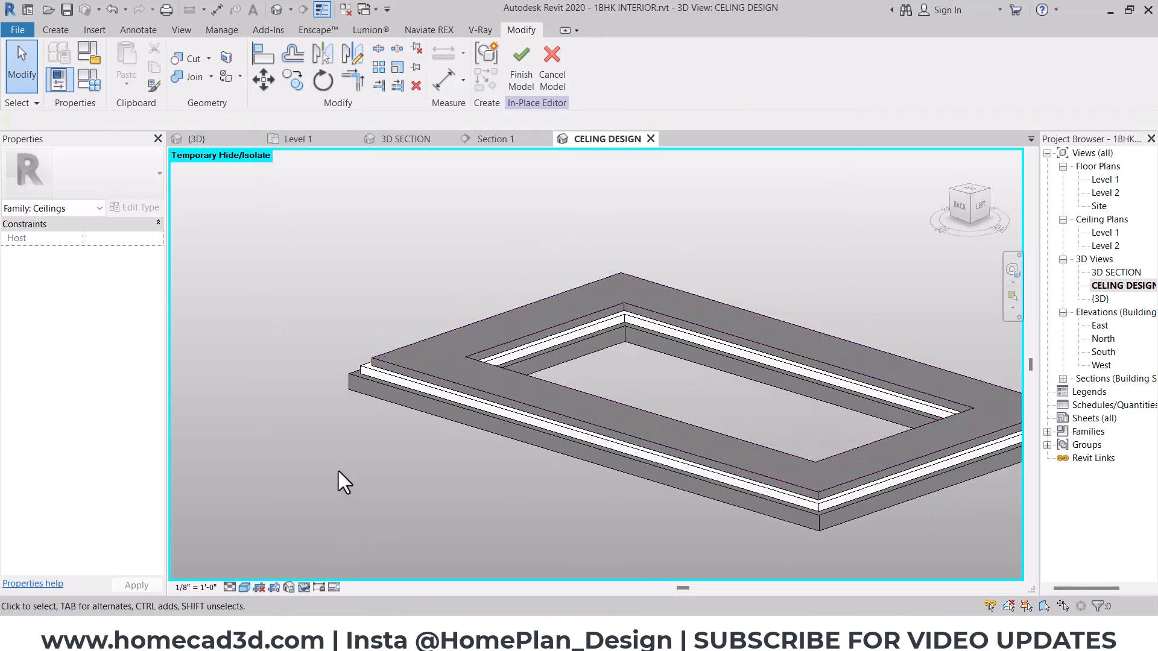
{"action": "left_click", "coordinate": [388, 397]}
{"action": "left_click", "coordinate": [375, 405], "text": "ctrl"}
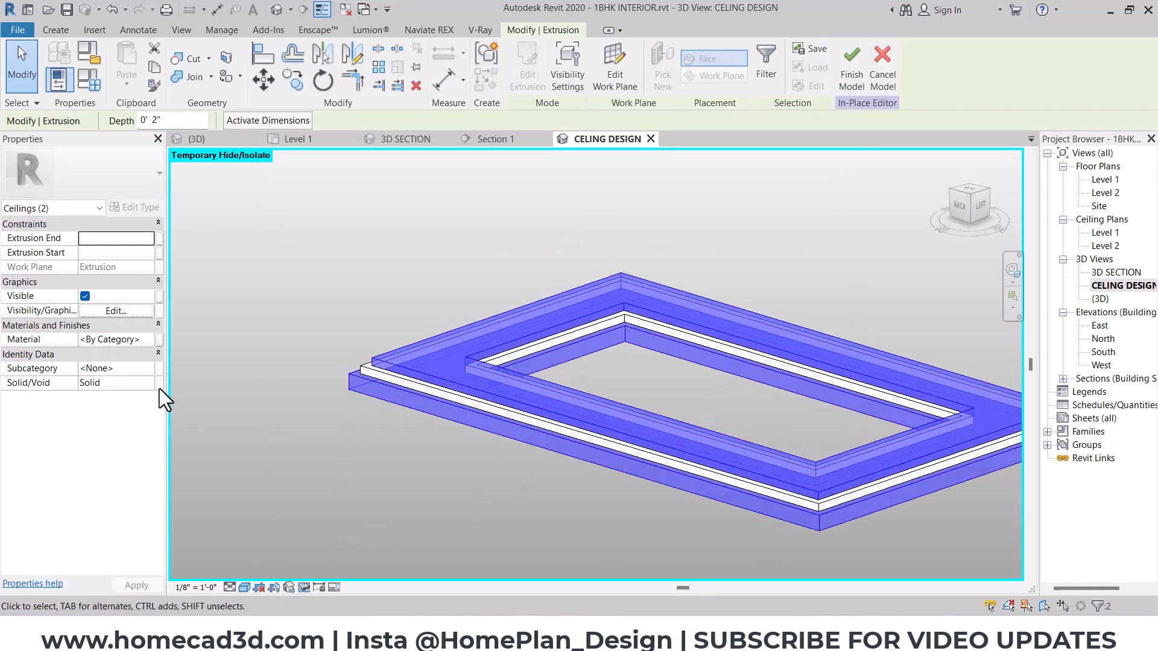
{"action": "left_click", "coordinate": [150, 339]}
{"action": "left_click", "coordinate": [158, 339]}
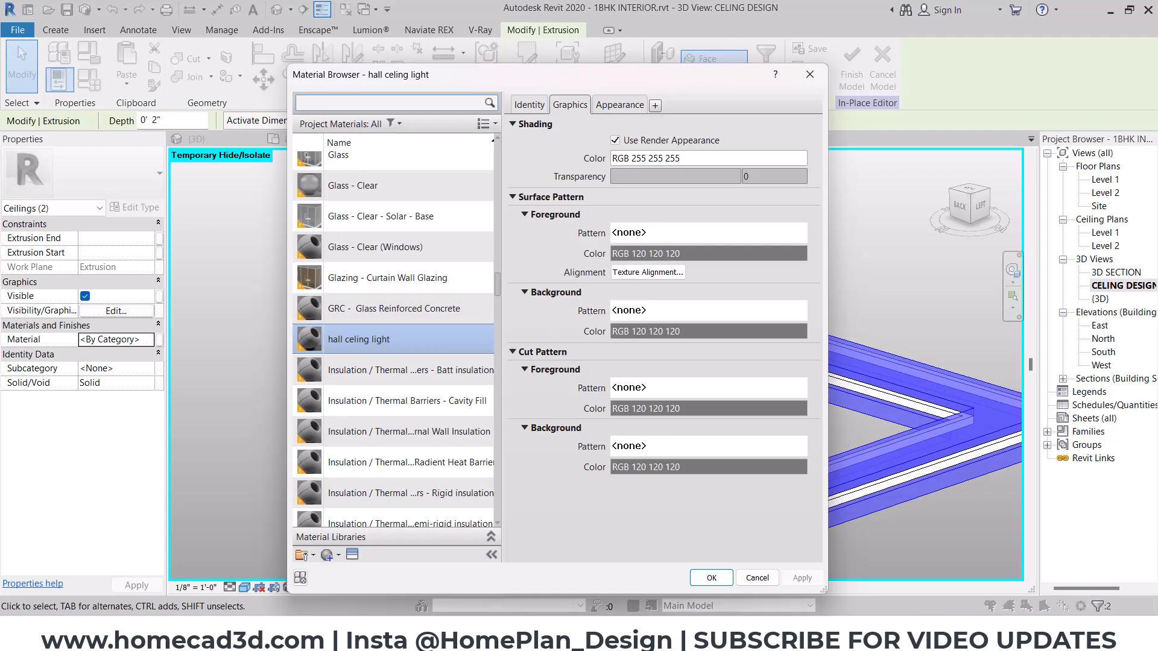
- Check the panels in the ceiling reference image, and create a new material named hall wood panel for the frames
{"action": "left_click", "coordinate": [754, 579]}
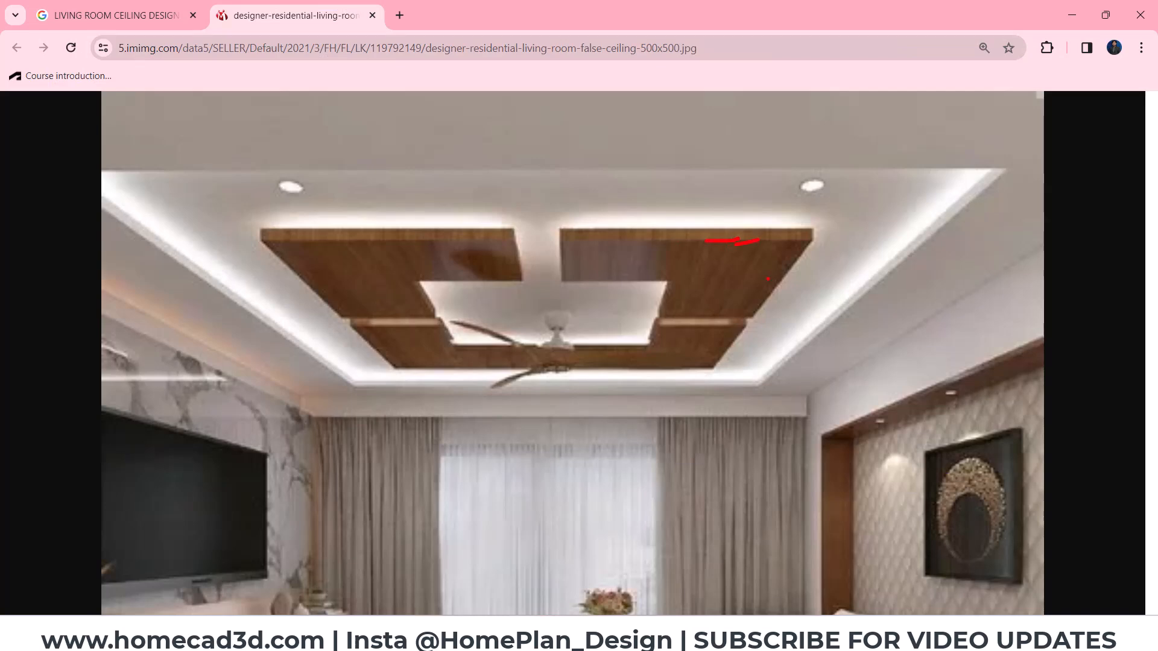
{"action": "mouse_move", "coordinate": [615, 603]}
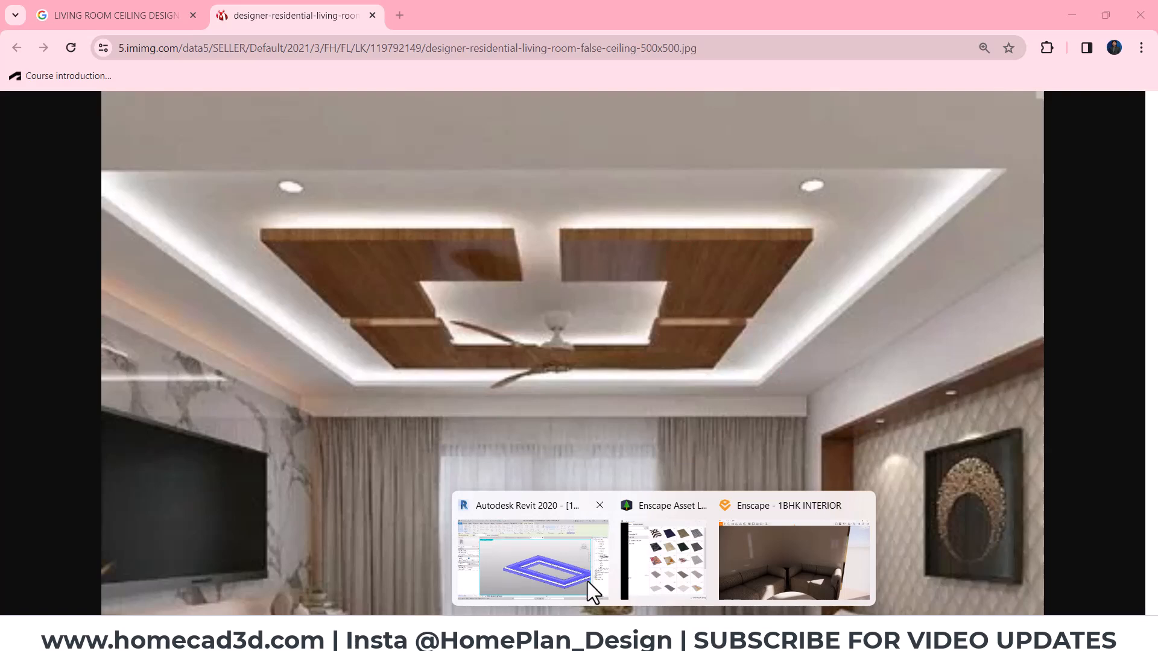
{"action": "left_click", "coordinate": [542, 547]}
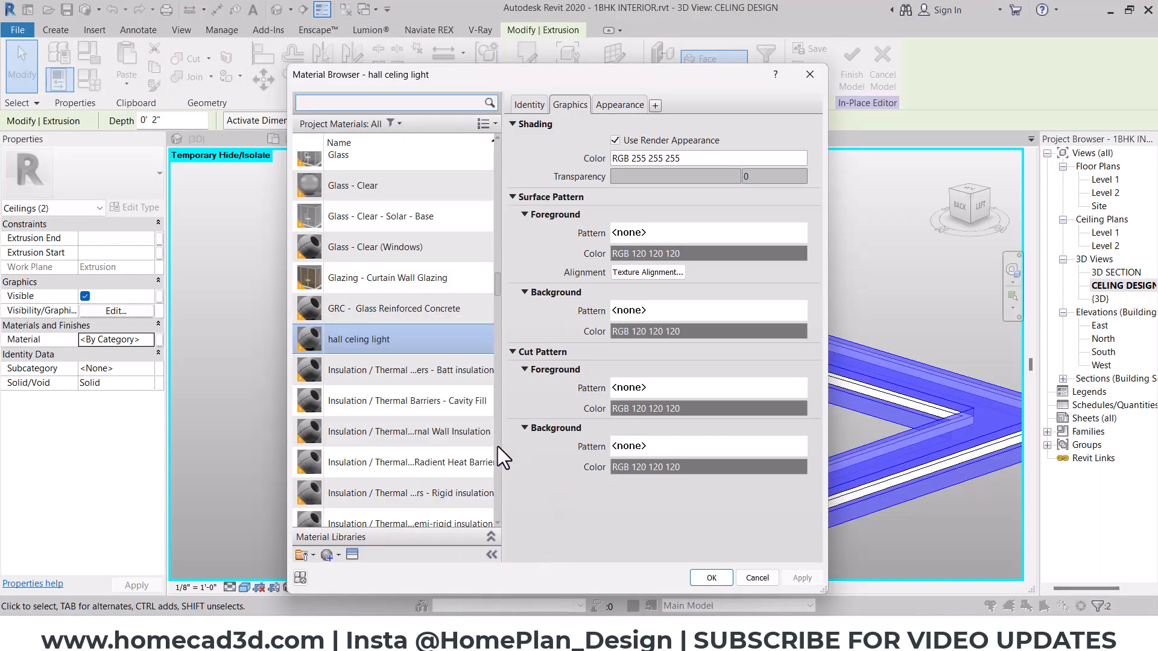
{"action": "scroll", "coordinate": [498, 446], "scroll_direction": "down", "scroll_amount": 1}
{"action": "left_click", "coordinate": [301, 577]}
{"action": "left_click", "coordinate": [375, 572]}
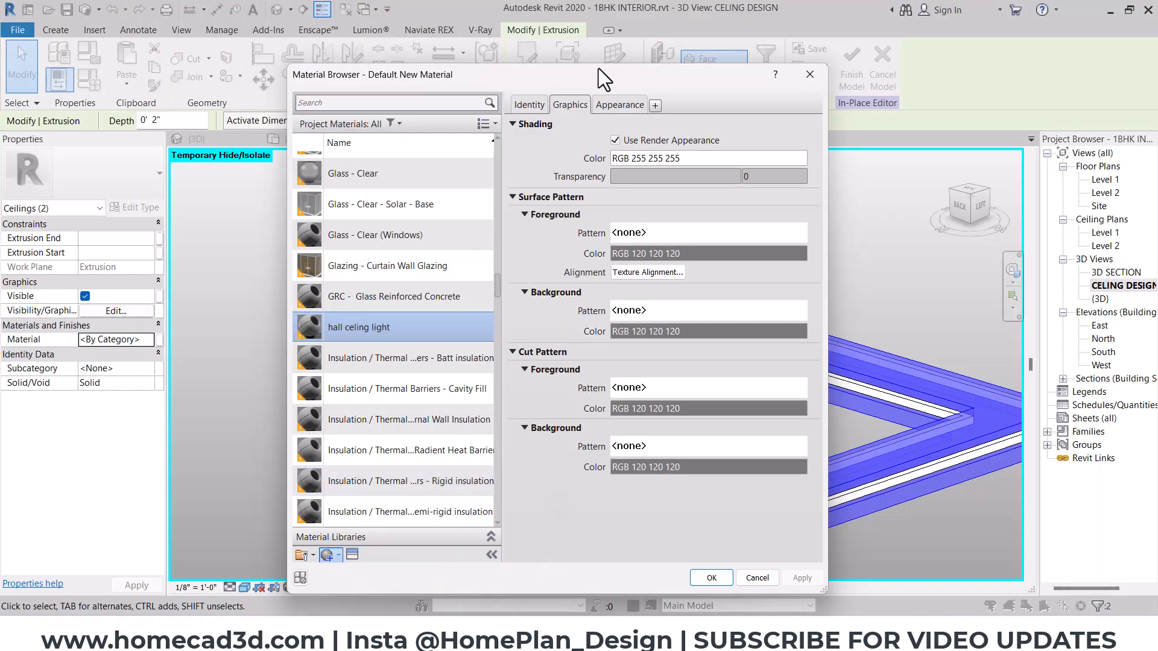
{"action": "left_click", "coordinate": [526, 104]}
{"action": "triple_click", "coordinate": [745, 128]}
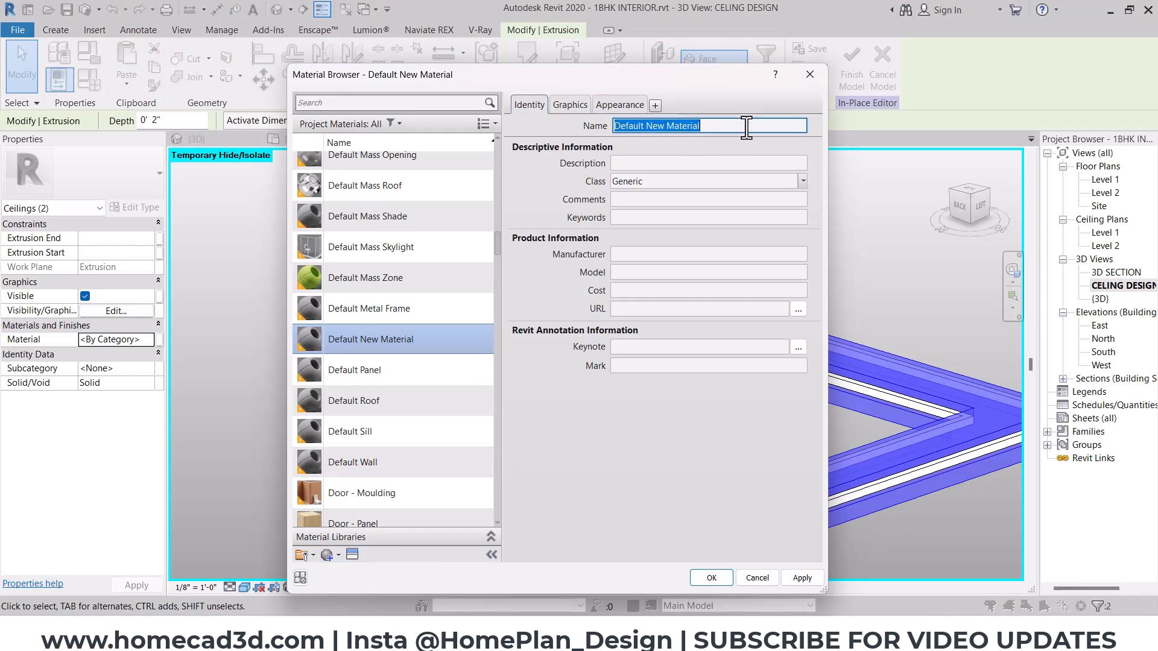
{"action": "type", "text": "hall wood"}
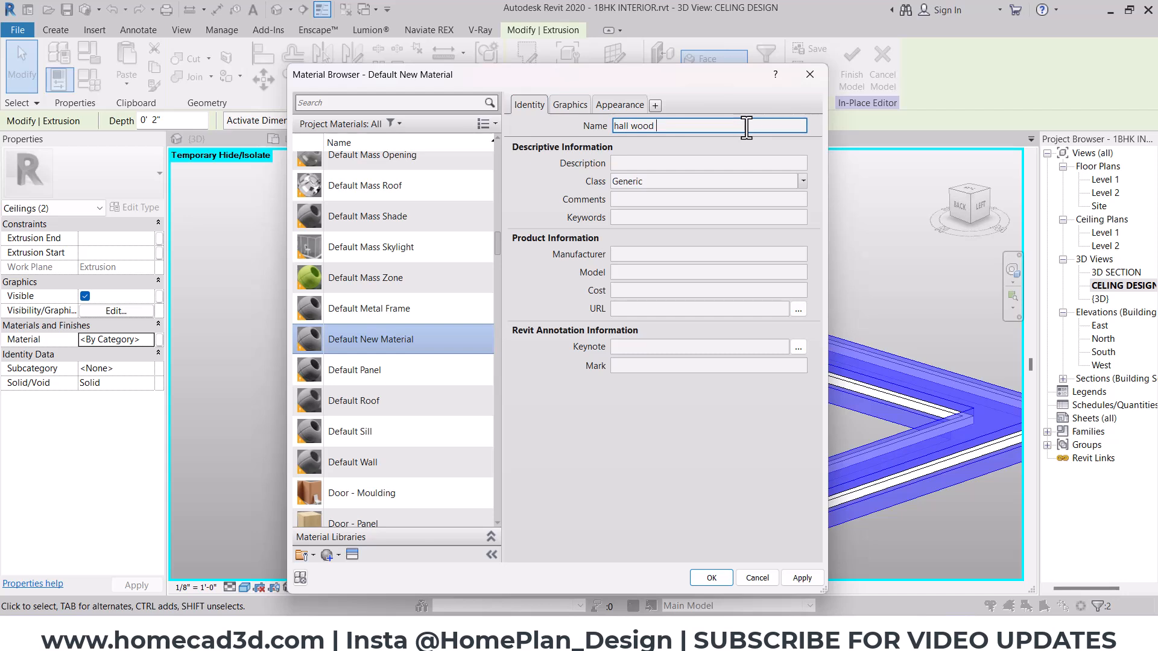
{"action": "type", "text": " panel"}
{"action": "left_click", "coordinate": [787, 181]}
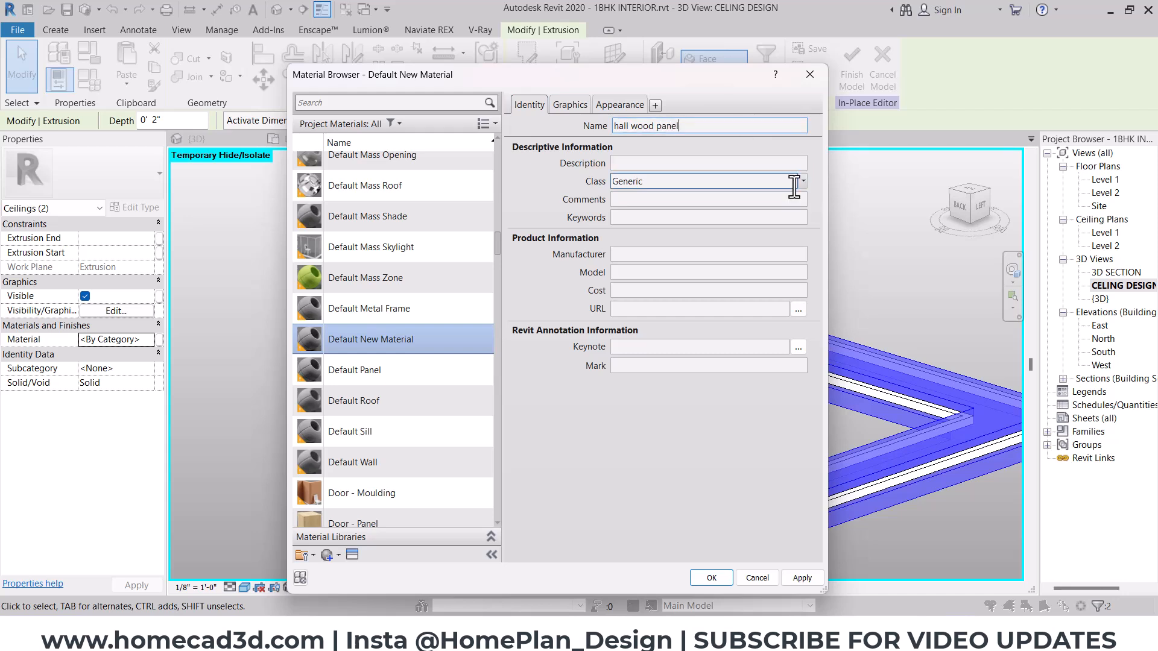
- Rename the new material "hall panel - tvunit , celing" and edit its class
{"action": "triple_click", "coordinate": [664, 125]}
{"action": "left_click", "coordinate": [656, 126]}
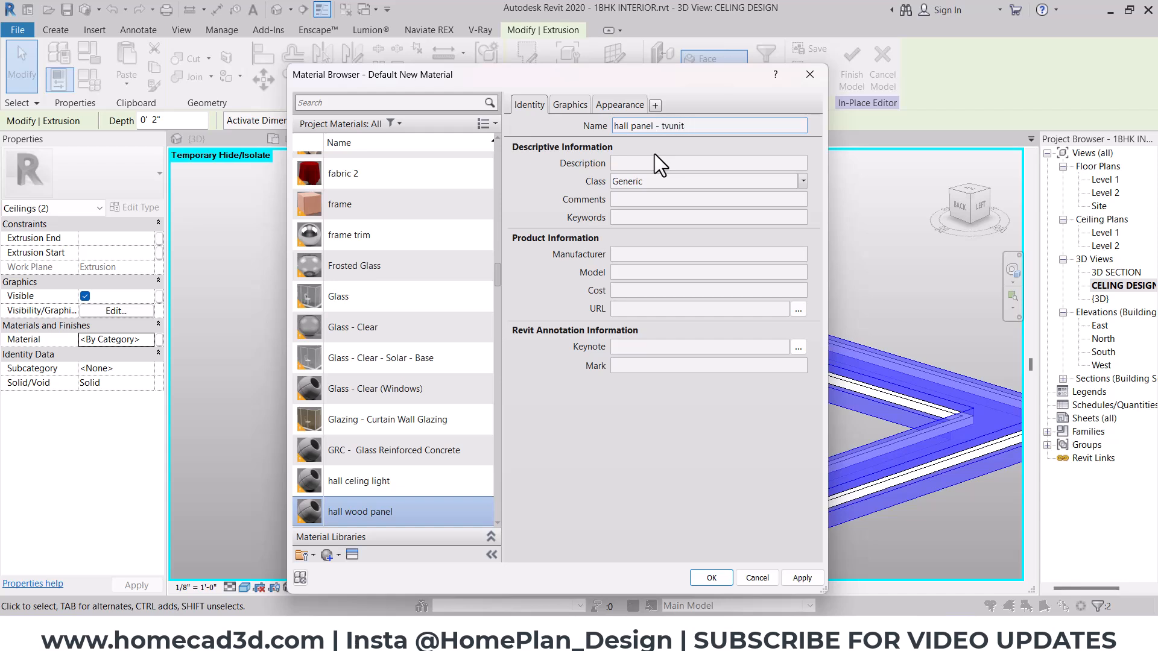
{"action": "type", "text": "celing"}
{"action": "left_click", "coordinate": [570, 106]}
{"action": "left_click", "coordinate": [532, 105]}
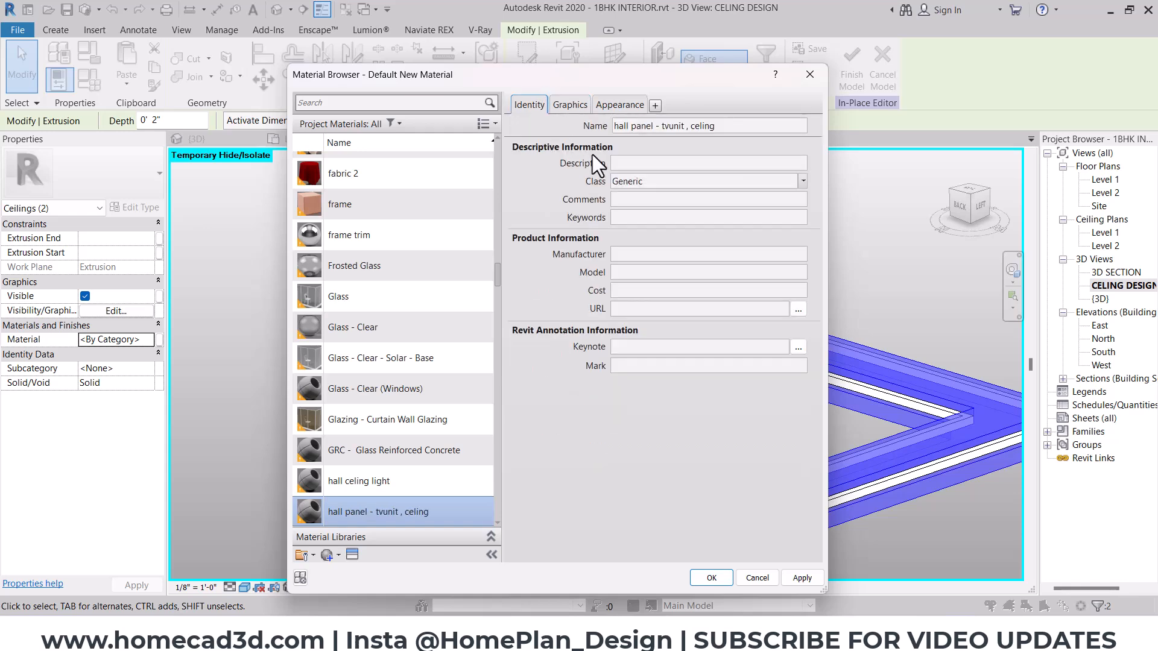
{"action": "double_click", "coordinate": [667, 182]}
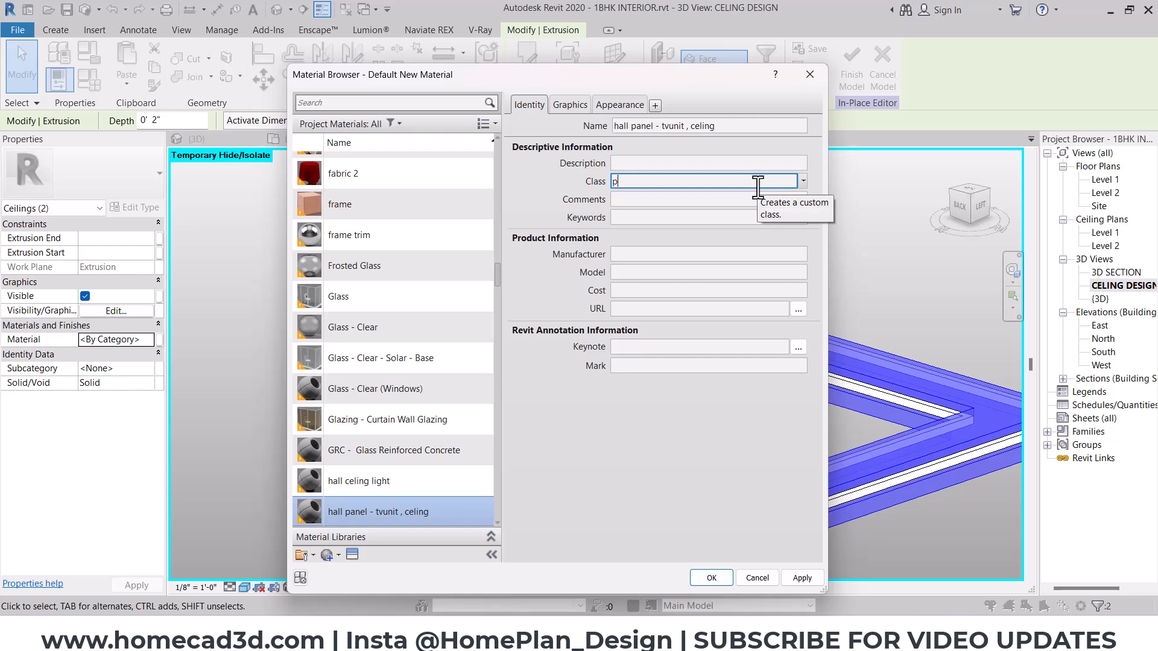
- Enable the render appearance for the material's shading and replace its appearance asset with Paint - Enamel Glossy (White)
{"action": "left_click", "coordinate": [570, 103]}
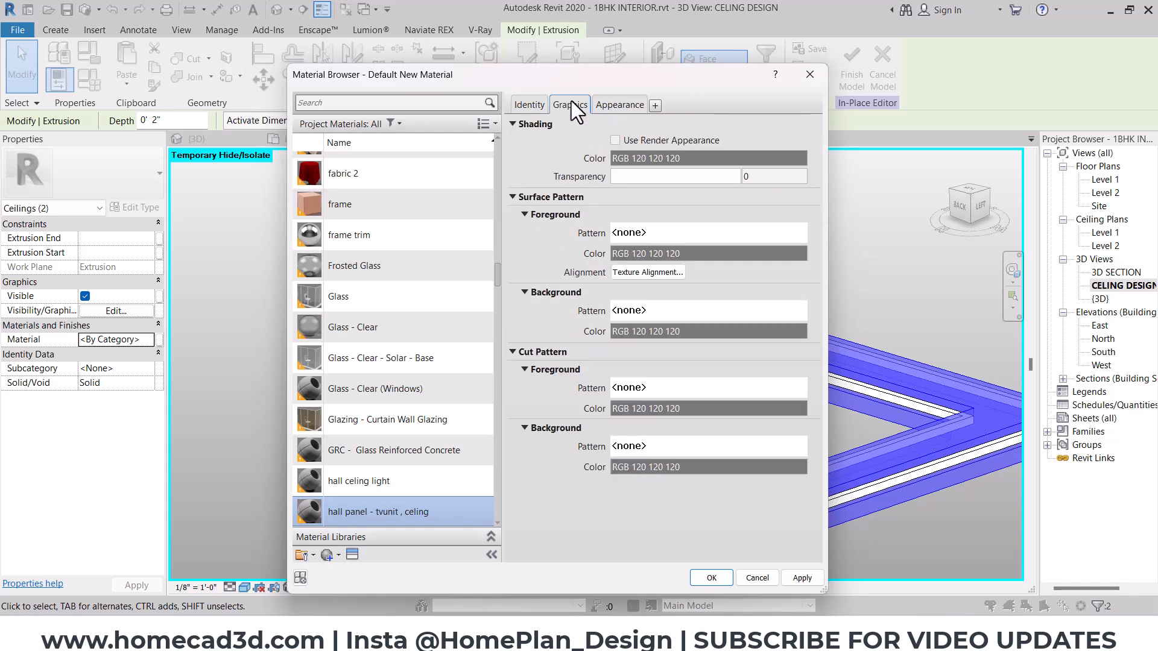
{"action": "left_click", "coordinate": [615, 140]}
{"action": "left_click", "coordinate": [619, 105]}
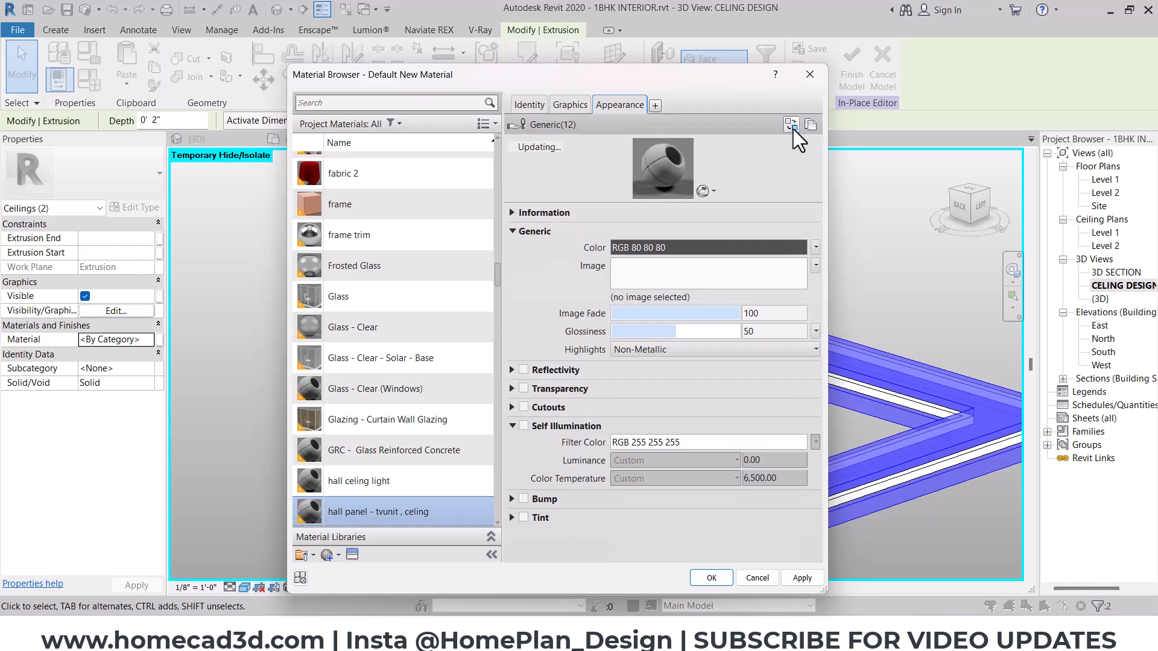
{"action": "left_click", "coordinate": [791, 124]}
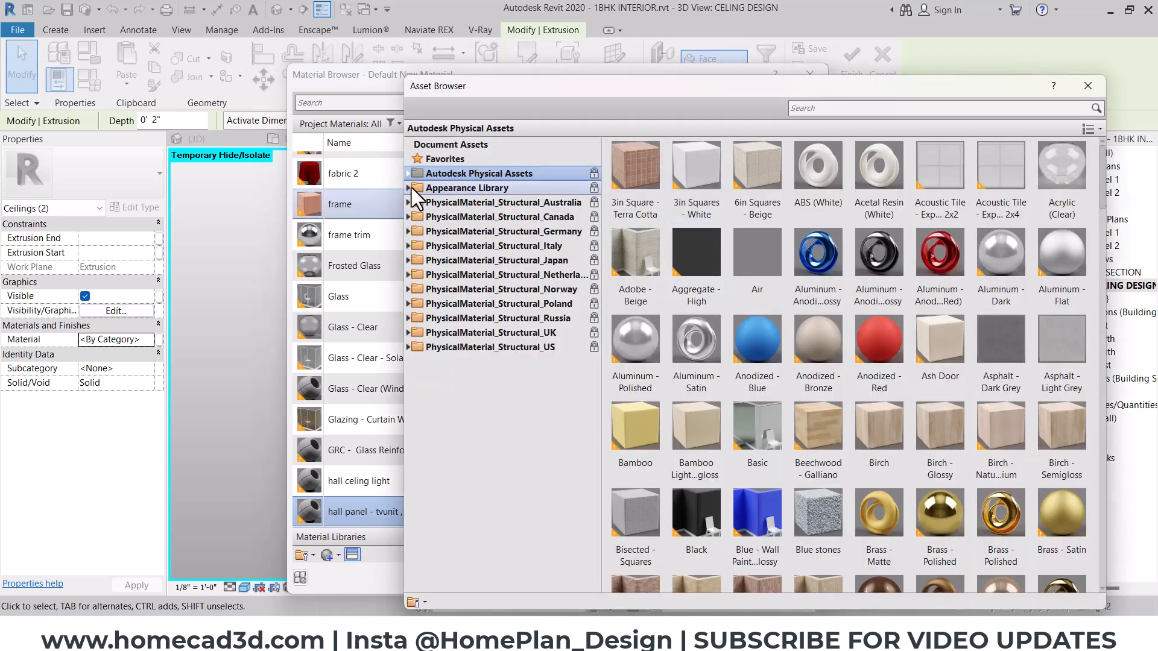
{"action": "left_click", "coordinate": [407, 187]}
{"action": "left_click", "coordinate": [455, 404]}
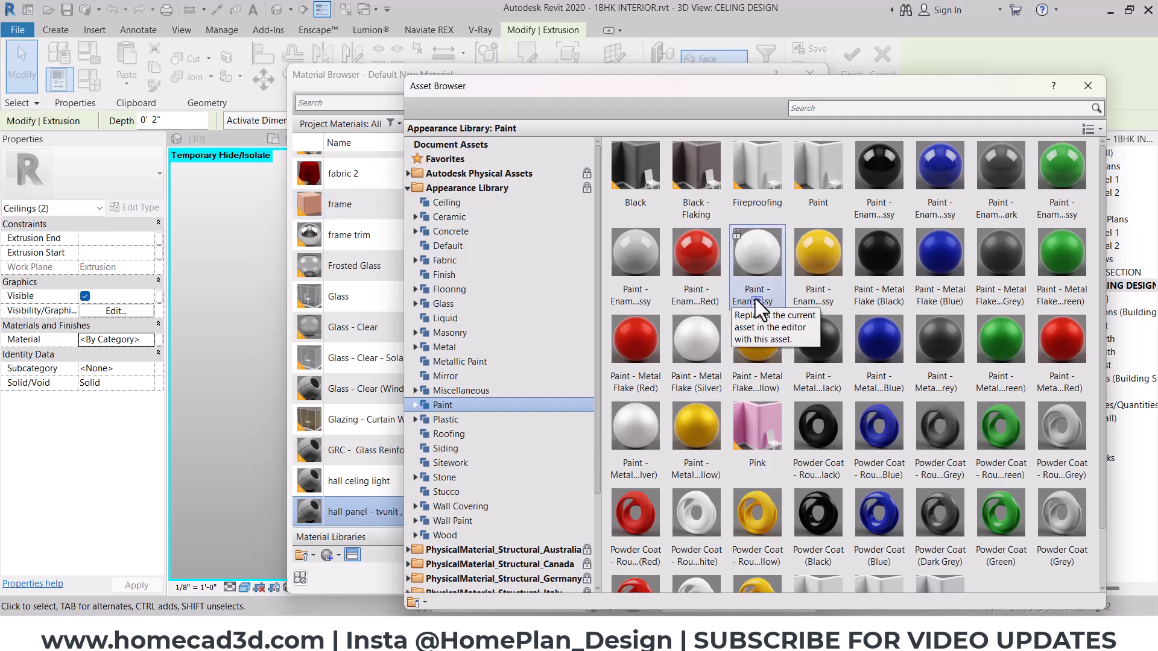
{"action": "left_click", "coordinate": [1088, 86]}
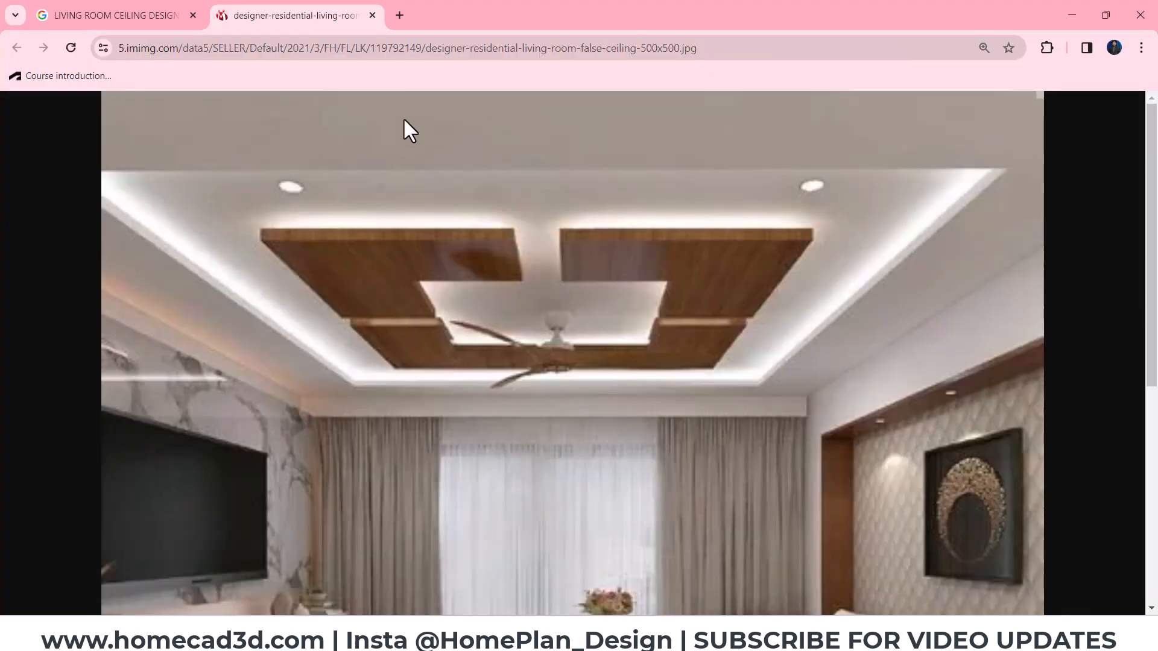
- Switch to the browser, search for "brown rgb codes" and look through the image results for a brown shade
{"action": "left_click", "coordinate": [403, 22]}
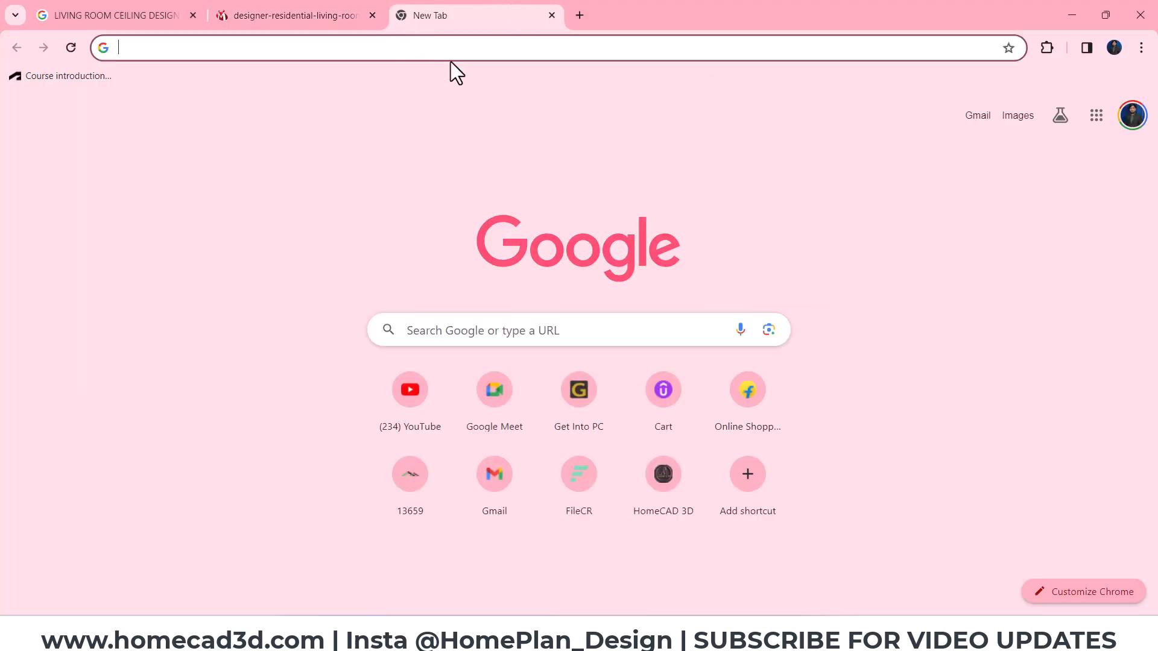
{"action": "type", "text": "brown rgb codes"}
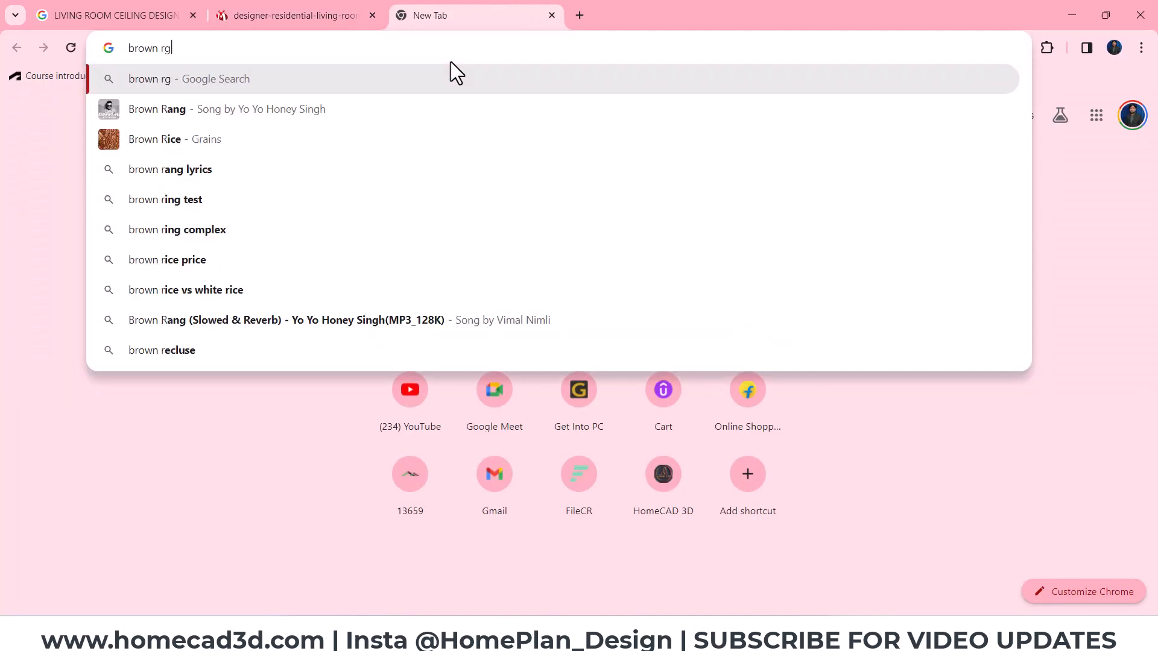
{"action": "key", "text": "Return"}
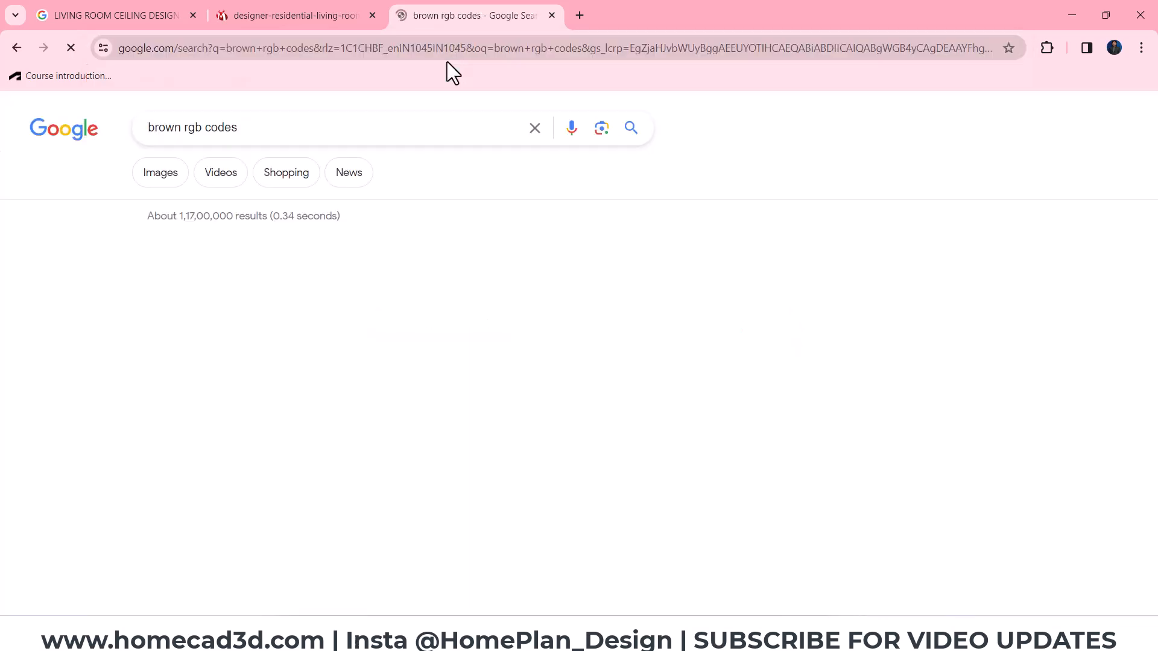
{"action": "left_click", "coordinate": [168, 175]}
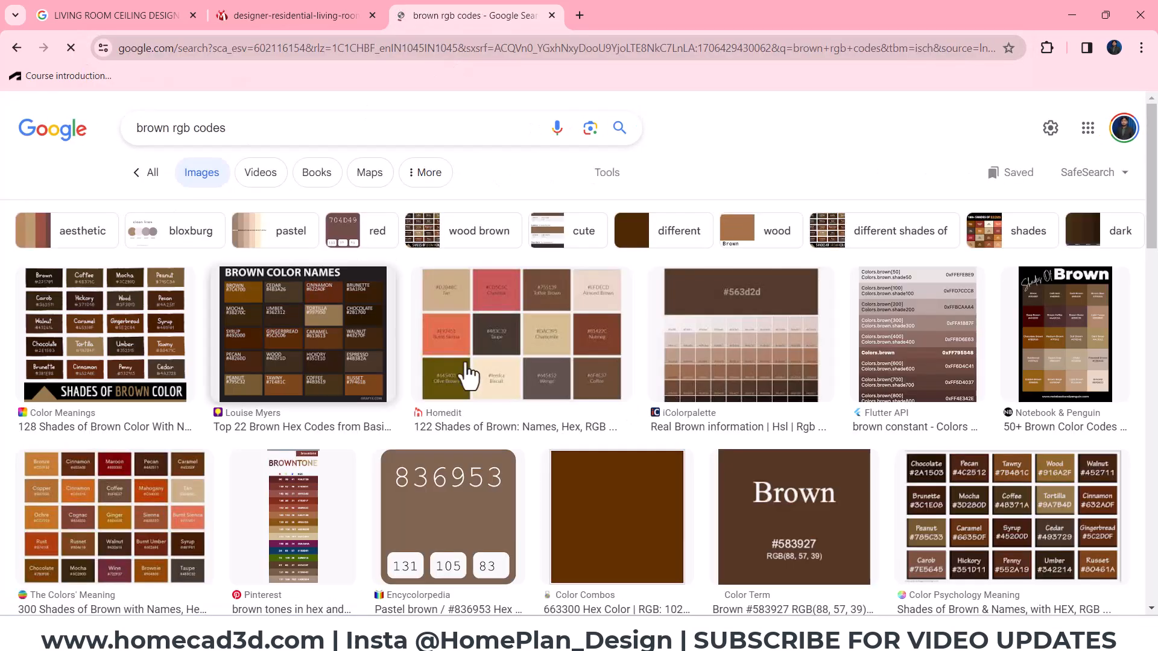
{"action": "scroll", "coordinate": [500, 361], "scroll_direction": "down", "scroll_amount": 2}
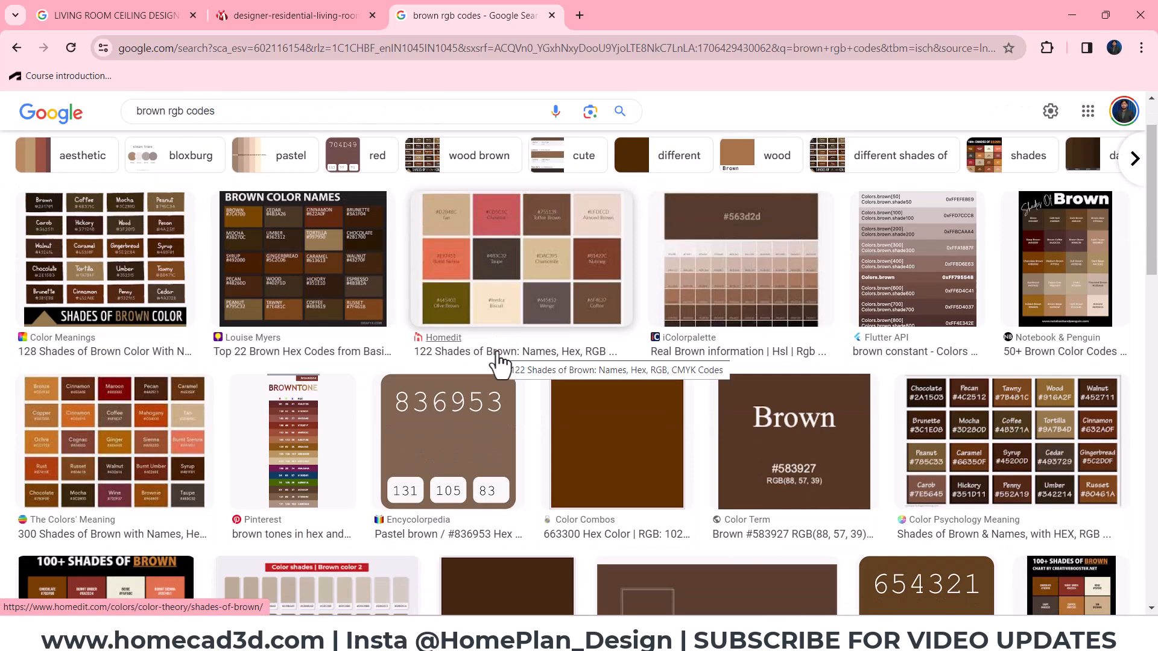
{"action": "scroll", "coordinate": [499, 362], "scroll_direction": "down", "scroll_amount": 4}
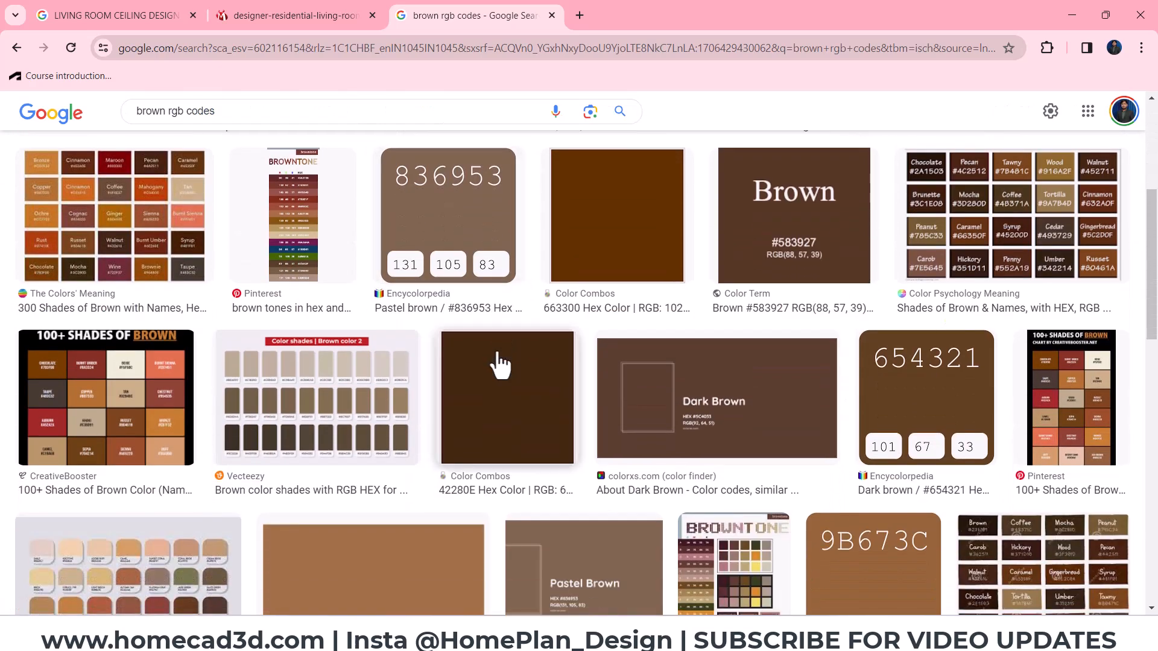
{"action": "scroll", "coordinate": [499, 362], "scroll_direction": "up", "scroll_amount": 5}
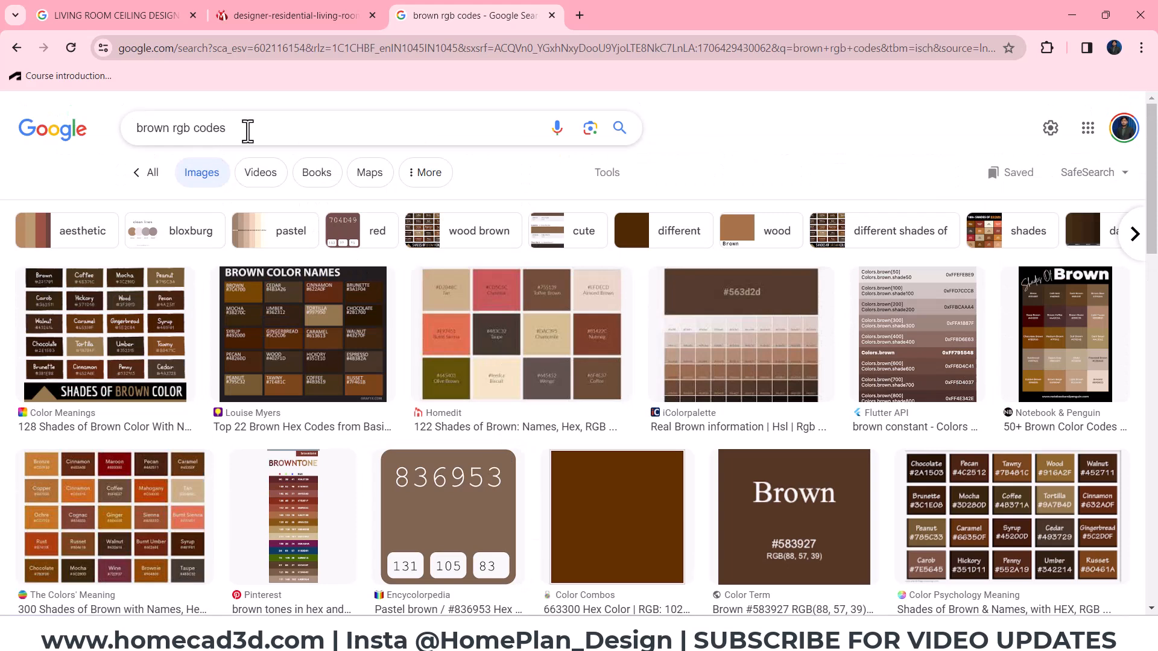
- Search images for "slaty gray rgb codes" and open the colorxs.com Slate Gray result to read its RGB code
{"action": "left_click", "coordinate": [248, 129]}
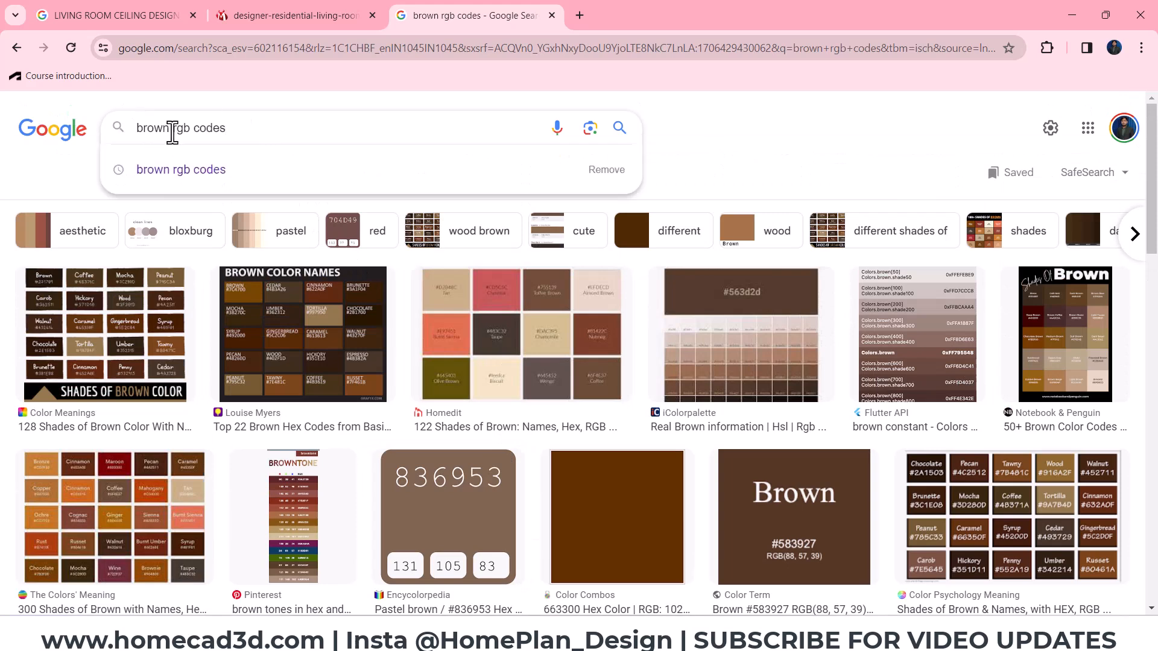
{"action": "left_click_drag", "start_coordinate": [171, 132], "coordinate": [78, 139]}
{"action": "type", "text": "slaty gray"}
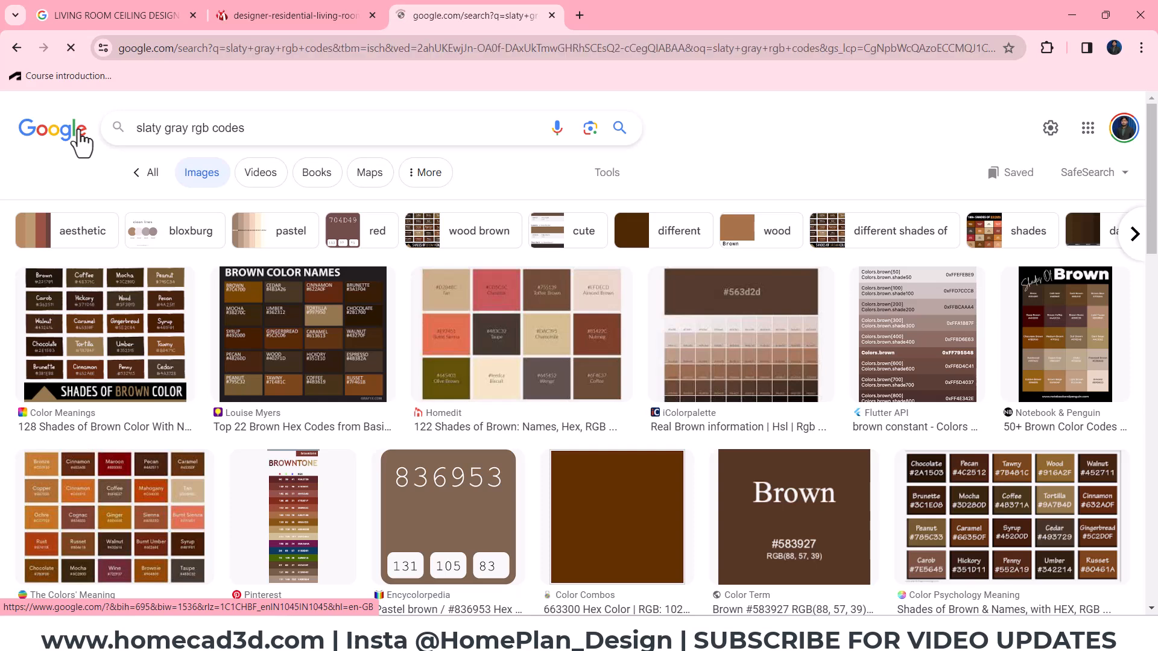
{"action": "scroll", "coordinate": [545, 352], "scroll_direction": "down", "scroll_amount": 1}
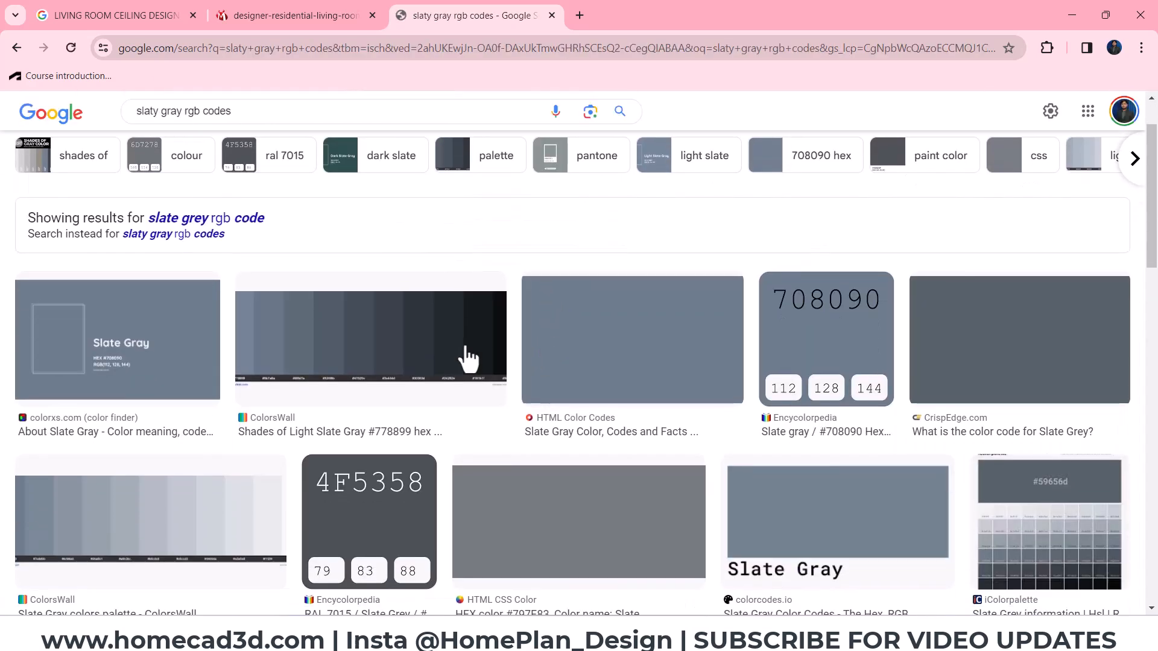
{"action": "left_click", "coordinate": [102, 359]}
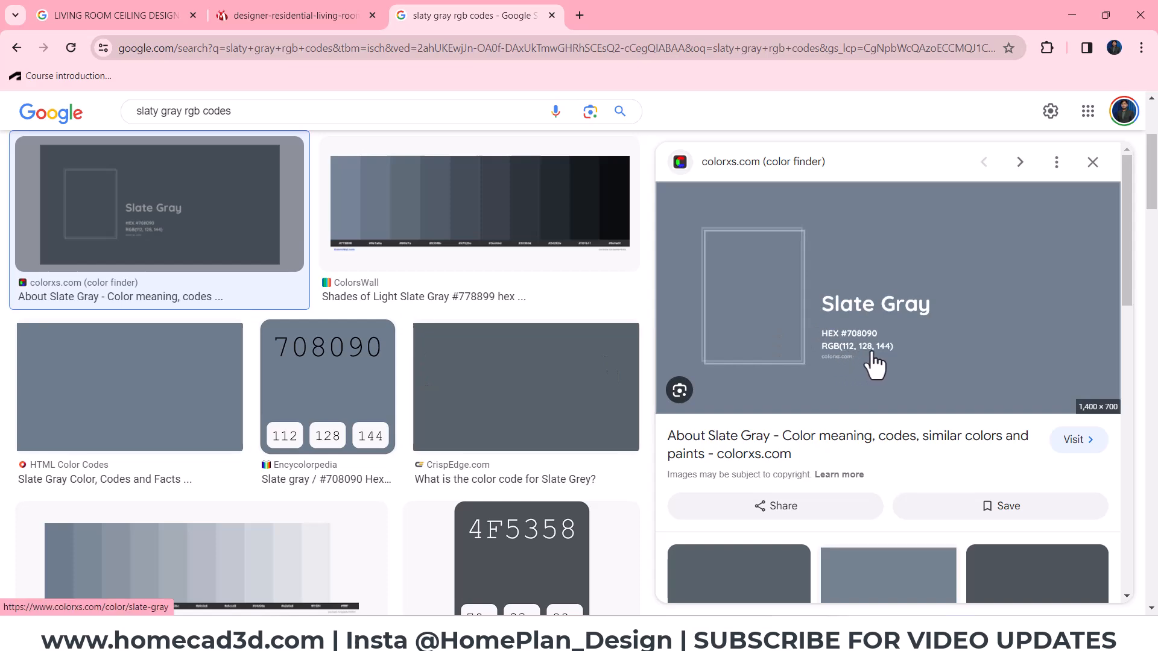
- Return to Revit and set the panel paint's color to slate gray, RGB 112, 128, 144
{"action": "key", "text": "alt+Tab"}
{"action": "left_click", "coordinate": [743, 251]}
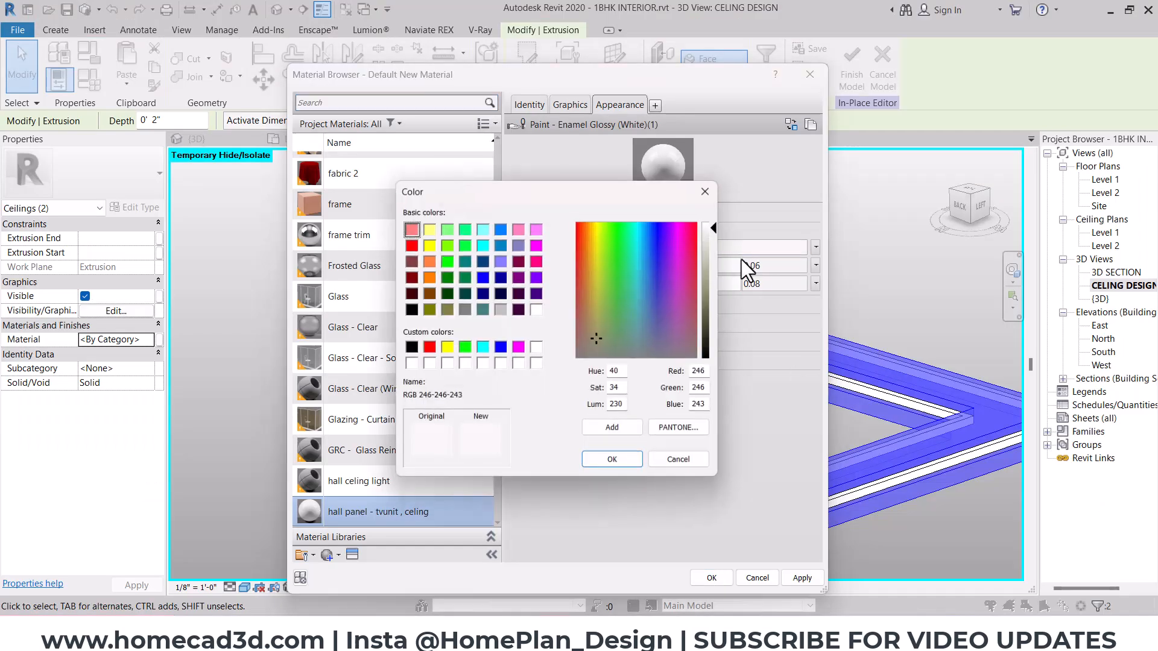
{"action": "key", "text": "alt+Tab"}
{"action": "key", "text": "alt+Tab"}
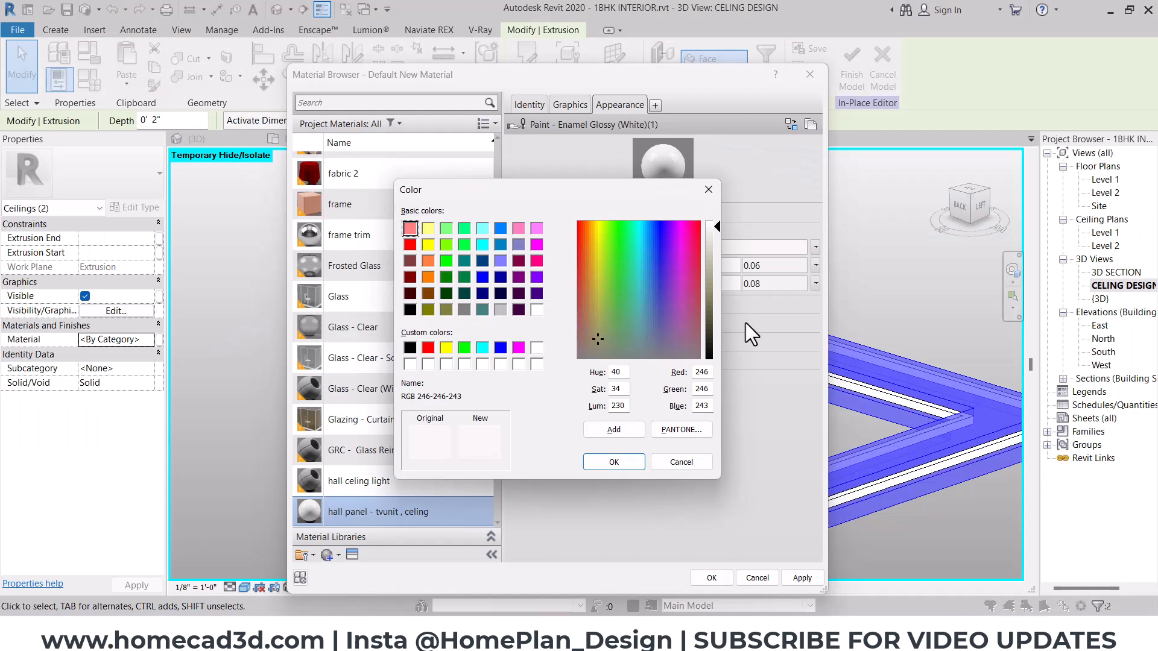
{"action": "type", "text": "112"}
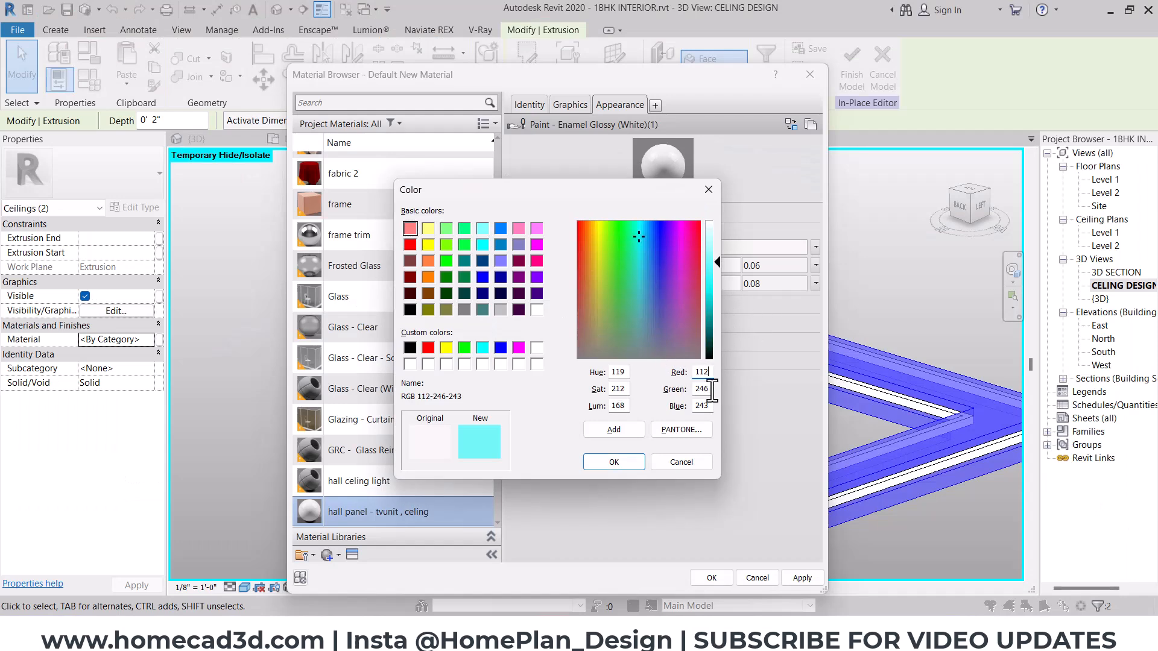
{"action": "type", "text": "128"}
{"action": "key", "text": "alt+Tab"}
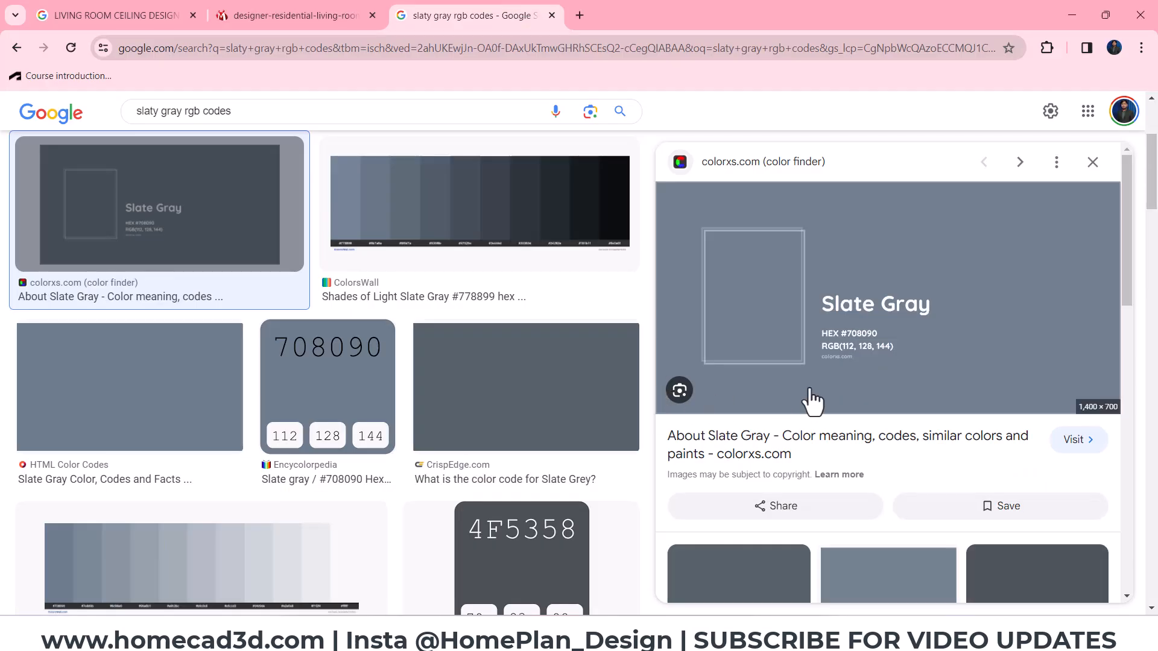
{"action": "key", "text": "alt+Tab"}
{"action": "key", "text": "Tab"}
{"action": "type", "text": "144"}
{"action": "left_click", "coordinate": [612, 462]}
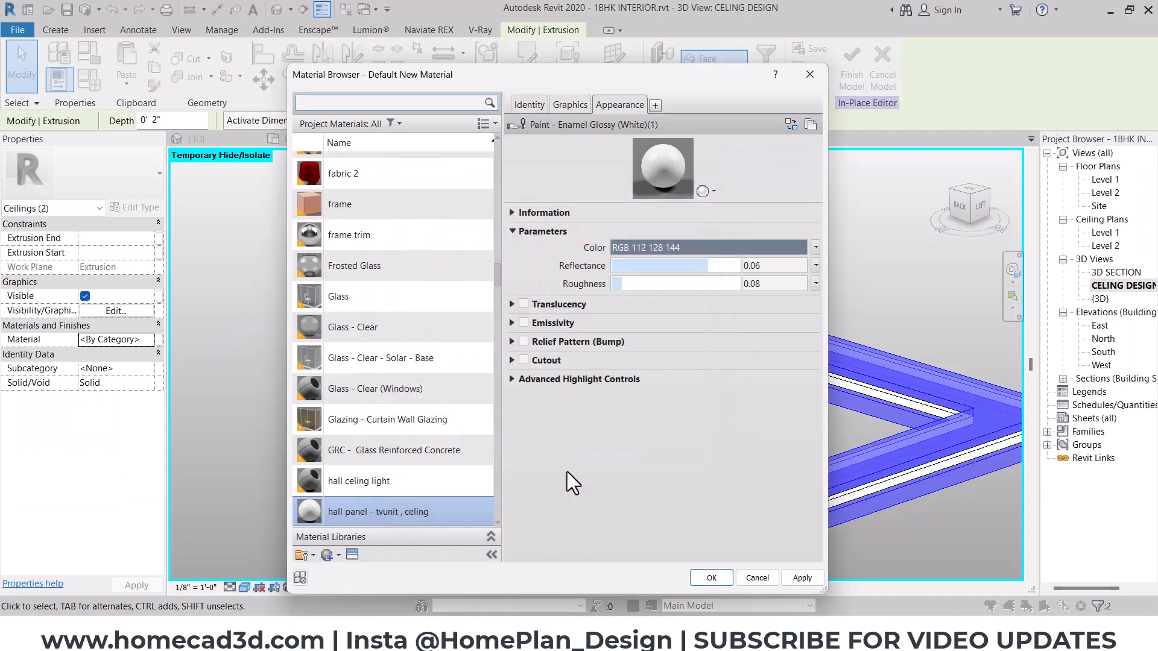
- Set the slate gray panel paint's reflectance to 0.03 and apply the material to the selected central panel extrusions
{"action": "left_click", "coordinate": [778, 266]}
{"action": "type", "text": "0.0"}
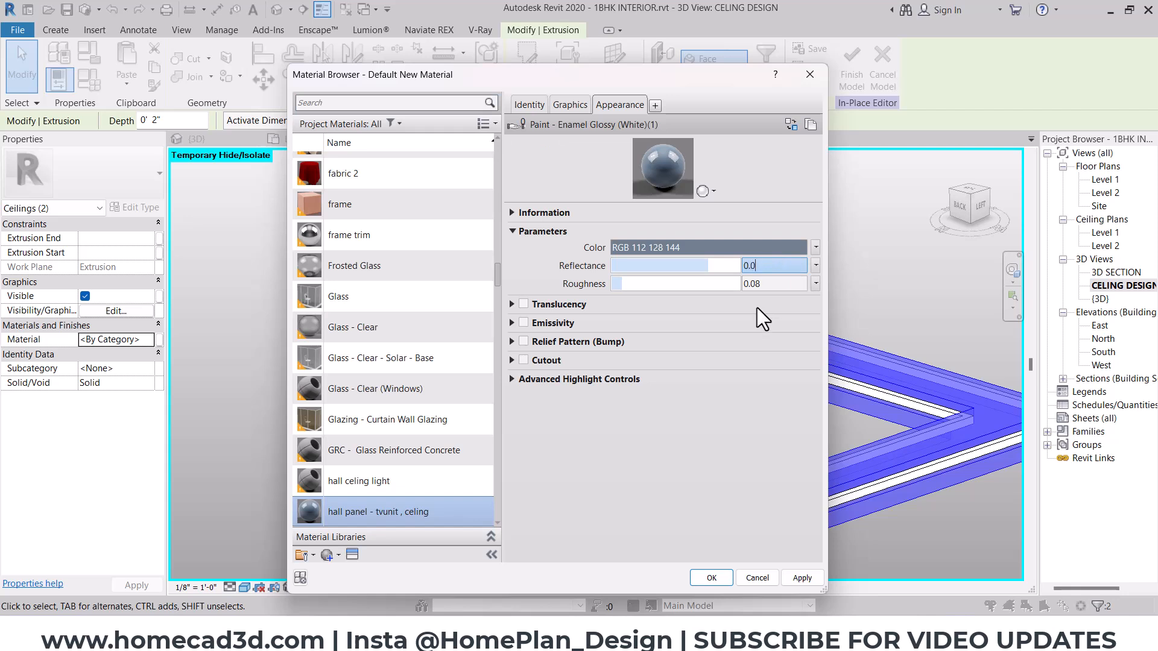
{"action": "type", "text": "3"}
{"action": "left_click", "coordinate": [699, 573]}
{"action": "key", "text": "Escape"}
- Reset the temporary hide/isolate in the ceiling design view and finish the in-place ceiling model
{"action": "left_click", "coordinate": [292, 584]}
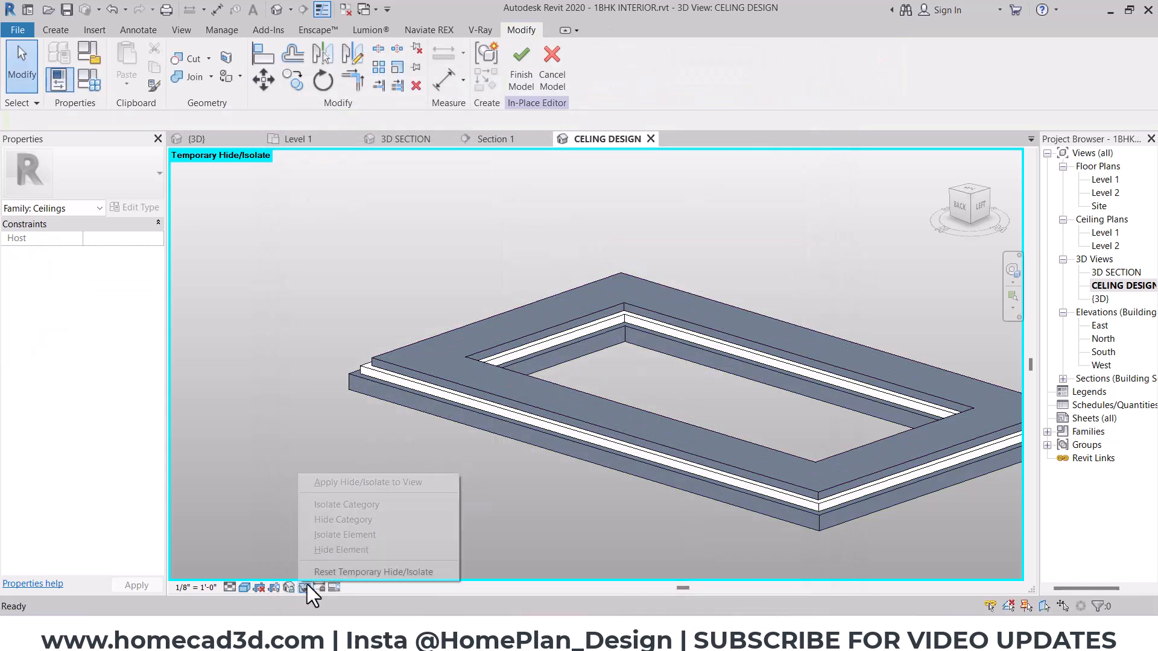
{"action": "left_click", "coordinate": [315, 569]}
{"action": "middle_click_drag", "start_coordinate": [505, 385], "coordinate": [512, 461], "text": "shift"}
{"action": "scroll", "coordinate": [512, 461], "scroll_direction": "up", "scroll_amount": 6}
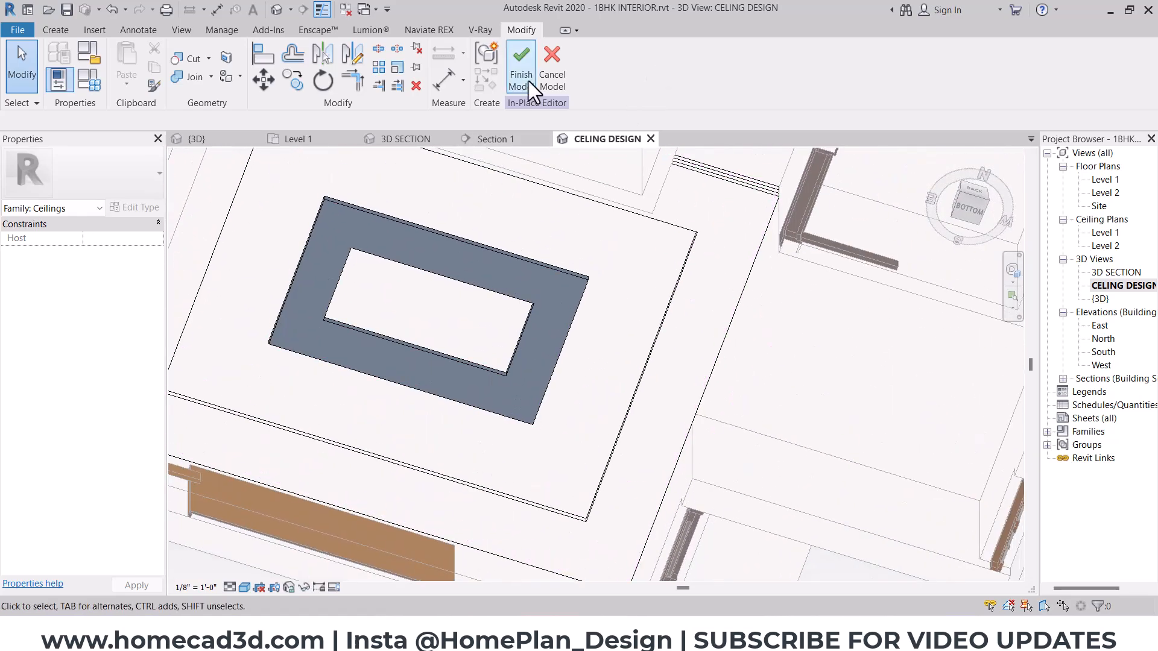
{"action": "left_click", "coordinate": [520, 70]}
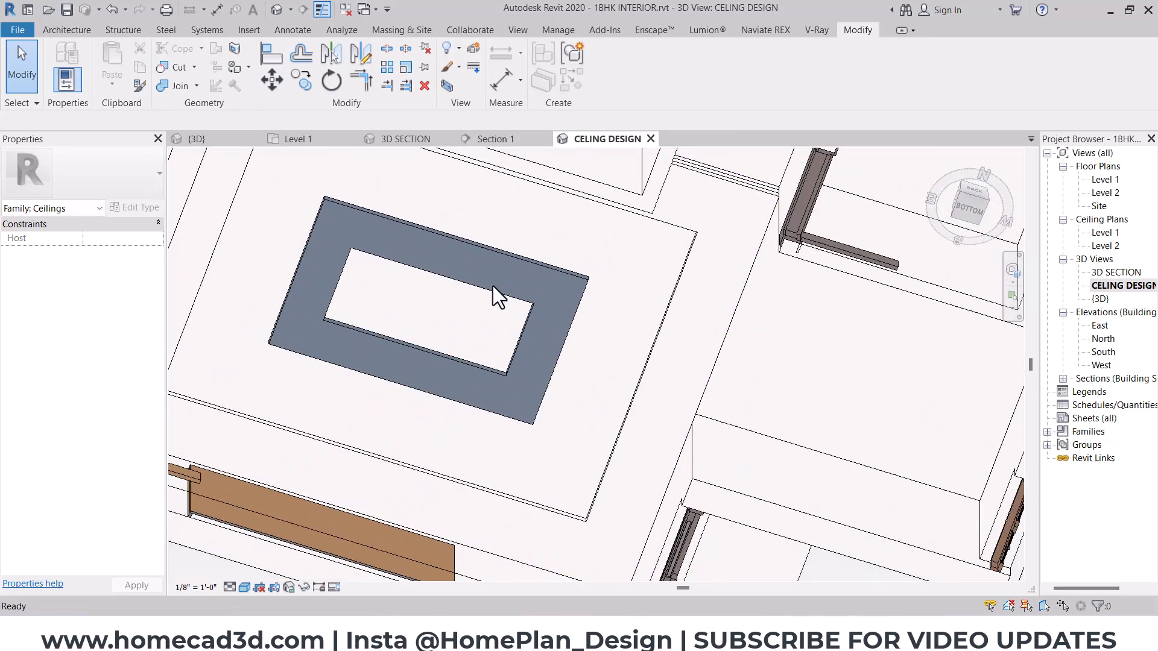
{"action": "scroll", "coordinate": [568, 298], "scroll_direction": "down", "scroll_amount": 5}
{"action": "middle_click_drag", "start_coordinate": [568, 298], "coordinate": [487, 429], "text": "shift"}
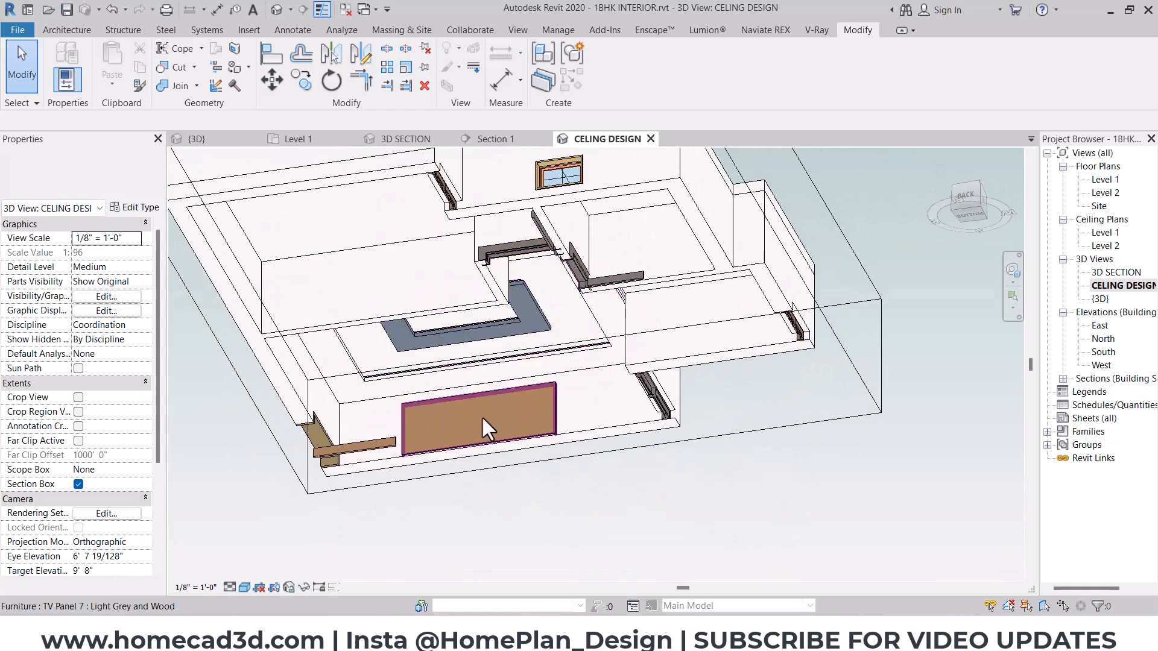
- Switch to the 3D SECTION view and open the type properties of the wall-mounted TV panel
{"action": "left_click", "coordinate": [405, 139]}
{"action": "middle_click_drag", "start_coordinate": [398, 253], "coordinate": [313, 346], "text": "shift"}
{"action": "scroll", "coordinate": [599, 389], "scroll_direction": "up", "scroll_amount": 5}
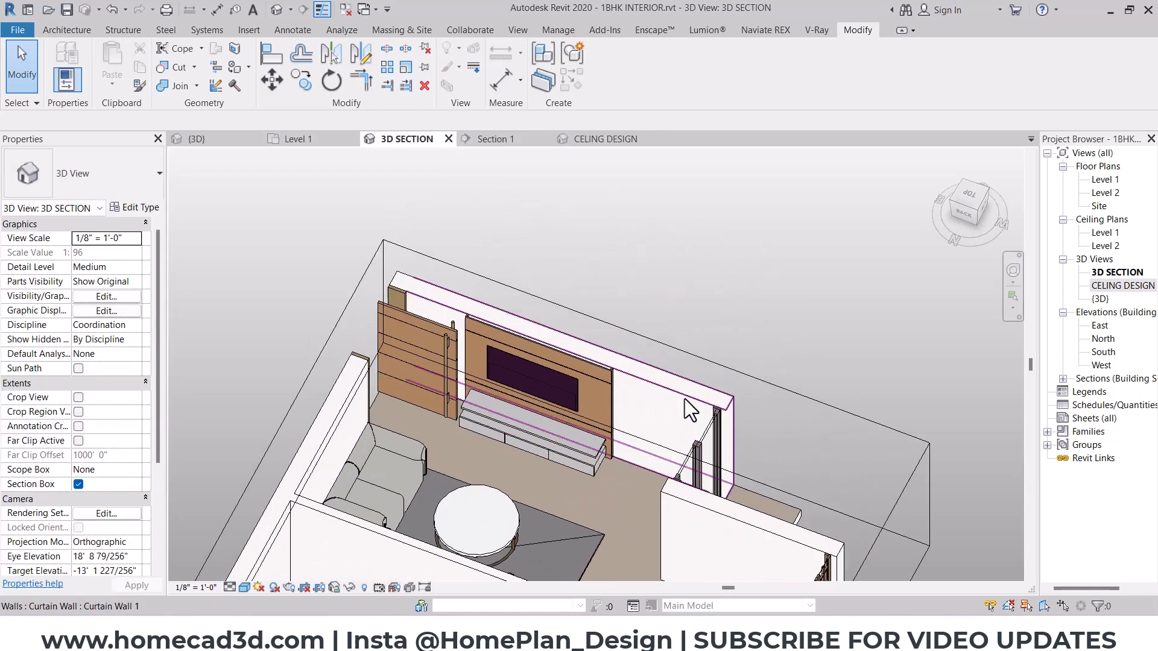
{"action": "left_click", "coordinate": [593, 386]}
{"action": "key", "text": "Escape"}
{"action": "left_click", "coordinate": [606, 363]}
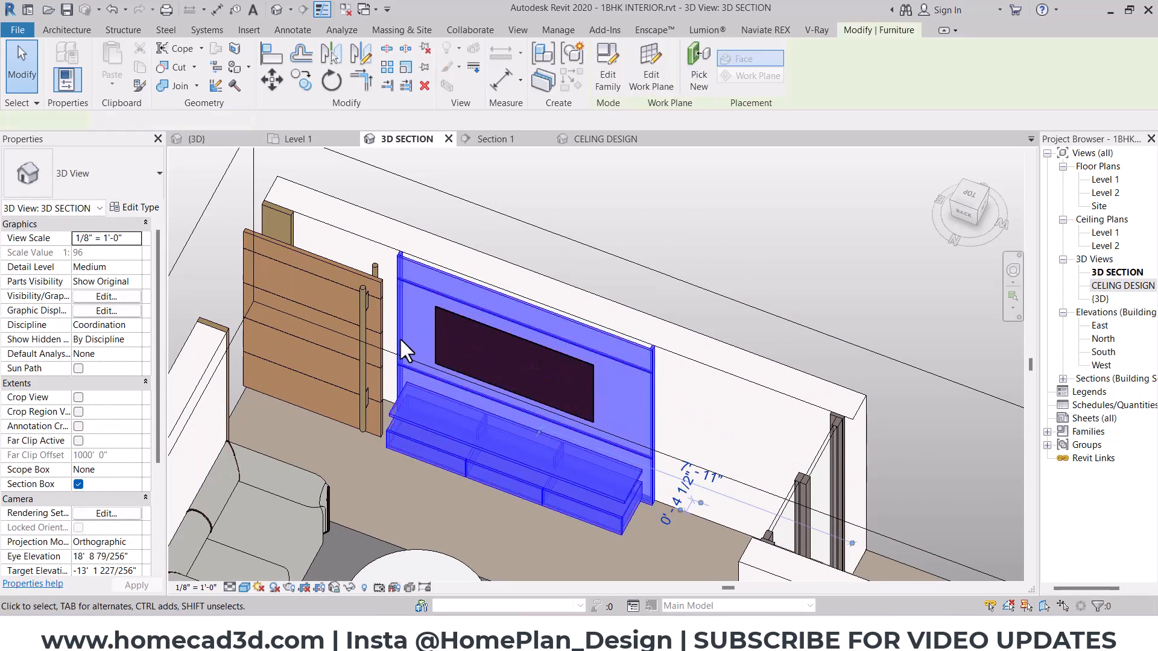
{"action": "left_click", "coordinate": [129, 207]}
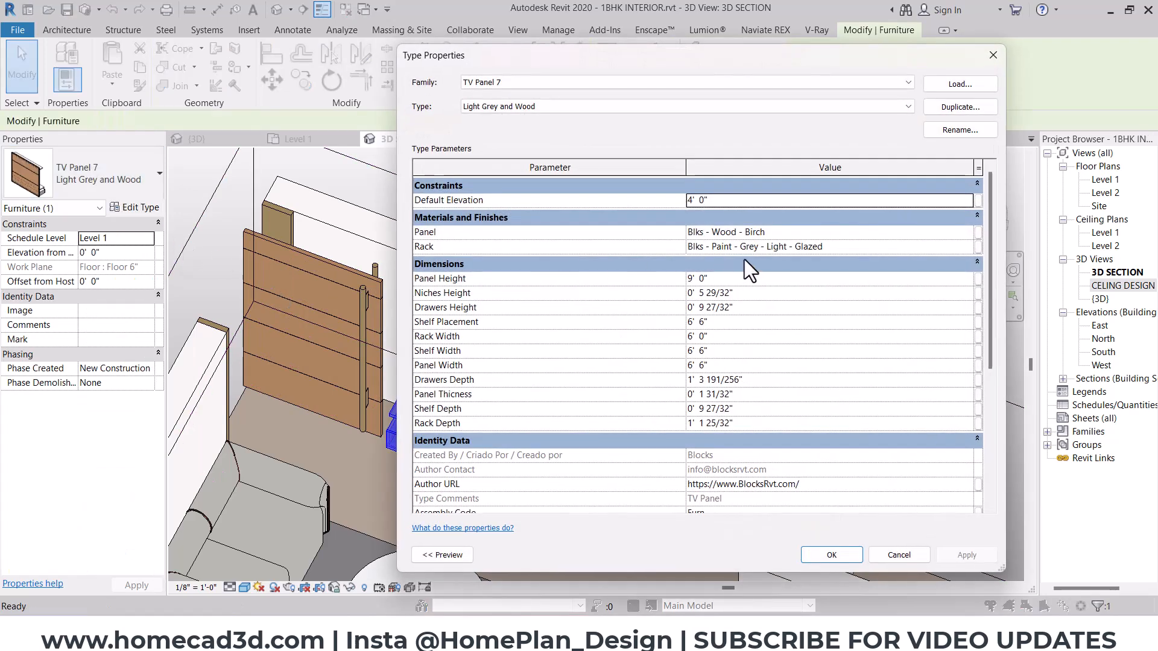
- Filter the project materials to Paint and assign "hall panel - tvunit , celing" to the TV unit's Panel parameter
{"action": "left_click", "coordinate": [737, 234]}
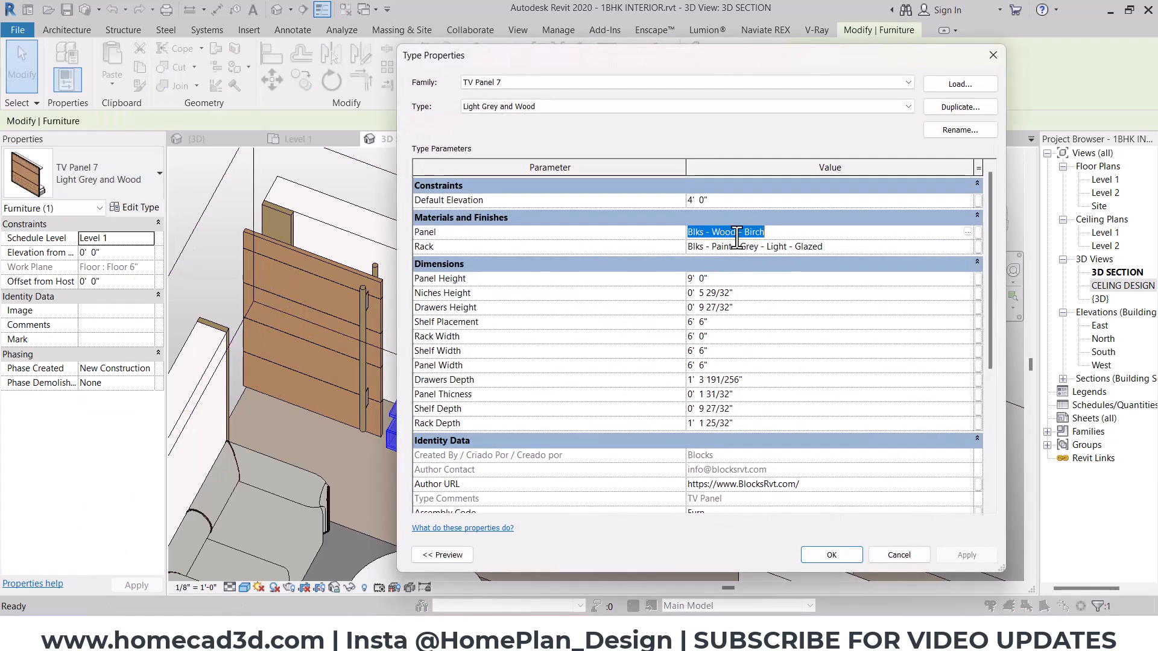
{"action": "left_click", "coordinate": [967, 232]}
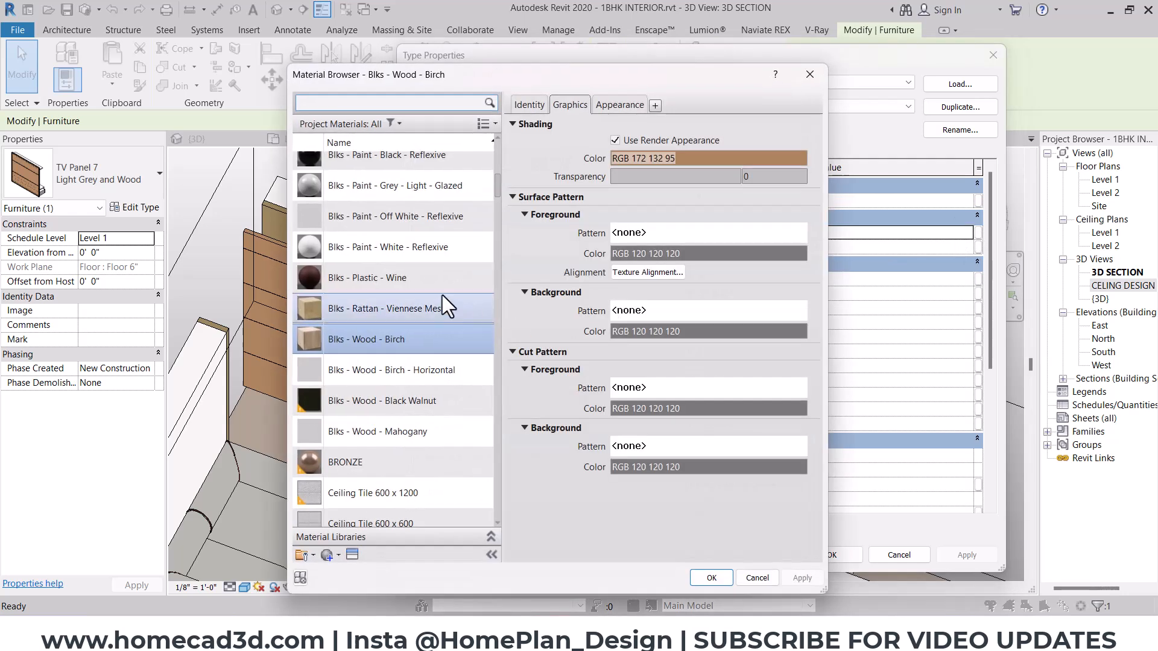
{"action": "left_click", "coordinate": [398, 124]}
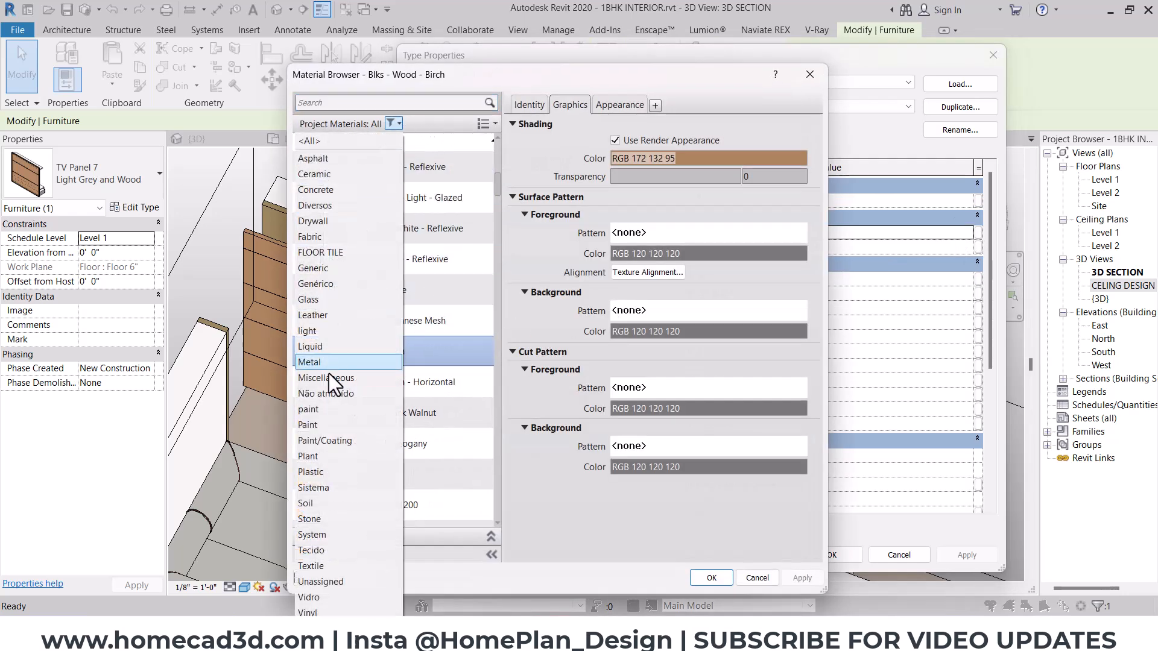
{"action": "left_click", "coordinate": [318, 425]}
{"action": "left_click", "coordinate": [371, 201]}
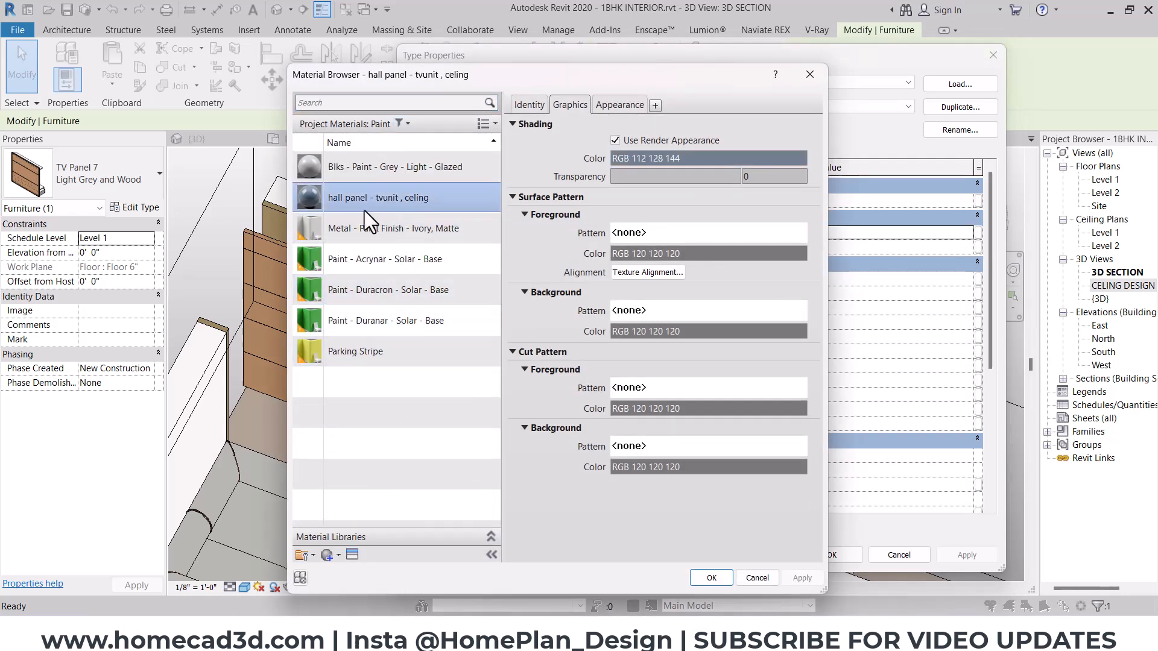
{"action": "left_click", "coordinate": [712, 578]}
{"action": "left_click", "coordinate": [826, 556]}
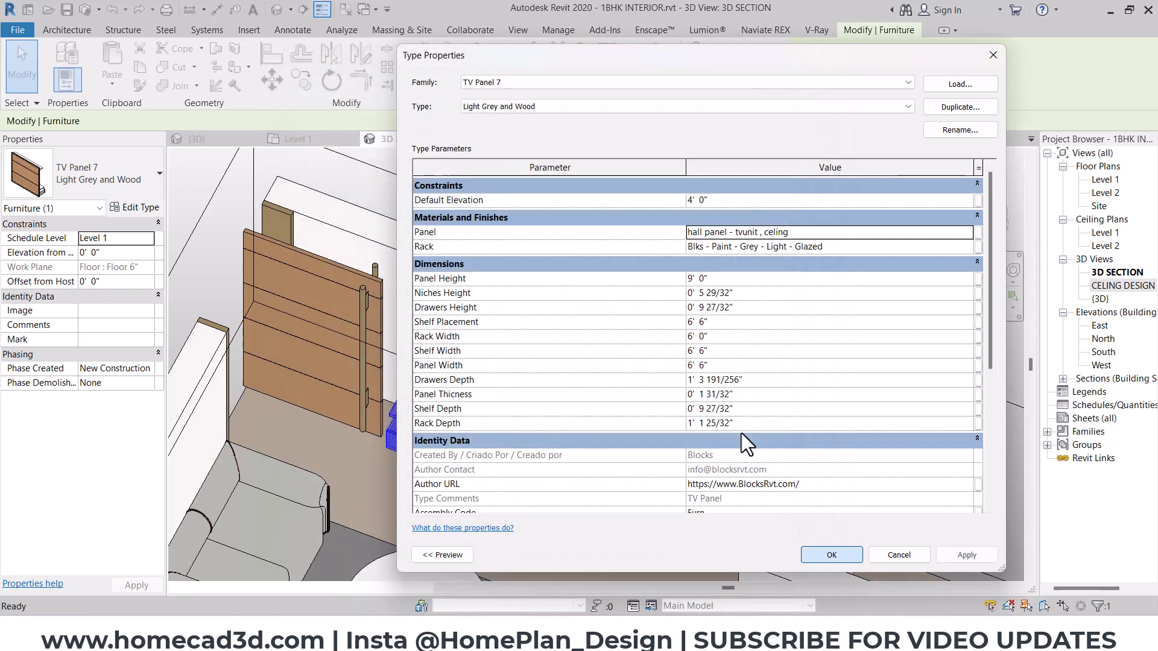
{"action": "left_click", "coordinate": [820, 303]}
- Examine the recolored TV unit and review the appearance settings of its Rack material
{"action": "middle_click_drag", "start_coordinate": [594, 429], "coordinate": [737, 372], "text": "shift"}
{"action": "middle_click_drag", "start_coordinate": [627, 386], "coordinate": [923, 494]}
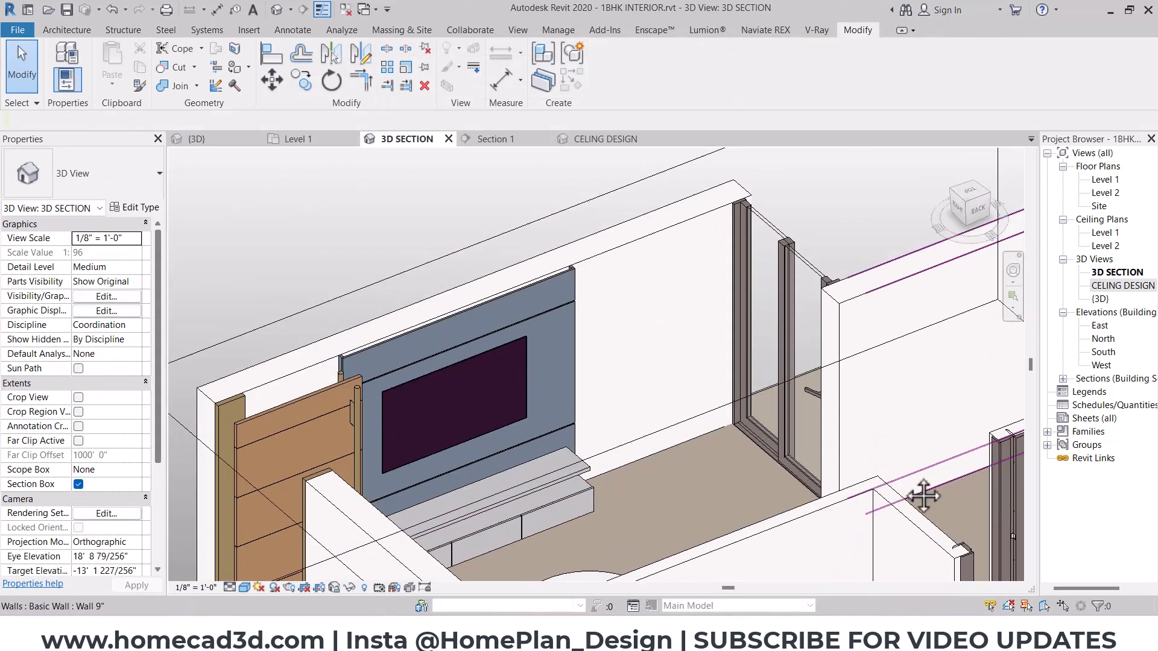
{"action": "left_click", "coordinate": [591, 467]}
{"action": "middle_click_drag", "start_coordinate": [591, 467], "coordinate": [530, 470], "text": "shift"}
{"action": "key", "text": "Escape"}
{"action": "middle_click_drag", "start_coordinate": [476, 543], "coordinate": [520, 468]}
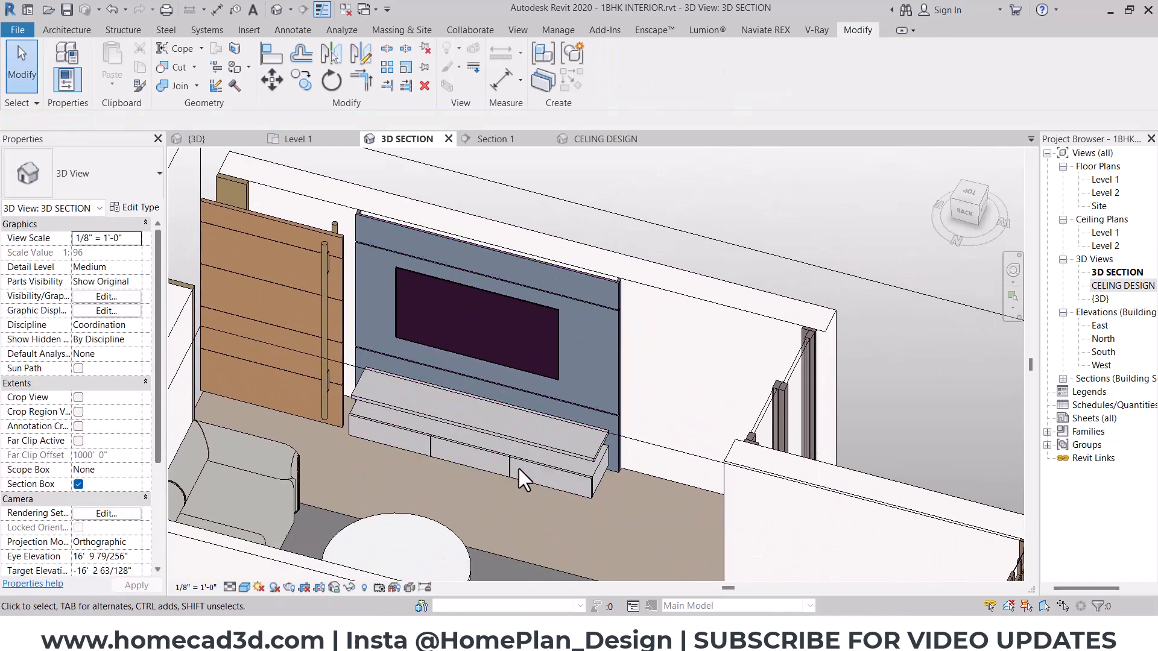
{"action": "left_click", "coordinate": [533, 437]}
{"action": "left_click", "coordinate": [141, 208]}
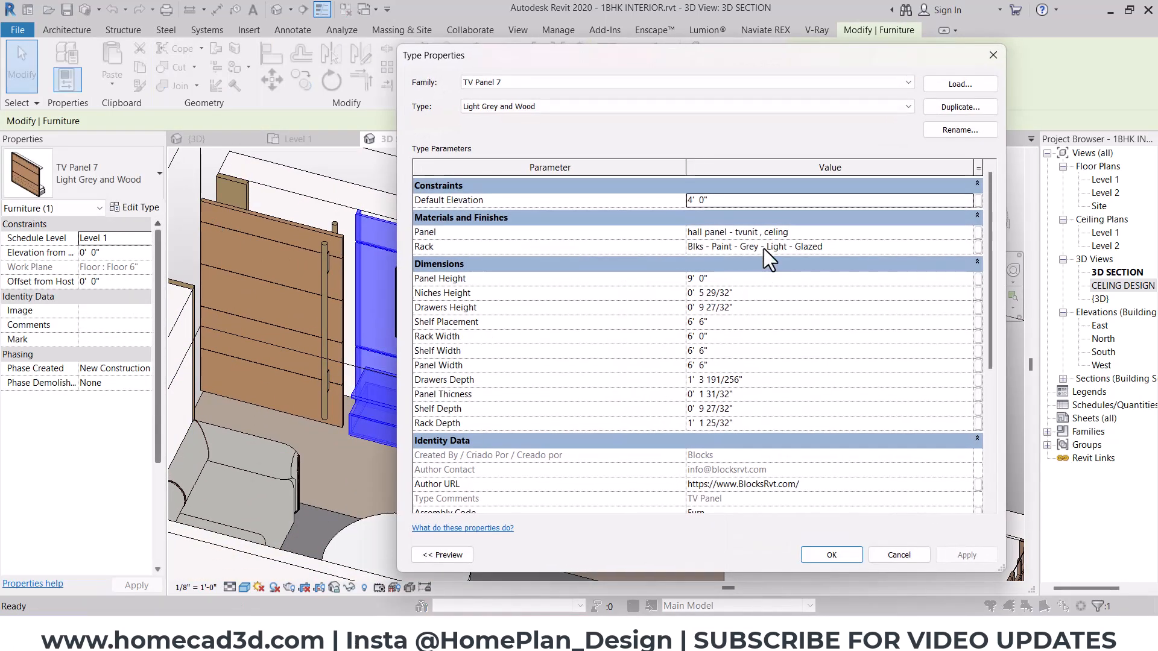
{"action": "left_click", "coordinate": [837, 245]}
{"action": "left_click", "coordinate": [968, 246]}
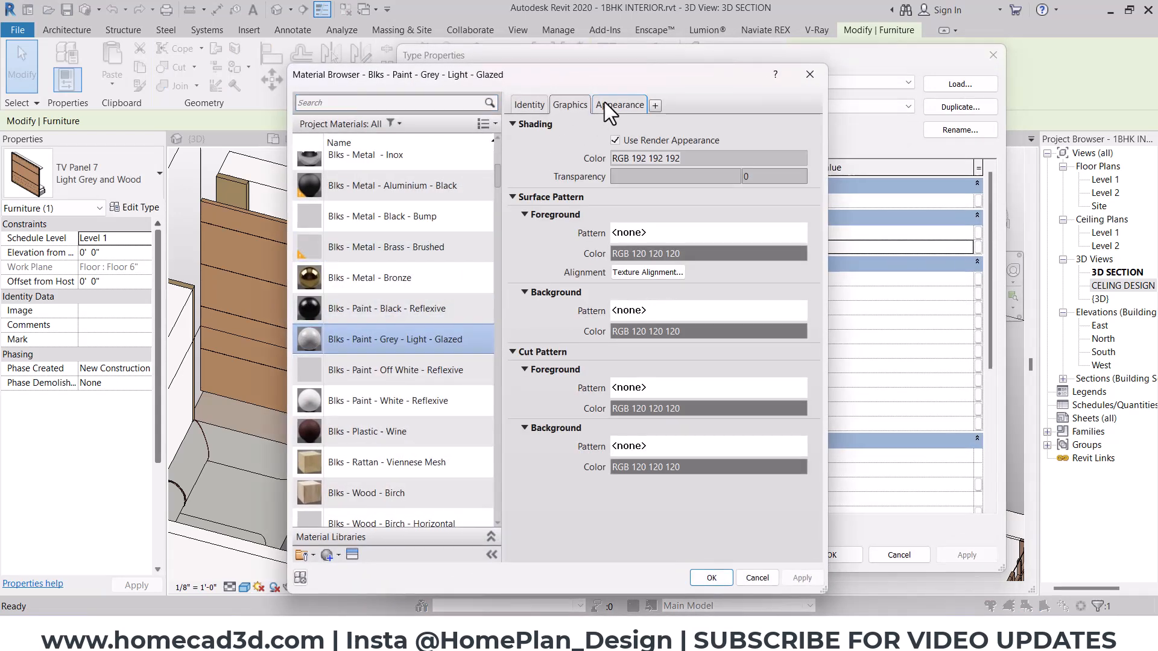
{"action": "left_click", "coordinate": [610, 105]}
{"action": "left_click", "coordinate": [712, 578]}
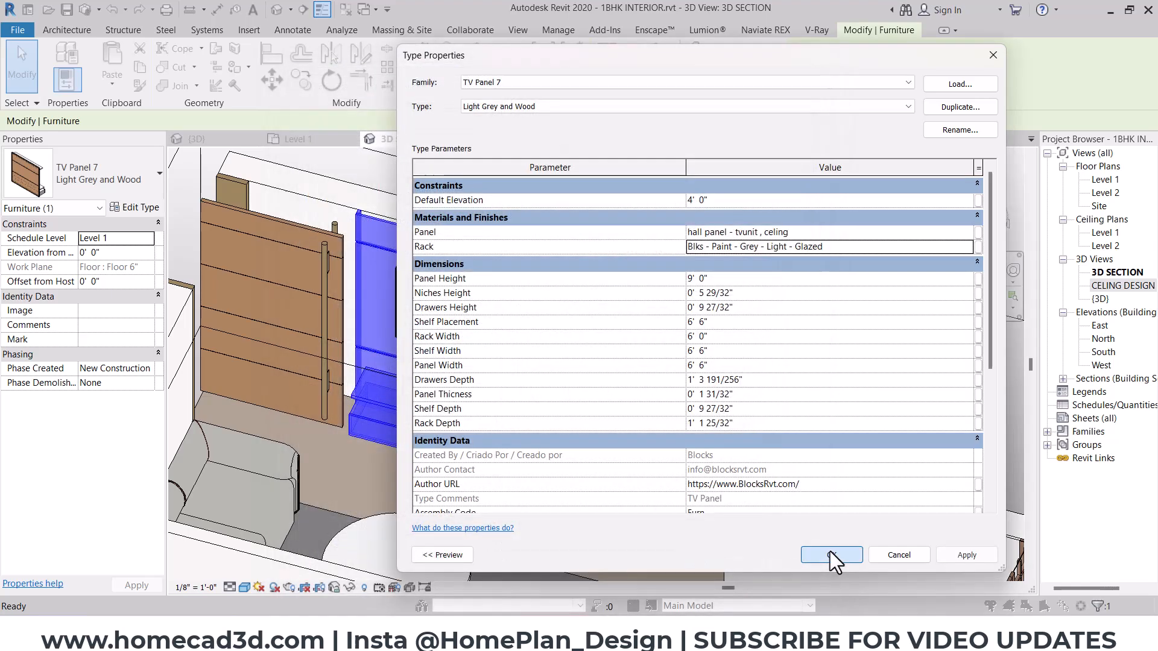
{"action": "left_click", "coordinate": [828, 554]}
{"action": "key", "text": "Escape"}
- Resume the Enscape live updates for the model and switch to the Enscape render window
{"action": "middle_click_drag", "start_coordinate": [647, 350], "coordinate": [739, 399], "text": "shift"}
{"action": "middle_click_drag", "start_coordinate": [663, 416], "coordinate": [651, 374], "text": "shift"}
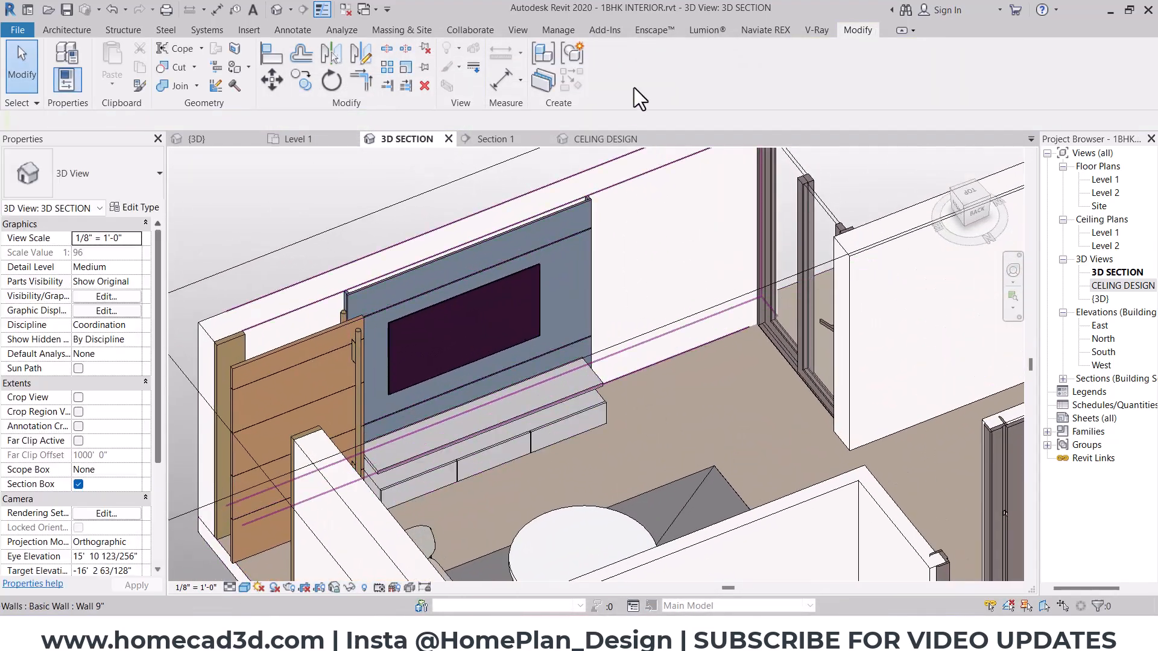
{"action": "left_click", "coordinate": [654, 31]}
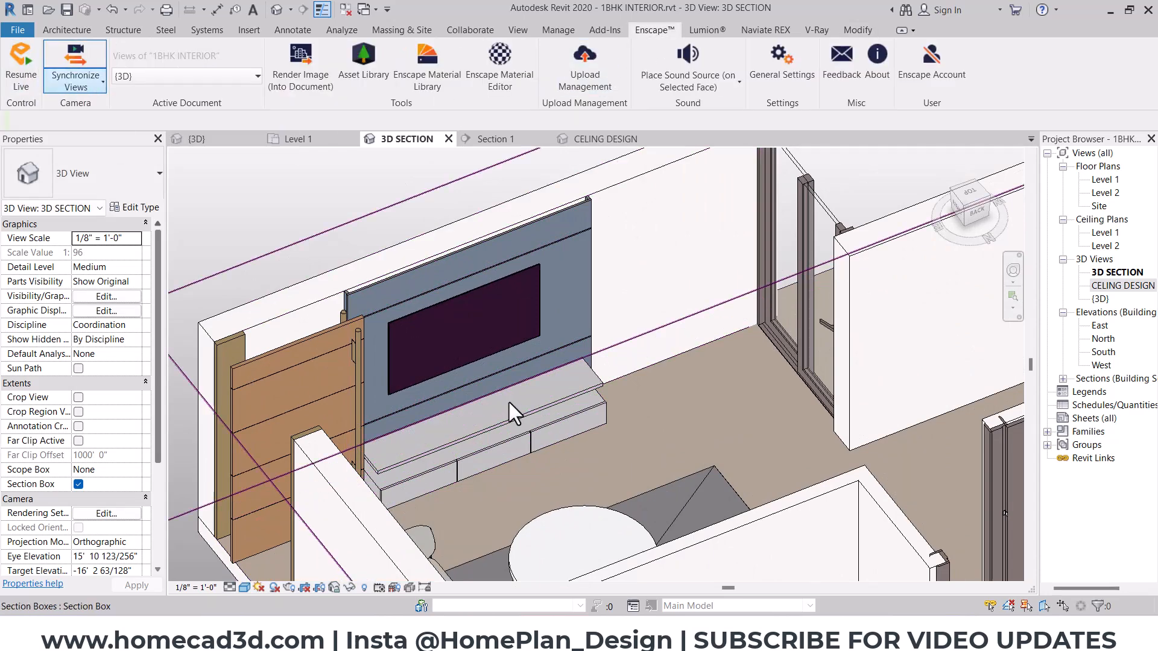
{"action": "left_click", "coordinate": [660, 506]}
{"action": "left_click_drag", "start_coordinate": [660, 505], "coordinate": [985, 168]}
{"action": "left_click", "coordinate": [930, 33]}
{"action": "left_click_drag", "start_coordinate": [460, 362], "coordinate": [343, 322]}
{"action": "mouse_move", "coordinate": [762, 635]}
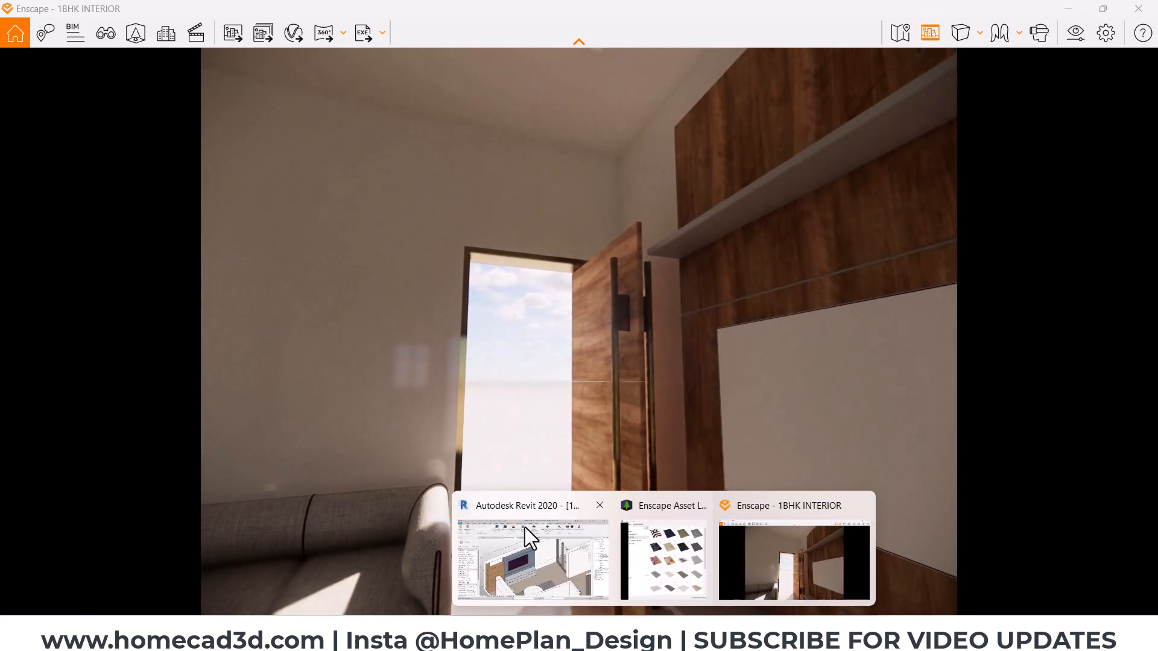
{"action": "left_click", "coordinate": [525, 528]}
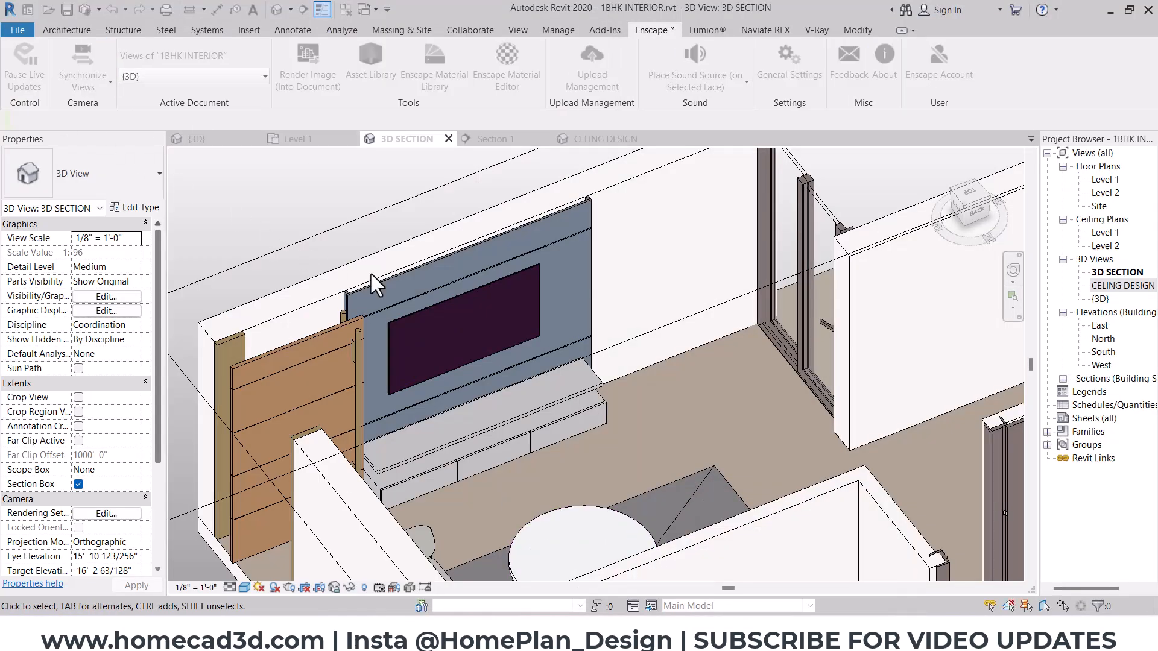
{"action": "mouse_move", "coordinate": [663, 634]}
{"action": "left_click", "coordinate": [794, 545]}
- Examine the TV unit from the front in the Enscape render, checking the gap between the panel's upper edge and the ceiling
{"action": "left_click_drag", "start_coordinate": [638, 361], "coordinate": [105, 359]}
{"action": "key", "text": "w"}
{"action": "key", "text": "s"}
{"action": "mouse_move", "coordinate": [573, 278]}
{"action": "left_mouse_down"}
{"action": "mouse_move", "coordinate": [499, 258]}
{"action": "mouse_move", "coordinate": [526, 193]}
{"action": "left_mouse_up"}
{"action": "key", "text": "Escape"}
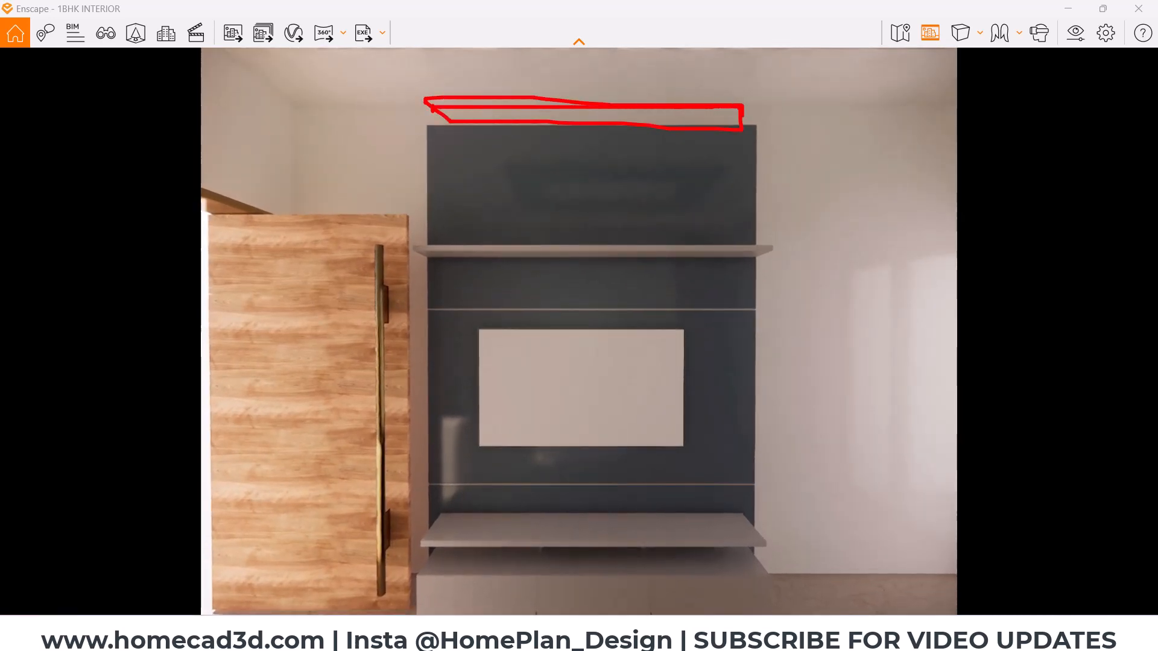
{"action": "key", "text": "Escape"}
{"action": "key", "text": "ctrl+2"}
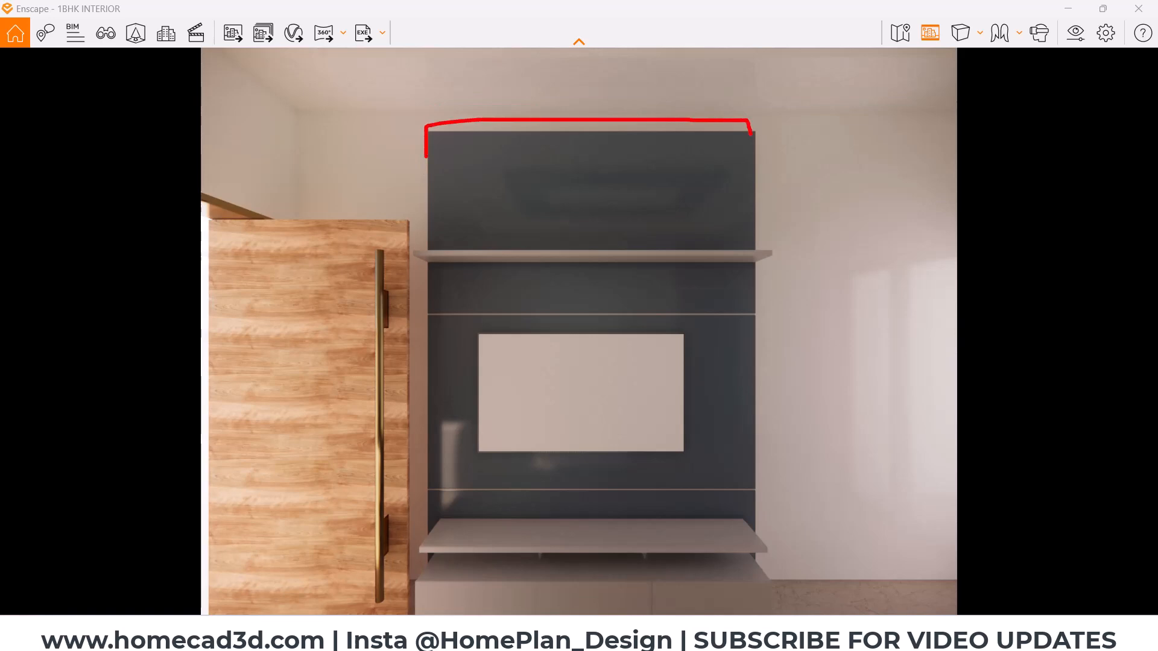
{"action": "key", "text": "Escape"}
- Return to Revit's Section 1 view and measure the height from Level 1 to the underside of the hall ceiling
{"action": "left_click", "coordinate": [1072, 10]}
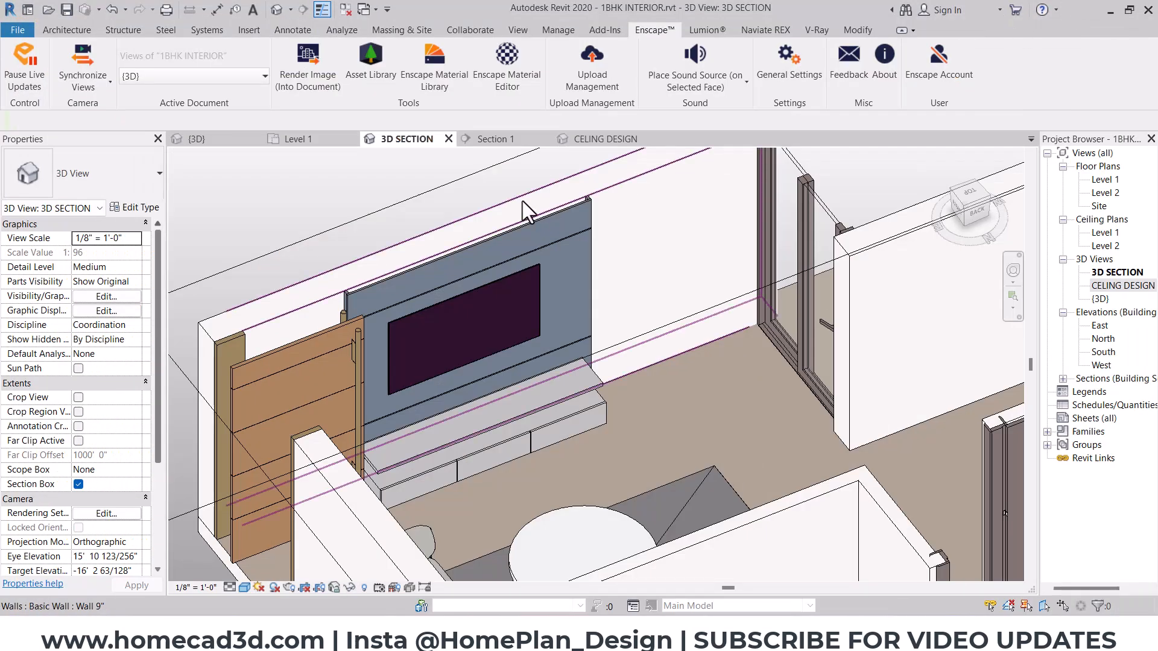
{"action": "left_click", "coordinate": [516, 135]}
{"action": "scroll", "coordinate": [597, 311], "scroll_direction": "down", "scroll_amount": 2}
{"action": "middle_click_drag", "start_coordinate": [686, 301], "coordinate": [601, 341]}
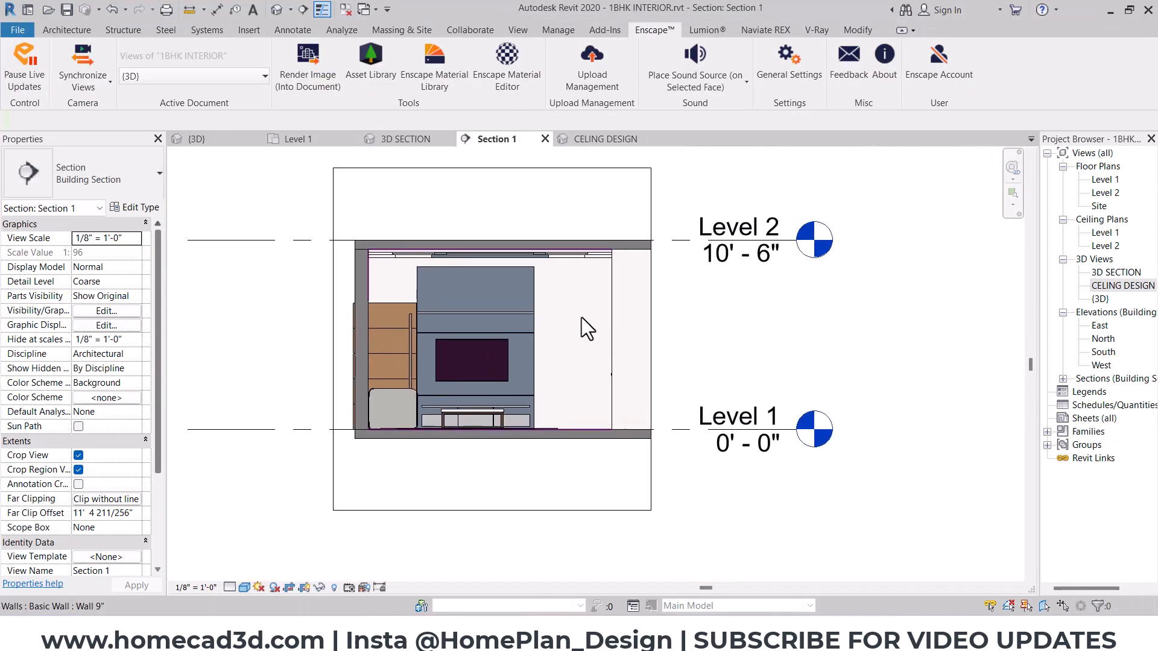
{"action": "scroll", "coordinate": [585, 325], "scroll_direction": "up", "scroll_amount": 3}
{"action": "left_click", "coordinate": [183, 15]}
{"action": "scroll", "coordinate": [537, 437], "scroll_direction": "up", "scroll_amount": 1}
{"action": "left_click", "coordinate": [578, 497]}
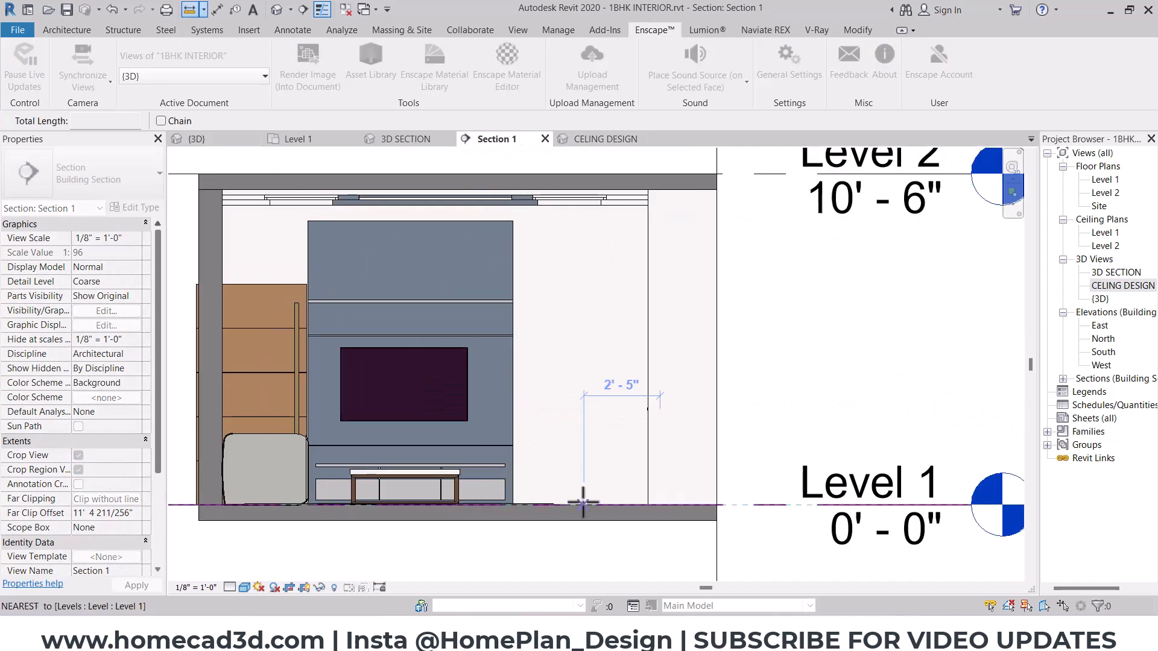
{"action": "left_click", "coordinate": [585, 206]}
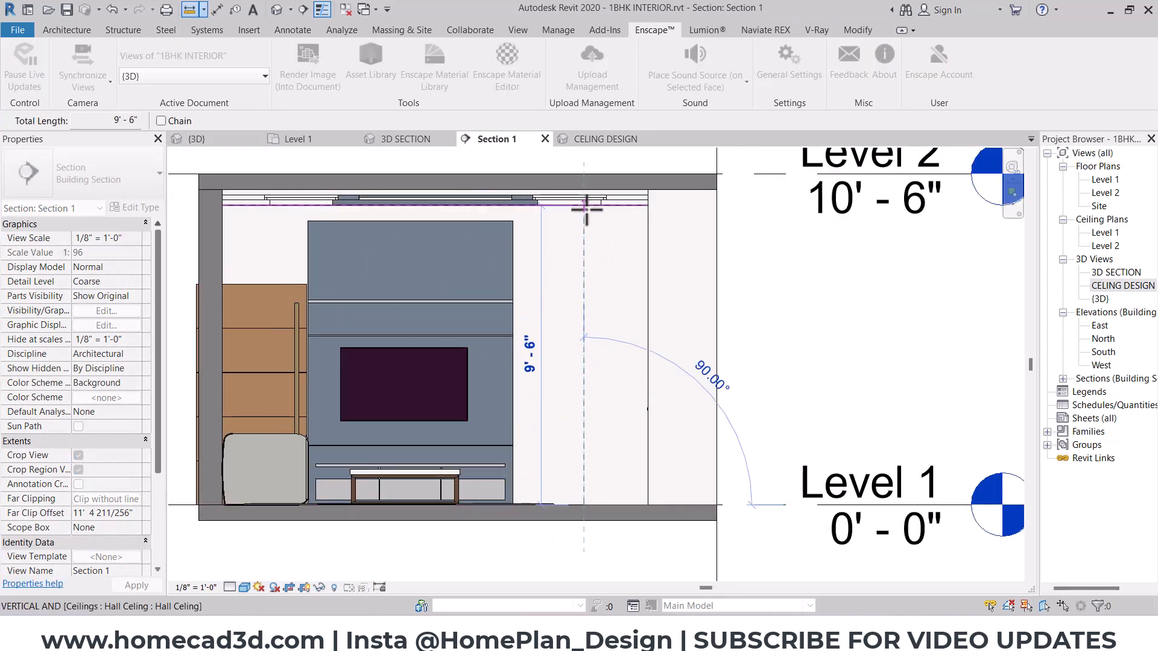
{"action": "key", "text": "Escape"}
{"action": "key", "text": "Escape"}
- Set the TV unit type's Panel Height to 9' 6" and show the type preview
{"action": "left_click", "coordinate": [422, 274]}
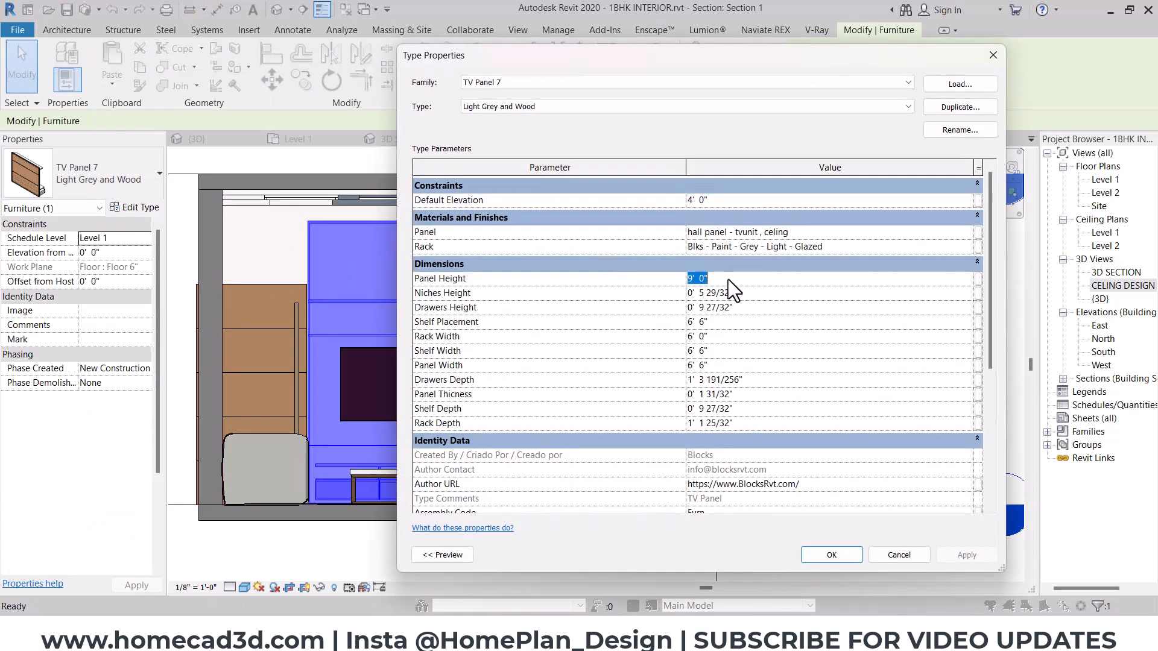
{"action": "type", "text": "9'6"}
{"action": "left_click", "coordinate": [440, 558]}
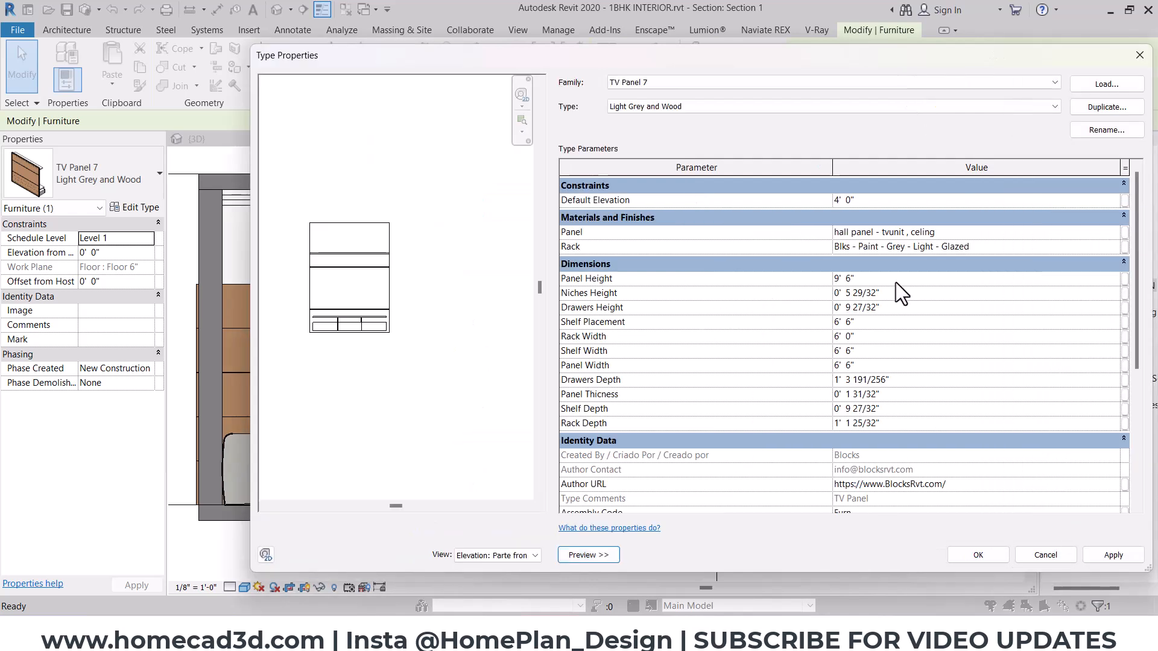
- Check the TV unit's dimension parameters against the preview and set the Panel Width to 7'
{"action": "left_click", "coordinate": [897, 292]}
{"action": "left_click", "coordinate": [898, 306]}
{"action": "left_click", "coordinate": [879, 324]}
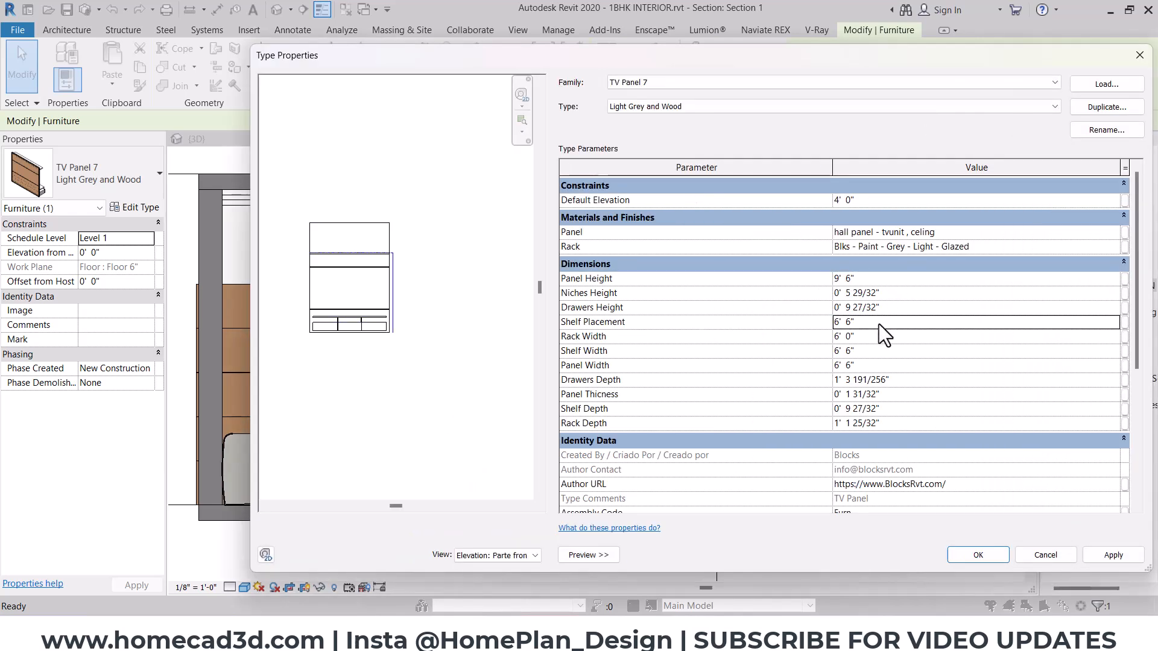
{"action": "left_click", "coordinate": [866, 339]}
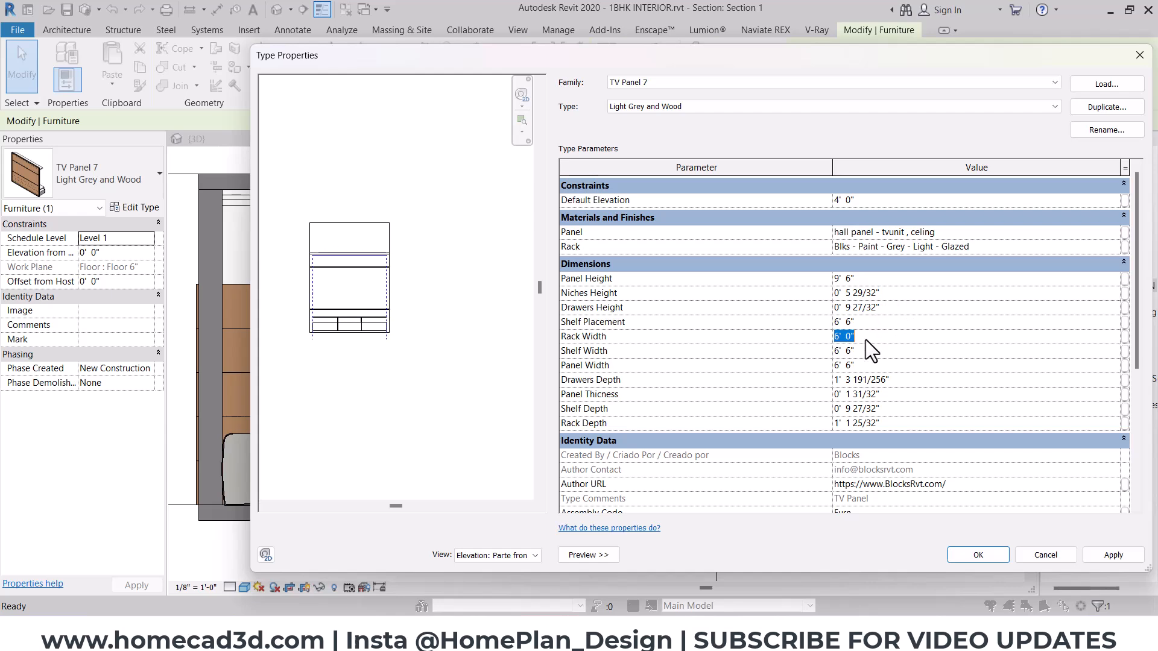
{"action": "left_click", "coordinate": [866, 351]}
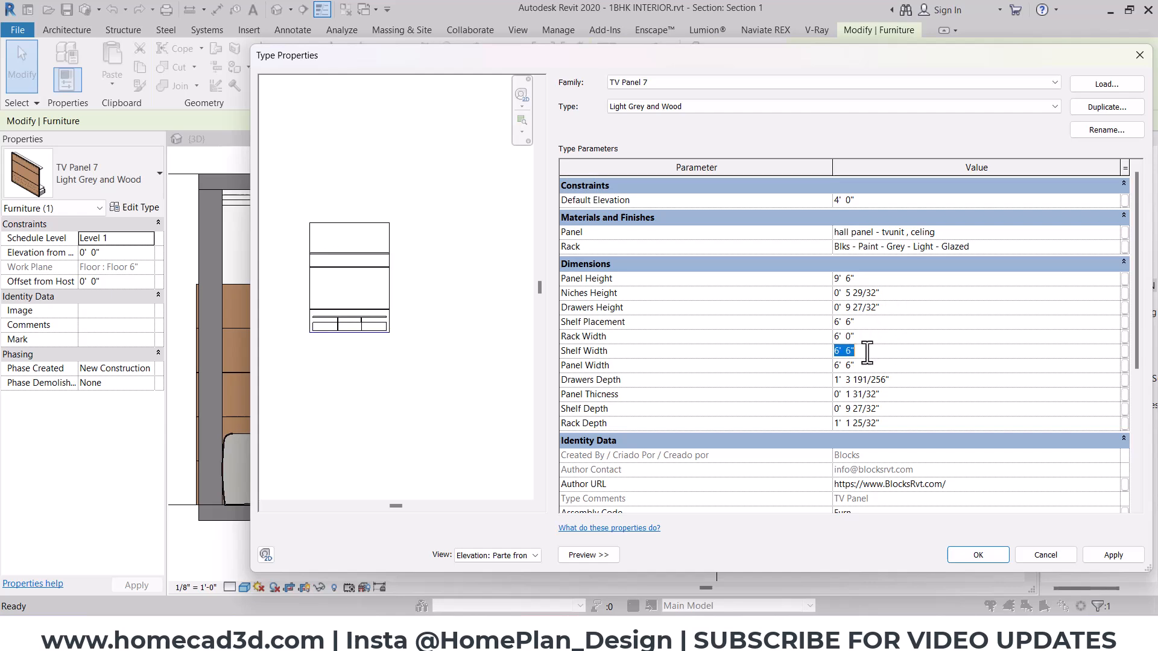
{"action": "left_click", "coordinate": [877, 366]}
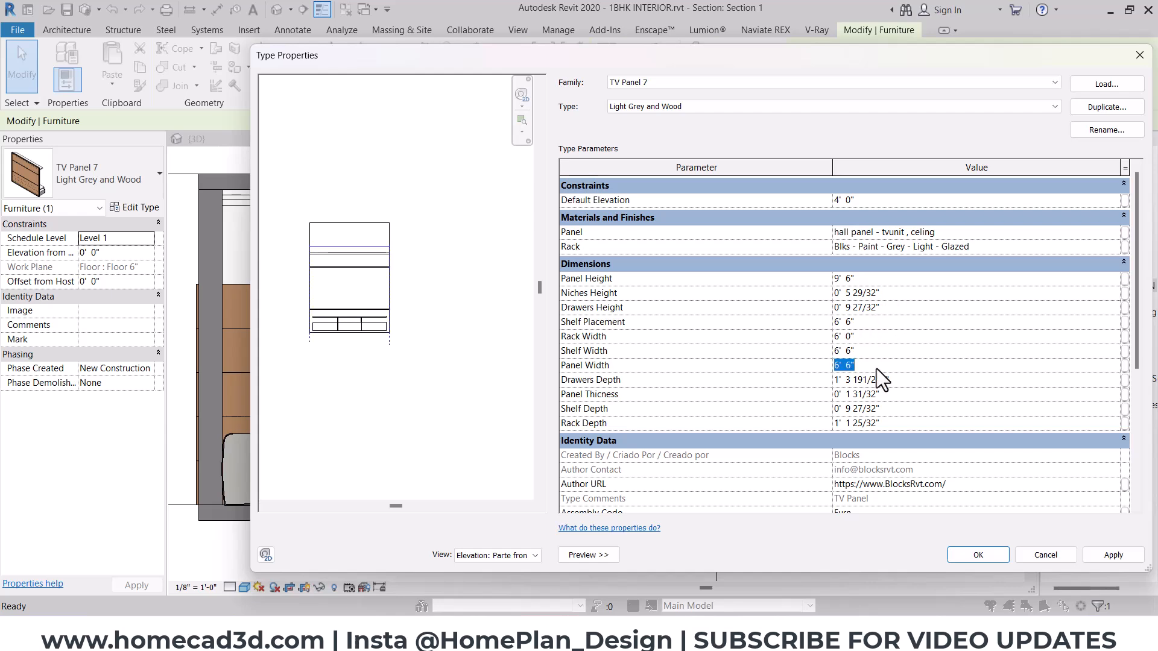
{"action": "type", "text": "8'"}
{"action": "key", "text": "BackSpace"}
{"action": "key", "text": "BackSpace"}
{"action": "type", "text": "7"}
{"action": "left_click", "coordinate": [973, 555]}
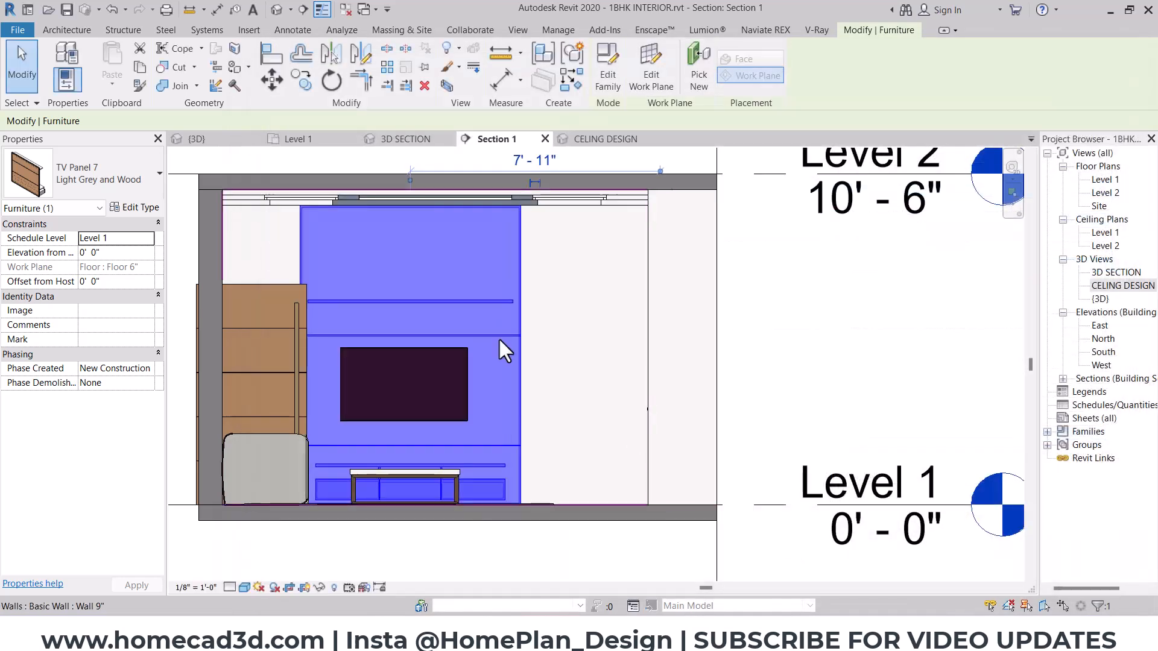
{"action": "left_click", "coordinate": [272, 81]}
{"action": "scroll", "coordinate": [300, 217], "scroll_direction": "up", "scroll_amount": 3}
{"action": "key", "text": "Escape"}
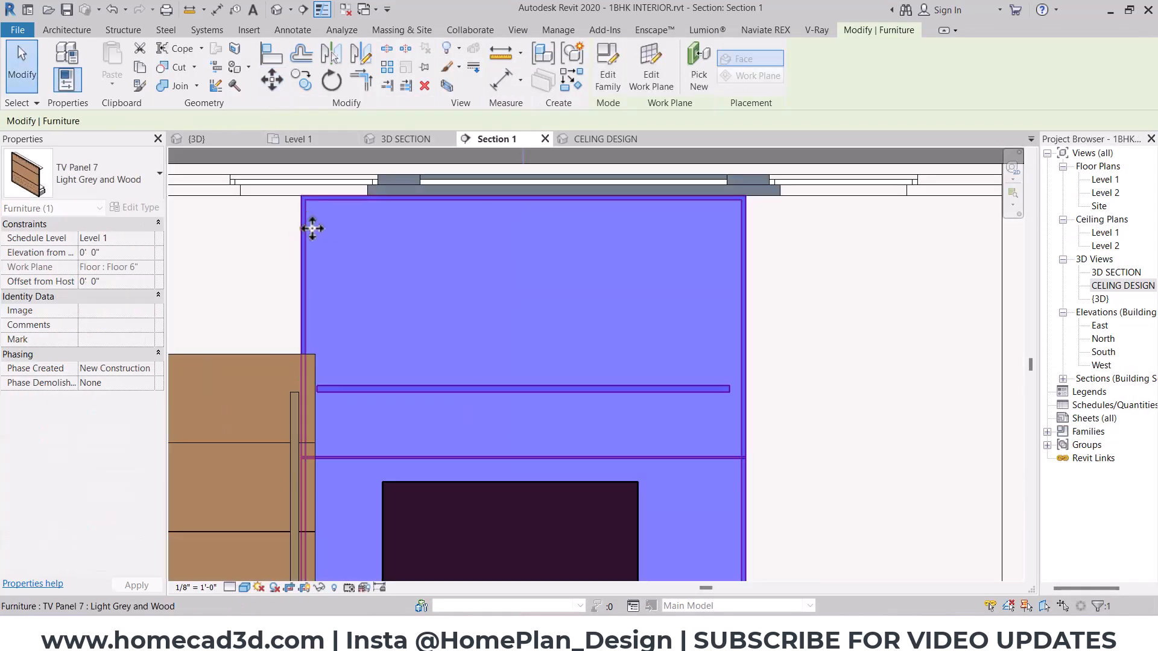
{"action": "key", "text": "Escape"}
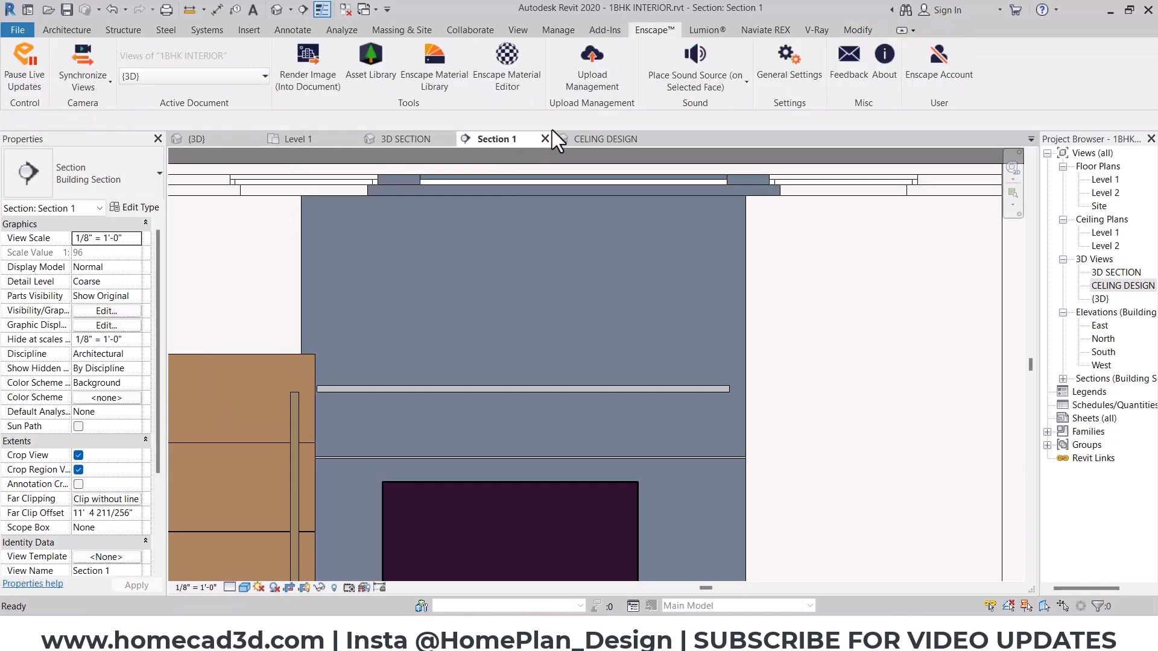
- Examine the TV unit in the 3D SECTION view and the bare wall beside it in Section 1
{"action": "left_click", "coordinate": [399, 141]}
{"action": "middle_click_drag", "start_coordinate": [413, 167], "coordinate": [592, 310], "text": "shift"}
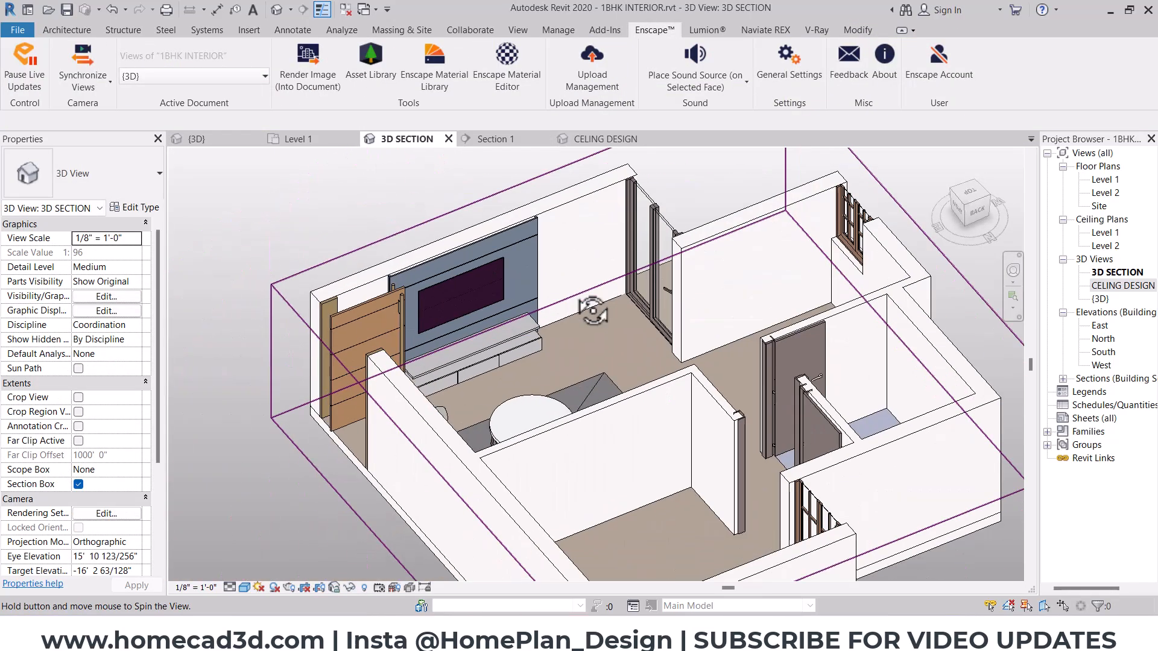
{"action": "left_click", "coordinate": [492, 139]}
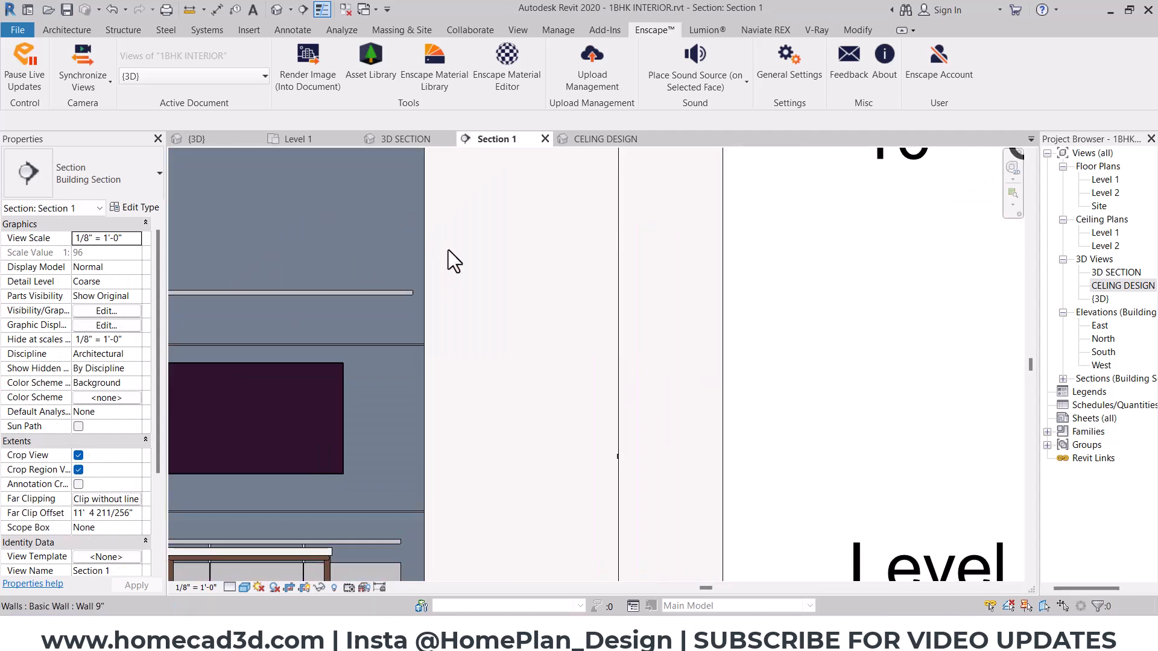
{"action": "scroll", "coordinate": [444, 246], "scroll_direction": "down", "scroll_amount": 3}
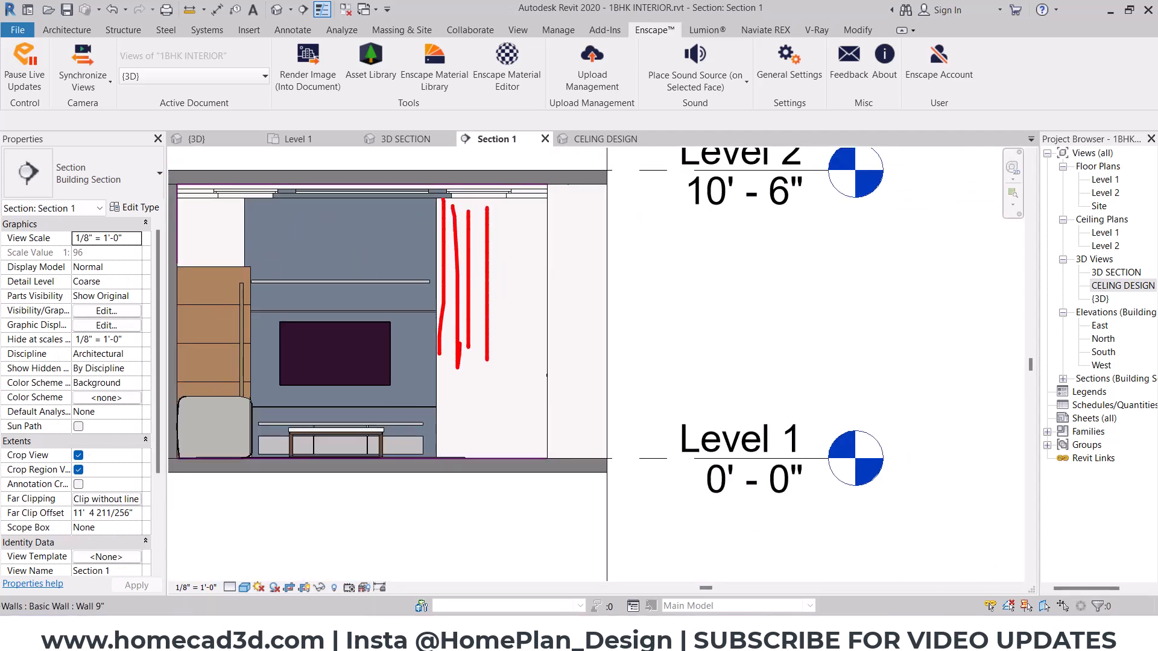
{"action": "key", "text": "Escape"}
{"action": "scroll", "coordinate": [476, 339], "scroll_direction": "up", "scroll_amount": 2}
{"action": "middle_click_drag", "start_coordinate": [492, 329], "coordinate": [488, 392]}
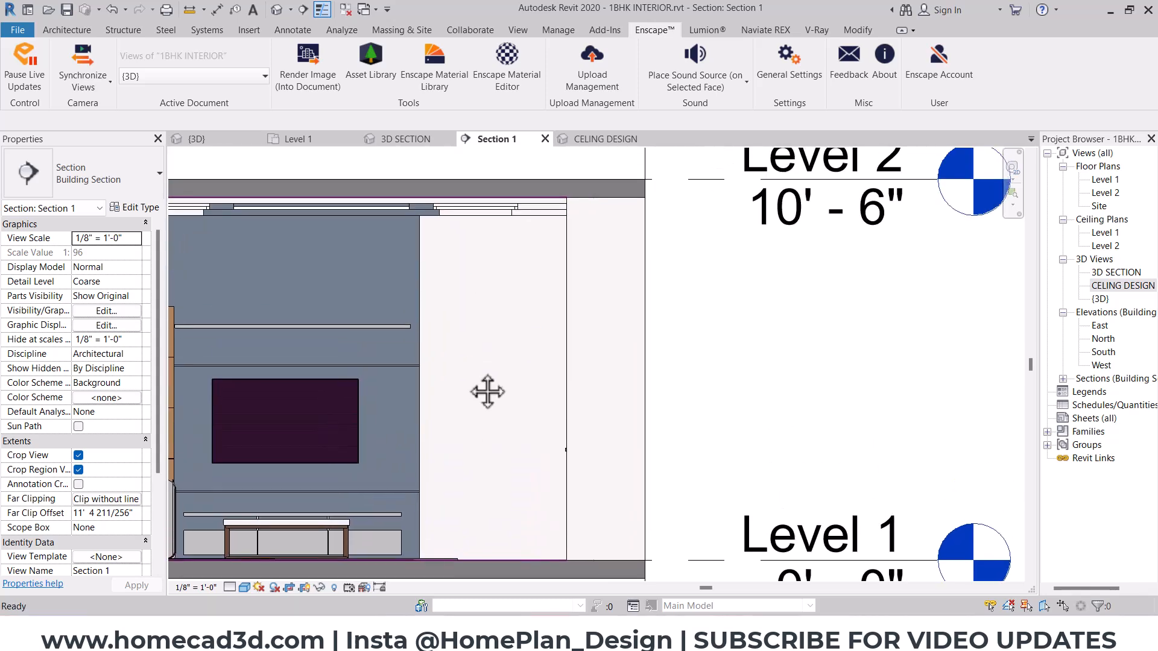
- Create an in-place model in the Casework category and name it "louvers panel"
{"action": "left_click", "coordinate": [64, 31]}
{"action": "left_click", "coordinate": [177, 82]}
{"action": "left_click", "coordinate": [204, 140]}
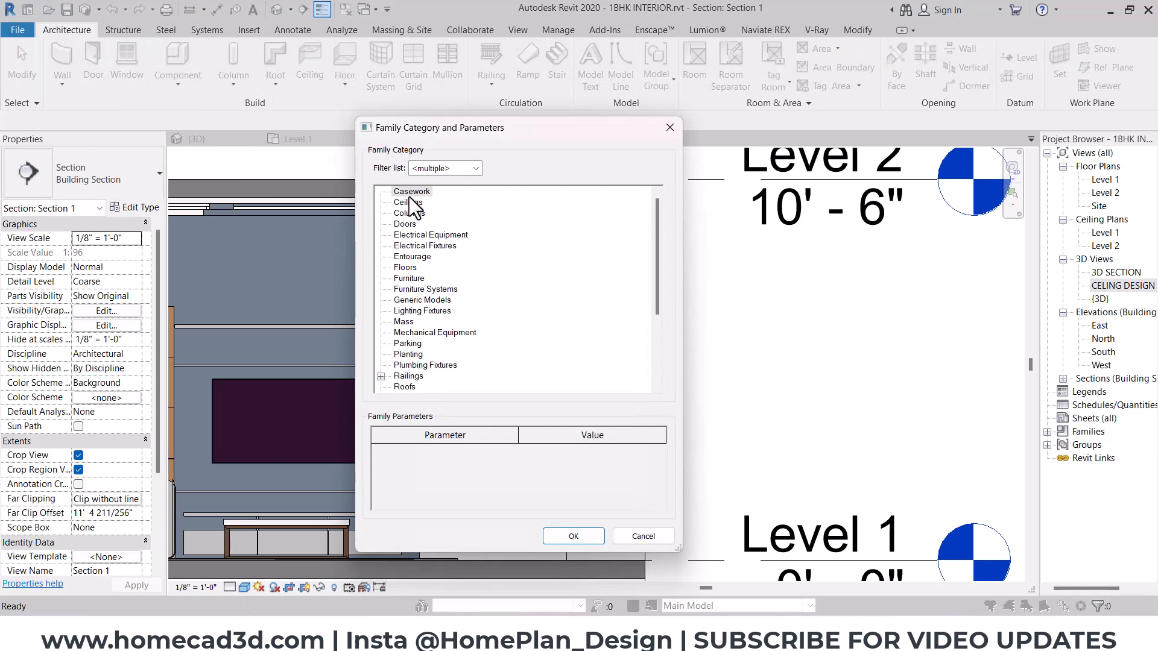
{"action": "left_click", "coordinate": [588, 533]}
{"action": "type", "text": "lou"}
{"action": "type", "text": "ver panel"}
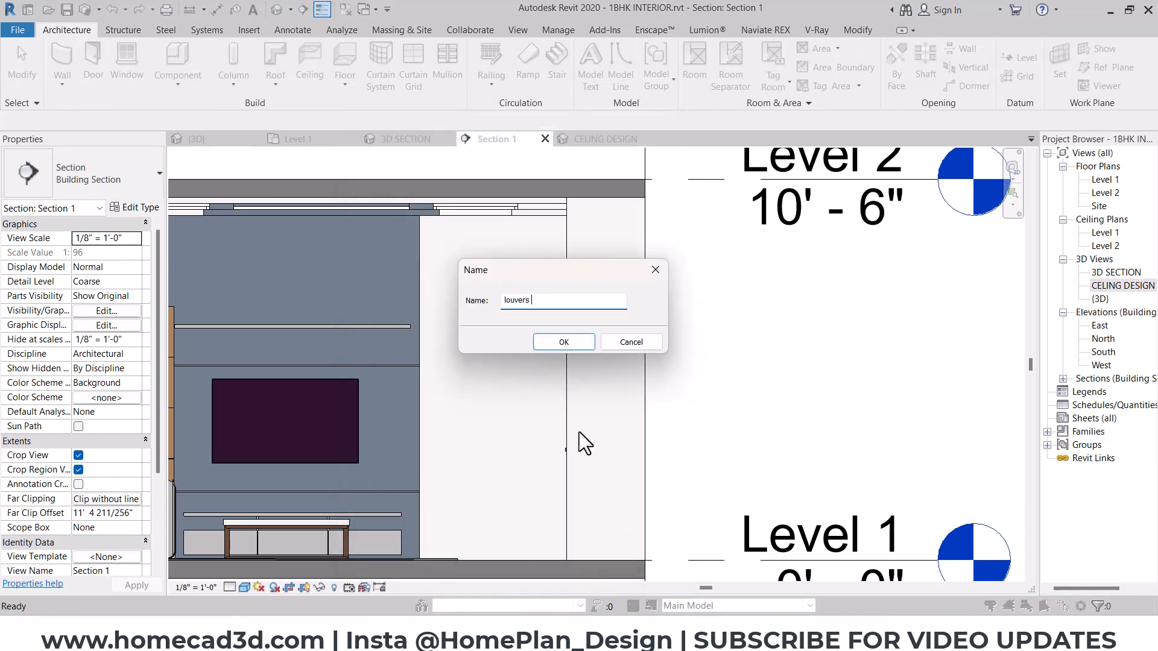
{"action": "key", "text": "Return"}
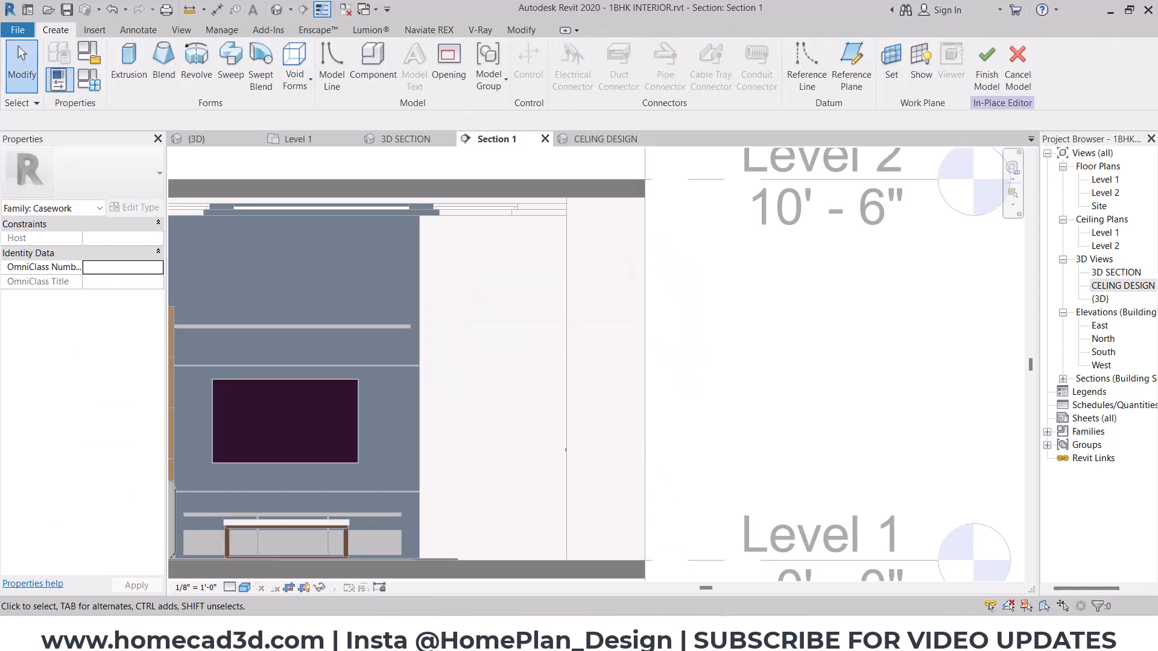
- Switch to Chrome, search Google Images for "louvers panel", examine the reference pictures and return to Revit
{"action": "left_click", "coordinate": [717, 584]}
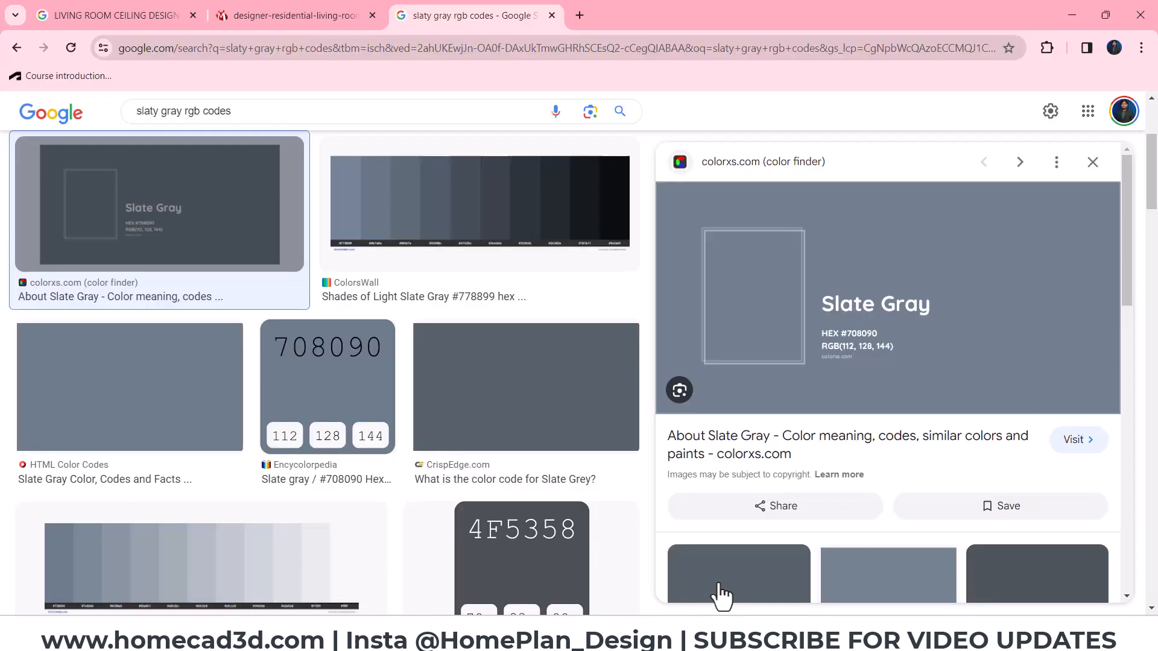
{"action": "left_click", "coordinate": [576, 19]}
{"action": "type", "text": "louvers panel"}
{"action": "key", "text": "Return"}
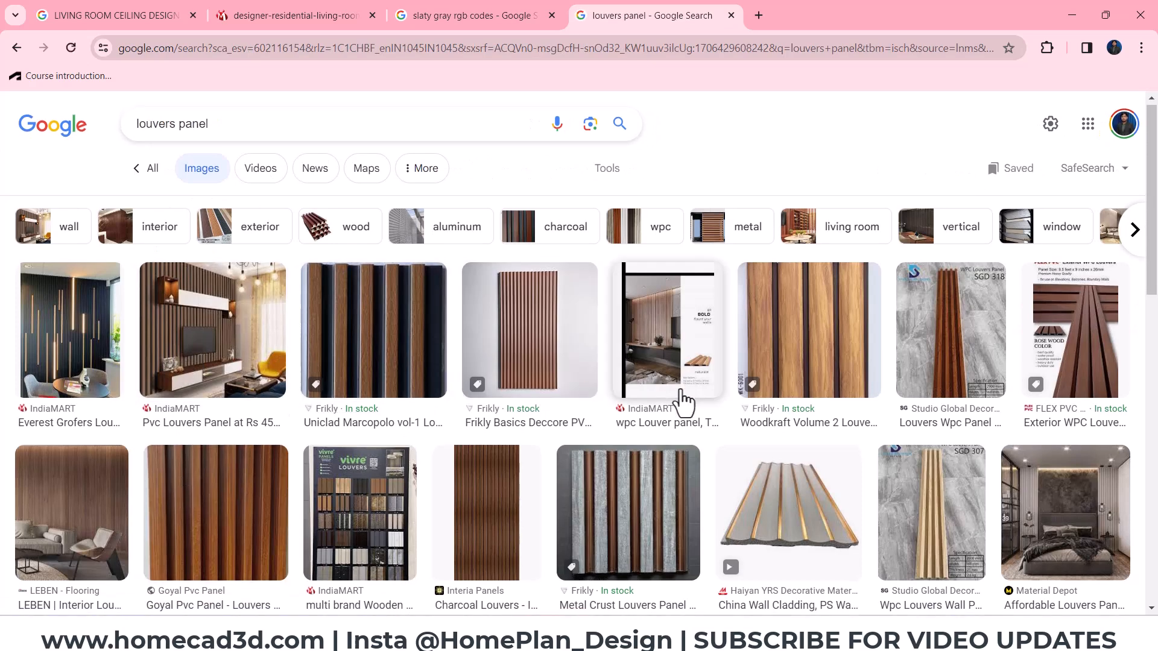
{"action": "scroll", "coordinate": [680, 400], "scroll_direction": "down", "scroll_amount": 2}
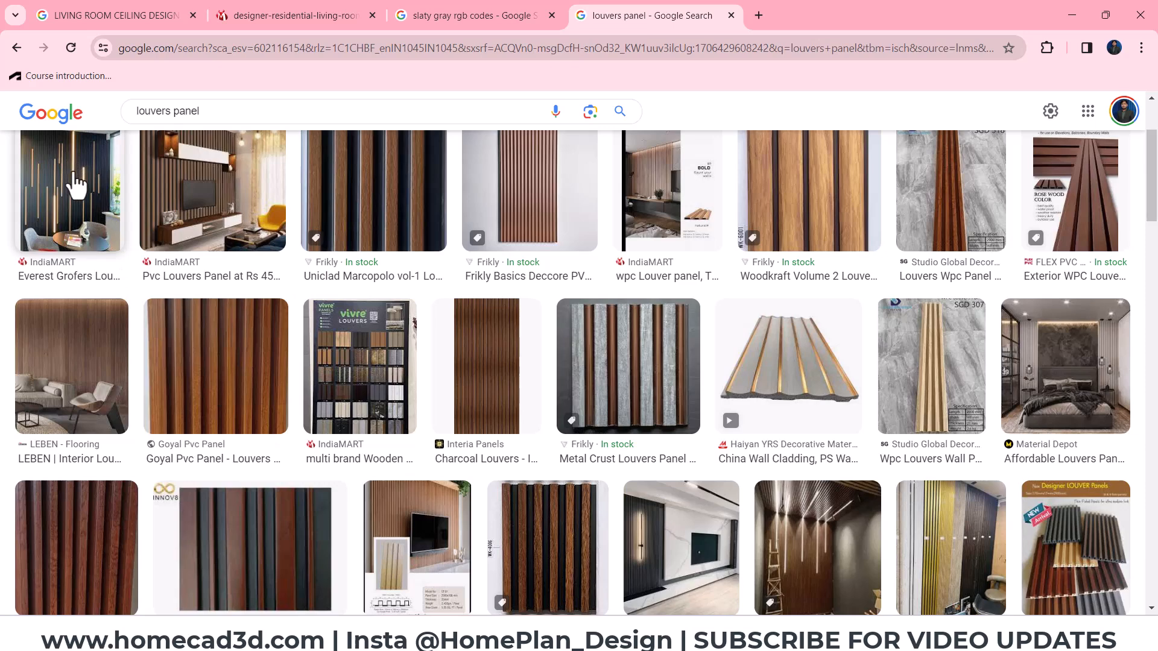
{"action": "left_click", "coordinate": [1072, 15]}
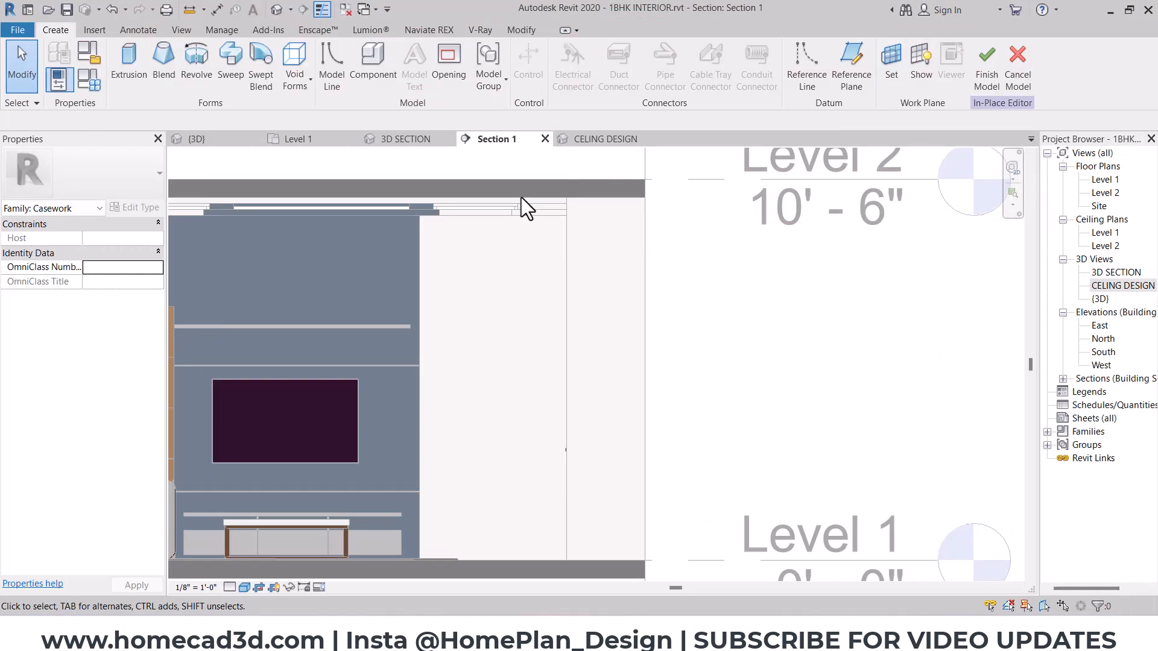
- Extrude a rectangle about 9' 6" high on the wall beside the TV unit, from the hall ceiling's underside to the floor
{"action": "left_click", "coordinate": [133, 52]}
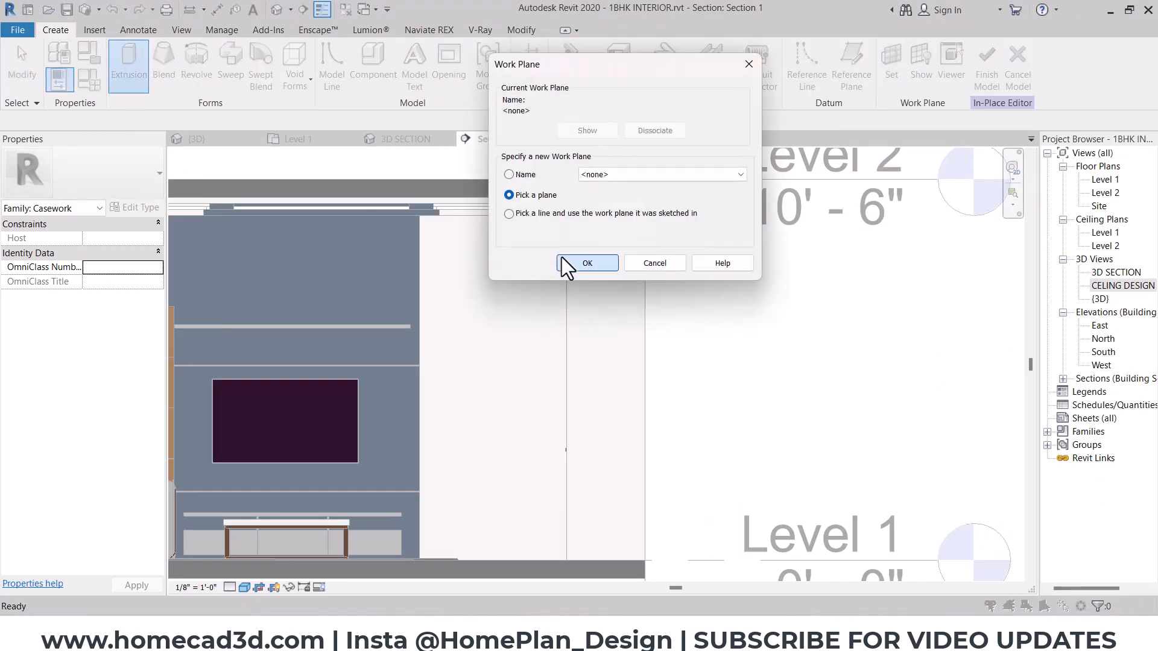
{"action": "left_click", "coordinate": [569, 263]}
{"action": "left_click", "coordinate": [483, 300]}
{"action": "left_click", "coordinate": [566, 51]}
{"action": "scroll", "coordinate": [569, 224], "scroll_direction": "up", "scroll_amount": 1}
{"action": "left_click", "coordinate": [566, 218]}
{"action": "scroll", "coordinate": [565, 220], "scroll_direction": "down", "scroll_amount": 2}
{"action": "scroll", "coordinate": [462, 368], "scroll_direction": "up", "scroll_amount": 2}
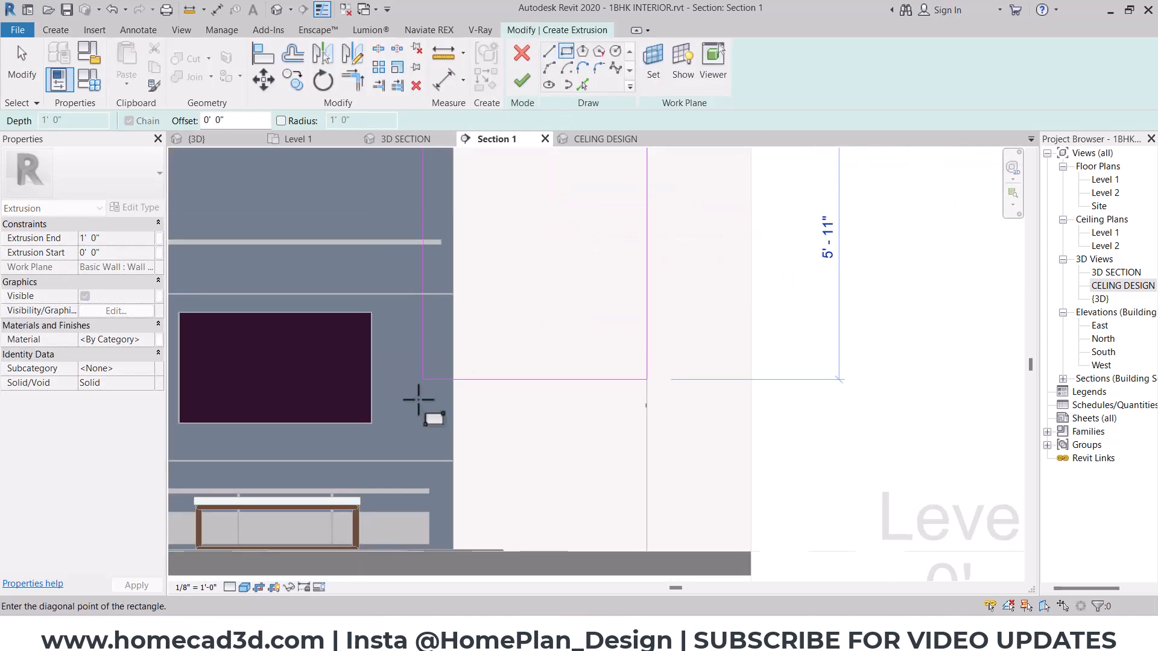
{"action": "scroll", "coordinate": [449, 560], "scroll_direction": "up", "scroll_amount": 1}
{"action": "scroll", "coordinate": [451, 560], "scroll_direction": "up", "scroll_amount": 4}
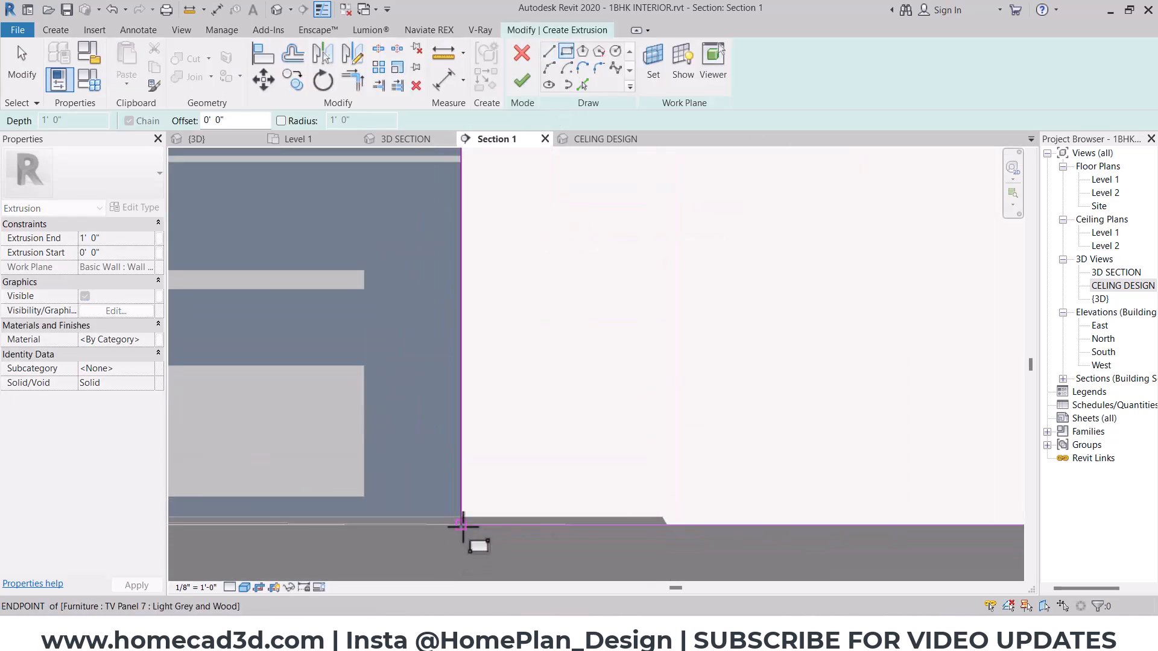
{"action": "left_click", "coordinate": [463, 526]}
{"action": "key", "text": "Escape"}
{"action": "scroll", "coordinate": [407, 501], "scroll_direction": "down", "scroll_amount": 3}
{"action": "scroll", "coordinate": [406, 507], "scroll_direction": "down", "scroll_amount": 2}
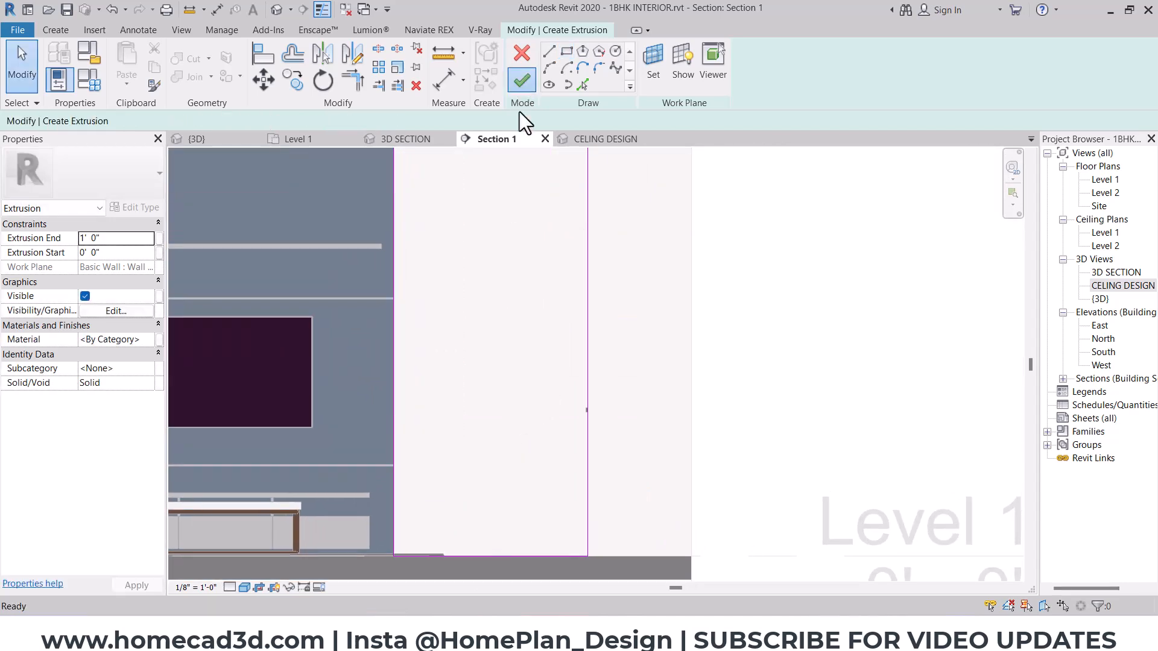
{"action": "left_click", "coordinate": [522, 80]}
- Set the back panel's Extrusion End to 1" and check its thickness against the TV unit in the 3D SECTION view
{"action": "middle_click_drag", "start_coordinate": [347, 316], "coordinate": [478, 412]}
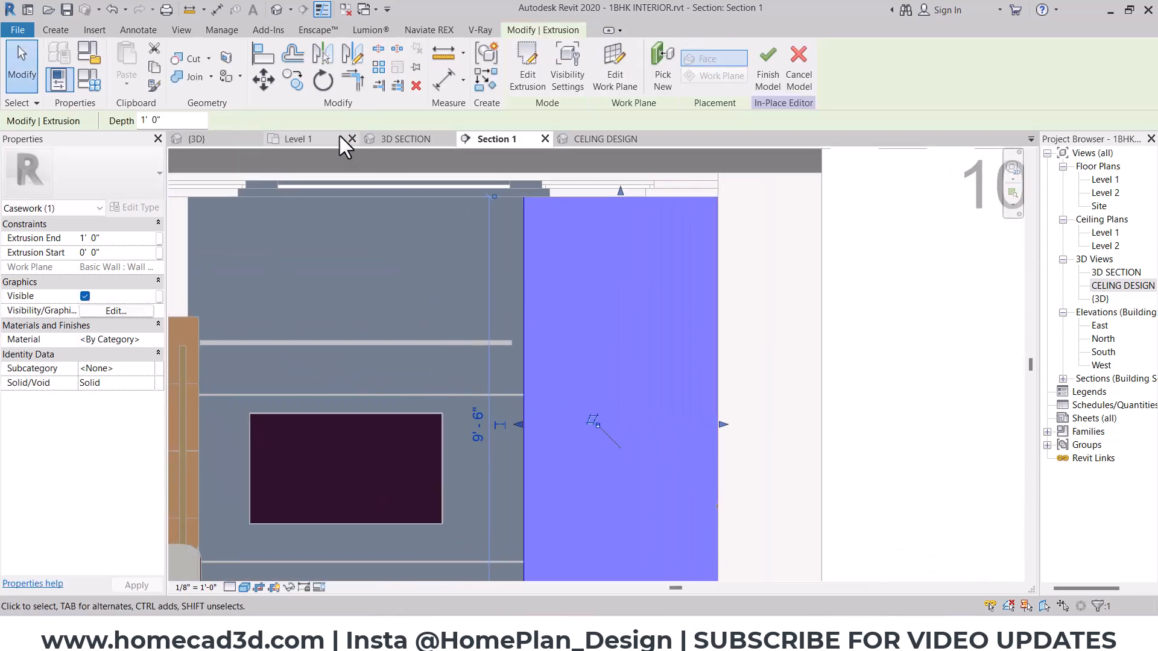
{"action": "left_click", "coordinate": [405, 140]}
{"action": "scroll", "coordinate": [514, 284], "scroll_direction": "up", "scroll_amount": 5}
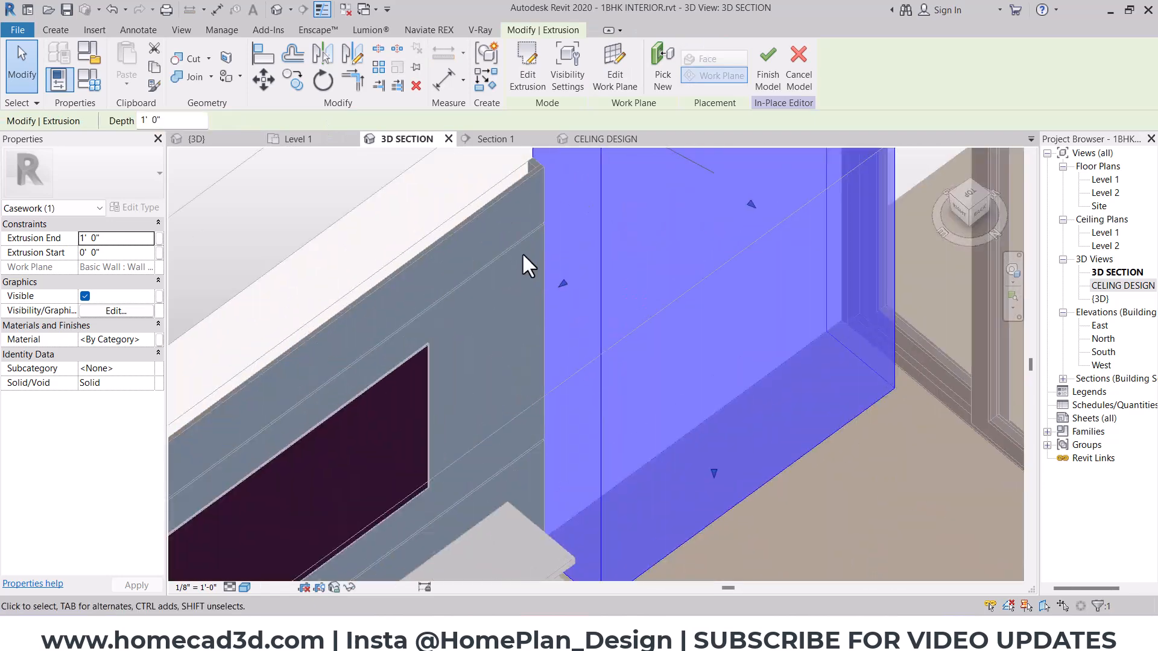
{"action": "left_click", "coordinate": [119, 239]}
{"action": "type", "text": "1\""}
{"action": "middle_click_drag", "start_coordinate": [597, 295], "coordinate": [490, 602], "text": "shift"}
{"action": "left_click", "coordinate": [459, 208]}
{"action": "scroll", "coordinate": [456, 211], "scroll_direction": "up", "scroll_amount": 3}
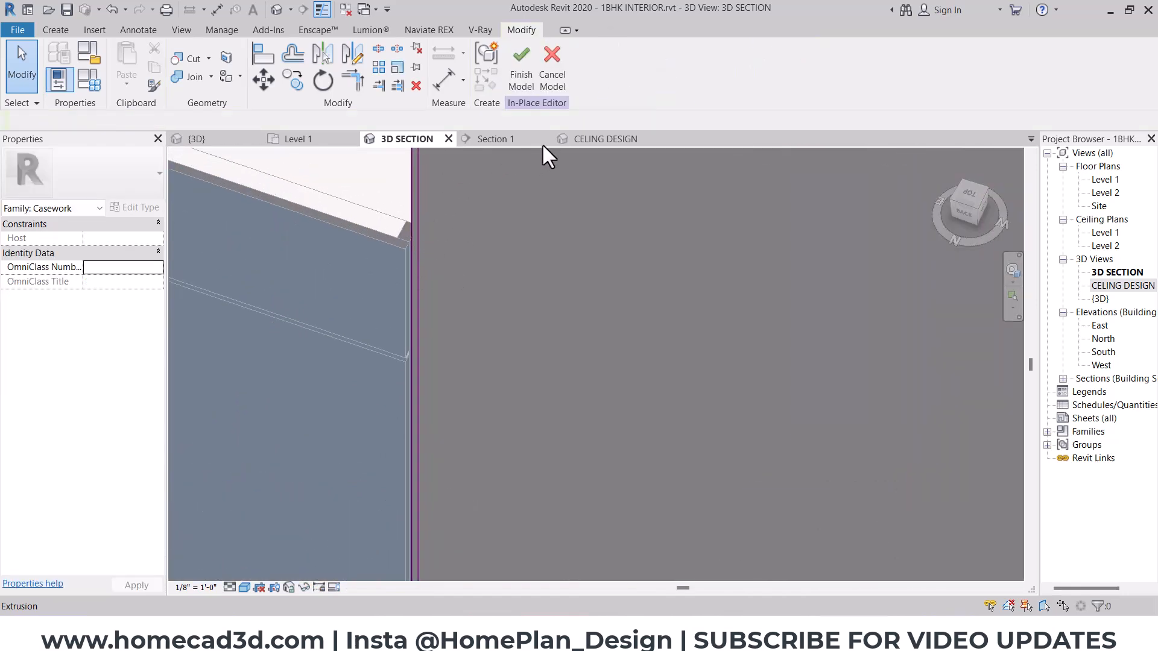
- Assign the Paint-class material "hall panel - tvunit , celing" to the back panel in Section 1
{"action": "left_click", "coordinate": [510, 140]}
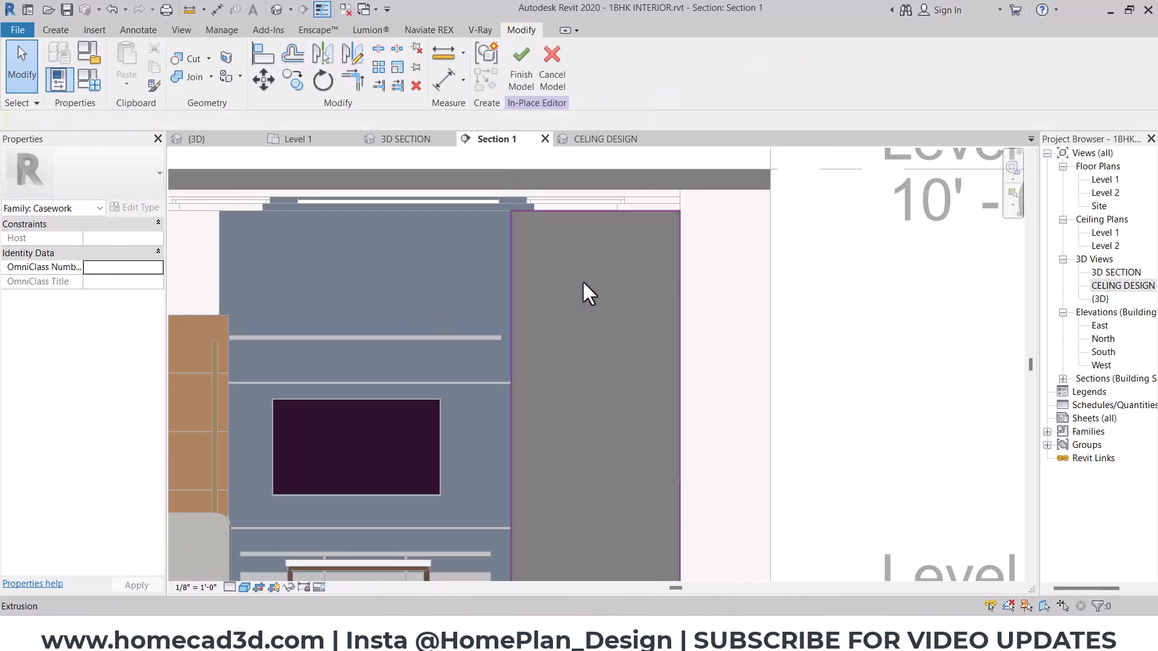
{"action": "left_click", "coordinate": [588, 292]}
{"action": "left_click", "coordinate": [149, 338]}
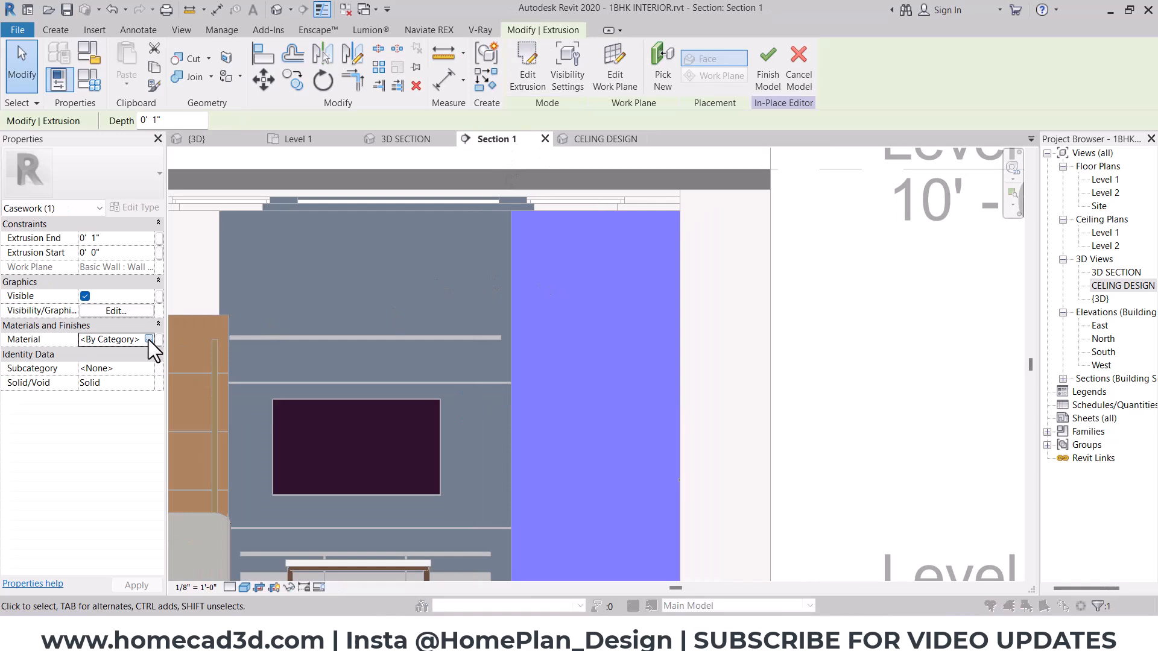
{"action": "left_click", "coordinate": [149, 339]}
{"action": "left_click", "coordinate": [394, 123]}
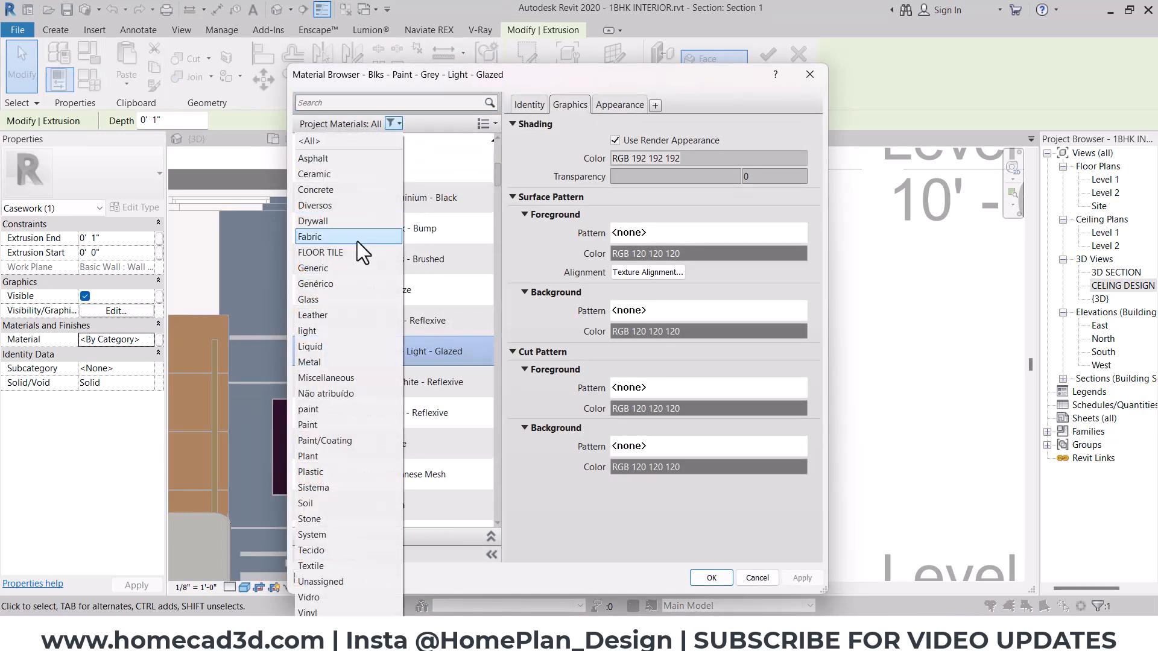
{"action": "left_click", "coordinate": [319, 424]}
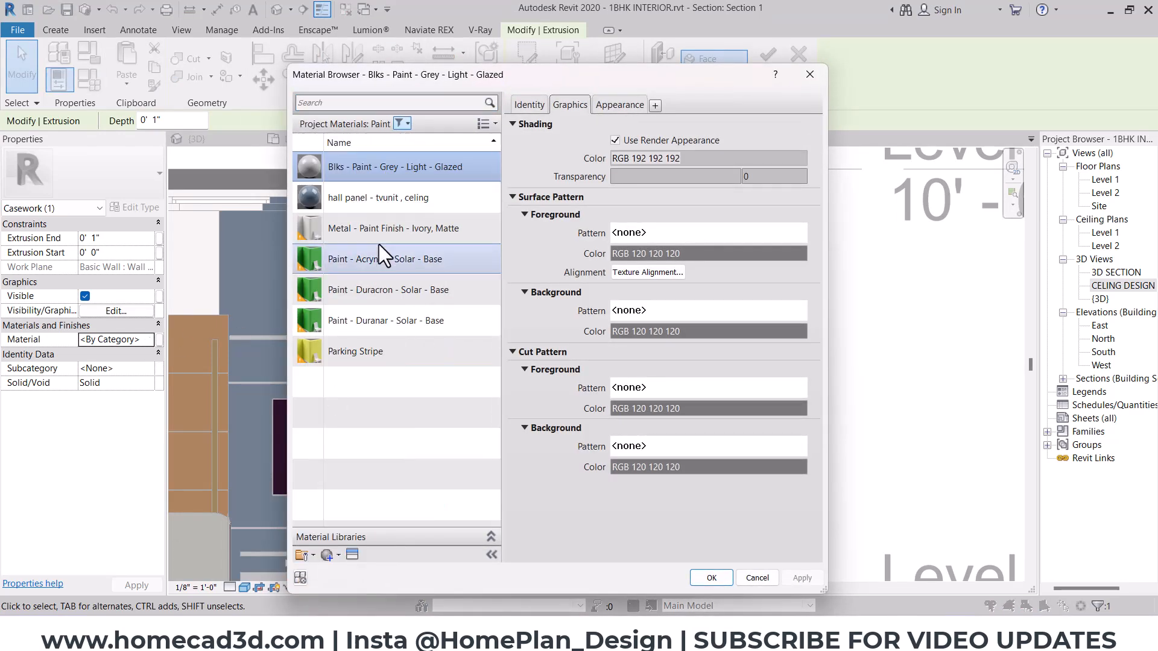
{"action": "left_click", "coordinate": [377, 204]}
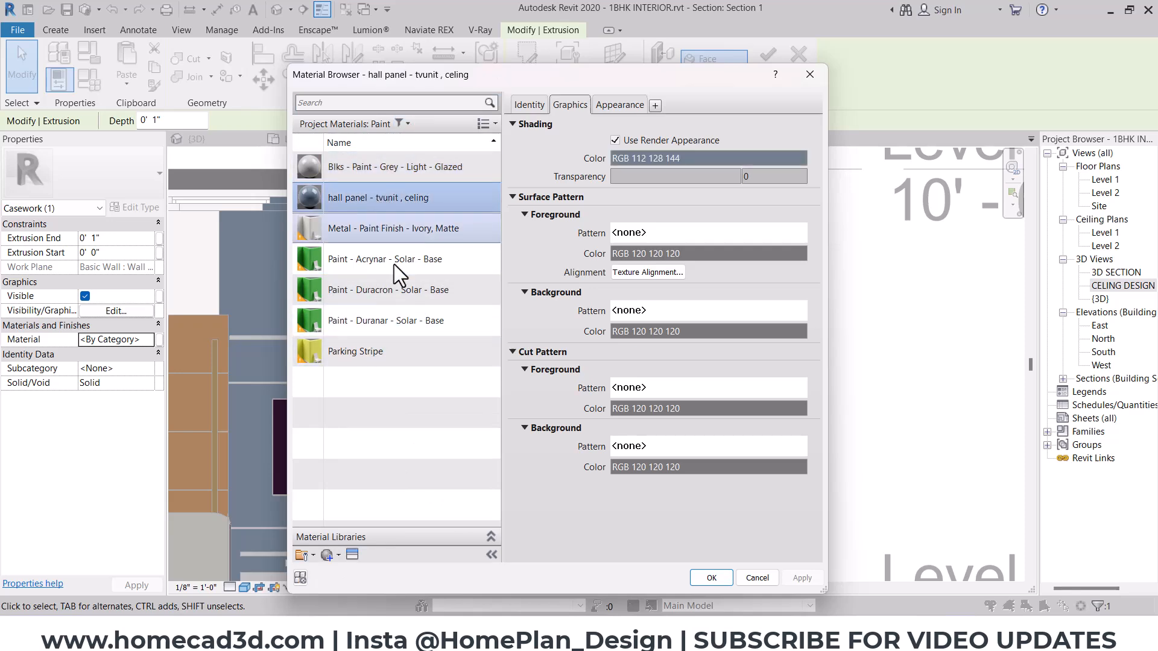
{"action": "left_click", "coordinate": [708, 576]}
{"action": "left_click", "coordinate": [816, 445]}
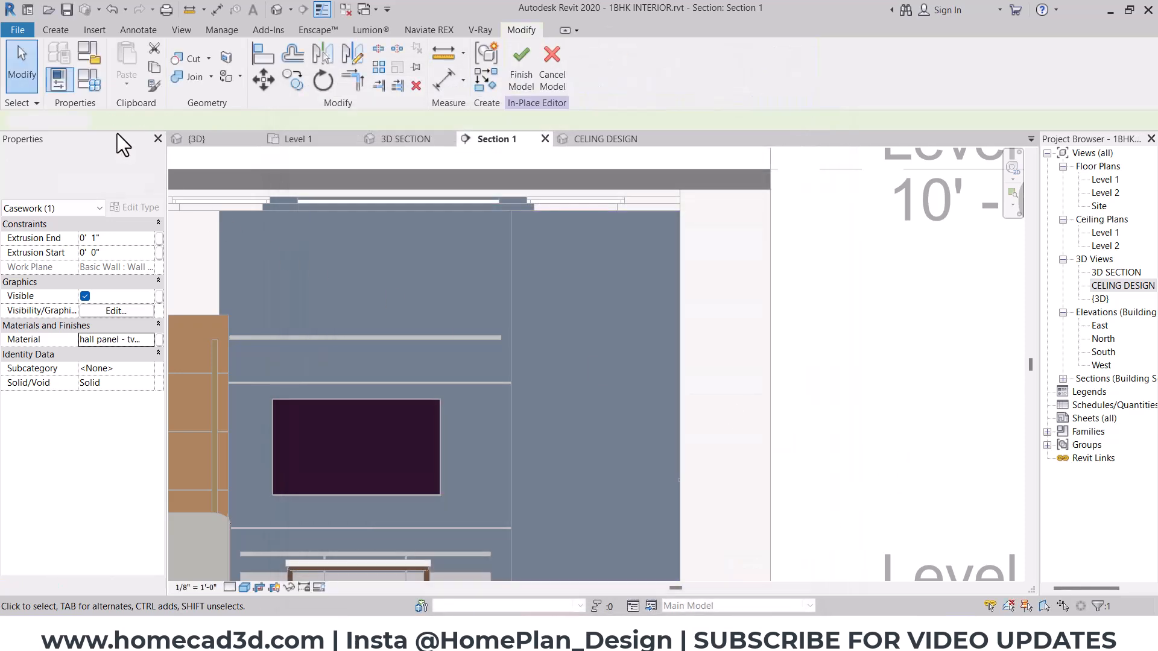
- Start an extrusion on the back panel's face and sketch a full-height line along the TV unit's edge with a 1" line at its base
{"action": "left_click", "coordinate": [56, 33]}
{"action": "left_click", "coordinate": [113, 59]}
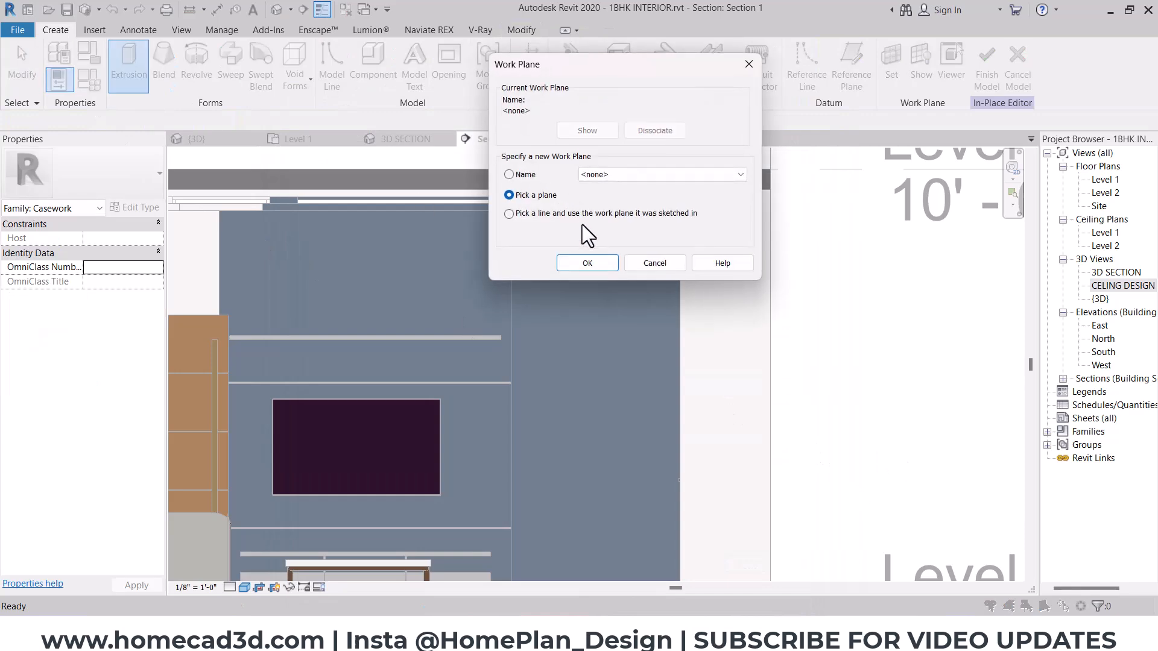
{"action": "left_click", "coordinate": [587, 263]}
{"action": "left_click", "coordinate": [515, 227]}
{"action": "scroll", "coordinate": [512, 205], "scroll_direction": "up", "scroll_amount": 5}
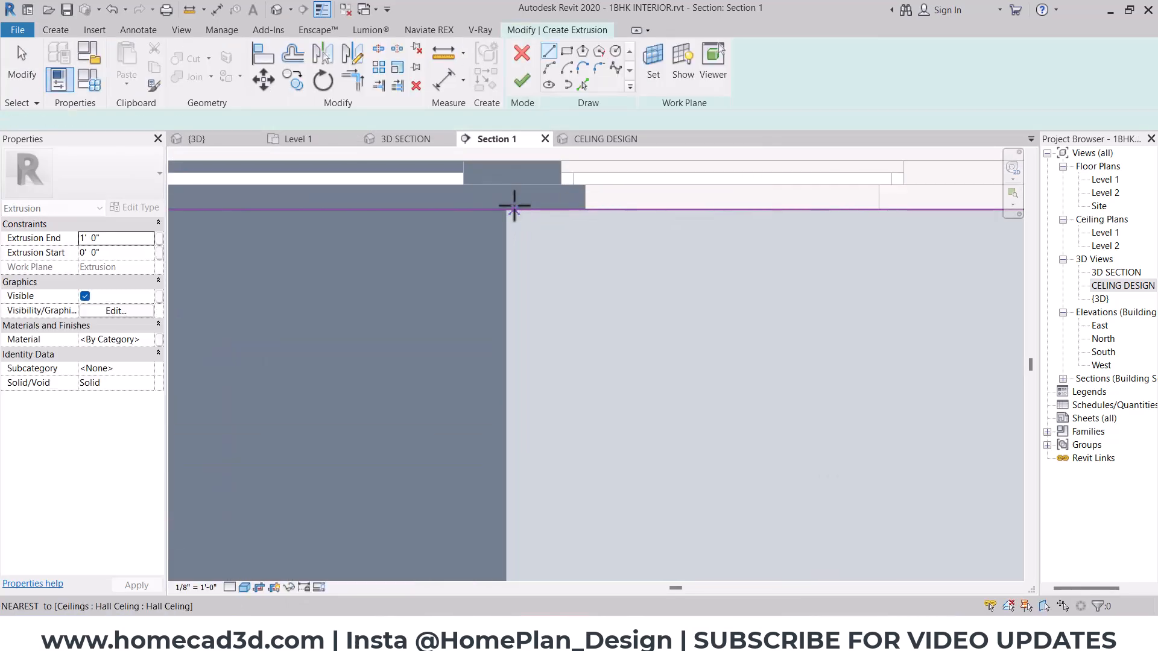
{"action": "left_click", "coordinate": [507, 211]}
{"action": "scroll", "coordinate": [509, 244], "scroll_direction": "down", "scroll_amount": 5}
{"action": "middle_click_drag", "start_coordinate": [525, 502], "coordinate": [489, 163]}
{"action": "middle_click_drag", "start_coordinate": [447, 434], "coordinate": [471, 215]}
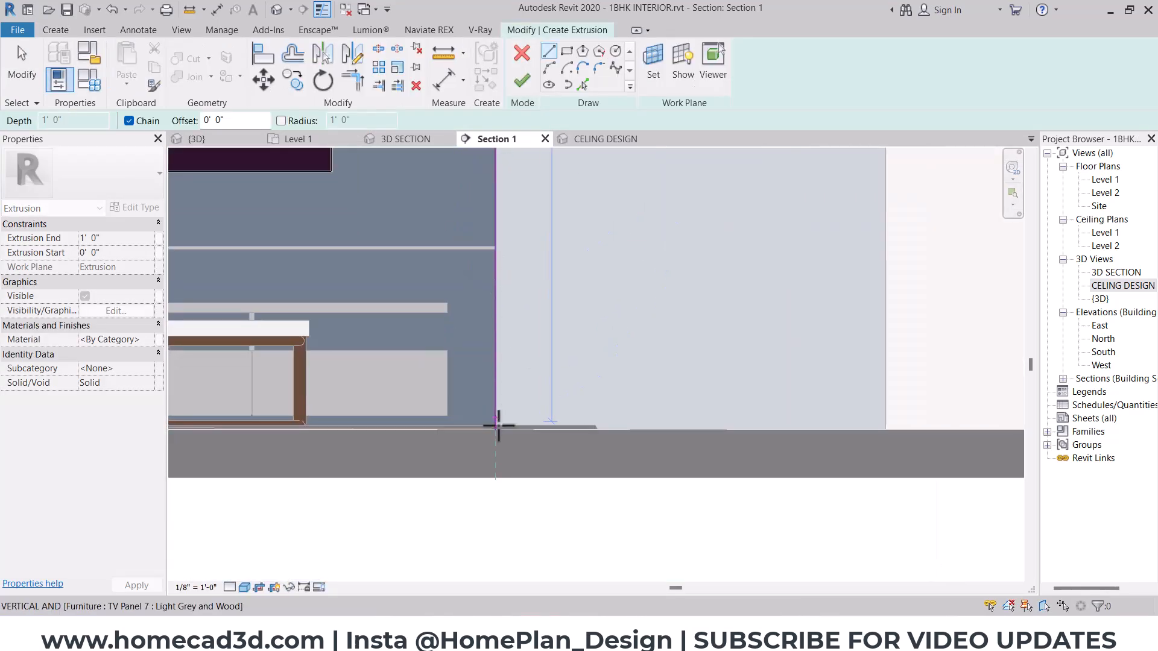
{"action": "scroll", "coordinate": [500, 429], "scroll_direction": "up", "scroll_amount": 5}
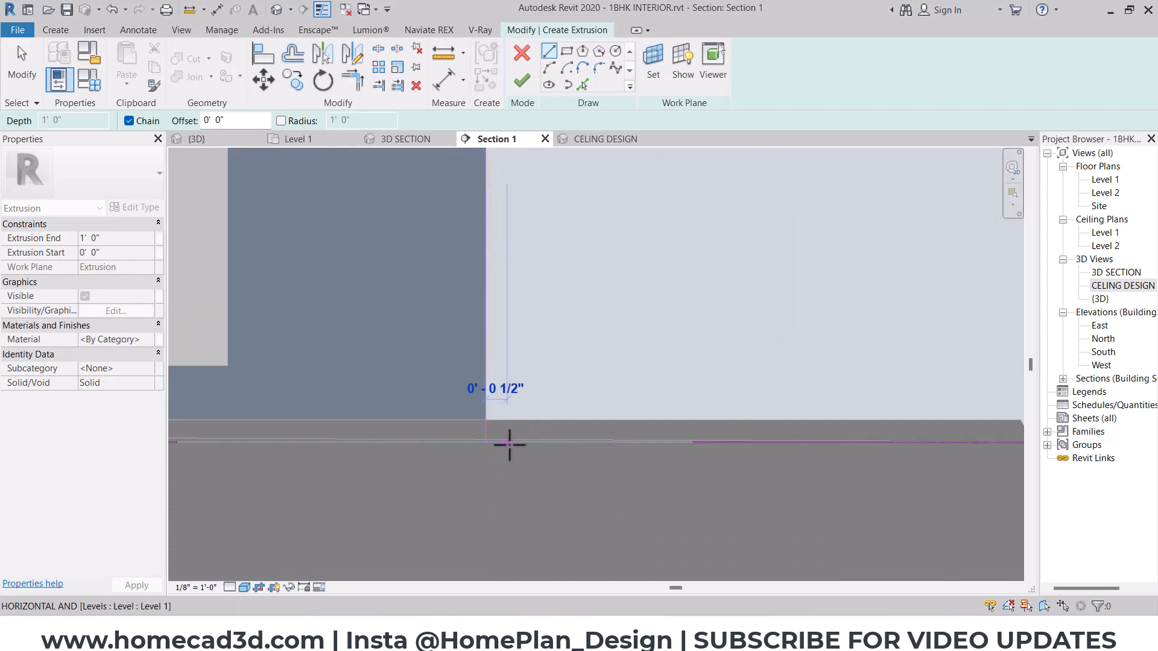
{"action": "left_click", "coordinate": [526, 445]}
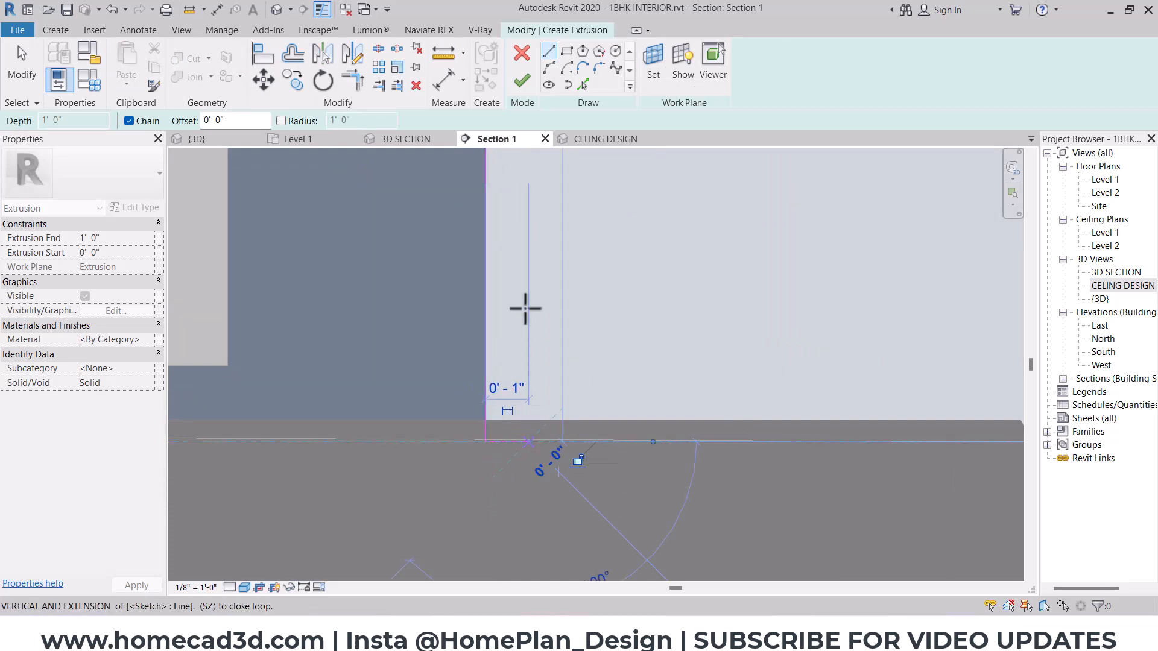
- Close the louver strip's profile along the ceiling's underside and finish the extrusion
{"action": "scroll", "coordinate": [535, 194], "scroll_direction": "down", "scroll_amount": 3}
{"action": "mouse_move", "coordinate": [535, 193]}
{"action": "middle_mouse_down"}
{"action": "mouse_move", "coordinate": [540, 403]}
{"action": "mouse_move", "coordinate": [509, 590]}
{"action": "middle_mouse_up"}
{"action": "middle_click_drag", "start_coordinate": [492, 271], "coordinate": [477, 596]}
{"action": "scroll", "coordinate": [449, 399], "scroll_direction": "up", "scroll_amount": 3}
{"action": "left_click", "coordinate": [453, 407]}
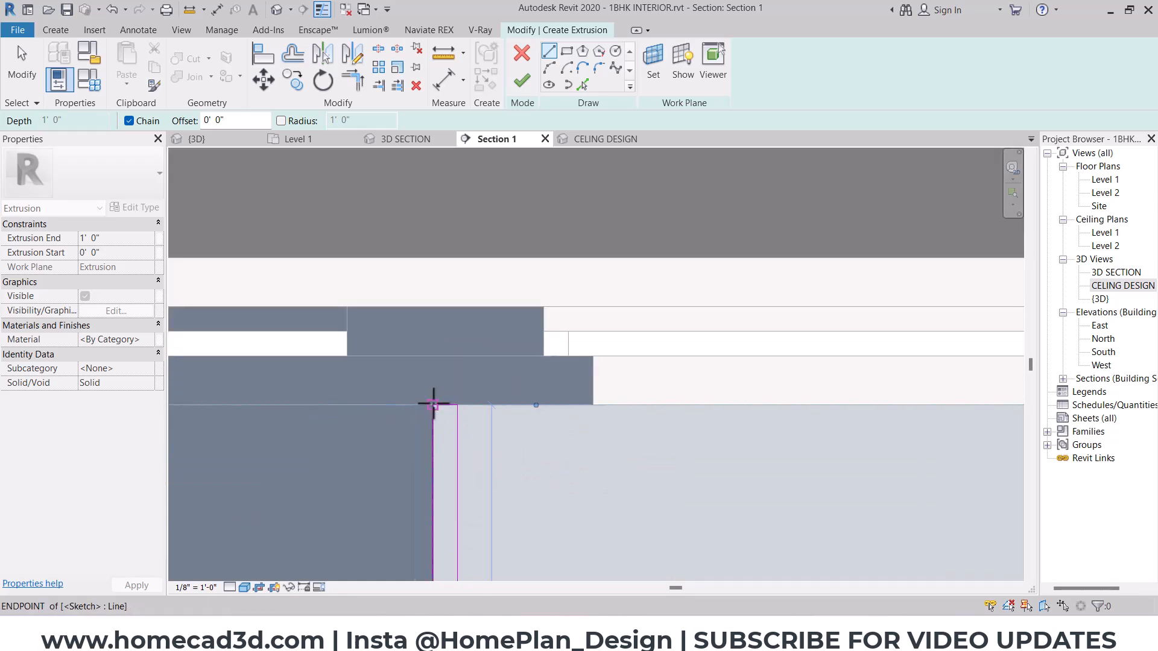
{"action": "left_click", "coordinate": [523, 80]}
- Set the louver strip's Extrusion End to 1" and inspect the strip in the 3D SECTION view
{"action": "left_click", "coordinate": [441, 136]}
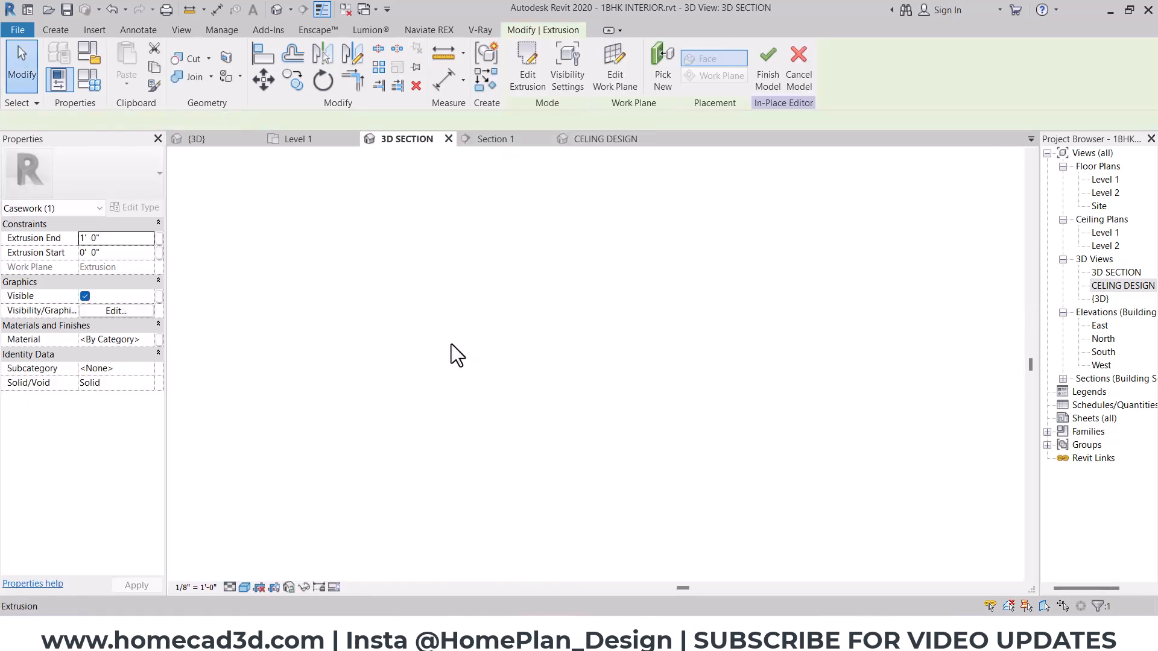
{"action": "middle_click_drag", "start_coordinate": [517, 408], "coordinate": [446, 362], "text": "shift"}
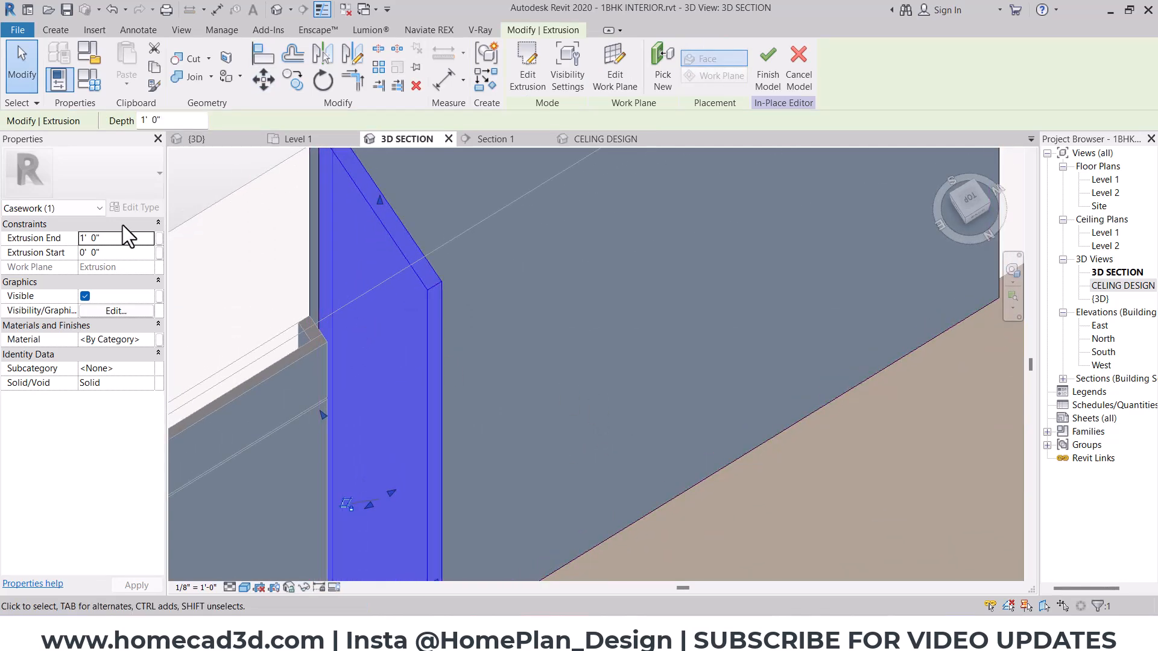
{"action": "left_click", "coordinate": [132, 240]}
{"action": "type", "text": "0 1"}
{"action": "left_click", "coordinate": [431, 275]}
{"action": "scroll", "coordinate": [433, 278], "scroll_direction": "down", "scroll_amount": 3}
{"action": "middle_click_drag", "start_coordinate": [534, 356], "coordinate": [380, 360], "text": "shift"}
{"action": "scroll", "coordinate": [443, 240], "scroll_direction": "up", "scroll_amount": 3}
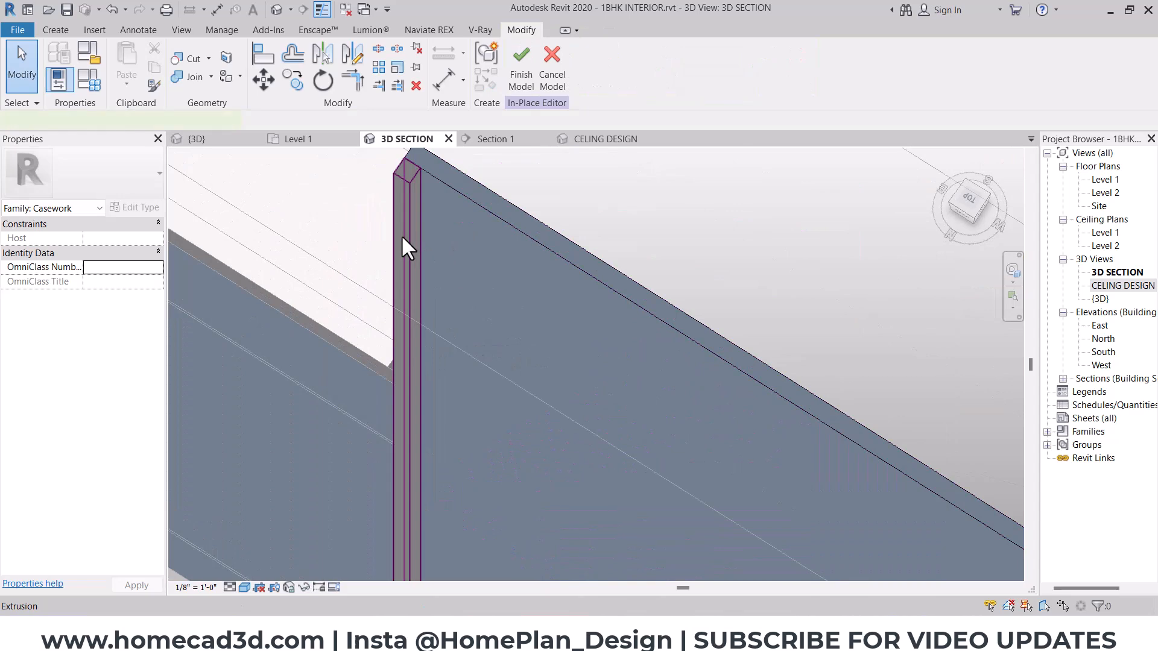
- Assign the material "hall panel - tvunit , celing" to the louver strip
{"action": "left_click", "coordinate": [404, 247]}
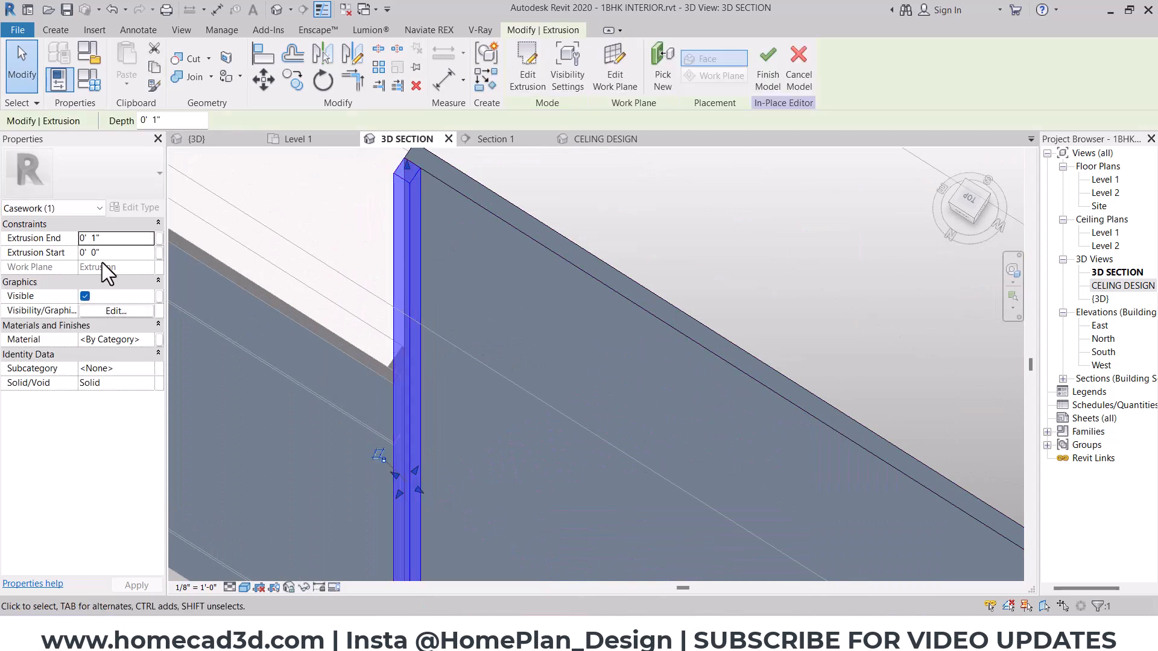
{"action": "left_click", "coordinate": [145, 338]}
{"action": "left_click", "coordinate": [148, 339]}
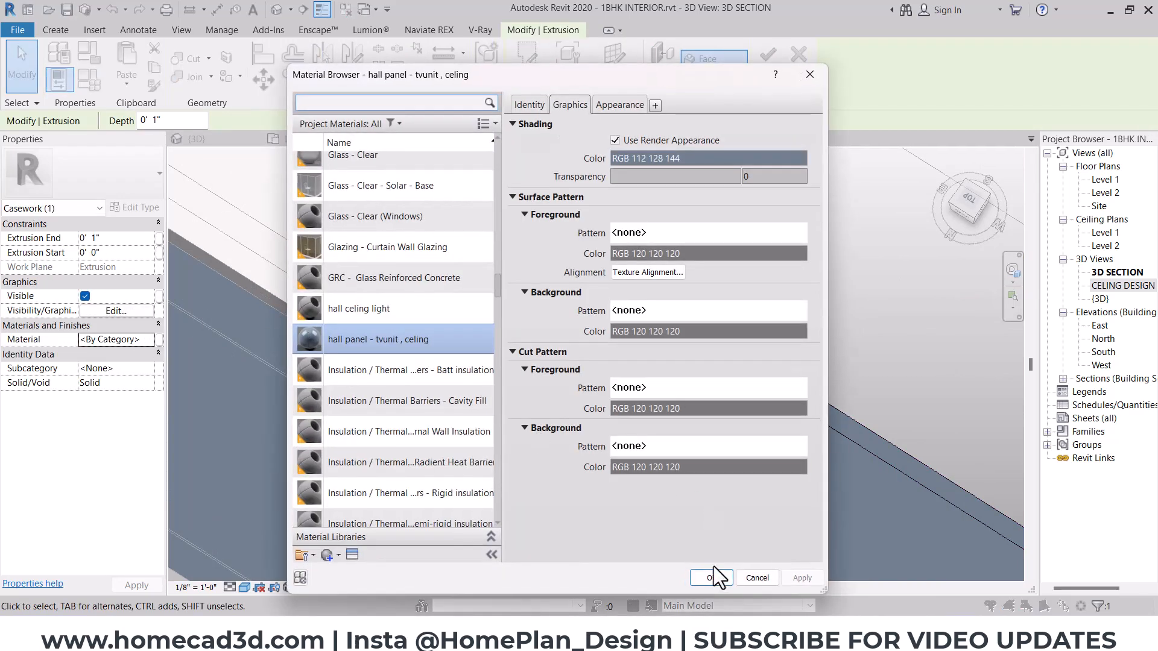
{"action": "left_click", "coordinate": [711, 577]}
{"action": "key", "text": "Escape"}
- Start a linear array of the louver strip in Section 1, spaced to the Last item, towards the back panel's far edge
{"action": "left_click", "coordinate": [599, 140]}
{"action": "left_click", "coordinate": [516, 140]}
{"action": "left_click", "coordinate": [447, 416]}
{"action": "middle_click_drag", "start_coordinate": [530, 420], "coordinate": [466, 359]}
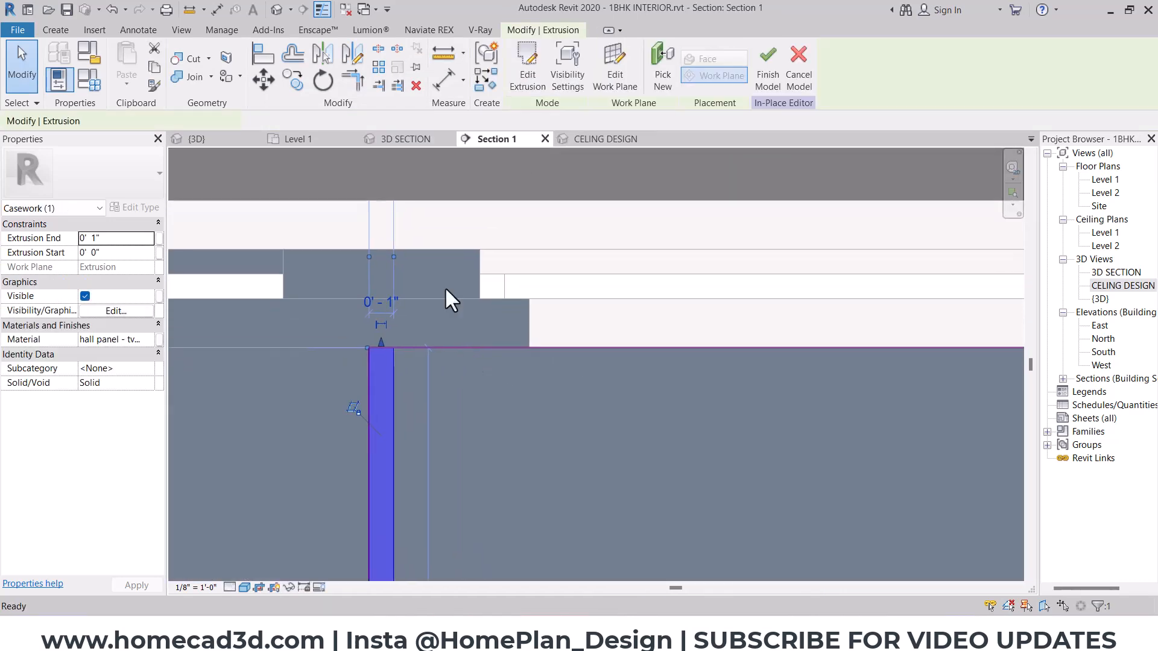
{"action": "left_click", "coordinate": [381, 70]}
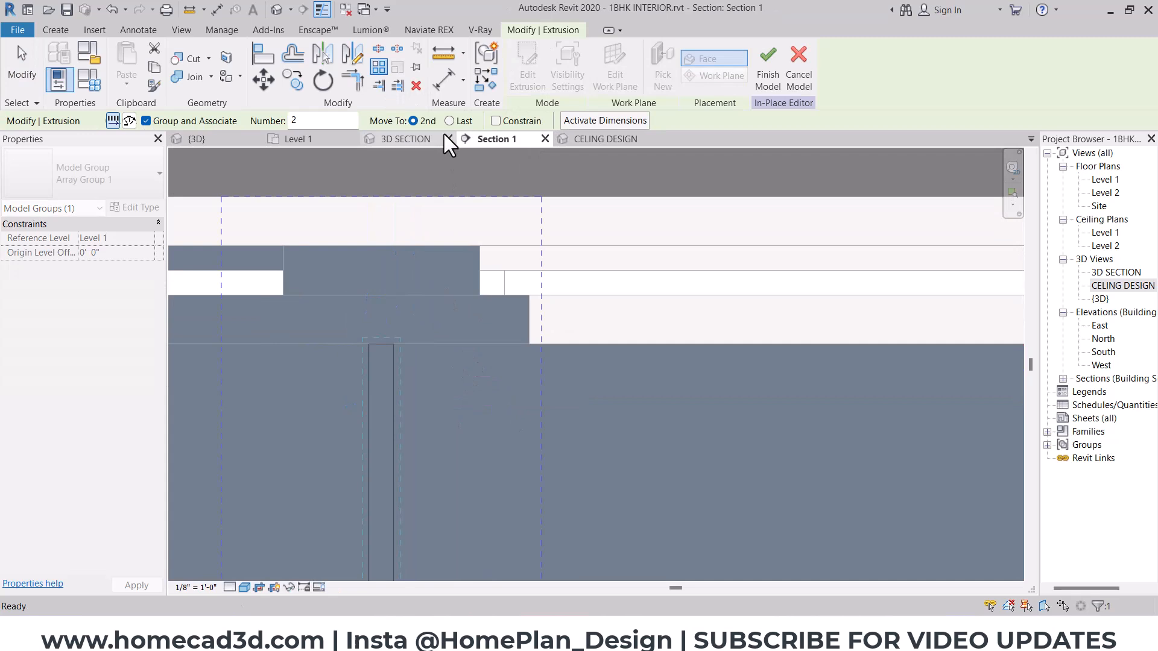
{"action": "left_click", "coordinate": [451, 123]}
{"action": "left_click", "coordinate": [406, 345]}
{"action": "middle_click_drag", "start_coordinate": [905, 352], "coordinate": [168, 326]}
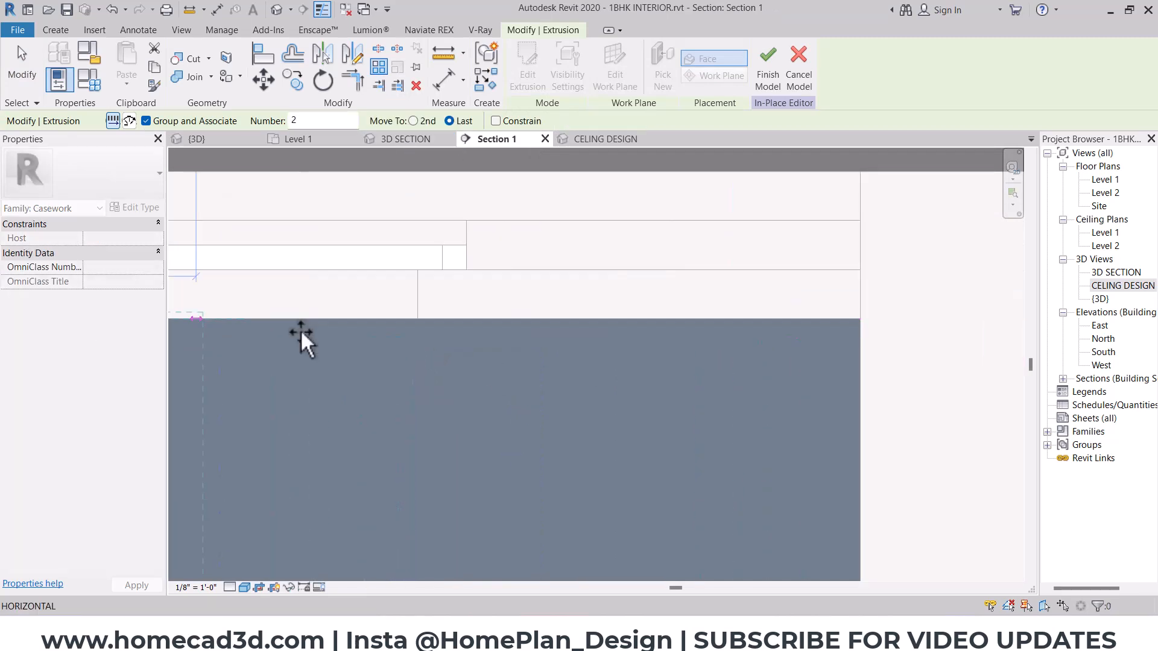
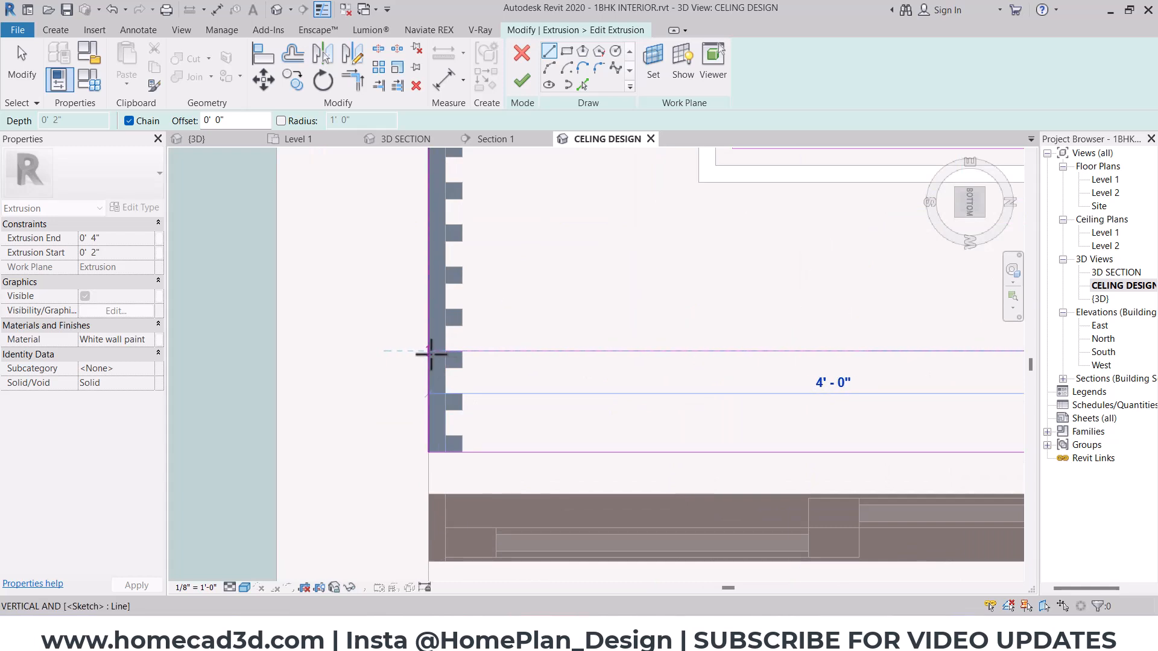
- Trim the ceiling sketch's lines to form a rectangular notch in front of the sliding window and finish the sketch
{"action": "key", "text": "Escape"}
{"action": "key", "text": "Escape"}
{"action": "key", "text": "t"}
{"action": "key", "text": "r"}
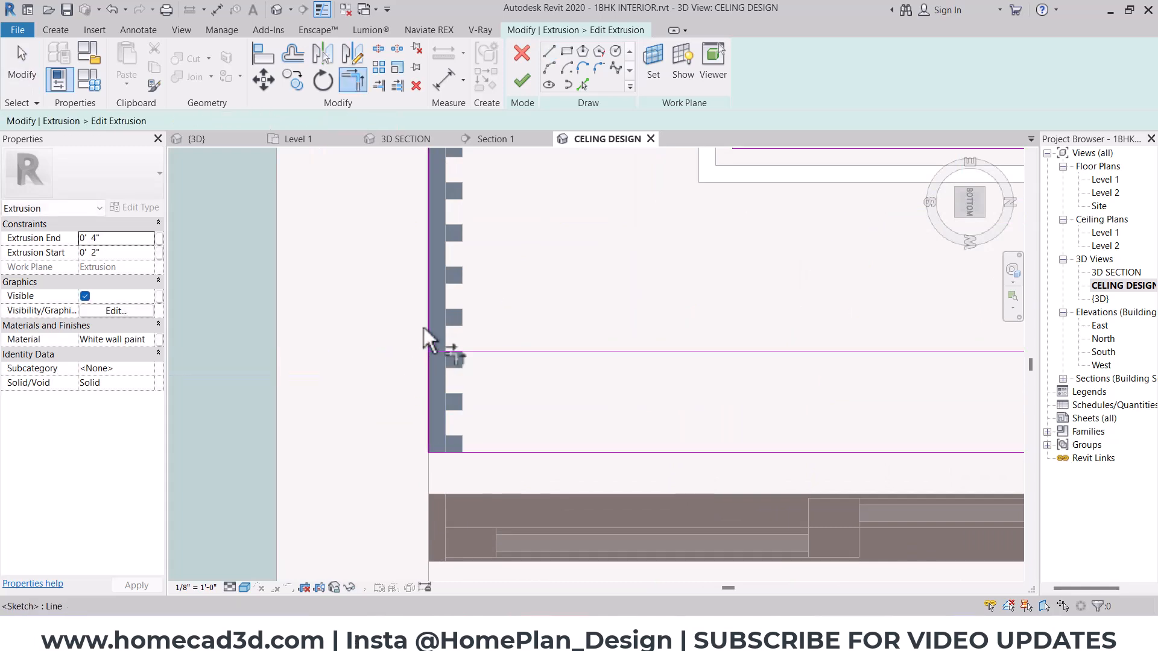
{"action": "scroll", "coordinate": [447, 347], "scroll_direction": "down", "scroll_amount": 3}
{"action": "left_click", "coordinate": [838, 389]}
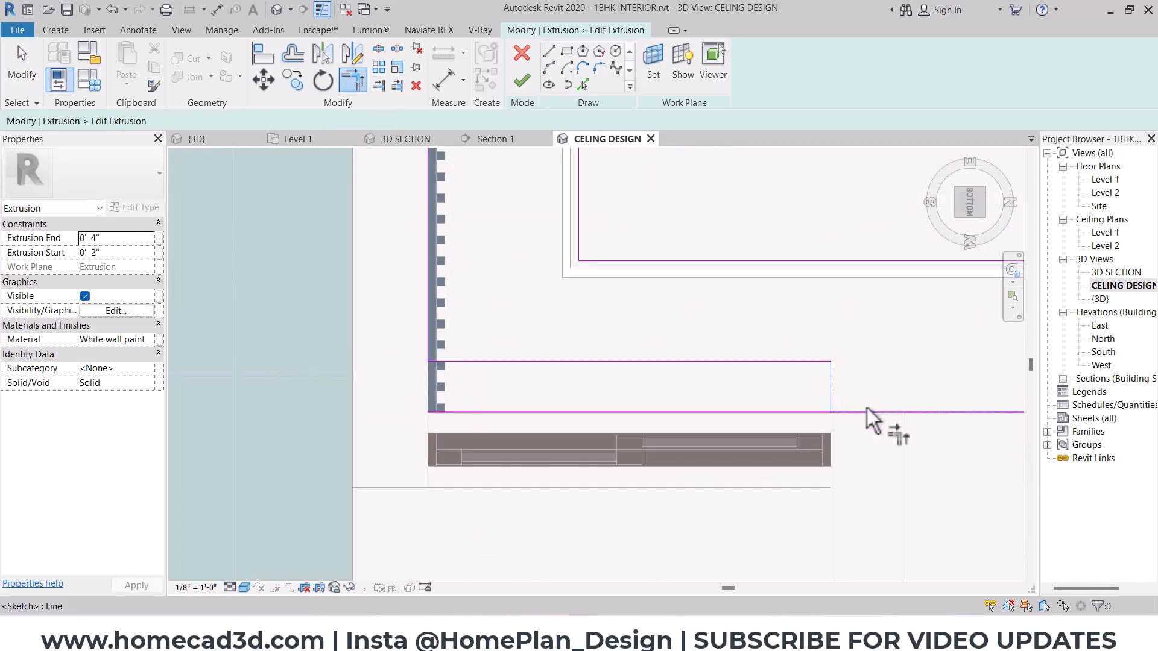
{"action": "left_click", "coordinate": [870, 412]}
{"action": "left_click", "coordinate": [524, 81]}
{"action": "left_click", "coordinate": [527, 83]}
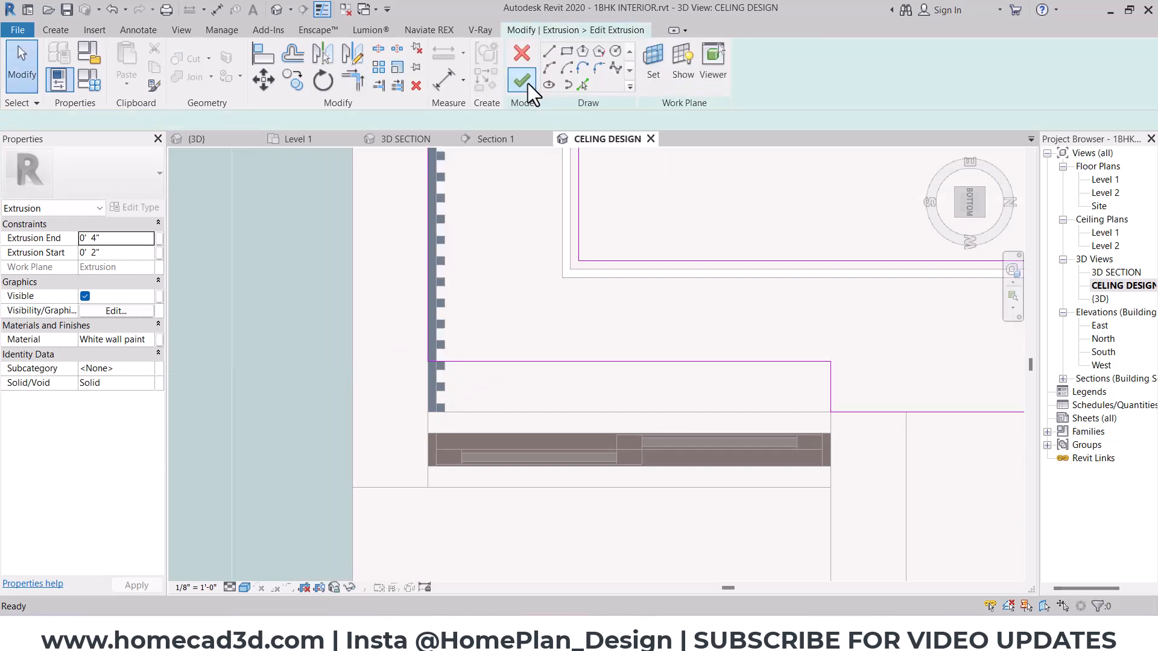
{"action": "left_click", "coordinate": [529, 84]}
{"action": "key", "text": "Escape"}
- Start a new extrusion on the ceiling's face and draw its profile line along the edges of the window notch
{"action": "middle_click_drag", "start_coordinate": [543, 257], "coordinate": [433, 232]}
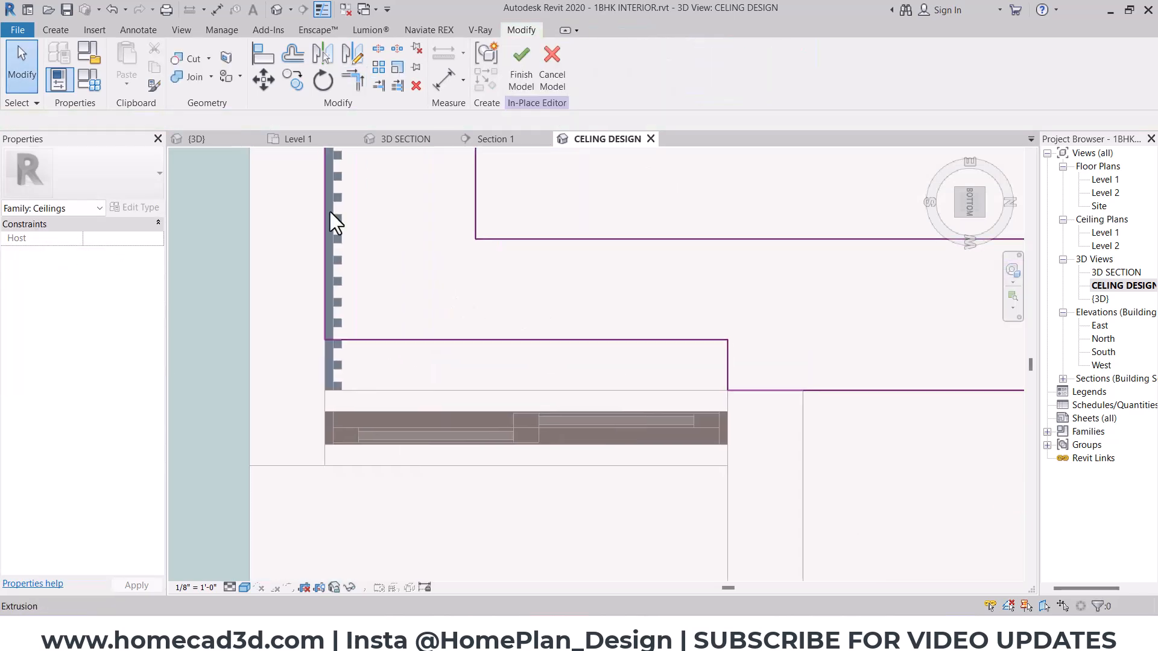
{"action": "left_click", "coordinate": [59, 32]}
{"action": "left_click", "coordinate": [133, 74]}
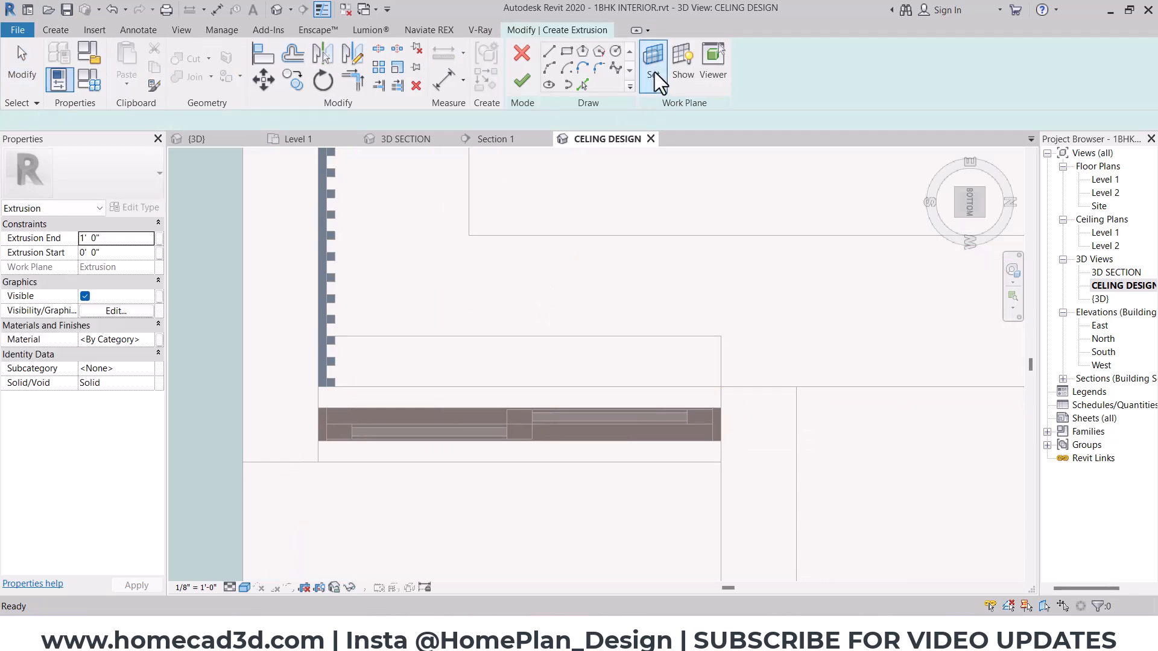
{"action": "left_click", "coordinate": [653, 57]}
{"action": "left_click", "coordinate": [580, 264]}
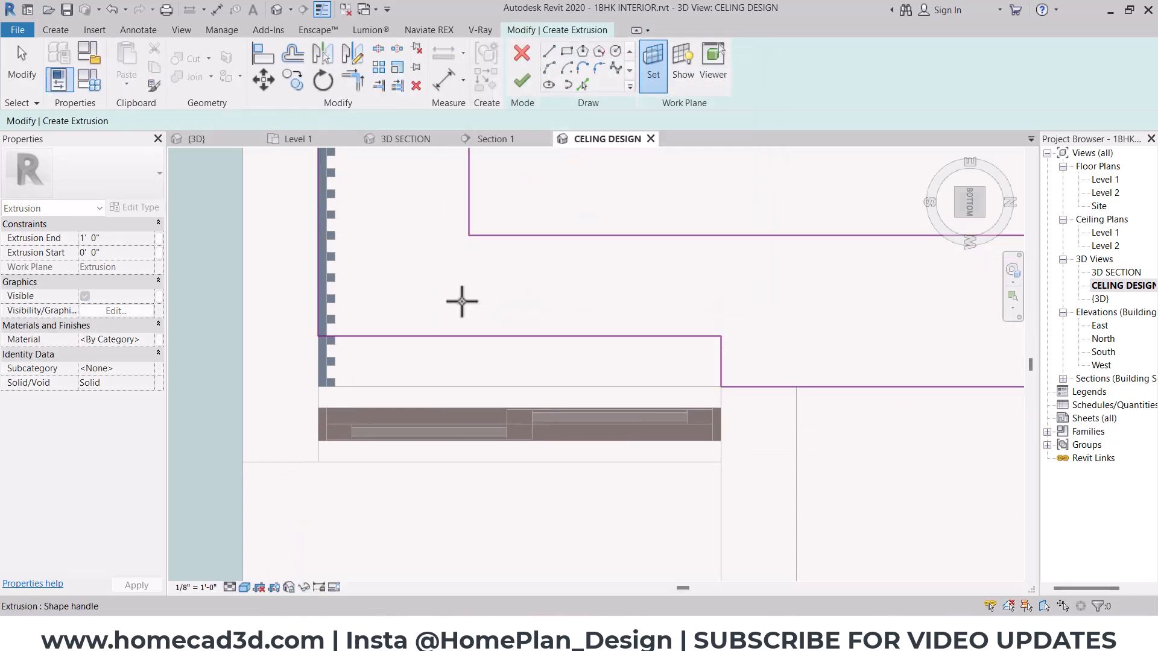
{"action": "left_click", "coordinate": [463, 300]}
{"action": "scroll", "coordinate": [716, 336], "scroll_direction": "up", "scroll_amount": 2}
{"action": "left_click", "coordinate": [726, 423]}
{"action": "left_click", "coordinate": [724, 337]}
{"action": "middle_click_drag", "start_coordinate": [284, 336], "coordinate": [684, 319]}
{"action": "scroll", "coordinate": [328, 298], "scroll_direction": "up", "scroll_amount": 2}
{"action": "left_click", "coordinate": [522, 342]}
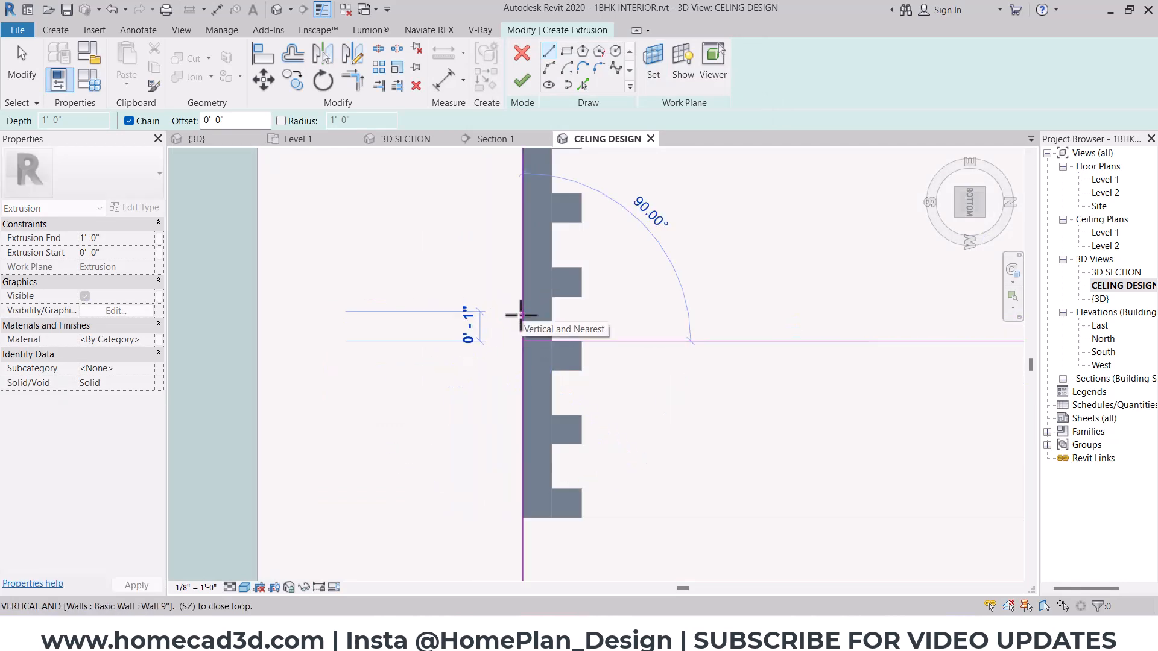
- Close the L-shaped pelmet profile with a 1" offset around the notch and finish the extrusion sketch
{"action": "left_click", "coordinate": [521, 314]}
{"action": "middle_click_drag", "start_coordinate": [633, 329], "coordinate": [259, 289]}
{"action": "middle_click_drag", "start_coordinate": [863, 268], "coordinate": [311, 273]}
{"action": "scroll", "coordinate": [579, 274], "scroll_direction": "down", "scroll_amount": 3}
{"action": "scroll", "coordinate": [748, 279], "scroll_direction": "up", "scroll_amount": 3}
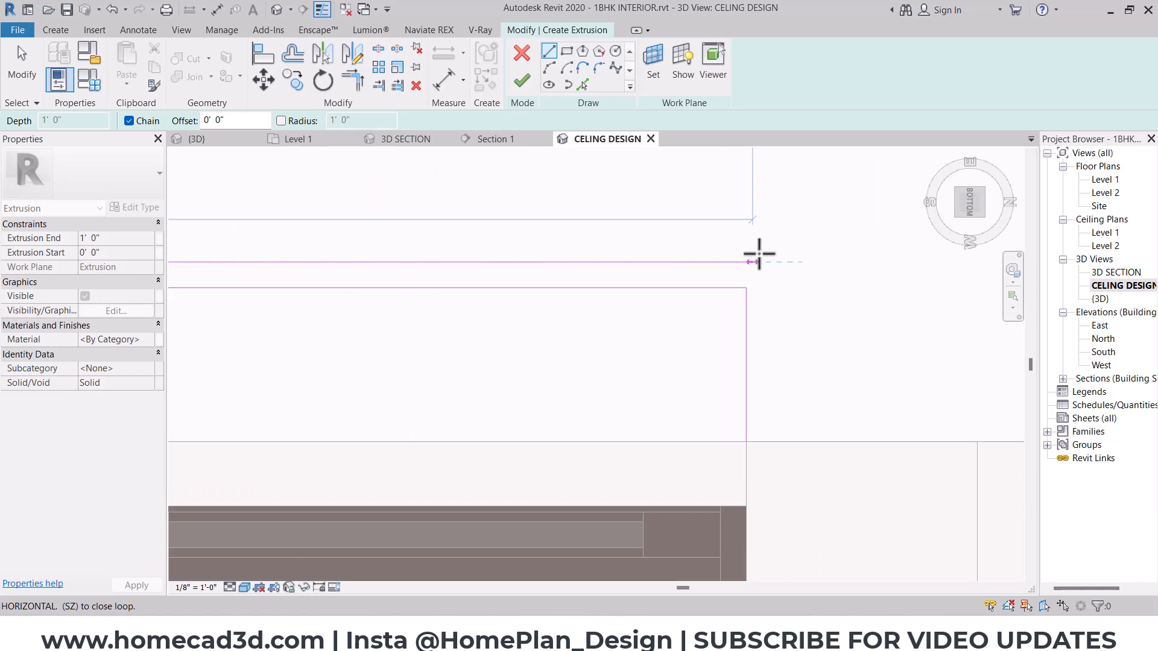
{"action": "left_click", "coordinate": [772, 263]}
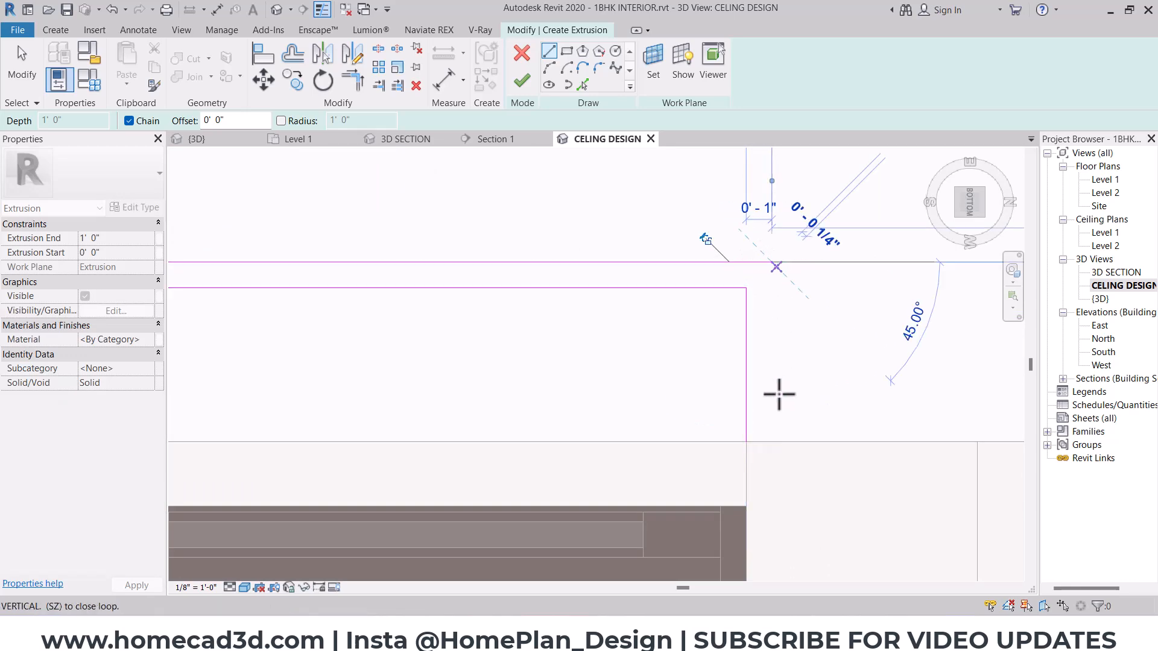
{"action": "left_click", "coordinate": [772, 442]}
{"action": "left_click", "coordinate": [746, 441]}
{"action": "key", "text": "Escape"}
{"action": "scroll", "coordinate": [629, 339], "scroll_direction": "down", "scroll_amount": 3}
{"action": "middle_click_drag", "start_coordinate": [630, 339], "coordinate": [353, 466], "text": "shift"}
{"action": "left_click", "coordinate": [530, 90]}
- Set the pelmet's Extrusion End to 6"
{"action": "middle_click_drag", "start_coordinate": [675, 361], "coordinate": [711, 378], "text": "shift"}
{"action": "left_click", "coordinate": [113, 237]}
{"action": "type", "text": "0 6"}
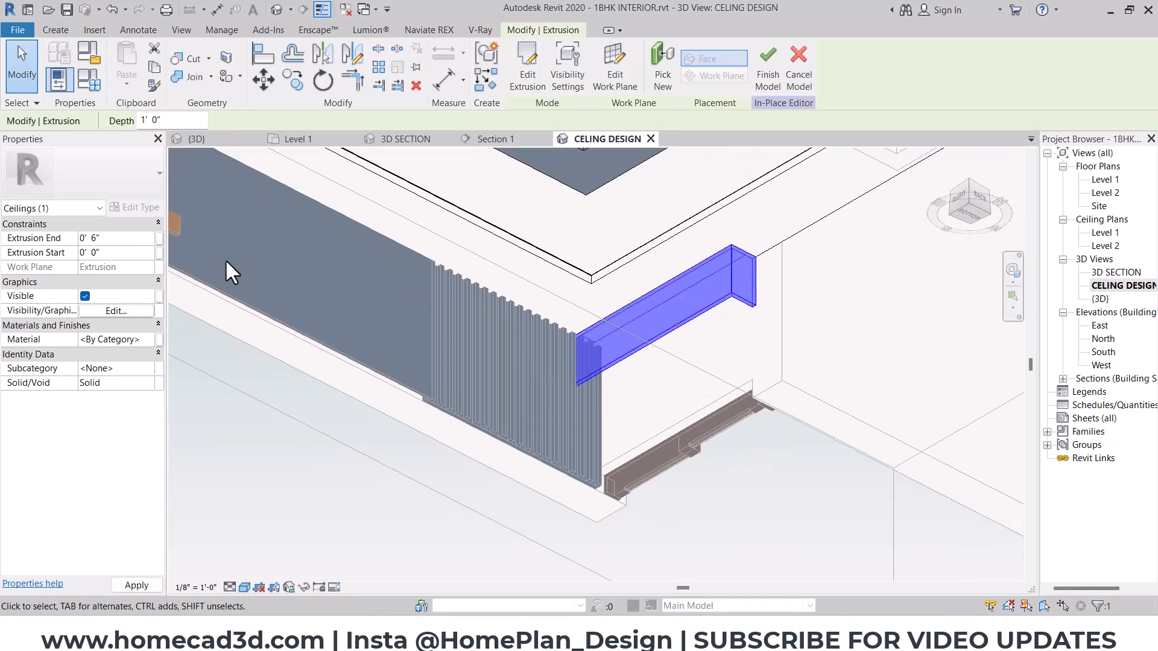
{"action": "left_click", "coordinate": [762, 250]}
- Assign the material "hall panel - tvunit , celing" to the pelmet and finish the in-place ceiling model
{"action": "scroll", "coordinate": [742, 277], "scroll_direction": "up", "scroll_amount": 2}
{"action": "left_click", "coordinate": [725, 269]}
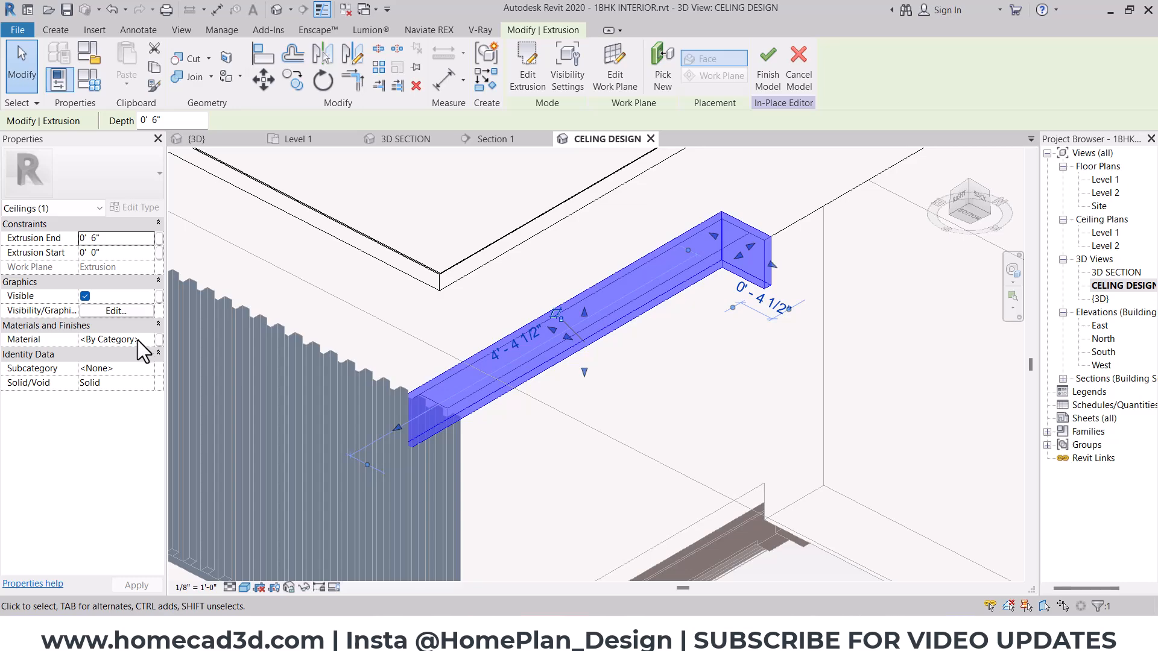
{"action": "left_click", "coordinate": [141, 340]}
{"action": "left_click", "coordinate": [148, 339]}
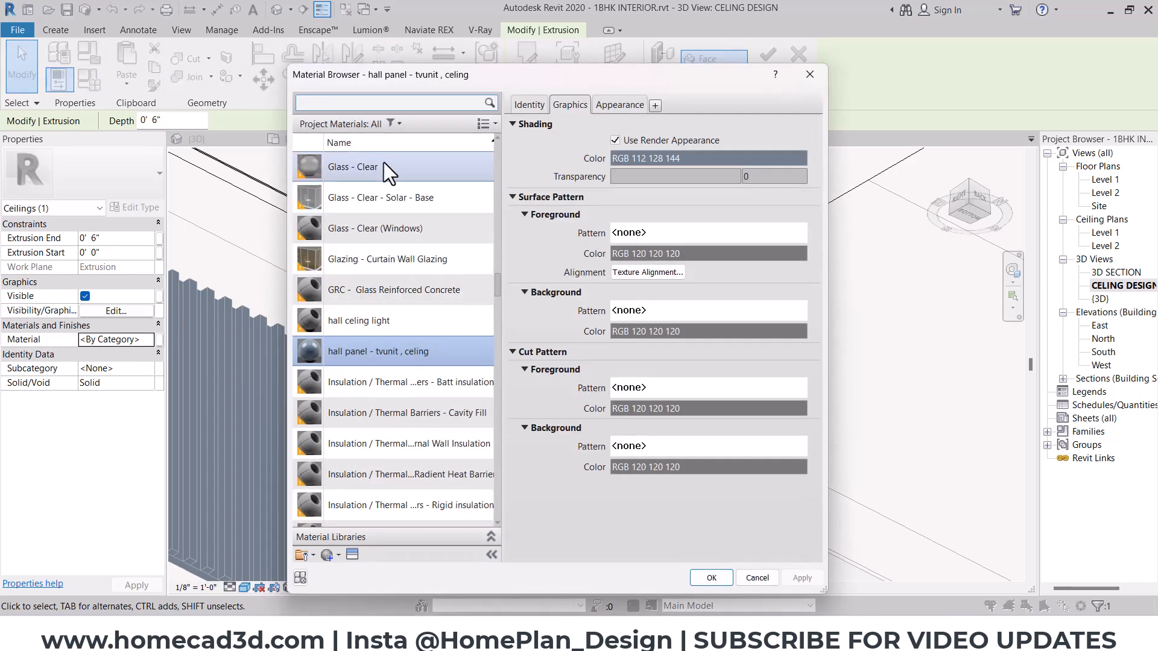
{"action": "left_click", "coordinate": [702, 563]}
{"action": "left_click", "coordinate": [543, 272]}
{"action": "scroll", "coordinate": [542, 270], "scroll_direction": "down", "scroll_amount": 3}
{"action": "middle_click_drag", "start_coordinate": [633, 301], "coordinate": [592, 347], "text": "shift"}
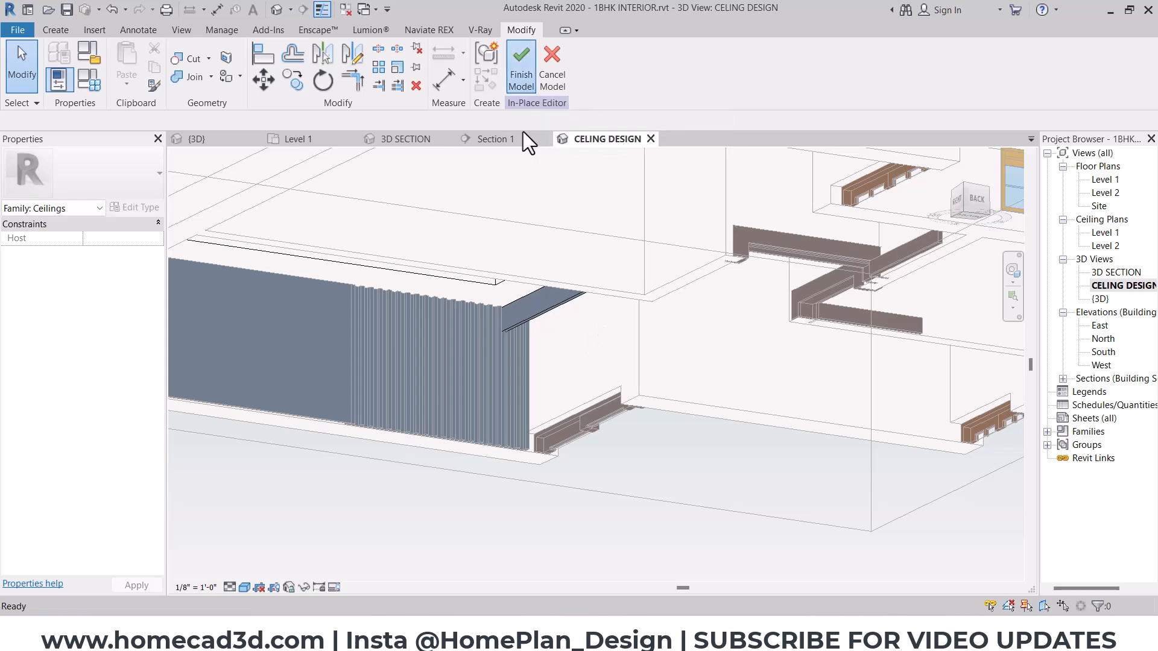
{"action": "left_click", "coordinate": [522, 66]}
{"action": "middle_click_drag", "start_coordinate": [573, 289], "coordinate": [615, 296], "text": "shift"}
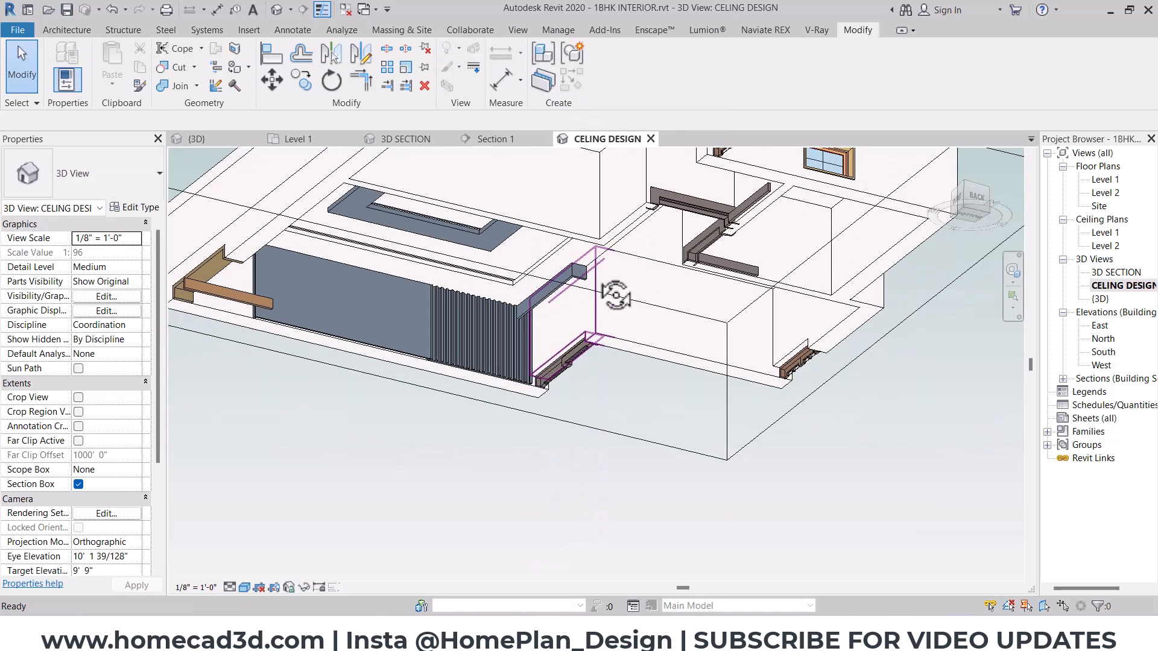
- Open the Level 1 floor plan, switch to File Explorer and open the Curtains folder in Revit Family Files Package 01
{"action": "double_click", "coordinate": [1105, 179]}
{"action": "scroll", "coordinate": [487, 322], "scroll_direction": "down", "scroll_amount": 5}
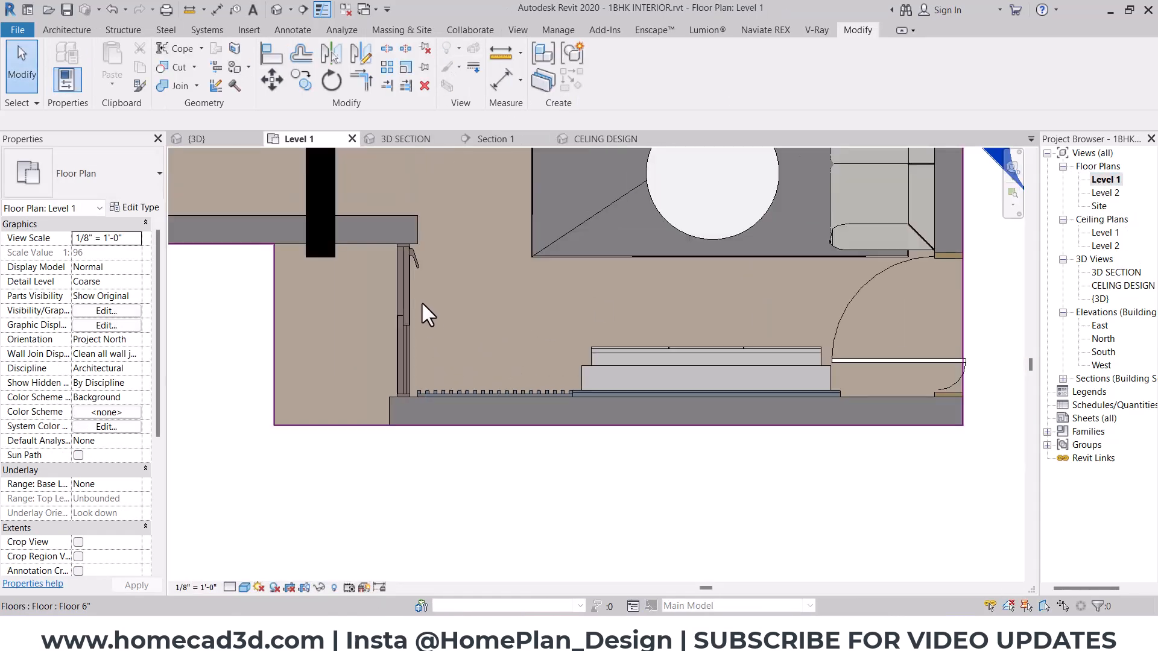
{"action": "middle_click_drag", "start_coordinate": [423, 304], "coordinate": [422, 369]}
{"action": "left_click", "coordinate": [631, 632]}
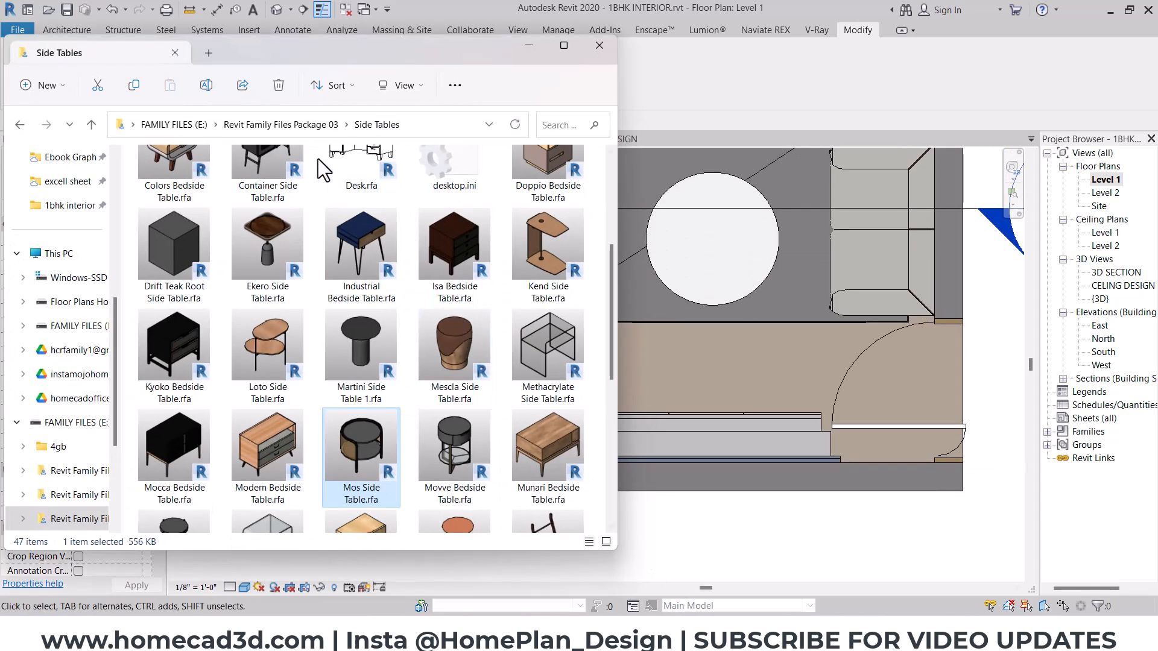
{"action": "left_click", "coordinate": [310, 125]}
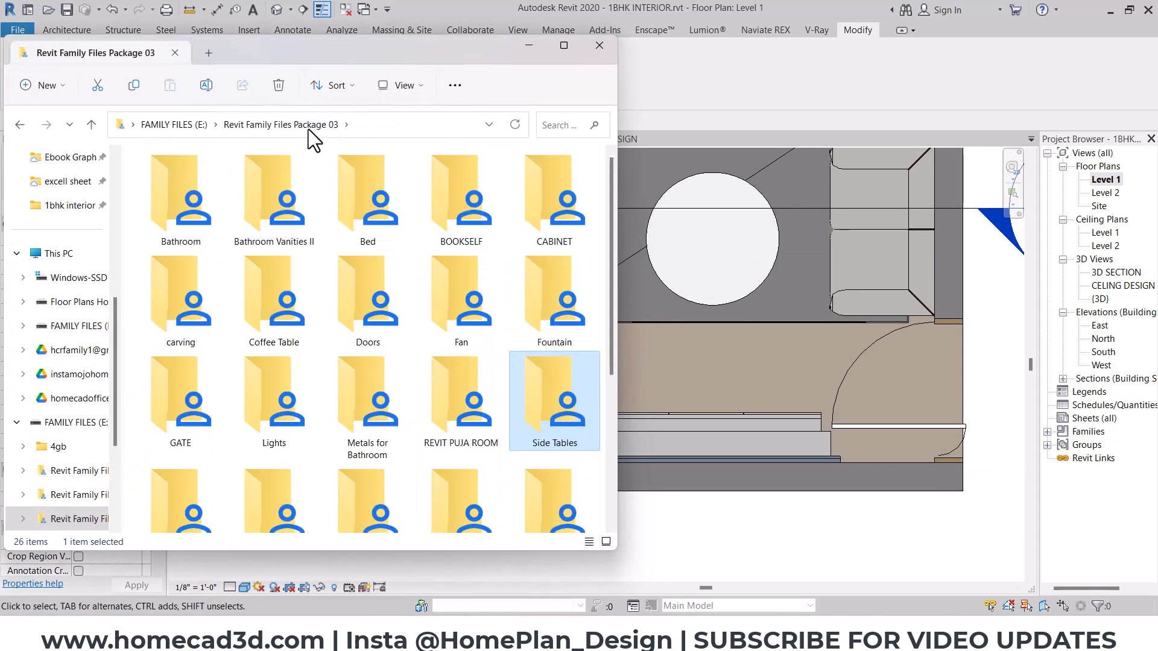
{"action": "left_click", "coordinate": [193, 126]}
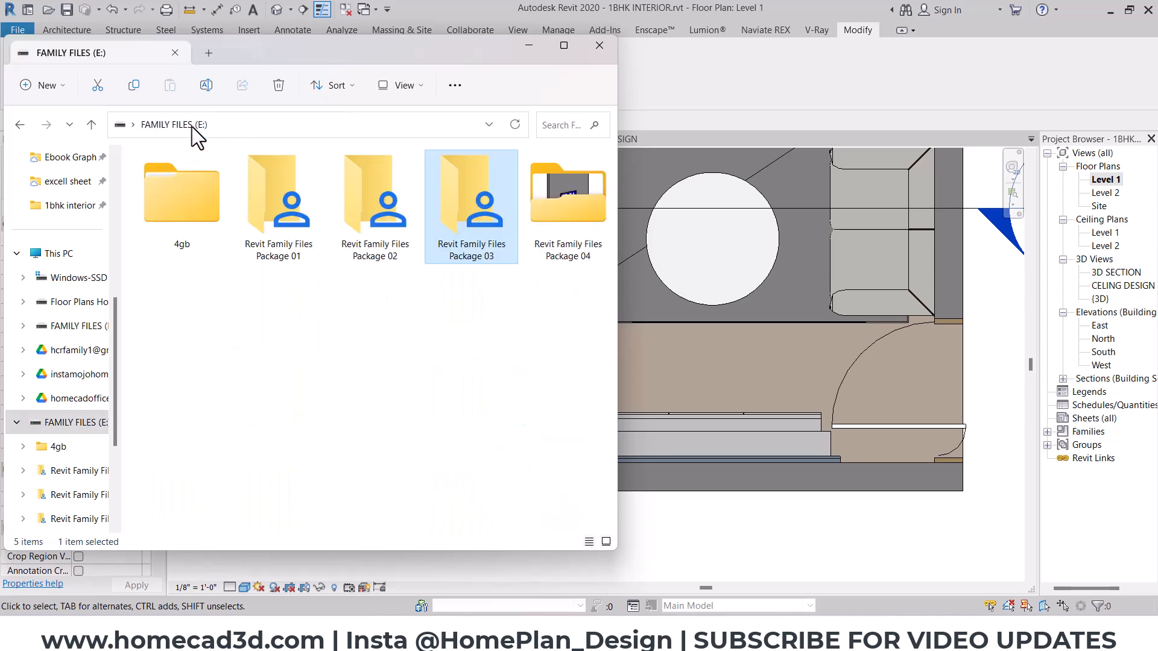
{"action": "double_click", "coordinate": [292, 193]}
{"action": "double_click", "coordinate": [511, 199]}
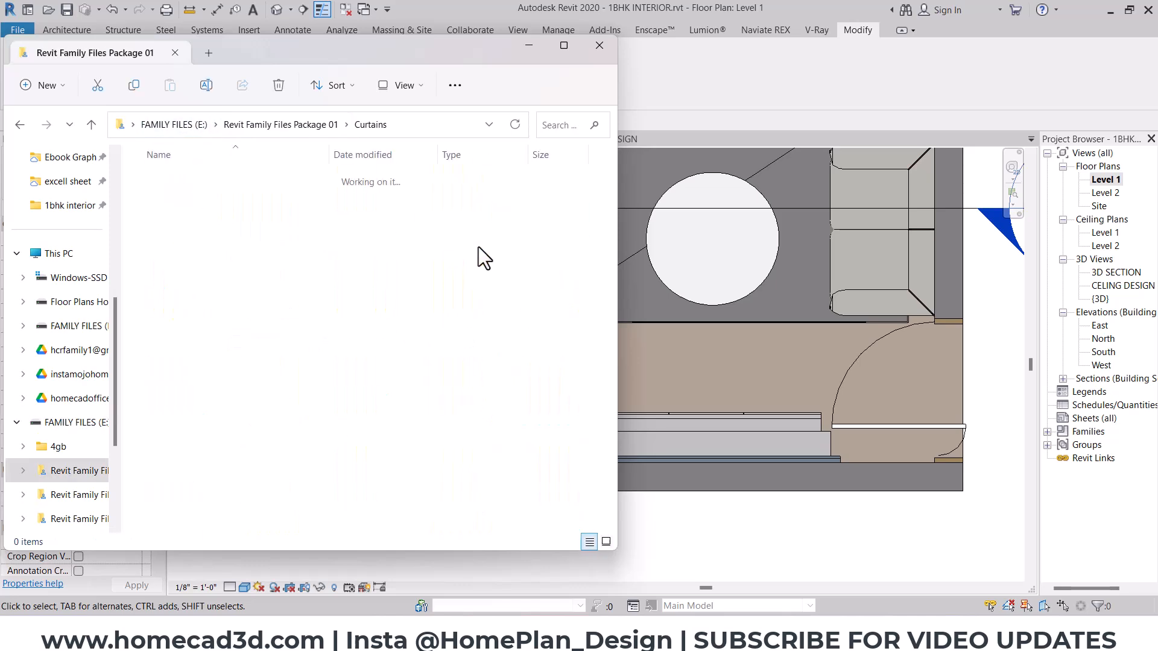
{"action": "scroll", "coordinate": [275, 282], "scroll_direction": "up", "scroll_amount": 3, "text": "ctrl"}
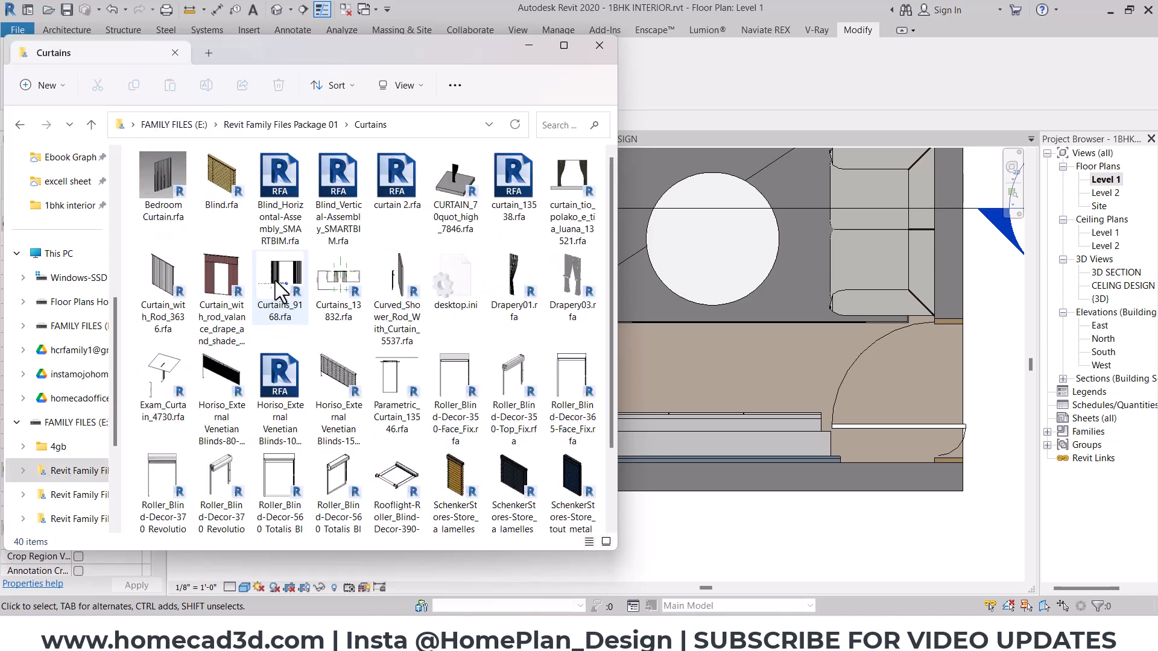
- Load Bedroom Curtain.rfa into the Level 1 plan and place one curtain on the room side of the sliding window
{"action": "left_click", "coordinate": [170, 192]}
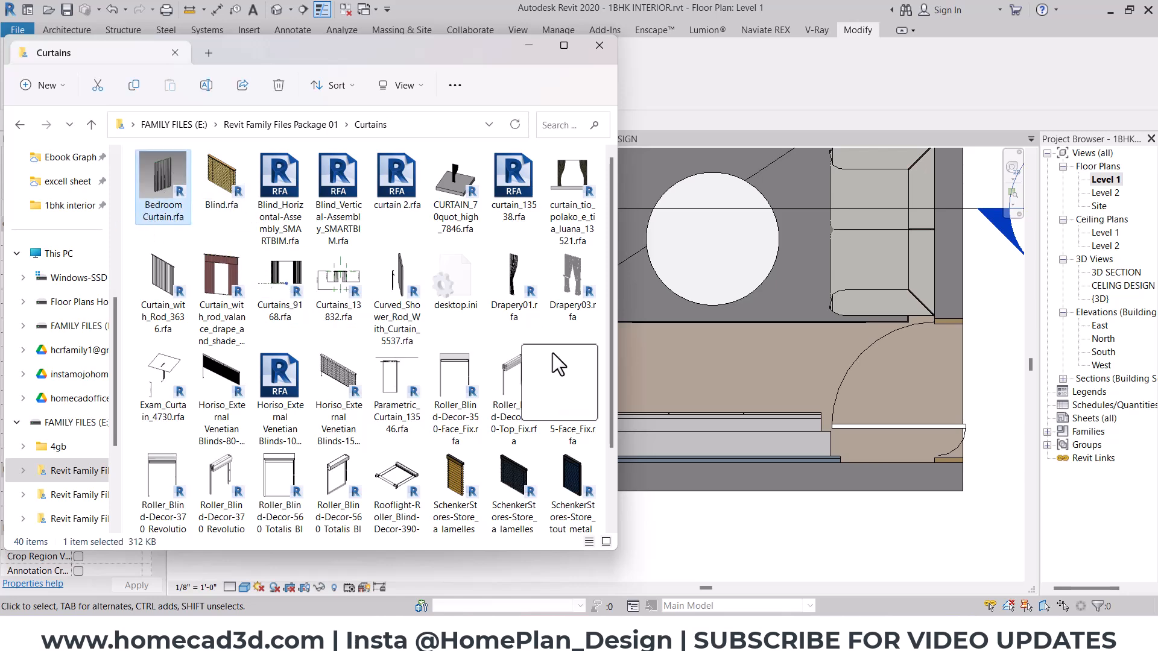
{"action": "left_click_drag", "start_coordinate": [663, 375], "coordinate": [664, 375]}
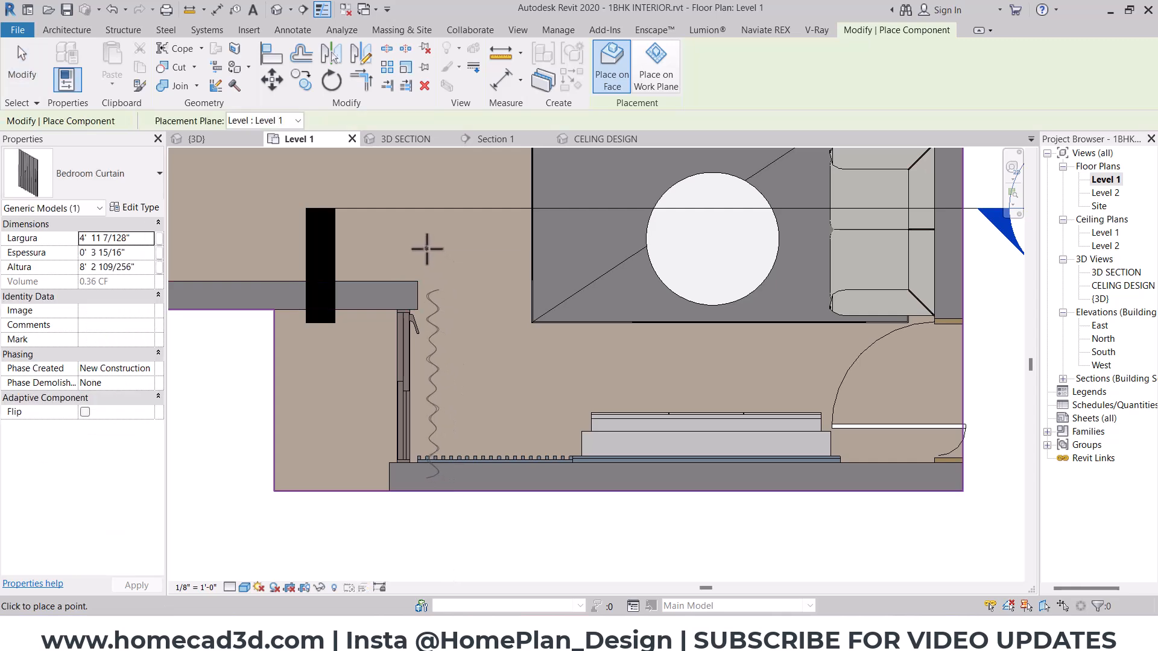
{"action": "left_click", "coordinate": [425, 241]}
{"action": "key", "text": "Escape"}
{"action": "key", "text": "Escape"}
- Set the placed curtain's Largura to 4' 0"
{"action": "scroll", "coordinate": [427, 335], "scroll_direction": "up", "scroll_amount": 2}
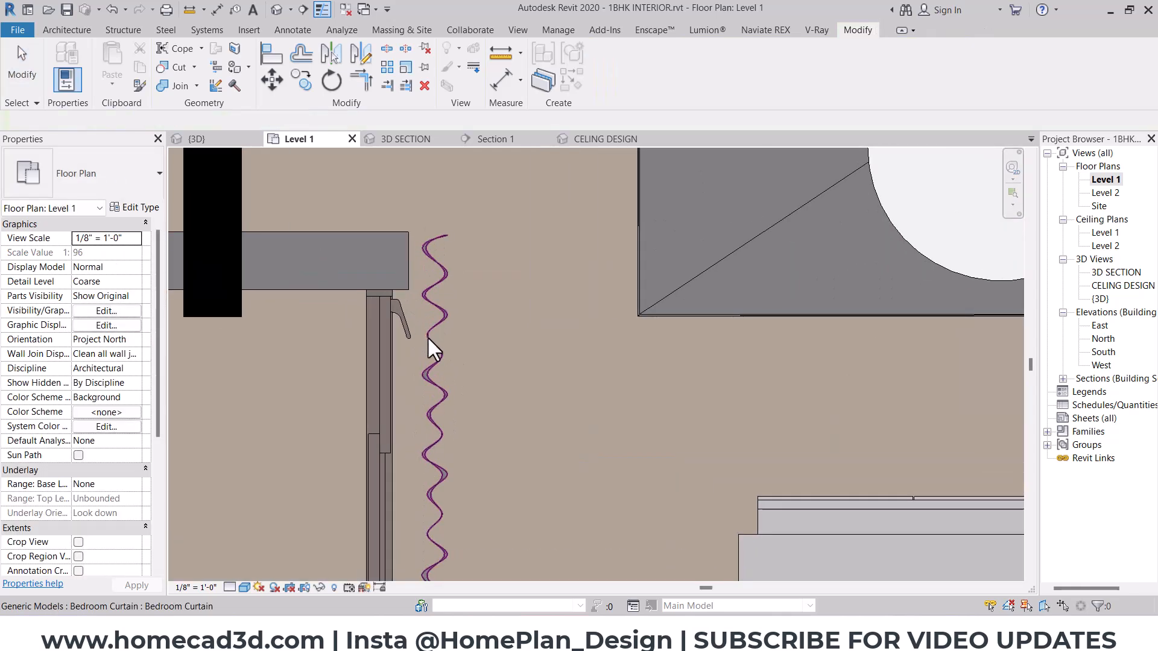
{"action": "left_click", "coordinate": [429, 339]}
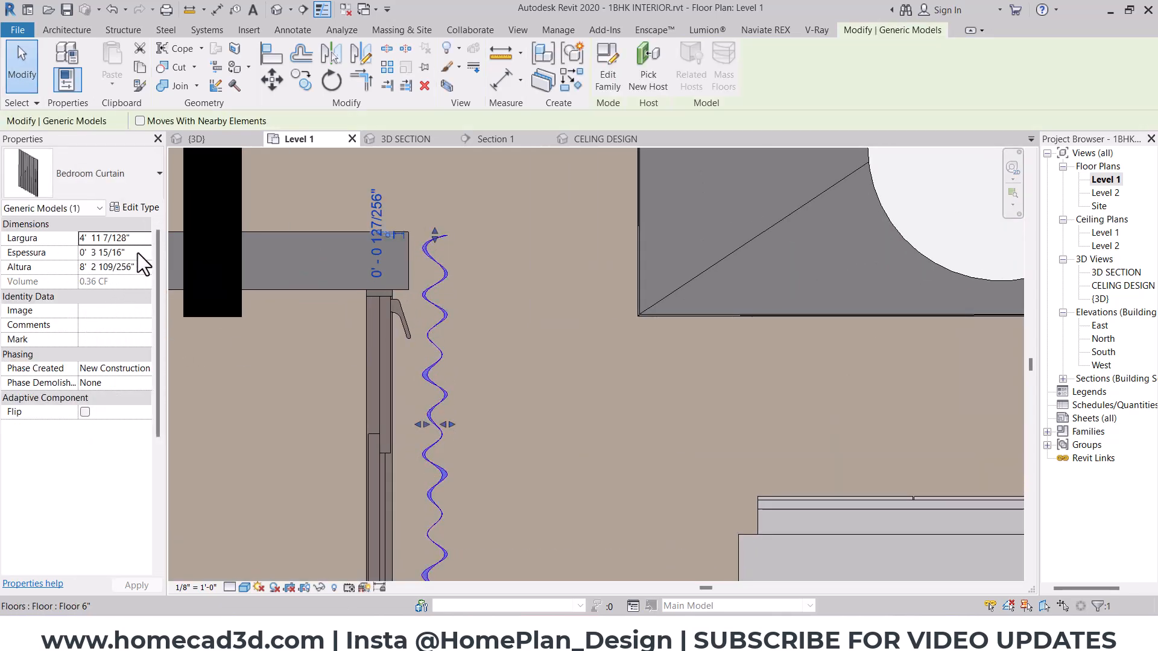
{"action": "left_click_drag", "start_coordinate": [136, 239], "coordinate": [0, 251]}
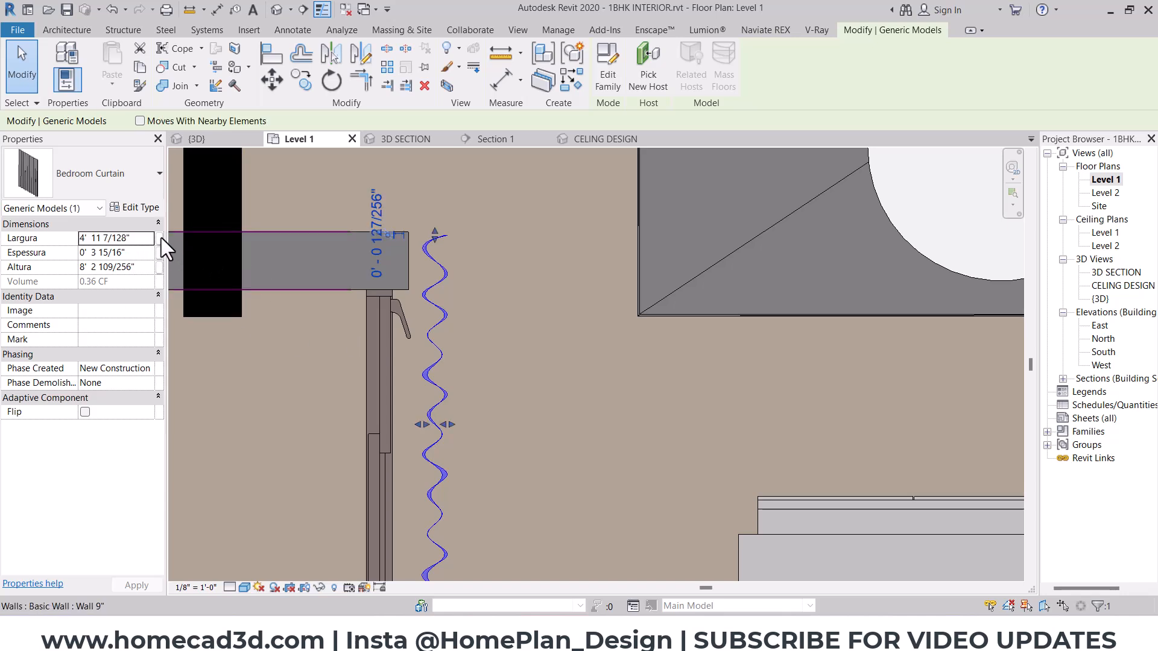
{"action": "type", "text": "4' 0\""}
{"action": "key", "text": "Return"}
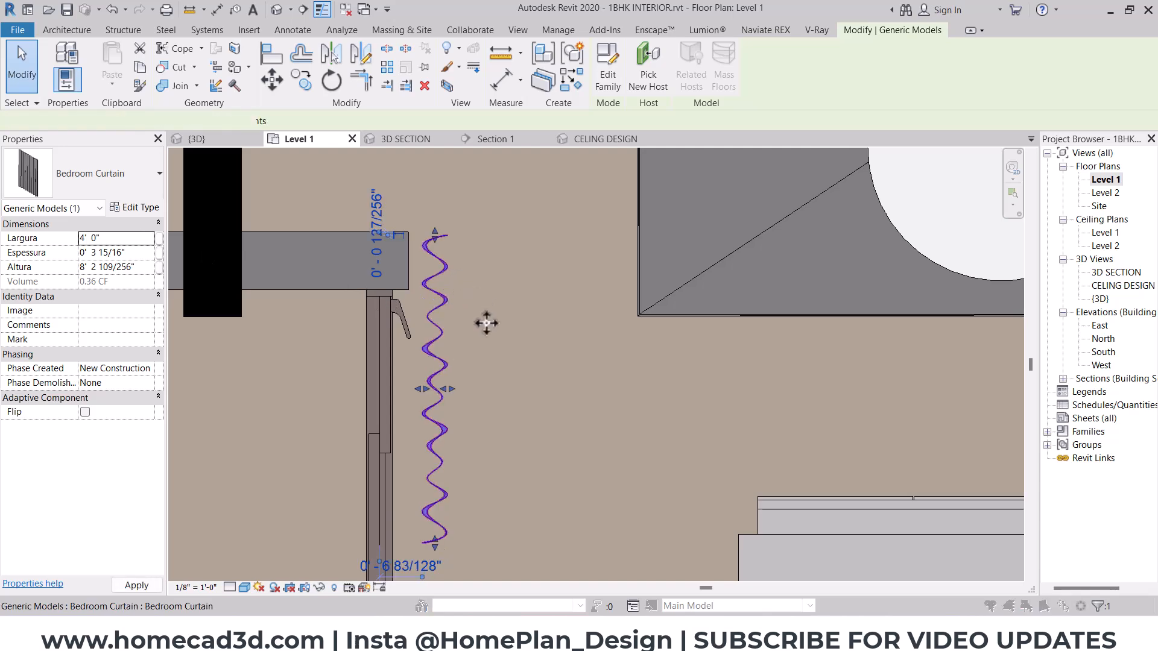
- Nudge the curtain along the window towards the louver panel
{"action": "scroll", "coordinate": [509, 289], "scroll_direction": "down", "scroll_amount": 2}
{"action": "key", "text": "ctrl+Down"}
{"action": "key", "text": "ctrl+Down"}
{"action": "key", "text": "ctrl+Down"}
{"action": "key", "text": "ctrl+Down"}
{"action": "key", "text": "ctrl+Down"}
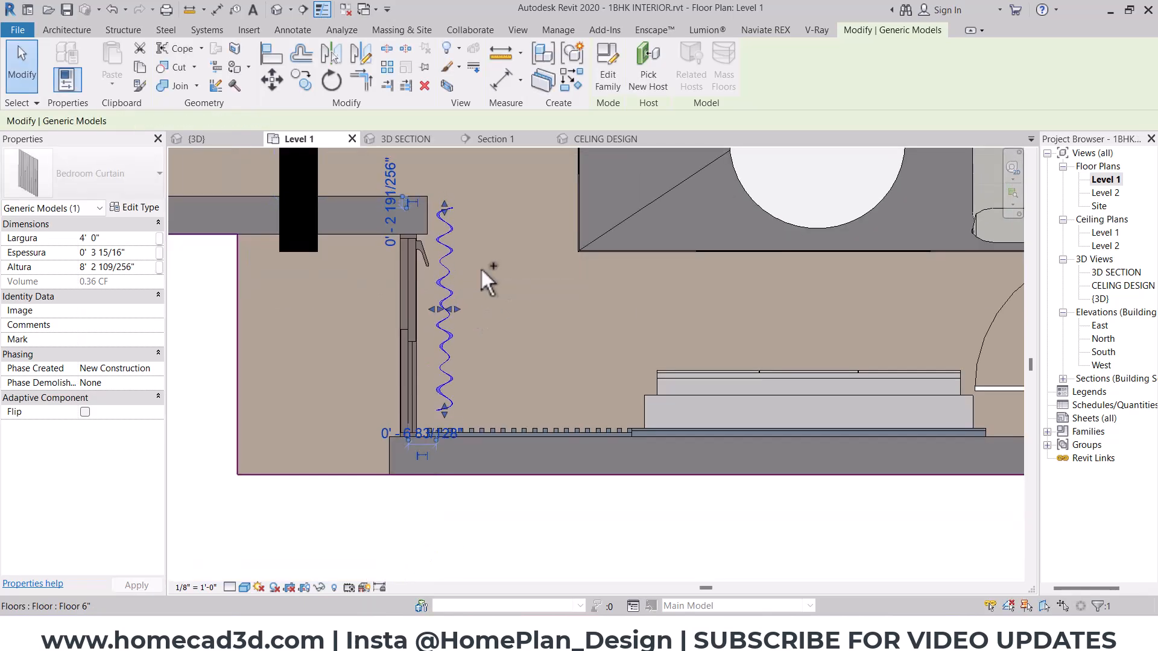
{"action": "key", "text": "ctrl+Down"}
{"action": "key", "text": "ctrl+Down"}
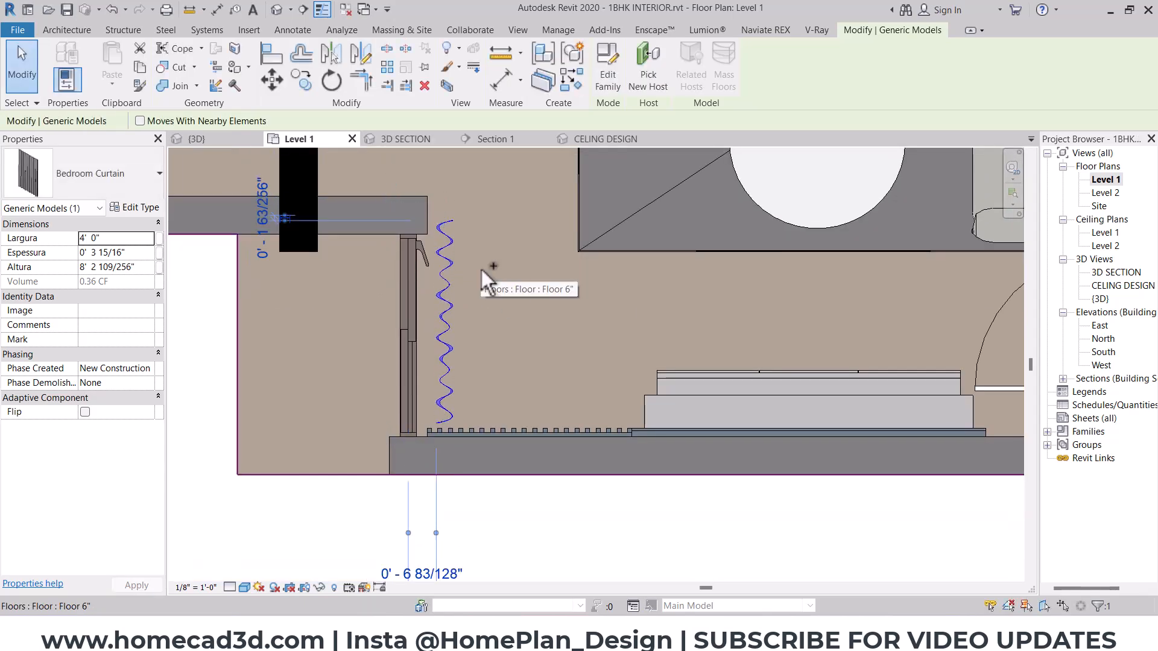
- Move the curtain slightly closer to the sliding window
{"action": "left_click", "coordinate": [305, 87]}
{"action": "scroll", "coordinate": [462, 271], "scroll_direction": "up", "scroll_amount": 4}
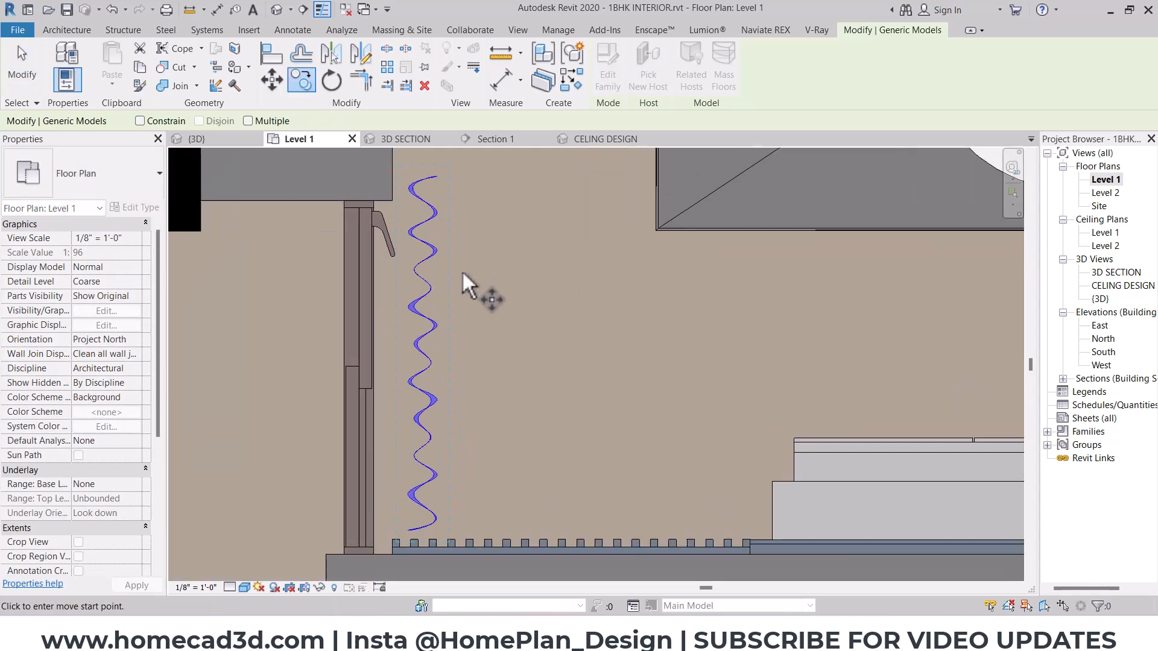
{"action": "left_click", "coordinate": [273, 83]}
{"action": "left_click", "coordinate": [408, 270]}
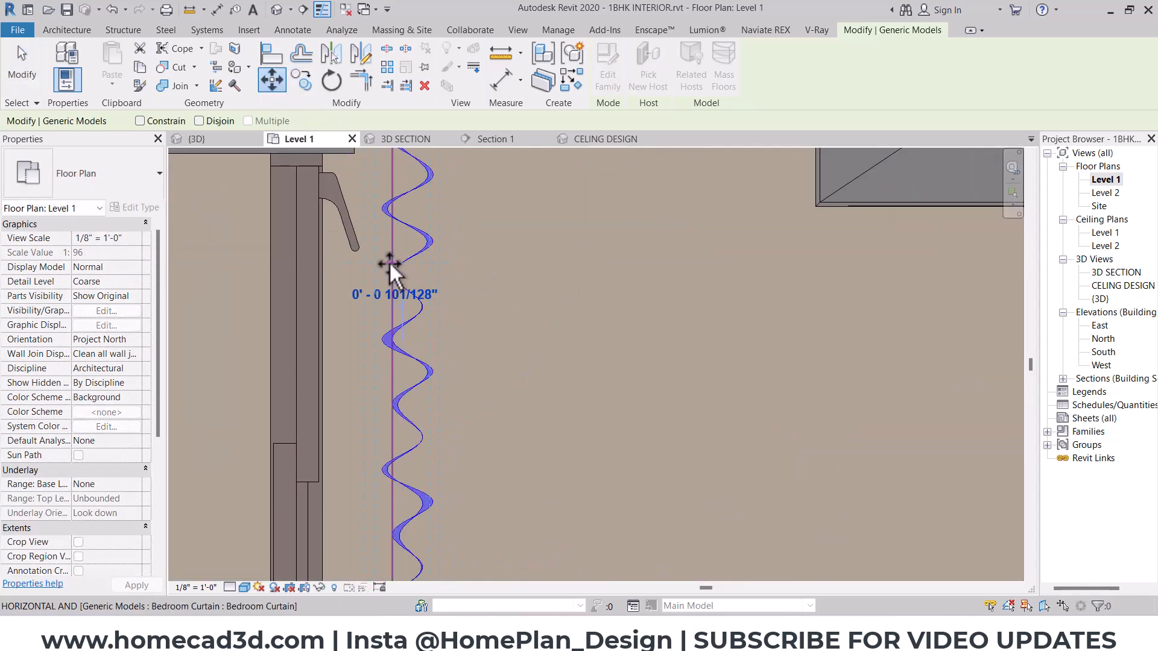
{"action": "left_click", "coordinate": [387, 269]}
{"action": "scroll", "coordinate": [432, 294], "scroll_direction": "down", "scroll_amount": 3}
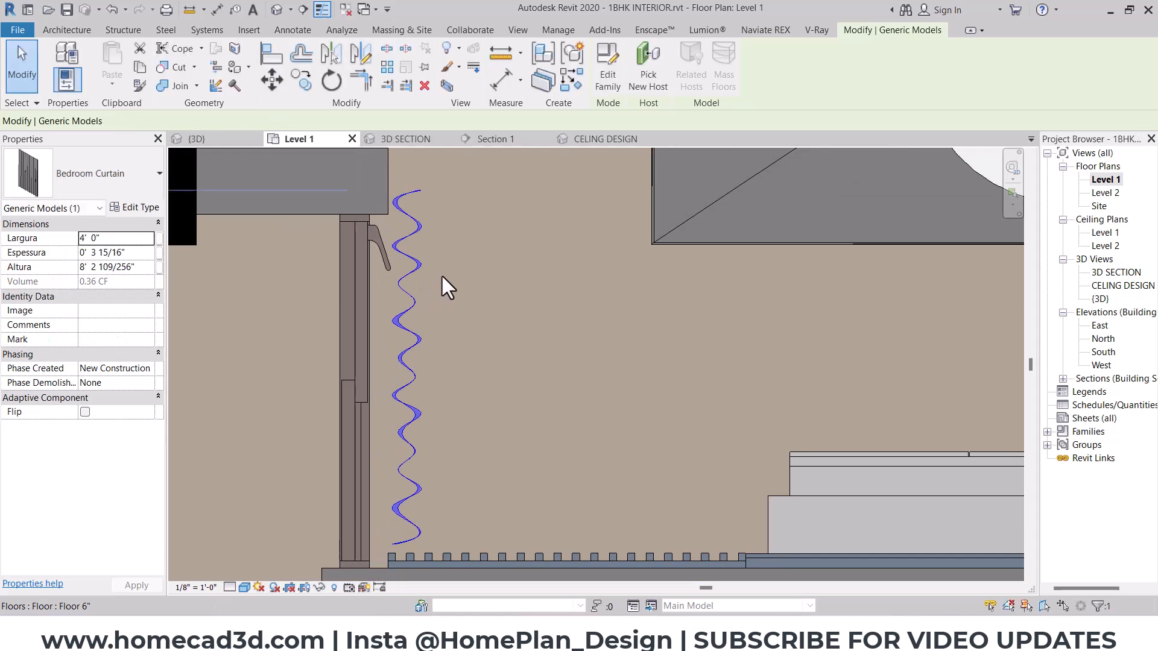
- Stretch the curtain's end away from the louvers until its Largura is about 4' 4 1/4"
{"action": "middle_click_drag", "start_coordinate": [389, 227], "coordinate": [389, 297]}
{"action": "scroll", "coordinate": [404, 262], "scroll_direction": "up", "scroll_amount": 2}
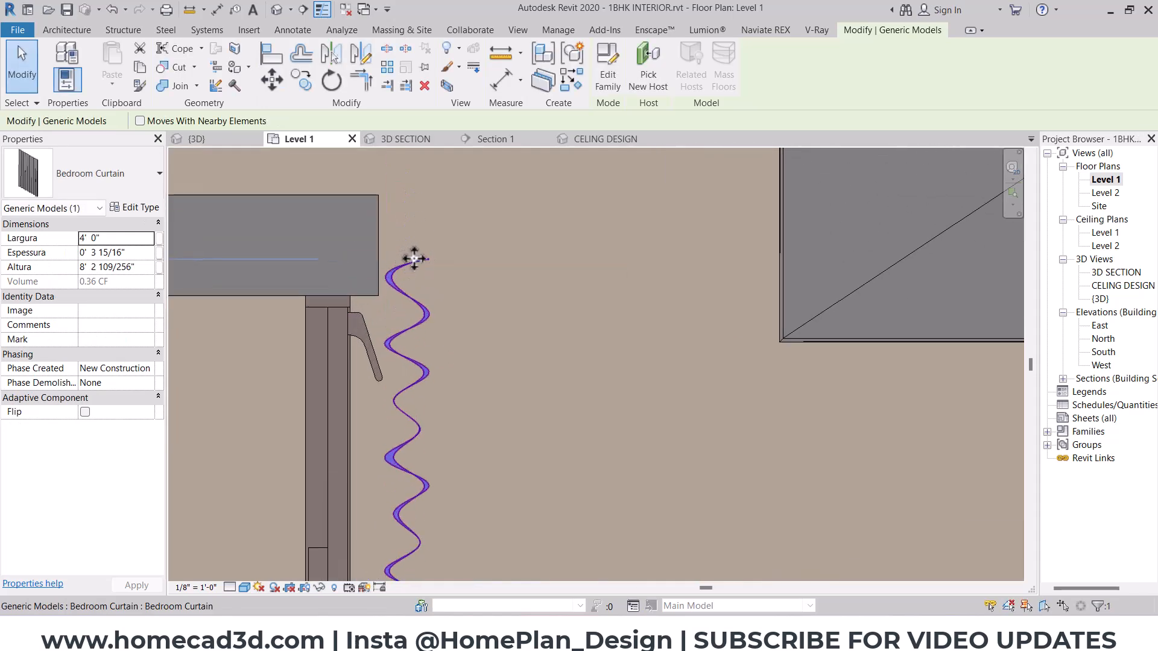
{"action": "key", "text": "Escape"}
{"action": "left_click", "coordinate": [405, 265]}
{"action": "left_click_drag", "start_coordinate": [402, 255], "coordinate": [404, 214]}
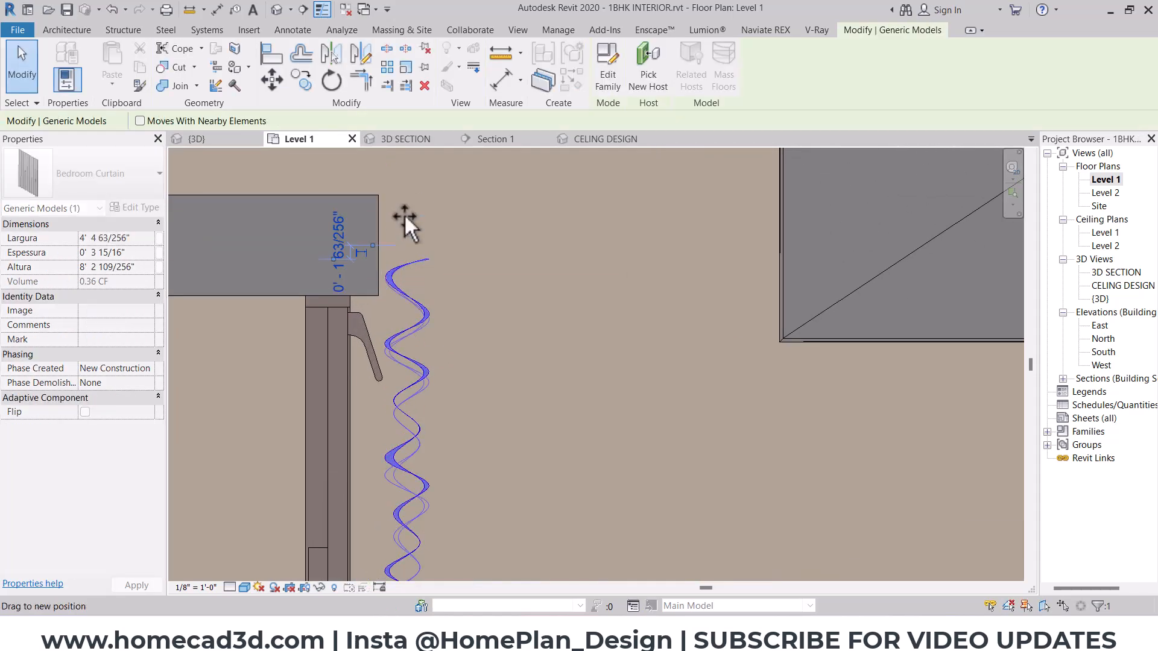
{"action": "scroll", "coordinate": [441, 263], "scroll_direction": "down", "scroll_amount": 2}
{"action": "mouse_move", "coordinate": [453, 507]}
{"action": "middle_mouse_down"}
{"action": "mouse_move", "coordinate": [454, 356]}
{"action": "mouse_move", "coordinate": [438, 504]}
{"action": "middle_mouse_up"}
{"action": "key", "text": "Escape"}
{"action": "left_click", "coordinate": [410, 387]}
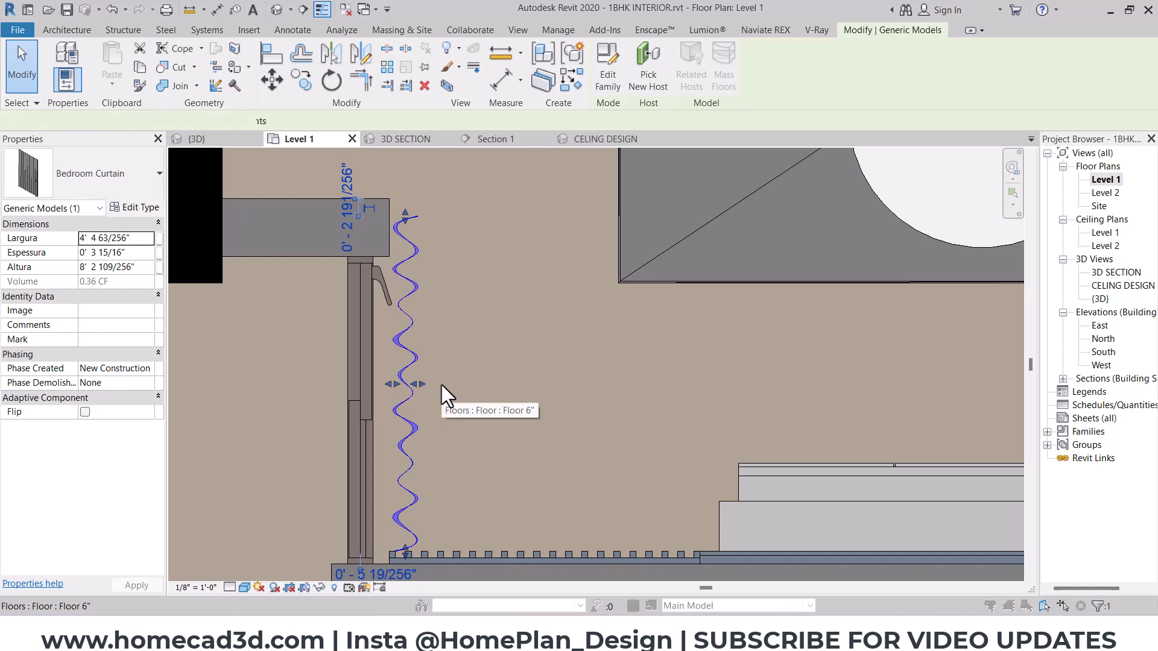
{"action": "key", "text": "Escape"}
- Switch to the Enscape window to view the TV wall and louver panel in the live render
{"action": "mouse_move", "coordinate": [664, 632]}
{"action": "left_click", "coordinate": [777, 551]}
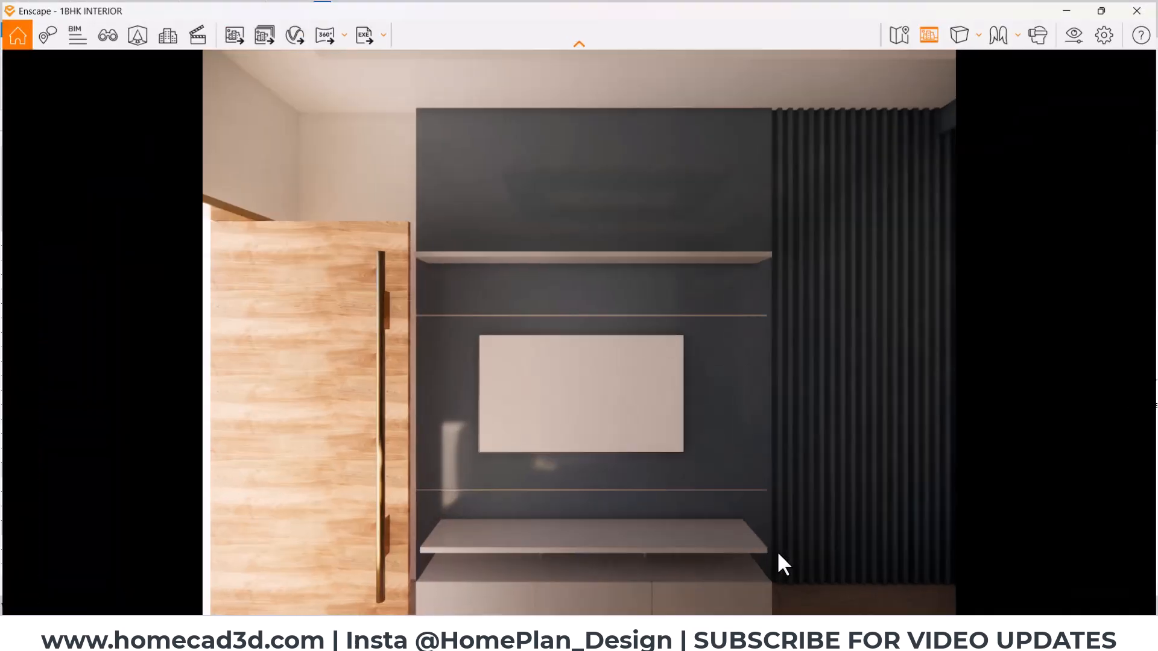
- Turn the Enscape view towards the window and examine how the curtain meets the ceiling pelmet and louvers
{"action": "mouse_move", "coordinate": [618, 319]}
{"action": "left_mouse_down"}
{"action": "mouse_move", "coordinate": [724, 320]}
{"action": "mouse_move", "coordinate": [599, 313]}
{"action": "left_mouse_up"}
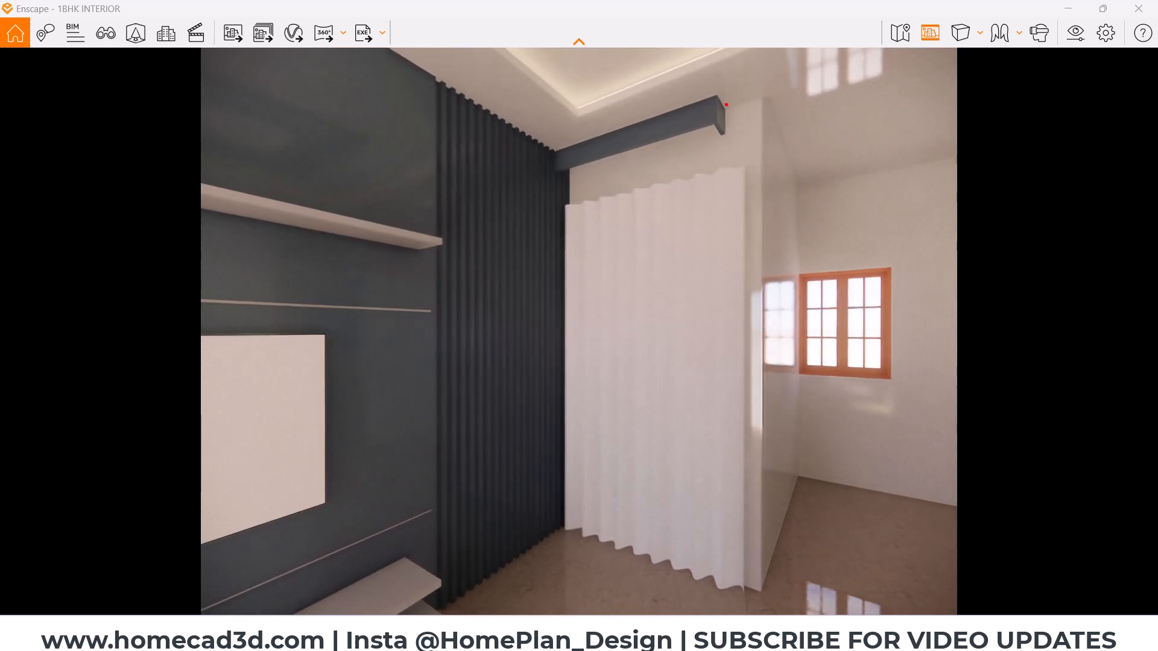
{"action": "scroll", "coordinate": [600, 202], "scroll_direction": "down", "scroll_amount": 3}
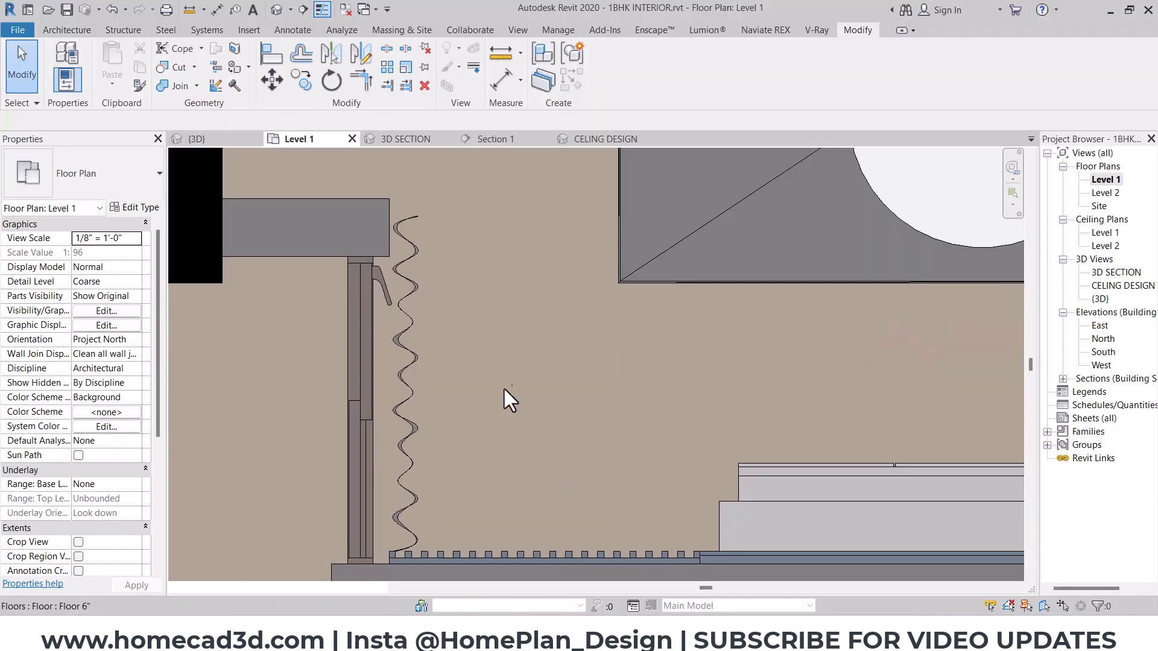
{"action": "scroll", "coordinate": [507, 389], "scroll_direction": "down", "scroll_amount": 6}
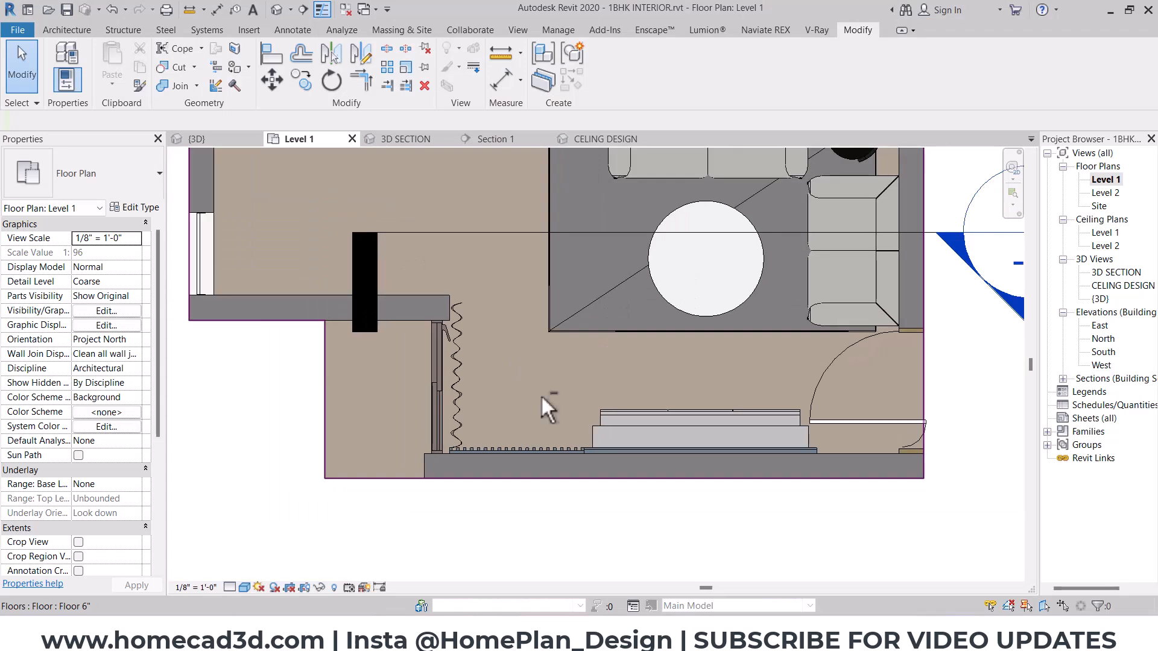
- Open the CELING DESIGN 3D view and open the hall ceiling with the pelmet for in-place editing
{"action": "left_click", "coordinate": [592, 143]}
{"action": "middle_click_drag", "start_coordinate": [569, 379], "coordinate": [583, 253], "text": "shift"}
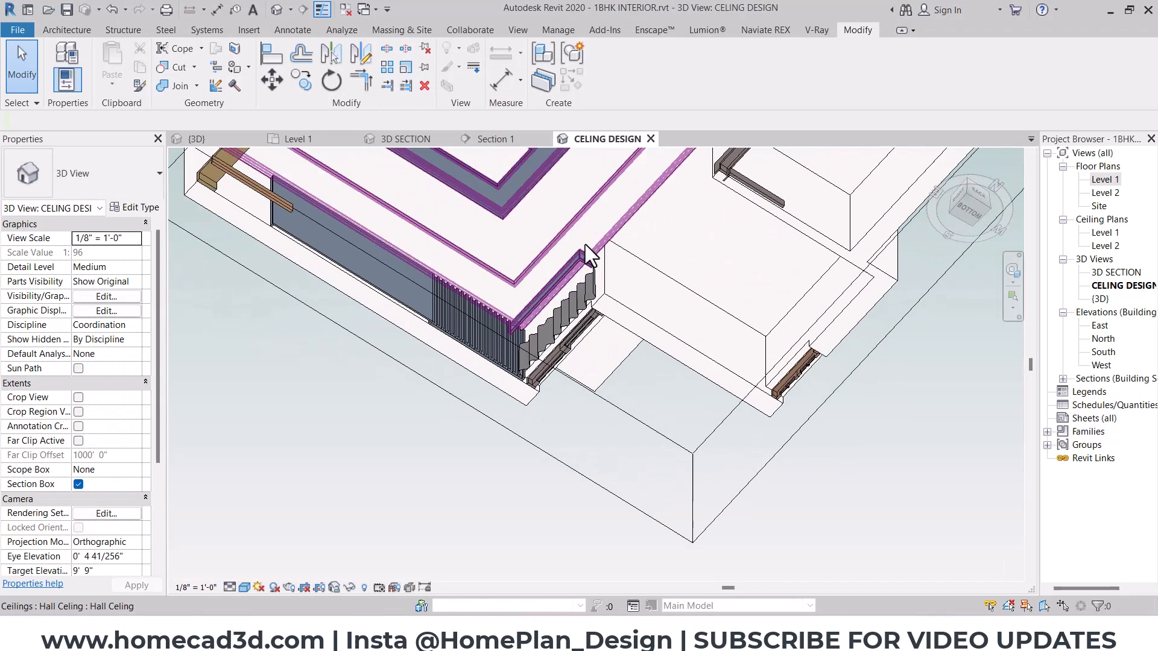
{"action": "left_click", "coordinate": [569, 259]}
{"action": "key", "text": "Escape"}
{"action": "scroll", "coordinate": [590, 259], "scroll_direction": "up", "scroll_amount": 4}
{"action": "left_click", "coordinate": [590, 258]}
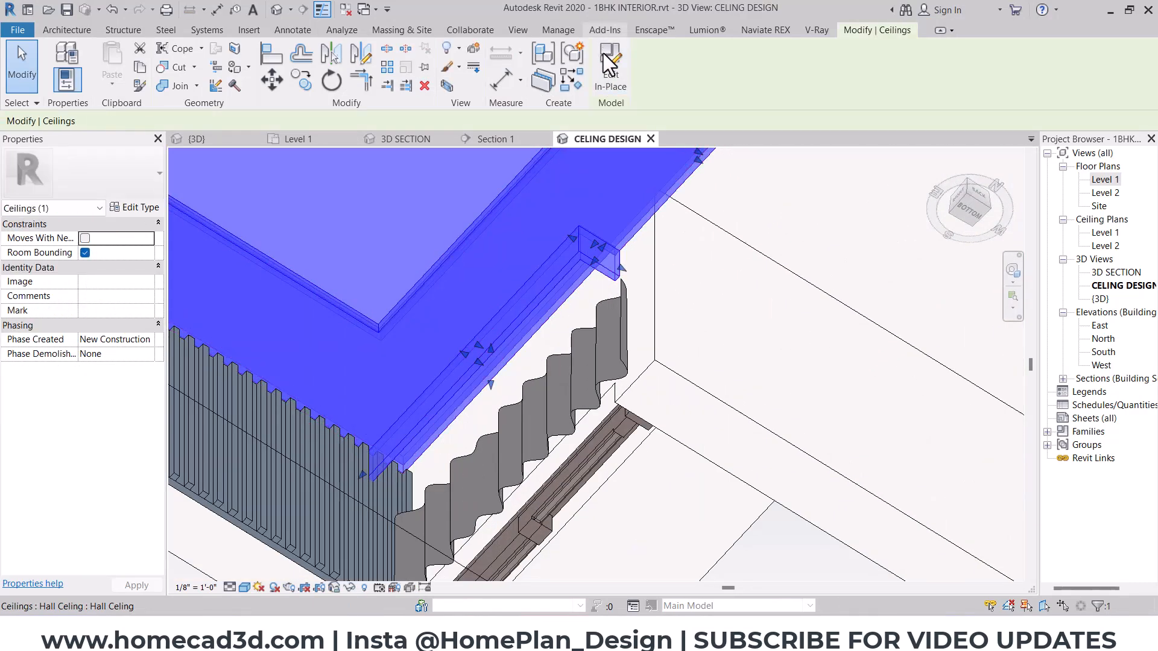
{"action": "left_click", "coordinate": [605, 30]}
{"action": "key", "text": "Escape"}
{"action": "left_click", "coordinate": [587, 244]}
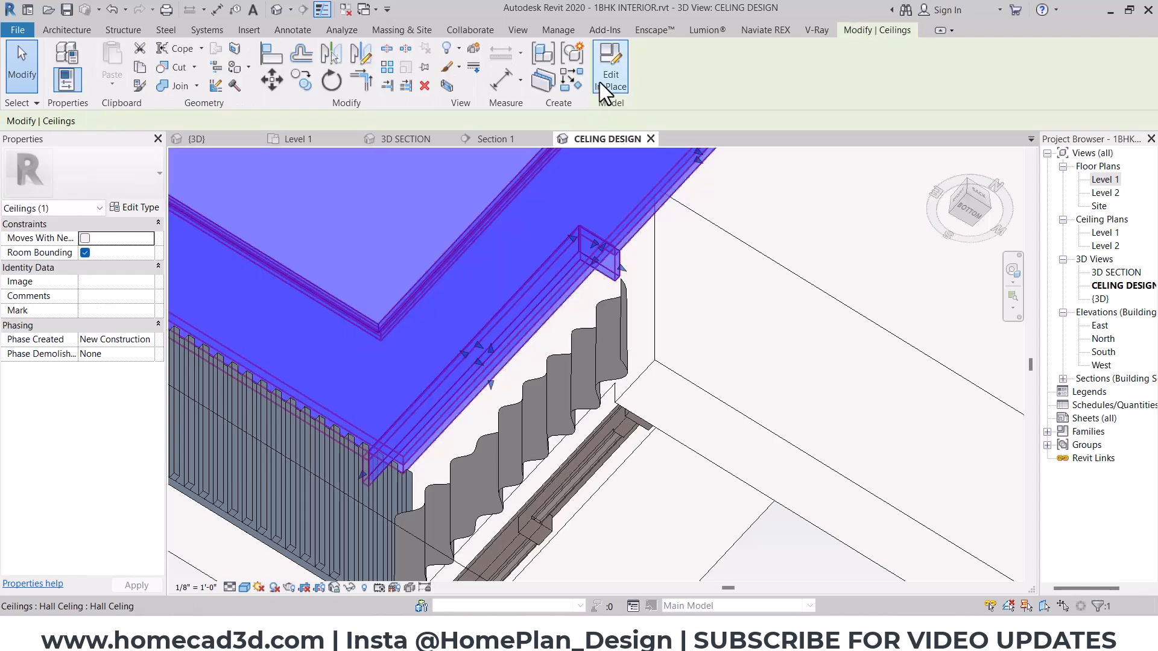
{"action": "left_click", "coordinate": [599, 82]}
- Edit the pelmet extrusion's sketch and shift its short return beyond the curtain's end away from the louvers
{"action": "left_click", "coordinate": [600, 256]}
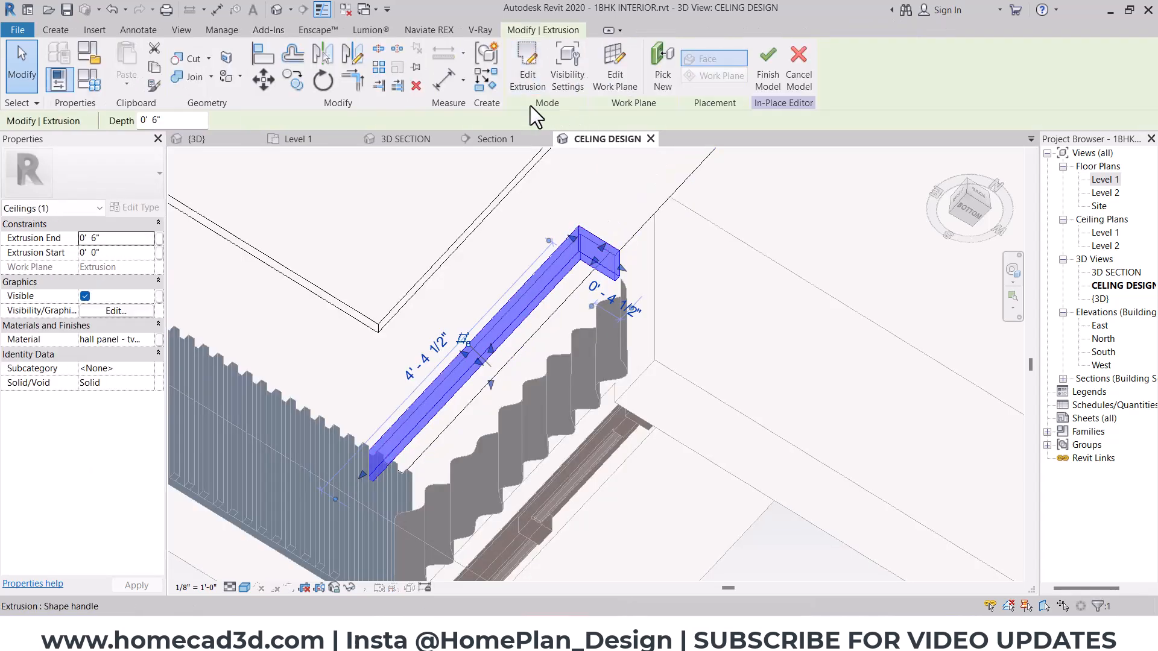
{"action": "left_click", "coordinate": [970, 212]}
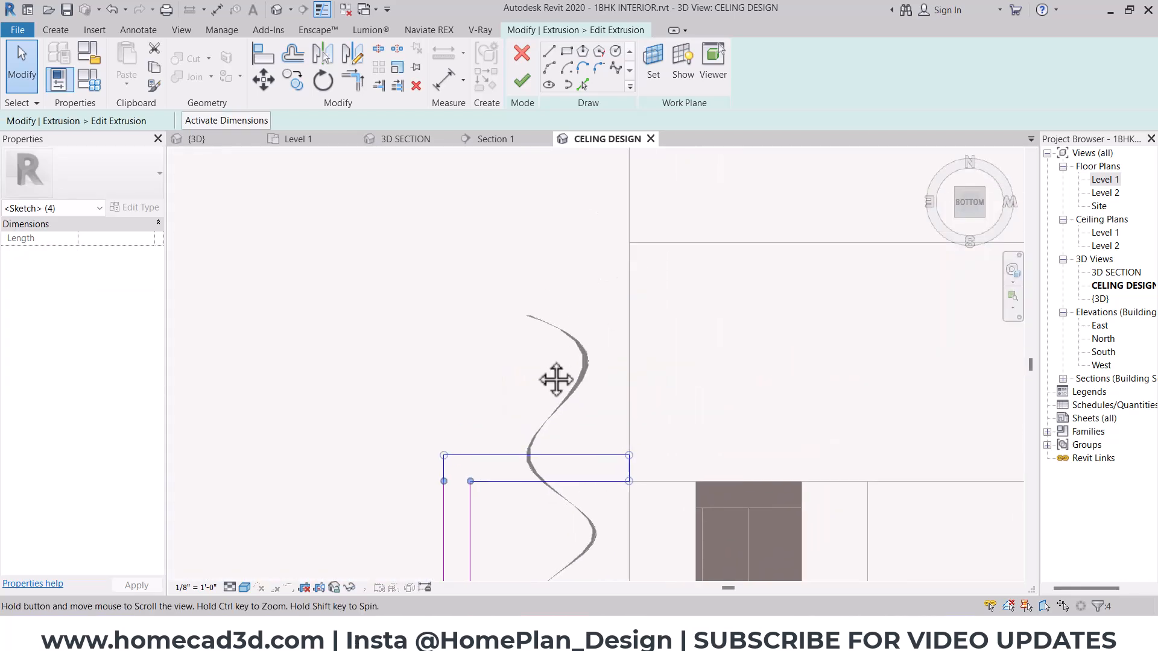
{"action": "mouse_move", "coordinate": [603, 477]}
{"action": "left_mouse_down"}
{"action": "mouse_move", "coordinate": [597, 274]}
{"action": "mouse_move", "coordinate": [573, 268]}
{"action": "left_mouse_up"}
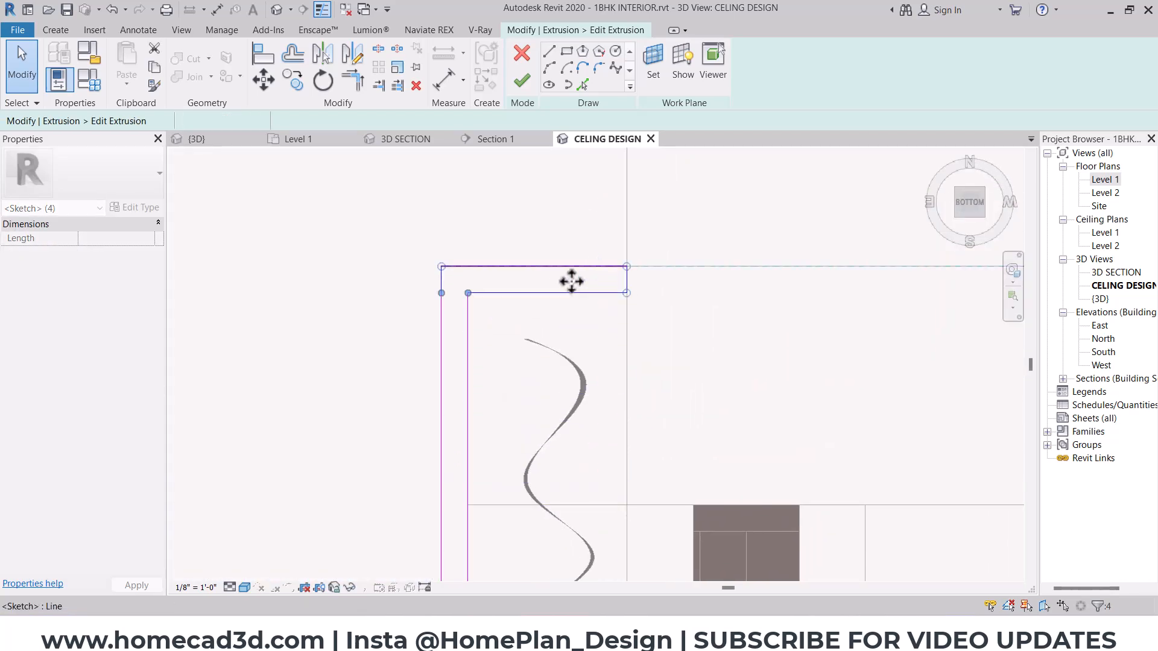
{"action": "left_click", "coordinate": [522, 80]}
- Extend the pelmet's ceiling opening by pulling the ceiling extrusion's edge to the moved return, and finish the in-place model
{"action": "left_click", "coordinate": [540, 473]}
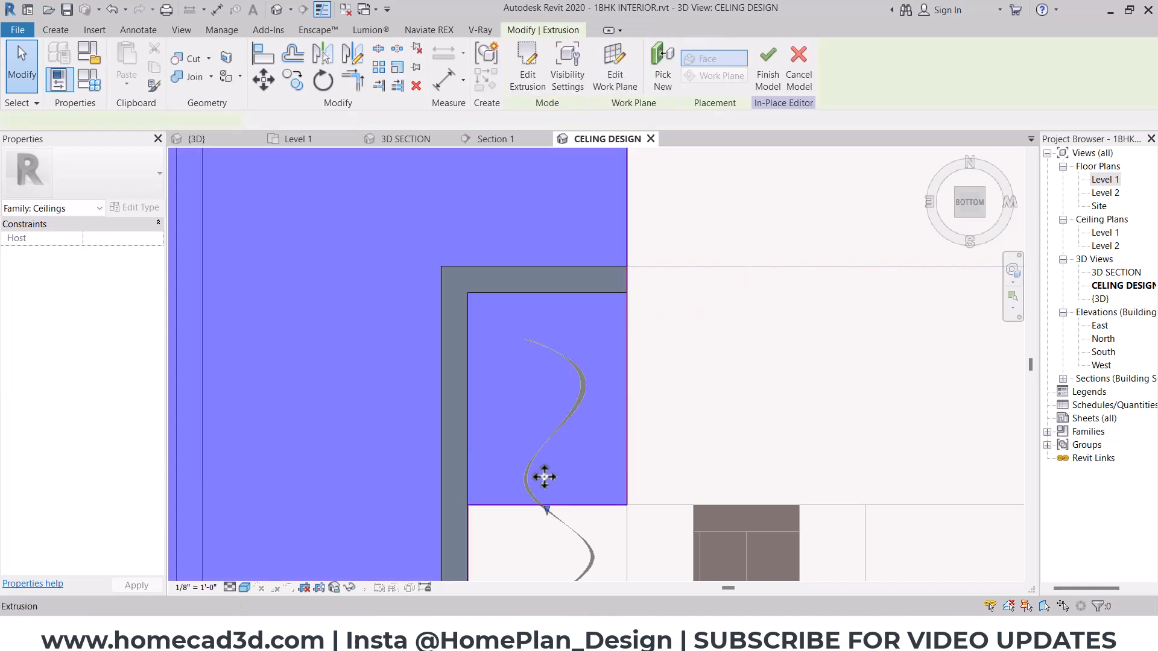
{"action": "mouse_move", "coordinate": [541, 290]}
{"action": "left_mouse_down"}
{"action": "mouse_move", "coordinate": [548, 266]}
{"action": "mouse_move", "coordinate": [542, 287]}
{"action": "left_mouse_up"}
{"action": "key", "text": "Escape"}
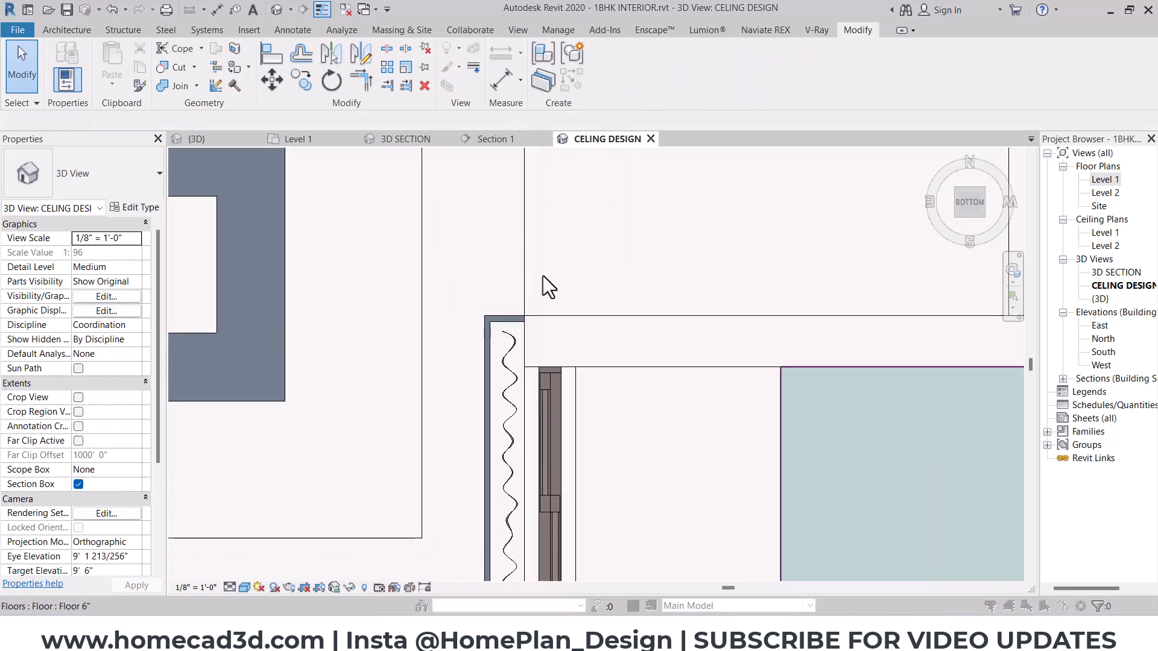
{"action": "middle_click_drag", "start_coordinate": [543, 276], "coordinate": [603, 374], "text": "shift"}
- Set the window curtain's height (Altura) to 9' 6"
{"action": "left_click", "coordinate": [551, 328]}
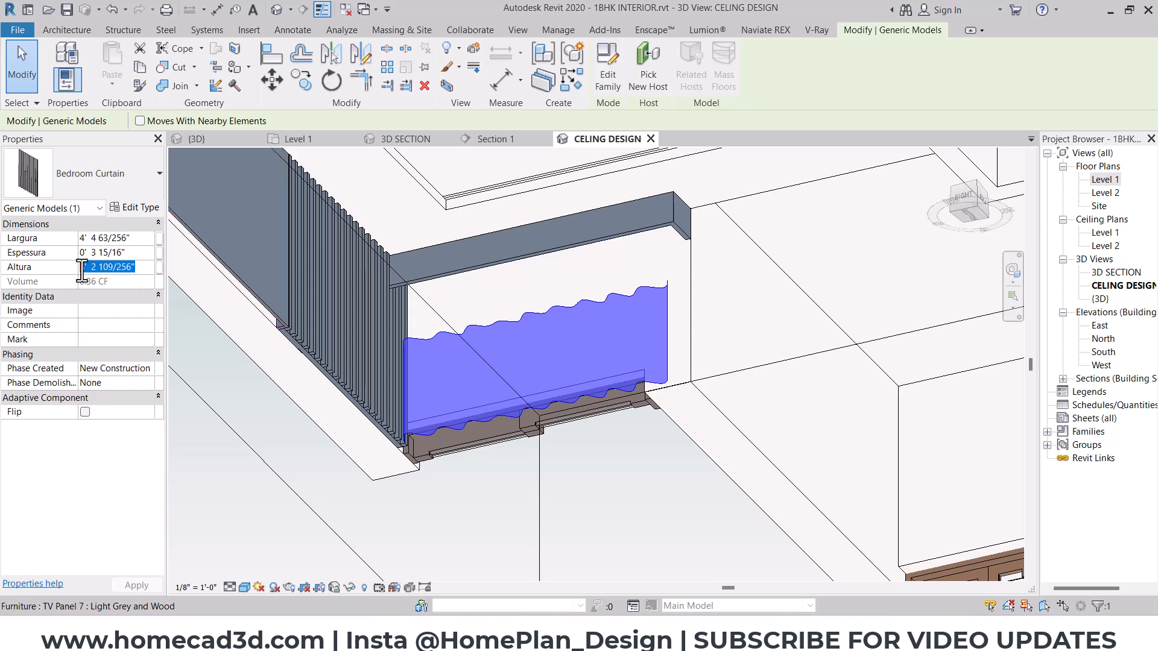
{"action": "key", "text": "Return"}
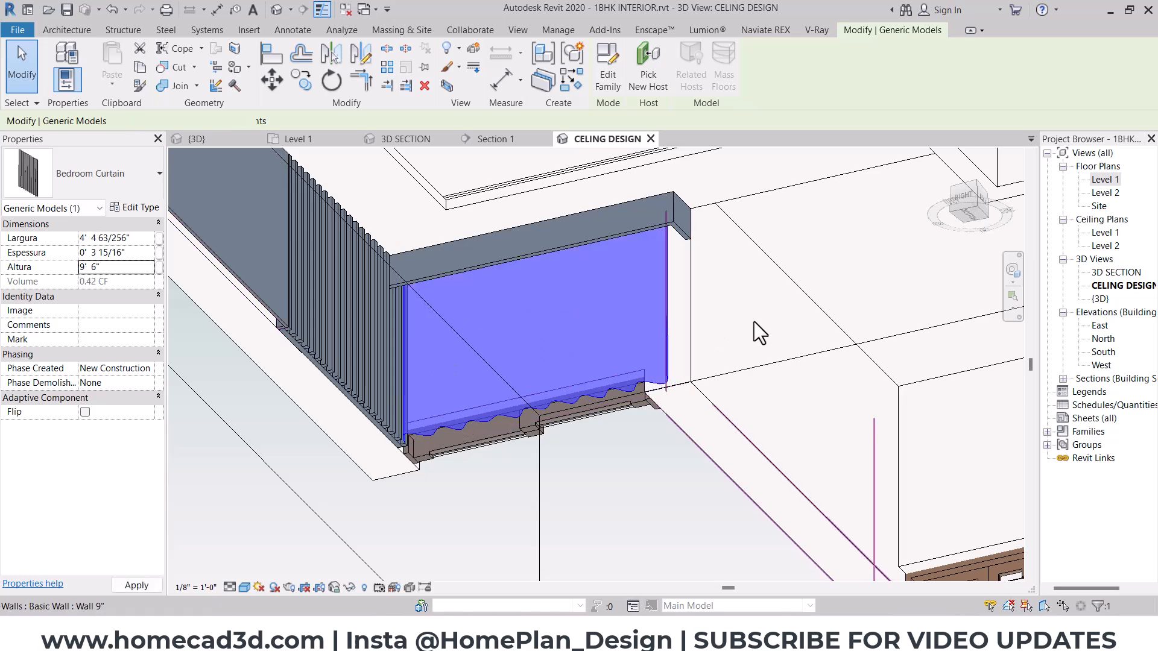
{"action": "key", "text": "Escape"}
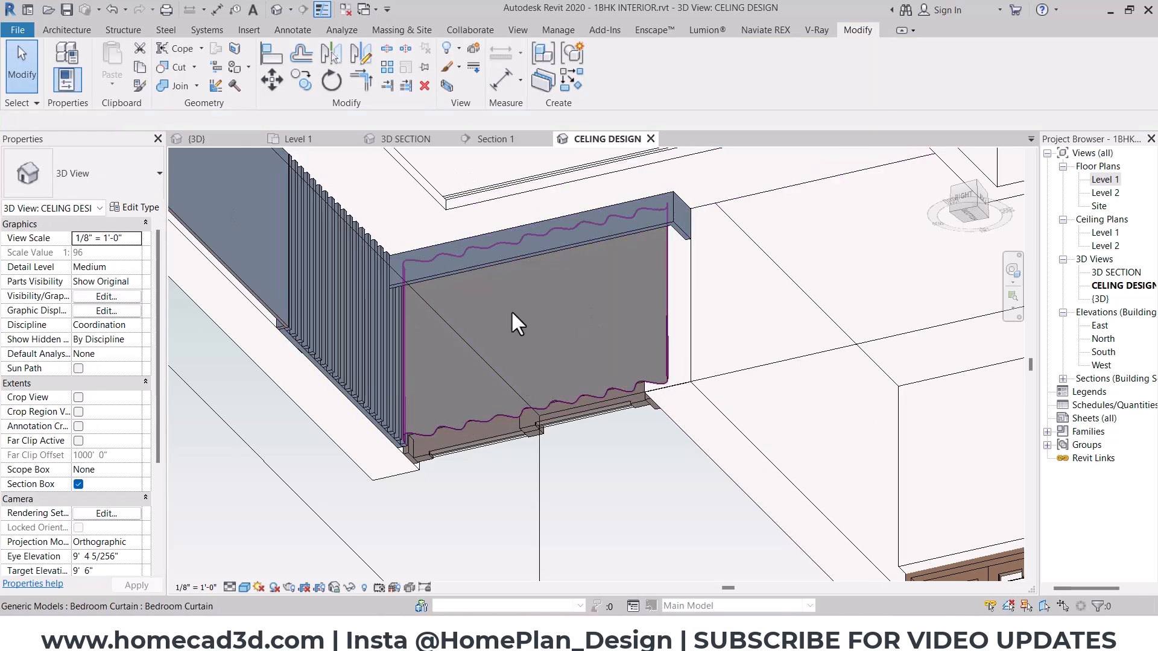
- Create a new material for the Bedroom Curtain type, named "hall curatin", with its class set to fabric
{"action": "left_click", "coordinate": [473, 308]}
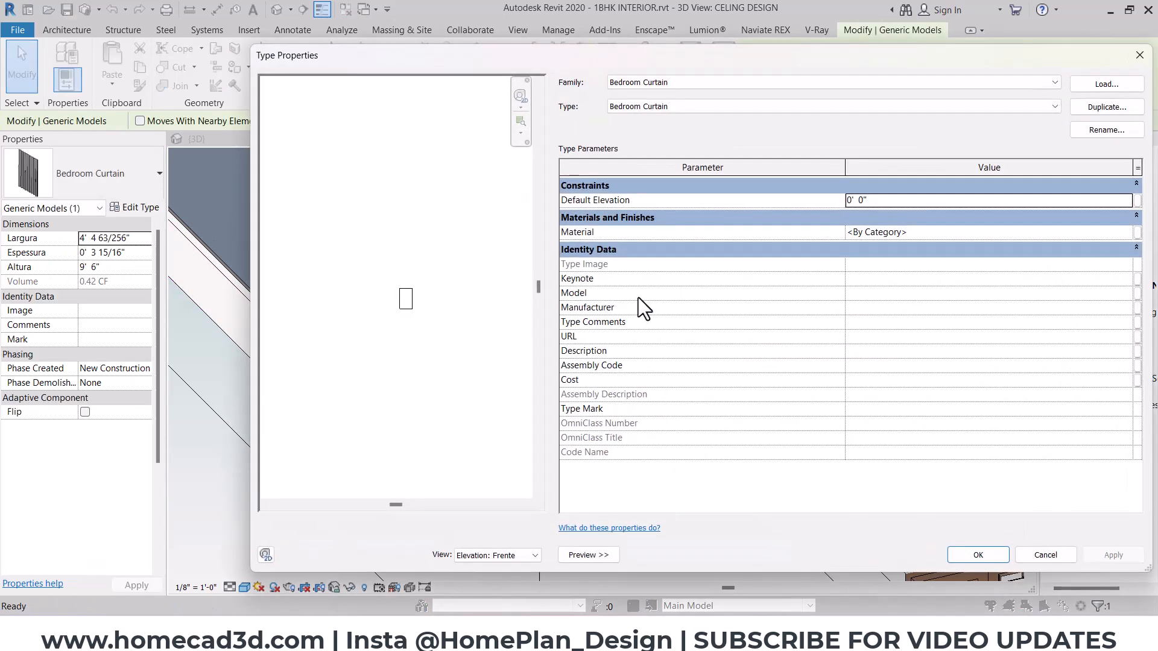
{"action": "left_click", "coordinate": [910, 232]}
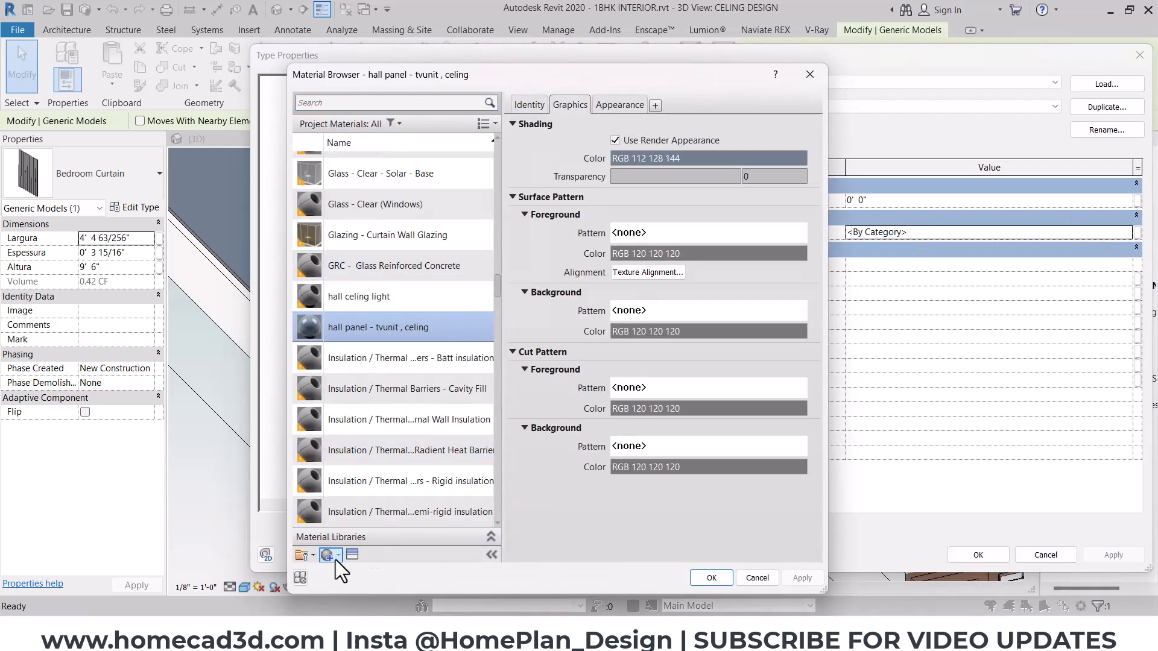
{"action": "left_click", "coordinate": [345, 571]}
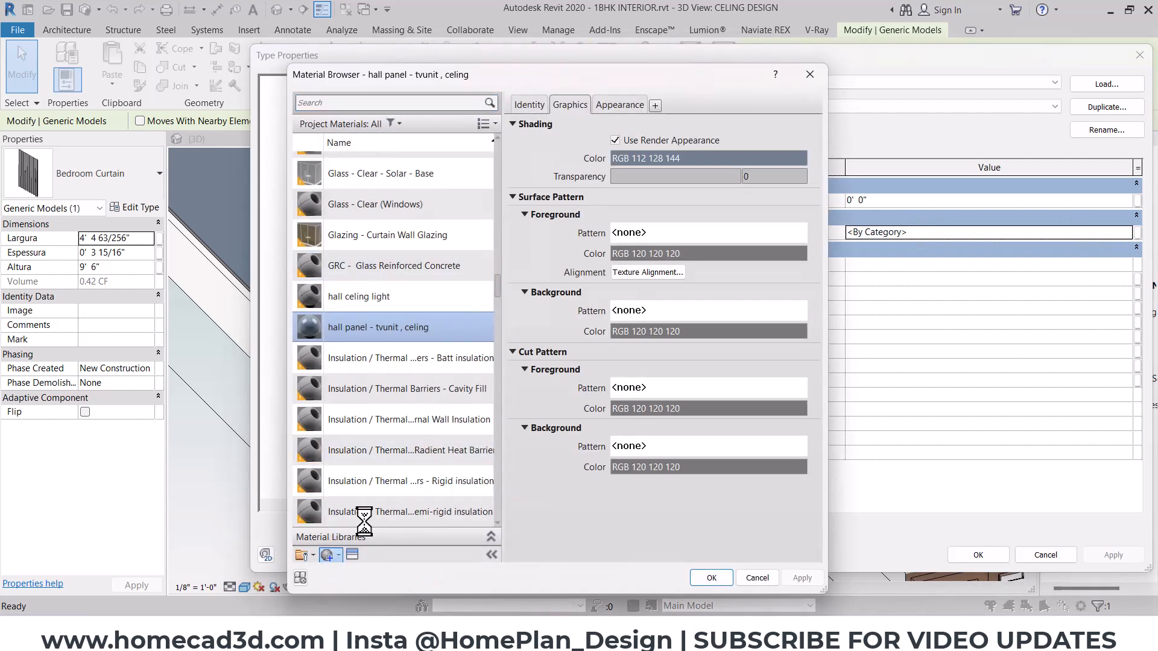
{"action": "left_click", "coordinate": [529, 105]}
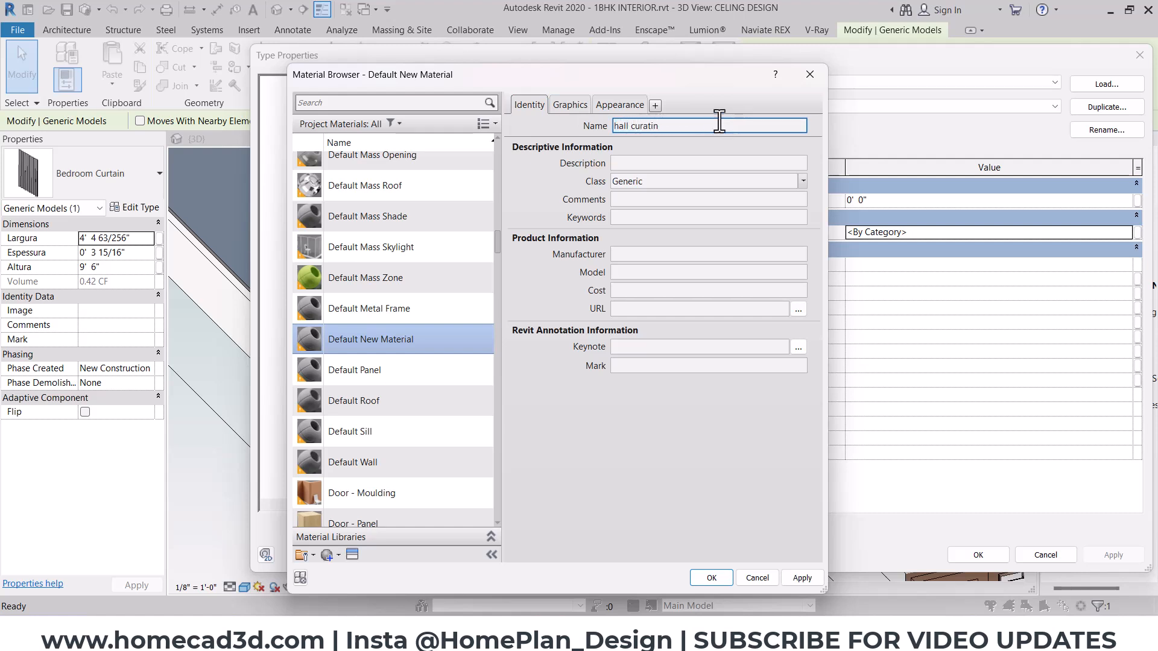
{"action": "left_click", "coordinate": [667, 182]}
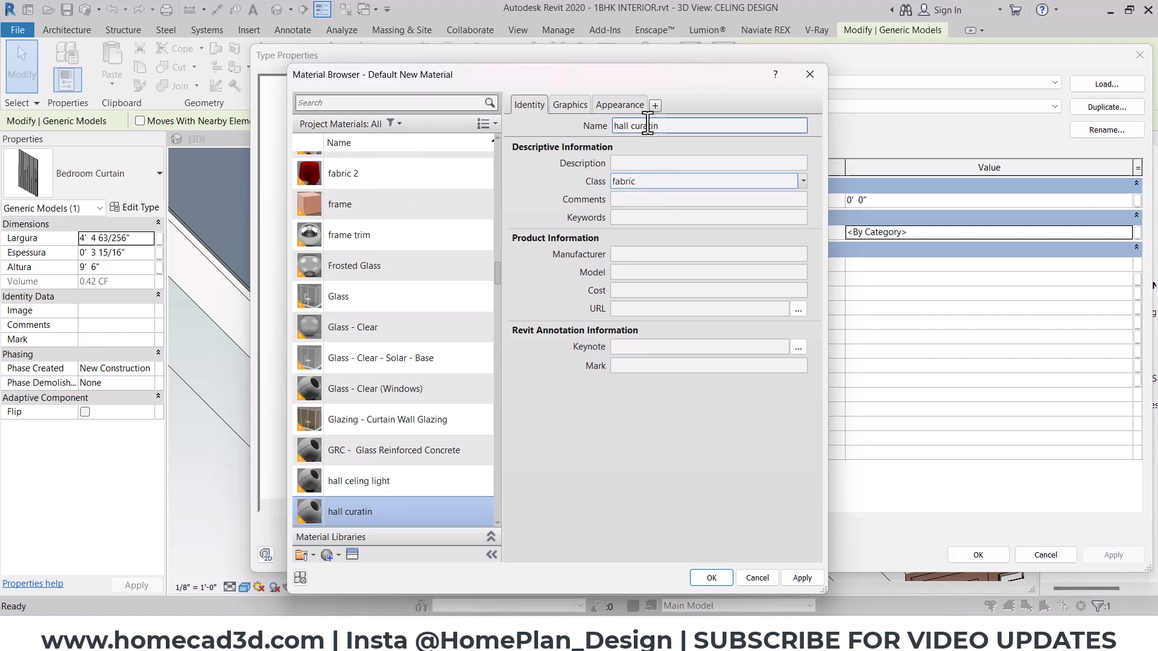
- Give the curtain material the image 60_canvas fabric texture-seamless.jpg from the cloth folder, with a sample size of 3'
{"action": "left_click", "coordinate": [572, 105]}
{"action": "left_click", "coordinate": [623, 100]}
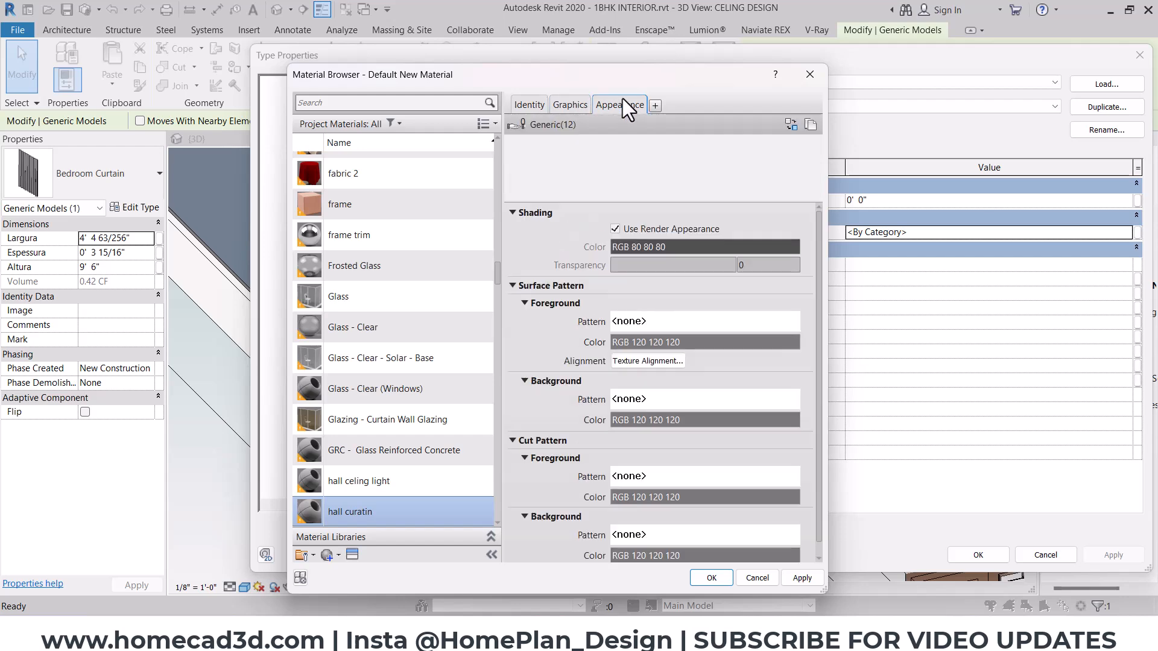
{"action": "left_click", "coordinate": [680, 269]}
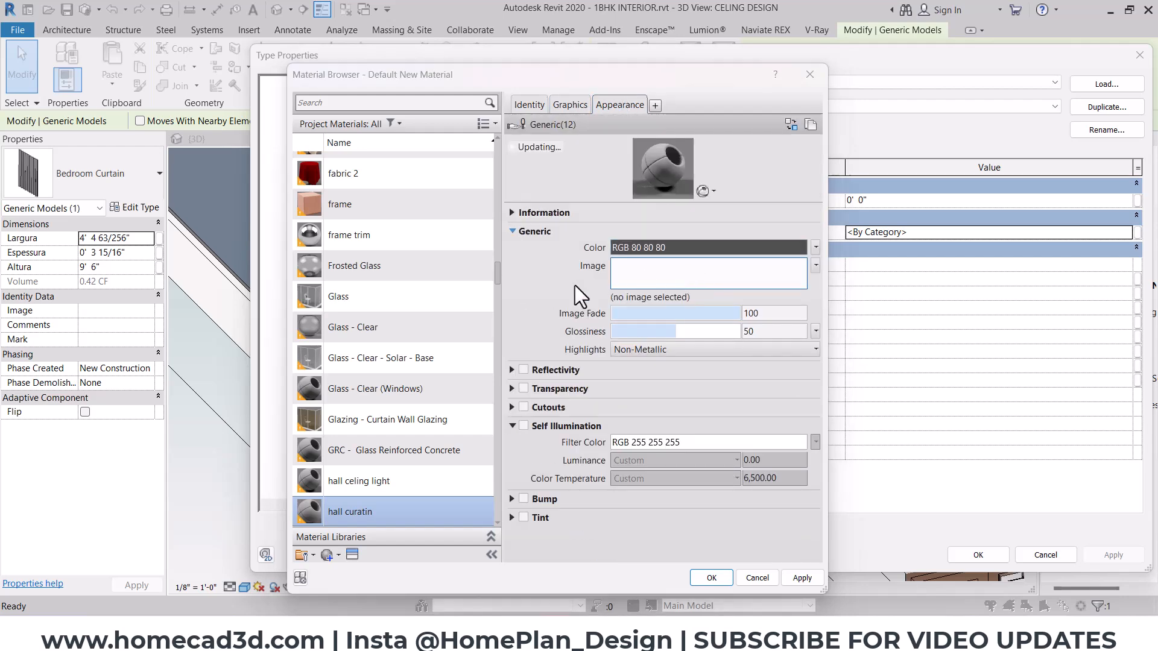
{"action": "left_click", "coordinate": [363, 114]}
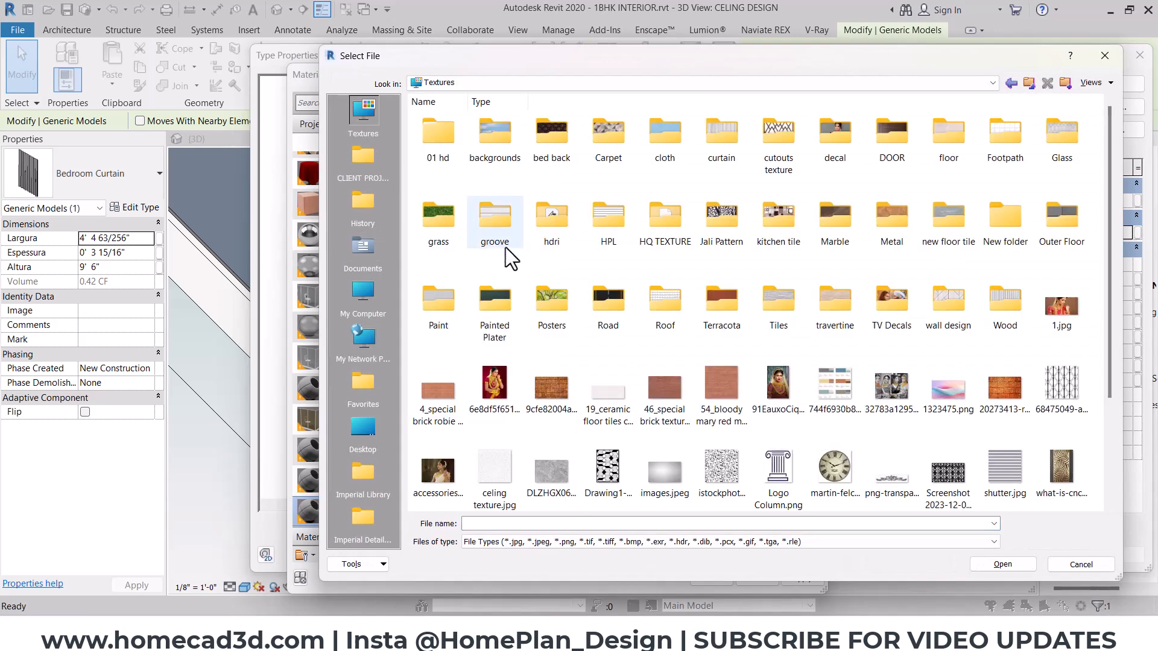
{"action": "double_click", "coordinate": [675, 156]}
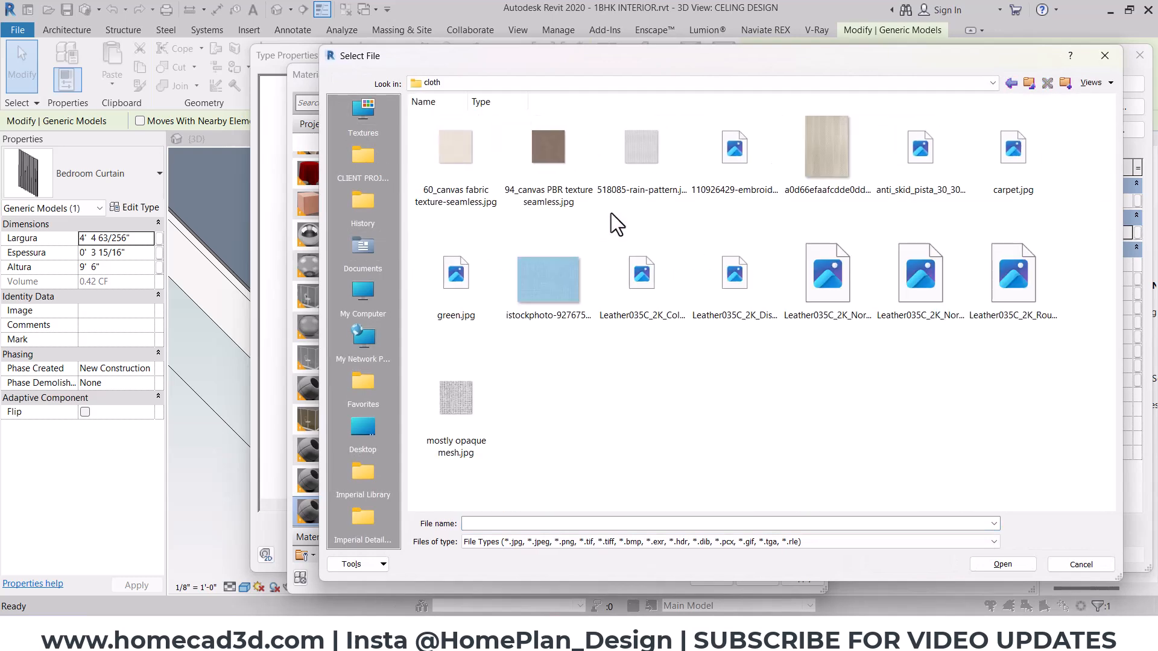
{"action": "left_click", "coordinate": [492, 203]}
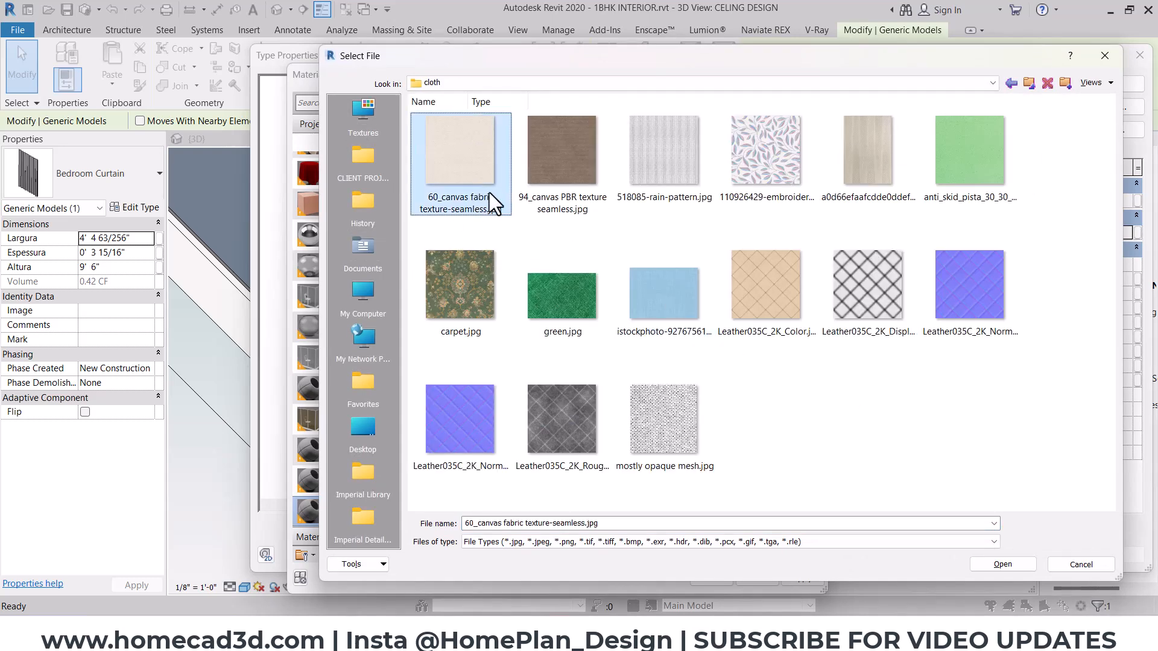
{"action": "left_click", "coordinate": [992, 564]}
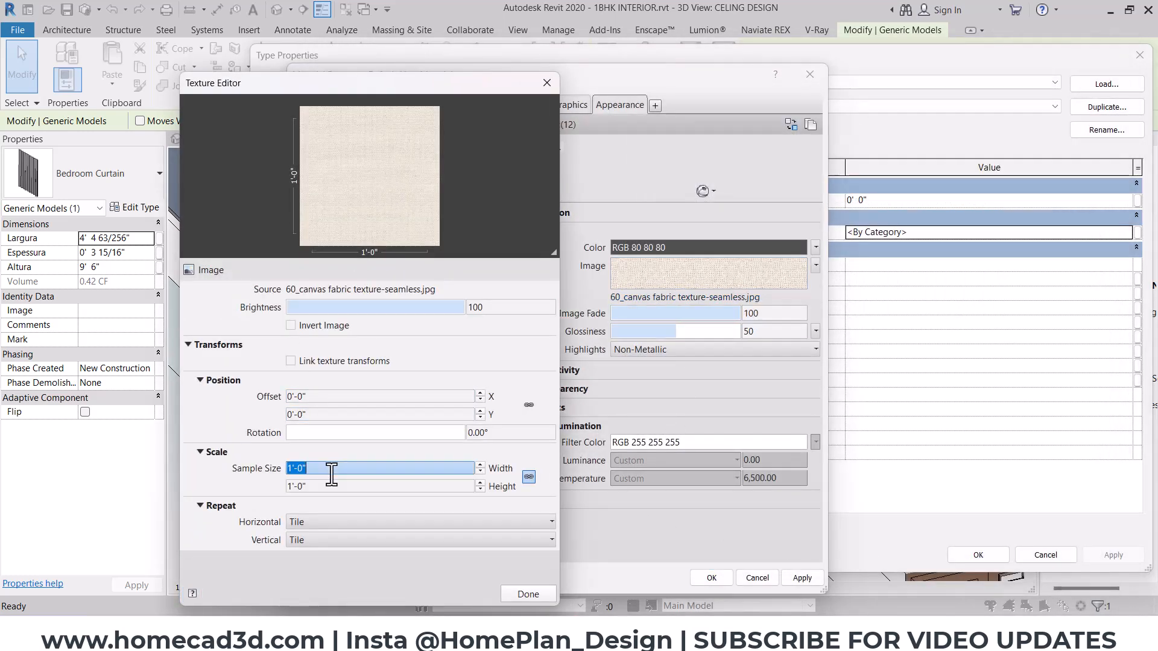
{"action": "type", "text": "3'"}
{"action": "left_click", "coordinate": [512, 595]}
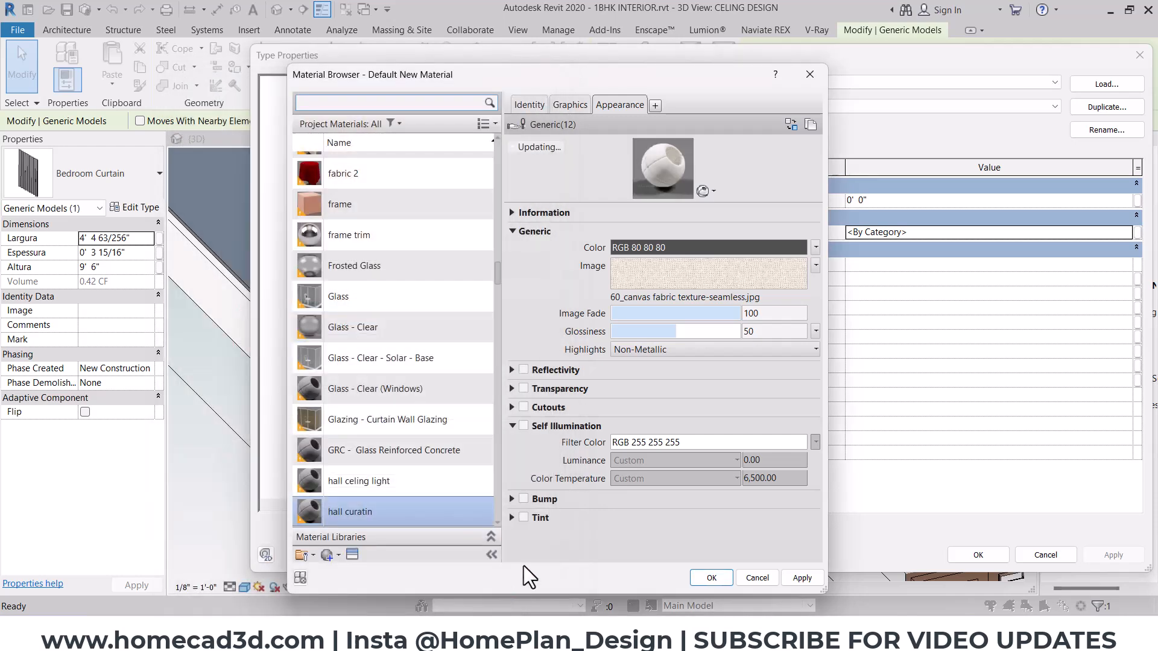
- Enable cutouts on the curtain material with mostly opaque mesh.jpg, keep its 1'-0" sample size, and apply the material to the curtain type
{"action": "left_click", "coordinate": [523, 408]}
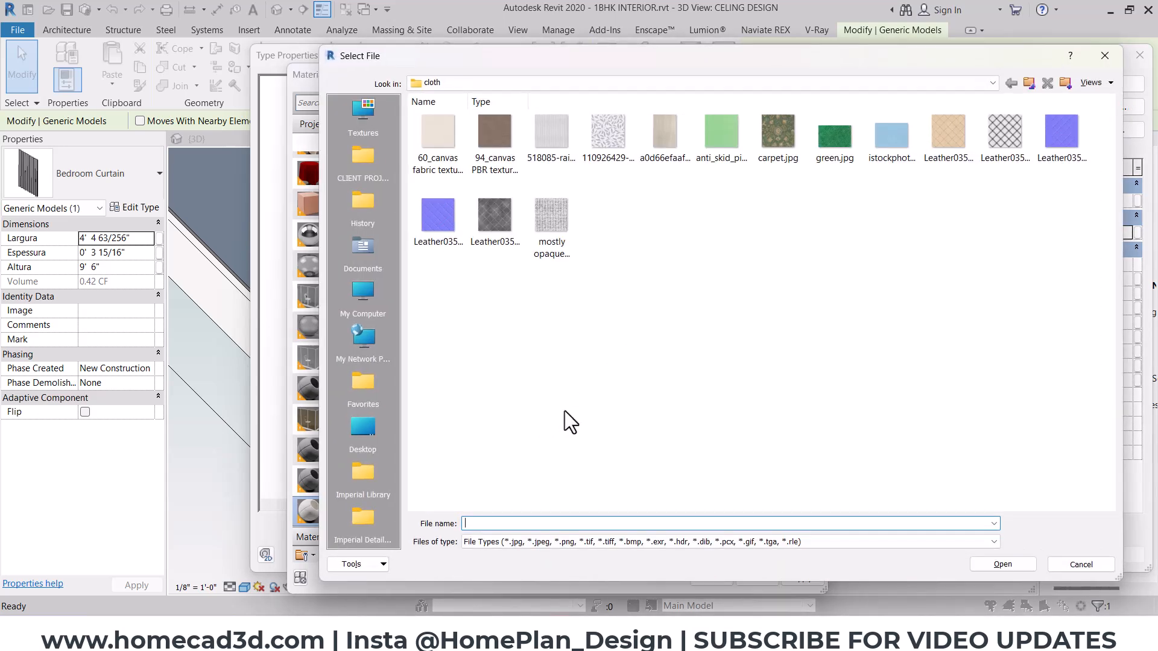
{"action": "scroll", "coordinate": [699, 330], "scroll_direction": "up", "scroll_amount": 2, "text": "ctrl"}
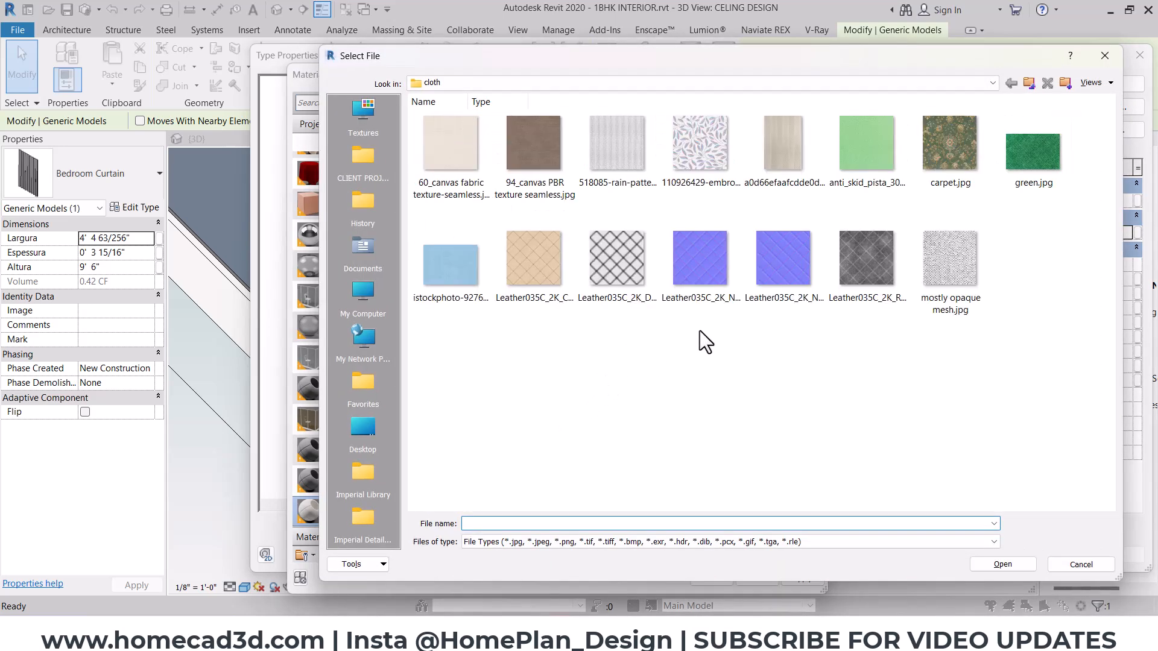
{"action": "left_click", "coordinate": [943, 297]}
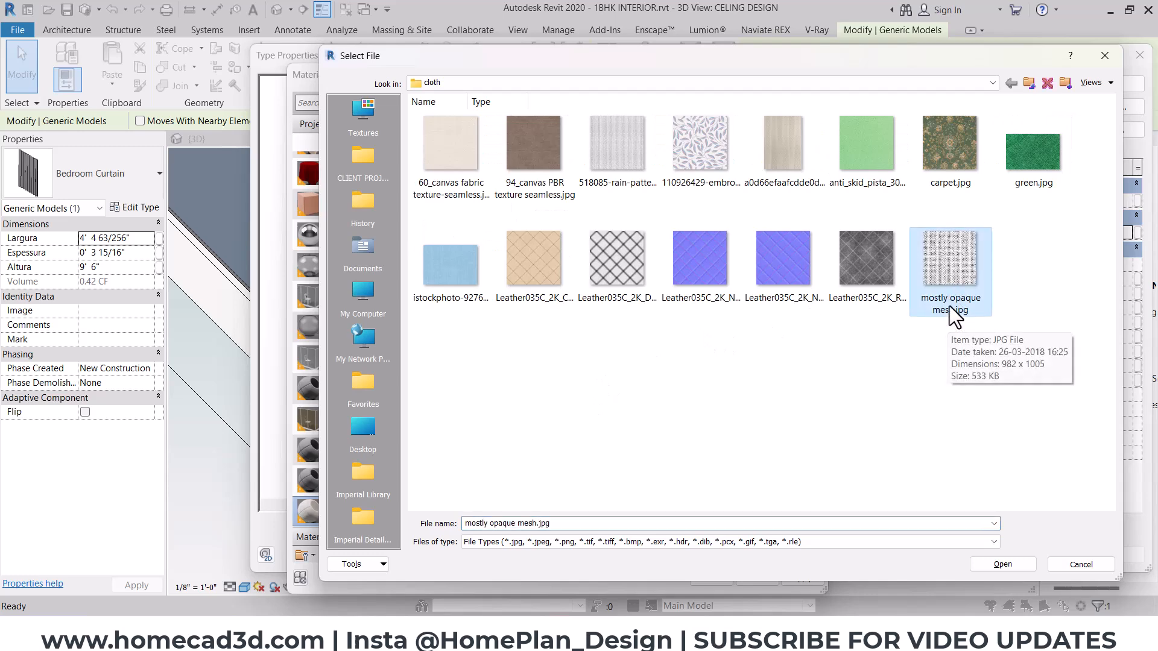
{"action": "left_click", "coordinate": [617, 143]}
{"action": "scroll", "coordinate": [783, 281], "scroll_direction": "up", "scroll_amount": 2, "text": "ctrl"}
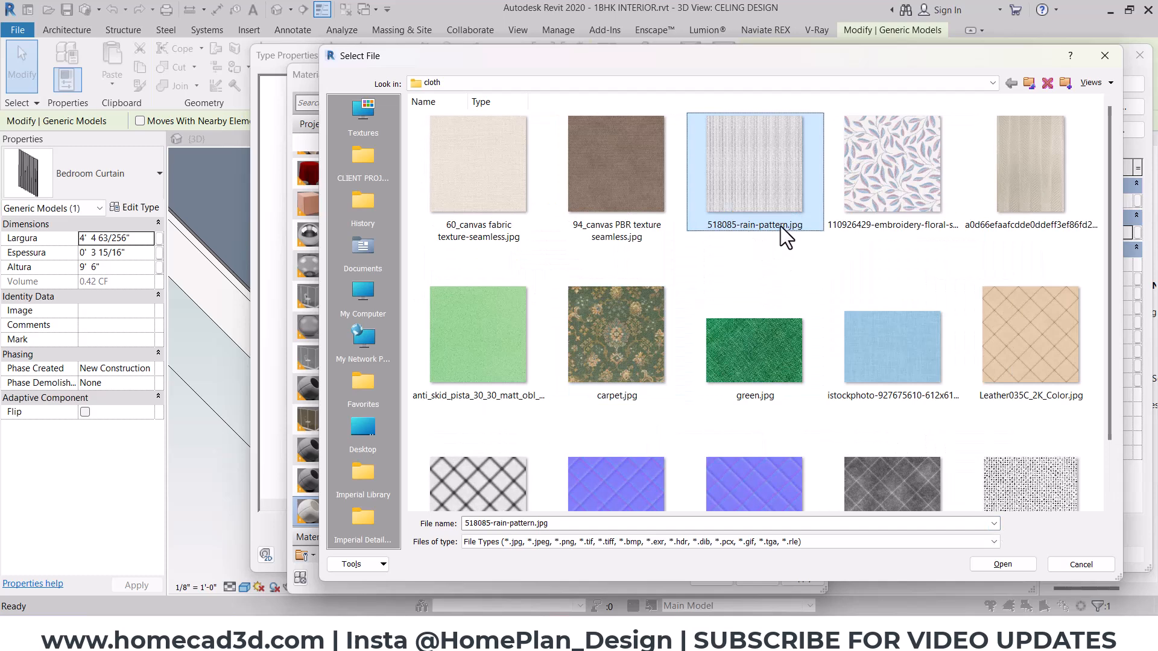
{"action": "scroll", "coordinate": [786, 237], "scroll_direction": "down", "scroll_amount": 1}
{"action": "left_click", "coordinate": [1030, 421]}
{"action": "left_click", "coordinate": [999, 566]}
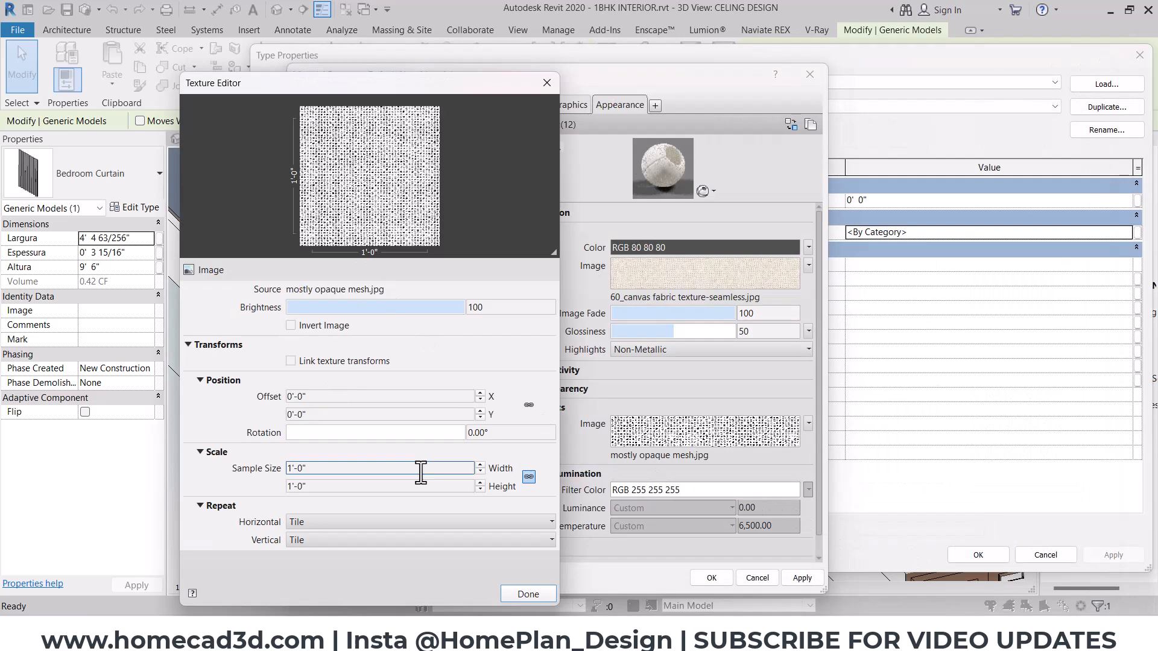
{"action": "left_click", "coordinate": [512, 597]}
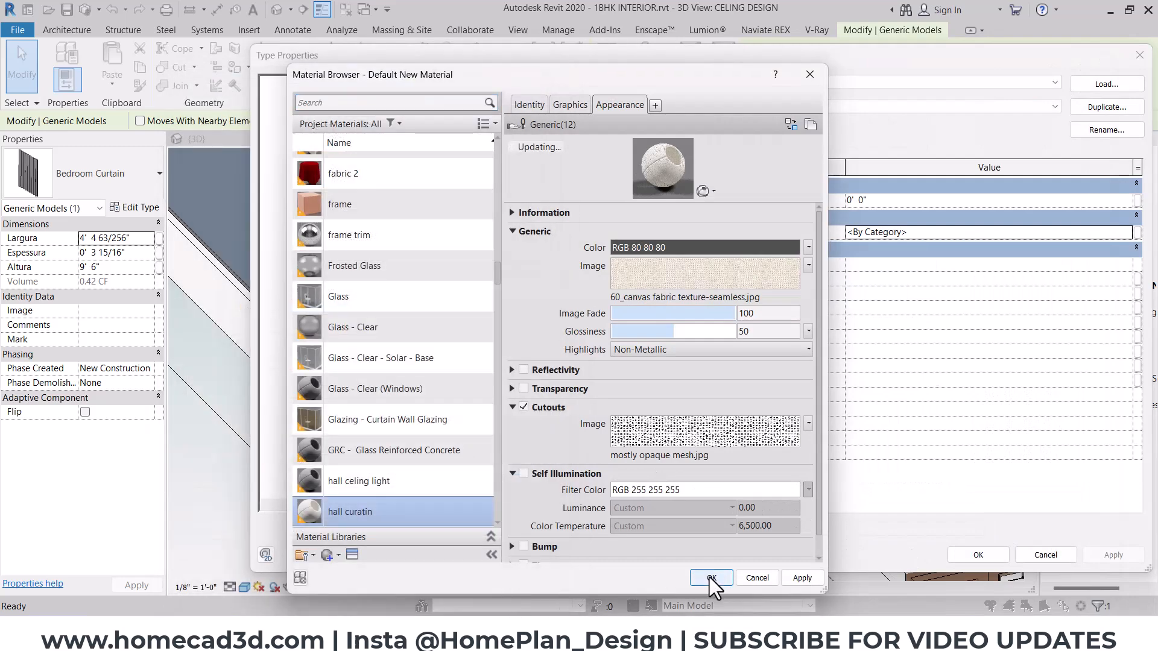
{"action": "left_click", "coordinate": [712, 579]}
{"action": "left_click", "coordinate": [965, 558]}
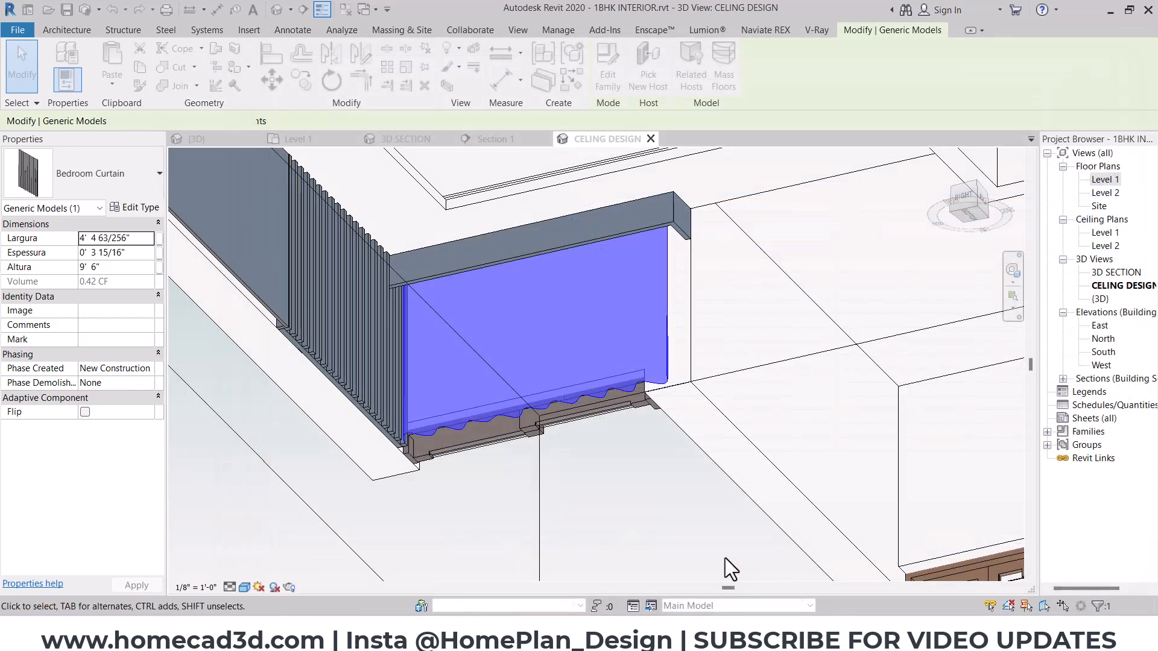
{"action": "left_click", "coordinate": [725, 558]}
- Switch to the Enscape window and examine the curtain's fabric material in a closer view
{"action": "mouse_move", "coordinate": [664, 630]}
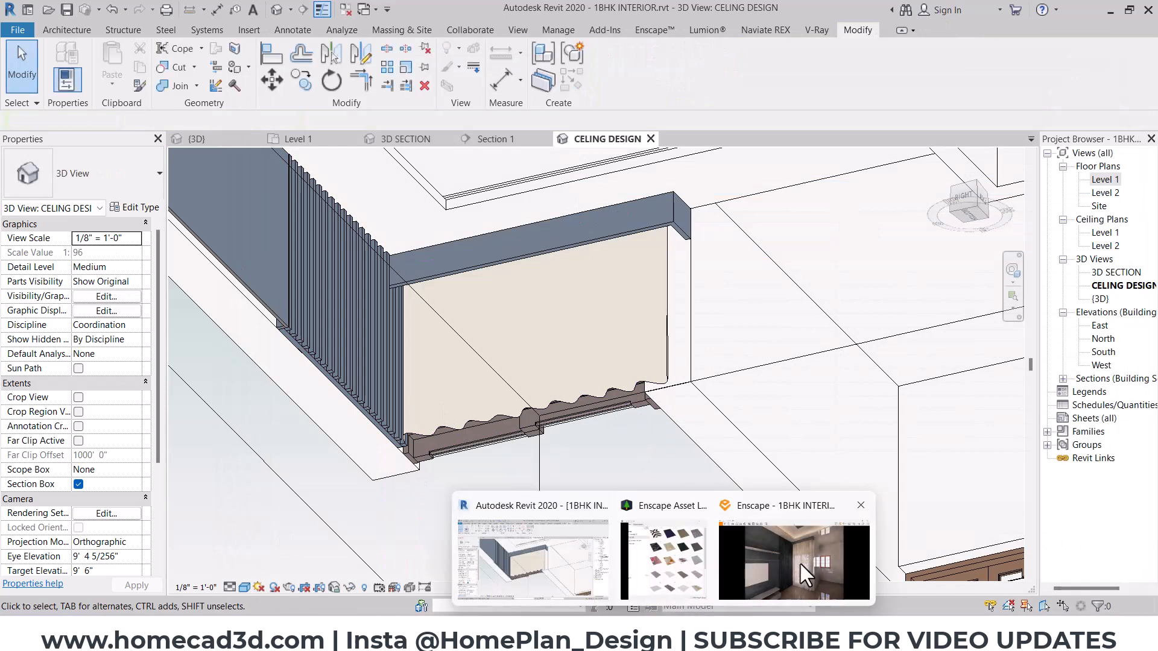
{"action": "left_click", "coordinate": [800, 562]}
{"action": "scroll", "coordinate": [633, 326], "scroll_direction": "up", "scroll_amount": 4}
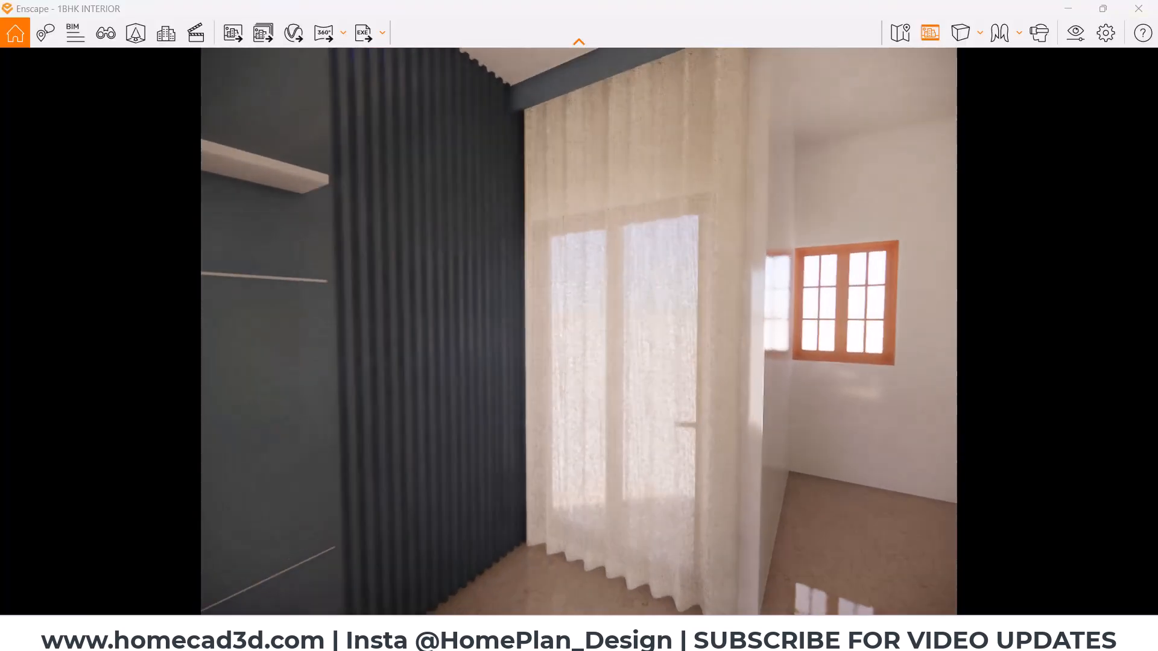
- Examine the sheer curtain at the glazed door, the TV wall and the ceiling in the Enscape view
{"action": "right_click_drag", "start_coordinate": [648, 248], "coordinate": [655, 248]}
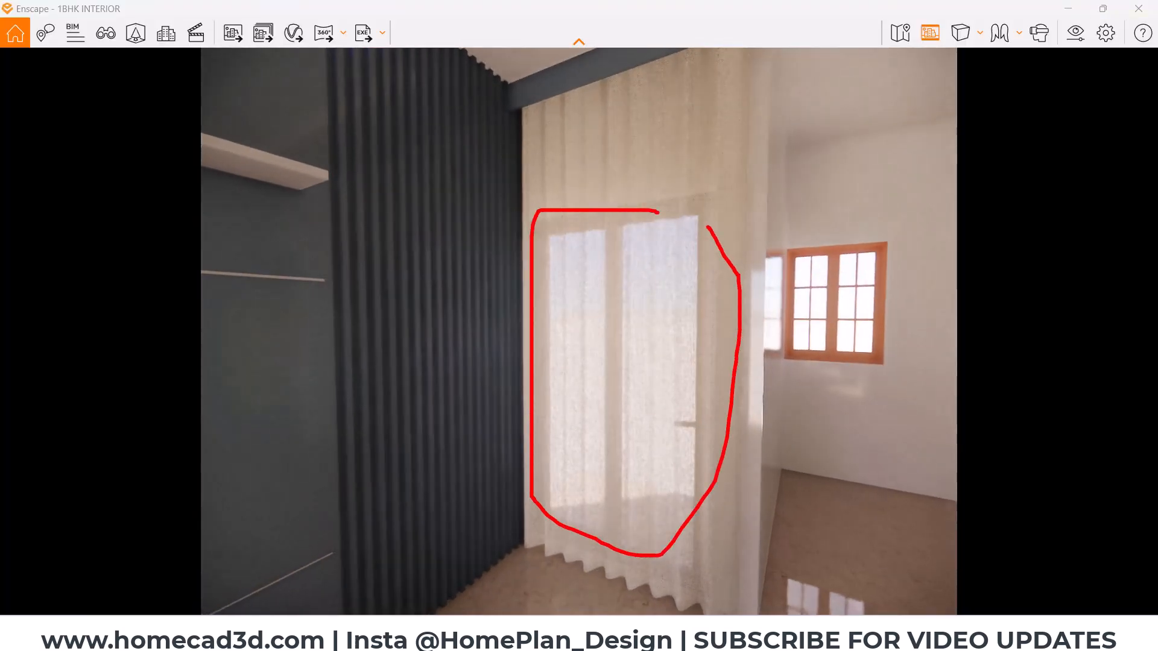
{"action": "scroll", "coordinate": [533, 278], "scroll_direction": "down", "scroll_amount": 5}
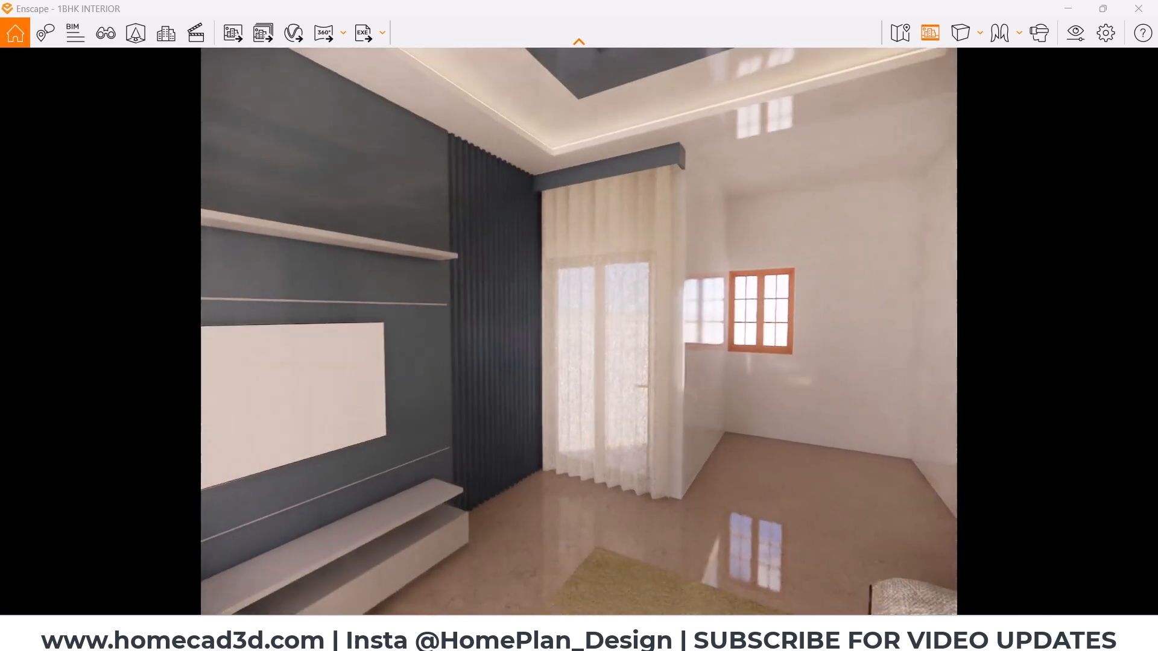
{"action": "left_click_drag", "start_coordinate": [537, 280], "coordinate": [283, 187]}
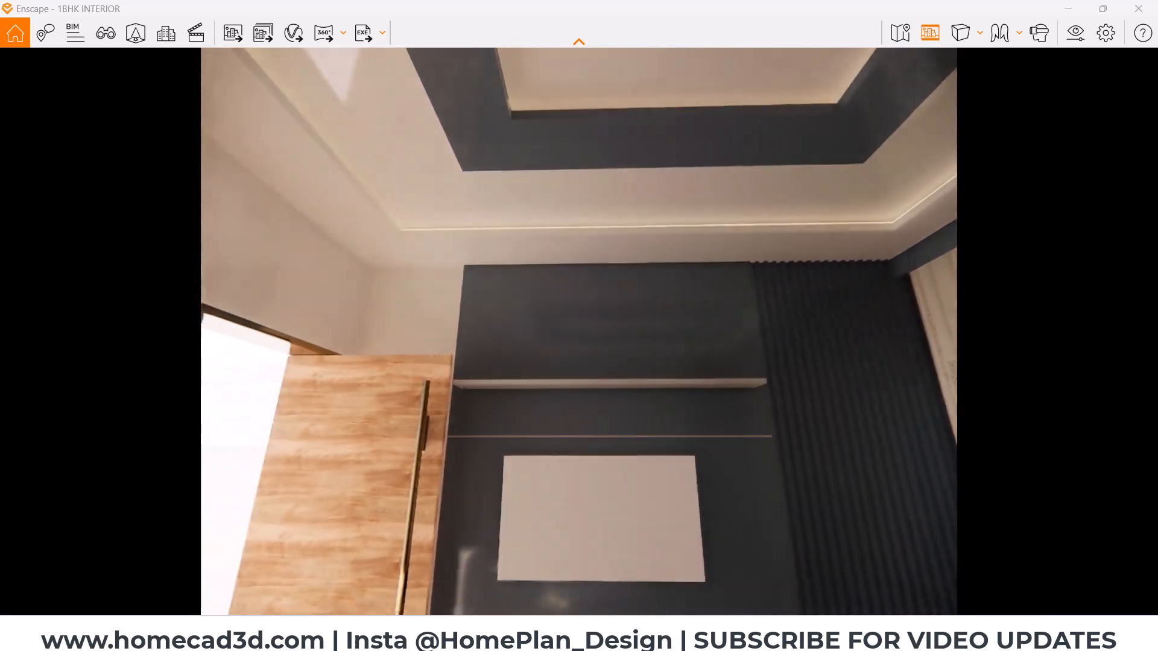
- Switch to Revit and set the Opening Angle of the five panel pivot door type MD - 3'6"X7' to 0
{"action": "mouse_move", "coordinate": [763, 635]}
{"action": "left_click", "coordinate": [561, 582]}
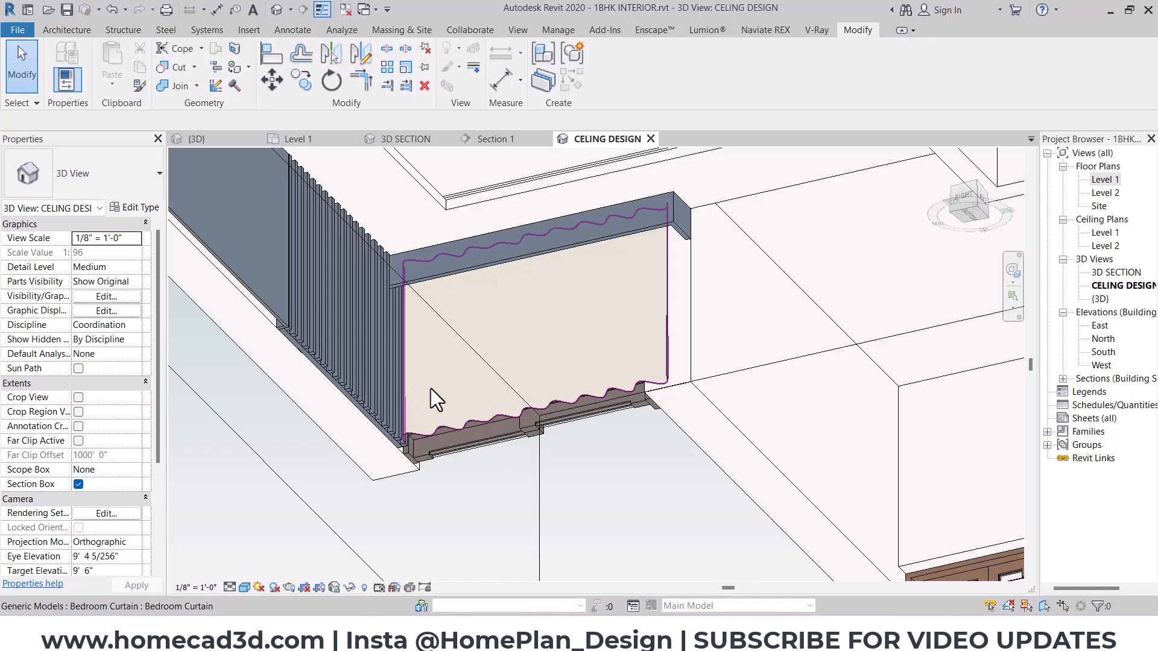
{"action": "scroll", "coordinate": [430, 388], "scroll_direction": "down", "scroll_amount": 3}
{"action": "scroll", "coordinate": [371, 295], "scroll_direction": "up", "scroll_amount": 2}
{"action": "left_click", "coordinate": [366, 295]}
{"action": "scroll", "coordinate": [366, 296], "scroll_direction": "up", "scroll_amount": 2}
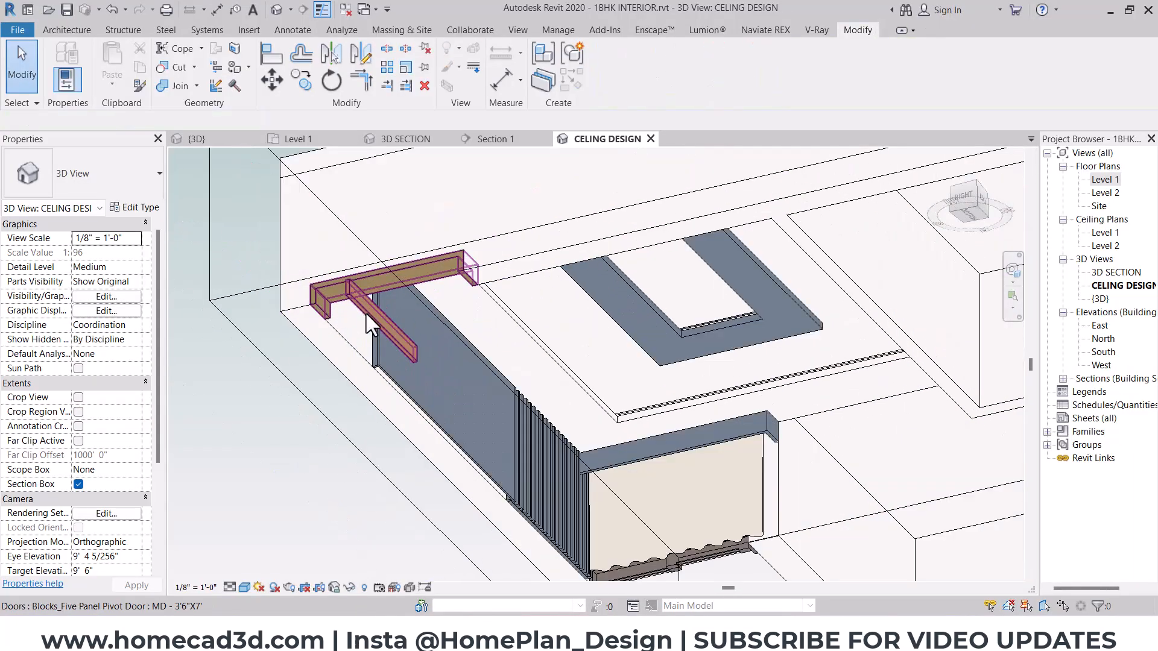
{"action": "left_click", "coordinate": [366, 296]}
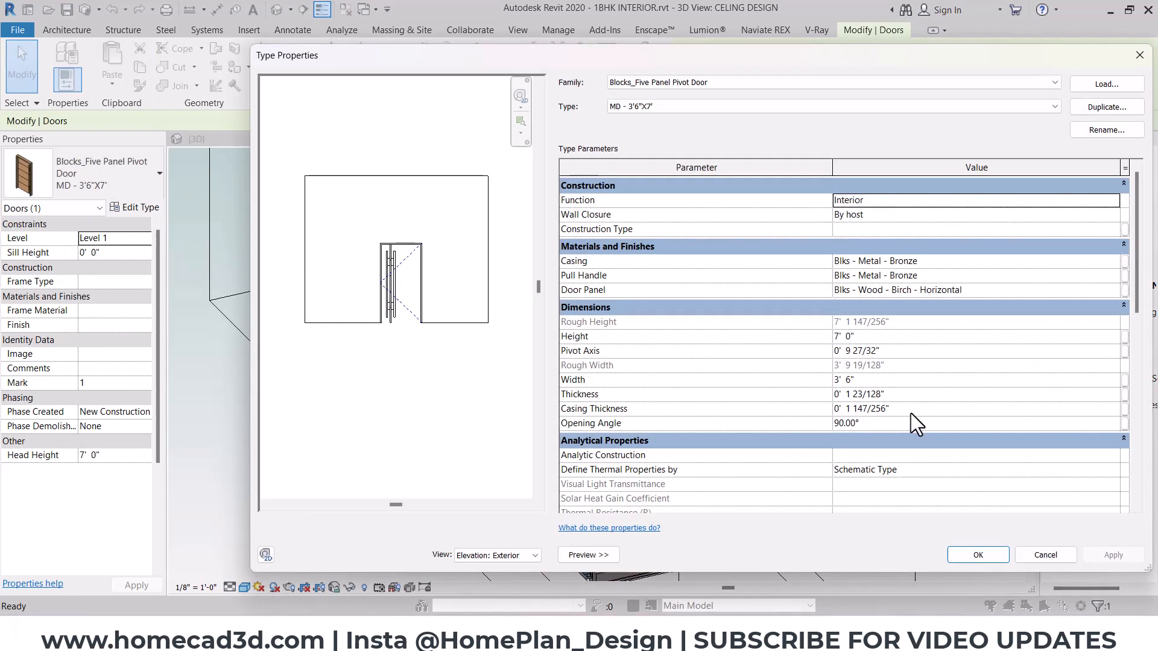
{"action": "left_click", "coordinate": [915, 426]}
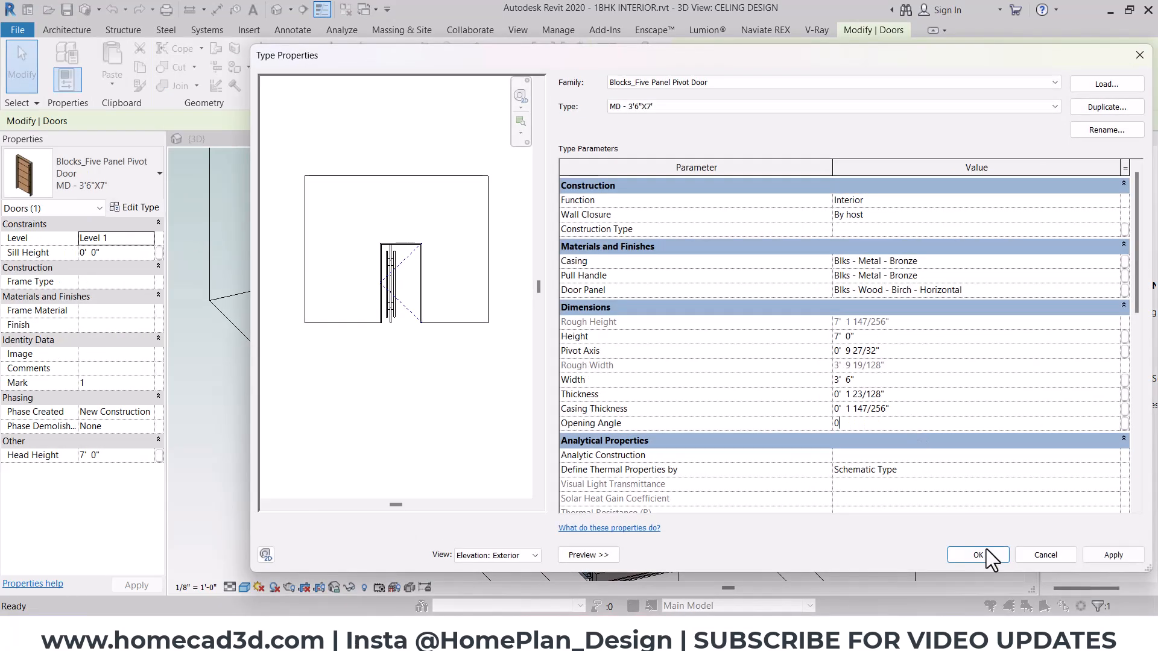
{"action": "left_click", "coordinate": [976, 551]}
{"action": "key", "text": "Escape"}
- Switch to Enscape and examine the TV wall from the front, including the bare wall between the door and TV panel
{"action": "mouse_move", "coordinate": [671, 630]}
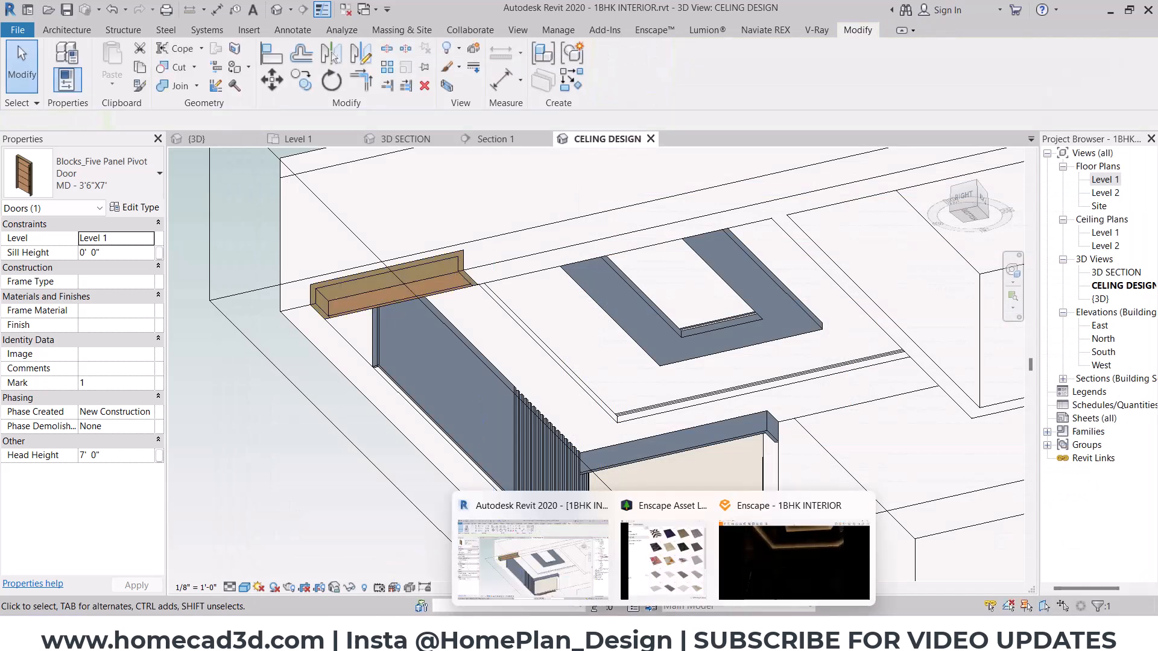
{"action": "left_click", "coordinate": [733, 562]}
{"action": "left_click_drag", "start_coordinate": [641, 343], "coordinate": [701, 476]}
{"action": "right_click_drag", "start_coordinate": [643, 354], "coordinate": [612, 347]}
{"action": "left_click_drag", "start_coordinate": [790, 112], "coordinate": [773, 129]}
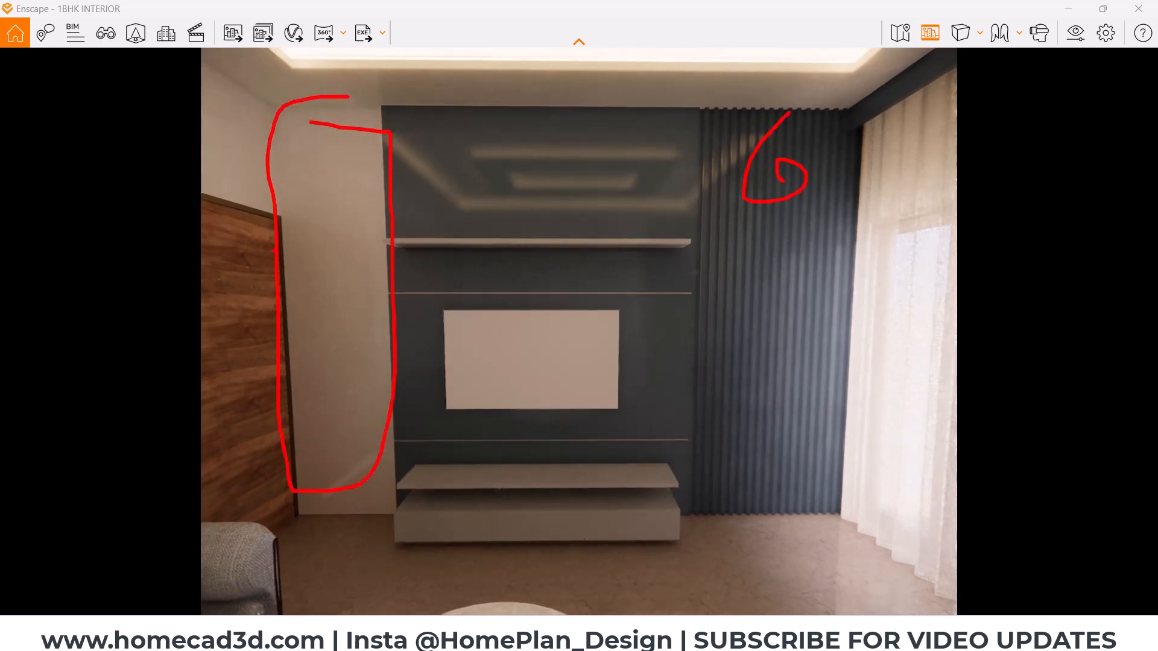
{"action": "key", "text": "Escape"}
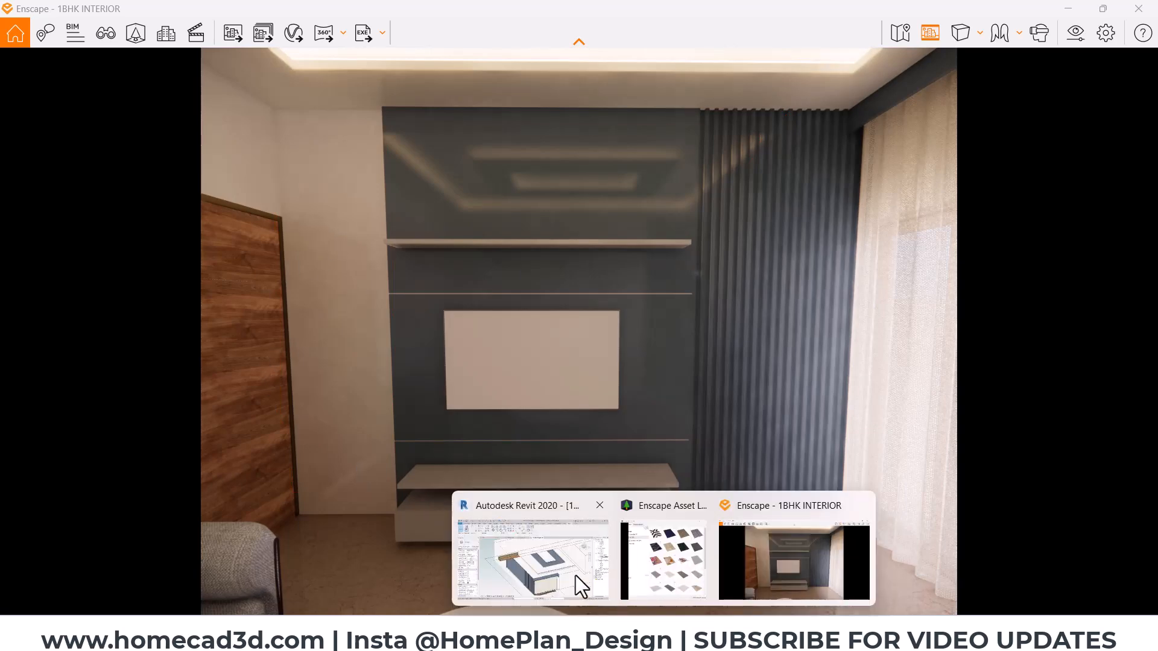
- Switch to Revit and open the louvers panel beside the TV unit for in-place editing in the Section 1 view
{"action": "left_click", "coordinate": [575, 575]}
{"action": "left_click", "coordinate": [551, 497]}
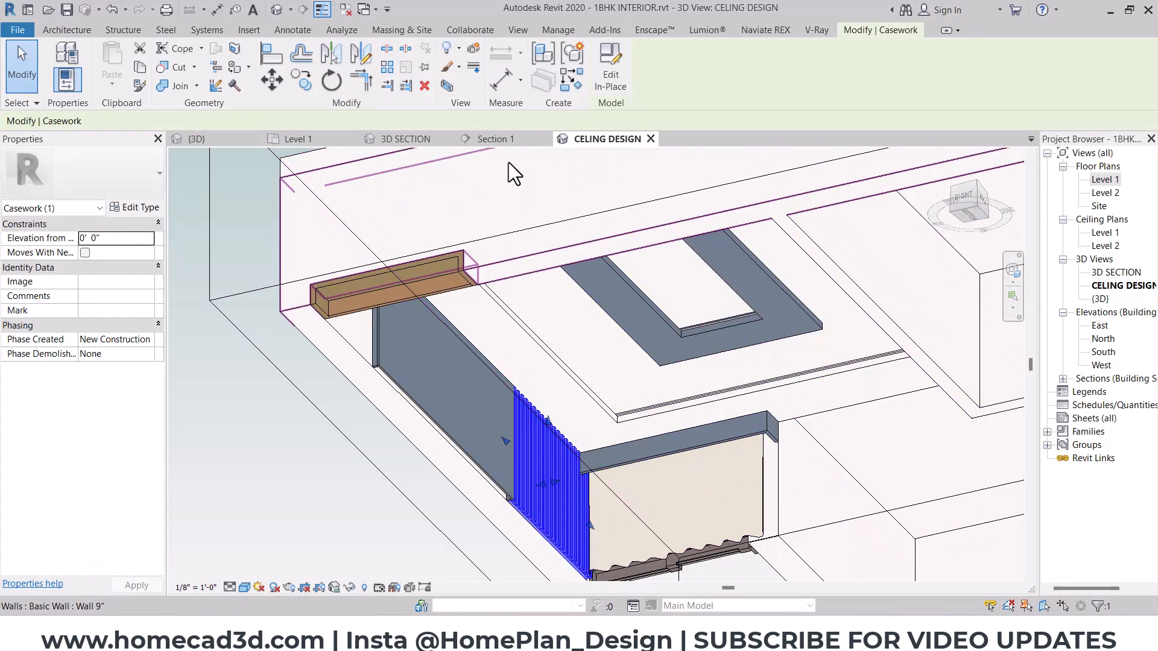
{"action": "left_click", "coordinate": [504, 142]}
{"action": "scroll", "coordinate": [646, 473], "scroll_direction": "down", "scroll_amount": 4}
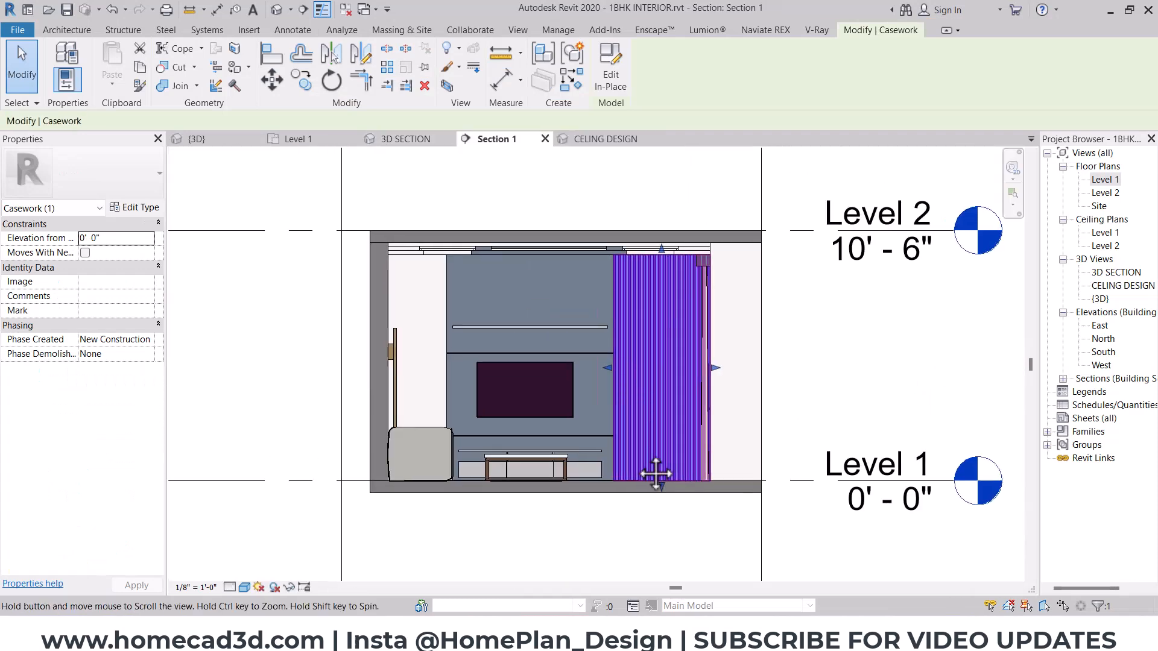
{"action": "double_click", "coordinate": [633, 310]}
{"action": "scroll", "coordinate": [625, 253], "scroll_direction": "up", "scroll_amount": 5}
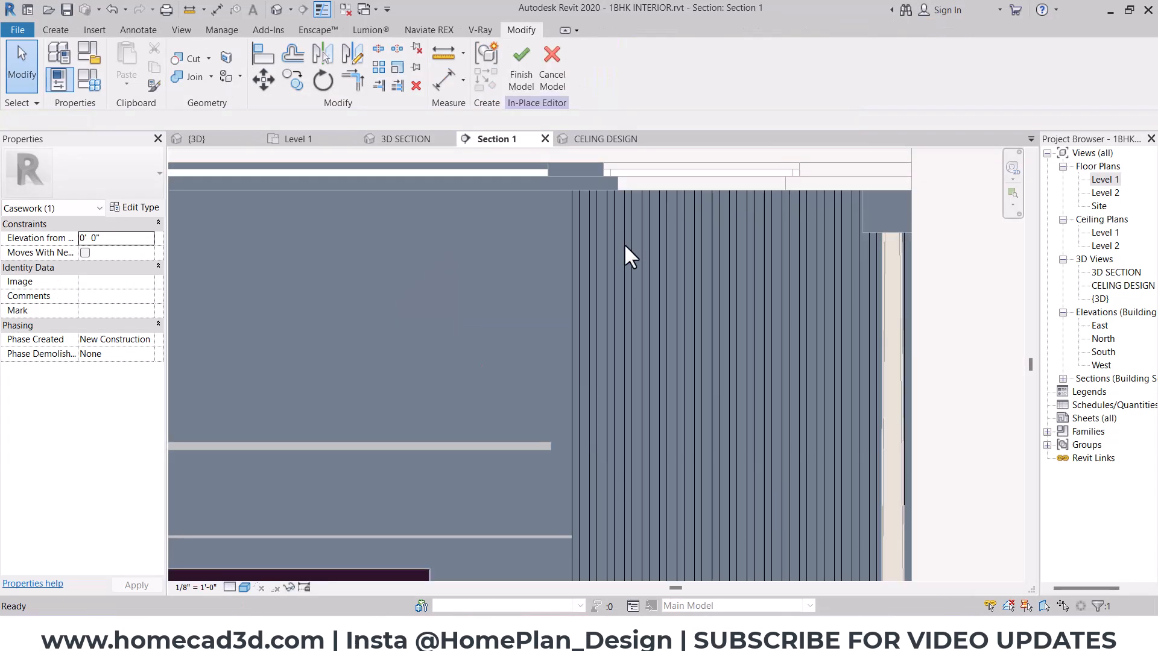
- Copy the louver panel's backing extrusion to the wall corner at the door side, directly under the ceiling
{"action": "left_click", "coordinate": [610, 244]}
{"action": "left_click", "coordinate": [302, 87]}
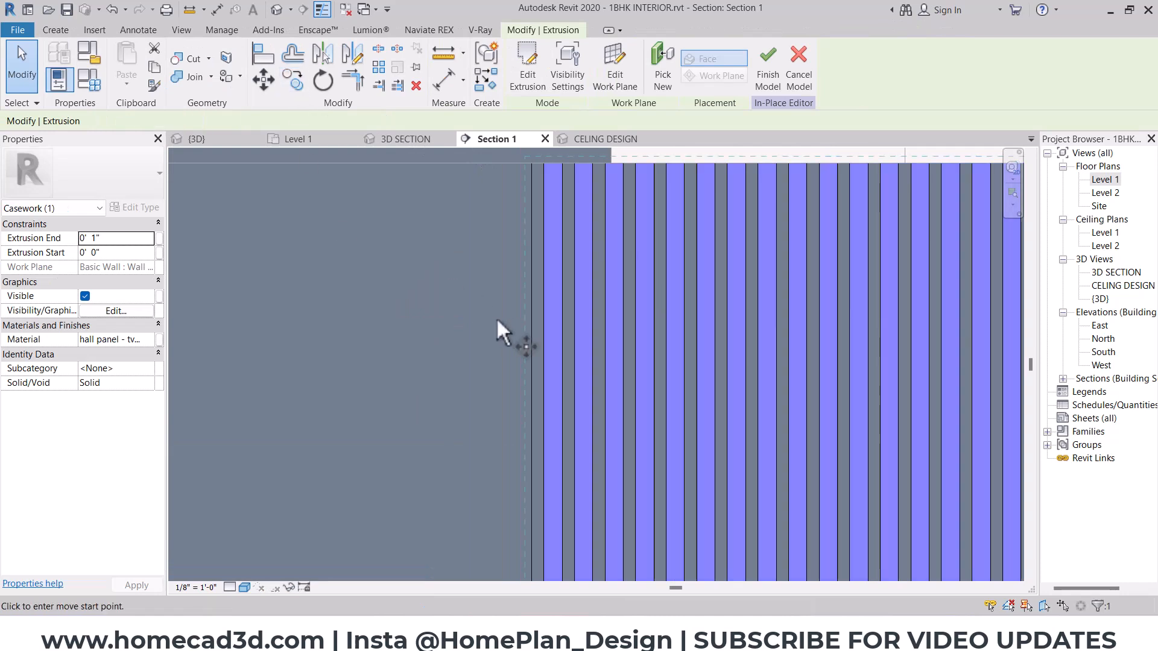
{"action": "scroll", "coordinate": [497, 317], "scroll_direction": "down", "scroll_amount": 3}
{"action": "scroll", "coordinate": [561, 407], "scroll_direction": "up", "scroll_amount": 4}
{"action": "left_click", "coordinate": [587, 403]}
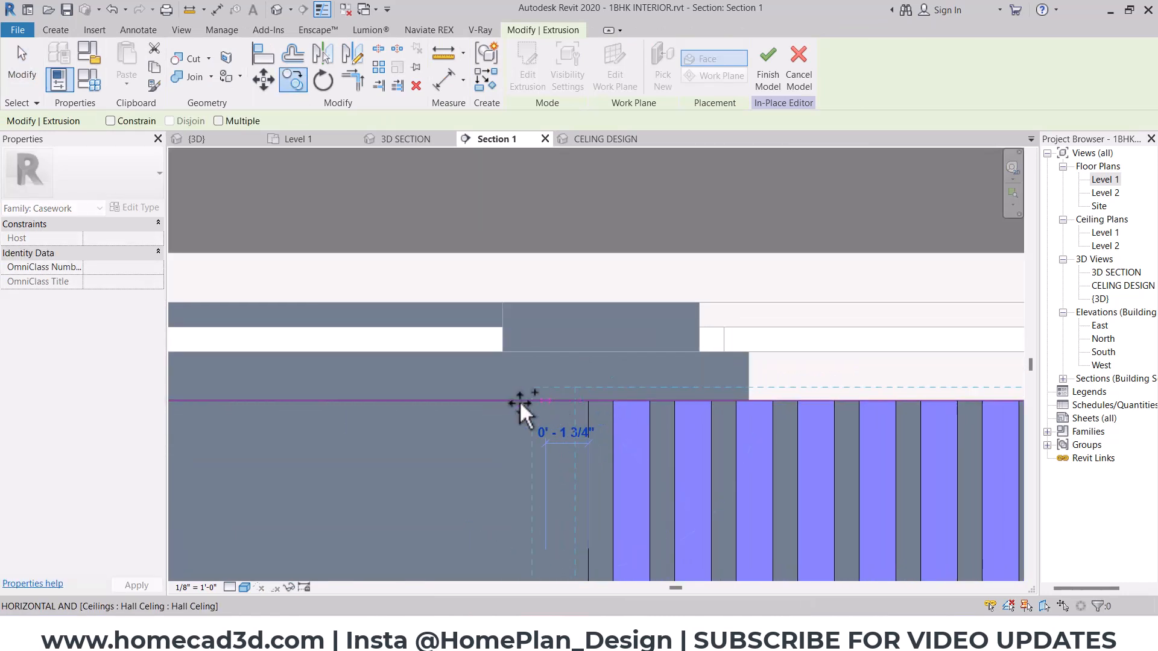
{"action": "scroll", "coordinate": [464, 403], "scroll_direction": "down", "scroll_amount": 2}
{"action": "middle_click_drag", "start_coordinate": [465, 405], "coordinate": [1120, 371]}
{"action": "middle_click_drag", "start_coordinate": [476, 369], "coordinate": [1088, 369]}
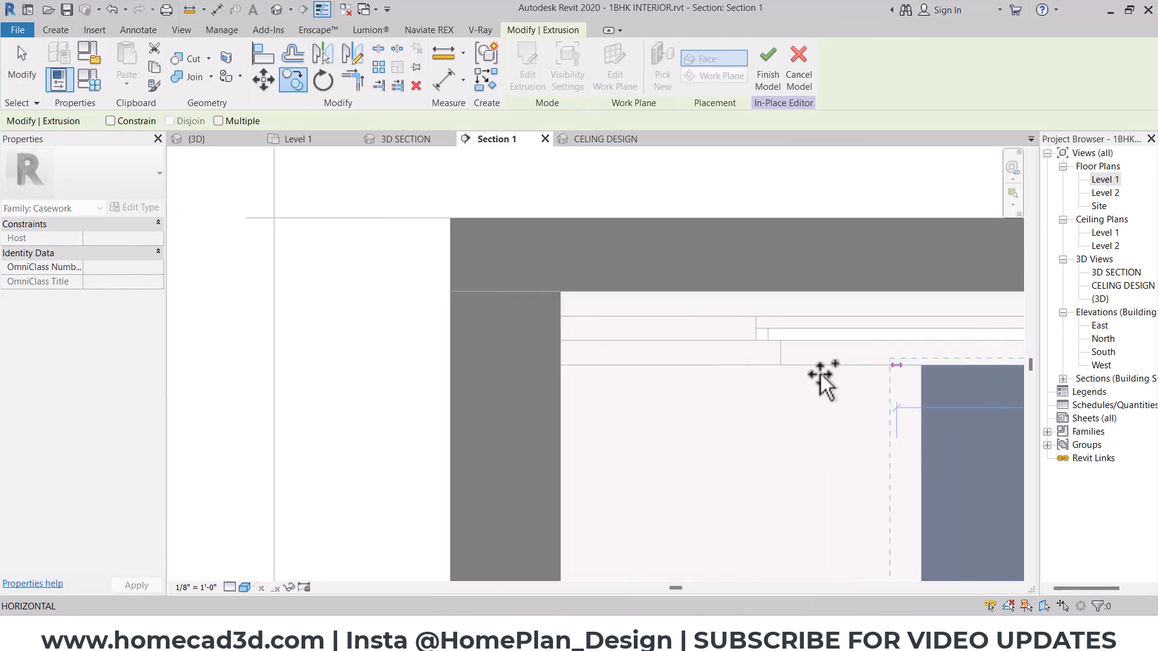
{"action": "left_click", "coordinate": [572, 366]}
{"action": "scroll", "coordinate": [668, 372], "scroll_direction": "up", "scroll_amount": 4}
- Resize the copied backing extrusion so its inner side meets the edge of the TV panel
{"action": "left_click", "coordinate": [708, 440]}
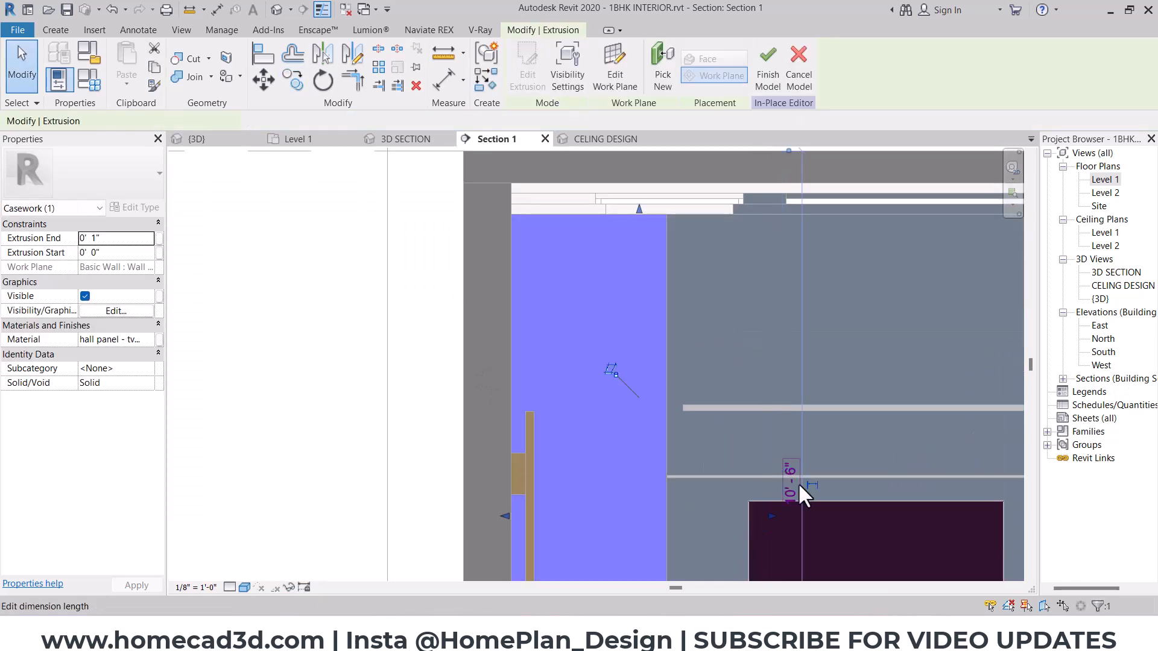
{"action": "scroll", "coordinate": [761, 519], "scroll_direction": "up", "scroll_amount": 2}
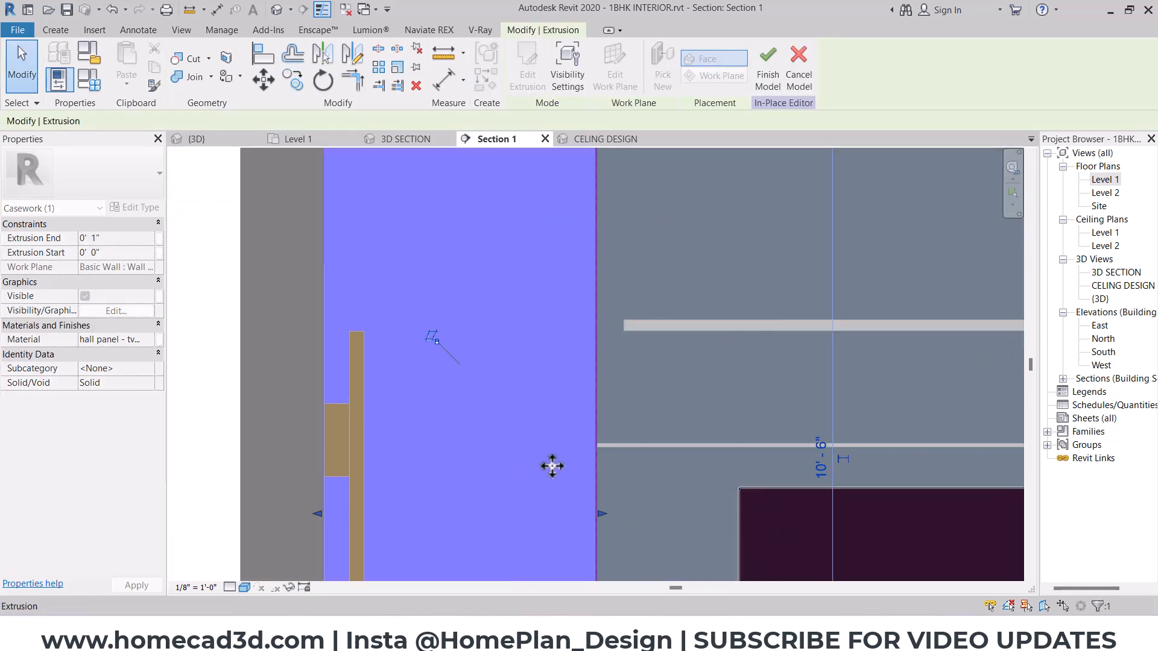
{"action": "scroll", "coordinate": [551, 463], "scroll_direction": "down", "scroll_amount": 3}
{"action": "middle_click_drag", "start_coordinate": [695, 416], "coordinate": [432, 357]}
{"action": "key", "text": "Escape"}
- Ungroup the first louver strip next to the TV panel and copy it to the wall corner on the door side
{"action": "scroll", "coordinate": [550, 235], "scroll_direction": "up", "scroll_amount": 2}
{"action": "scroll", "coordinate": [550, 236], "scroll_direction": "up", "scroll_amount": 1}
{"action": "left_click", "coordinate": [551, 239]}
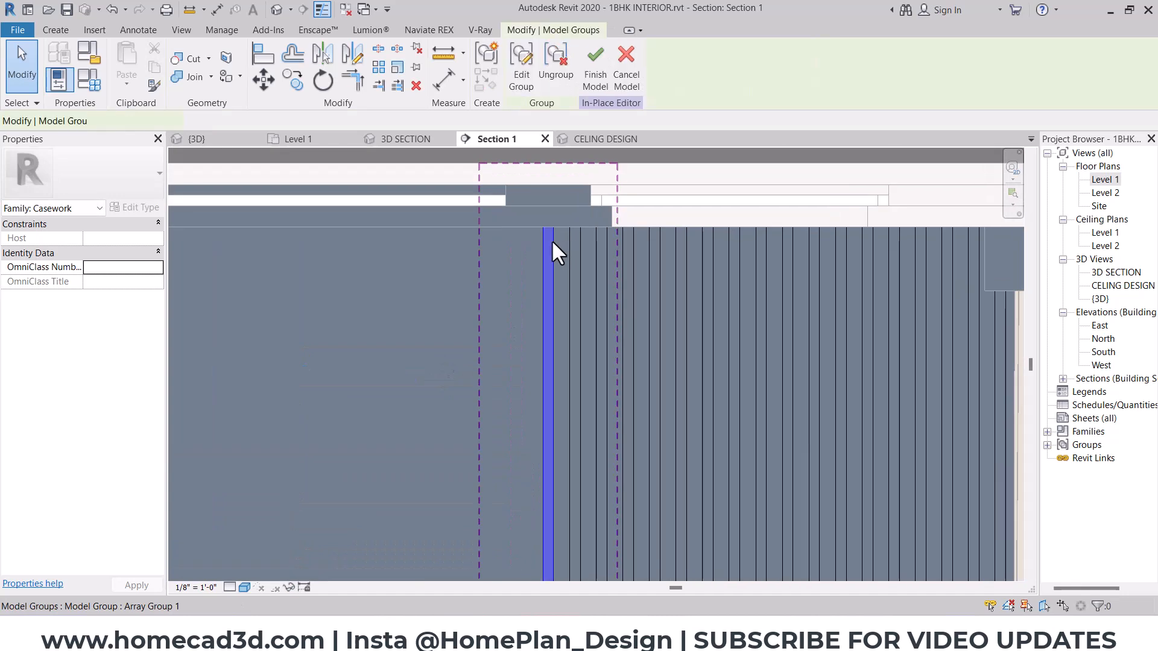
{"action": "left_click", "coordinate": [540, 63]}
{"action": "left_click", "coordinate": [292, 78]}
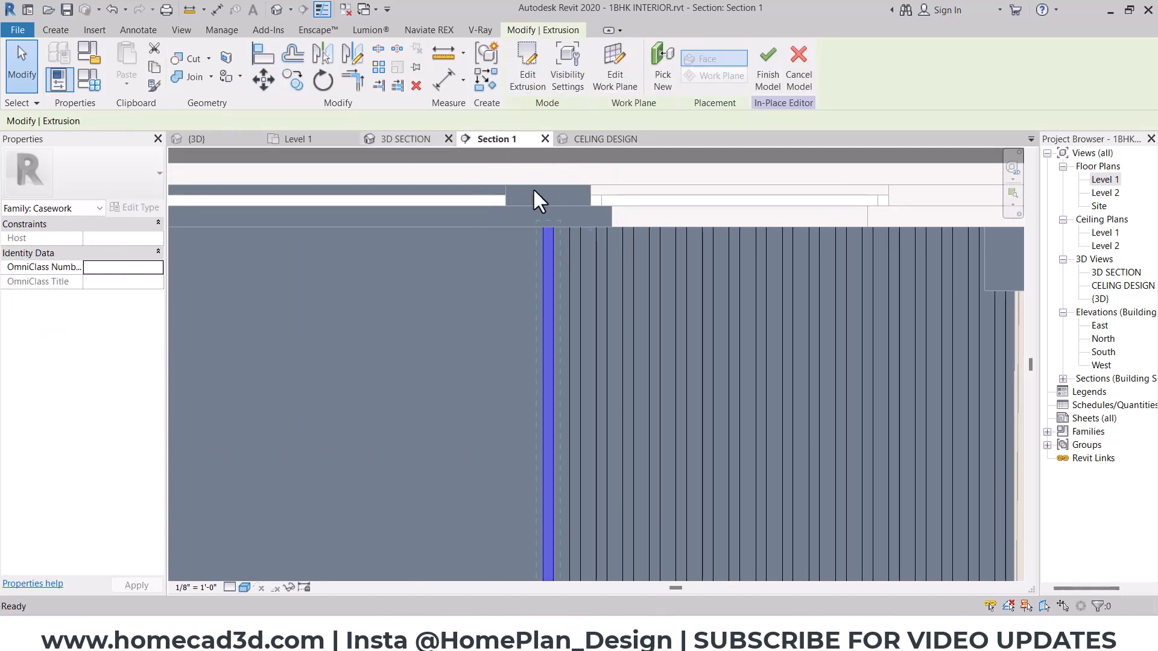
{"action": "left_click", "coordinate": [551, 231]}
{"action": "scroll", "coordinate": [362, 228], "scroll_direction": "down", "scroll_amount": 2}
{"action": "middle_click_drag", "start_coordinate": [306, 246], "coordinate": [864, 305]}
{"action": "scroll", "coordinate": [551, 281], "scroll_direction": "up", "scroll_amount": 4}
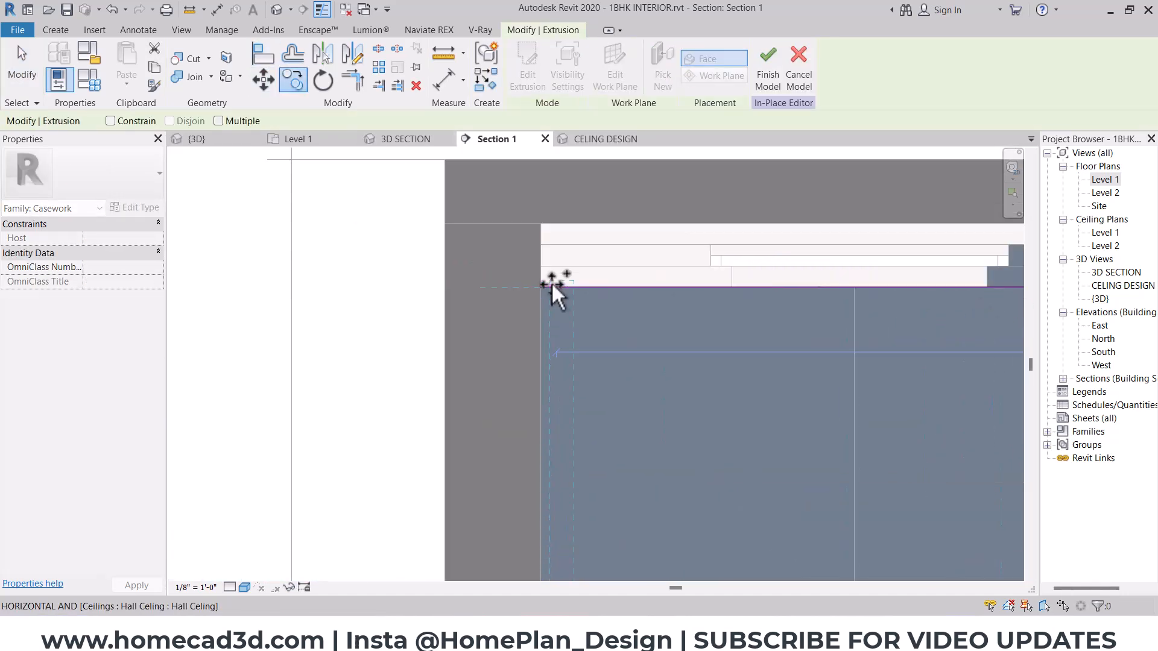
{"action": "left_click", "coordinate": [540, 285]}
- Array the copied louver strip from the wall corner to the TV panel's edge, with a count of 10
{"action": "scroll", "coordinate": [700, 370], "scroll_direction": "down", "scroll_amount": 2}
{"action": "middle_click_drag", "start_coordinate": [702, 370], "coordinate": [545, 337]}
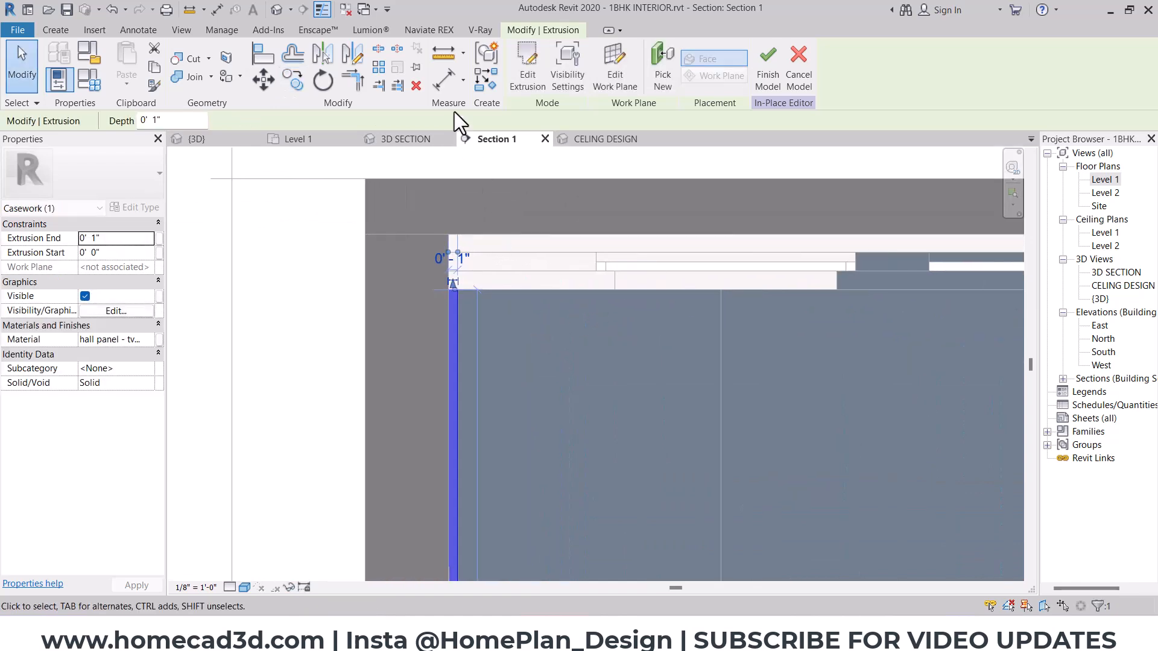
{"action": "left_click", "coordinate": [379, 86]}
{"action": "scroll", "coordinate": [473, 303], "scroll_direction": "up", "scroll_amount": 2}
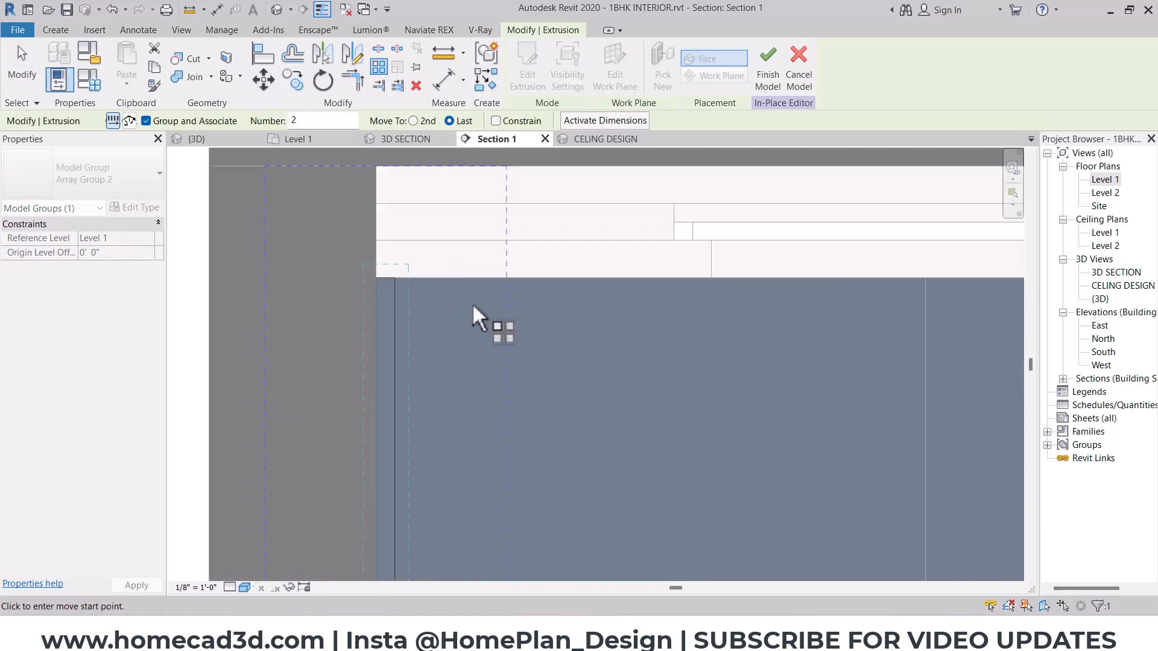
{"action": "left_click", "coordinate": [372, 266]}
{"action": "scroll", "coordinate": [781, 303], "scroll_direction": "down", "scroll_amount": 2}
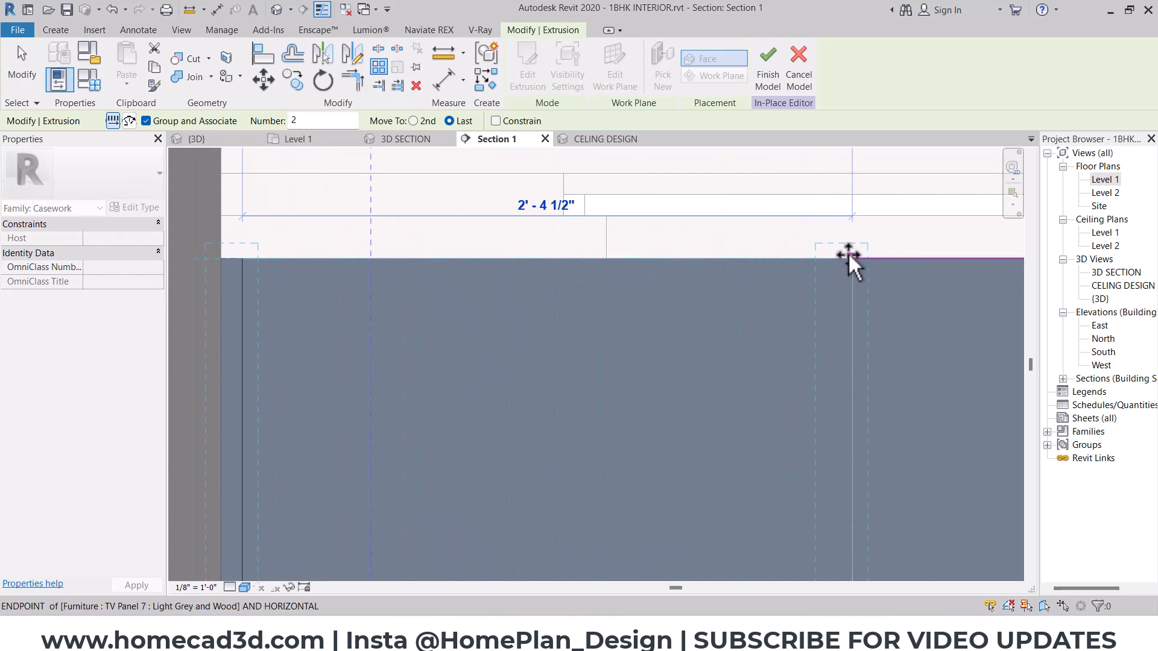
{"action": "left_click", "coordinate": [848, 258]}
{"action": "scroll", "coordinate": [646, 260], "scroll_direction": "down", "scroll_amount": 4}
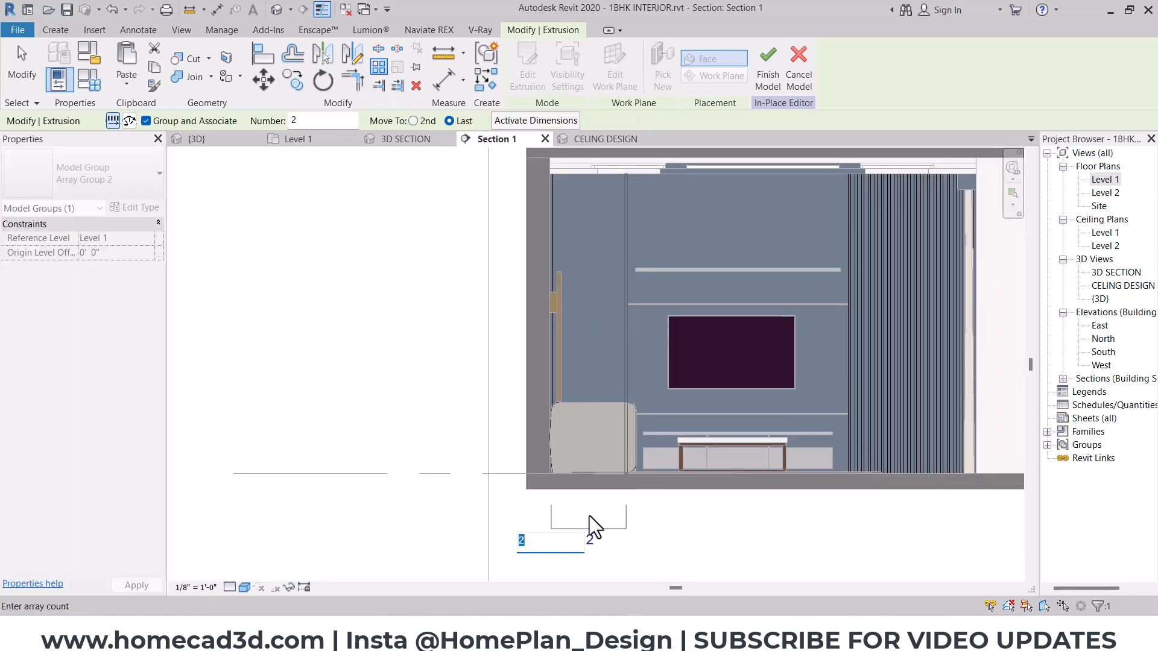
{"action": "type", "text": "10"}
{"action": "key", "text": "Return"}
- Set the door-side louver array's count to 12 and finish the in-place louvers panel model
{"action": "scroll", "coordinate": [589, 525], "scroll_direction": "up", "scroll_amount": 2}
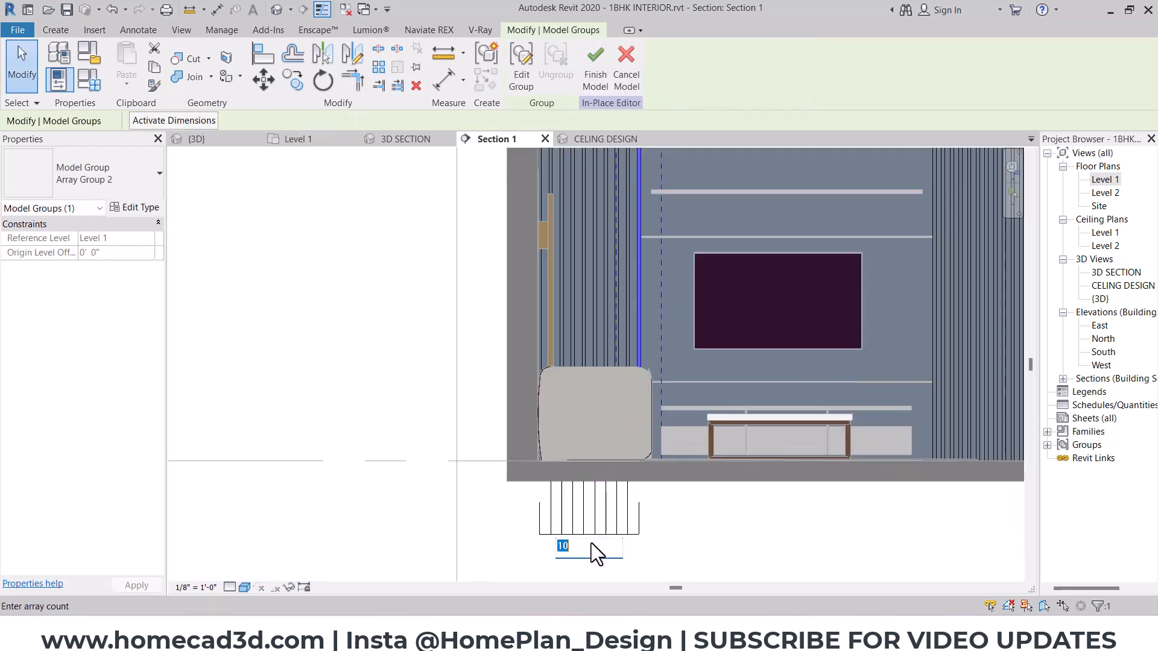
{"action": "type", "text": "12"}
{"action": "key", "text": "Return"}
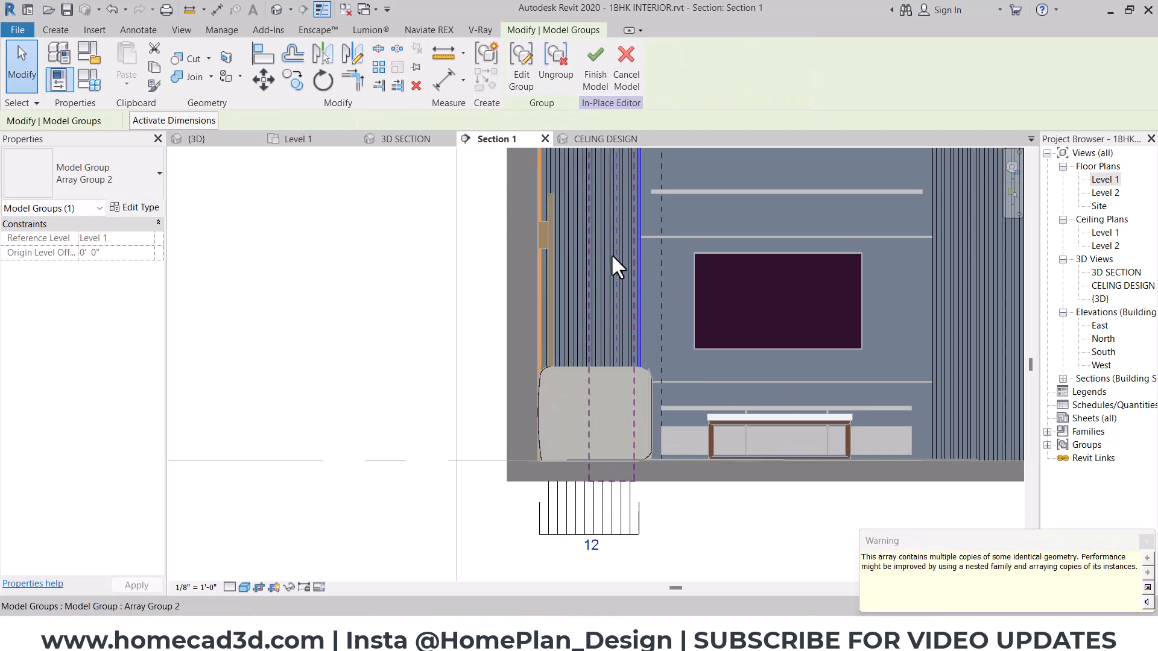
{"action": "key", "text": "Escape"}
{"action": "scroll", "coordinate": [597, 283], "scroll_direction": "down", "scroll_amount": 4}
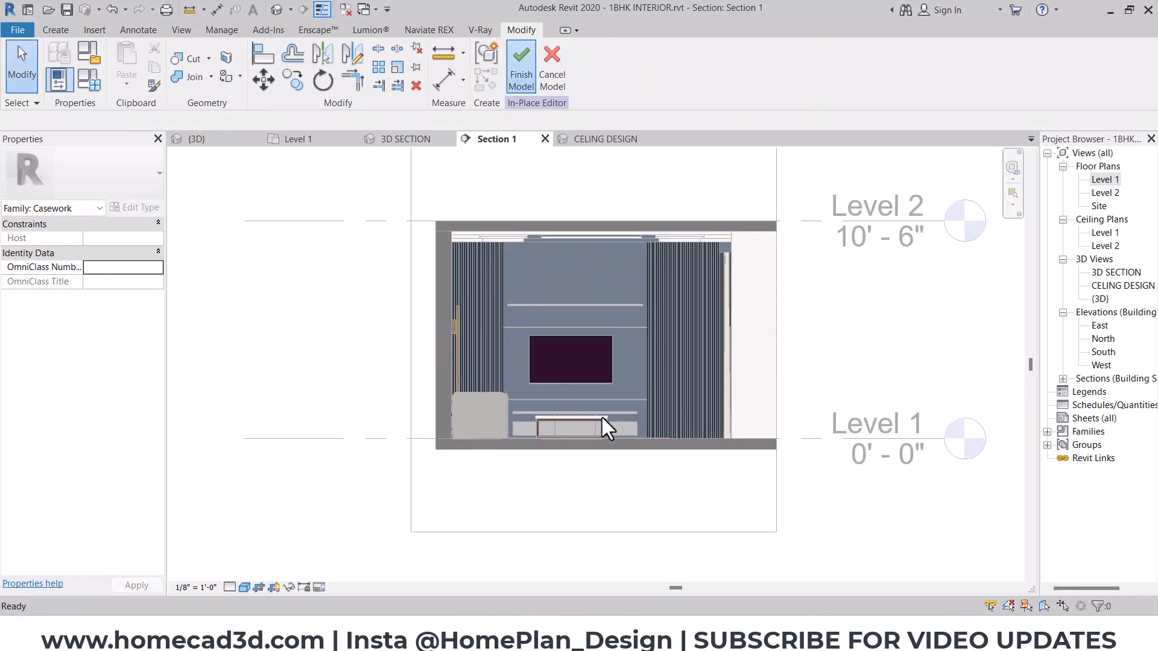
- Set the TV Panel 7 type's Shelf Width to 7' and check the TV wall in Enscape
{"action": "scroll", "coordinate": [607, 300], "scroll_direction": "up", "scroll_amount": 4}
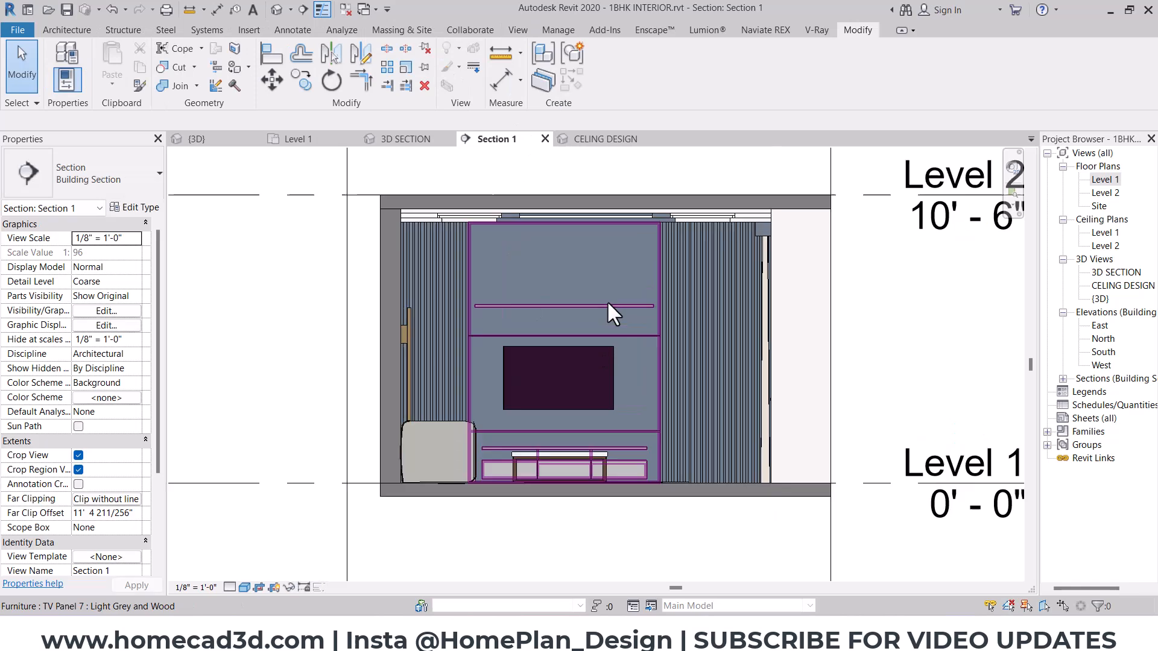
{"action": "left_click", "coordinate": [612, 316]}
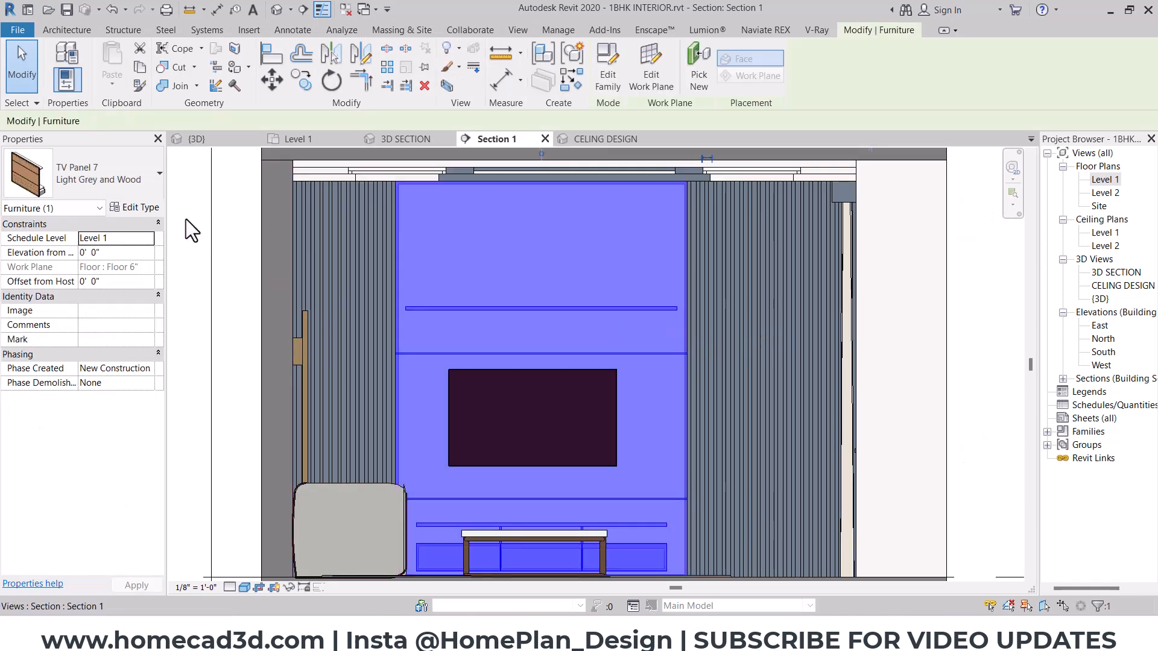
{"action": "left_click", "coordinate": [144, 208]}
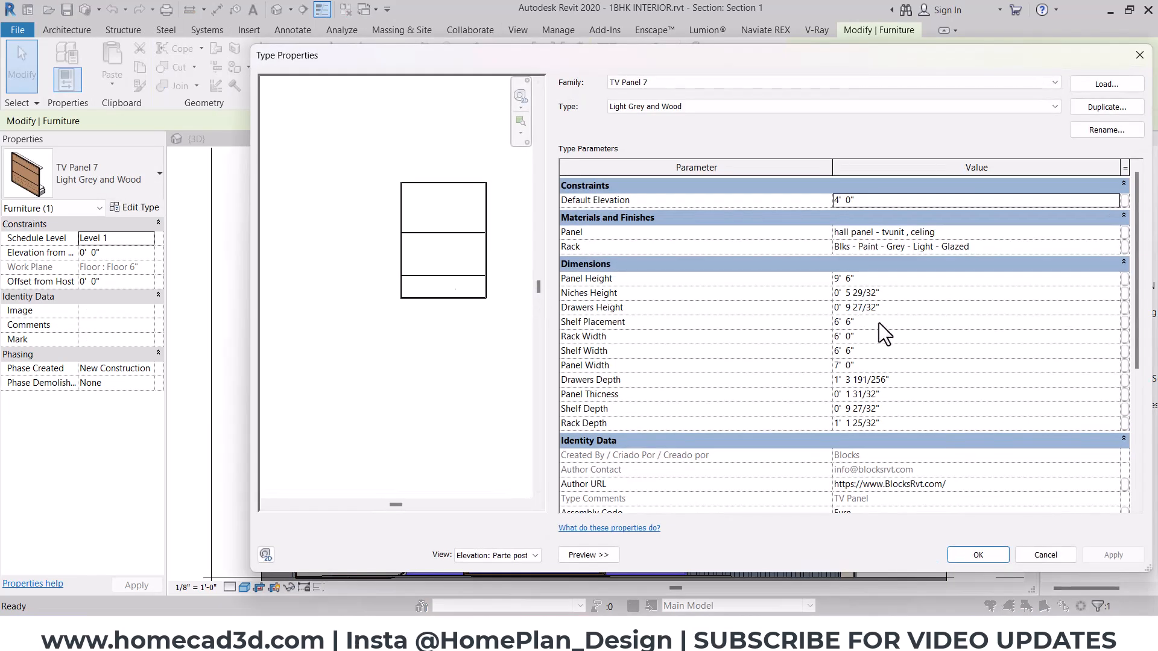
{"action": "left_click", "coordinate": [877, 351]}
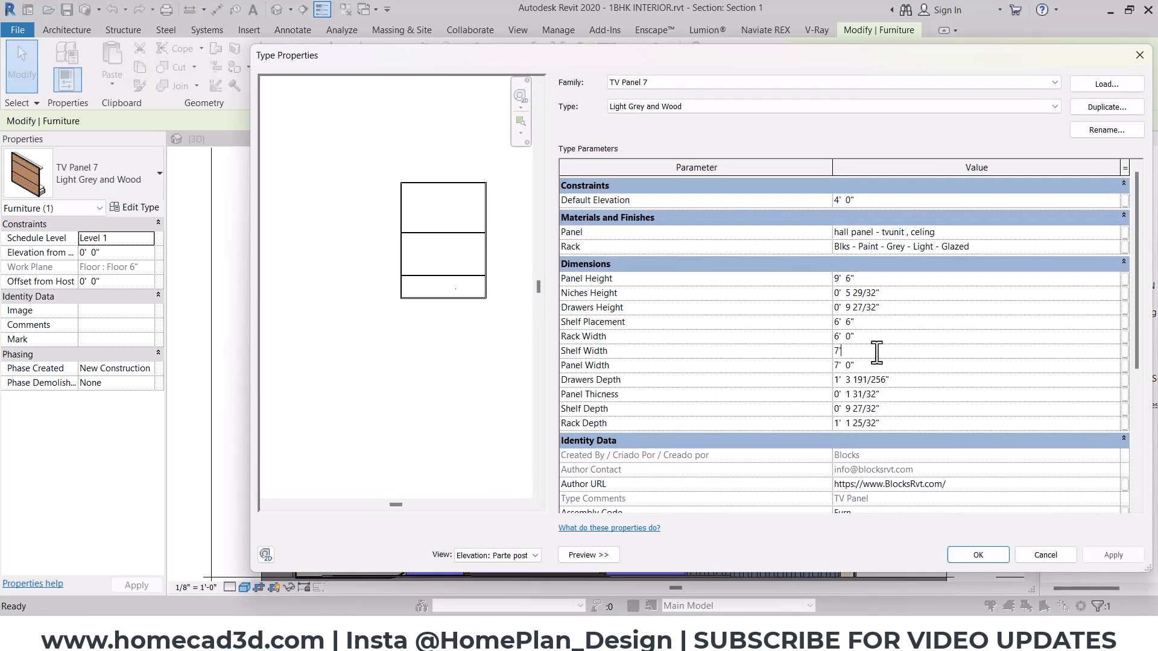
{"action": "left_click", "coordinate": [950, 547]}
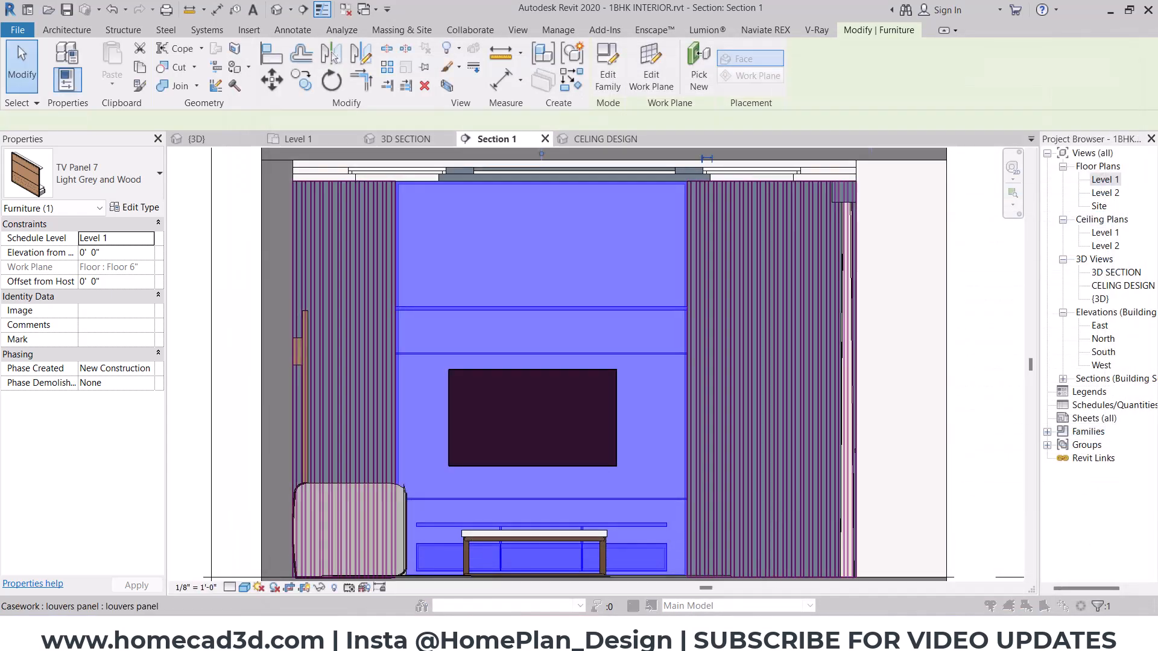
{"action": "mouse_move", "coordinate": [697, 639]}
{"action": "left_click", "coordinate": [784, 572]}
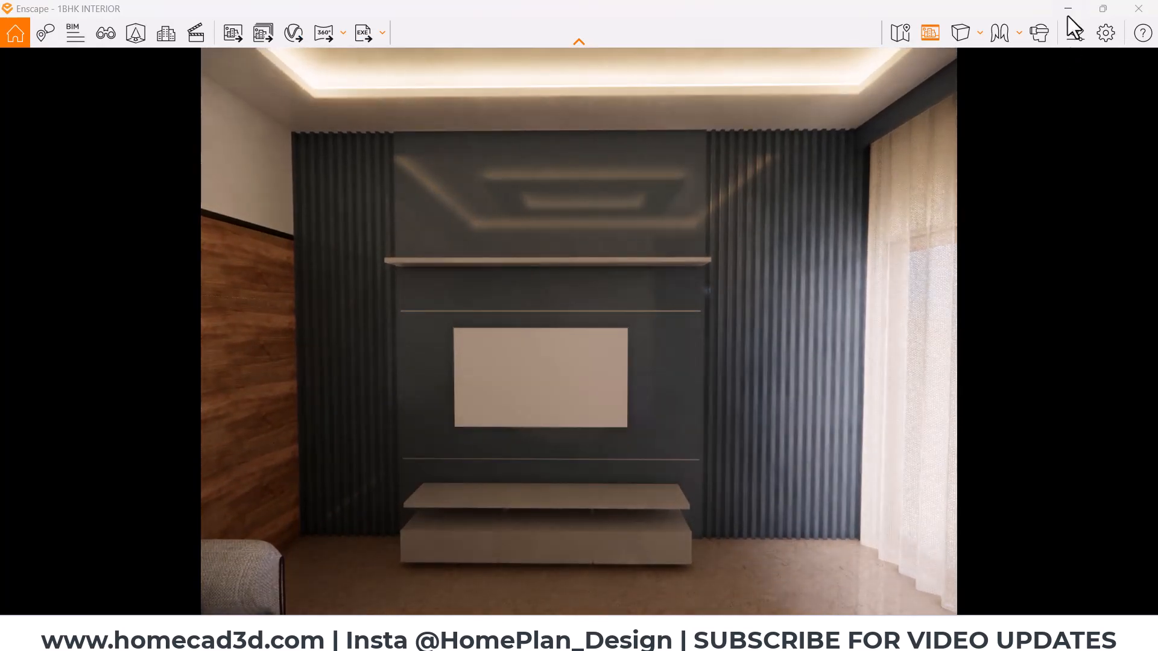
- Set the TV Panel 7 type's Shelf Placement to 7' in the section view
{"action": "left_click", "coordinate": [1068, 10]}
{"action": "left_click", "coordinate": [507, 292]}
{"action": "left_click", "coordinate": [136, 207]}
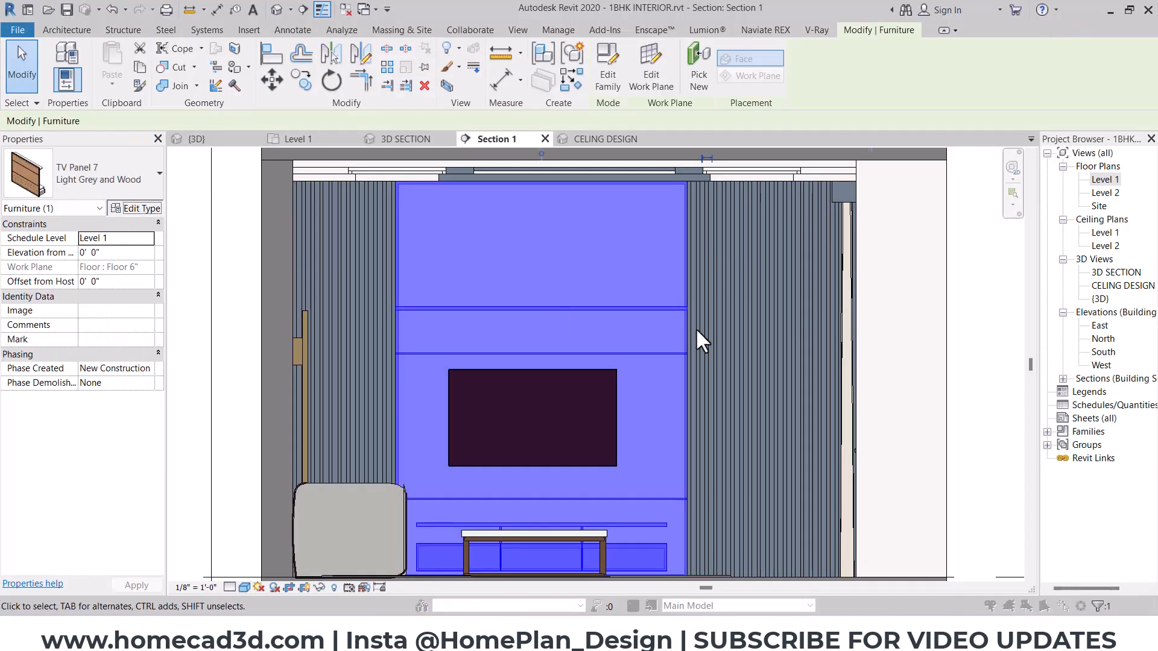
{"action": "left_click", "coordinate": [886, 321]}
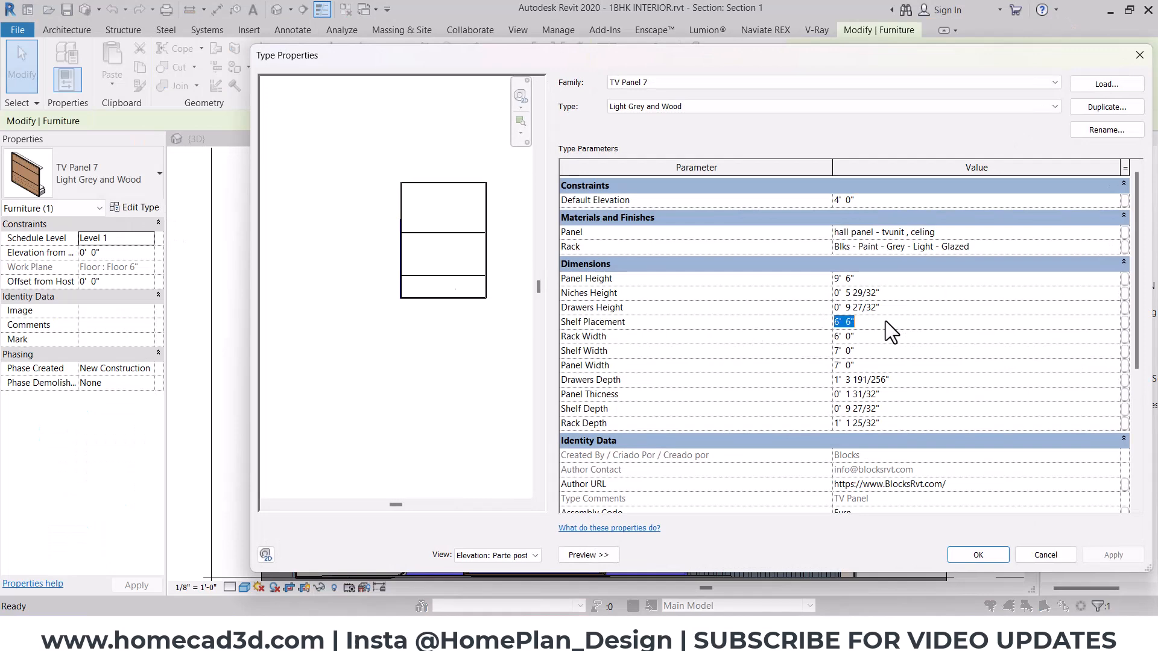
{"action": "type", "text": "7'"}
{"action": "left_click", "coordinate": [969, 555]}
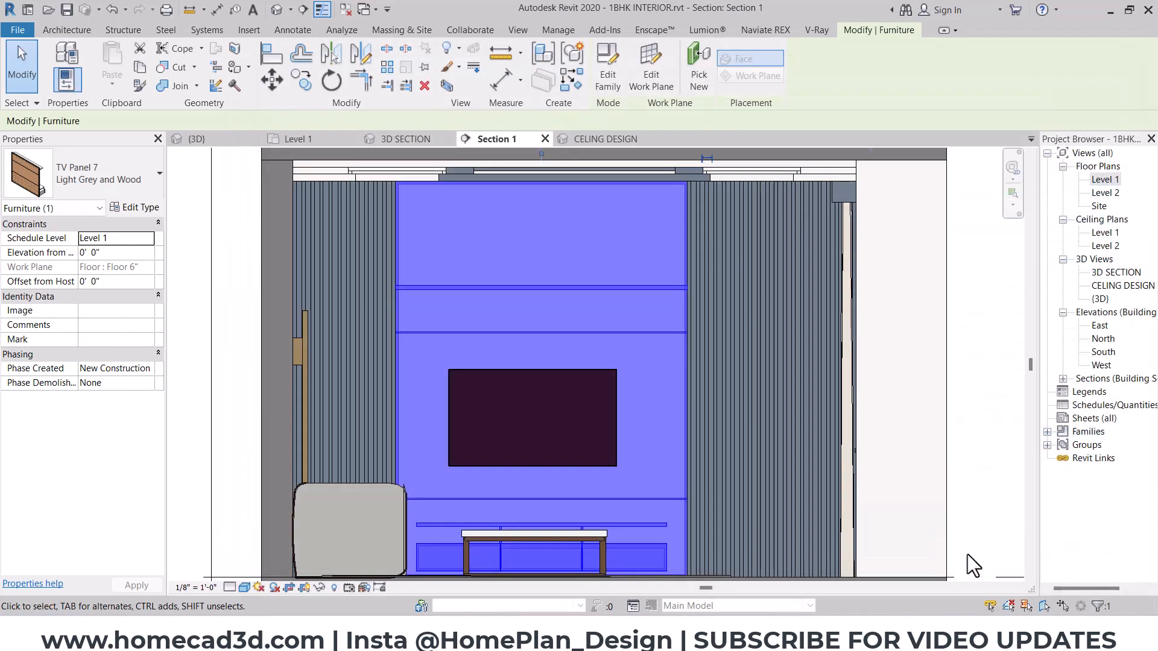
- Switch to Enscape and examine the TV wall, its raised shelf, the louvers and the rest of the hall
{"action": "left_click", "coordinate": [733, 593]}
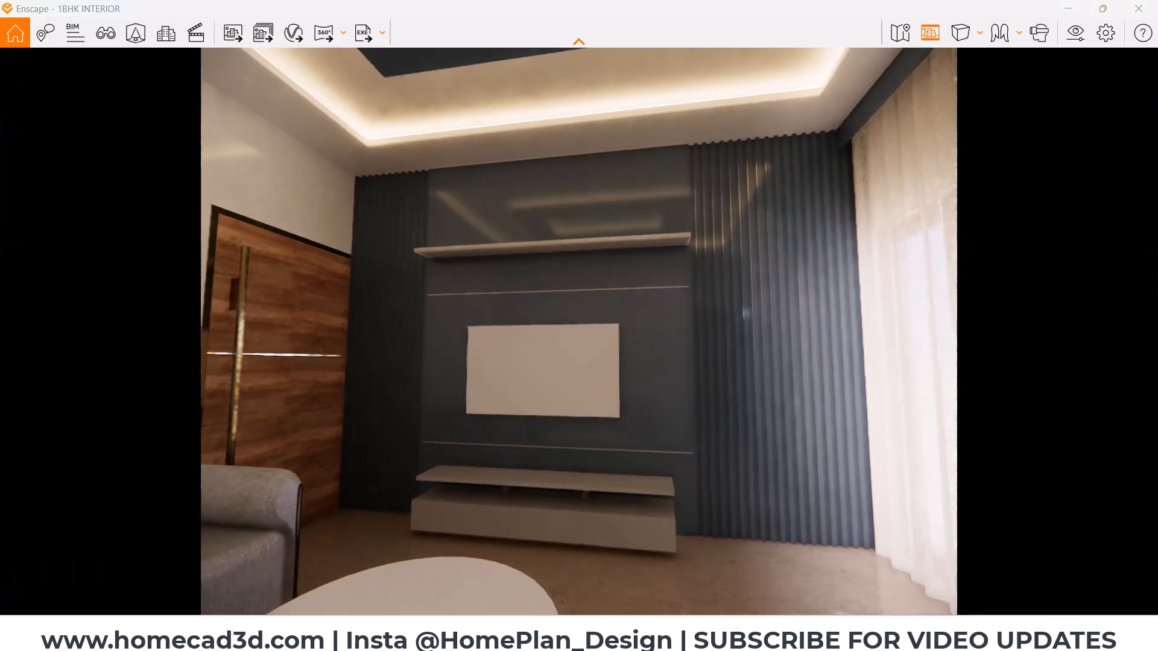
{"action": "left_click_drag", "start_coordinate": [579, 332], "coordinate": [703, 371]}
{"action": "key", "text": "d"}
{"action": "left_click_drag", "start_coordinate": [796, 474], "coordinate": [603, 458]}
{"action": "key", "text": "d"}
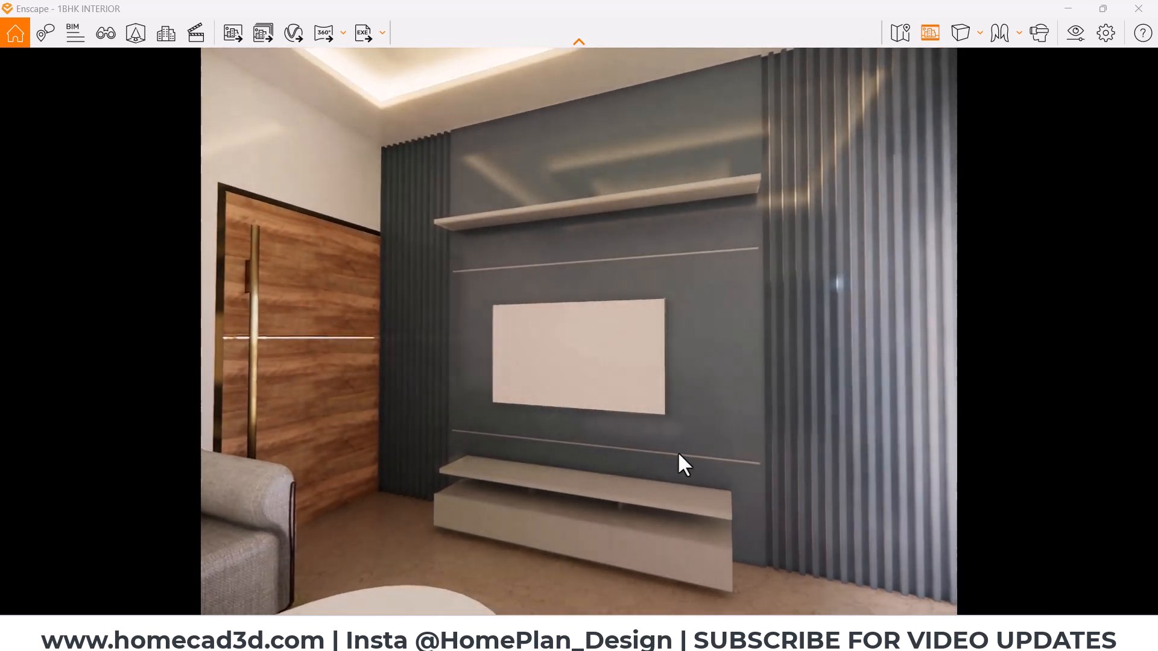
{"action": "left_click_drag", "start_coordinate": [702, 301], "coordinate": [431, 330]}
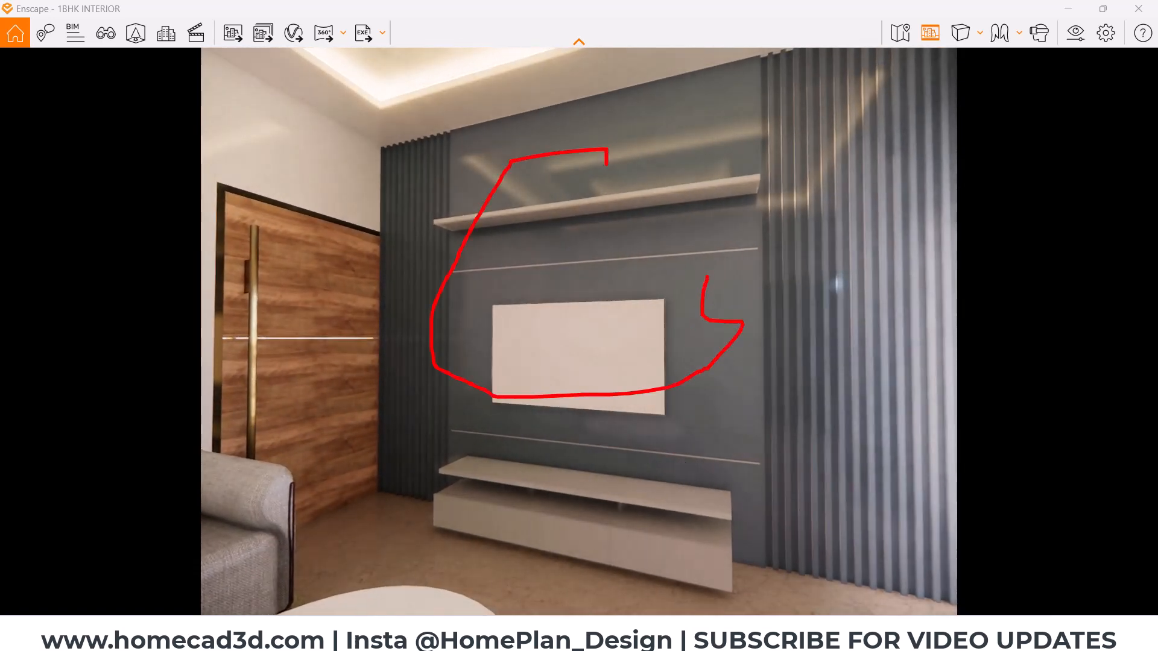
{"action": "key", "text": "Escape"}
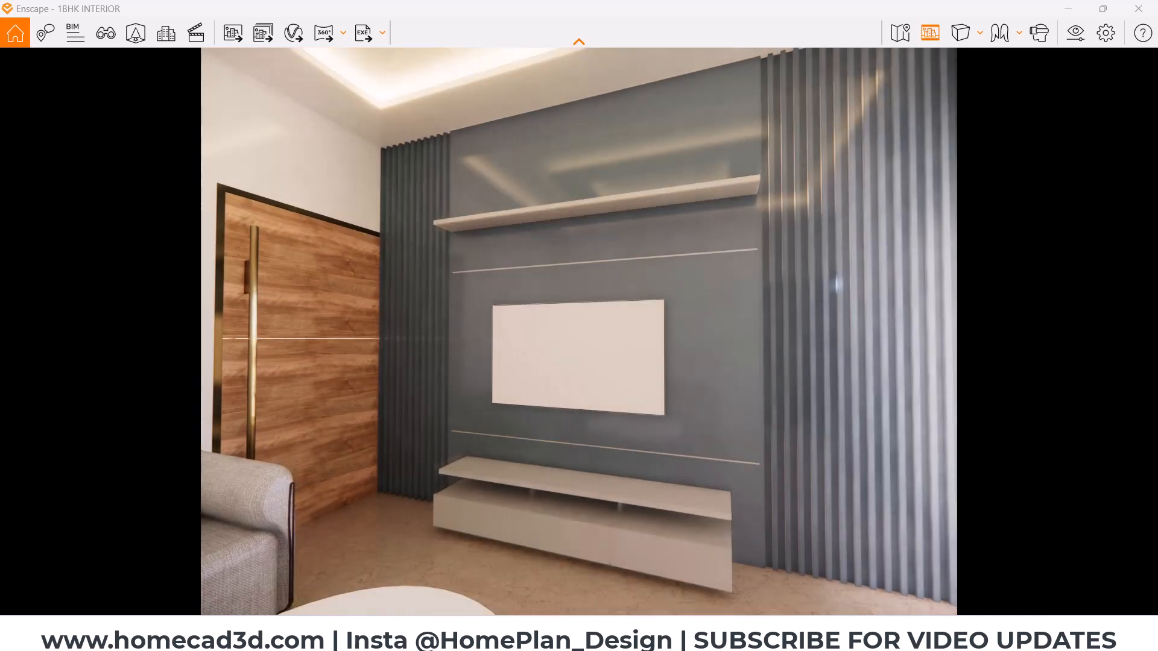
{"action": "left_click_drag", "start_coordinate": [672, 339], "coordinate": [188, 313]}
{"action": "key", "text": "s"}
{"action": "key", "text": "d"}
{"action": "left_click_drag", "start_coordinate": [528, 484], "coordinate": [535, 517]}
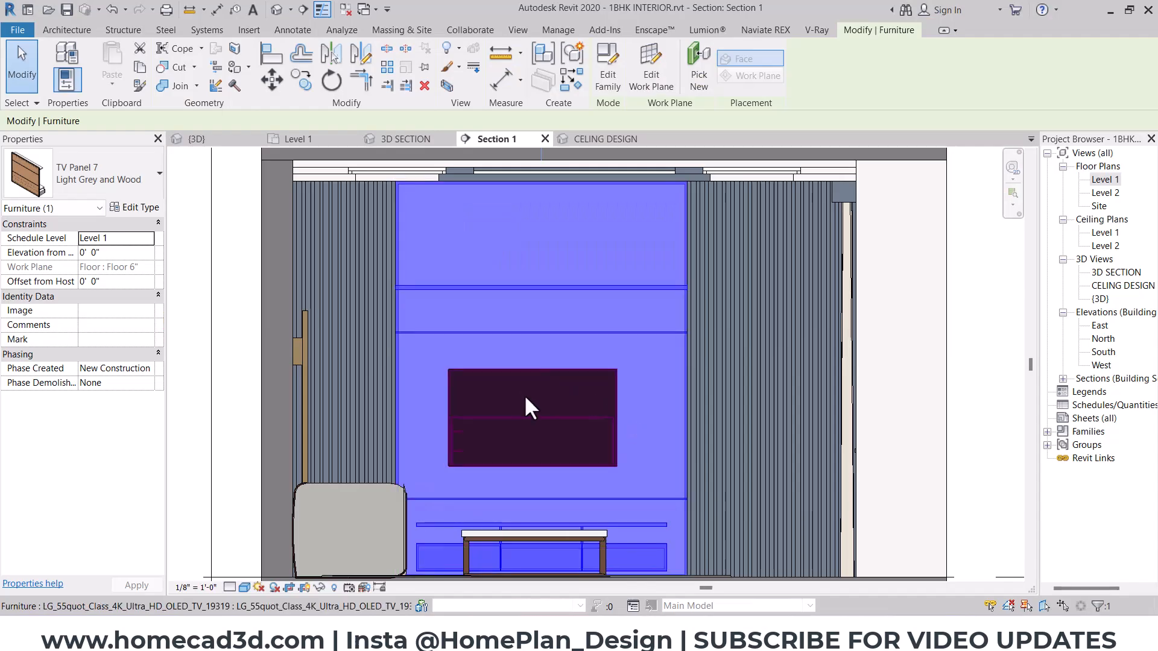
- Delete the round Mesa de centro 04 coffee table from the rug in the 3D SECTION view
{"action": "key", "text": "Escape"}
{"action": "left_click", "coordinate": [380, 165]}
{"action": "left_click", "coordinate": [405, 139]}
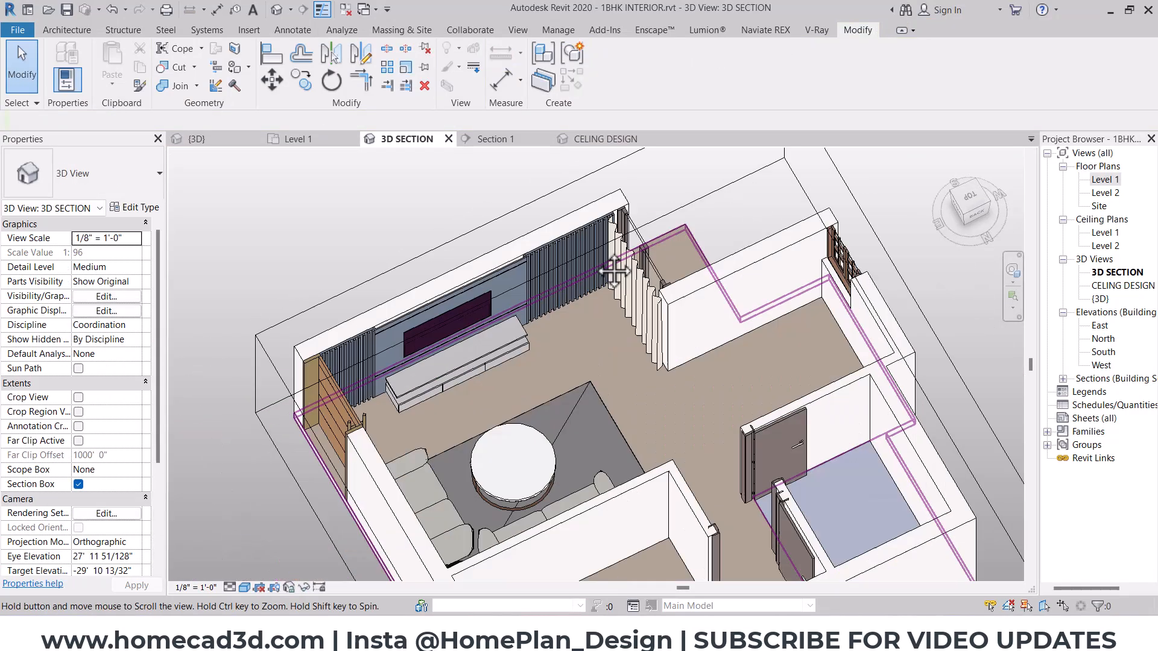
{"action": "middle_click_drag", "start_coordinate": [784, 362], "coordinate": [879, 408], "text": "shift"}
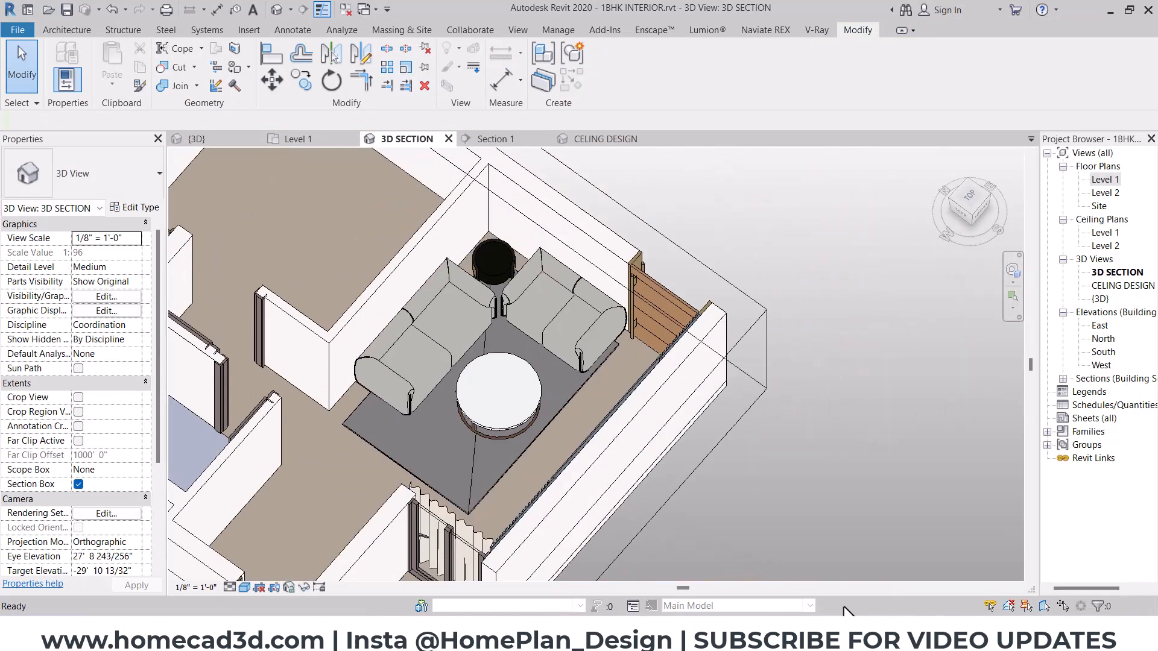
{"action": "scroll", "coordinate": [561, 389], "scroll_direction": "up", "scroll_amount": 5}
{"action": "left_click", "coordinate": [561, 389]}
{"action": "left_click", "coordinate": [134, 208]}
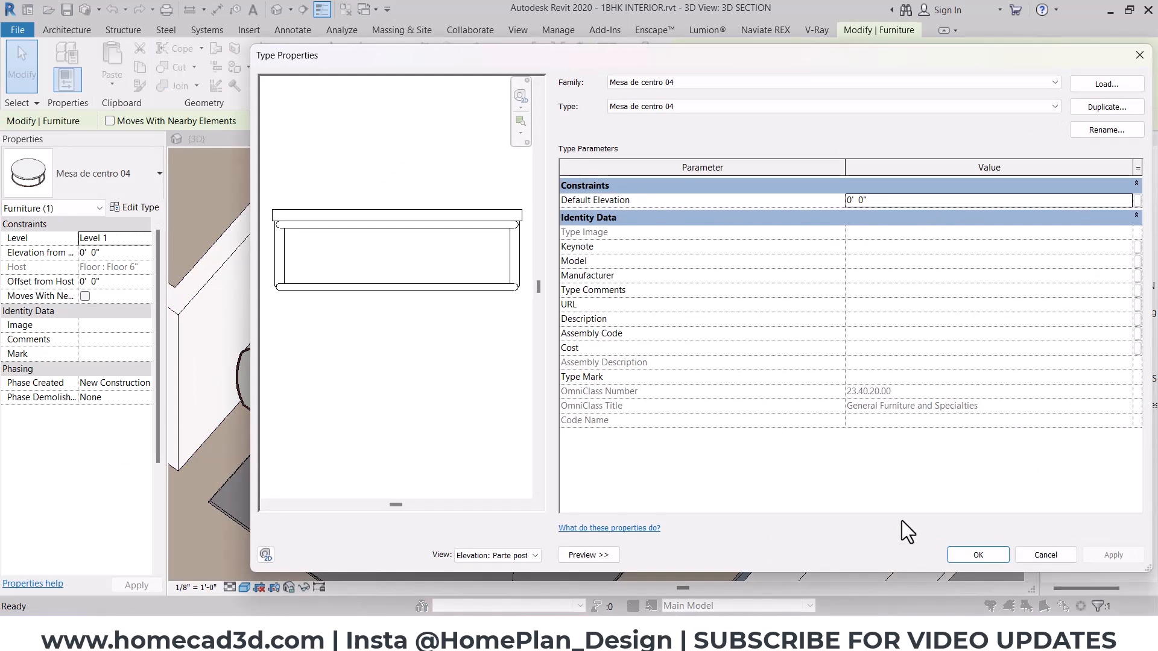
{"action": "key", "text": "Escape"}
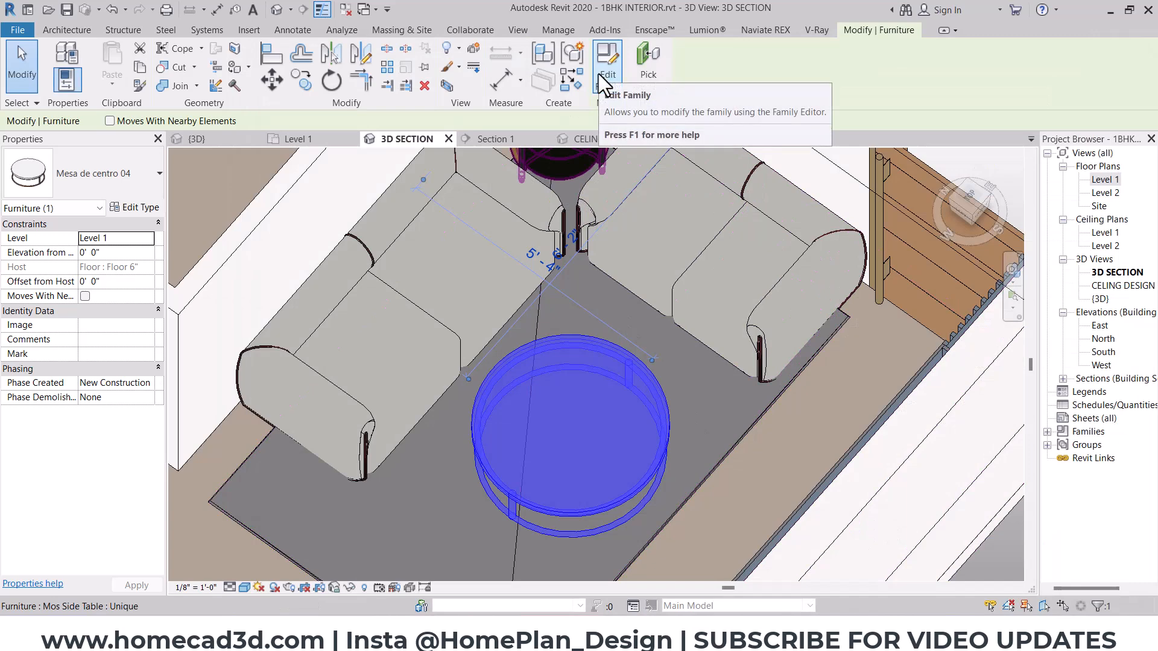
{"action": "key", "text": "Delete"}
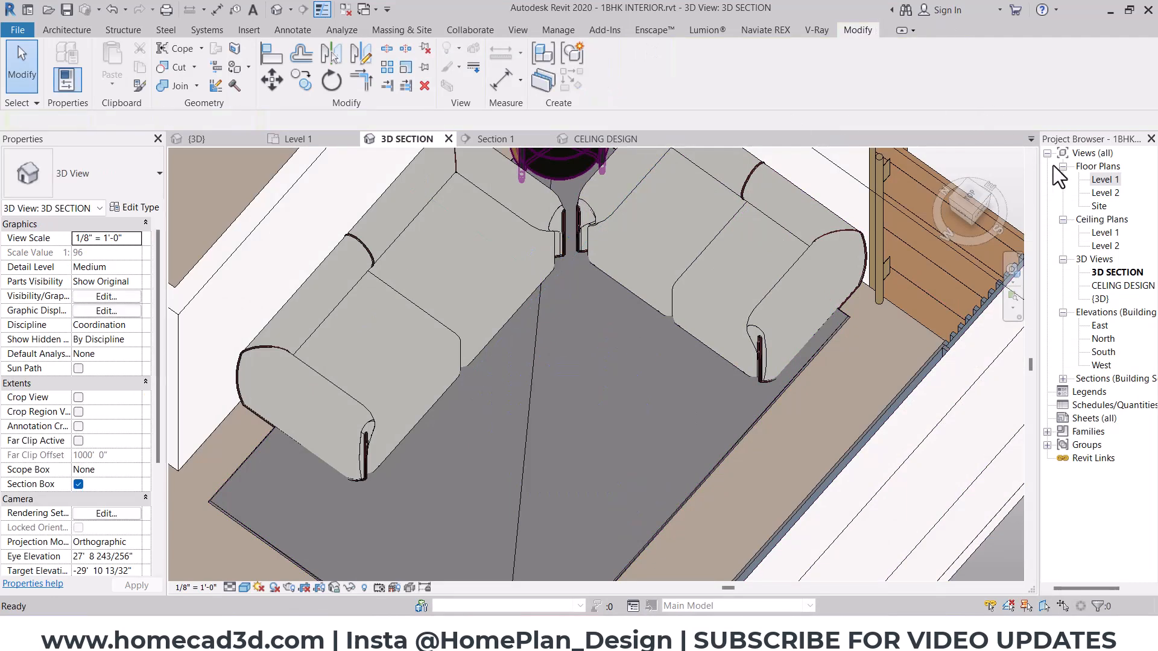
- Open the Level 1 floor plan and search the Enscape Asset Library for "table", limited to the Furniture category
{"action": "double_click", "coordinate": [1104, 179]}
{"action": "left_click", "coordinate": [655, 29]}
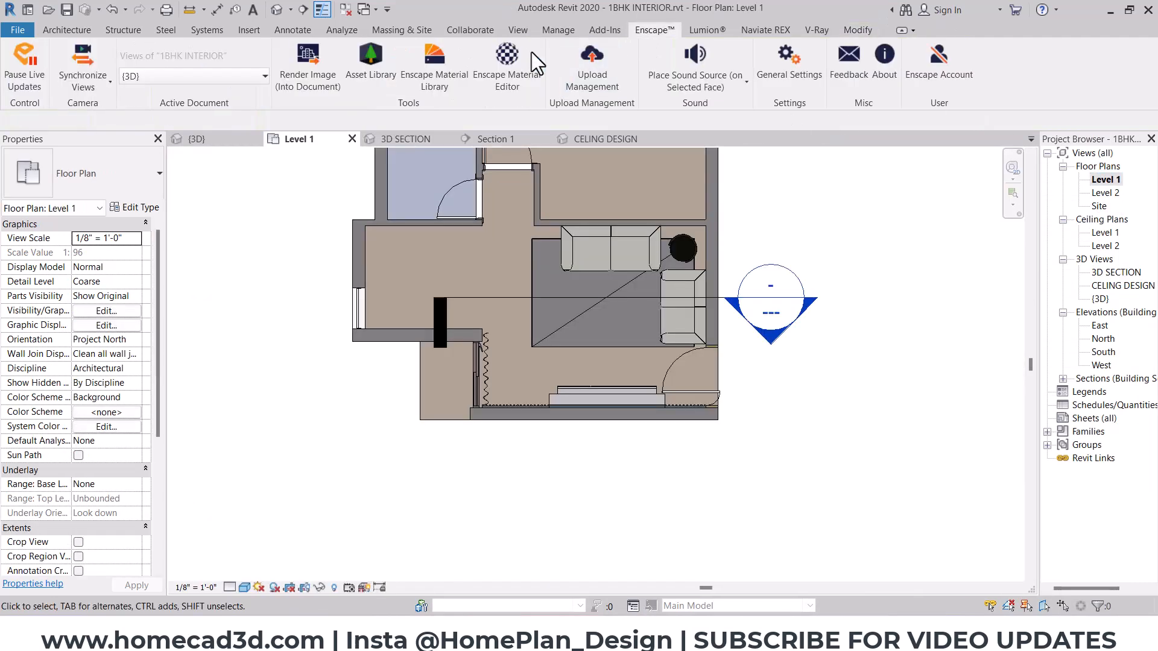
{"action": "left_click", "coordinate": [401, 70]}
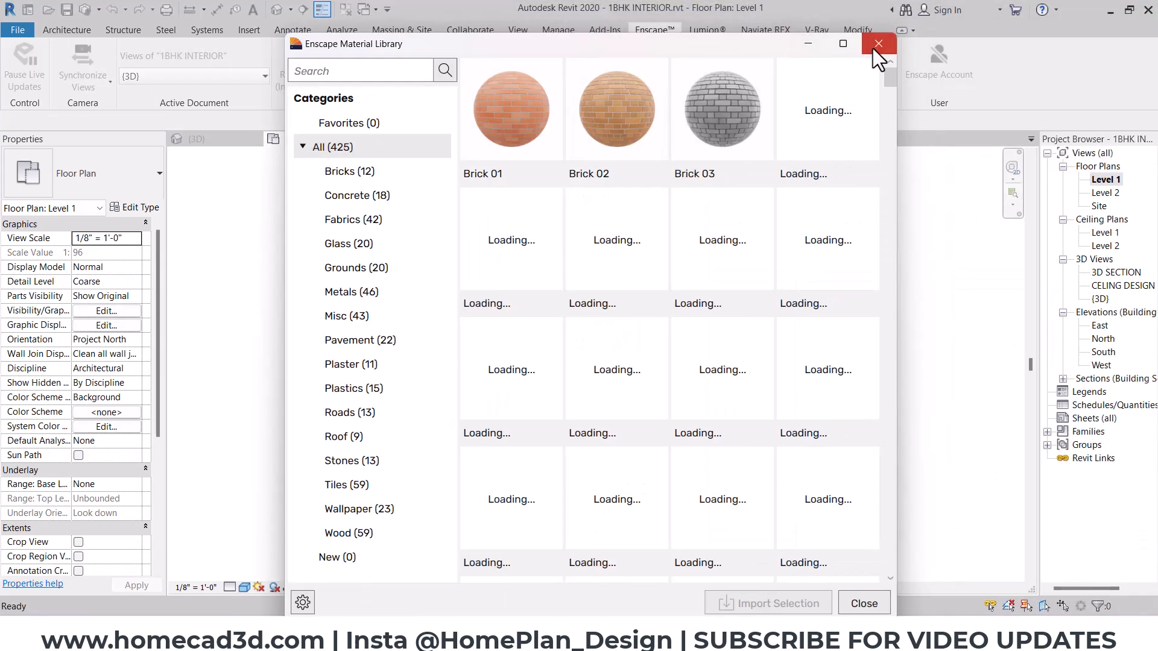
{"action": "left_click", "coordinate": [881, 44]}
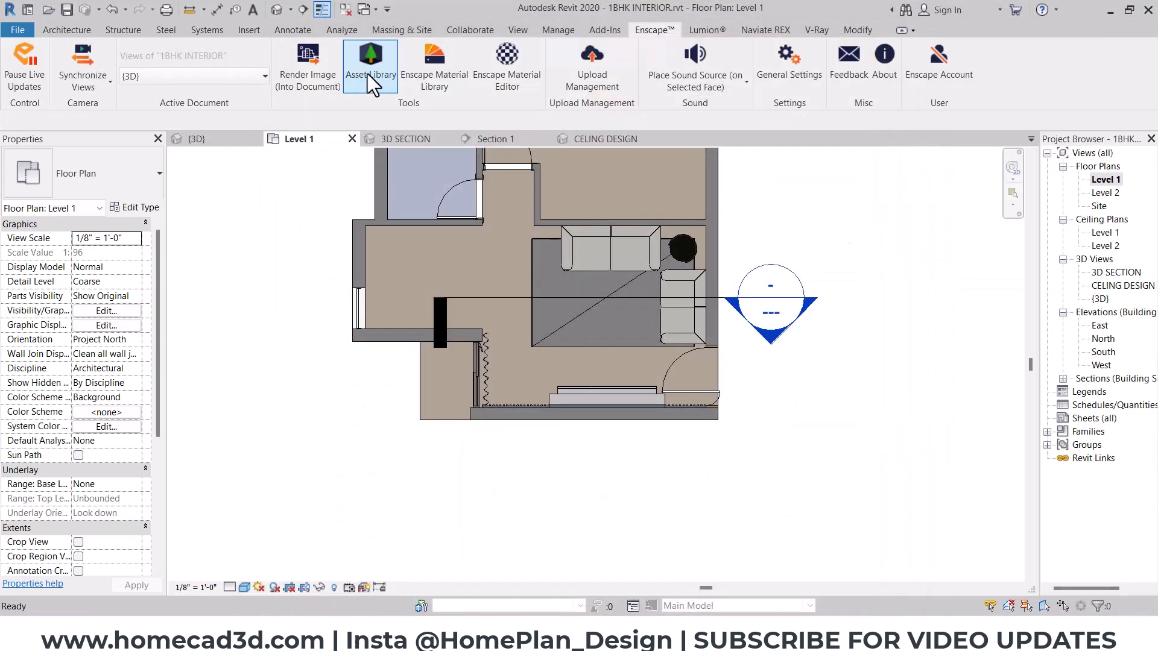
{"action": "left_click", "coordinate": [367, 73]}
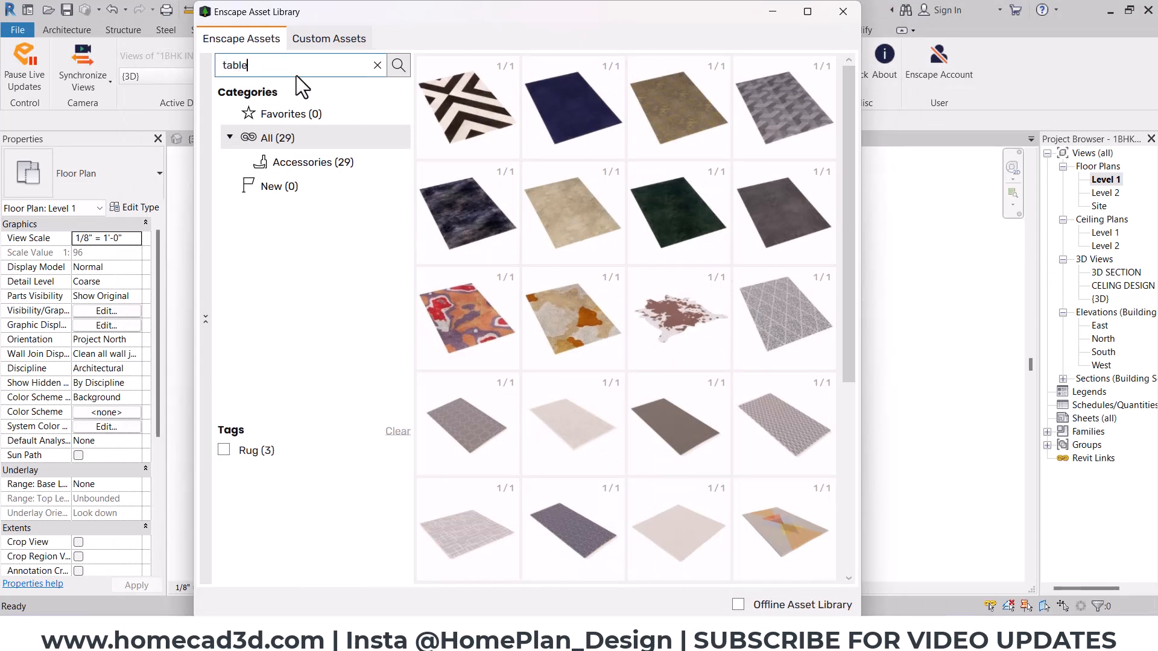
{"action": "key", "text": "Return"}
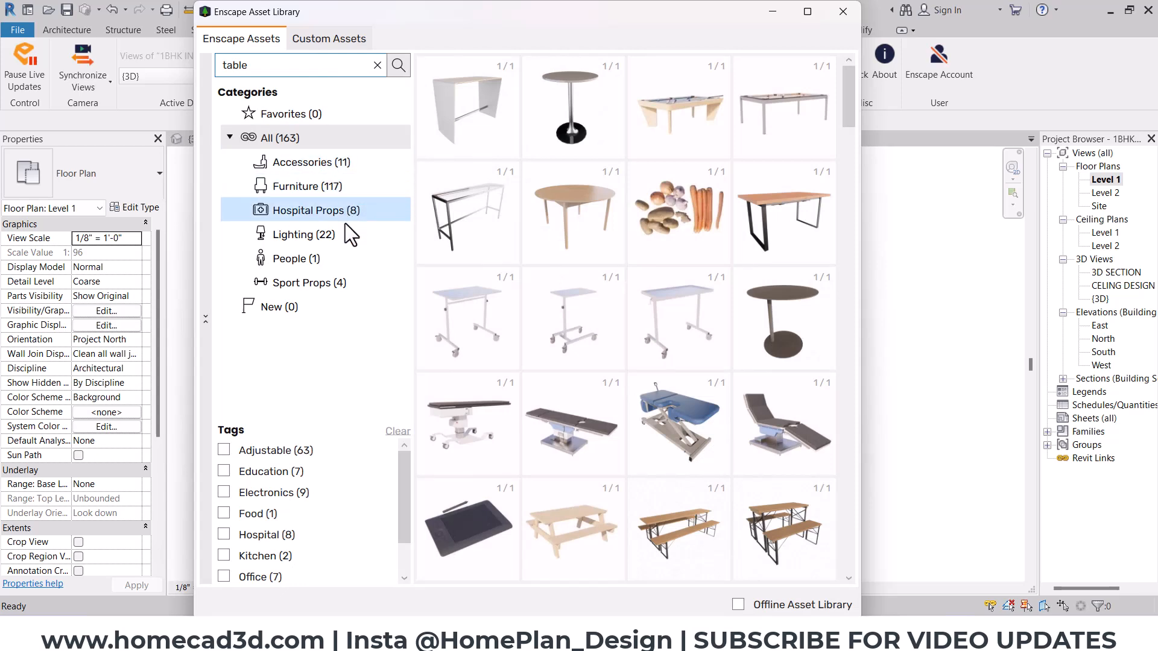
{"action": "left_click", "coordinate": [335, 186]}
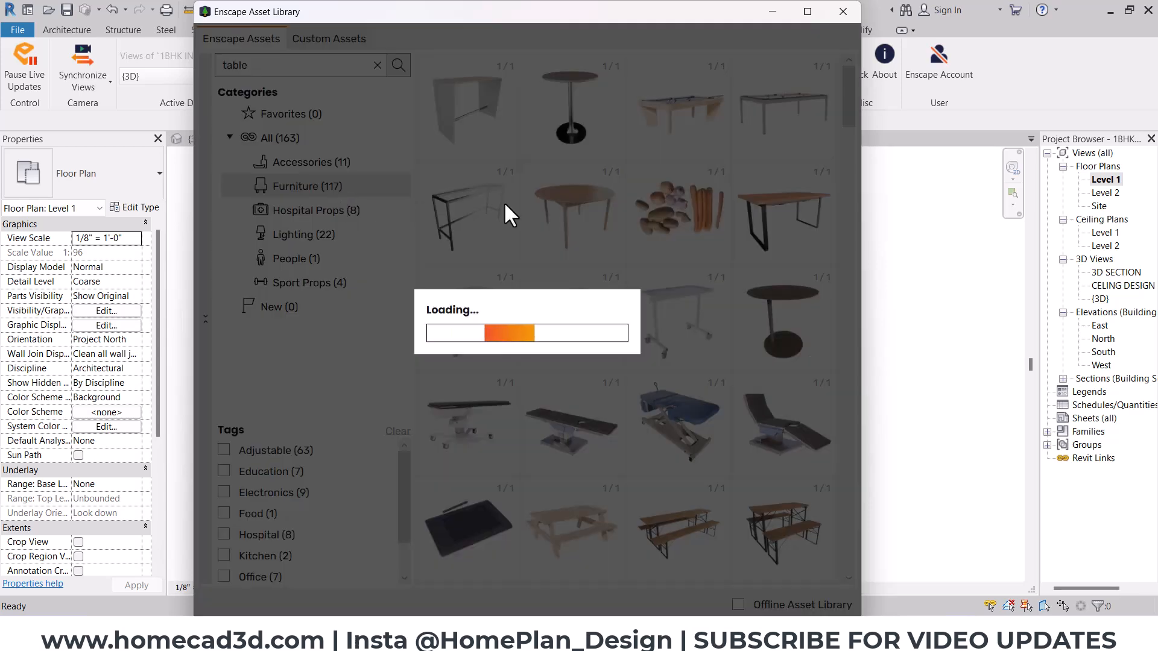
- Choose Table 081, the round table with a curved base, and place it on the rug in front of the sofas
{"action": "scroll", "coordinate": [729, 251], "scroll_direction": "down", "scroll_amount": 10}
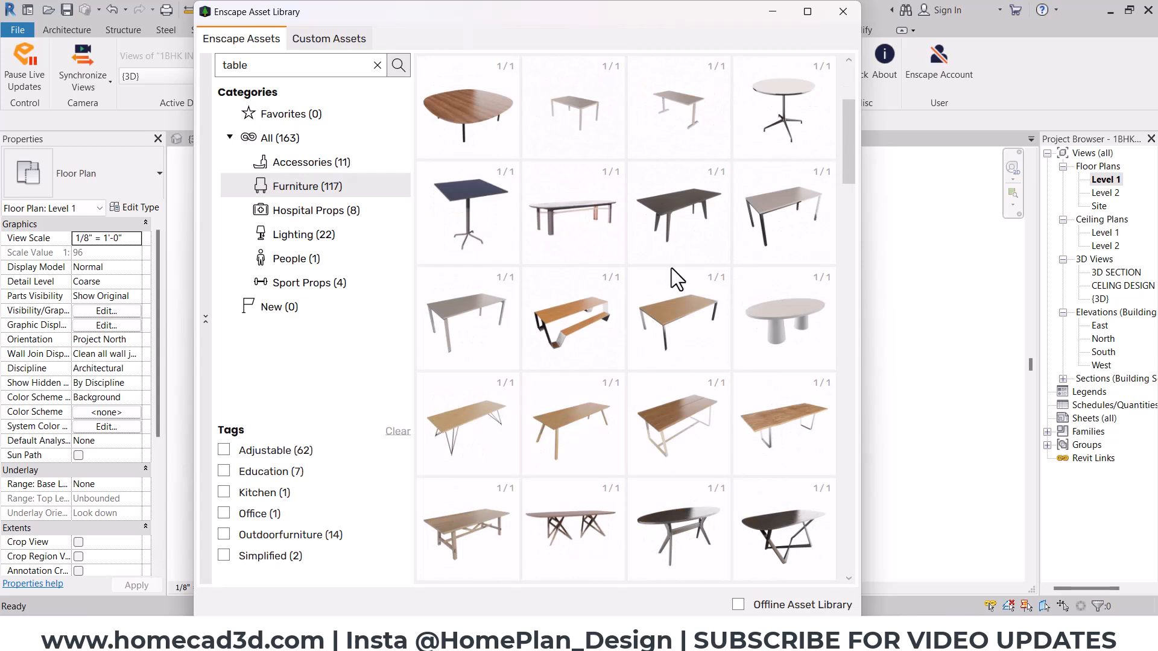
{"action": "scroll", "coordinate": [671, 268], "scroll_direction": "down", "scroll_amount": 2}
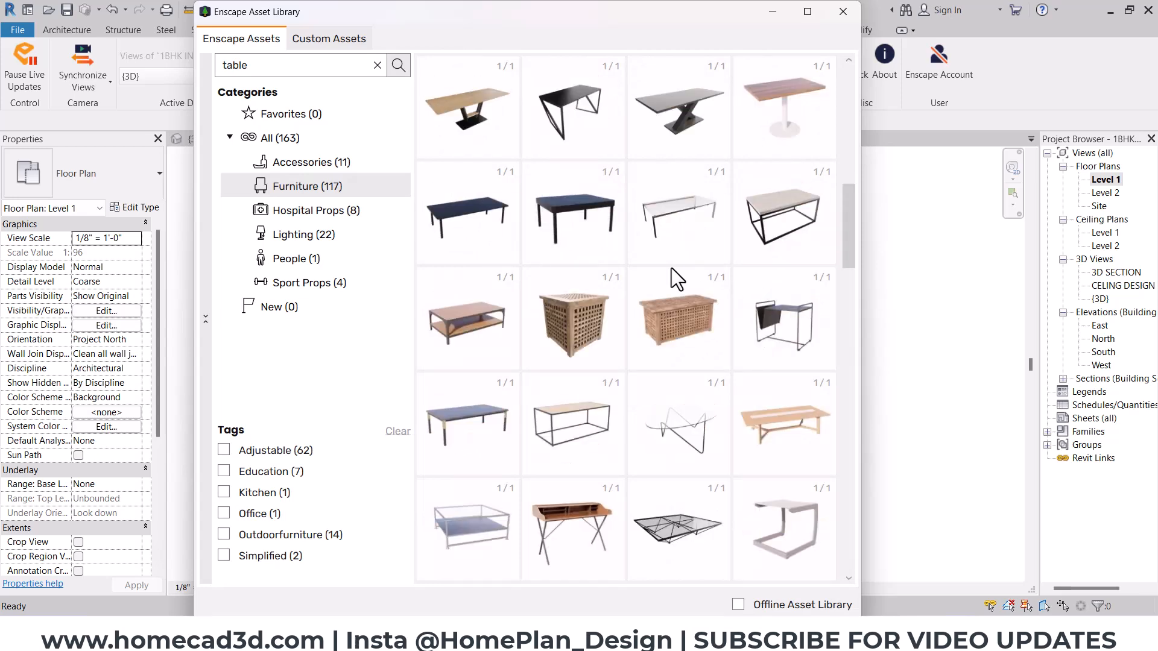
{"action": "scroll", "coordinate": [672, 268], "scroll_direction": "down", "scroll_amount": 2}
{"action": "scroll", "coordinate": [600, 374], "scroll_direction": "down", "scroll_amount": 4}
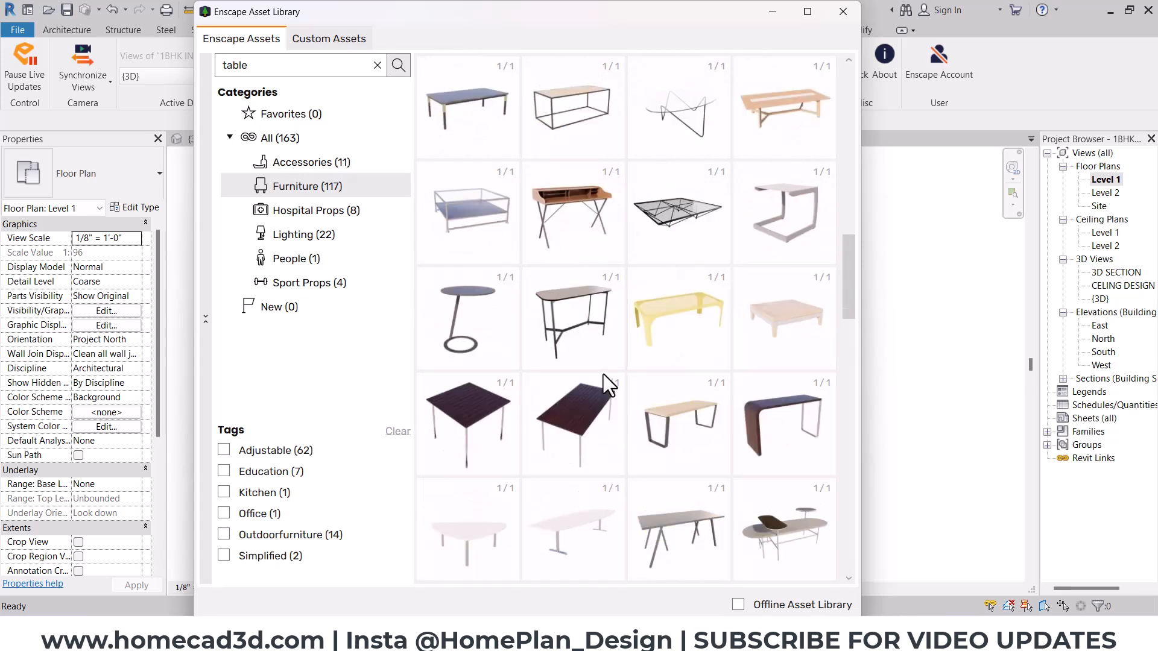
{"action": "scroll", "coordinate": [621, 378], "scroll_direction": "down", "scroll_amount": 1}
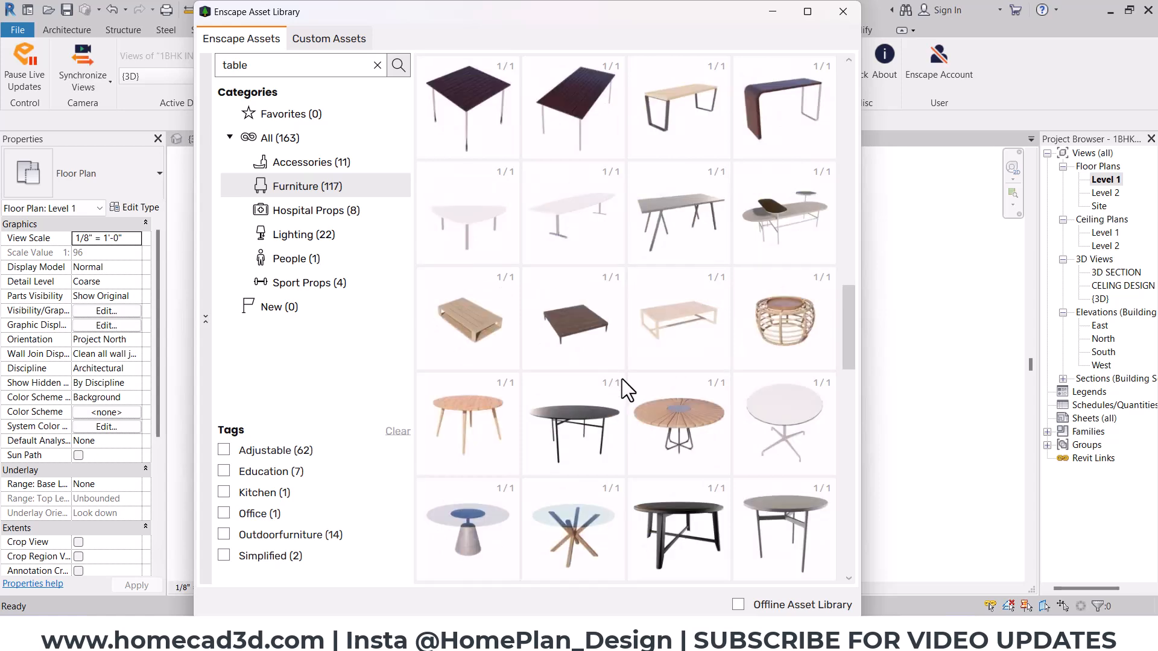
{"action": "scroll", "coordinate": [622, 381], "scroll_direction": "down", "scroll_amount": 1}
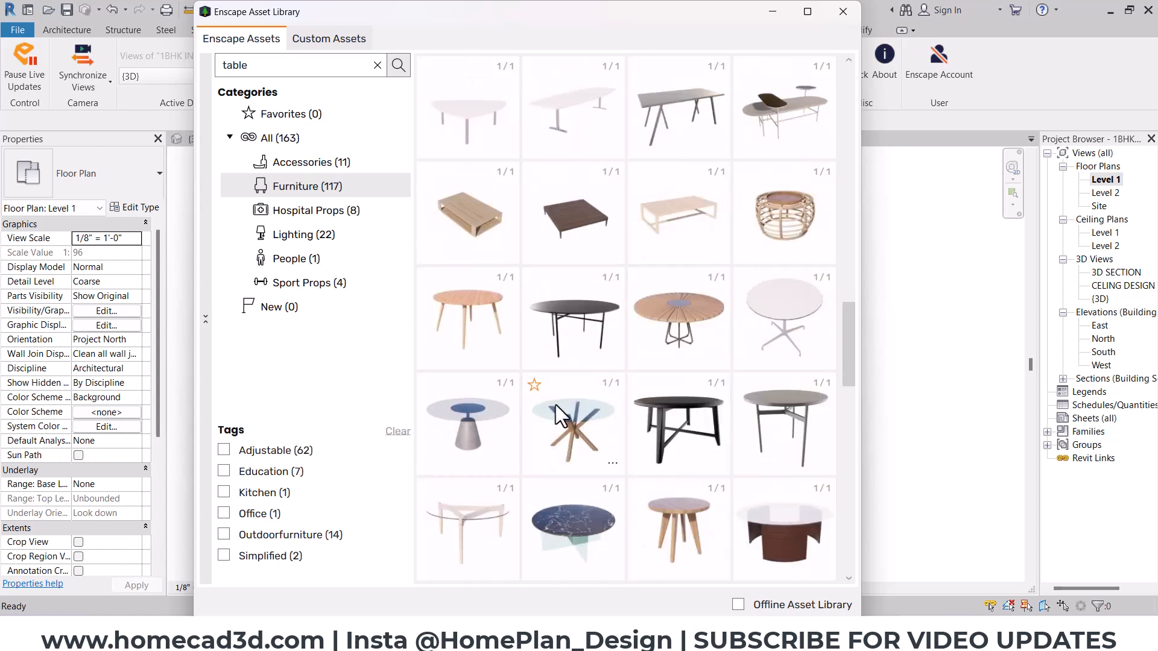
{"action": "scroll", "coordinate": [758, 406], "scroll_direction": "down", "scroll_amount": 1}
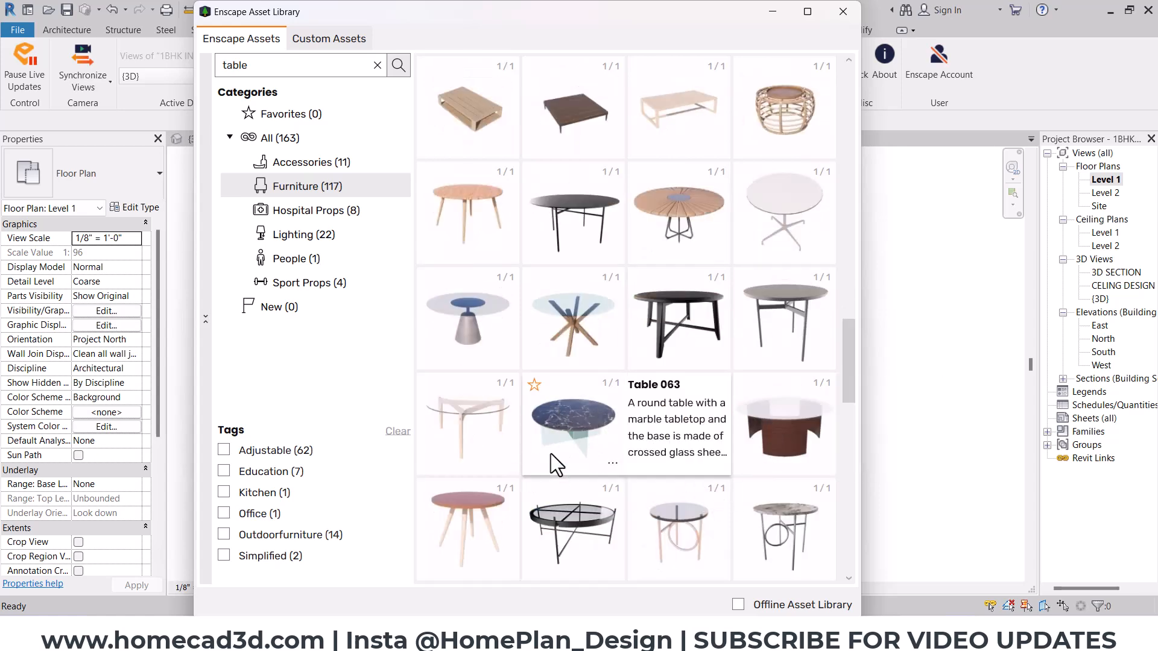
{"action": "scroll", "coordinate": [567, 427], "scroll_direction": "down", "scroll_amount": 1}
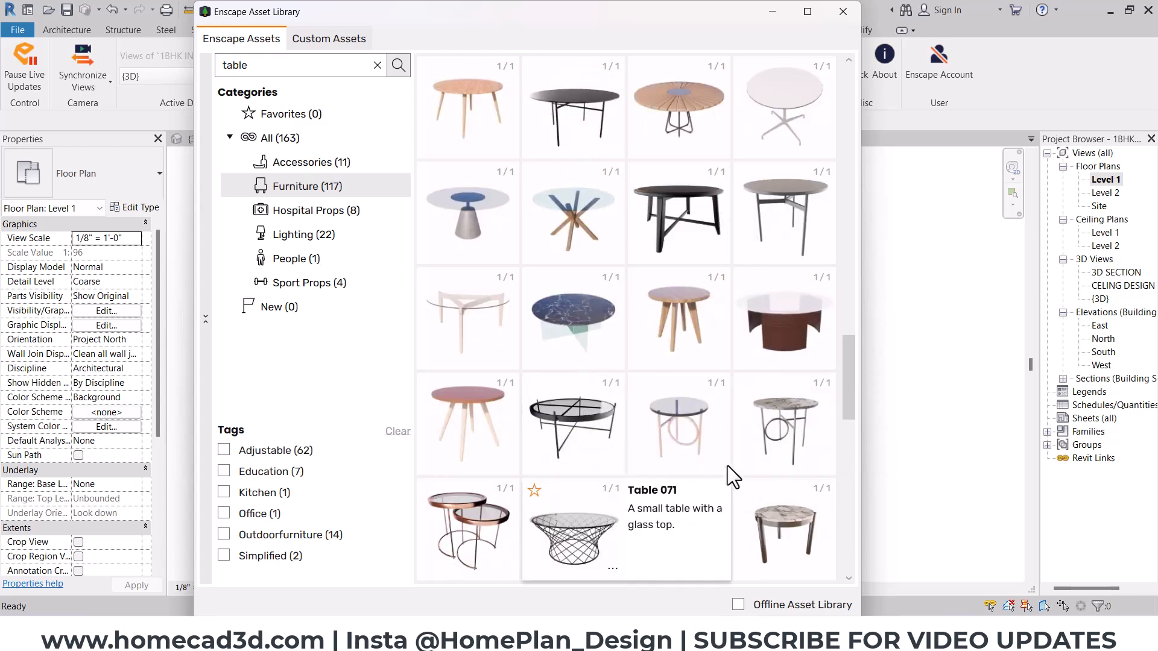
{"action": "scroll", "coordinate": [751, 406], "scroll_direction": "down", "scroll_amount": 4}
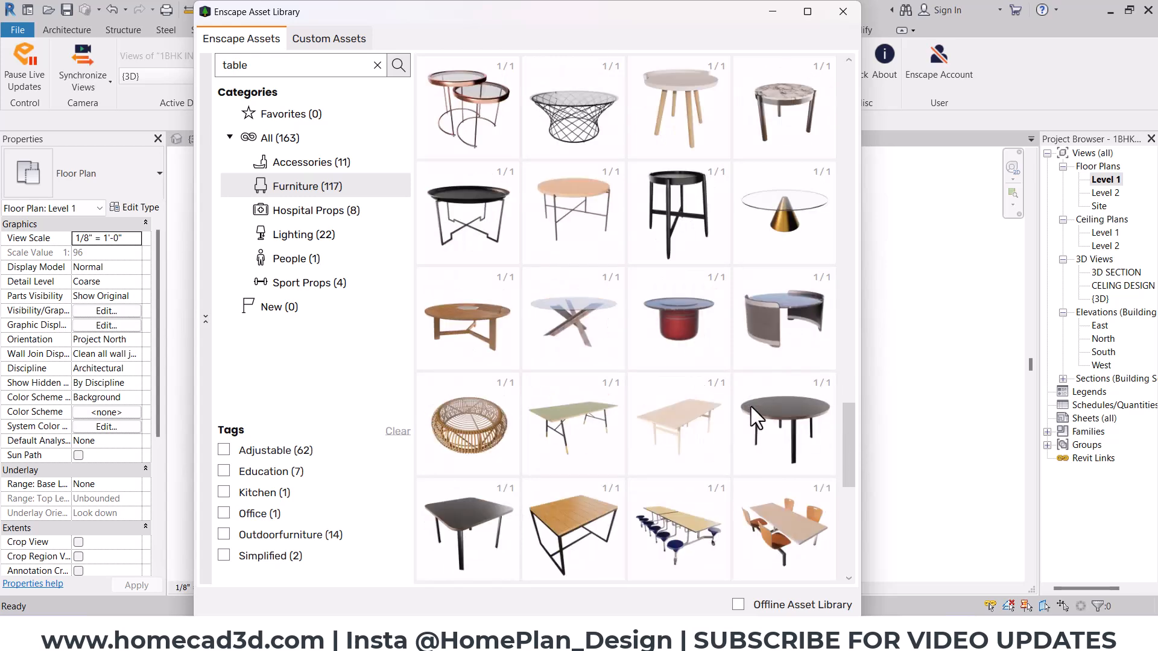
{"action": "scroll", "coordinate": [675, 364], "scroll_direction": "down", "scroll_amount": 1}
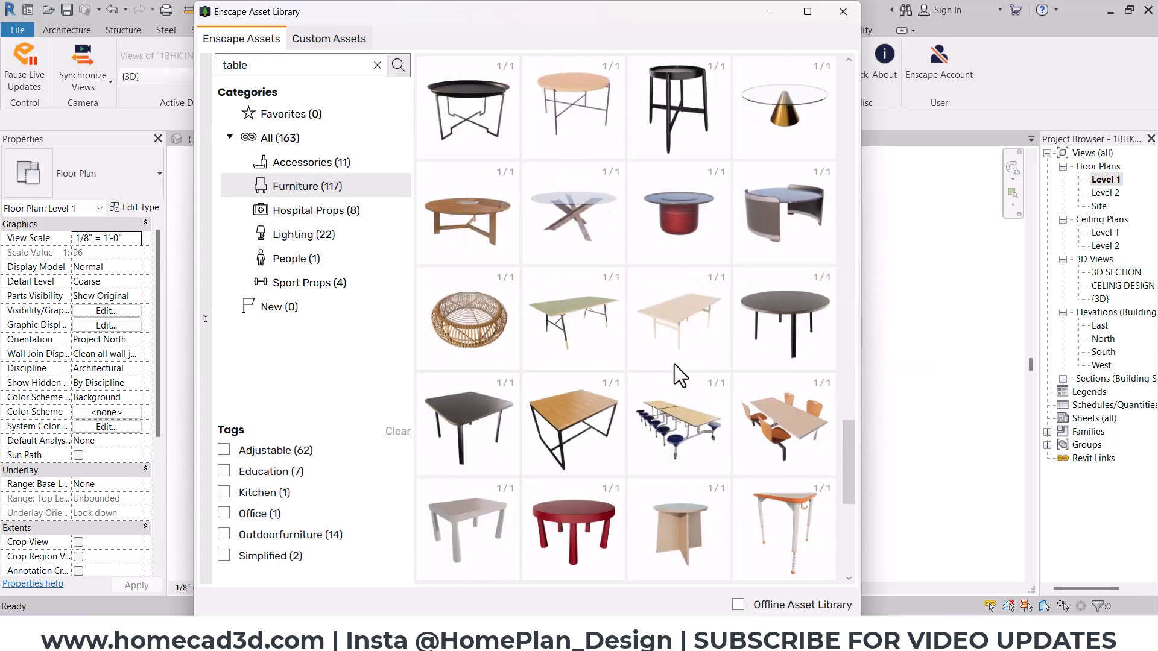
{"action": "scroll", "coordinate": [674, 364], "scroll_direction": "down", "scroll_amount": 1}
{"action": "scroll", "coordinate": [674, 364], "scroll_direction": "up", "scroll_amount": 1}
{"action": "scroll", "coordinate": [674, 363], "scroll_direction": "up", "scroll_amount": 1}
{"action": "mouse_move", "coordinate": [762, 320]}
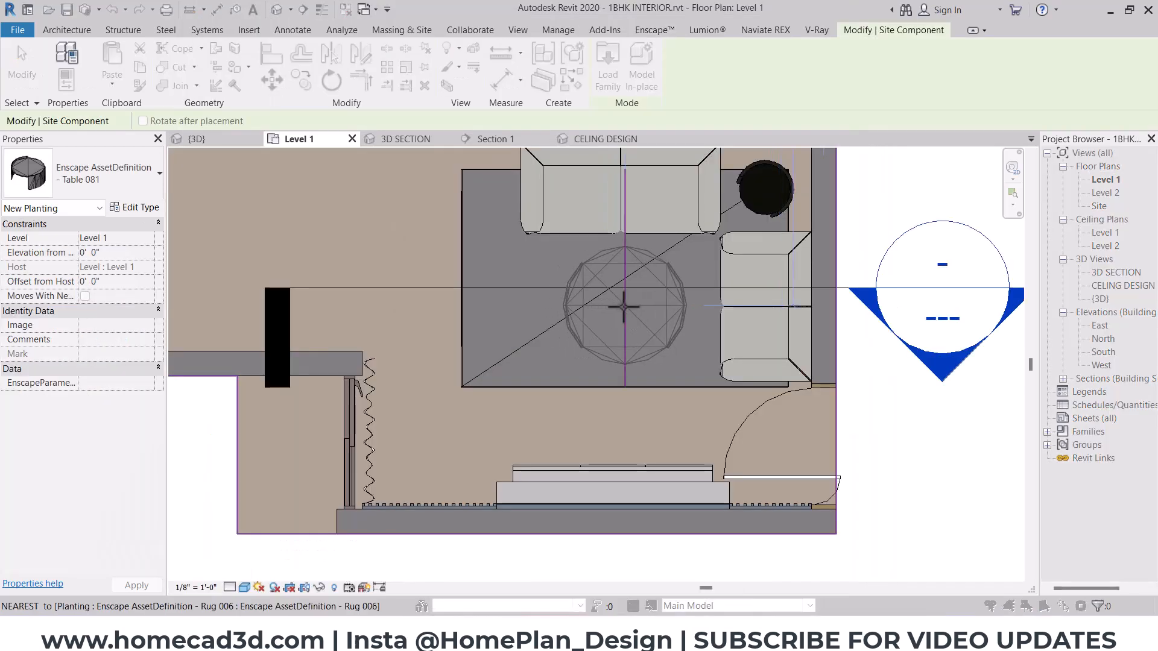
{"action": "left_click", "coordinate": [624, 321]}
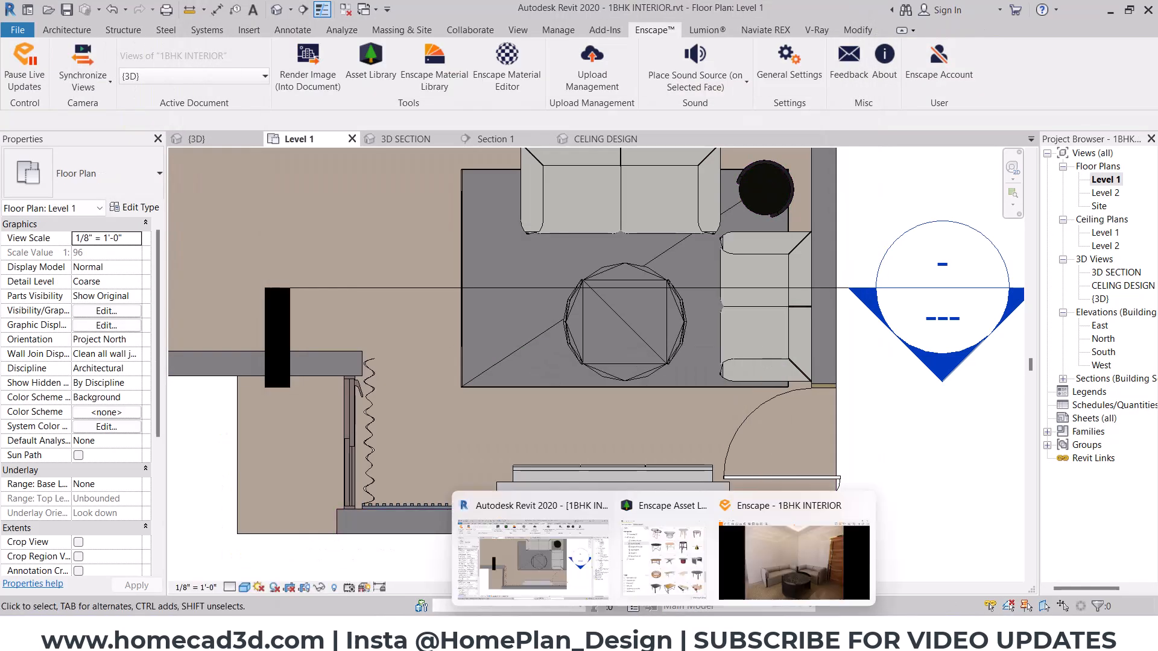
- Check the placed coffee table beside the sofas in Enscape and return to the Revit floor plan
{"action": "left_click", "coordinate": [965, 567]}
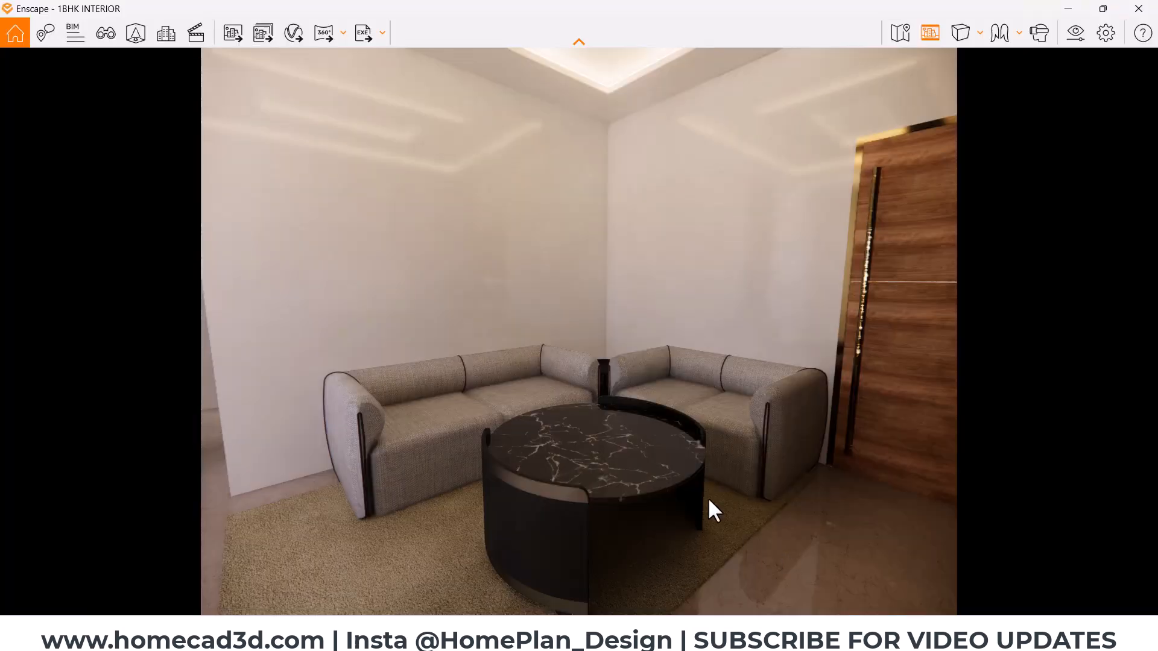
{"action": "right_click_drag", "start_coordinate": [603, 486], "coordinate": [695, 497]}
{"action": "left_click", "coordinate": [1068, 9]}
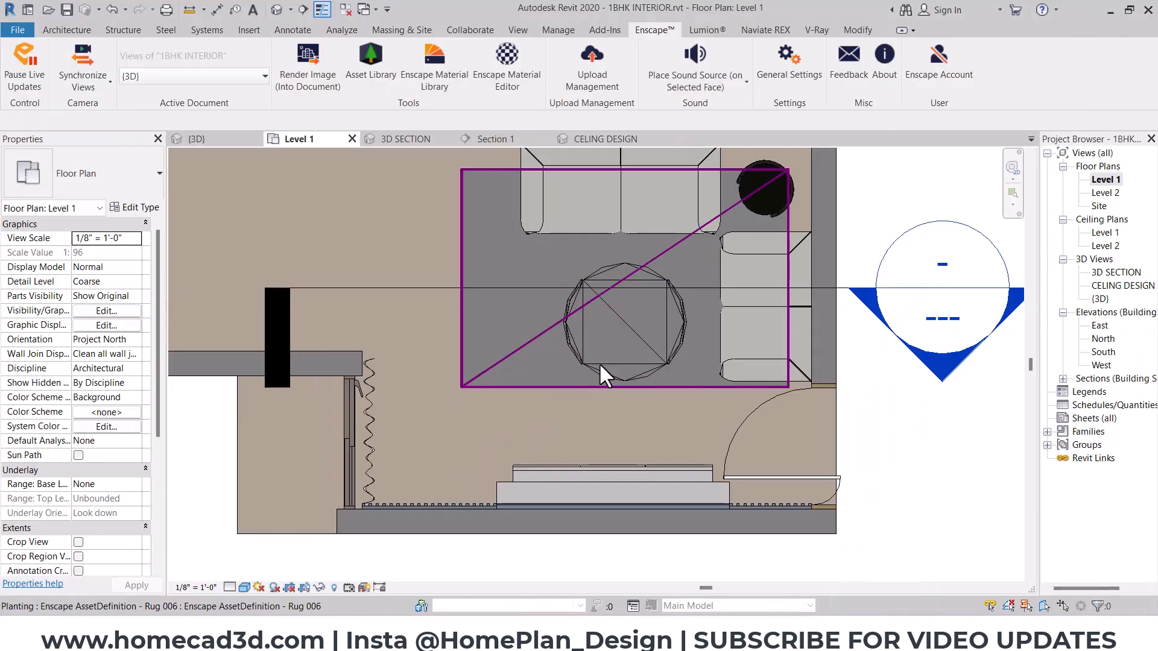
- Set the Height of the Table 081 type to 1'6"
{"action": "left_click", "coordinate": [634, 313]}
{"action": "left_click", "coordinate": [144, 208]}
{"action": "left_click", "coordinate": [911, 232]}
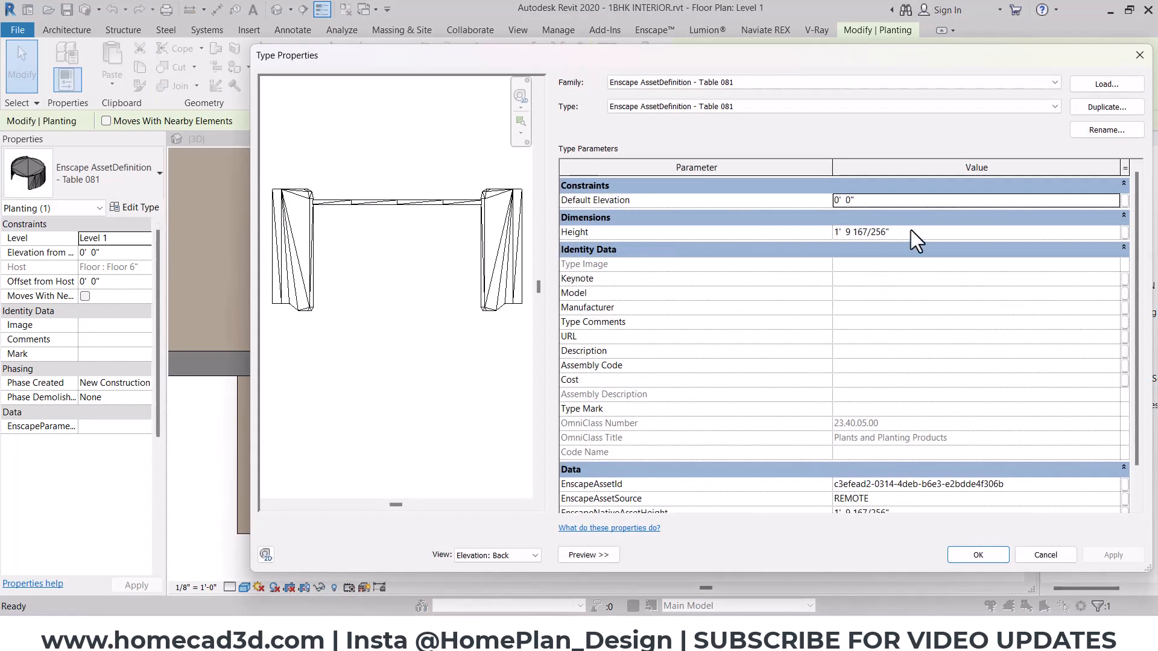
{"action": "type", "text": "1 6"}
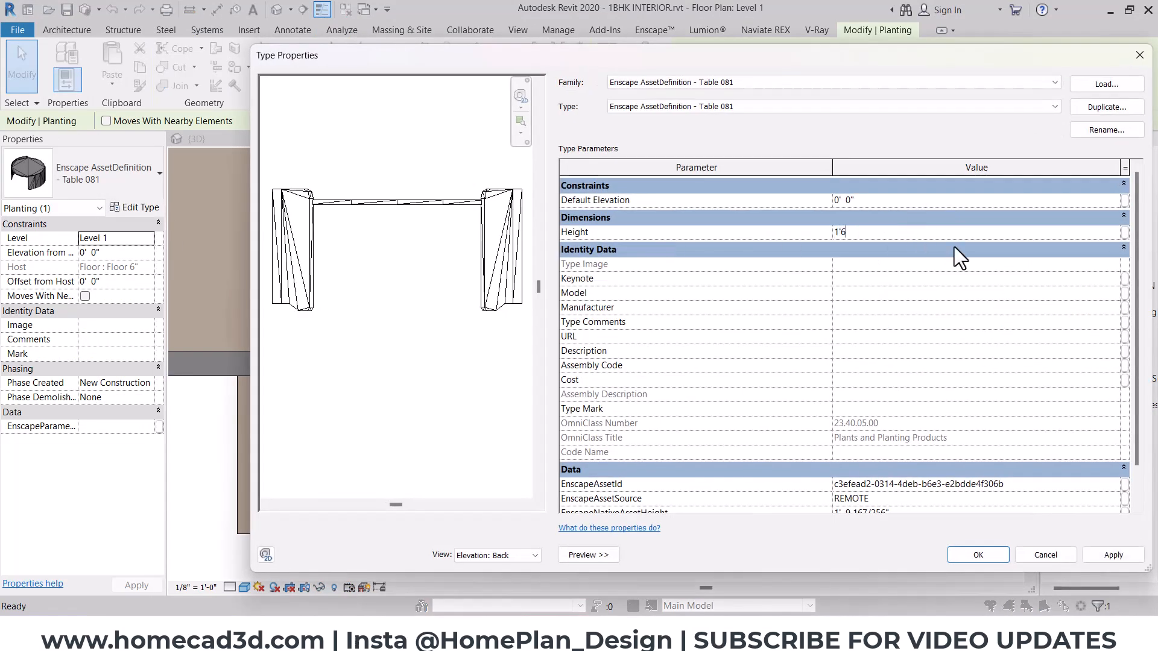
{"action": "key", "text": "Return"}
{"action": "left_click", "coordinate": [978, 555]}
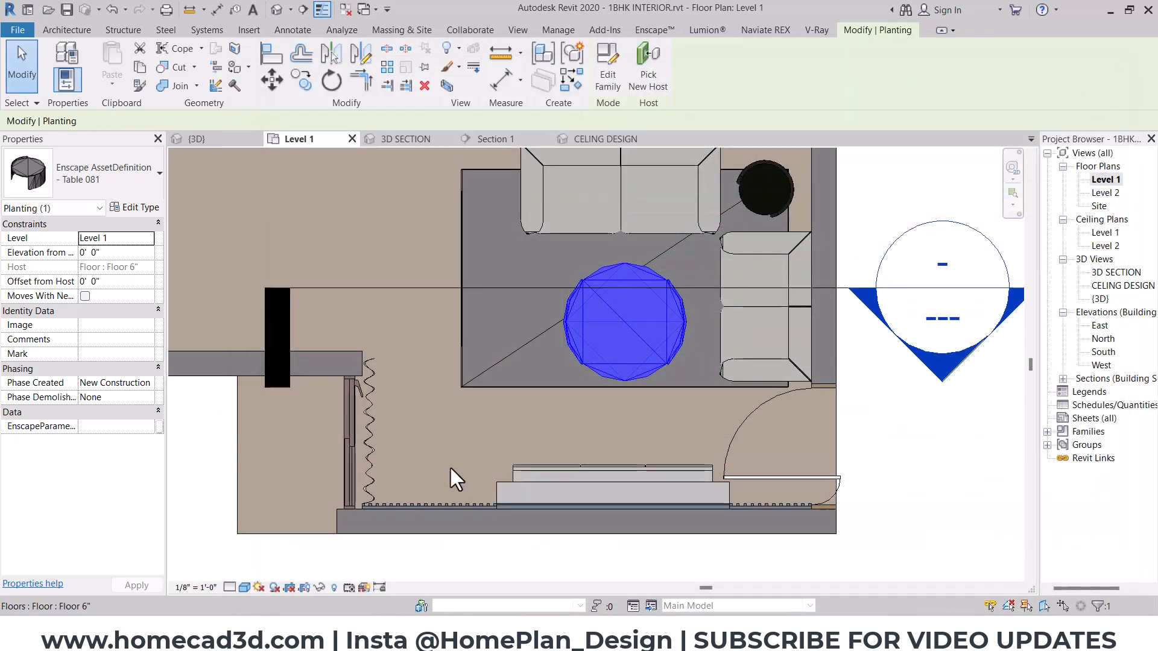
- Check the resized coffee table and the blank TV screen in the Enscape view, and return to the Revit floor plan
{"action": "left_click", "coordinate": [760, 578]}
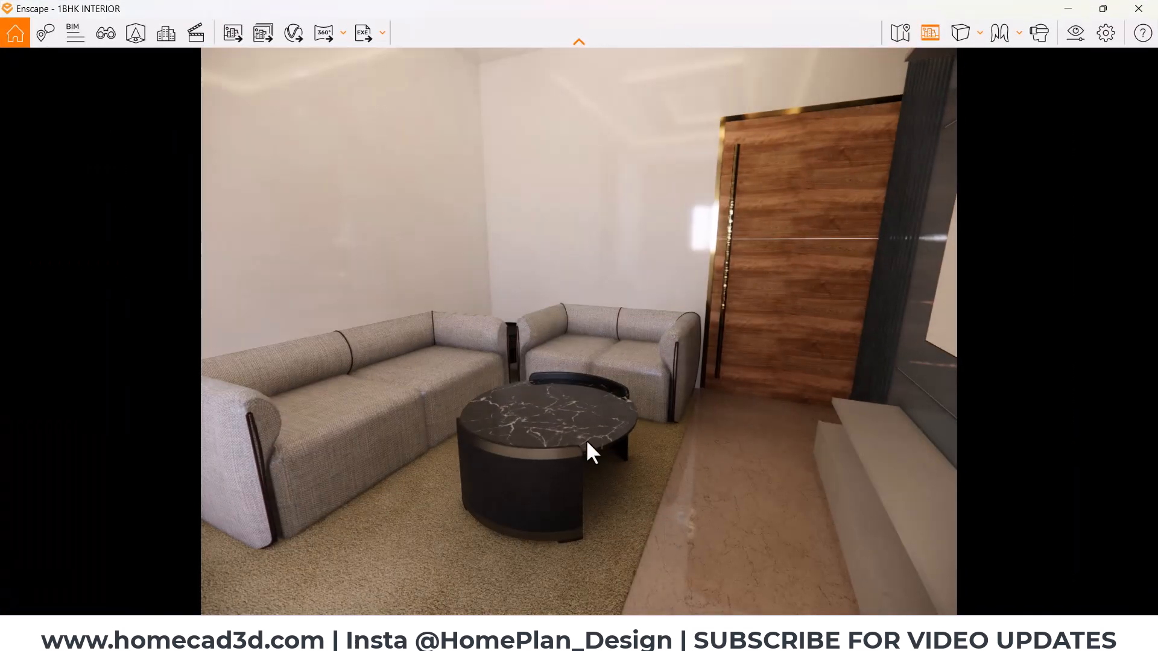
{"action": "mouse_move", "coordinate": [585, 439]}
{"action": "right_mouse_down"}
{"action": "mouse_move", "coordinate": [489, 443]}
{"action": "mouse_move", "coordinate": [729, 440]}
{"action": "mouse_move", "coordinate": [675, 440]}
{"action": "right_mouse_up"}
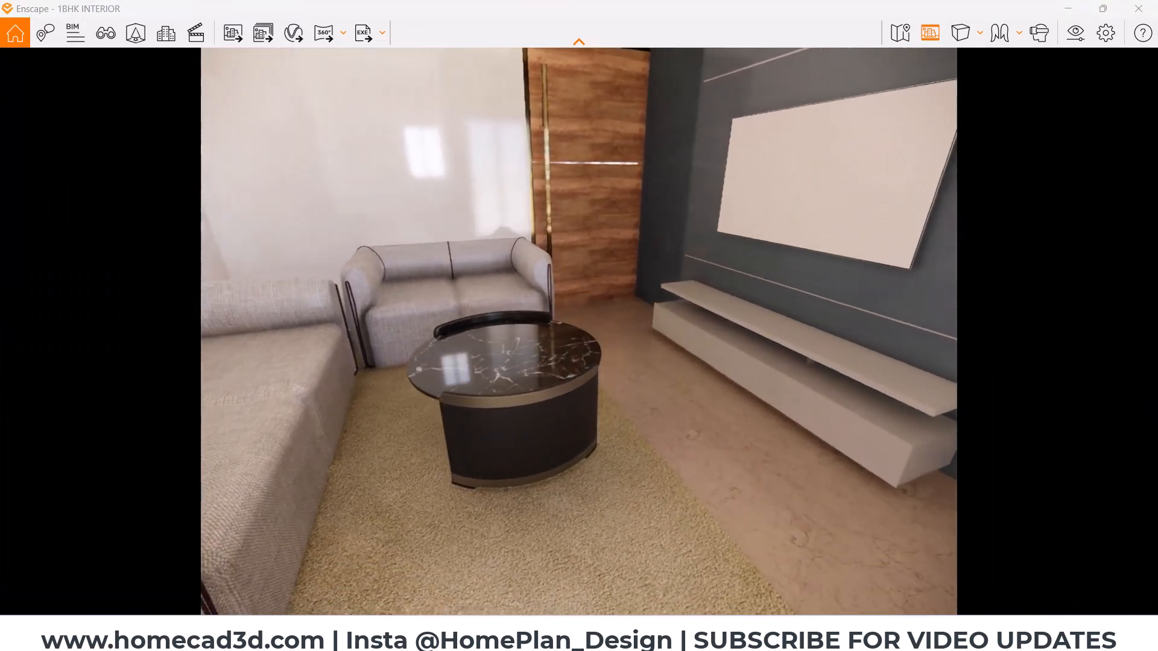
{"action": "left_click_drag", "start_coordinate": [585, 431], "coordinate": [667, 324]}
{"action": "key", "text": "ctrl+2"}
{"action": "left_click_drag", "start_coordinate": [750, 199], "coordinate": [746, 198]}
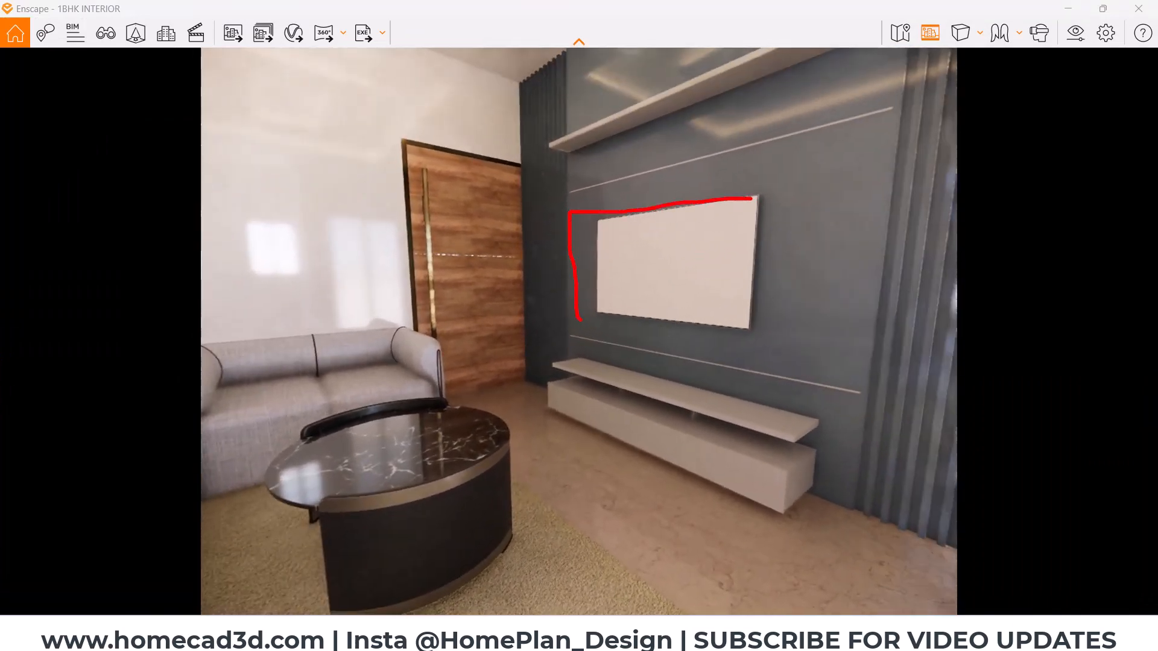
{"action": "key", "text": "Escape"}
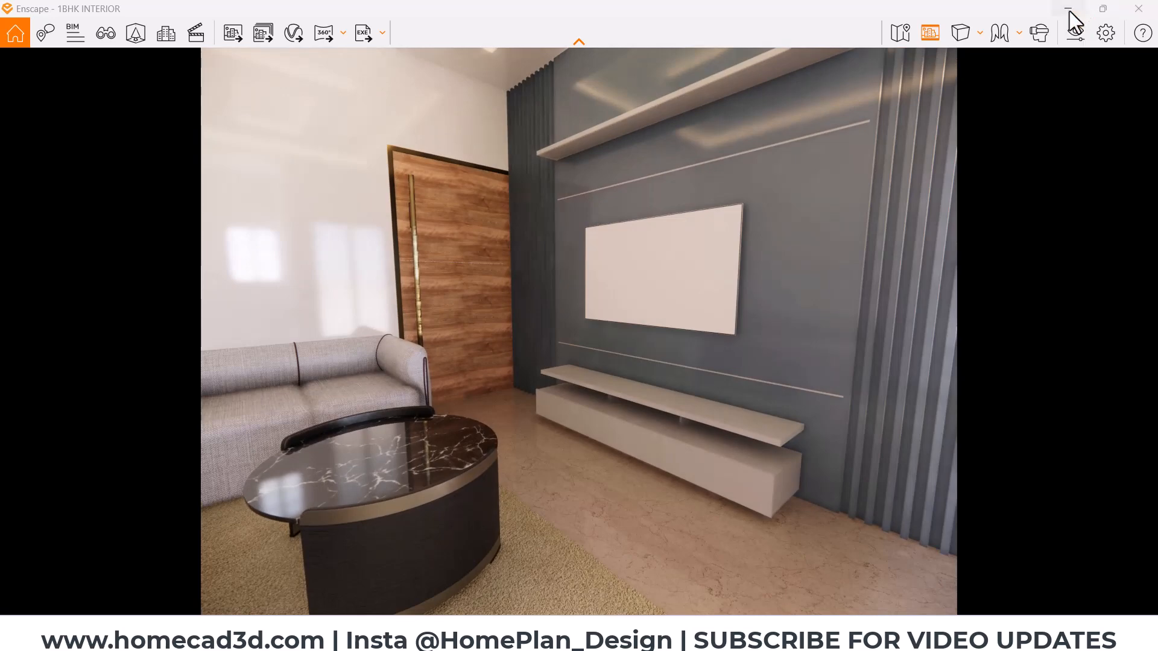
{"action": "left_click", "coordinate": [1068, 9]}
{"action": "key", "text": "Escape"}
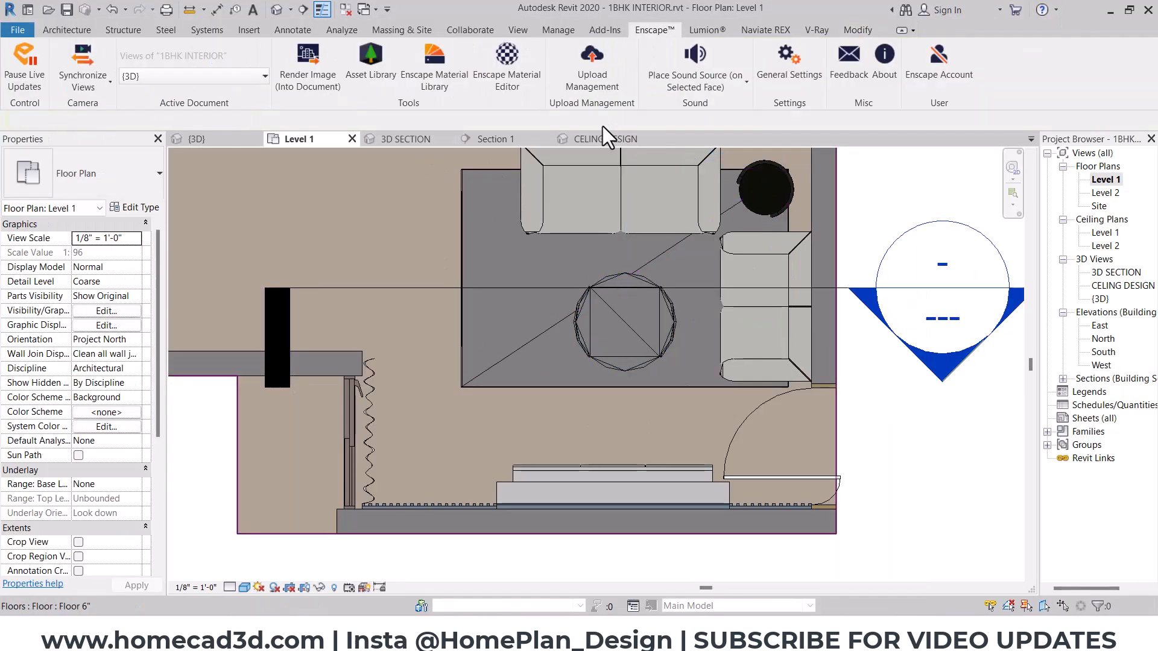
- Open the Section 1 view at the wall-mounted TV and pause the Enscape live updates
{"action": "left_click", "coordinate": [492, 139]}
{"action": "scroll", "coordinate": [534, 386], "scroll_direction": "up", "scroll_amount": 3}
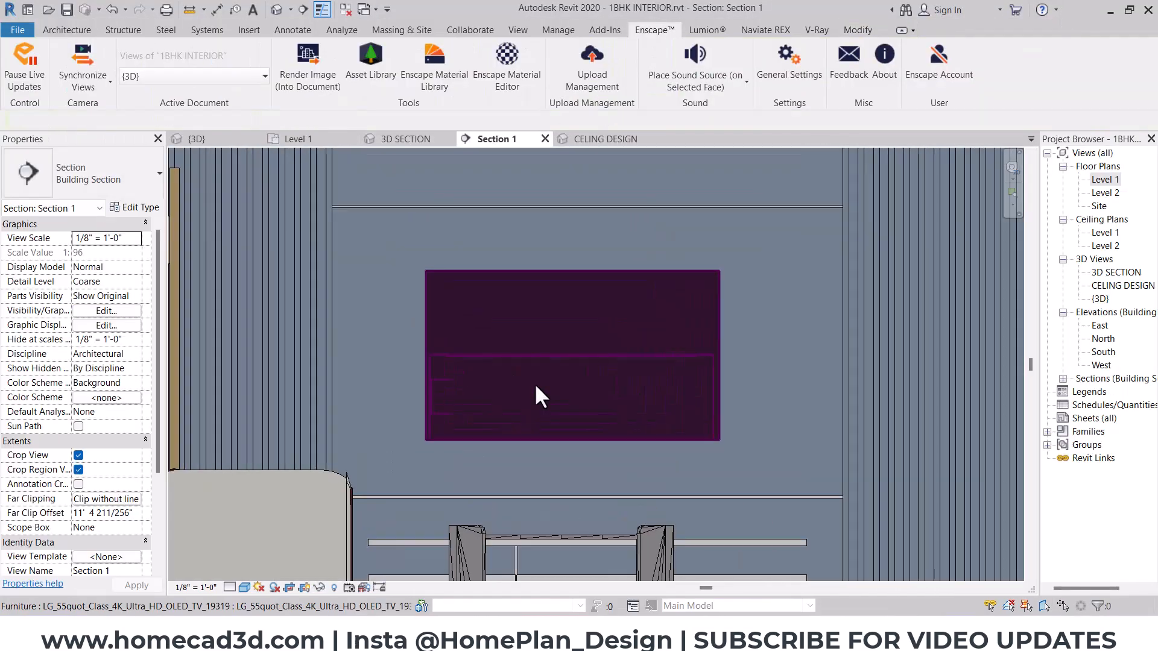
{"action": "left_click", "coordinate": [251, 36]}
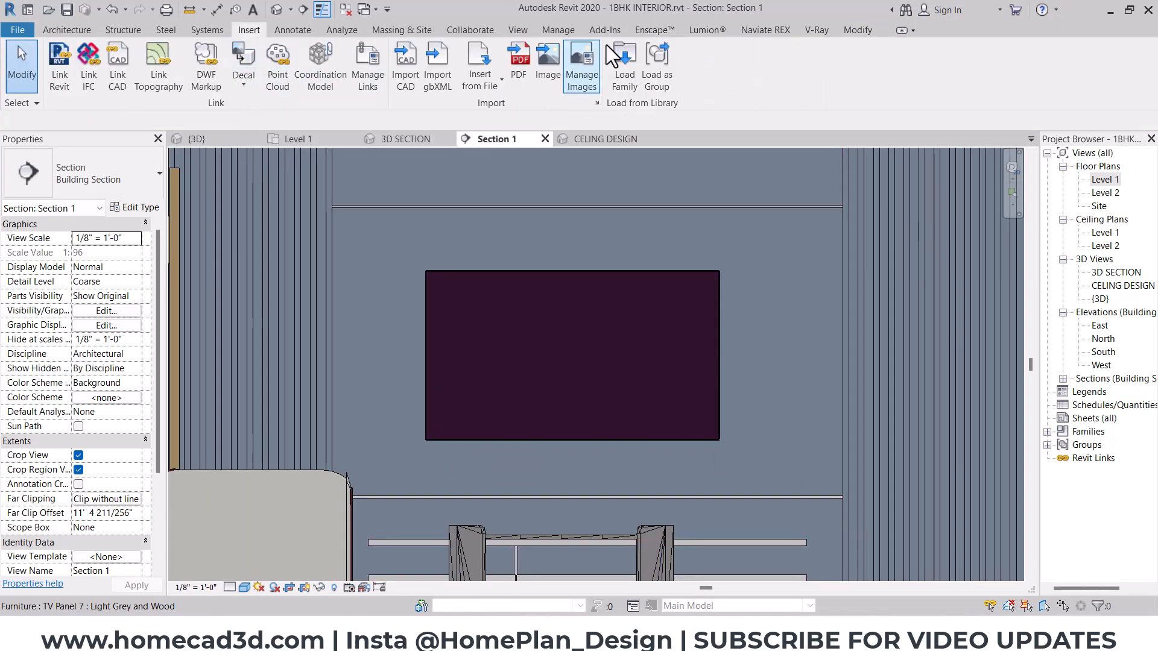
{"action": "left_click", "coordinate": [655, 29]}
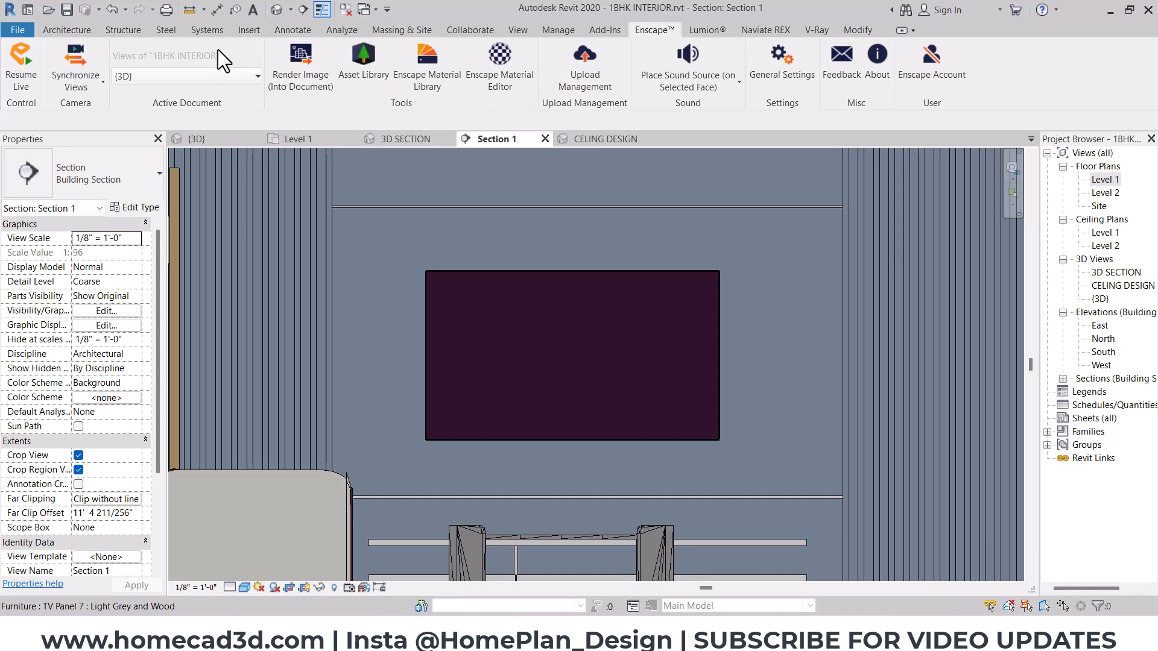
- Create a new decal type named "hall tv"
{"action": "left_click", "coordinate": [246, 31]}
{"action": "left_click", "coordinate": [244, 81]}
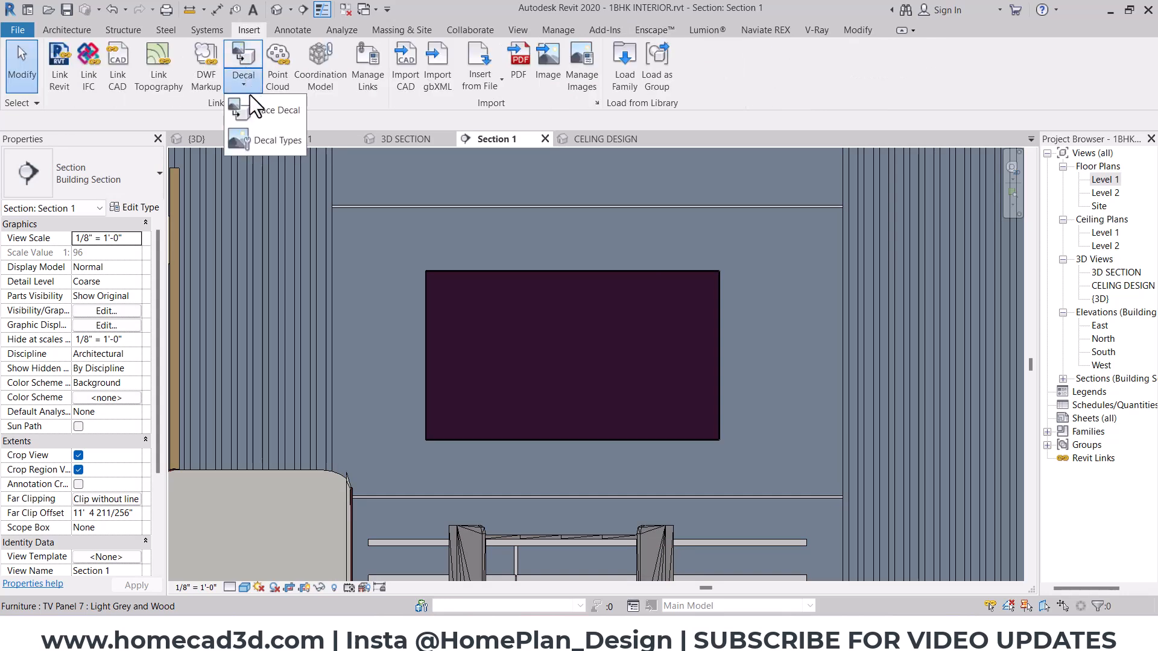
{"action": "left_click", "coordinate": [259, 137]}
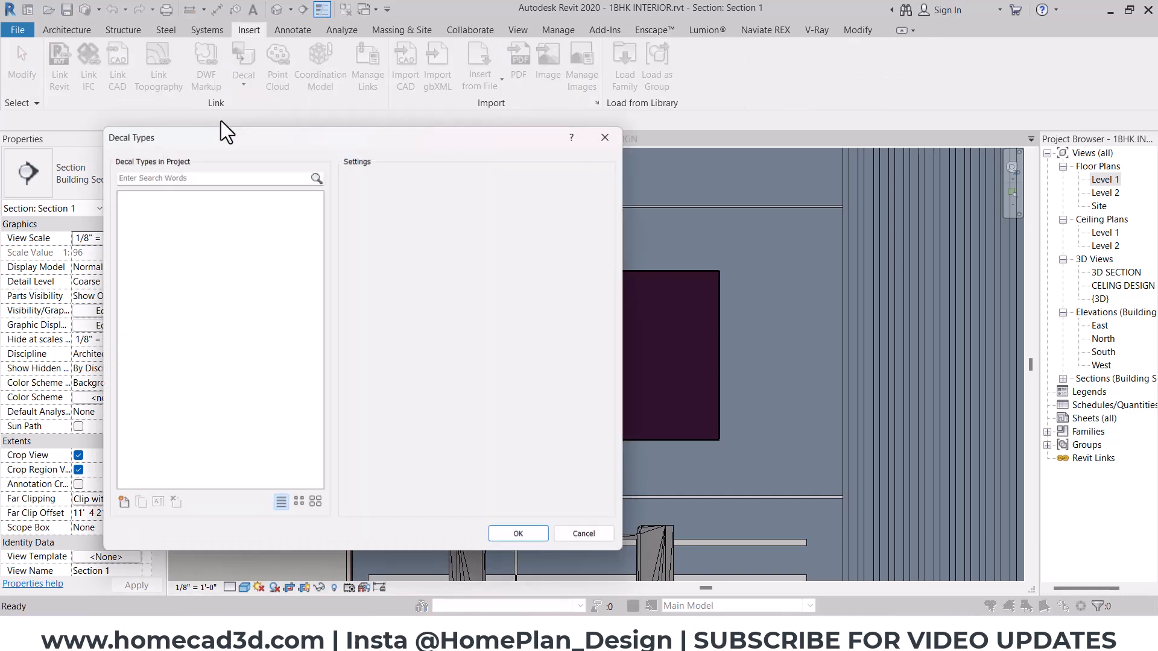
{"action": "left_click", "coordinate": [118, 507]}
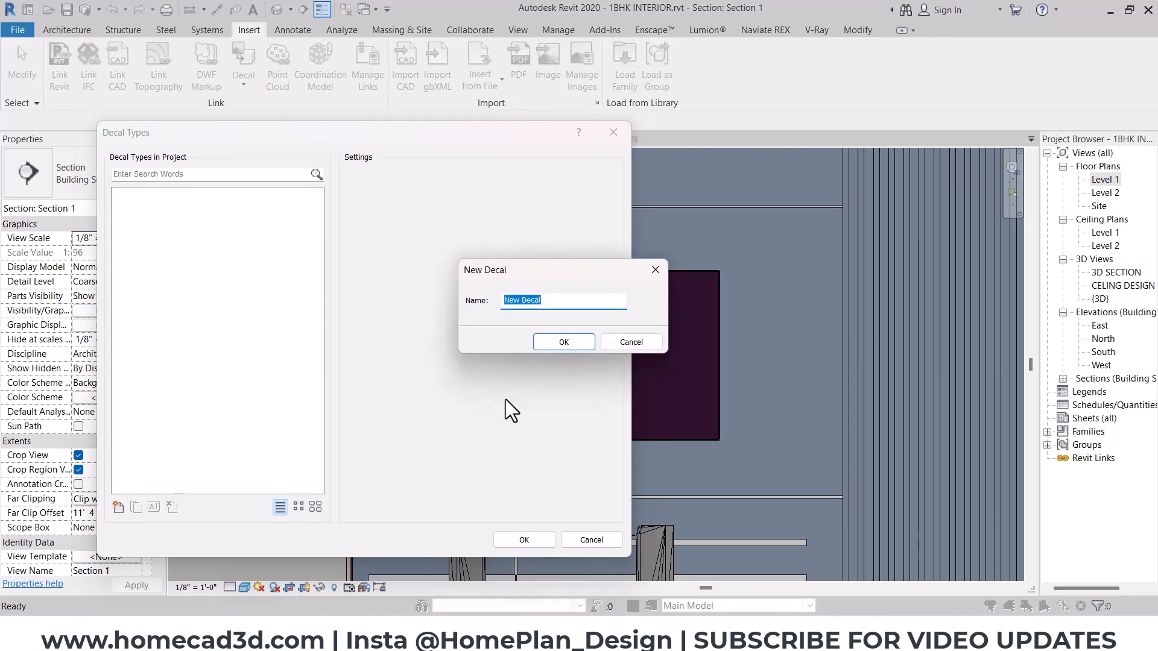
{"action": "type", "text": "hall tv"}
{"action": "left_click", "coordinate": [559, 344]}
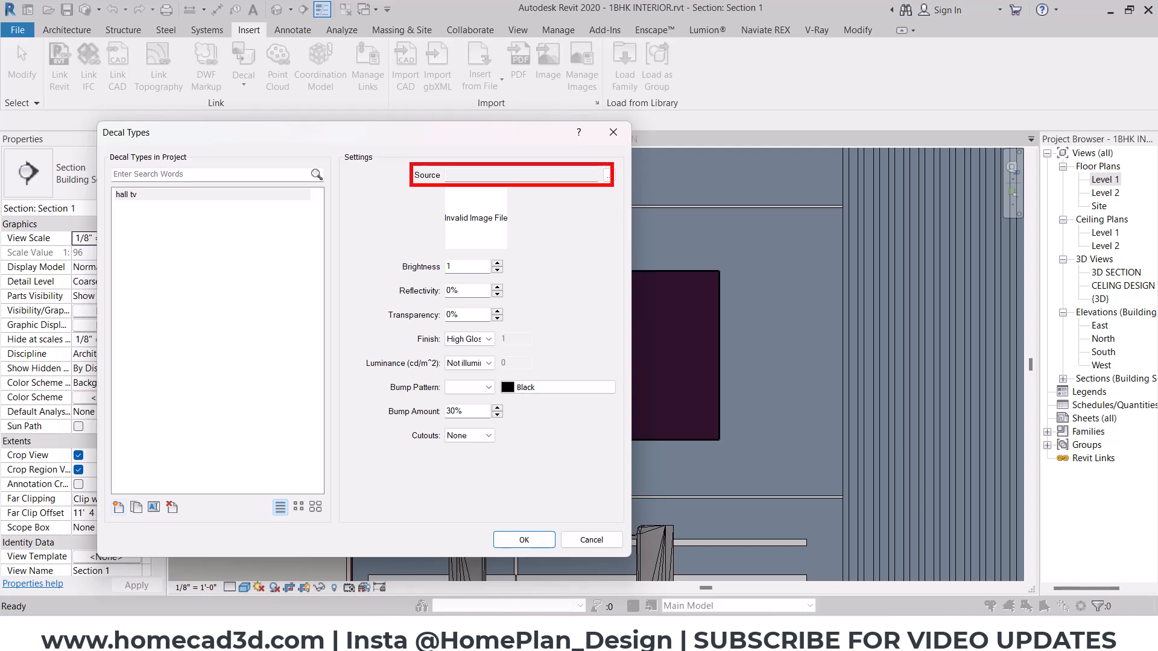
{"action": "left_click", "coordinate": [609, 176]}
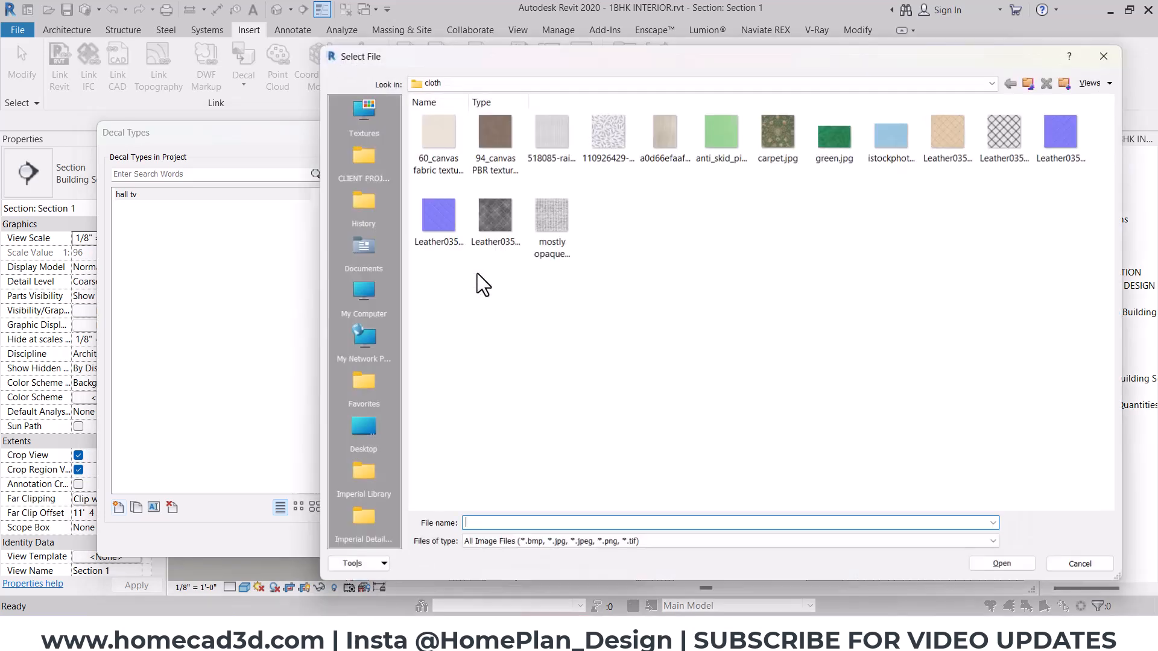
{"action": "left_click", "coordinate": [375, 124]}
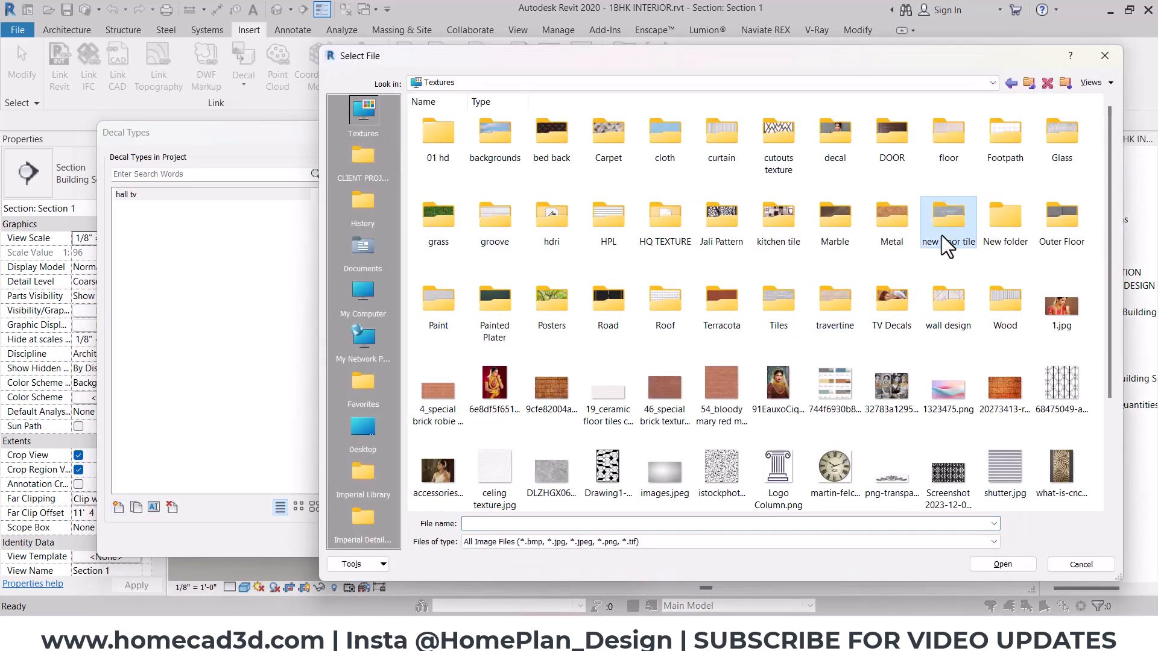
{"action": "left_click", "coordinate": [612, 289]}
{"action": "key", "text": "t"}
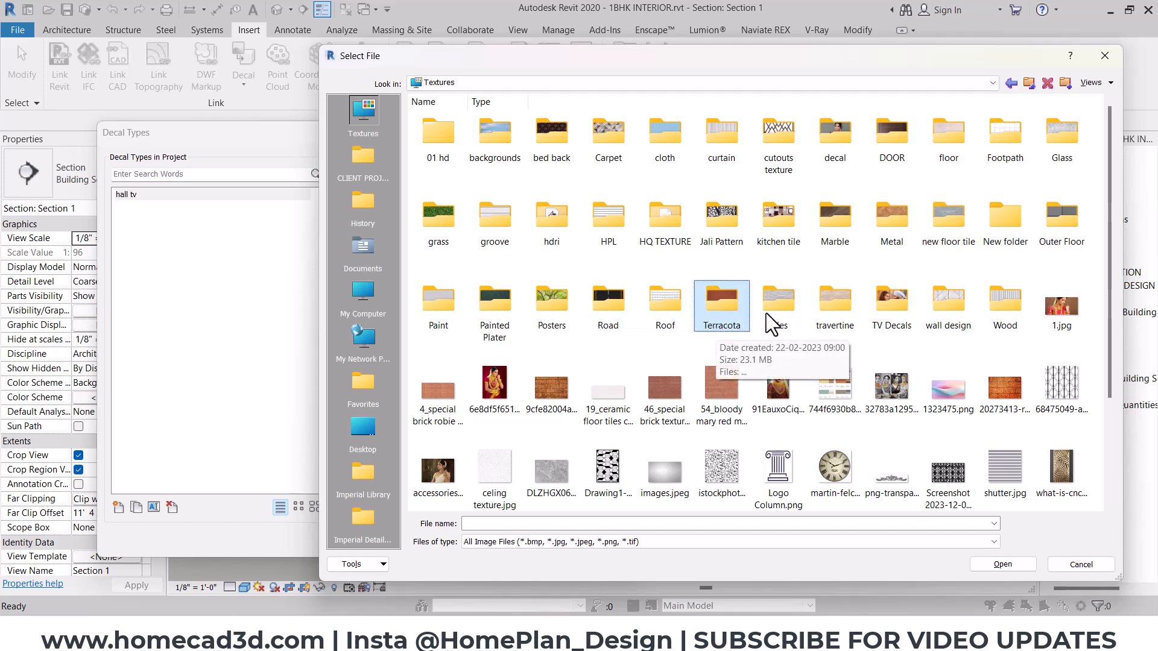
{"action": "double_click", "coordinate": [886, 310]}
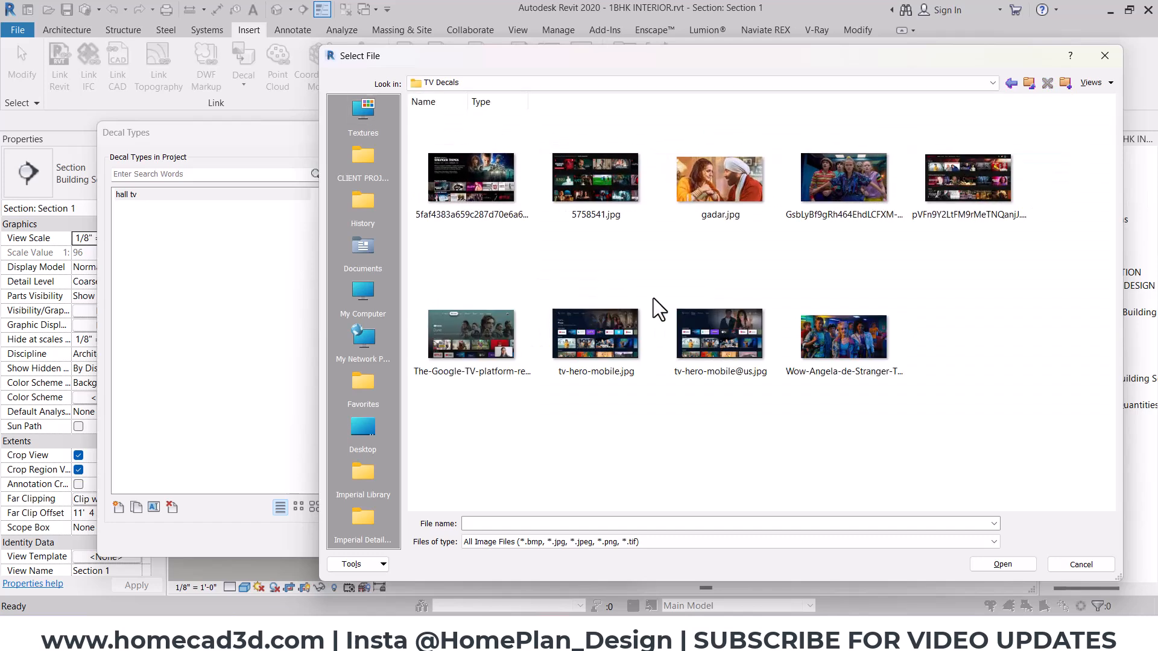
{"action": "left_click", "coordinate": [697, 302]}
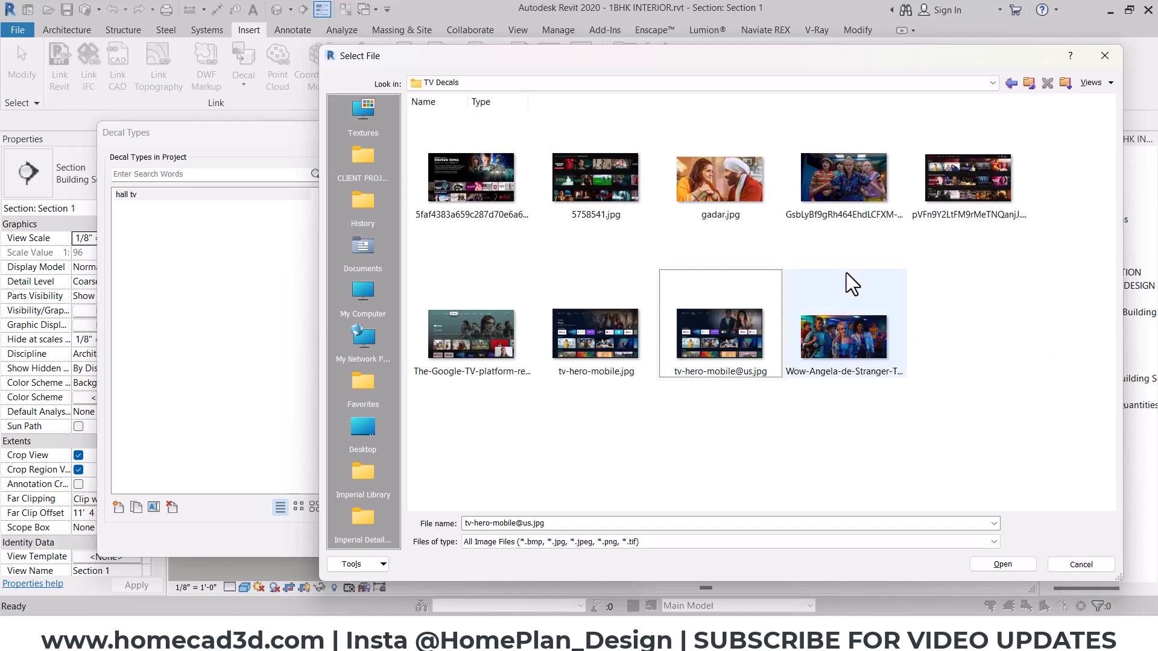
{"action": "left_click", "coordinate": [995, 568]}
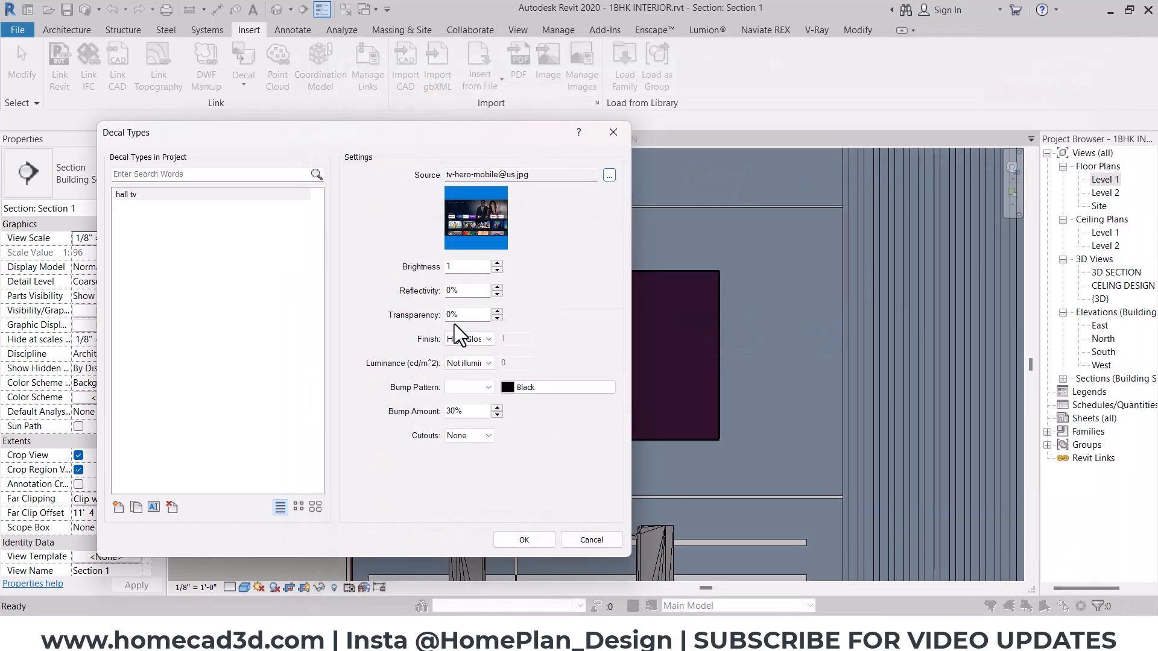
- Set the hall tv decal's finish to Semi-gloss and its luminance to LCD screen, and accept the decal type
{"action": "left_click", "coordinate": [473, 358]}
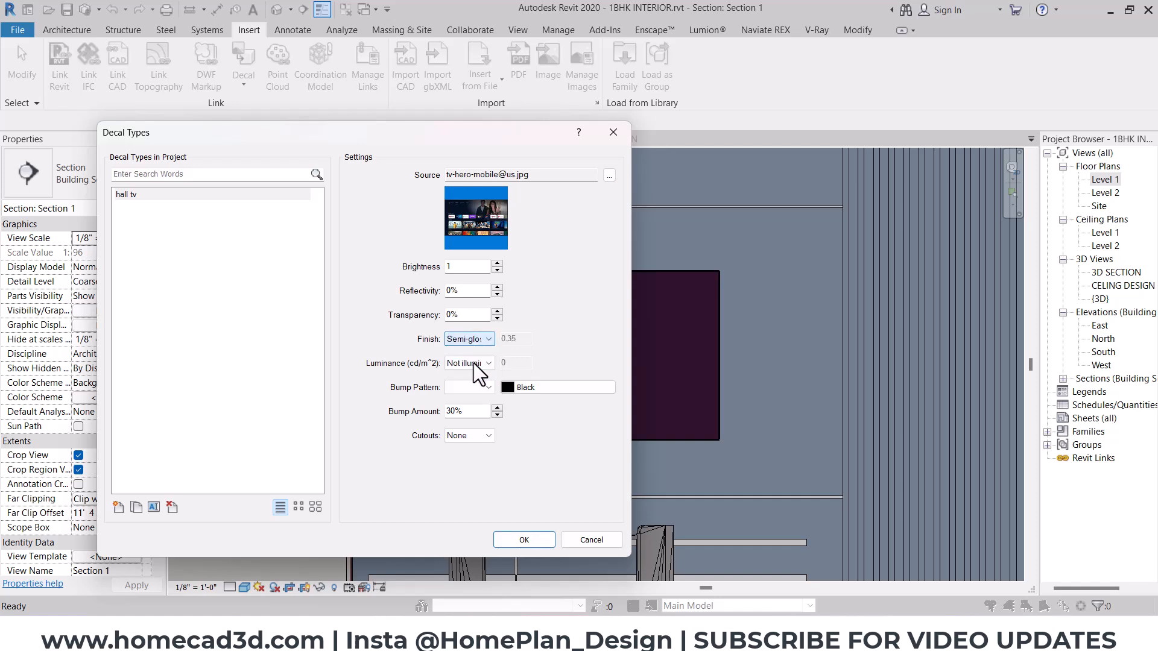
{"action": "left_click", "coordinate": [470, 363]}
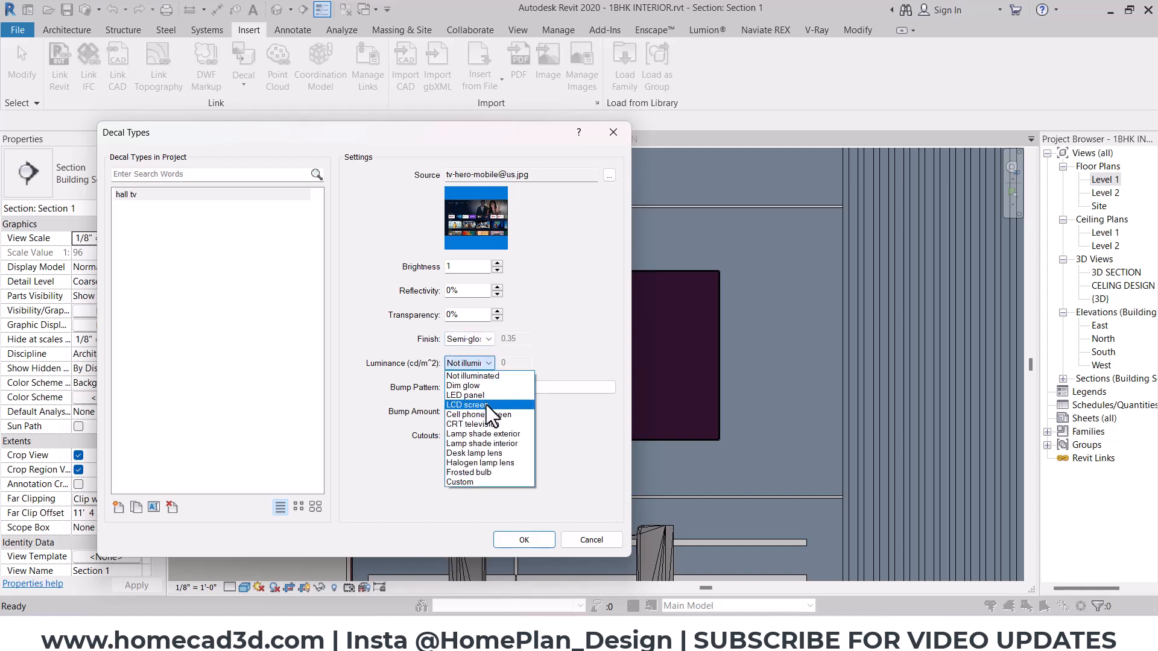
{"action": "left_click", "coordinate": [486, 404]}
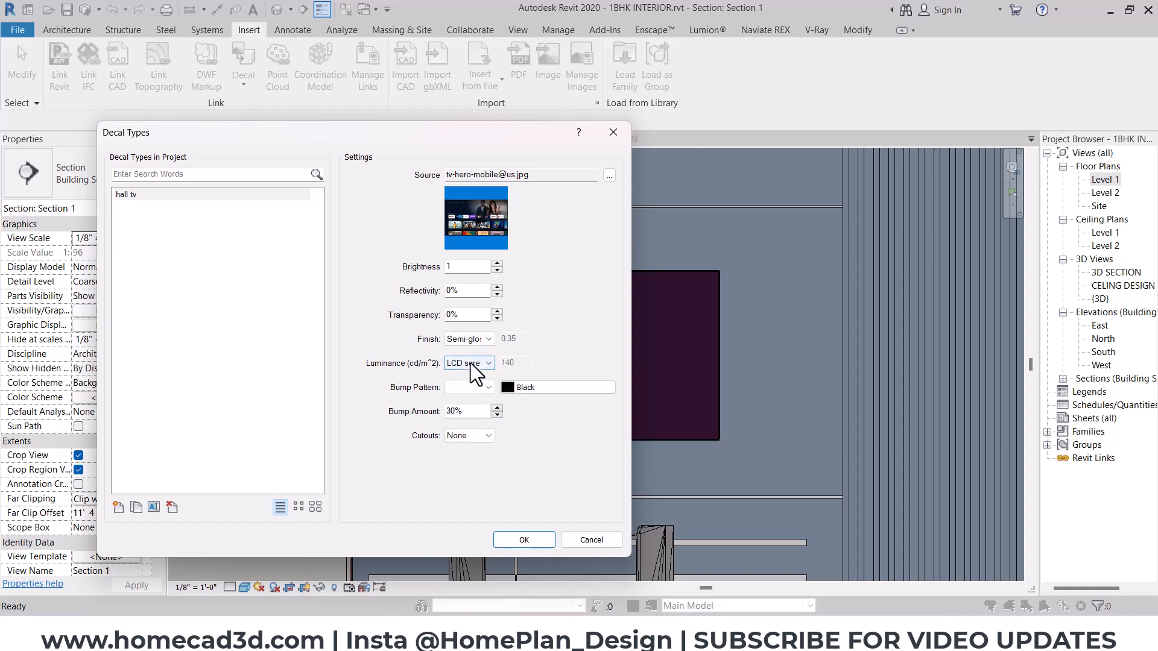
{"action": "left_click", "coordinate": [532, 538]}
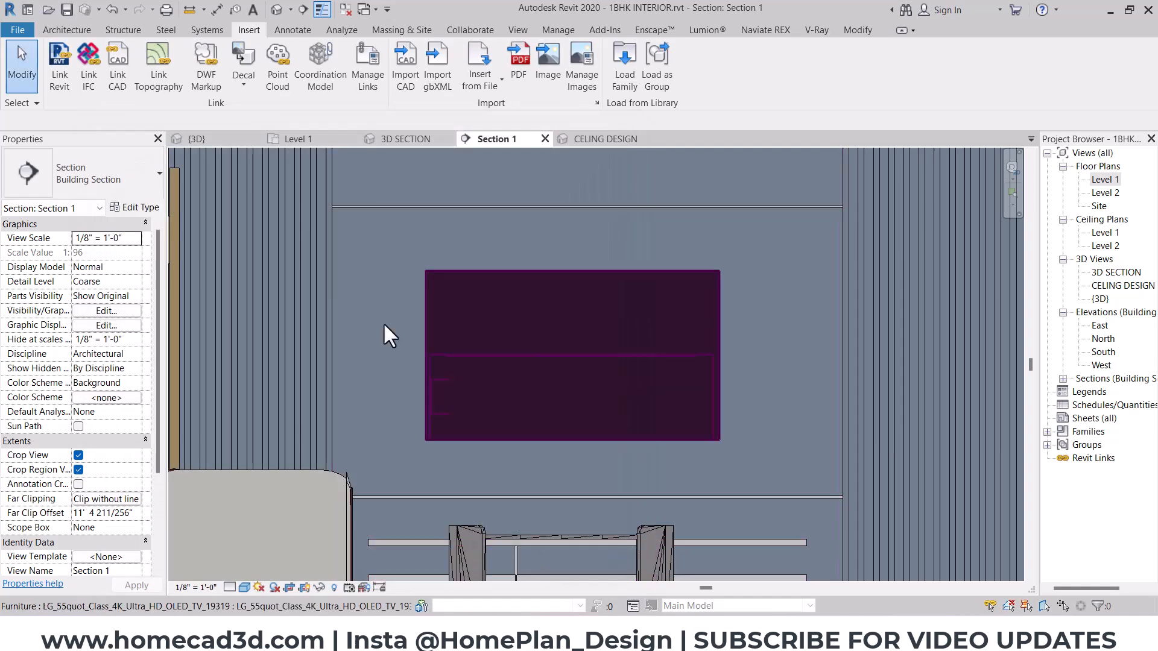
- Place the hall tv decal on the face of the TV screen in the section view
{"action": "left_click", "coordinate": [243, 82]}
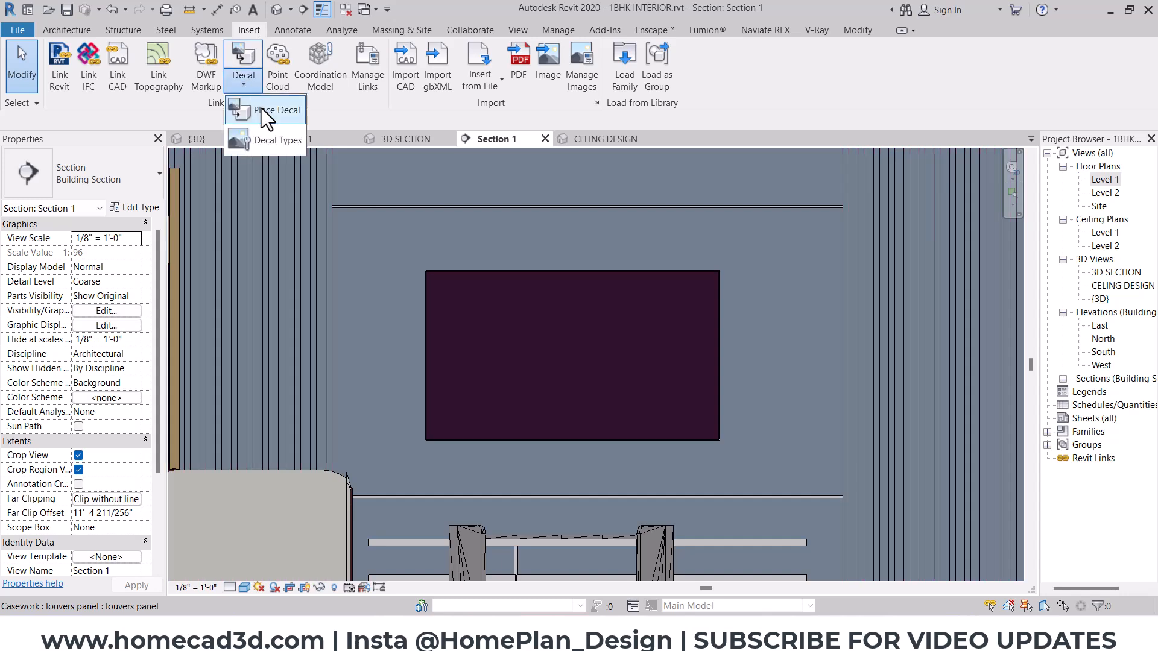
{"action": "left_click", "coordinate": [262, 108]}
{"action": "scroll", "coordinate": [449, 362], "scroll_direction": "up", "scroll_amount": 2}
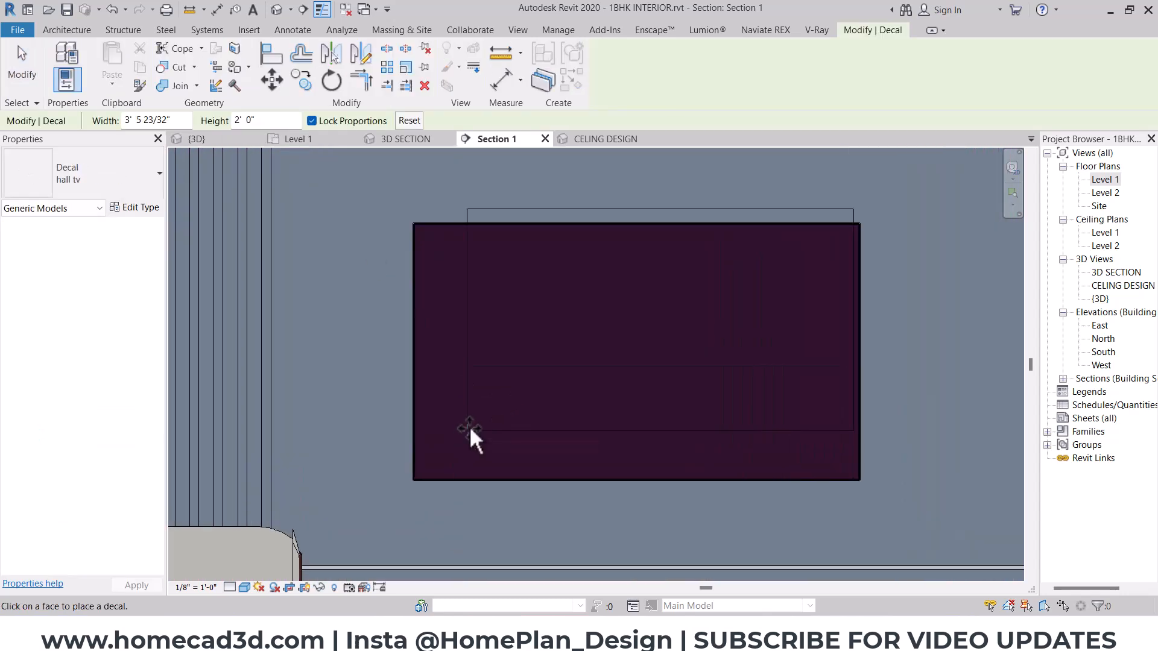
{"action": "left_click", "coordinate": [469, 426]}
{"action": "key", "text": "Escape"}
- Move the decal so that its lower-left corner snaps to the lower-left corner of the TV's display area
{"action": "left_click", "coordinate": [470, 430]}
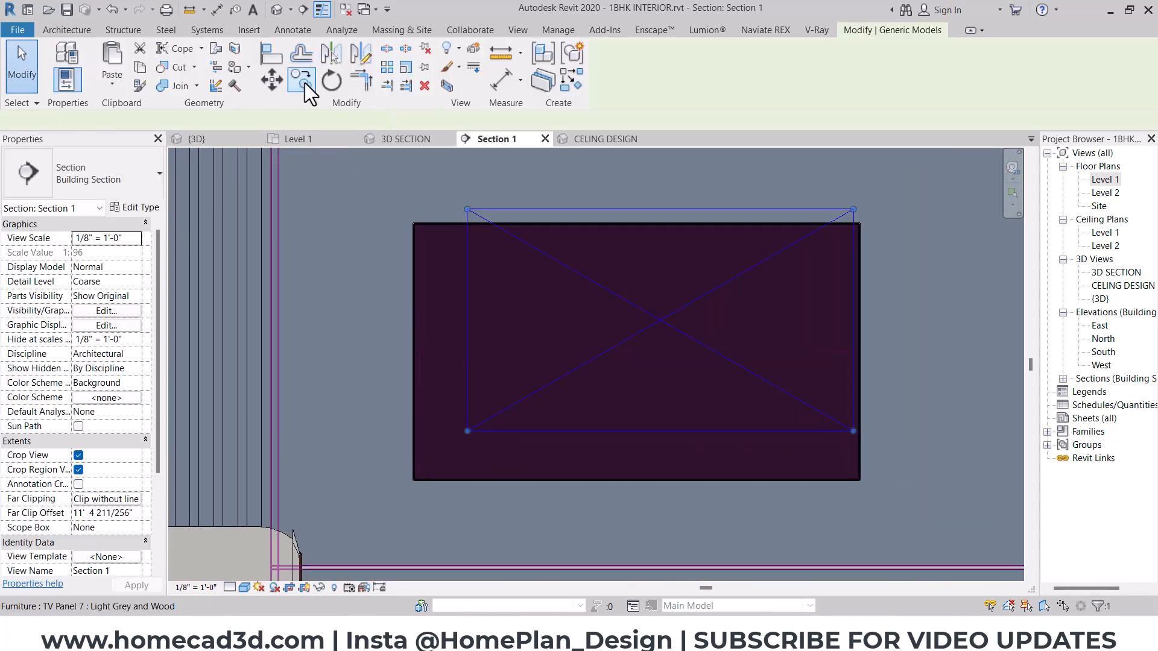
{"action": "left_click", "coordinate": [272, 80]}
{"action": "scroll", "coordinate": [465, 476], "scroll_direction": "up", "scroll_amount": 3}
{"action": "left_click", "coordinate": [512, 433]}
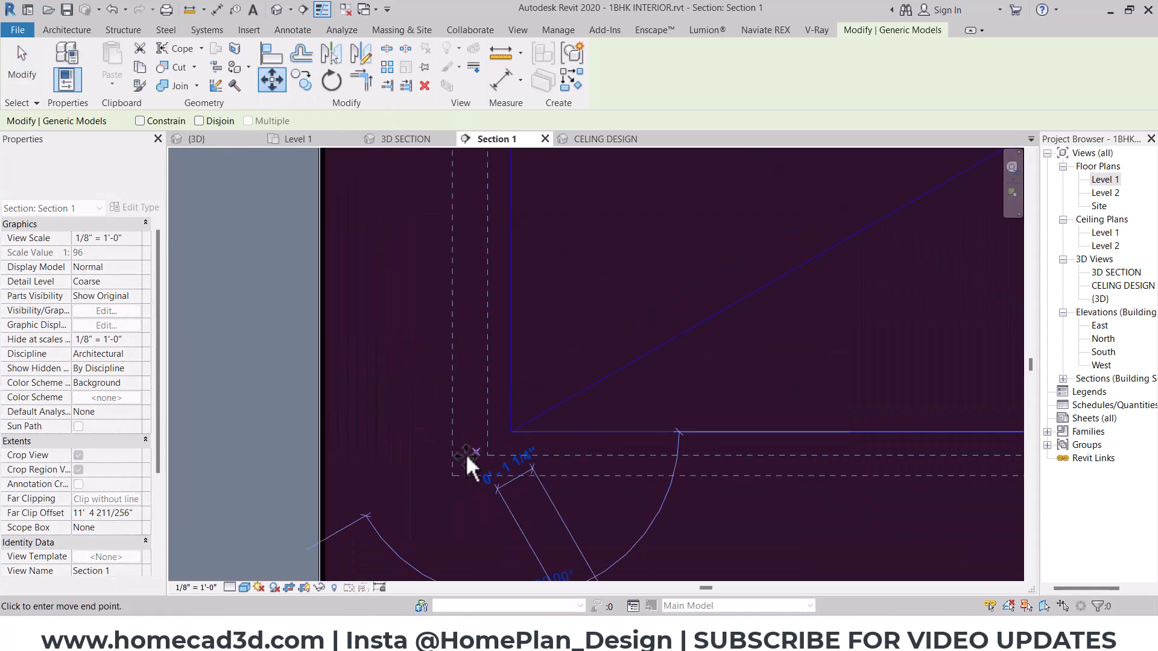
{"action": "middle_click_drag", "start_coordinate": [418, 547], "coordinate": [534, 303]}
{"action": "scroll", "coordinate": [497, 315], "scroll_direction": "up", "scroll_amount": 5}
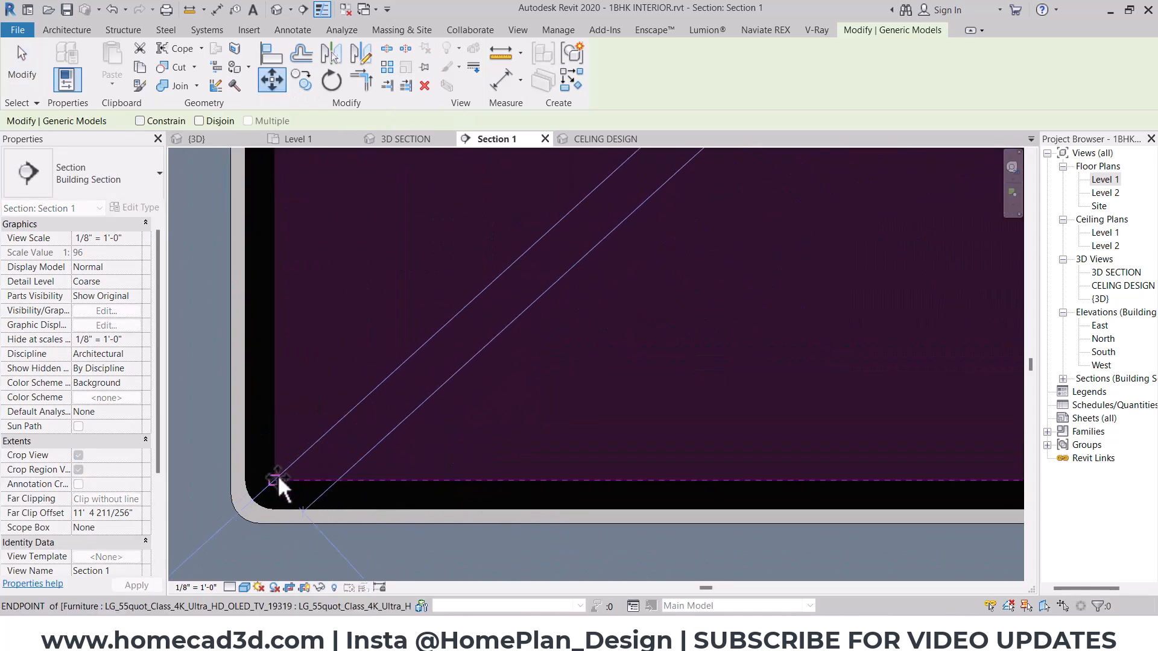
{"action": "left_click", "coordinate": [276, 476]}
- Measure the width of the TV's display area from side to side and copy the length
{"action": "scroll", "coordinate": [276, 476], "scroll_direction": "down", "scroll_amount": 4}
{"action": "middle_click_drag", "start_coordinate": [326, 442], "coordinate": [419, 403]}
{"action": "scroll", "coordinate": [419, 403], "scroll_direction": "down", "scroll_amount": 4}
{"action": "middle_click_drag", "start_coordinate": [549, 350], "coordinate": [290, 449]}
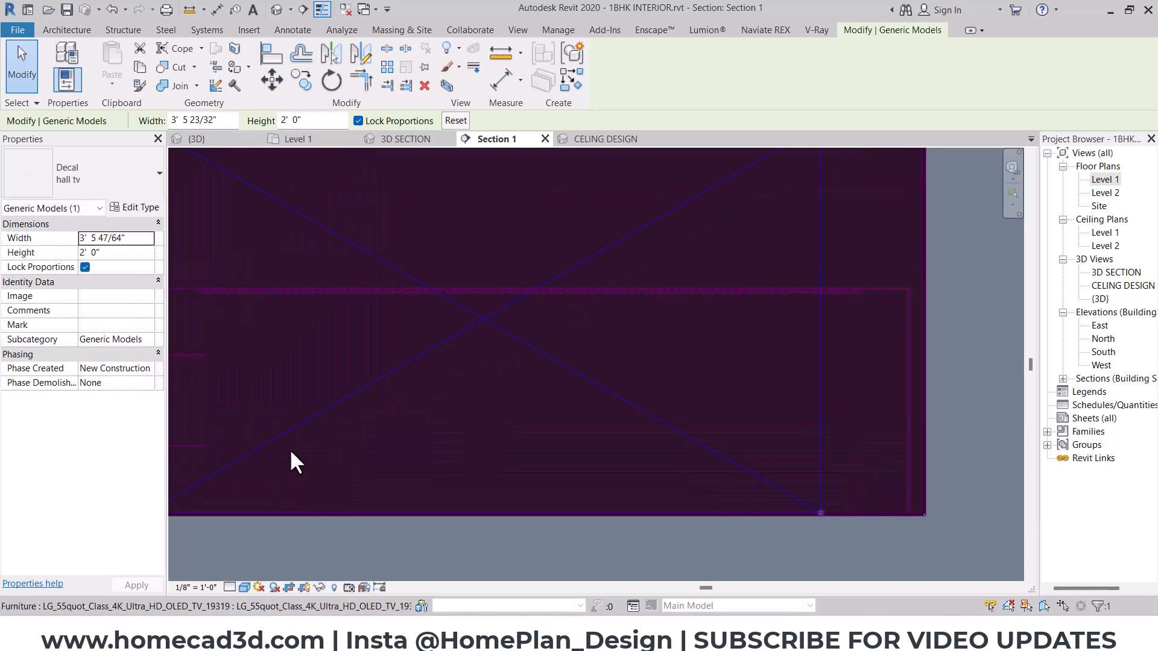
{"action": "scroll", "coordinate": [291, 461], "scroll_direction": "down", "scroll_amount": 3}
{"action": "left_click", "coordinate": [190, 11]}
{"action": "scroll", "coordinate": [235, 326], "scroll_direction": "up", "scroll_amount": 3}
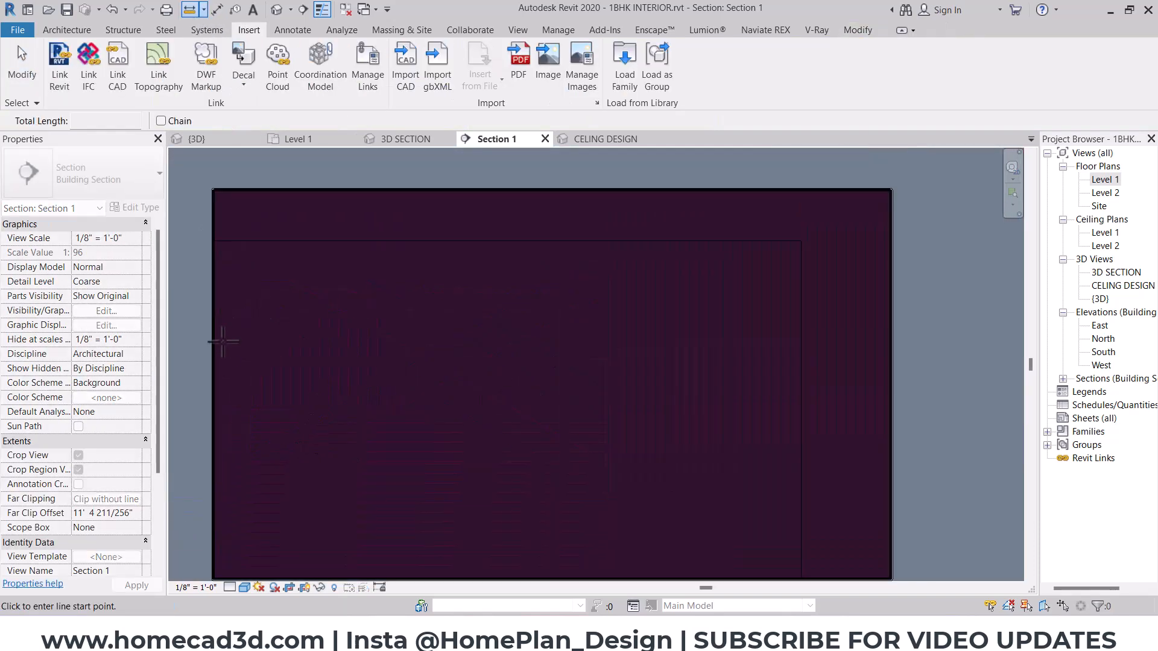
{"action": "left_click", "coordinate": [215, 341]}
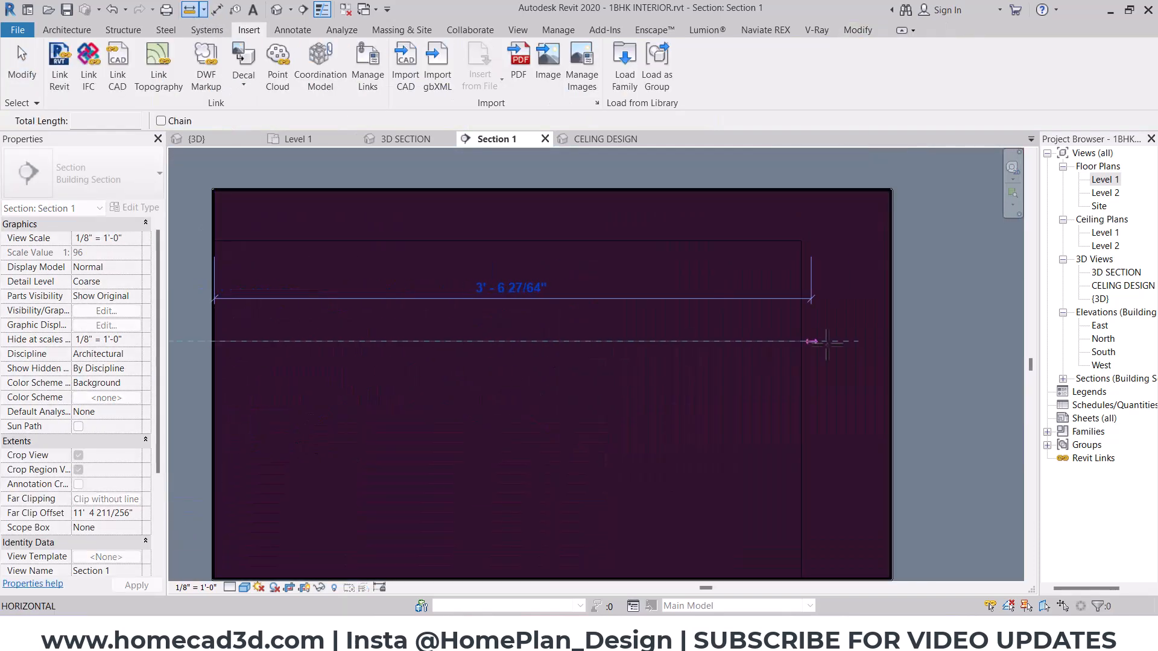
{"action": "left_click", "coordinate": [890, 341]}
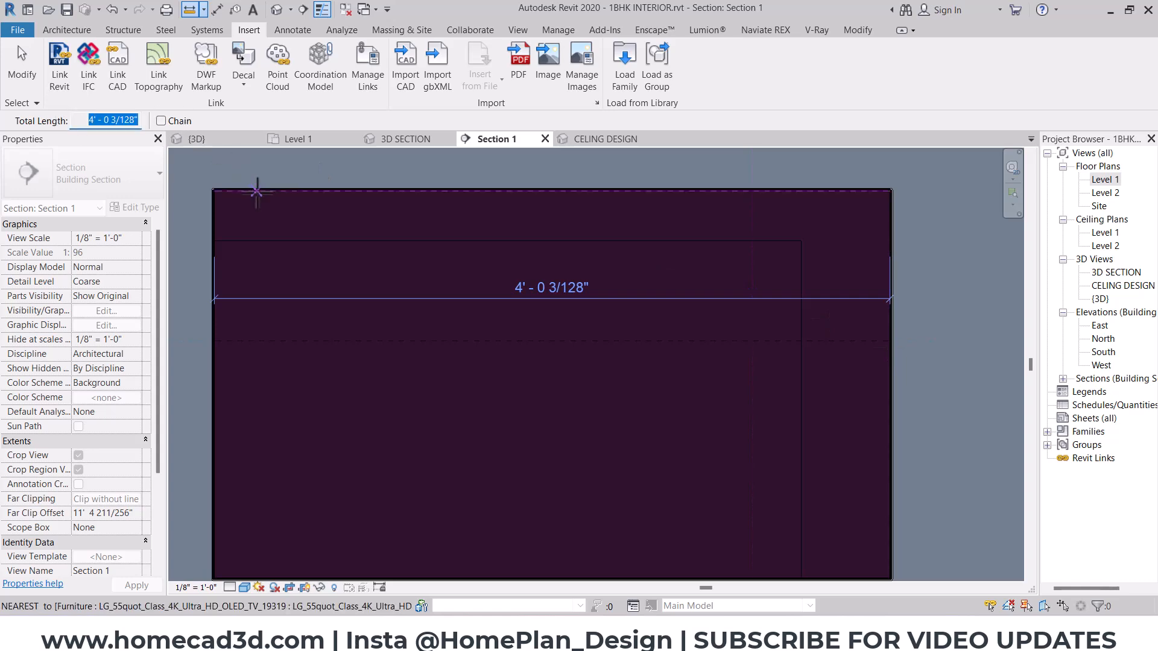
{"action": "right_click", "coordinate": [349, 205]}
{"action": "right_click", "coordinate": [390, 220]}
{"action": "left_click", "coordinate": [407, 232]}
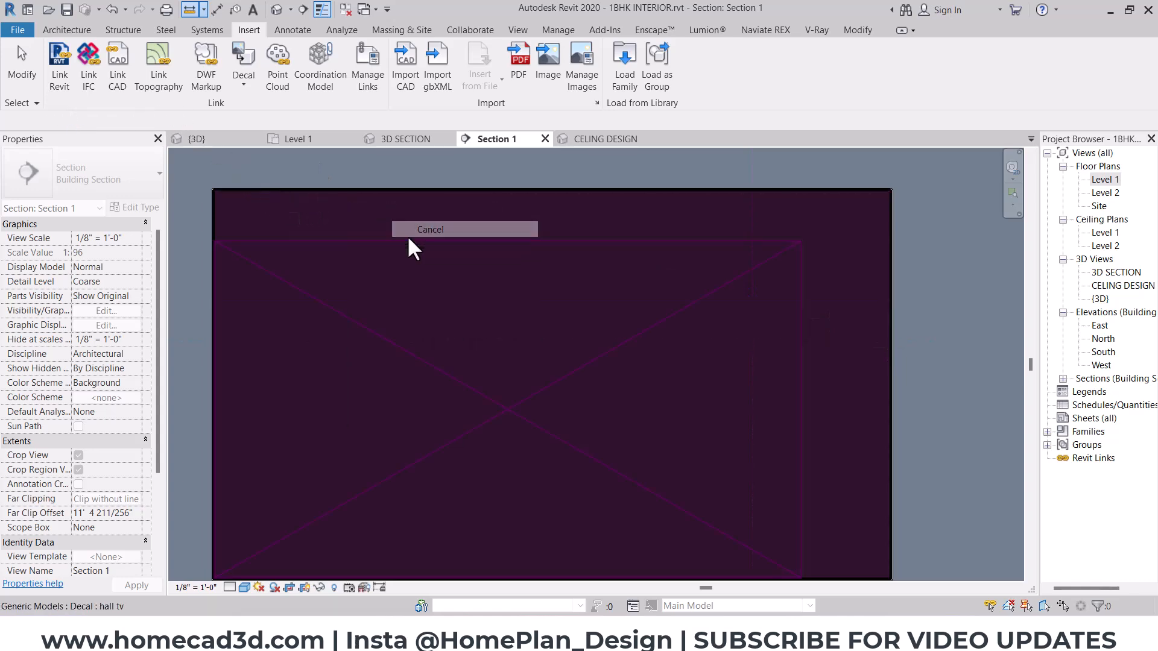
- Unlock the decal's proportions and set its width to 4'-0 3/128"
{"action": "left_click", "coordinate": [408, 242]}
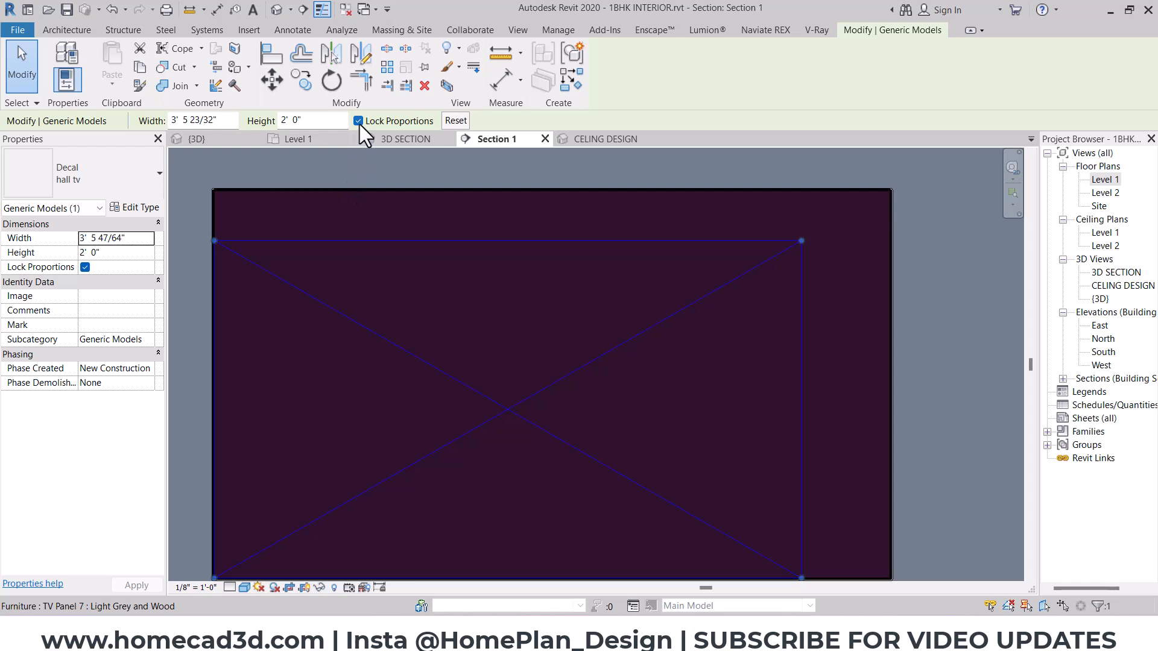
{"action": "left_click", "coordinate": [358, 121]}
{"action": "left_click", "coordinate": [234, 123]}
{"action": "type", "text": "4' - 0 3/128\""}
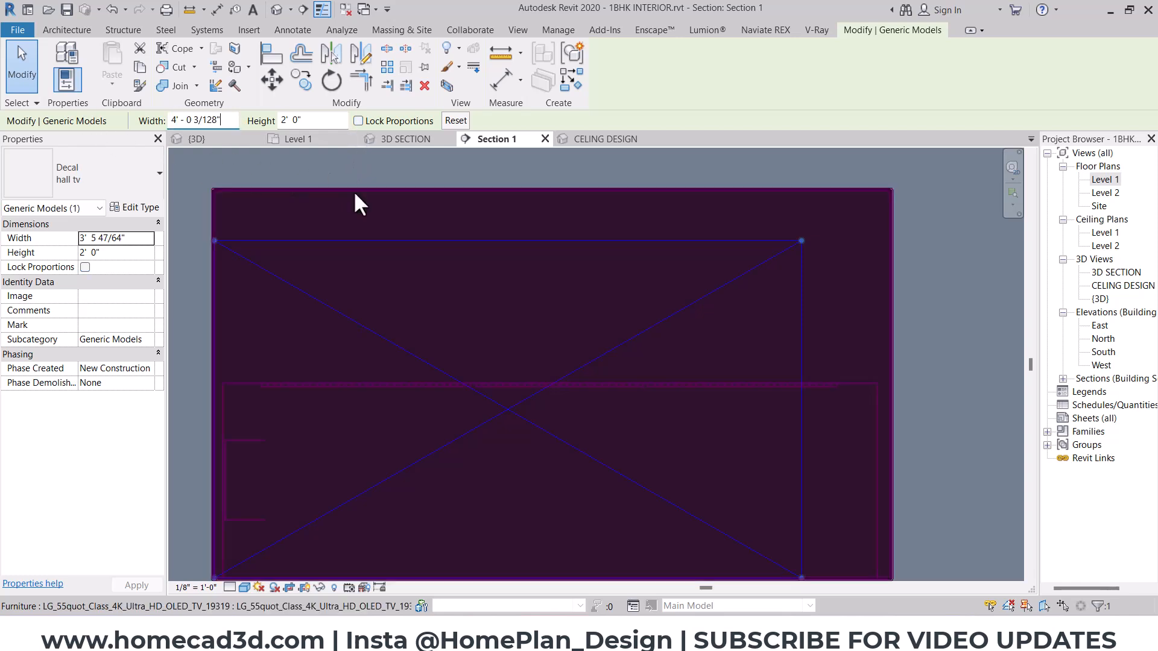
{"action": "key", "text": "Tab"}
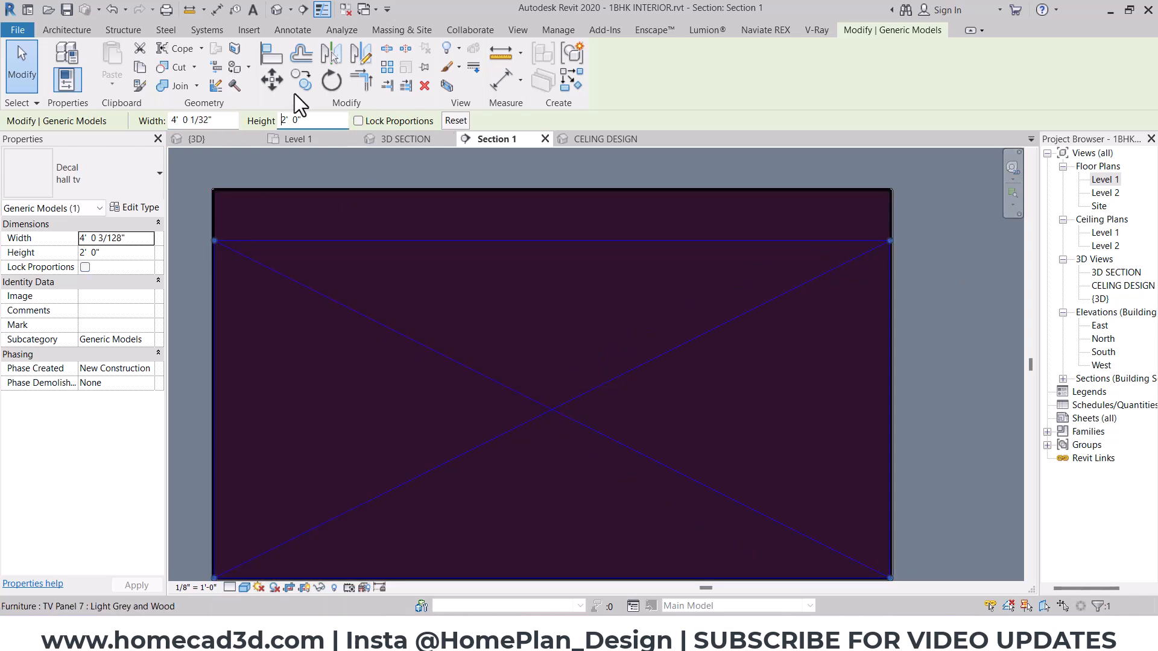
- Measure the height of the TV's display area from its upper to its lower edge and copy the length
{"action": "left_click", "coordinate": [191, 10]}
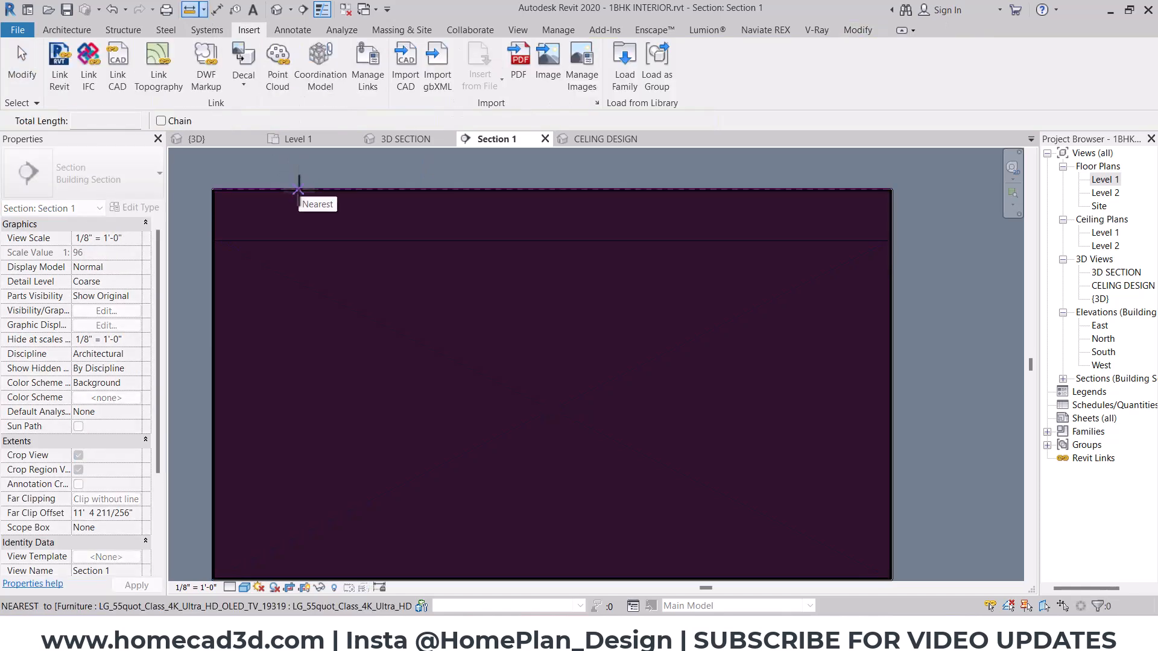
{"action": "middle_click_drag", "start_coordinate": [284, 290], "coordinate": [355, 292]}
{"action": "scroll", "coordinate": [313, 202], "scroll_direction": "up", "scroll_amount": 4}
{"action": "left_click", "coordinate": [312, 184]}
{"action": "scroll", "coordinate": [314, 422], "scroll_direction": "down", "scroll_amount": 3}
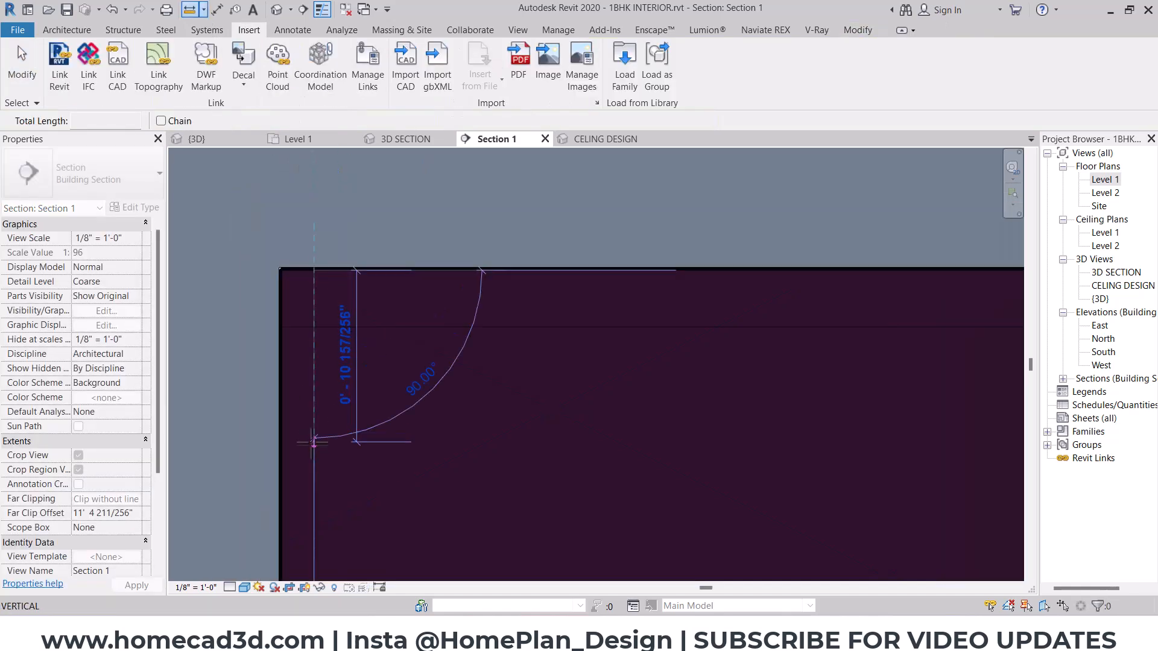
{"action": "middle_click_drag", "start_coordinate": [313, 444], "coordinate": [310, 232]}
{"action": "left_click", "coordinate": [323, 506]}
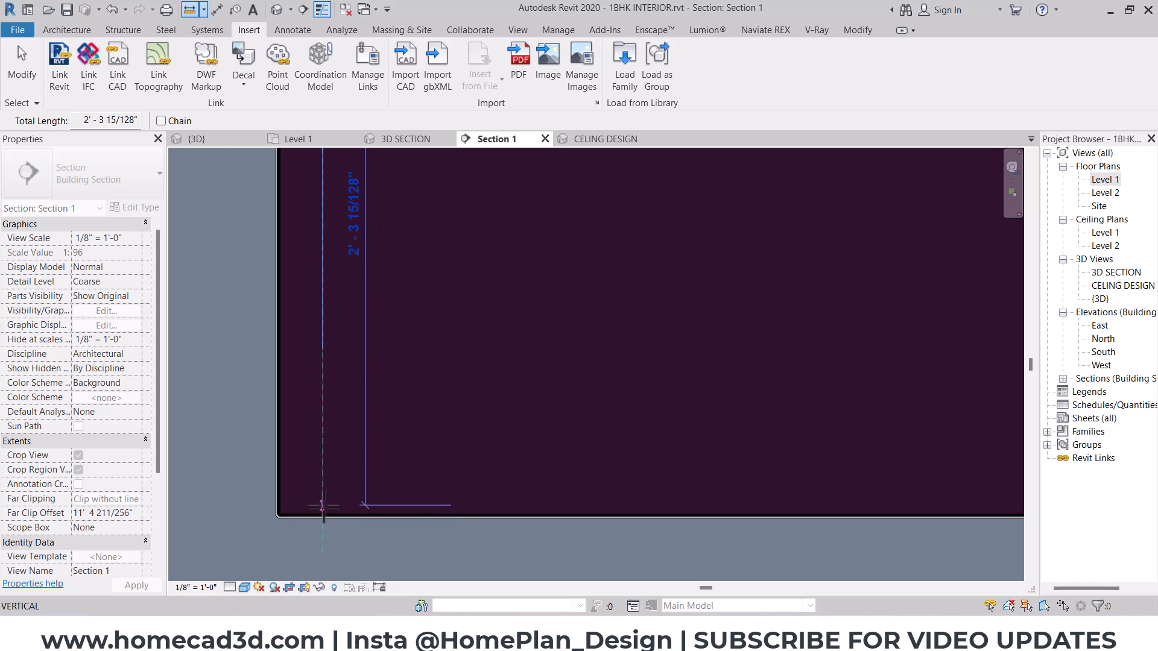
{"action": "left_click", "coordinate": [323, 513]}
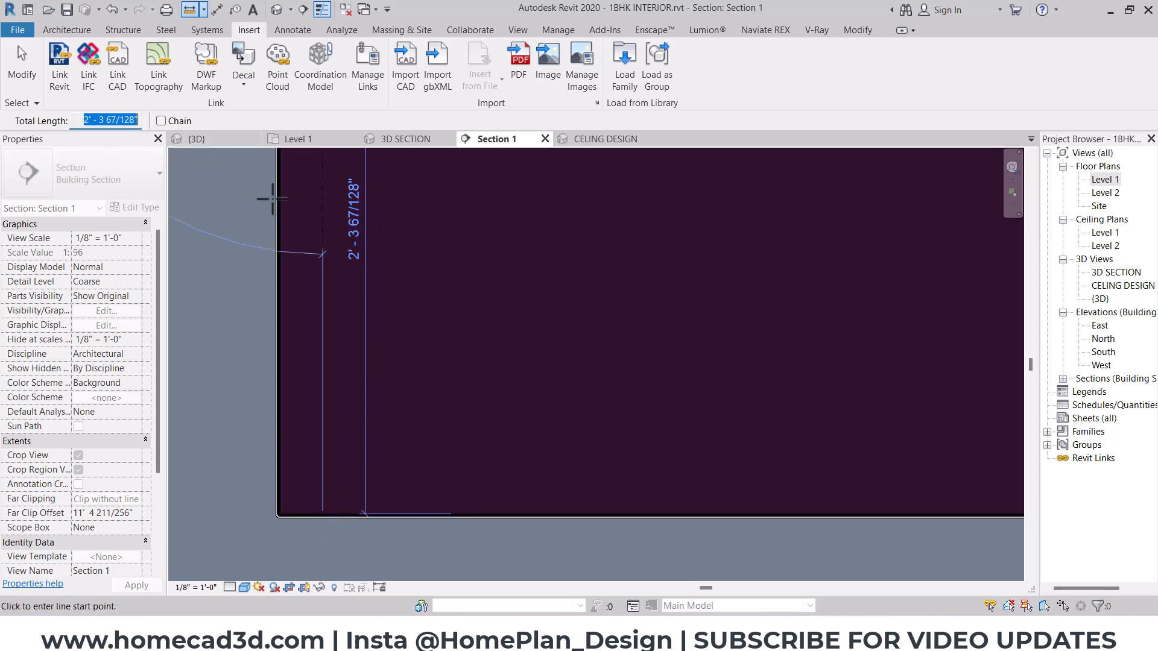
{"action": "right_click", "coordinate": [510, 231]}
{"action": "left_click", "coordinate": [560, 234]}
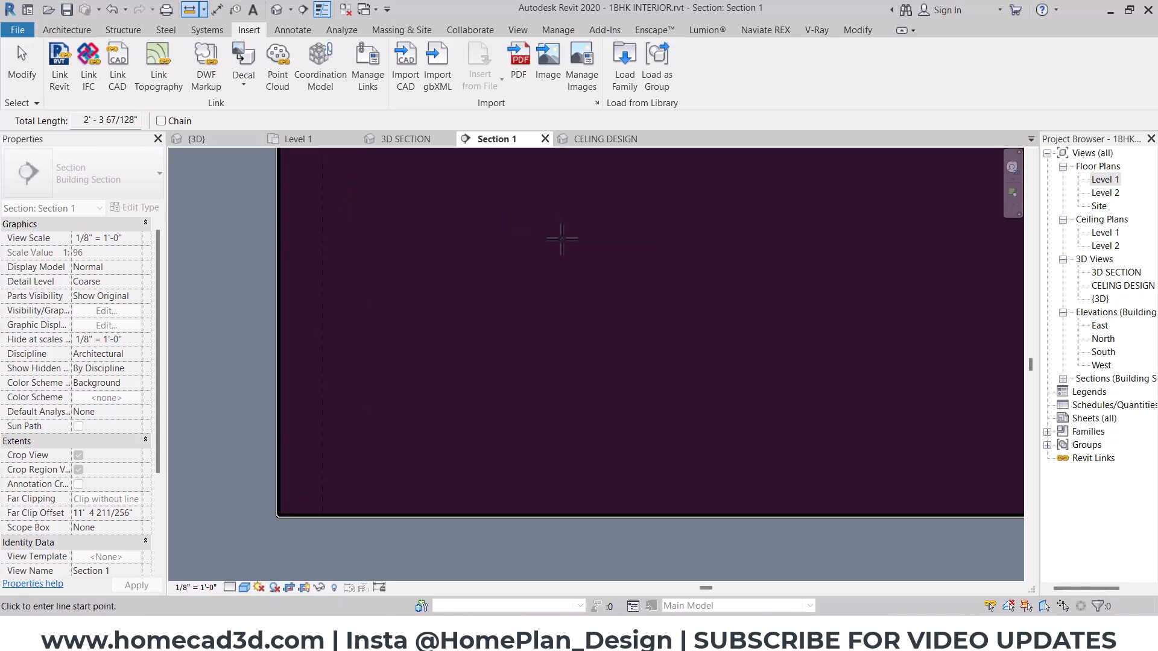
{"action": "right_click", "coordinate": [562, 239]}
{"action": "left_click", "coordinate": [573, 247]}
- Set the hall tv decal's height to 2'-3 67/128"
{"action": "scroll", "coordinate": [418, 275], "scroll_direction": "down", "scroll_amount": 4}
{"action": "middle_click_drag", "start_coordinate": [462, 203], "coordinate": [392, 290]}
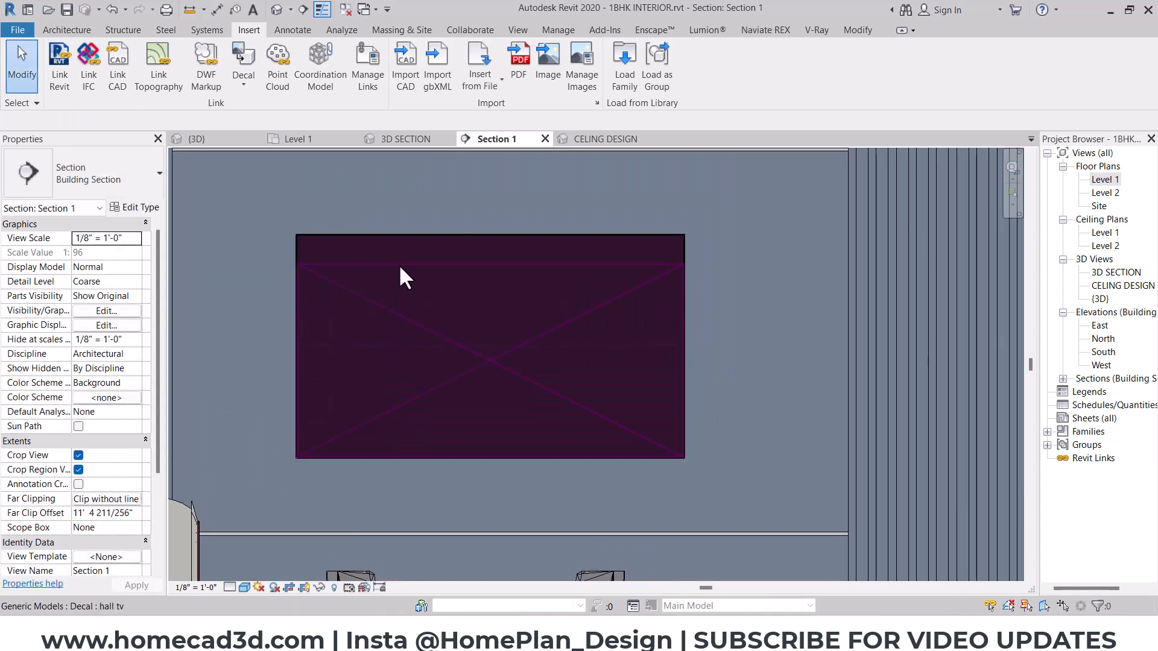
{"action": "left_click", "coordinate": [399, 264]}
{"action": "left_click", "coordinate": [284, 120]}
{"action": "type", "text": "2' - 3 67/128\""}
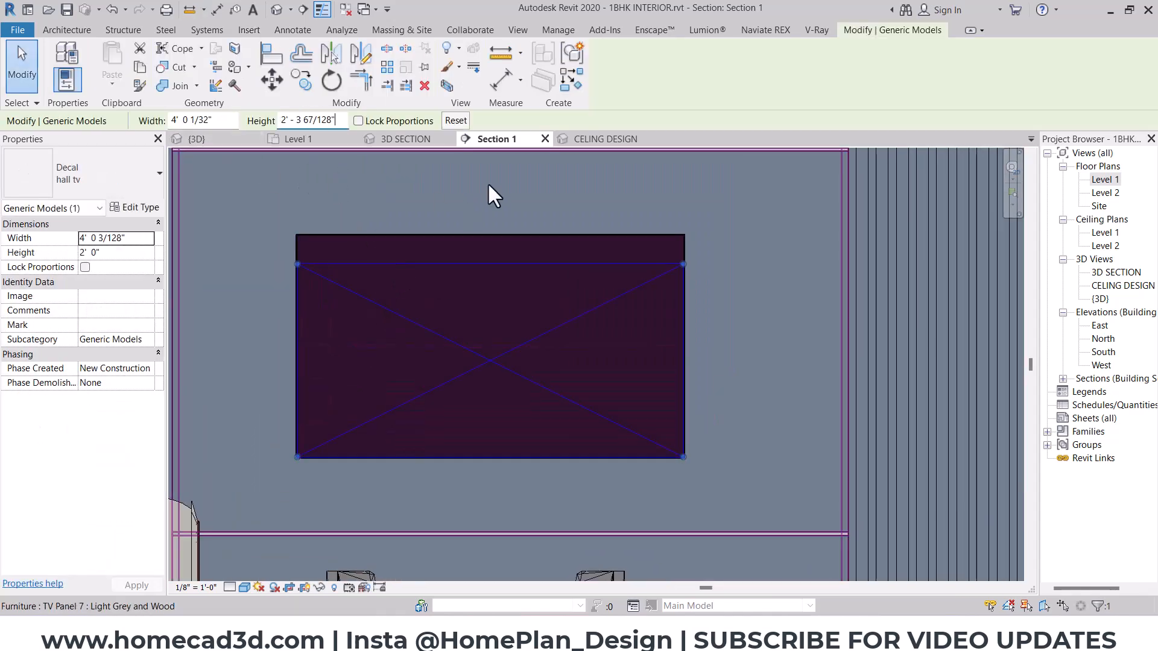
{"action": "left_click", "coordinate": [219, 120]}
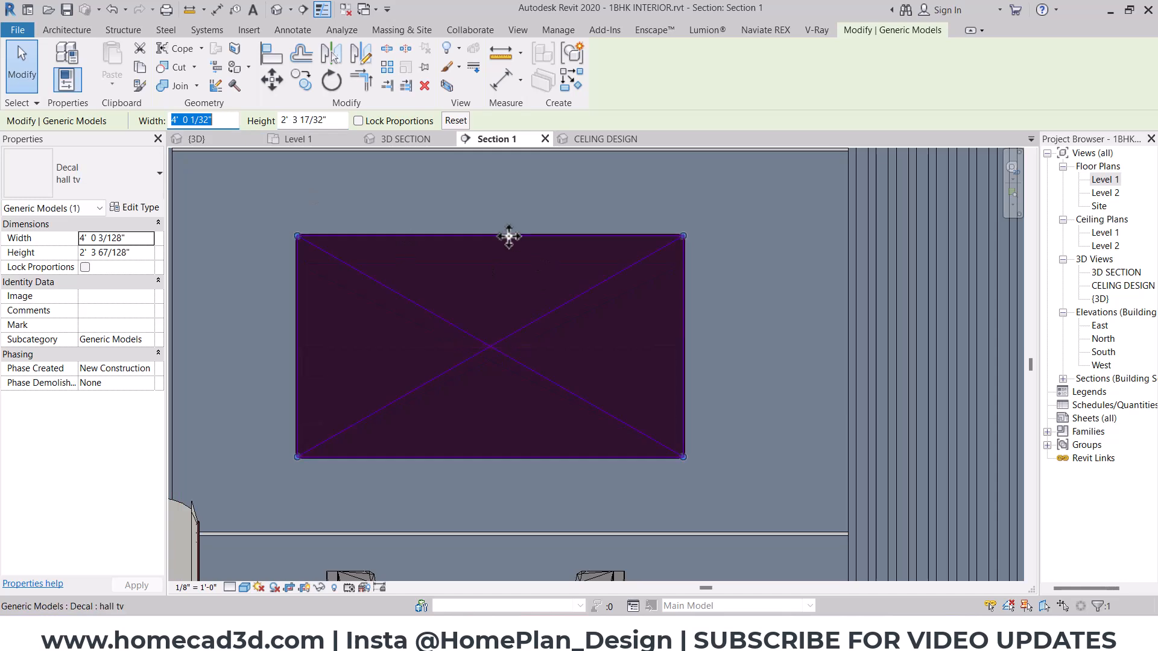
- Check the TV's screen image in the Enscape render window and return to the Revit section view
{"action": "left_click", "coordinate": [655, 30]}
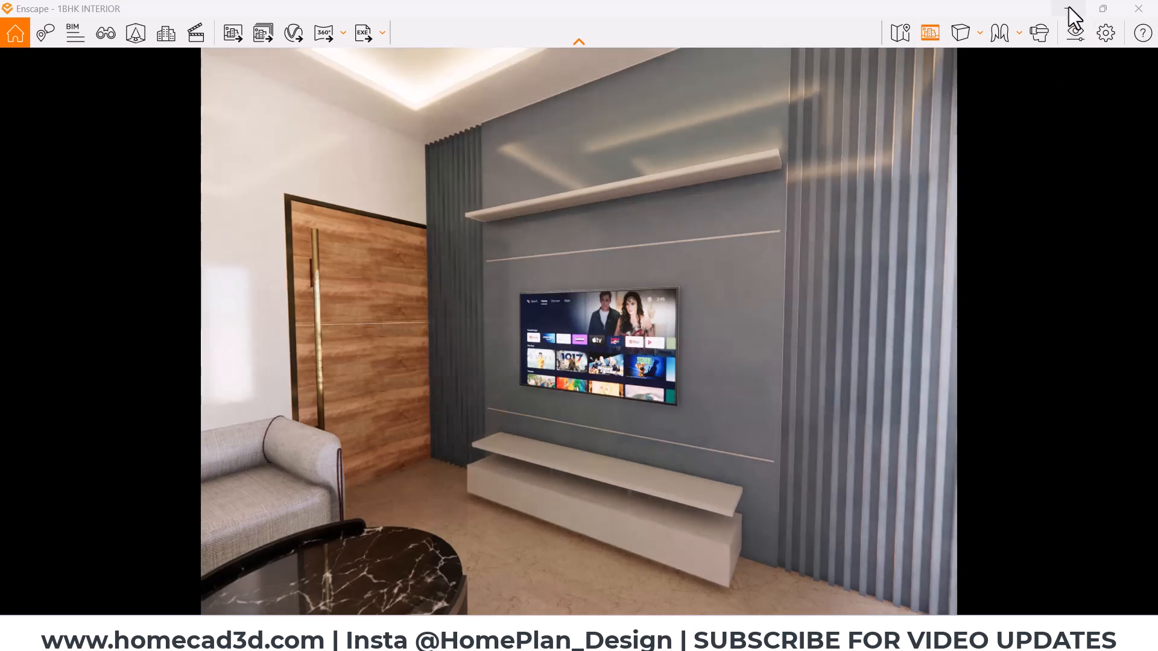
{"action": "left_click", "coordinate": [1069, 7]}
{"action": "scroll", "coordinate": [504, 316], "scroll_direction": "down", "scroll_amount": 1}
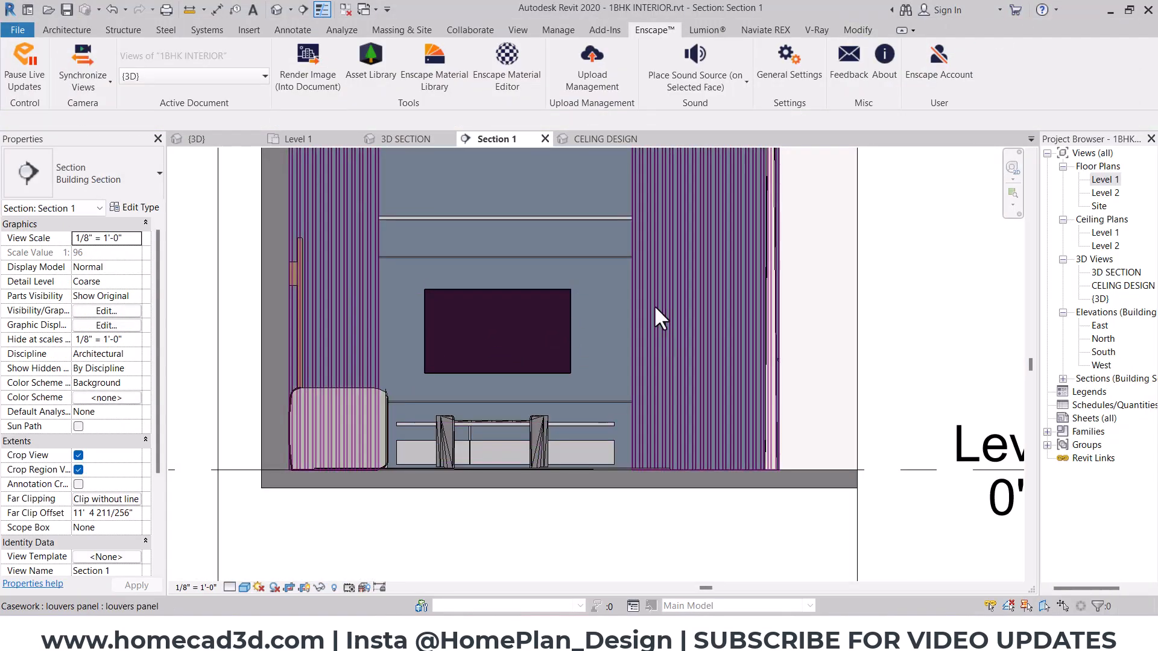
- Open the Level 1 floor plan at the hall seating area
{"action": "left_click", "coordinate": [1116, 179]}
{"action": "double_click", "coordinate": [1105, 180]}
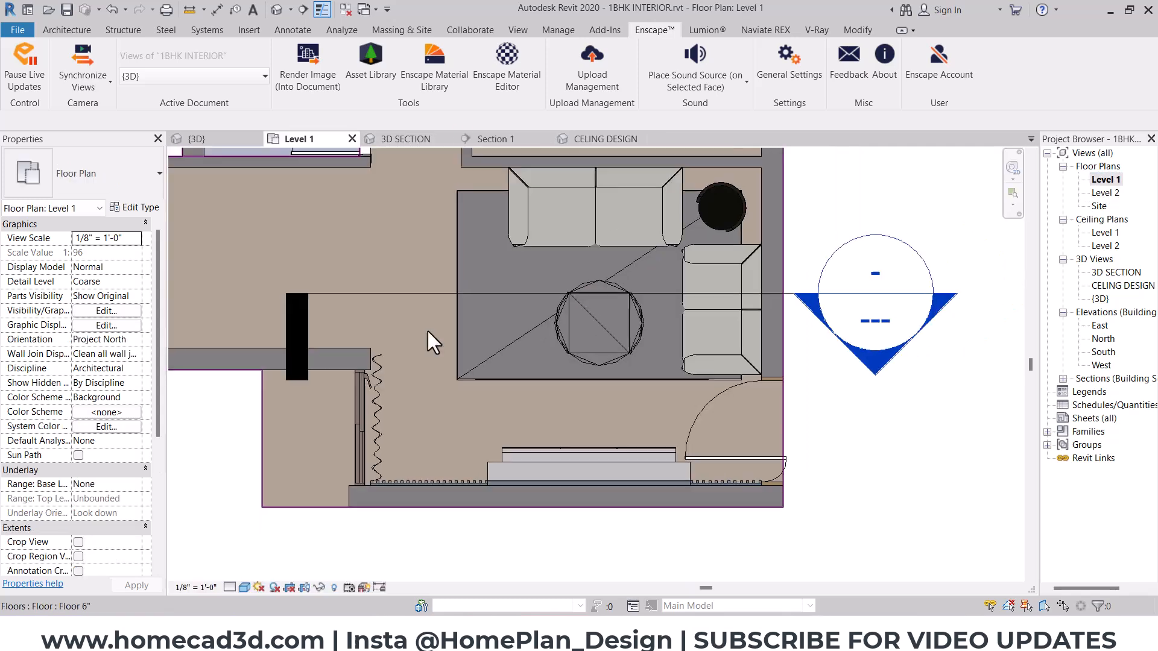
{"action": "scroll", "coordinate": [426, 328], "scroll_direction": "down", "scroll_amount": 1}
{"action": "scroll", "coordinate": [538, 284], "scroll_direction": "up", "scroll_amount": 2}
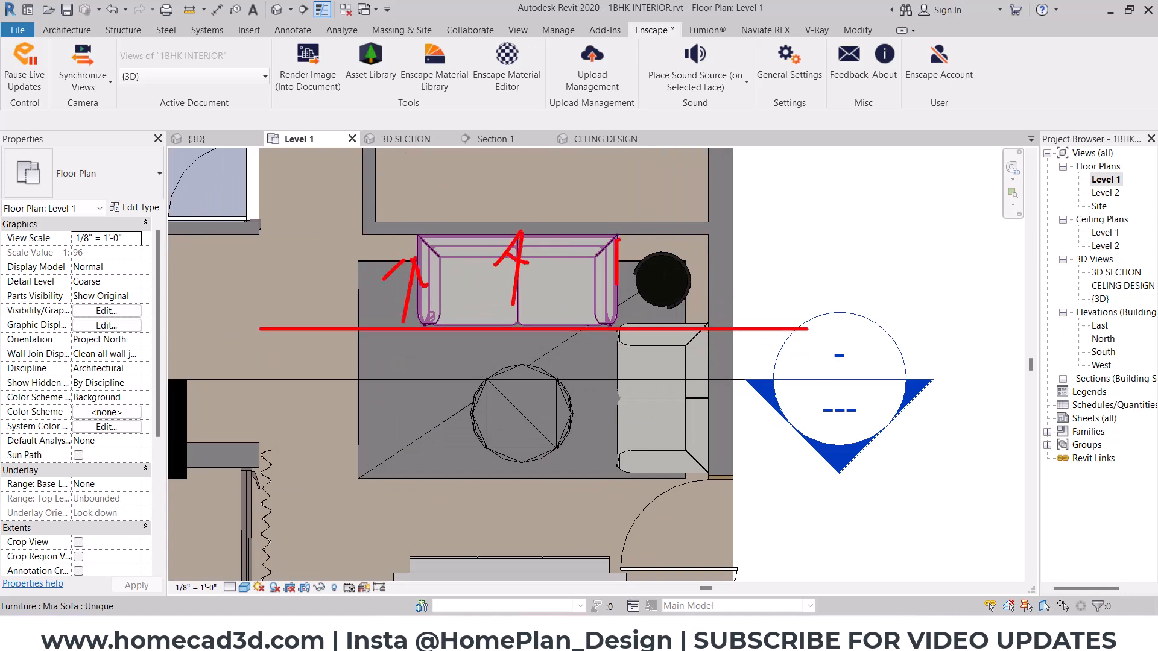
{"action": "key", "text": "Escape"}
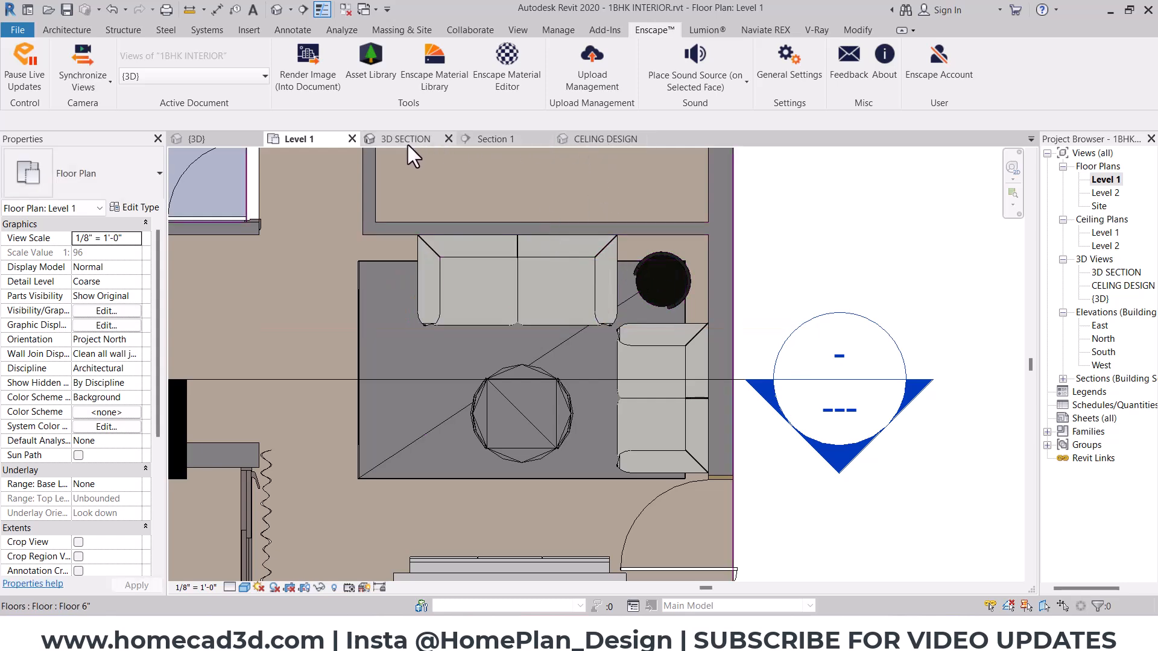
- Flip Section 1 in the plan to face the wall behind the upper sofa and open its section view
{"action": "left_click", "coordinate": [728, 406]}
{"action": "left_click", "coordinate": [239, 379]}
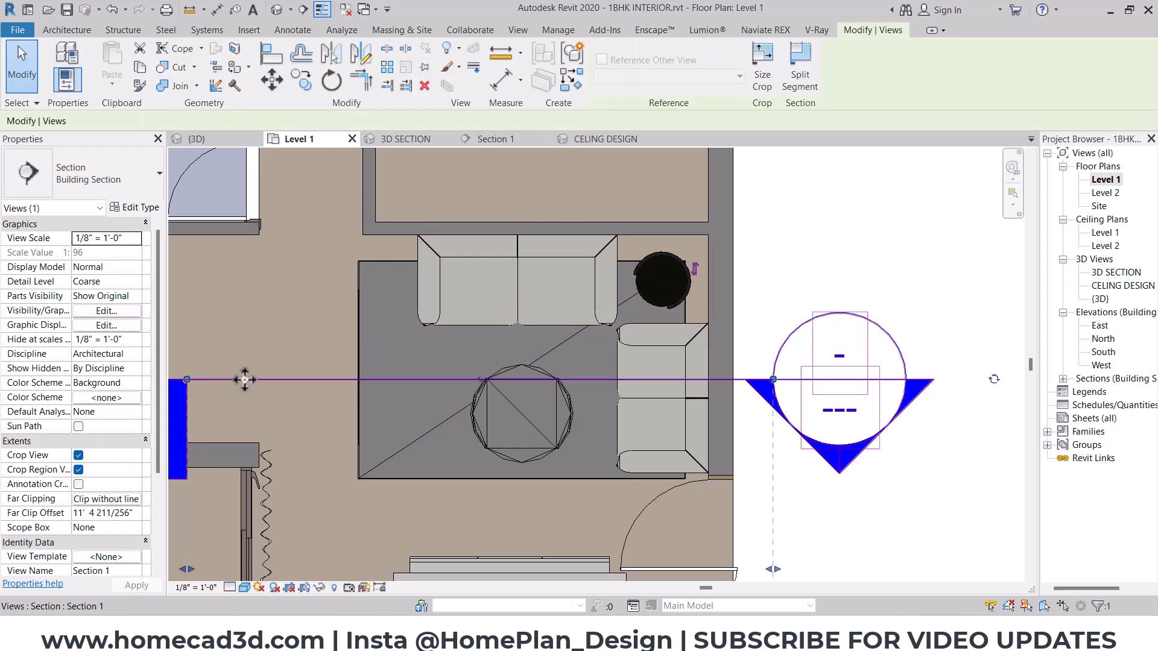
{"action": "right_click", "coordinate": [245, 380]}
{"action": "key", "text": "Escape"}
{"action": "scroll", "coordinate": [375, 375], "scroll_direction": "down", "scroll_amount": 2}
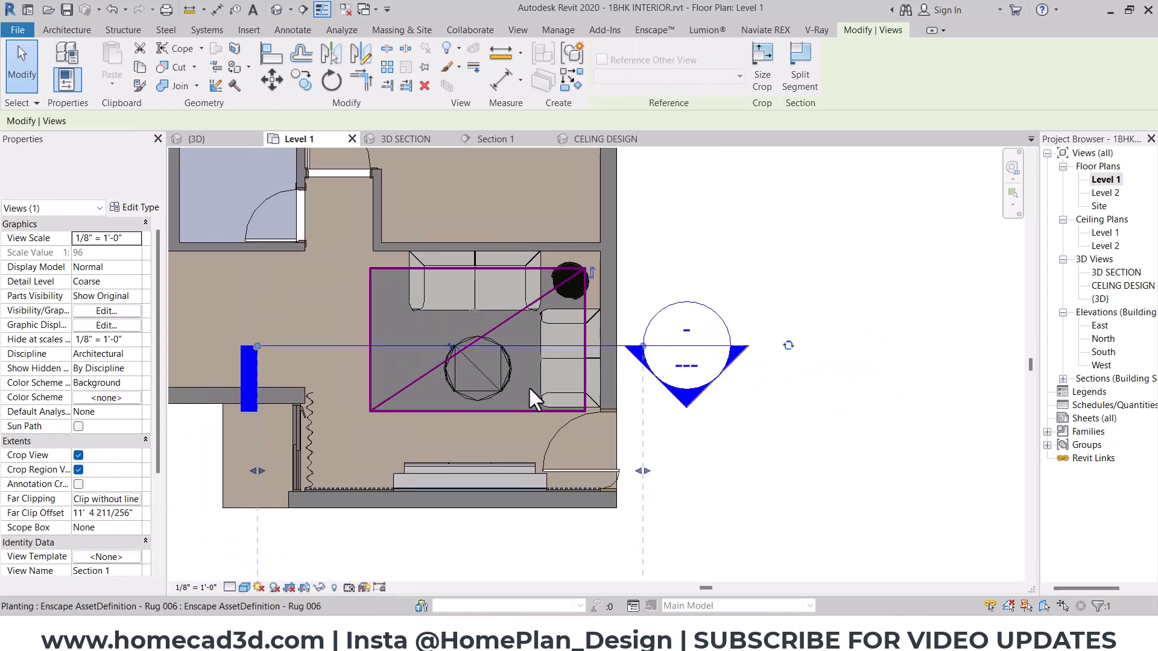
{"action": "scroll", "coordinate": [597, 298], "scroll_direction": "up", "scroll_amount": 2}
{"action": "left_click", "coordinate": [594, 269]}
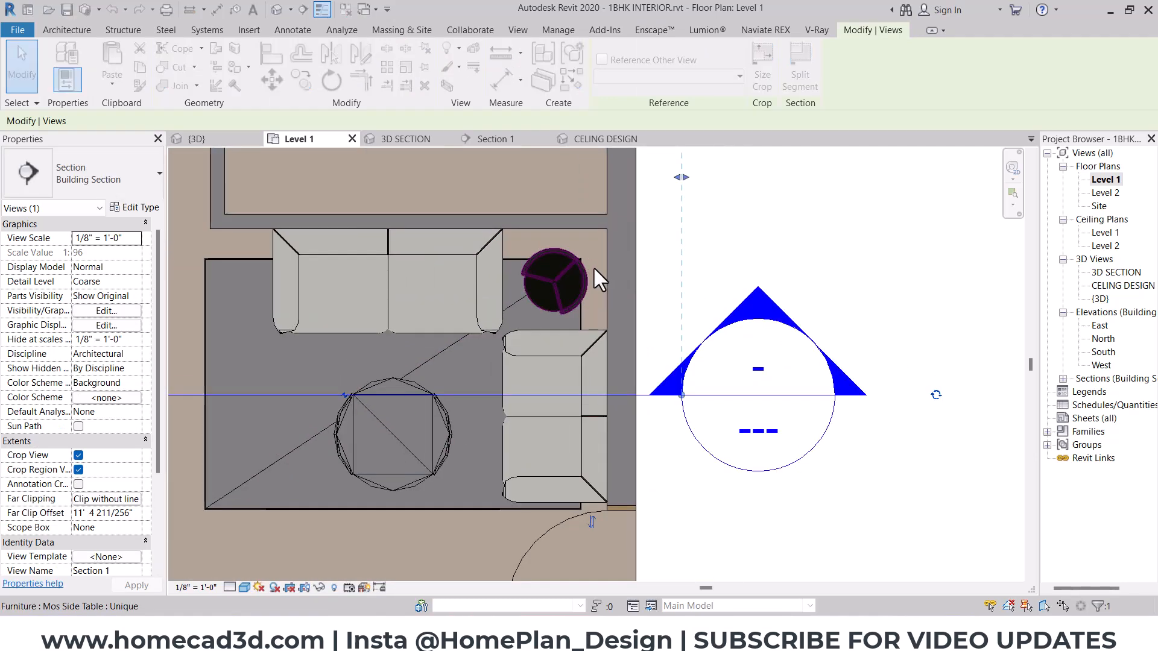
{"action": "right_click", "coordinate": [662, 394]}
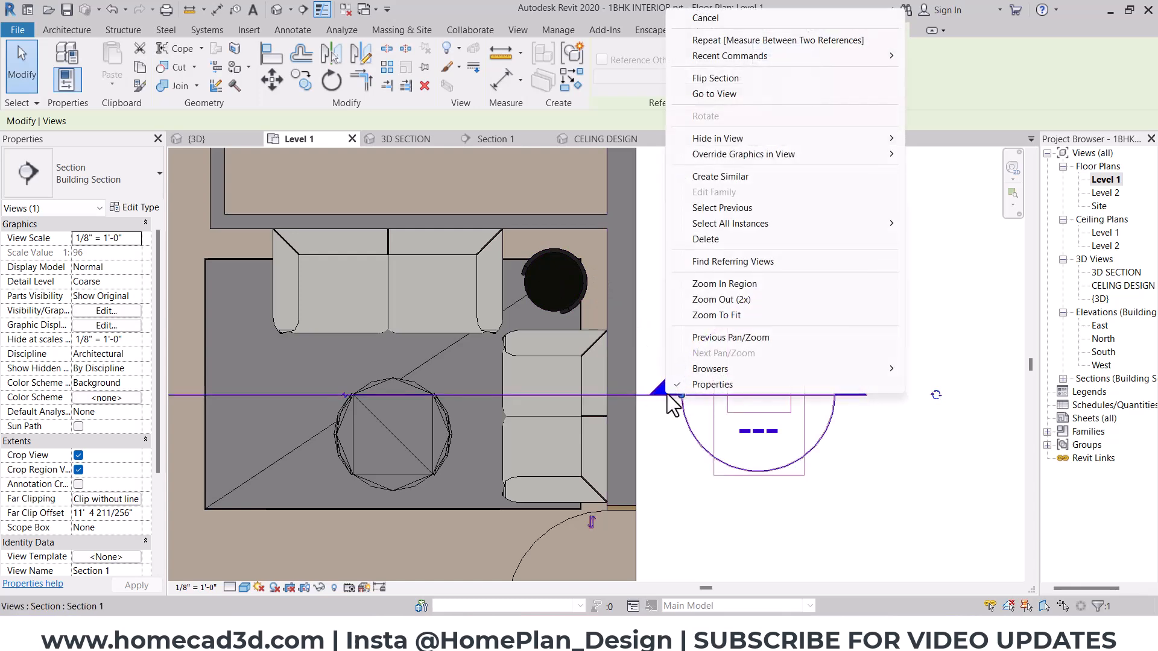
{"action": "left_click", "coordinate": [727, 92]}
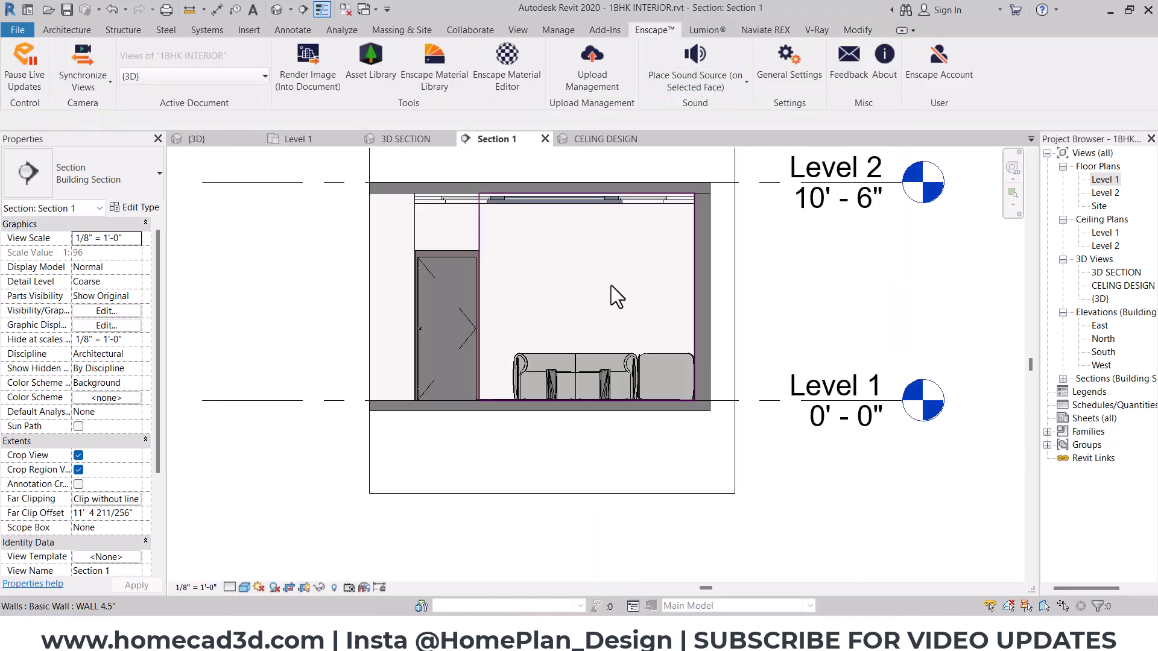
{"action": "scroll", "coordinate": [502, 334], "scroll_direction": "up", "scroll_amount": 1}
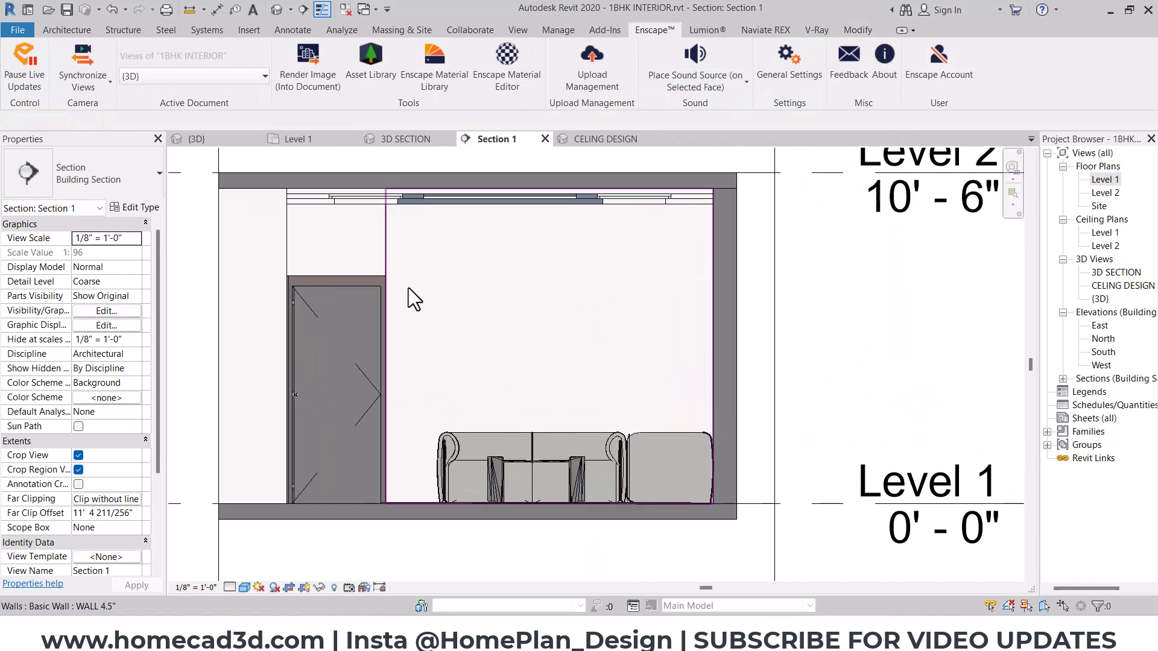
{"action": "left_click_drag", "start_coordinate": [396, 220], "coordinate": [485, 405]}
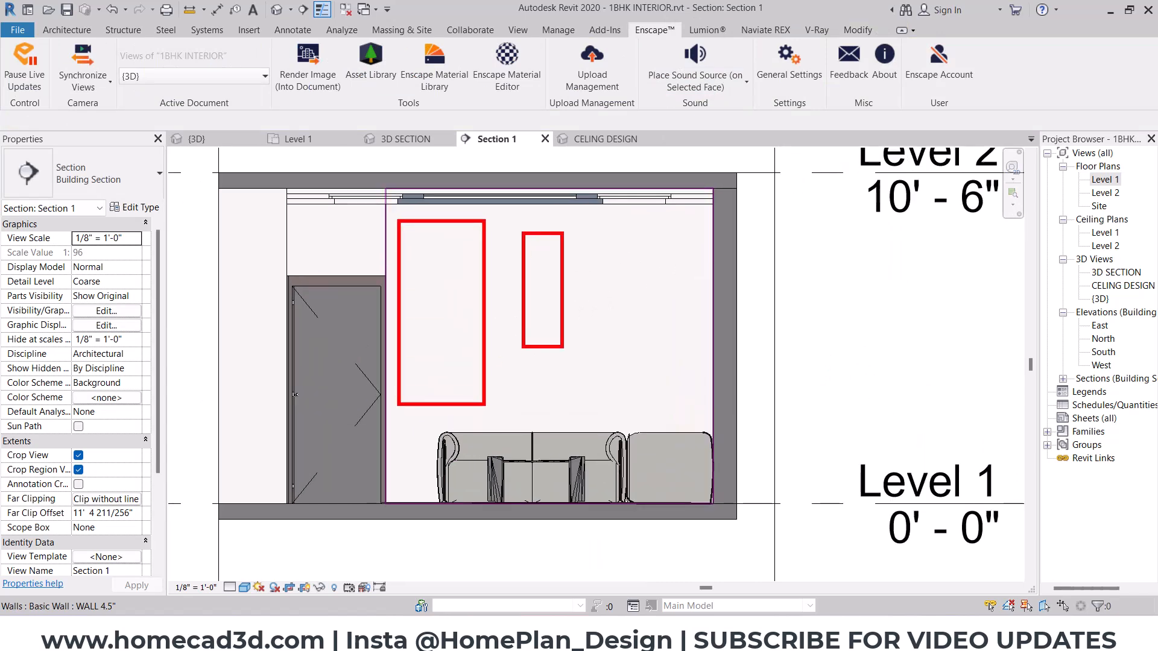
{"action": "left_click_drag", "start_coordinate": [563, 348], "coordinate": [596, 411]}
{"action": "left_click_drag", "start_coordinate": [640, 262], "coordinate": [704, 412]}
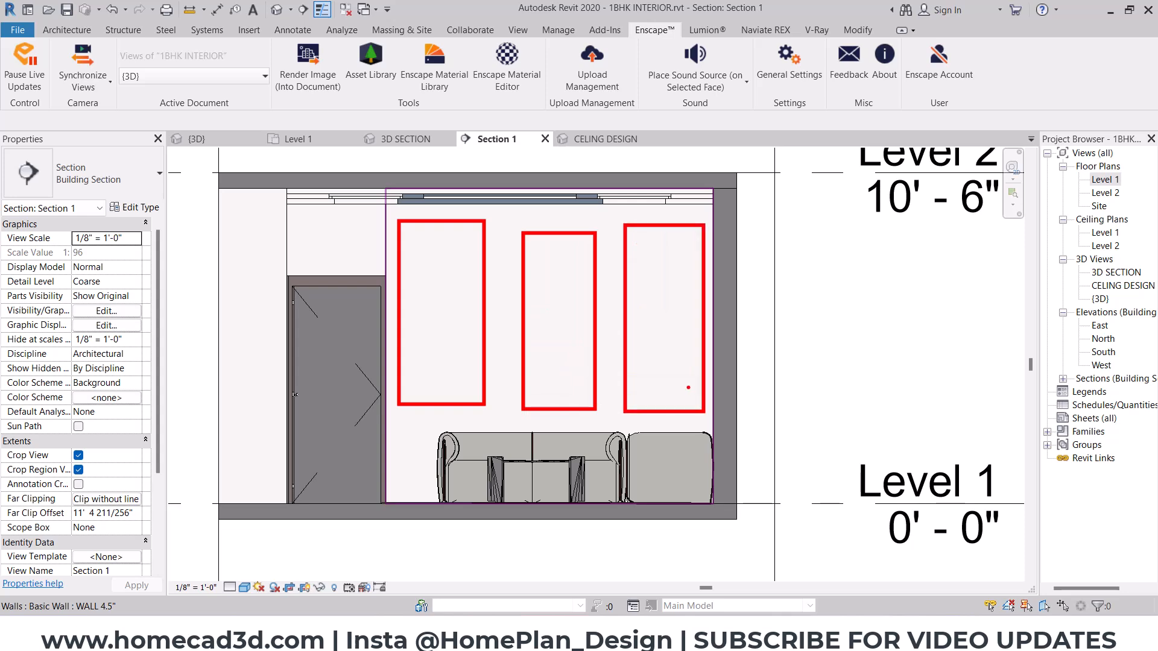
{"action": "key", "text": "Escape"}
- Create an in-place model in the Casework category named "hall wall deisgn"
{"action": "scroll", "coordinate": [645, 298], "scroll_direction": "up", "scroll_amount": 2}
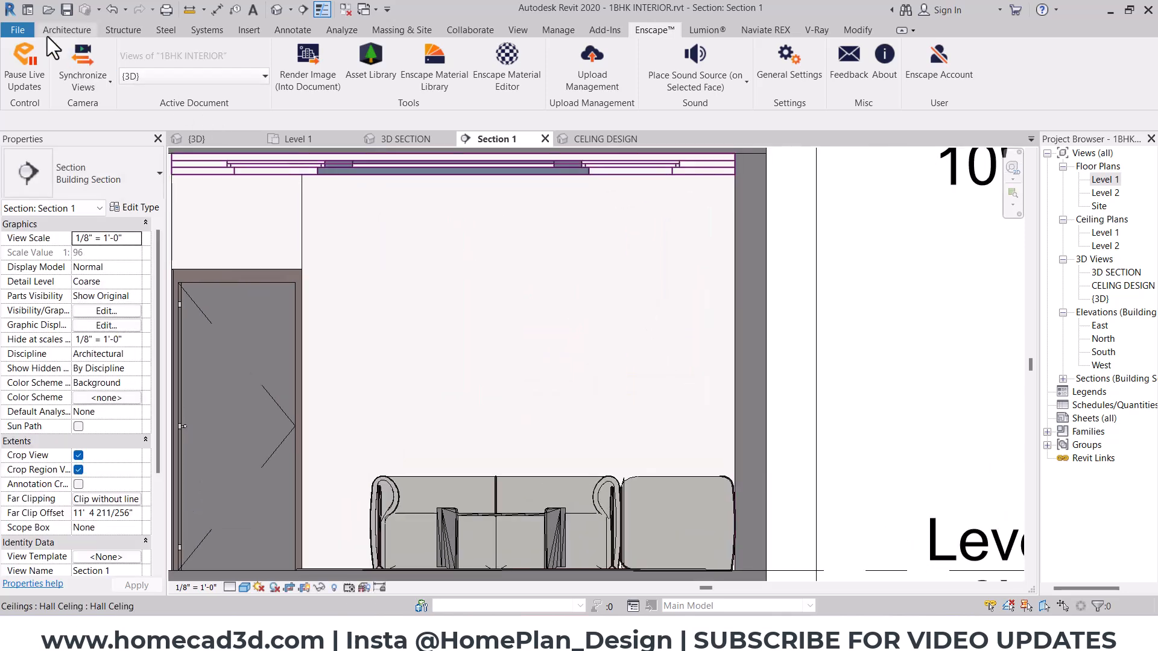
{"action": "left_click", "coordinate": [24, 60]}
{"action": "left_click", "coordinate": [78, 30]}
{"action": "left_click", "coordinate": [178, 78]}
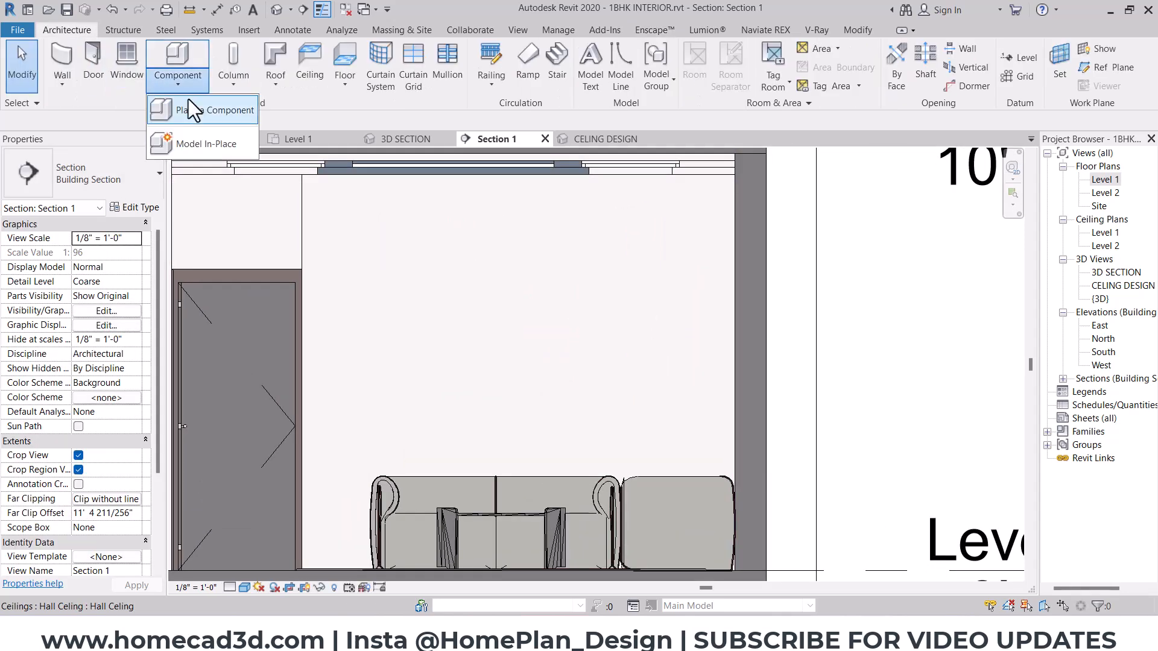
{"action": "left_click", "coordinate": [193, 137]}
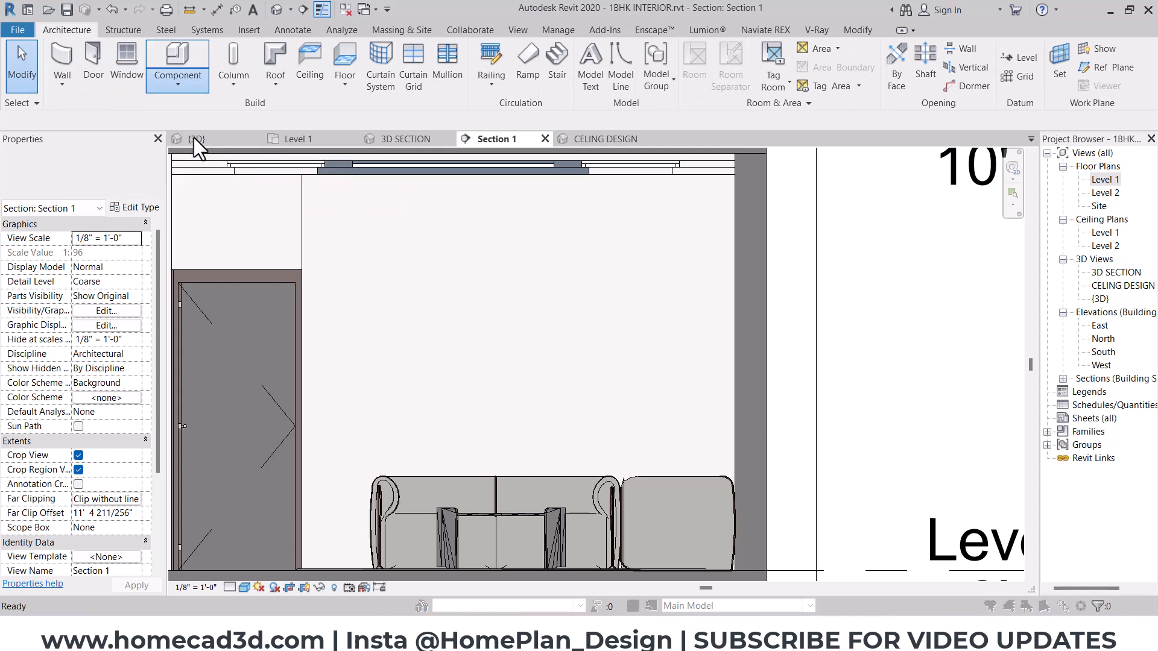
{"action": "left_click", "coordinate": [561, 532]}
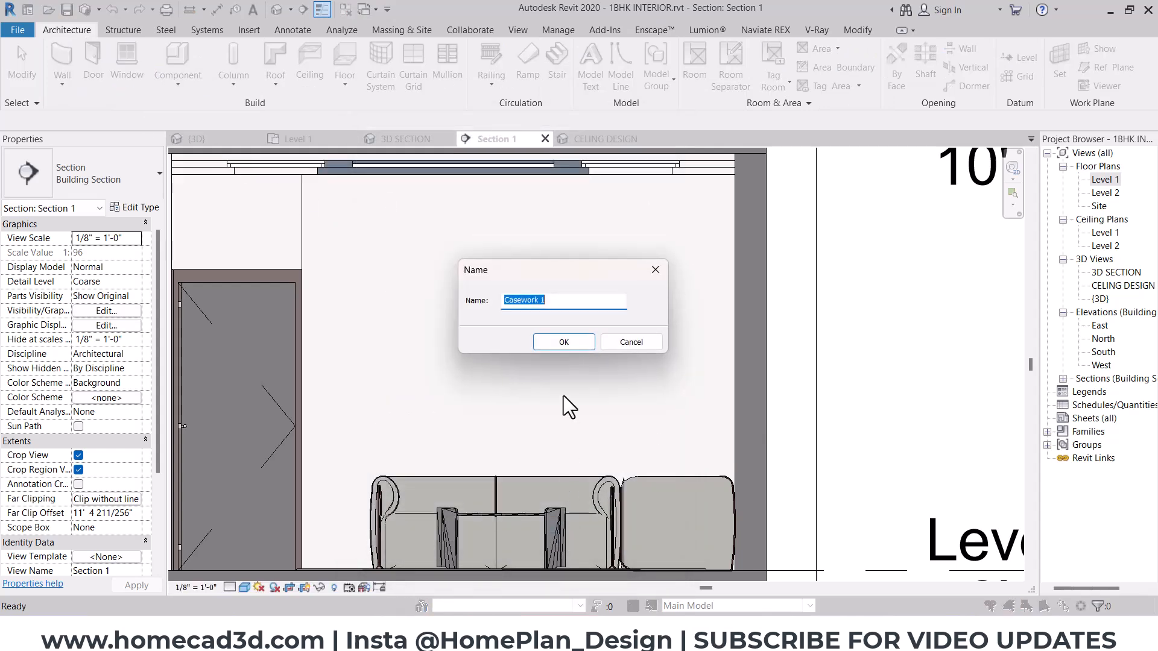
{"action": "type", "text": "hall wall deisgn"}
{"action": "key", "text": "Return"}
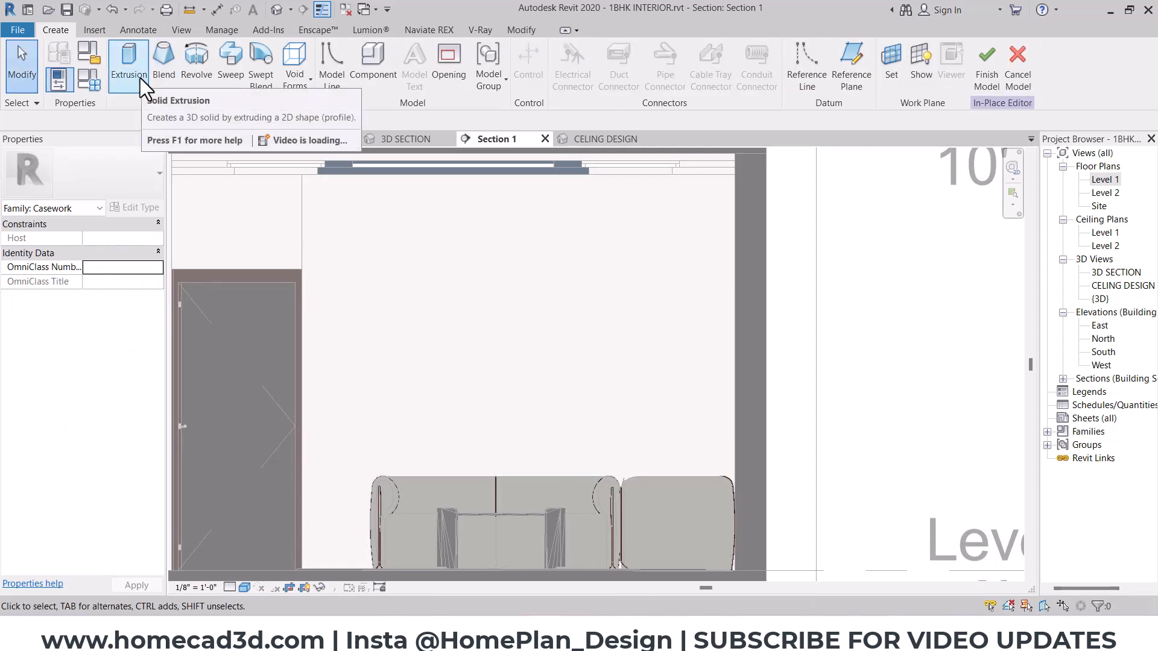
- Start a Sweep with a sketched path, picking the face of the wall behind the sofa as work plane
{"action": "left_click", "coordinate": [234, 73]}
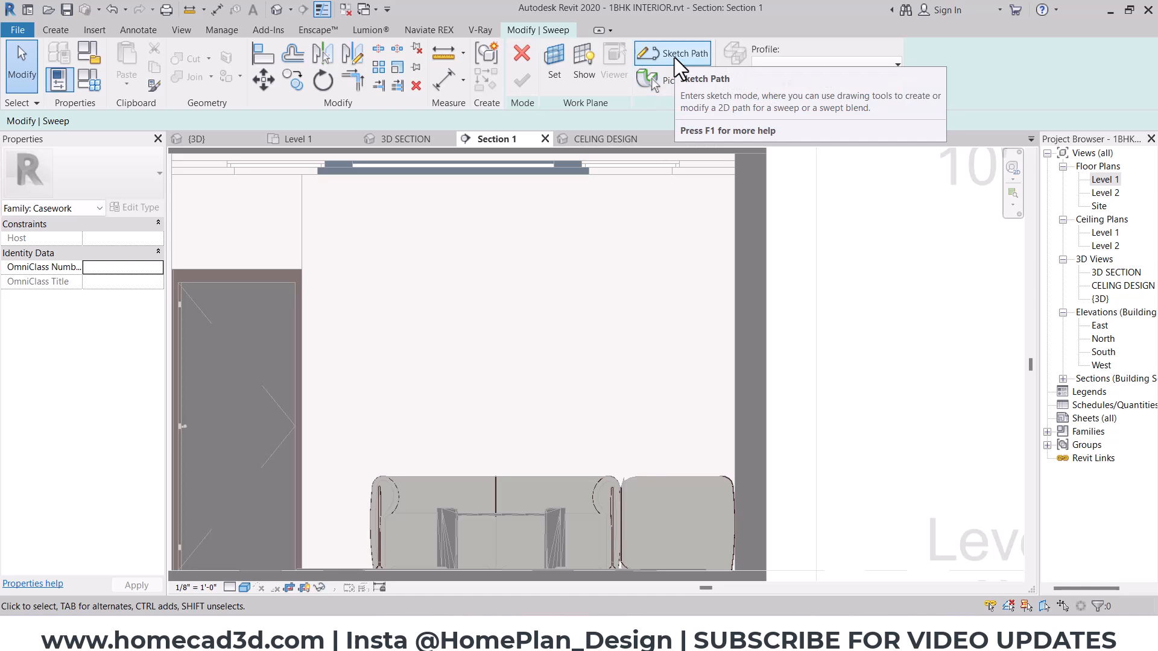
{"action": "left_click", "coordinate": [676, 58]}
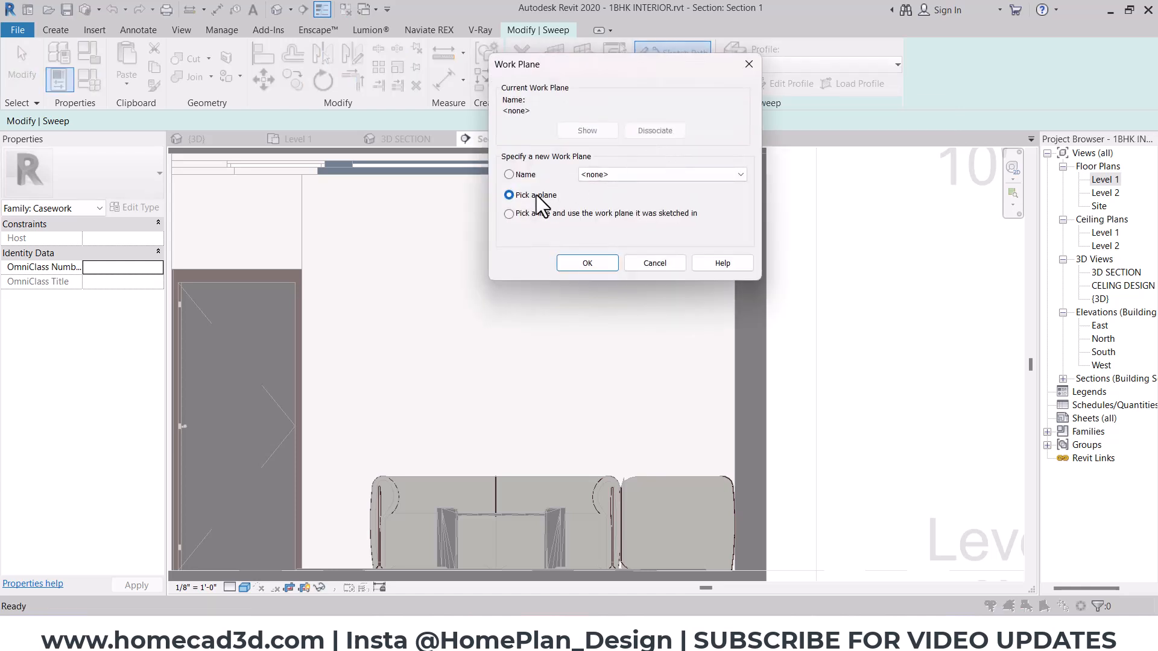
{"action": "left_click", "coordinate": [576, 259]}
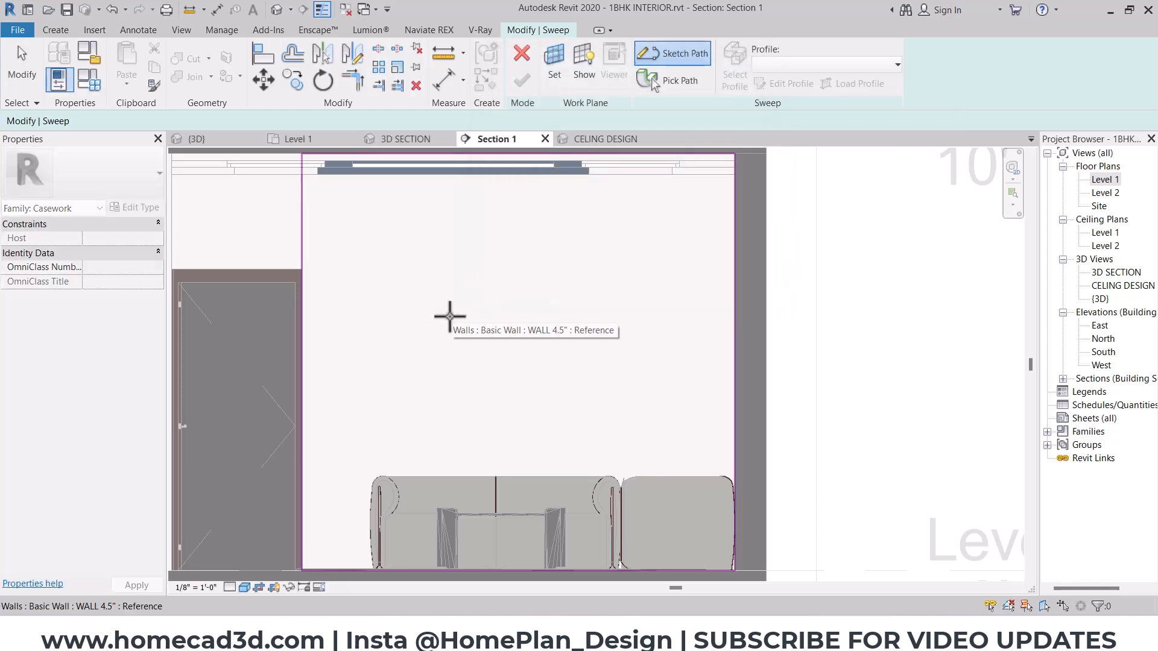
{"action": "left_click", "coordinate": [459, 326]}
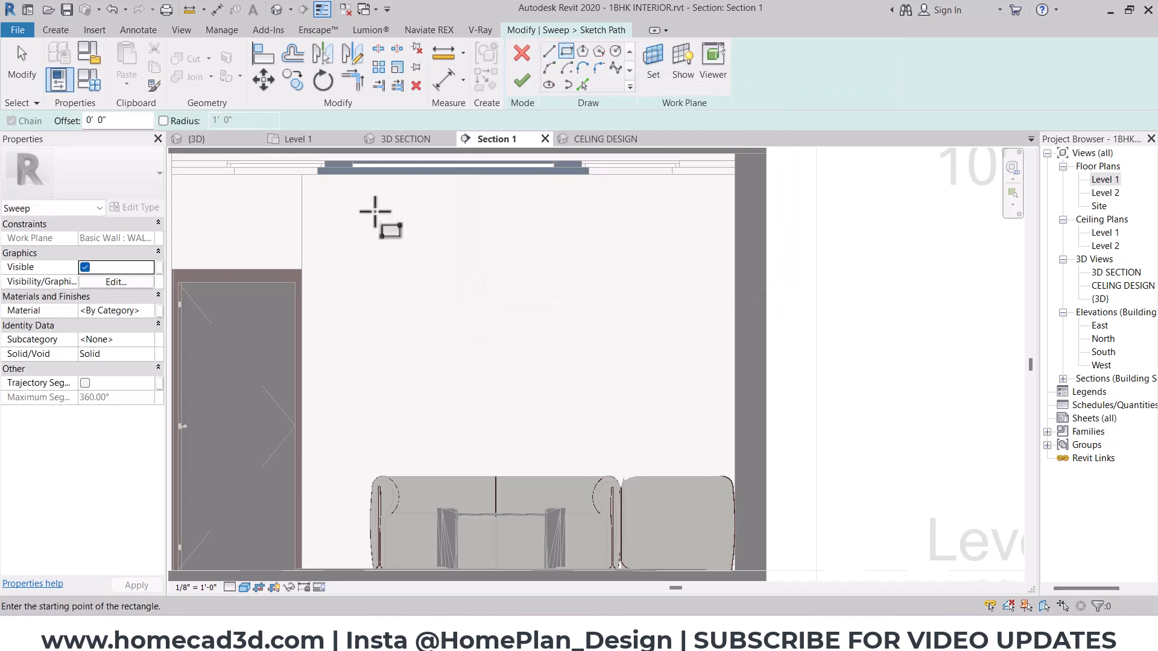
{"action": "type", "text": "1"}
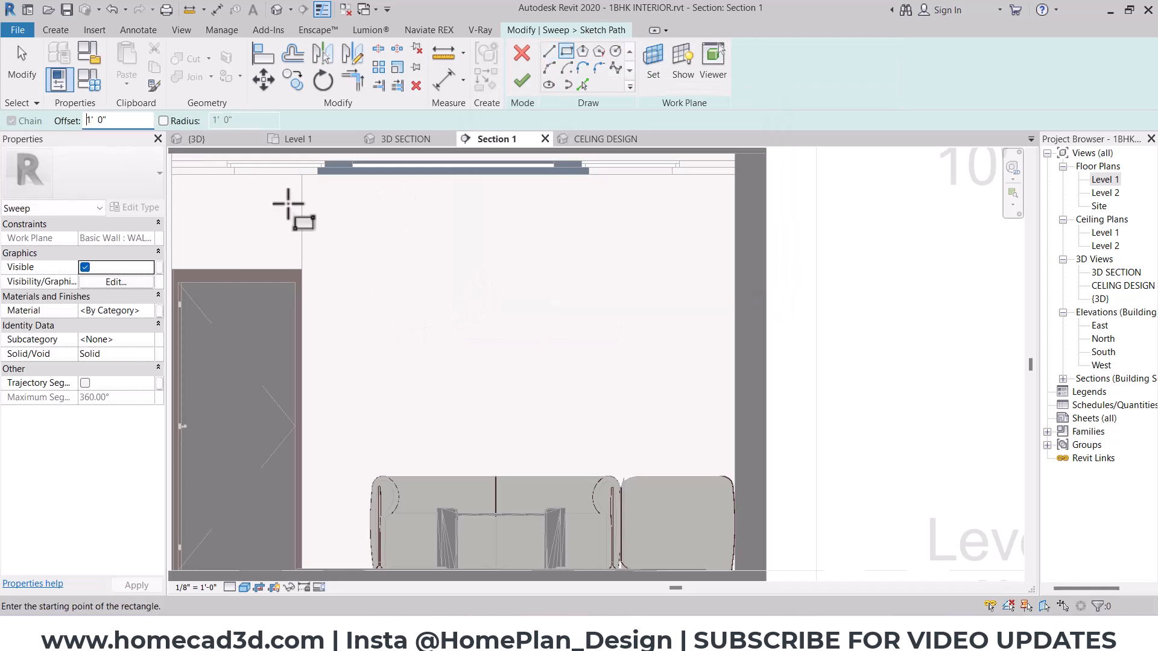
{"action": "left_click", "coordinate": [303, 174]}
{"action": "key", "text": "Escape"}
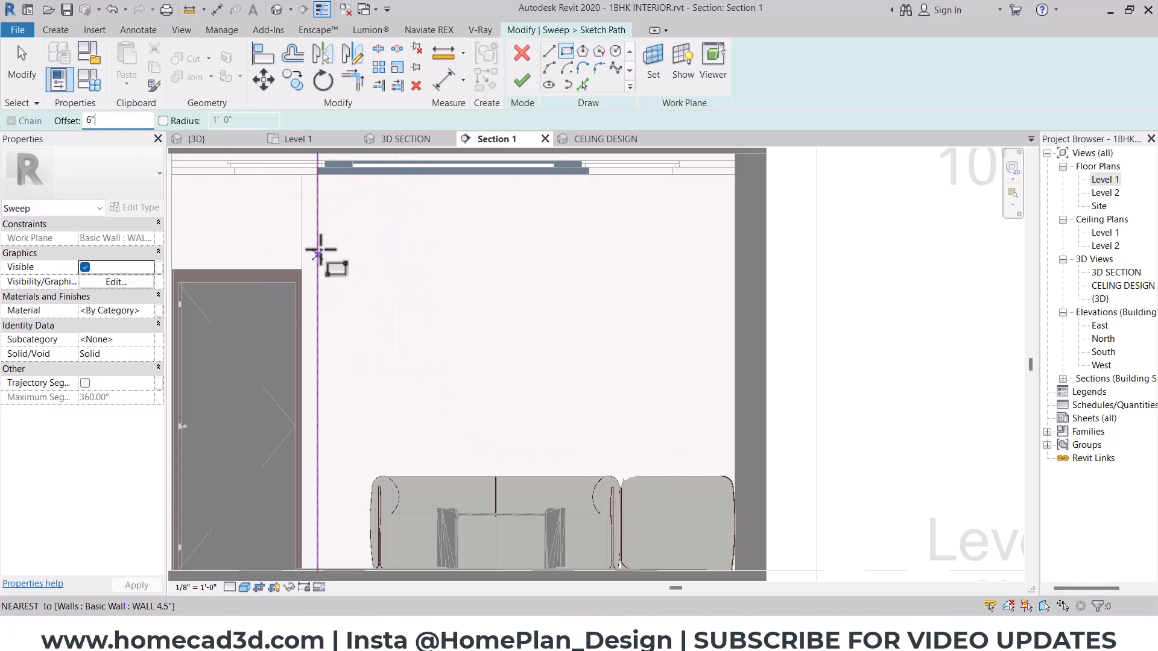
- Sketch a rectangular path offset 6" inward from the wall-ceiling corner beside the door, about 2'-7" wide and 6'-3" high, ending above the sofa
{"action": "left_click", "coordinate": [303, 175]}
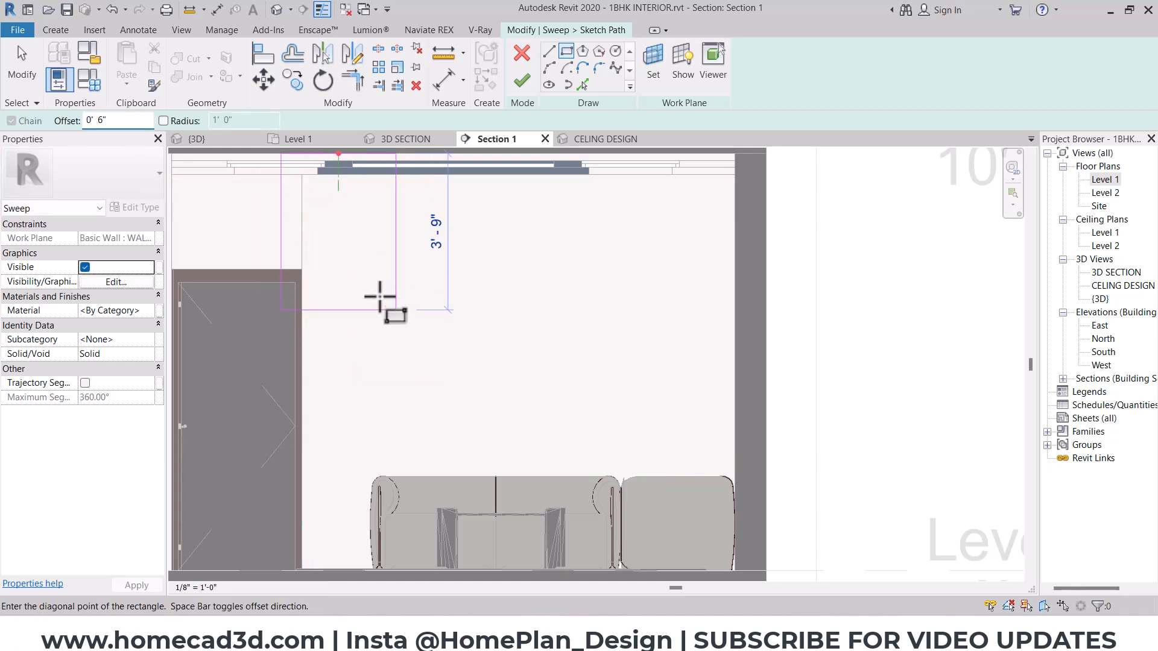
{"action": "left_click", "coordinate": [452, 476]}
{"action": "key", "text": "Escape"}
- Set the width of the rectangular sweep path to 2'
{"action": "left_click", "coordinate": [431, 318]}
{"action": "middle_click_drag", "start_coordinate": [430, 273], "coordinate": [436, 331]}
{"action": "left_click", "coordinate": [390, 207]}
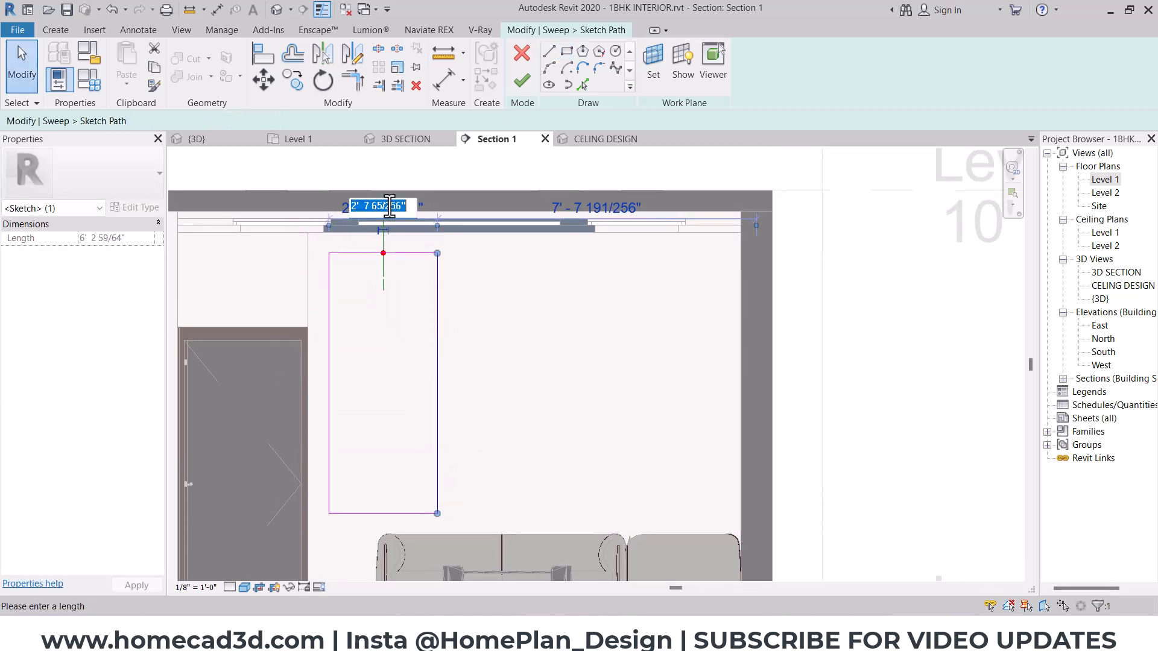
{"action": "type", "text": "2'"}
{"action": "key", "text": "Return"}
{"action": "left_click", "coordinate": [491, 334]}
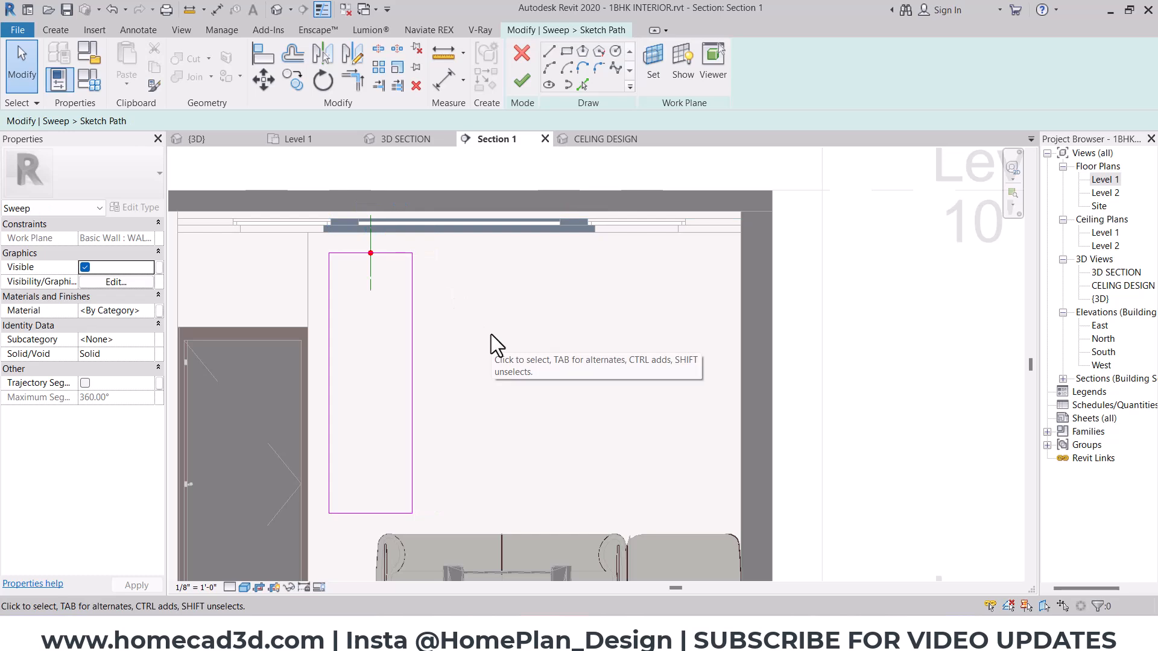
- Finish the sweep path and start sketching its profile in the 3D SECTION view, seen from the left side
{"action": "left_click", "coordinate": [397, 140]}
{"action": "mouse_move", "coordinate": [422, 294]}
{"action": "middle_mouse_down", "text": "shift"}
{"action": "mouse_move", "coordinate": [431, 329]}
{"action": "mouse_move", "coordinate": [422, 366]}
{"action": "mouse_move", "coordinate": [305, 344]}
{"action": "middle_mouse_up", "text": "shift"}
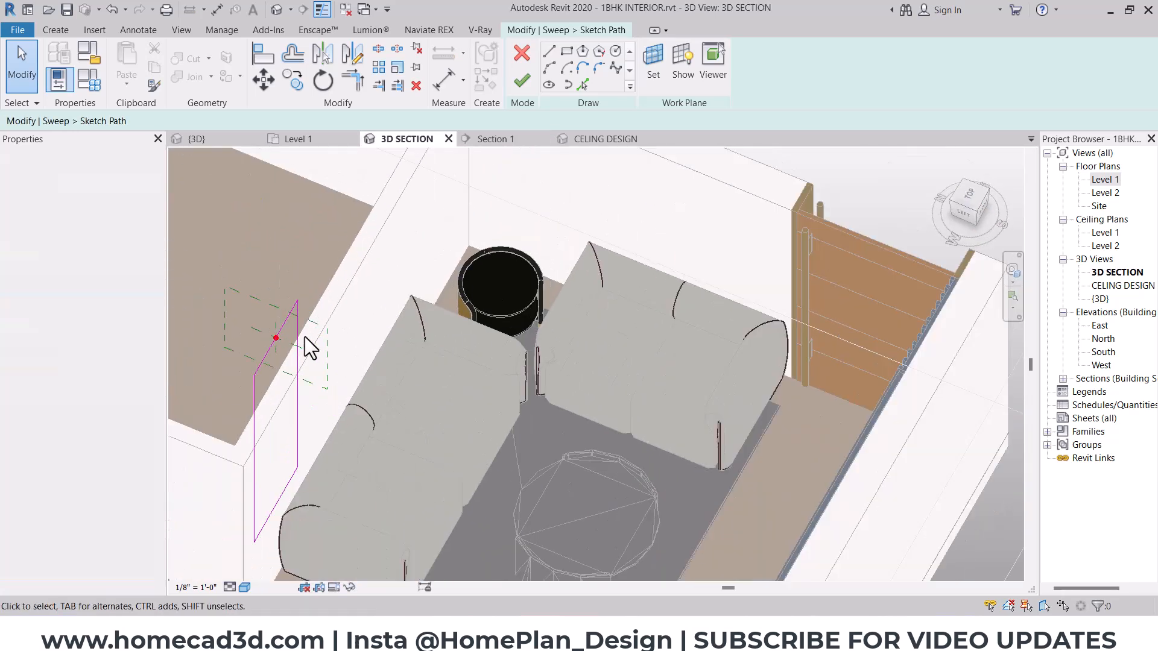
{"action": "scroll", "coordinate": [338, 255], "scroll_direction": "up", "scroll_amount": 3}
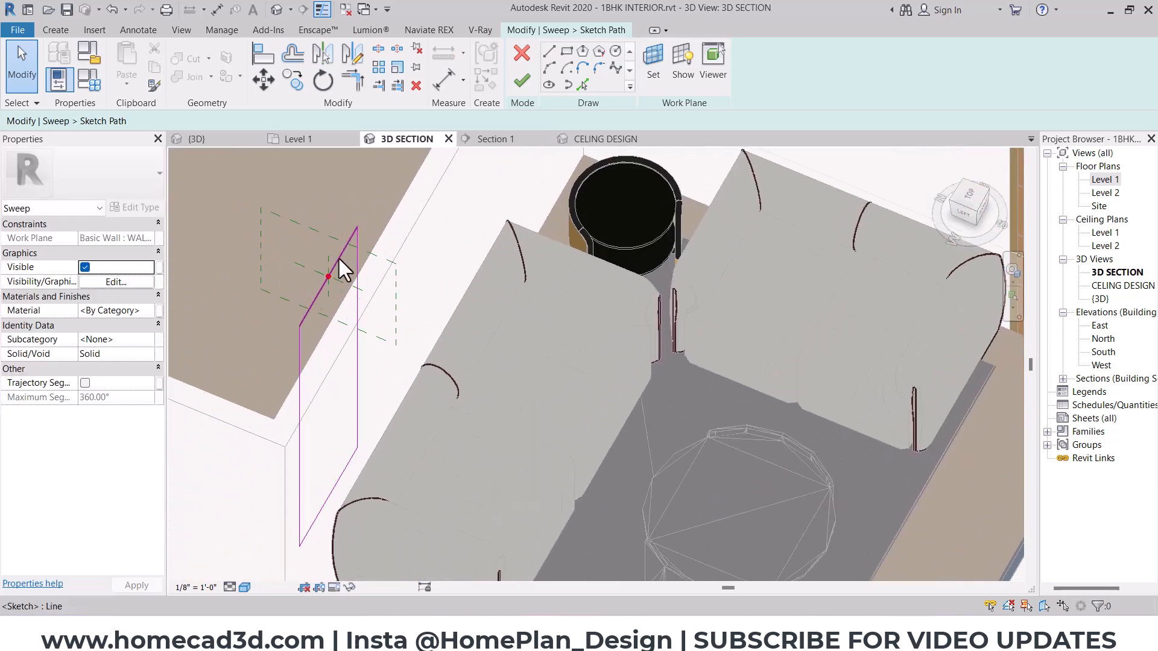
{"action": "left_click", "coordinate": [520, 80]}
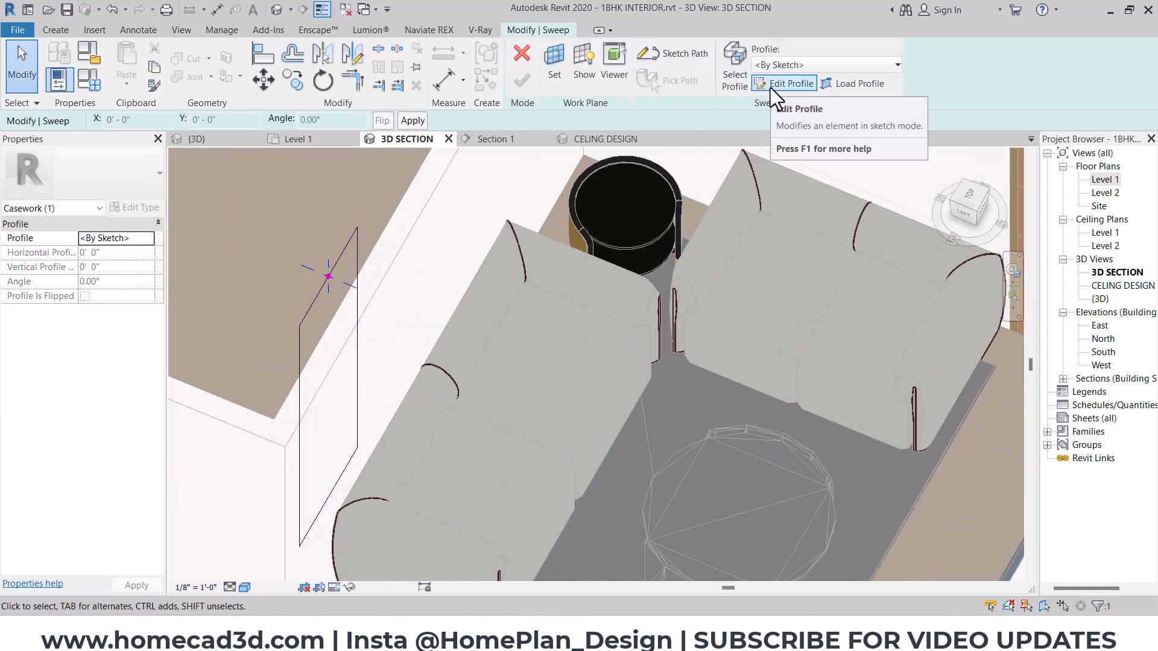
{"action": "left_click", "coordinate": [769, 88]}
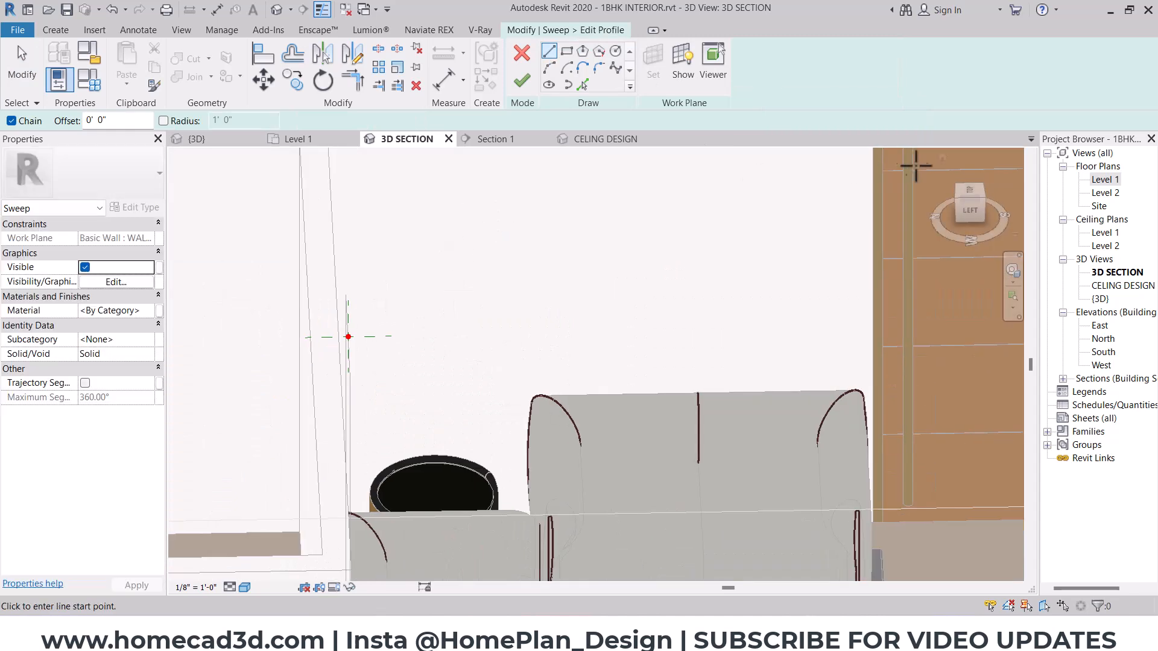
{"action": "left_click", "coordinate": [973, 218]}
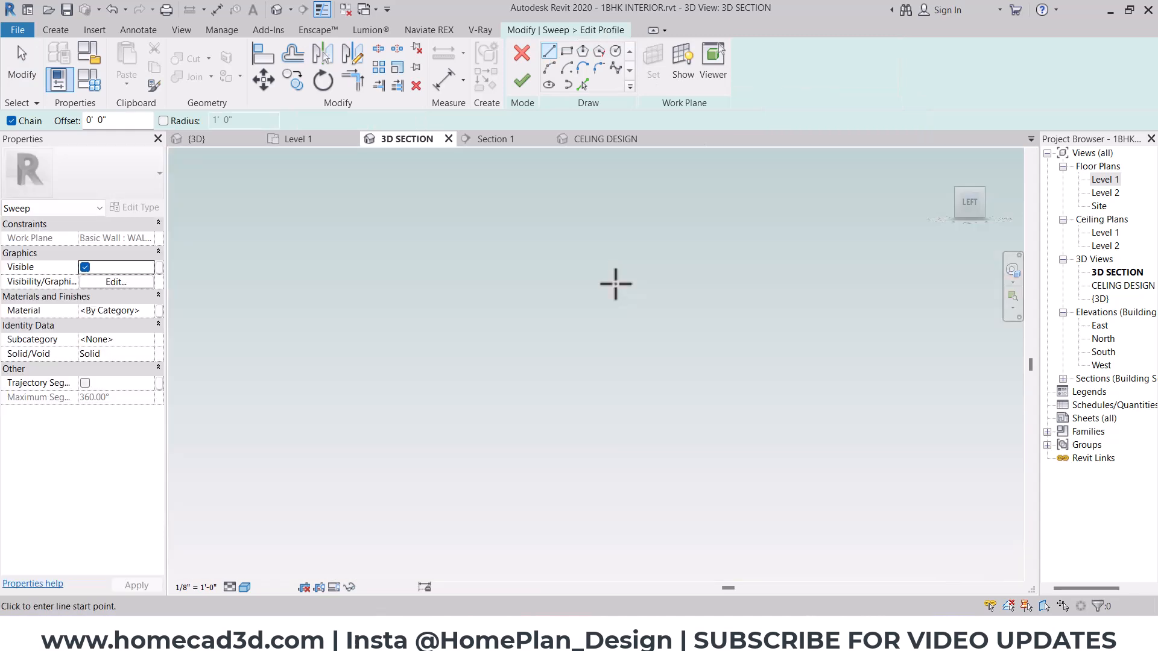
- Draw a closed stepped profile from the path point, 1/2" wide and 1/2" high, with 1/4" steps on its lower outer side
{"action": "scroll", "coordinate": [603, 308], "scroll_direction": "up", "scroll_amount": 6}
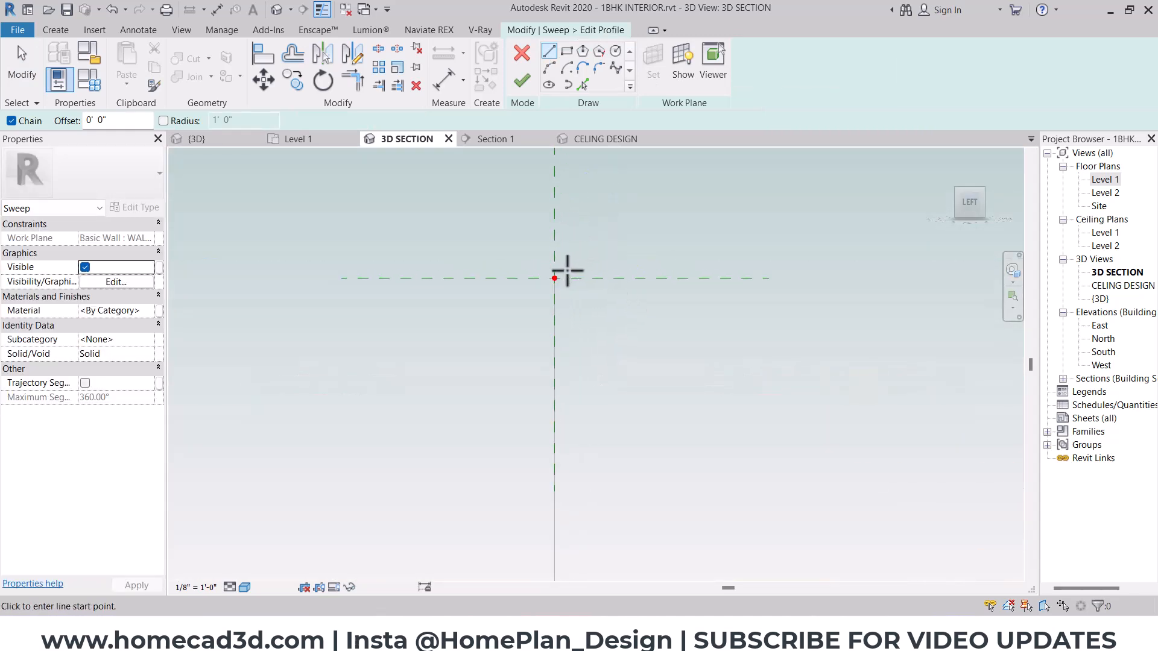
{"action": "left_click", "coordinate": [555, 279]}
{"action": "scroll", "coordinate": [574, 278], "scroll_direction": "up", "scroll_amount": 3}
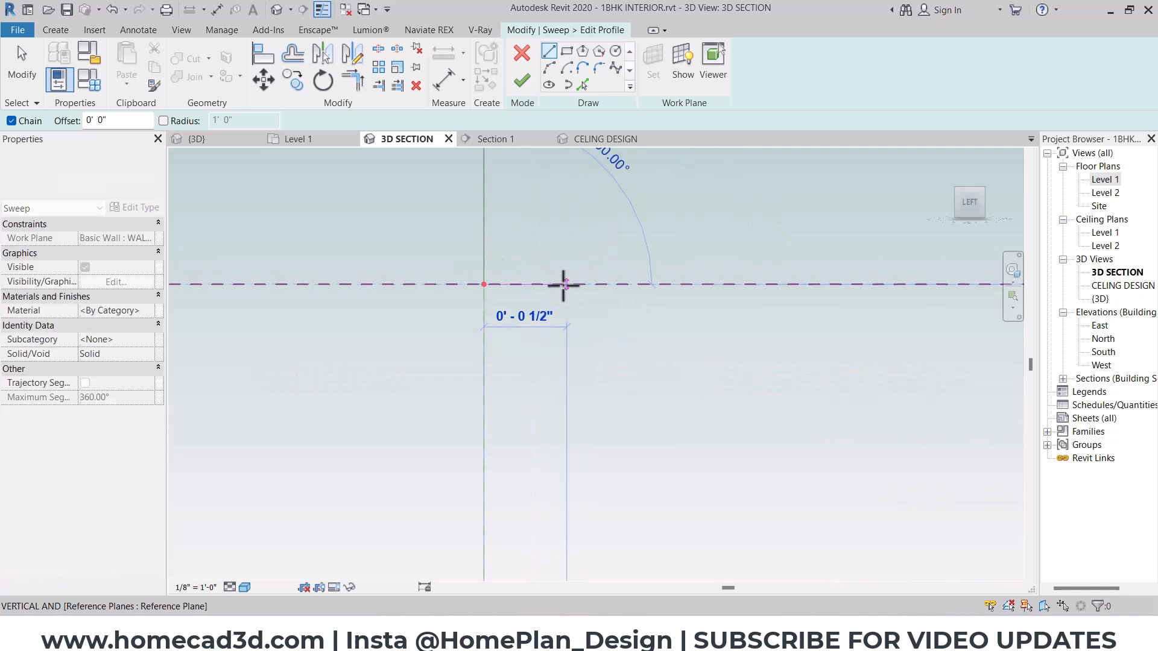
{"action": "left_click", "coordinate": [566, 284]}
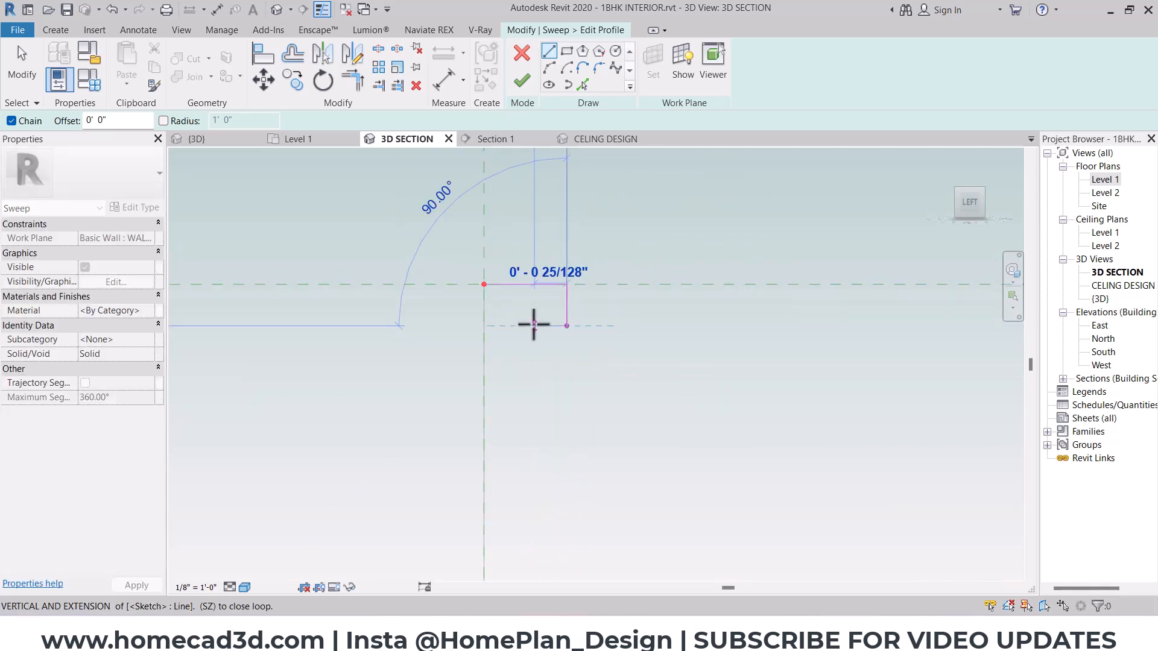
{"action": "left_click", "coordinate": [566, 326]}
{"action": "left_click", "coordinate": [526, 325]}
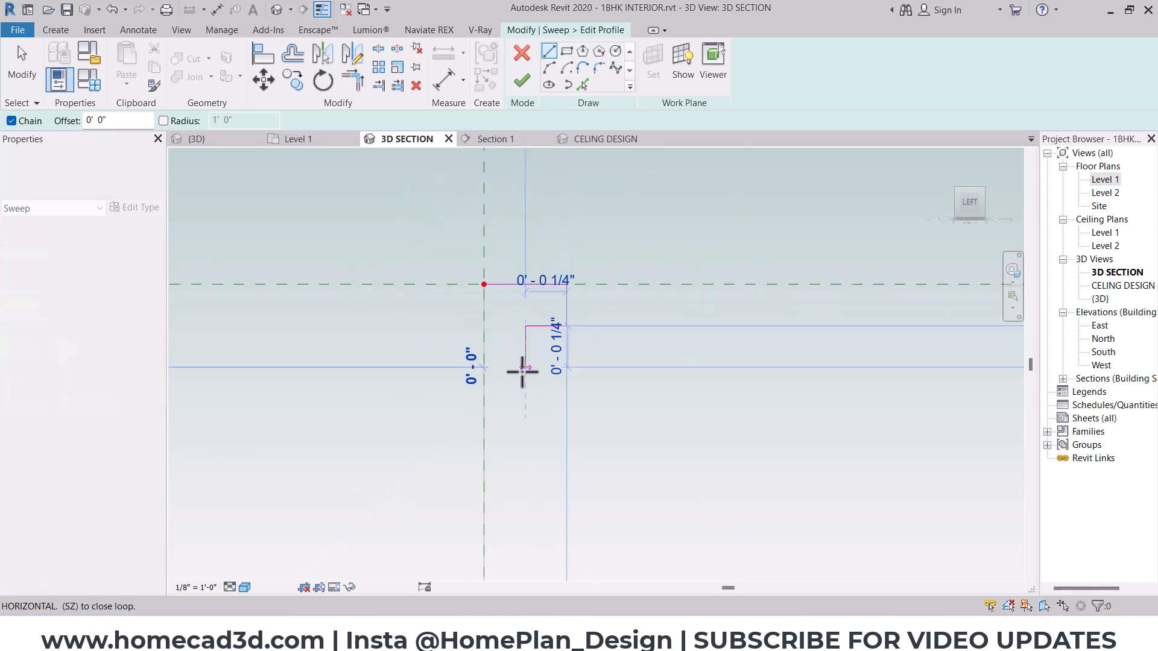
{"action": "left_click", "coordinate": [525, 367]}
{"action": "left_click", "coordinate": [484, 367]}
{"action": "left_click", "coordinate": [484, 285]}
{"action": "key", "text": "Escape"}
{"action": "key", "text": "Escape"}
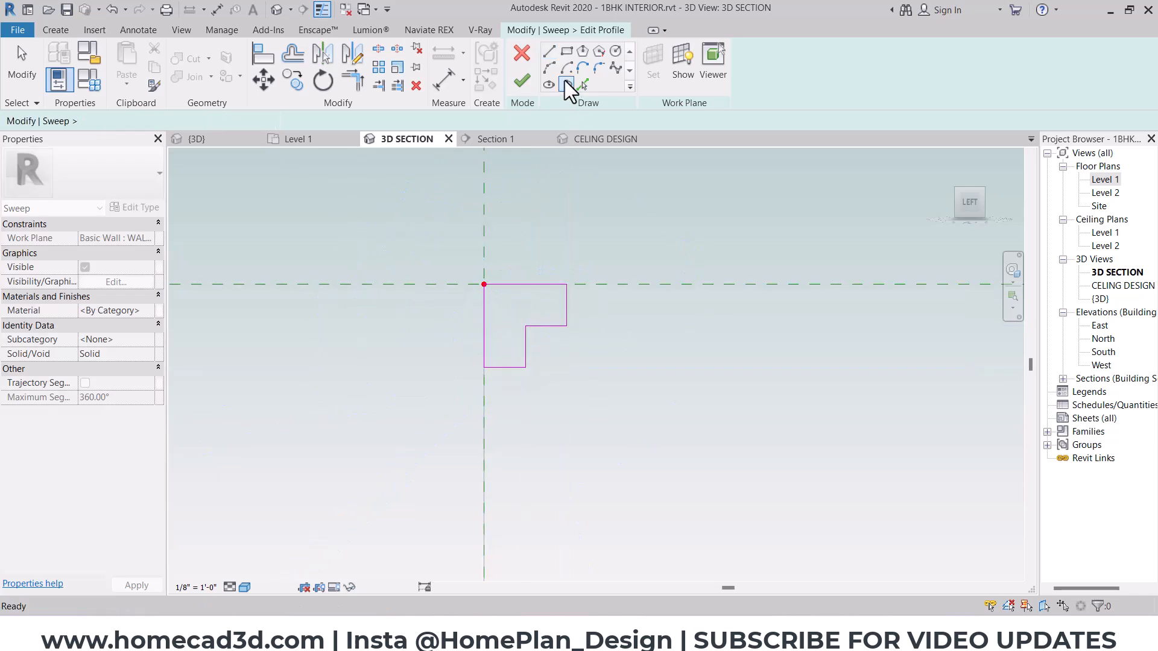
- Draw an outward-curving arc across the profile's inner step corner and trim the two step lines to it
{"action": "scroll", "coordinate": [534, 333], "scroll_direction": "up", "scroll_amount": 3}
{"action": "left_click", "coordinate": [561, 314]}
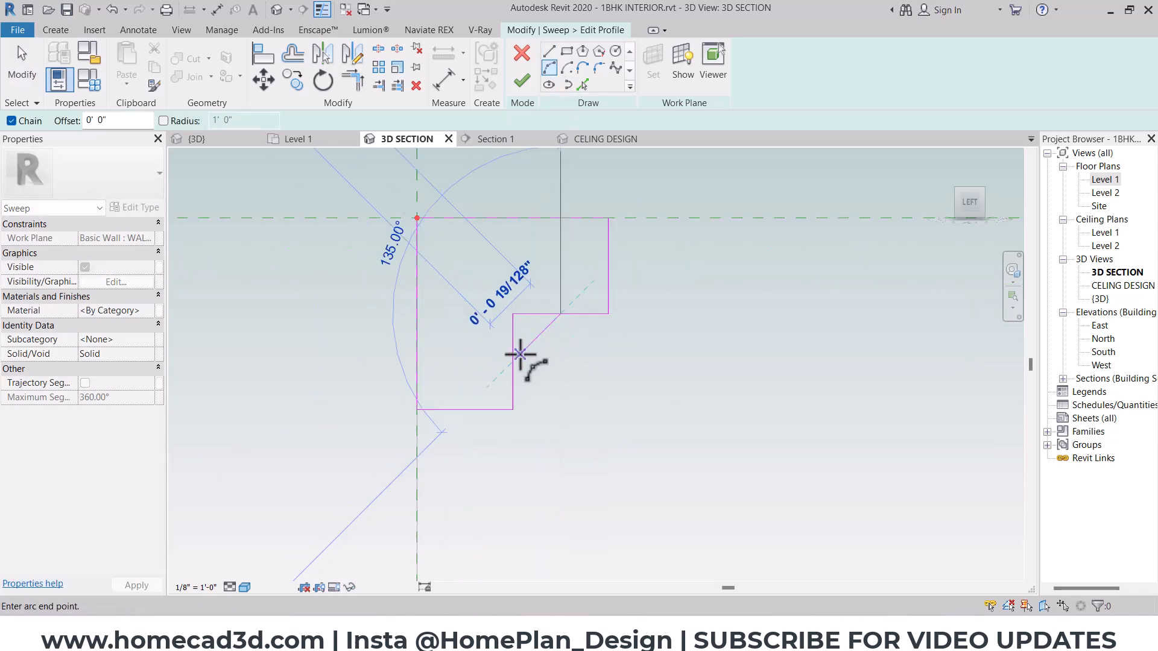
{"action": "left_click", "coordinate": [514, 361]}
{"action": "left_click", "coordinate": [540, 350]}
{"action": "key", "text": "Escape"}
{"action": "key", "text": "Escape"}
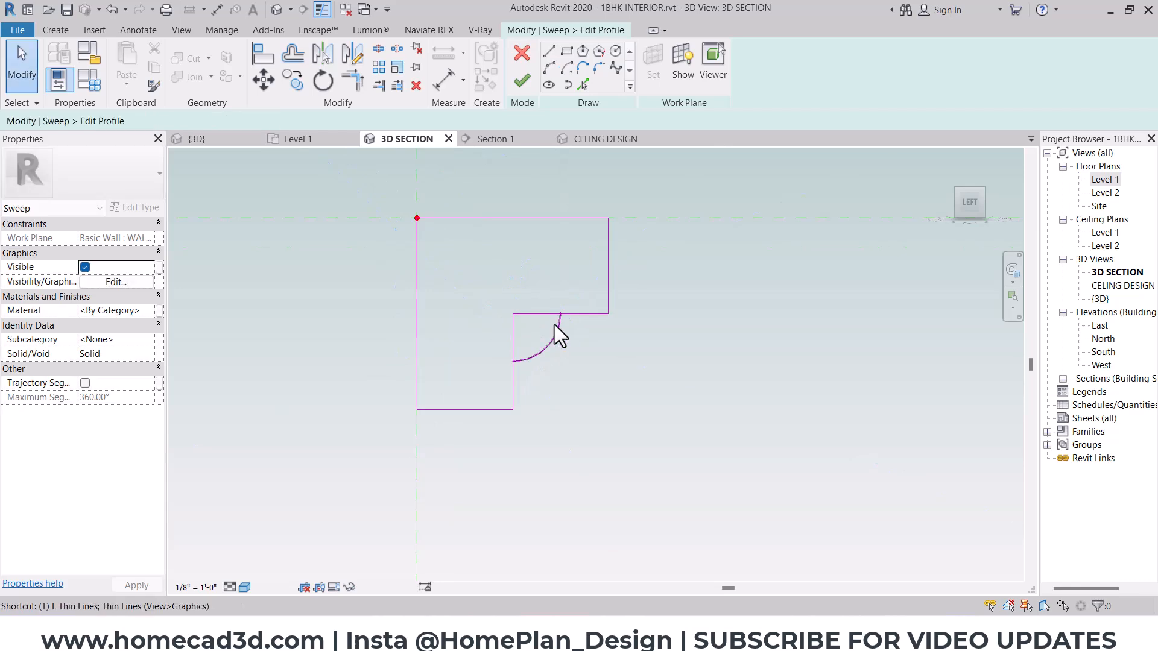
{"action": "left_click", "coordinate": [548, 344]}
{"action": "left_click", "coordinate": [511, 384]}
{"action": "left_click", "coordinate": [546, 347]}
{"action": "key", "text": "Escape"}
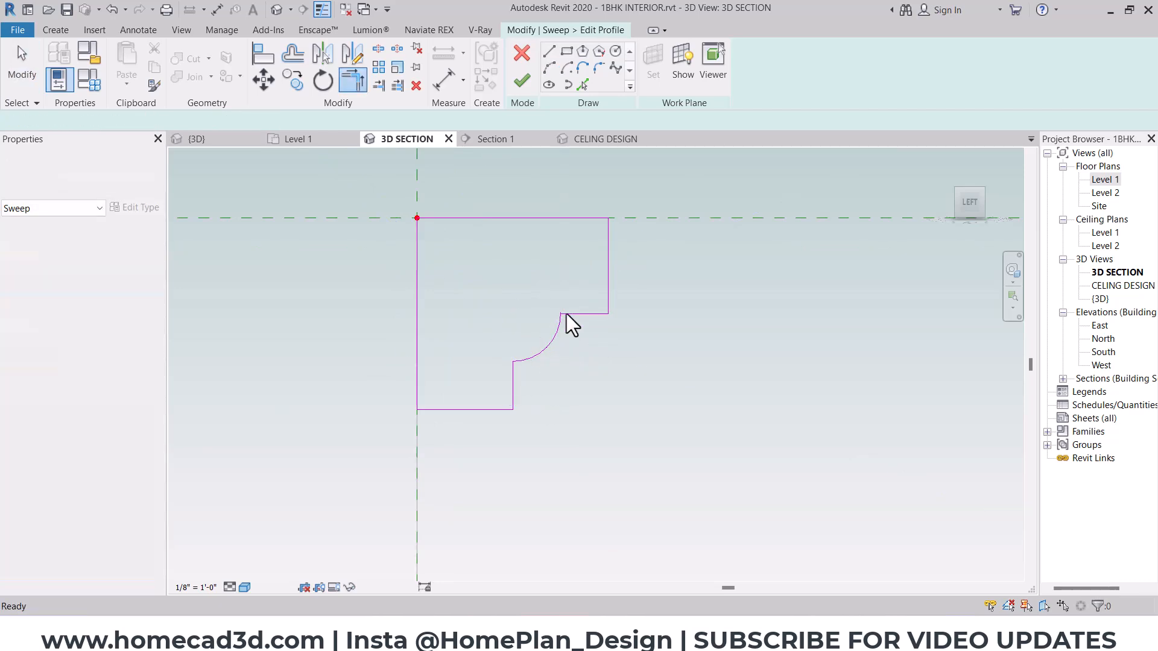
- Mirror a copy of the stepped profile lines and arc, without the top and back lines, about the horizontal reference plane
{"action": "left_click_drag", "start_coordinate": [576, 285], "coordinate": [457, 451]}
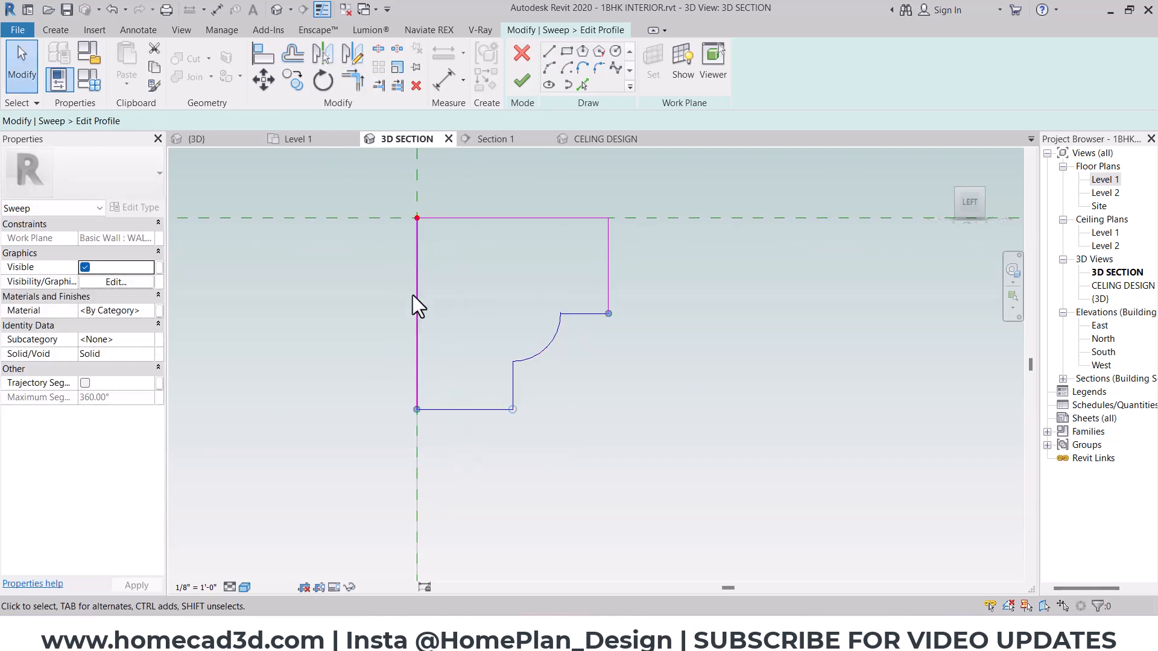
{"action": "left_click", "coordinate": [609, 270], "text": "ctrl"}
{"action": "left_click", "coordinate": [364, 55]}
{"action": "left_click", "coordinate": [436, 218]}
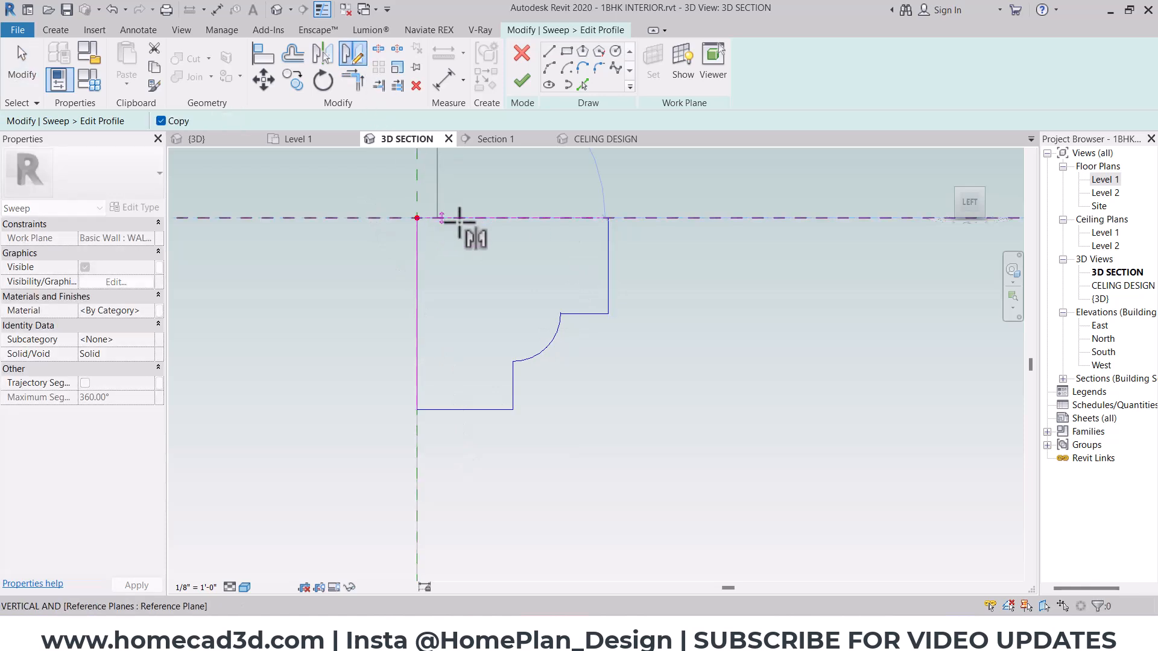
{"action": "left_click", "coordinate": [465, 220]}
{"action": "scroll", "coordinate": [587, 232], "scroll_direction": "down", "scroll_amount": 2}
{"action": "middle_click_drag", "start_coordinate": [587, 232], "coordinate": [519, 319]}
{"action": "key", "text": "Escape"}
- Delete the horizontal line in the middle of the profile and close the open upper back edge with a vertical line
{"action": "left_click", "coordinate": [479, 313]}
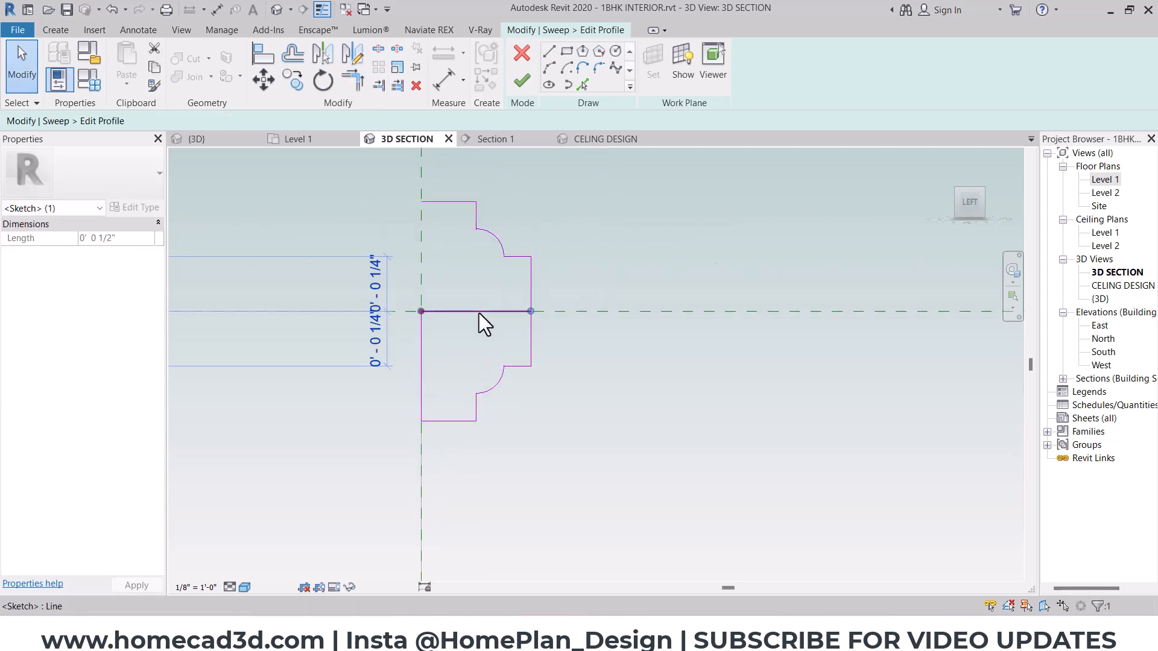
{"action": "key", "text": "Delete"}
{"action": "left_click", "coordinate": [548, 52]}
{"action": "left_click", "coordinate": [421, 202]}
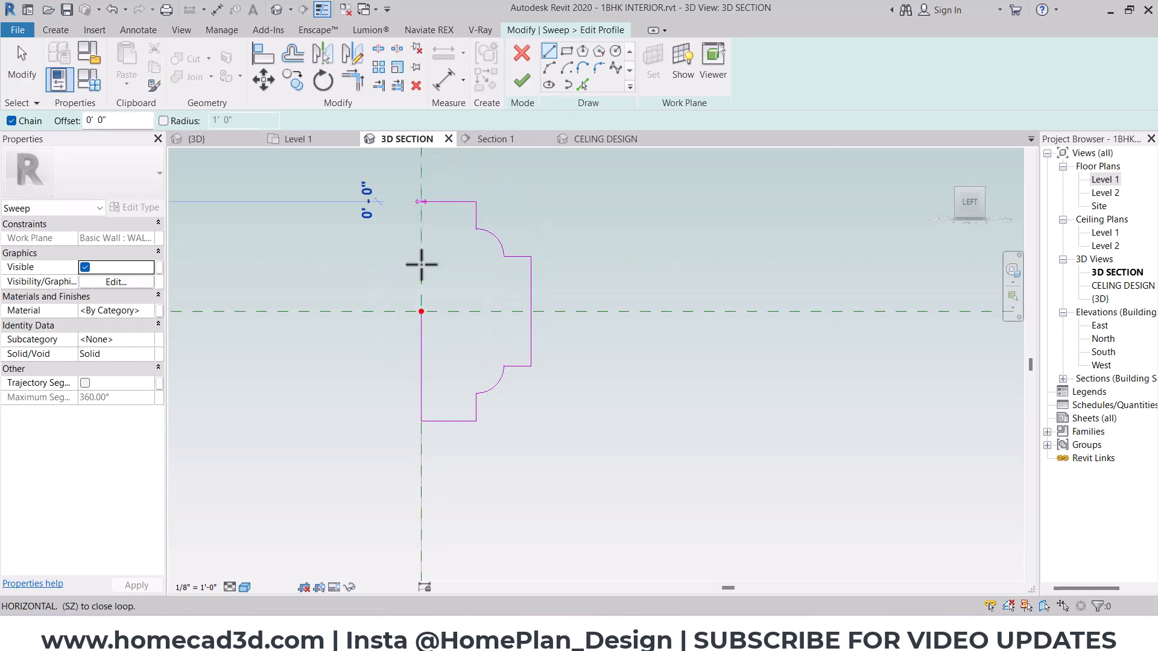
{"action": "key", "text": "Escape"}
{"action": "key", "text": "Escape"}
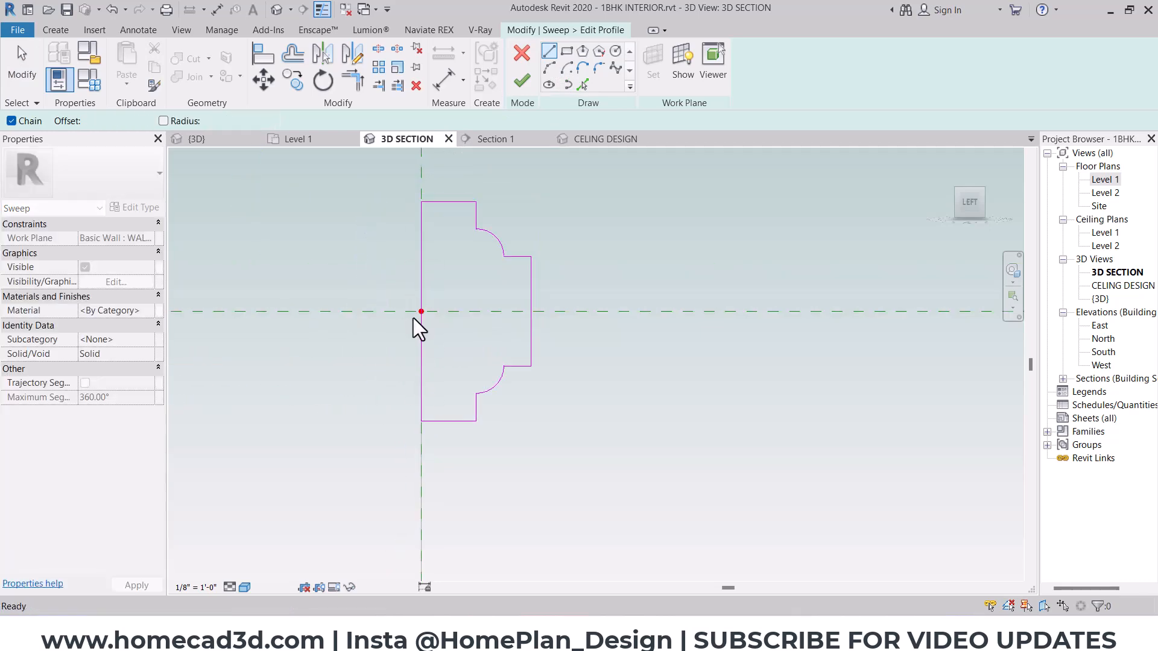
- Add an outward semicircular arc centred on the profile's front edge, spanning about half of that edge
{"action": "scroll", "coordinate": [418, 328], "scroll_direction": "down", "scroll_amount": 5}
{"action": "mouse_move", "coordinate": [499, 313]}
{"action": "middle_mouse_down", "text": "shift"}
{"action": "mouse_move", "coordinate": [512, 354]}
{"action": "mouse_move", "coordinate": [581, 289]}
{"action": "middle_mouse_up", "text": "shift"}
{"action": "scroll", "coordinate": [617, 292], "scroll_direction": "up", "scroll_amount": 2}
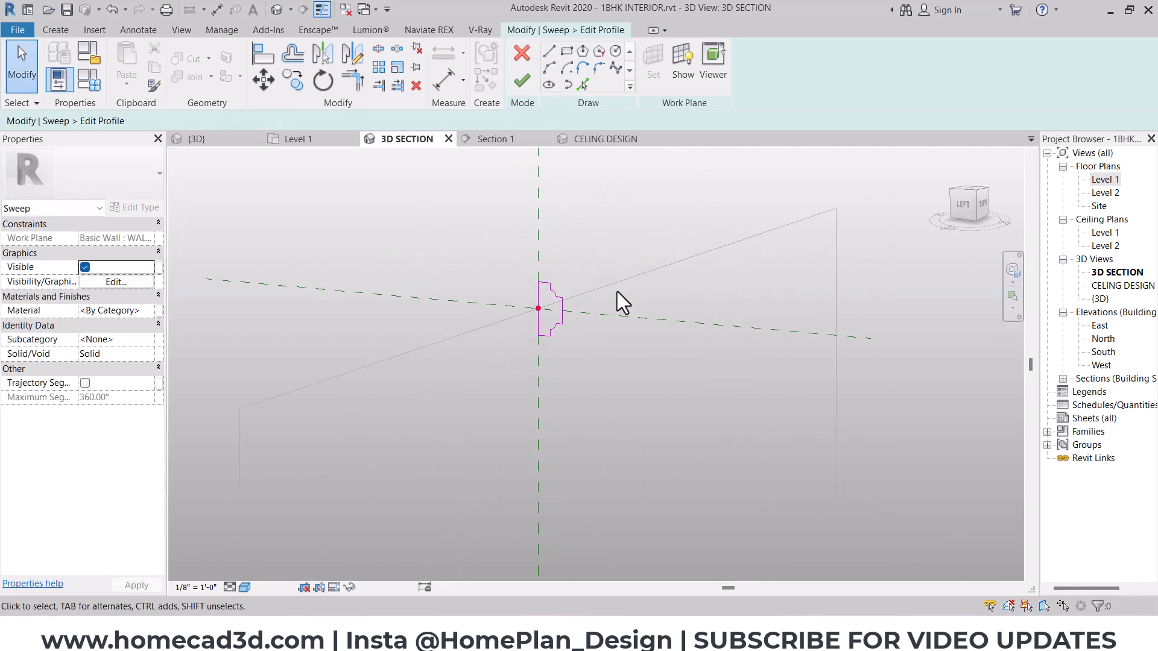
{"action": "scroll", "coordinate": [555, 329], "scroll_direction": "up", "scroll_amount": 6}
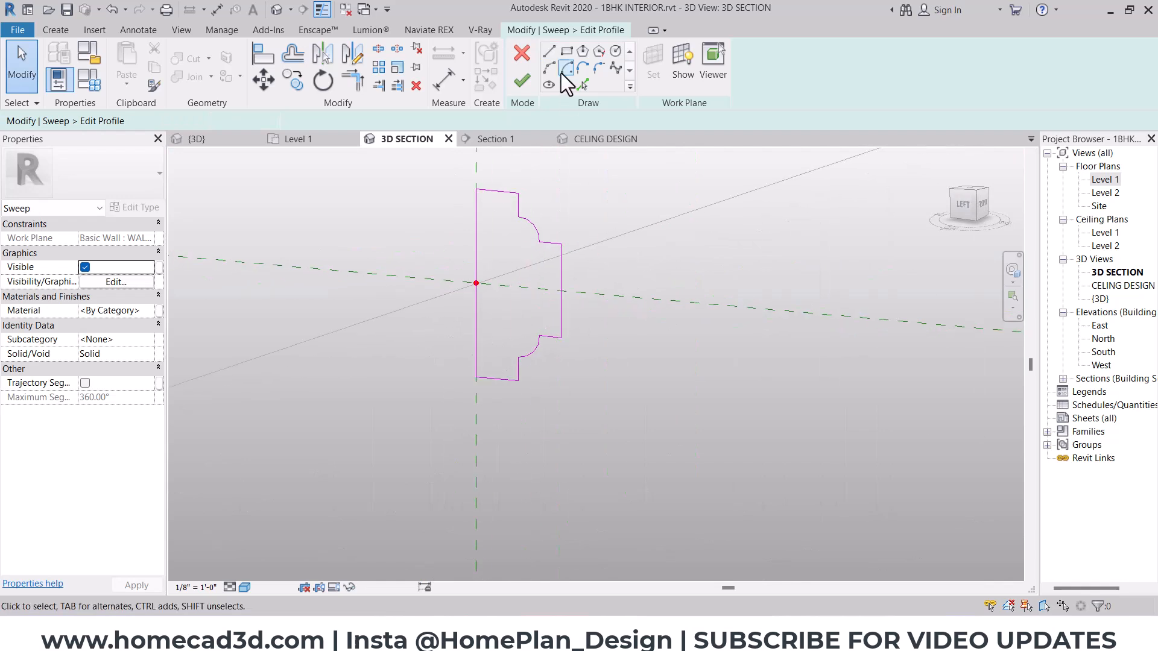
{"action": "left_click", "coordinate": [550, 67]}
{"action": "scroll", "coordinate": [564, 278], "scroll_direction": "up", "scroll_amount": 3}
{"action": "left_click", "coordinate": [557, 259]}
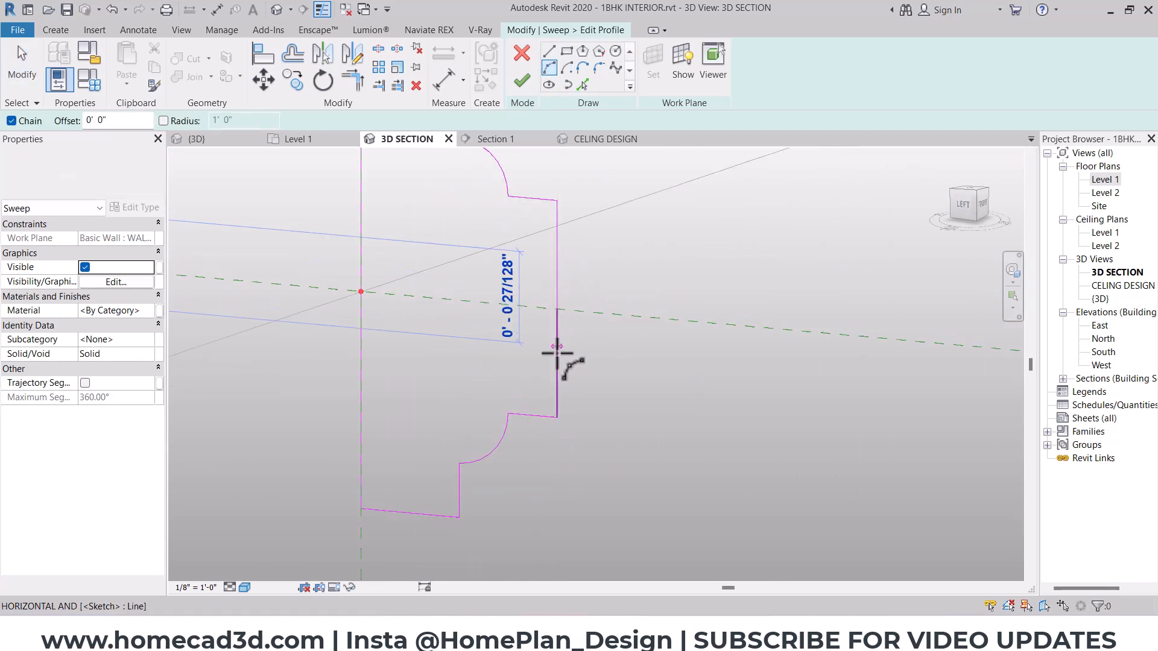
{"action": "left_click", "coordinate": [557, 367]}
{"action": "left_click", "coordinate": [602, 338]}
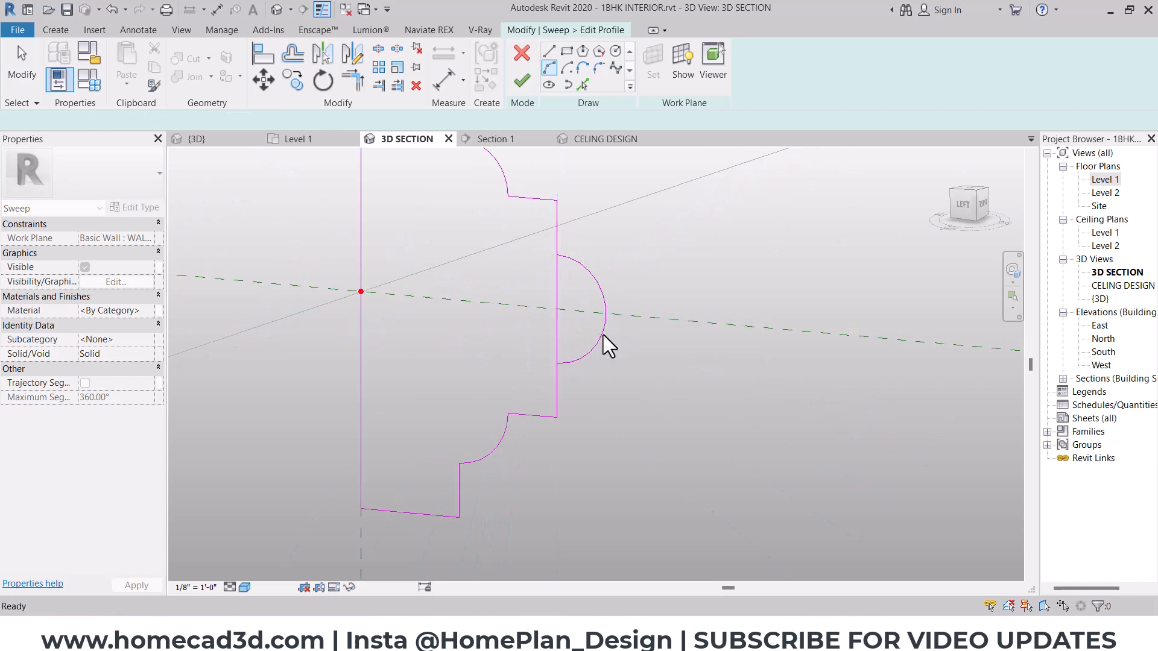
{"action": "key", "text": "Escape"}
{"action": "key", "text": "Escape"}
- Trim the two halves of the profile's front edge to the ends of the semicircular arc
{"action": "key", "text": "t"}
{"action": "key", "text": "r"}
{"action": "left_click", "coordinate": [565, 258]}
{"action": "left_click", "coordinate": [558, 241]}
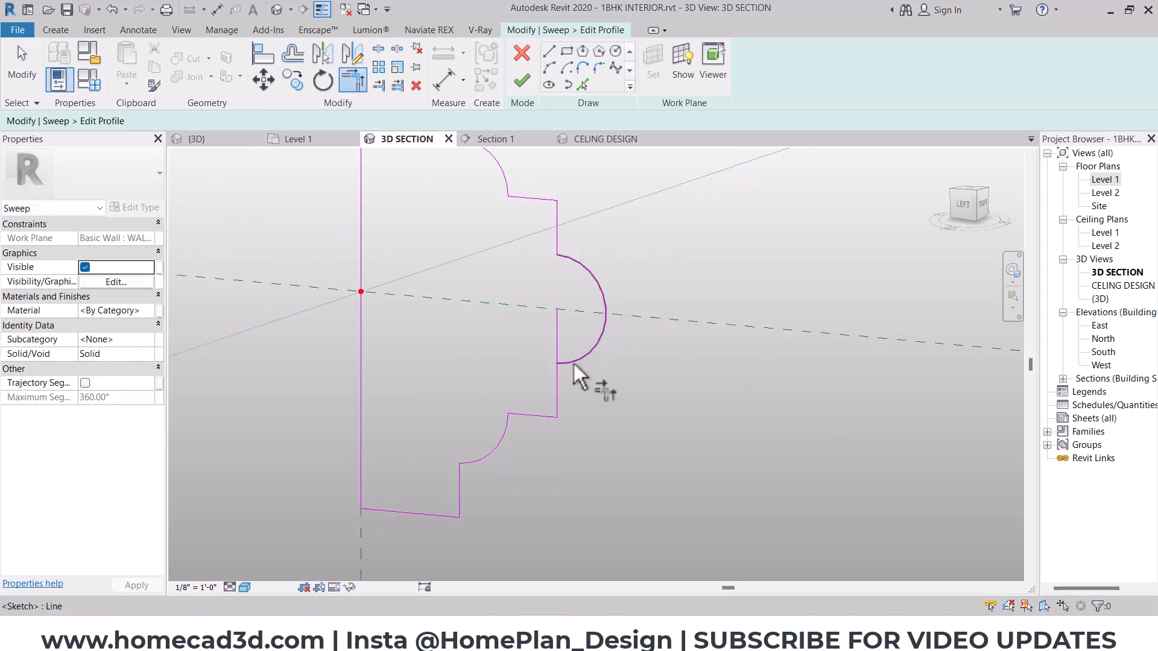
{"action": "left_click", "coordinate": [573, 363]}
{"action": "left_click", "coordinate": [558, 384]}
{"action": "key", "text": "Escape"}
- Finish the profile and the sweep, and inspect the resulting rectangular moulding frame in 3D
{"action": "scroll", "coordinate": [517, 372], "scroll_direction": "down", "scroll_amount": 5}
{"action": "scroll", "coordinate": [516, 372], "scroll_direction": "down", "scroll_amount": 3}
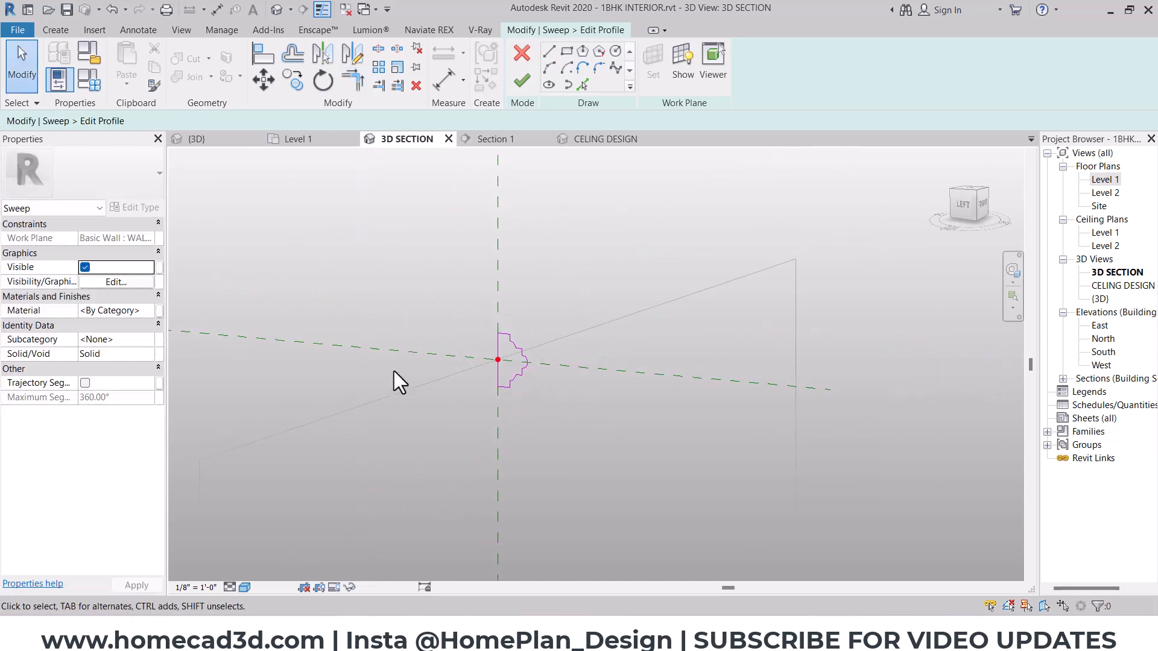
{"action": "scroll", "coordinate": [393, 371], "scroll_direction": "down", "scroll_amount": 3}
{"action": "scroll", "coordinate": [527, 309], "scroll_direction": "down", "scroll_amount": 3}
{"action": "middle_click_drag", "start_coordinate": [527, 309], "coordinate": [510, 243]}
{"action": "scroll", "coordinate": [458, 292], "scroll_direction": "up", "scroll_amount": 2}
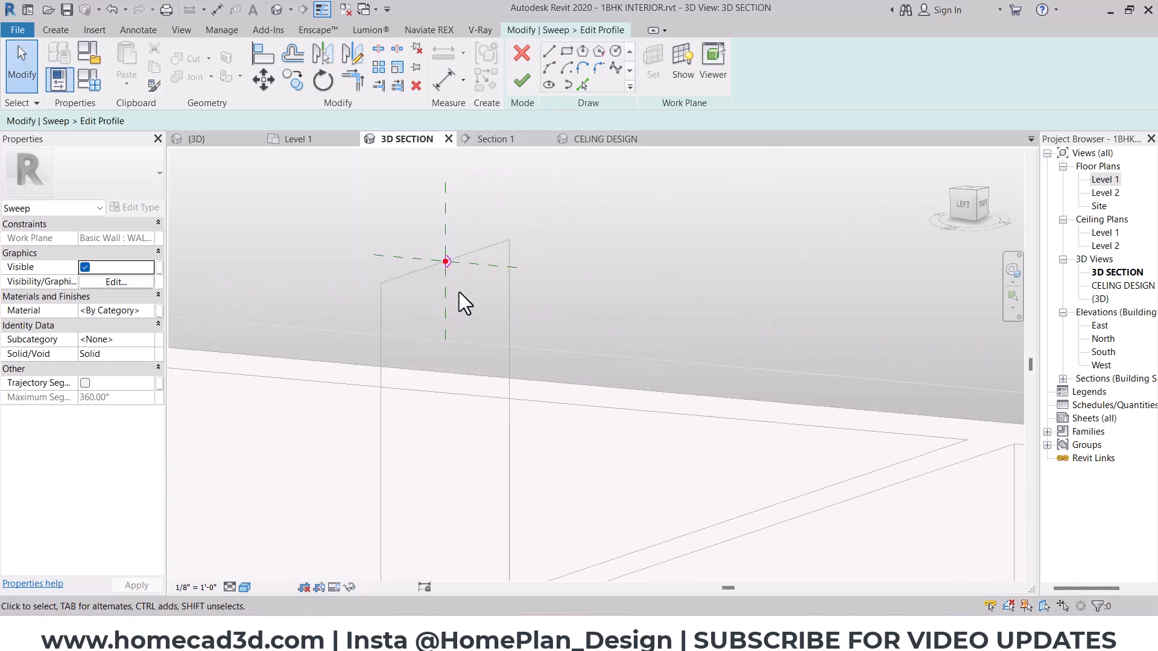
{"action": "left_click", "coordinate": [522, 81]}
{"action": "scroll", "coordinate": [451, 260], "scroll_direction": "up", "scroll_amount": 3}
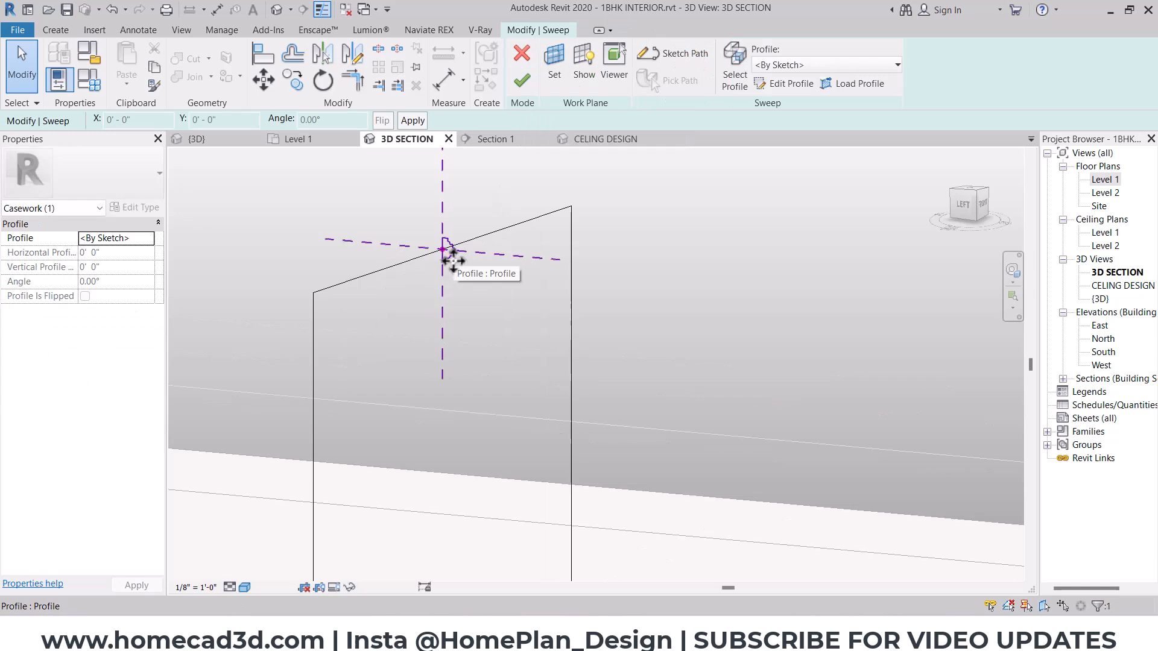
{"action": "left_click", "coordinate": [523, 81]}
{"action": "left_click", "coordinate": [593, 241]}
{"action": "scroll", "coordinate": [595, 241], "scroll_direction": "down", "scroll_amount": 5}
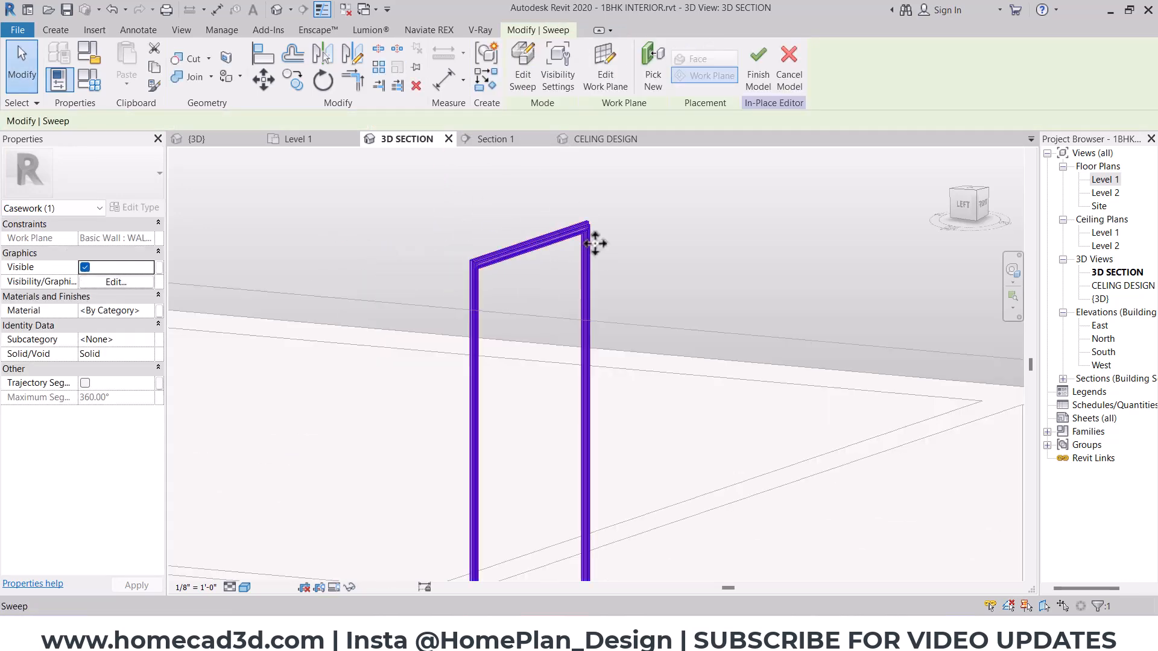
{"action": "left_click", "coordinate": [520, 175]}
{"action": "middle_click_drag", "start_coordinate": [663, 322], "coordinate": [517, 369], "text": "shift"}
{"action": "scroll", "coordinate": [561, 277], "scroll_direction": "up", "scroll_amount": 7}
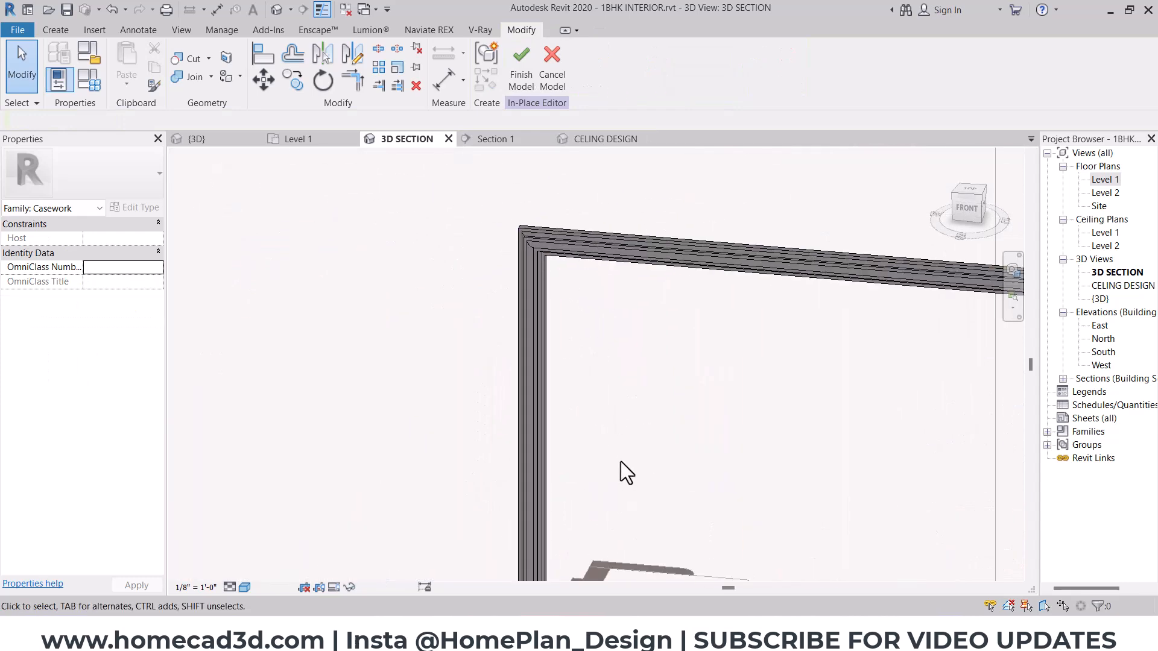
- Copy the moulding frame in Section 1 horizontally about 7'-10", from its upper outer corner to the face of the far side wall
{"action": "left_click", "coordinate": [497, 140]}
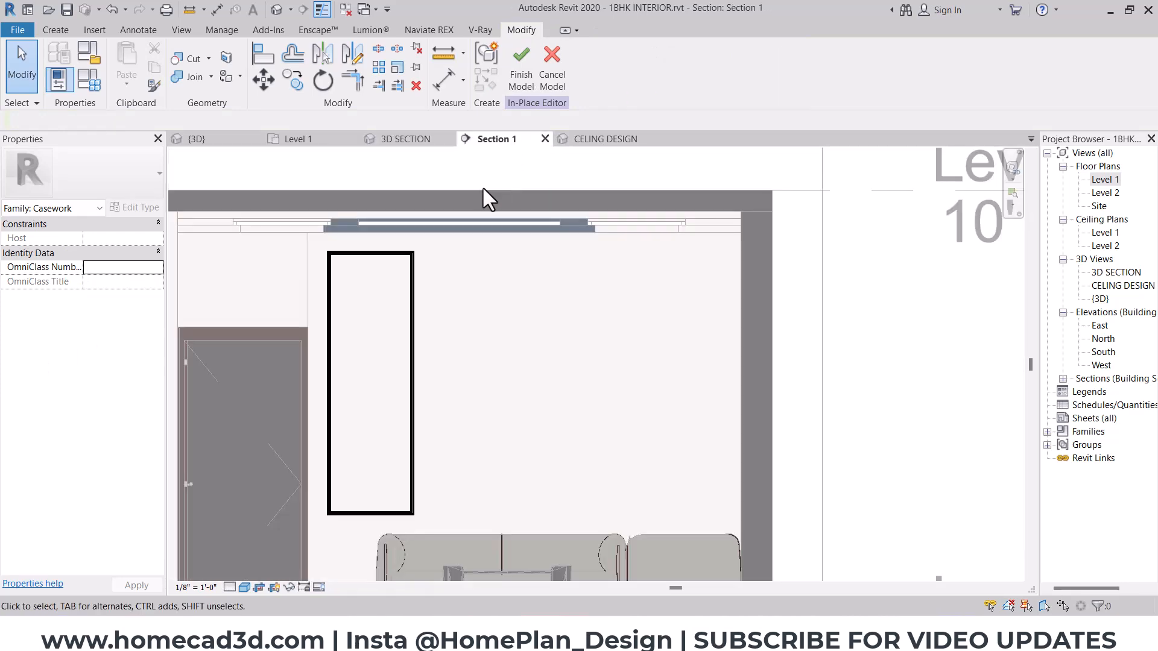
{"action": "left_click", "coordinate": [415, 284]}
{"action": "left_click", "coordinate": [264, 79]}
{"action": "scroll", "coordinate": [425, 301], "scroll_direction": "up", "scroll_amount": 2}
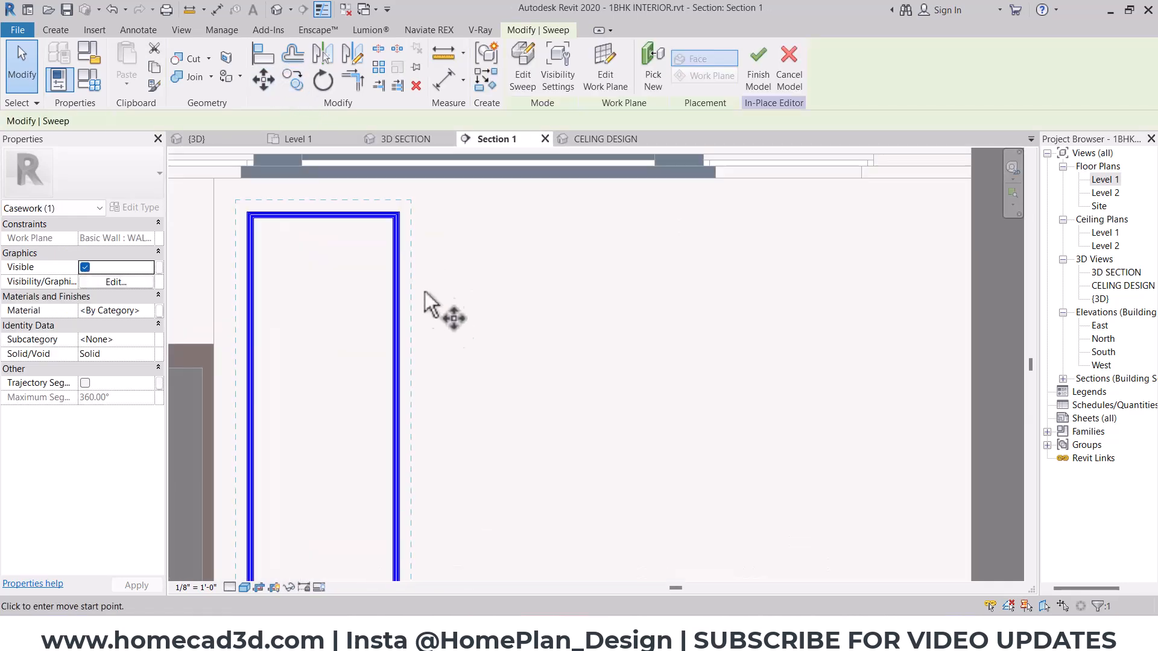
{"action": "left_click", "coordinate": [400, 213]}
{"action": "middle_click_drag", "start_coordinate": [766, 211], "coordinate": [567, 216]}
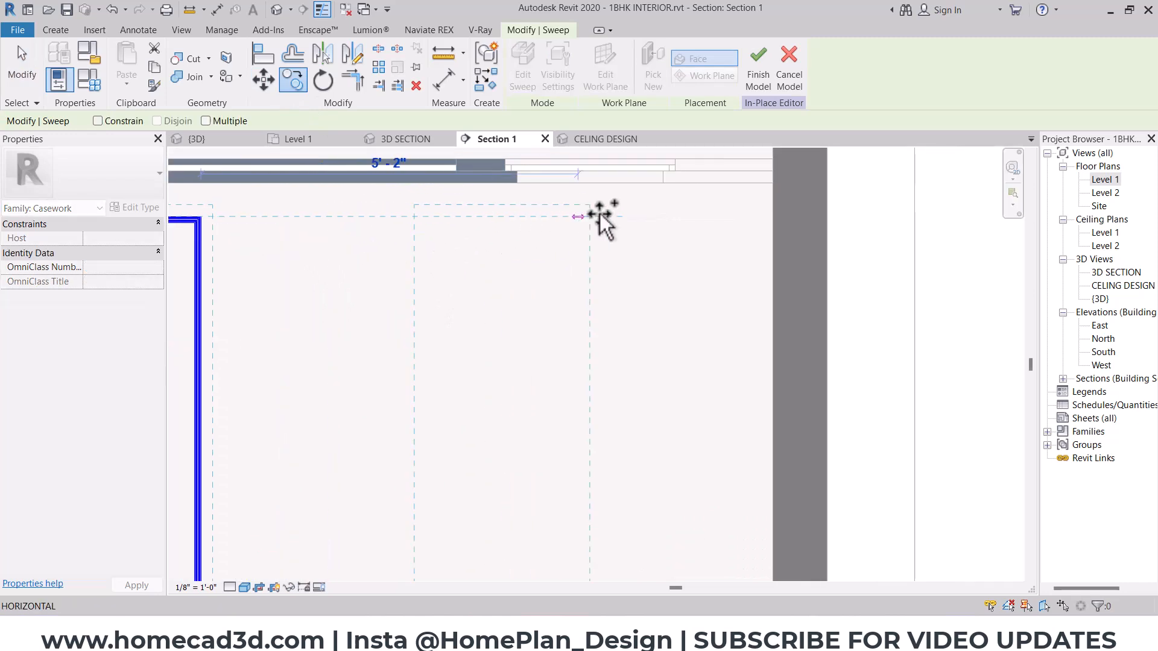
{"action": "left_click", "coordinate": [770, 218]}
- Move the copied moulding frame horizontally about 6" away from the side wall
{"action": "key", "text": "m"}
{"action": "key", "text": "v"}
{"action": "scroll", "coordinate": [730, 265], "scroll_direction": "up", "scroll_amount": 4}
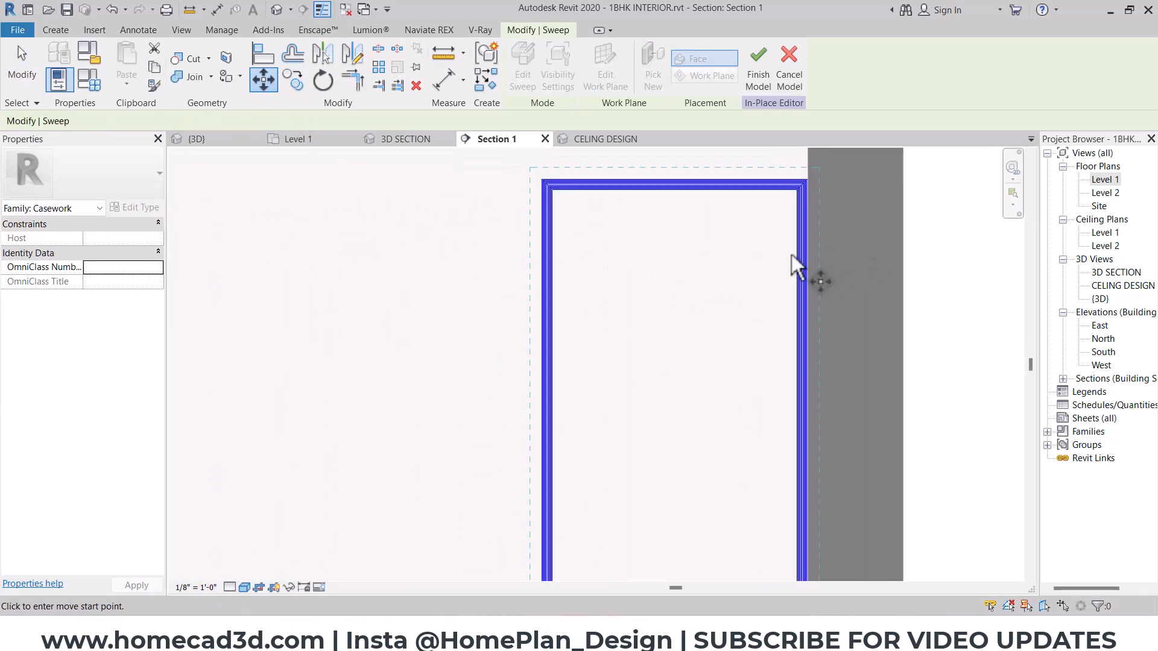
{"action": "left_click", "coordinate": [809, 253]}
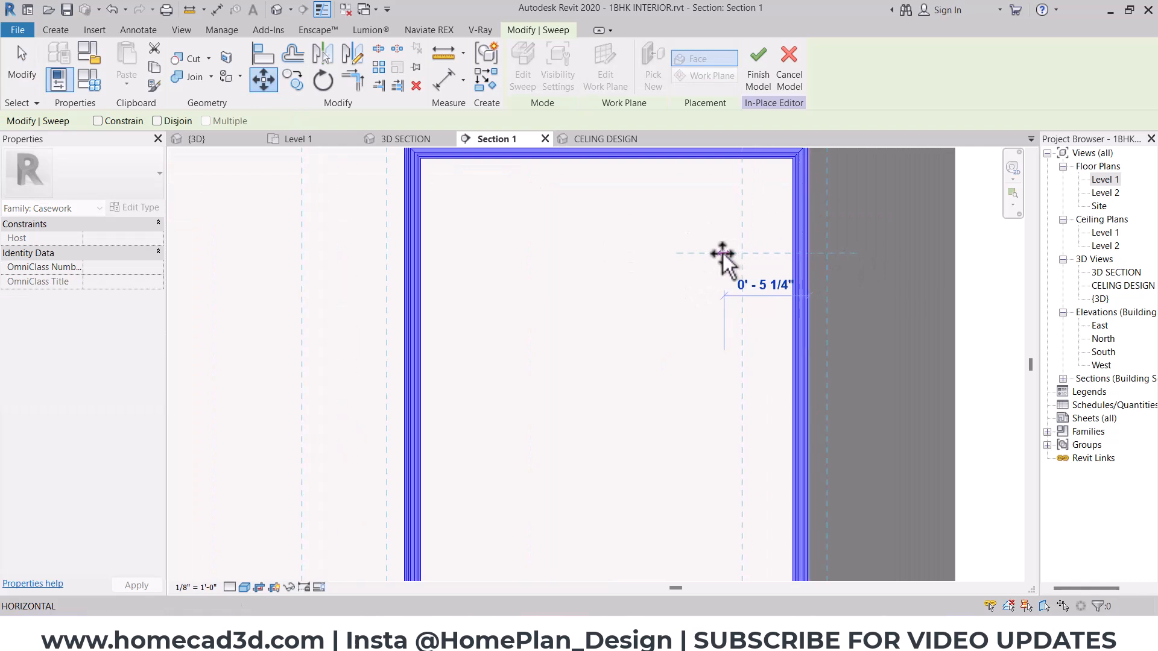
{"action": "left_click", "coordinate": [709, 252]}
- Copy the moulding frame near the side wall edge to edge beside itself, and move the copy 6" away from it
{"action": "scroll", "coordinate": [525, 347], "scroll_direction": "down", "scroll_amount": 3}
{"action": "middle_click_drag", "start_coordinate": [519, 345], "coordinate": [664, 299]}
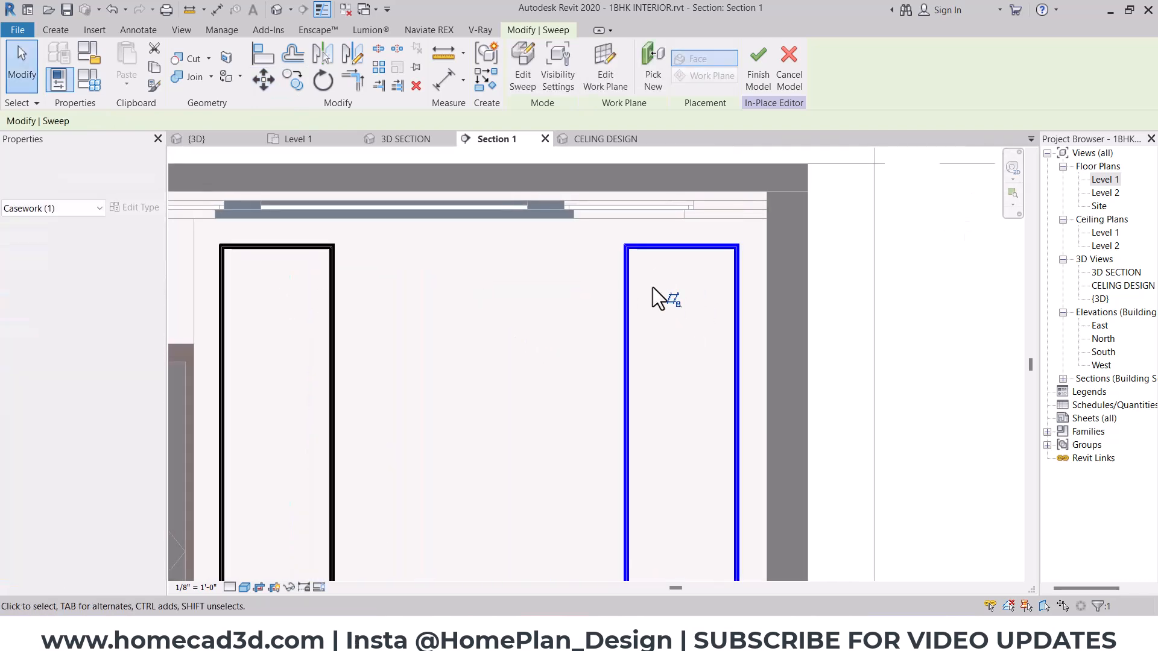
{"action": "left_click", "coordinate": [292, 80]}
{"action": "scroll", "coordinate": [772, 254], "scroll_direction": "up", "scroll_amount": 3}
{"action": "scroll", "coordinate": [765, 240], "scroll_direction": "up", "scroll_amount": 1}
{"action": "left_click", "coordinate": [775, 226]}
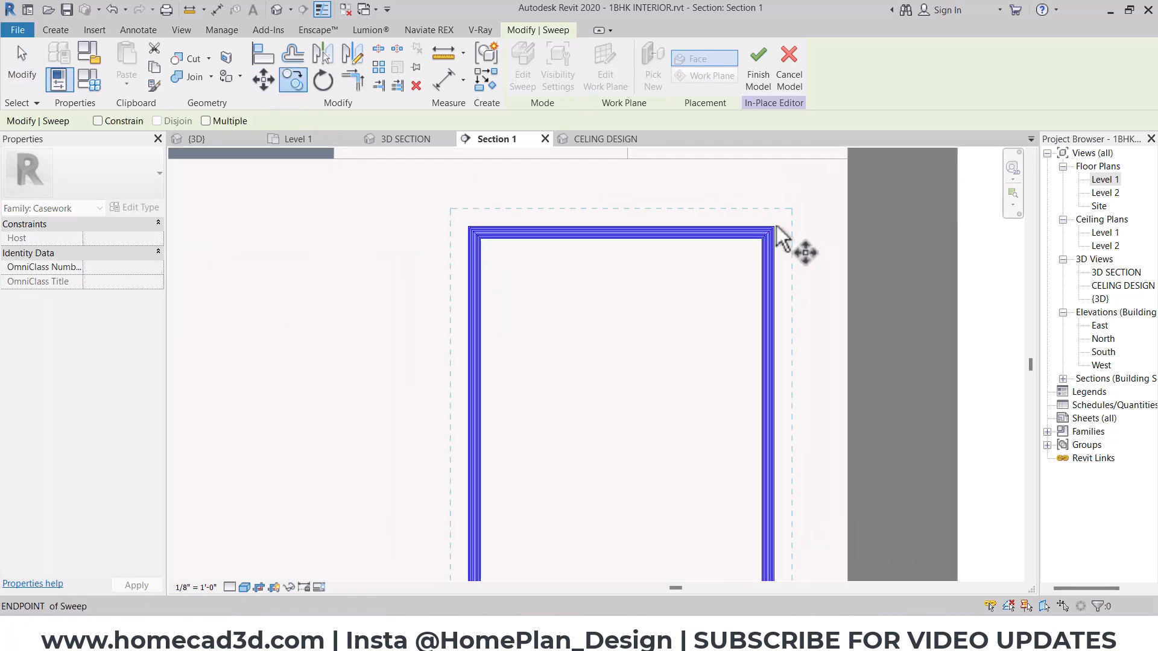
{"action": "scroll", "coordinate": [482, 216], "scroll_direction": "up", "scroll_amount": 4}
{"action": "left_click", "coordinate": [456, 242]}
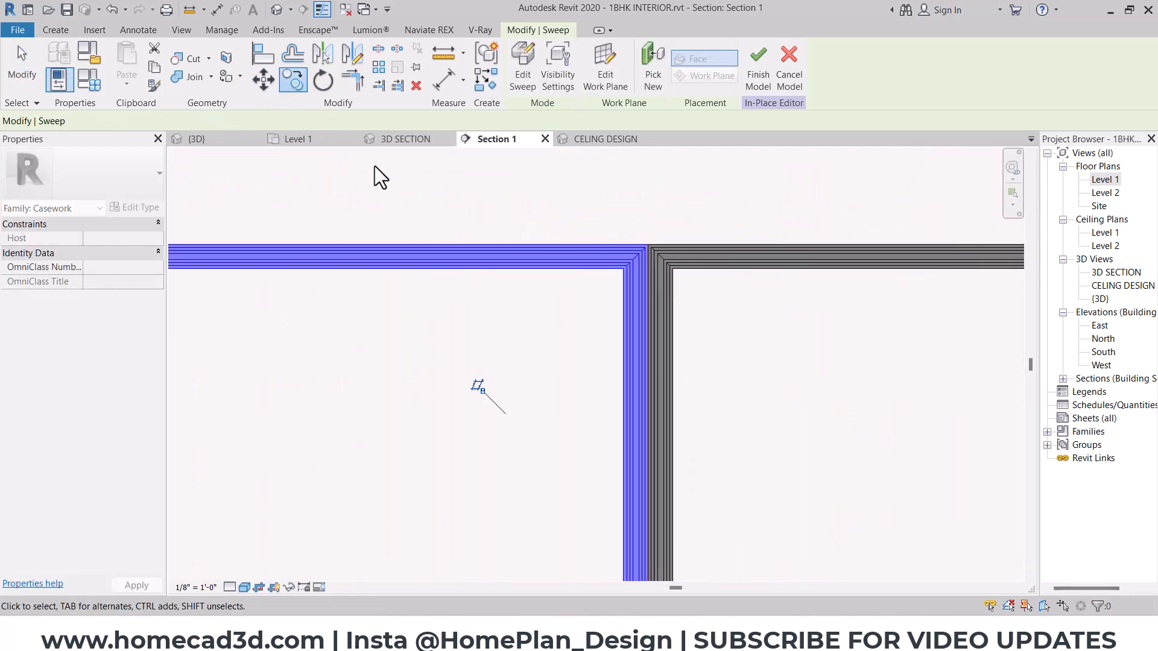
{"action": "left_click", "coordinate": [621, 244]}
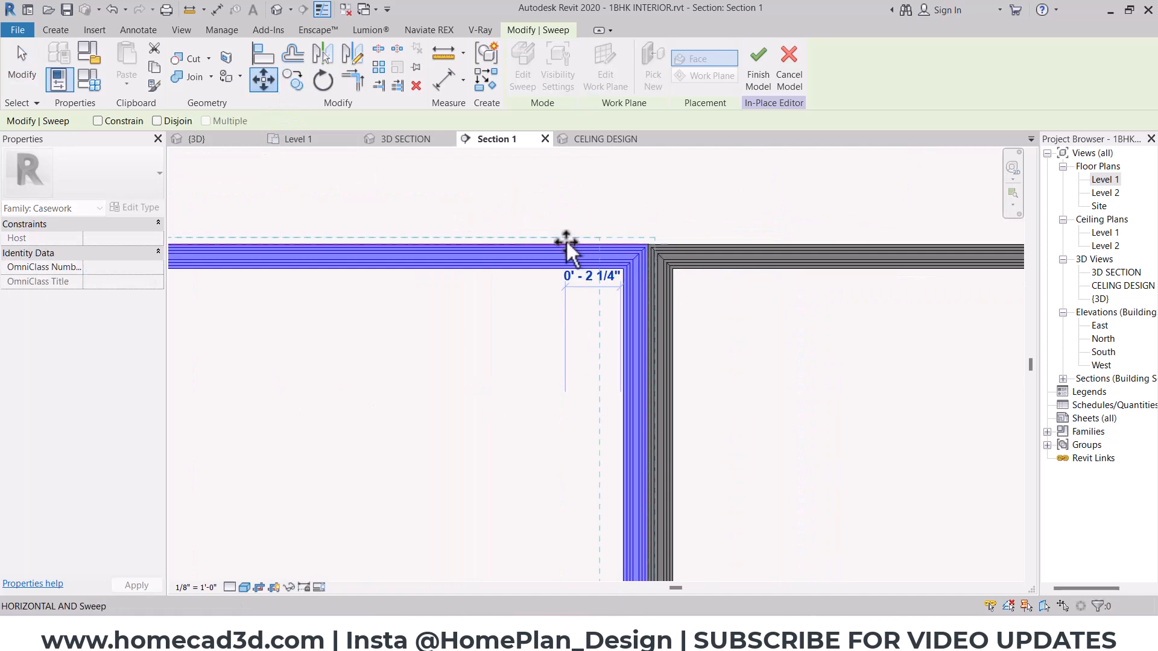
{"action": "left_click", "coordinate": [473, 244]}
- Edit the middle frame's sweep path, stretching its far vertical line to the outer edge of the original moulding frame
{"action": "scroll", "coordinate": [414, 266], "scroll_direction": "down", "scroll_amount": 3}
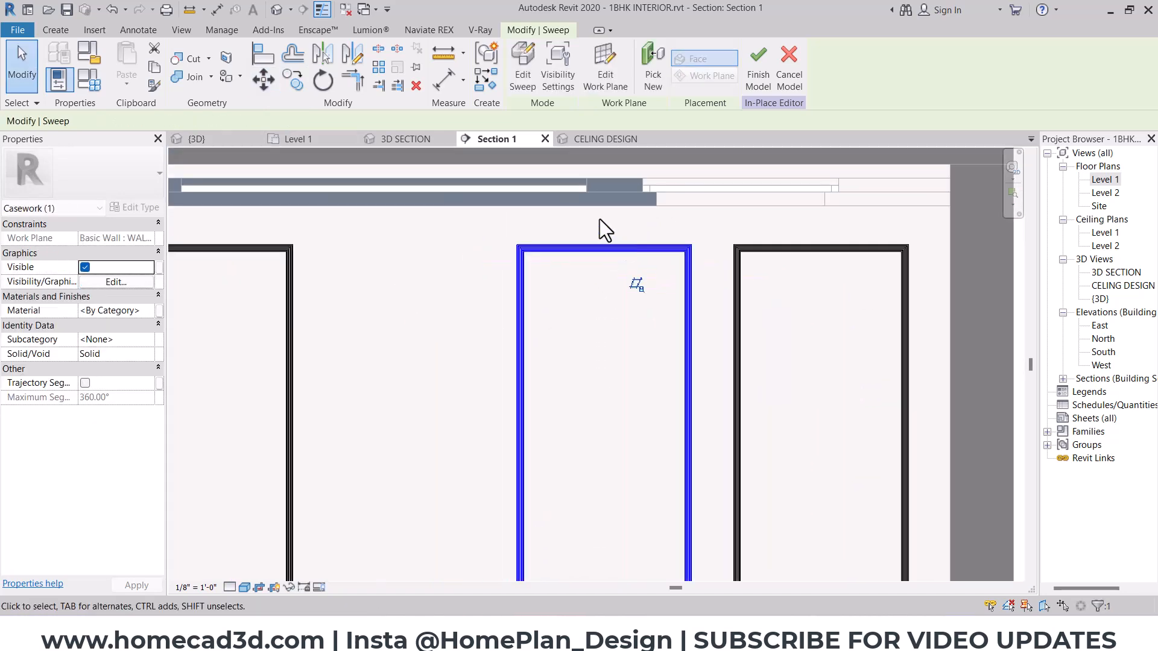
{"action": "left_click", "coordinate": [523, 75]}
{"action": "left_click", "coordinate": [674, 61]}
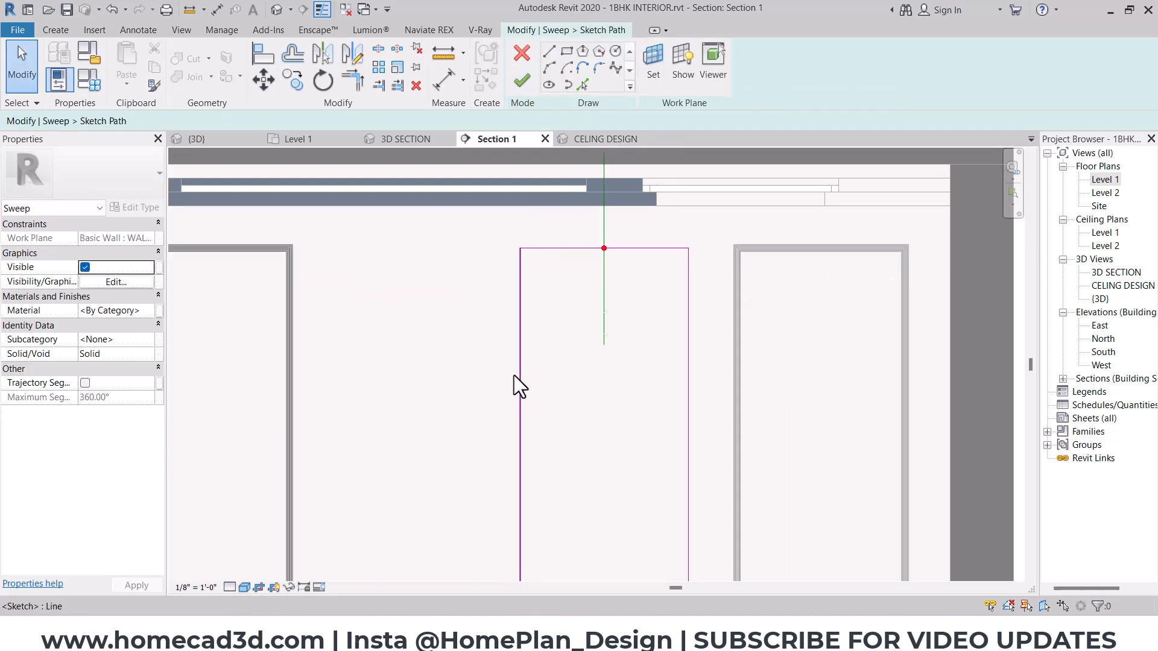
{"action": "left_click", "coordinate": [520, 389]}
{"action": "left_click_drag", "start_coordinate": [520, 389], "coordinate": [302, 393]}
- Move that vertical path line 6" away from the original frame, and finish the path and the sweep
{"action": "scroll", "coordinate": [303, 272], "scroll_direction": "up", "scroll_amount": 2}
{"action": "scroll", "coordinate": [302, 220], "scroll_direction": "up", "scroll_amount": 2}
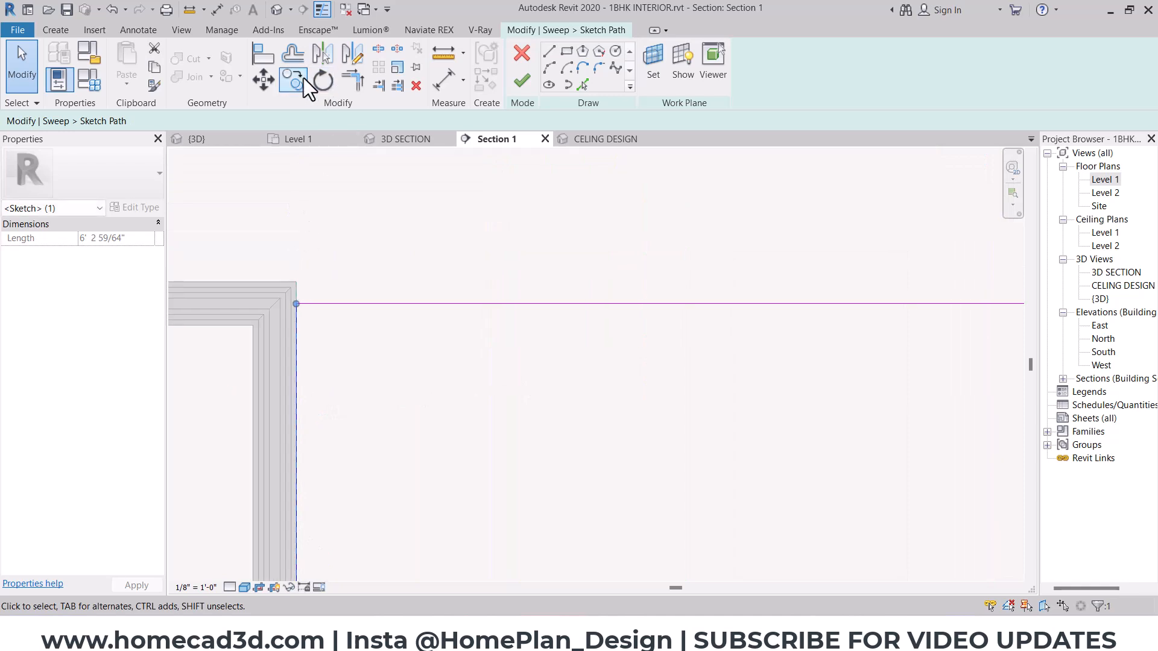
{"action": "left_click", "coordinate": [265, 83]}
{"action": "left_click", "coordinate": [297, 337]}
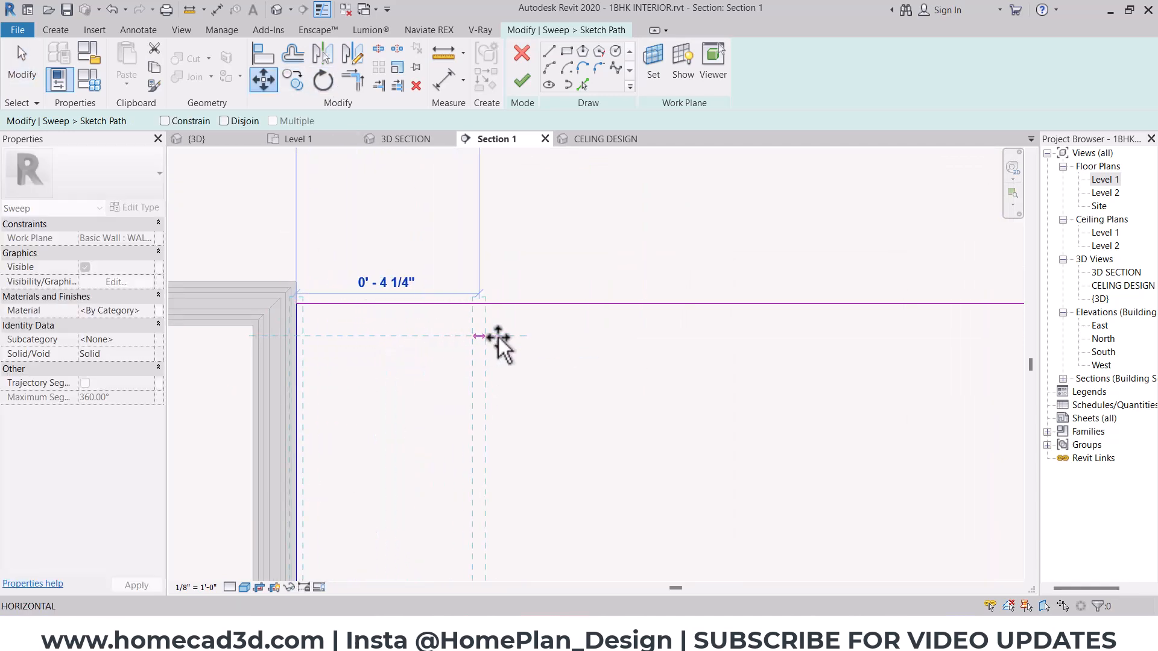
{"action": "left_click", "coordinate": [557, 336]}
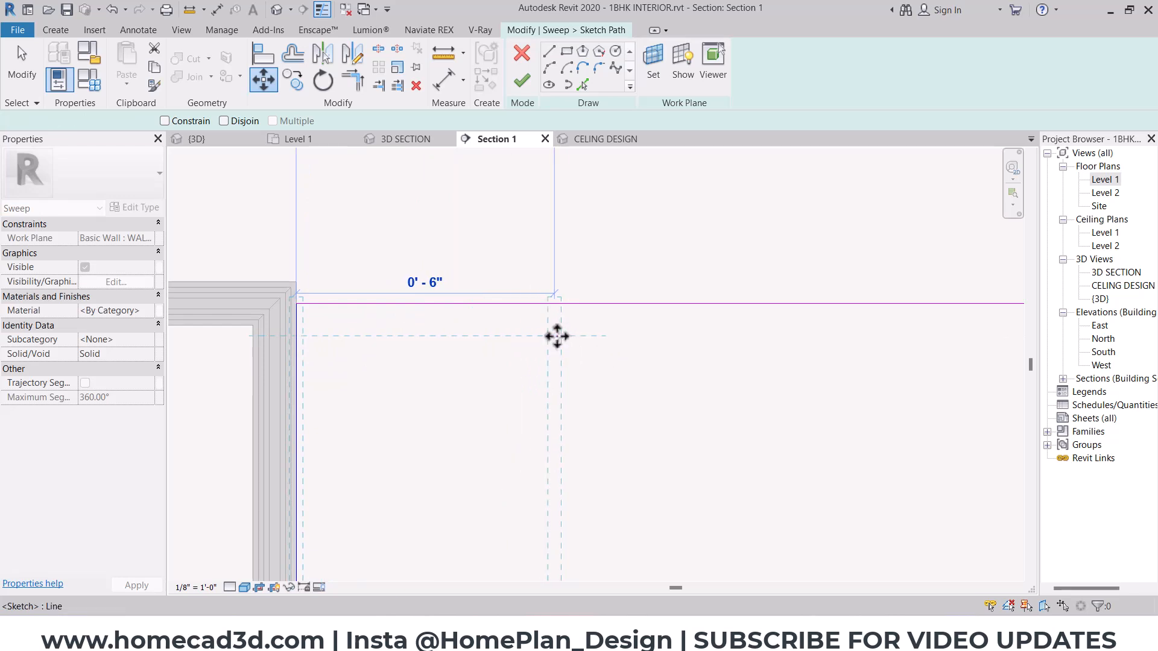
{"action": "scroll", "coordinate": [375, 298], "scroll_direction": "down", "scroll_amount": 5}
{"action": "left_click", "coordinate": [522, 82]}
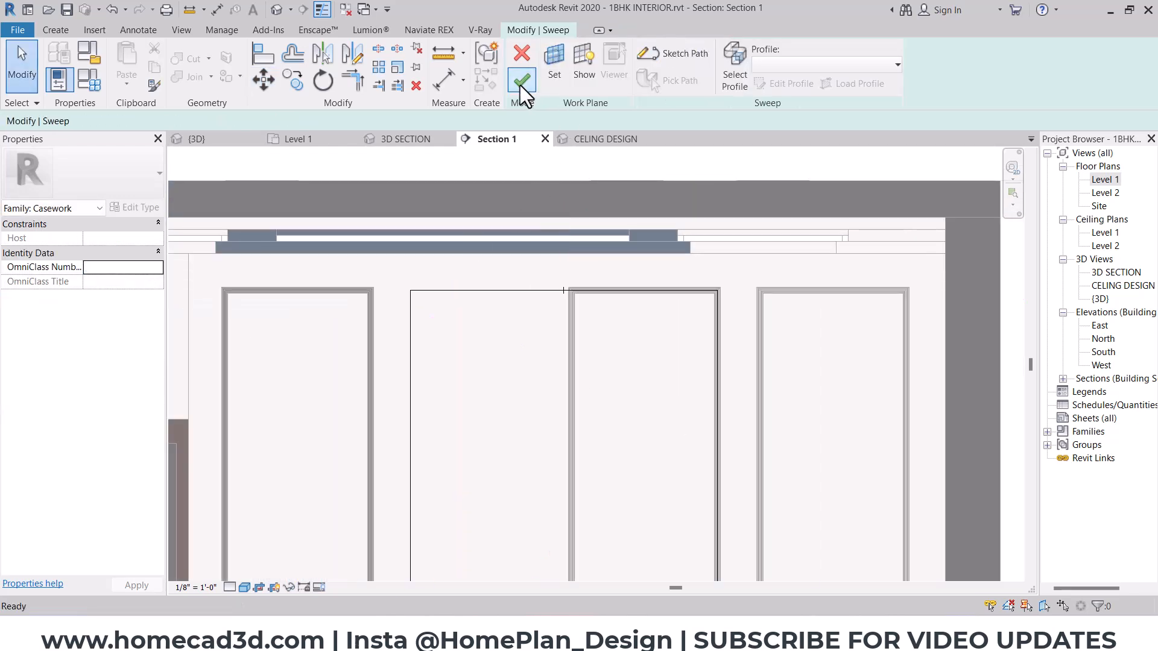
{"action": "left_click", "coordinate": [520, 85]}
- Select all three moulding frames together in the 3D SECTION view
{"action": "scroll", "coordinate": [486, 244], "scroll_direction": "down", "scroll_amount": 4}
{"action": "middle_click_drag", "start_coordinate": [639, 272], "coordinate": [724, 328]}
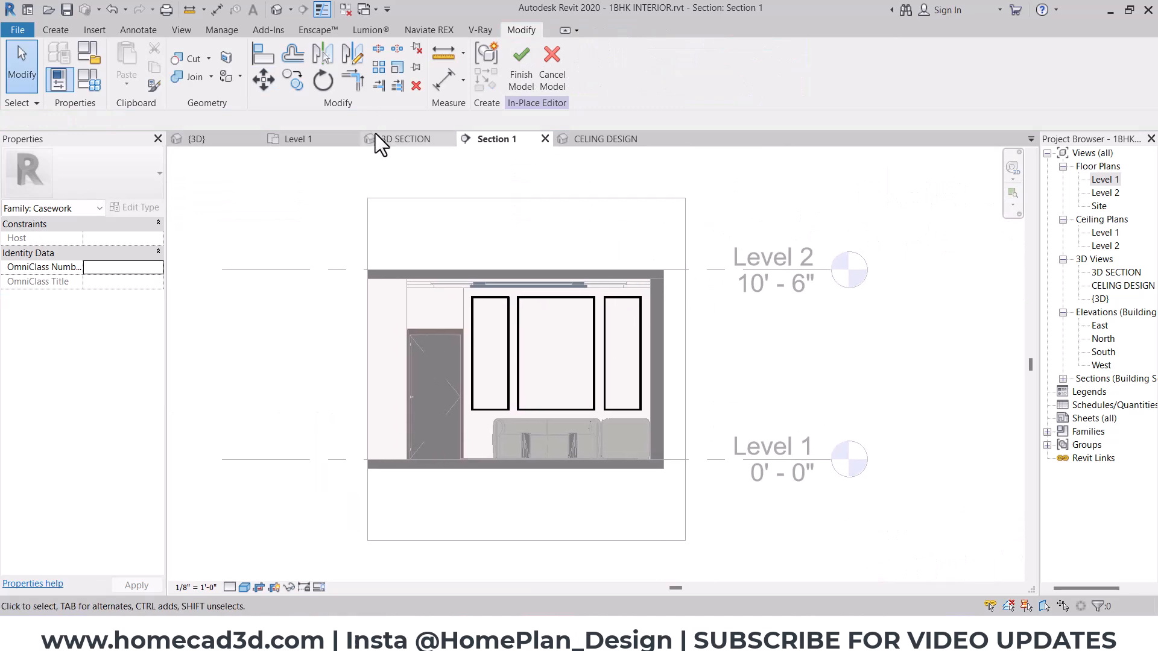
{"action": "left_click", "coordinate": [395, 142]}
{"action": "middle_click_drag", "start_coordinate": [631, 362], "coordinate": [327, 247], "text": "shift"}
{"action": "scroll", "coordinate": [620, 354], "scroll_direction": "down", "scroll_amount": 6}
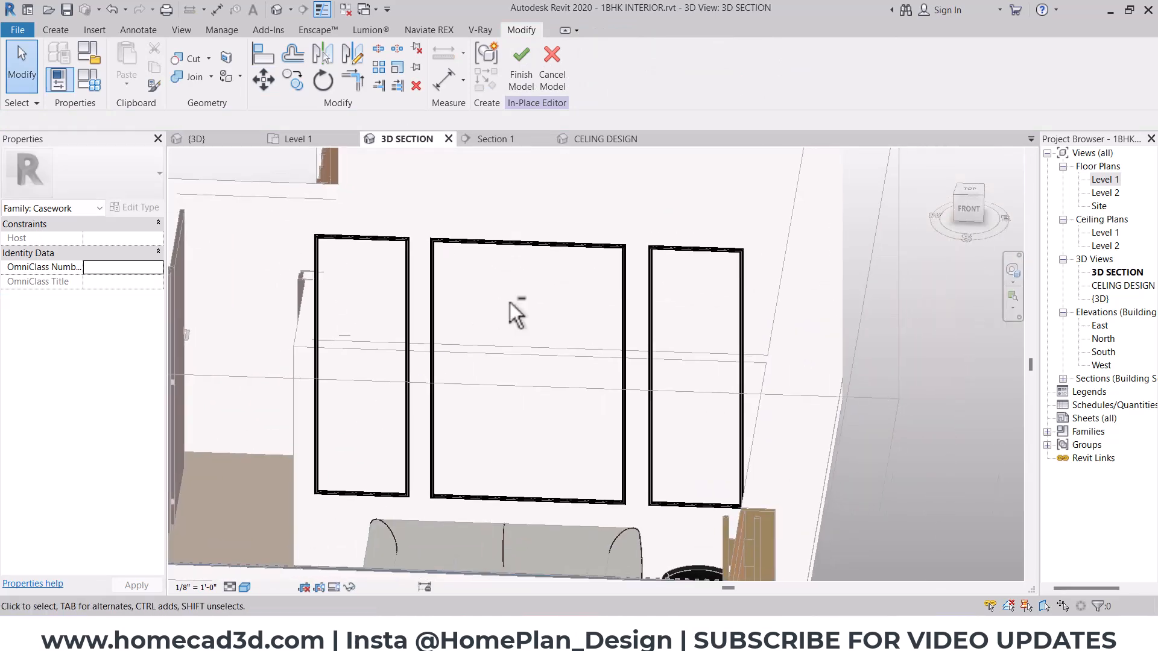
{"action": "middle_click_drag", "start_coordinate": [515, 314], "coordinate": [613, 228], "text": "shift"}
{"action": "left_click", "coordinate": [595, 196]}
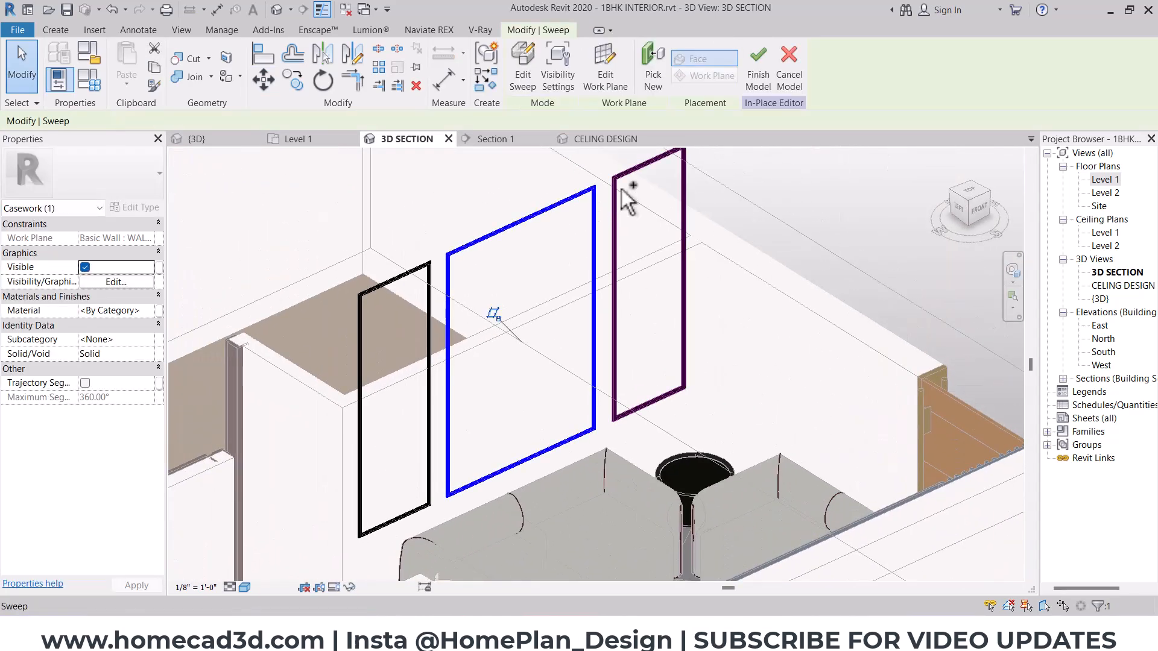
{"action": "left_click", "coordinate": [621, 189], "text": "ctrl"}
{"action": "left_click", "coordinate": [395, 279], "text": "ctrl"}
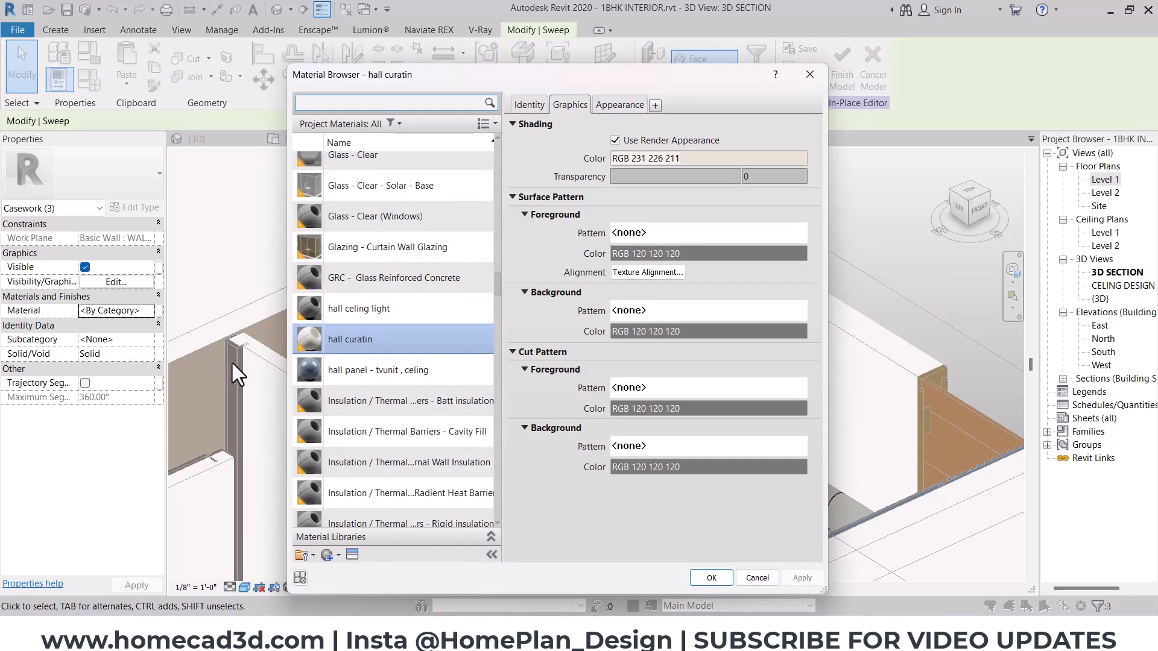
- Filter the project materials to the Paint class and look through the candidates for the mouldings
{"action": "left_click", "coordinate": [356, 369]}
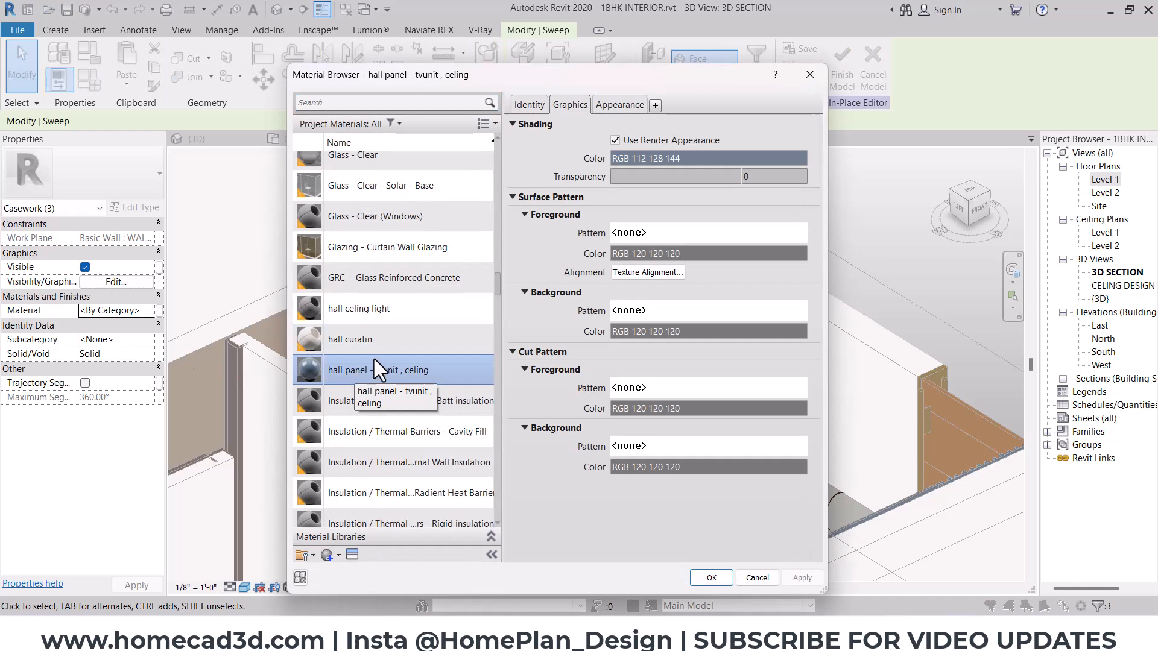
{"action": "left_click", "coordinate": [395, 123]}
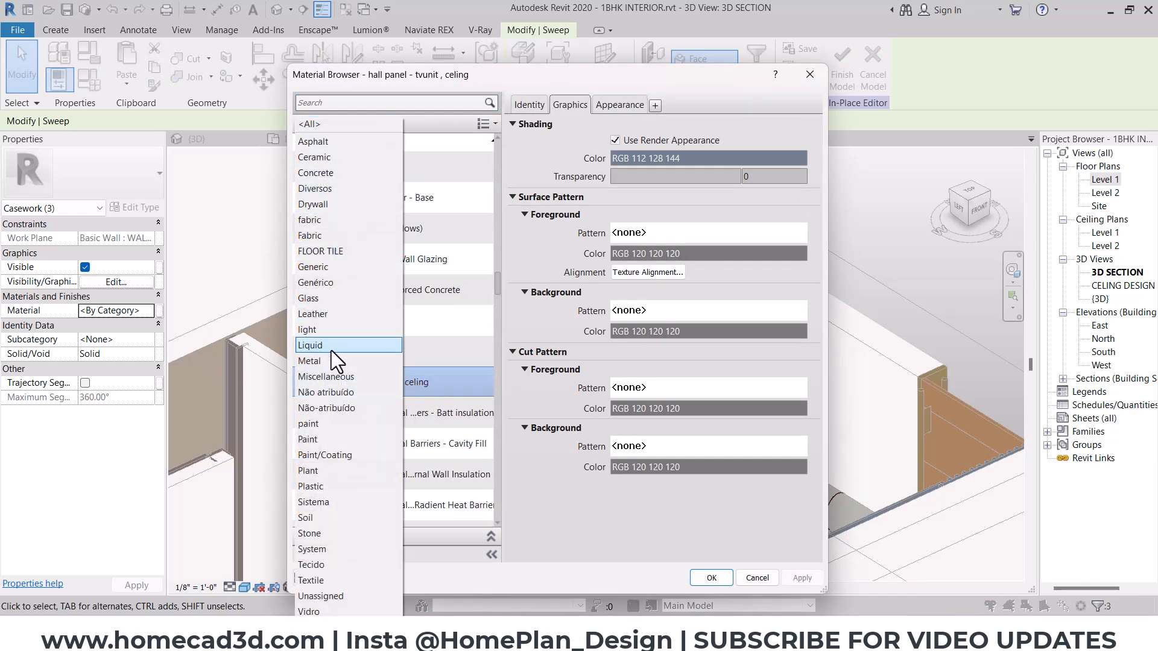
{"action": "left_click", "coordinate": [321, 439]}
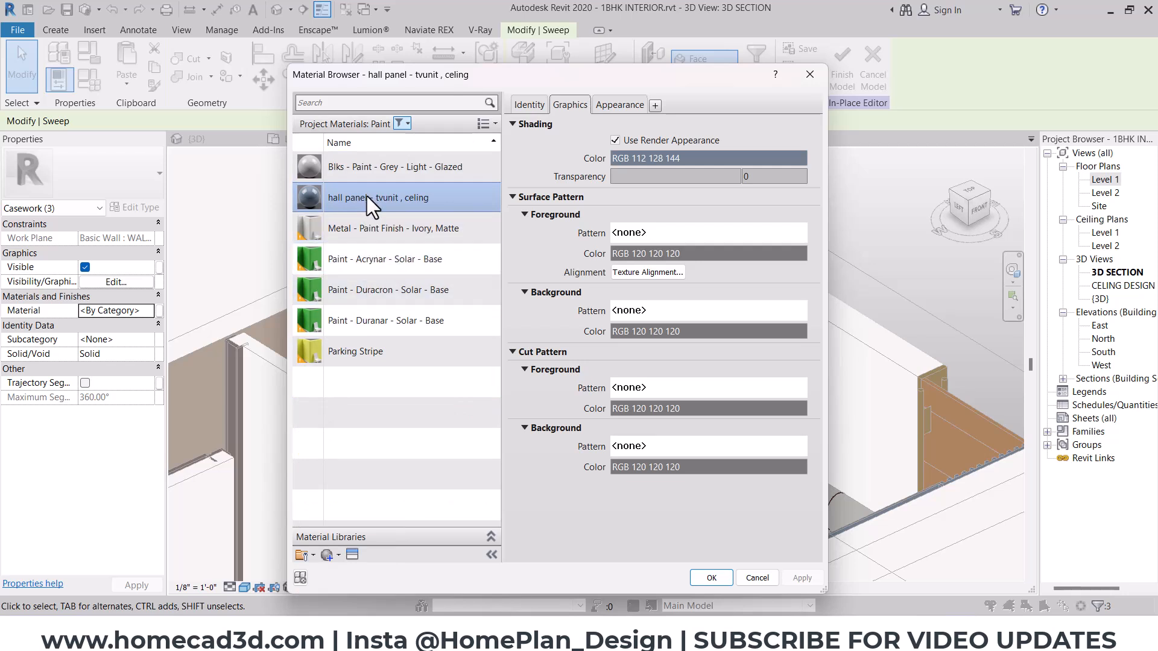
{"action": "left_click", "coordinate": [378, 229]}
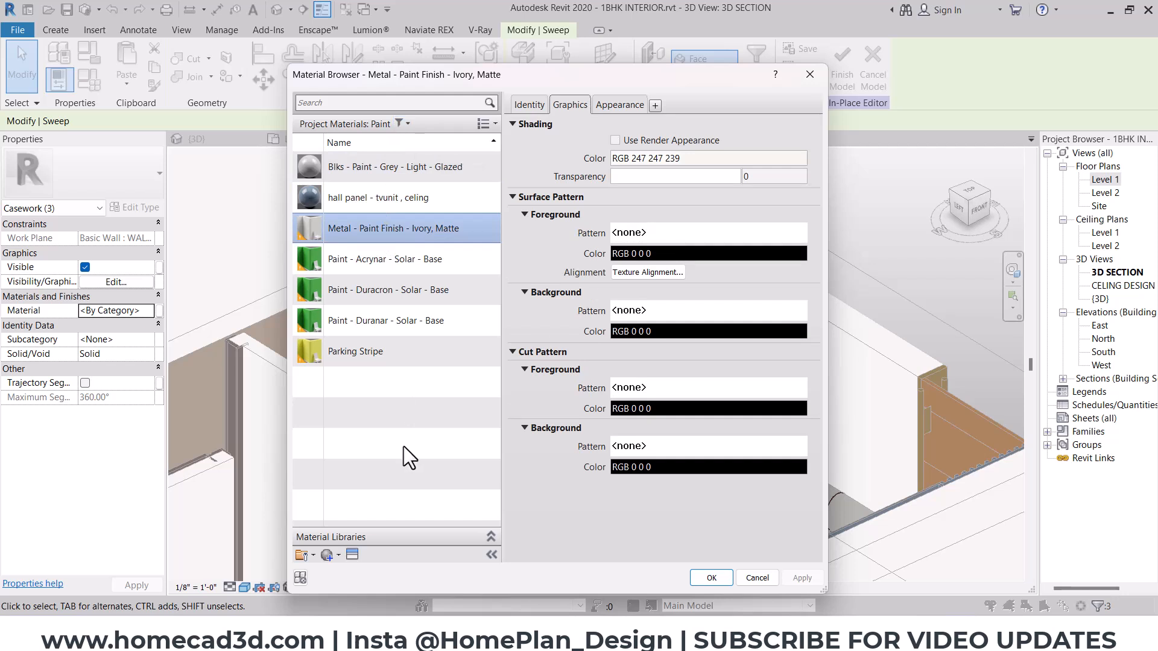
{"action": "left_click", "coordinate": [401, 205]}
{"action": "left_click", "coordinate": [413, 177]}
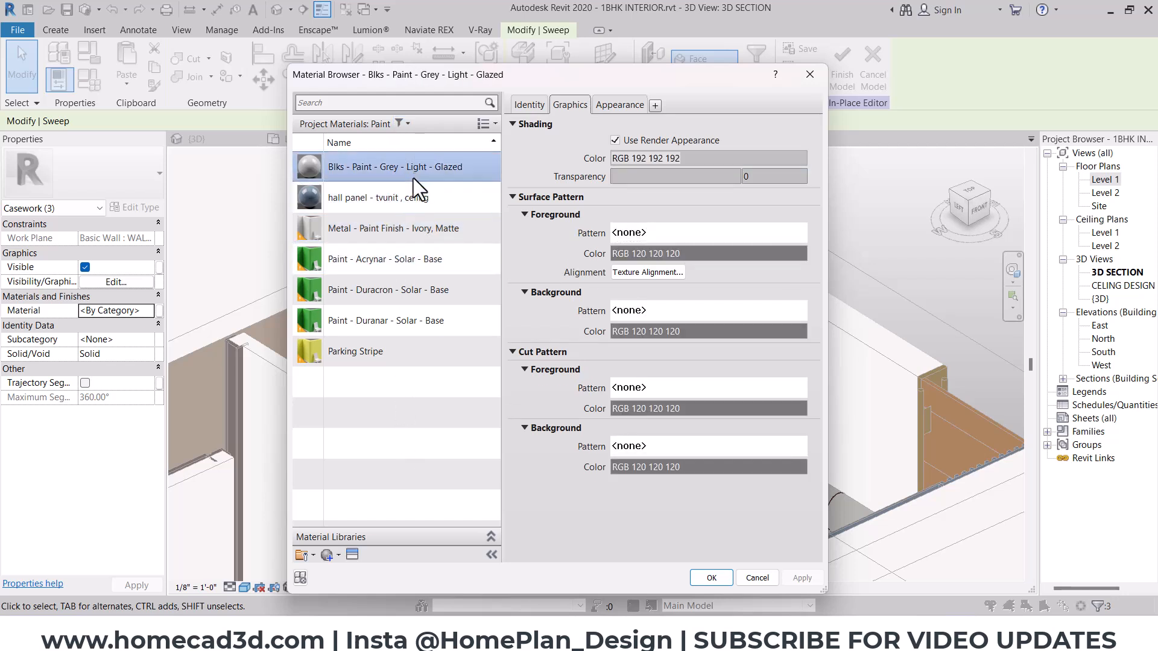
{"action": "left_click", "coordinate": [410, 196]}
{"action": "left_click", "coordinate": [400, 251]}
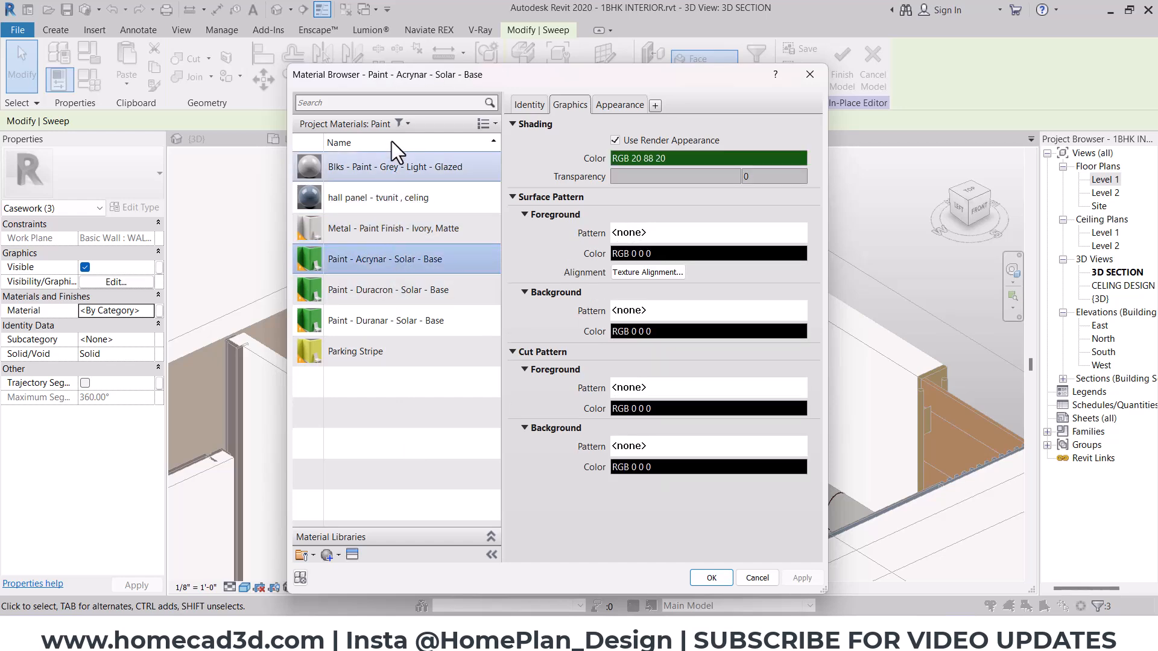
- Filter the project materials to the Paint/Coating class and duplicate the White wall paint material
{"action": "left_click", "coordinate": [401, 124]}
{"action": "left_click", "coordinate": [332, 450]}
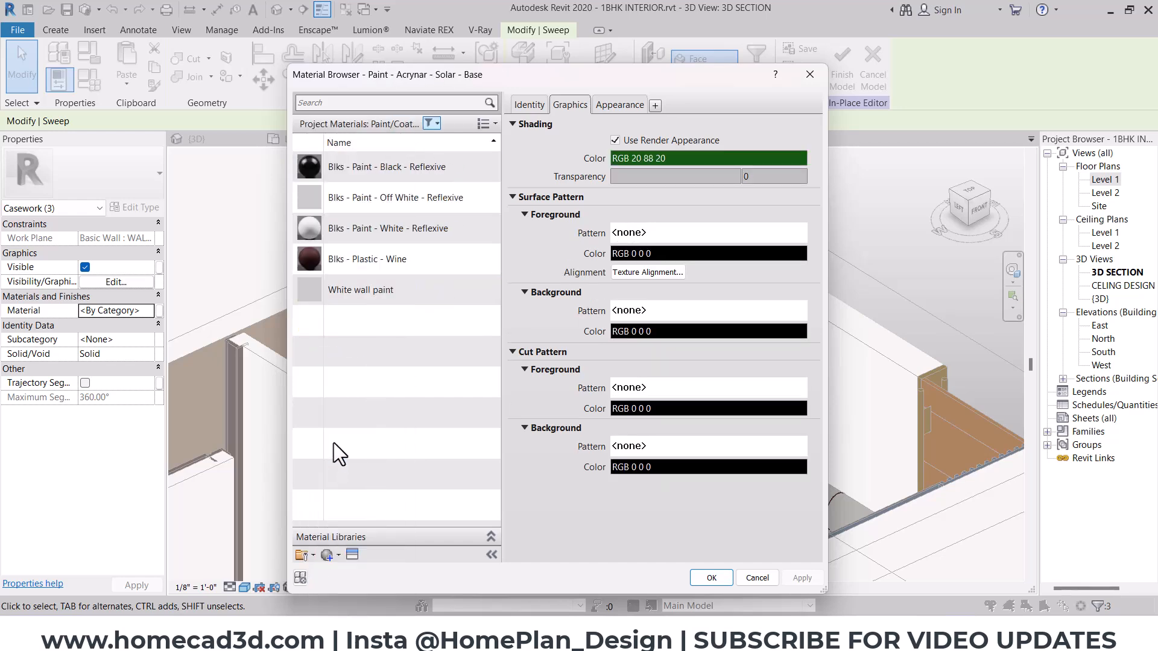
{"action": "left_click", "coordinate": [368, 263]}
{"action": "left_click", "coordinate": [367, 295]}
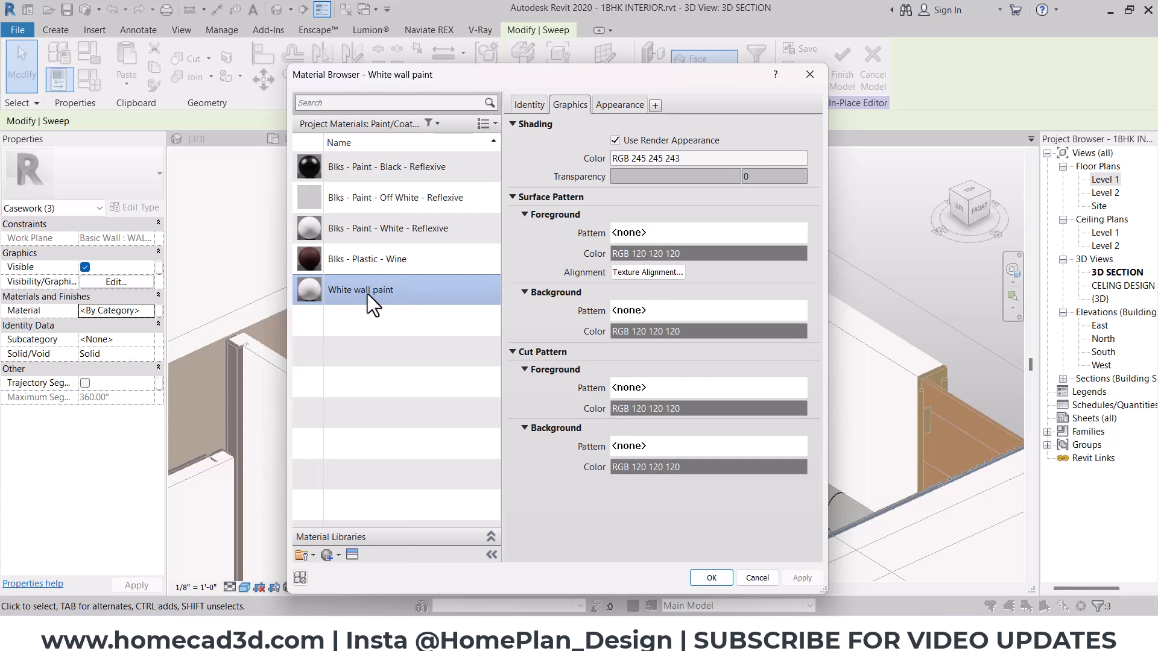
{"action": "right_click", "coordinate": [367, 295]}
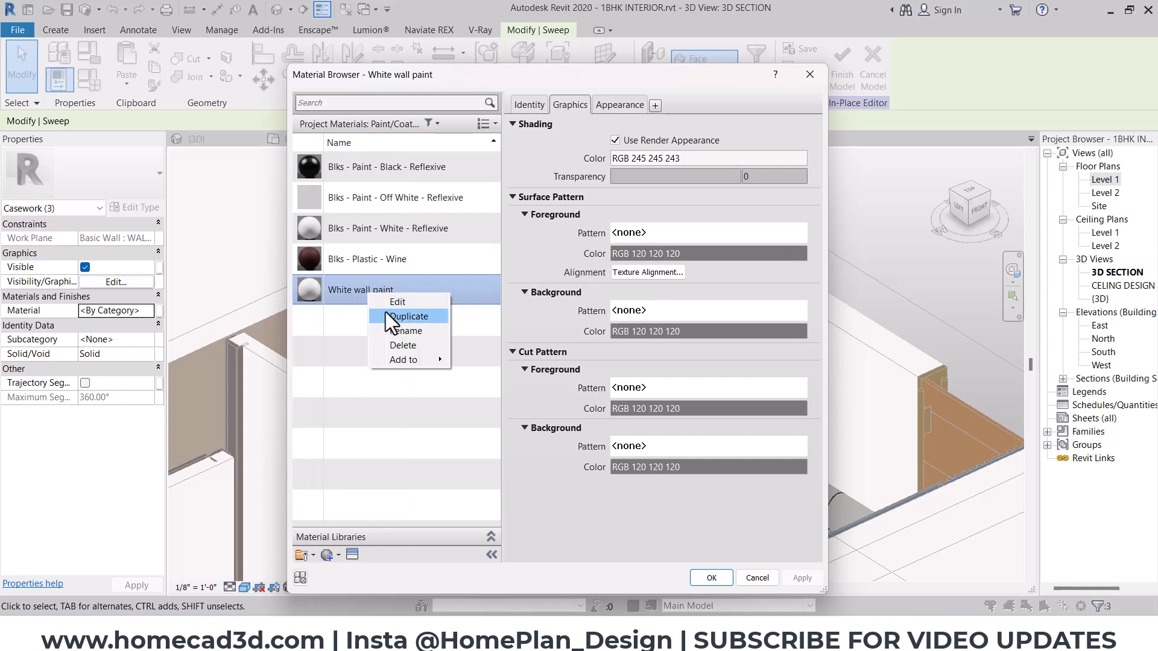
{"action": "left_click", "coordinate": [386, 315]}
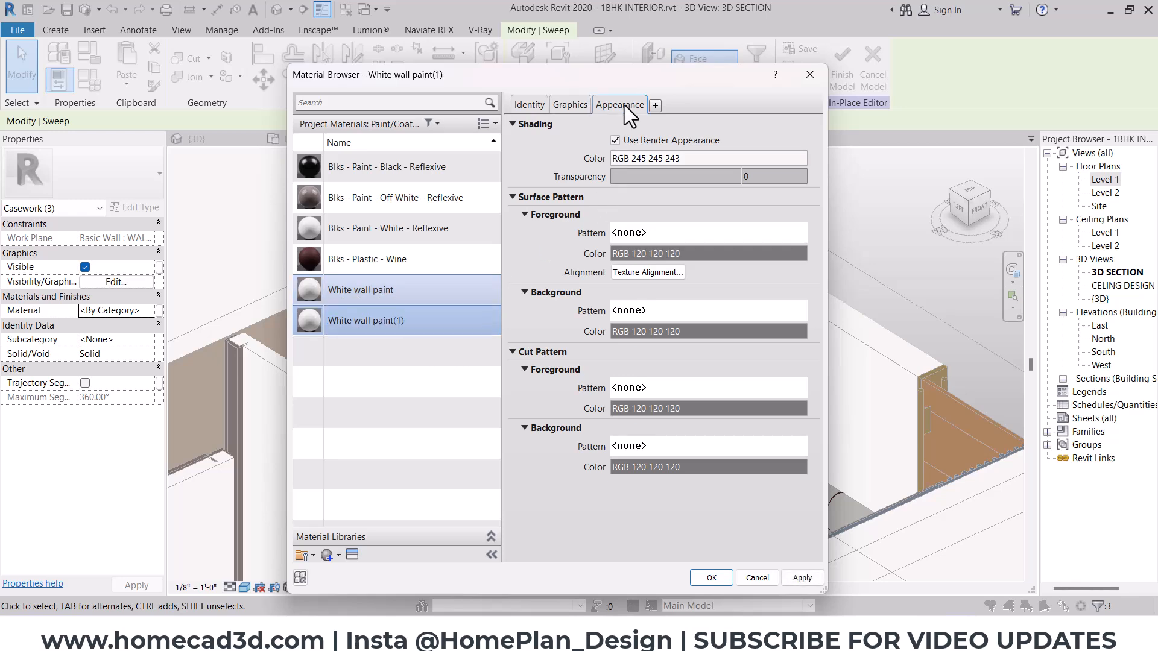
- Duplicate the copied material's appearance asset and rename the material "hall sweep profile"
{"action": "left_click", "coordinate": [622, 105]}
{"action": "left_click", "coordinate": [809, 125]}
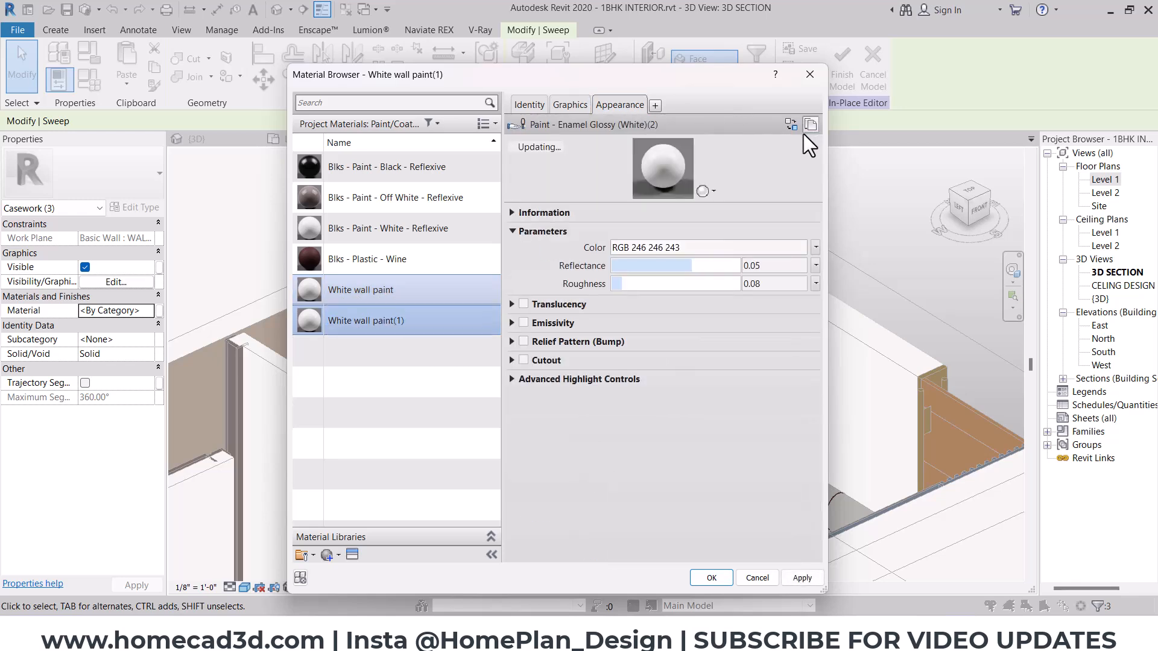
{"action": "left_click", "coordinate": [529, 105]}
{"action": "triple_click", "coordinate": [717, 127]}
{"action": "type", "text": "hall"}
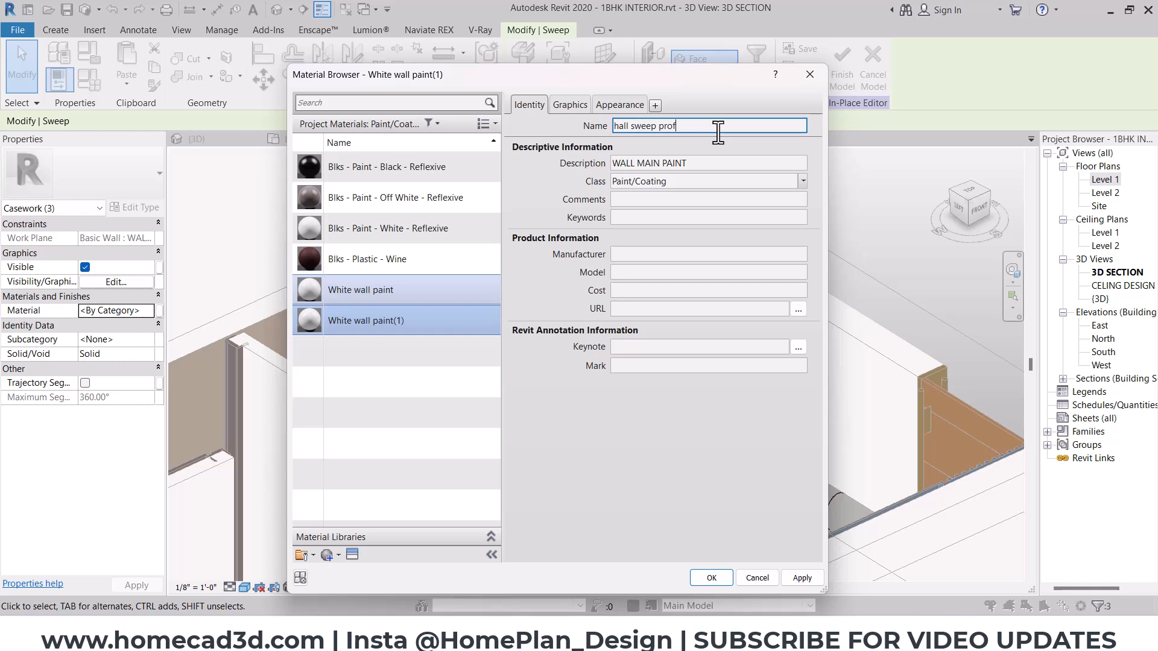
{"action": "type", "text": "sweep profile"}
- Darken the hall sweep profile material's appearance color to RGB 219 219 206
{"action": "left_click", "coordinate": [579, 103]}
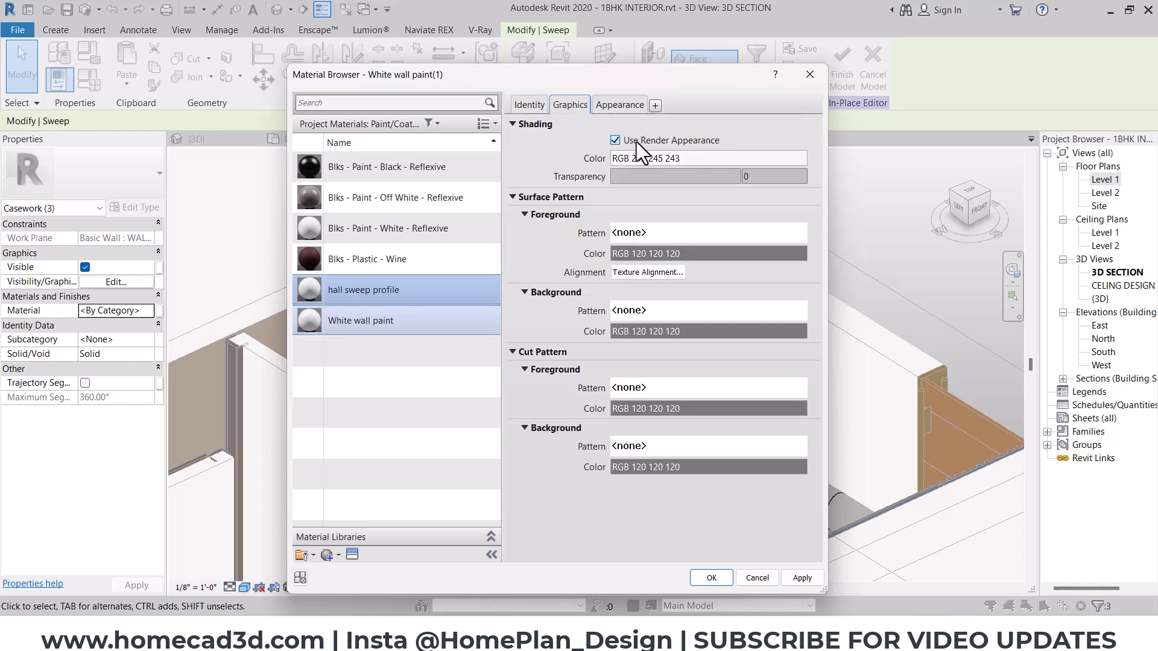
{"action": "left_click", "coordinate": [606, 100]}
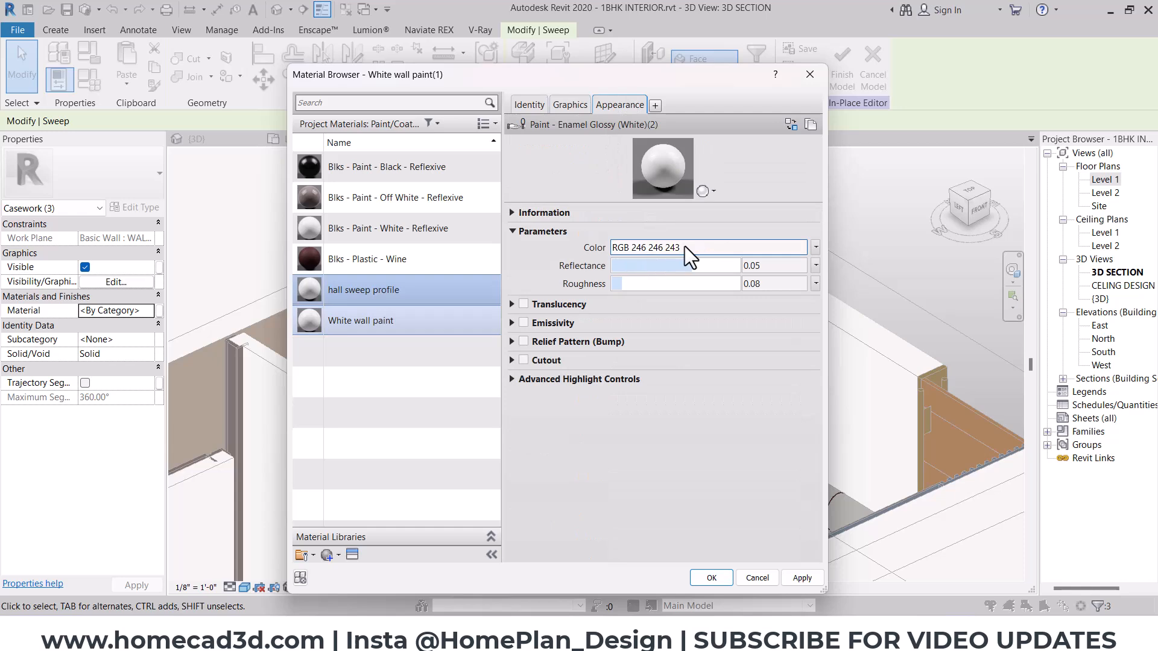
{"action": "left_click", "coordinate": [691, 246]}
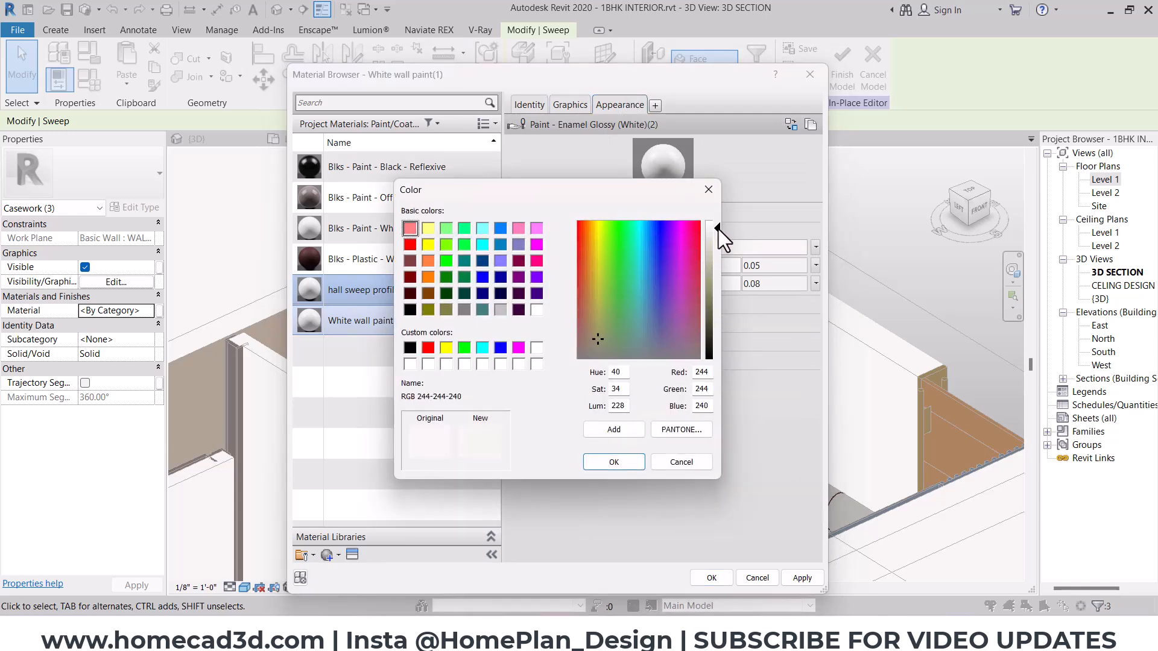
{"action": "left_click_drag", "start_coordinate": [717, 228], "coordinate": [718, 244]}
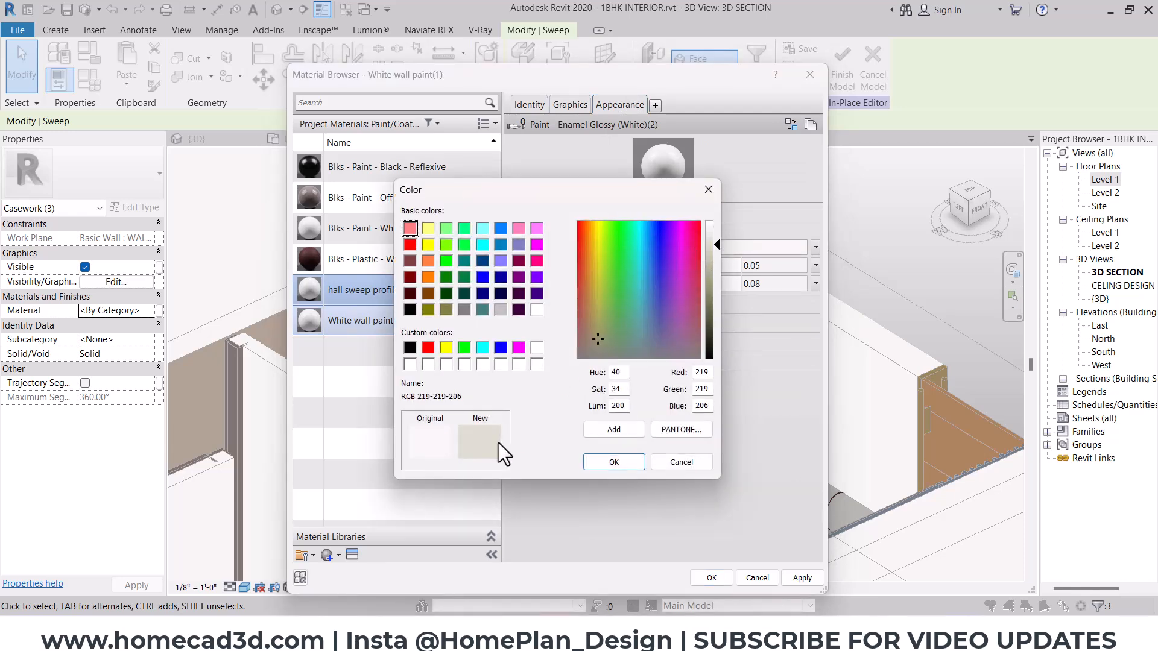
{"action": "left_click", "coordinate": [619, 464]}
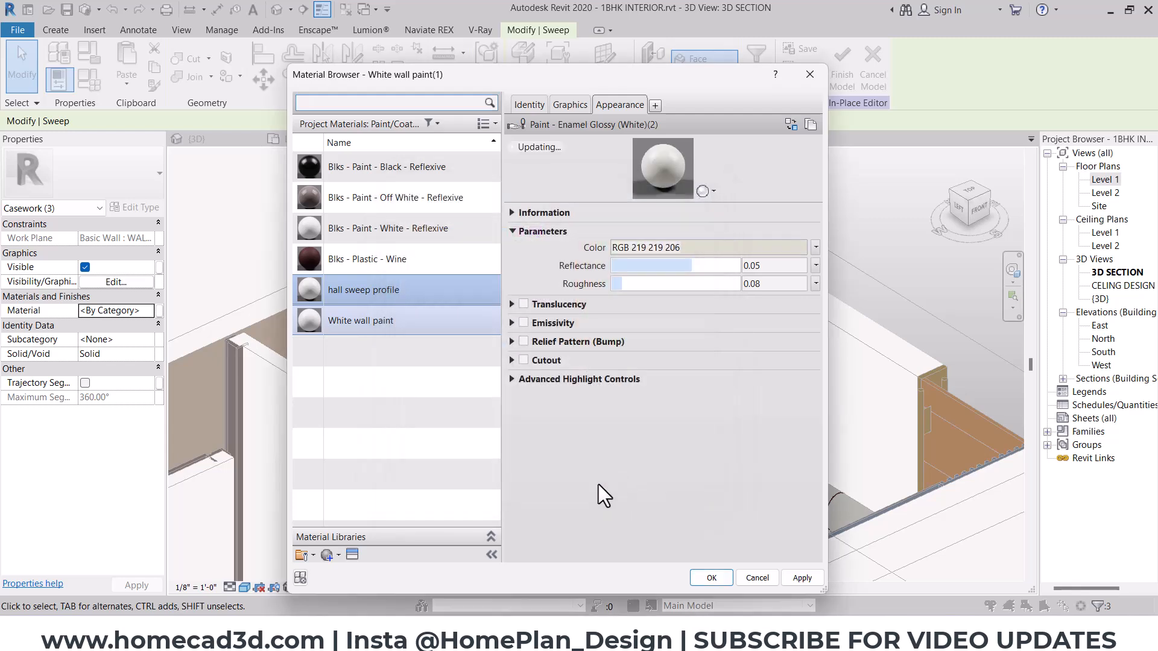
- Assign the hall sweep profile material to the three moulding frames and finish the in-place model
{"action": "left_click", "coordinate": [708, 578]}
{"action": "key", "text": "Escape"}
{"action": "scroll", "coordinate": [543, 193], "scroll_direction": "up", "scroll_amount": 5}
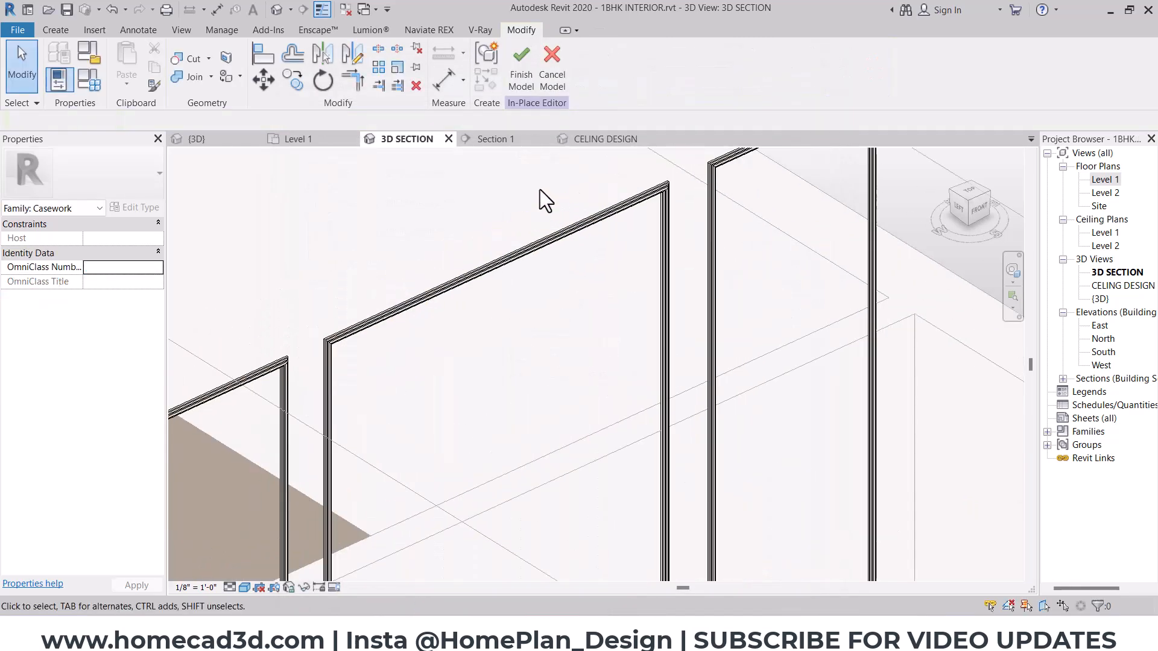
{"action": "left_click", "coordinate": [523, 73]}
- Switch to the Enscape preview and turn the camera toward the wall behind the sofa
{"action": "mouse_move", "coordinate": [663, 640]}
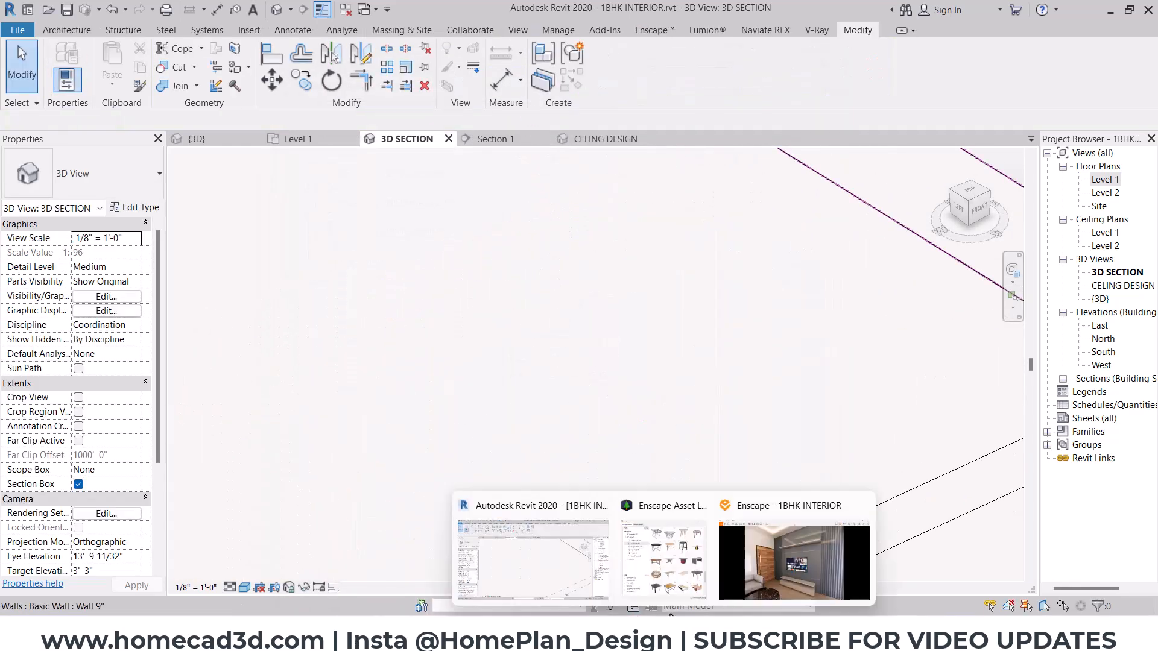
{"action": "left_click", "coordinate": [788, 558]}
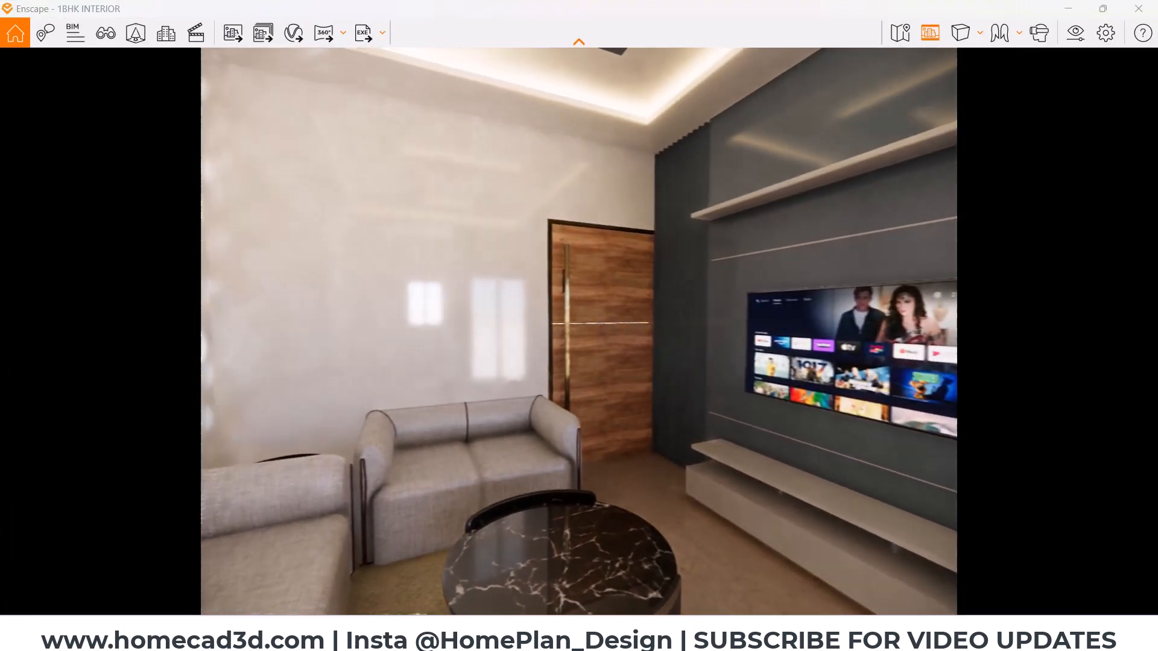
{"action": "left_click_drag", "start_coordinate": [822, 560], "coordinate": [610, 559]}
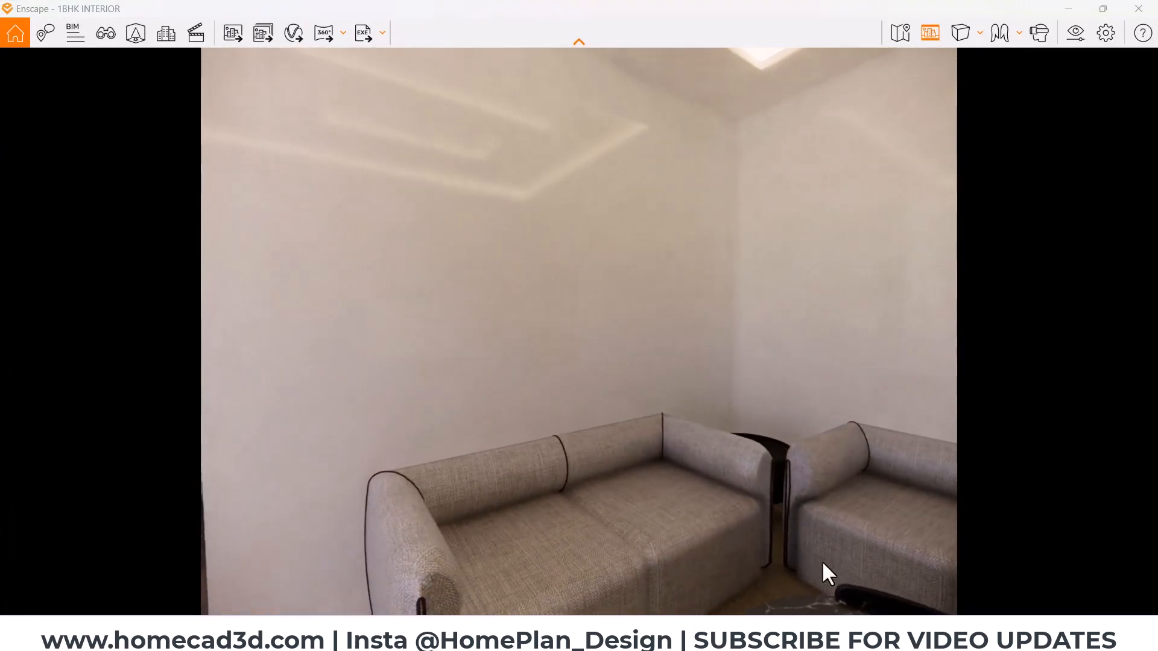
- Go back to Revit's Enscape commands, then examine the three moulding frames behind the sofa in the Enscape preview
{"action": "left_click_drag", "start_coordinate": [823, 563], "coordinate": [819, 563]}
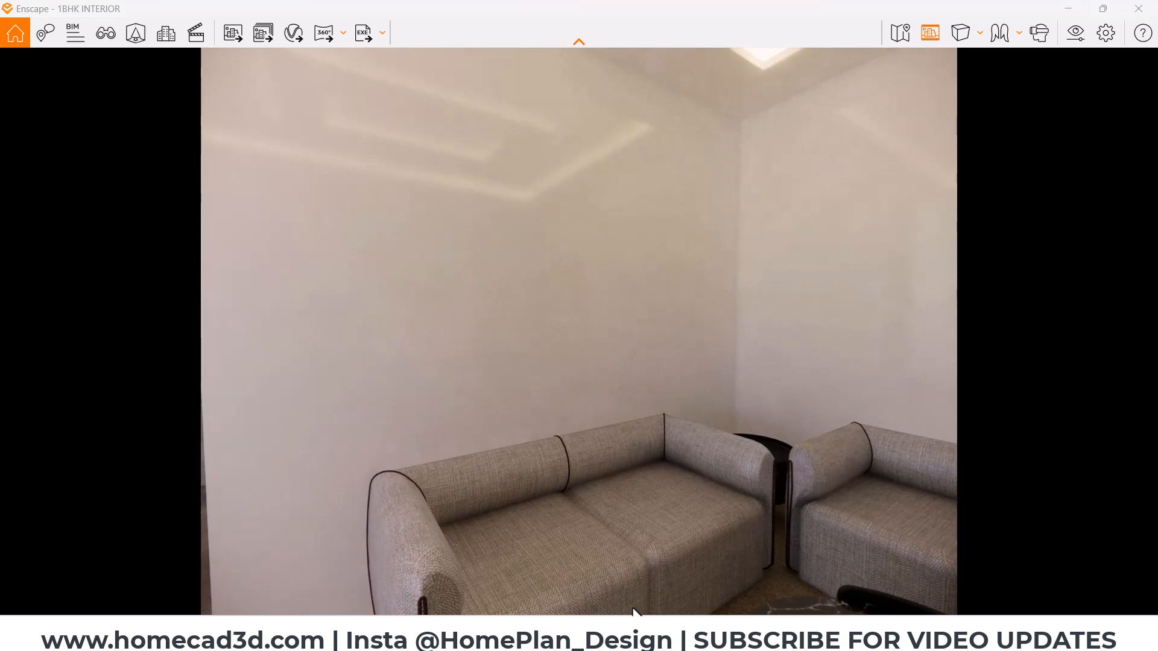
{"action": "mouse_move", "coordinate": [634, 621]}
{"action": "left_click", "coordinate": [570, 507]}
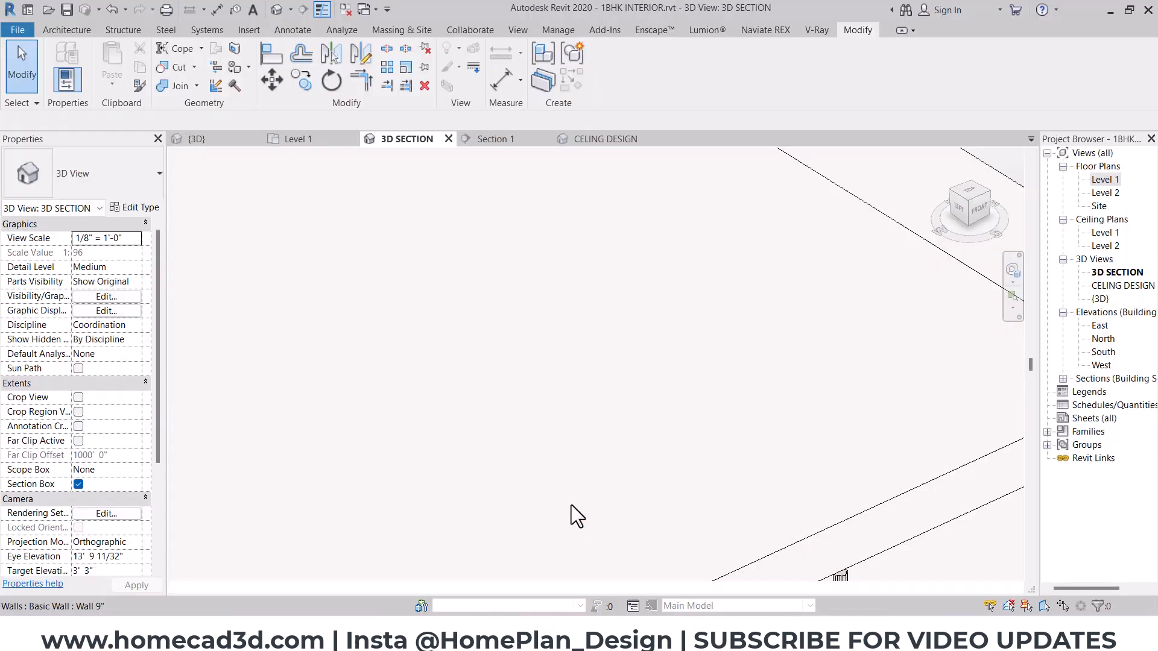
{"action": "left_click", "coordinate": [652, 30]}
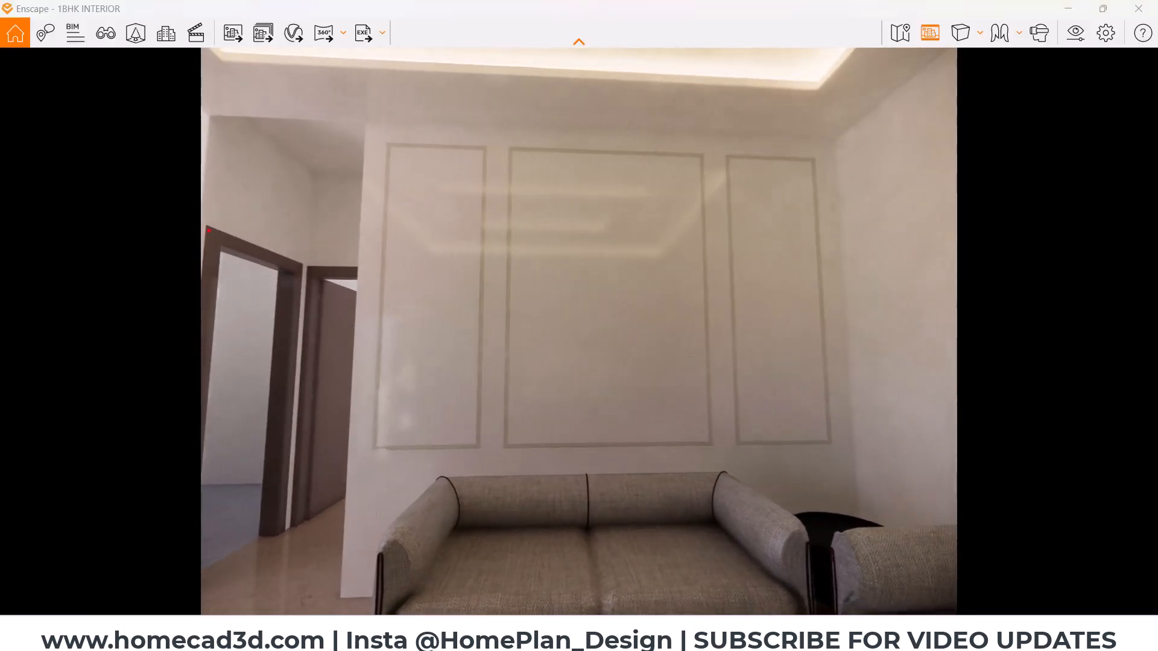
{"action": "mouse_move", "coordinate": [583, 200]}
{"action": "left_mouse_down"}
{"action": "mouse_move", "coordinate": [657, 275]}
{"action": "mouse_move", "coordinate": [611, 183]}
{"action": "left_mouse_up"}
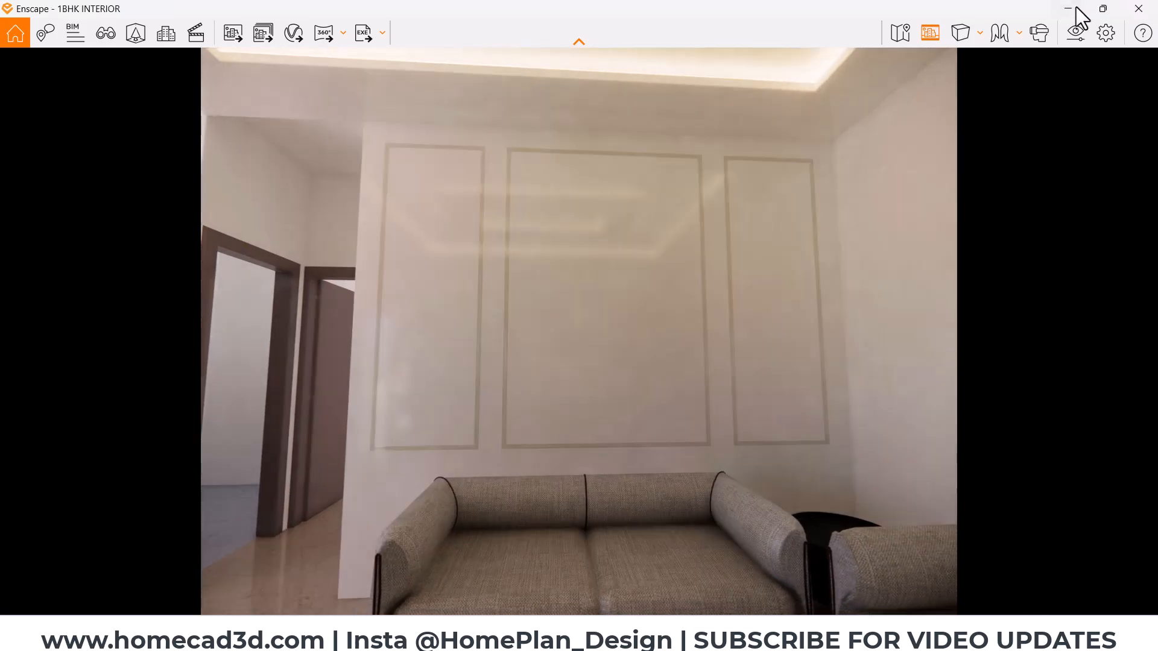
- Switch from the Enscape preview to Revit's Level 1 floor plan and open the Enscape Asset Library
{"action": "left_click", "coordinate": [1070, 9]}
{"action": "double_click", "coordinate": [1104, 180]}
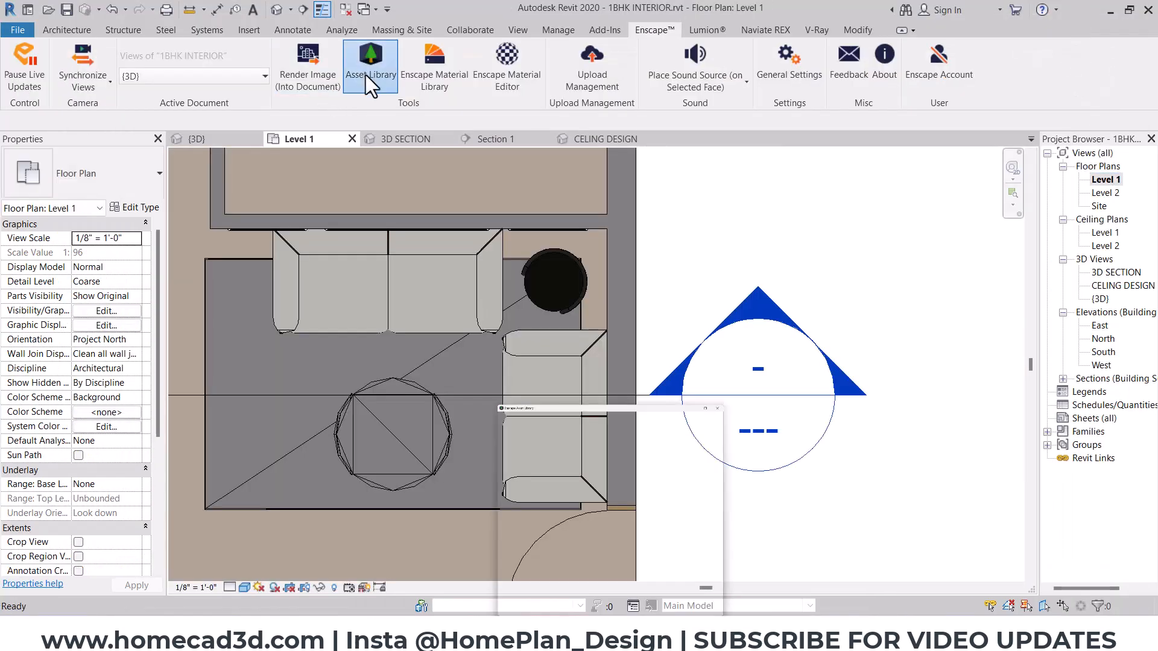
{"action": "left_click", "coordinate": [369, 60]}
- Search the asset library for "clock", limit the results to Accessories and choose the round wall clock Clock 005
{"action": "left_click_drag", "start_coordinate": [306, 67], "coordinate": [25, 58]}
{"action": "type", "text": "clock"}
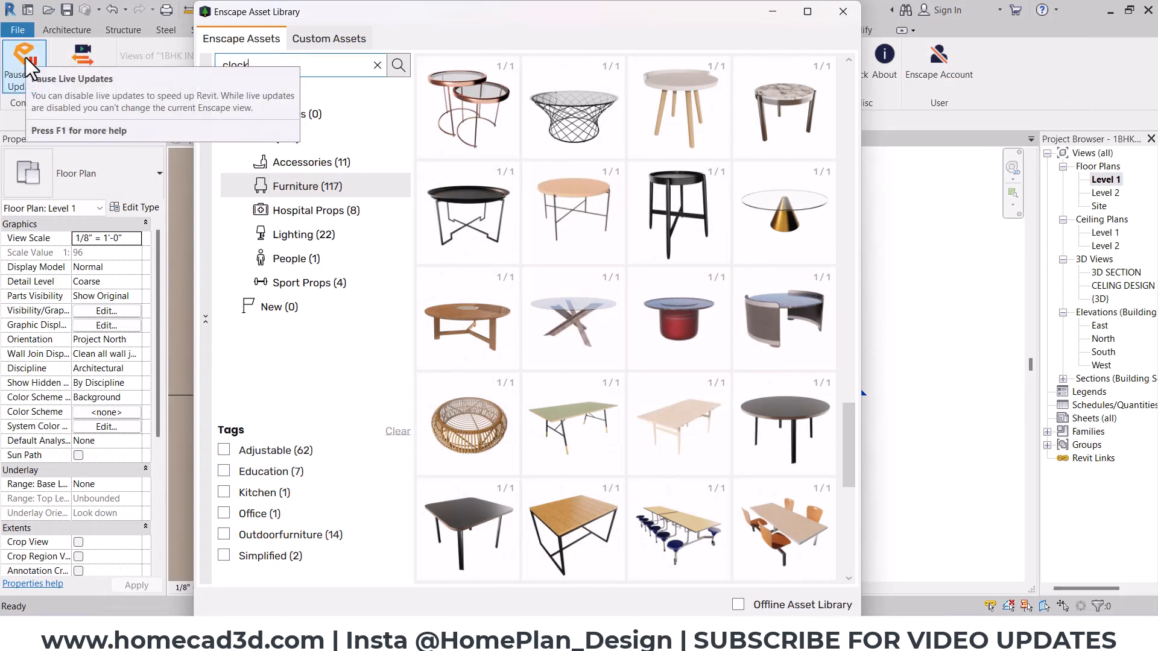
{"action": "key", "text": "Return"}
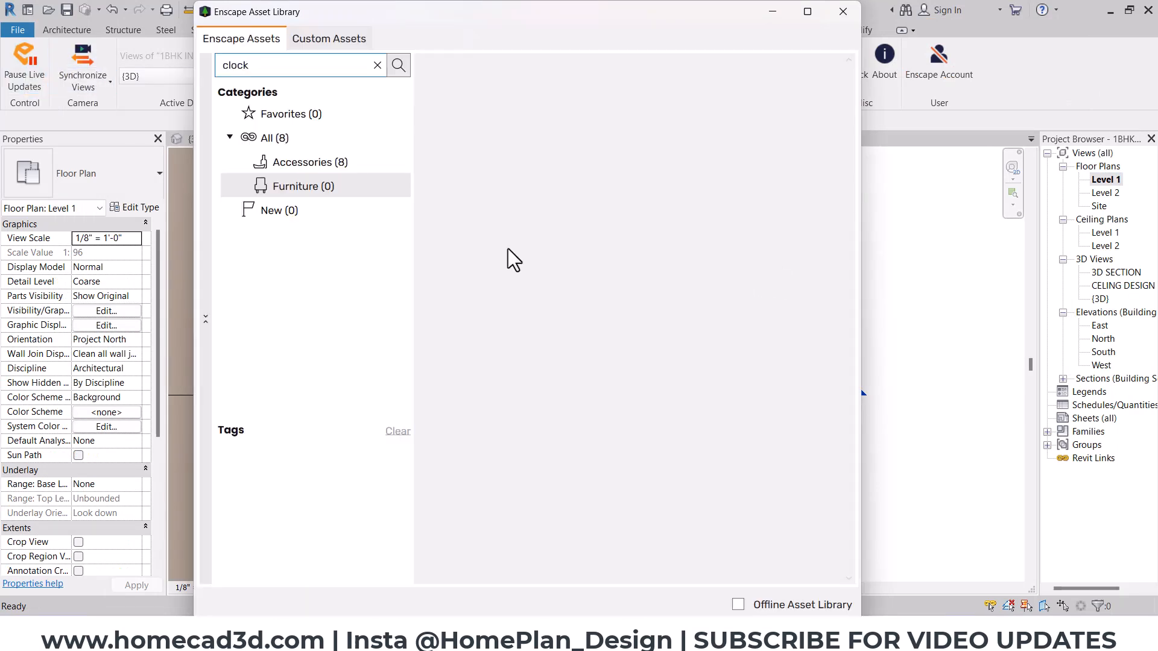
{"action": "left_click", "coordinate": [289, 162]}
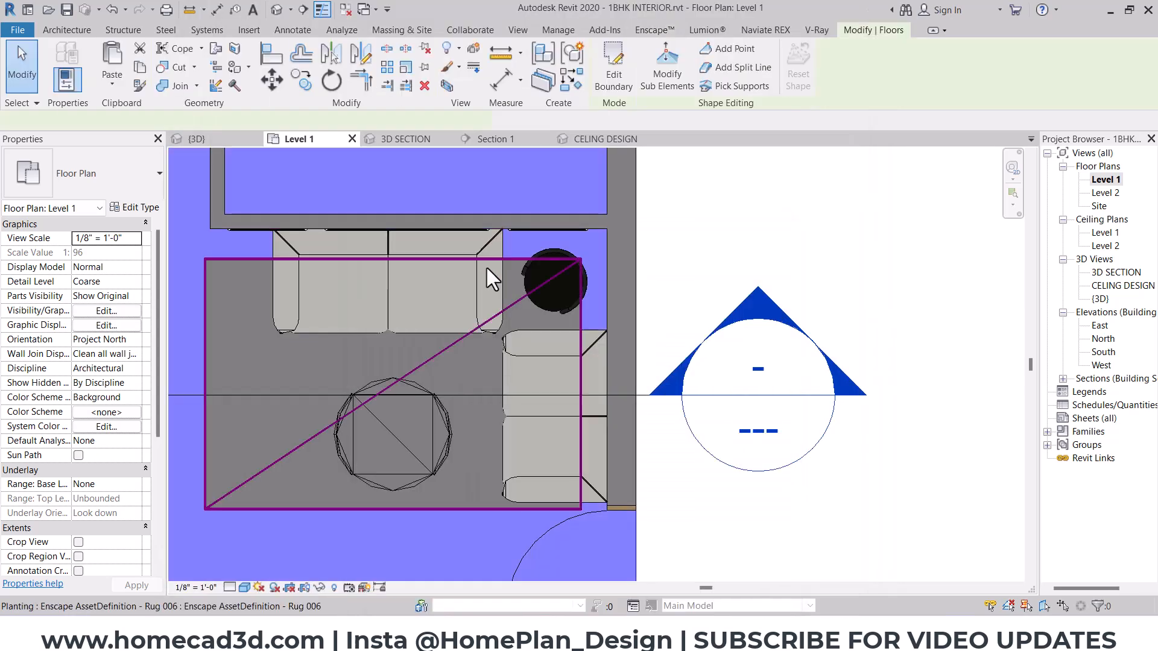
{"action": "left_click", "coordinate": [487, 268]}
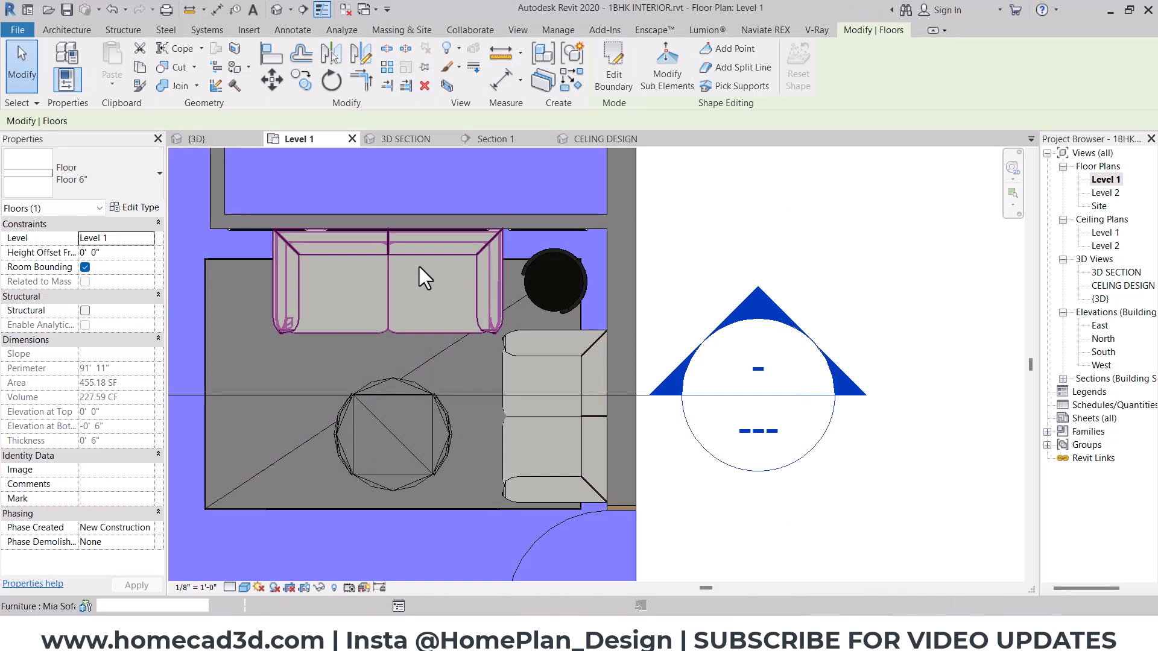
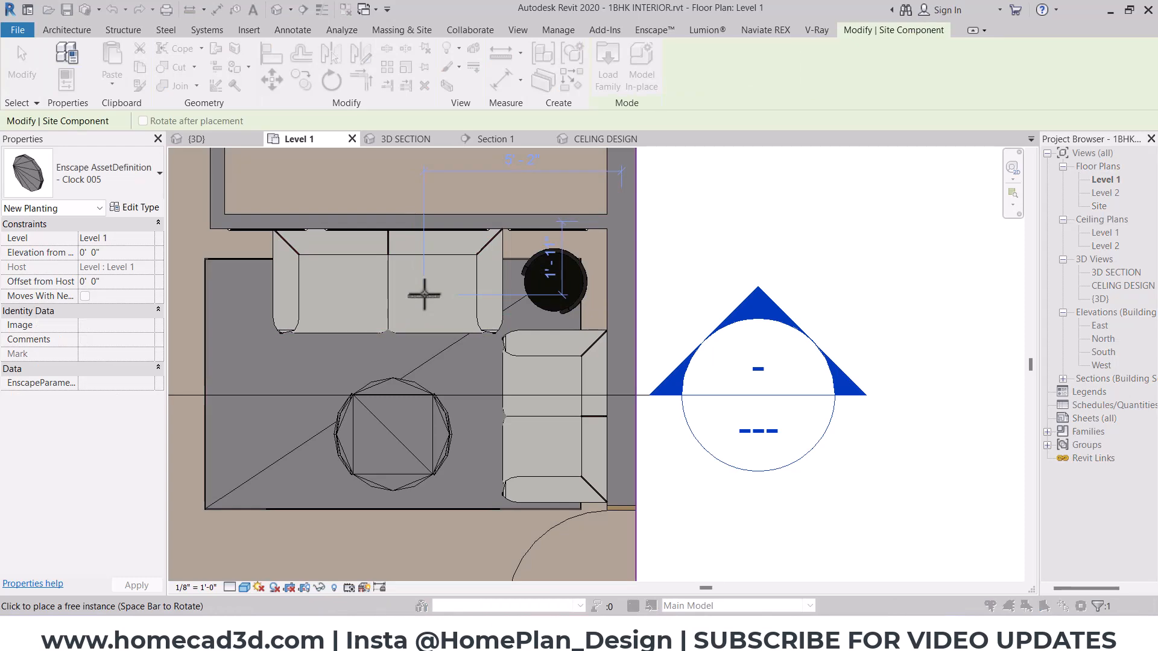
- Cancel placing the clock, search the Enscape asset library for "painting", and close the library
{"action": "key", "text": "Escape"}
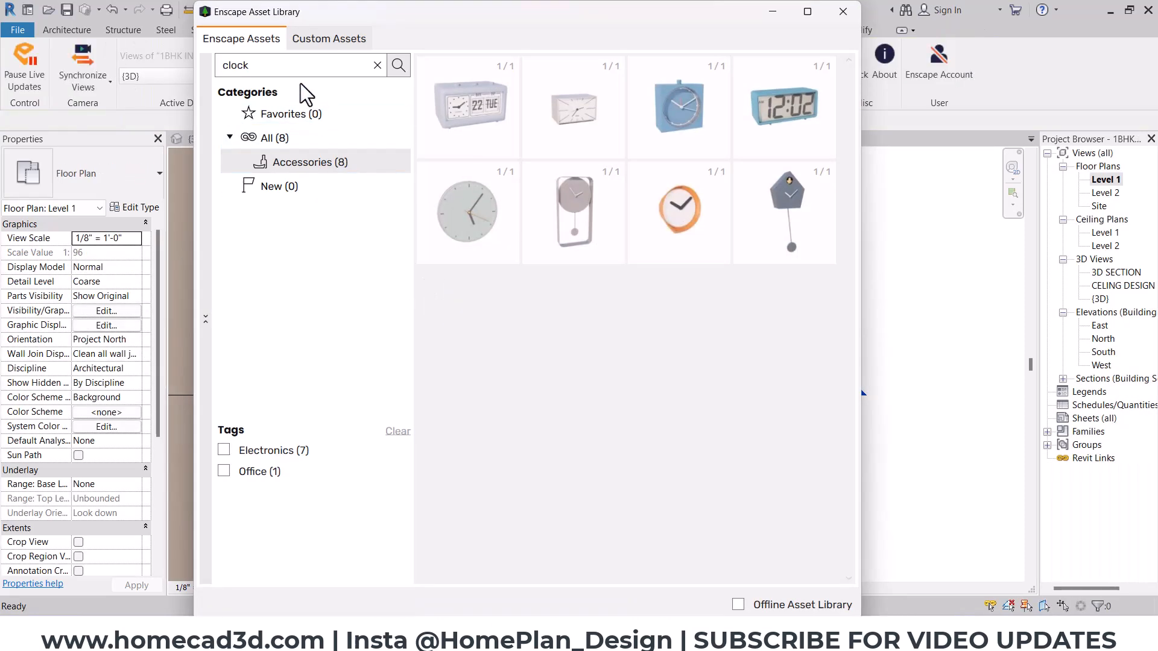
{"action": "double_click", "coordinate": [293, 72]}
{"action": "type", "text": "painting"}
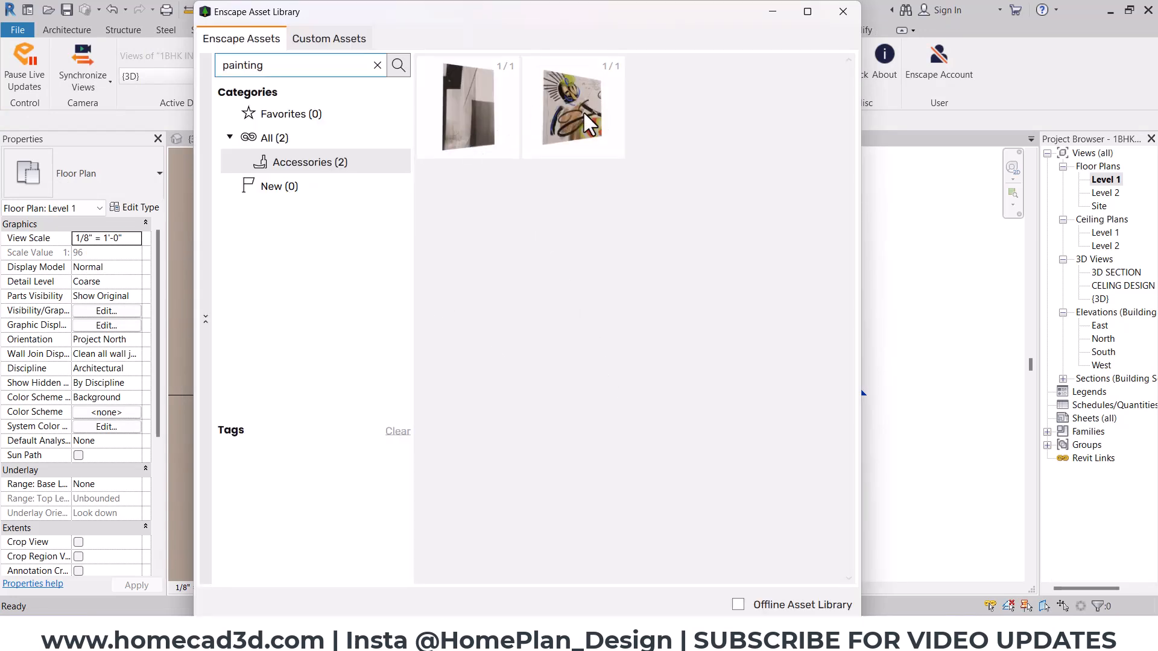
{"action": "left_click", "coordinate": [843, 11]}
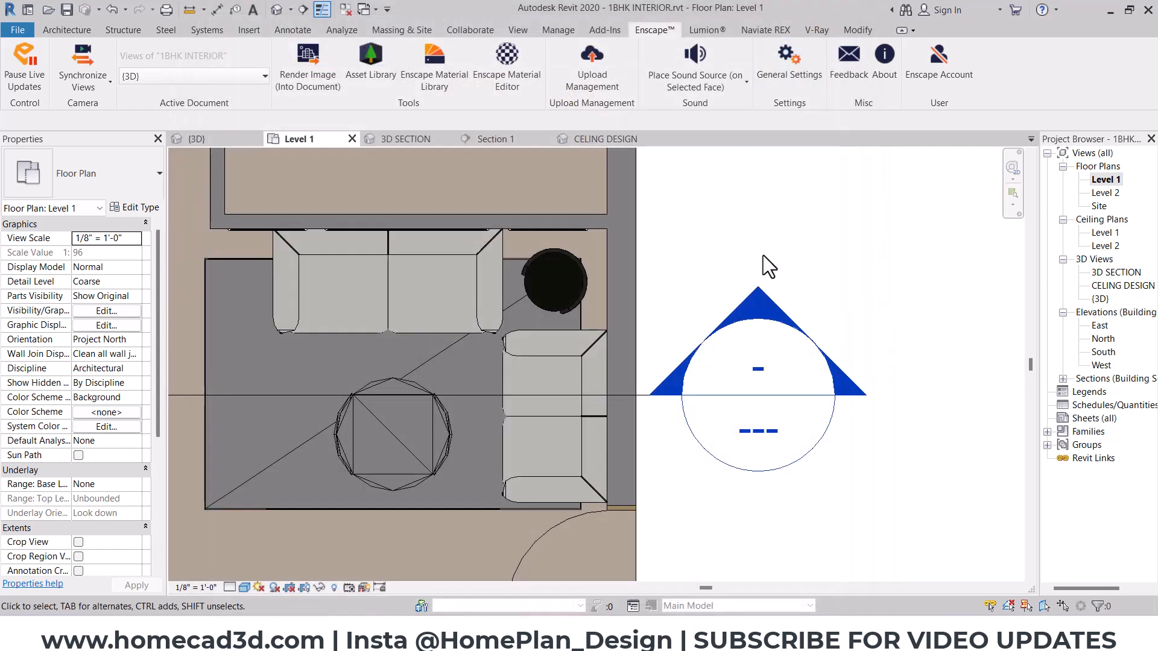
- Open the Section 1 view and examine the three wall frames above the sofa
{"action": "left_click", "coordinate": [485, 140]}
{"action": "scroll", "coordinate": [569, 371], "scroll_direction": "up", "scroll_amount": 5}
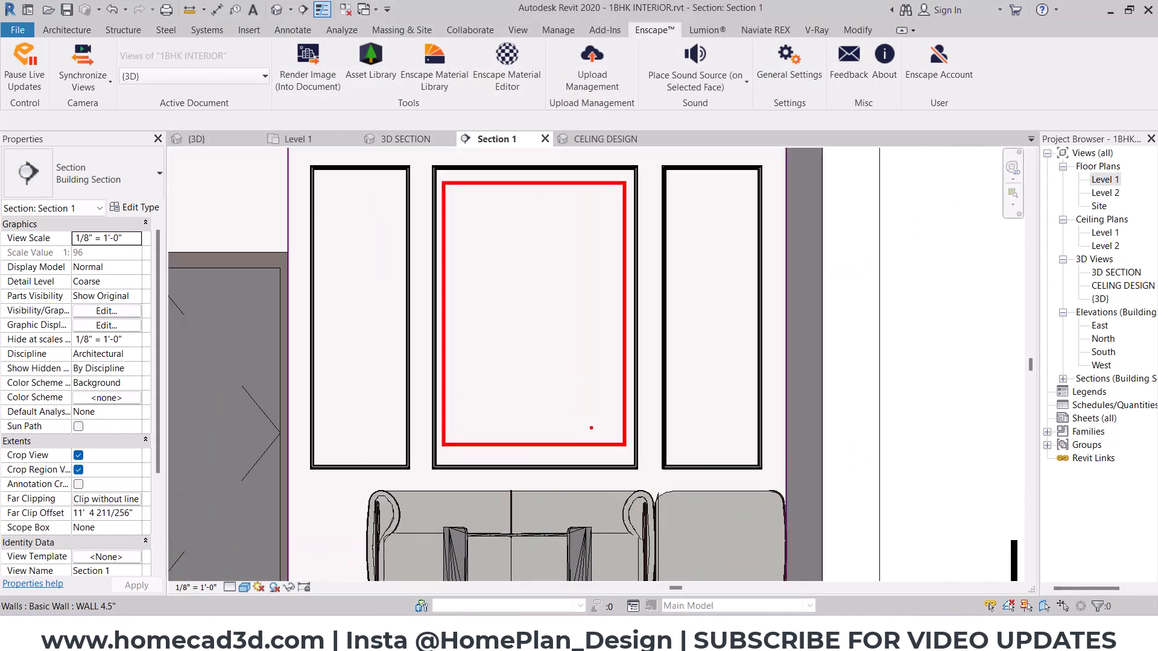
{"action": "key", "text": "Escape"}
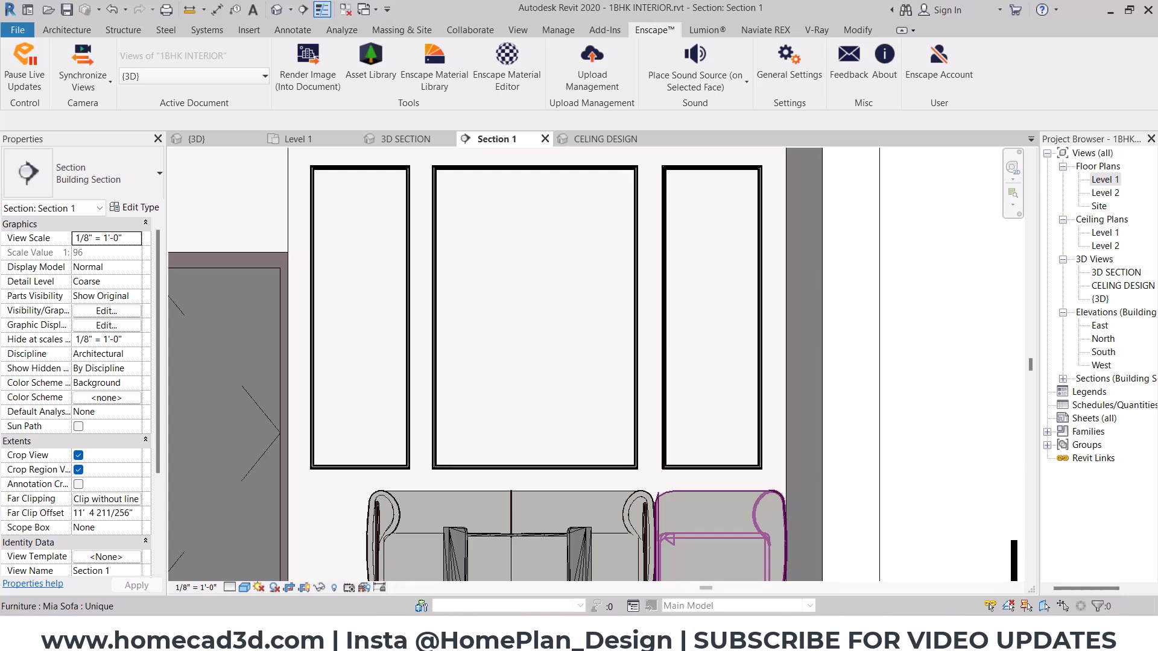
- Switch to Chrome, search Google Images for "wall painting", and look through the results
{"action": "left_click", "coordinate": [719, 633]}
{"action": "left_click", "coordinate": [288, 108]}
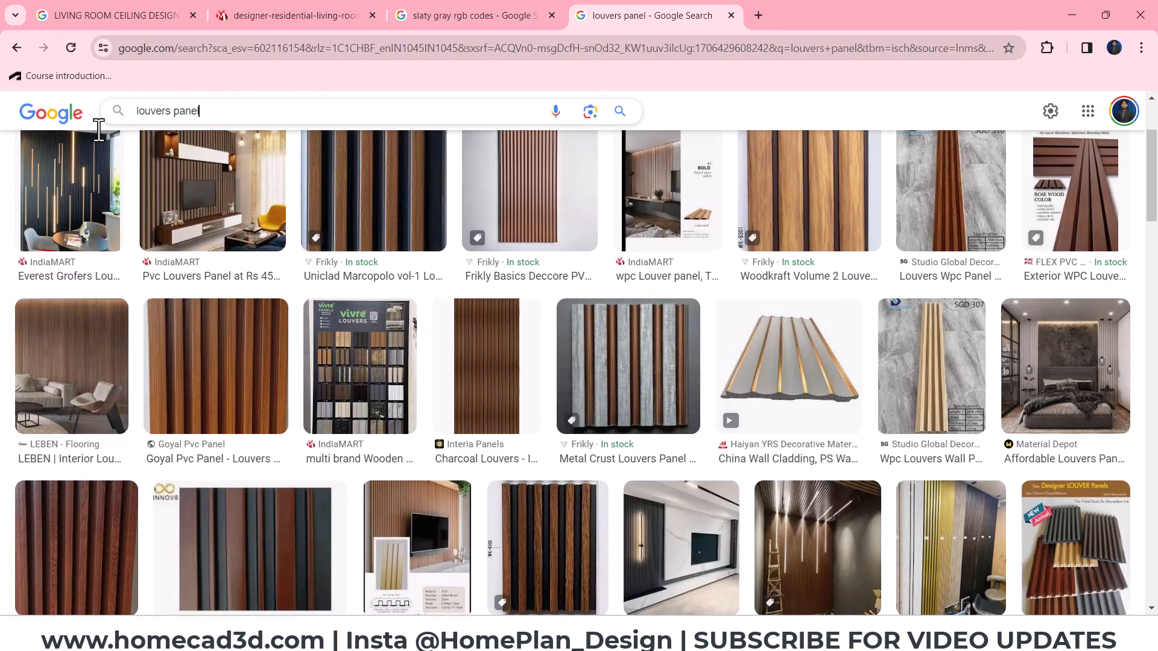
{"action": "key", "text": "ctrl+a"}
{"action": "type", "text": "wall painting"}
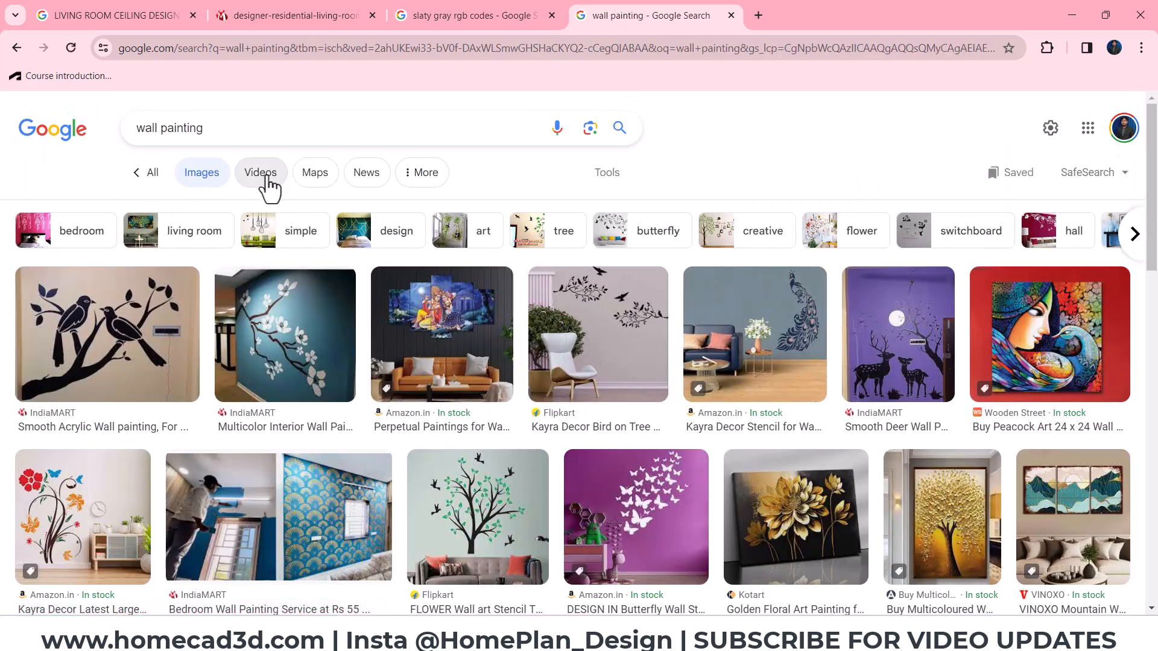
{"action": "scroll", "coordinate": [362, 244], "scroll_direction": "down", "scroll_amount": 1}
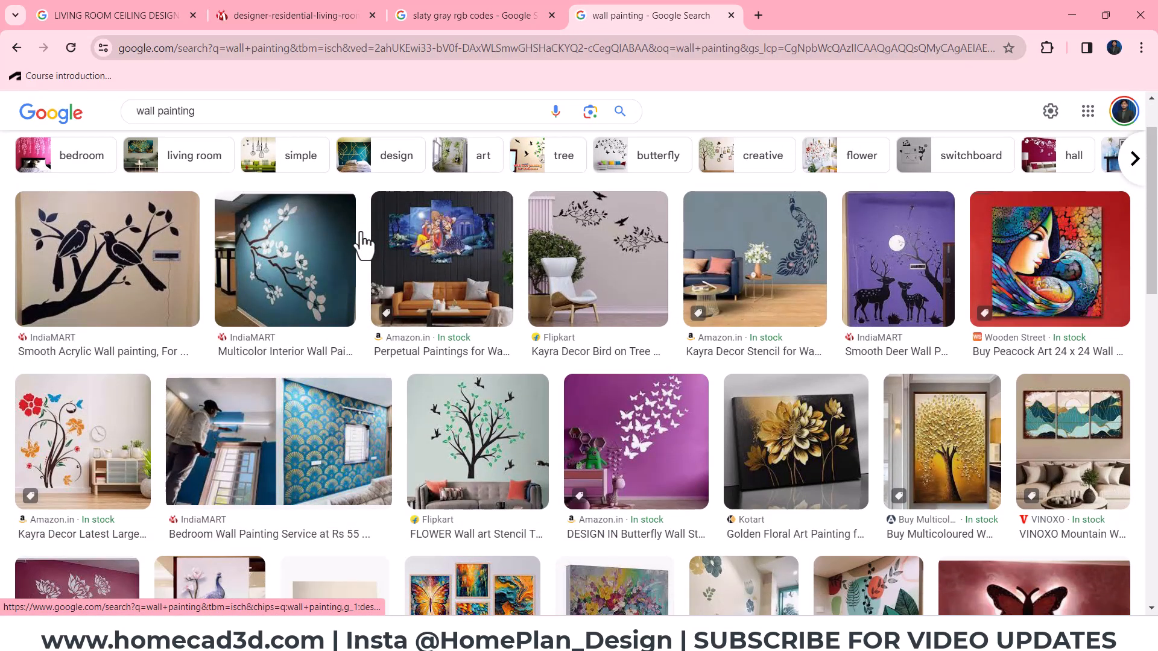
{"action": "scroll", "coordinate": [939, 462], "scroll_direction": "down", "scroll_amount": 3}
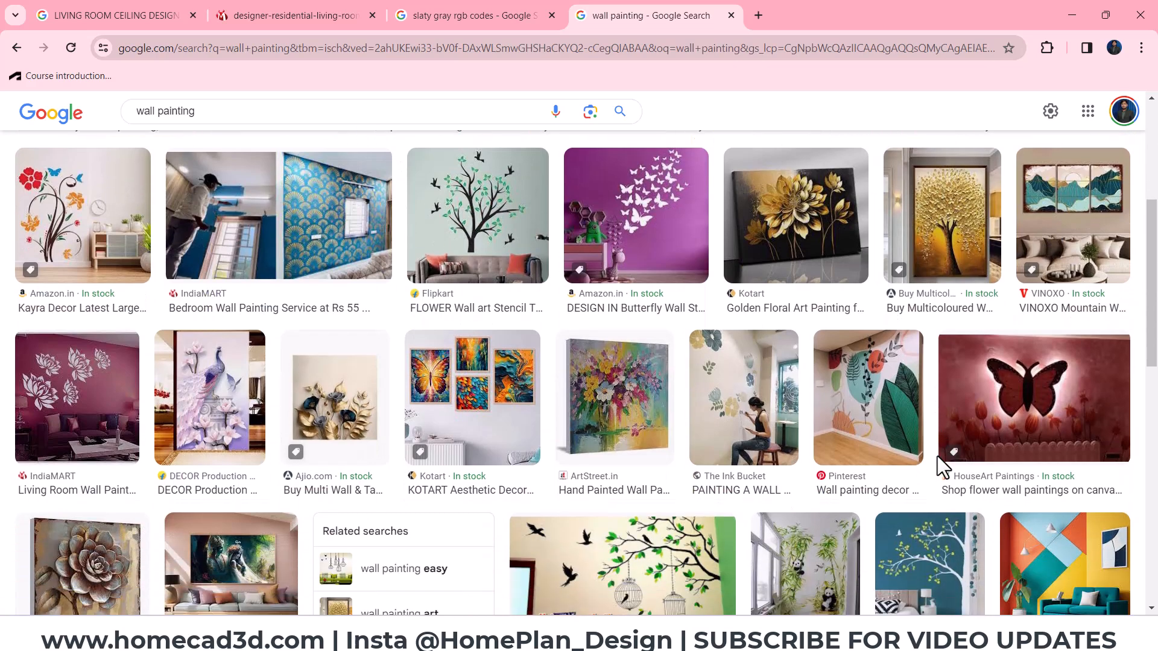
{"action": "scroll", "coordinate": [603, 440], "scroll_direction": "down", "scroll_amount": 3}
{"action": "scroll", "coordinate": [762, 473], "scroll_direction": "up", "scroll_amount": 2}
{"action": "scroll", "coordinate": [845, 389], "scroll_direction": "up", "scroll_amount": 4}
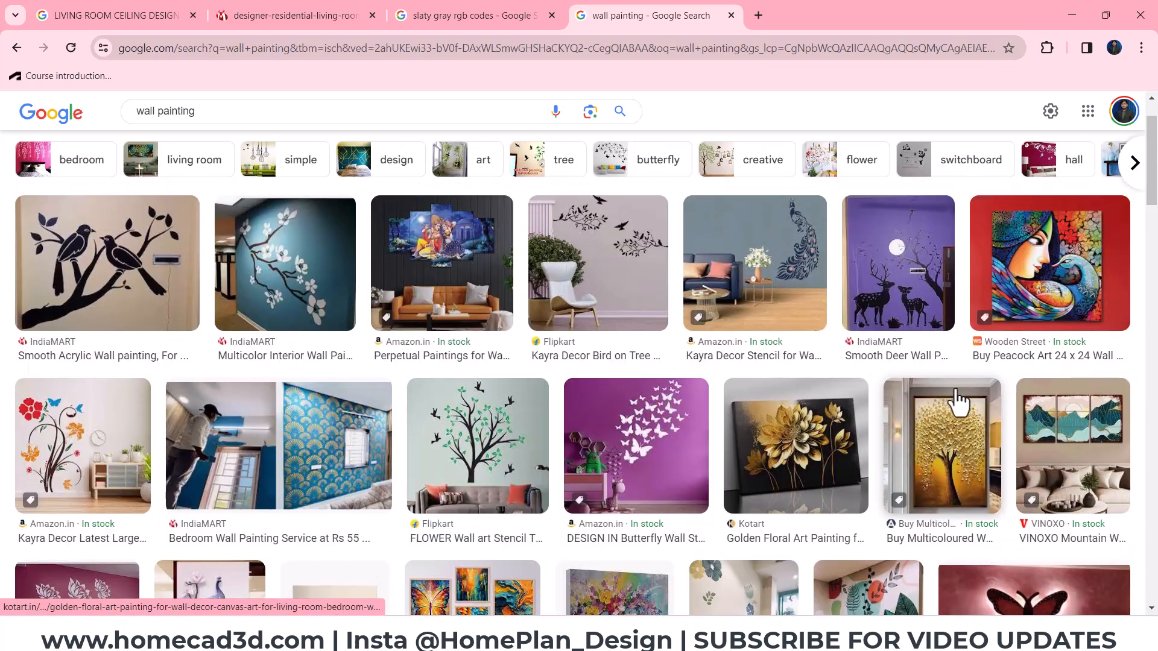
- Refine the image search to "wall painting tree texture"
{"action": "left_click", "coordinate": [228, 116]}
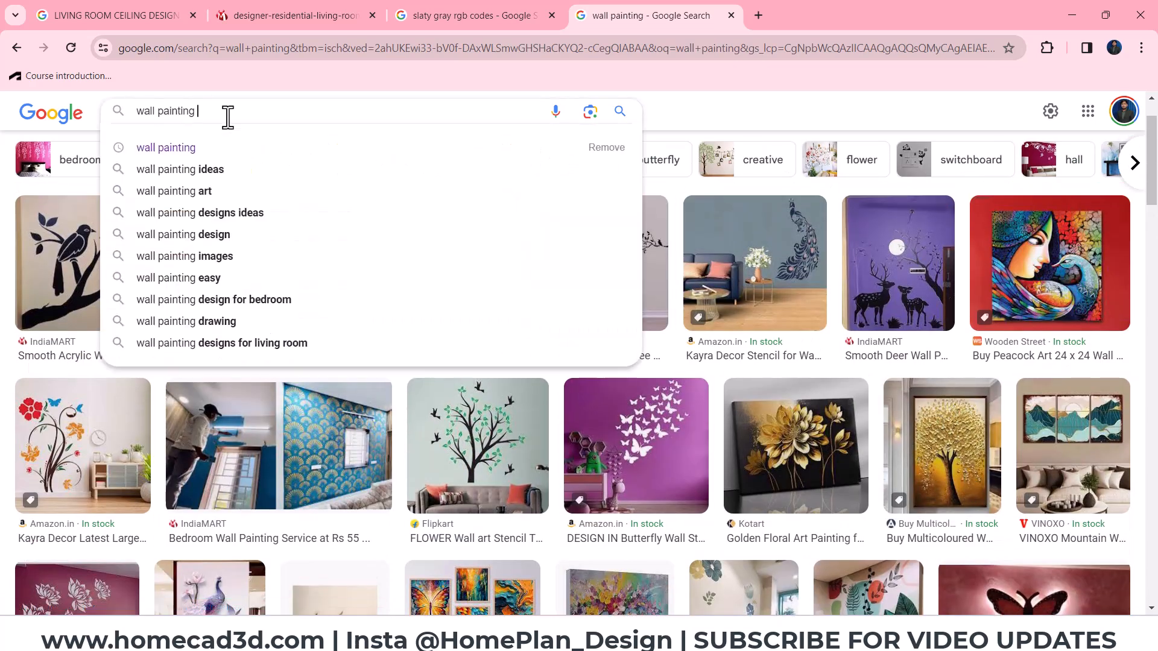
{"action": "type", "text": "tree "}
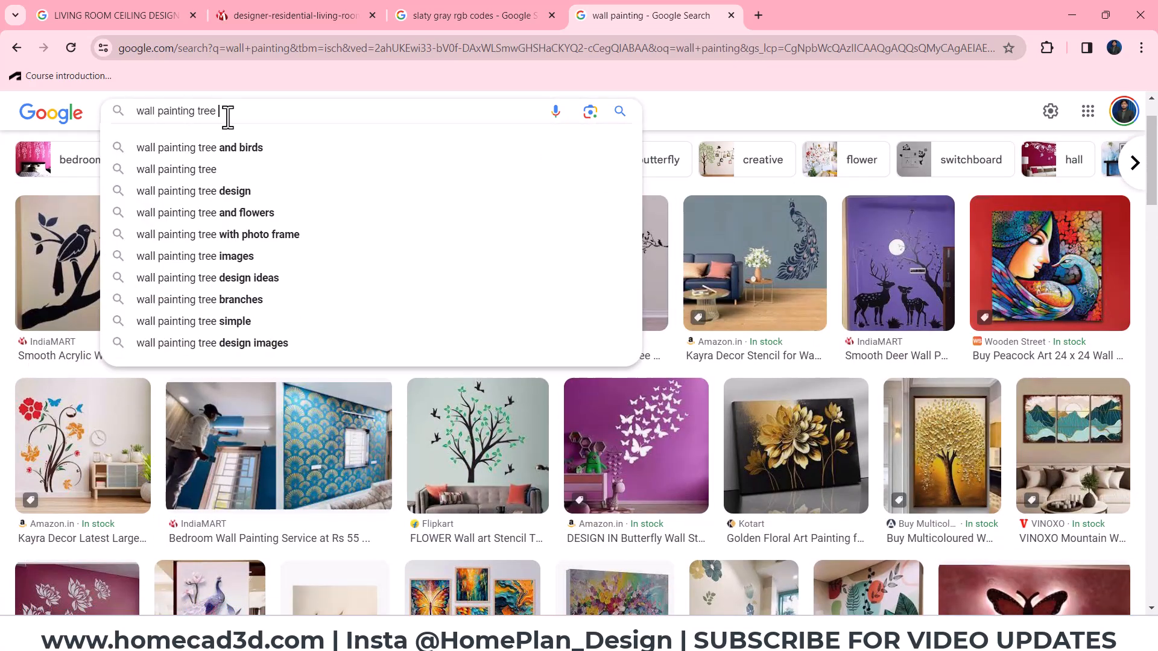
{"action": "type", "text": "texture"}
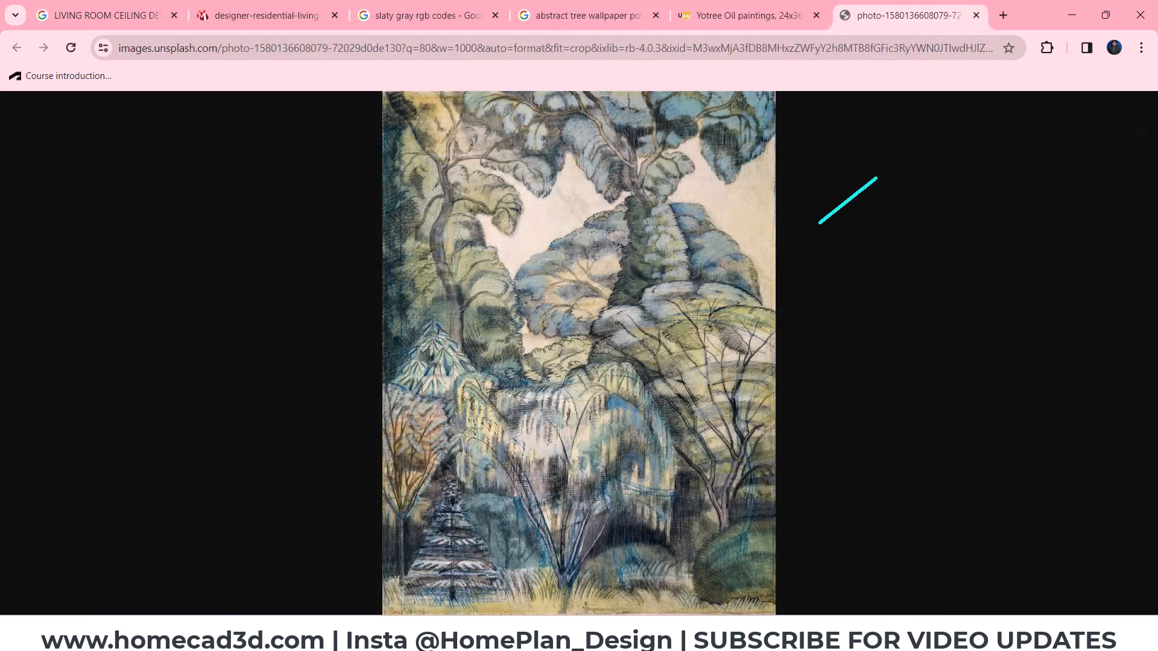
- Save the tree painting image as an AVIF file in the Documents > HOME CAD DATA > Textures > Posters folder
{"action": "right_click", "coordinate": [621, 266]}
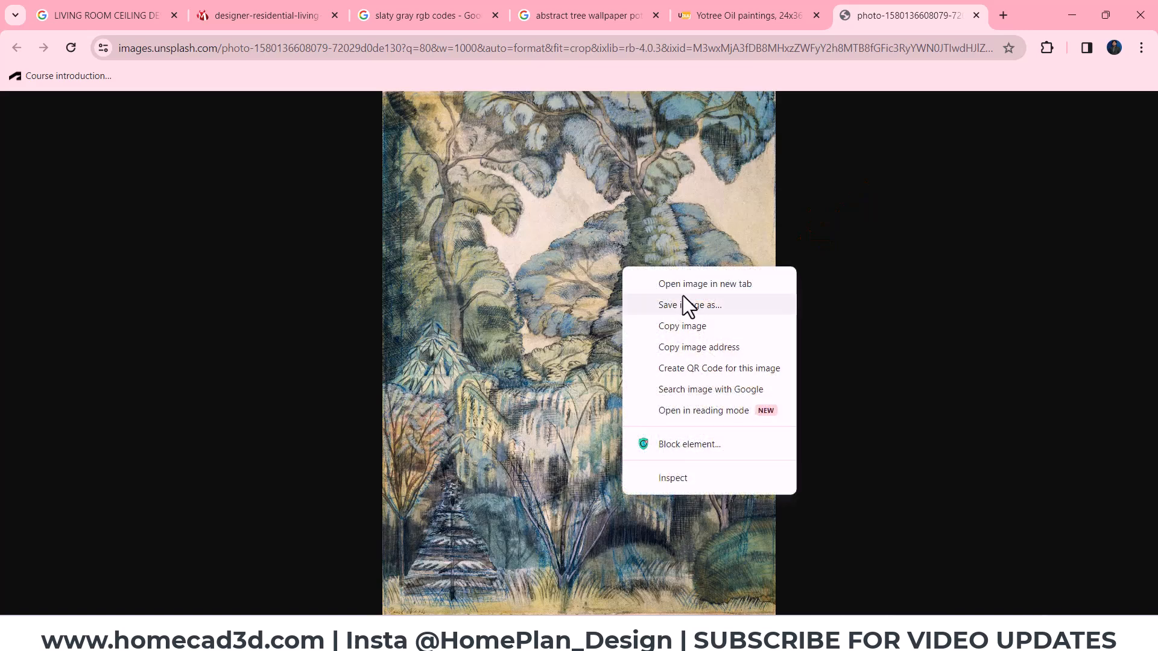
{"action": "left_click", "coordinate": [692, 310]}
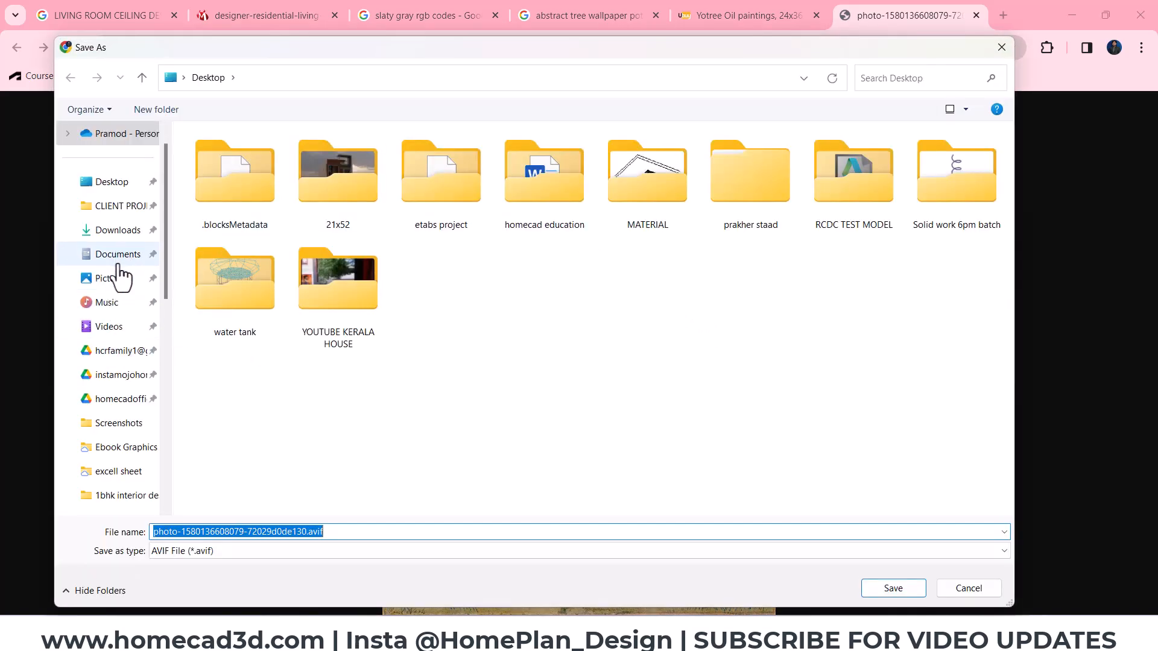
{"action": "left_click", "coordinate": [123, 256]}
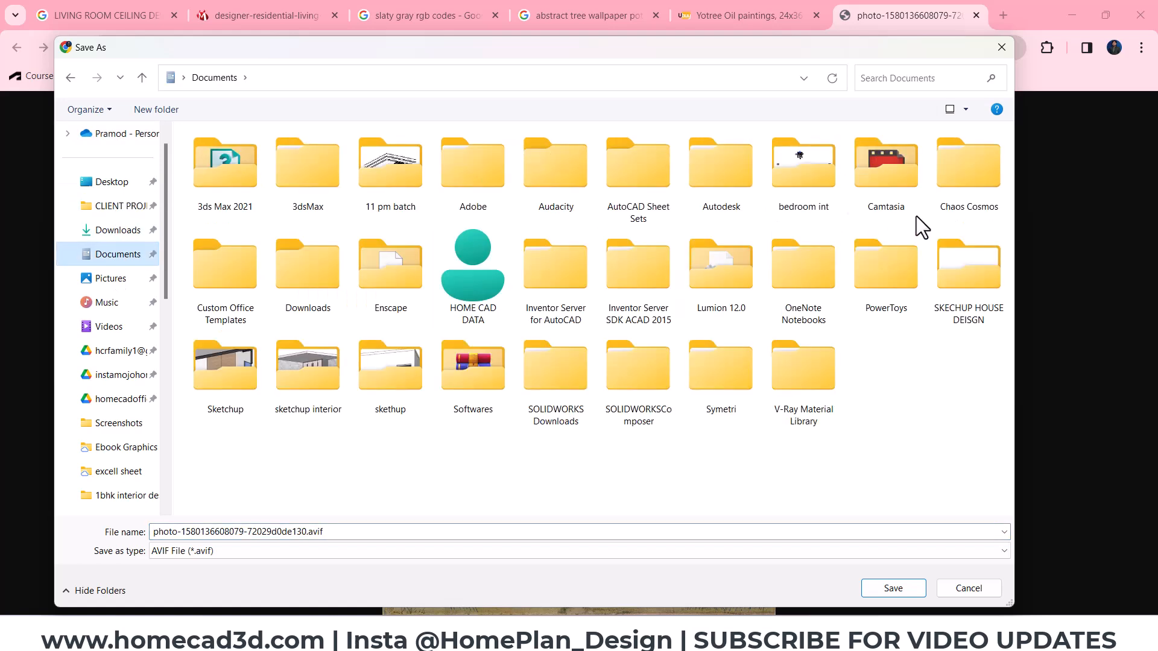
{"action": "double_click", "coordinate": [459, 266]}
{"action": "double_click", "coordinate": [869, 172]}
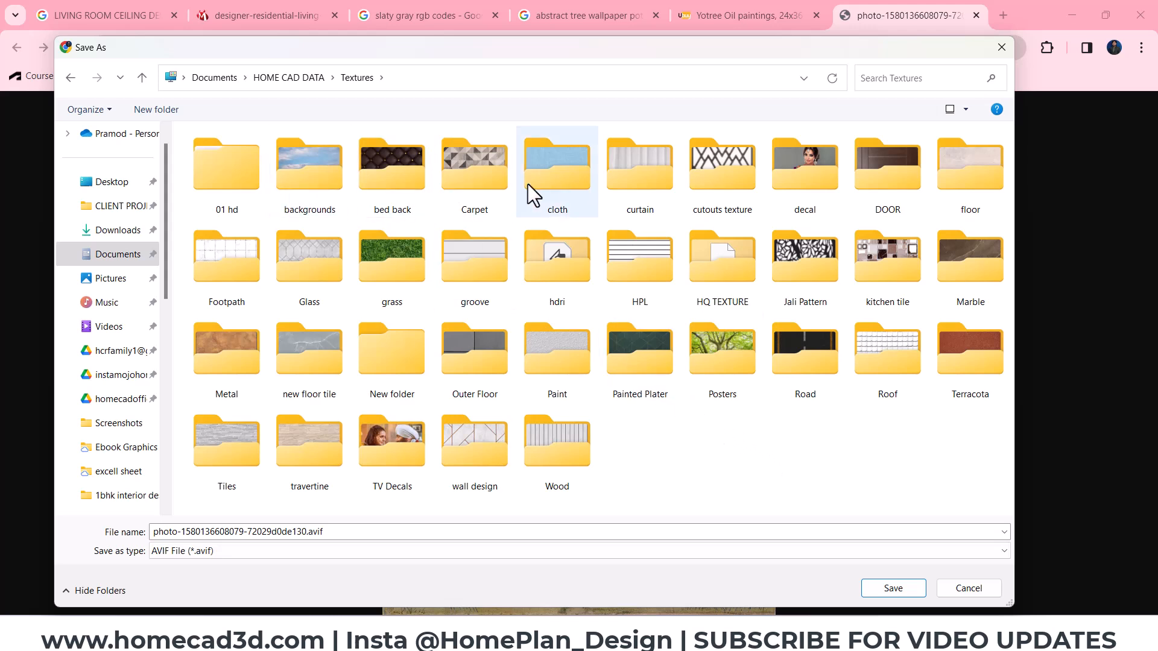
{"action": "double_click", "coordinate": [725, 367]}
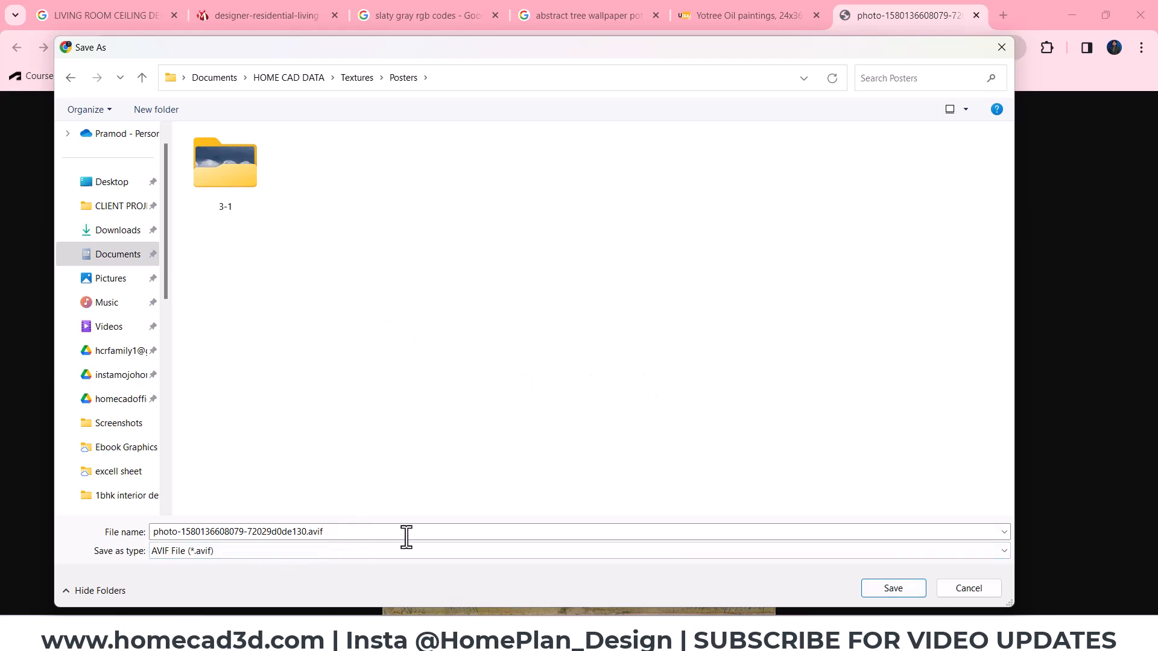
{"action": "left_click", "coordinate": [892, 591]}
- Search the web for "avif to jpg" in a new tab and open CloudConvert's AVIF to JPG converter
{"action": "left_click", "coordinate": [1004, 17]}
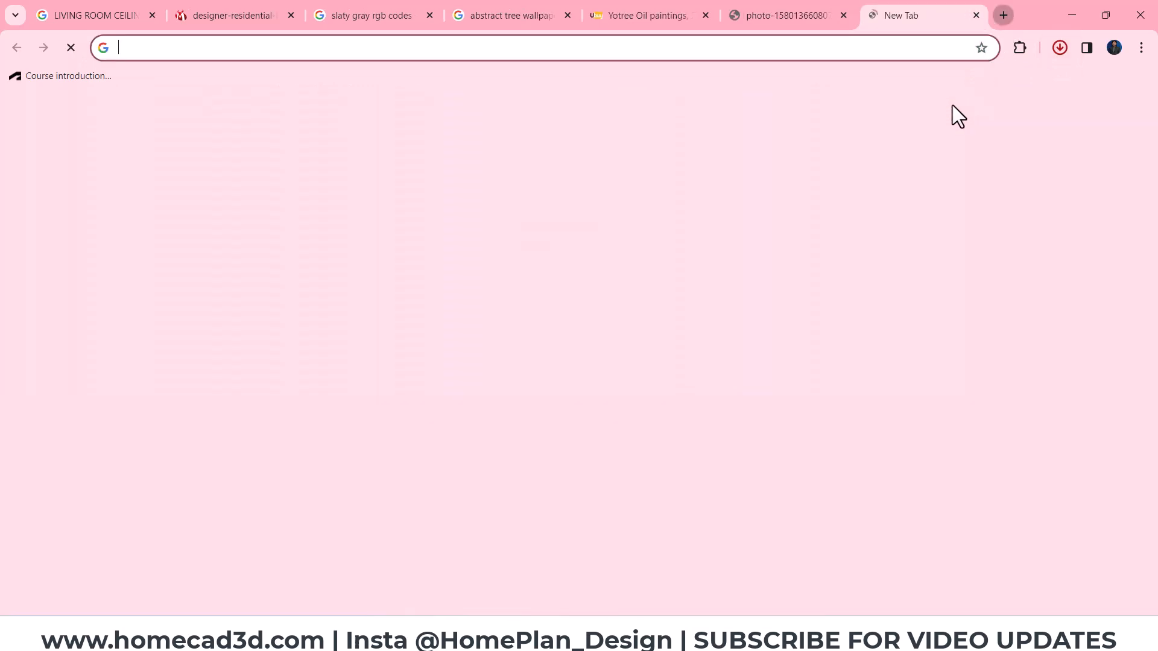
{"action": "type", "text": "avi"}
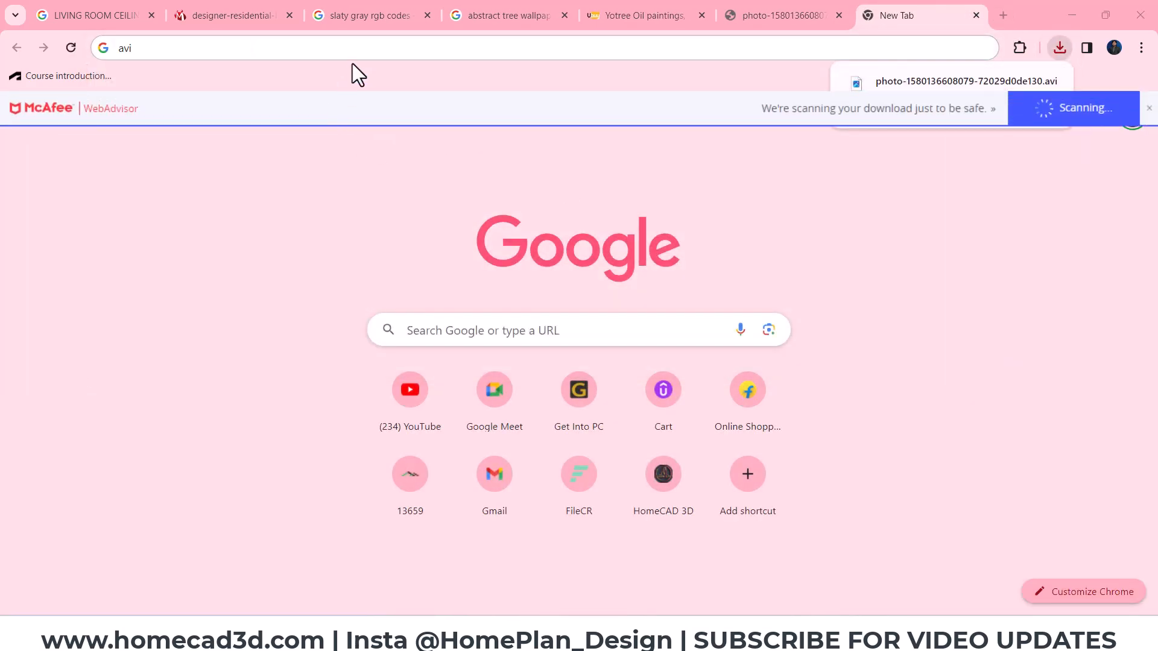
{"action": "type", "text": "f to png"}
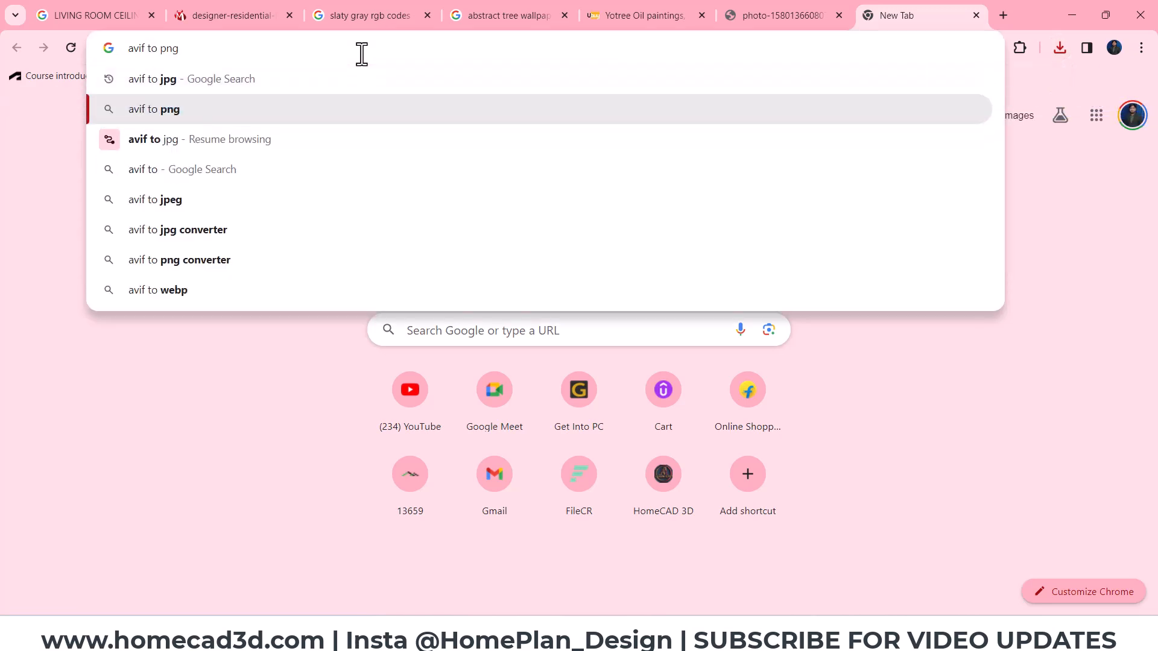
{"action": "key", "text": "Up"}
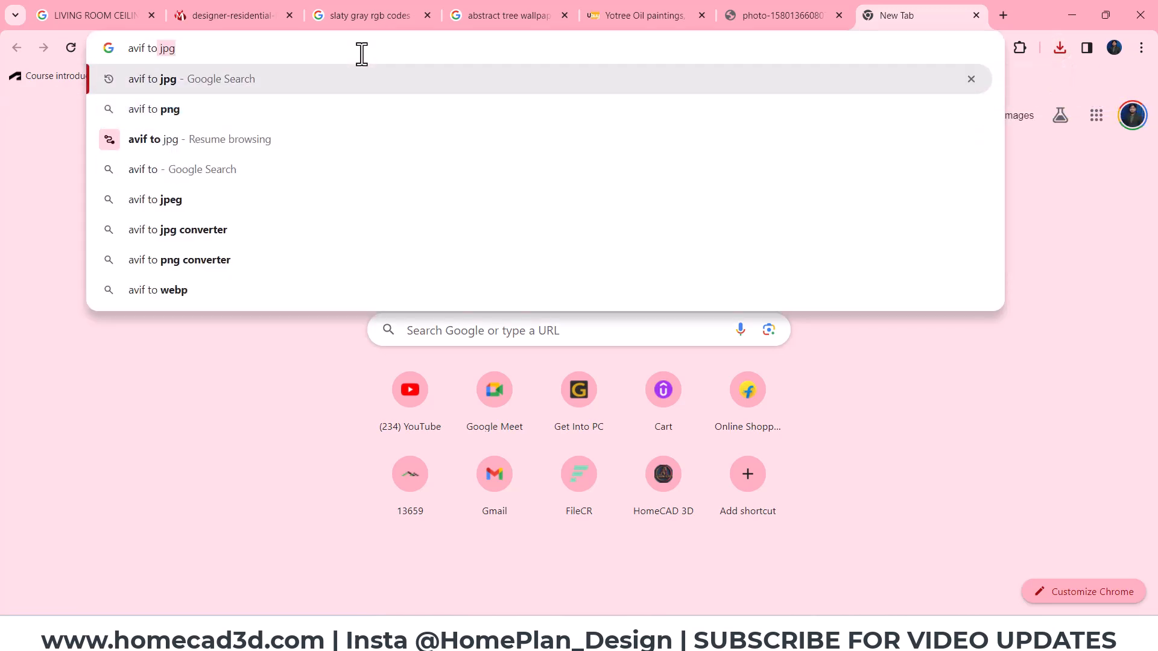
{"action": "key", "text": "Return"}
{"action": "left_click", "coordinate": [271, 280]}
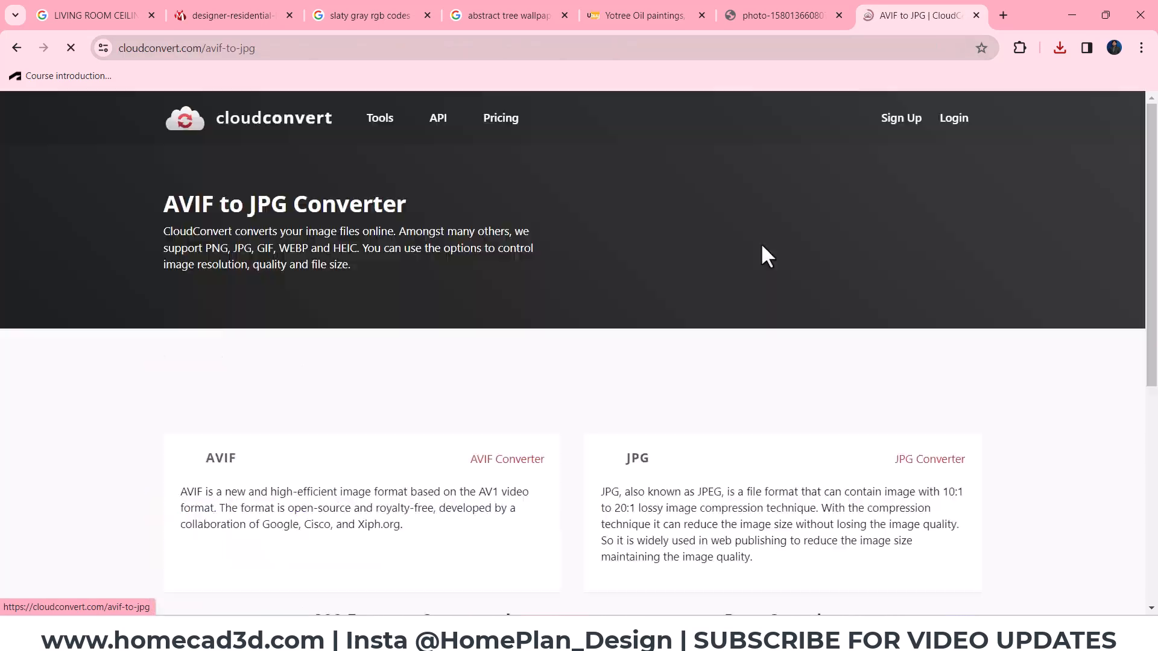
- Upload the recently saved tree painting AVIF file and convert it to JPG
{"action": "left_click", "coordinate": [577, 380]}
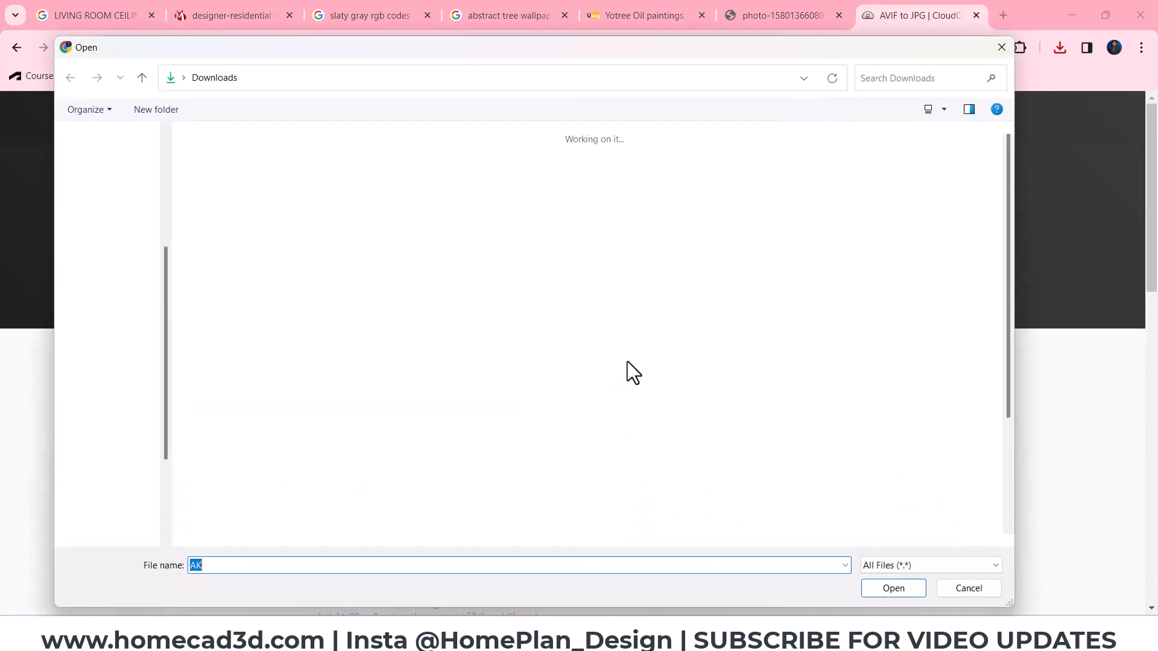
{"action": "scroll", "coordinate": [123, 181], "scroll_direction": "up", "scroll_amount": 1}
{"action": "left_click", "coordinate": [125, 138]}
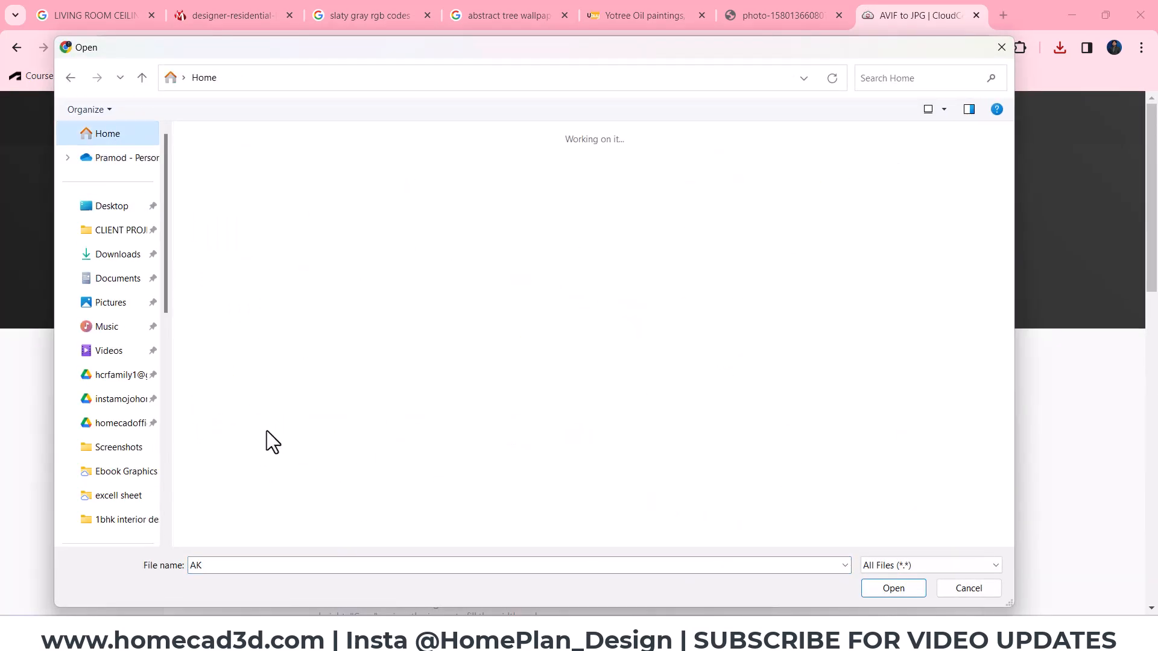
{"action": "left_click", "coordinate": [229, 454]}
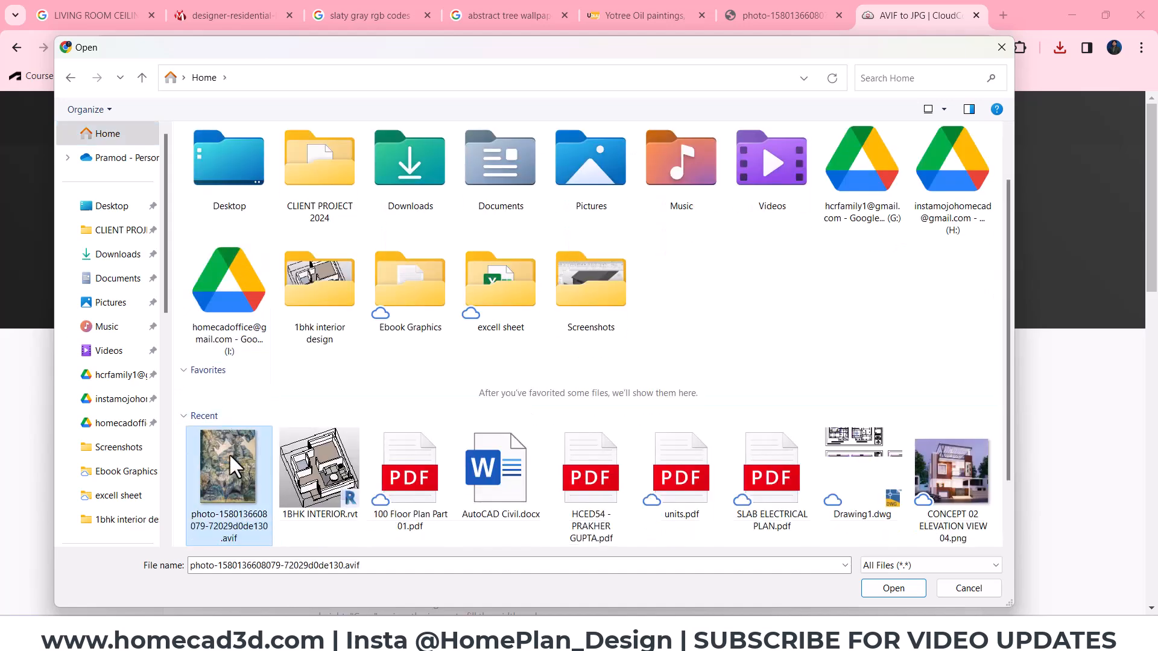
{"action": "left_click", "coordinate": [891, 584]}
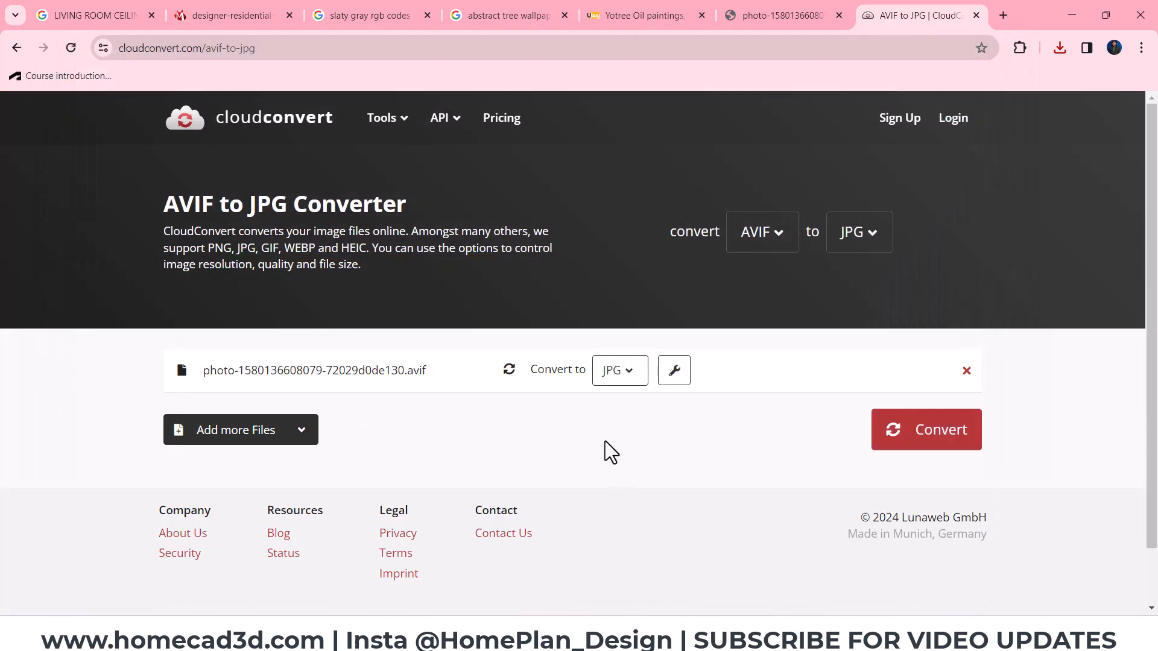
{"action": "left_click", "coordinate": [935, 453]}
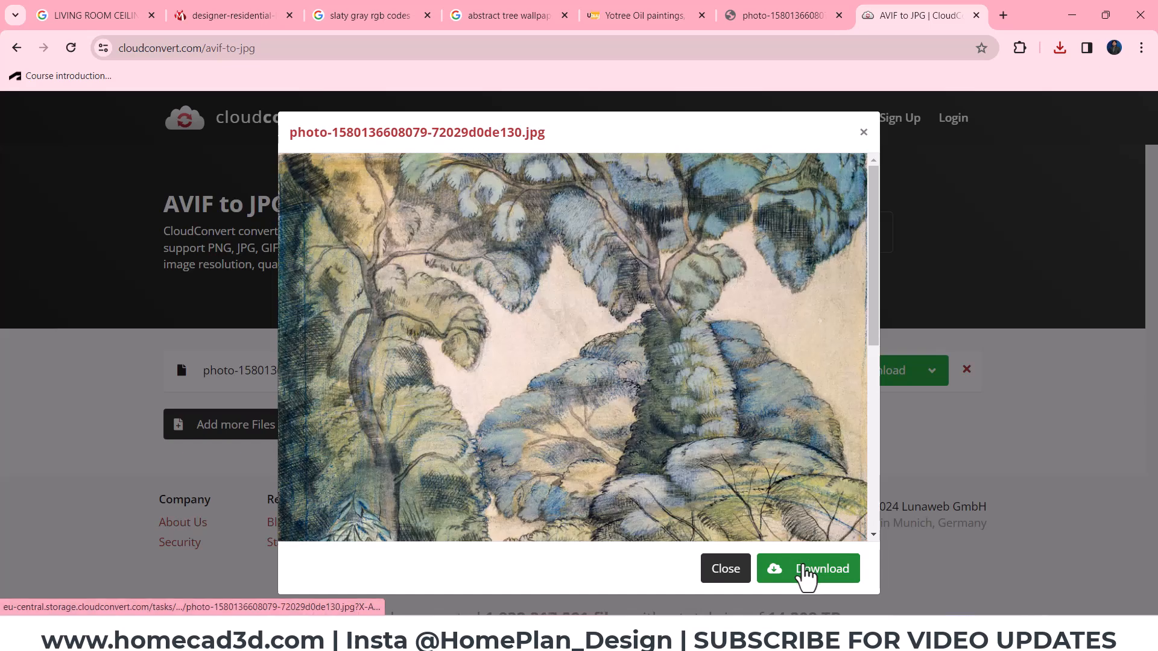
- Download the converted JPG and show it in its Downloads folder
{"action": "left_click", "coordinate": [805, 572]}
{"action": "left_click", "coordinate": [1060, 48]}
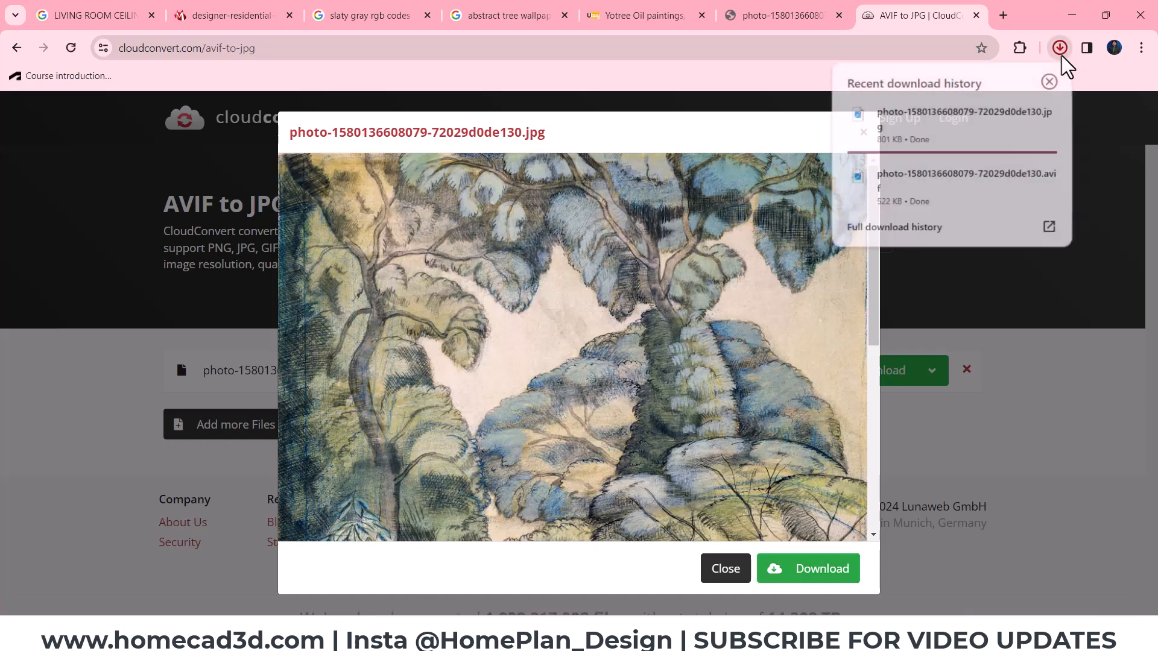
{"action": "left_click", "coordinate": [1062, 52]}
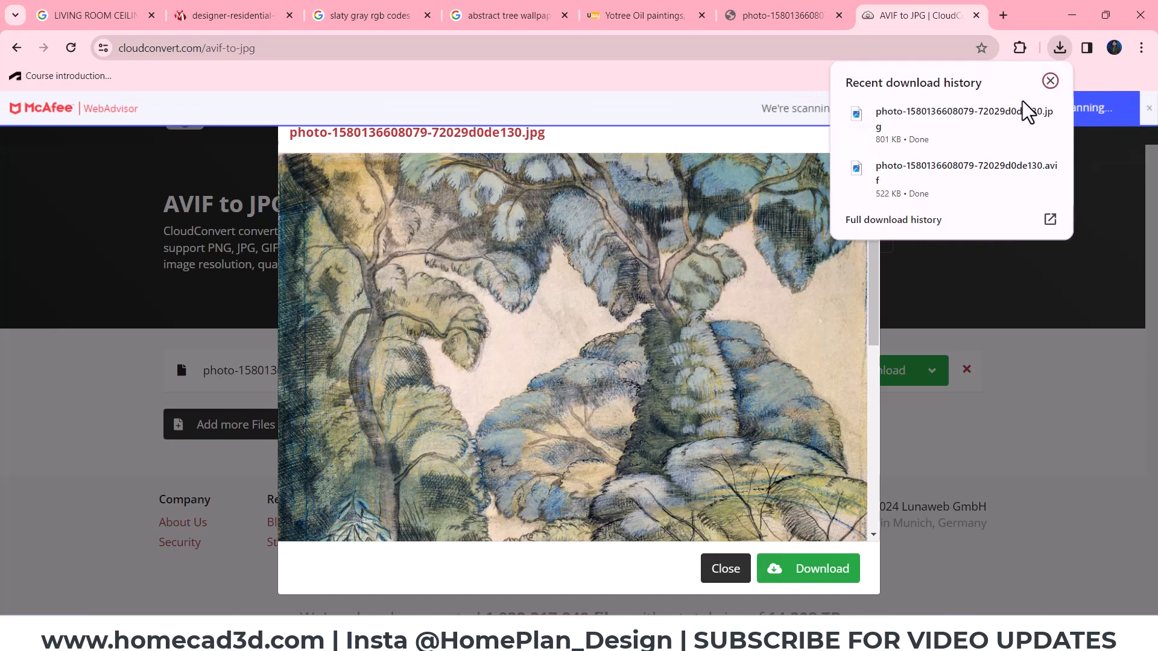
{"action": "left_click", "coordinate": [1023, 114]}
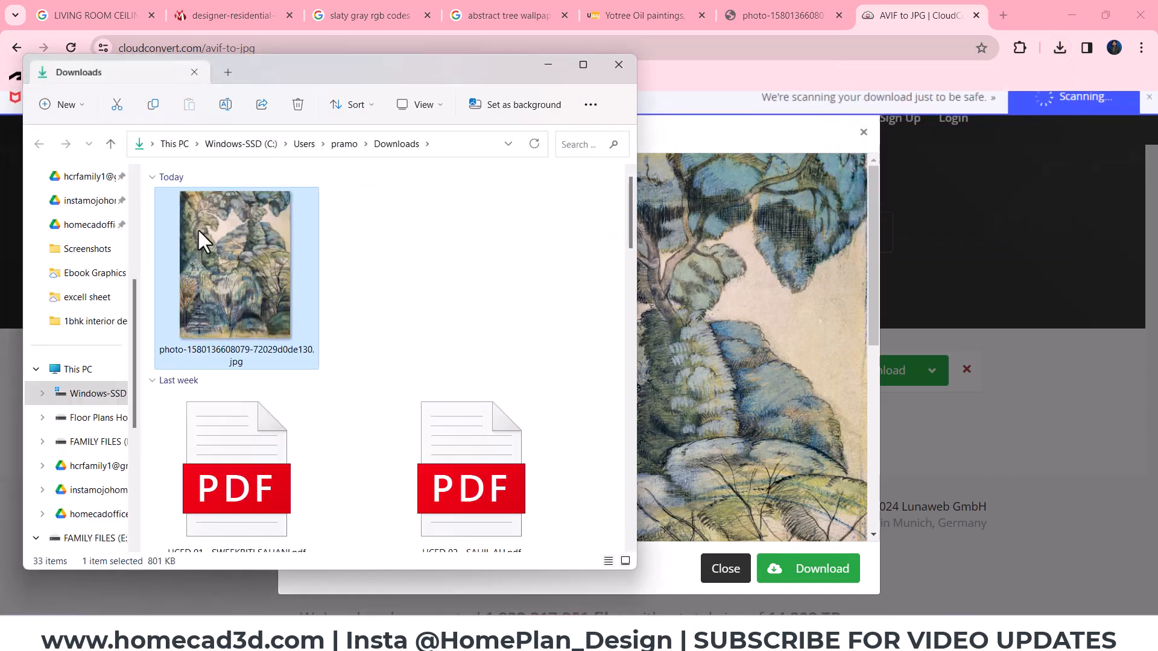
- Move the converted tree painting JPG from Downloads into the Documents > HOME CAD DATA > Textures > Posters folder
{"action": "scroll", "coordinate": [96, 356], "scroll_direction": "up", "scroll_amount": 4}
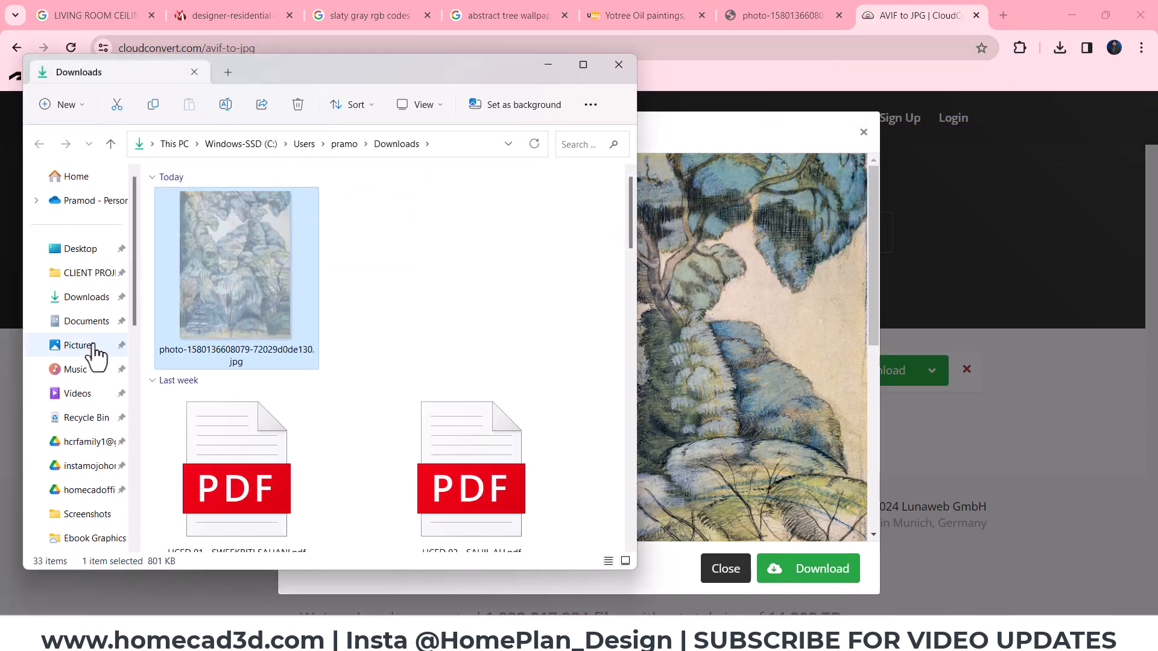
{"action": "left_click", "coordinate": [94, 319]}
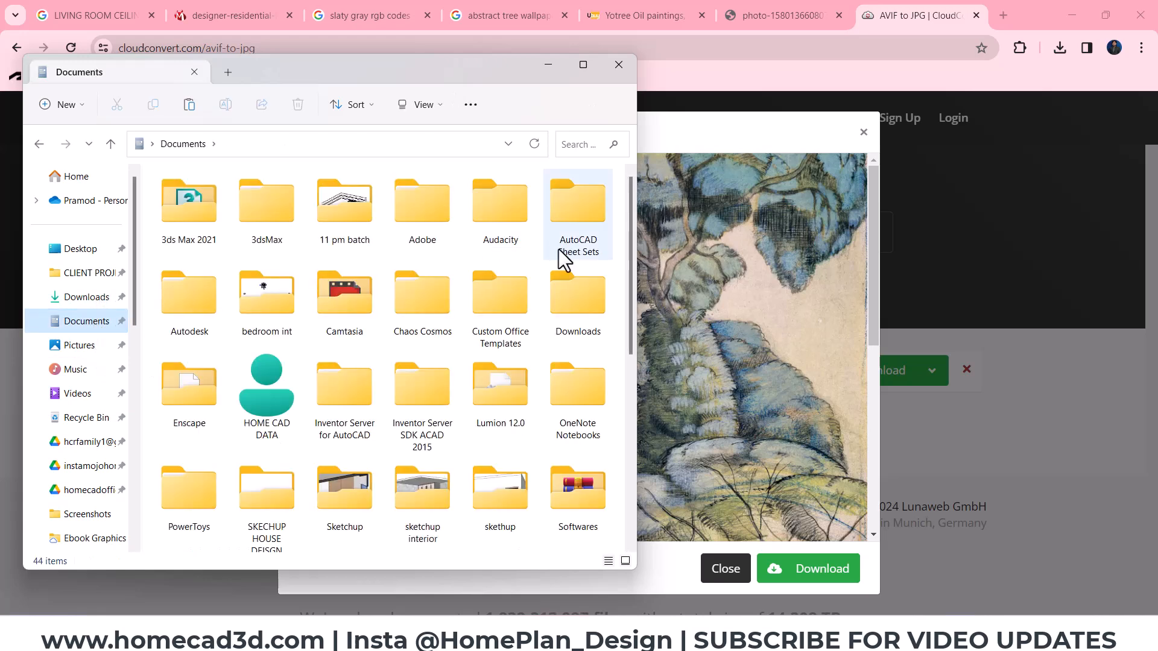
{"action": "double_click", "coordinate": [253, 386]}
{"action": "left_click", "coordinate": [201, 436]}
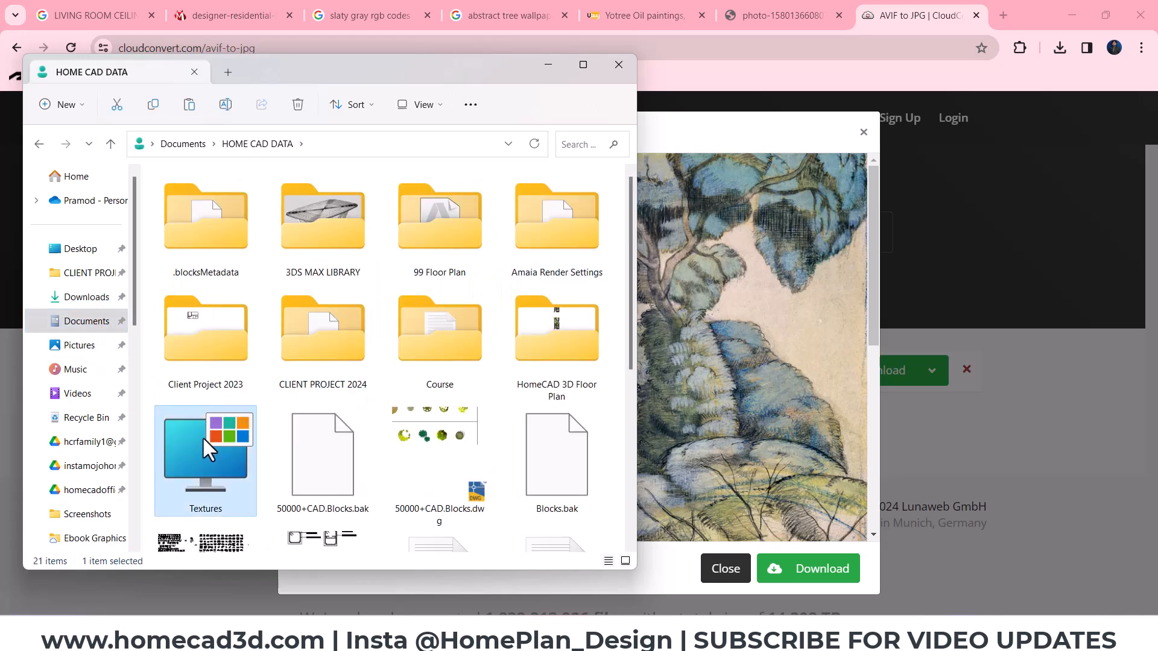
{"action": "double_click", "coordinate": [201, 436]}
{"action": "left_click", "coordinate": [583, 64]}
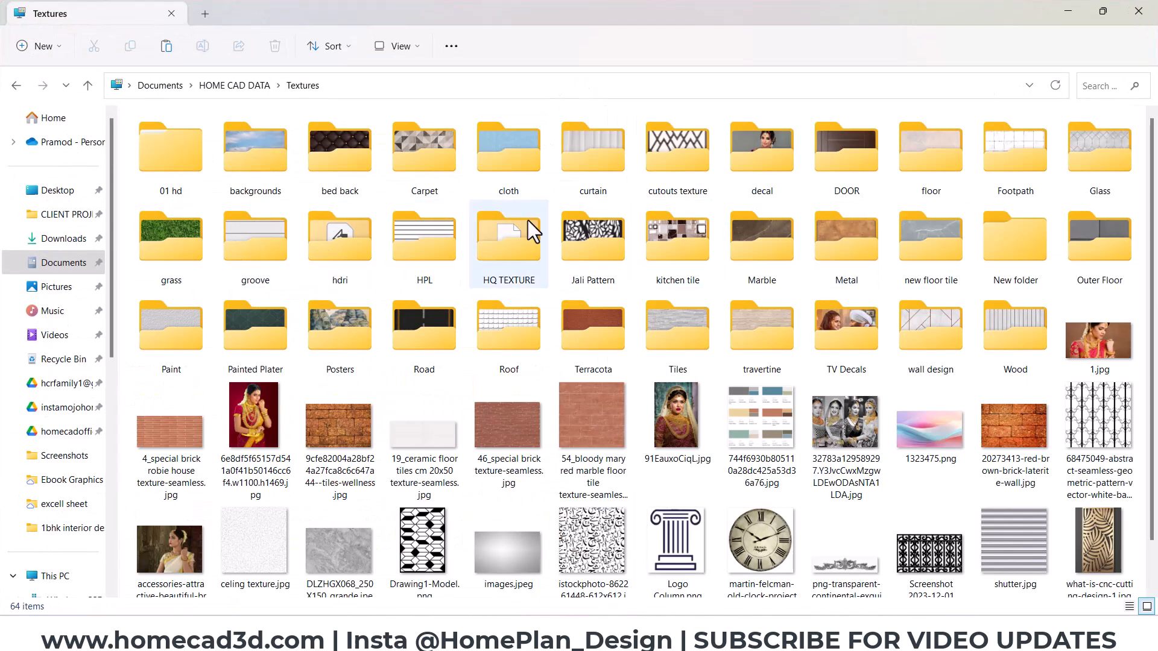
{"action": "left_click", "coordinate": [774, 249]}
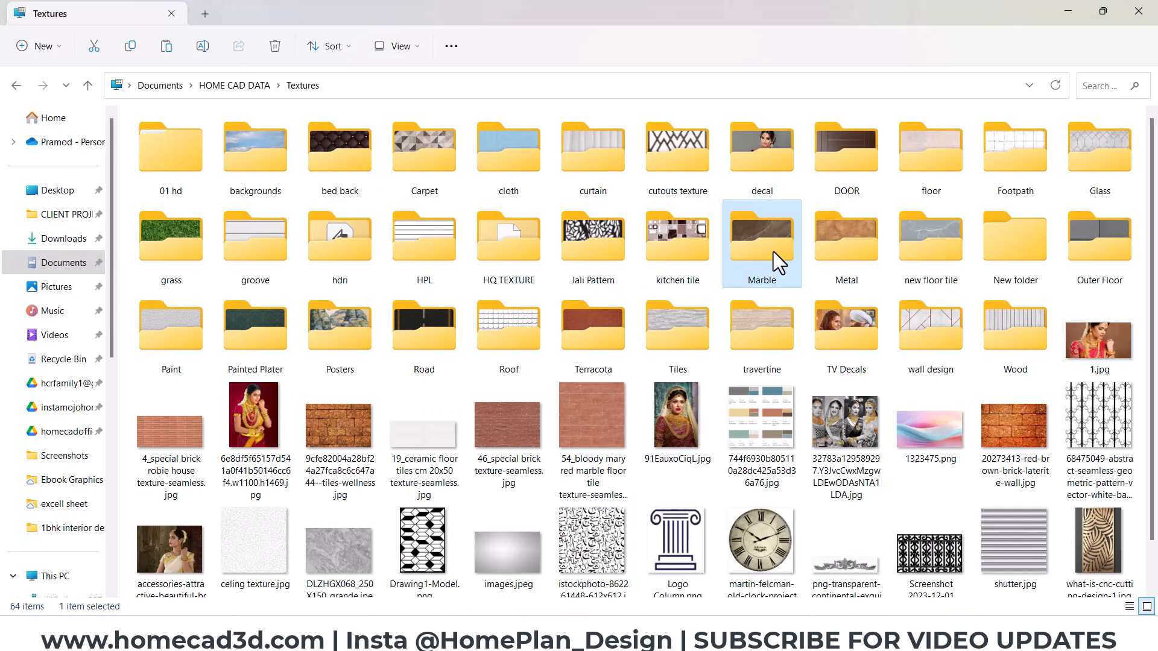
{"action": "key", "text": "p"}
{"action": "double_click", "coordinate": [248, 332]}
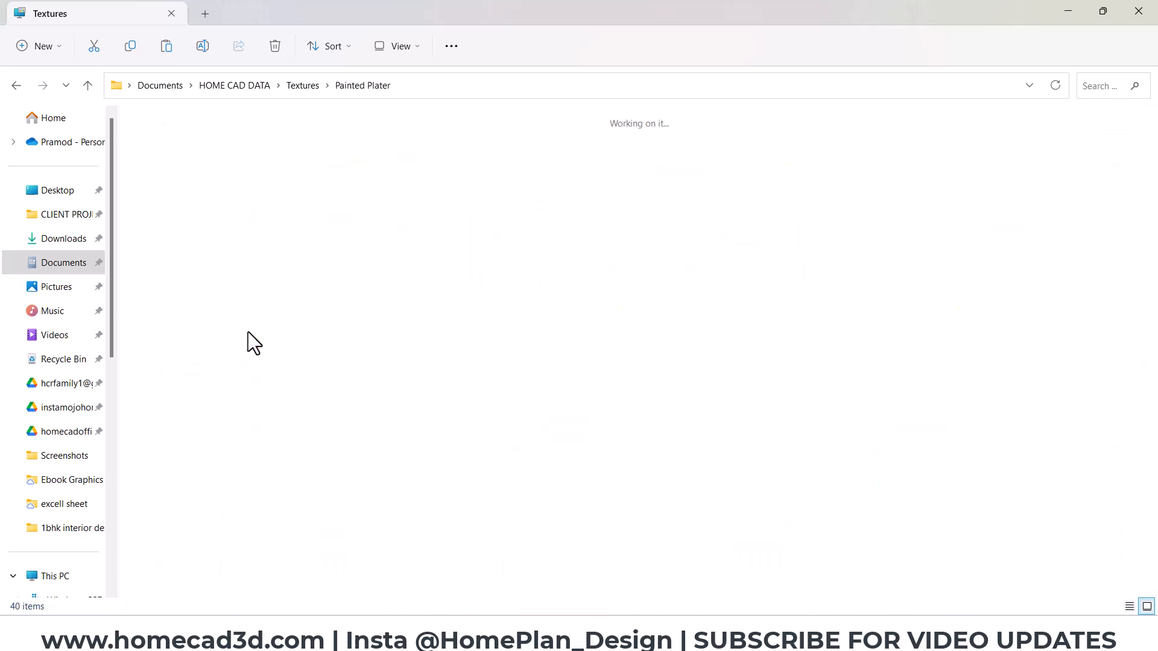
{"action": "left_click", "coordinate": [303, 85]}
{"action": "double_click", "coordinate": [329, 346]}
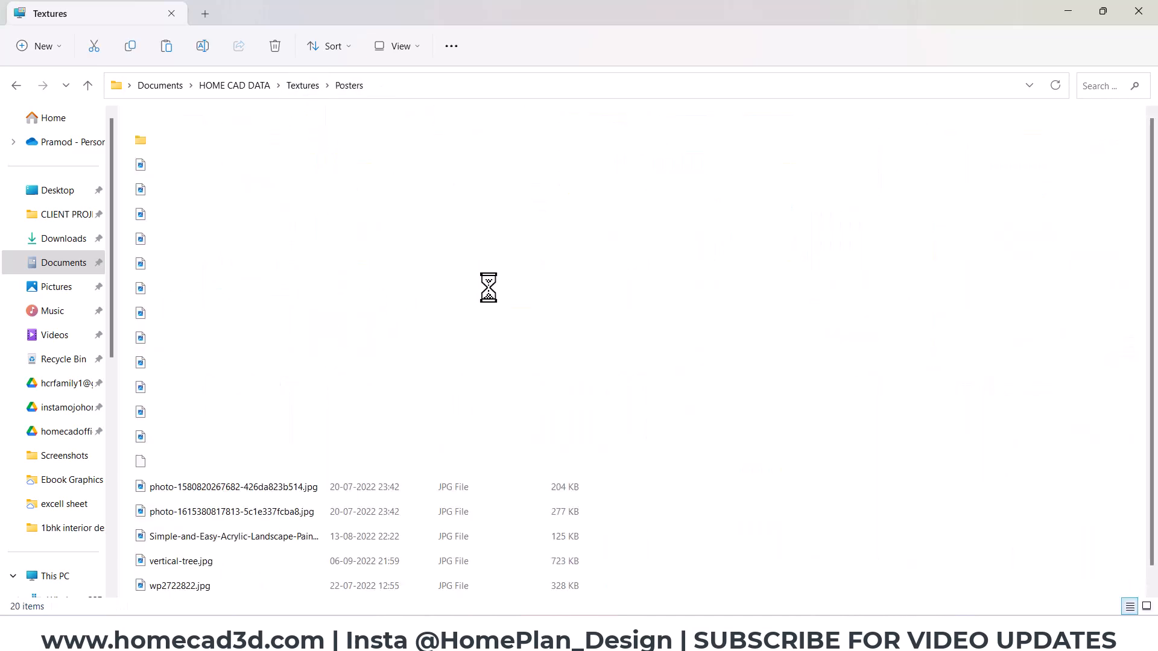
{"action": "key", "text": "ctrl+v"}
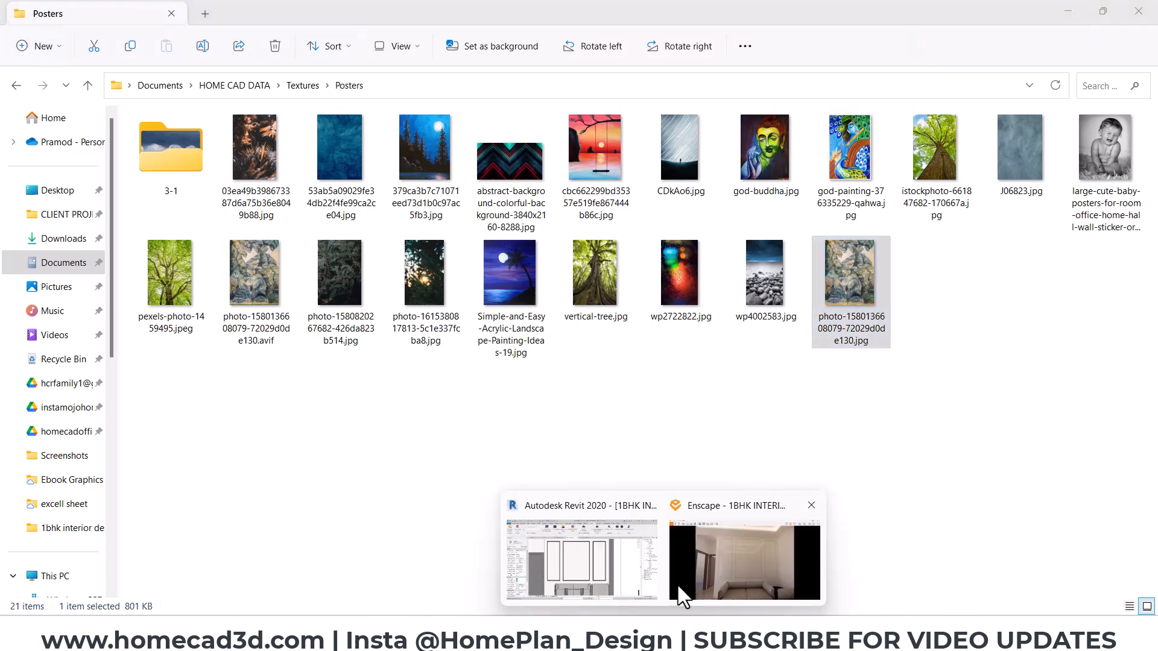
- Switch to Revit's Section 1 view and create an in-place Casework component named "paneling"
{"action": "left_click", "coordinate": [677, 584]}
{"action": "mouse_move", "coordinate": [663, 639]}
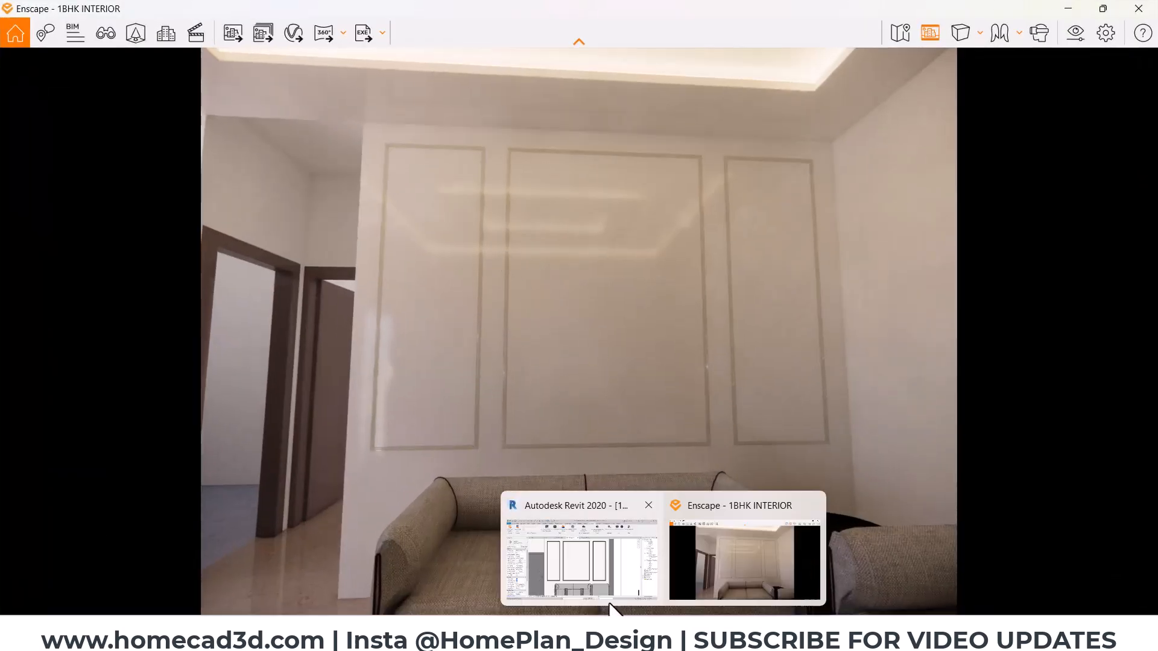
{"action": "left_click", "coordinate": [585, 555]}
{"action": "left_click", "coordinate": [68, 31]}
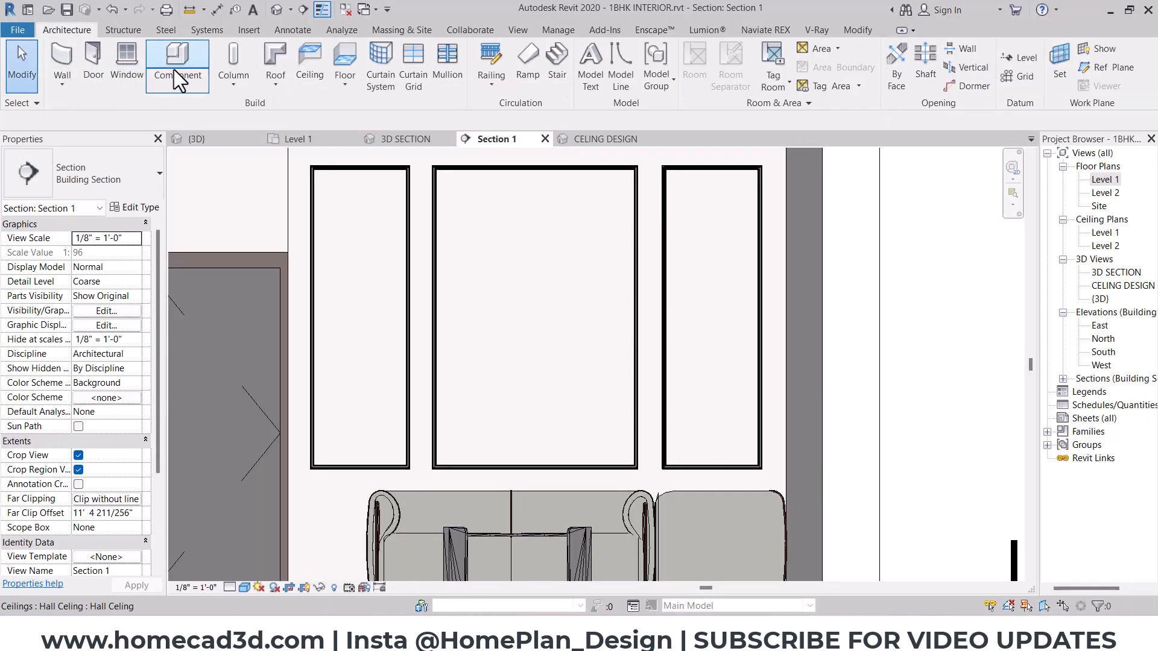
{"action": "left_click", "coordinate": [179, 71]}
{"action": "key", "text": "Escape"}
{"action": "key", "text": "Escape"}
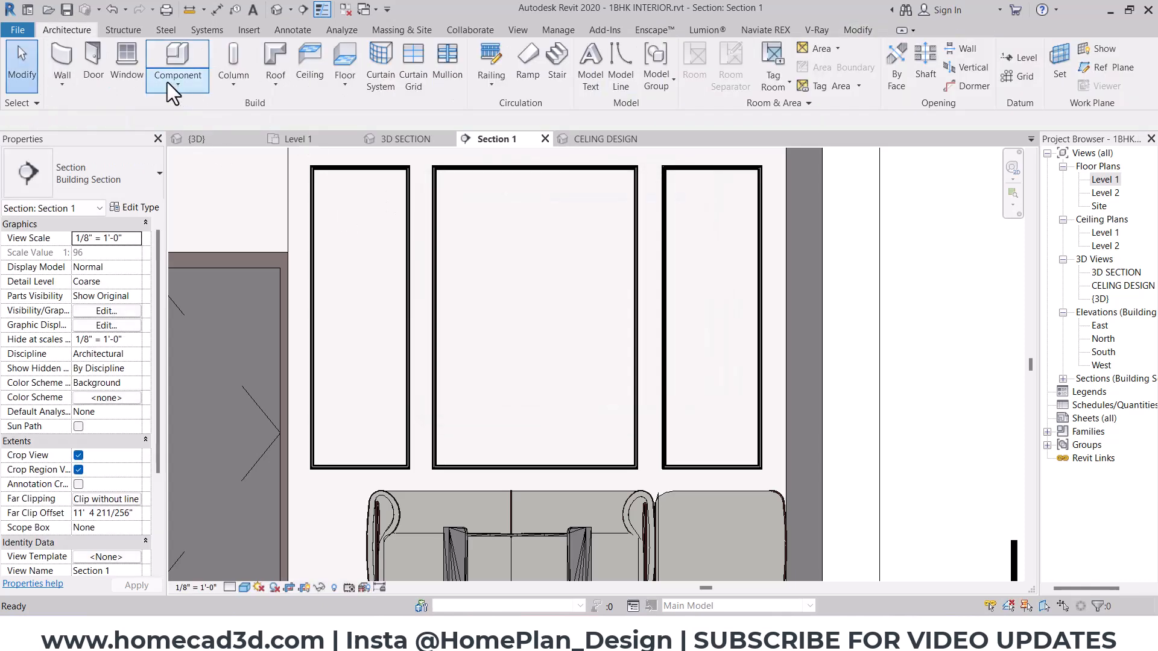
{"action": "left_click", "coordinate": [177, 84]}
{"action": "left_click", "coordinate": [202, 154]}
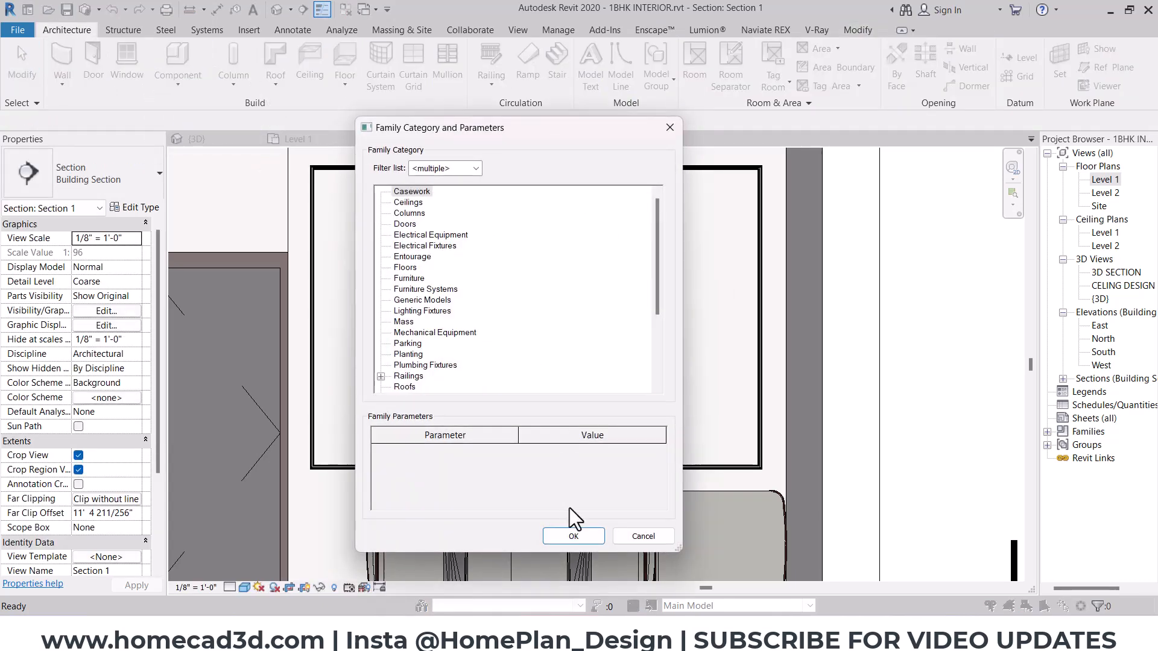
{"action": "left_click", "coordinate": [571, 536]}
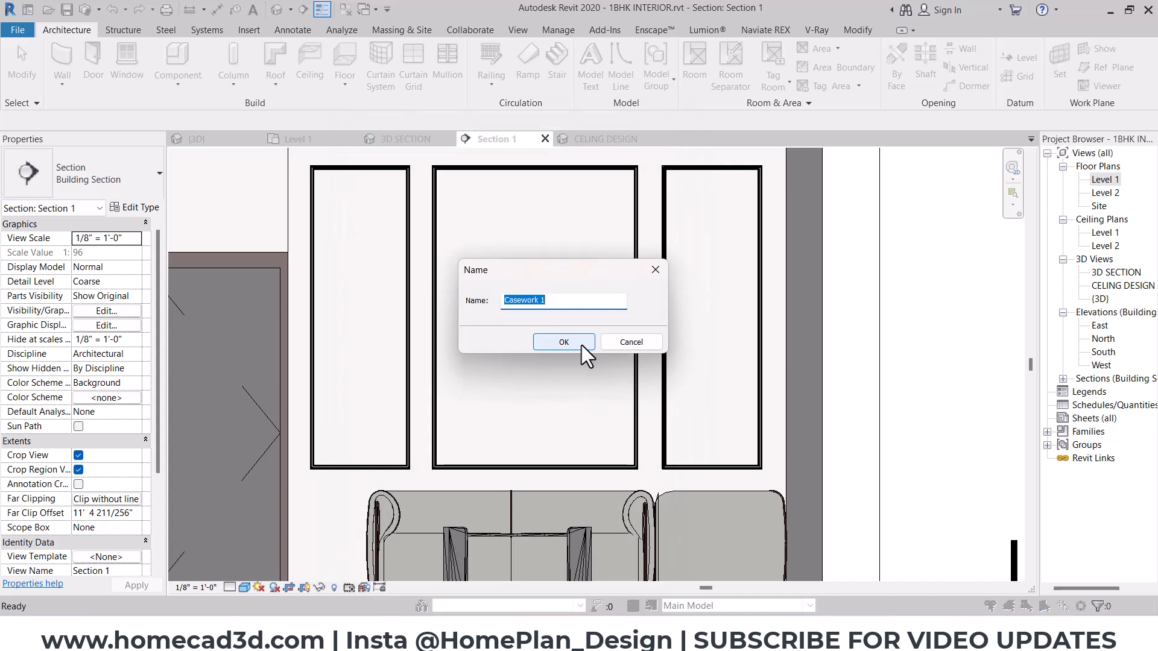
{"action": "type", "text": "paneling"}
{"action": "left_click", "coordinate": [581, 345]}
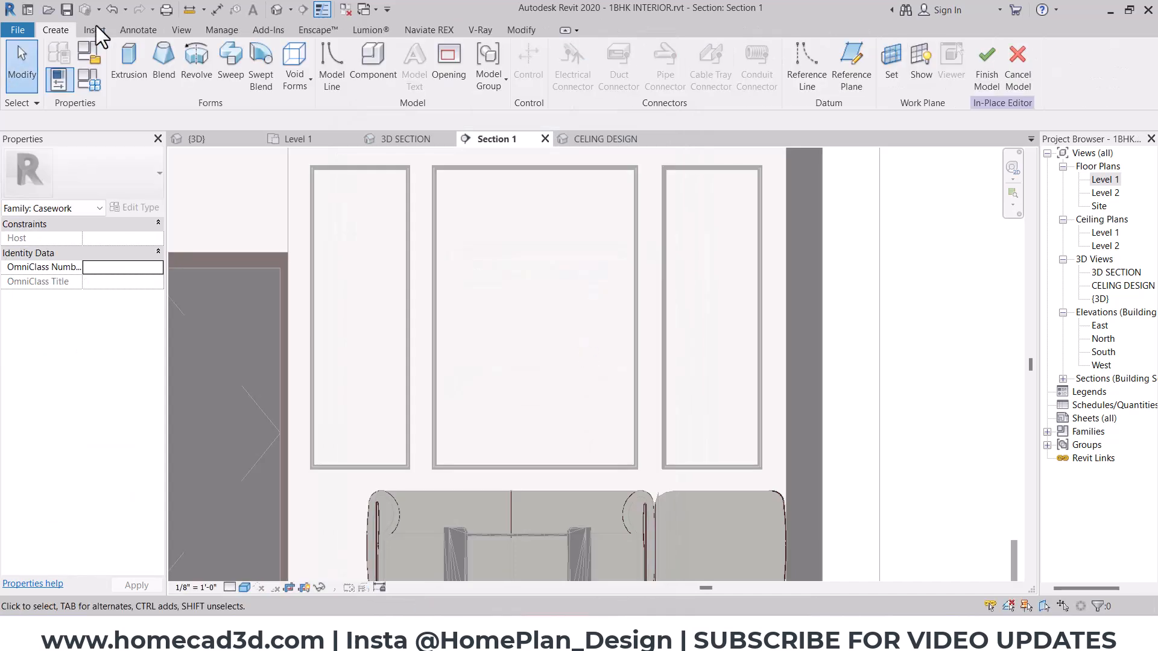
- Start an extrusion on the living room wall's face and sketch a rectangle offset 6" inward from the middle panel moulding's inner edge
{"action": "left_click", "coordinate": [140, 50]}
{"action": "left_click", "coordinate": [597, 266]}
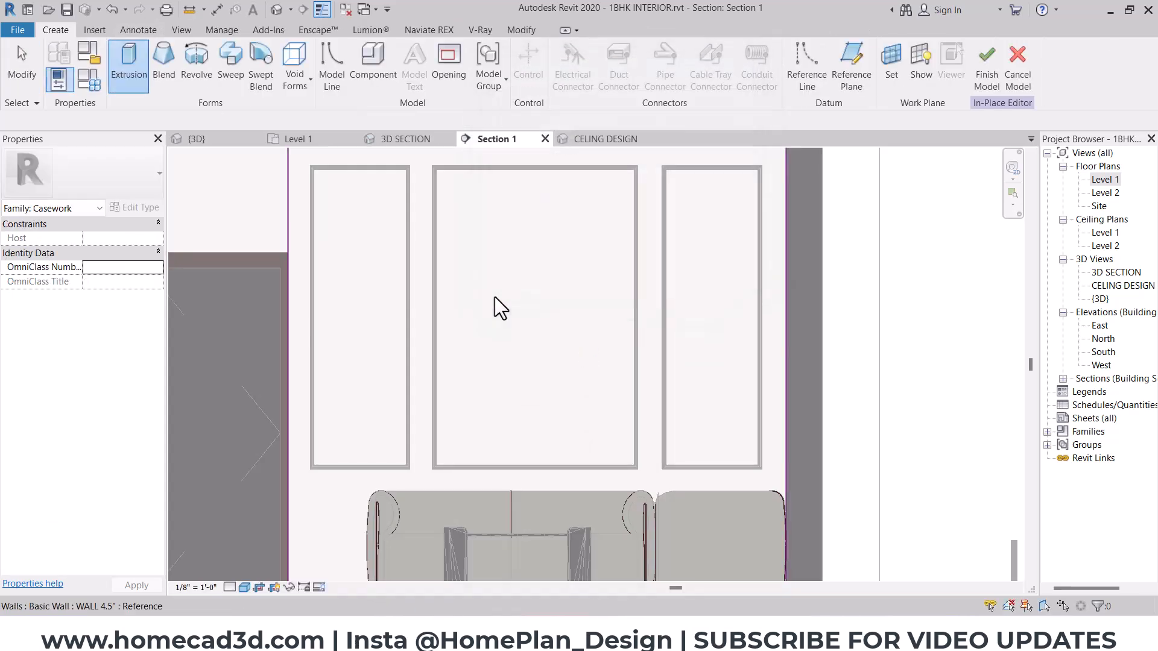
{"action": "left_click", "coordinate": [504, 295]}
{"action": "left_click", "coordinate": [566, 51]}
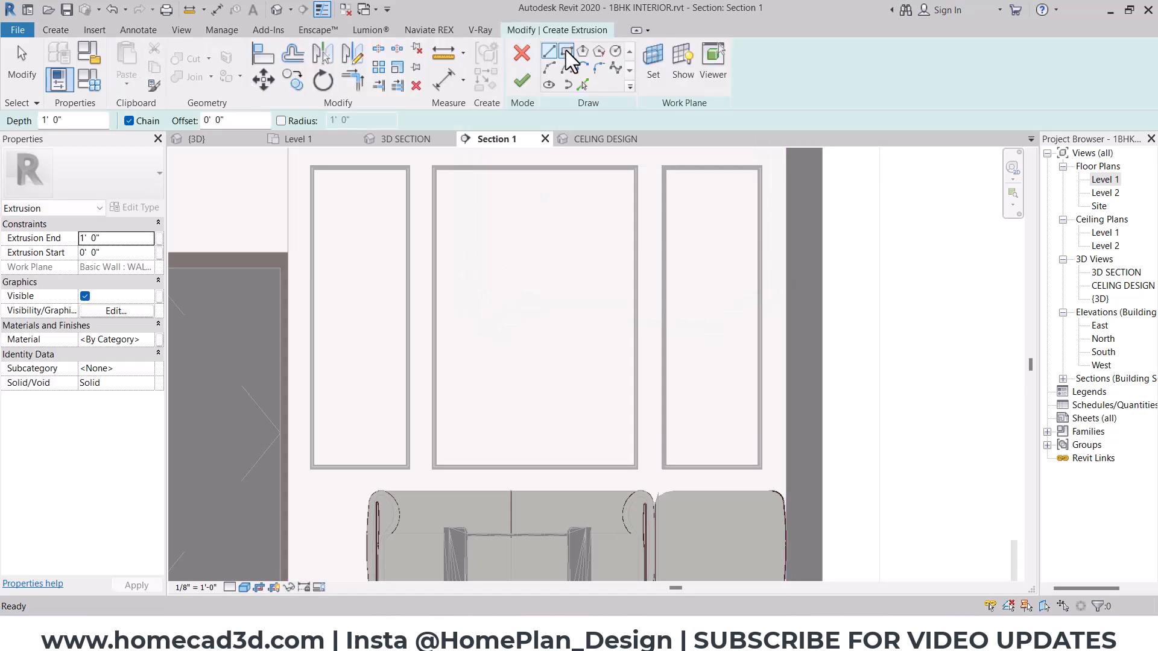
{"action": "left_click", "coordinate": [217, 120]}
{"action": "type", "text": "6\""}
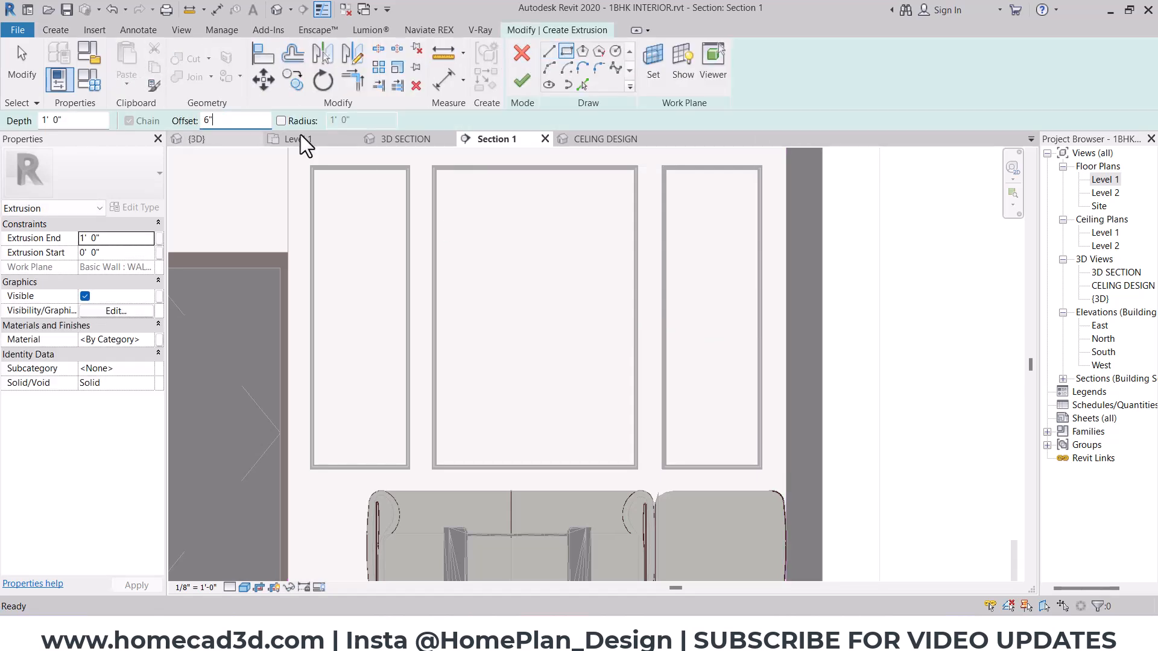
{"action": "scroll", "coordinate": [470, 163], "scroll_direction": "up", "scroll_amount": 5}
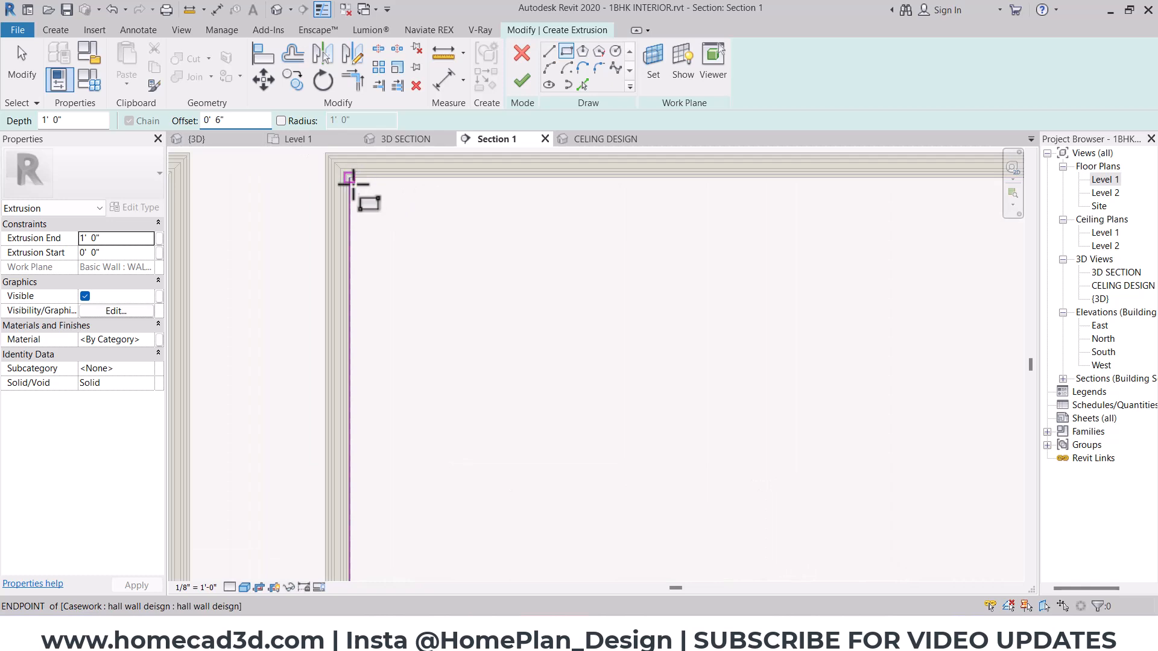
{"action": "scroll", "coordinate": [353, 185], "scroll_direction": "up", "scroll_amount": 3}
{"action": "left_click", "coordinate": [354, 175]}
{"action": "scroll", "coordinate": [434, 298], "scroll_direction": "down", "scroll_amount": 9}
{"action": "middle_click_drag", "start_coordinate": [614, 430], "coordinate": [605, 421]}
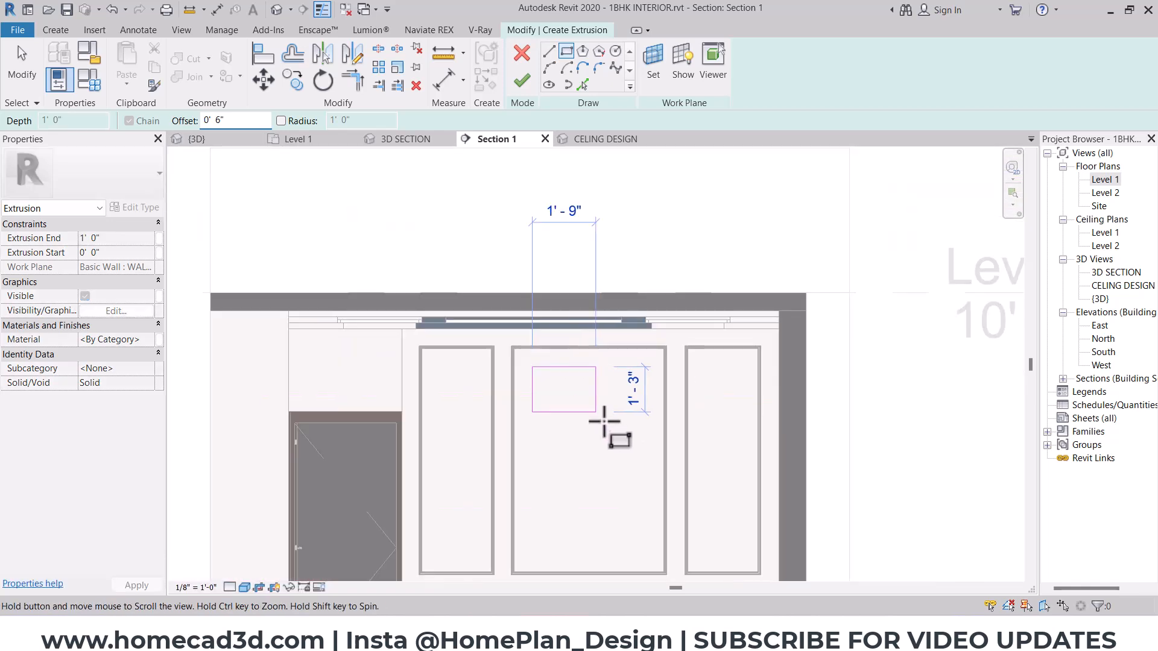
{"action": "scroll", "coordinate": [605, 421], "scroll_direction": "up", "scroll_amount": 5}
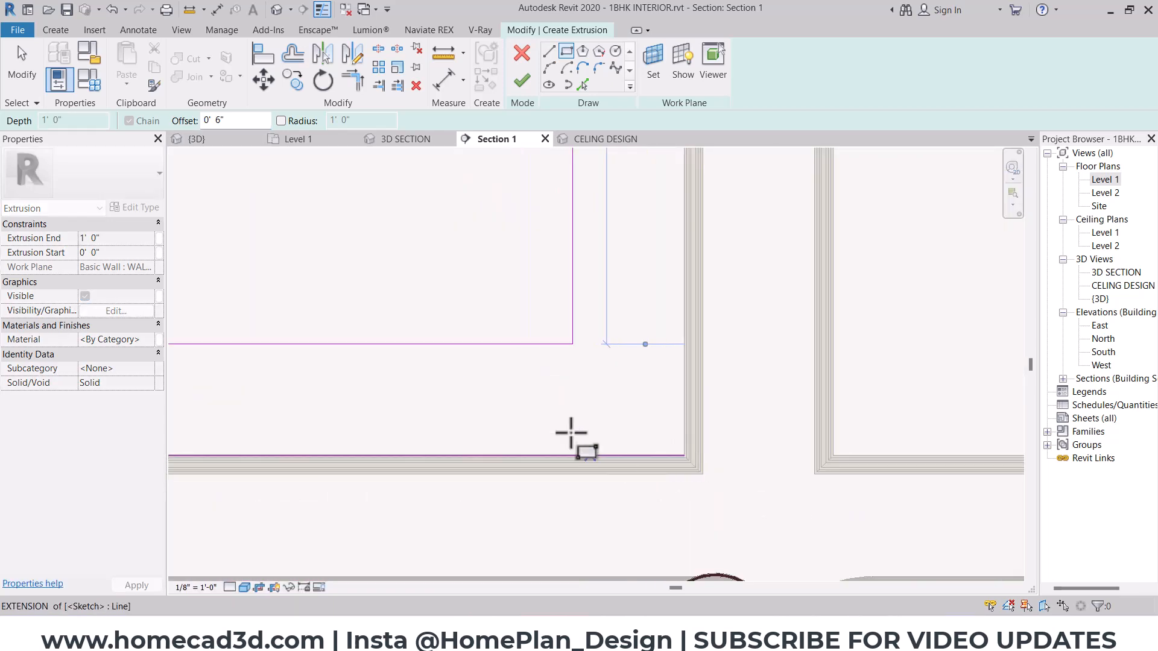
{"action": "scroll", "coordinate": [564, 424], "scroll_direction": "down", "scroll_amount": 3}
- Sketch a second rectangle offset 1" inward from the first to form a frame, and finish the extrusion sketch
{"action": "left_click_drag", "start_coordinate": [235, 122], "coordinate": [137, 122]}
{"action": "type", "text": "1\""}
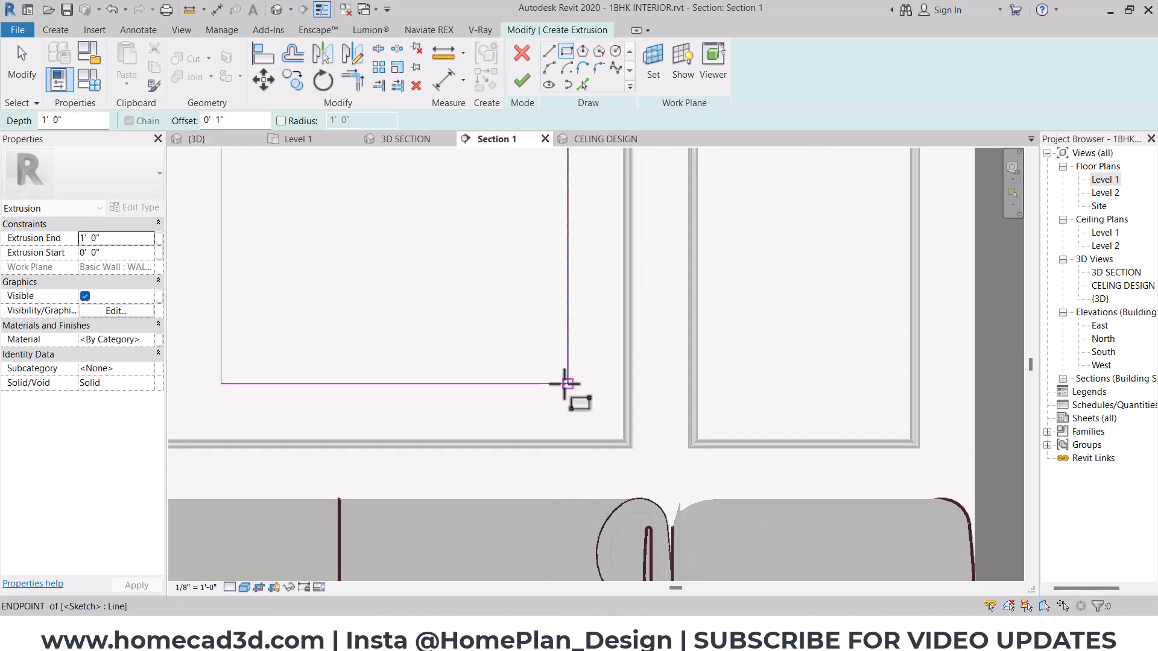
{"action": "left_click", "coordinate": [566, 384]}
{"action": "middle_click_drag", "start_coordinate": [404, 283], "coordinate": [461, 426]}
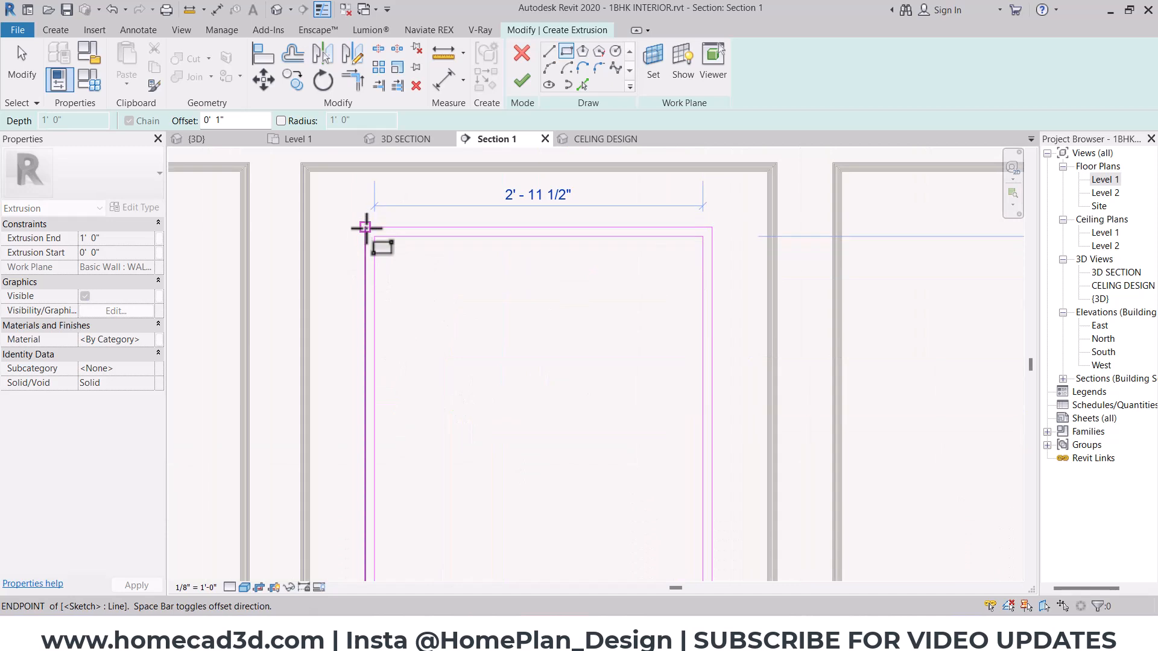
{"action": "left_click", "coordinate": [365, 227]}
{"action": "left_click", "coordinate": [521, 80]}
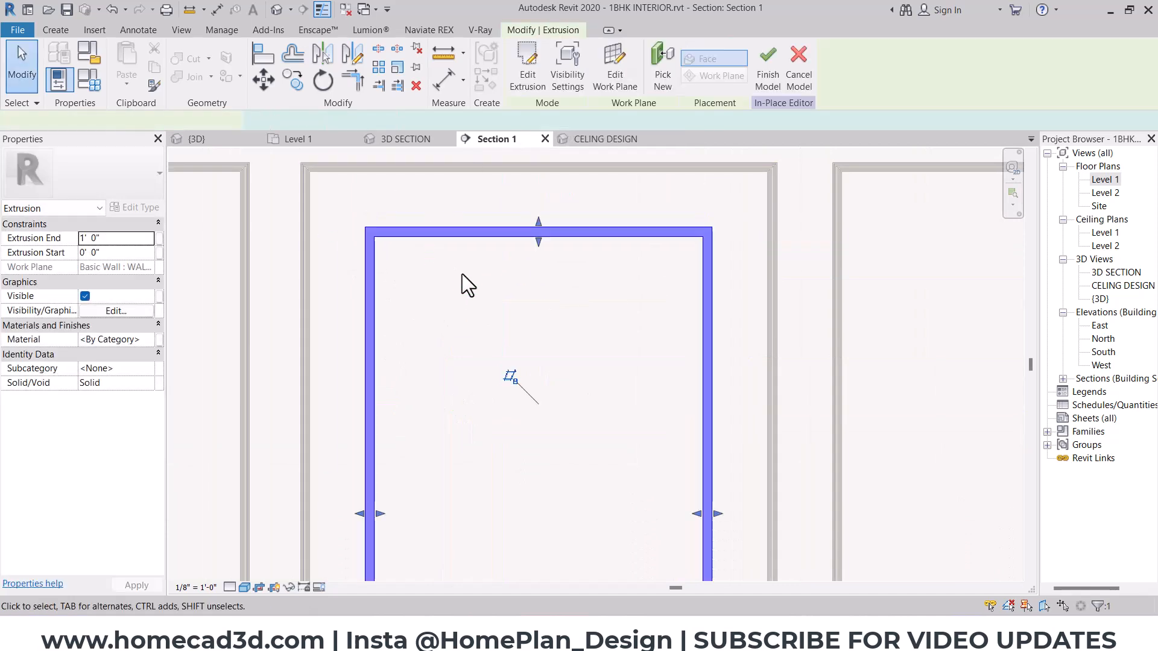
- In the 3D SECTION view, set the frame's extrusion end to 0.5"
{"action": "left_click", "coordinate": [414, 138]}
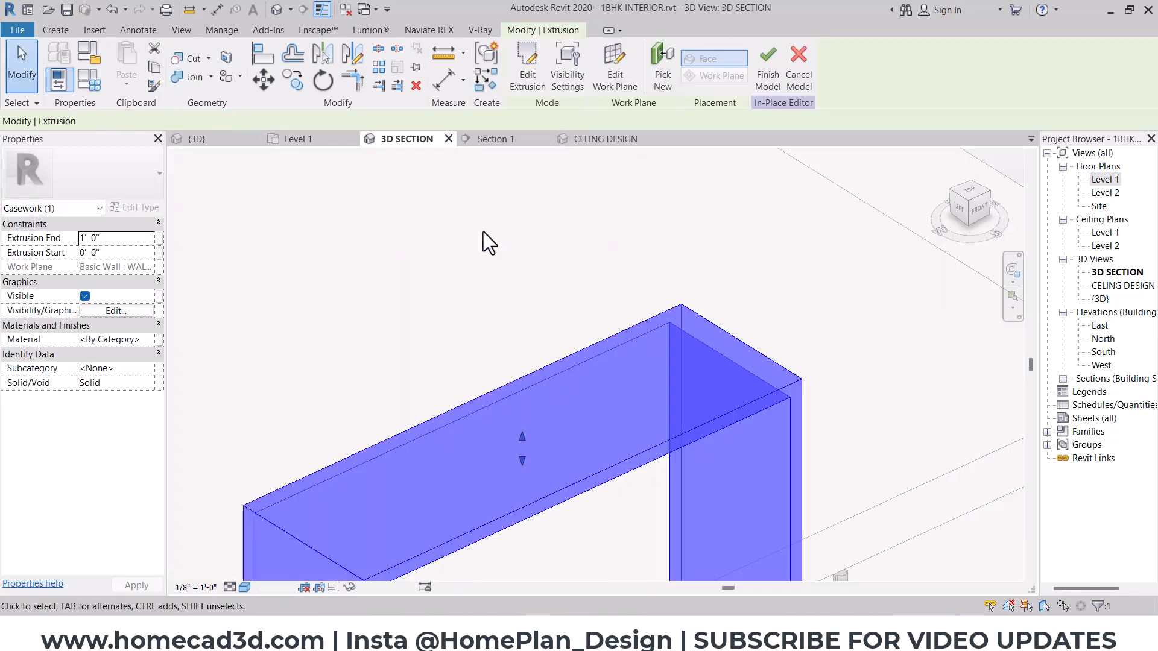
{"action": "left_click", "coordinate": [133, 240]}
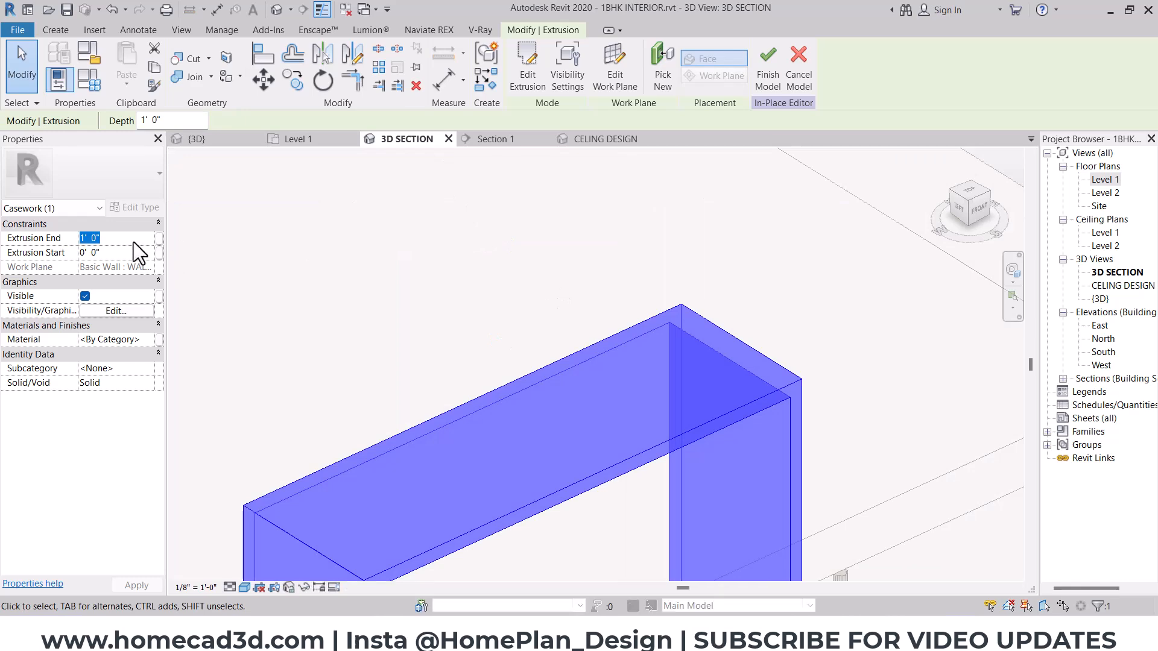
{"action": "type", "text": ".5\""}
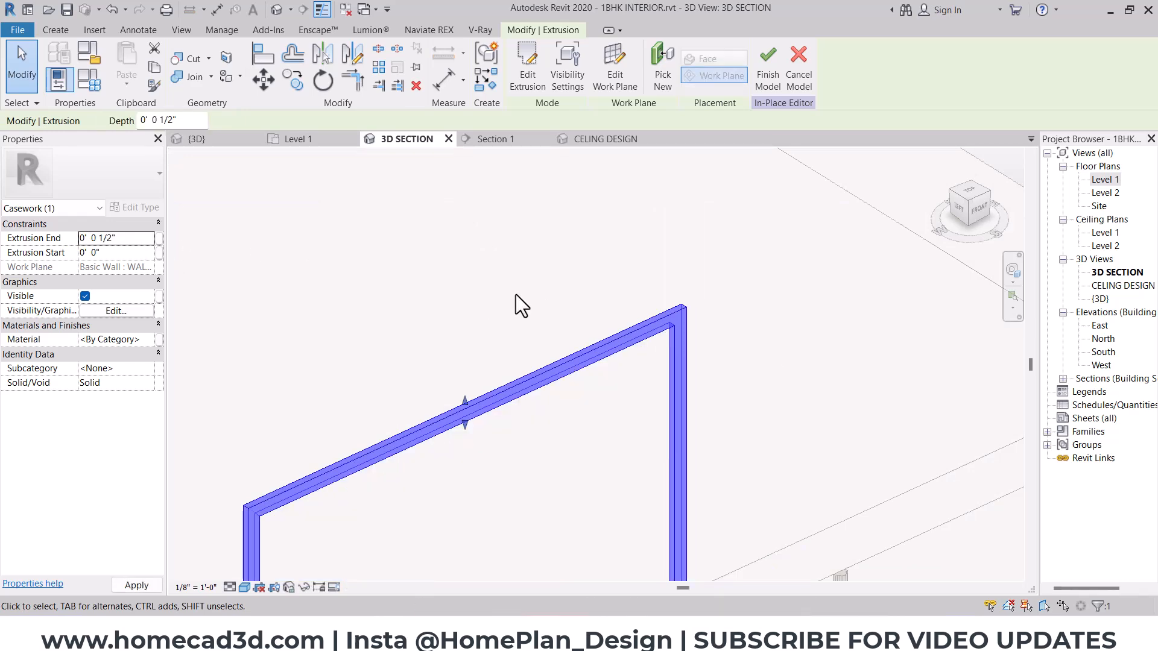
{"action": "left_click", "coordinate": [516, 295]}
{"action": "left_click", "coordinate": [653, 325]}
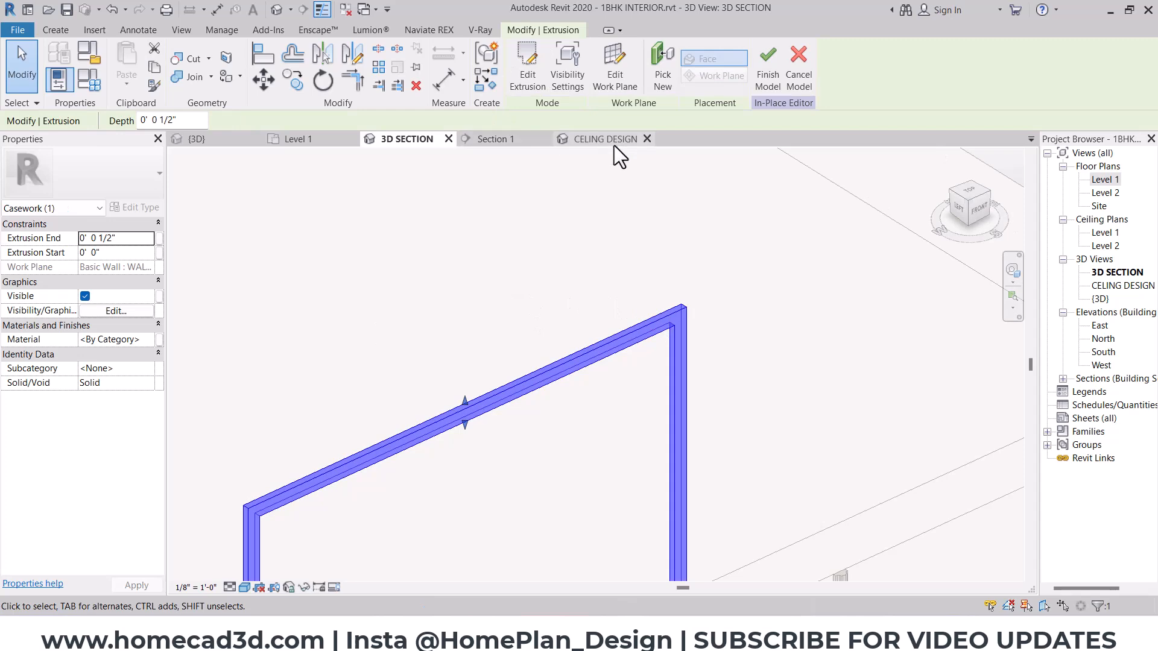
- Return to Section 1 and create a new material named "painting frame" for the frame extrusion
{"action": "left_click", "coordinate": [463, 139]}
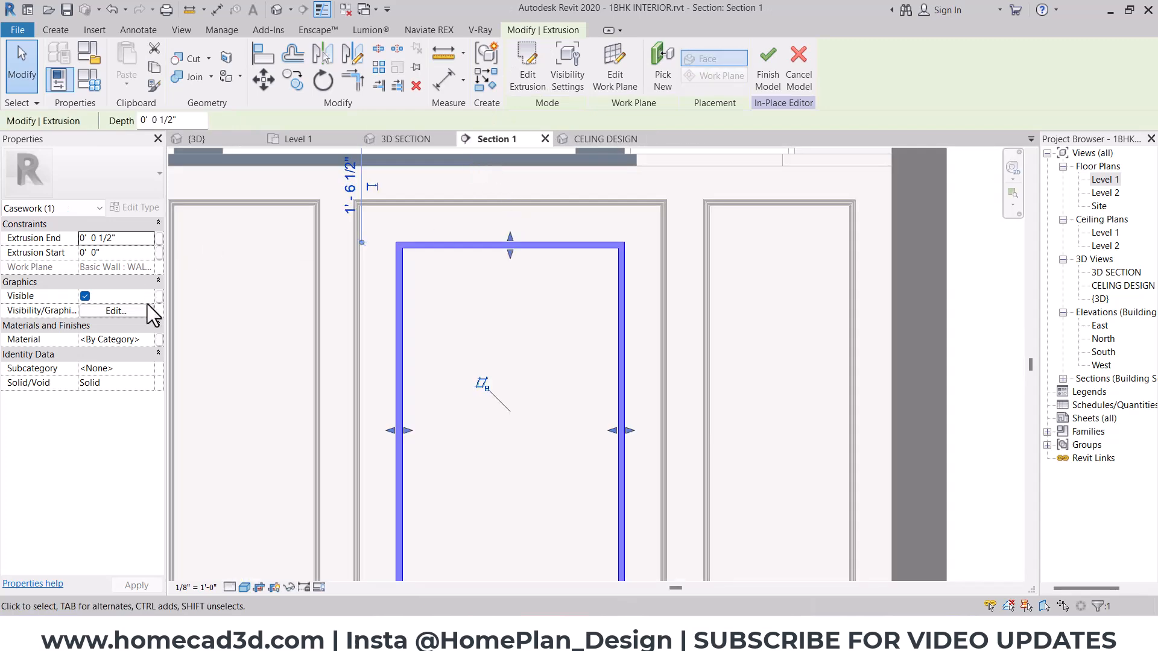
{"action": "left_click", "coordinate": [150, 339]}
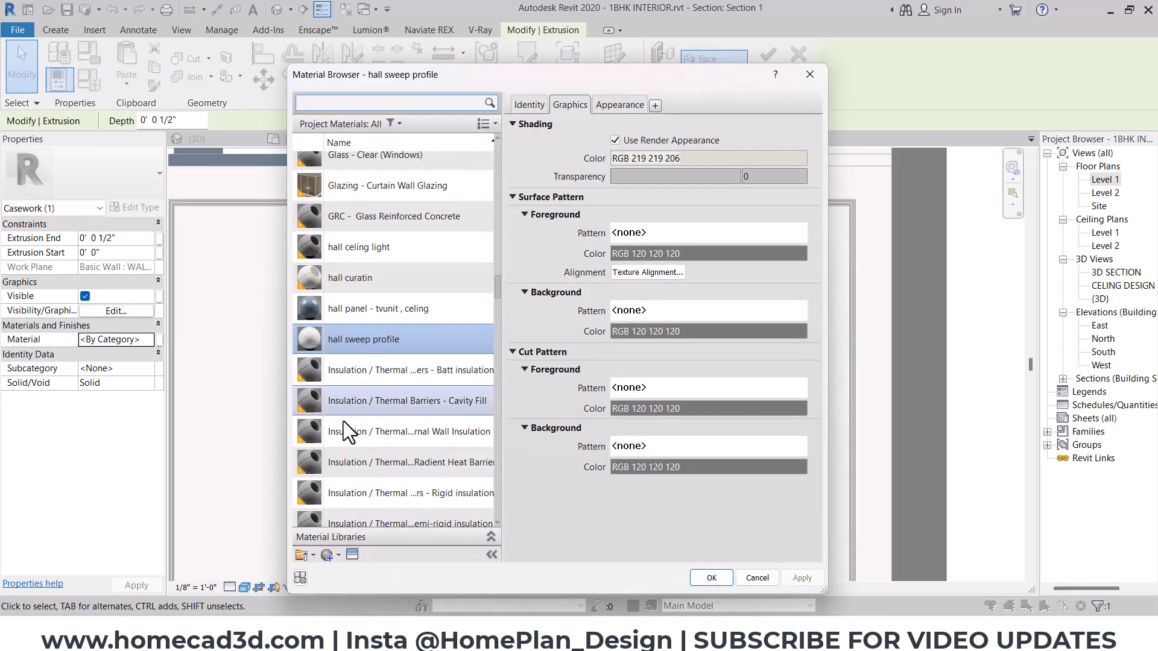
{"action": "scroll", "coordinate": [342, 421], "scroll_direction": "down", "scroll_amount": 1}
{"action": "left_click", "coordinate": [339, 555]}
{"action": "left_click", "coordinate": [350, 572]}
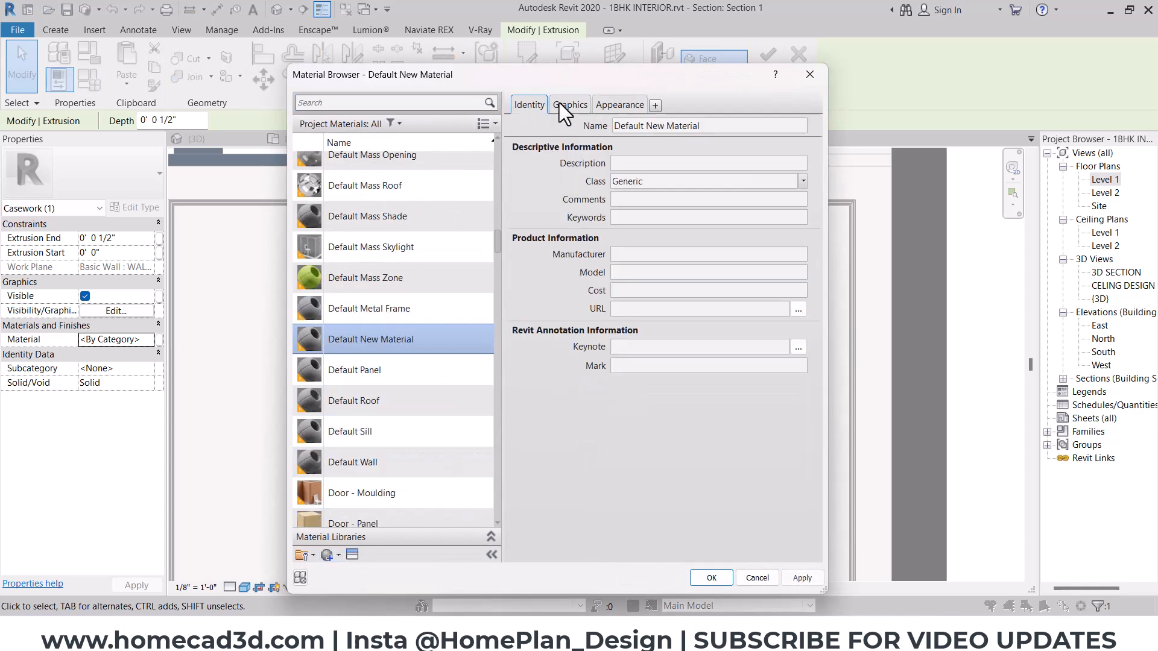
{"action": "left_click", "coordinate": [747, 126]}
{"action": "type", "text": "painting frame"}
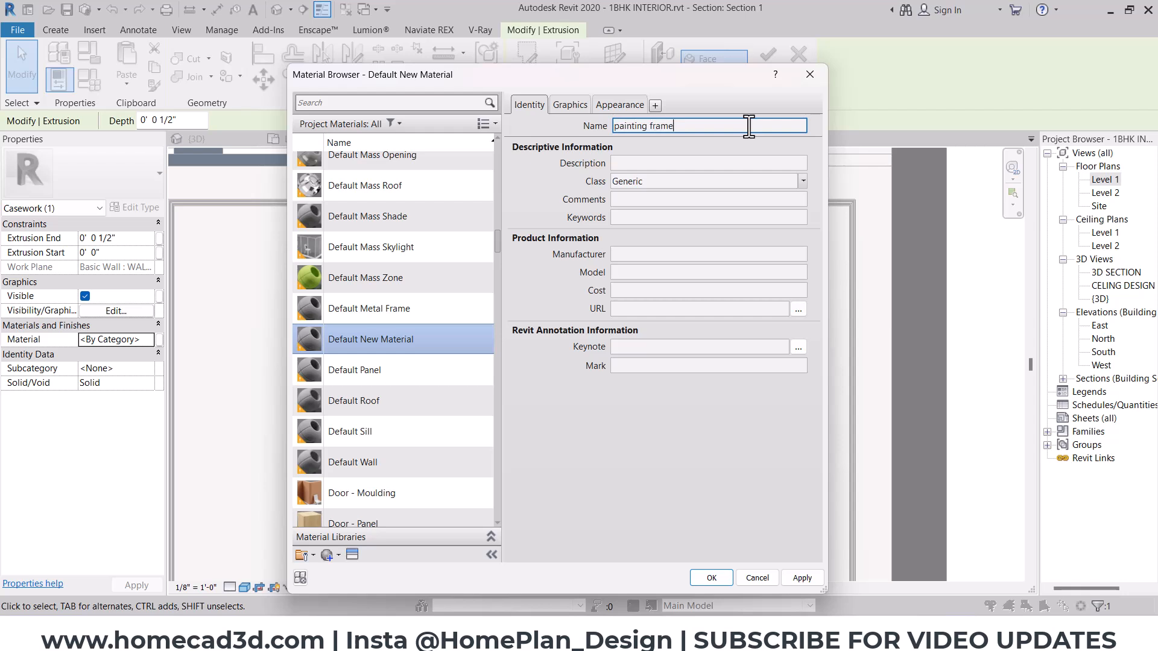
- Set the painting frame material's class to Metal and enable Use Render Appearance for its shading
{"action": "left_click", "coordinate": [803, 179]}
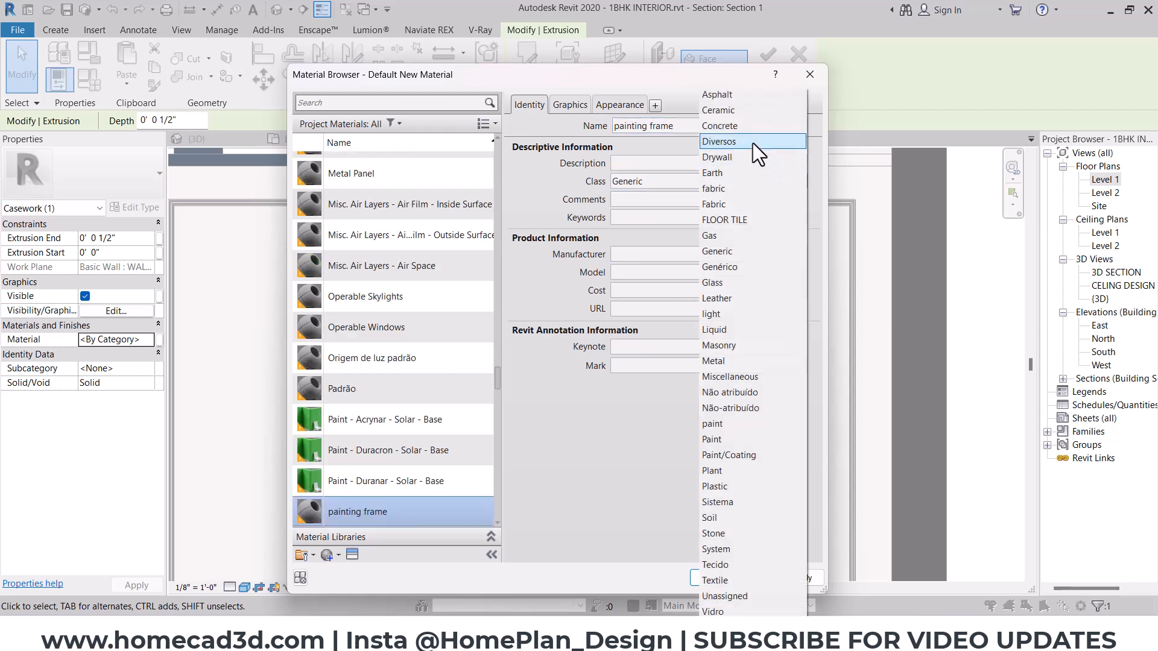
{"action": "left_click", "coordinate": [716, 360]}
{"action": "left_click", "coordinate": [571, 104]}
{"action": "left_click", "coordinate": [616, 139]}
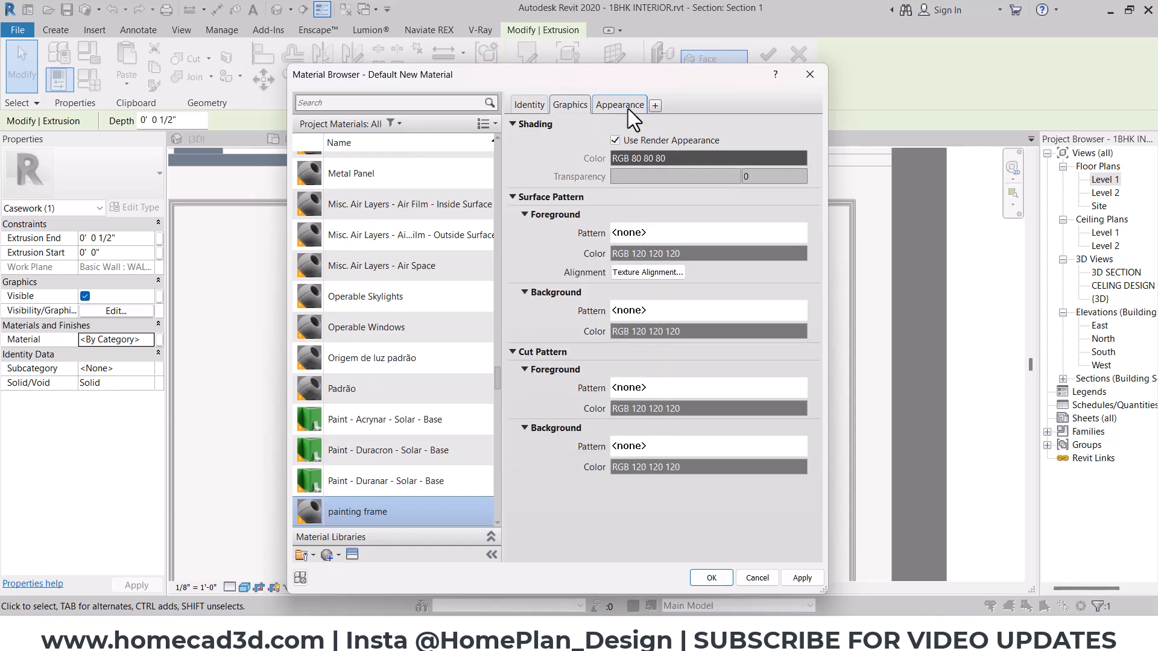
- Replace the painting frame material's appearance with the Bronze - Polished asset from the Appearance Library's Metal category
{"action": "left_click", "coordinate": [628, 107]}
{"action": "left_click", "coordinate": [791, 126]}
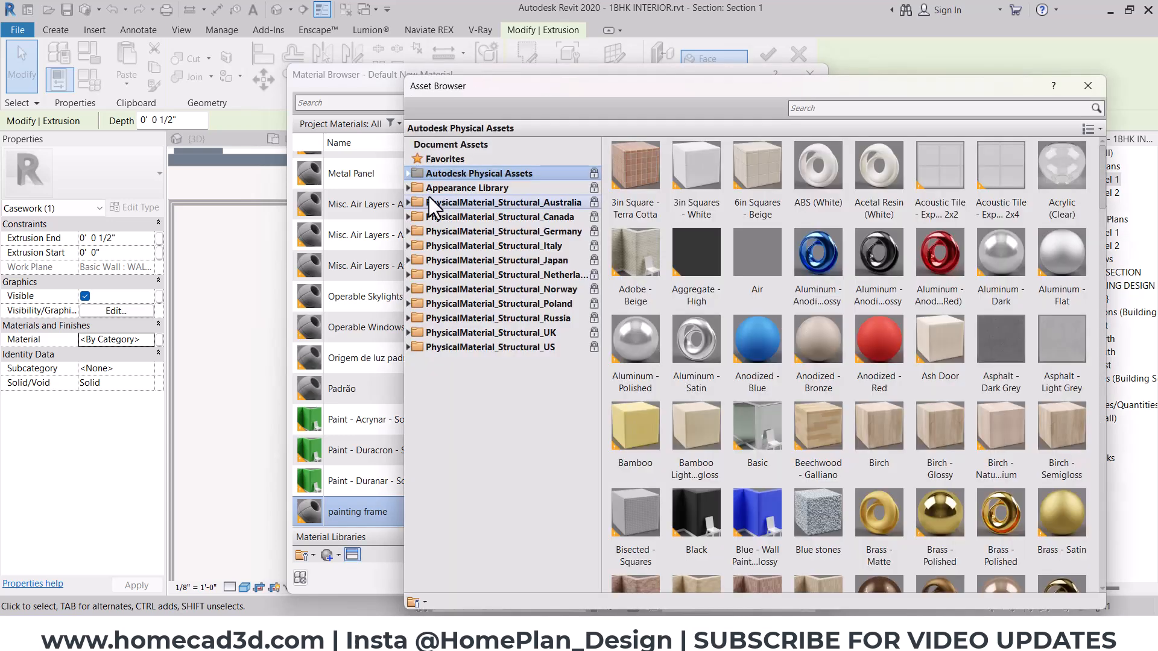
{"action": "left_click", "coordinate": [408, 189]}
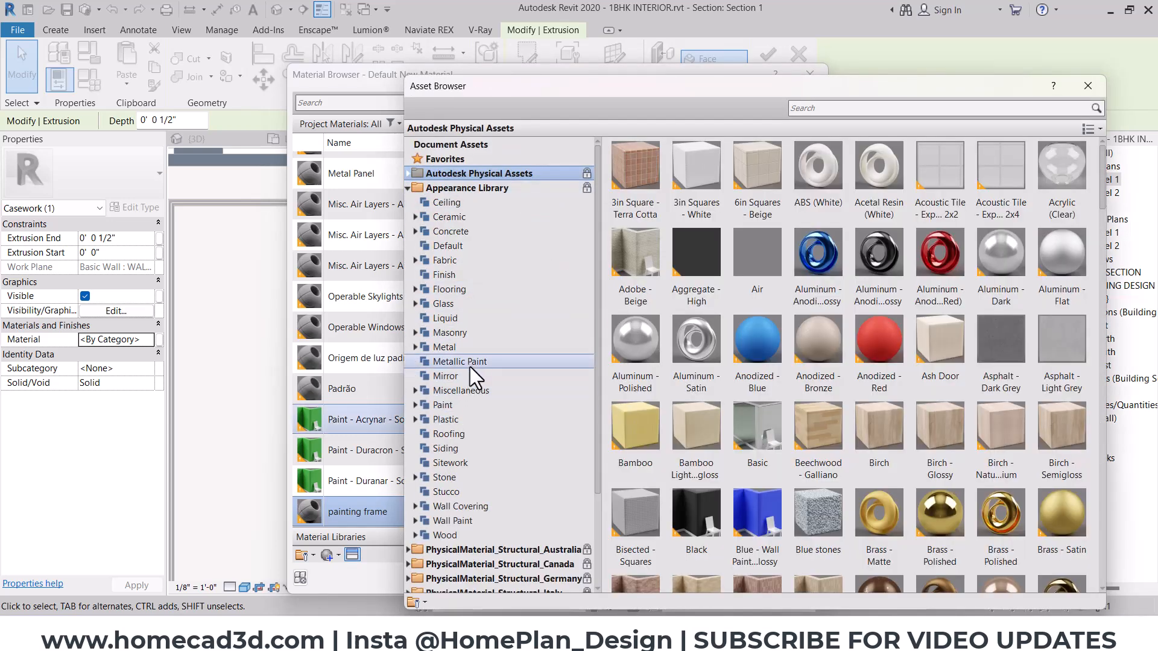
{"action": "left_click", "coordinate": [472, 348]}
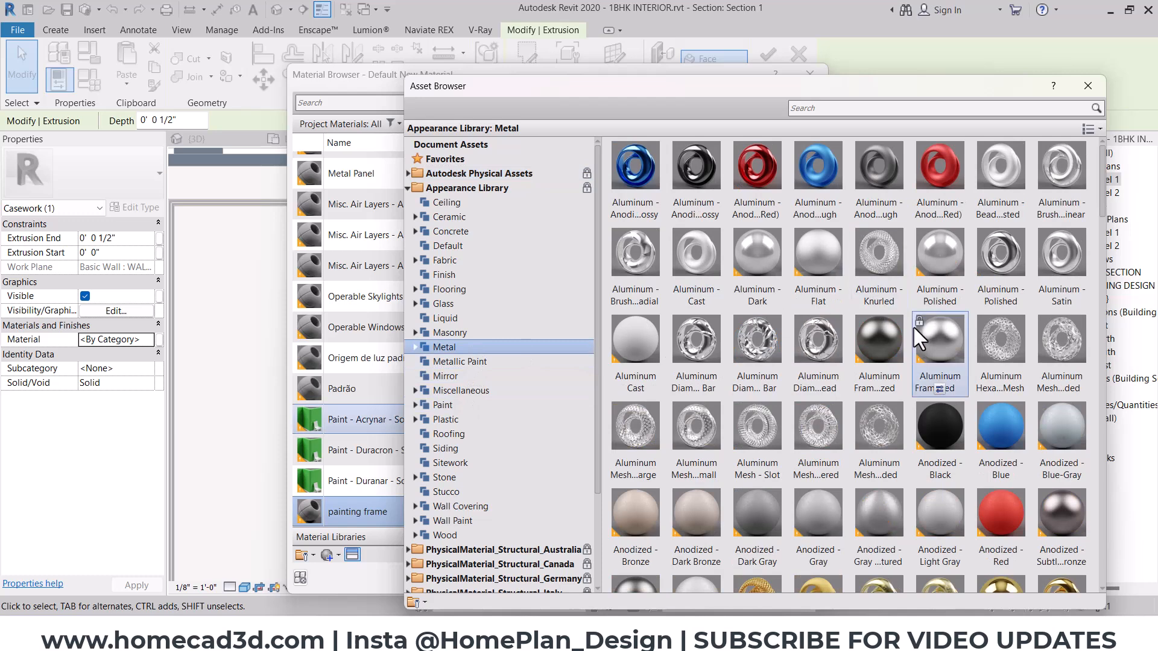
{"action": "scroll", "coordinate": [914, 327], "scroll_direction": "down", "scroll_amount": 3}
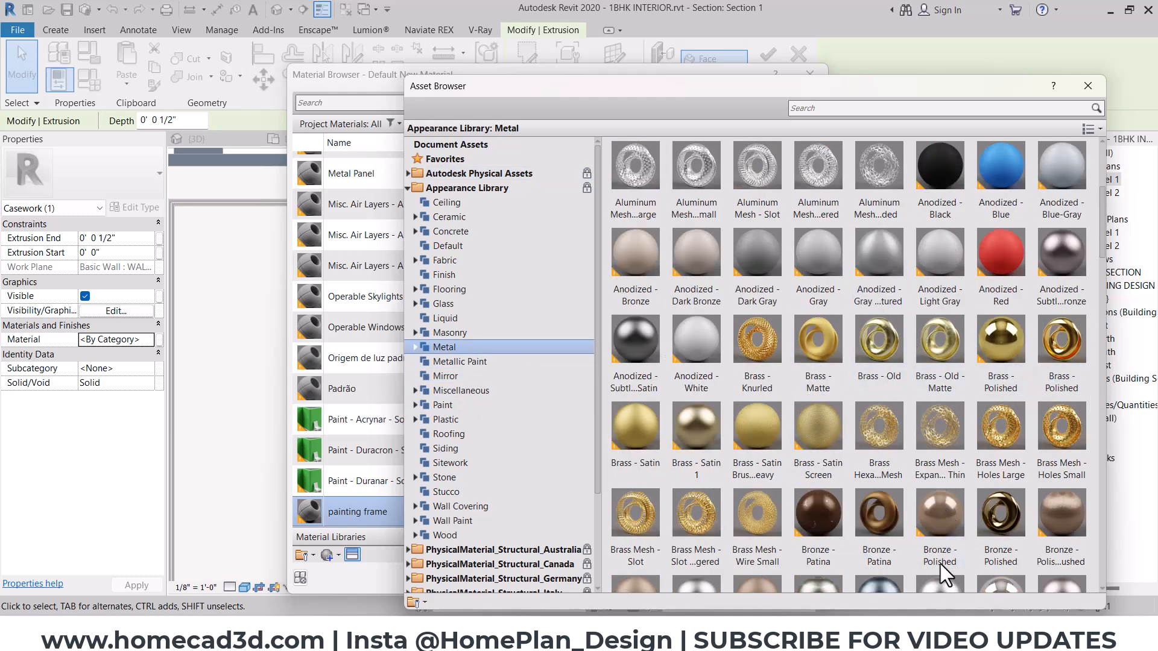
{"action": "double_click", "coordinate": [940, 513]}
{"action": "left_click", "coordinate": [1088, 85]}
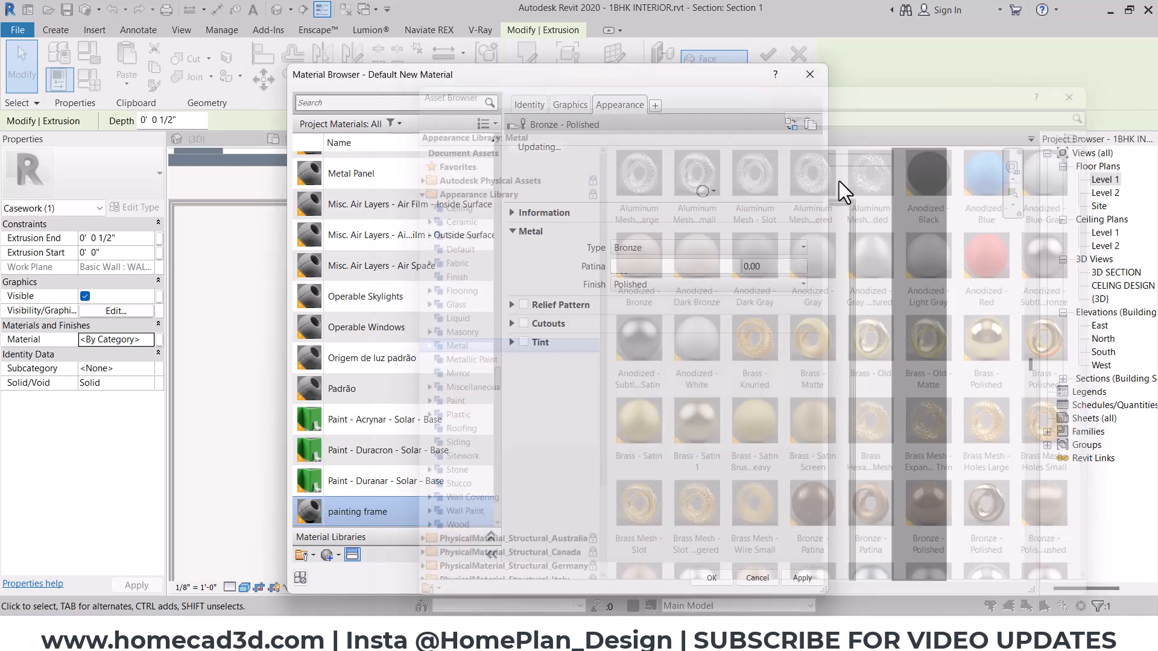
- Set the bronze finish to Semi-polished, apply the material to the frame and finish the in-place model
{"action": "left_click", "coordinate": [688, 284]}
{"action": "left_click", "coordinate": [731, 316]}
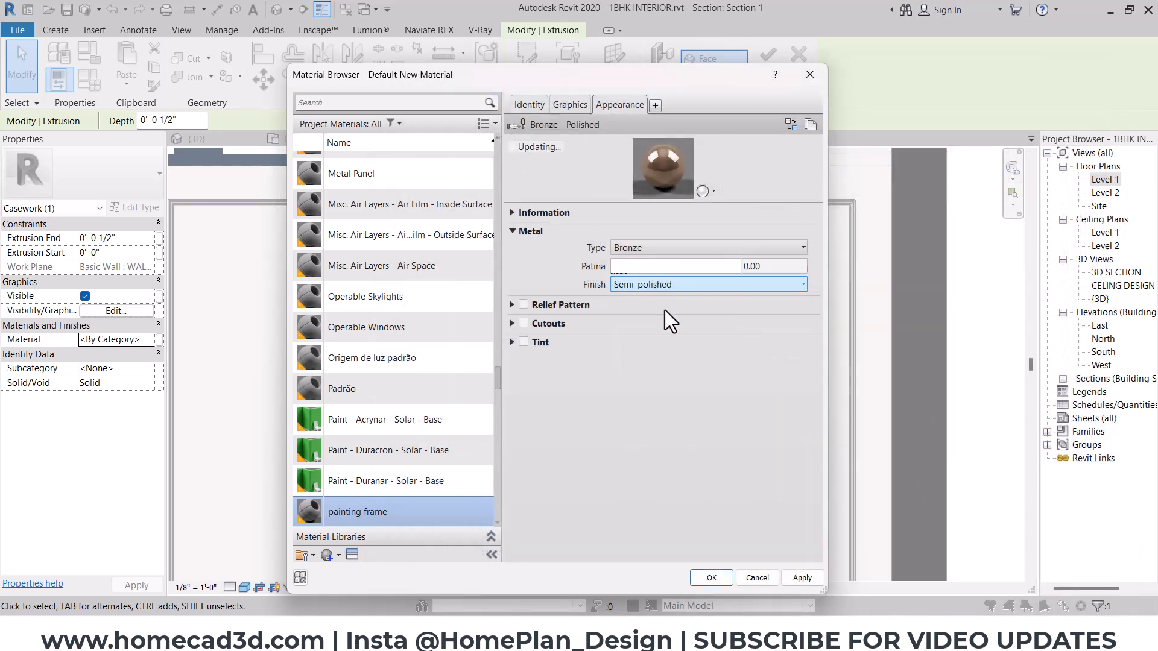
{"action": "left_click", "coordinate": [706, 579]}
{"action": "left_click", "coordinate": [983, 309]}
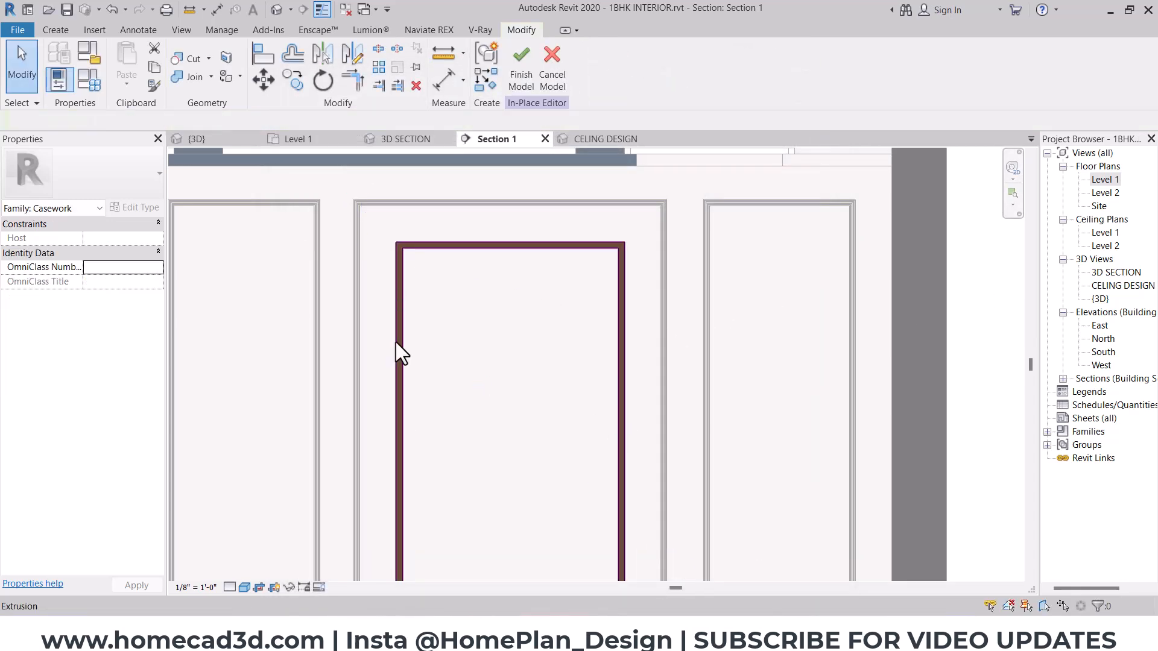
{"action": "middle_click_drag", "start_coordinate": [395, 355], "coordinate": [422, 294]}
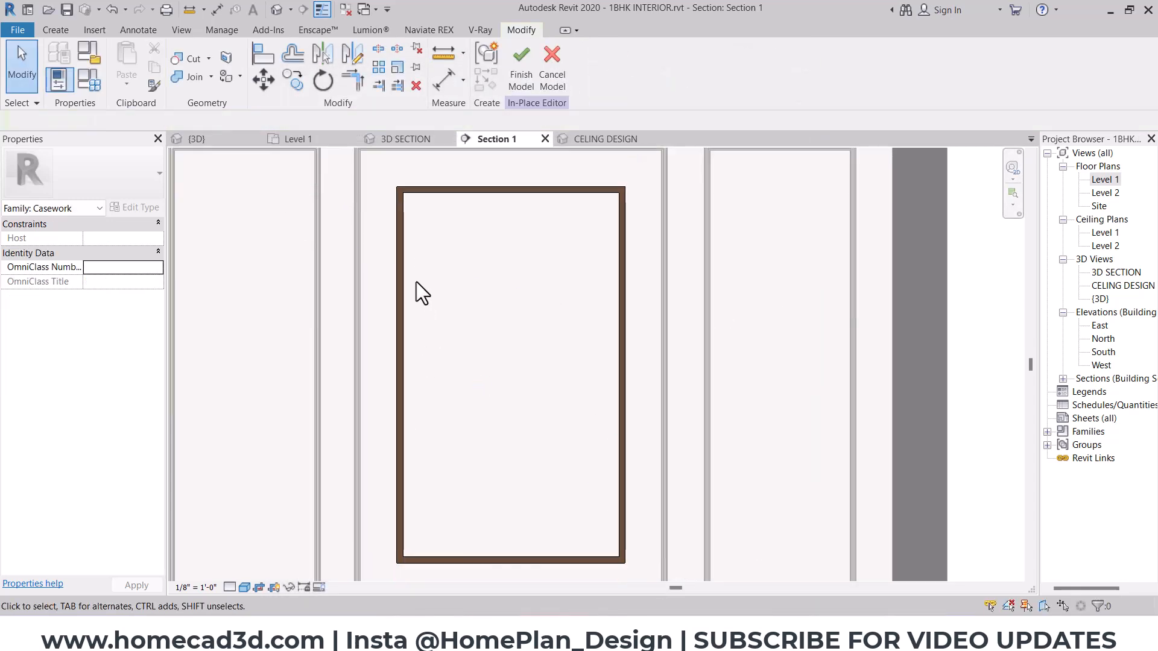
{"action": "left_click", "coordinate": [512, 75]}
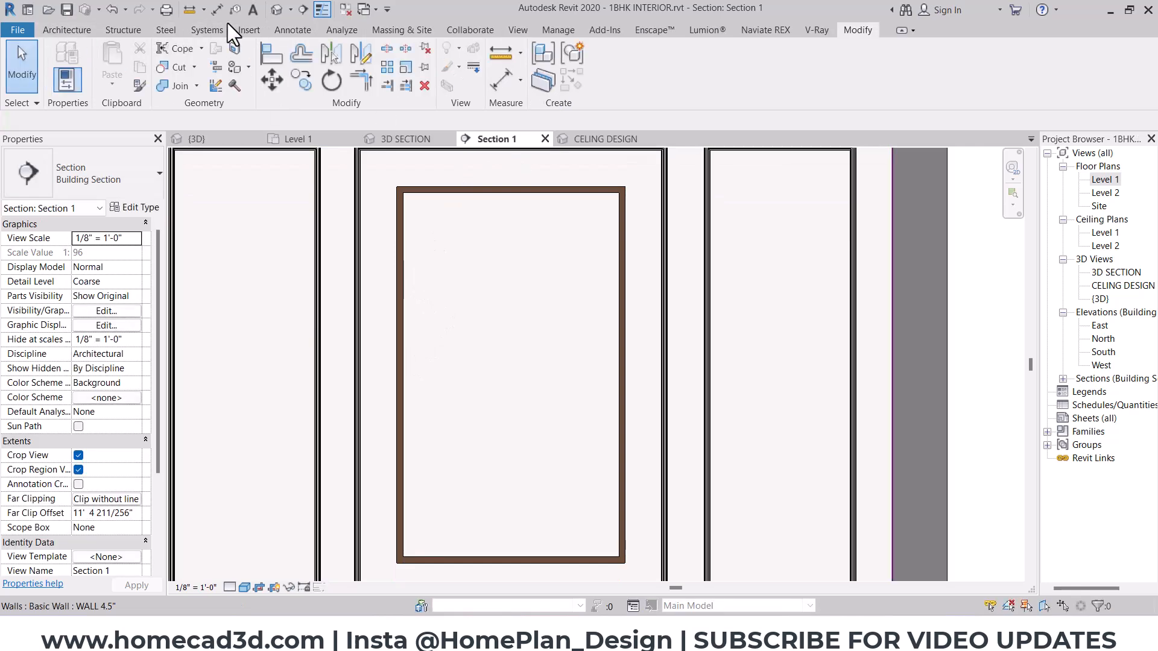
- Create a new decal type named "hall painting 1"
{"action": "left_click", "coordinate": [247, 29]}
{"action": "left_click", "coordinate": [245, 86]}
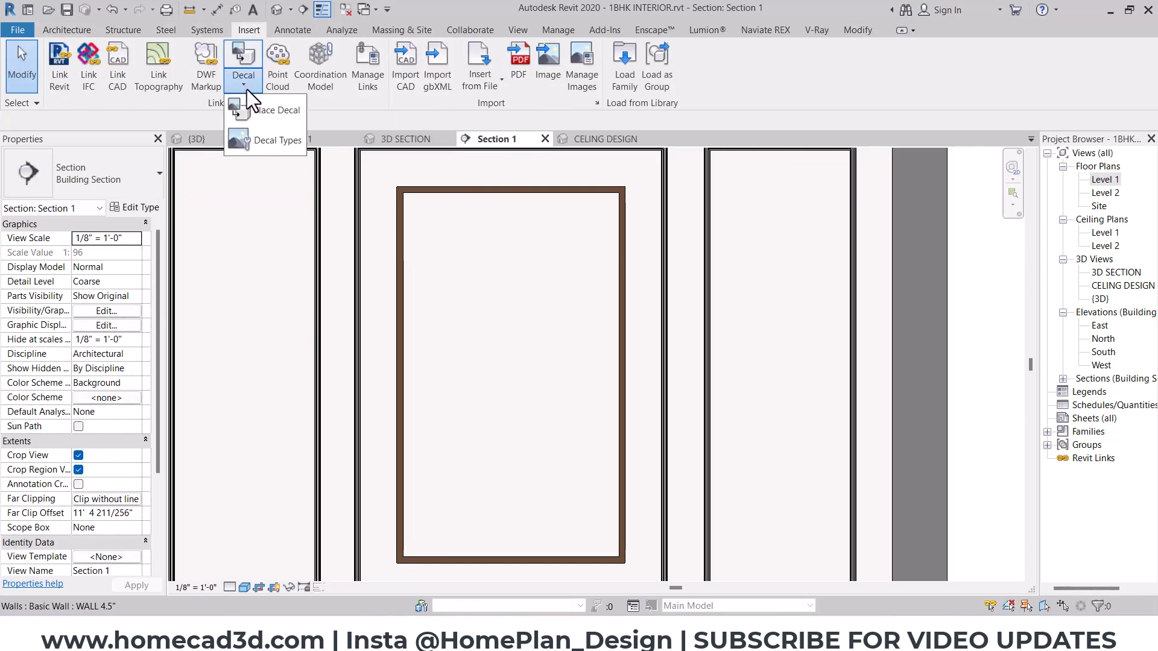
{"action": "left_click", "coordinate": [259, 144]}
{"action": "left_click", "coordinate": [120, 507]}
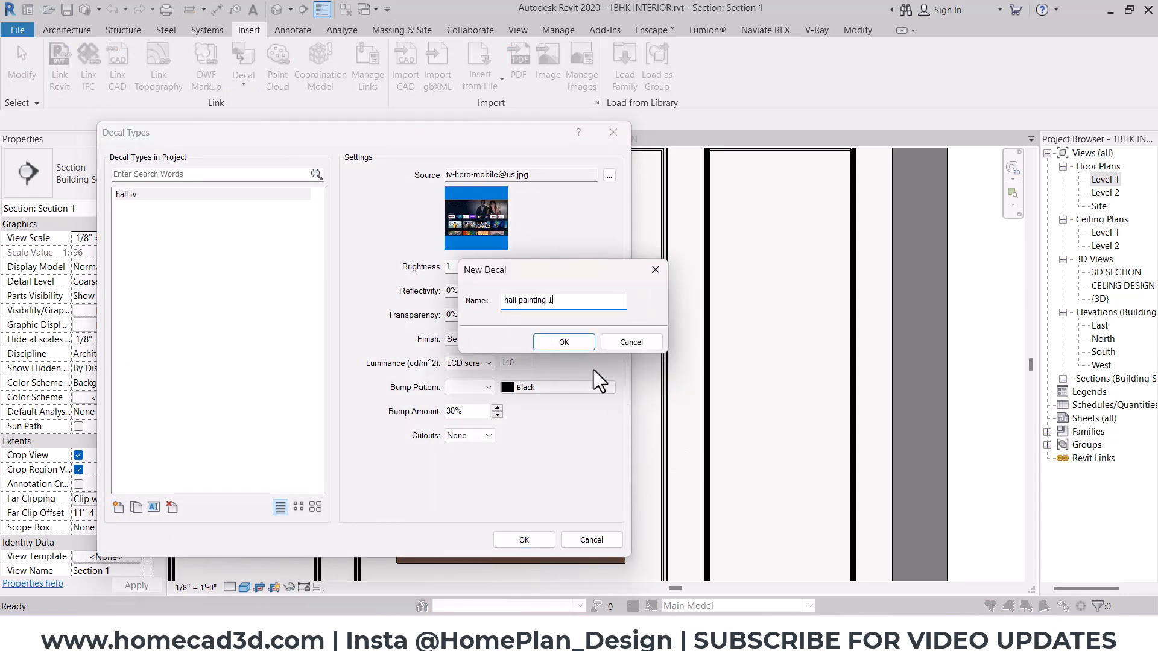
{"action": "key", "text": "Return"}
- Load J06823.jpg from the Posters texture folder as the decal's source, change the decal's finish and accept the settings
{"action": "left_click", "coordinate": [609, 175]}
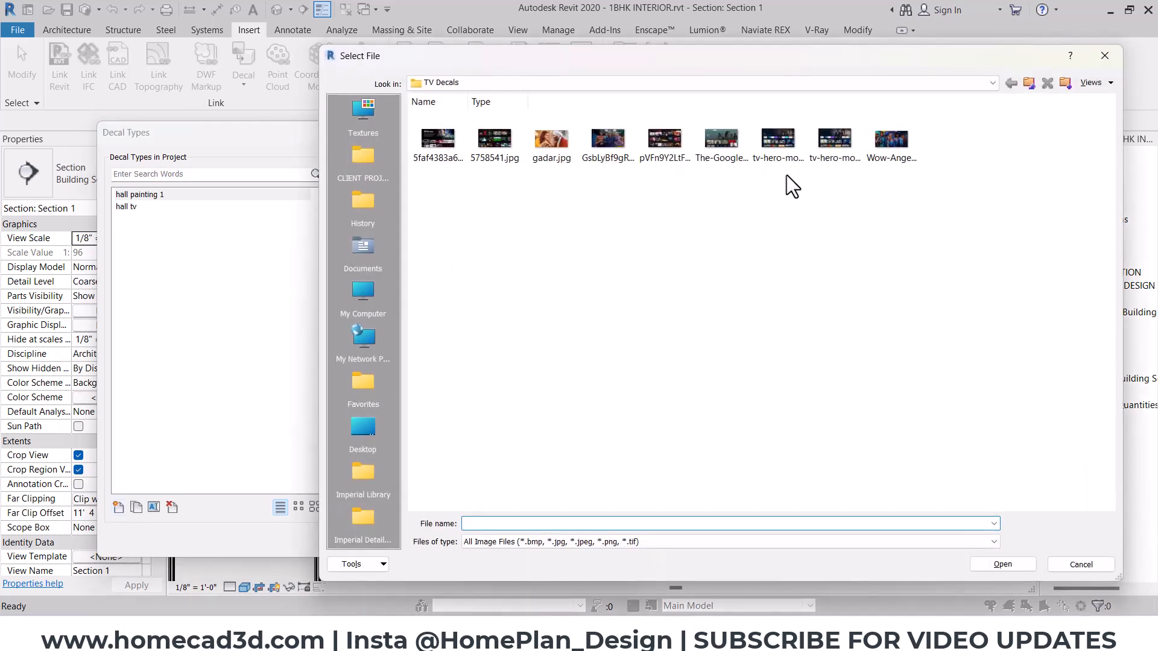
{"action": "left_click", "coordinate": [1027, 84]}
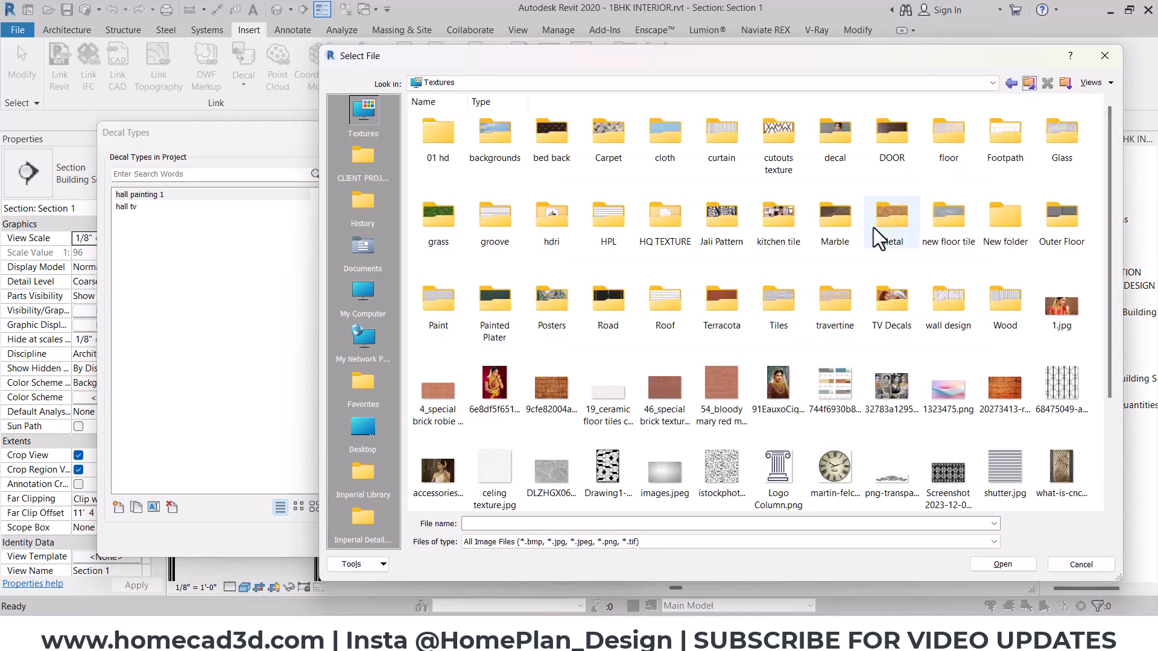
{"action": "double_click", "coordinate": [553, 317]}
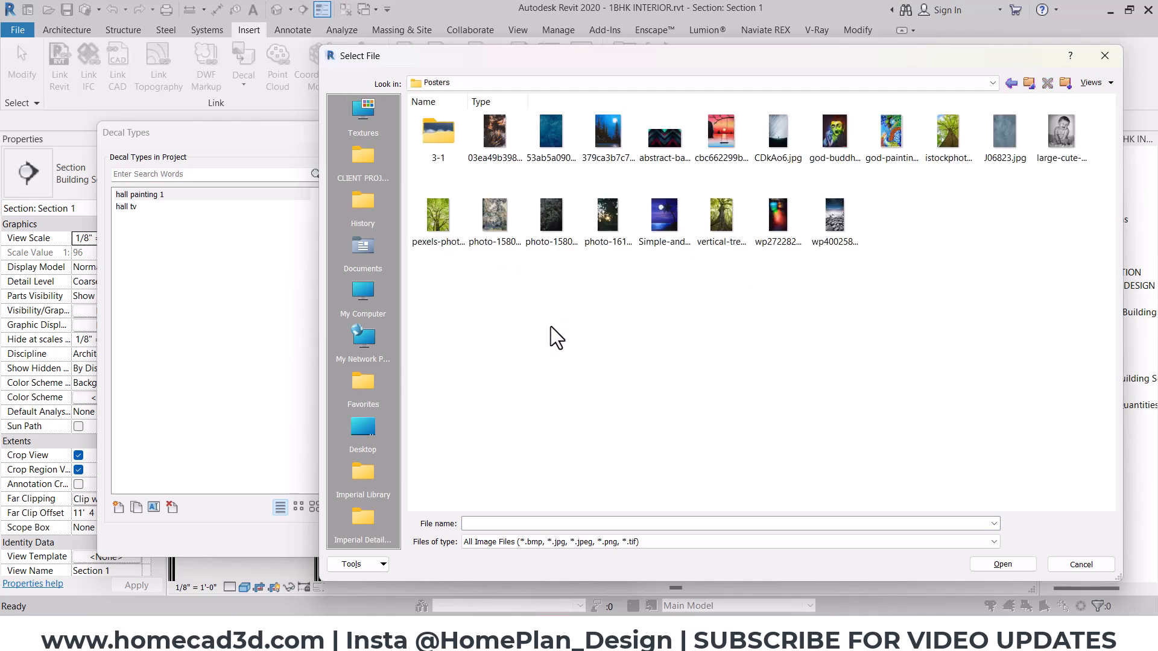
{"action": "left_click", "coordinate": [998, 144]}
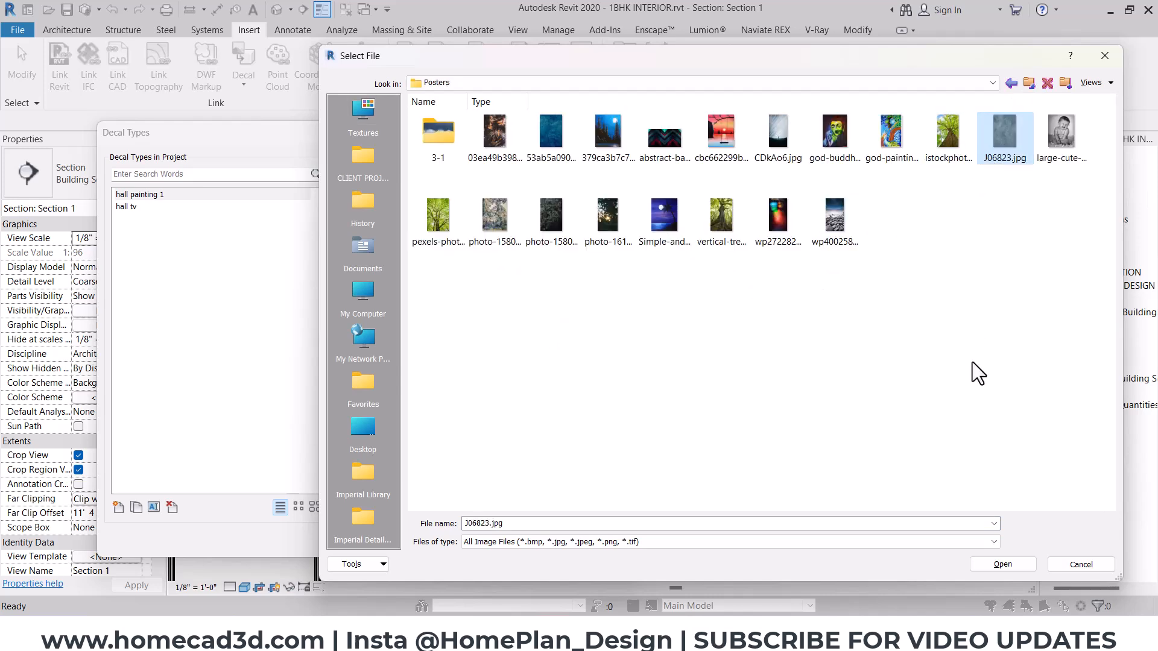
{"action": "left_click", "coordinate": [1002, 565]}
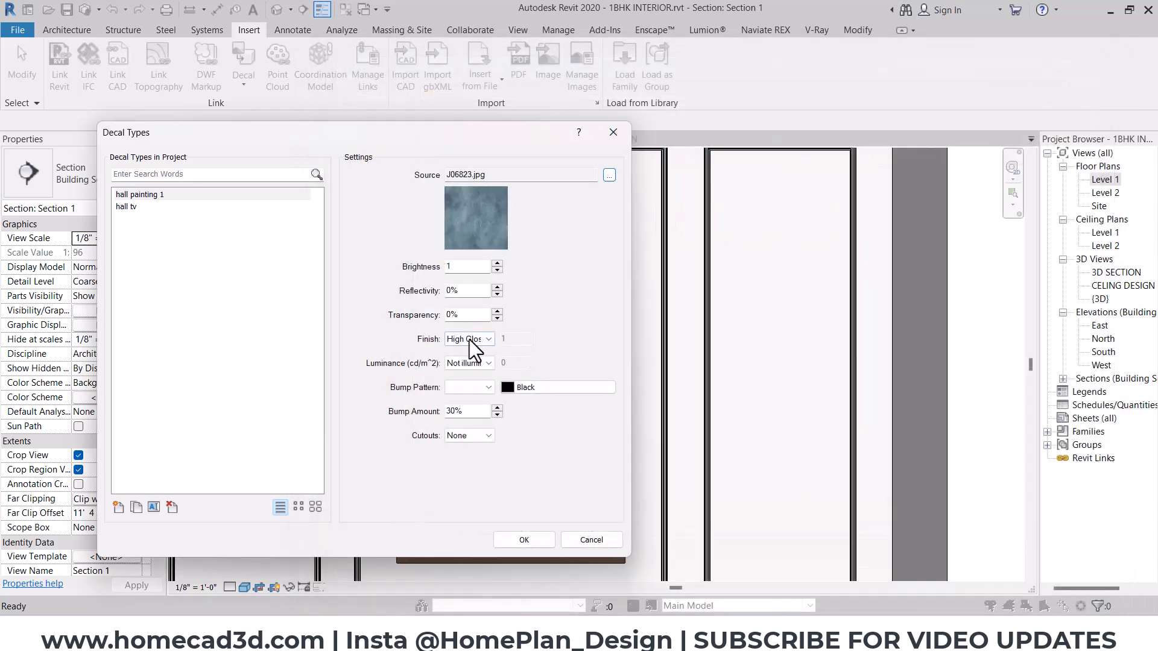
{"action": "left_click", "coordinate": [470, 340]}
{"action": "left_click", "coordinate": [475, 371]}
{"action": "left_click", "coordinate": [524, 539]}
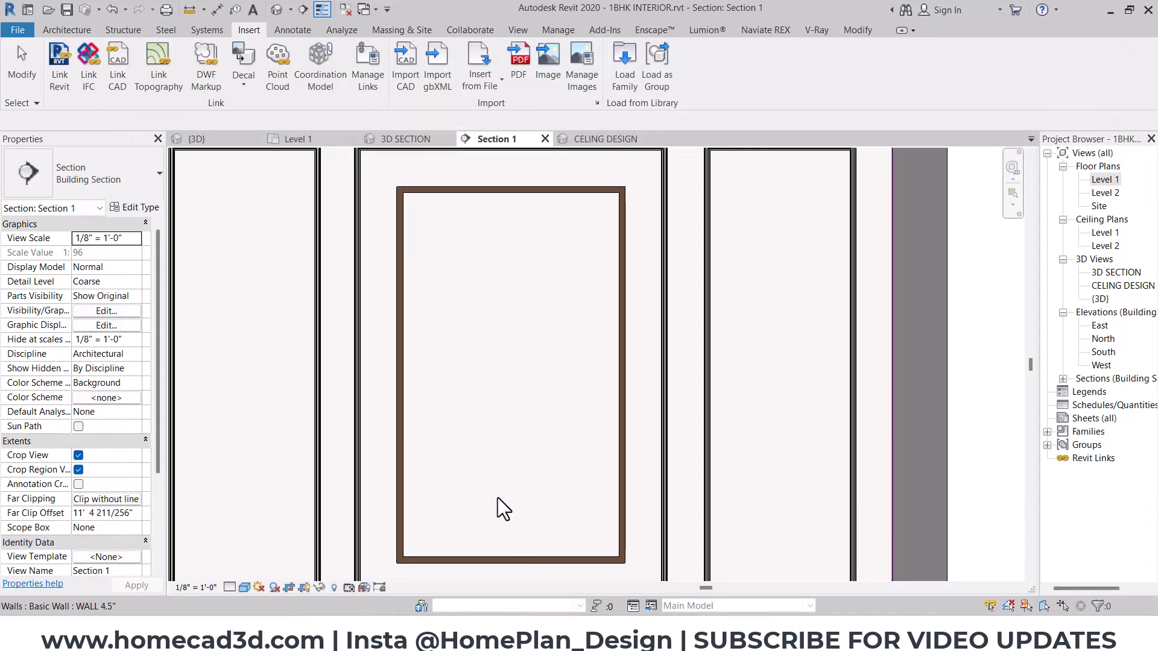
- Place the hall painting 1 decal on the wall inside the painting frame
{"action": "left_click", "coordinate": [246, 84]}
{"action": "left_click", "coordinate": [251, 117]}
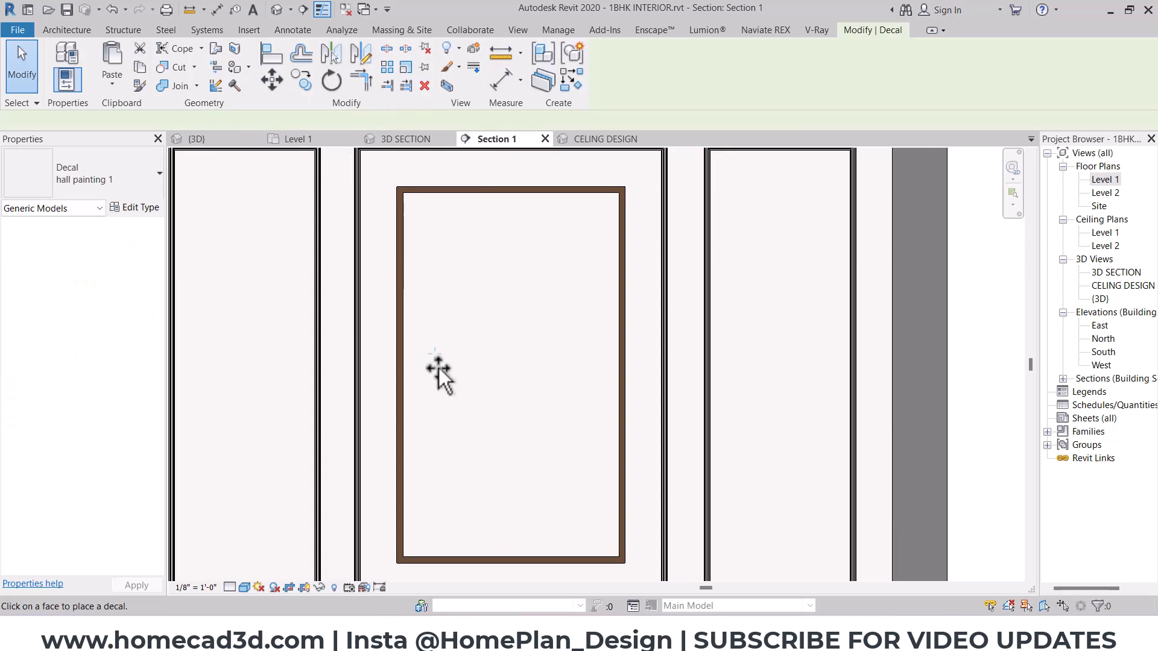
{"action": "left_click", "coordinate": [523, 407]}
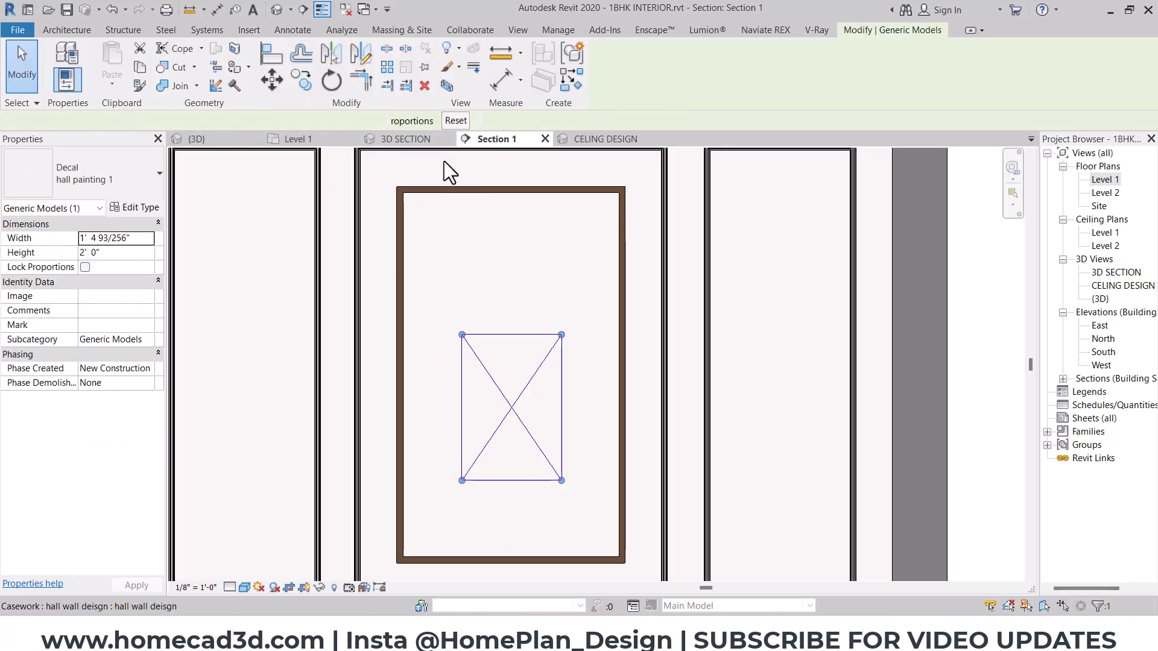
- Stretch the decal toward the frame's edges and align its upper-right corner with the frame's inner corner
{"action": "left_click_drag", "start_coordinate": [562, 335], "coordinate": [620, 193]}
{"action": "left_click_drag", "start_coordinate": [461, 485], "coordinate": [402, 556]}
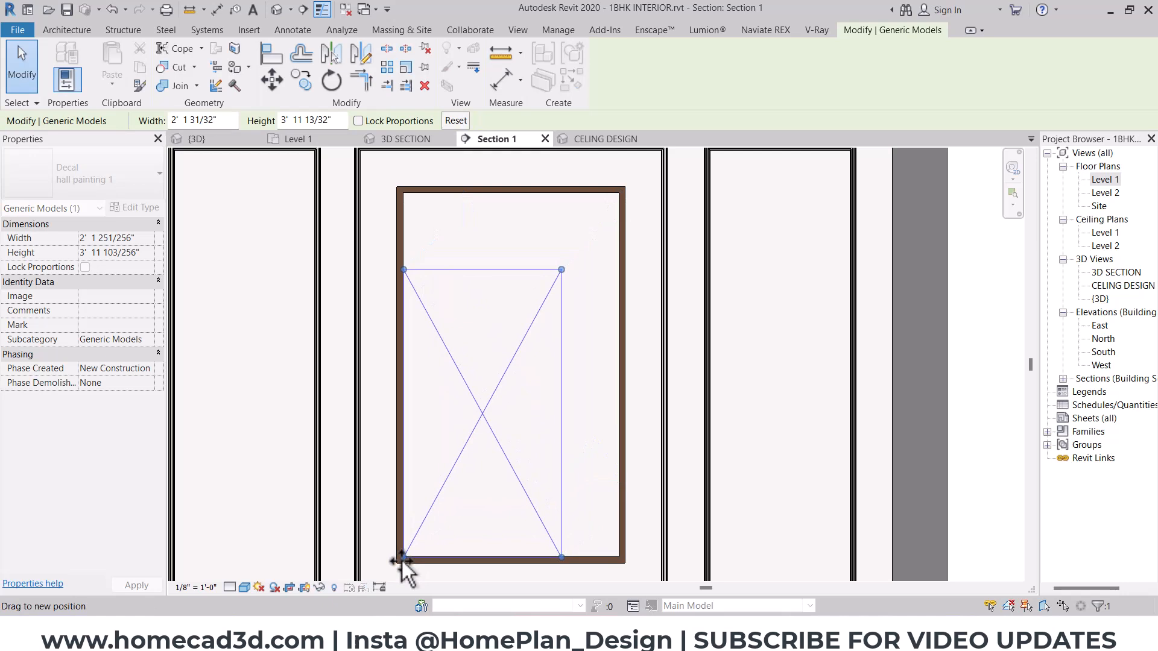
{"action": "left_click_drag", "start_coordinate": [562, 268], "coordinate": [622, 189]}
{"action": "scroll", "coordinate": [622, 188], "scroll_direction": "up", "scroll_amount": 3}
{"action": "scroll", "coordinate": [628, 193], "scroll_direction": "up", "scroll_amount": 5}
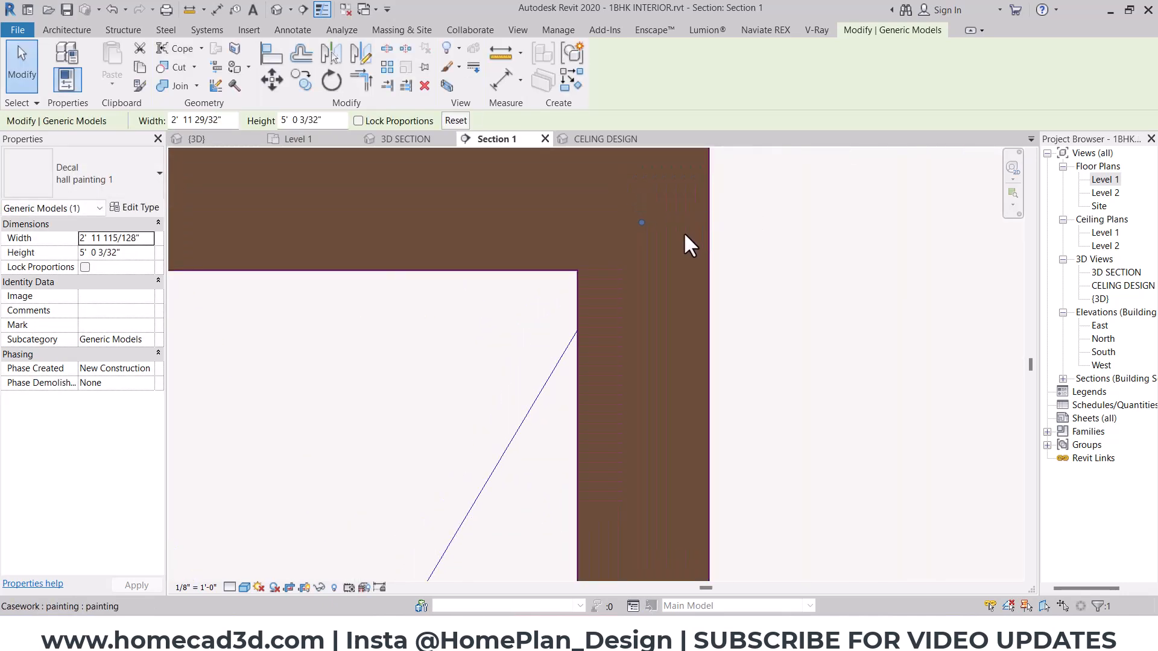
{"action": "left_click_drag", "start_coordinate": [592, 275], "coordinate": [583, 272]}
- Align the decal's lower-left corner with the frame's inner corner so it fills the opening, and deselect it
{"action": "scroll", "coordinate": [591, 283], "scroll_direction": "down", "scroll_amount": 2}
{"action": "scroll", "coordinate": [588, 288], "scroll_direction": "down", "scroll_amount": 5}
{"action": "middle_click_drag", "start_coordinate": [446, 483], "coordinate": [663, 162]}
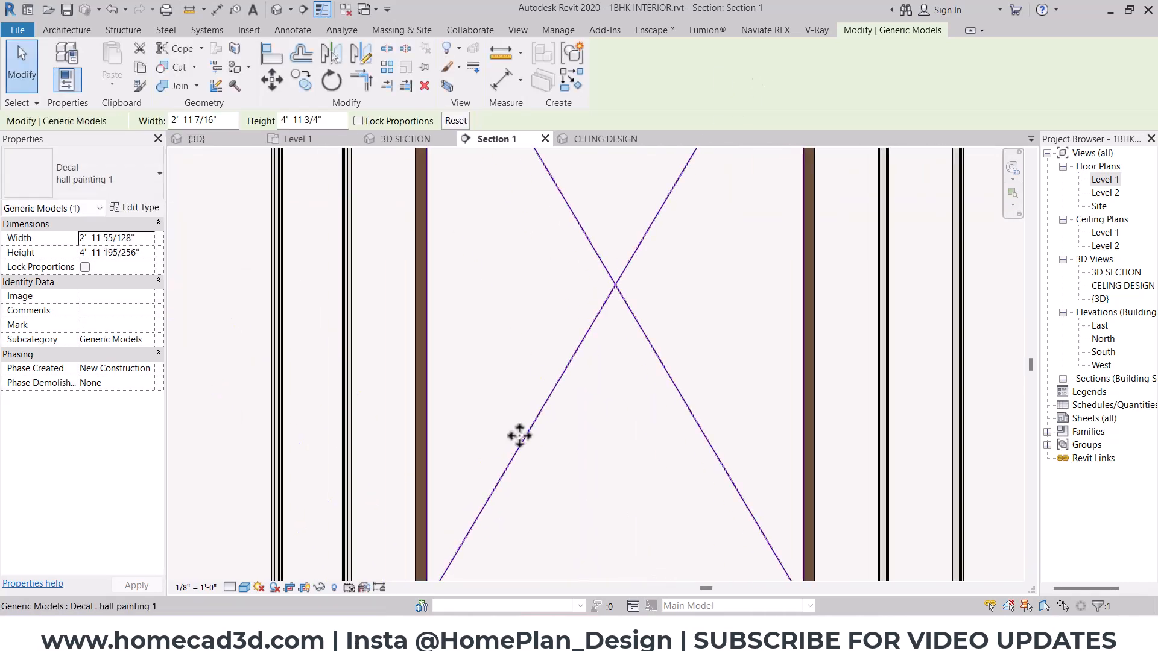
{"action": "middle_click_drag", "start_coordinate": [520, 437], "coordinate": [616, 178]}
{"action": "scroll", "coordinate": [523, 350], "scroll_direction": "up", "scroll_amount": 4}
{"action": "scroll", "coordinate": [526, 324], "scroll_direction": "up", "scroll_amount": 3}
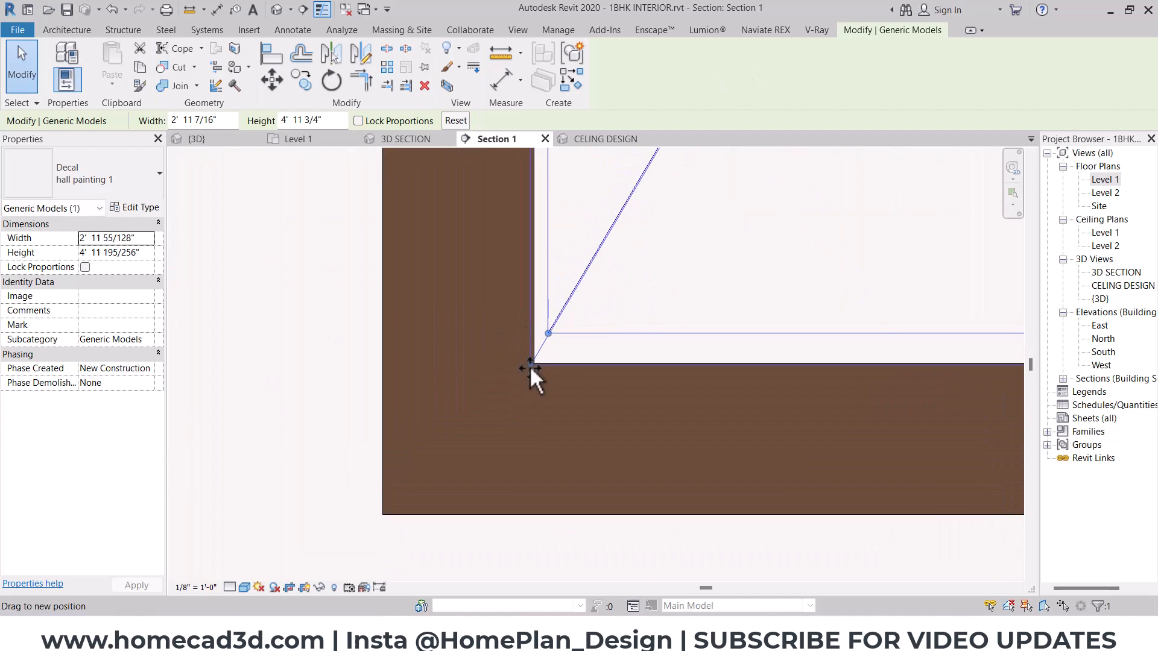
{"action": "left_click_drag", "start_coordinate": [530, 366], "coordinate": [528, 368]}
{"action": "left_click", "coordinate": [661, 568]}
- Switch to Enscape to inspect the framed painting up close, then return to Revit
{"action": "mouse_move", "coordinate": [663, 634]}
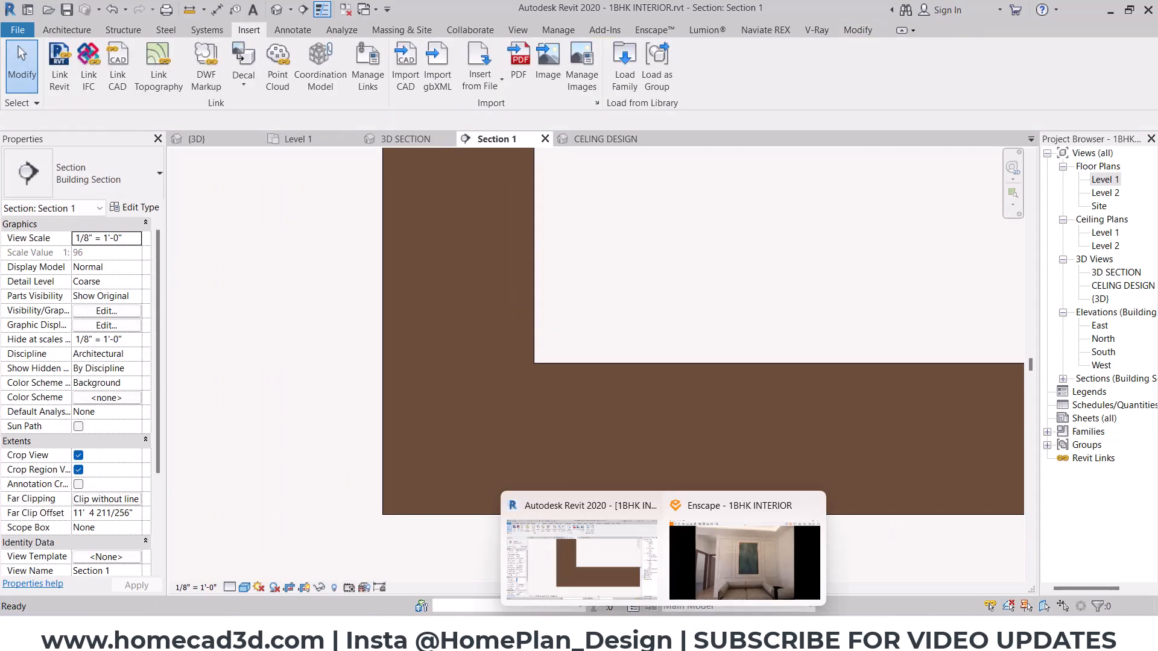
{"action": "left_click", "coordinate": [722, 548]}
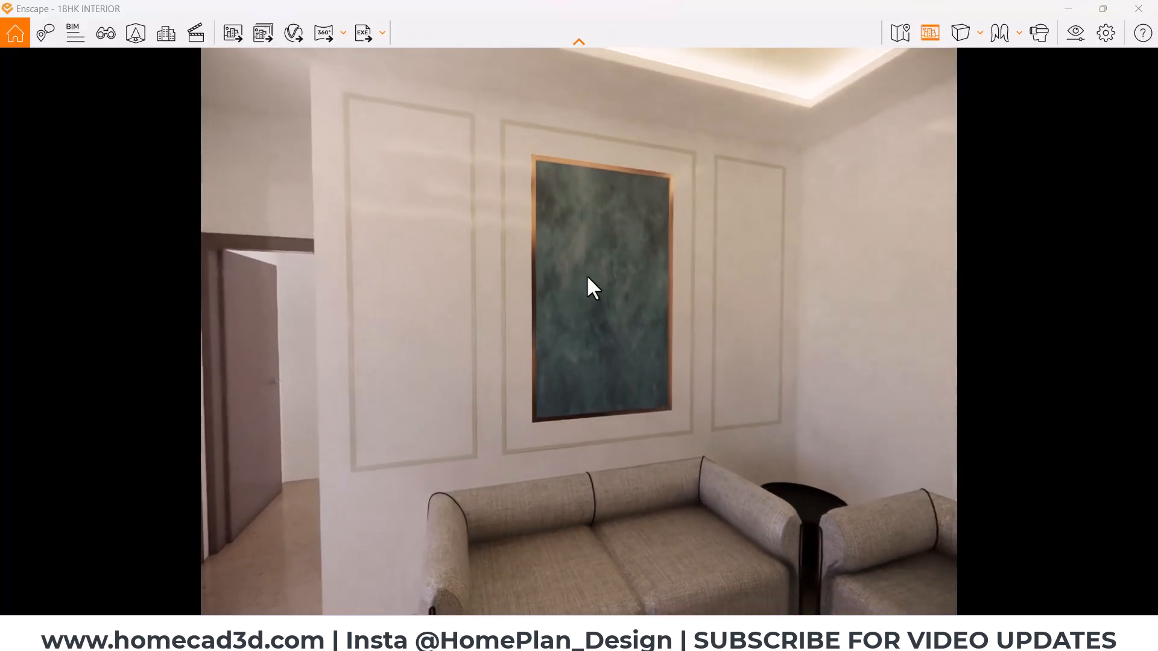
{"action": "scroll", "coordinate": [621, 272], "scroll_direction": "up", "scroll_amount": 5}
{"action": "scroll", "coordinate": [626, 271], "scroll_direction": "down", "scroll_amount": 1}
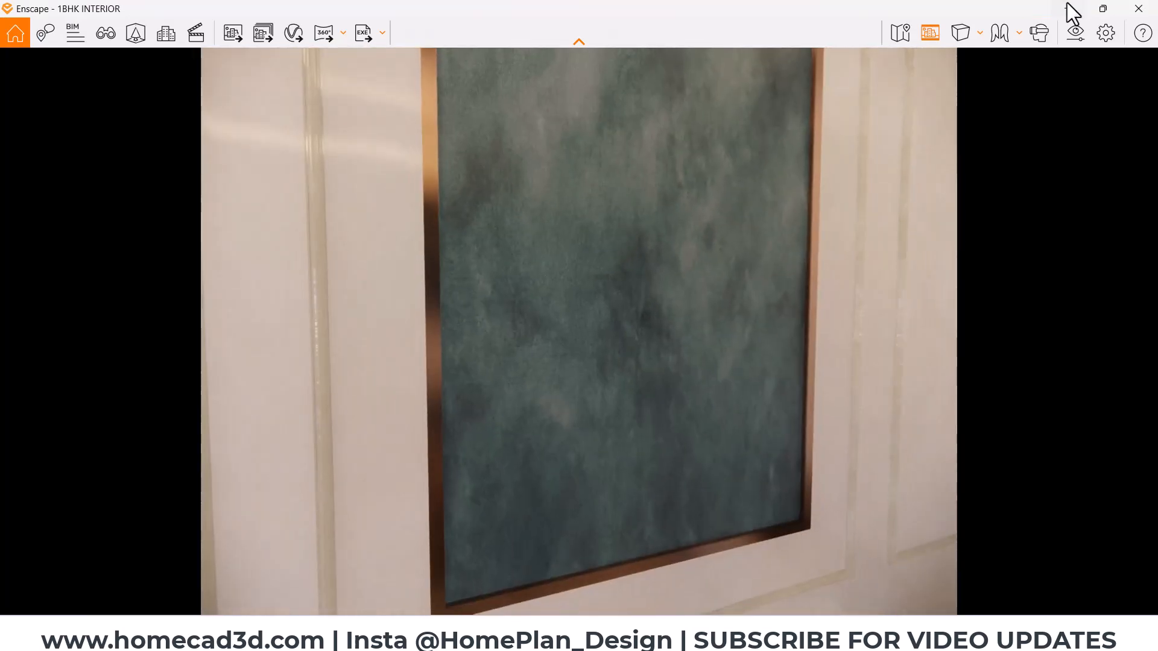
{"action": "left_click", "coordinate": [1069, 10]}
{"action": "scroll", "coordinate": [545, 276], "scroll_direction": "down", "scroll_amount": 3}
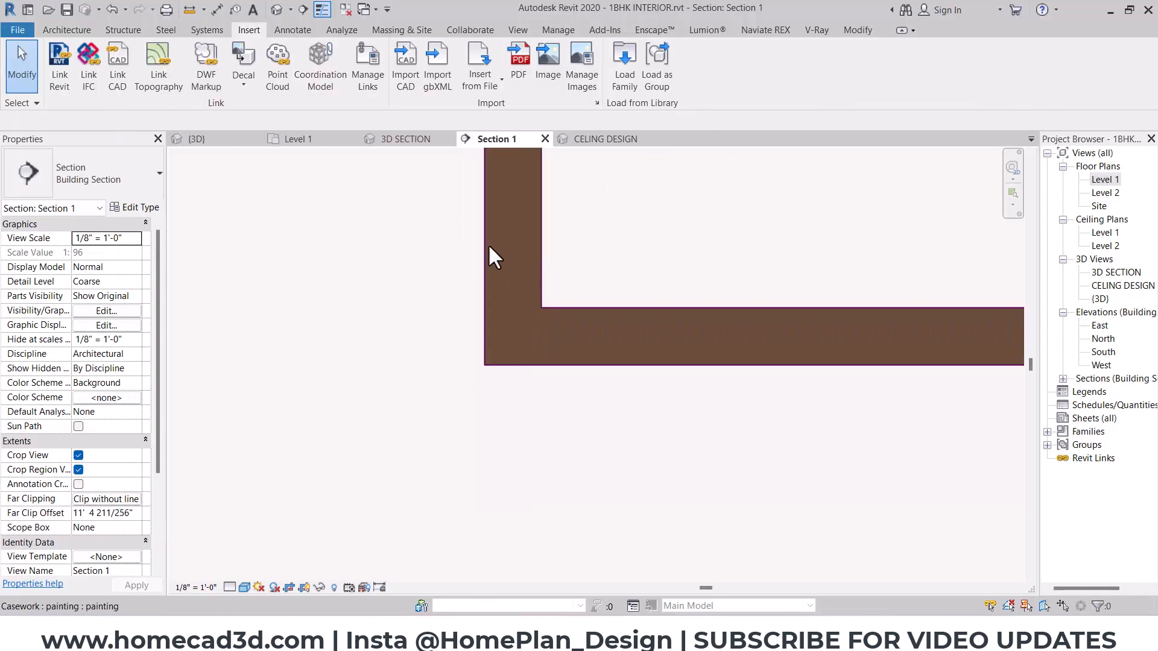
{"action": "left_click", "coordinate": [246, 86]}
{"action": "left_click", "coordinate": [262, 130]}
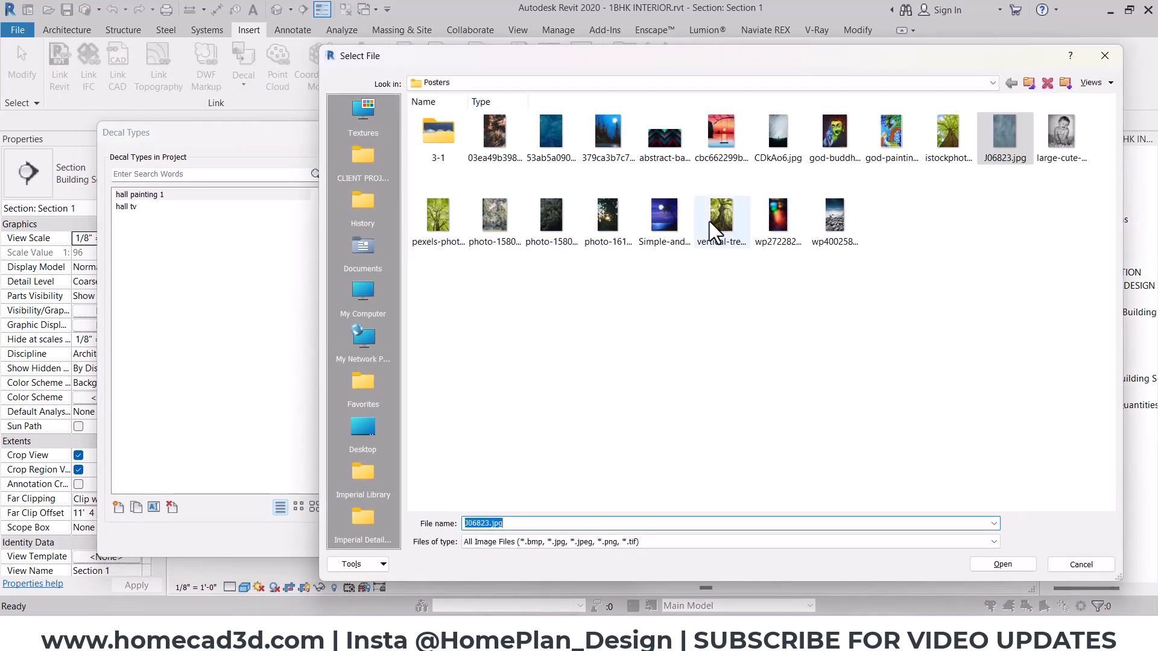
{"action": "left_click", "coordinate": [491, 262]}
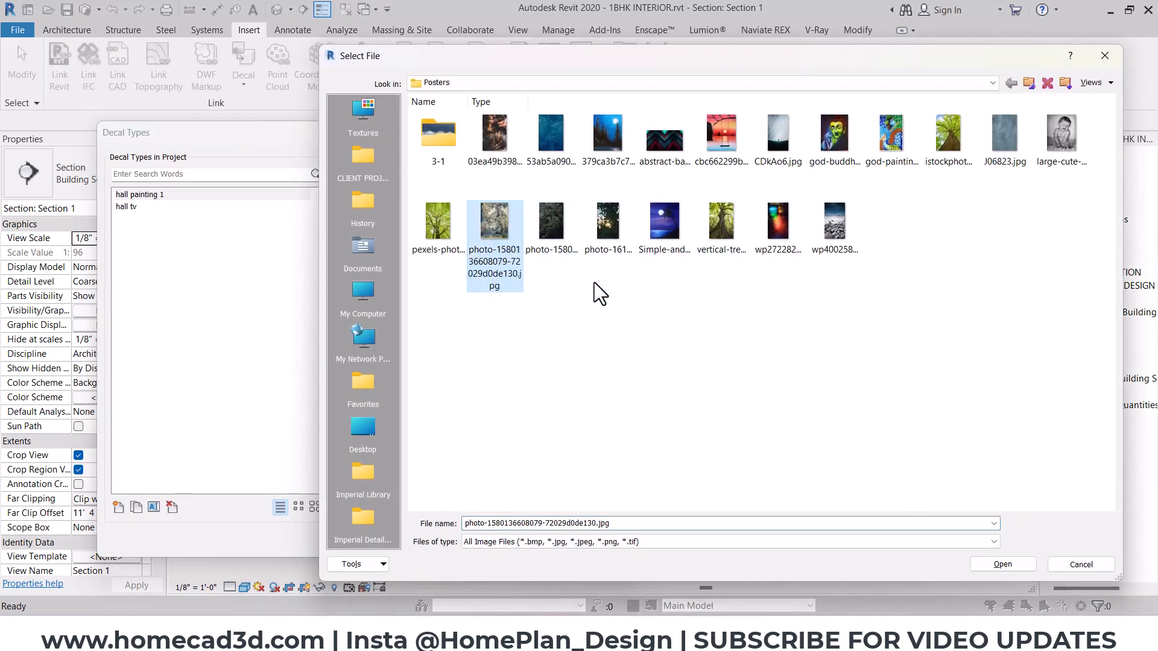
{"action": "left_click", "coordinate": [1004, 565]}
{"action": "left_click", "coordinate": [543, 539]}
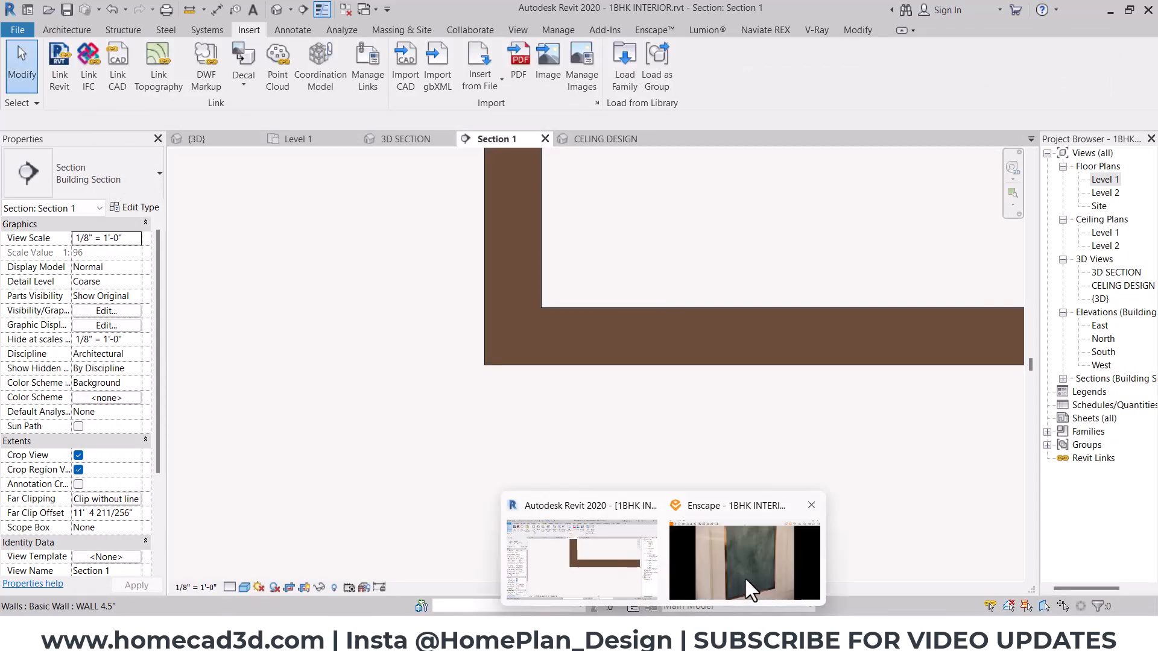
- Switch to Enscape and examine the framed painting, entrance door, TV wall and ceiling around the living room
{"action": "left_click", "coordinate": [745, 577]}
{"action": "scroll", "coordinate": [639, 422], "scroll_direction": "down", "scroll_amount": 5}
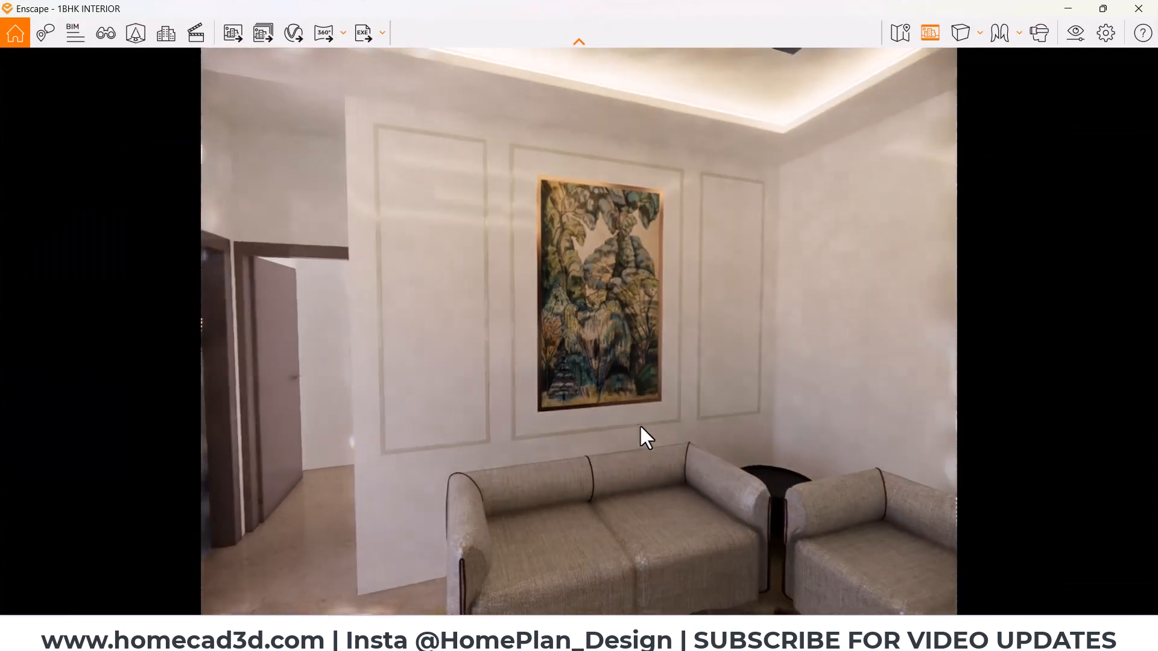
{"action": "mouse_move", "coordinate": [639, 425]}
{"action": "left_mouse_down"}
{"action": "mouse_move", "coordinate": [939, 424]}
{"action": "mouse_move", "coordinate": [909, 451]}
{"action": "left_mouse_up"}
{"action": "key", "text": "a"}
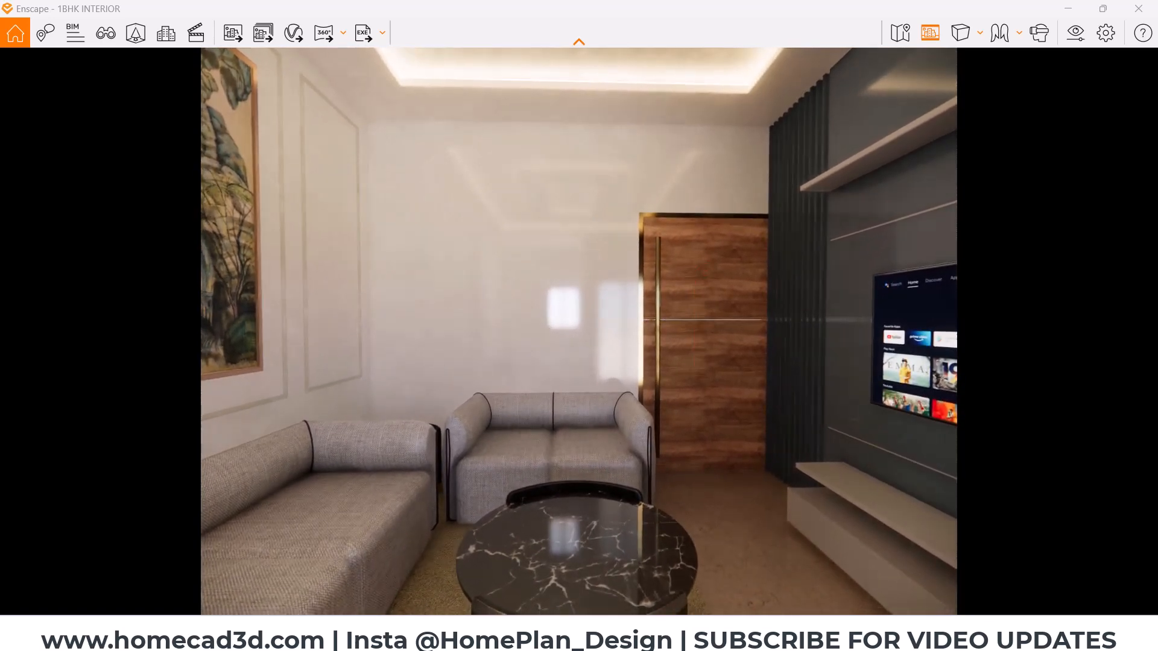
{"action": "left_click_drag", "start_coordinate": [697, 381], "coordinate": [835, 405]}
{"action": "key", "text": "a"}
{"action": "scroll", "coordinate": [561, 194], "scroll_direction": "up", "scroll_amount": 4}
{"action": "scroll", "coordinate": [546, 232], "scroll_direction": "up", "scroll_amount": 3}
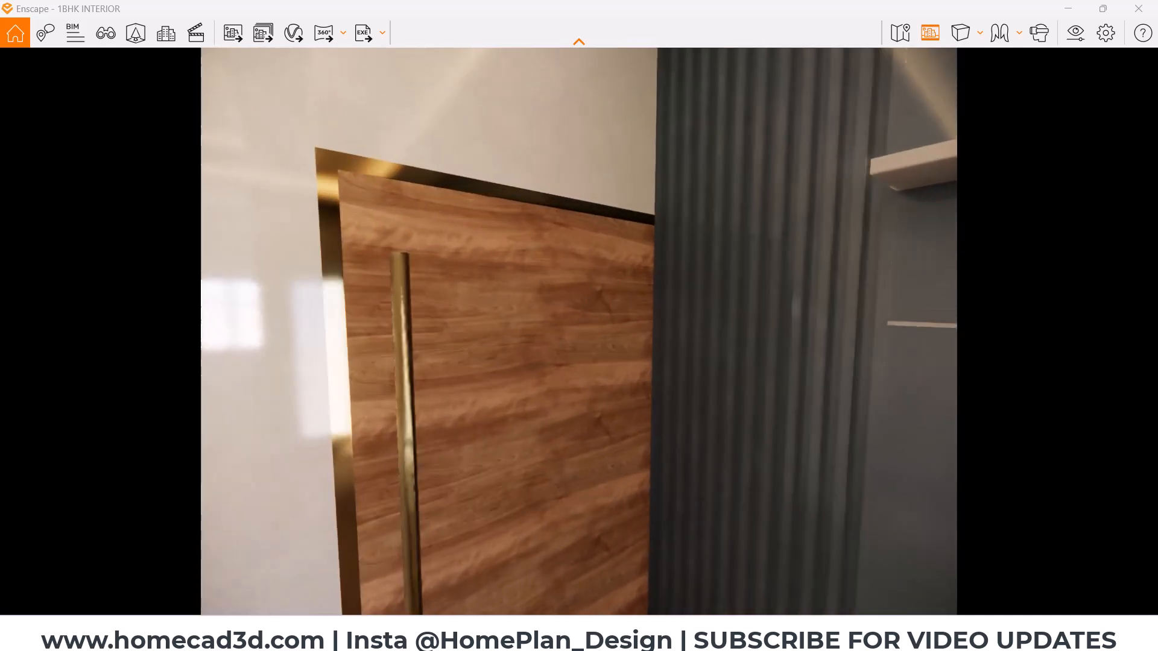
{"action": "scroll", "coordinate": [530, 253], "scroll_direction": "up", "scroll_amount": 4}
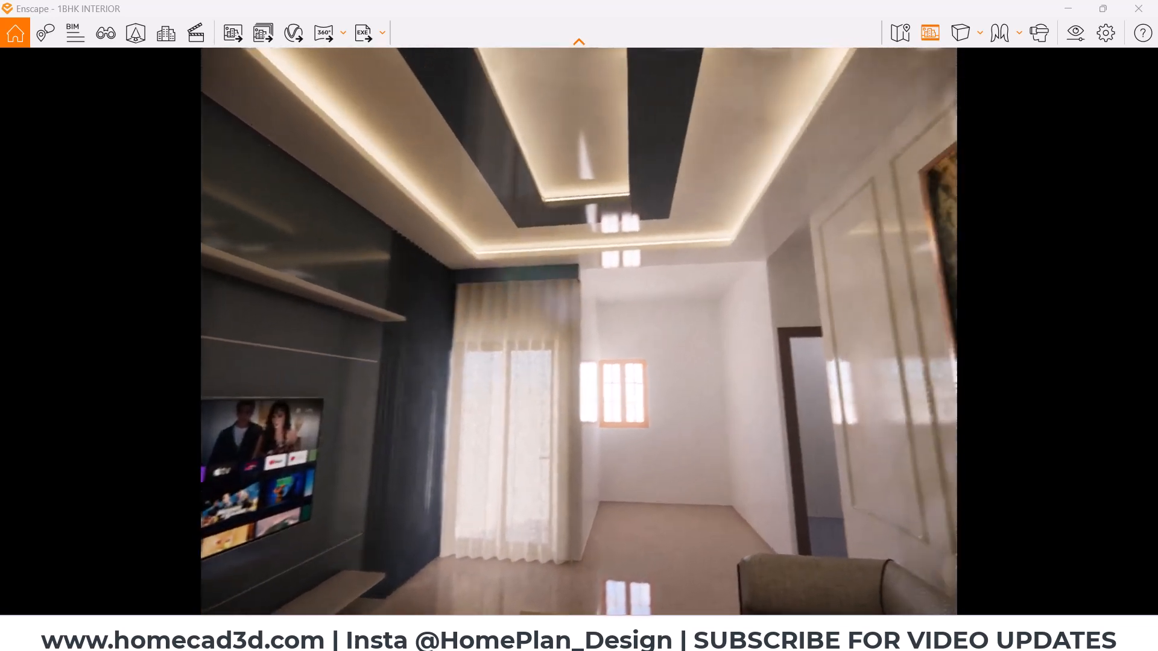
{"action": "left_click_drag", "start_coordinate": [423, 238], "coordinate": [483, 160]}
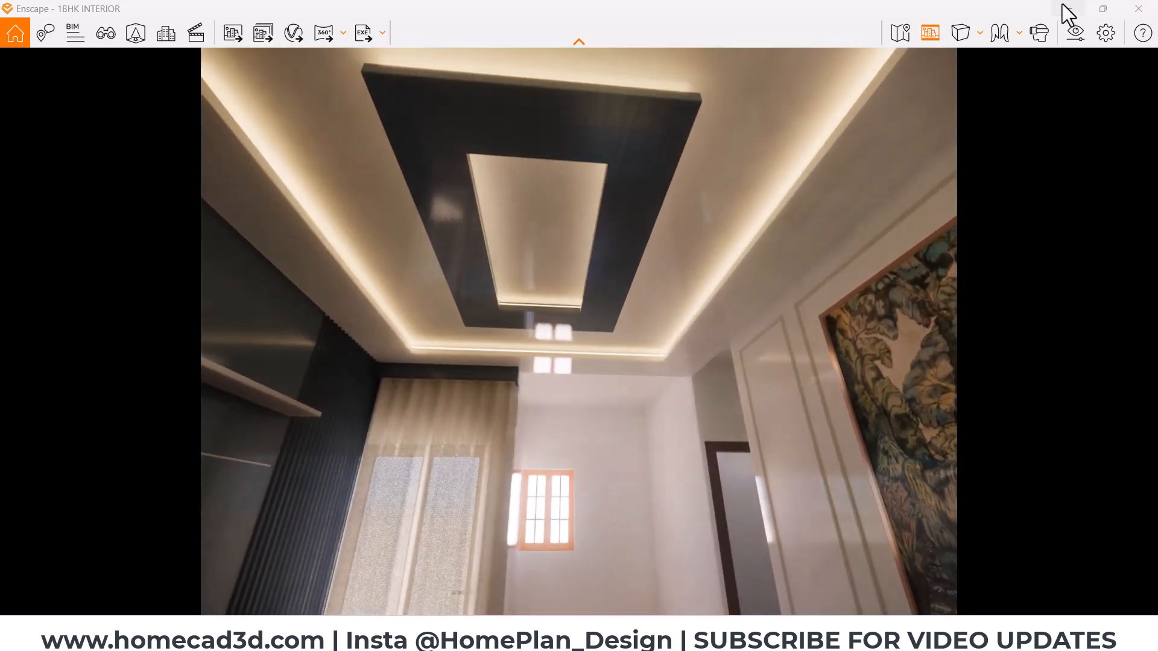
- Return from Enscape to Revit and show the hall ceiling straight from below in the CELING DESIGN 3D view
{"action": "left_click", "coordinate": [1068, 8]}
{"action": "scroll", "coordinate": [546, 354], "scroll_direction": "down", "scroll_amount": 5}
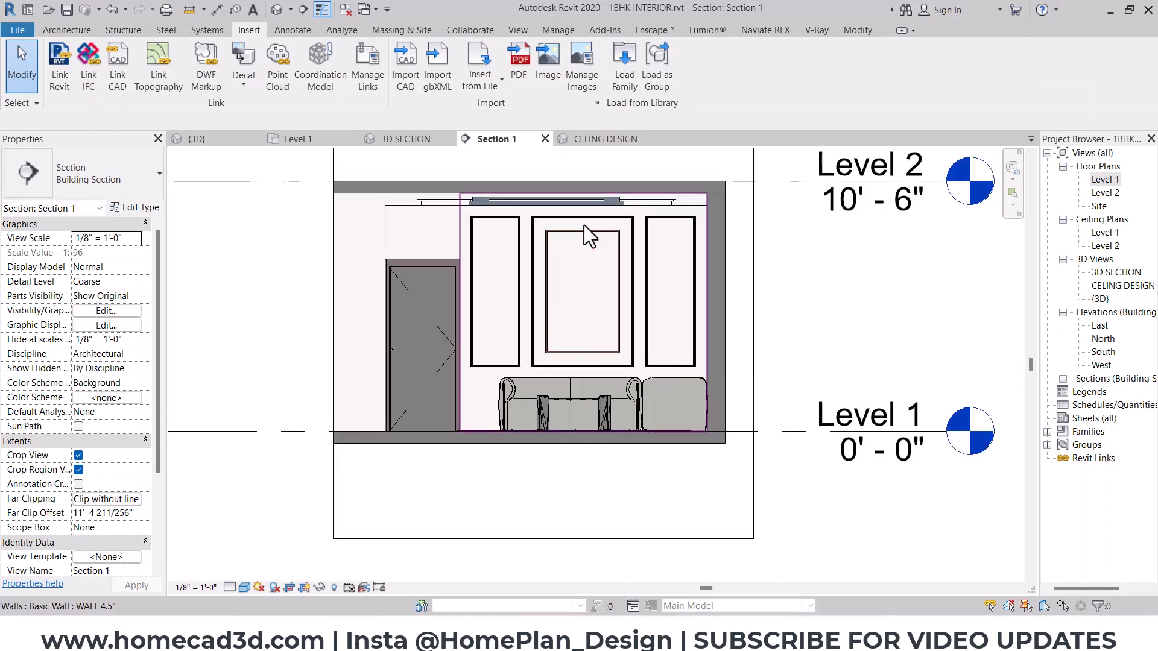
{"action": "left_click", "coordinate": [603, 138]}
{"action": "scroll", "coordinate": [643, 290], "scroll_direction": "down", "scroll_amount": 5}
{"action": "middle_click_drag", "start_coordinate": [737, 413], "coordinate": [757, 338], "text": "shift"}
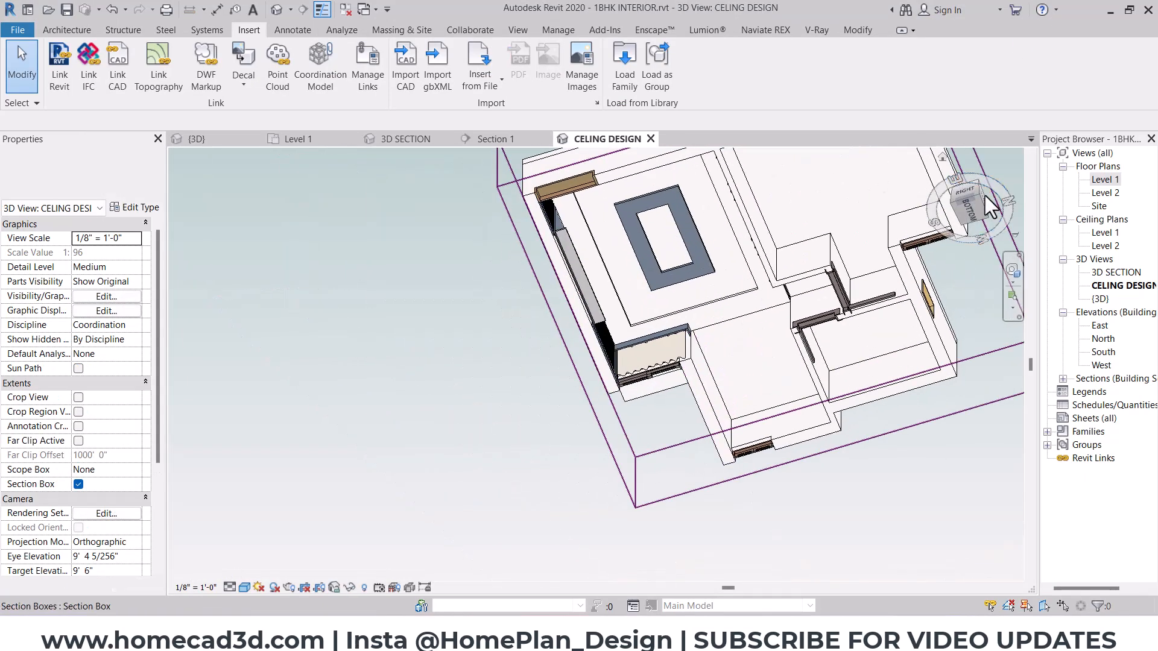
{"action": "left_click", "coordinate": [976, 211]}
{"action": "scroll", "coordinate": [606, 284], "scroll_direction": "up", "scroll_amount": 7}
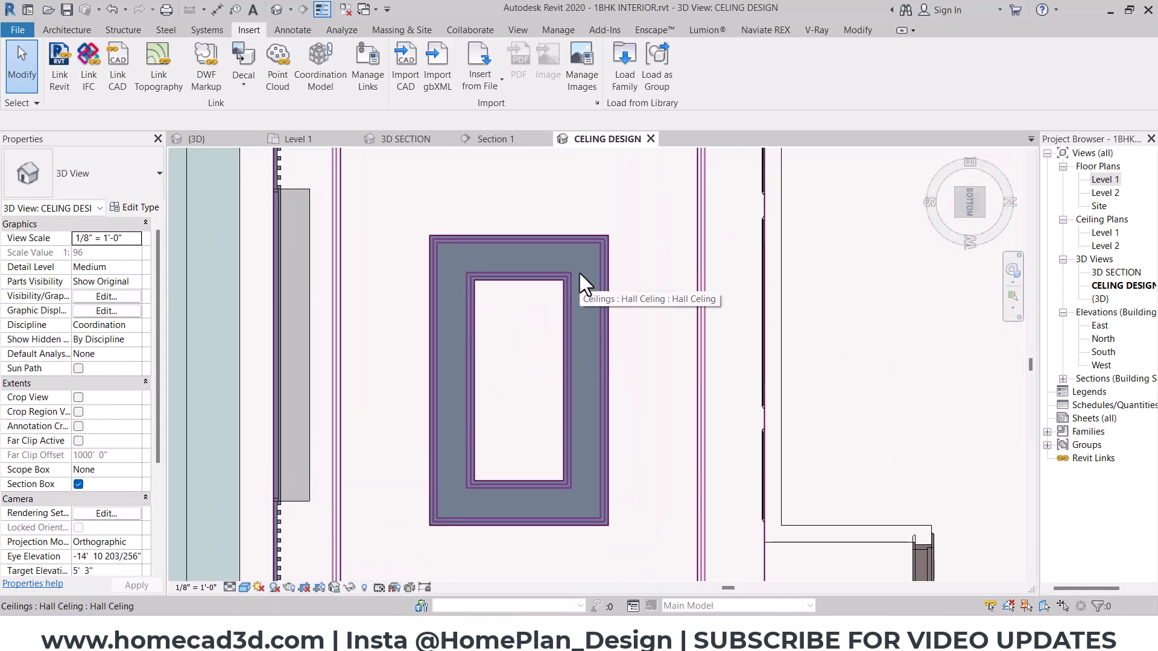
{"action": "left_click", "coordinate": [66, 30]}
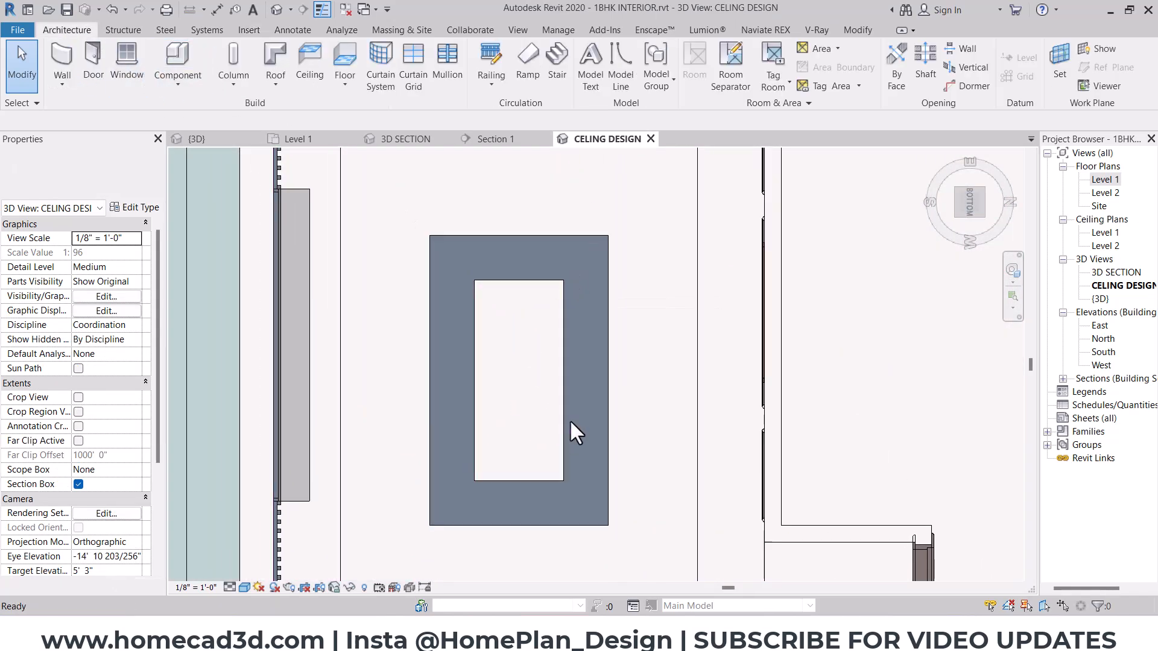
- Switch to File Explorer and open the FAN folder under Lighting Fixtures in Revit Family Files Package 01
{"action": "mouse_move", "coordinate": [697, 639]}
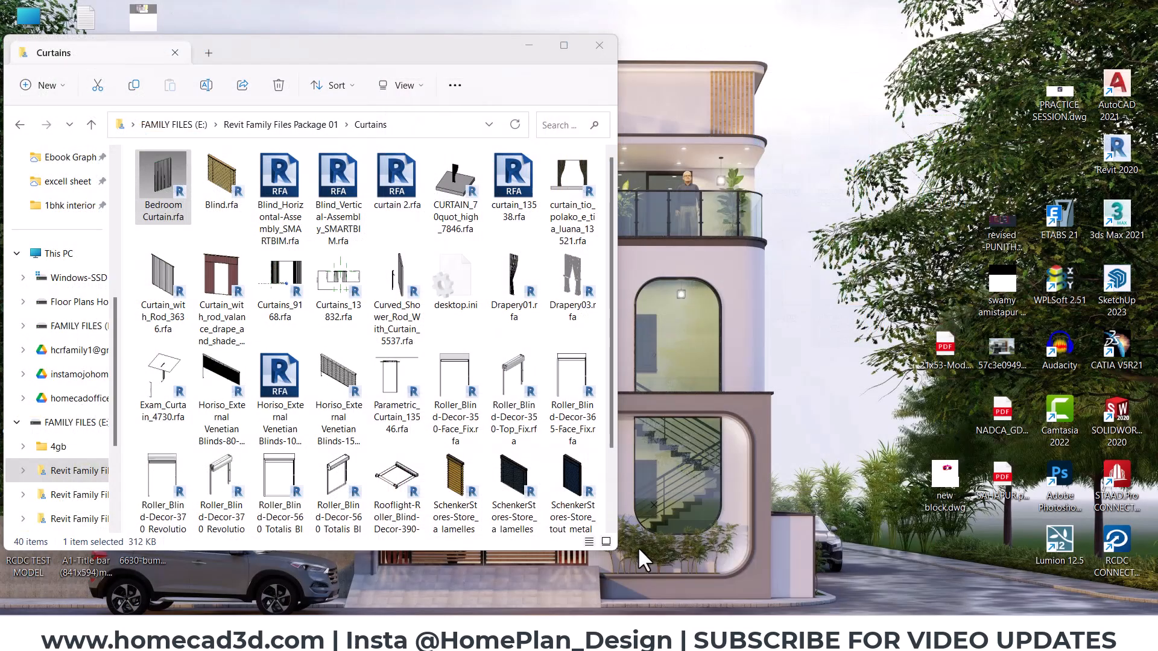
{"action": "left_click", "coordinate": [639, 549]}
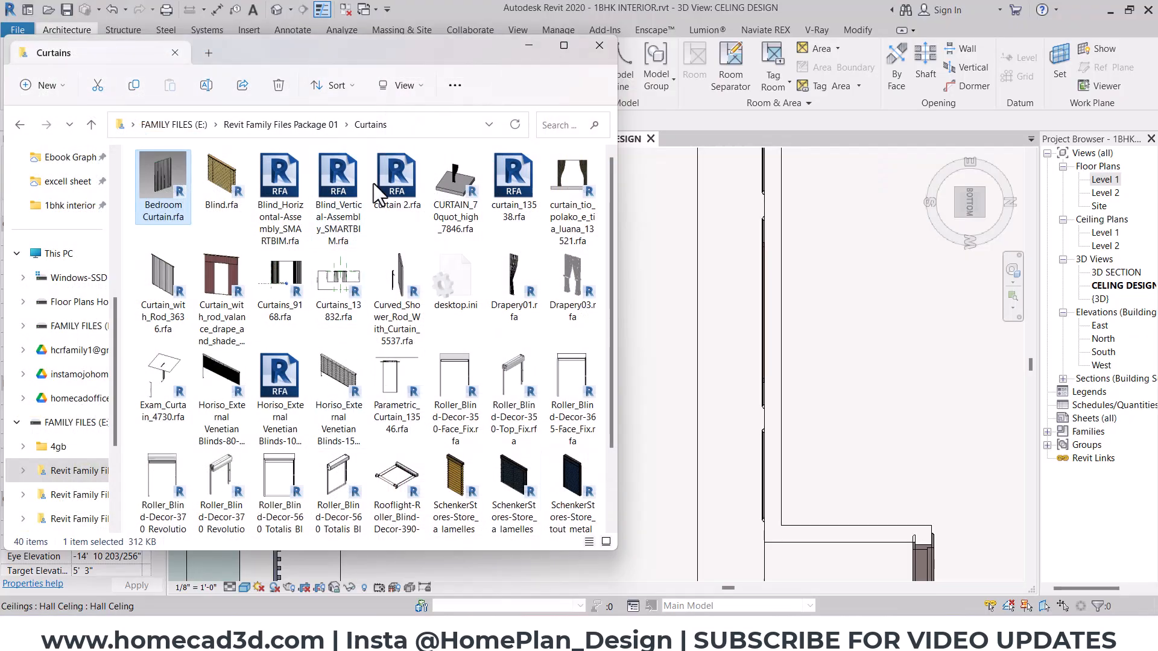
{"action": "left_click", "coordinate": [281, 123]}
{"action": "left_click", "coordinate": [341, 403]}
{"action": "key", "text": "l"}
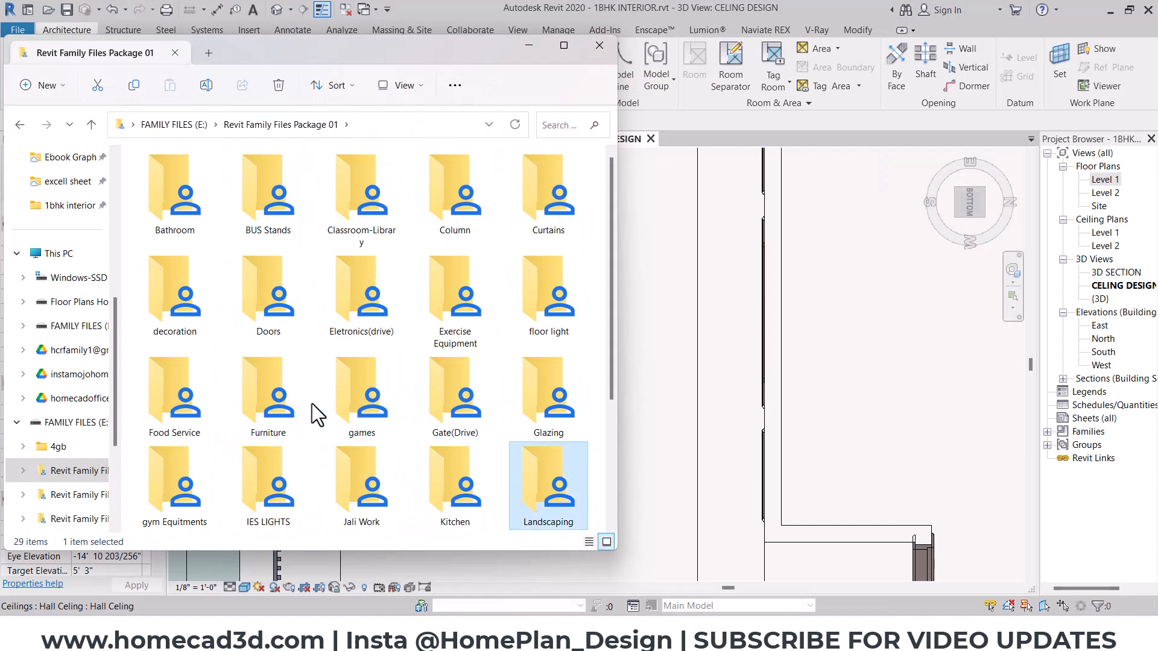
{"action": "scroll", "coordinate": [488, 440], "scroll_direction": "down", "scroll_amount": 3}
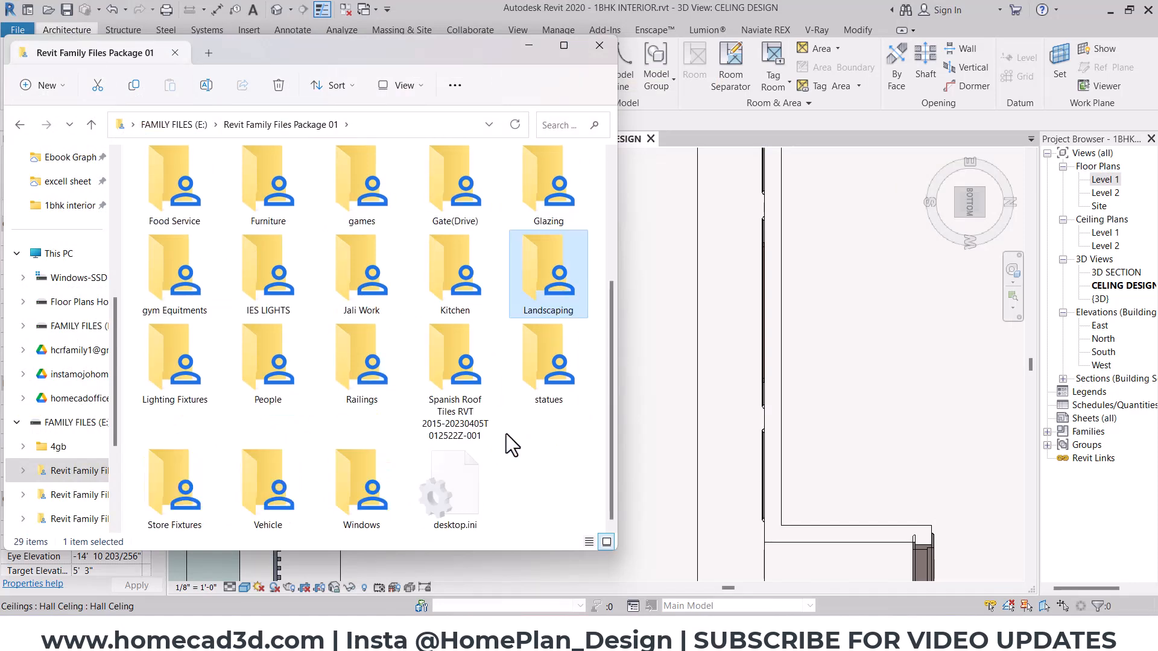
{"action": "left_click", "coordinate": [208, 373]}
{"action": "double_click", "coordinate": [209, 374]}
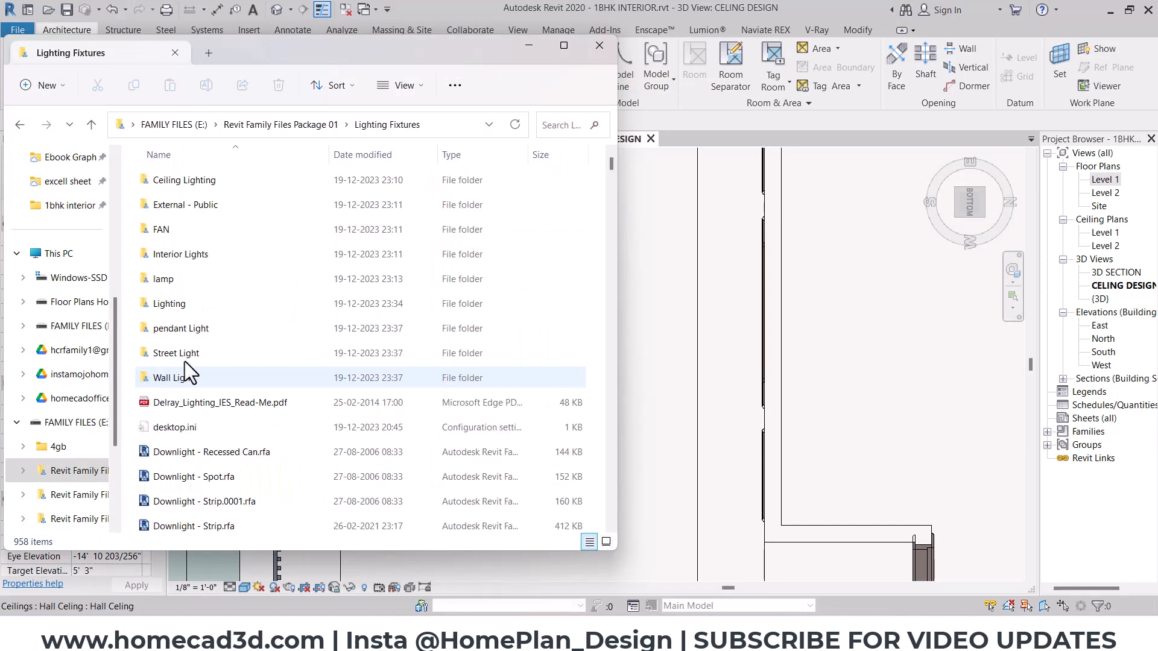
{"action": "double_click", "coordinate": [204, 236]}
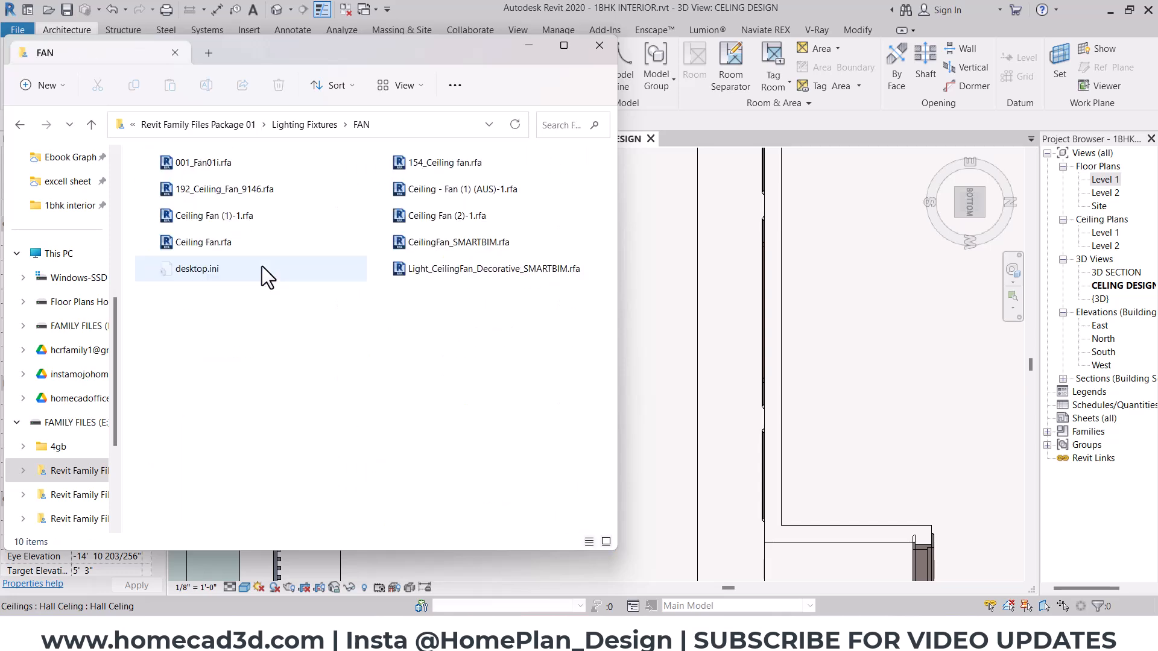
- Load the 154_Ceiling fan family into Revit and place one fan at the centre of the hall ceiling's inner recess
{"action": "left_click_drag", "start_coordinate": [234, 187], "coordinate": [736, 358]}
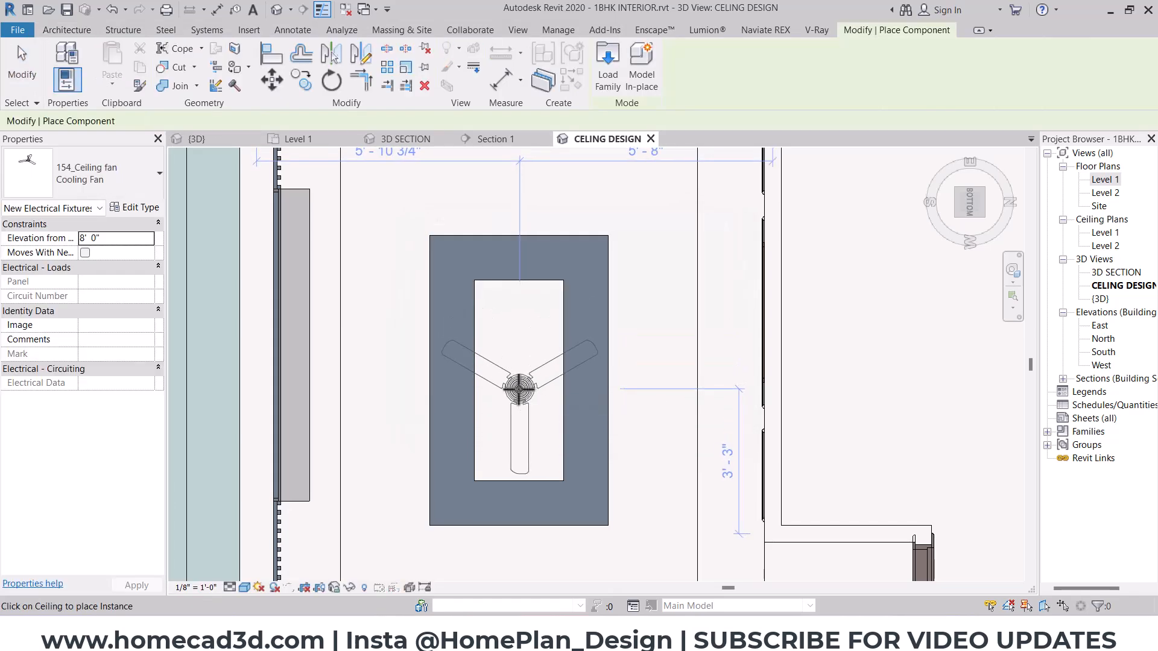
{"action": "left_click", "coordinate": [520, 389]}
{"action": "scroll", "coordinate": [505, 391], "scroll_direction": "down", "scroll_amount": 3}
{"action": "key", "text": "Escape"}
{"action": "key", "text": "Escape"}
- Open the Cooling Fan type properties of the placed fan and bring up the material selection for its Material Finish
{"action": "middle_click_drag", "start_coordinate": [504, 416], "coordinate": [534, 469], "text": "shift"}
{"action": "scroll", "coordinate": [513, 417], "scroll_direction": "up", "scroll_amount": 4}
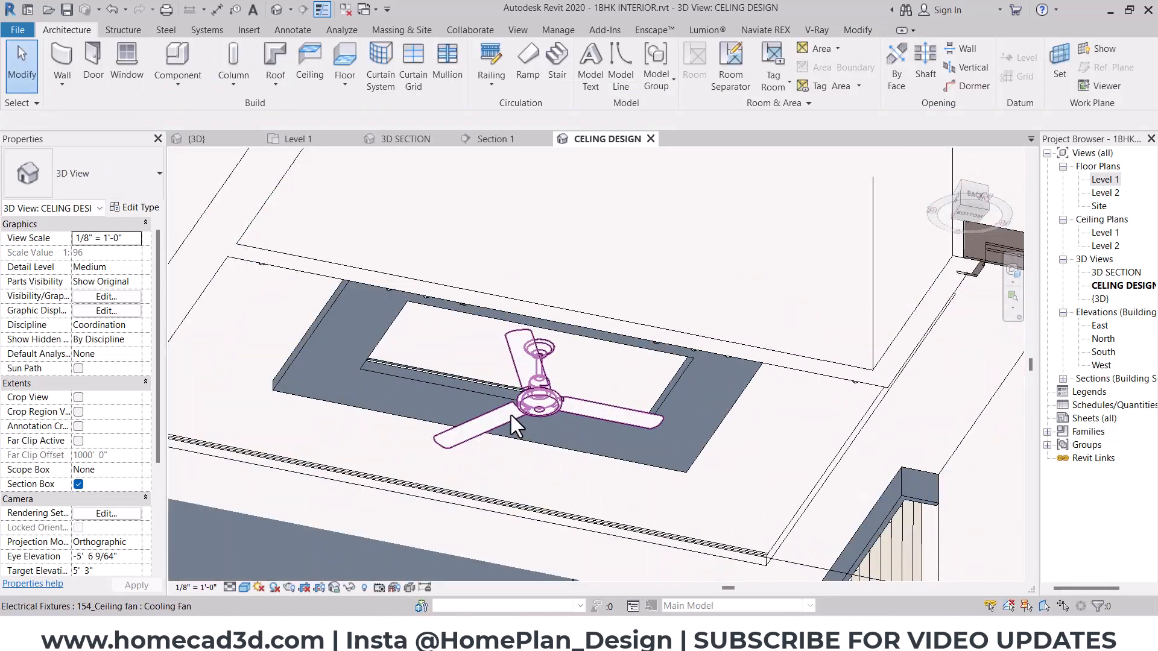
{"action": "left_click", "coordinate": [515, 400]}
{"action": "scroll", "coordinate": [513, 398], "scroll_direction": "up", "scroll_amount": 2}
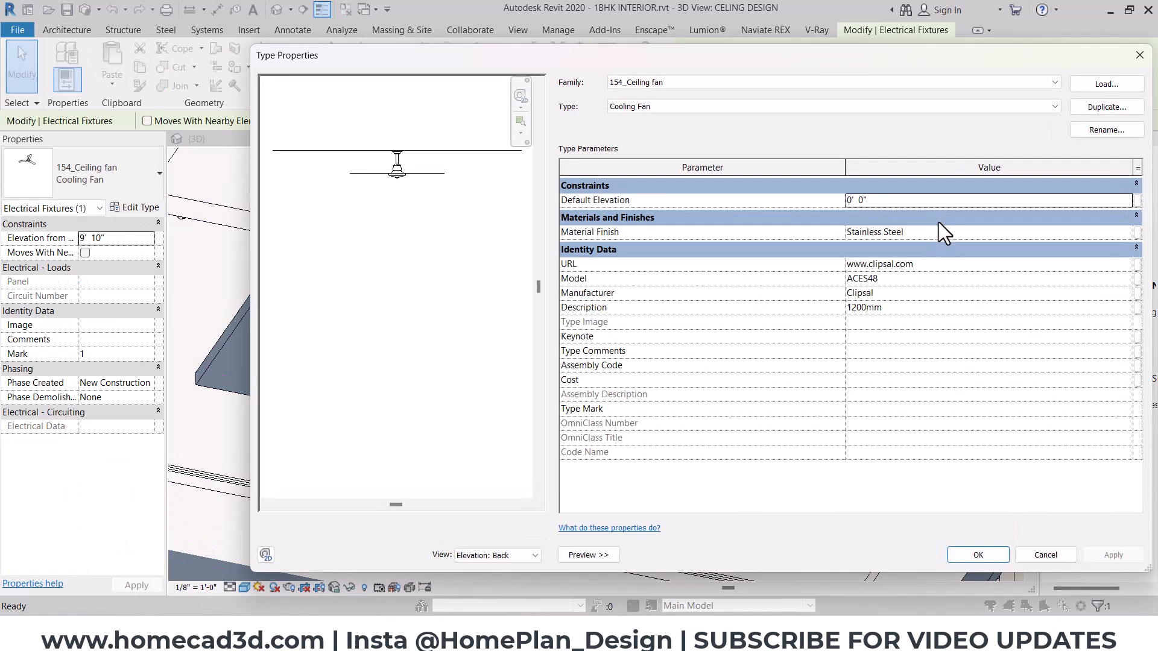
{"action": "left_click", "coordinate": [1108, 233]}
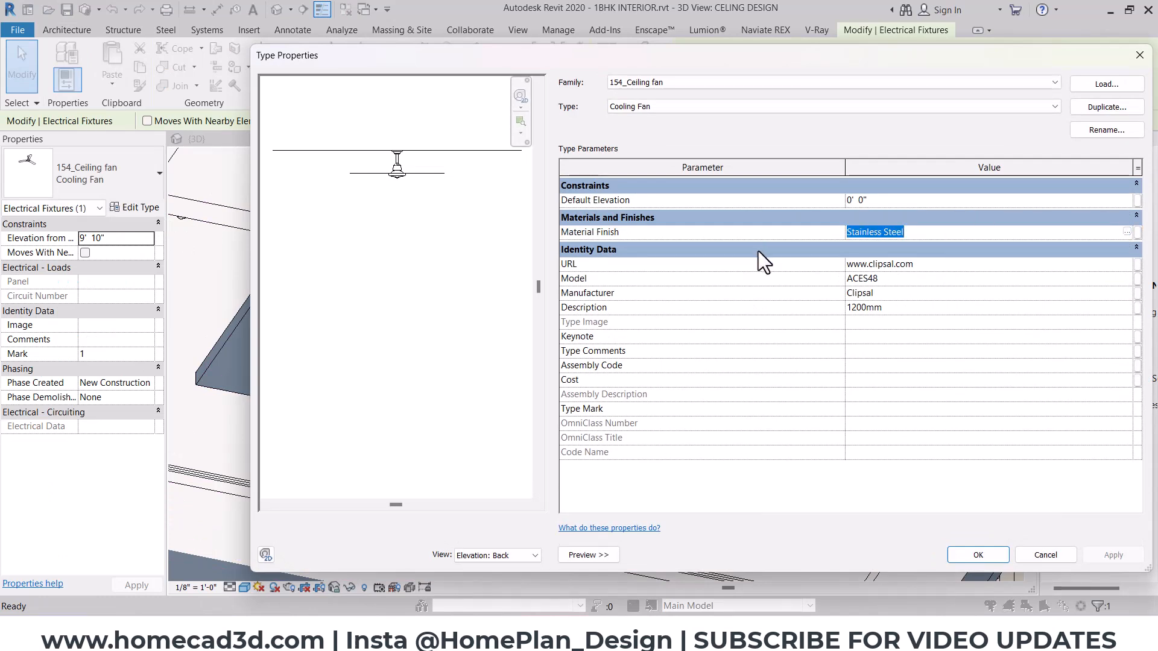
{"action": "left_click", "coordinate": [1127, 232]}
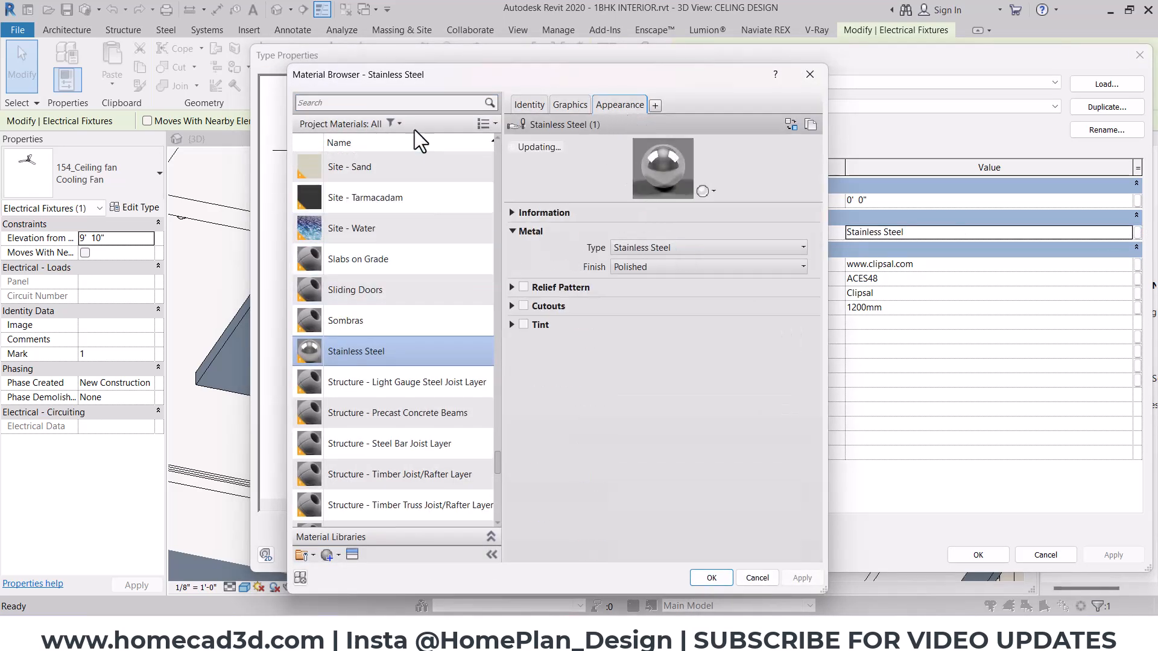
- Filter the project materials to the paint class and inspect the appearance of the hall panel - tvunit , celing material
{"action": "left_click", "coordinate": [399, 124]}
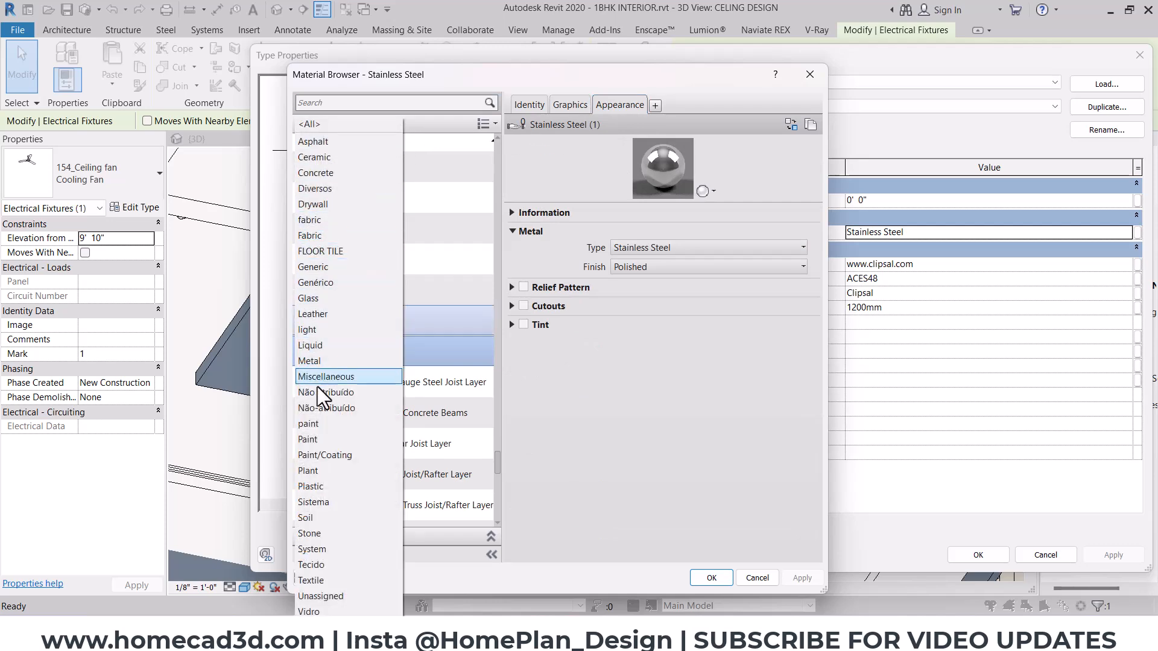
{"action": "left_click", "coordinate": [311, 426]}
{"action": "left_click", "coordinate": [396, 192]}
{"action": "right_click", "coordinate": [380, 199]}
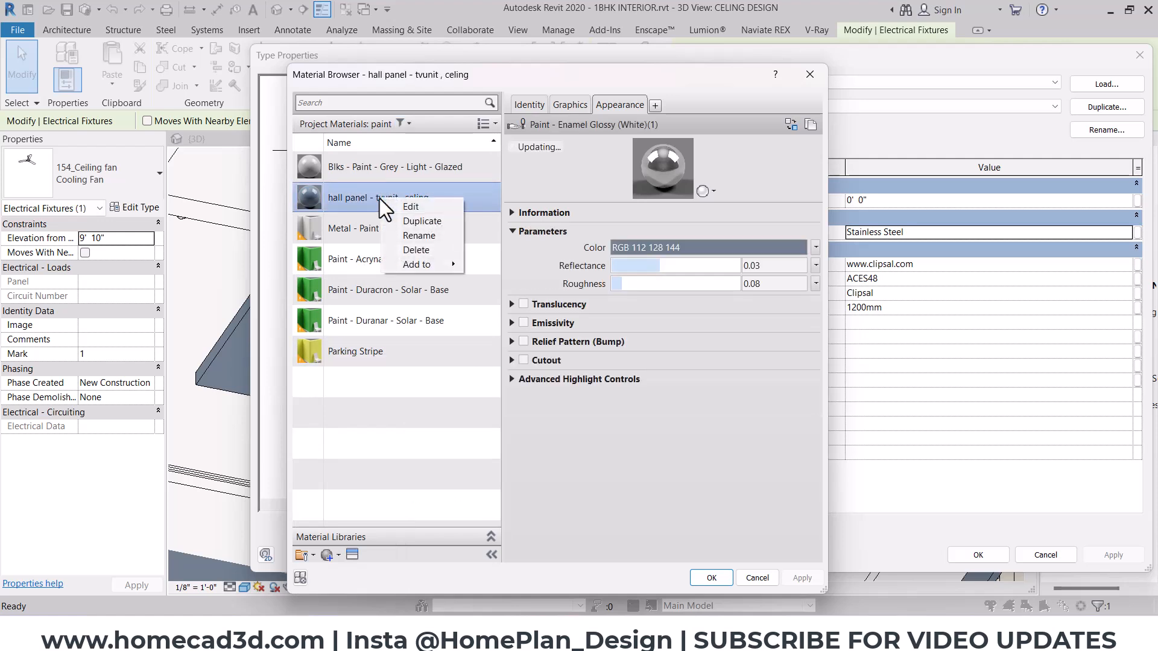
{"action": "left_click", "coordinate": [615, 413]}
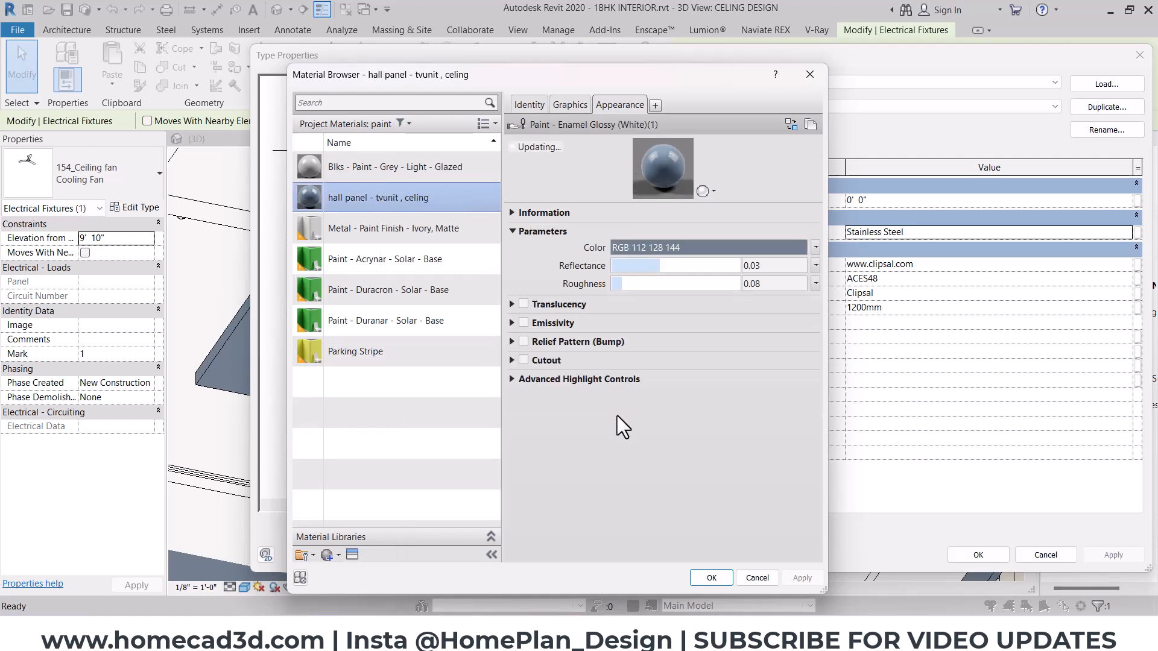
- Capture the hall panel material's appearance colour values with the Snipping Tool and return to the Material Browser
{"action": "left_click", "coordinate": [673, 251]}
{"action": "key", "text": "super"}
{"action": "type", "text": "sni"}
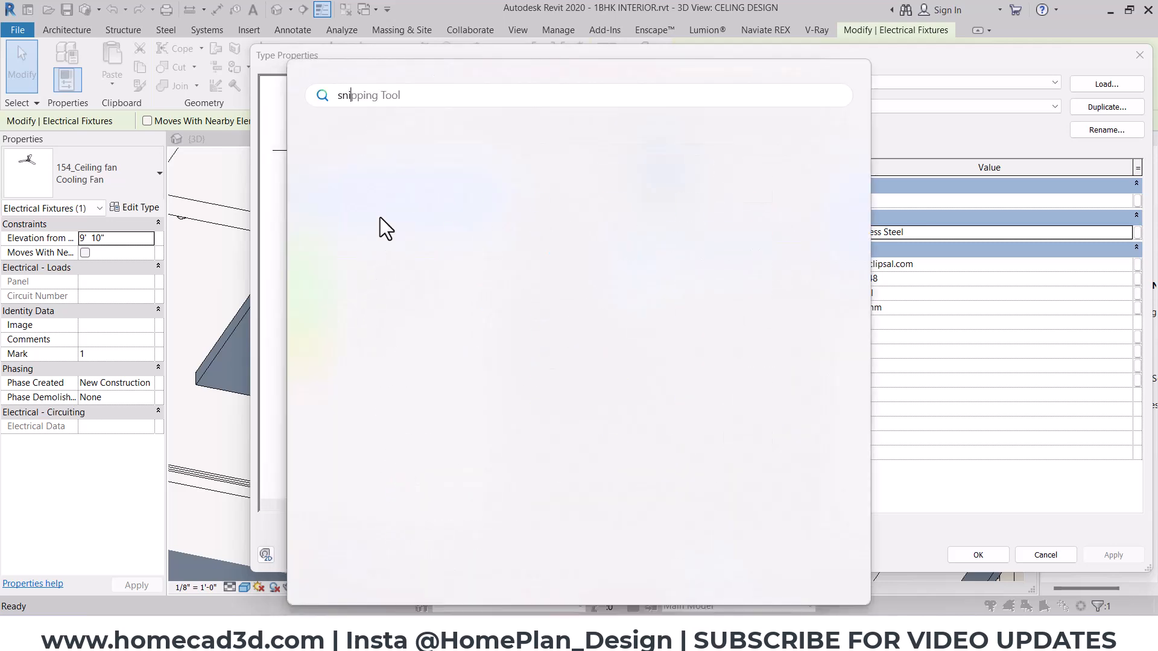
{"action": "left_click", "coordinate": [379, 206]}
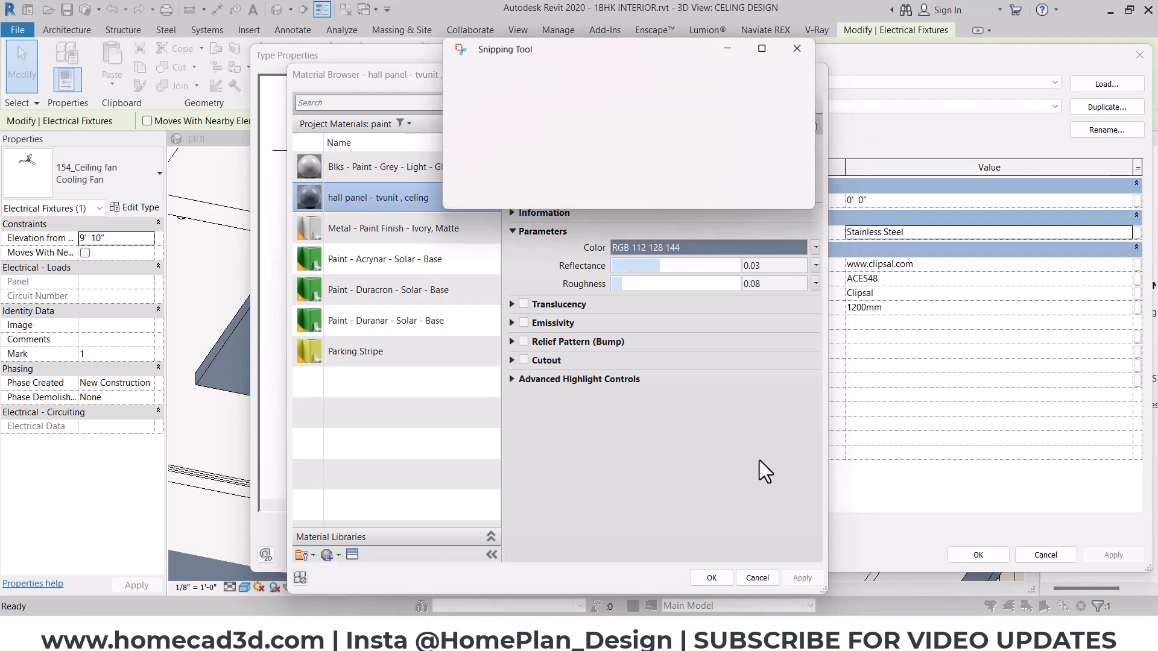
{"action": "key", "text": "super+shift+s"}
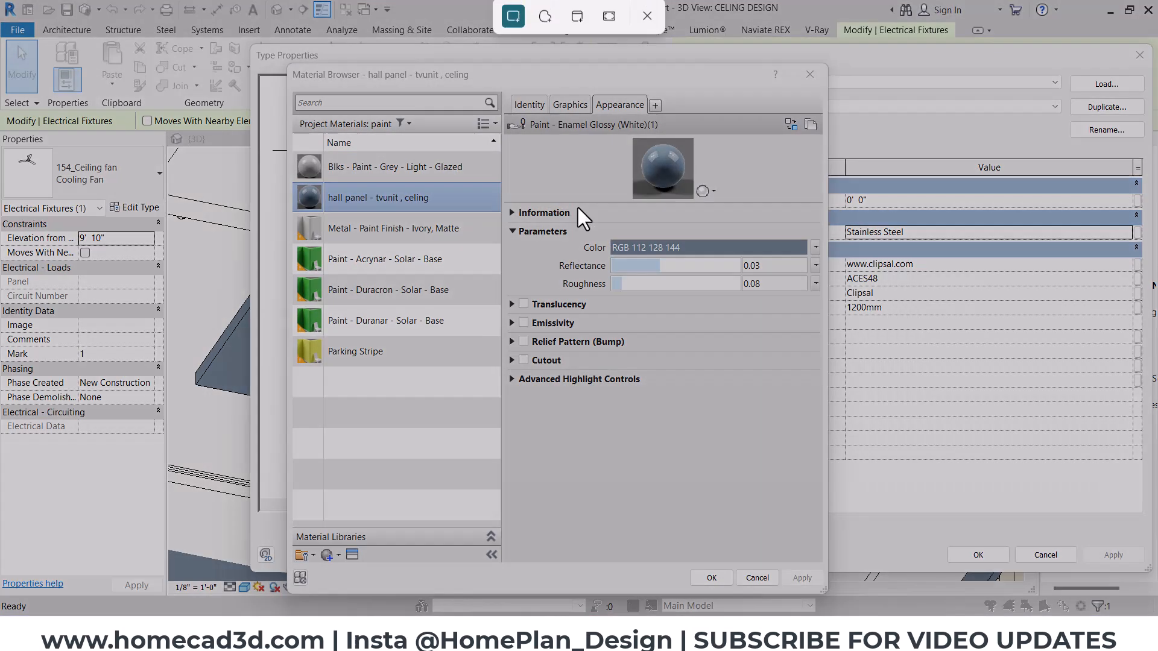
{"action": "left_click_drag", "start_coordinate": [574, 206], "coordinate": [838, 290]}
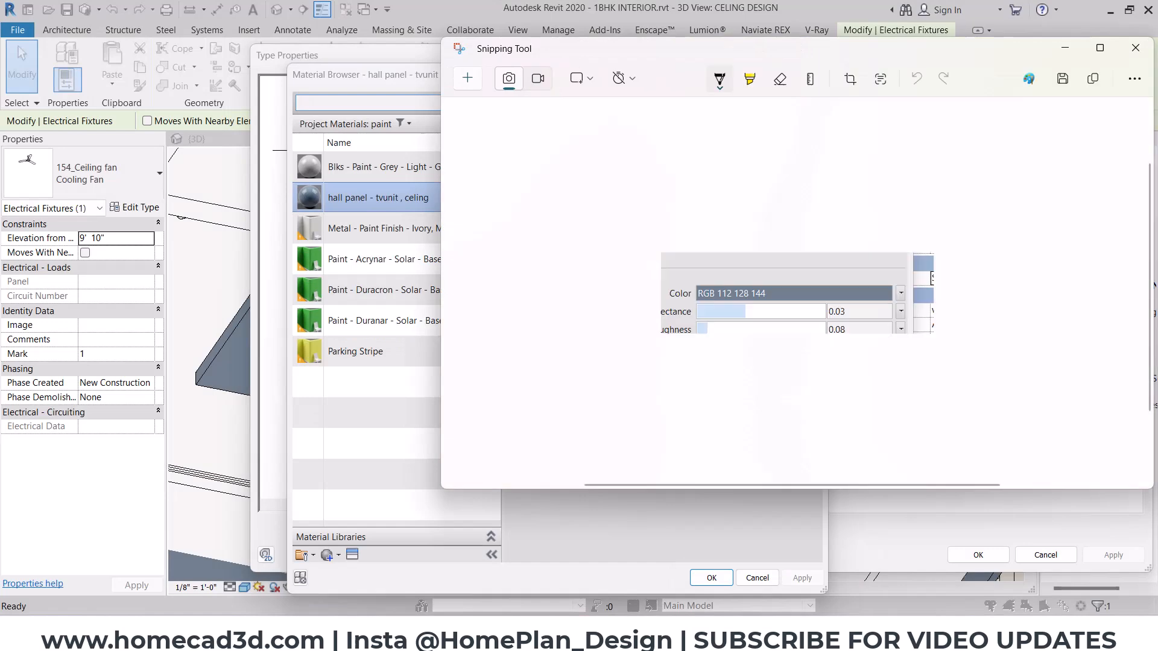
{"action": "left_click", "coordinate": [567, 637]}
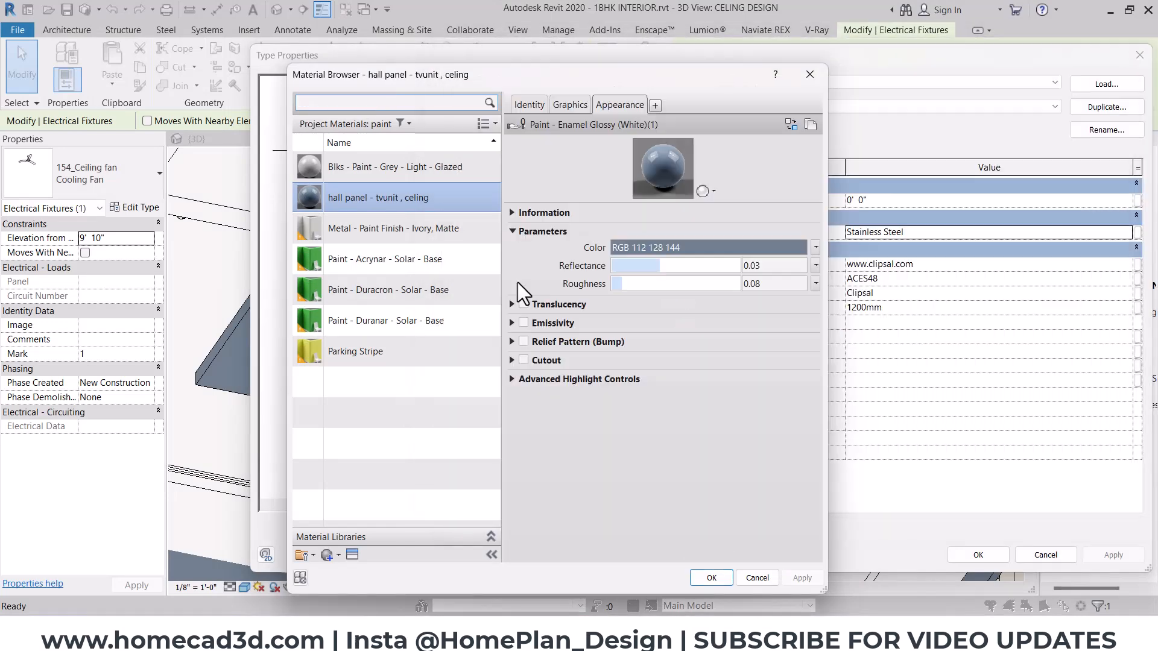
- Create a new material named fan coluor and set its class to Metal
{"action": "left_click", "coordinate": [334, 556]}
{"action": "left_click", "coordinate": [338, 573]}
{"action": "left_click", "coordinate": [530, 105]}
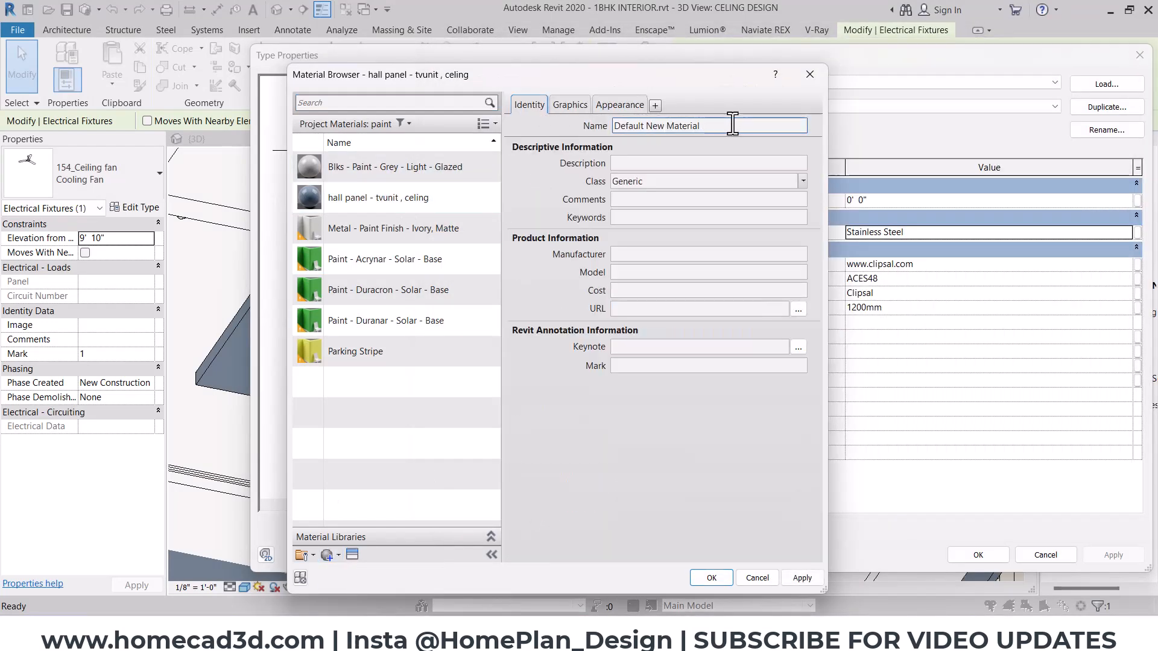
{"action": "left_click", "coordinate": [732, 125]}
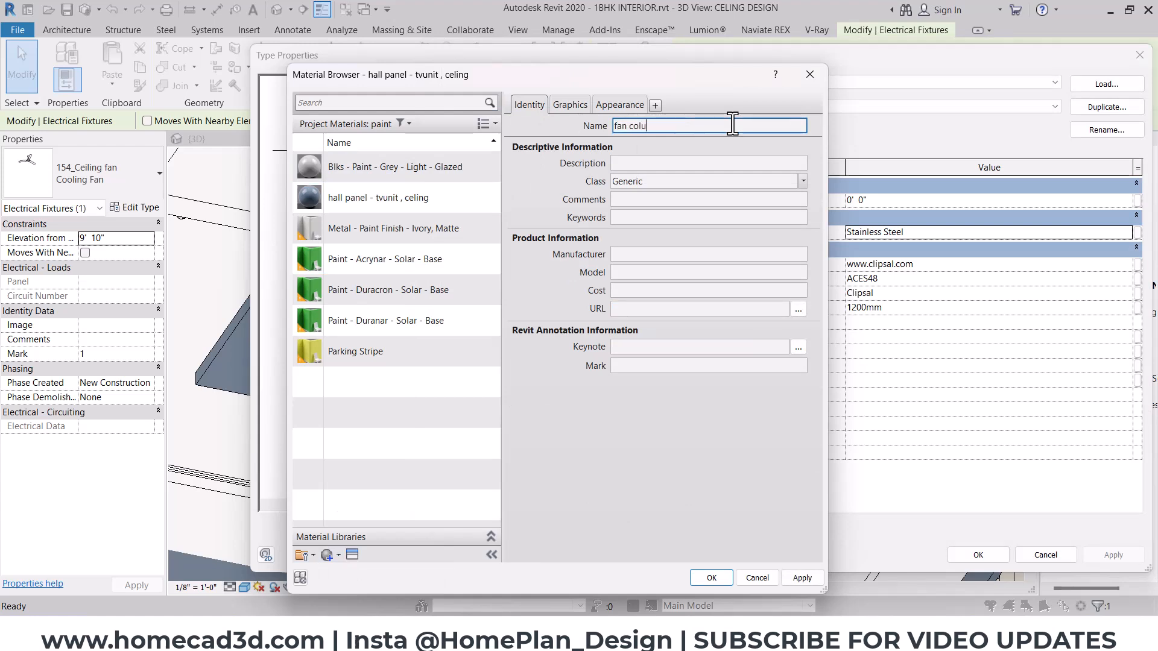
{"action": "left_click", "coordinate": [797, 182]}
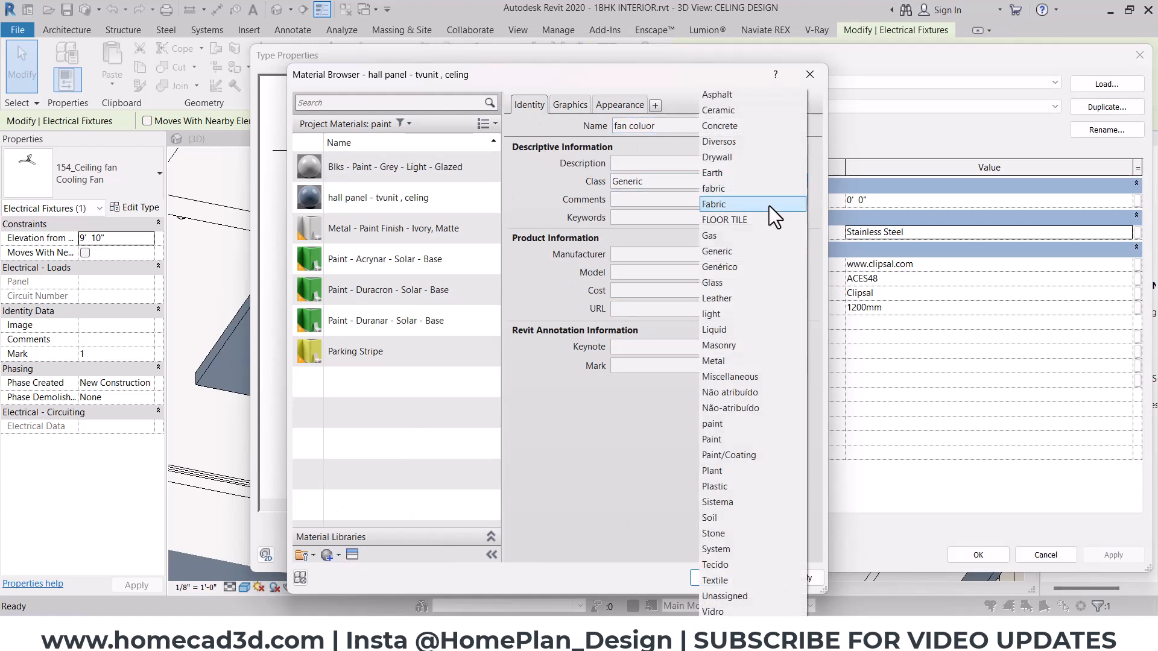
{"action": "left_click", "coordinate": [721, 361]}
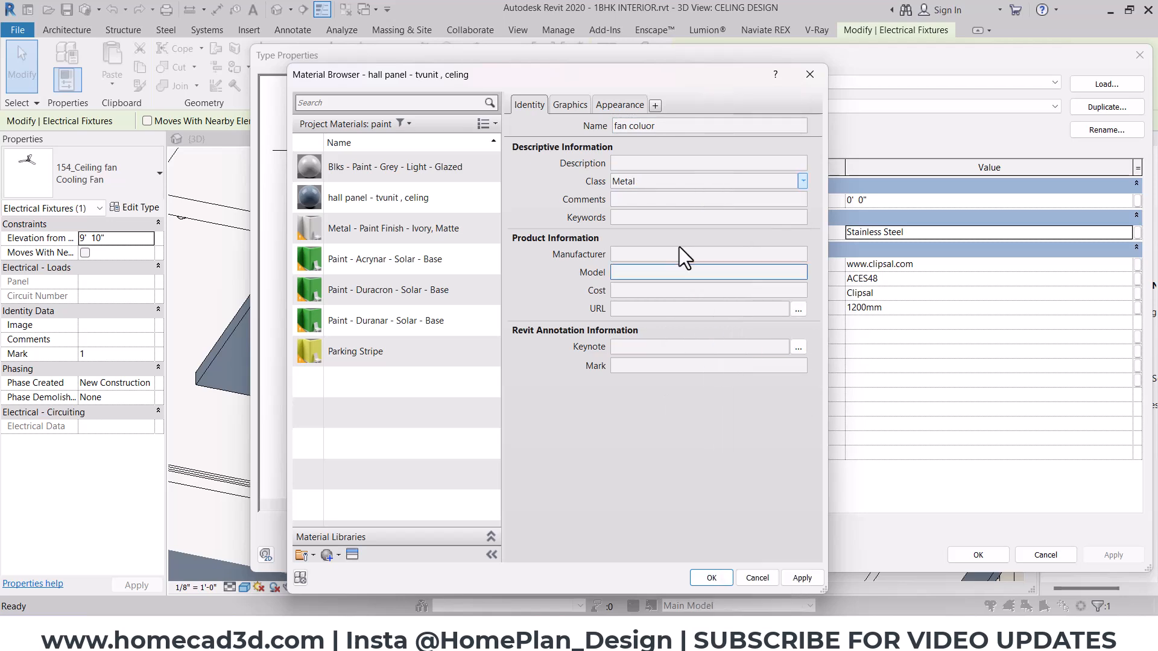
- Set the fan coluor material's appearance colour to RGB 112 128 144, copying the values from the captured snip
{"action": "left_click", "coordinate": [577, 101]}
{"action": "left_click", "coordinate": [622, 139]}
{"action": "left_click", "coordinate": [626, 108]}
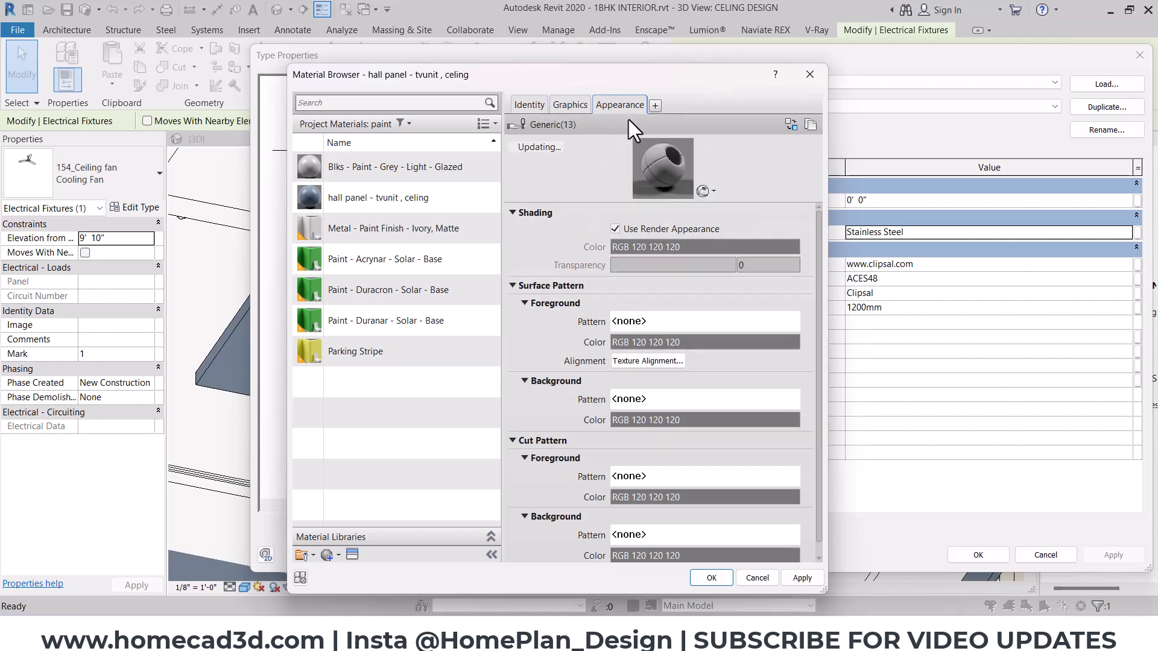
{"action": "left_click", "coordinate": [735, 248]}
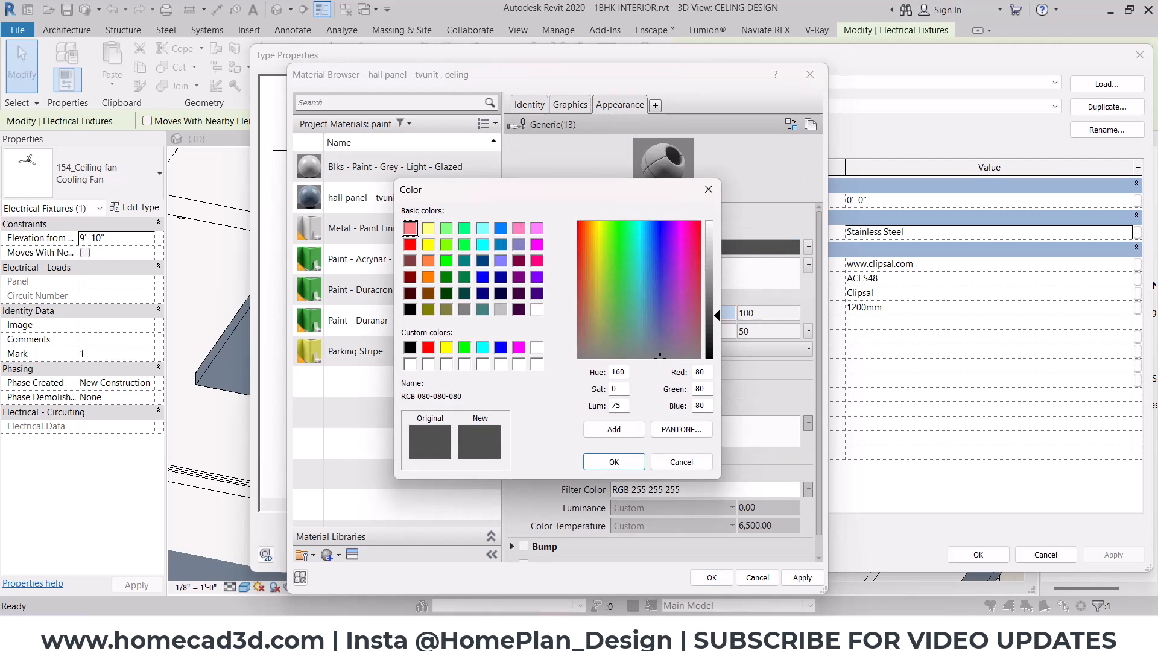
{"action": "key", "text": "alt+Tab"}
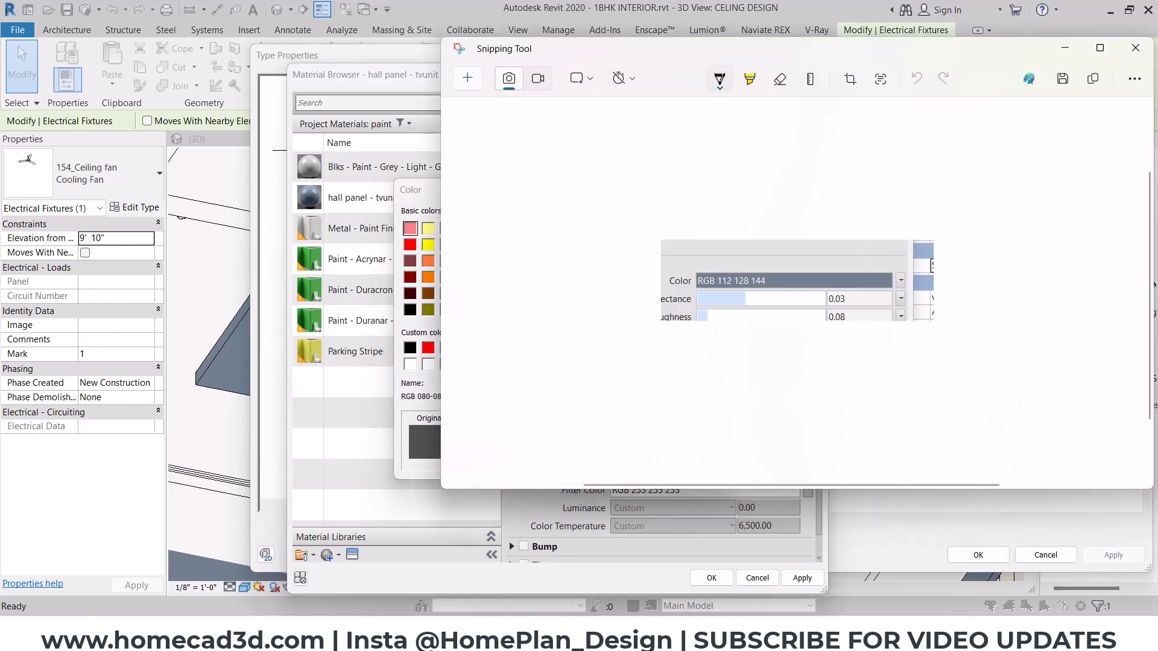
{"action": "left_click", "coordinate": [509, 541]}
{"action": "type", "text": "112"}
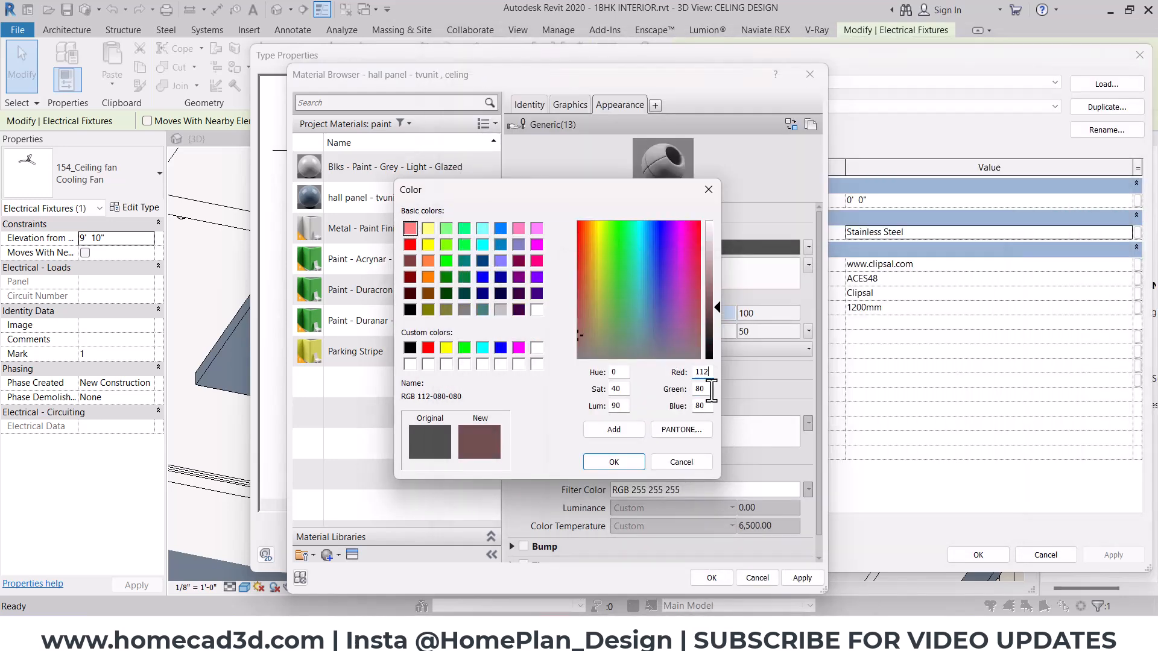
{"action": "key", "text": "Tab"}
{"action": "type", "text": "128"}
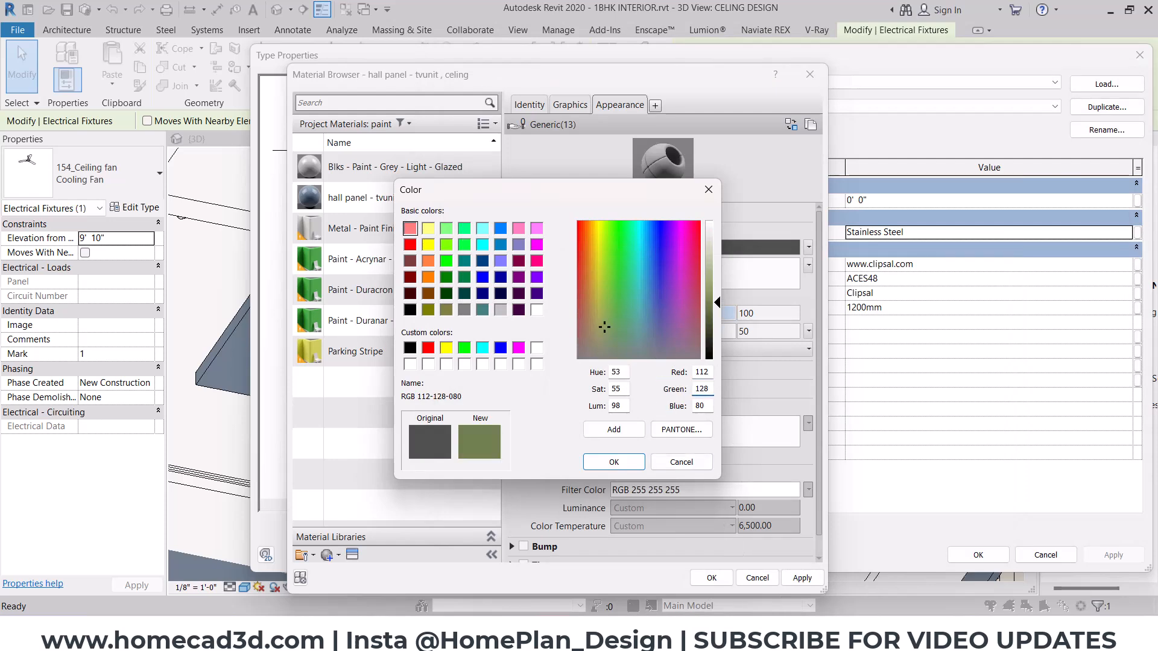
{"action": "key", "text": "alt+Tab"}
{"action": "key", "text": "alt+Tab"}
{"action": "double_click", "coordinate": [701, 406]}
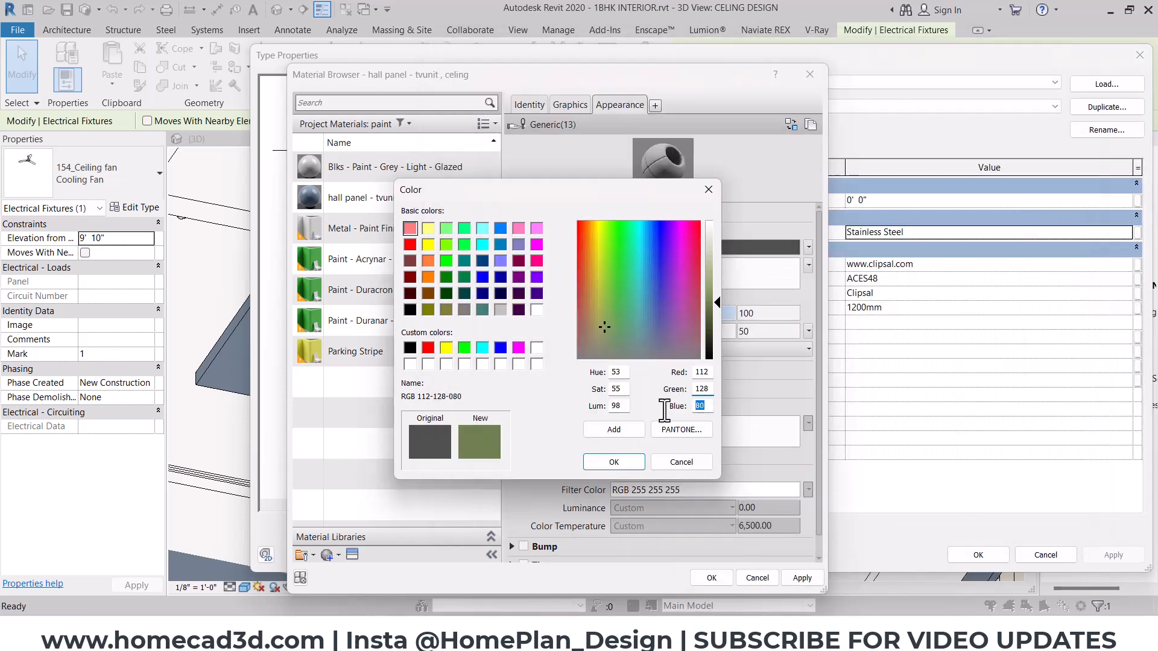
{"action": "type", "text": "144"}
{"action": "left_click", "coordinate": [598, 462]}
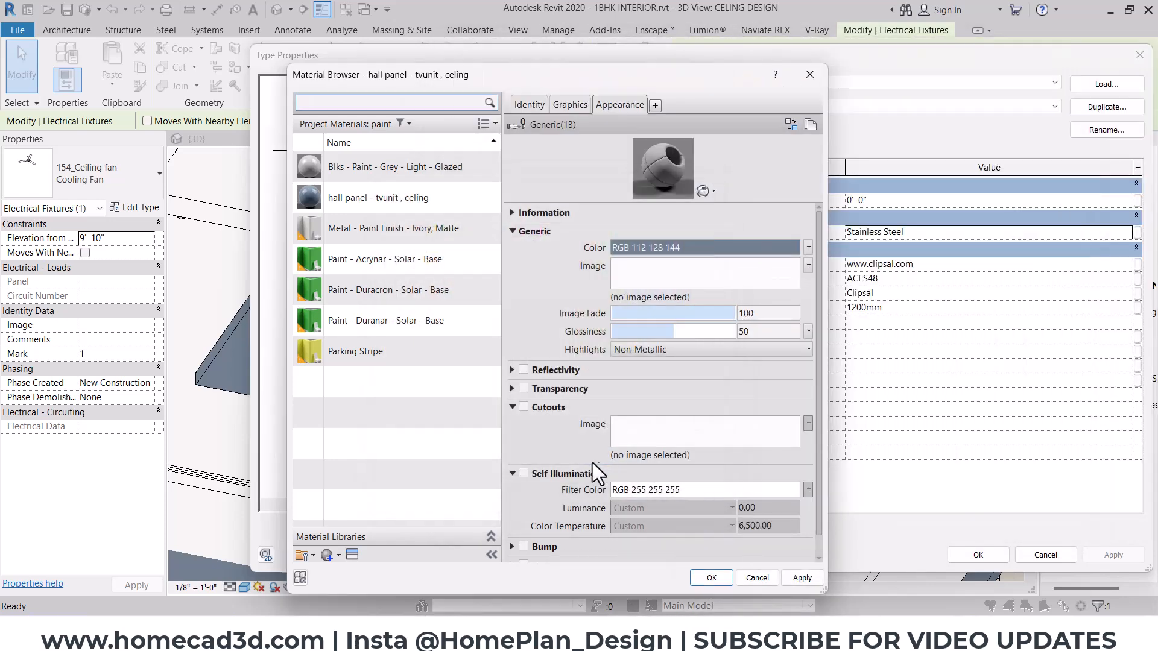
- Set the fan coluor appearance's highlights to Metallic and enable reflectivity with a direct value of 25
{"action": "left_click", "coordinate": [632, 353]}
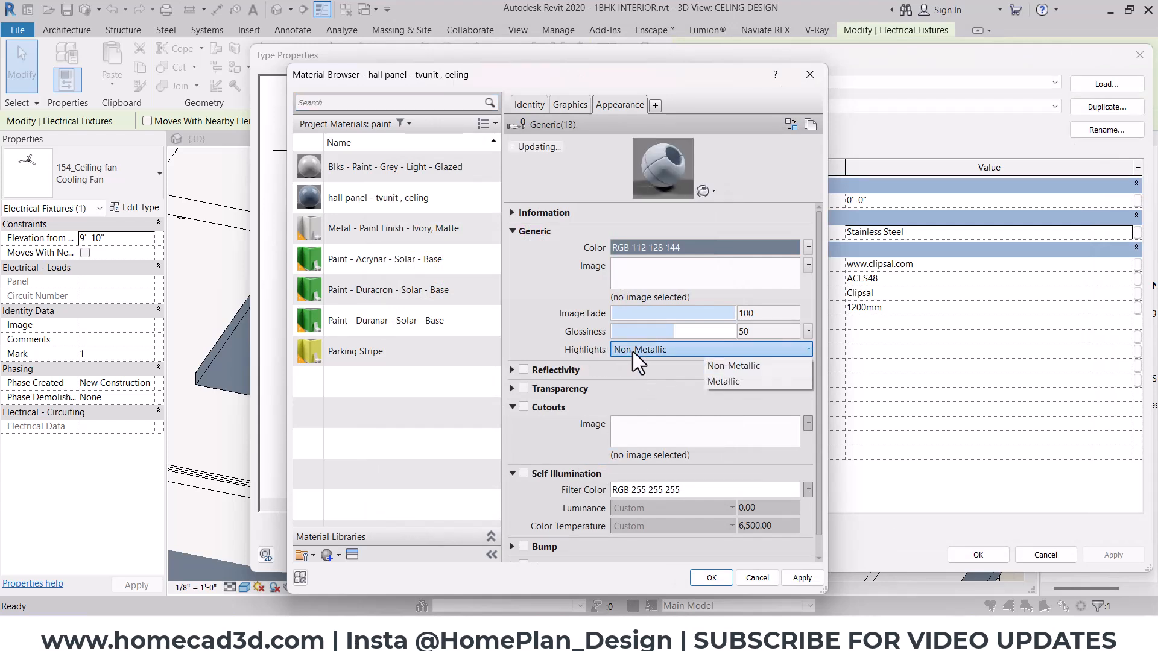
{"action": "left_click", "coordinate": [719, 379]}
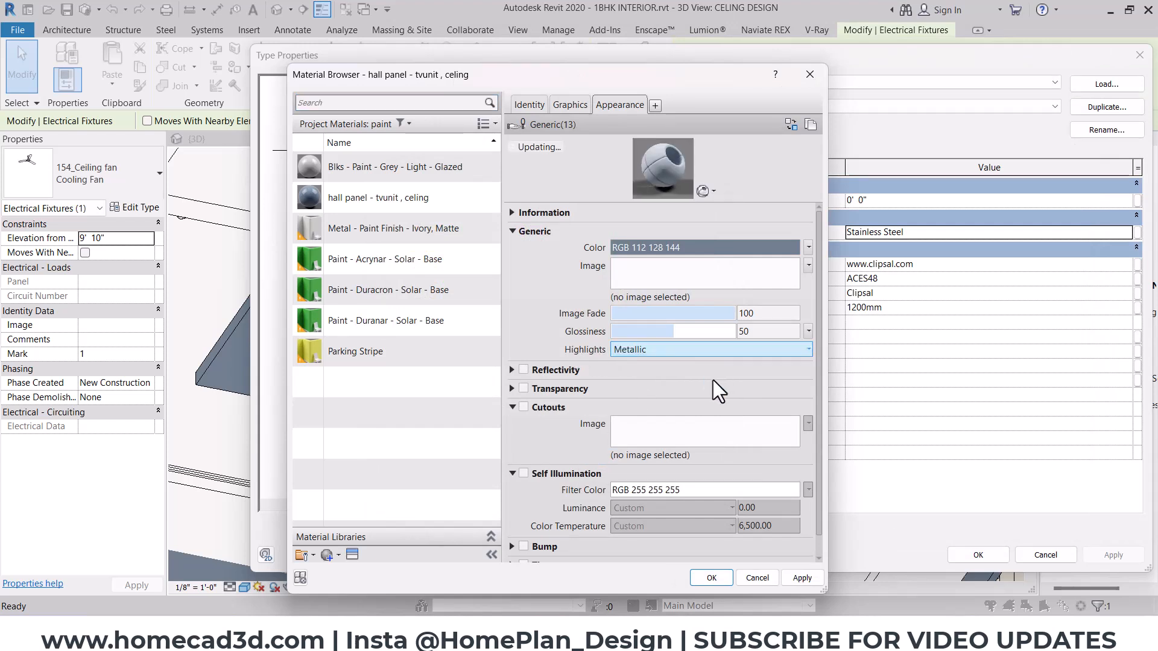
{"action": "left_click", "coordinate": [523, 369]}
{"action": "double_click", "coordinate": [761, 386]}
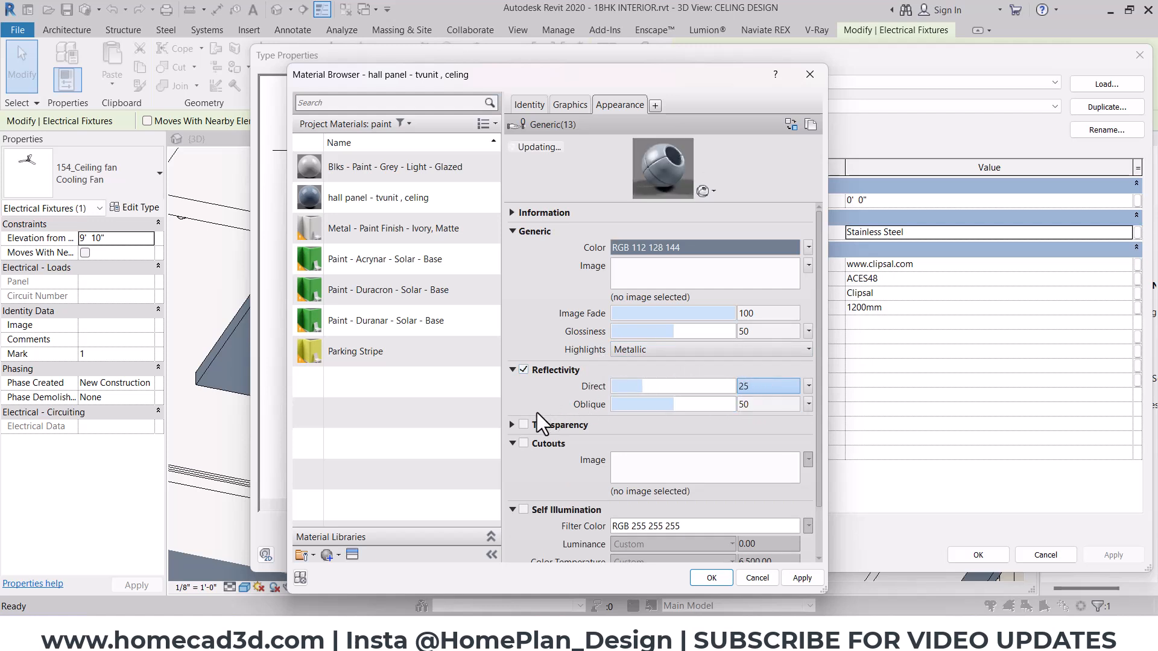
- Apply the hall panel - tvunit , celing material as the Cooling Fan type's Material Finish
{"action": "left_click", "coordinate": [698, 580]}
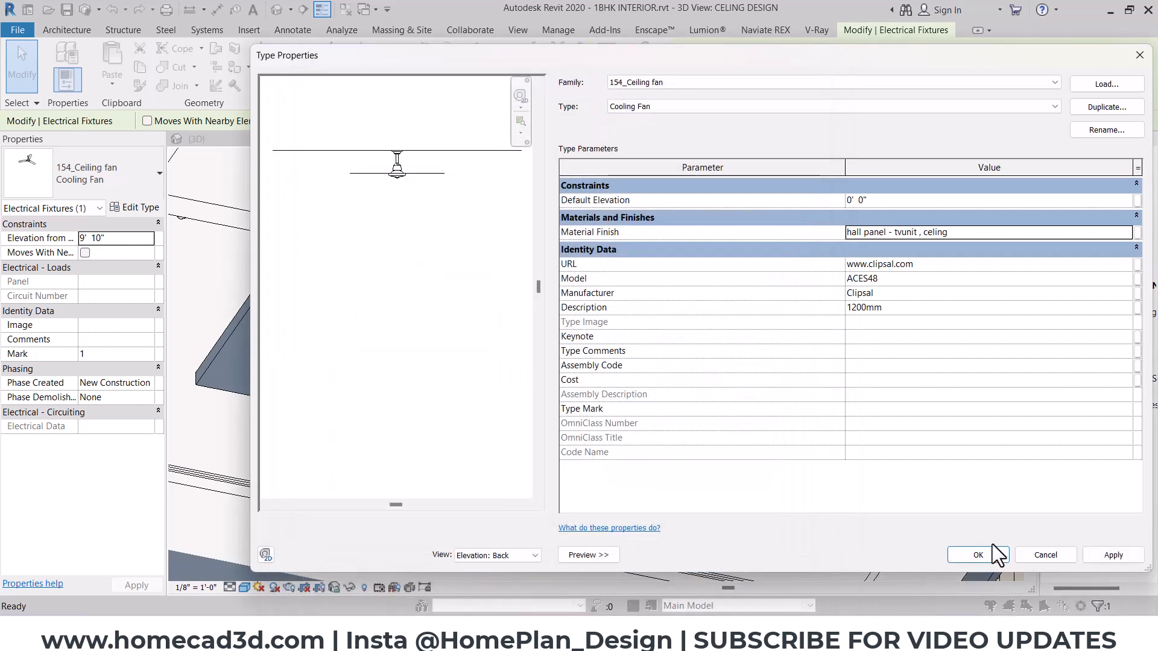
{"action": "left_click", "coordinate": [993, 552]}
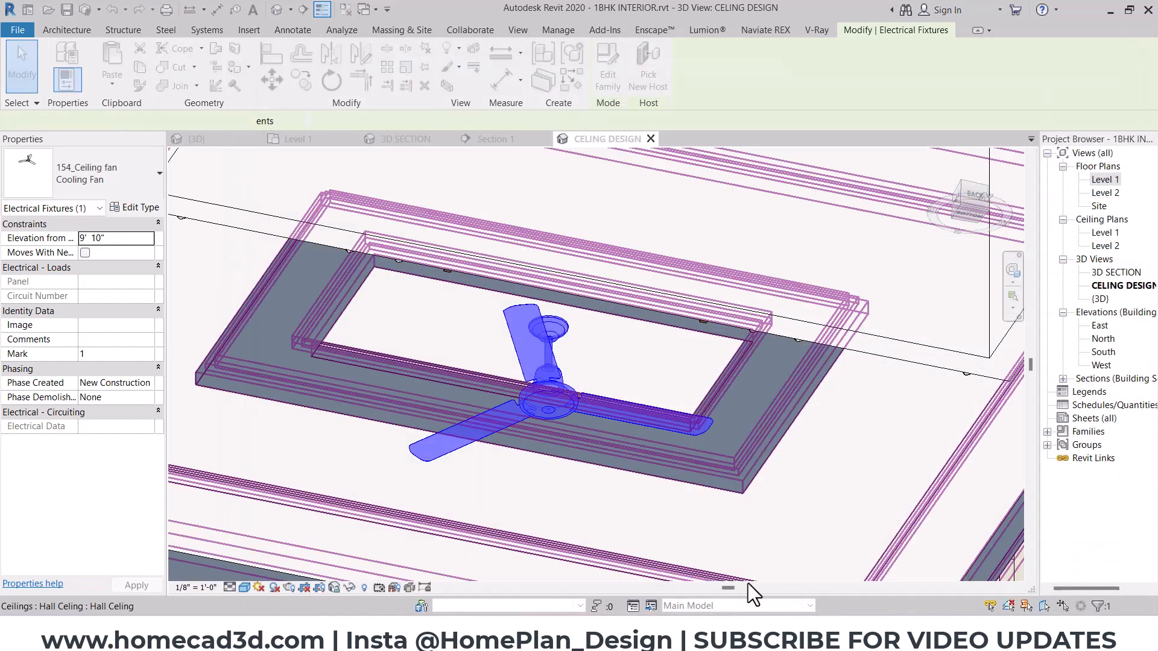
{"action": "key", "text": "Escape"}
- Switch to Enscape, examine the ceiling fan's rendered finish against the ceiling panel, and return to Revit
{"action": "mouse_move", "coordinate": [645, 633]}
{"action": "left_click", "coordinate": [729, 577]}
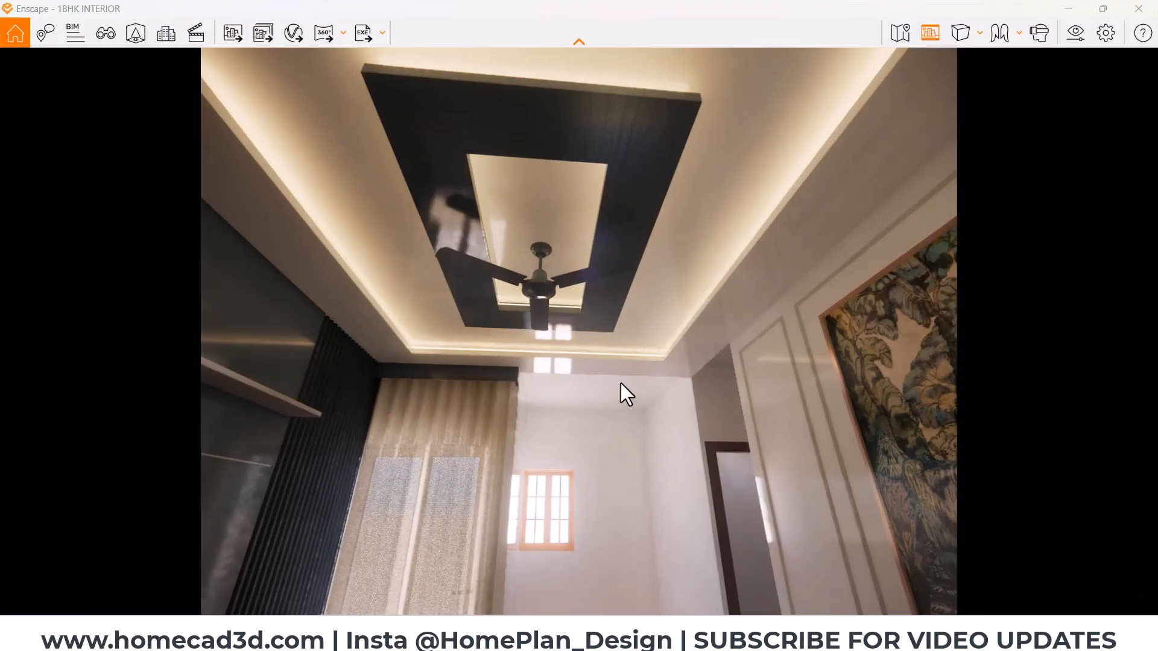
{"action": "mouse_move", "coordinate": [620, 383]}
{"action": "right_mouse_down"}
{"action": "mouse_move", "coordinate": [608, 393]}
{"action": "mouse_move", "coordinate": [661, 383]}
{"action": "mouse_move", "coordinate": [600, 382]}
{"action": "right_mouse_up"}
{"action": "right_click_drag", "start_coordinate": [588, 316], "coordinate": [561, 303]}
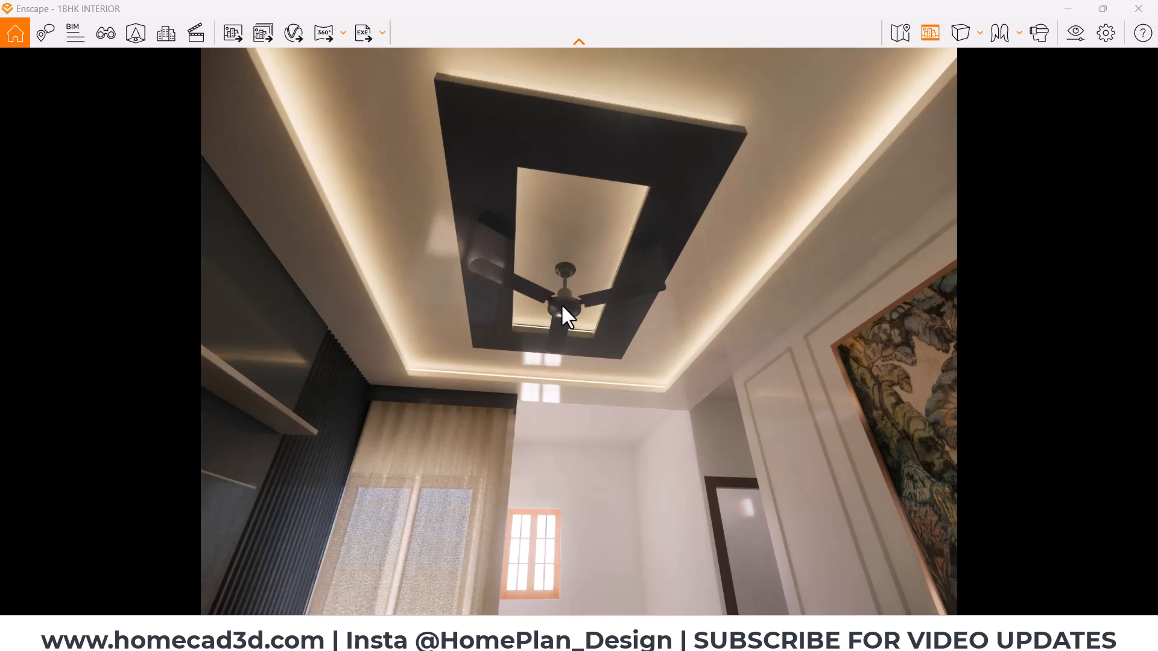
{"action": "scroll", "coordinate": [552, 350], "scroll_direction": "up", "scroll_amount": 5}
{"action": "mouse_move", "coordinate": [552, 368]}
{"action": "right_mouse_down"}
{"action": "mouse_move", "coordinate": [550, 380]}
{"action": "mouse_move", "coordinate": [567, 375]}
{"action": "mouse_move", "coordinate": [531, 374]}
{"action": "right_mouse_up"}
{"action": "left_click", "coordinate": [1069, 8]}
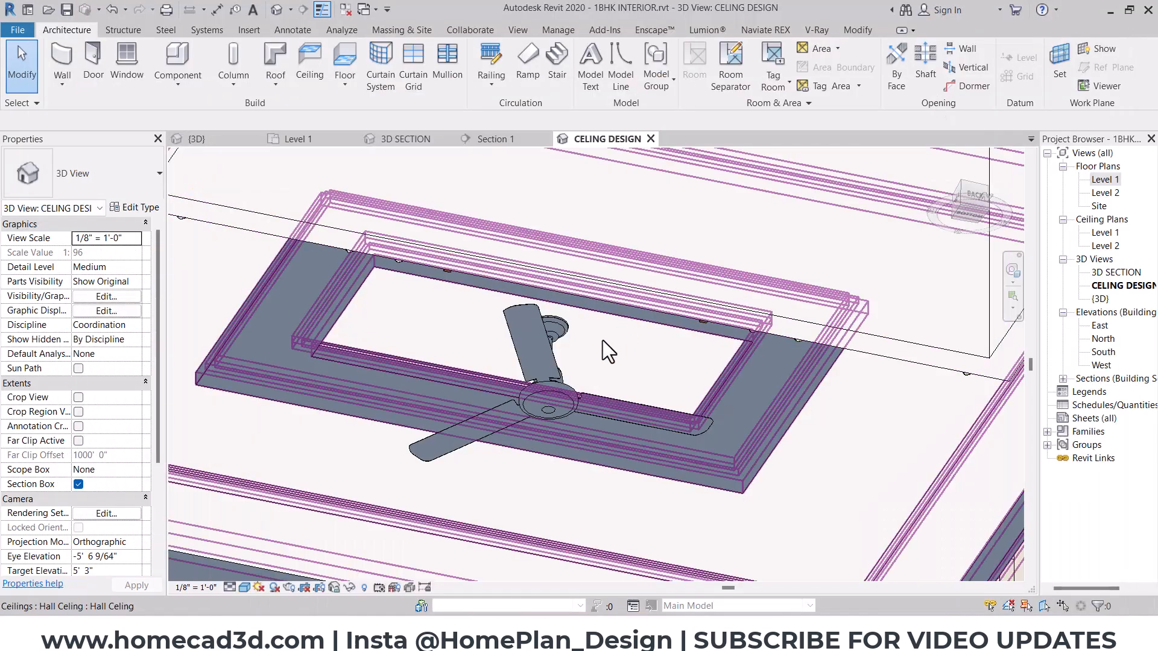
- Reopen the ceiling fan type's Material Finish, filter the project materials to the Metal class and select fan coluor
{"action": "left_click", "coordinate": [560, 382]}
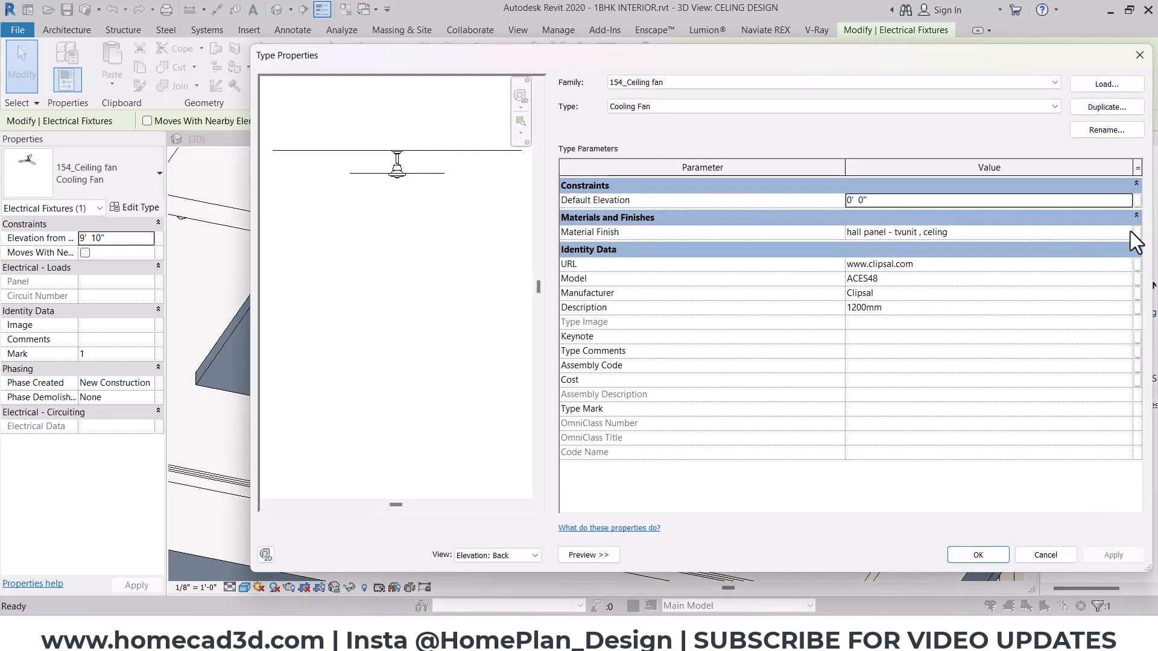
{"action": "left_click", "coordinate": [1129, 232]}
{"action": "left_click", "coordinate": [1128, 232]}
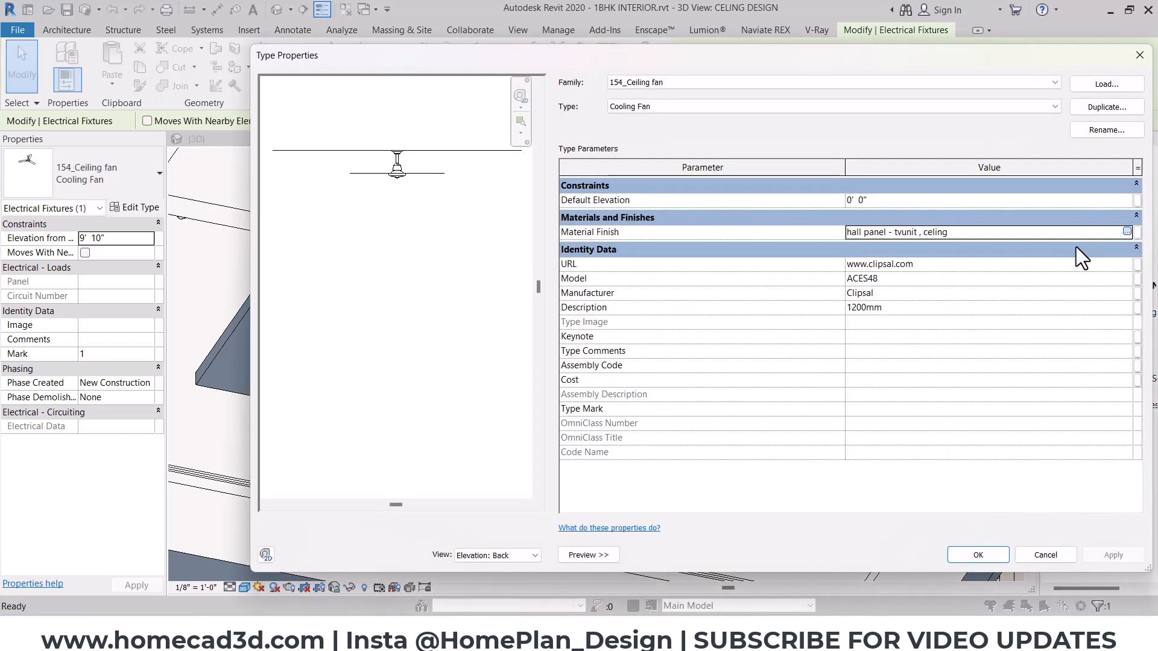
{"action": "key", "text": "Escape"}
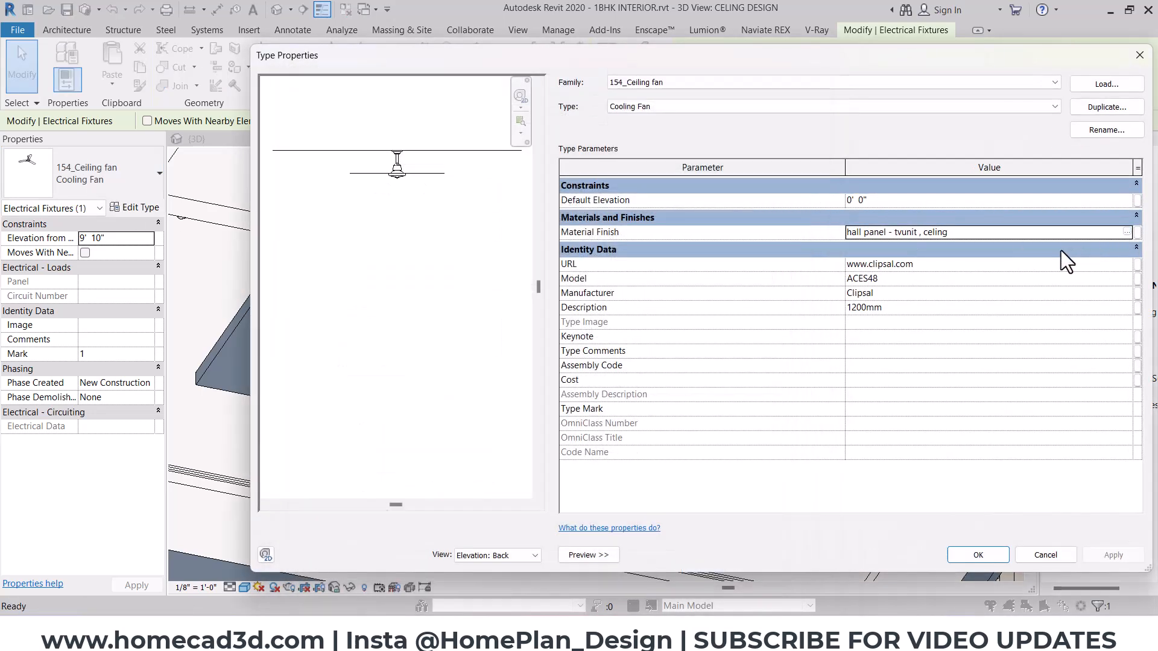
{"action": "left_click", "coordinate": [1127, 232]}
{"action": "left_click", "coordinate": [620, 105]}
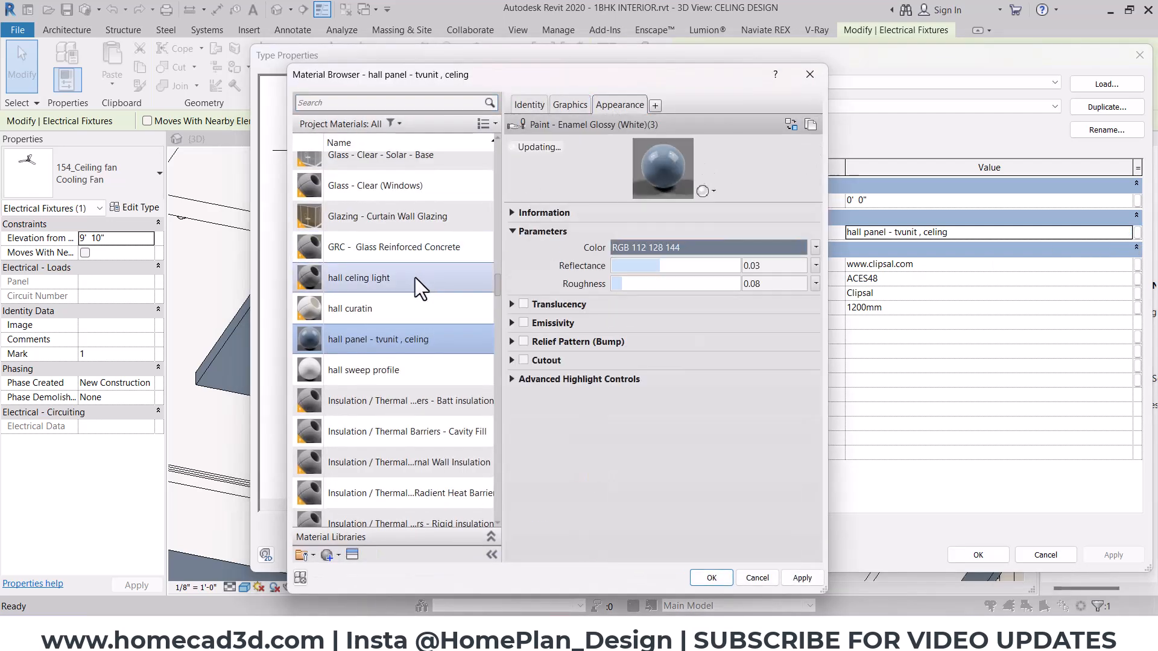
{"action": "scroll", "coordinate": [392, 356], "scroll_direction": "up", "scroll_amount": 1}
{"action": "left_click", "coordinate": [393, 124]}
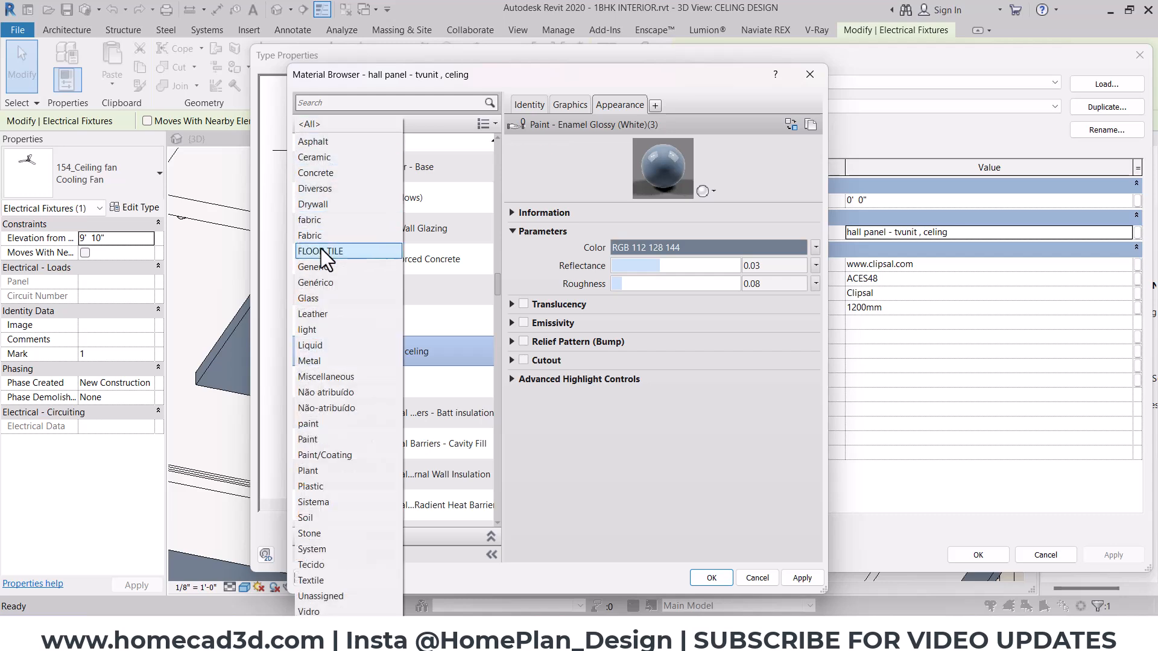
{"action": "left_click", "coordinate": [324, 365]}
{"action": "scroll", "coordinate": [400, 262], "scroll_direction": "up", "scroll_amount": 4}
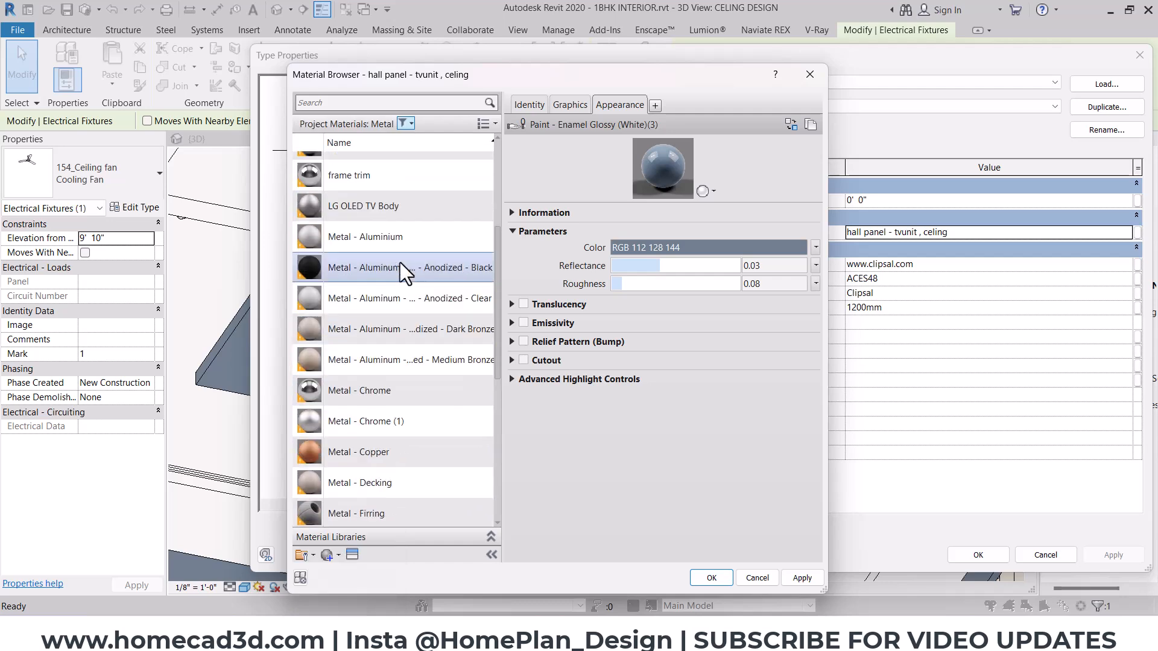
{"action": "scroll", "coordinate": [400, 266], "scroll_direction": "up", "scroll_amount": 3}
{"action": "left_click", "coordinate": [386, 314]}
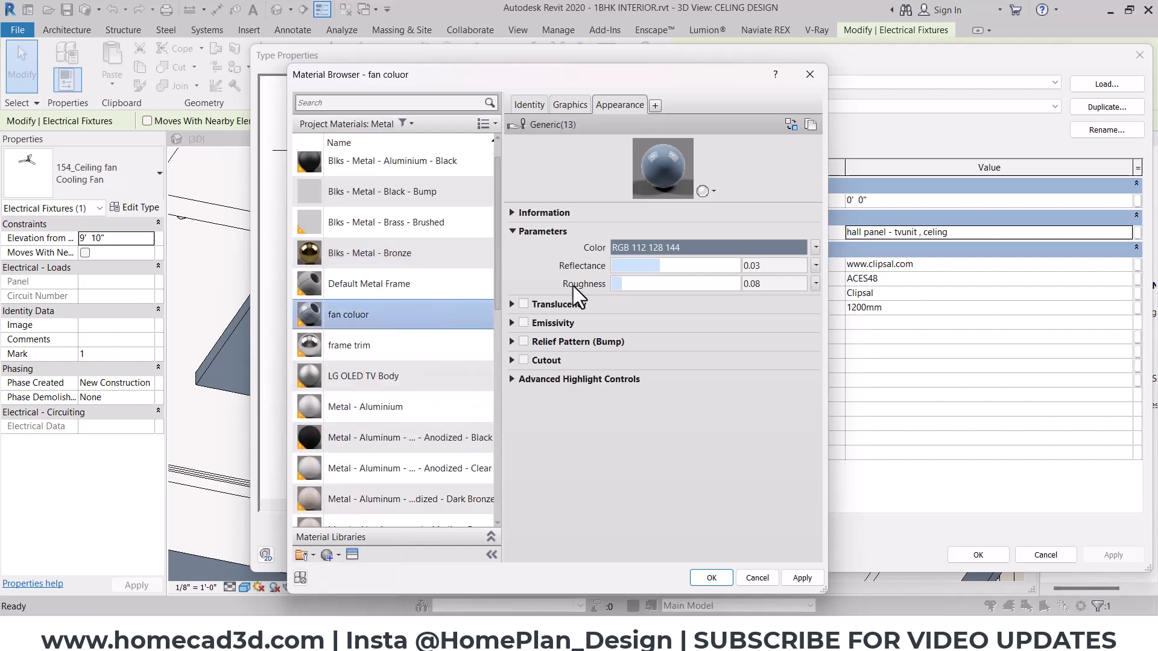
- Lighten the fan coluor appearance colour to RGB 199 205 211 and apply the material to the Cooling Fan type
{"action": "left_click", "coordinate": [708, 248]}
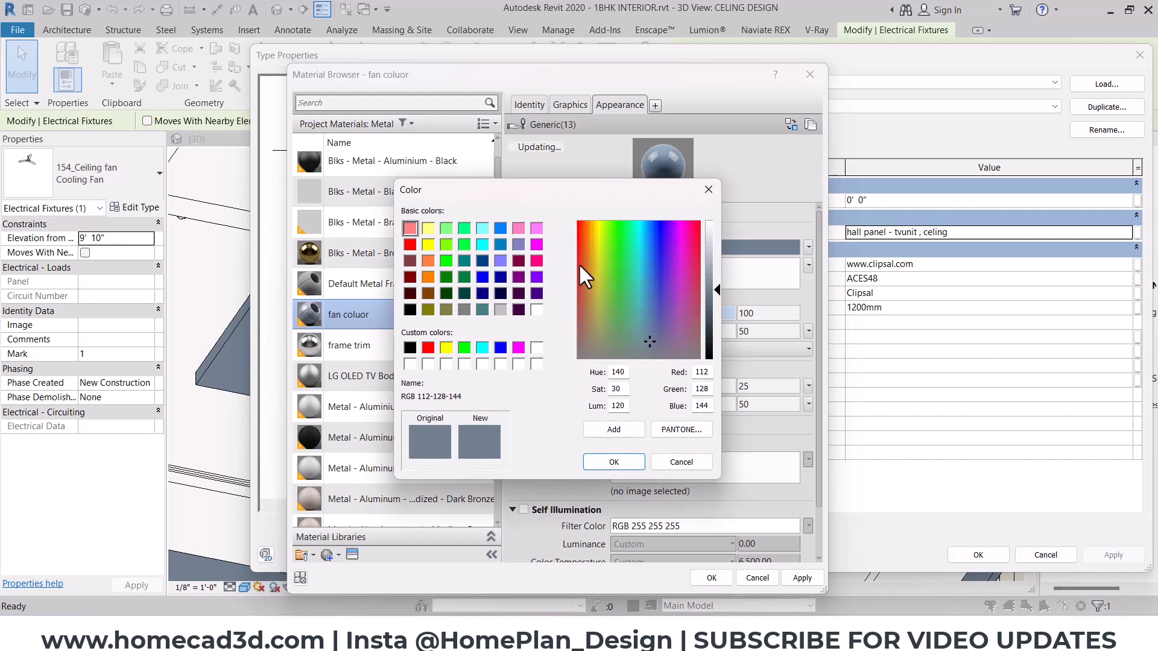
{"action": "left_click_drag", "start_coordinate": [719, 288], "coordinate": [719, 248]}
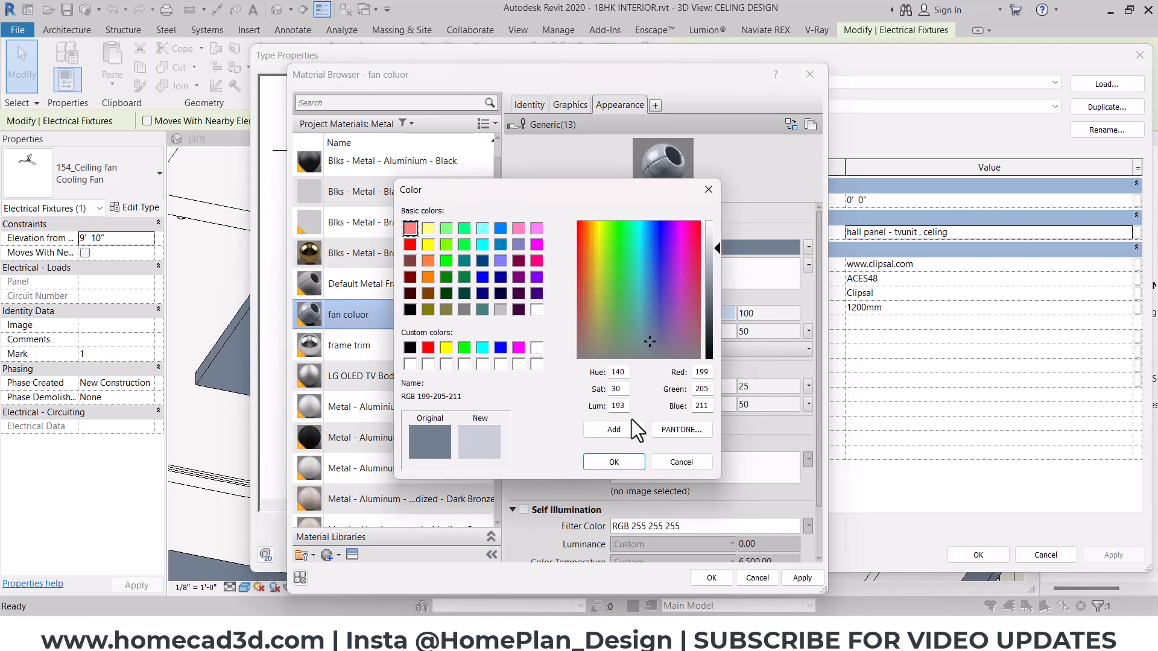
{"action": "left_click", "coordinate": [614, 462]}
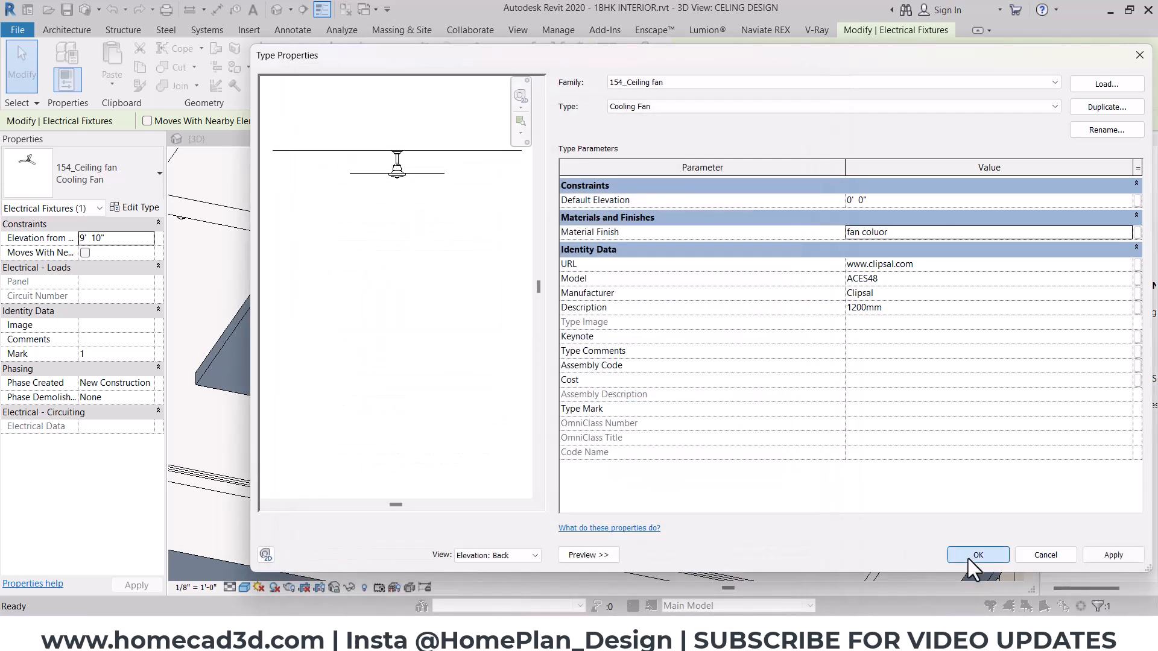
{"action": "left_click", "coordinate": [968, 558]}
- Switch to Enscape and examine the recoloured ceiling fan and the ceiling around it
{"action": "mouse_move", "coordinate": [672, 633]}
{"action": "left_click", "coordinate": [694, 496]}
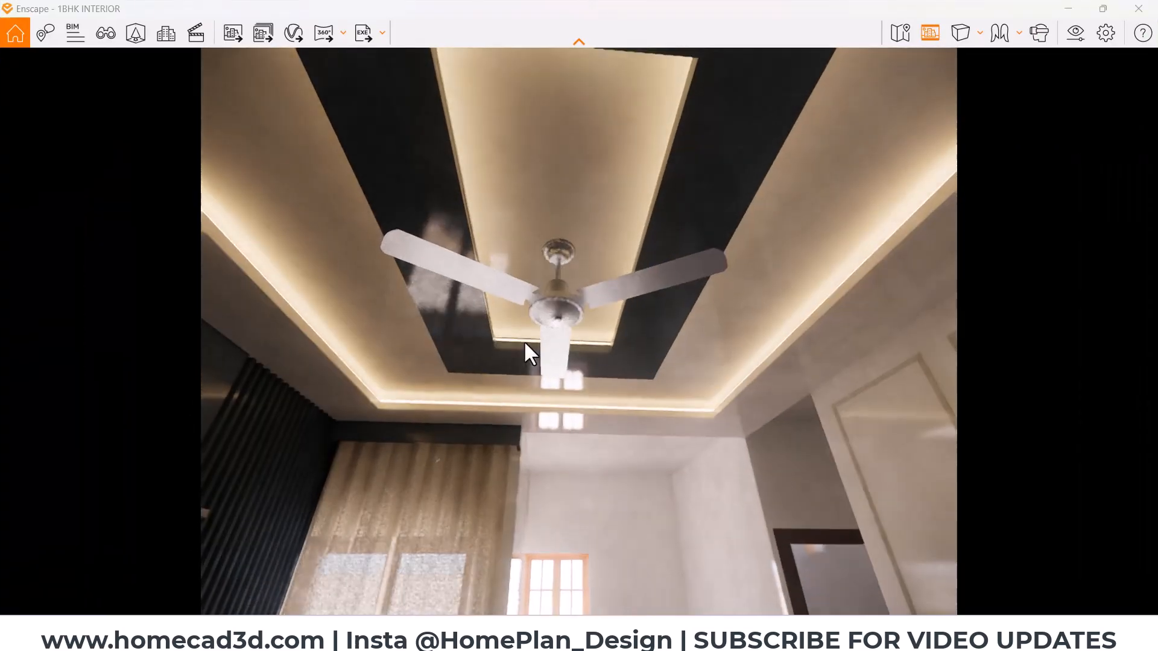
{"action": "right_click_drag", "start_coordinate": [569, 325], "coordinate": [609, 347]}
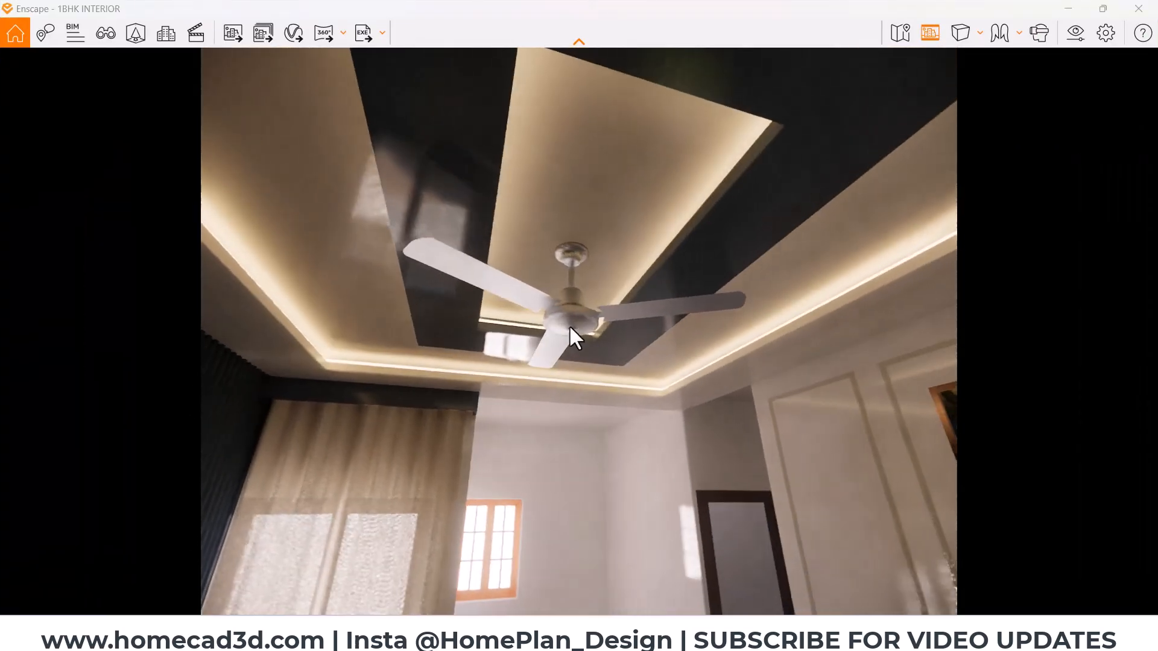
{"action": "left_click_drag", "start_coordinate": [571, 325], "coordinate": [578, 392]}
{"action": "key", "text": "q"}
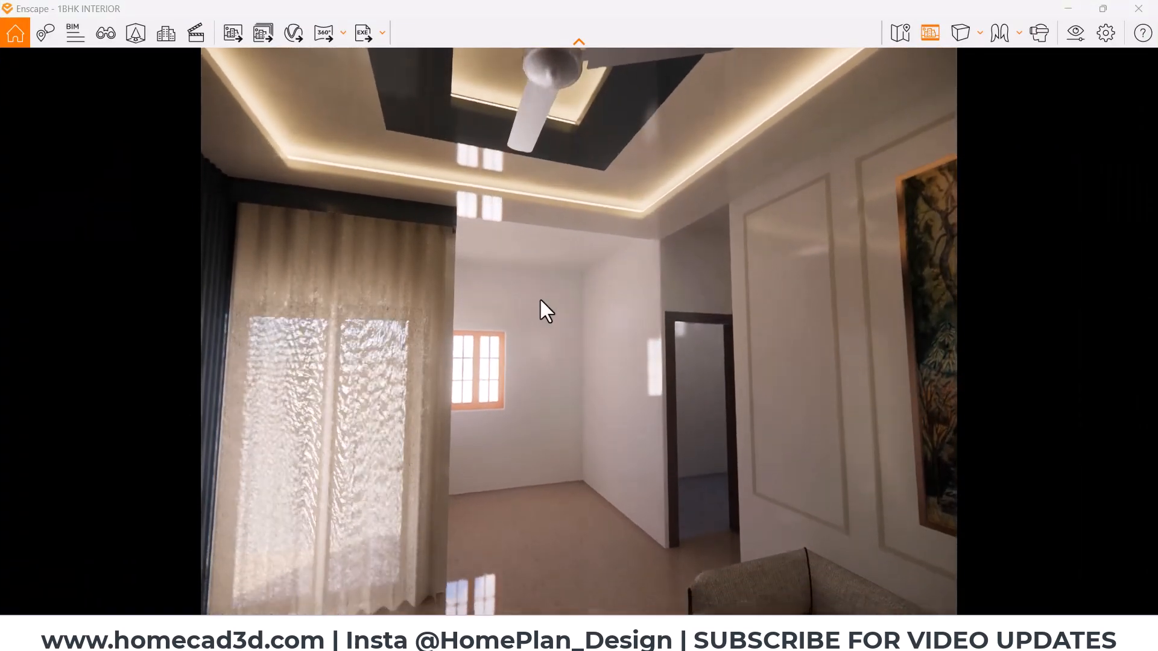
- Walk back through the rendered living room to review the sofa wall, entrance door and TV unit wall
{"action": "mouse_move", "coordinate": [564, 312]}
{"action": "left_mouse_down"}
{"action": "mouse_move", "coordinate": [564, 277]}
{"action": "mouse_move", "coordinate": [594, 311]}
{"action": "mouse_move", "coordinate": [682, 302]}
{"action": "left_mouse_up"}
{"action": "key", "text": "s"}
{"action": "mouse_move", "coordinate": [431, 208]}
{"action": "left_mouse_down"}
{"action": "mouse_move", "coordinate": [462, 221]}
{"action": "mouse_move", "coordinate": [523, 216]}
{"action": "mouse_move", "coordinate": [492, 228]}
{"action": "left_mouse_up"}
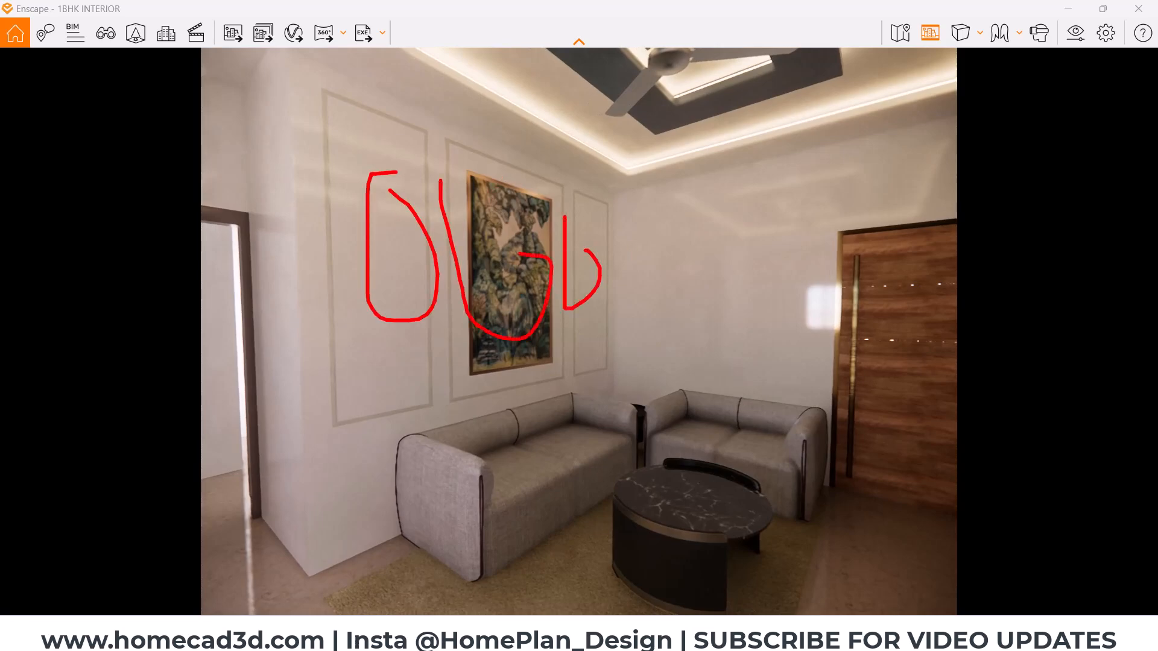
{"action": "key", "text": "s"}
{"action": "left_click_drag", "start_coordinate": [492, 228], "coordinate": [579, 232]}
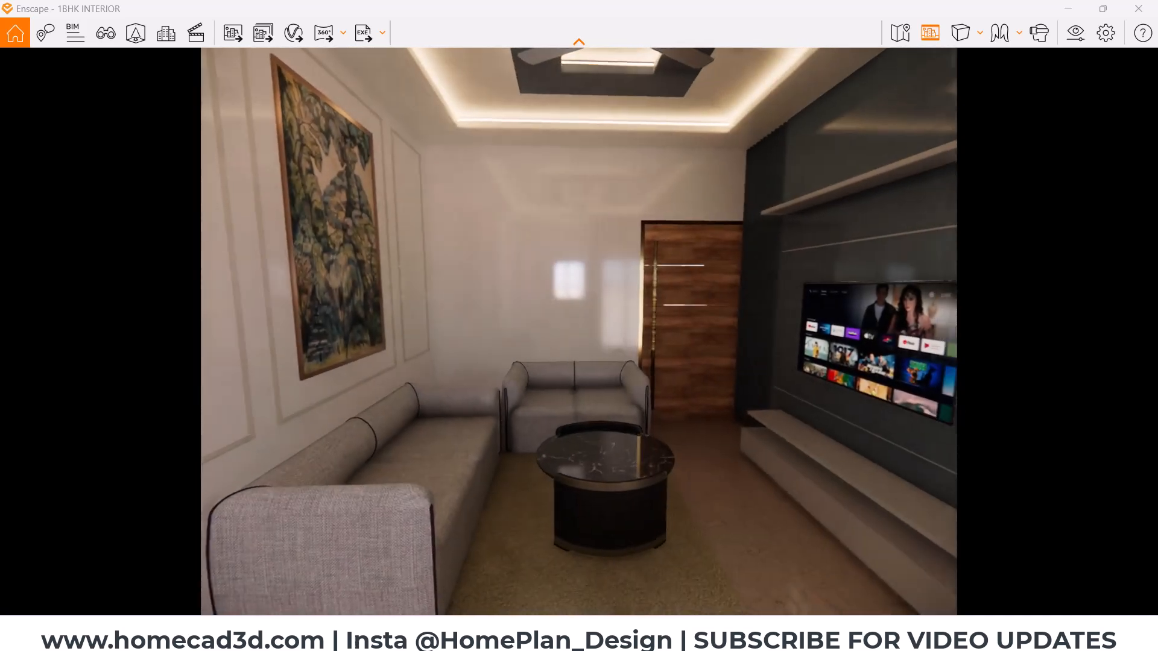
{"action": "left_click_drag", "start_coordinate": [591, 422], "coordinate": [737, 429]}
{"action": "key", "text": "s"}
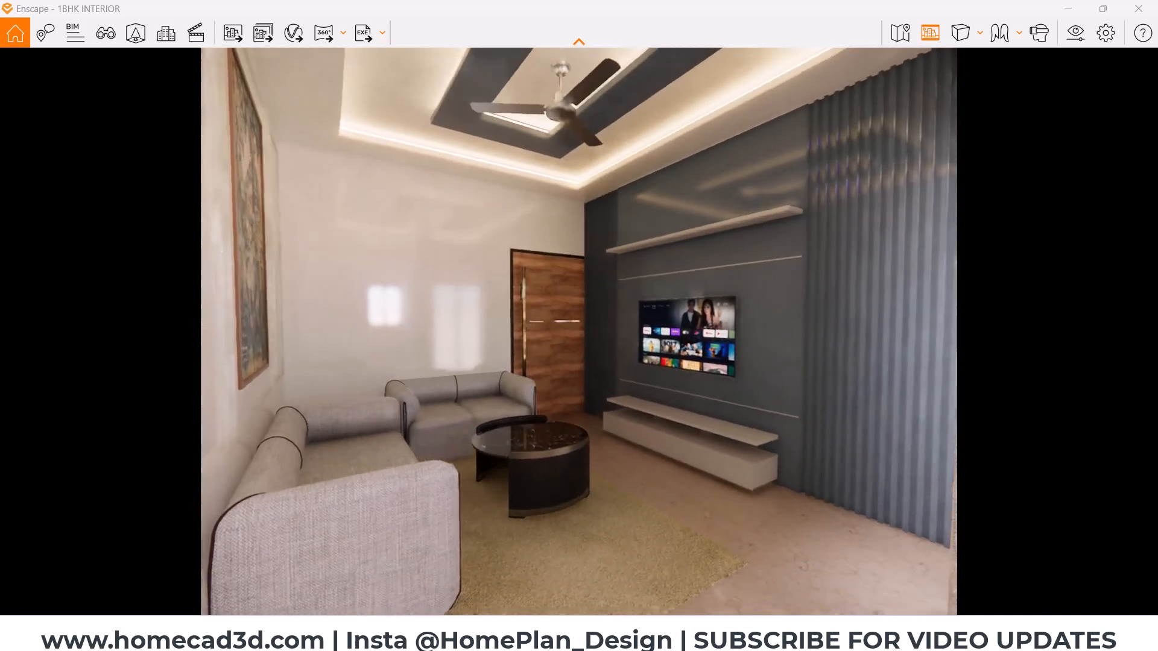
- Frame the living room with the sofas, ceiling fan and TV wall in view, and set the projection to Two-Point
{"action": "key", "text": "s"}
{"action": "key", "text": "w"}
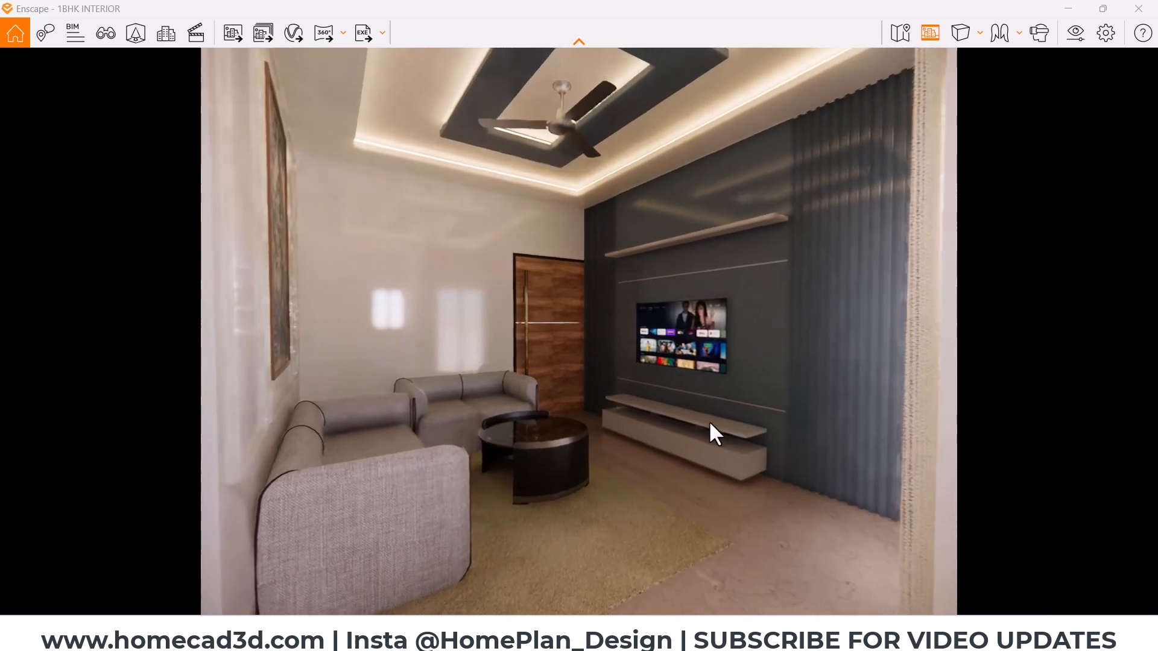
{"action": "key", "text": "w"}
{"action": "mouse_move", "coordinate": [740, 434]}
{"action": "left_mouse_down"}
{"action": "mouse_move", "coordinate": [748, 415]}
{"action": "mouse_move", "coordinate": [736, 429]}
{"action": "left_mouse_up"}
{"action": "key", "text": "s"}
{"action": "left_click", "coordinate": [973, 34]}
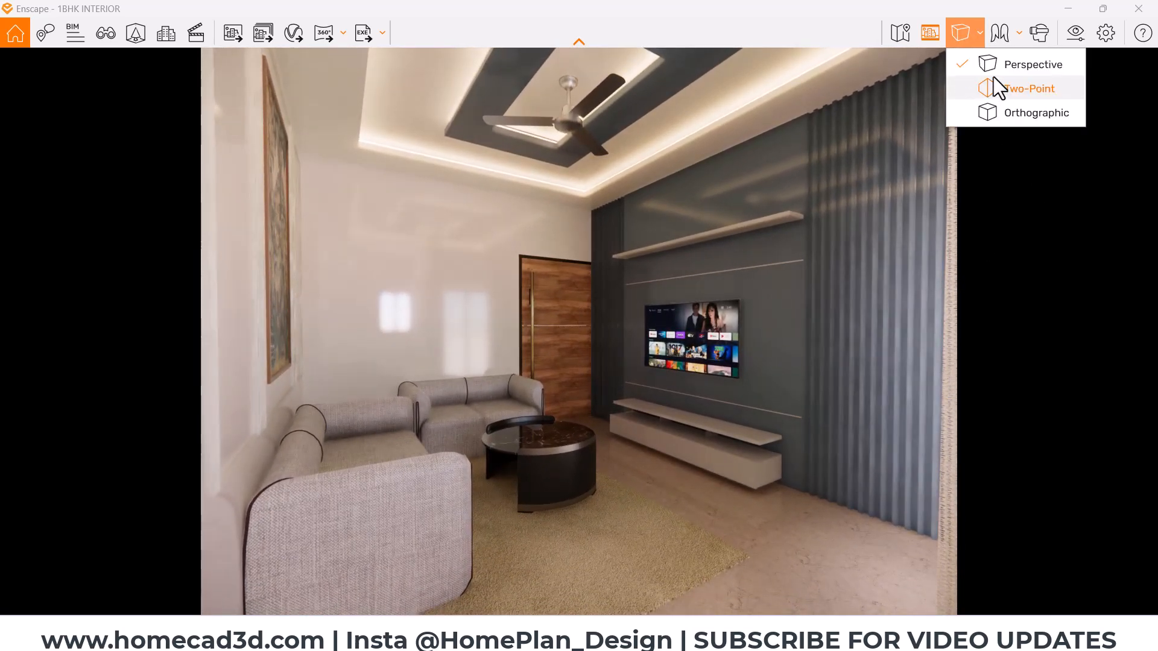
{"action": "left_click", "coordinate": [996, 84]}
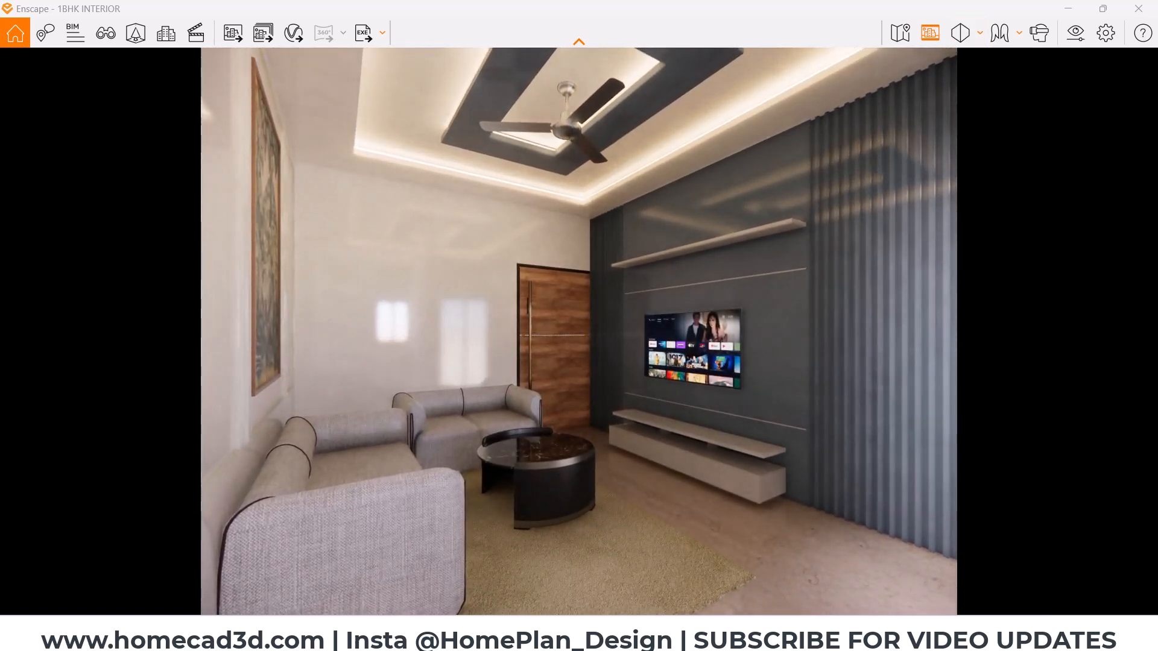
{"action": "key", "text": "q"}
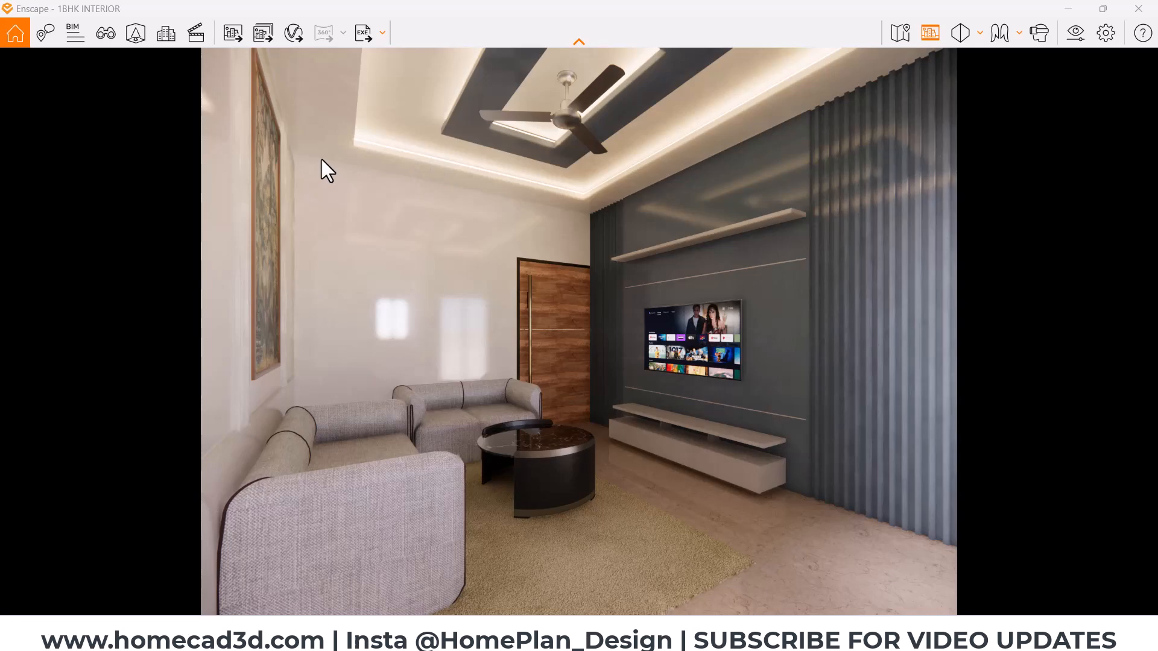
- Return to Revit, orient the CELING DESIGN view to the bottom and deselect the ceiling fan to view the hall ceiling
{"action": "mouse_move", "coordinate": [648, 633]}
{"action": "left_click", "coordinate": [567, 555]}
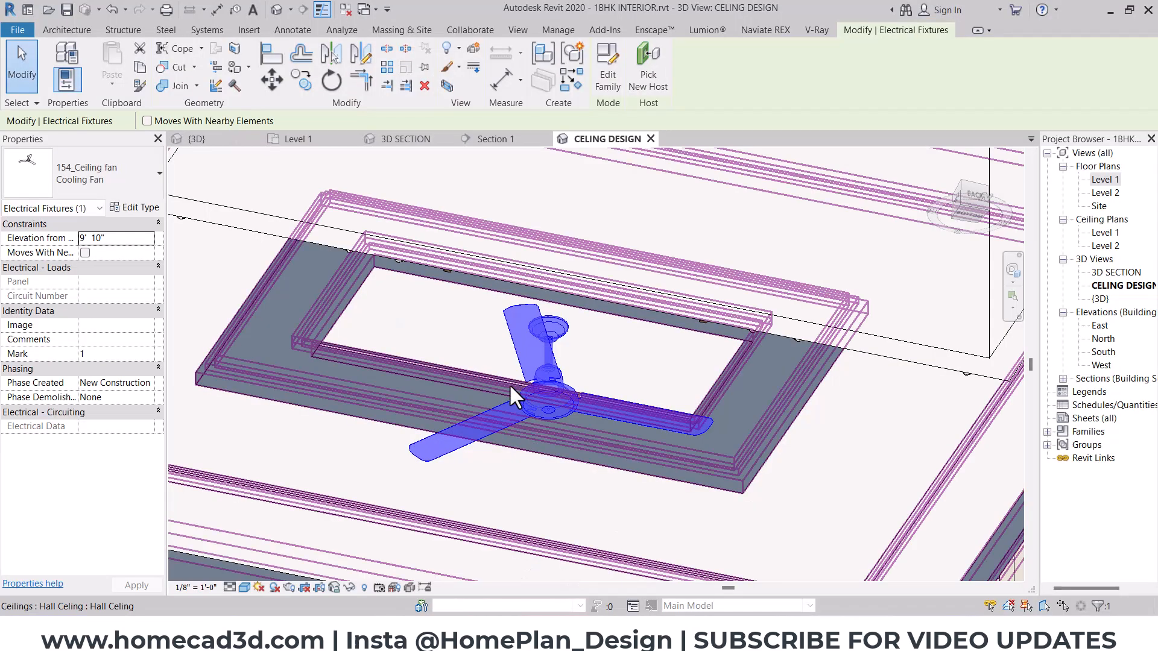
{"action": "scroll", "coordinate": [512, 393], "scroll_direction": "down", "scroll_amount": 3}
{"action": "middle_click_drag", "start_coordinate": [633, 434], "coordinate": [889, 228], "text": "shift"}
{"action": "left_click", "coordinate": [970, 206]}
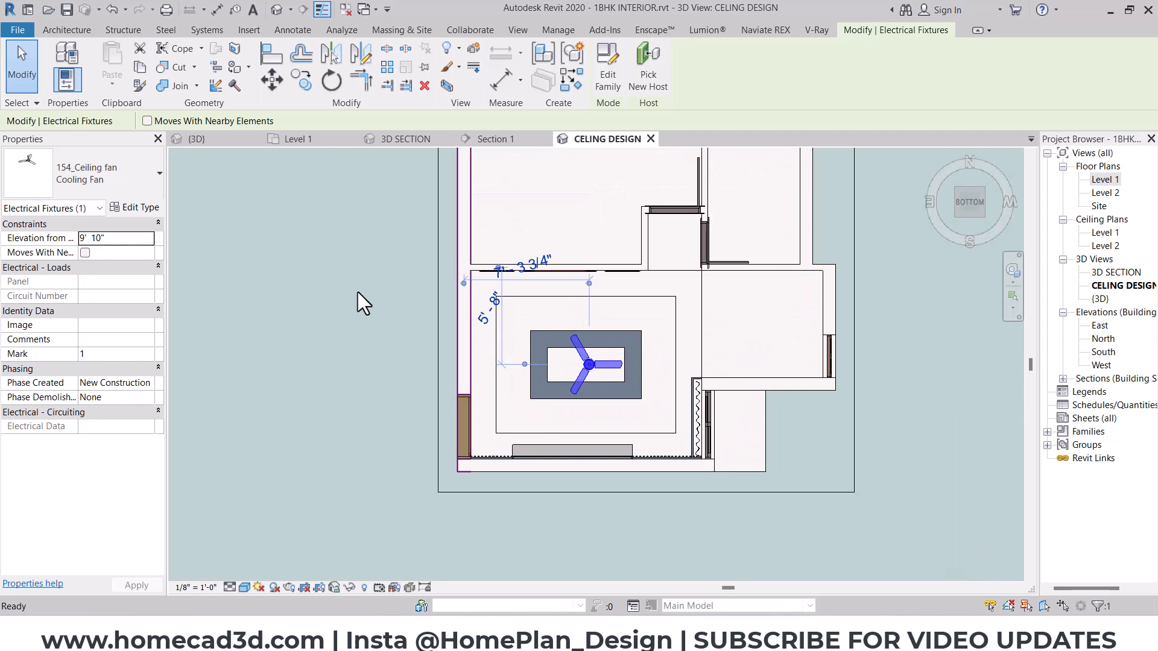
{"action": "left_click", "coordinate": [362, 303]}
{"action": "scroll", "coordinate": [613, 329], "scroll_direction": "up", "scroll_amount": 3}
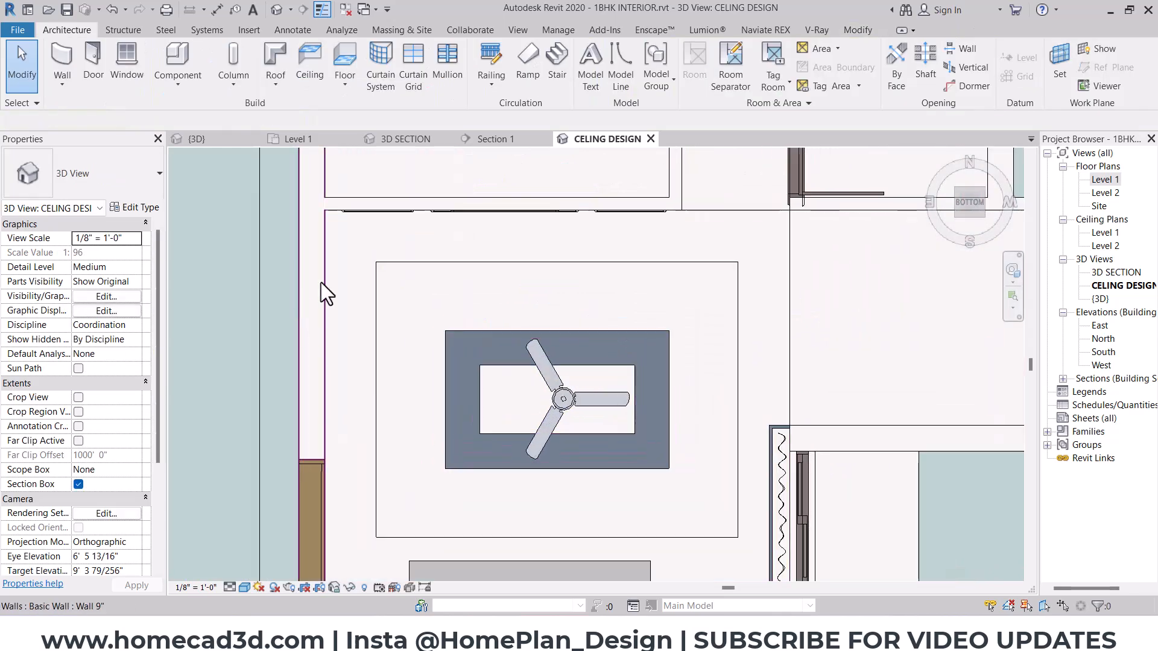